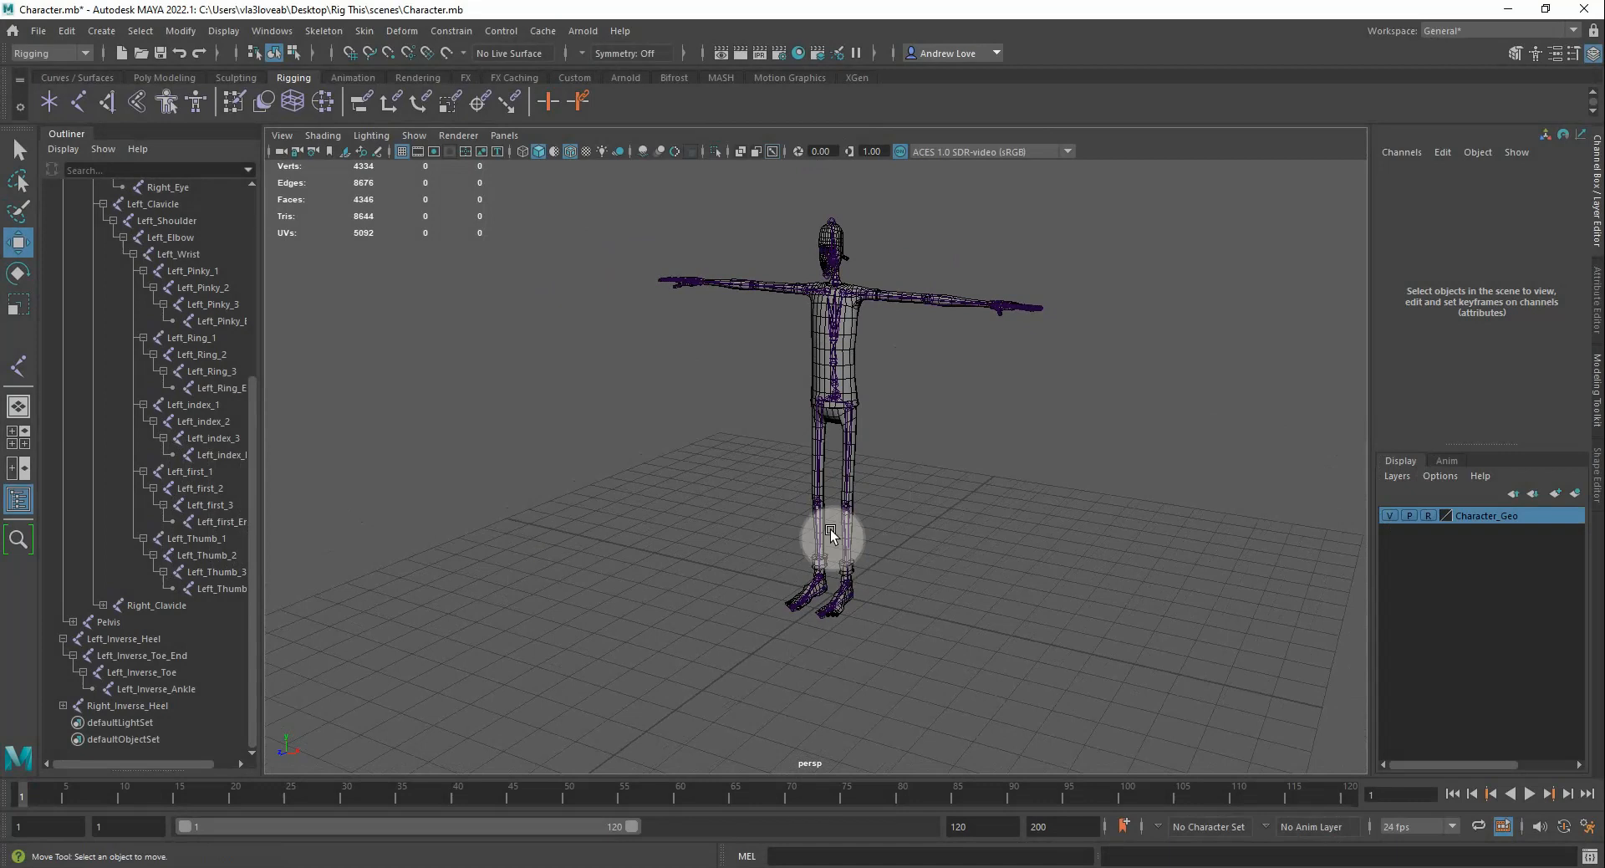
# Hide the Character_Geo display layer to leave only the skeleton in view
pyautogui.keyDown('alt'); pyautogui.moveTo(702, 419); pyautogui.dragTo(659, 469); pyautogui.keyUp('alt')
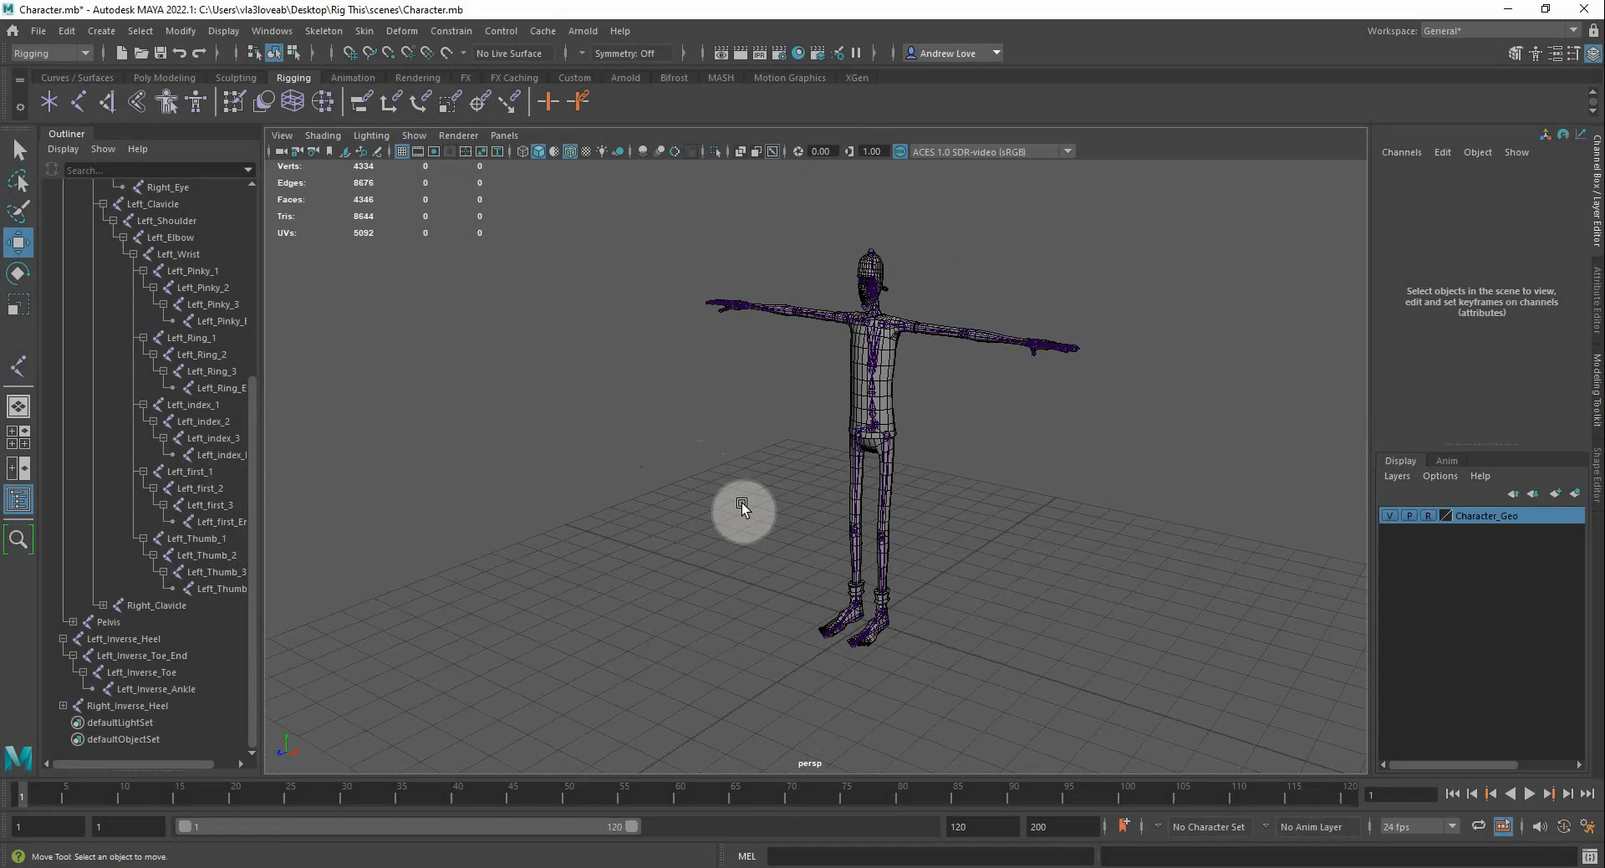
pyautogui.scroll(2, 785, 384)
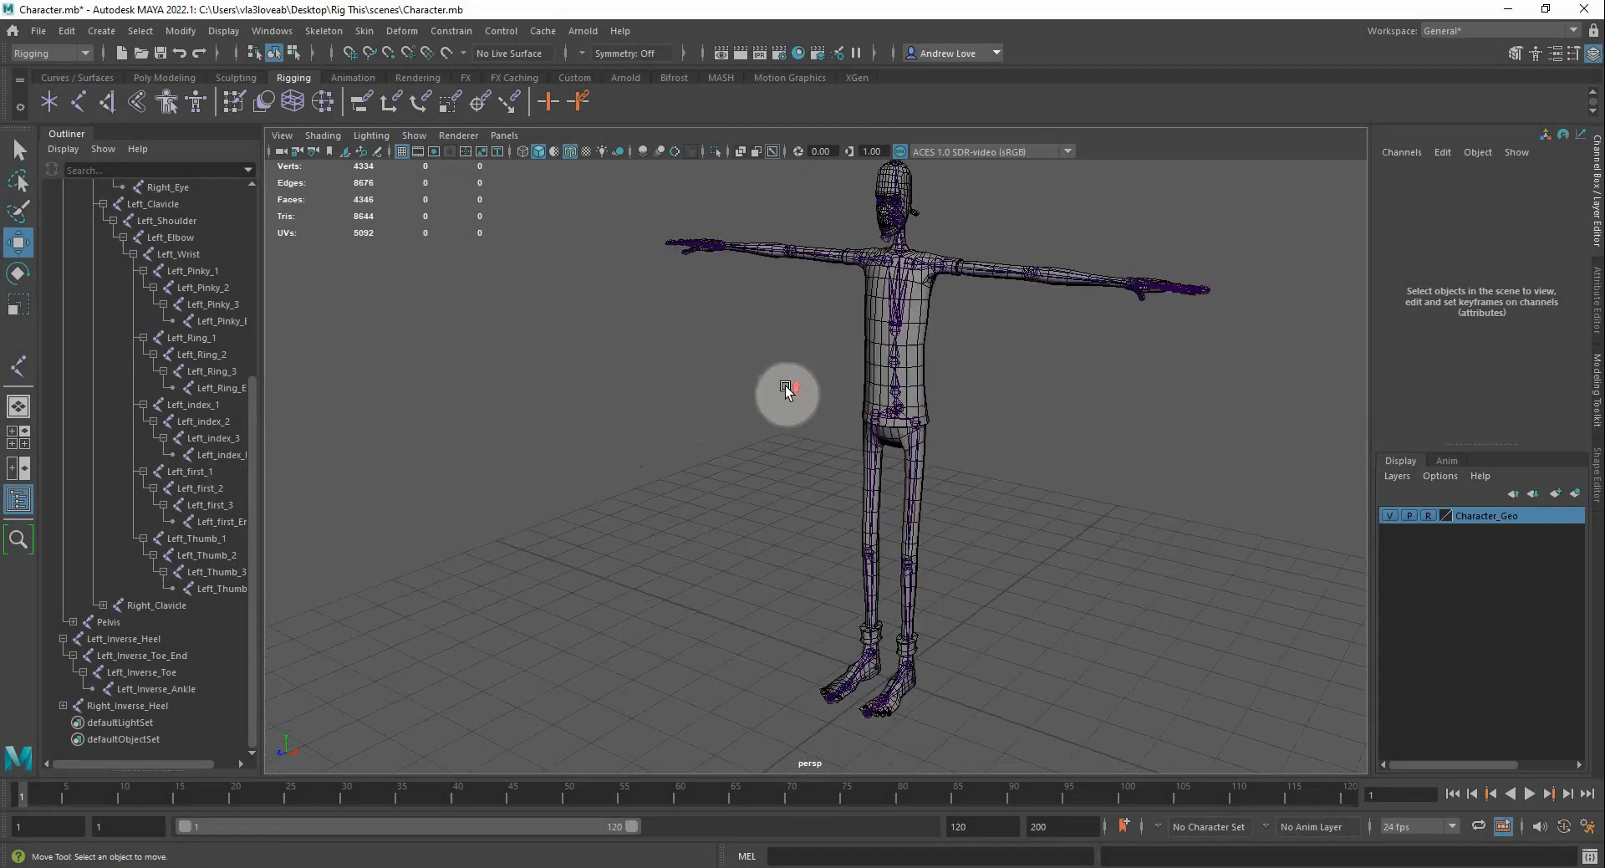
pyautogui.click(1388, 515)
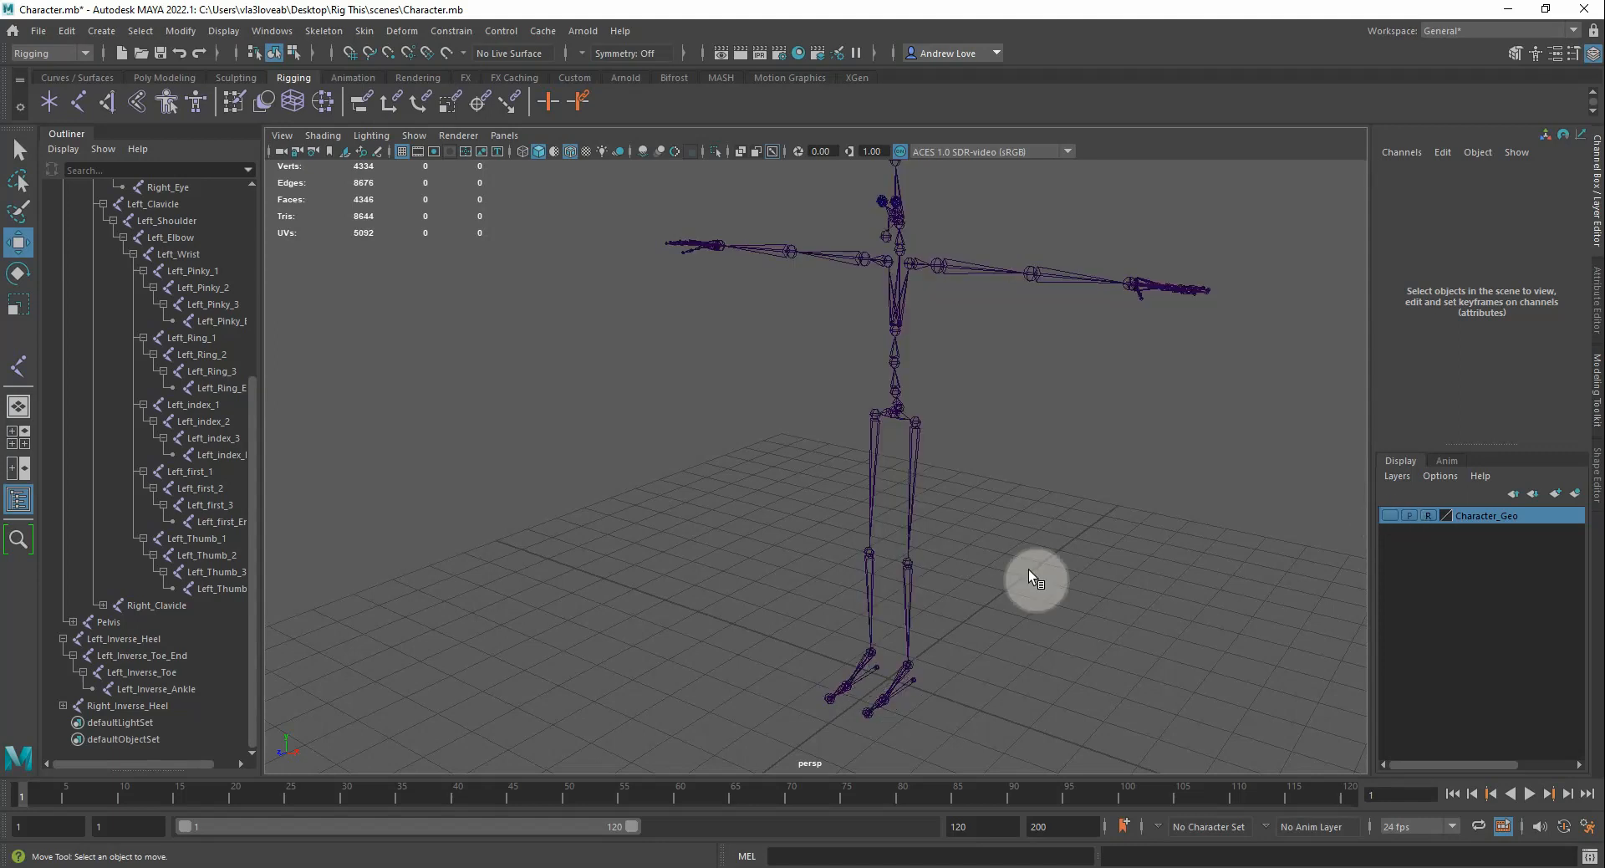
pyautogui.moveTo(566, 573)
pyautogui.keyDown('alt'); pyautogui.mouseDown()
pyautogui.moveTo(958, 575)
pyautogui.moveTo(691, 585)
pyautogui.moveTo(484, 562)
pyautogui.moveTo(612, 580)
pyautogui.moveTo(541, 575)
pyautogui.mouseUp(); pyautogui.keyUp('alt')
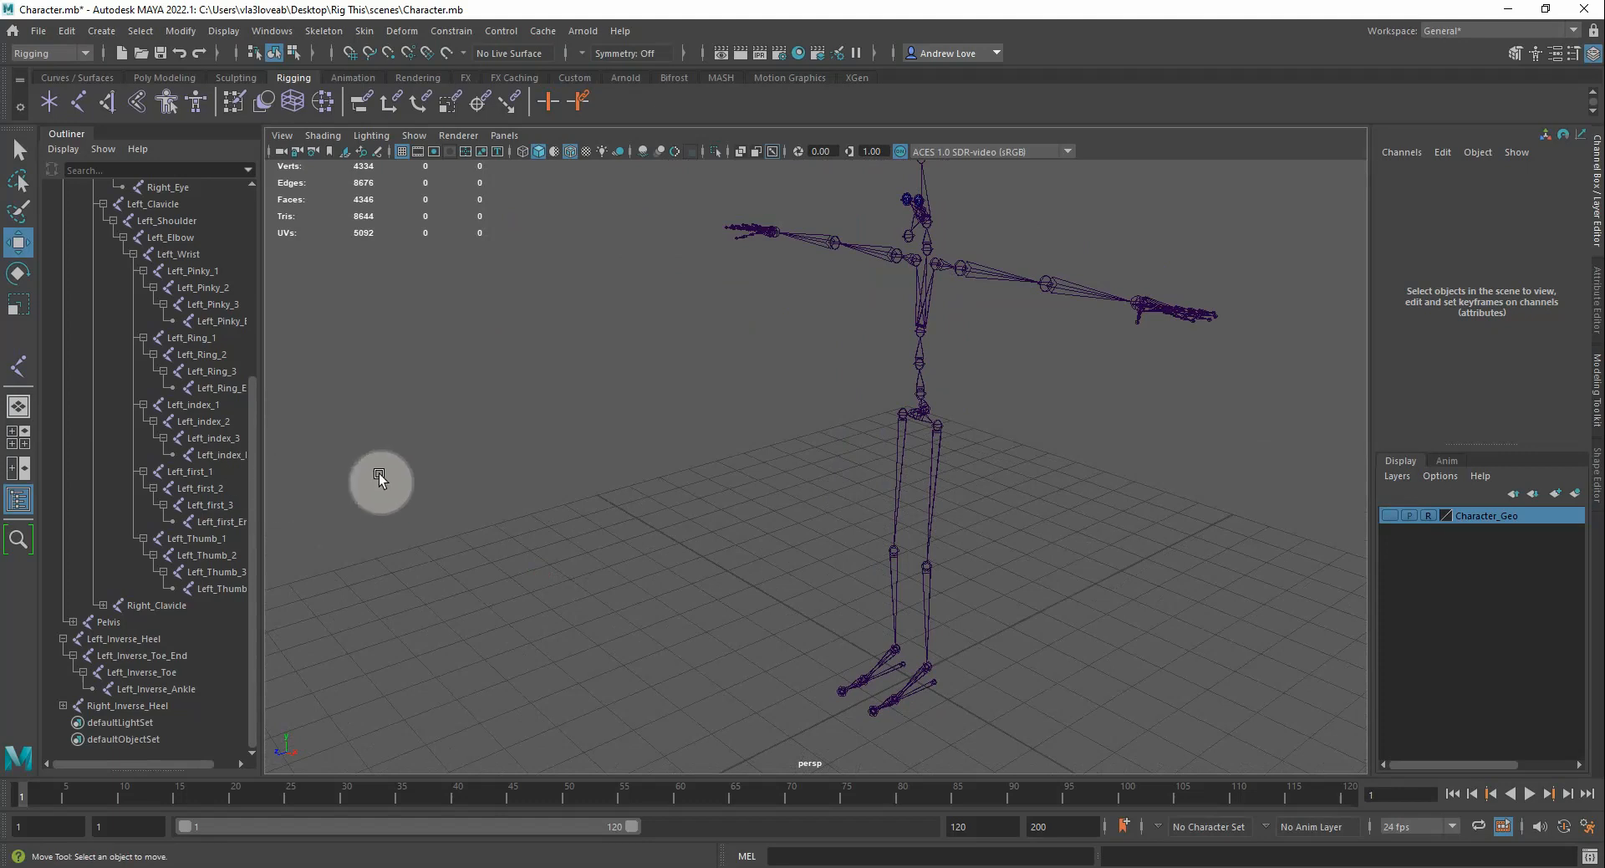
# Add the LeftEye and RightEye meshes to the Character_Geo display layer, then clear the selection
pyautogui.scroll(6, 251, 465)
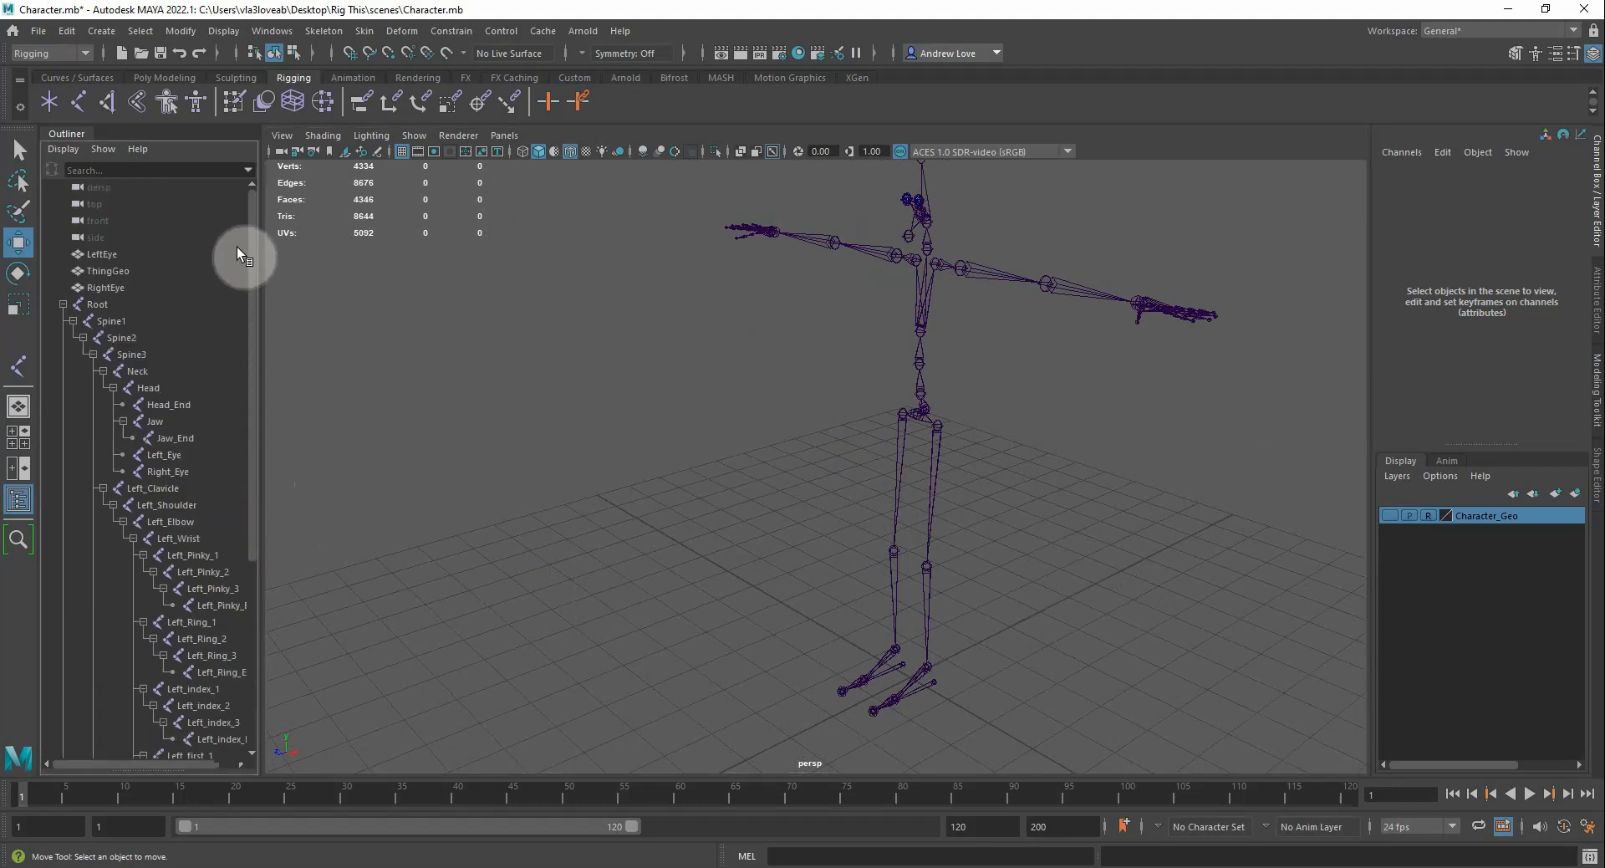
pyautogui.click(117, 257)
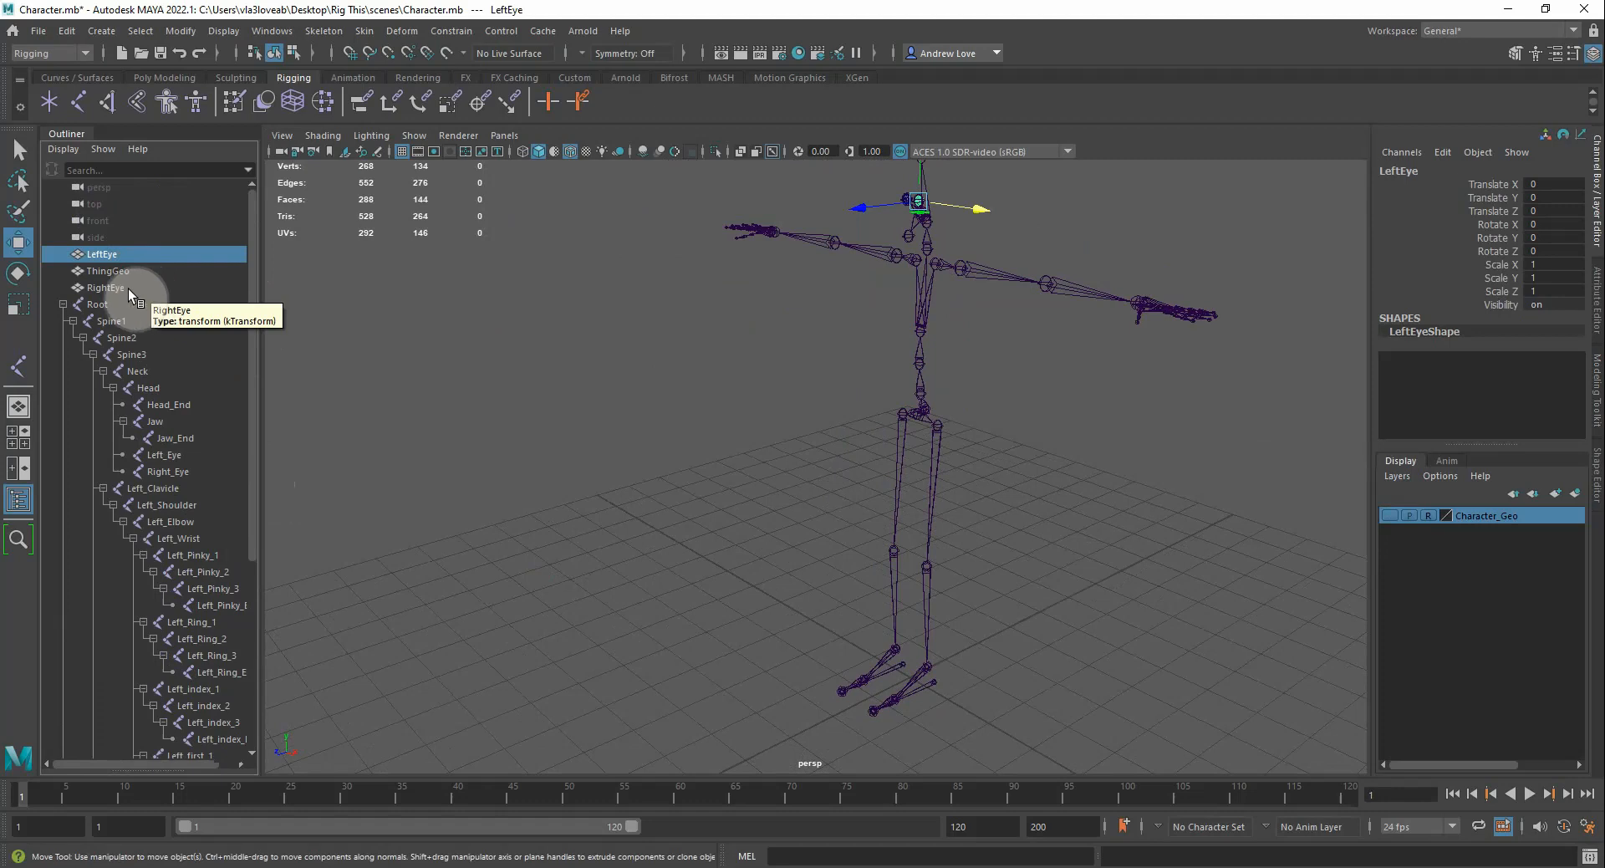
pyautogui.keyDown('shift'); pyautogui.click(128, 288); pyautogui.keyUp('shift')
pyautogui.click(112, 259)
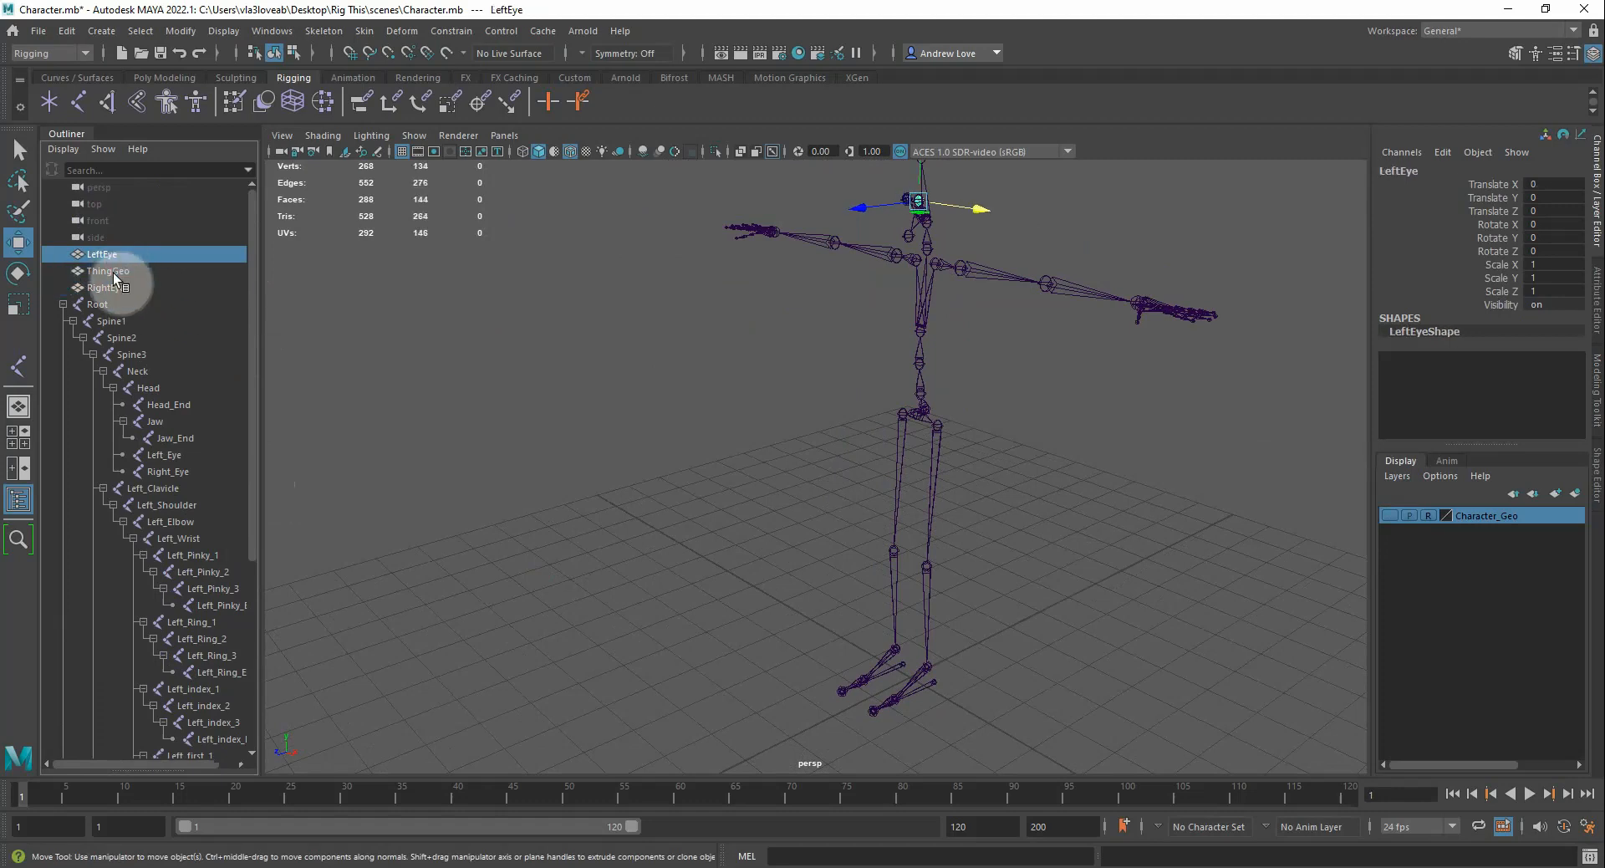
pyautogui.keyDown('ctrl'); pyautogui.click(117, 288); pyautogui.keyUp('ctrl')
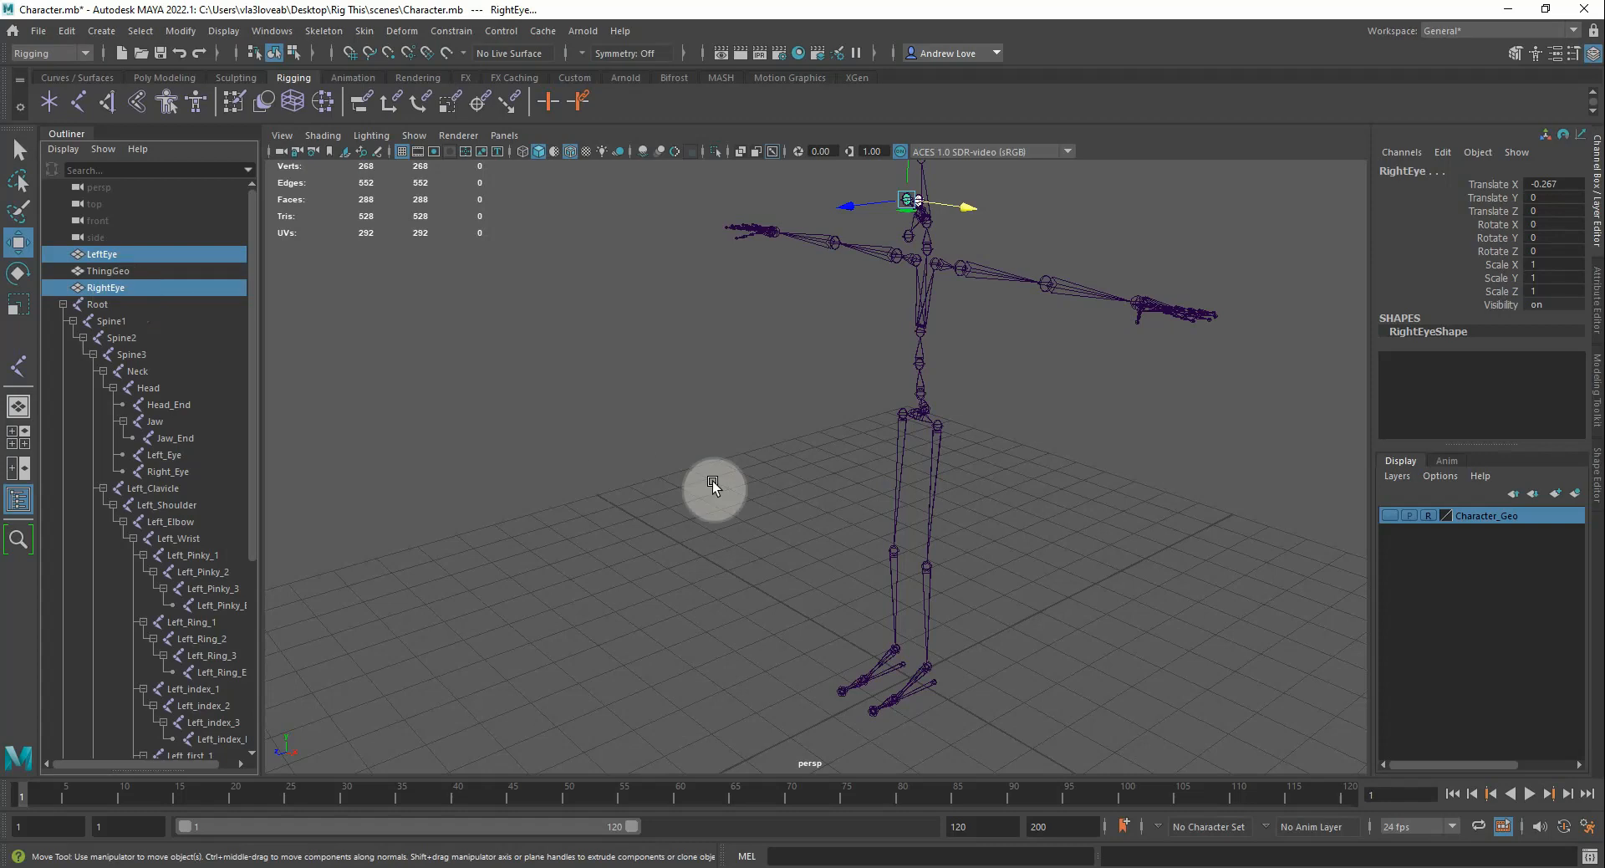
pyautogui.rightClick(1571, 516)
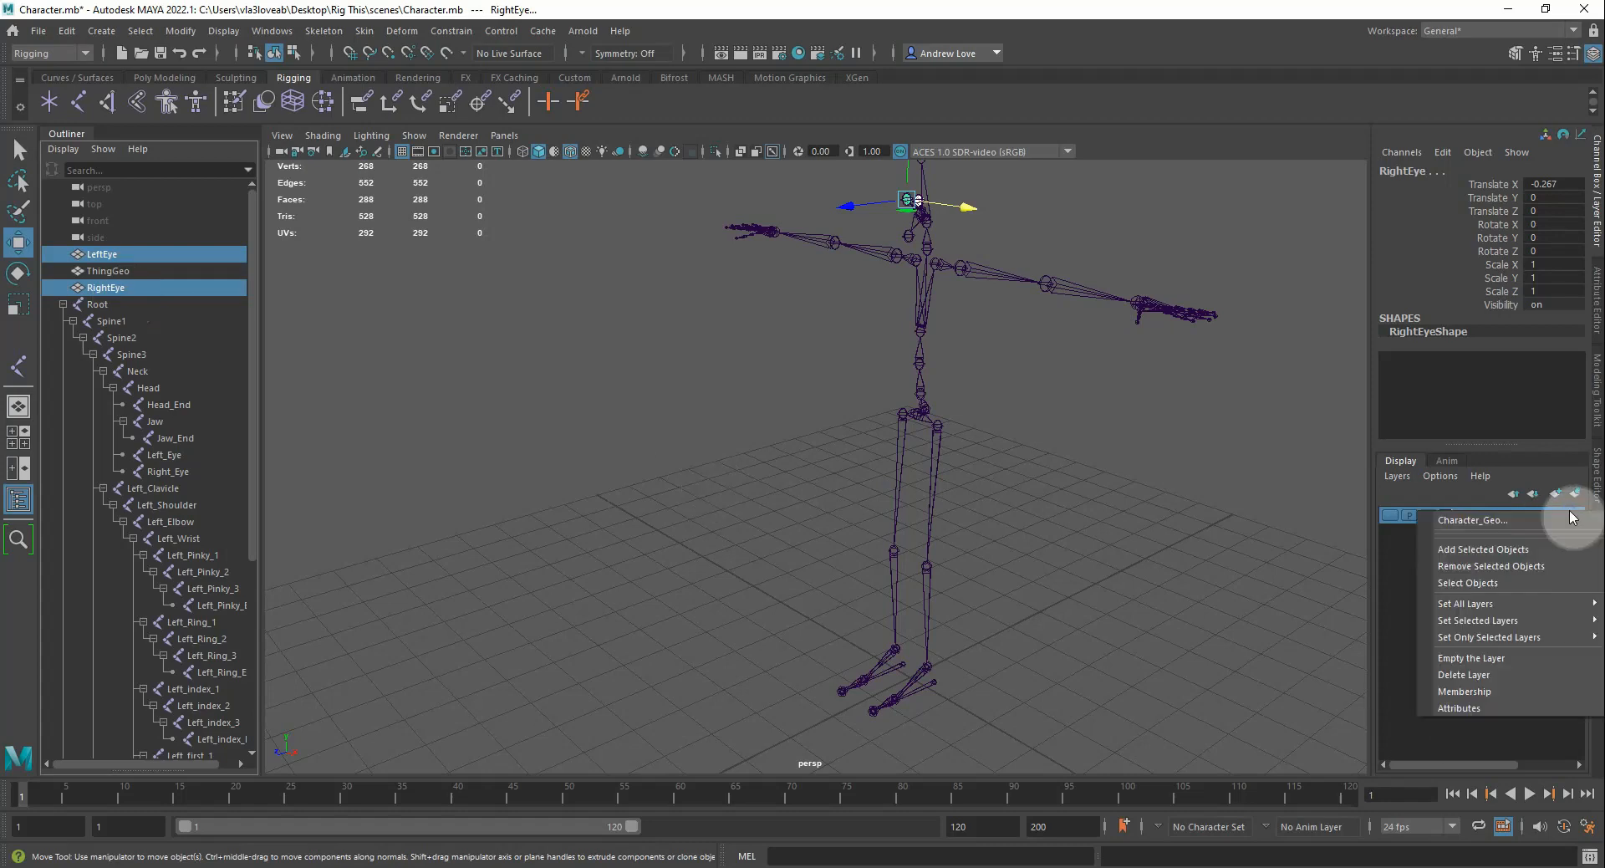
pyautogui.click(1499, 558)
pyautogui.click(620, 493)
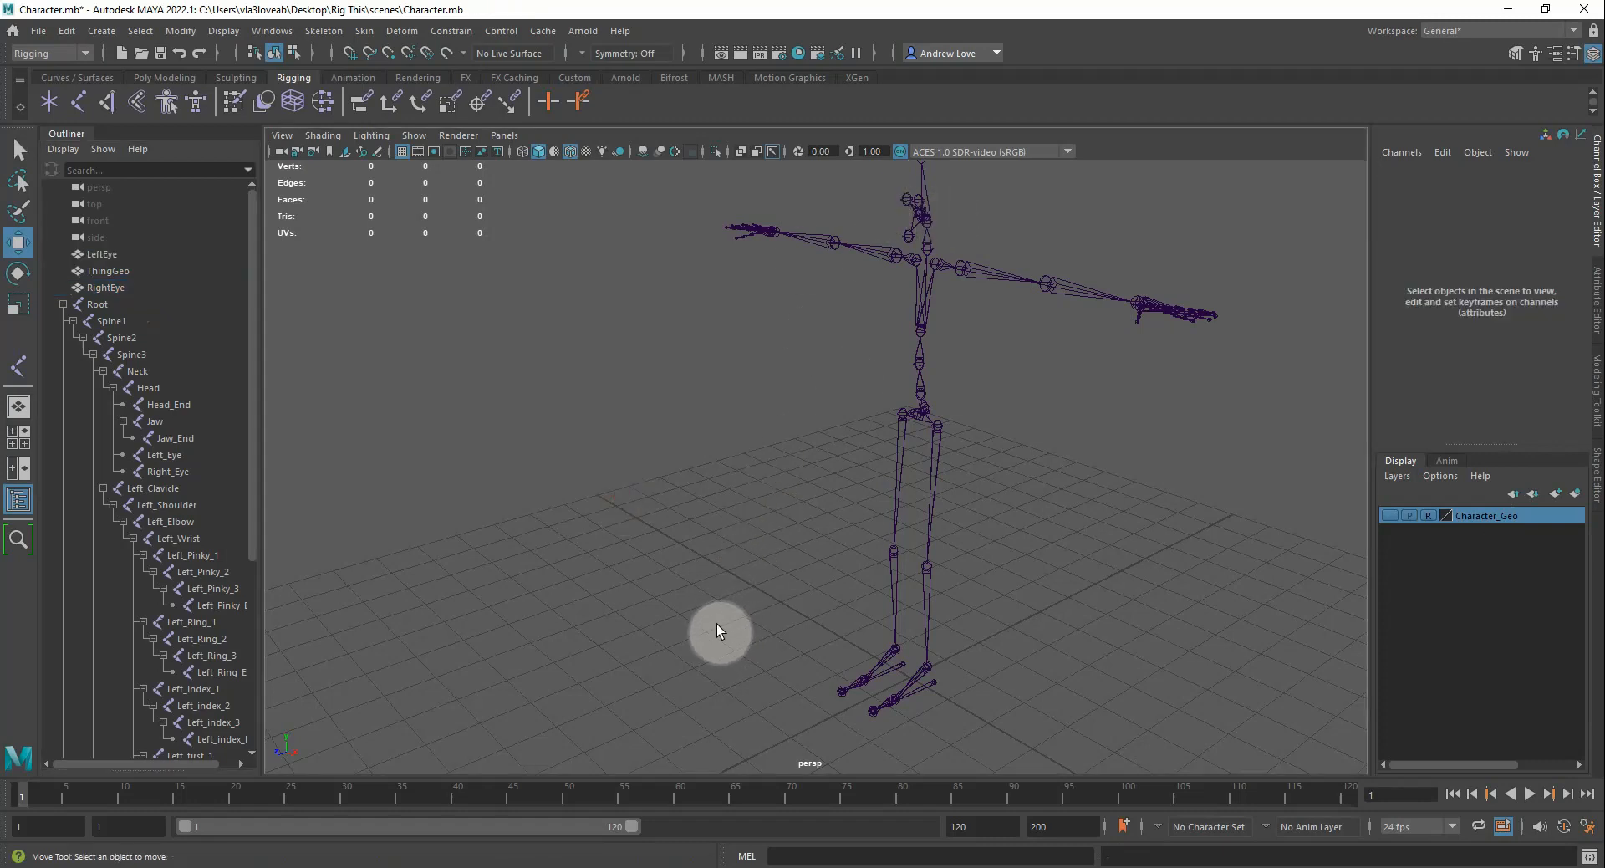
# Turn on the grid in the top view and maximize that view, leaving empty grid space around the skeleton
pyautogui.press('space')
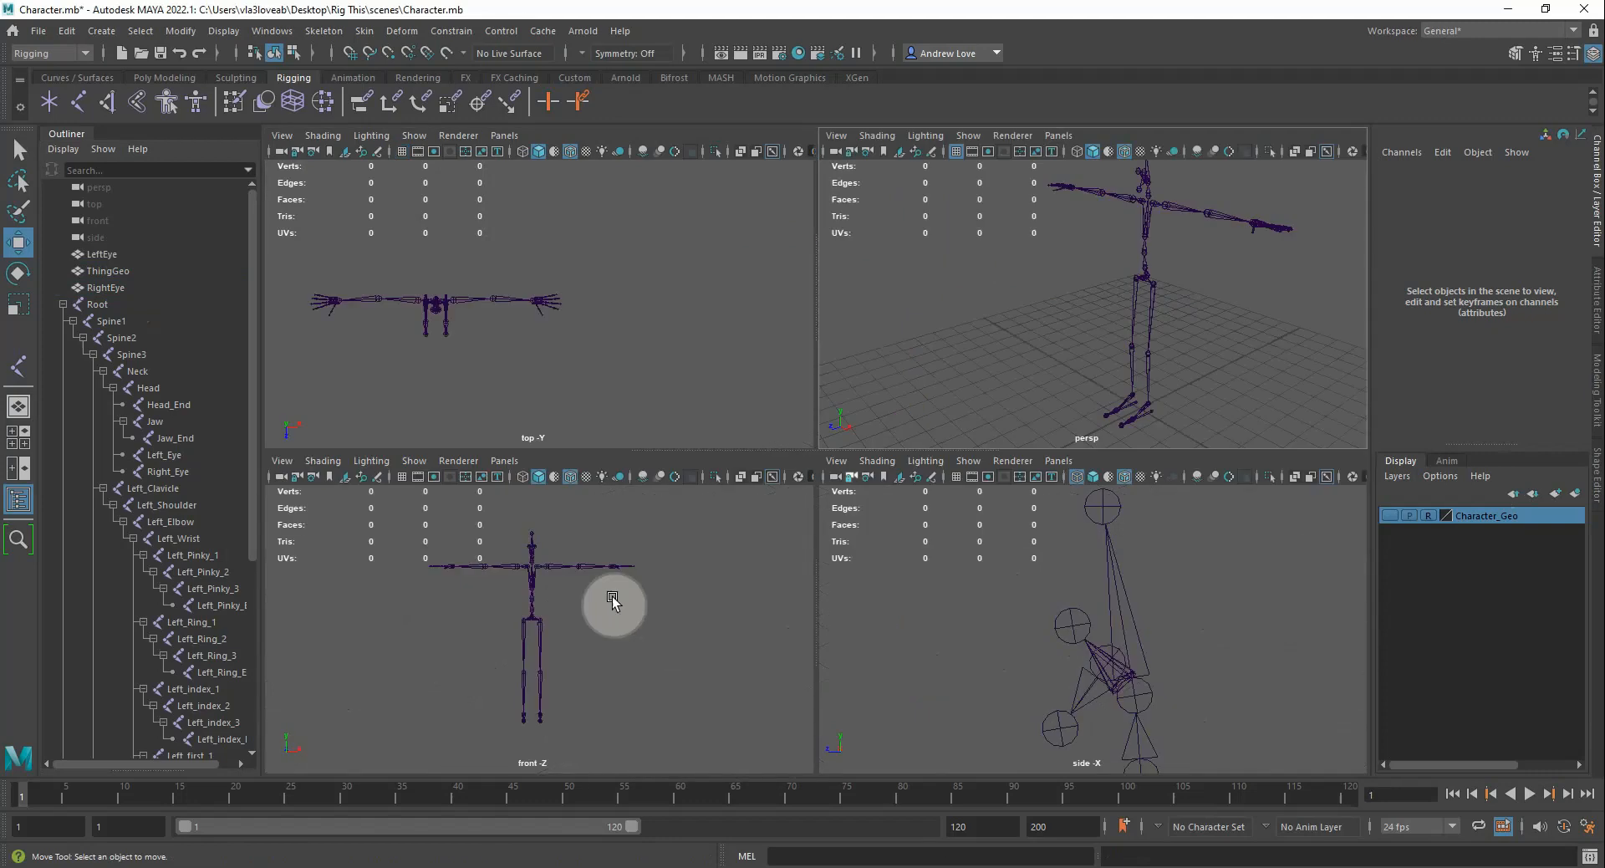
pyautogui.click(414, 136)
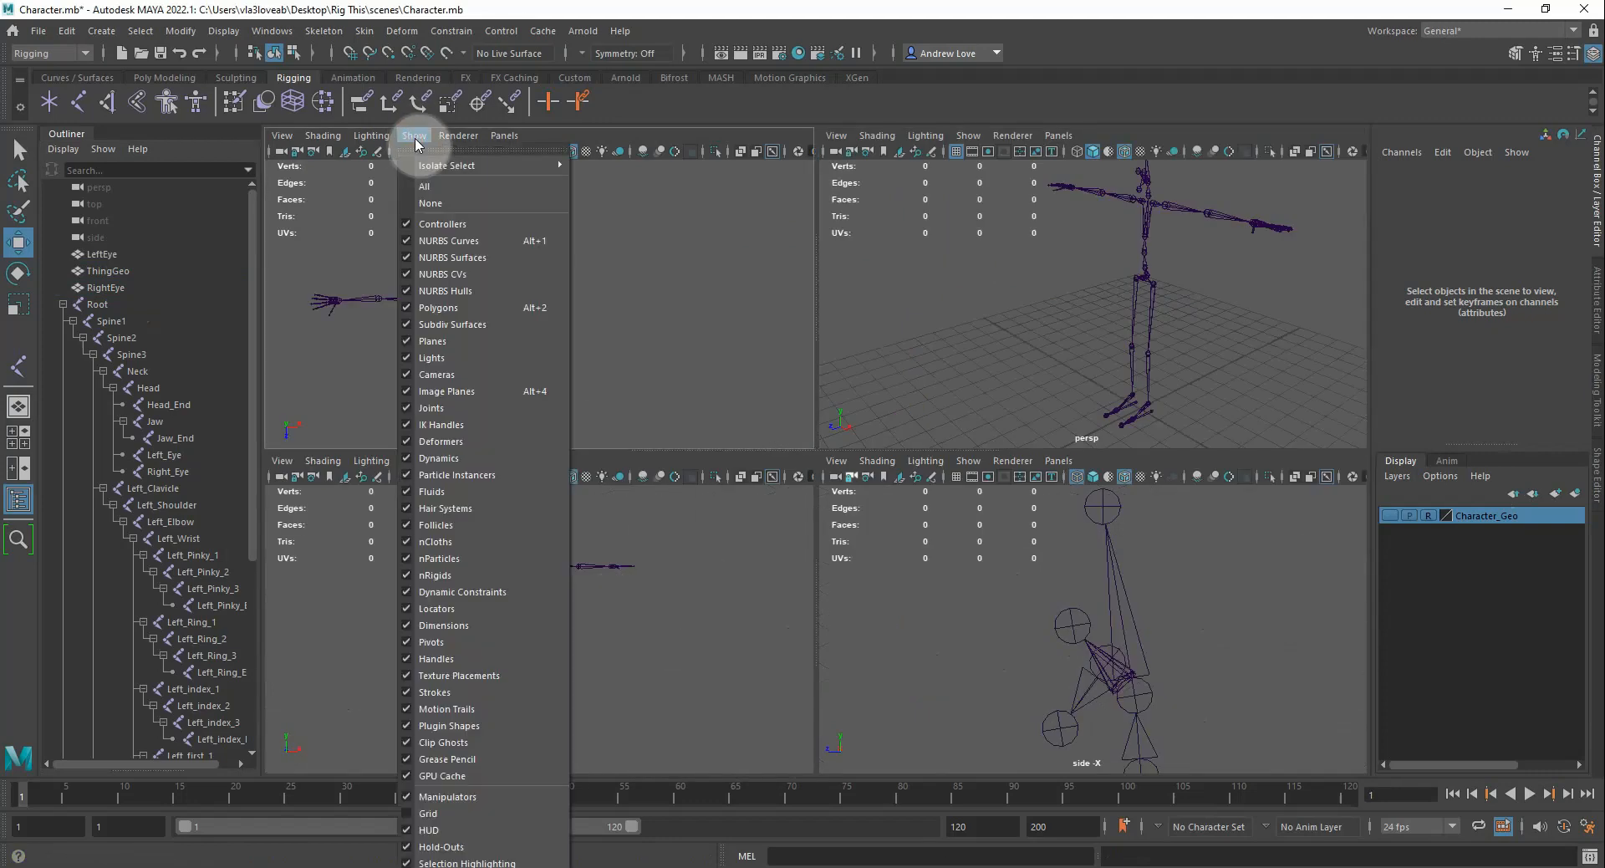
pyautogui.click(430, 810)
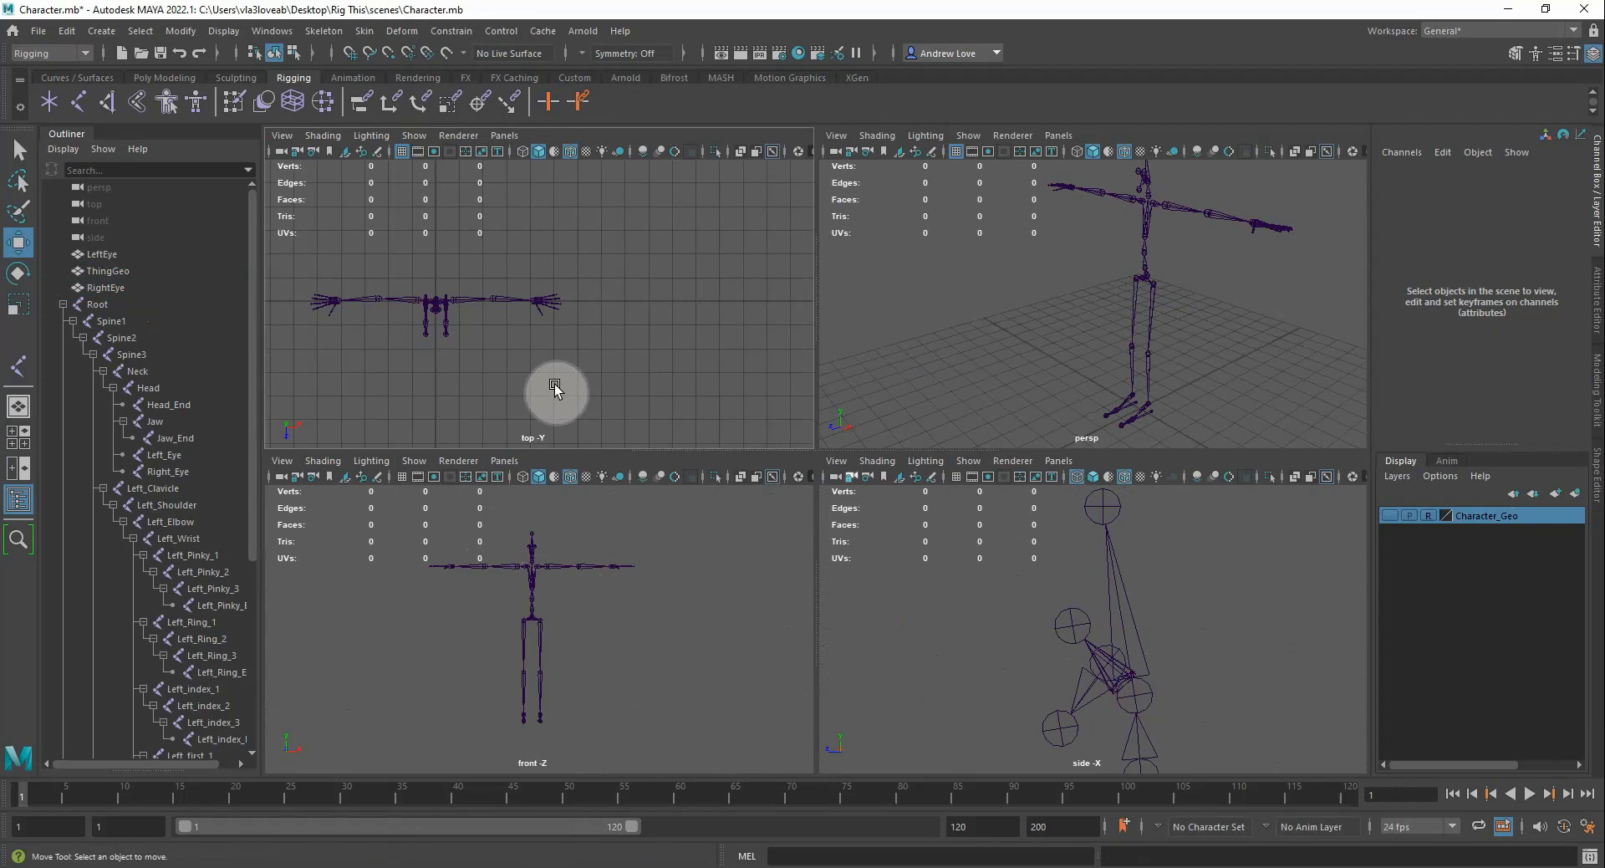
pyautogui.press('space')
pyautogui.scroll(1, 679, 453)
pyautogui.scroll(-3, 685, 450)
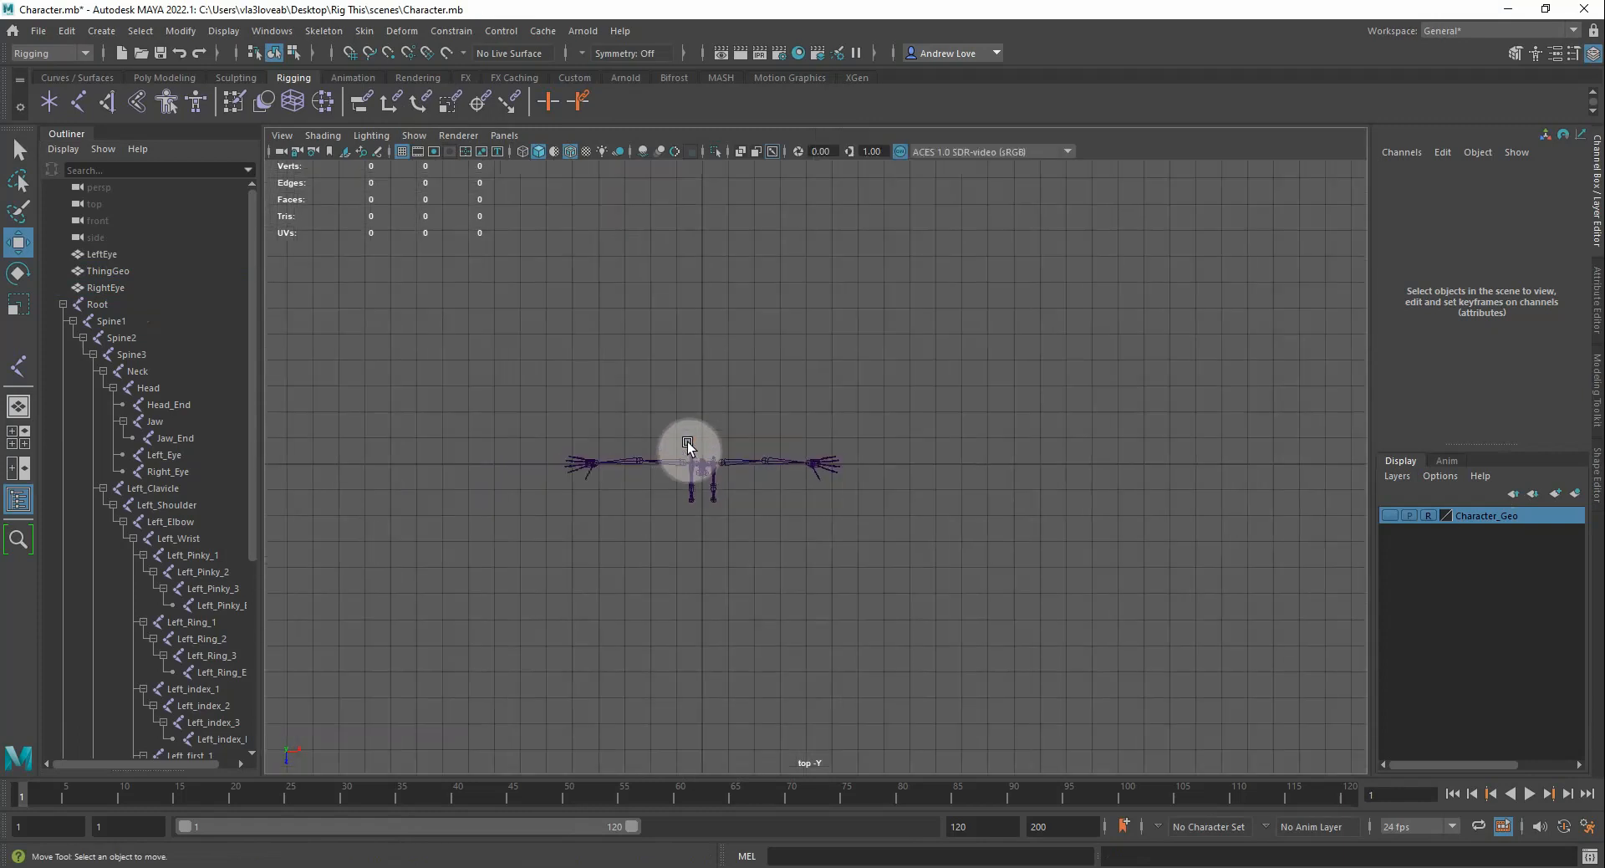
pyautogui.keyDown('alt'); pyautogui.moveTo(665, 379); pyautogui.dragTo(584, 531, button='middle'); pyautogui.keyUp('alt')
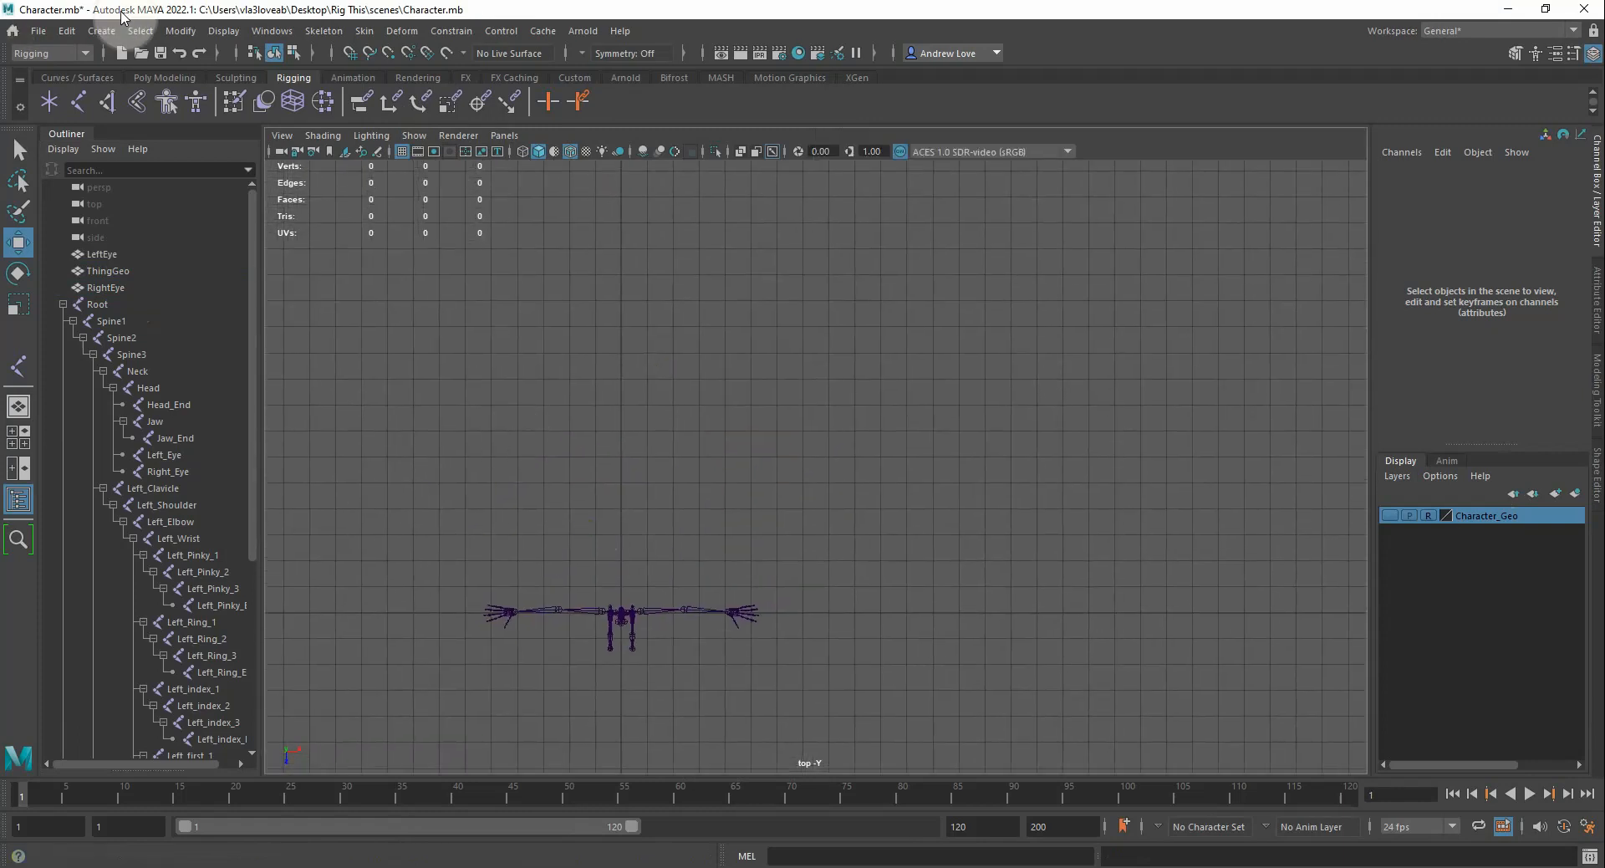
# Set up the EP Curve Tool with curve degree 1 Linear and Chord length knot spacing
pyautogui.click(97, 34)
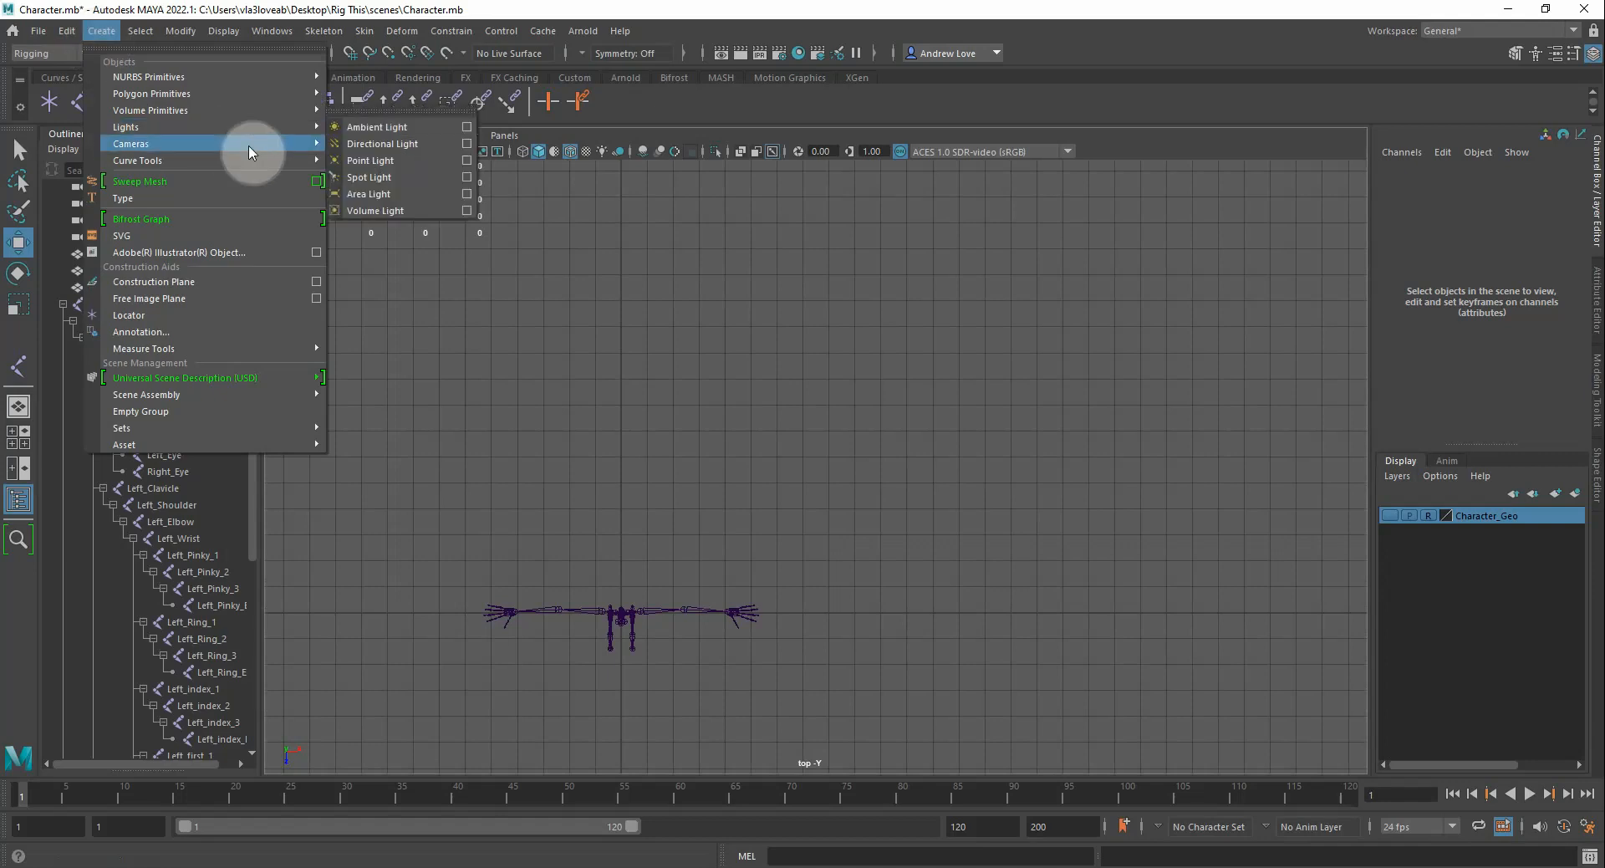
pyautogui.moveTo(286, 159)
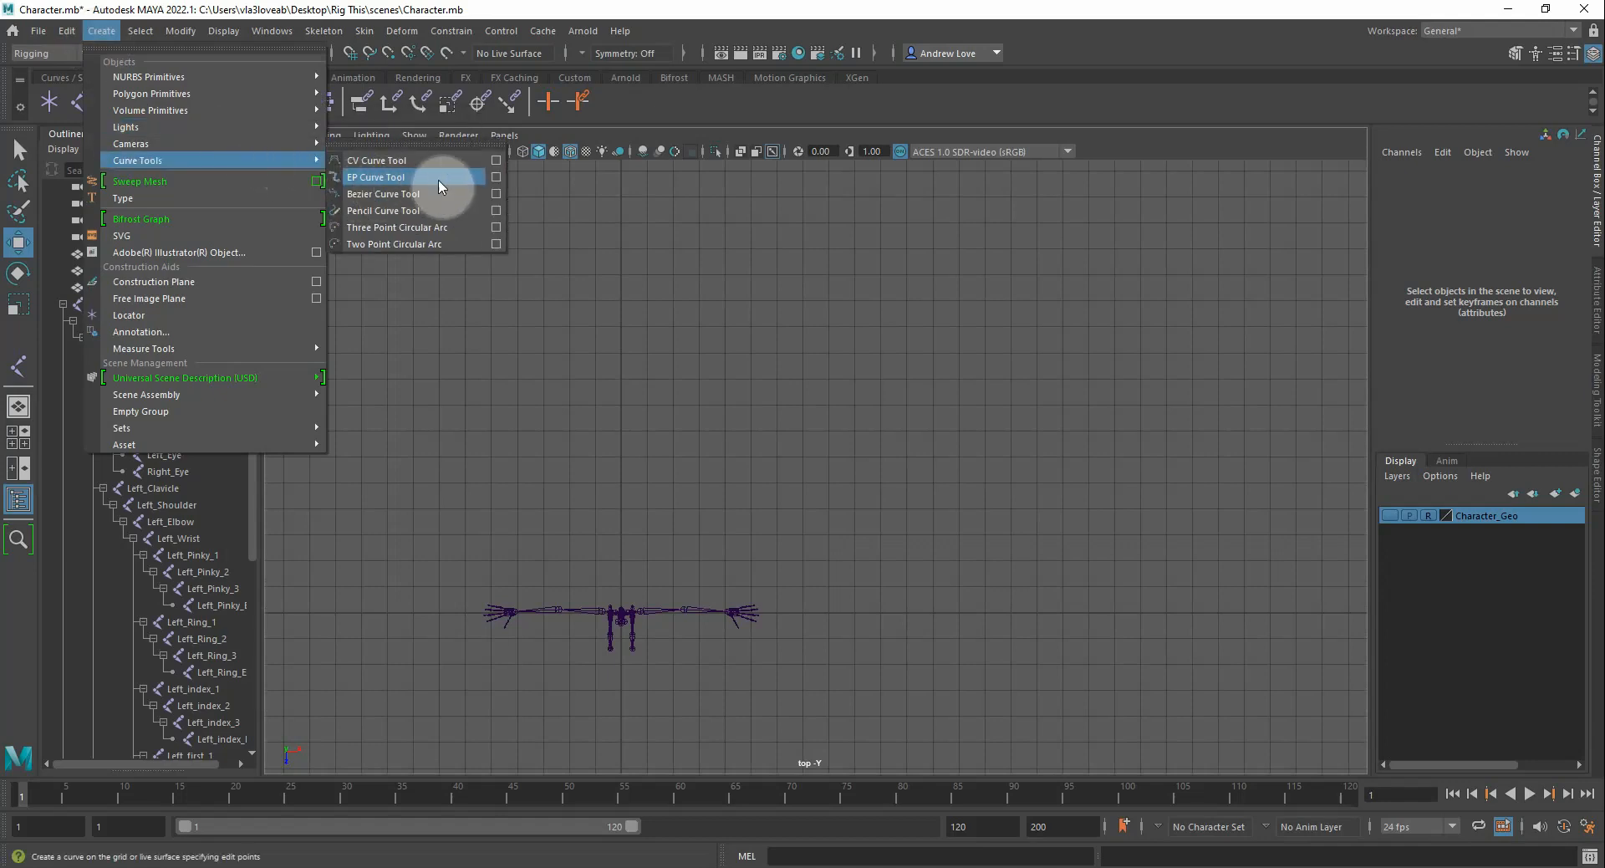
pyautogui.click(497, 181)
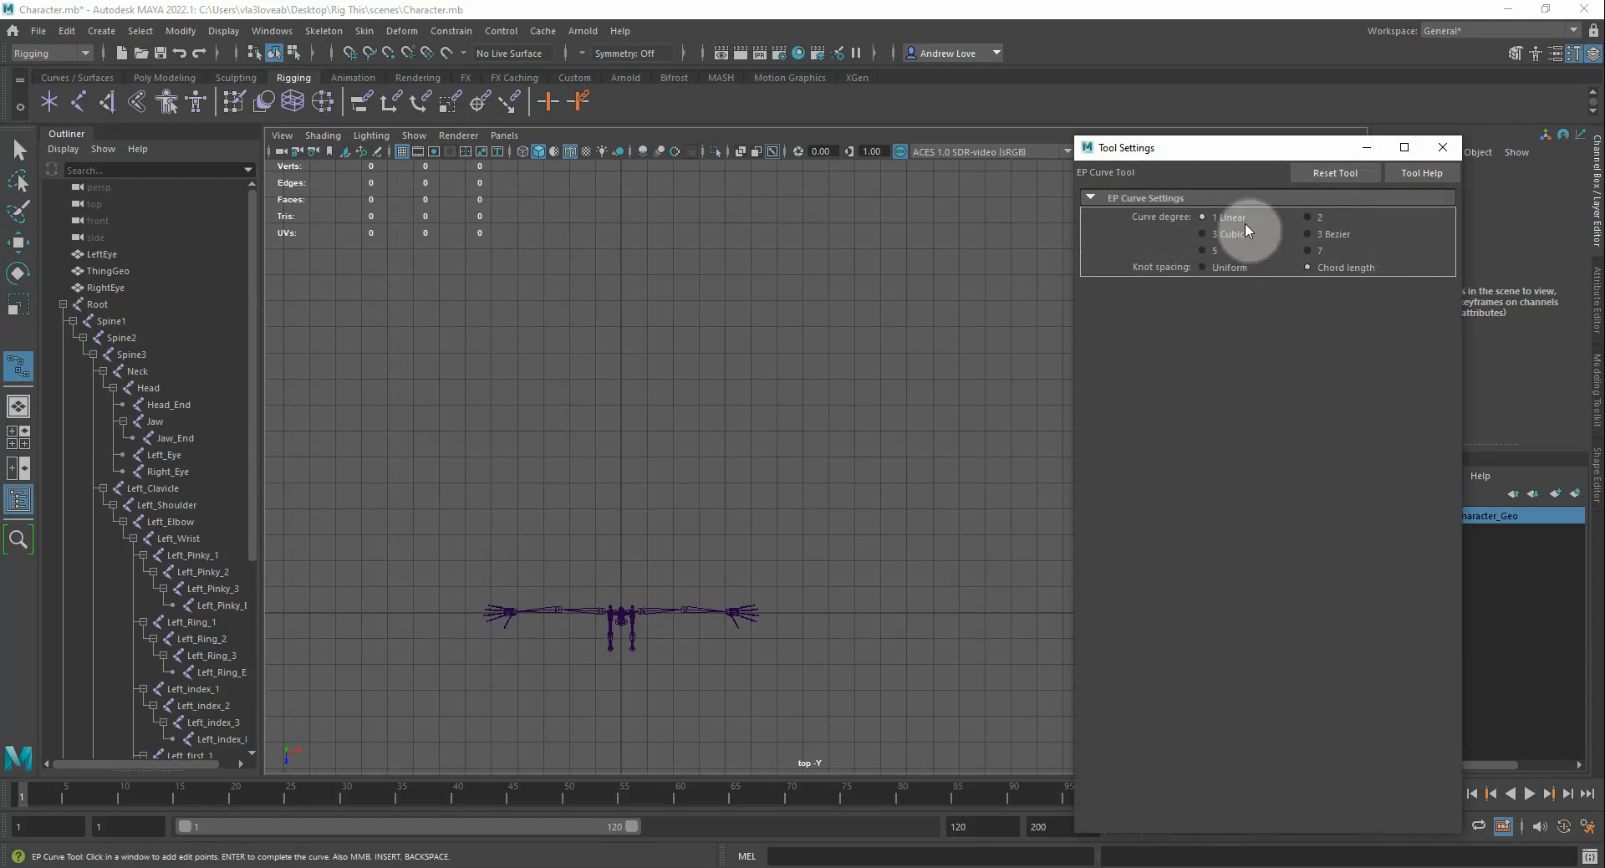
pyautogui.moveTo(1211, 134); pyautogui.dragTo(1061, 158)
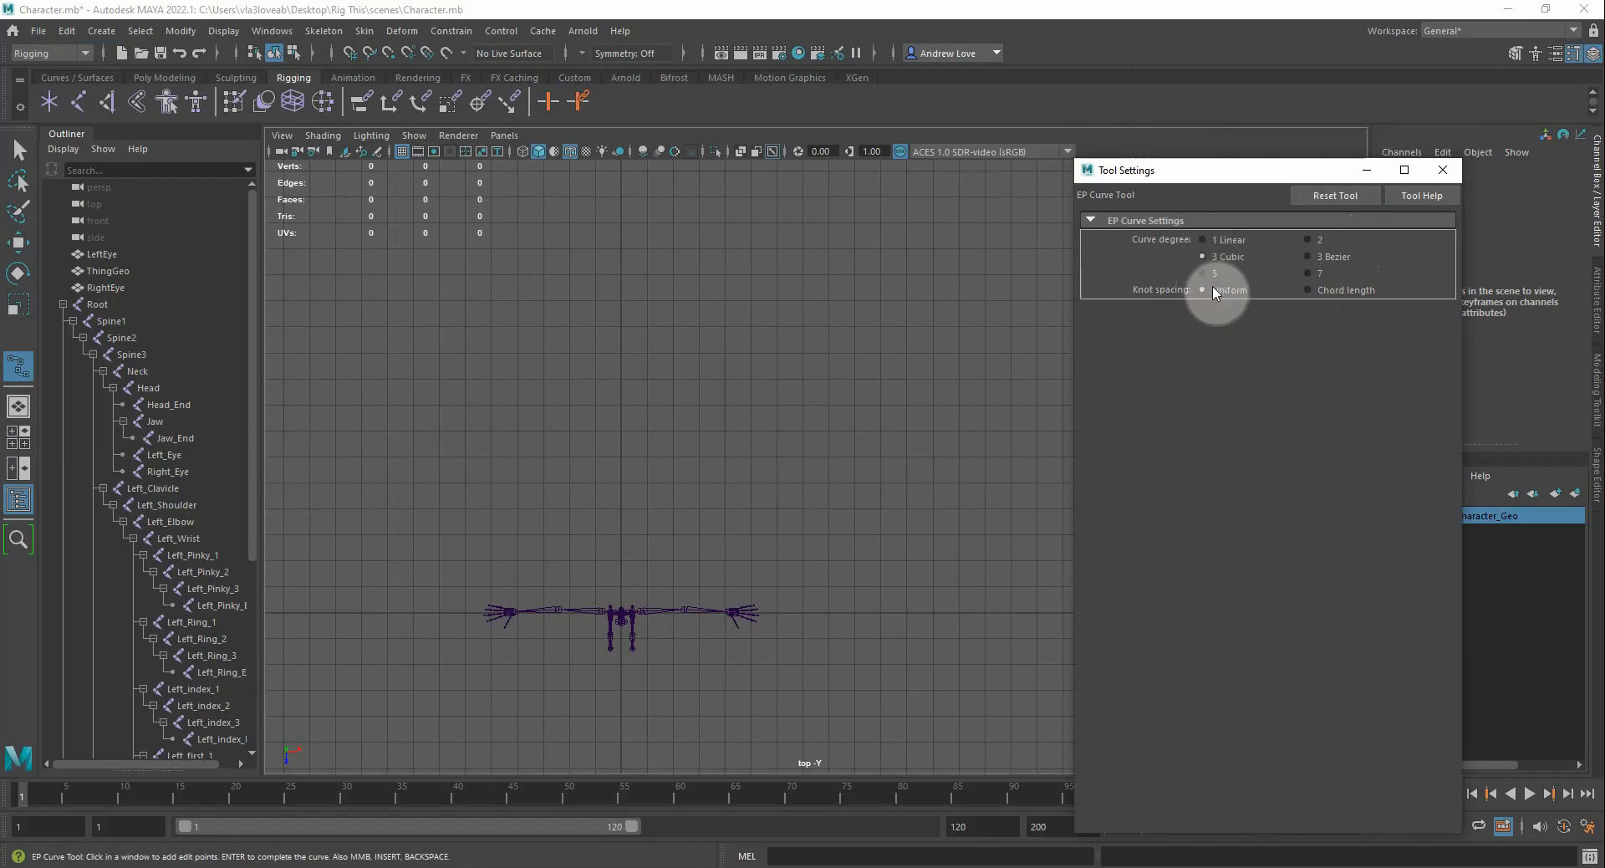
pyautogui.click(1203, 240)
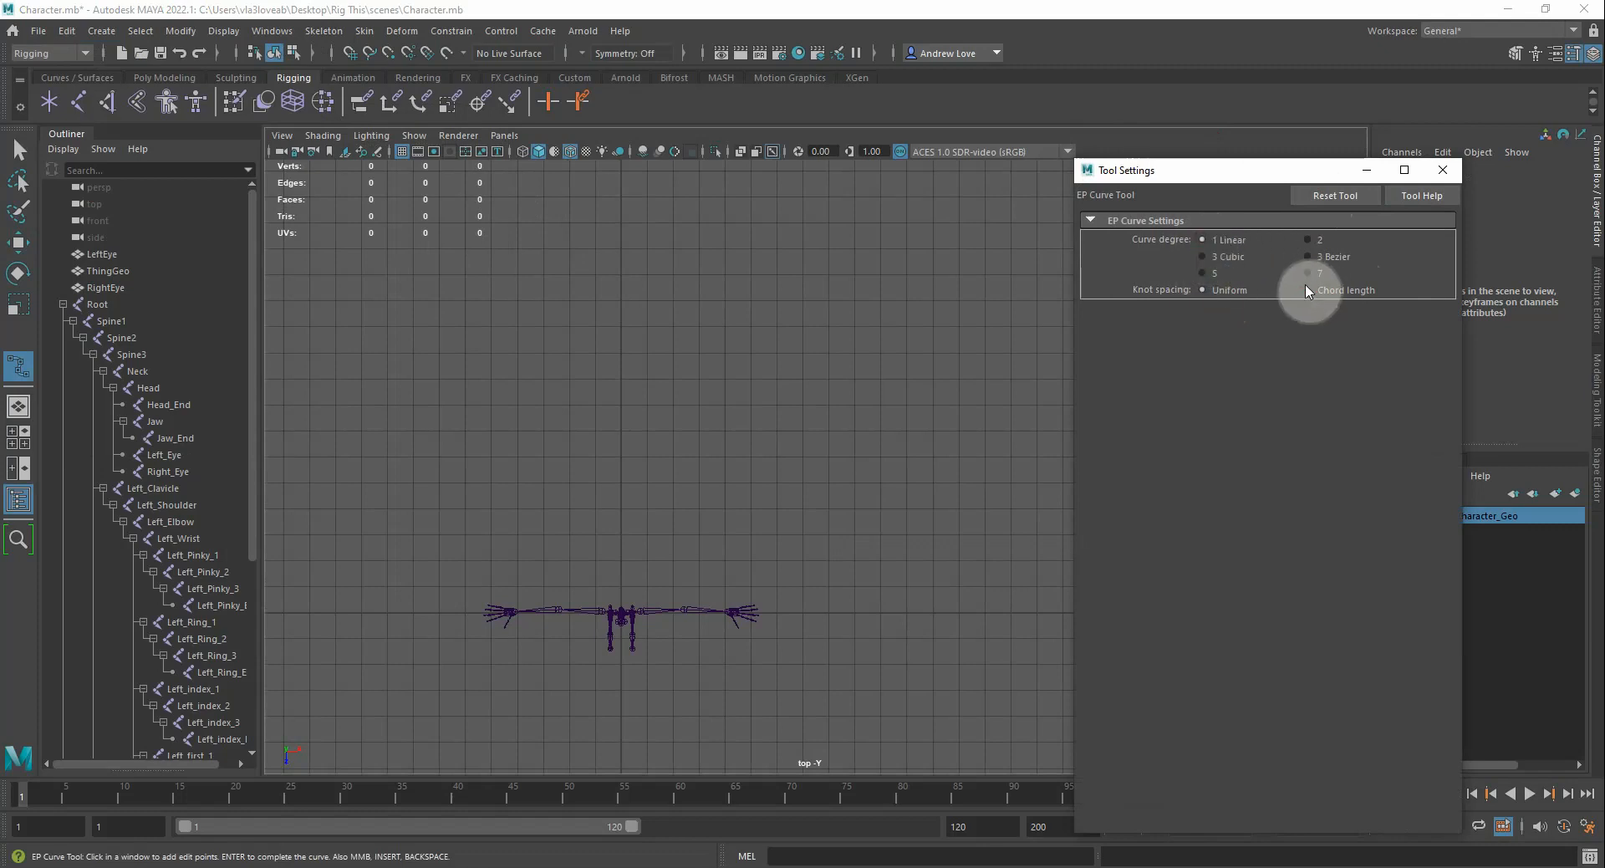
pyautogui.click(1307, 290)
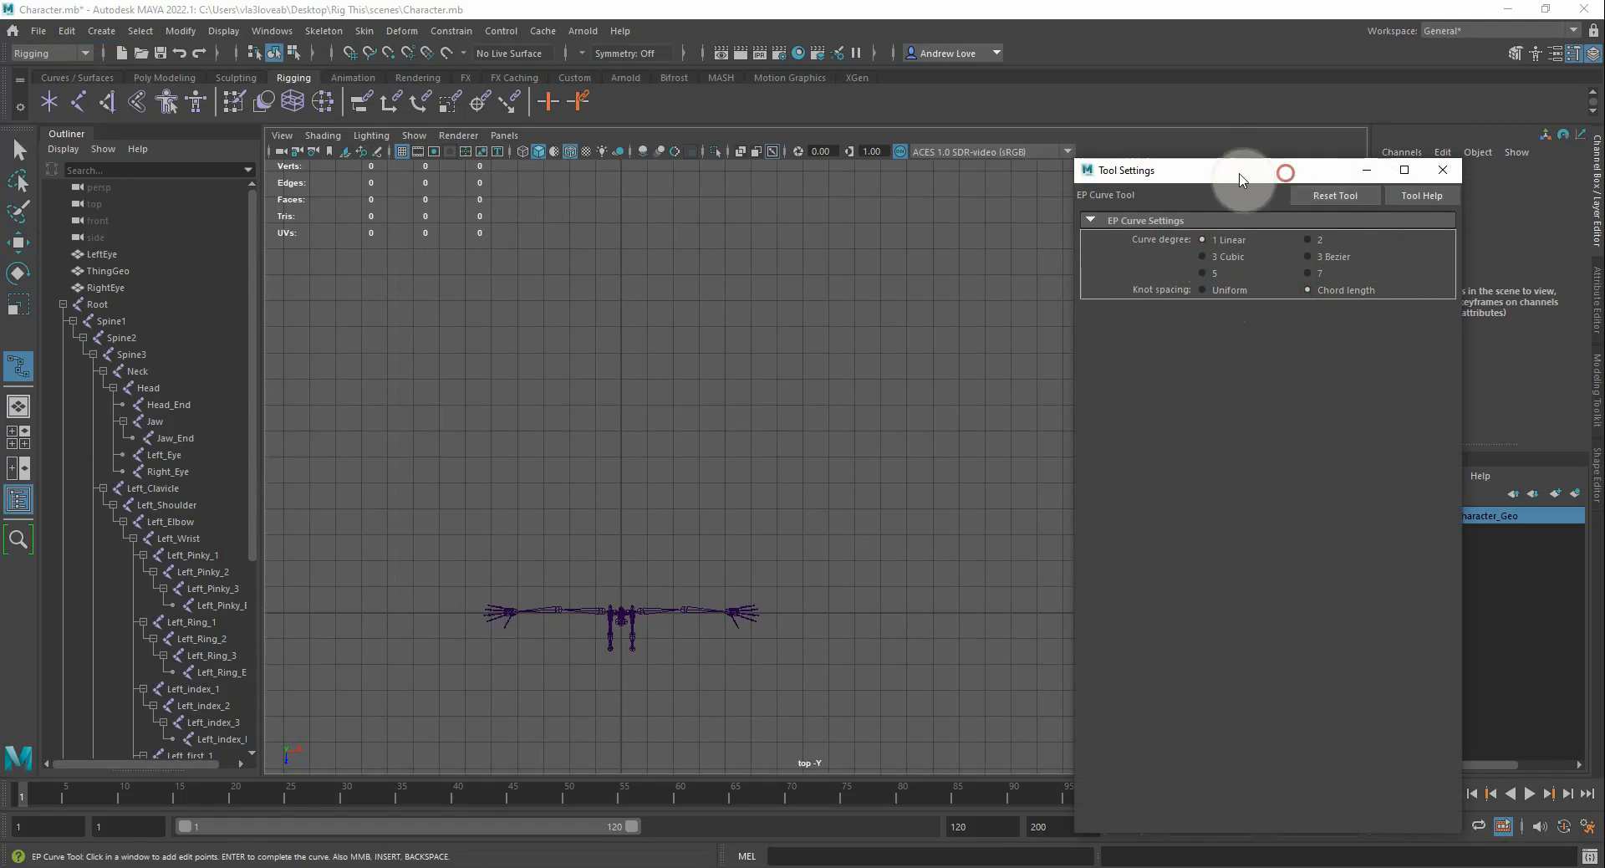
pyautogui.moveTo(1279, 170); pyautogui.dragTo(1163, 159)
pyautogui.click(1328, 166)
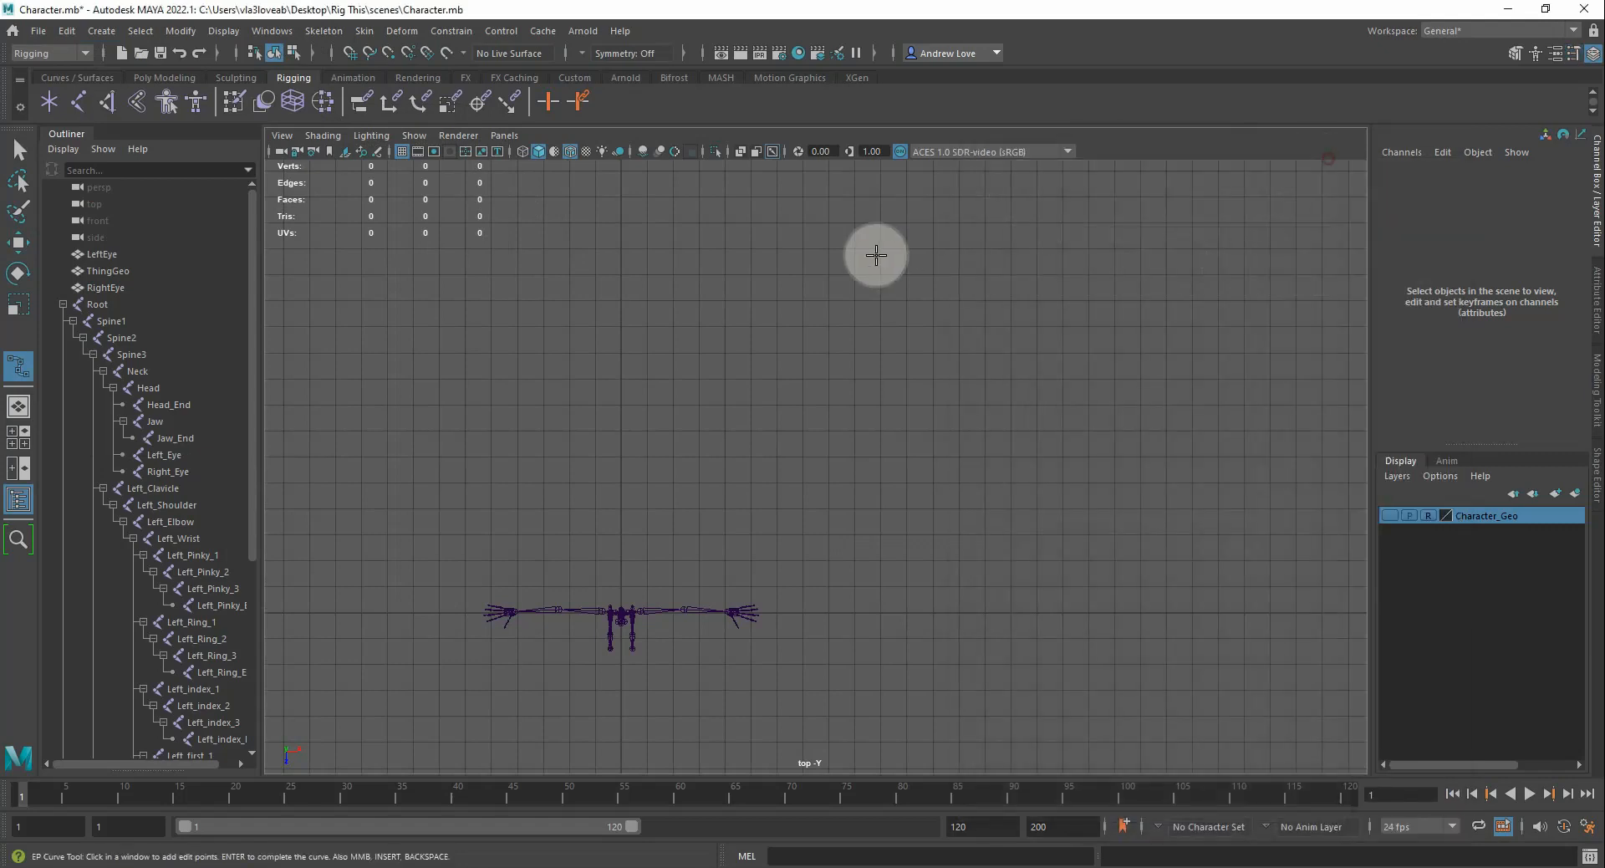
# Snap curve points to the grid beside the skeleton, outlining a four-way arrow from its left tip through stepped corners to its upper tip
pyautogui.click(751, 405)
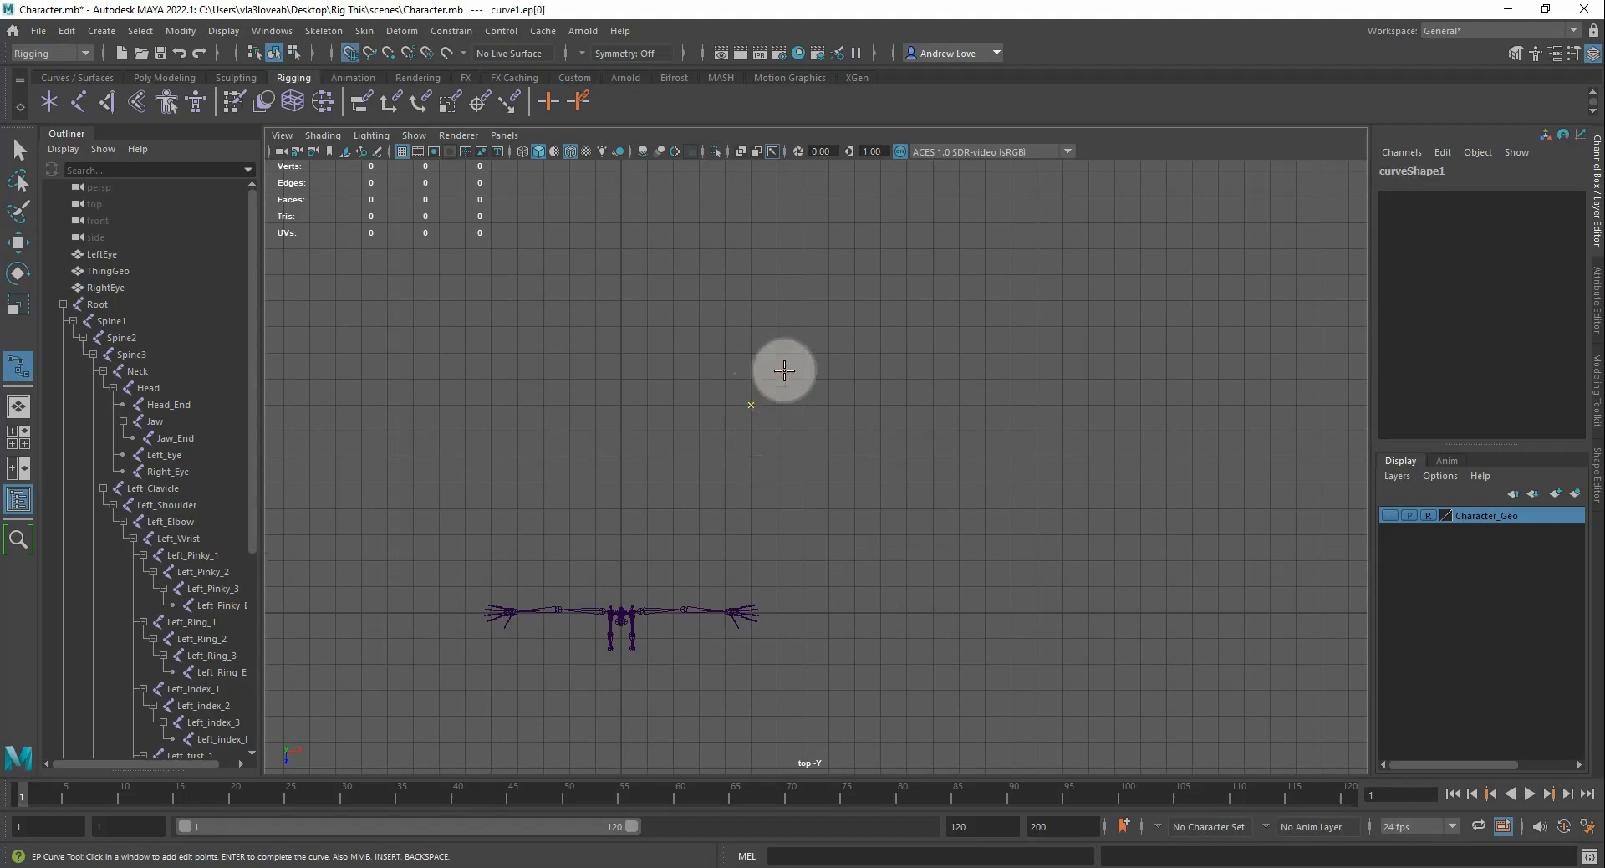
pyautogui.click(802, 355)
pyautogui.click(802, 380)
pyautogui.click(828, 379)
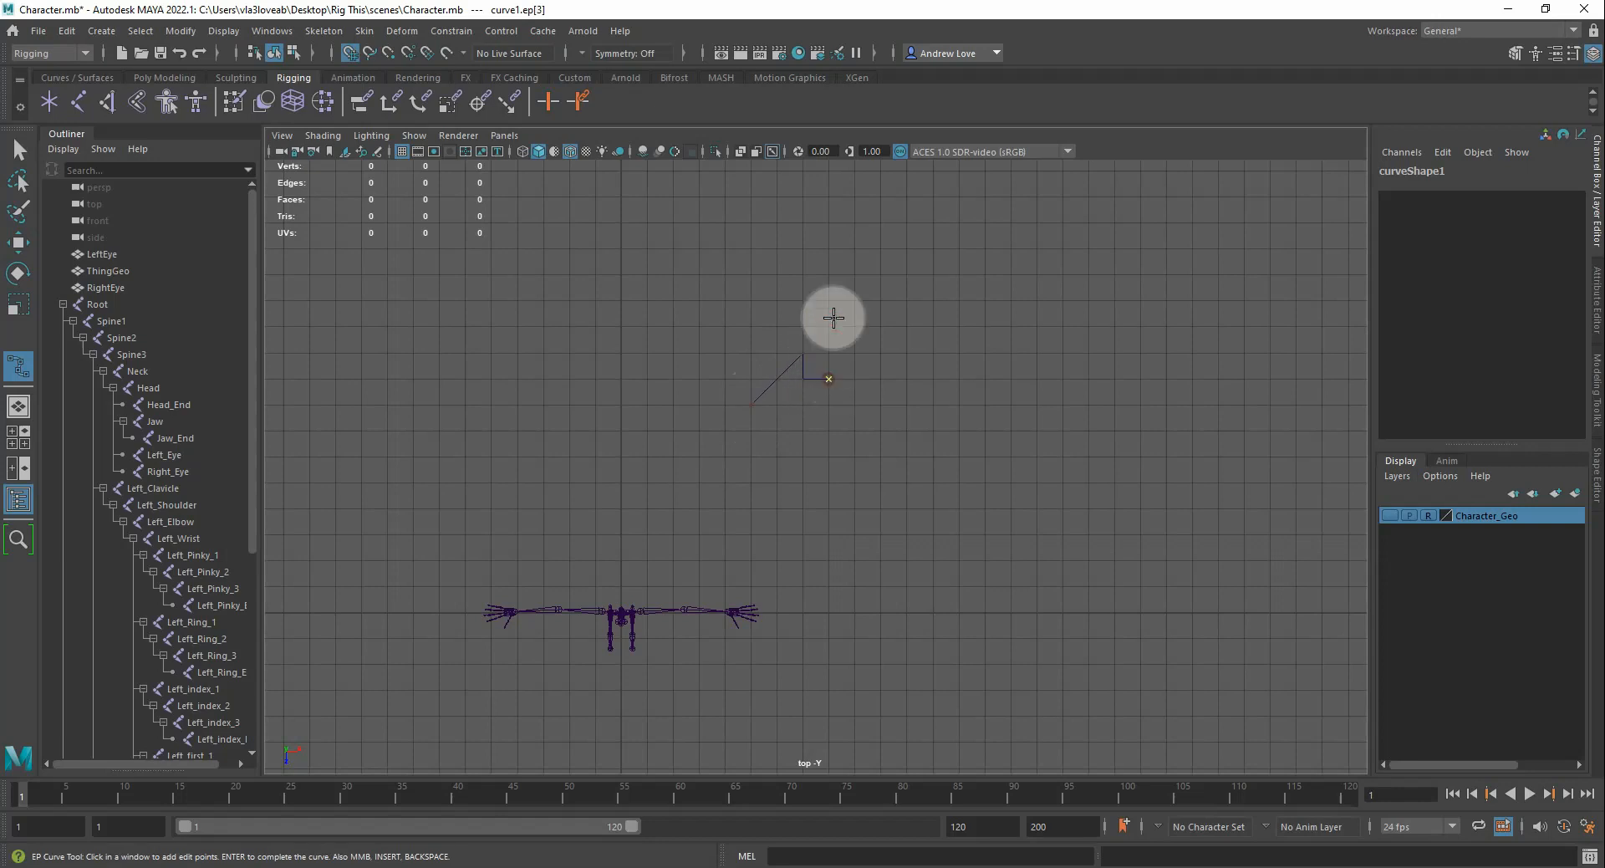
pyautogui.click(828, 326)
pyautogui.click(877, 326)
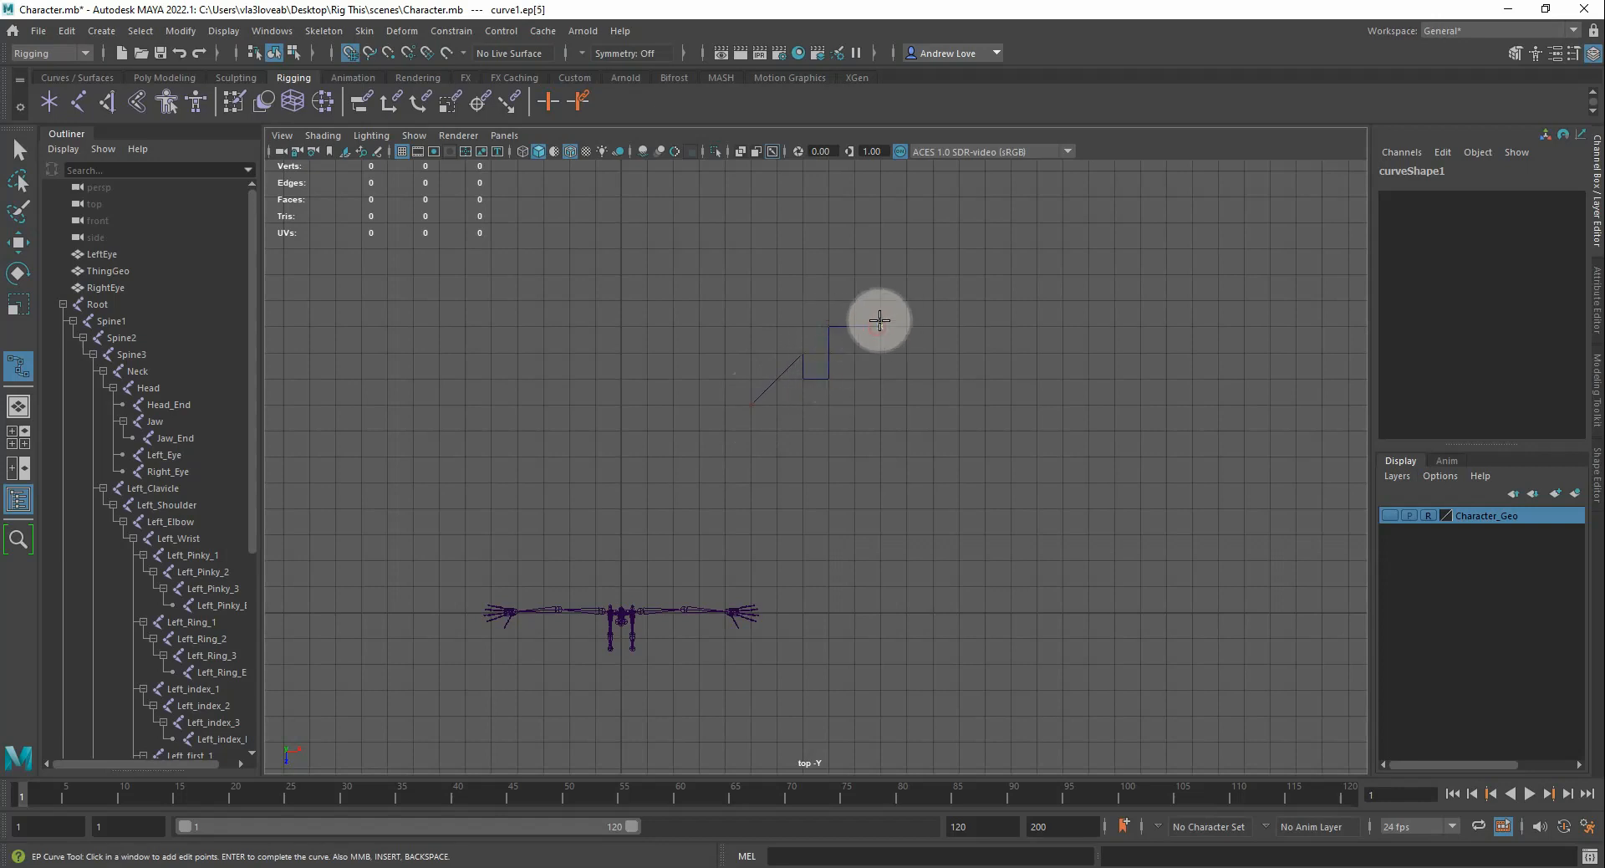
pyautogui.click(851, 302)
pyautogui.click(854, 301)
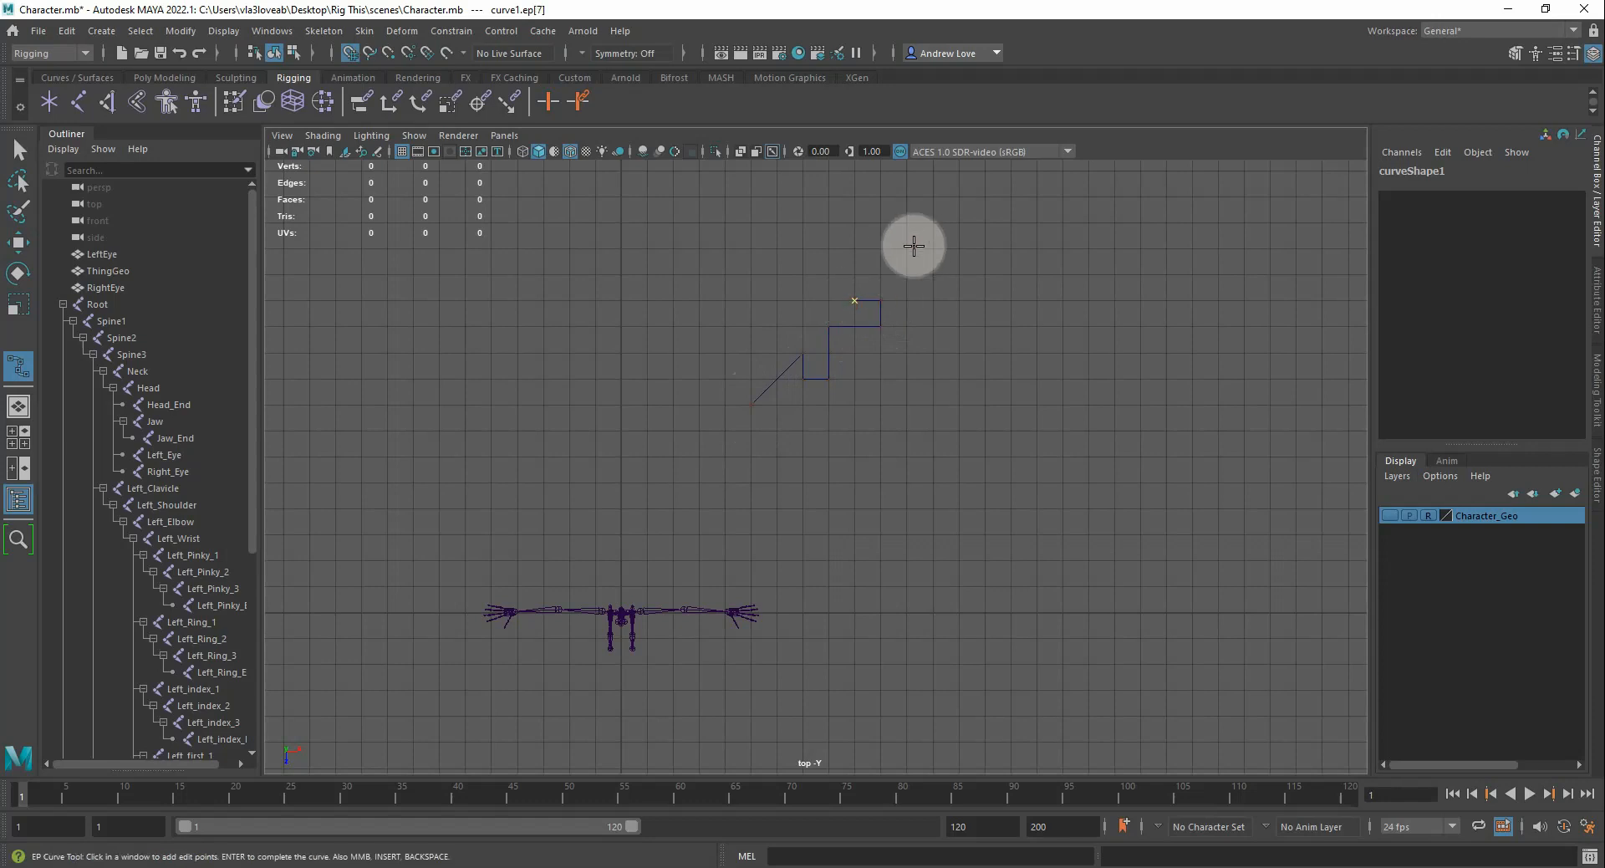
pyautogui.click(906, 248)
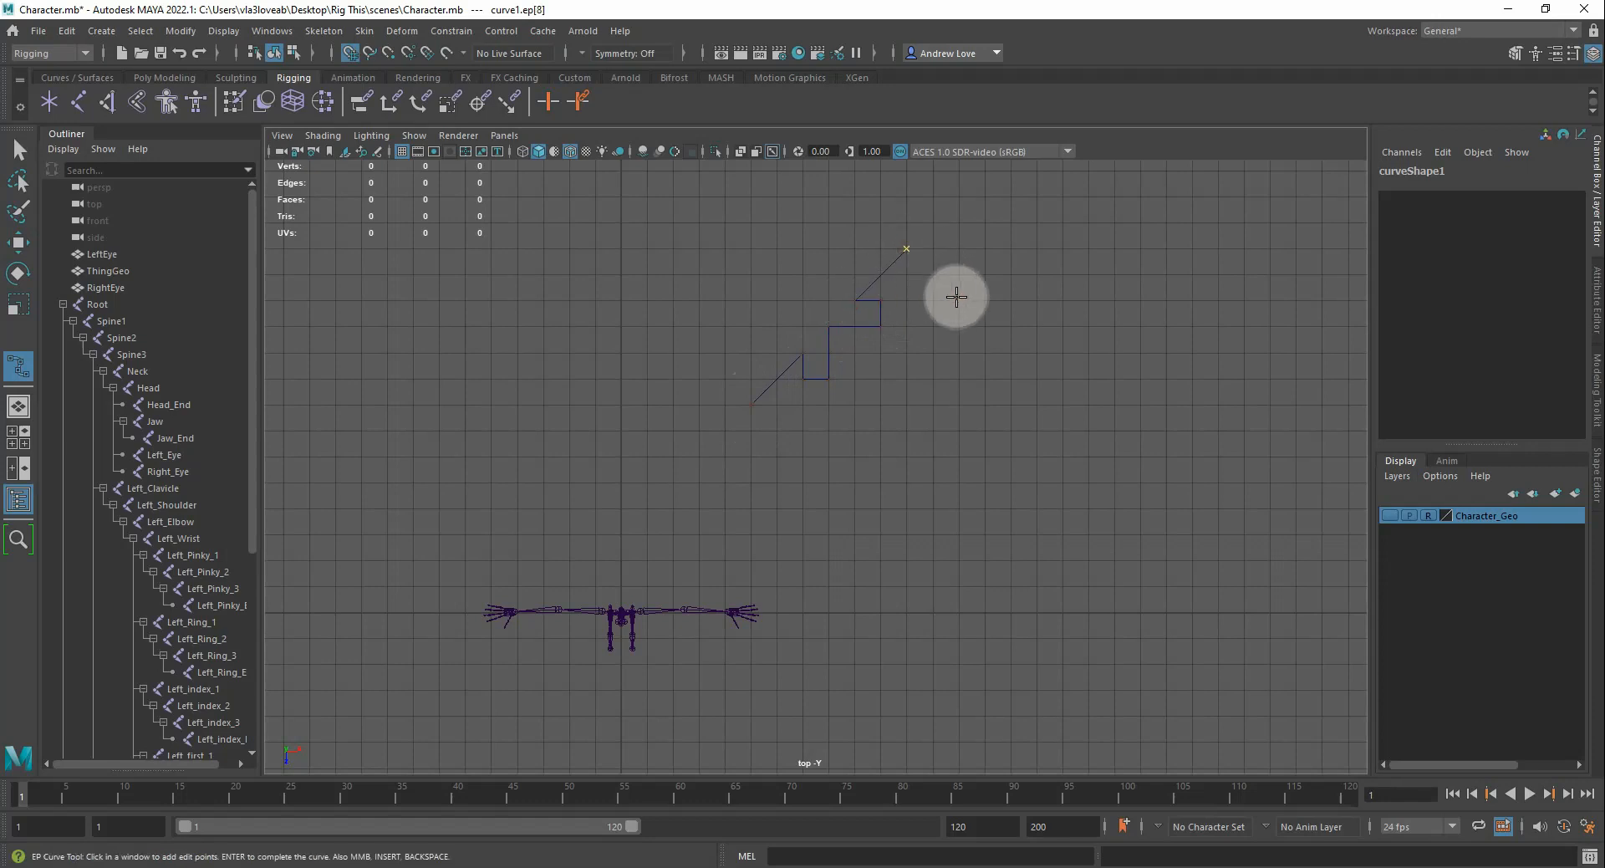
# Continue the four-way arrow curve from the upper tip through mirrored stepped corners to the right tip at 17, 0, -8
pyautogui.click(932, 298)
pyautogui.click(933, 324)
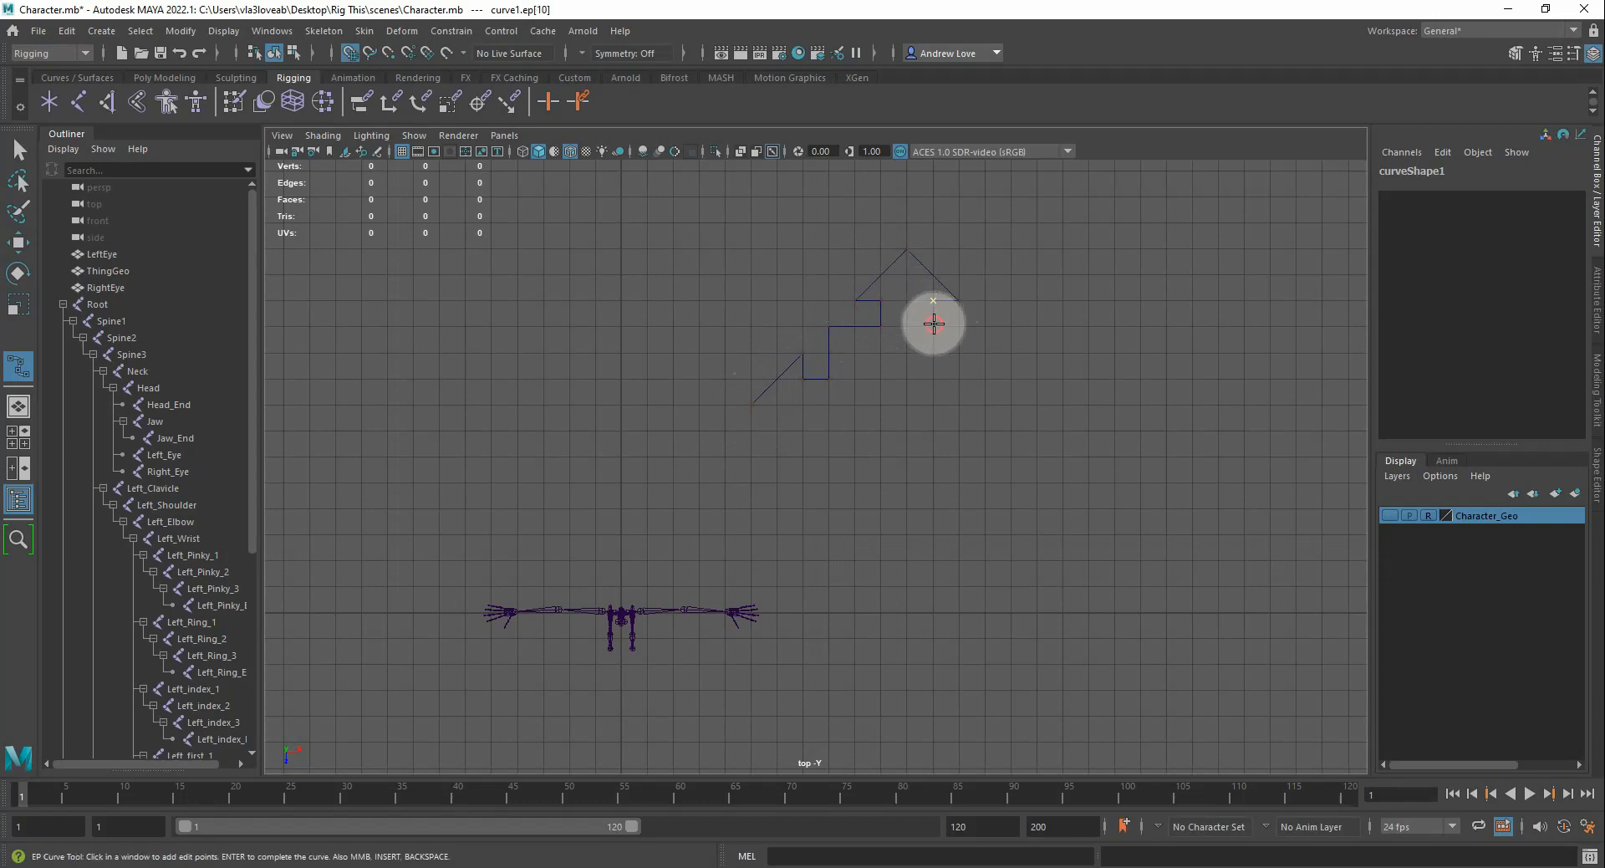
pyautogui.click(984, 326)
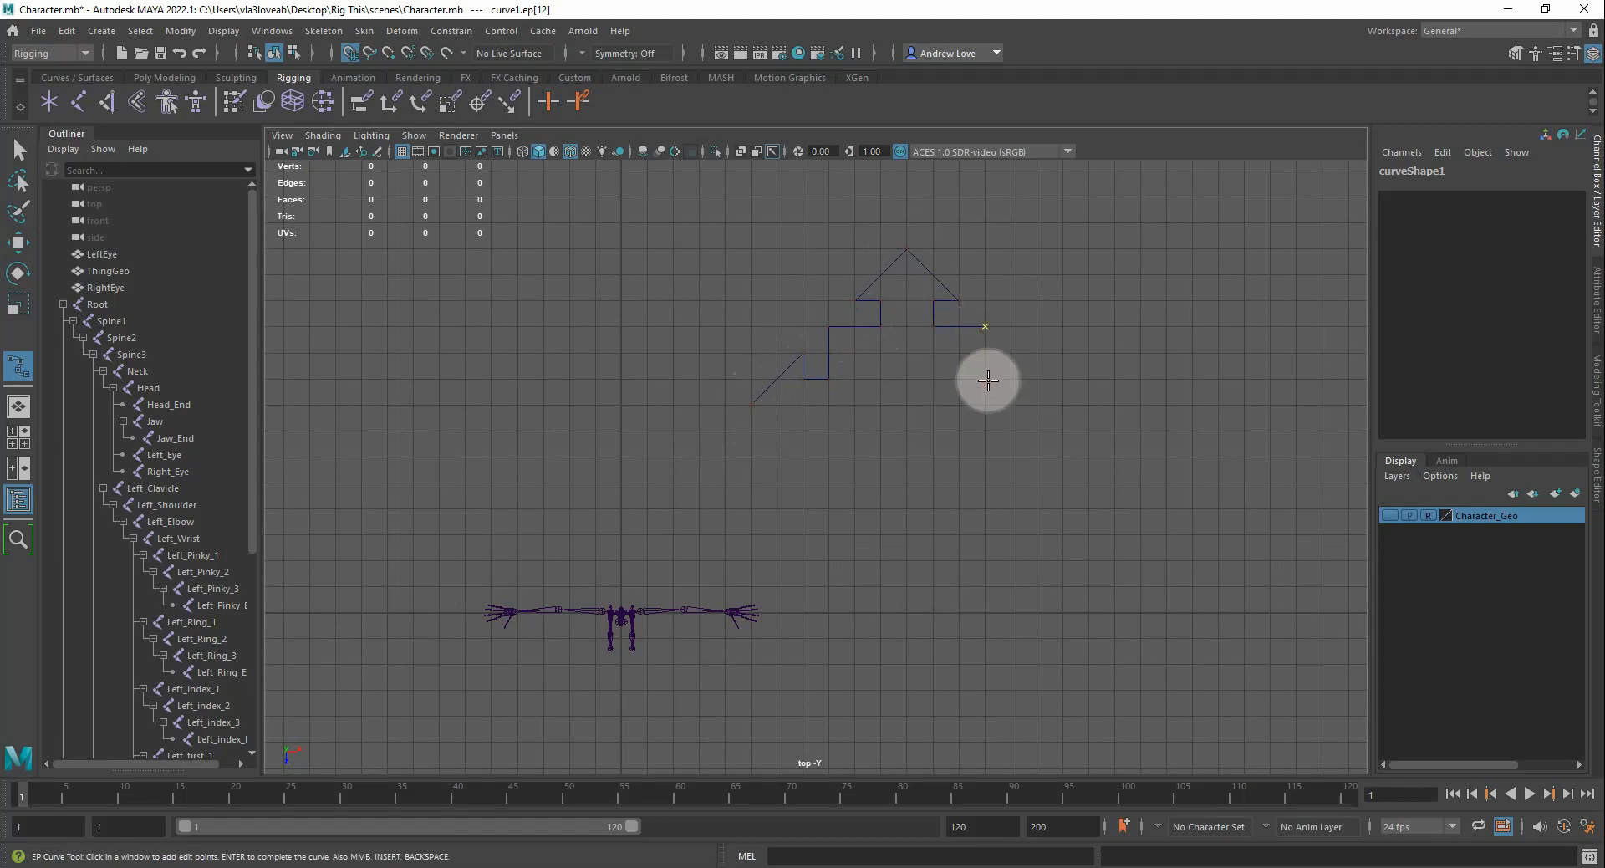
pyautogui.click(985, 379)
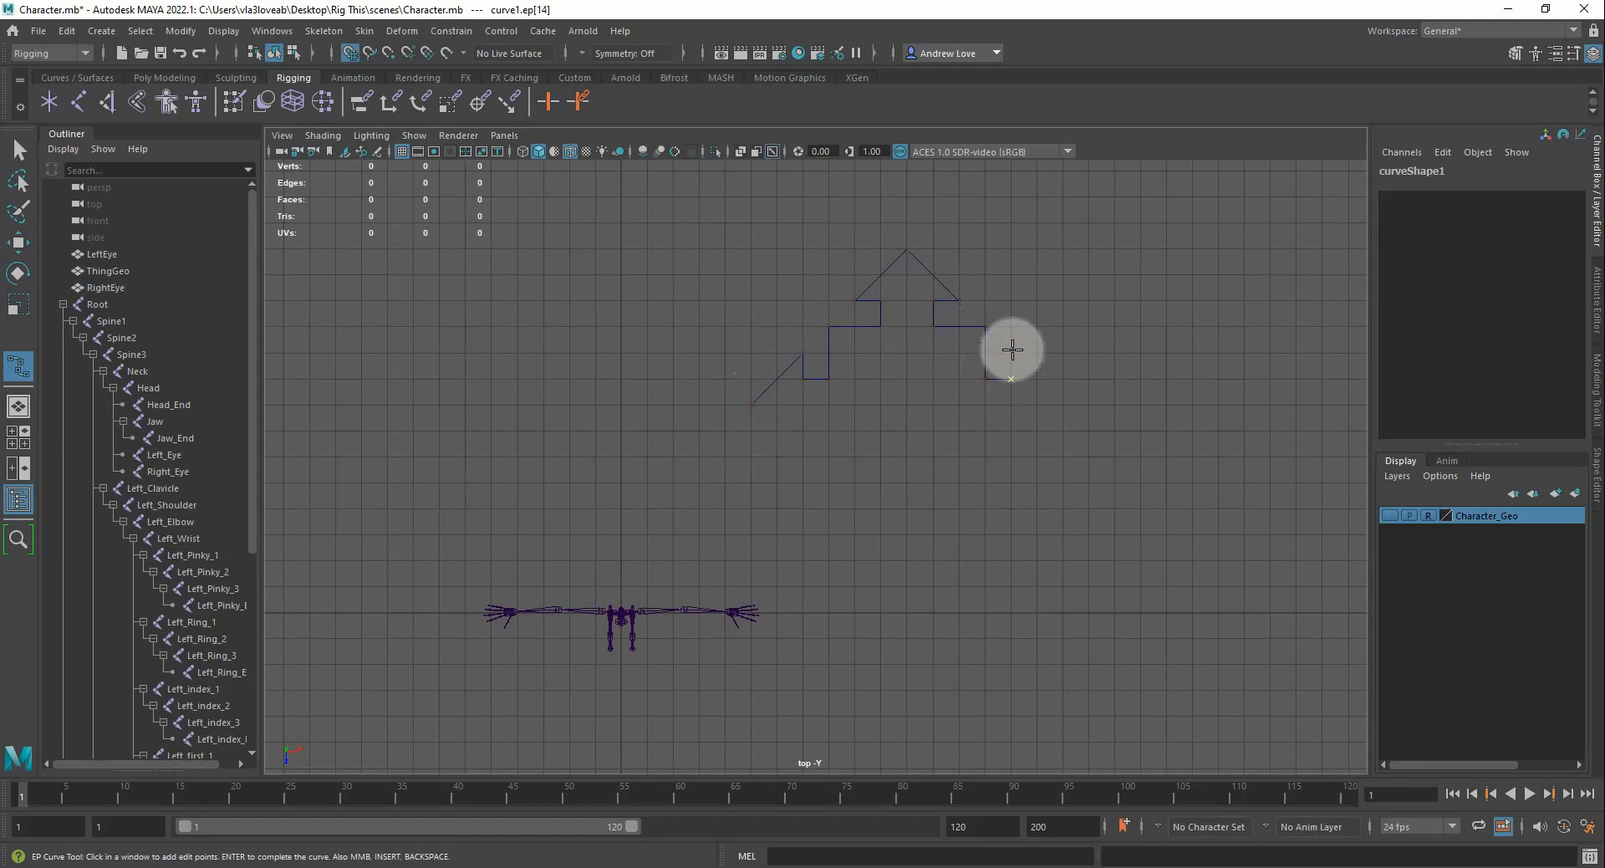
pyautogui.click(1011, 351)
pyautogui.click(1011, 351)
pyautogui.click(1062, 404)
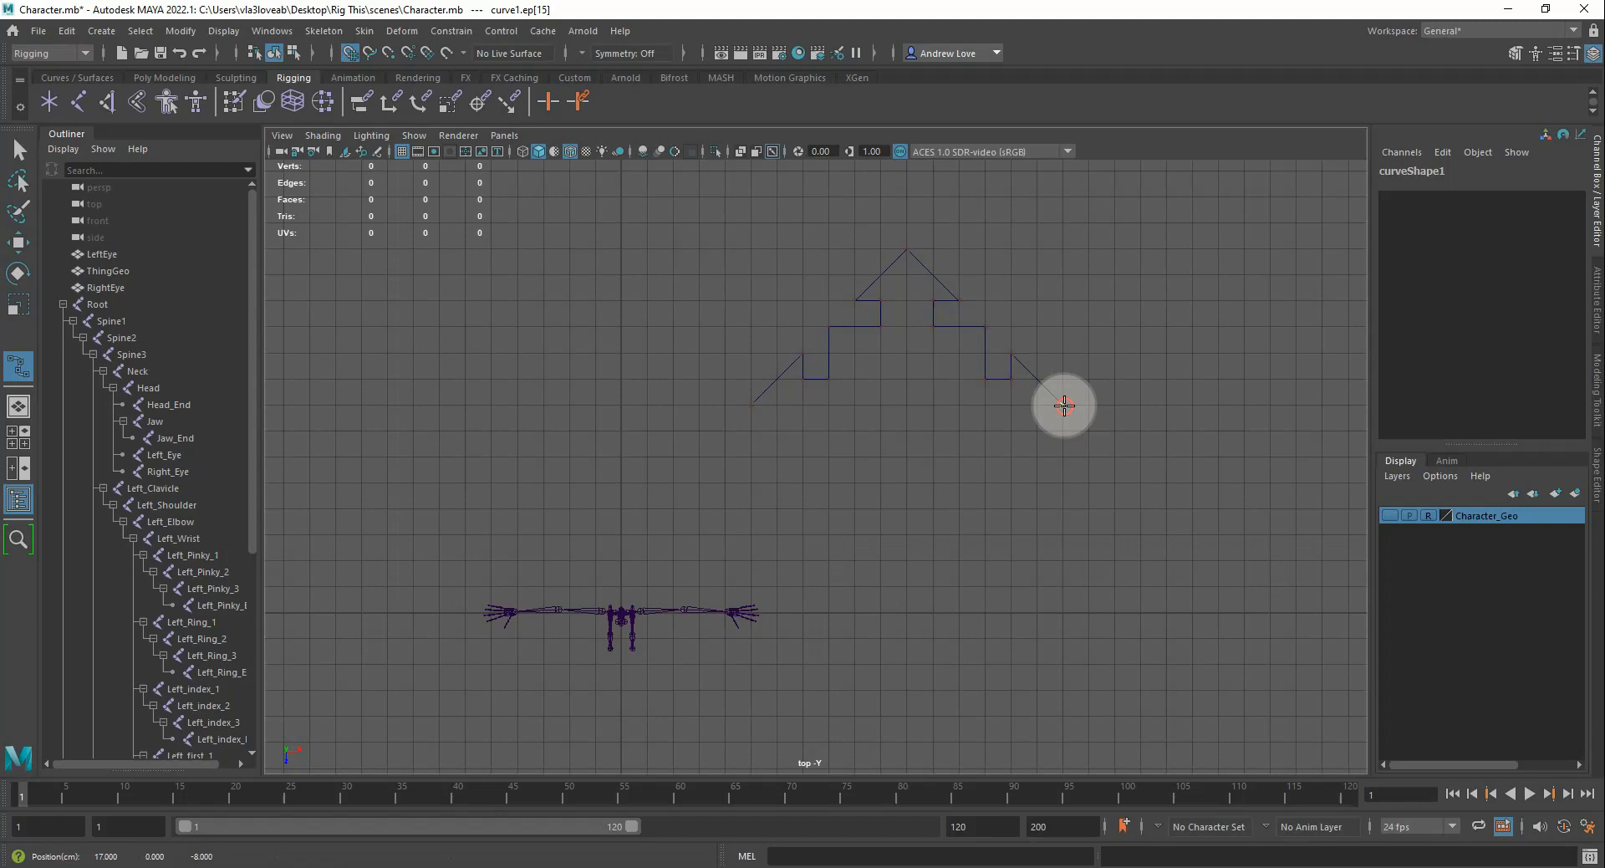
# Continue the curve from the right arrow tip through the lower-right stepped corners to the lower tip, matching the upper half
pyautogui.click(1008, 455)
pyautogui.click(1009, 430)
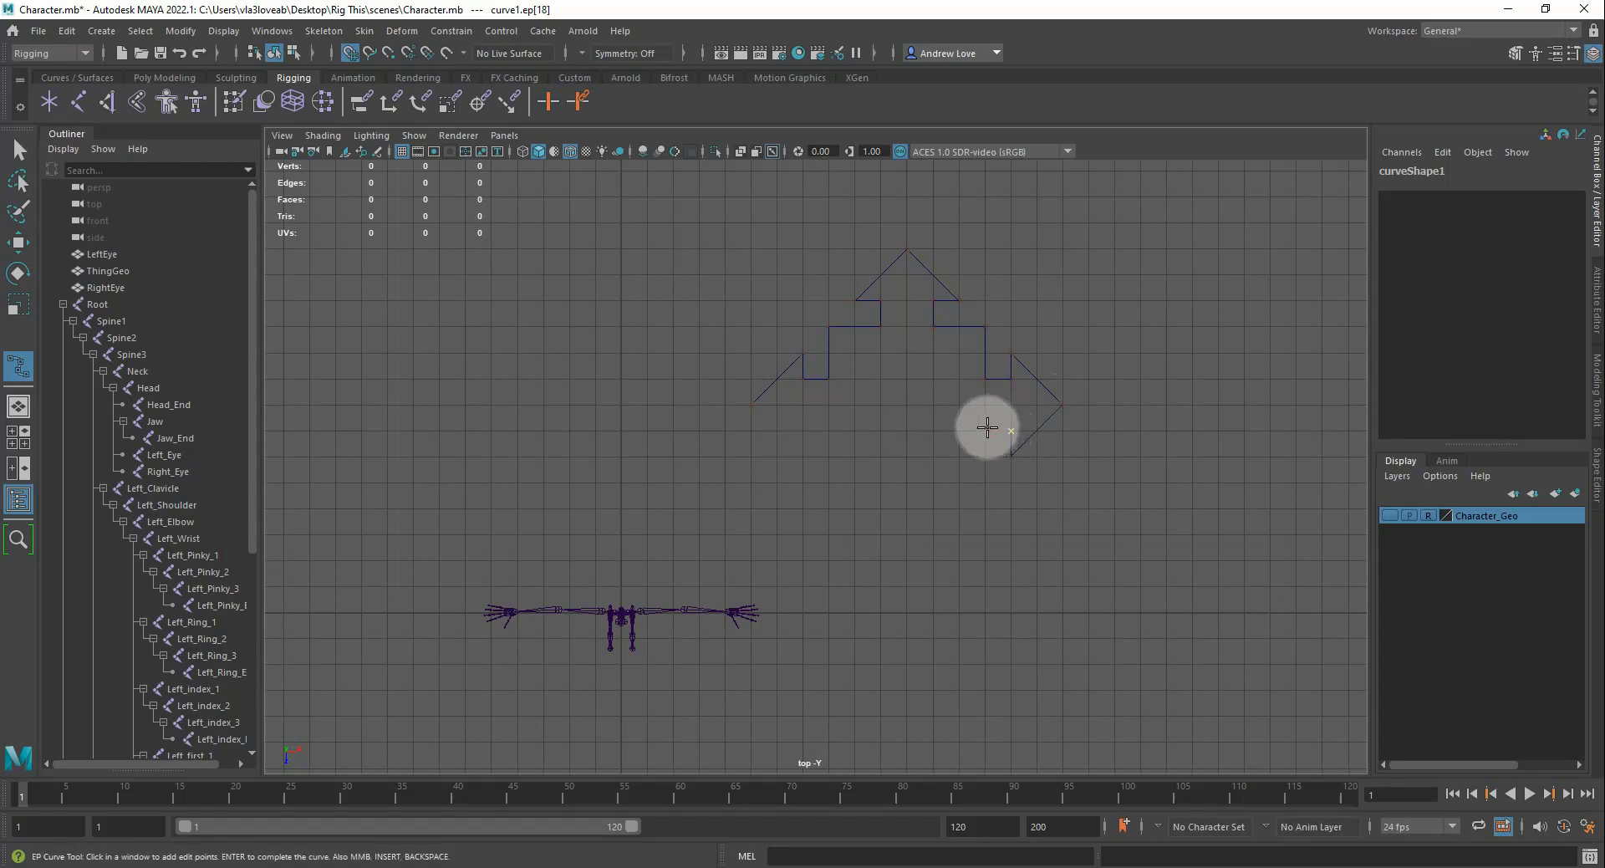
pyautogui.click(986, 434)
pyautogui.click(985, 483)
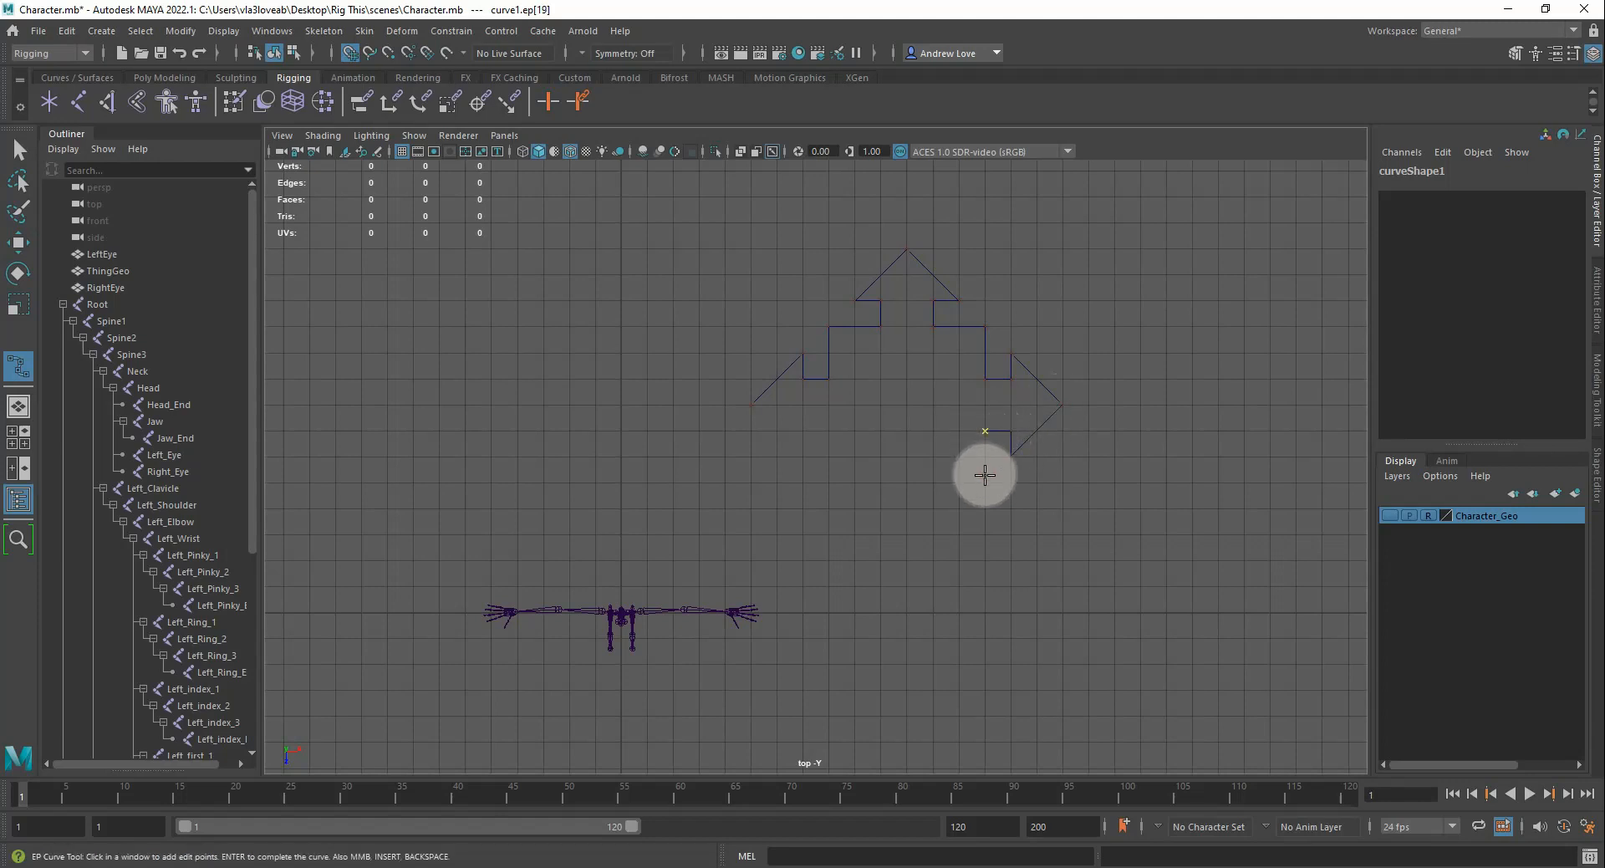
pyautogui.click(936, 487)
pyautogui.click(932, 507)
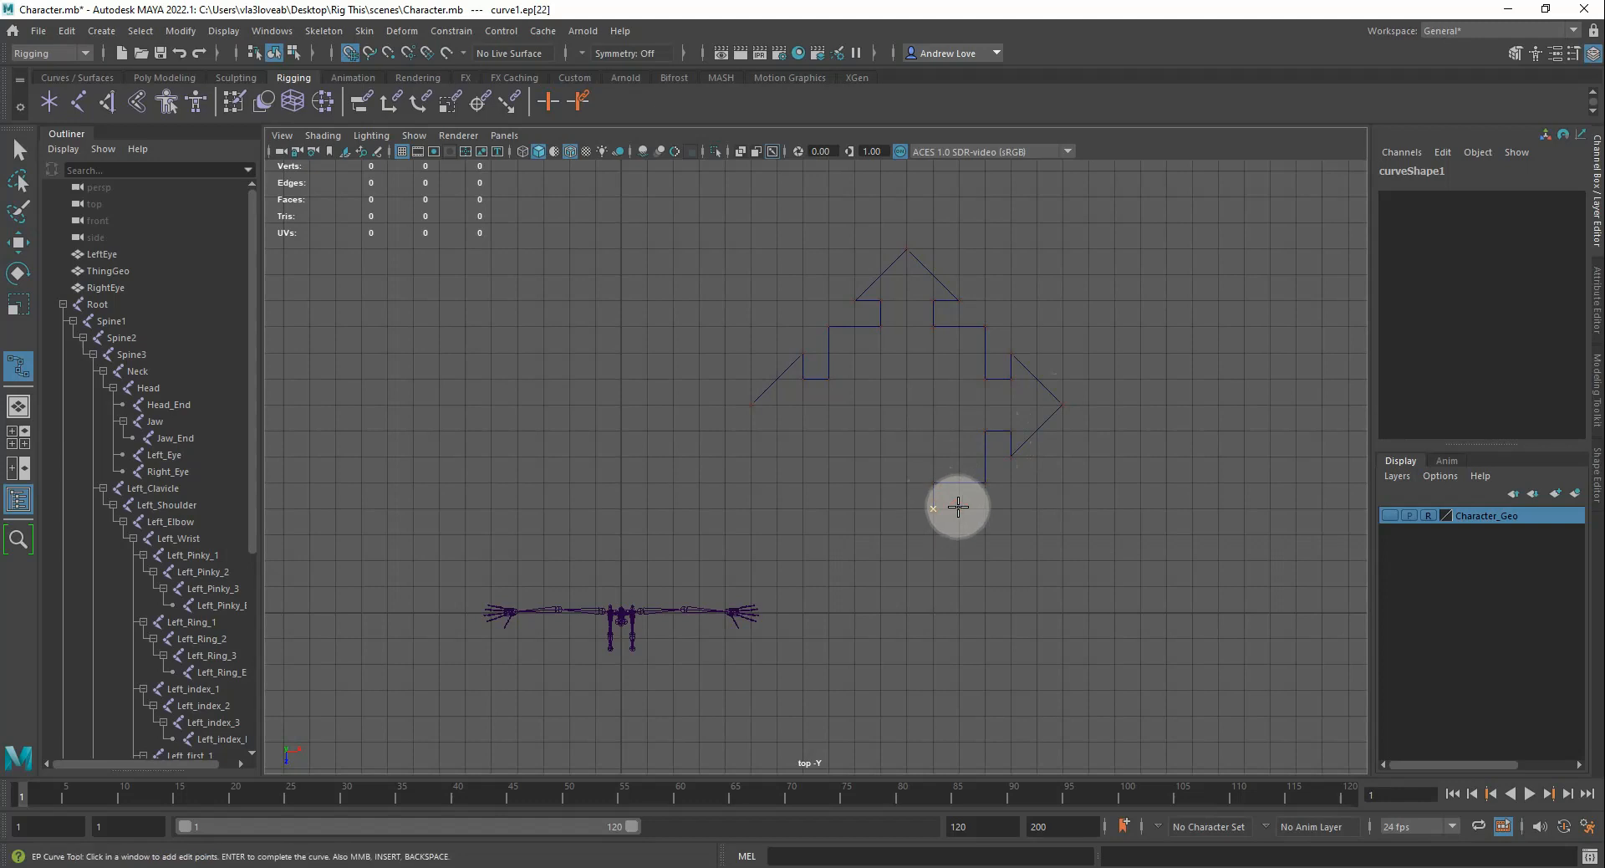
pyautogui.click(957, 507)
pyautogui.click(906, 559)
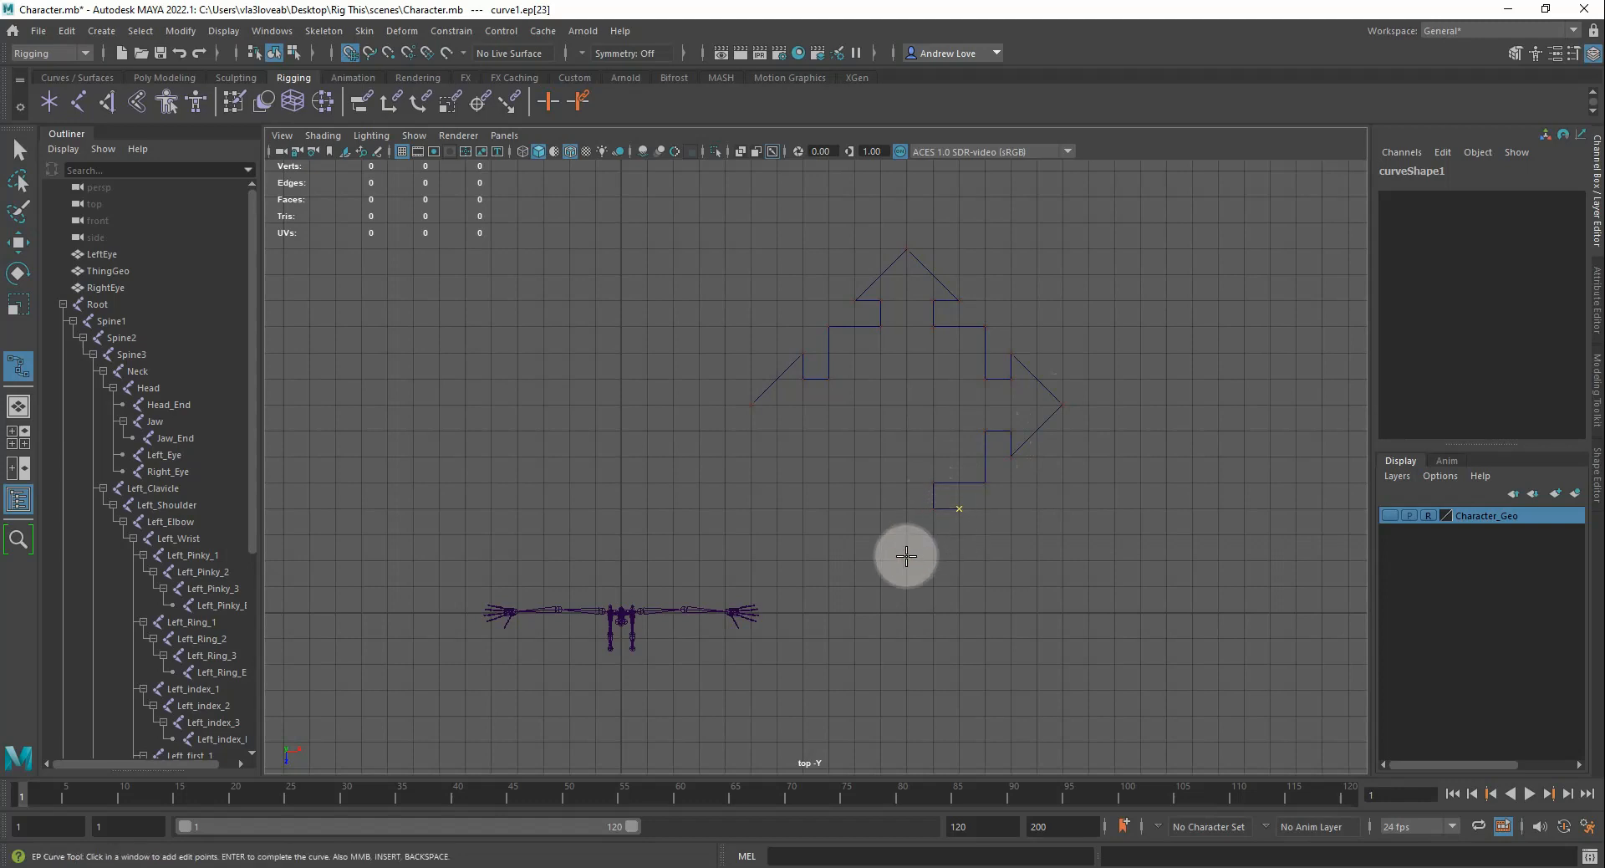
# Complete the four-way arrow curve from its lower tip through the mirrored lower-left stepped corners, closing at the left tip
pyautogui.click(854, 507)
pyautogui.click(880, 507)
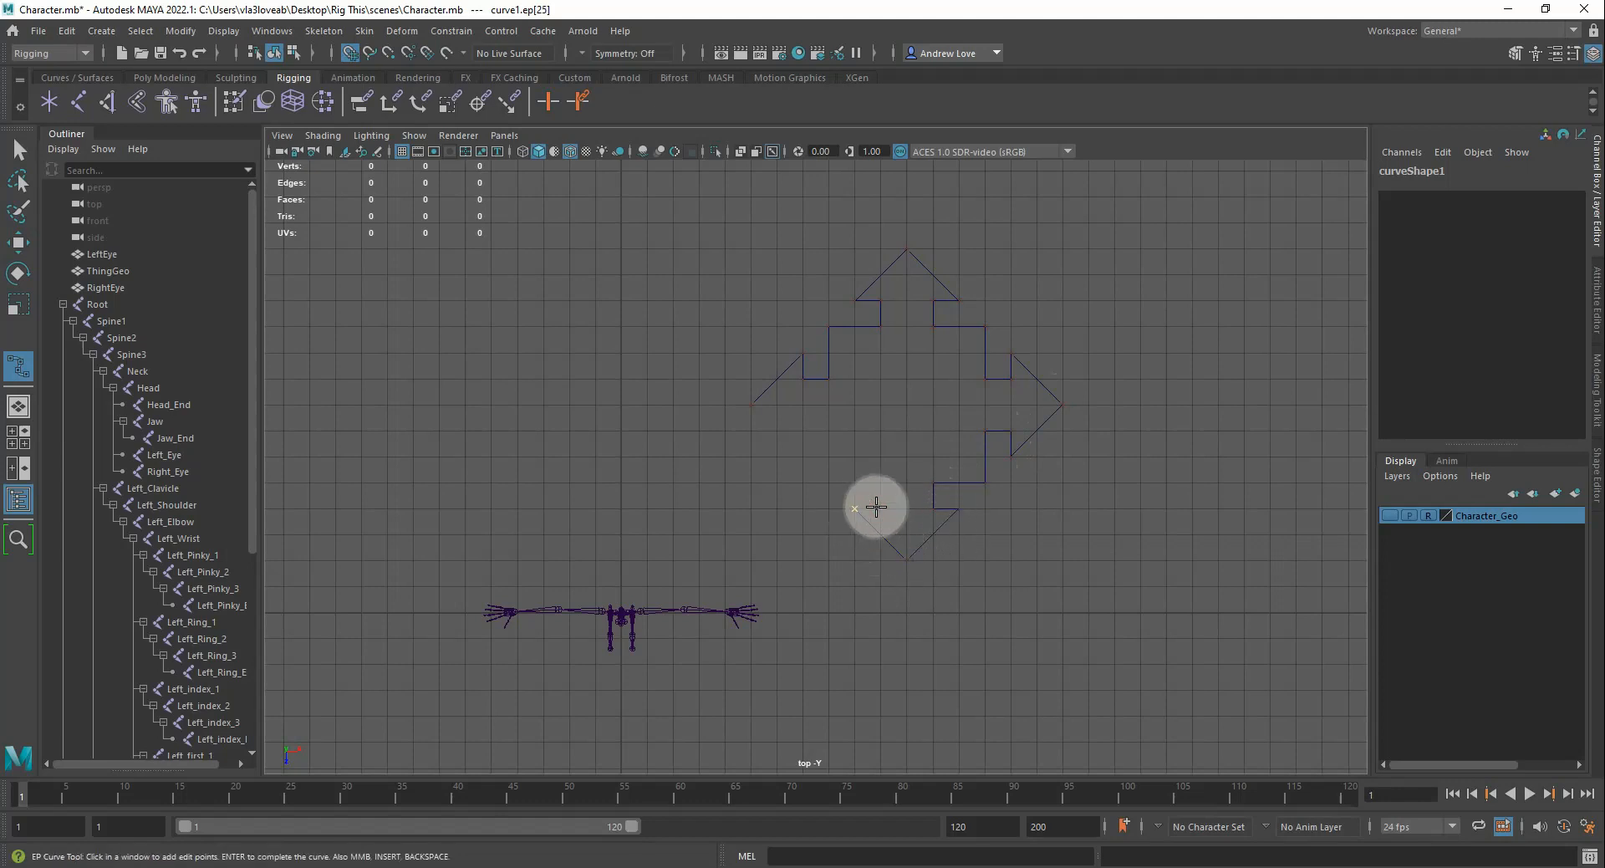
pyautogui.click(880, 482)
pyautogui.click(828, 483)
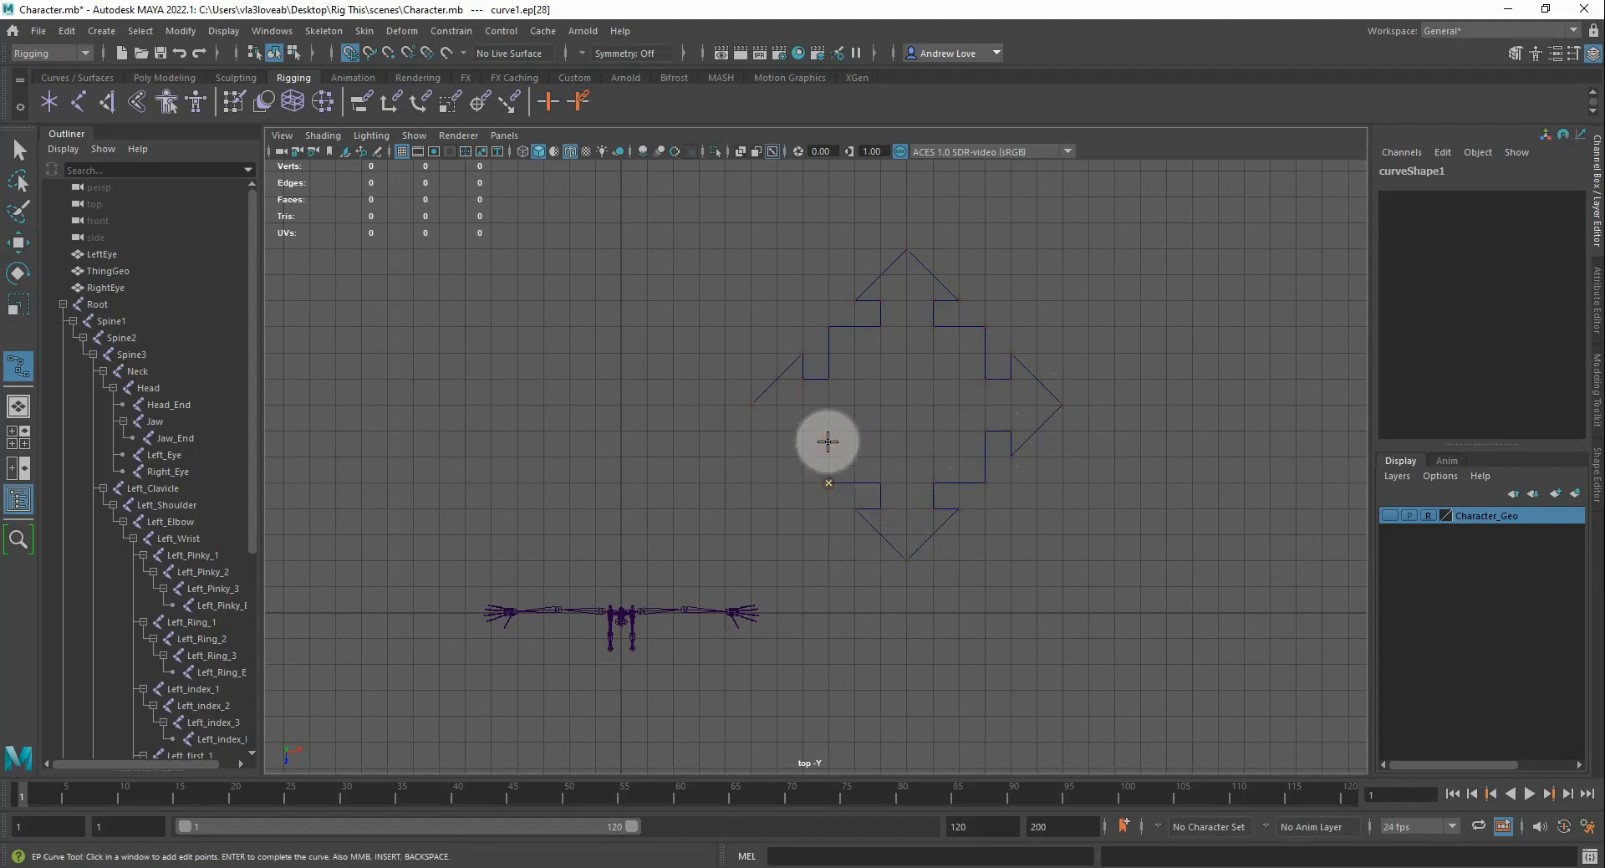
pyautogui.click(829, 431)
pyautogui.click(802, 430)
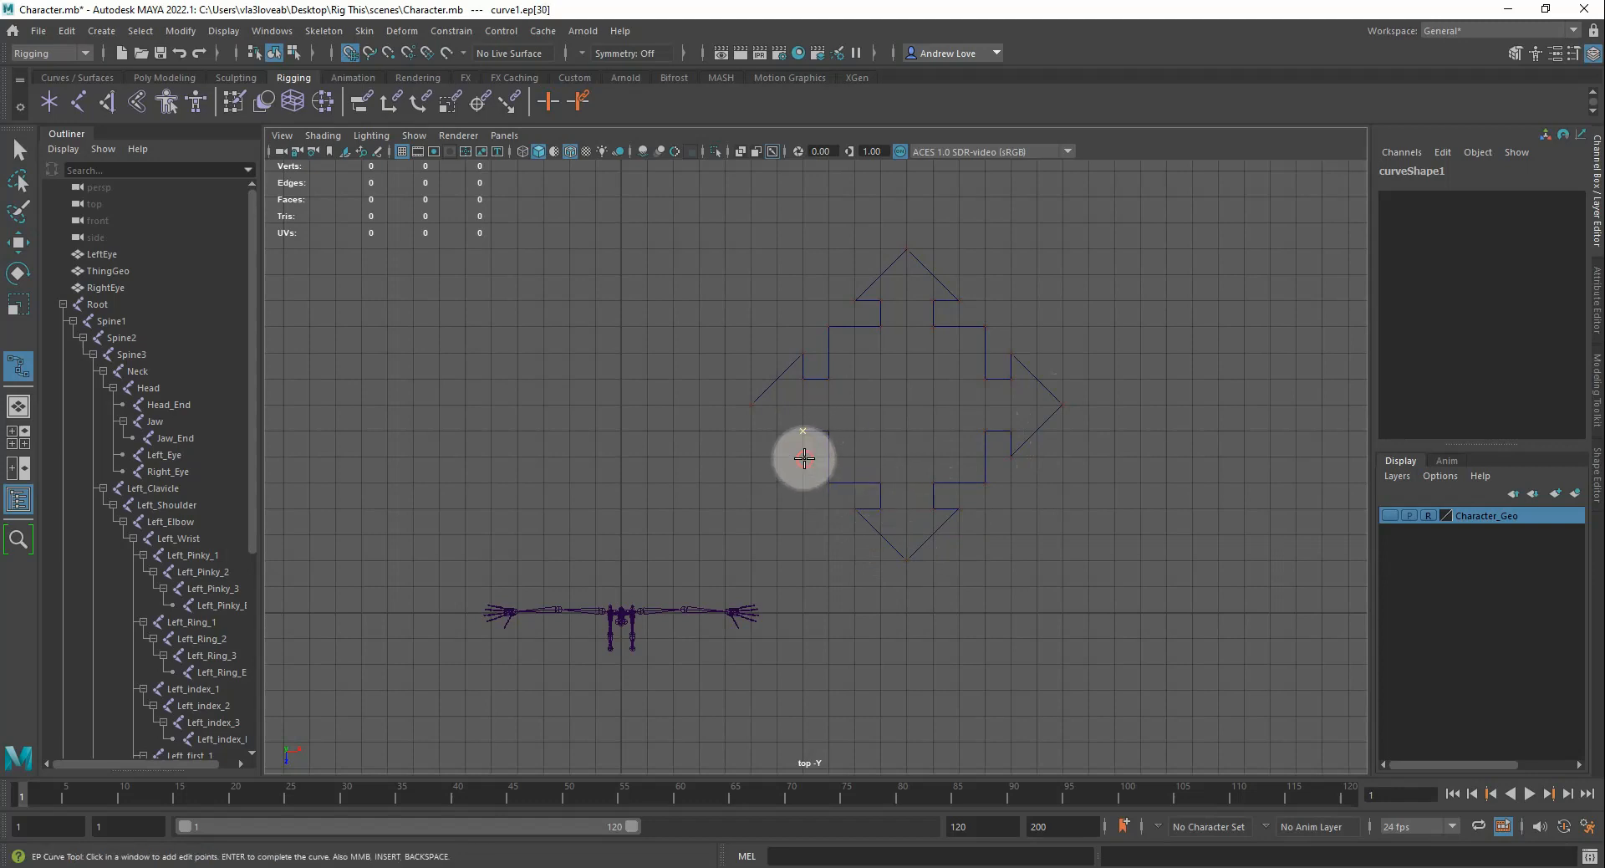
pyautogui.click(803, 456)
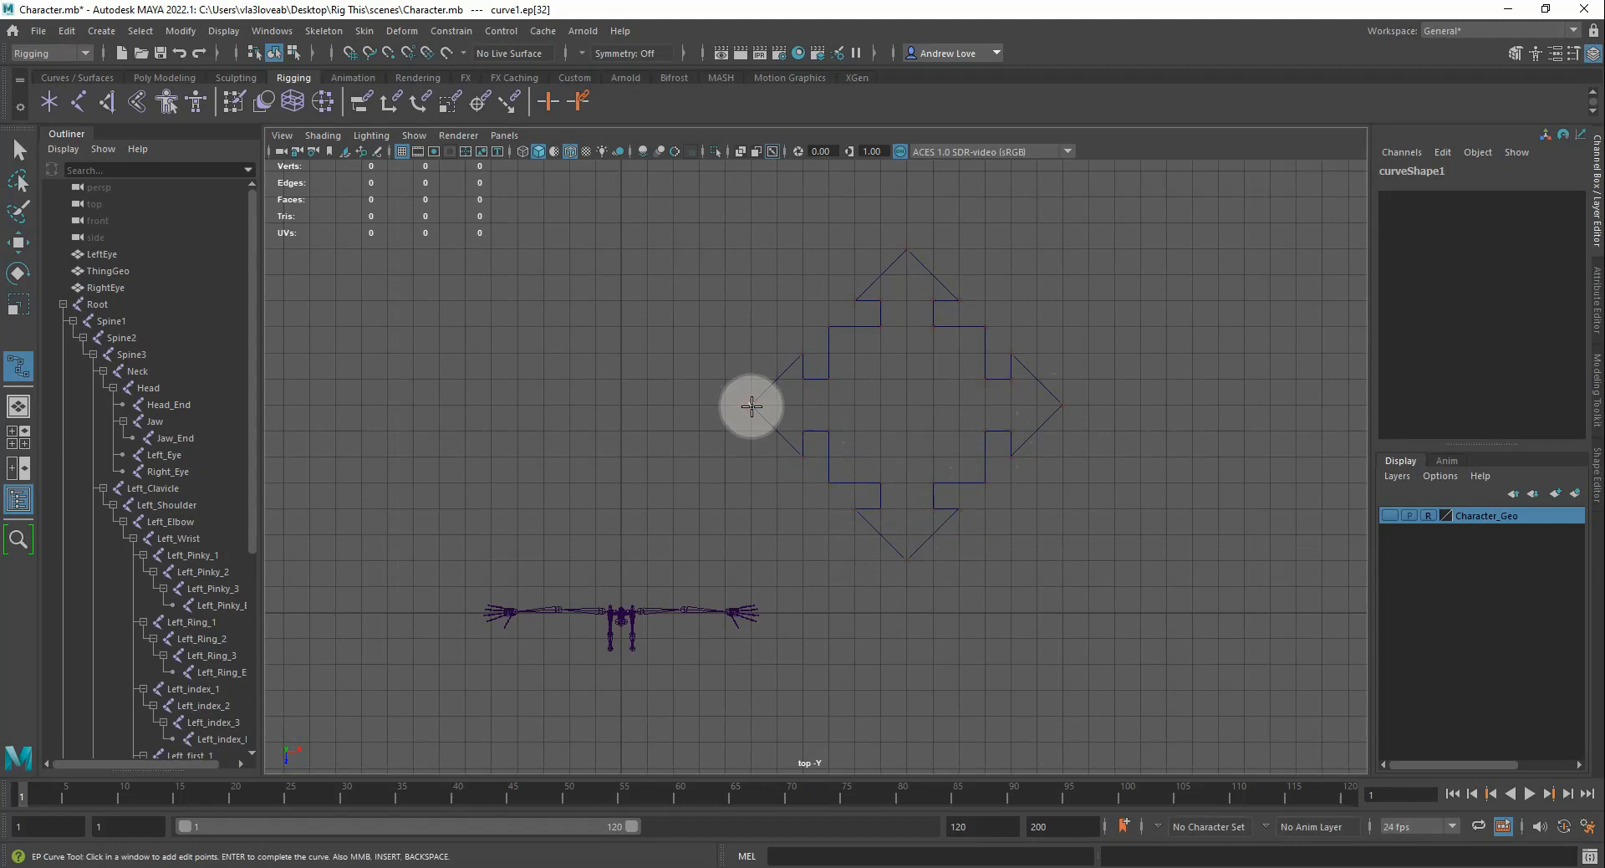
pyautogui.press('Return')
pyautogui.press('w')
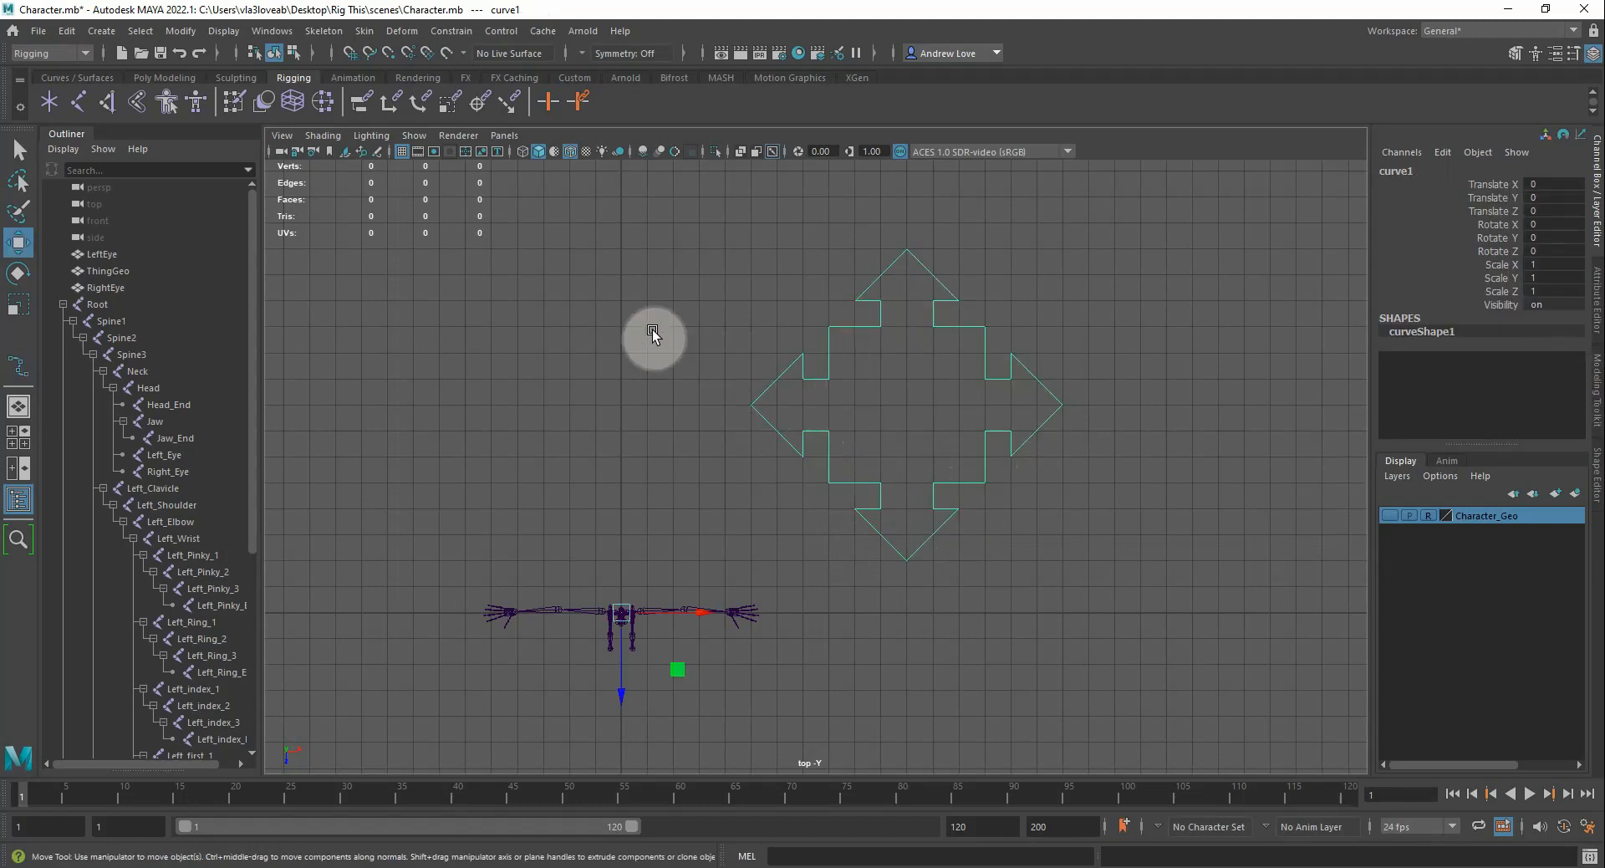
# Center the arrow curve's pivot and snap the curve to the grid origin, moving it to Translate X -11, Z 8
pyautogui.click(19, 151)
pyautogui.click(443, 331)
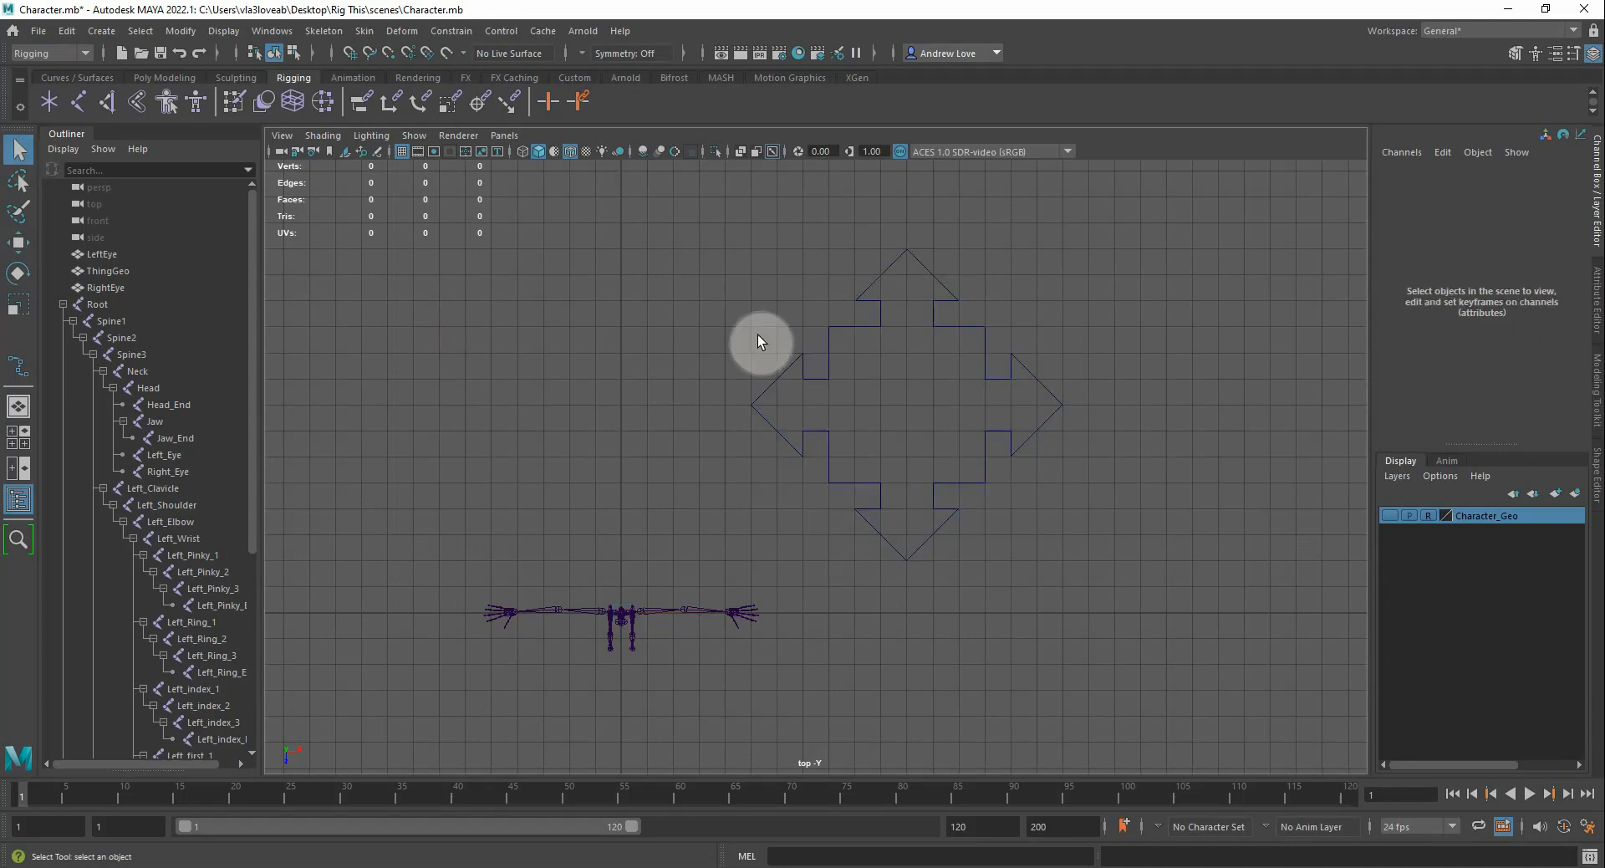
pyautogui.click(755, 402)
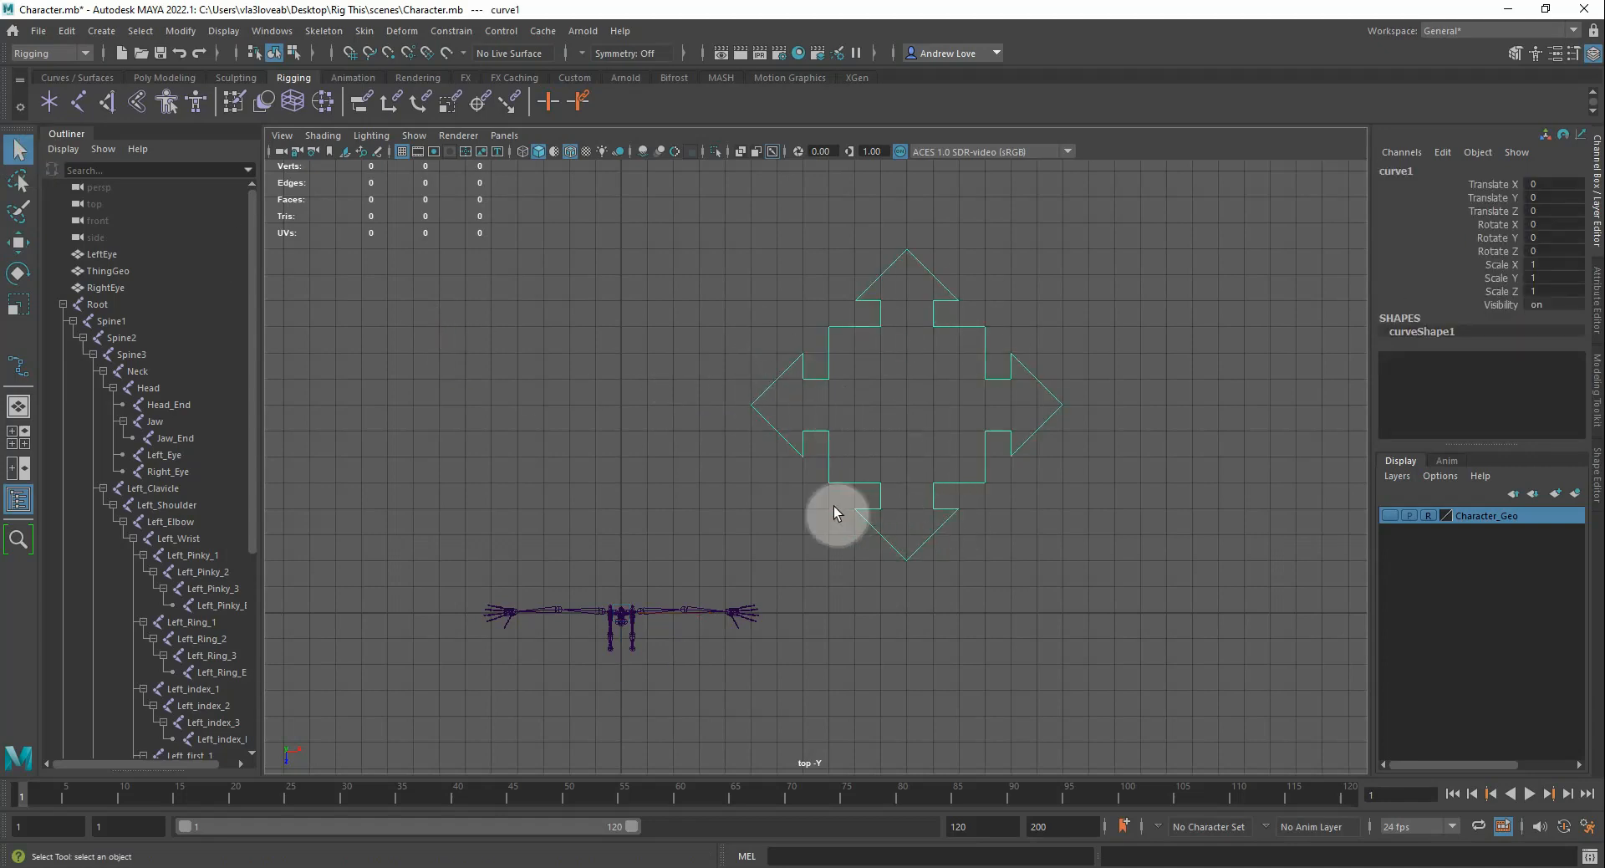
pyautogui.press('w')
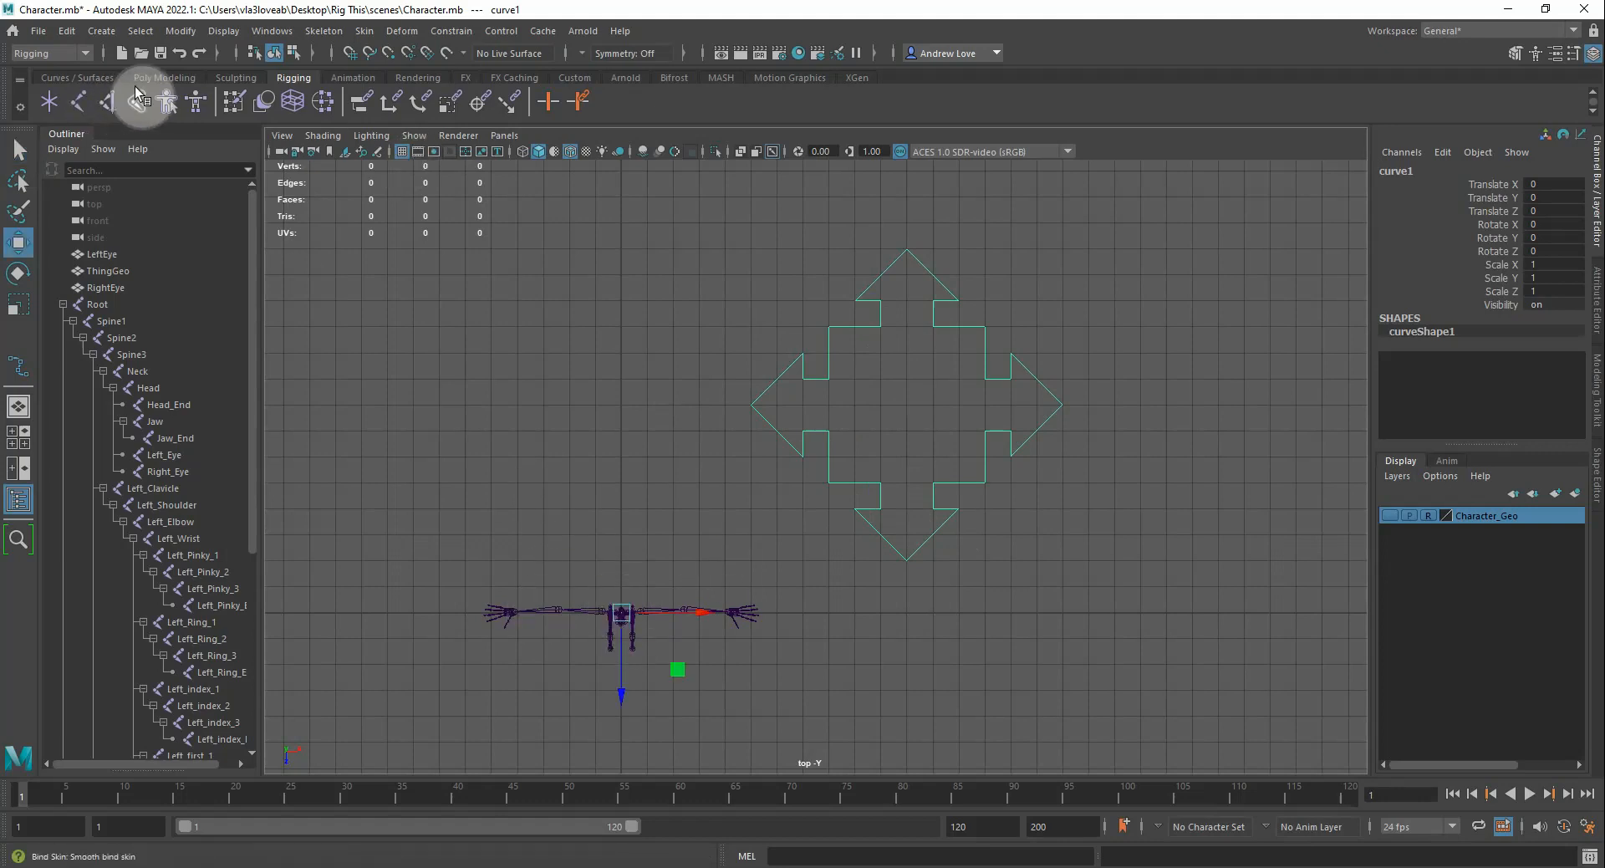
pyautogui.click(159, 78)
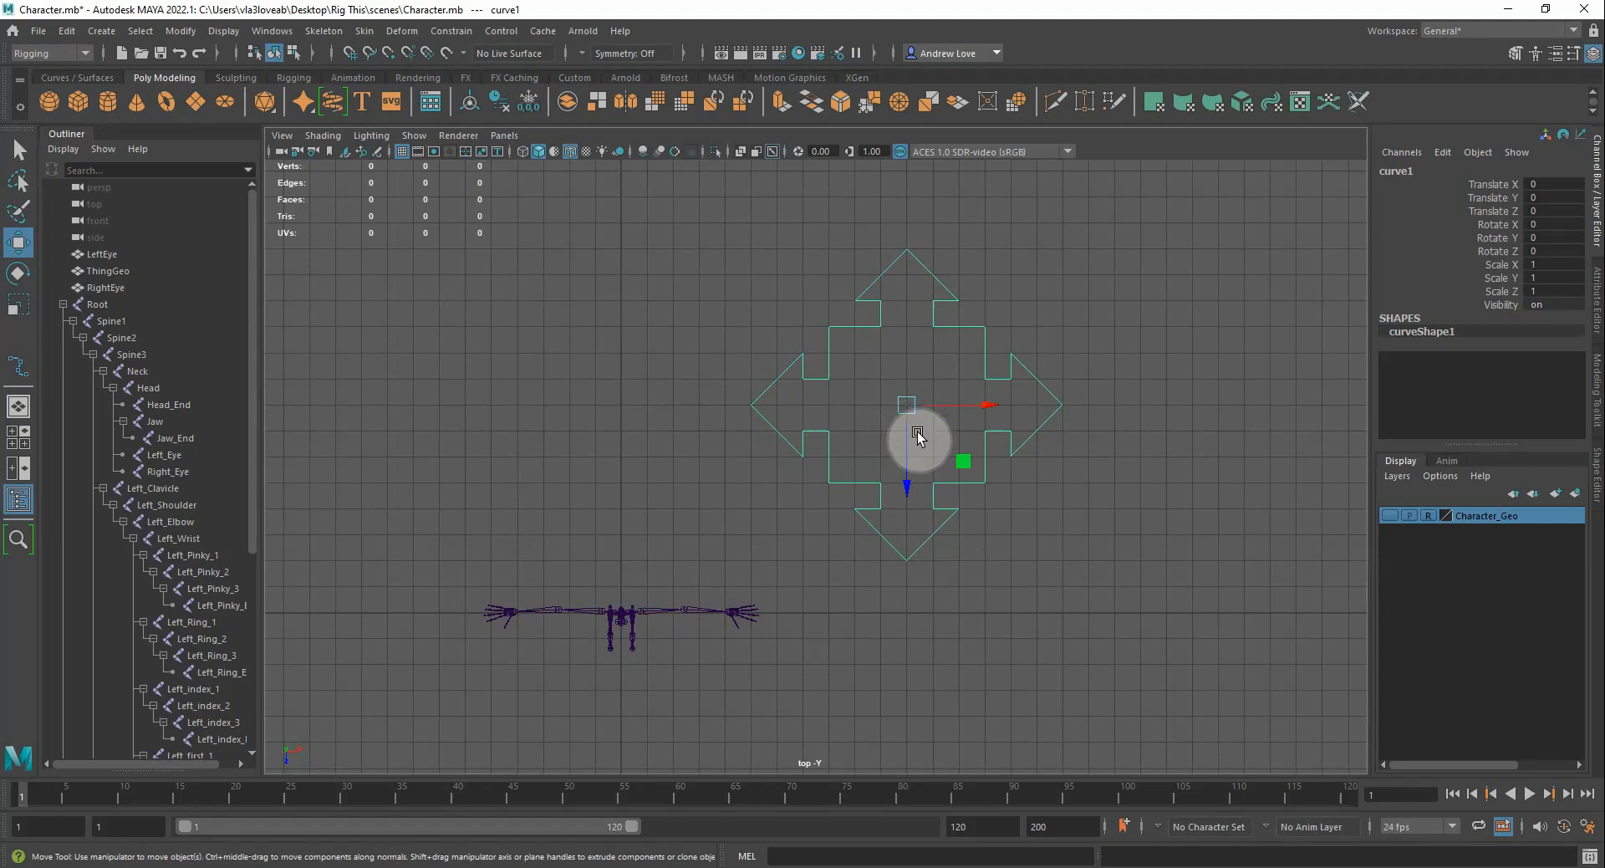
pyautogui.press('x')
pyautogui.moveTo(914, 433); pyautogui.dragTo(627, 612)
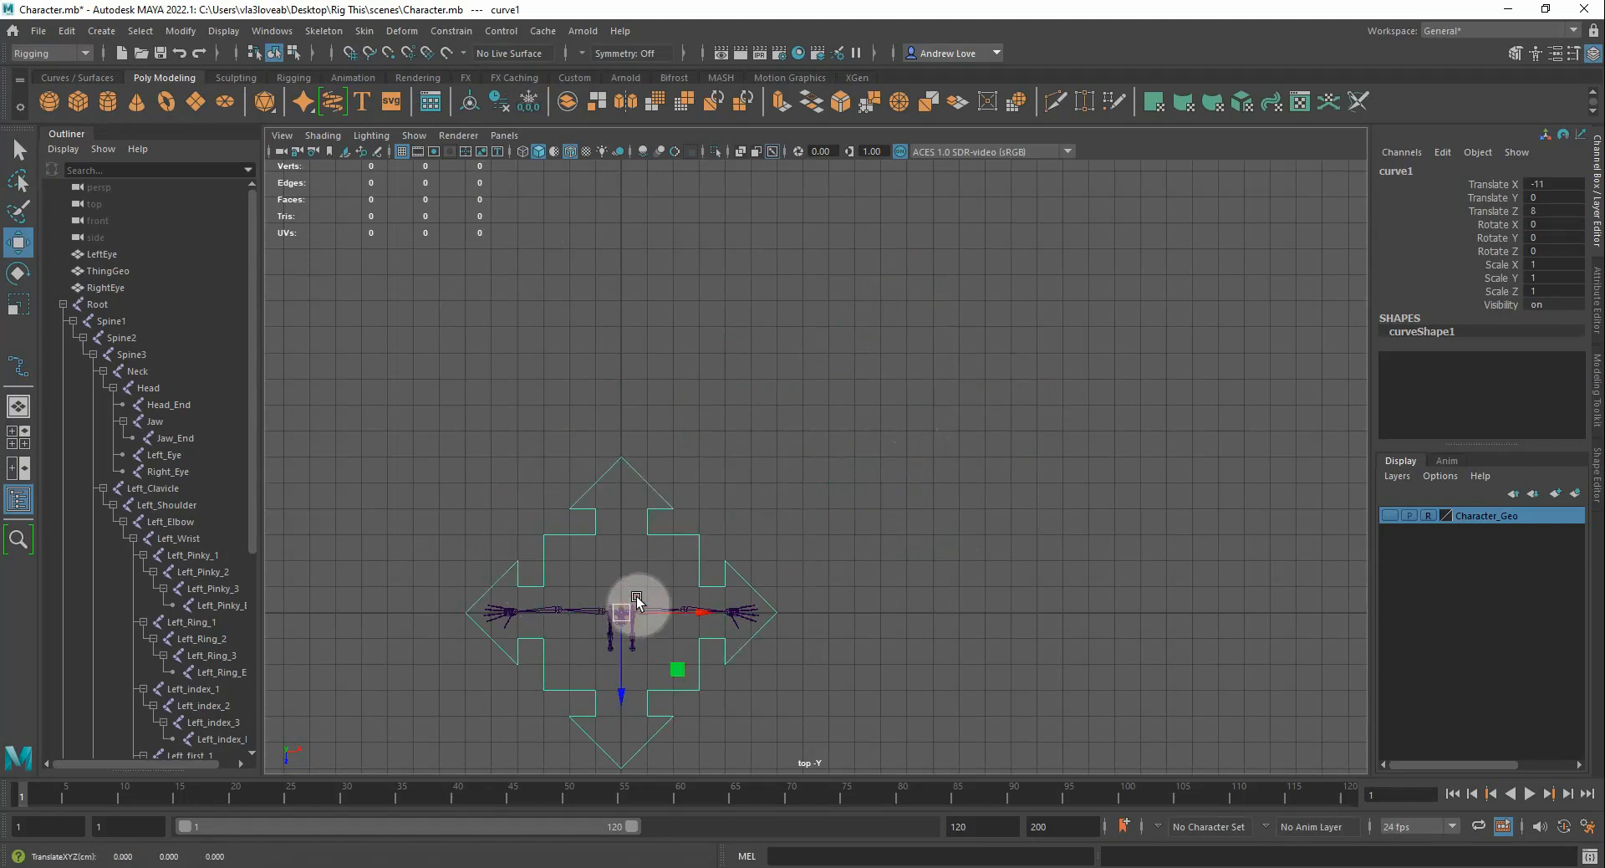
# Scale the arrow curve uniformly to about 0.442 and switch to the perspective view
pyautogui.press('r')
pyautogui.moveTo(626, 612); pyautogui.dragTo(503, 554)
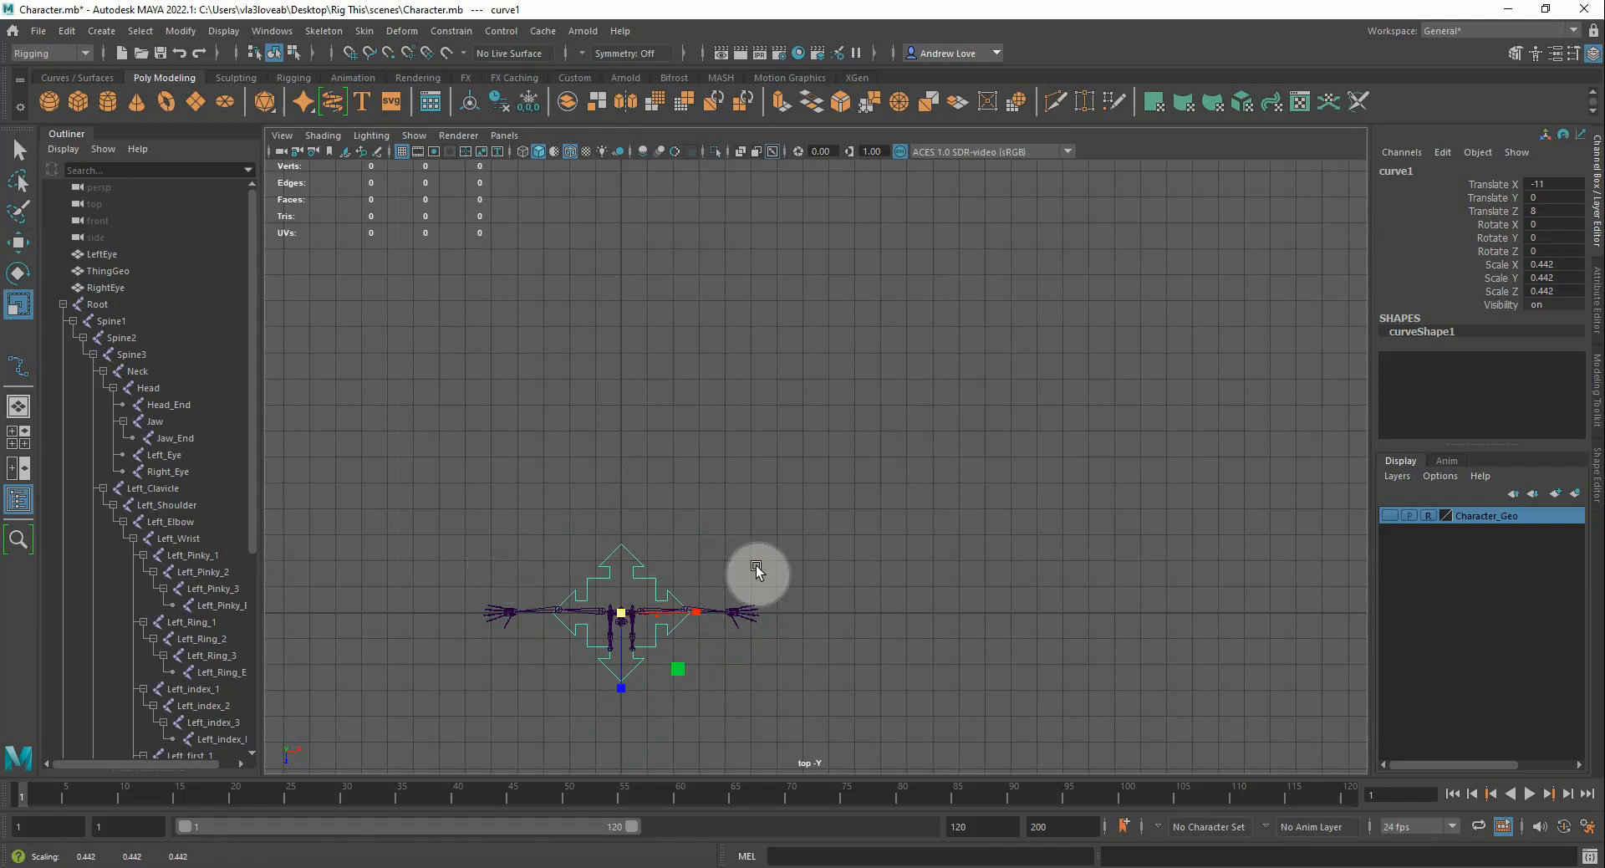
pyautogui.press('space')
pyautogui.press('space')
pyautogui.scroll(1, 817, 504)
pyautogui.scroll(-10, 820, 505)
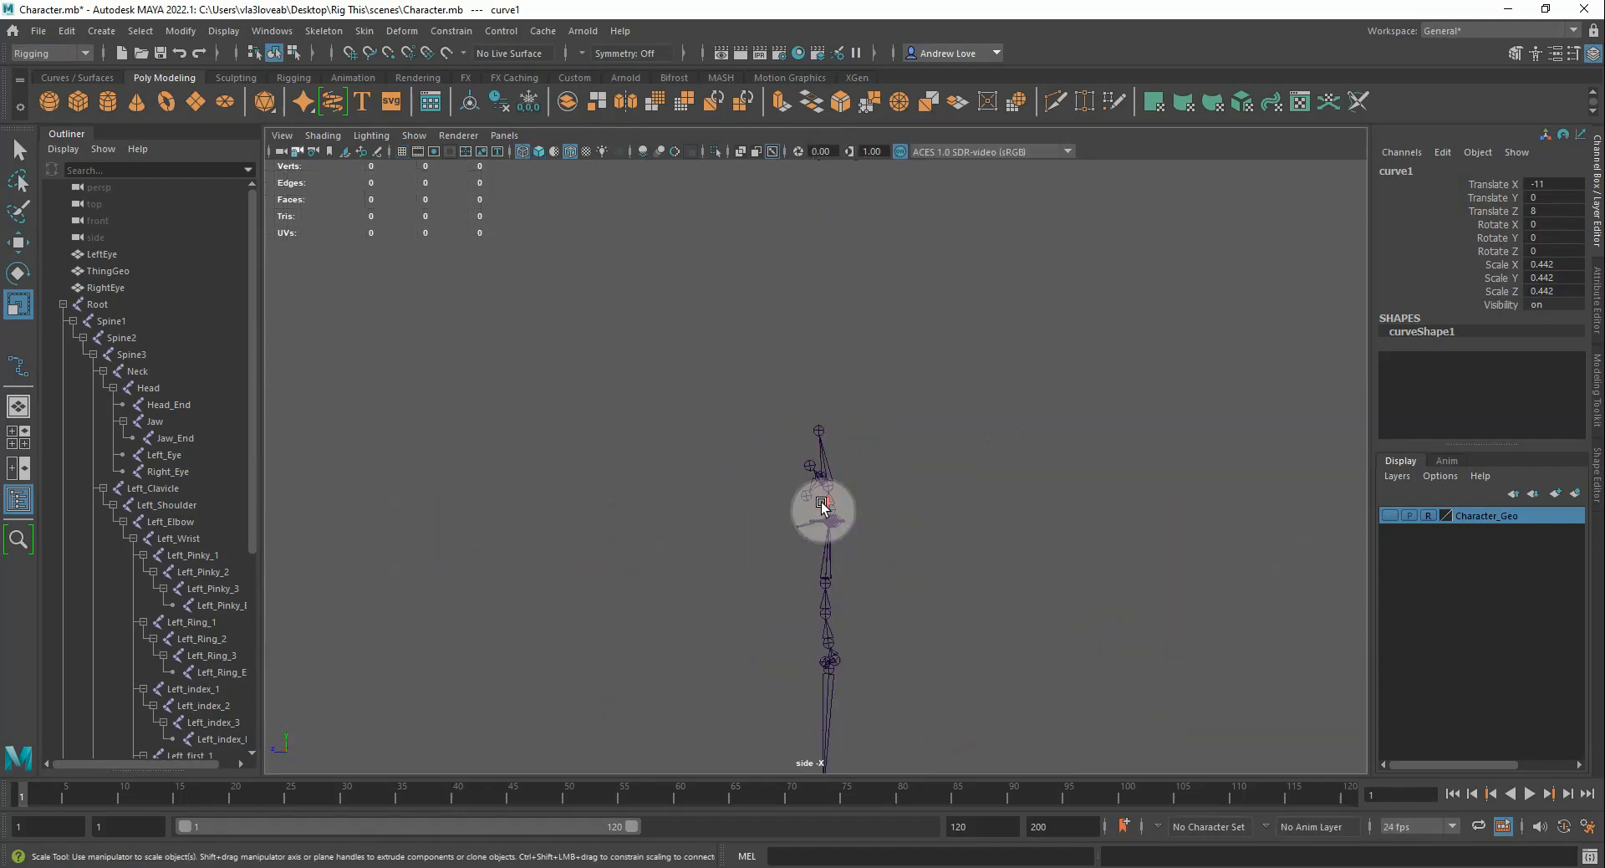
pyautogui.press('space')
pyautogui.press('space')
pyautogui.press('space')
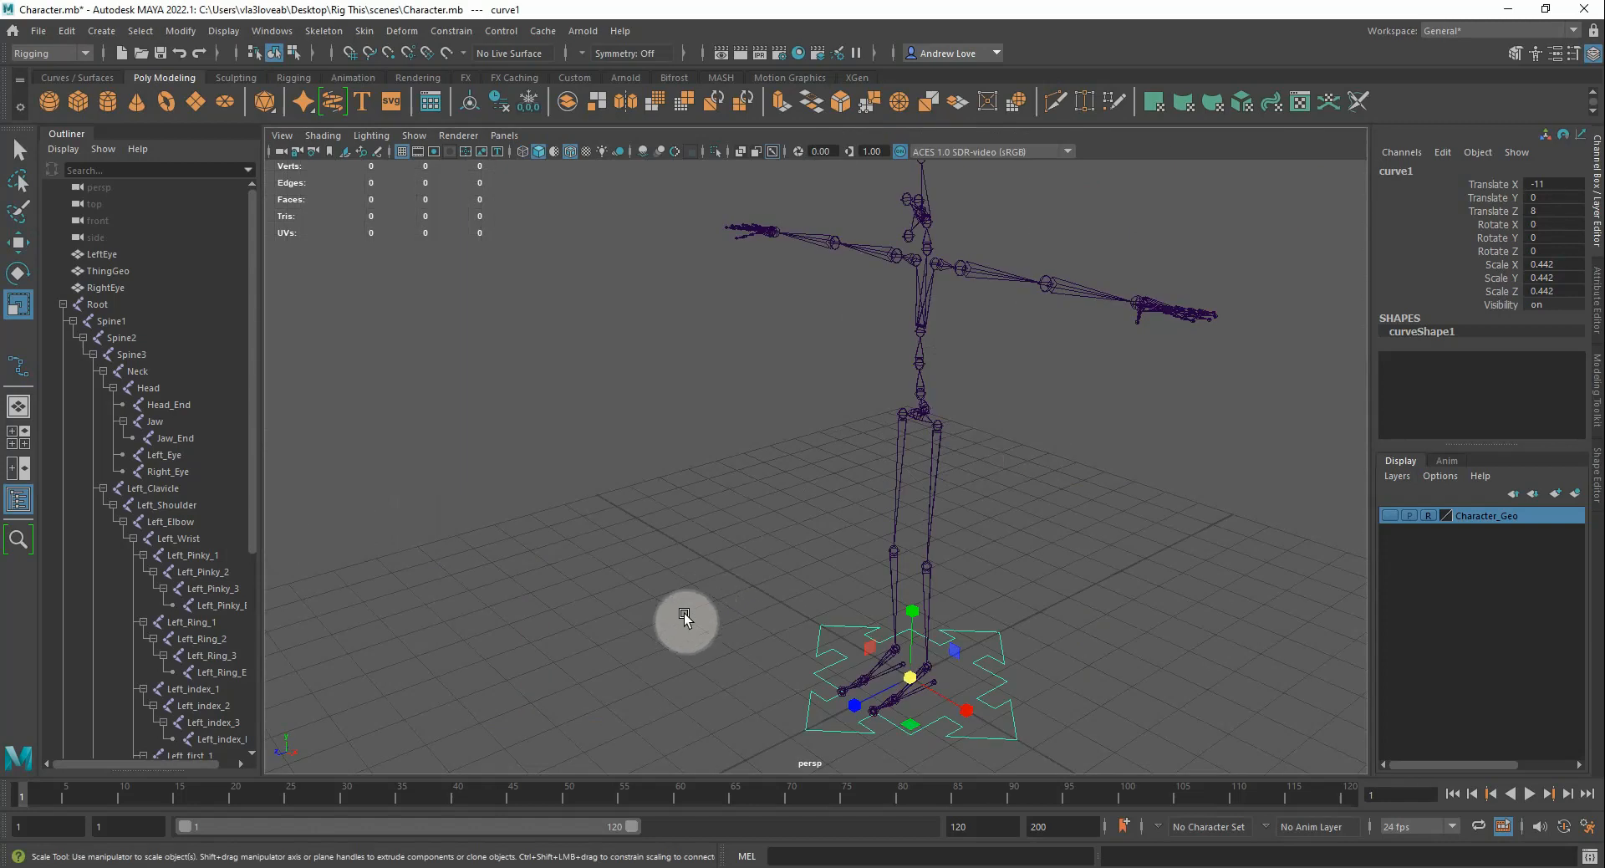
# Shift the arrow curve forward around the feet to about Translate Z 8.551 and scale it uniformly to about 0.495
pyautogui.keyDown('alt'); pyautogui.moveTo(683, 614); pyautogui.dragTo(525, 543); pyautogui.keyUp('alt')
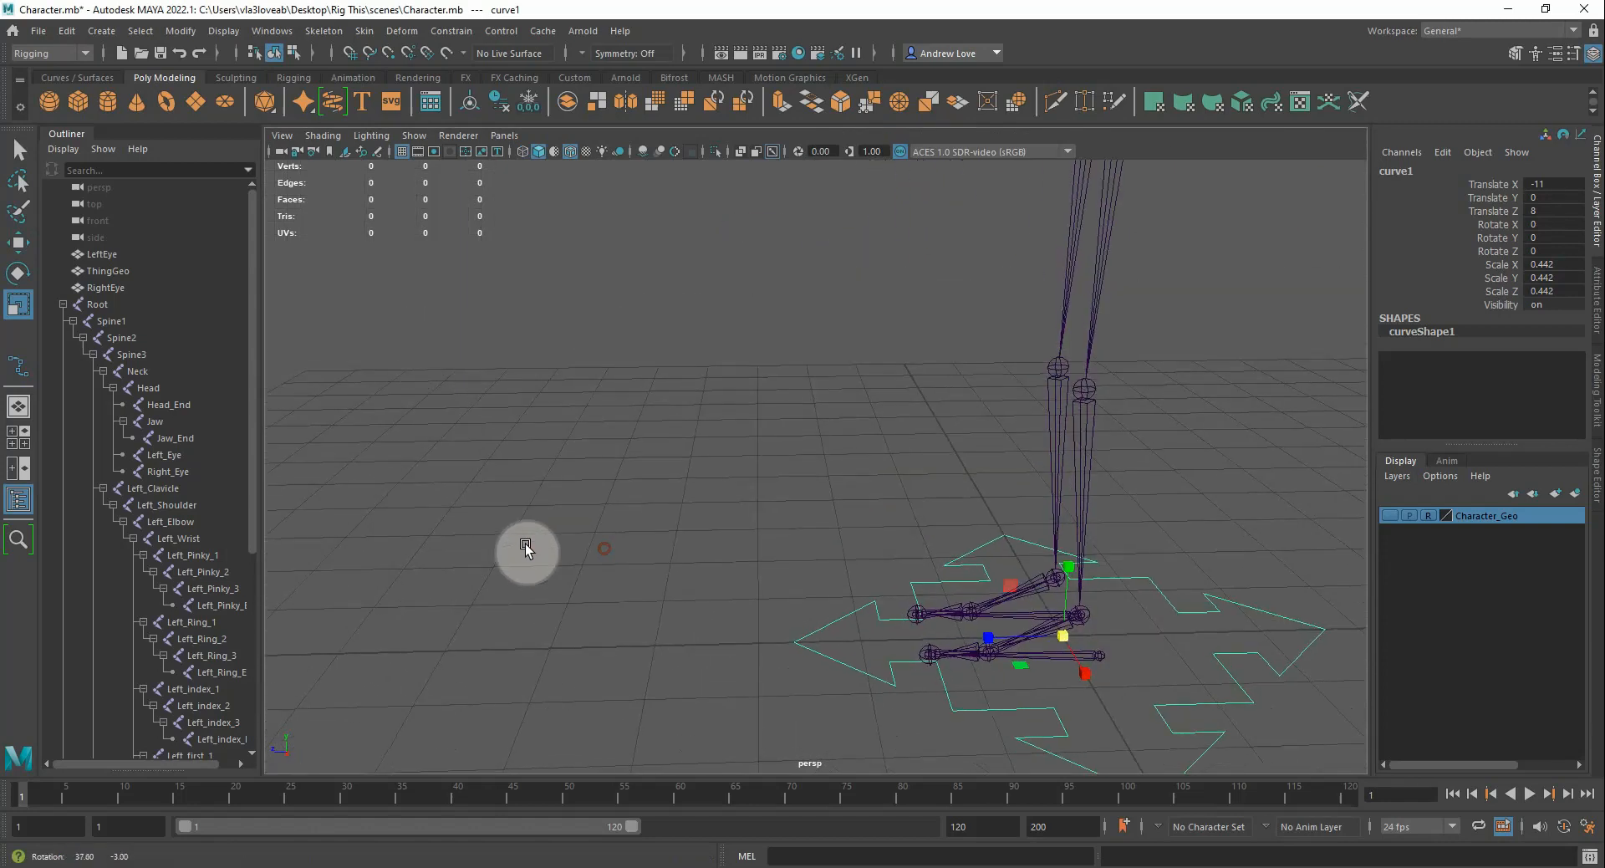
pyautogui.keyDown('alt'); pyautogui.moveTo(633, 512); pyautogui.dragTo(477, 393, button='middle'); pyautogui.keyUp('alt')
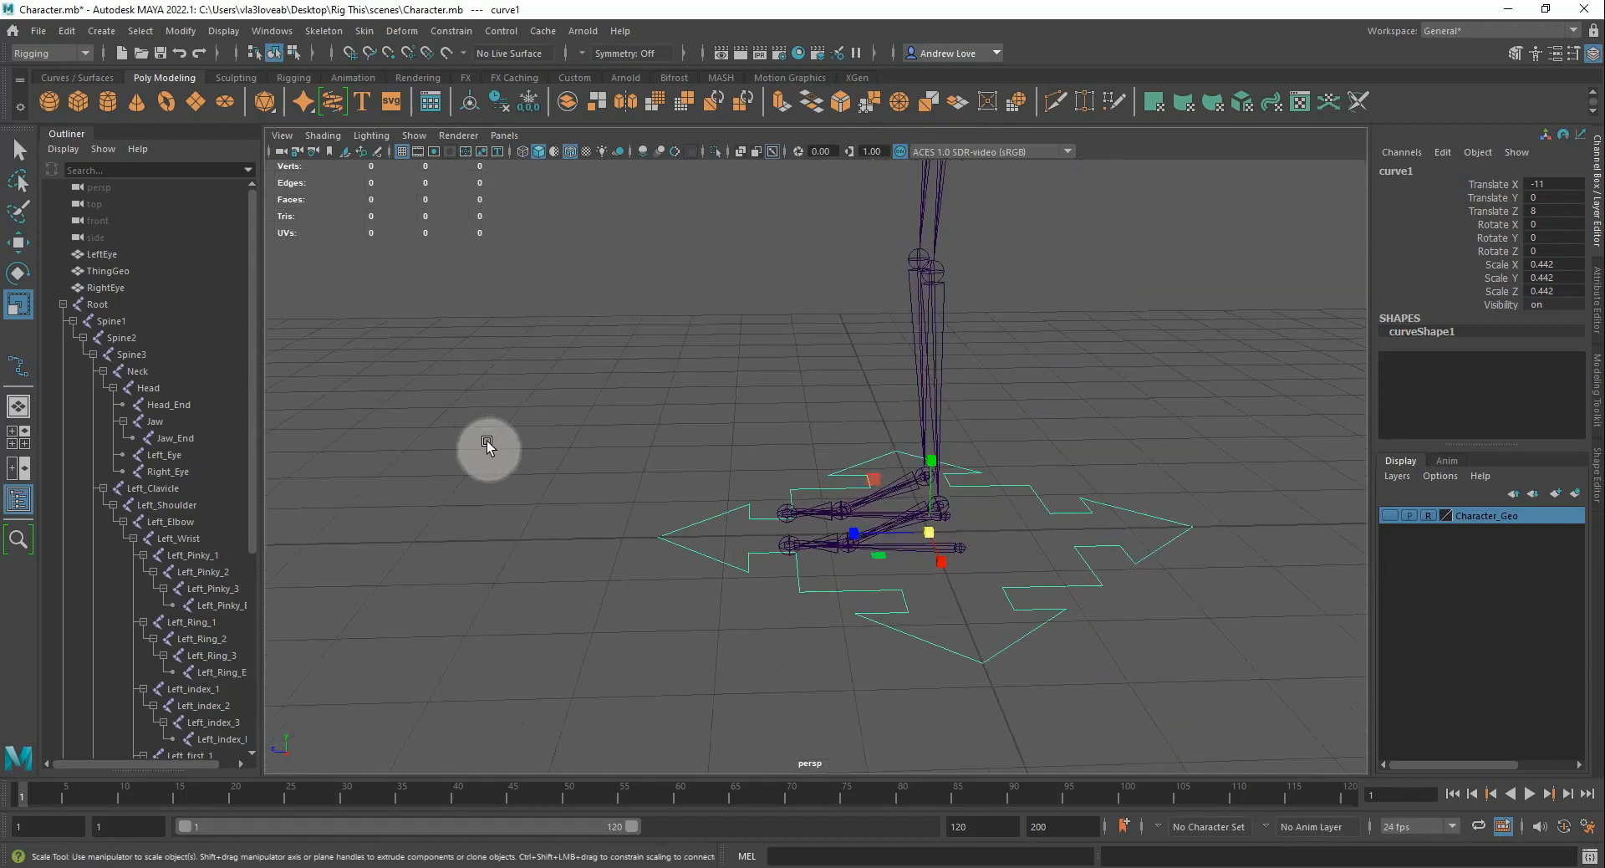
pyautogui.press('w')
pyautogui.moveTo(850, 541); pyautogui.dragTo(969, 501)
pyautogui.press('r')
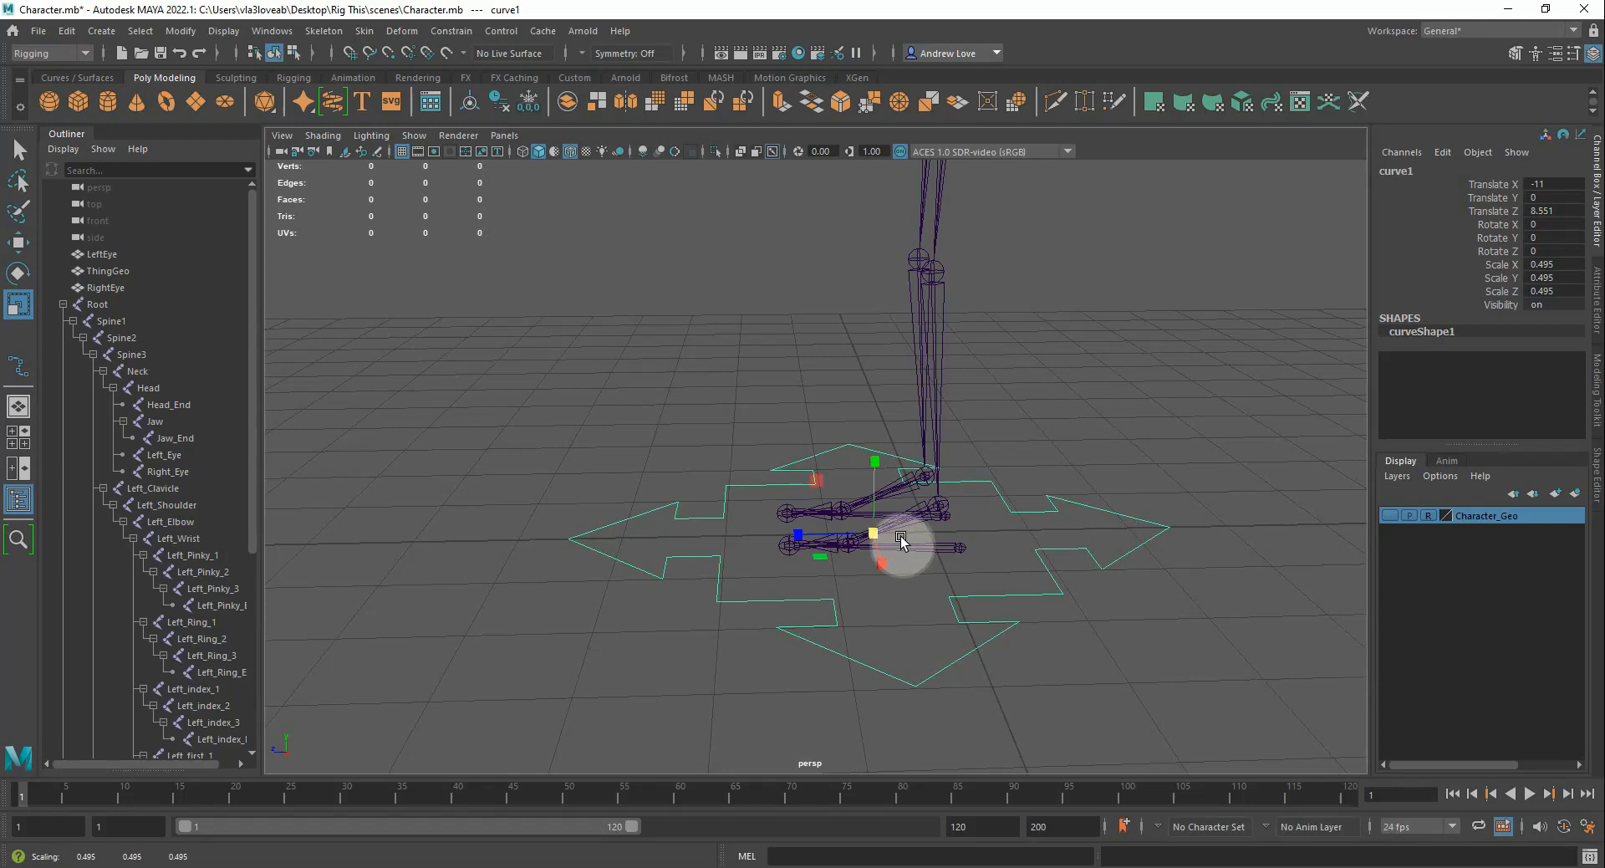
# Move the arrow curve's pivot back to the grid origin between the ankles
pyautogui.press('d')
pyautogui.moveTo(861, 559); pyautogui.dragTo(892, 529)
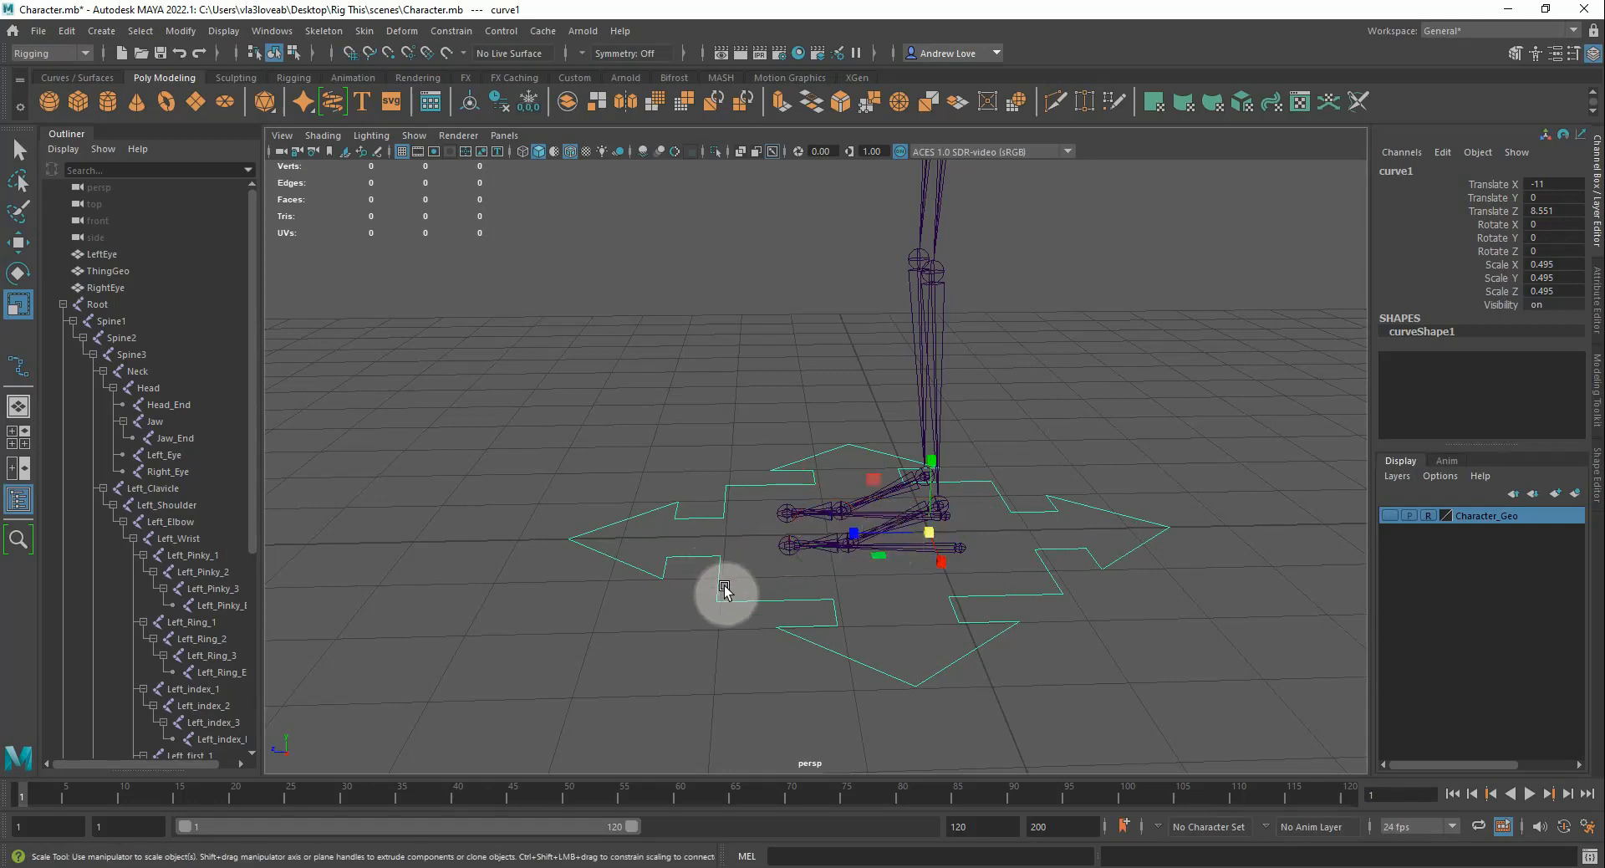
pyautogui.press('w')
pyautogui.keyDown('alt'); pyautogui.moveTo(601, 623); pyautogui.dragTo(724, 617); pyautogui.keyUp('alt')
pyautogui.click(770, 656)
pyautogui.moveTo(917, 648); pyautogui.dragTo(896, 593)
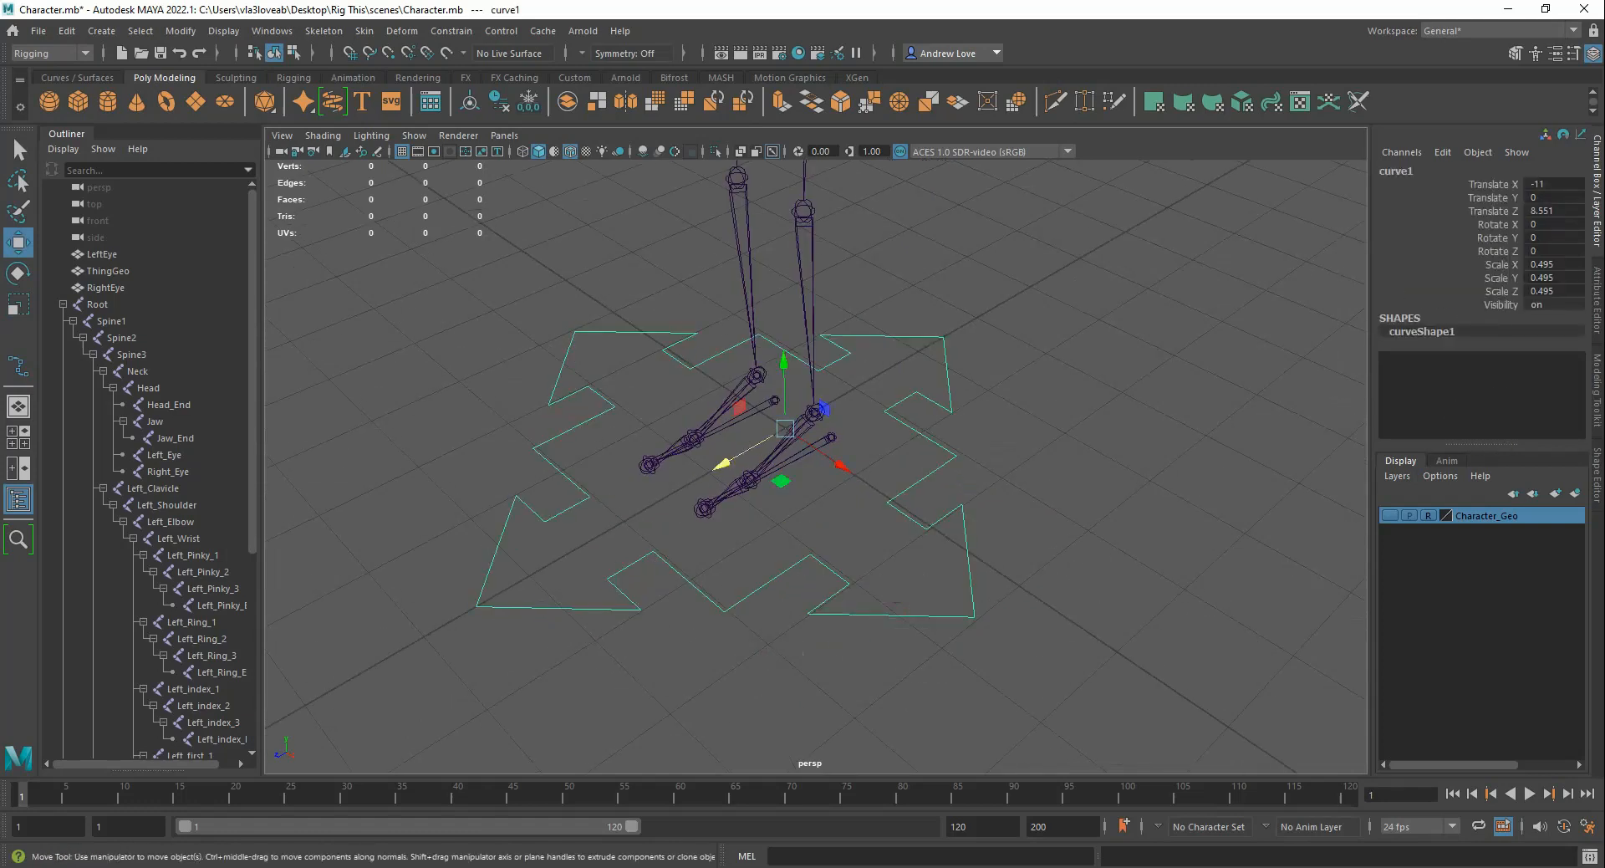
# Enable drawing overrides on the arrow curve's shape and set its RGB override color to yellow
pyautogui.click(1597, 301)
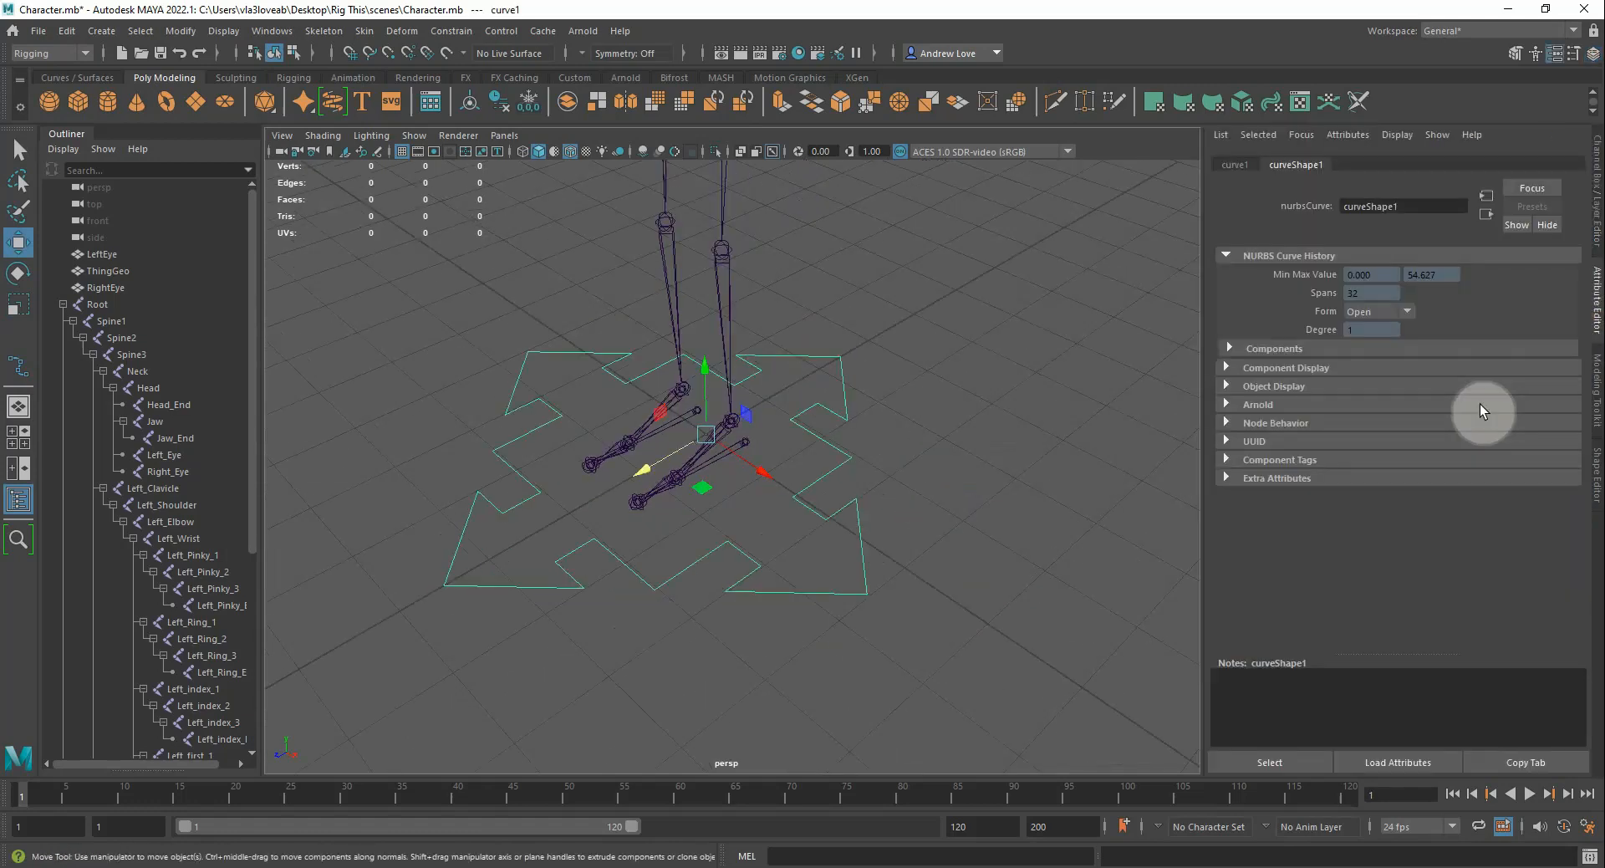
pyautogui.click(1259, 385)
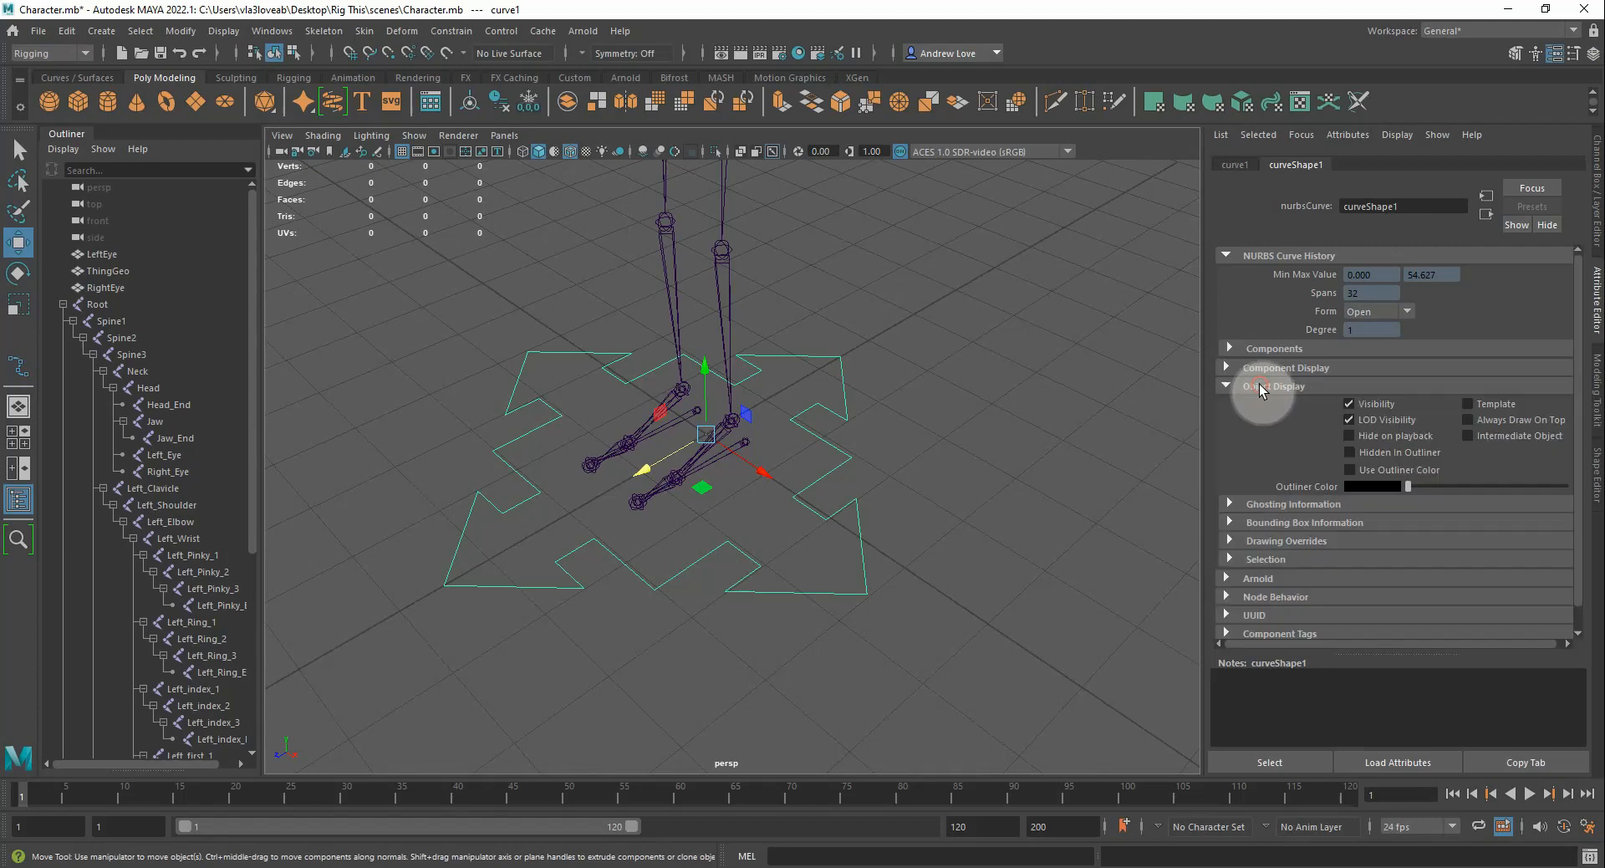
pyautogui.click(1251, 541)
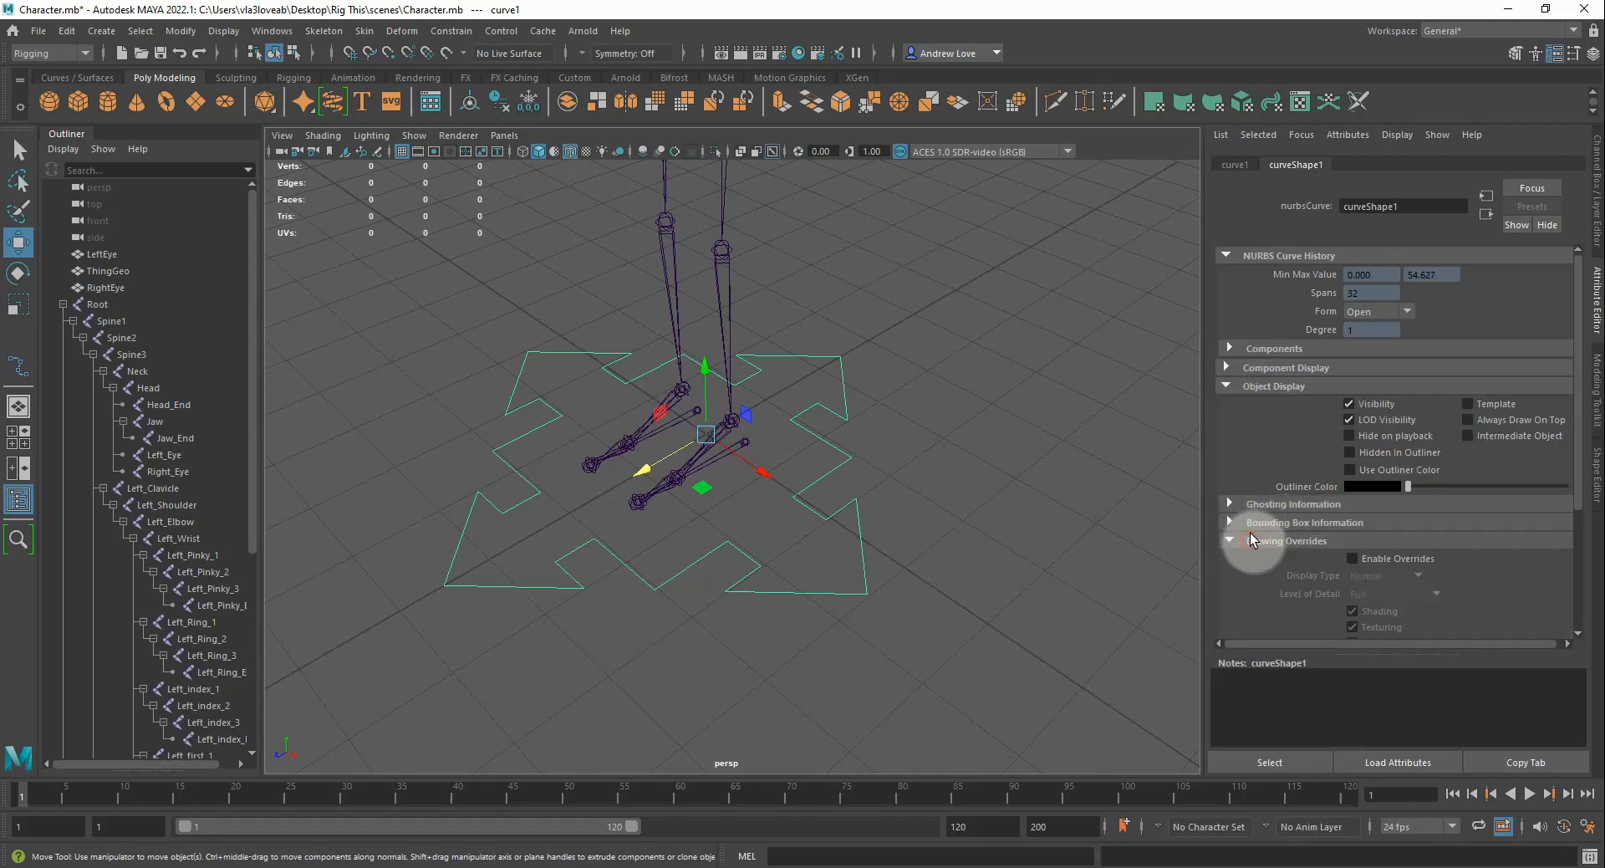
pyautogui.click(1352, 558)
pyautogui.scroll(-3, 1437, 543)
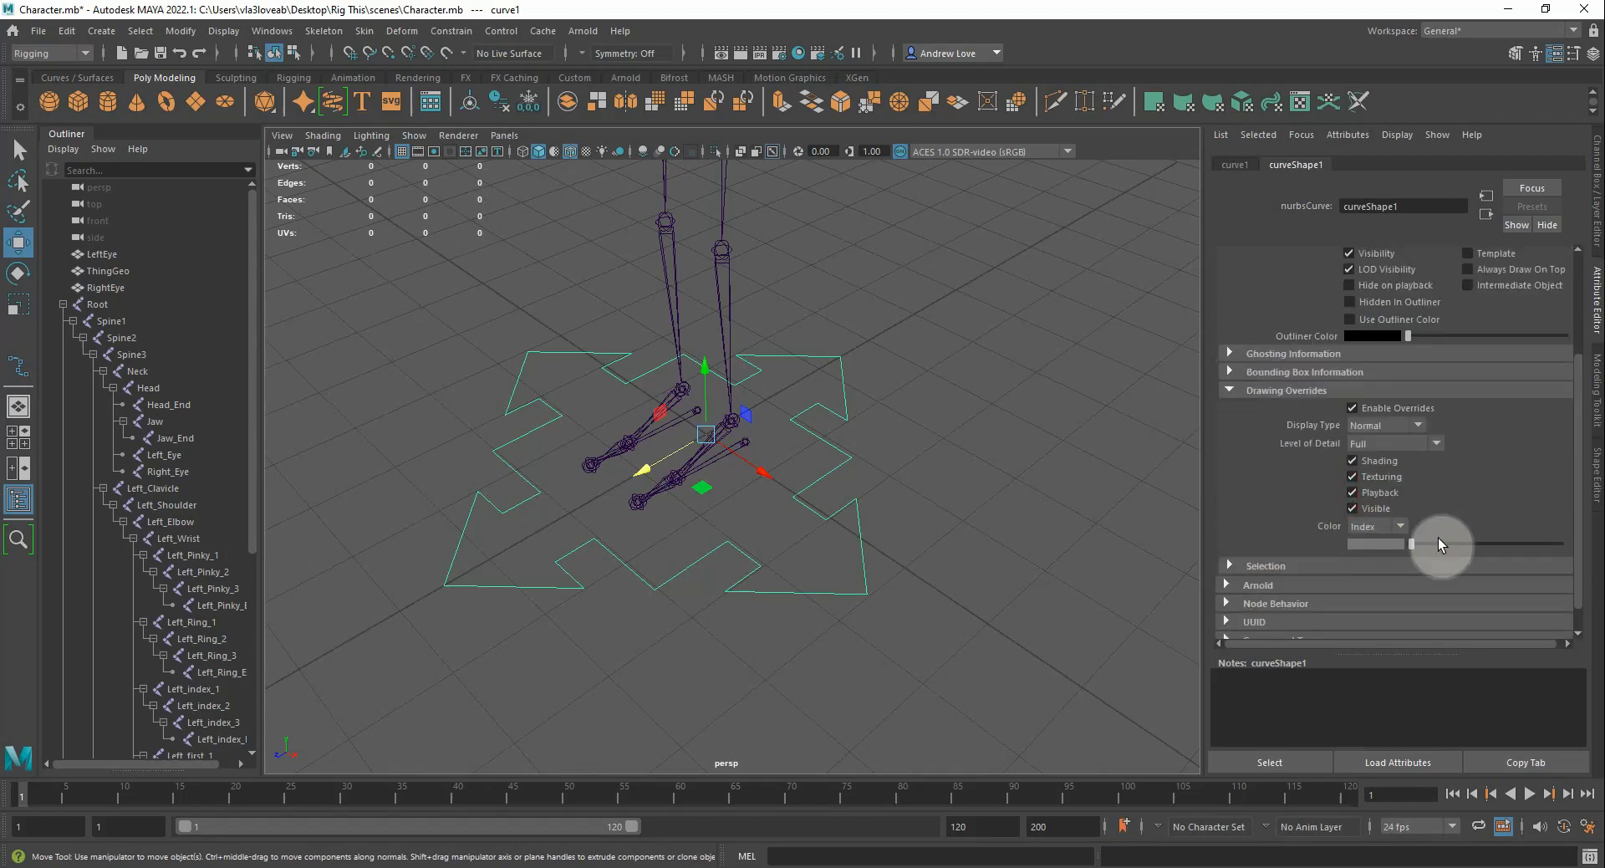
pyautogui.click(1374, 535)
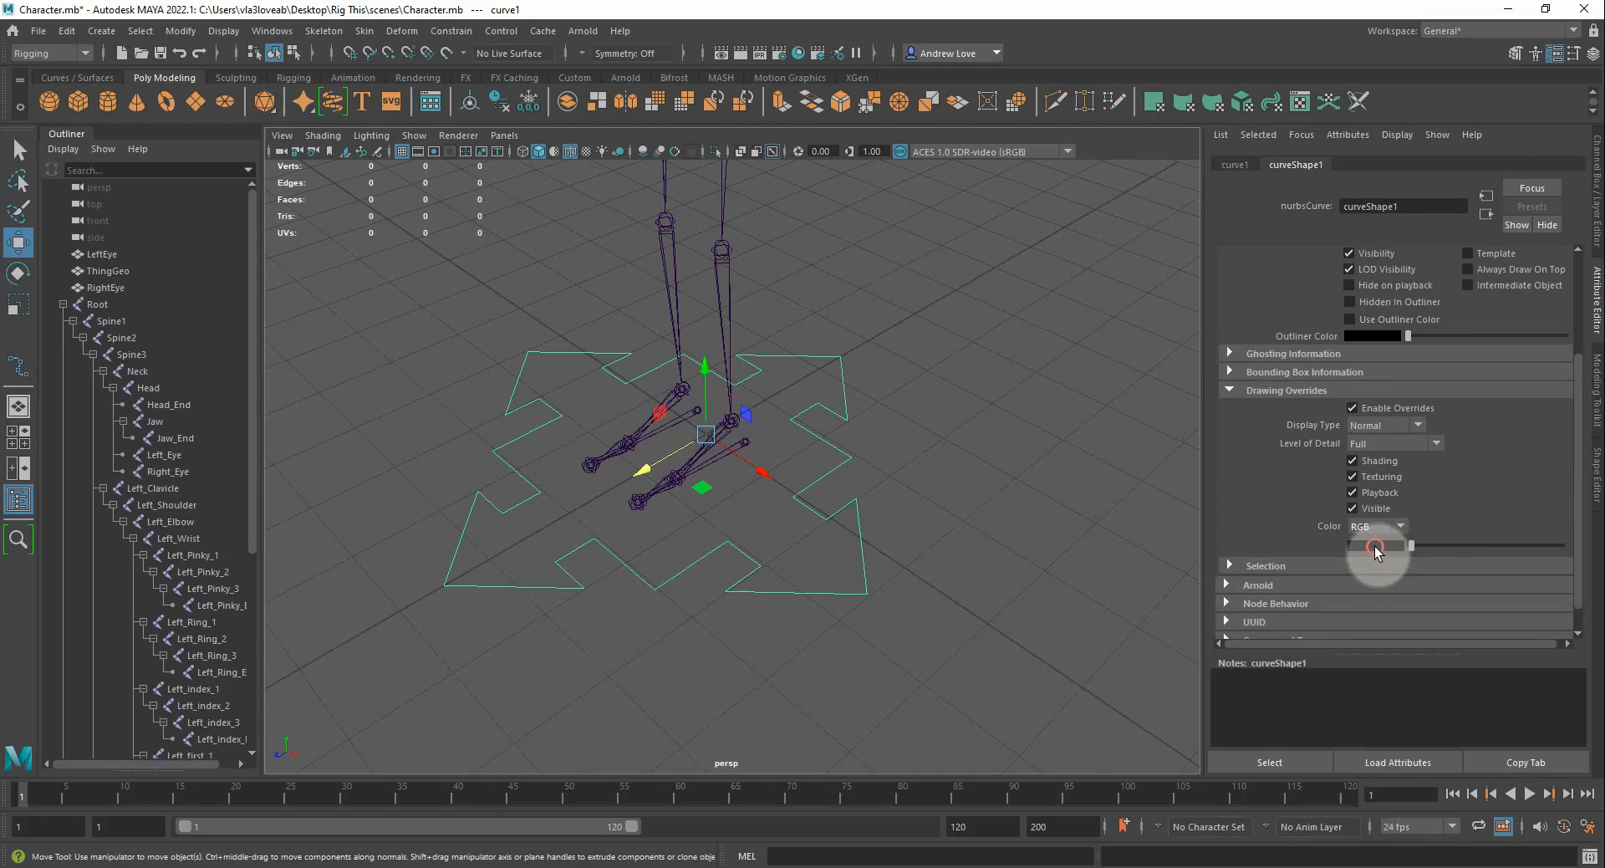
pyautogui.click(1375, 545)
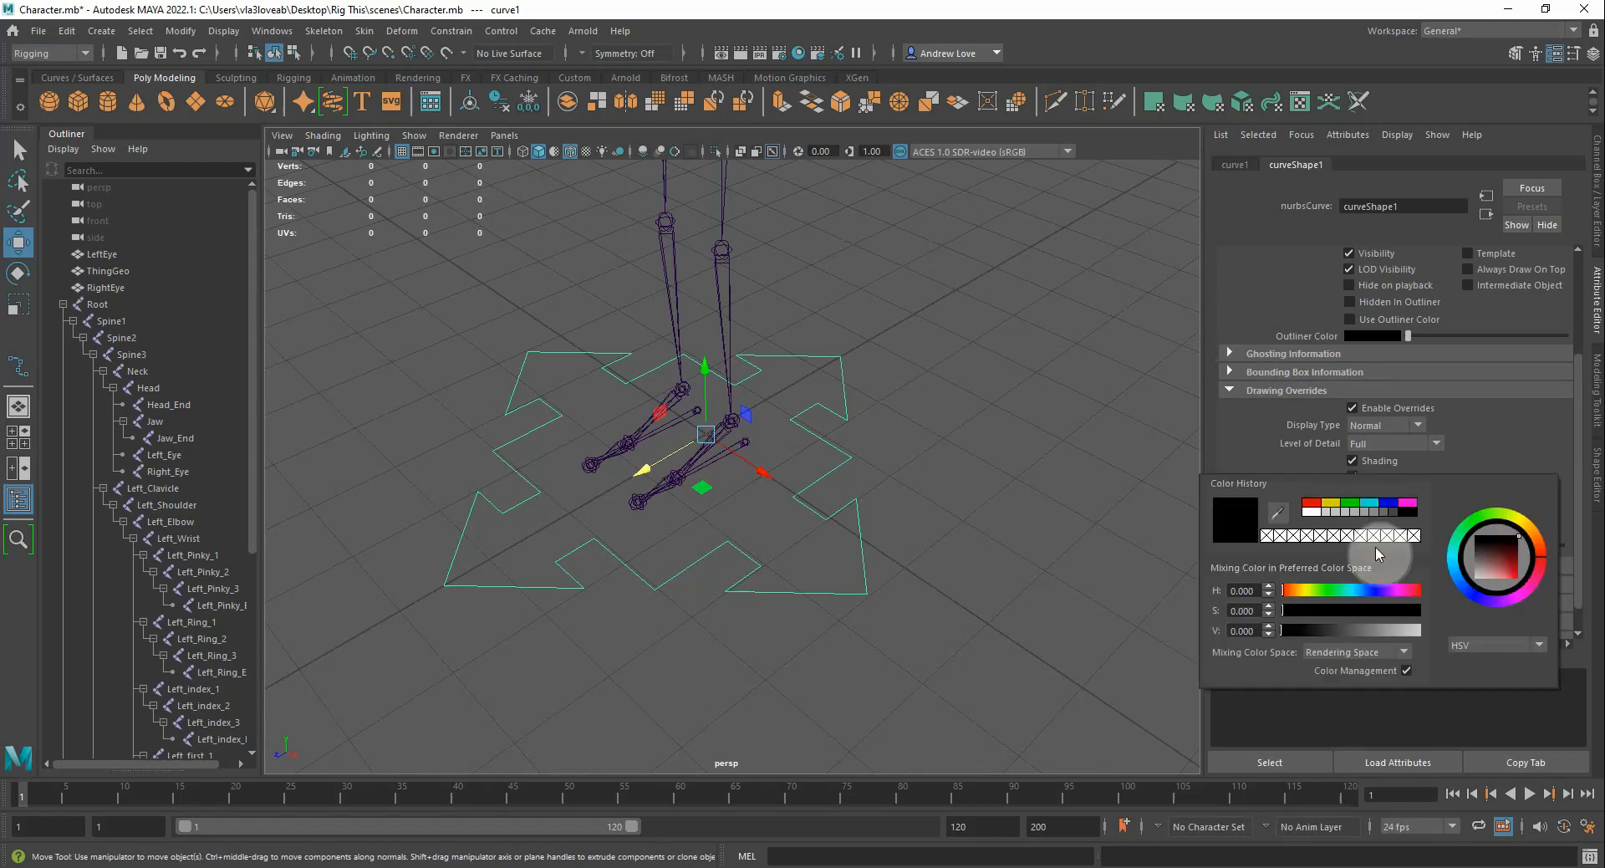
pyautogui.click(1328, 501)
pyautogui.click(1086, 469)
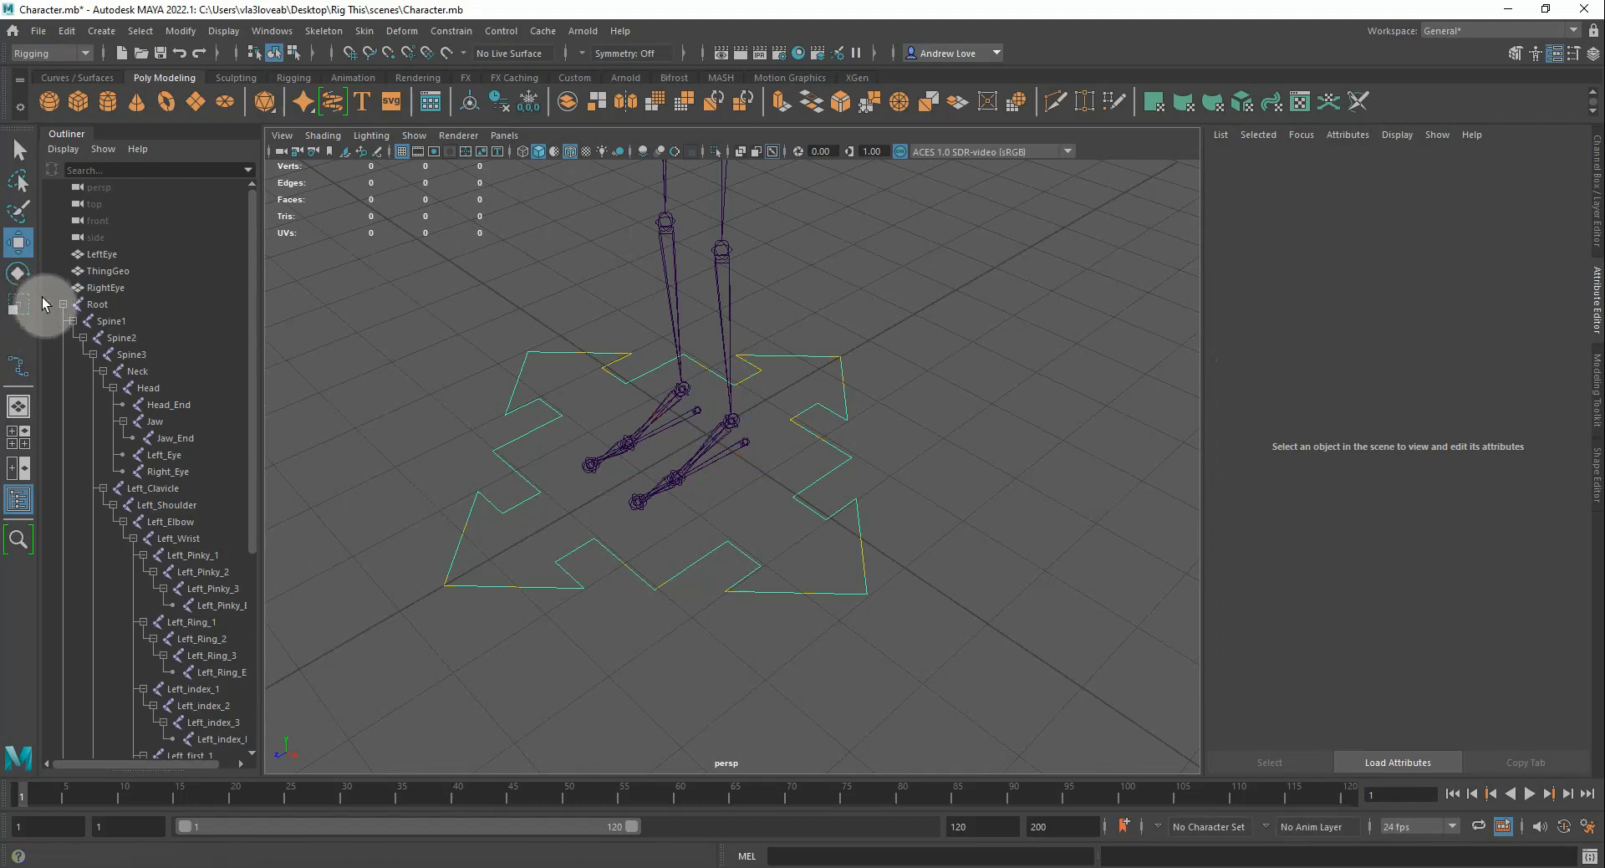
# Collapse the Root hierarchy and rename the arrow curve as Top_CTrL
pyautogui.click(63, 304)
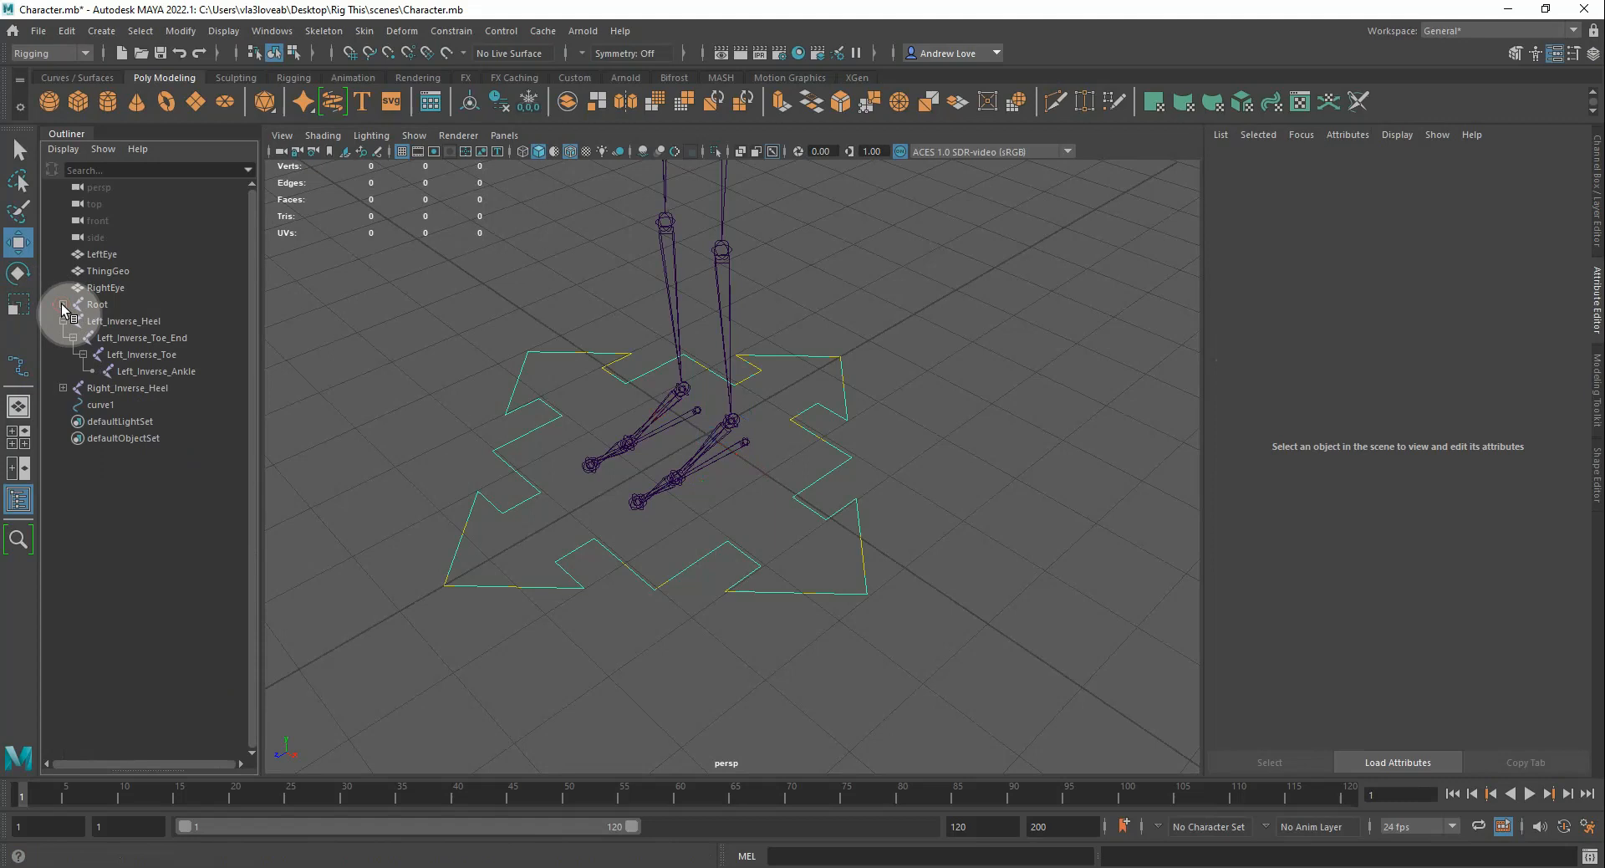
pyautogui.click(104, 405)
pyautogui.moveTo(83, 411); pyautogui.dragTo(107, 414)
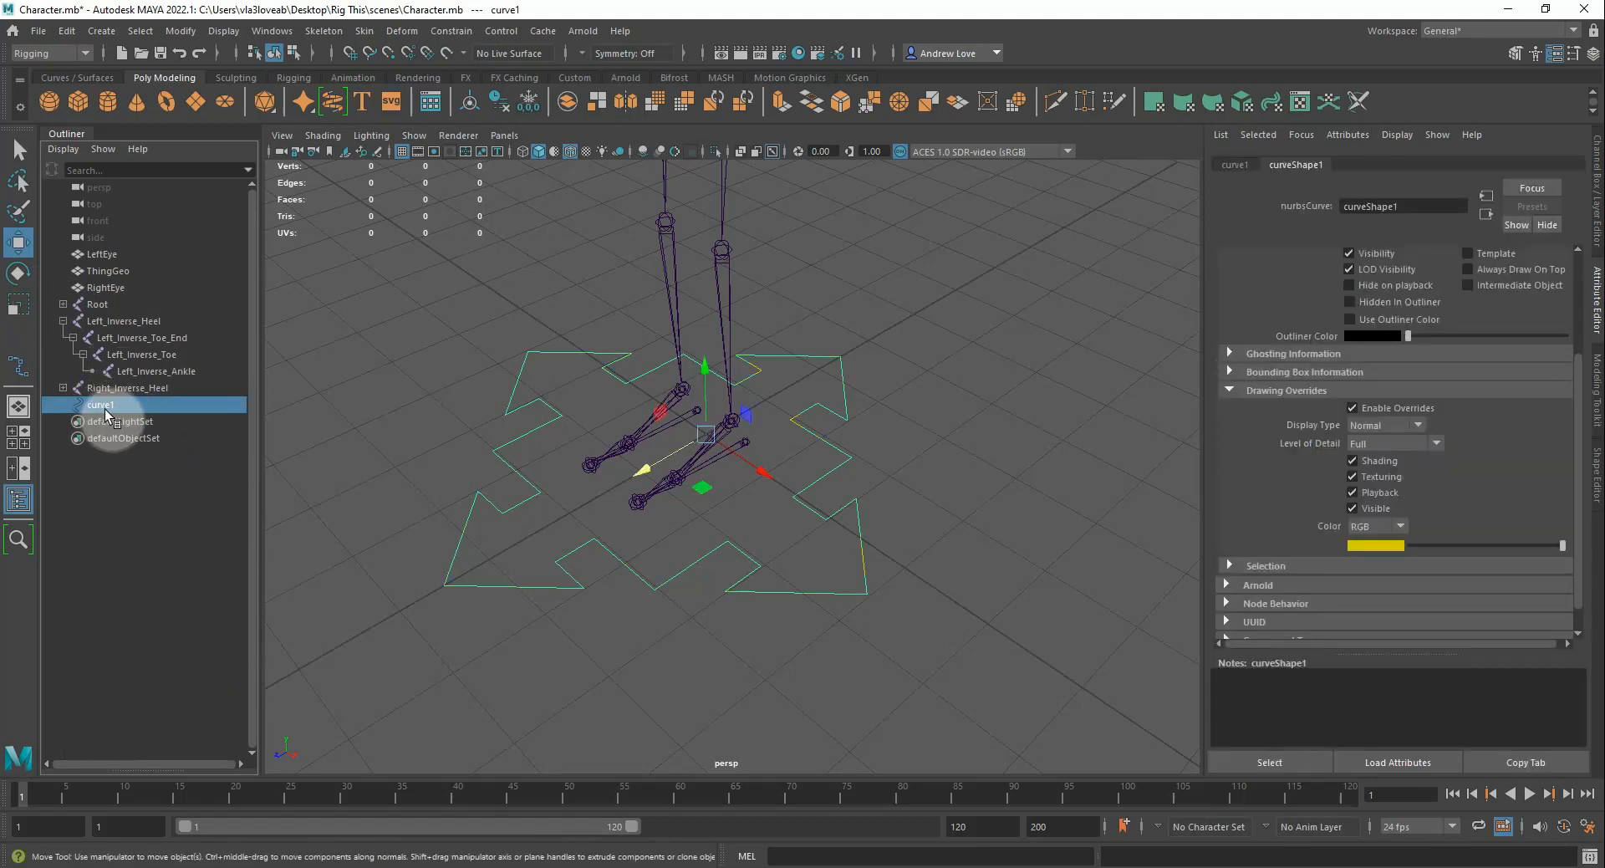
pyautogui.doubleClick(105, 406)
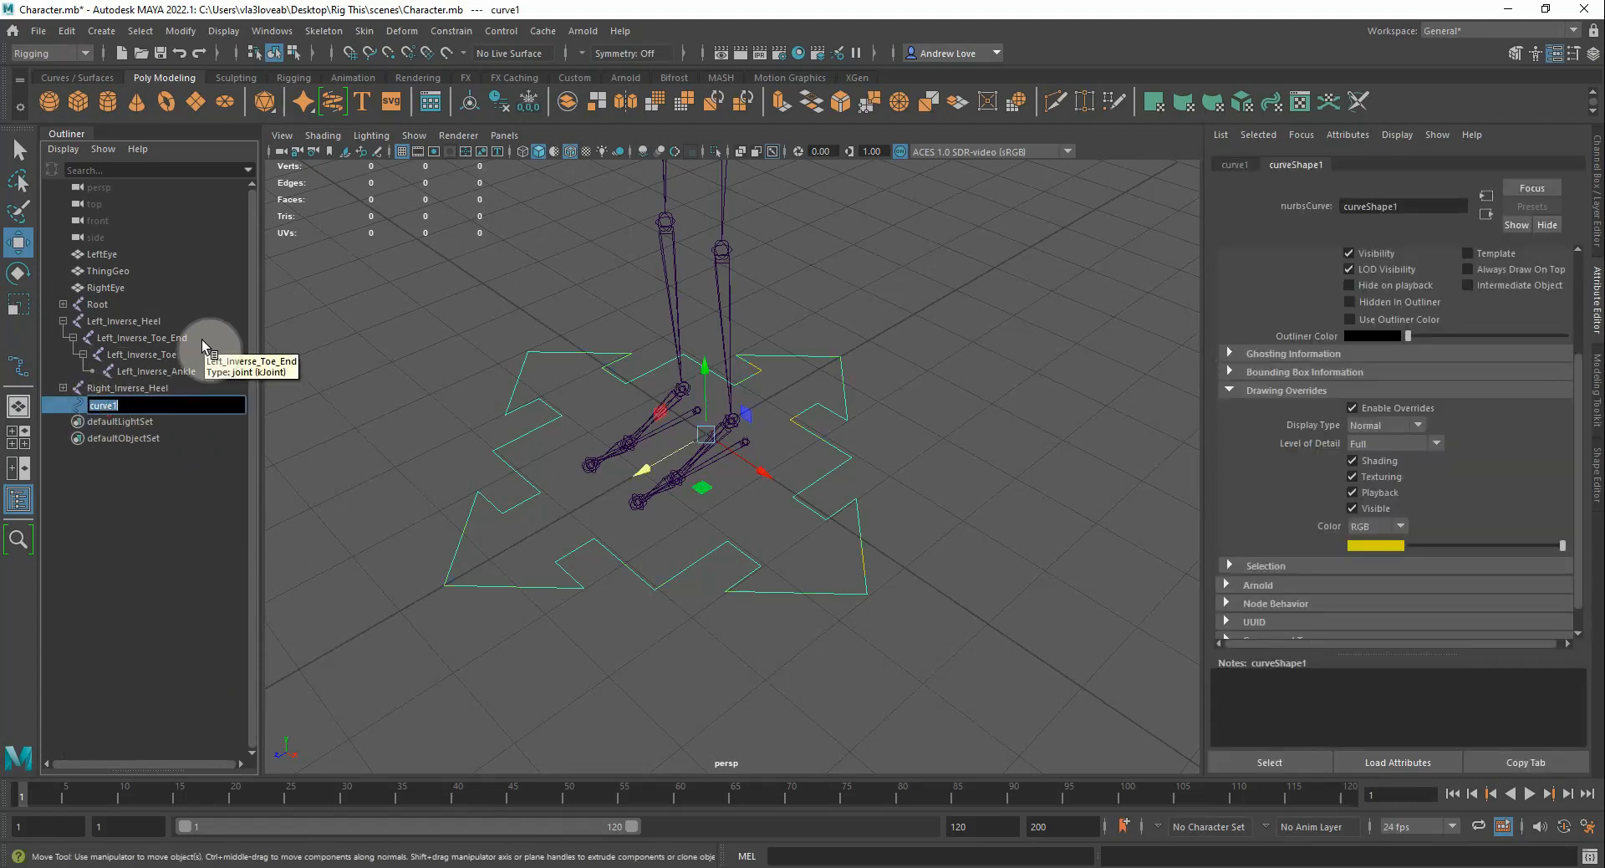
pyautogui.write('Top_CTrL')
pyautogui.press('Return')
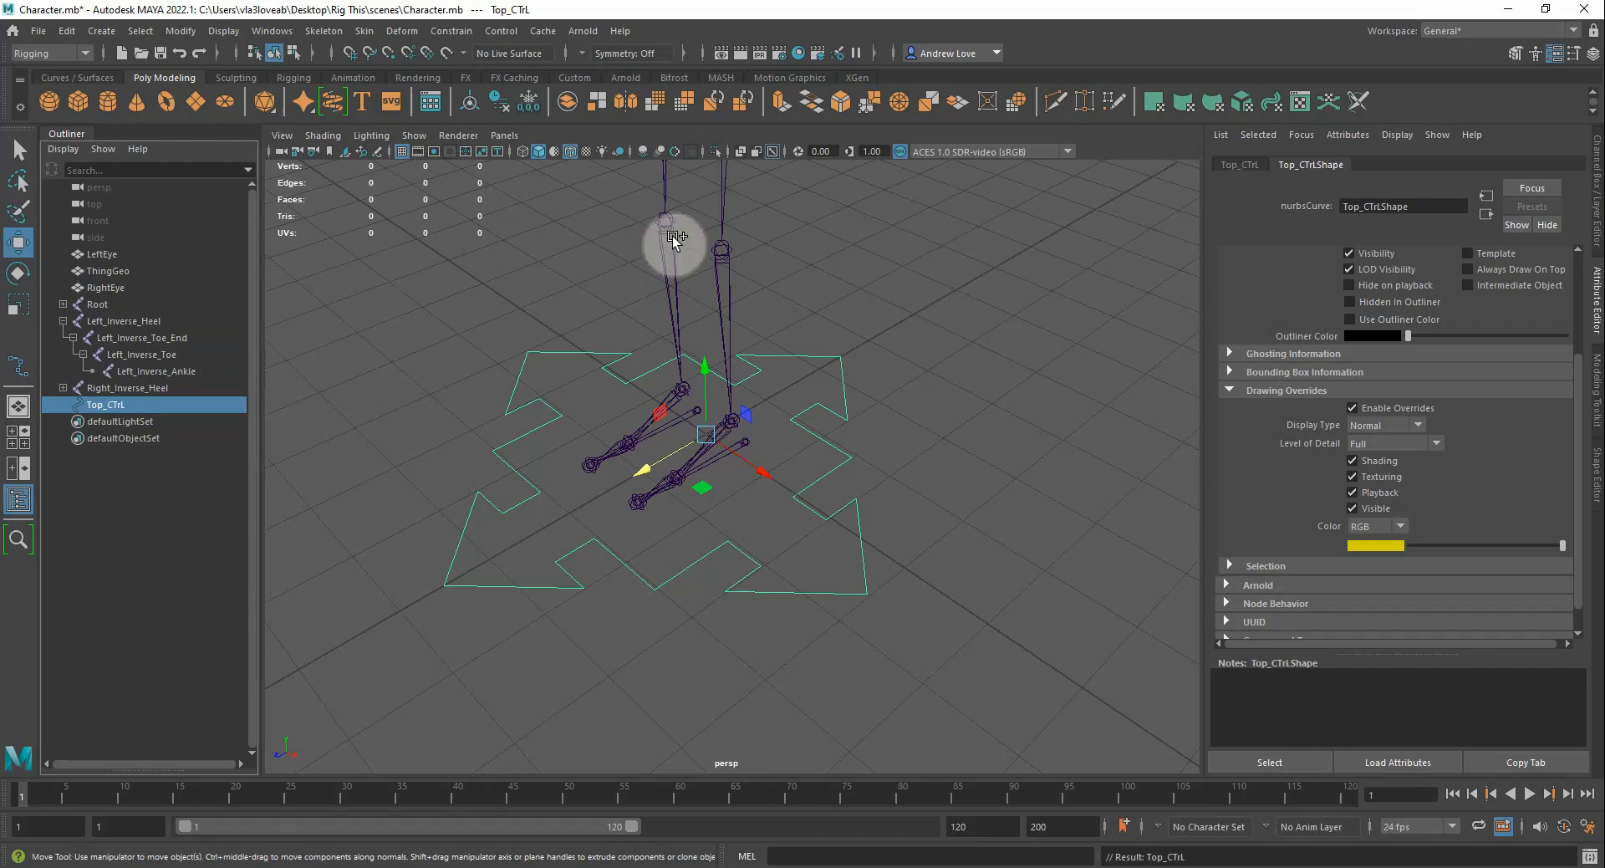
# Freeze the translate, rotate and scale transformations of Top_CTrL
pyautogui.keyDown('alt'); pyautogui.moveTo(435, 449); pyautogui.dragTo(419, 422); pyautogui.keyUp('alt')
pyautogui.scroll(-5, 423, 413)
pyautogui.scroll(8, 423, 413)
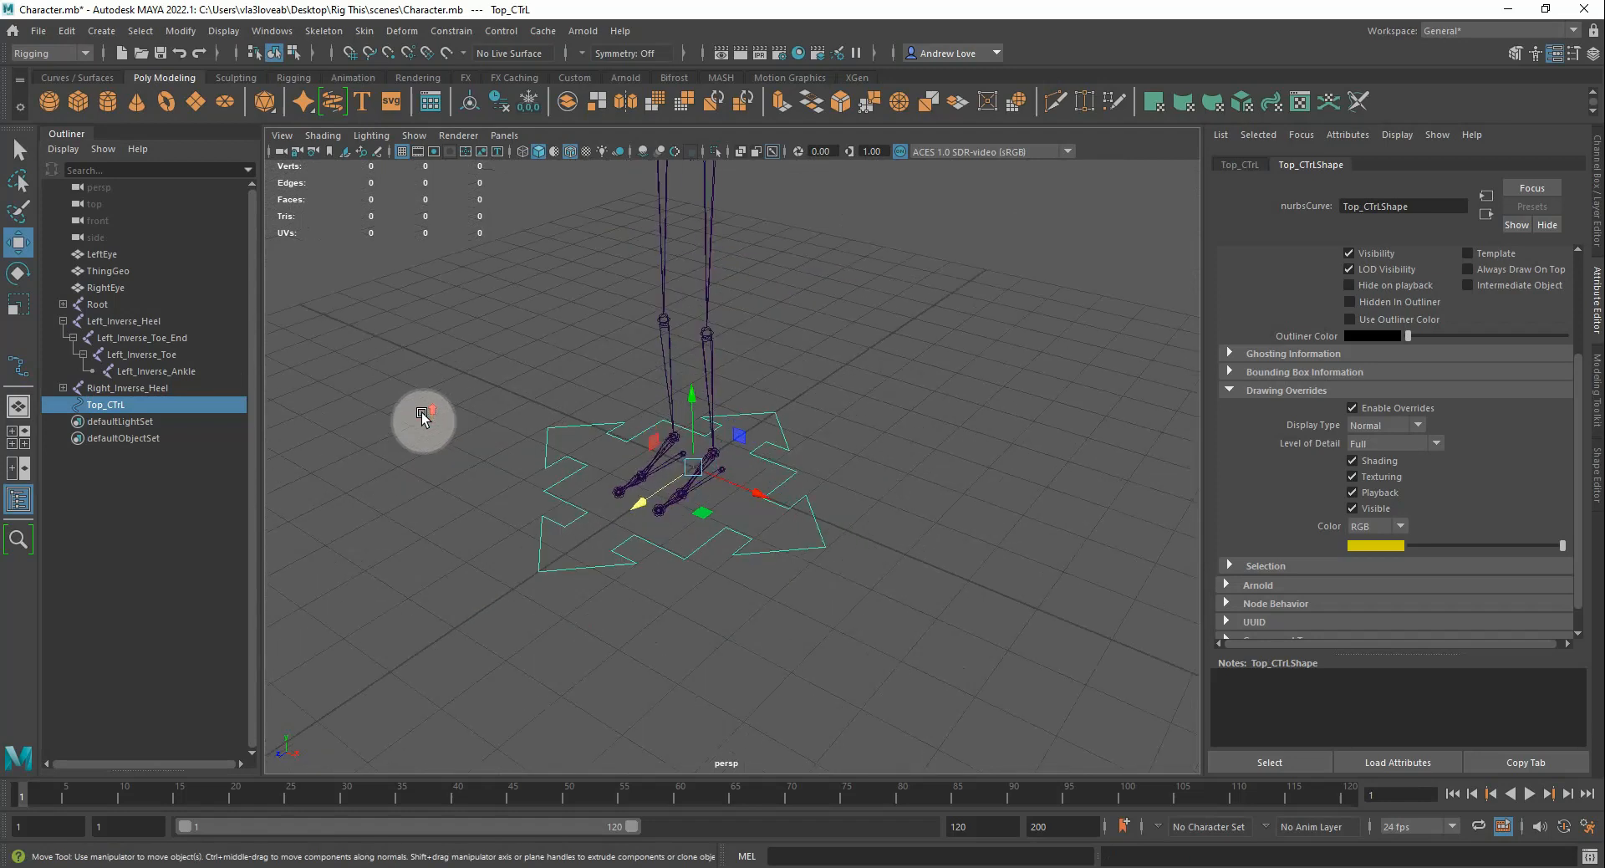
pyautogui.keyDown('alt'); pyautogui.moveTo(397, 398); pyautogui.dragTo(465, 395, button='middle'); pyautogui.keyUp('alt')
pyautogui.scroll(-3, 464, 395)
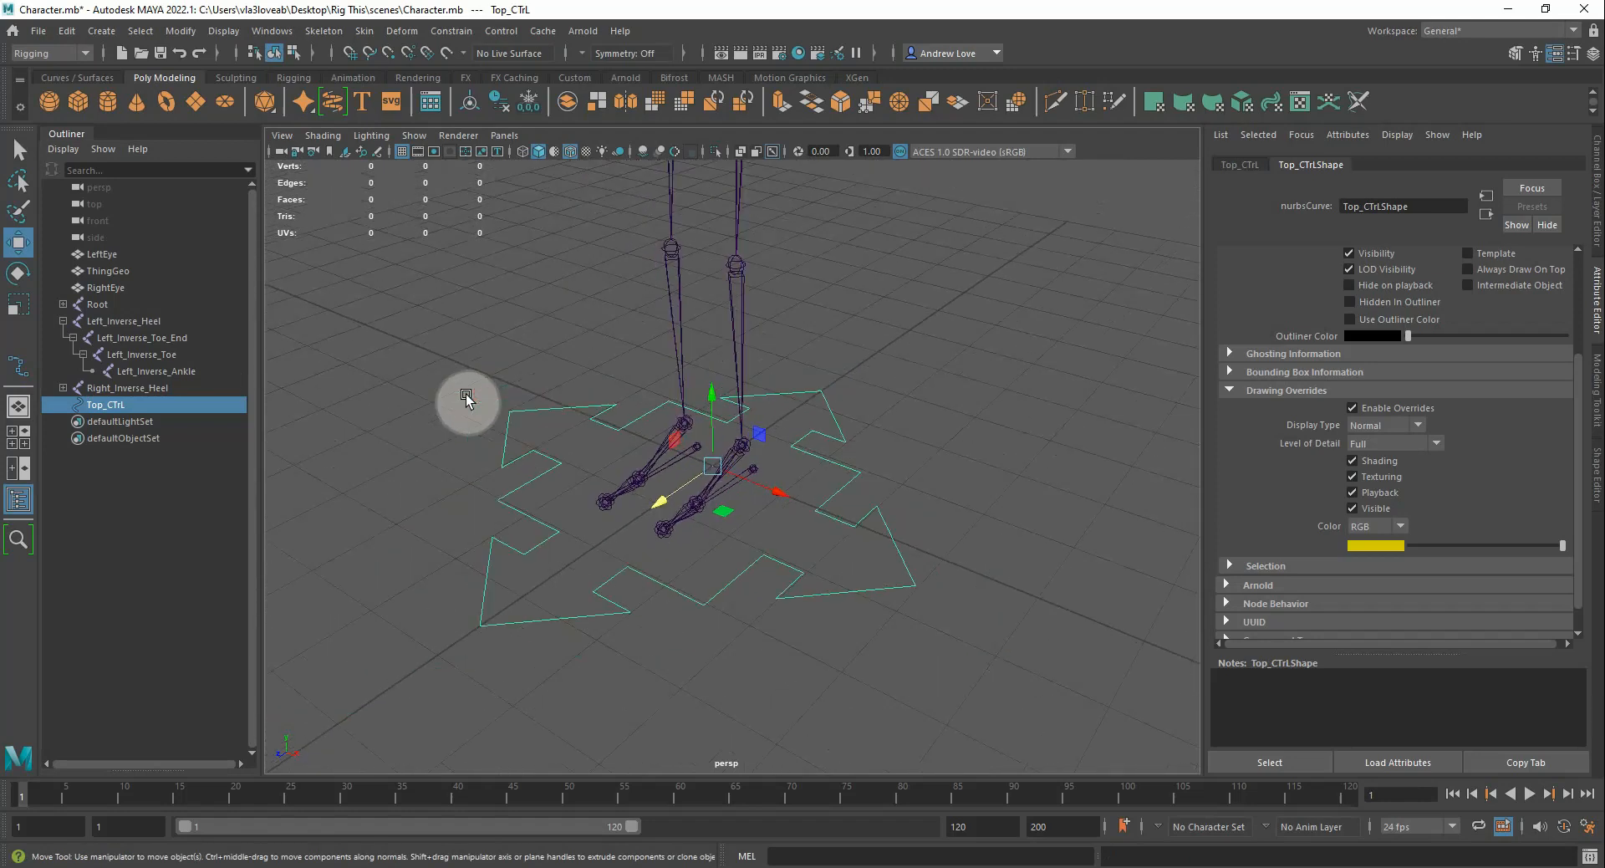
pyautogui.moveTo(427, 457)
pyautogui.keyDown('alt'); pyautogui.mouseDown()
pyautogui.moveTo(479, 460)
pyautogui.moveTo(456, 460)
pyautogui.mouseUp(); pyautogui.keyUp('alt')
pyautogui.click(1597, 226)
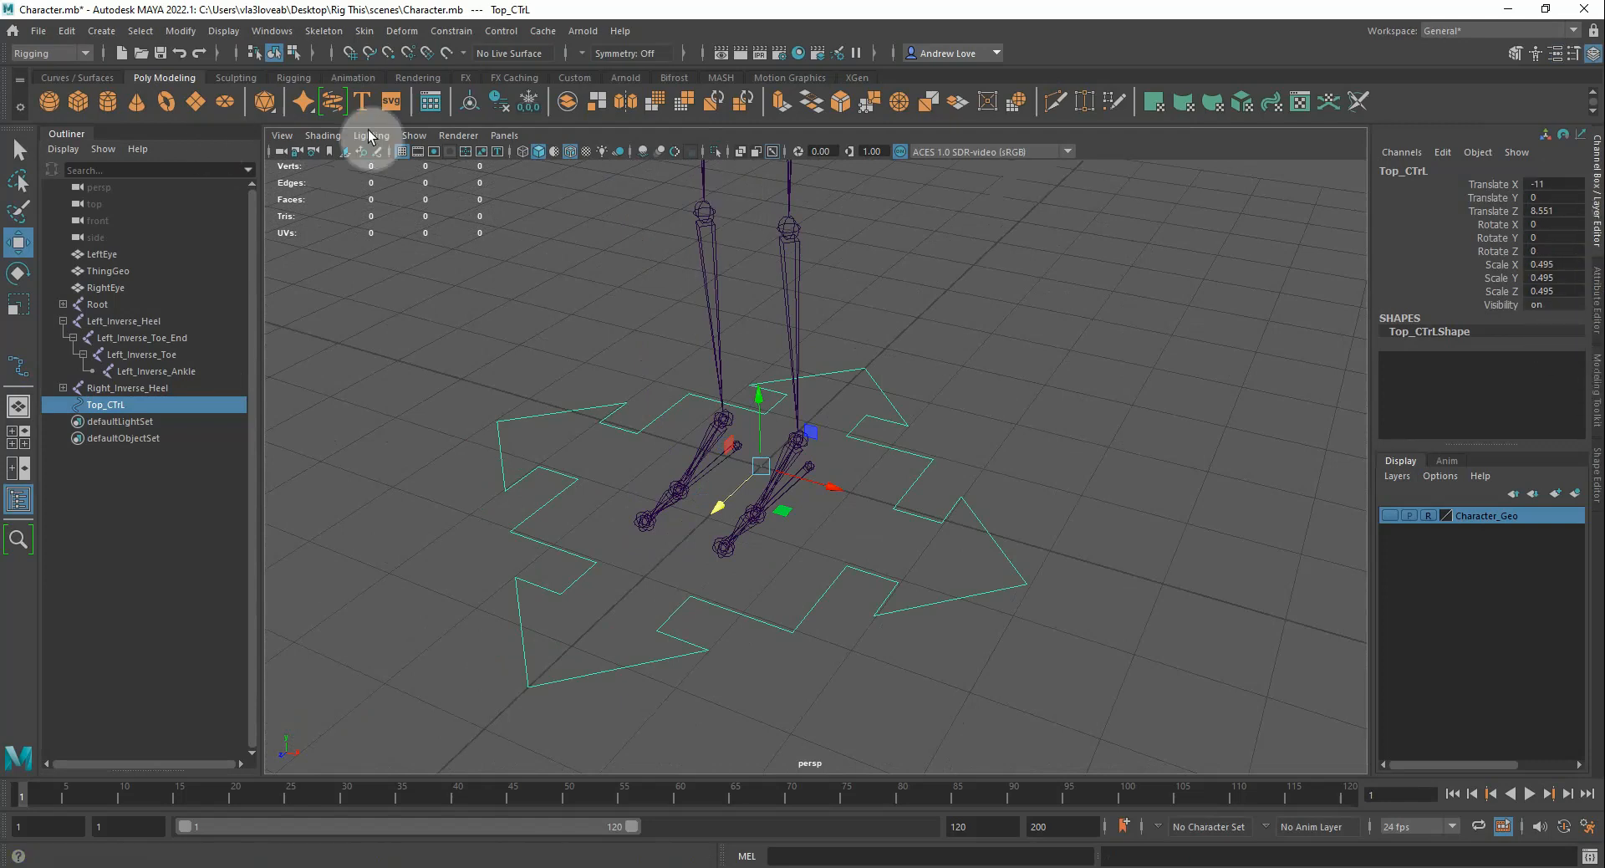
pyautogui.click(528, 104)
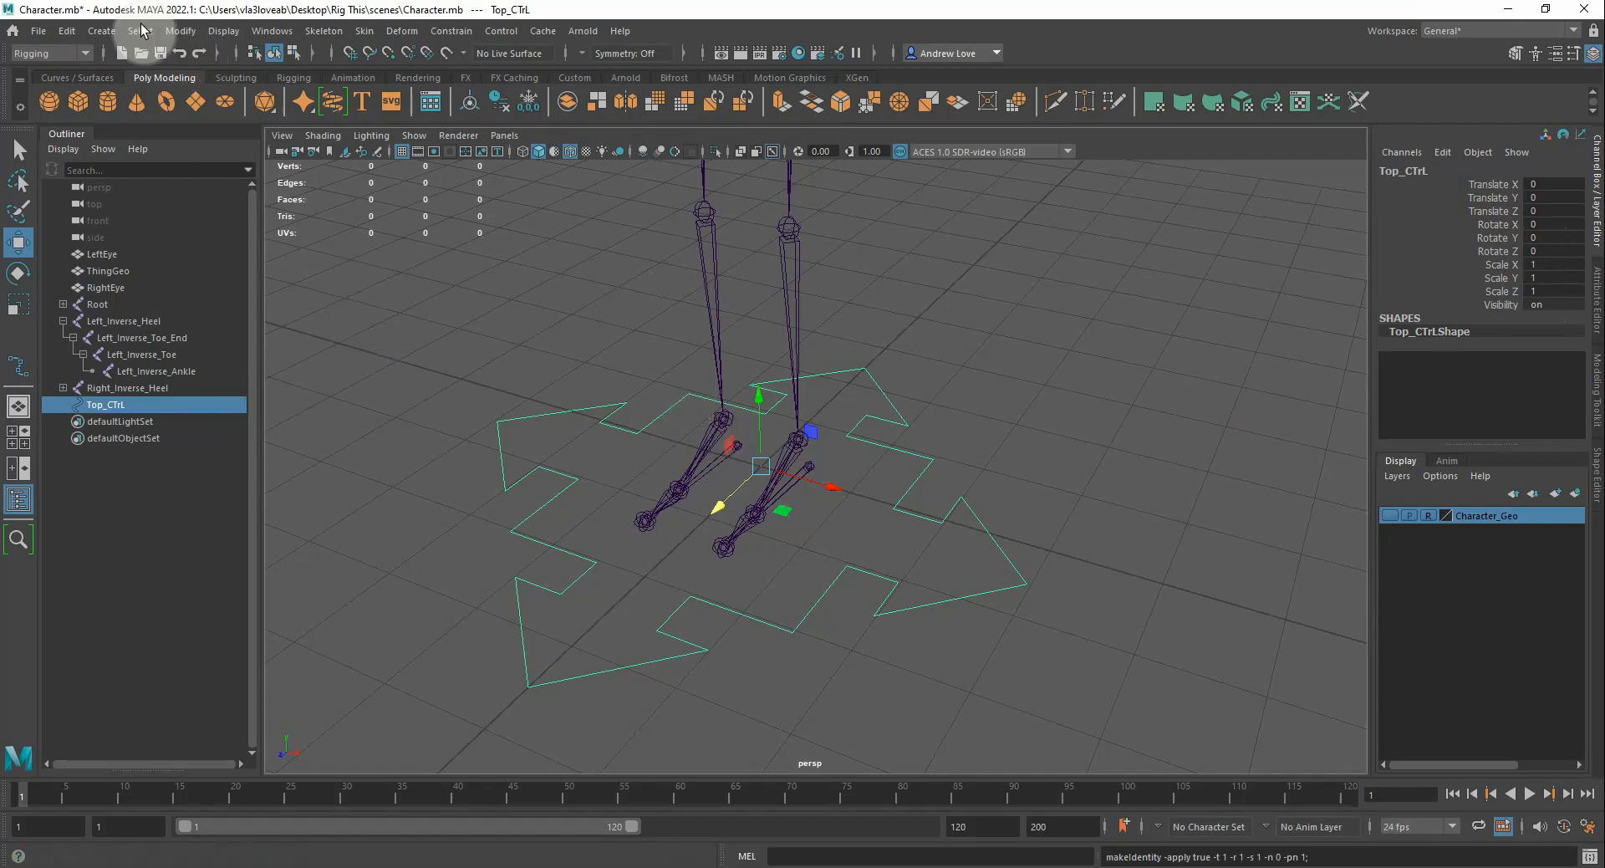
# Create a NURBS circle and position it around the character's left foot at about X 0.444, Z 0.686
pyautogui.click(106, 35)
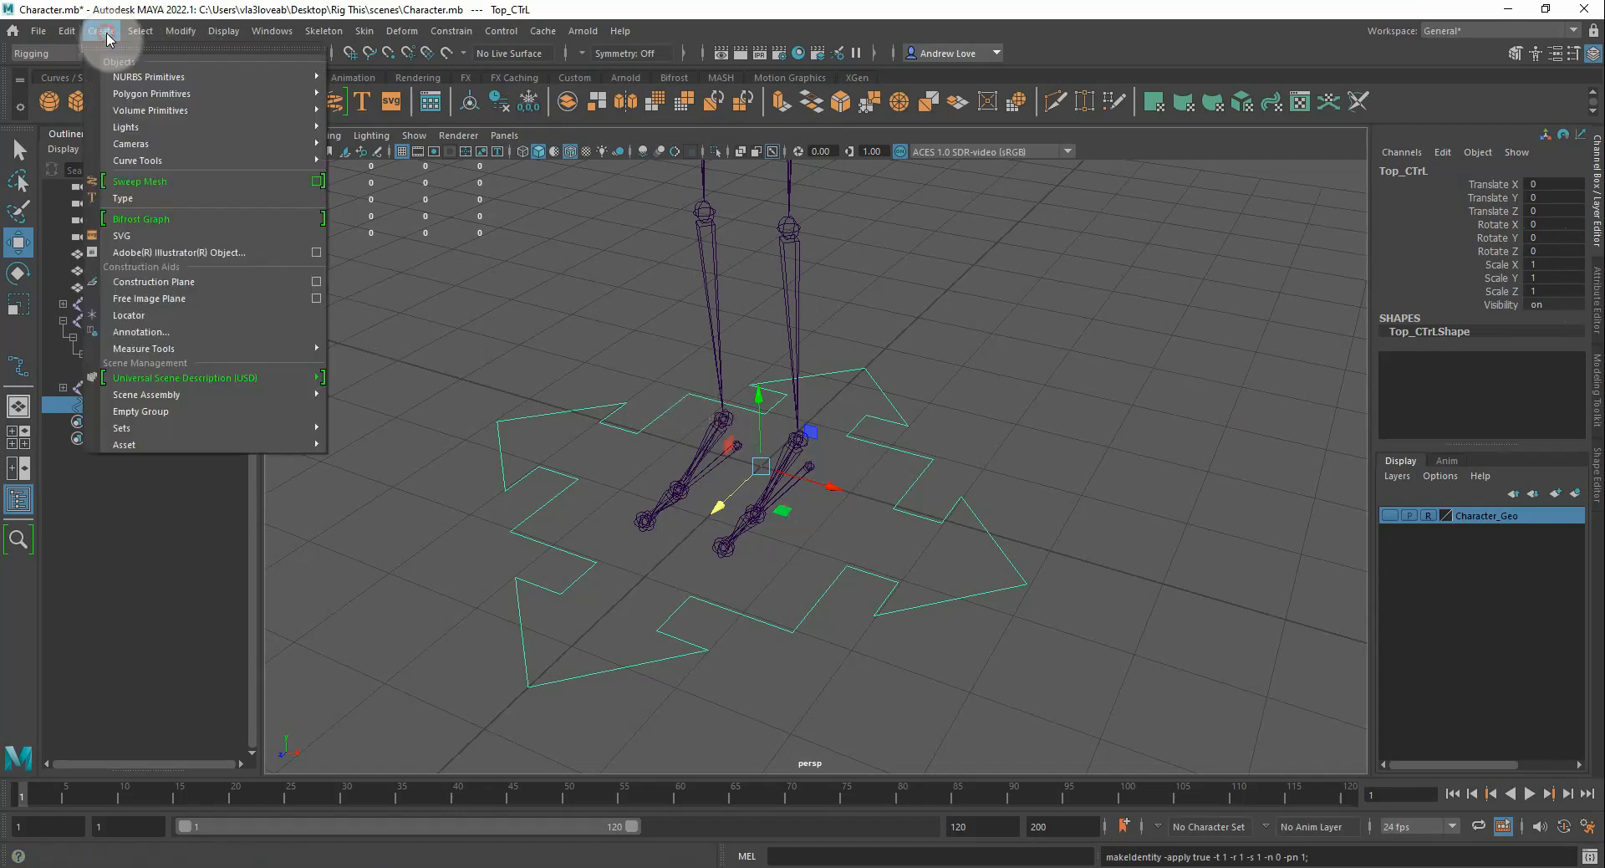
pyautogui.moveTo(202, 76)
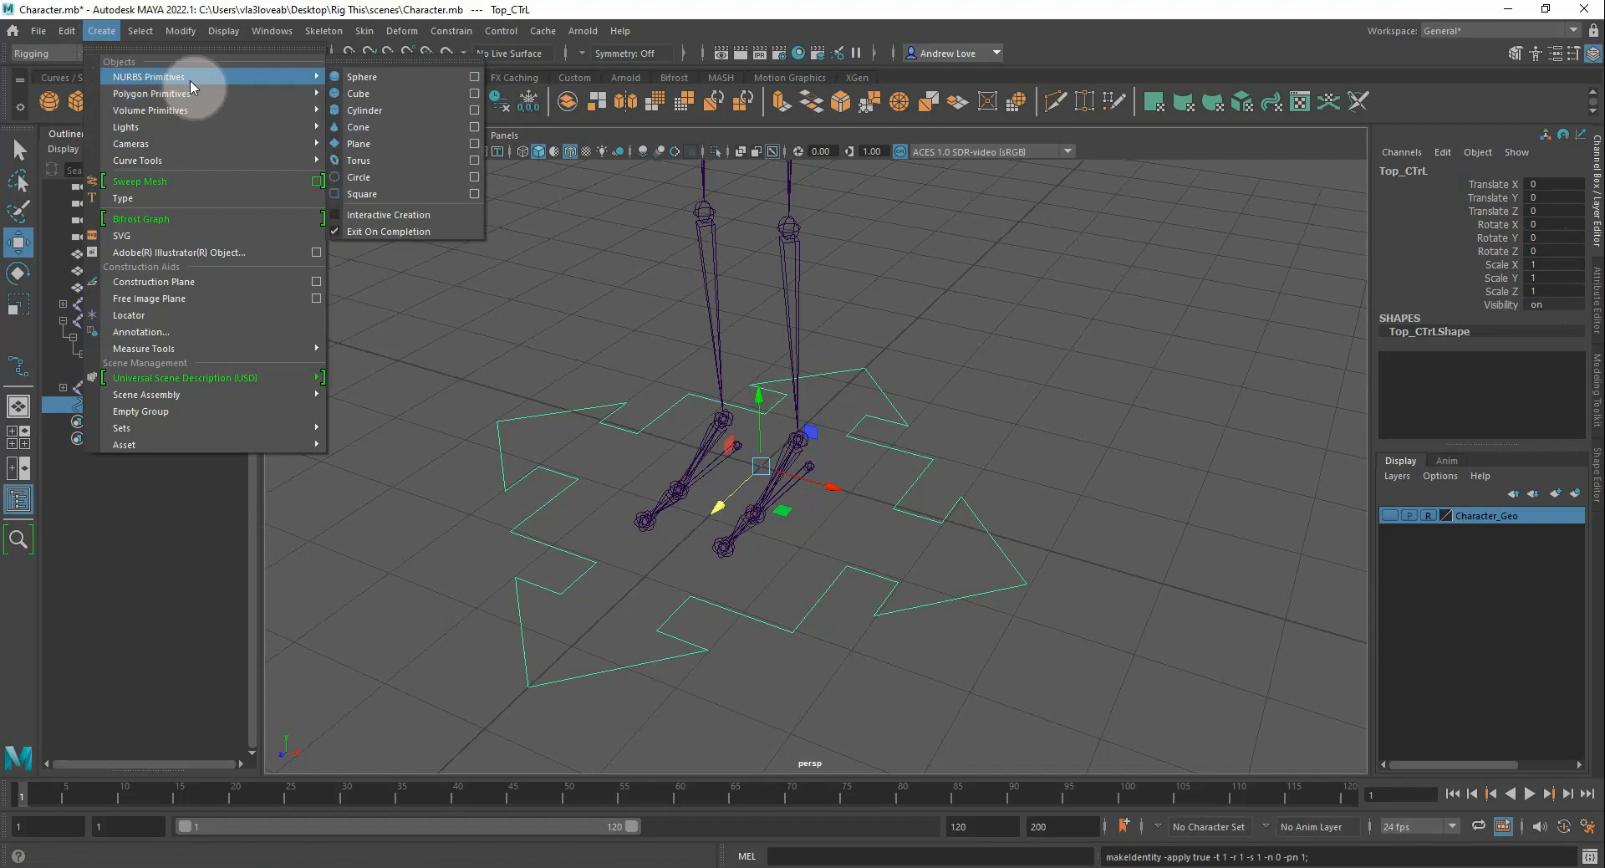
pyautogui.click(370, 177)
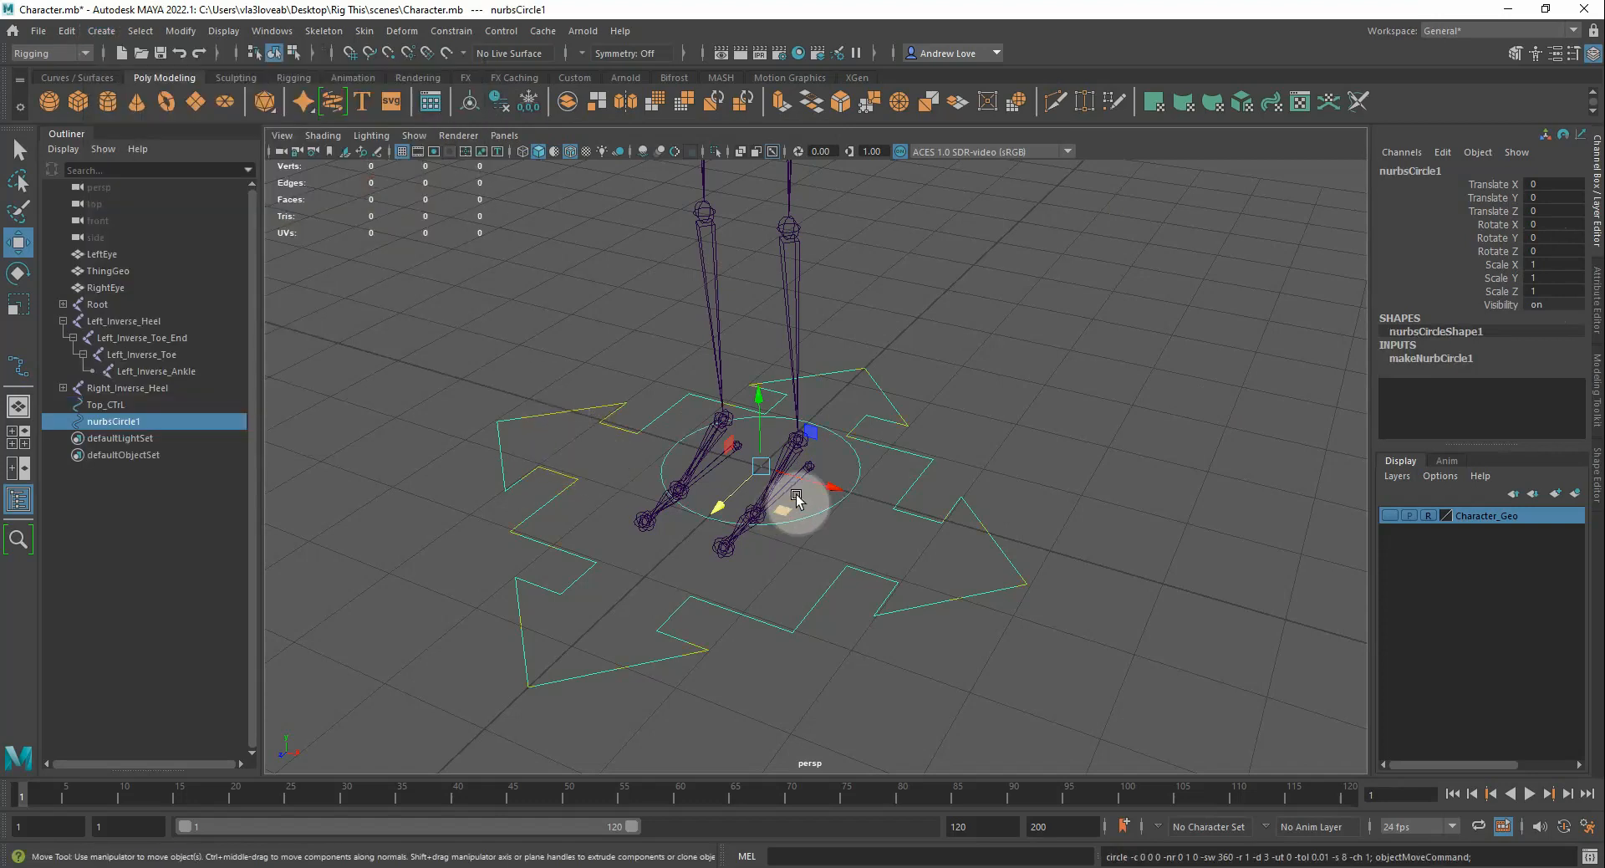
pyautogui.moveTo(831, 487); pyautogui.dragTo(873, 495)
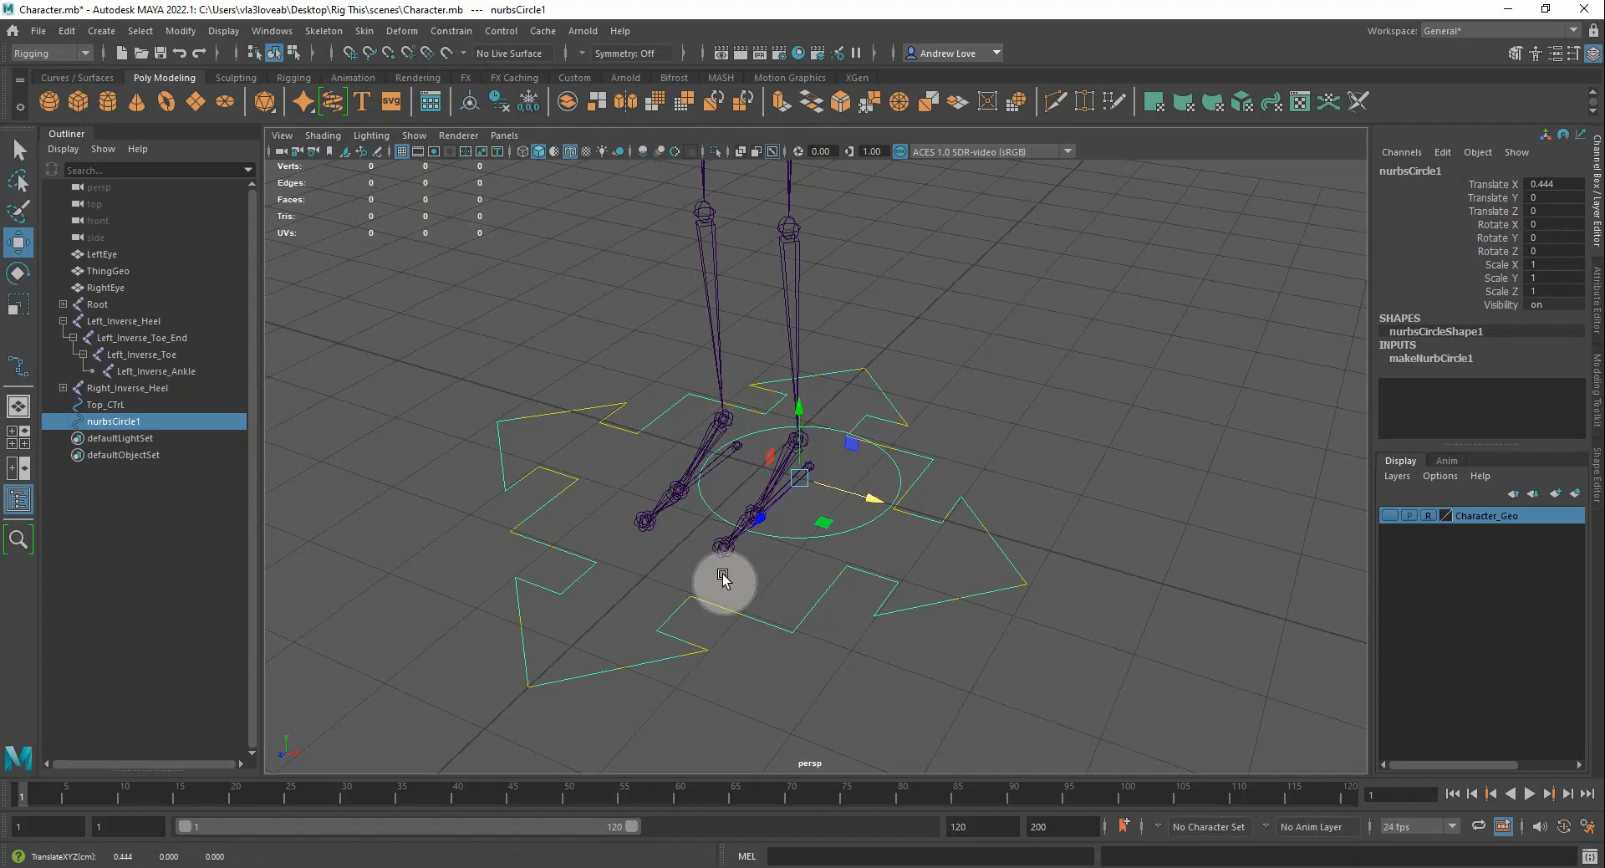
pyautogui.keyDown('alt'); pyautogui.moveTo(599, 559); pyautogui.dragTo(644, 584); pyautogui.keyUp('alt')
pyautogui.moveTo(734, 485); pyautogui.dragTo(710, 537)
pyautogui.keyDown('alt'); pyautogui.moveTo(601, 609); pyautogui.dragTo(600, 609); pyautogui.keyUp('alt')
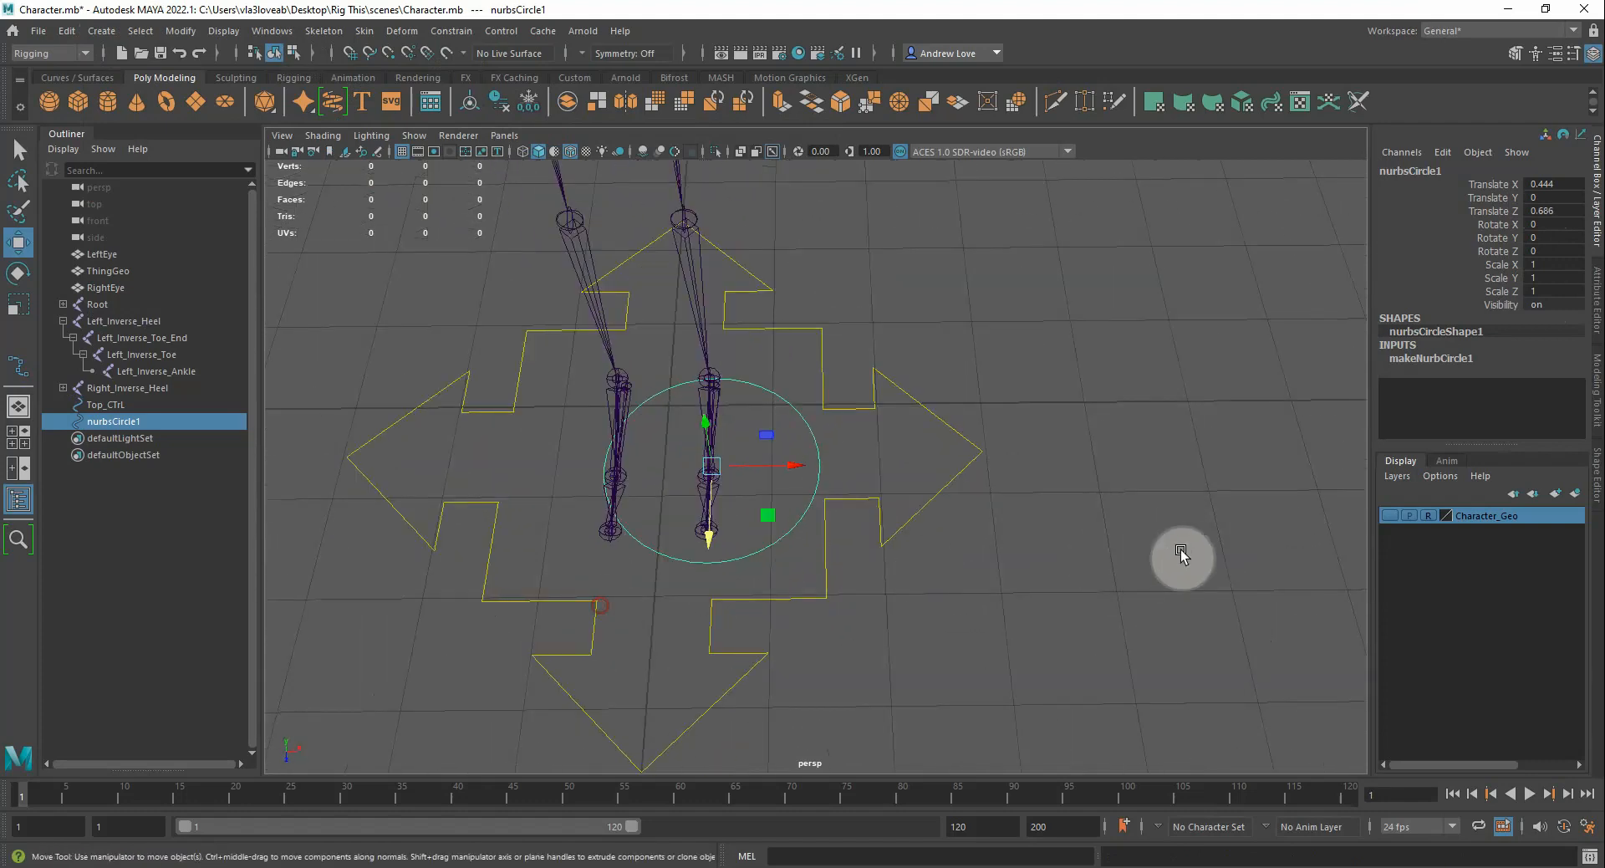
# Show the Character_Geo layer and narrow the circle to a Scale X of about 0.378 to fit the left foot
pyautogui.click(1390, 515)
pyautogui.scroll(5, 878, 513)
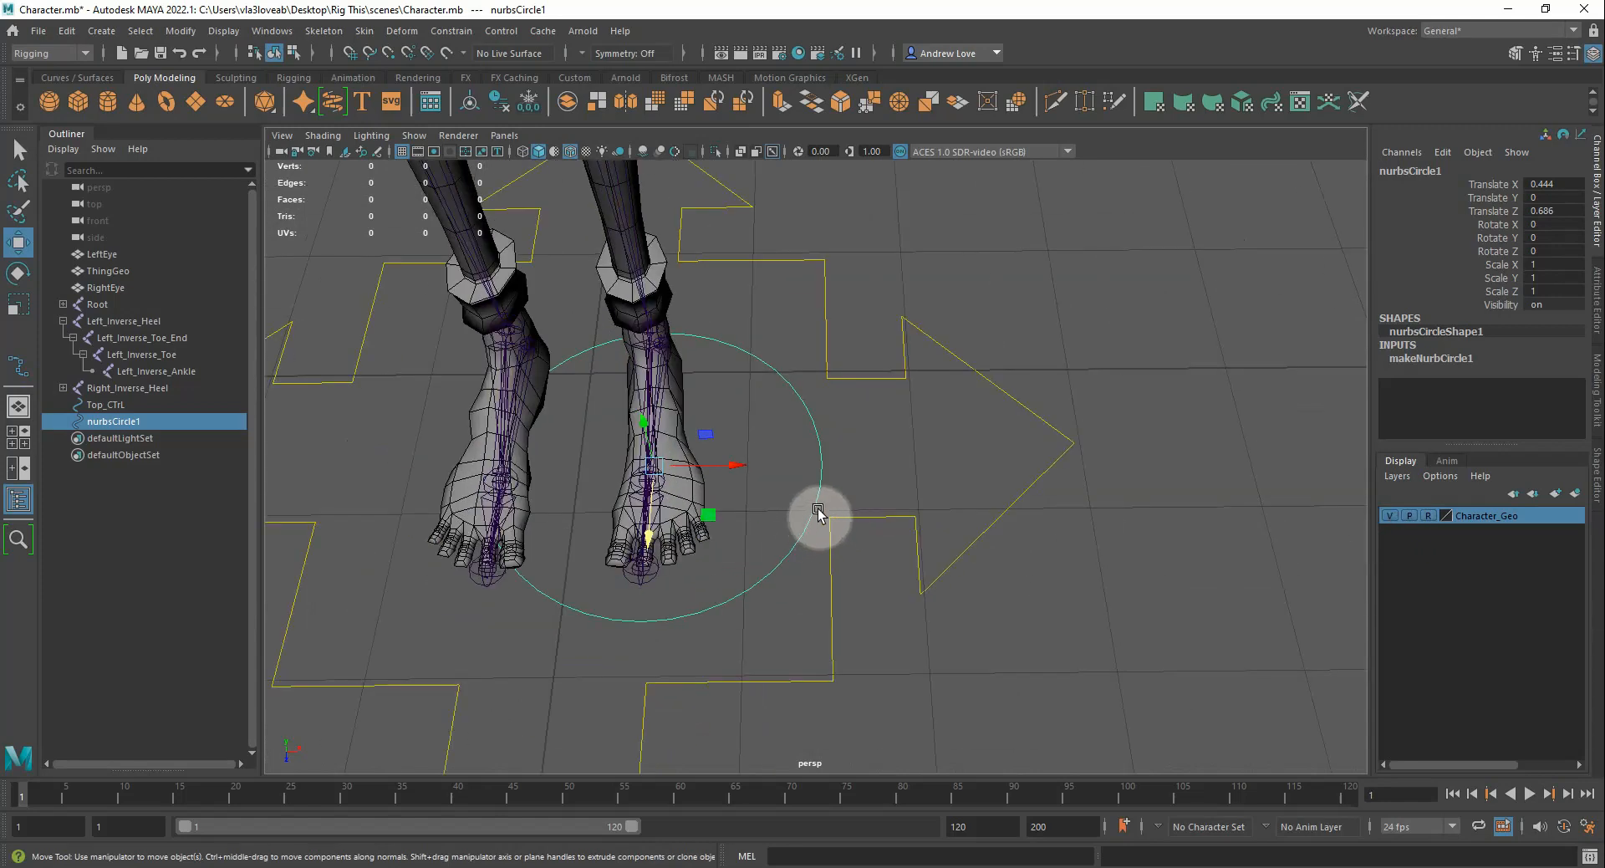
pyautogui.press('r')
pyautogui.moveTo(735, 466); pyautogui.dragTo(687, 462)
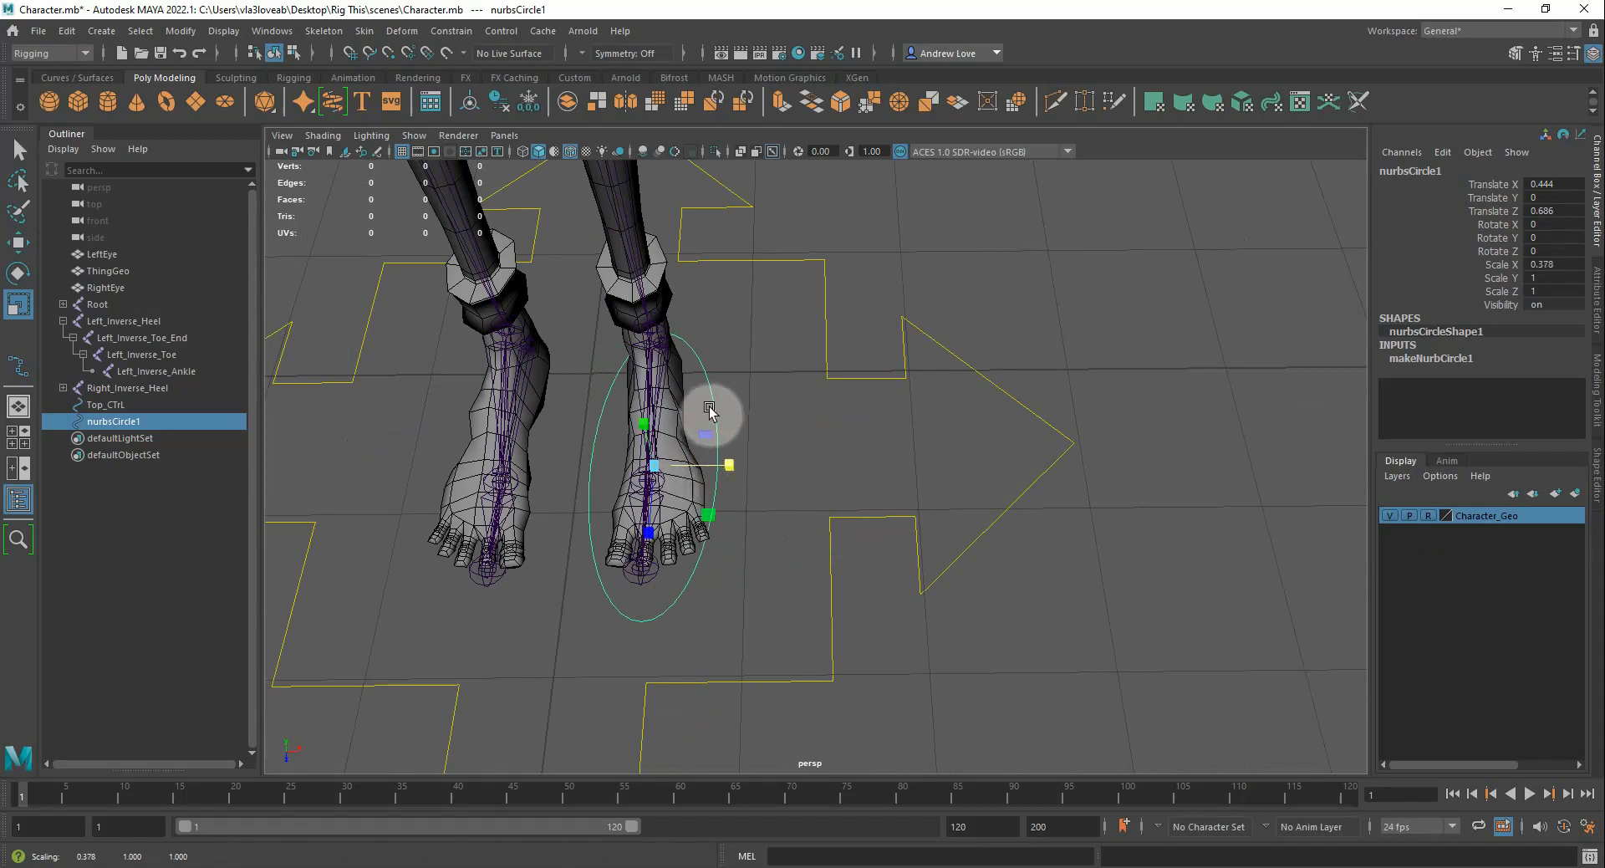
# Edit the circle's control vertices, moving the outer middle one inward and the outer front one outward and back beside the little toe
pyautogui.moveTo(716, 406); pyautogui.dragTo(643, 410, button='right')
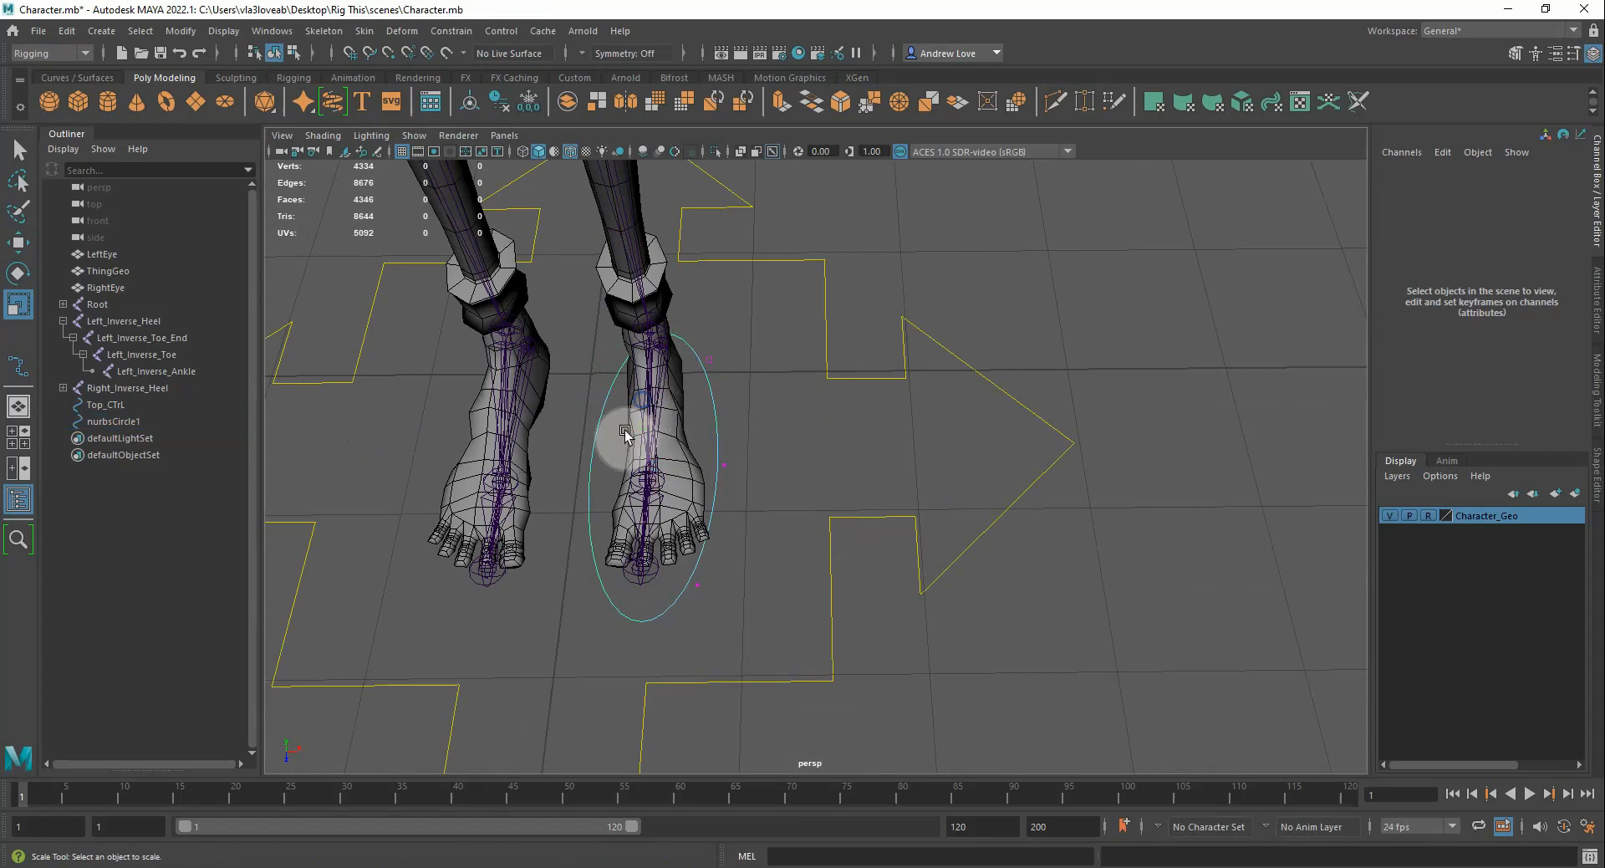
pyautogui.scroll(3, 617, 478)
pyautogui.click(698, 471)
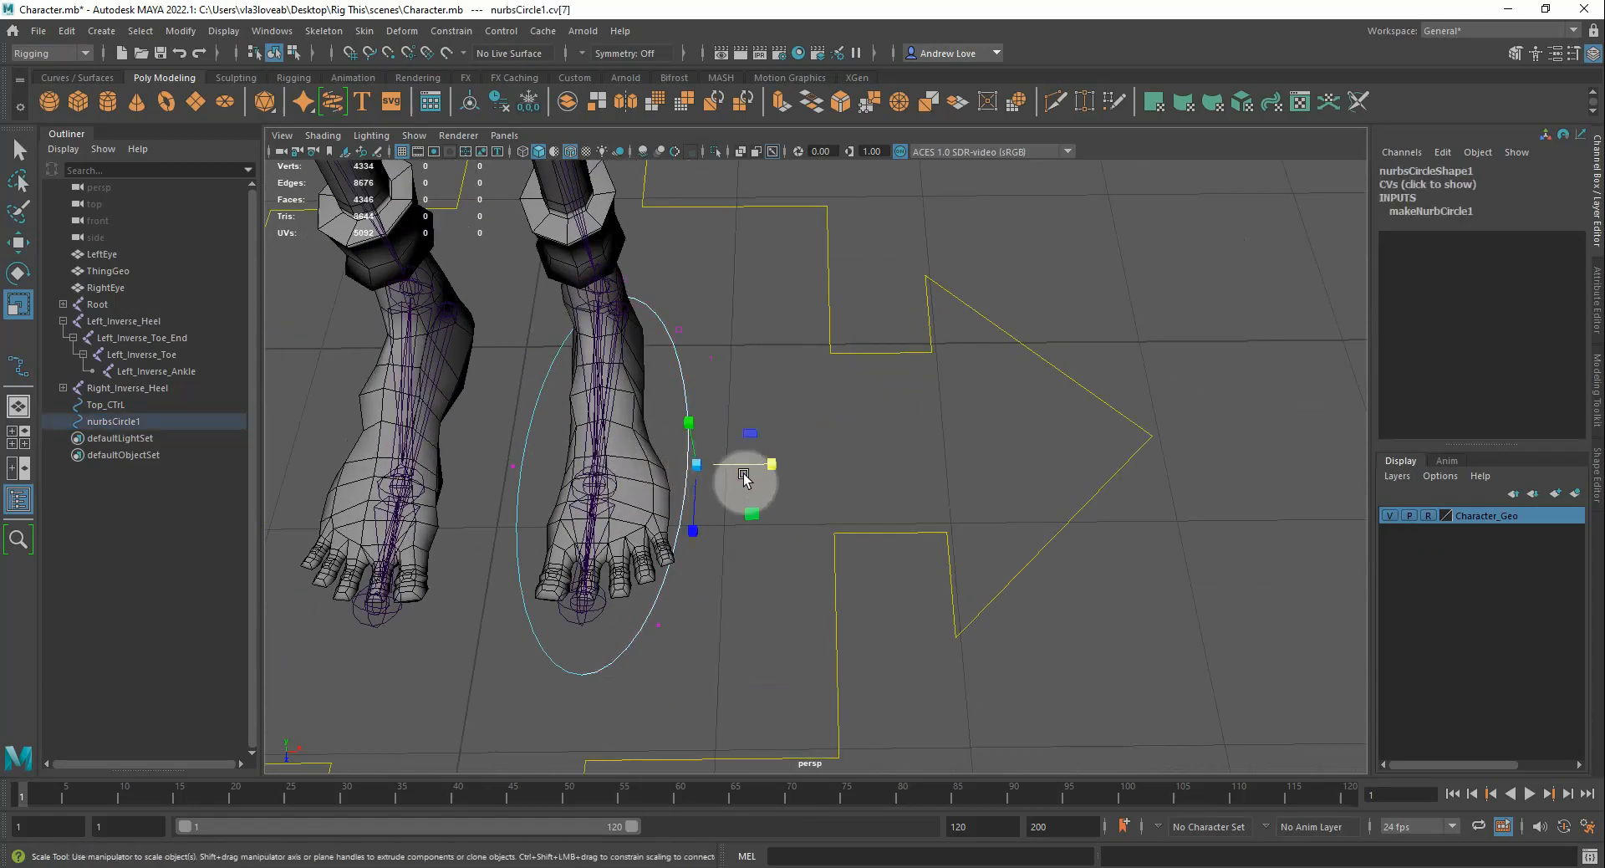
pyautogui.press('w')
pyautogui.moveTo(773, 465); pyautogui.dragTo(758, 466)
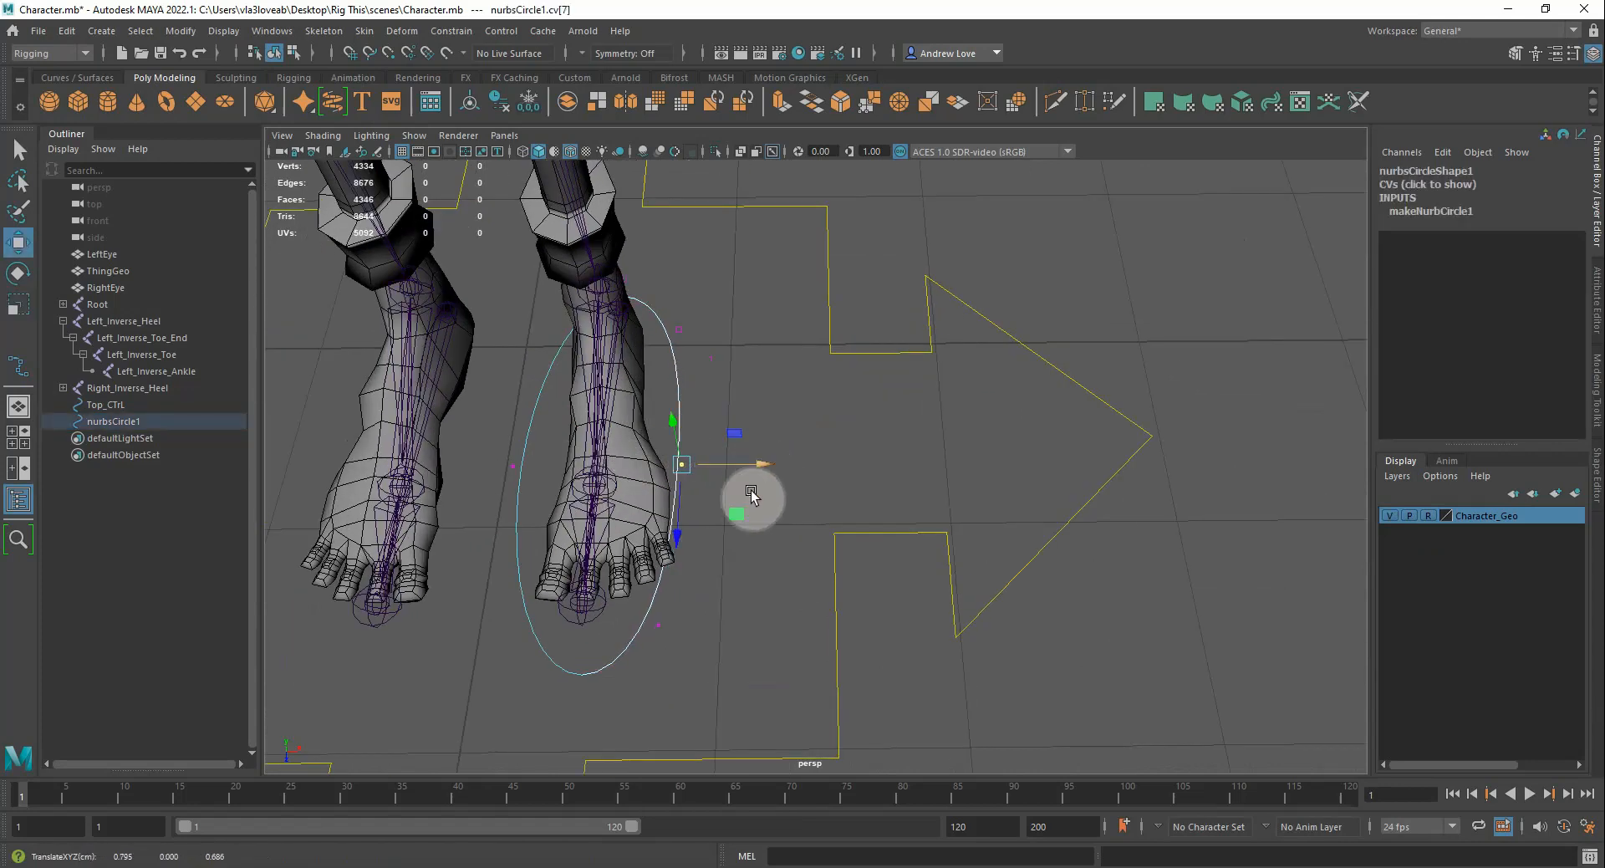
pyautogui.click(656, 623)
pyautogui.moveTo(719, 625); pyautogui.dragTo(759, 626)
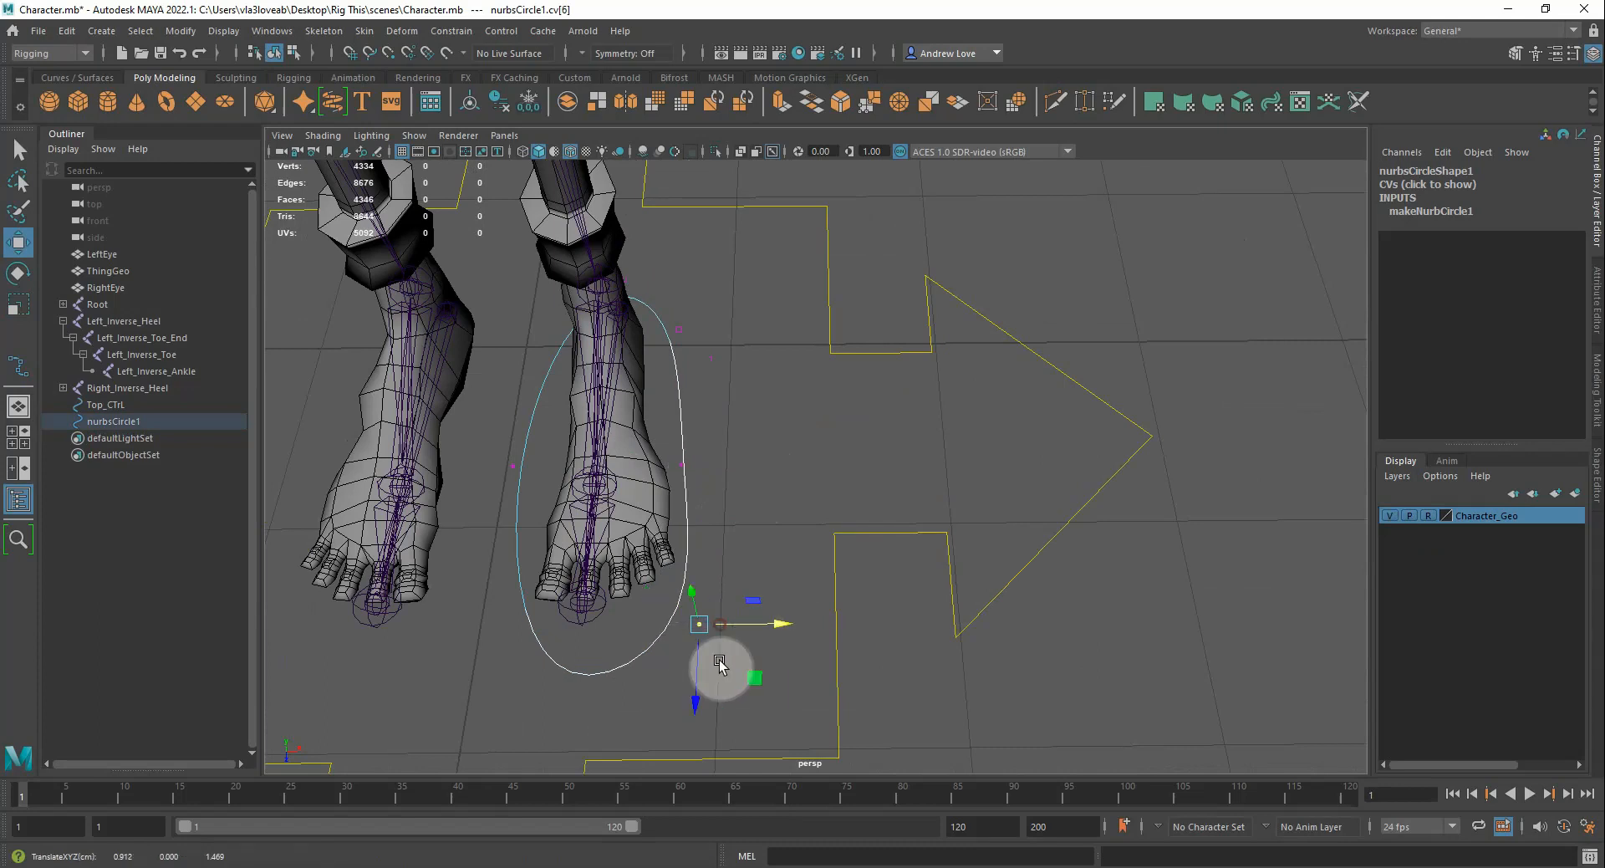
pyautogui.moveTo(690, 687); pyautogui.dragTo(706, 644)
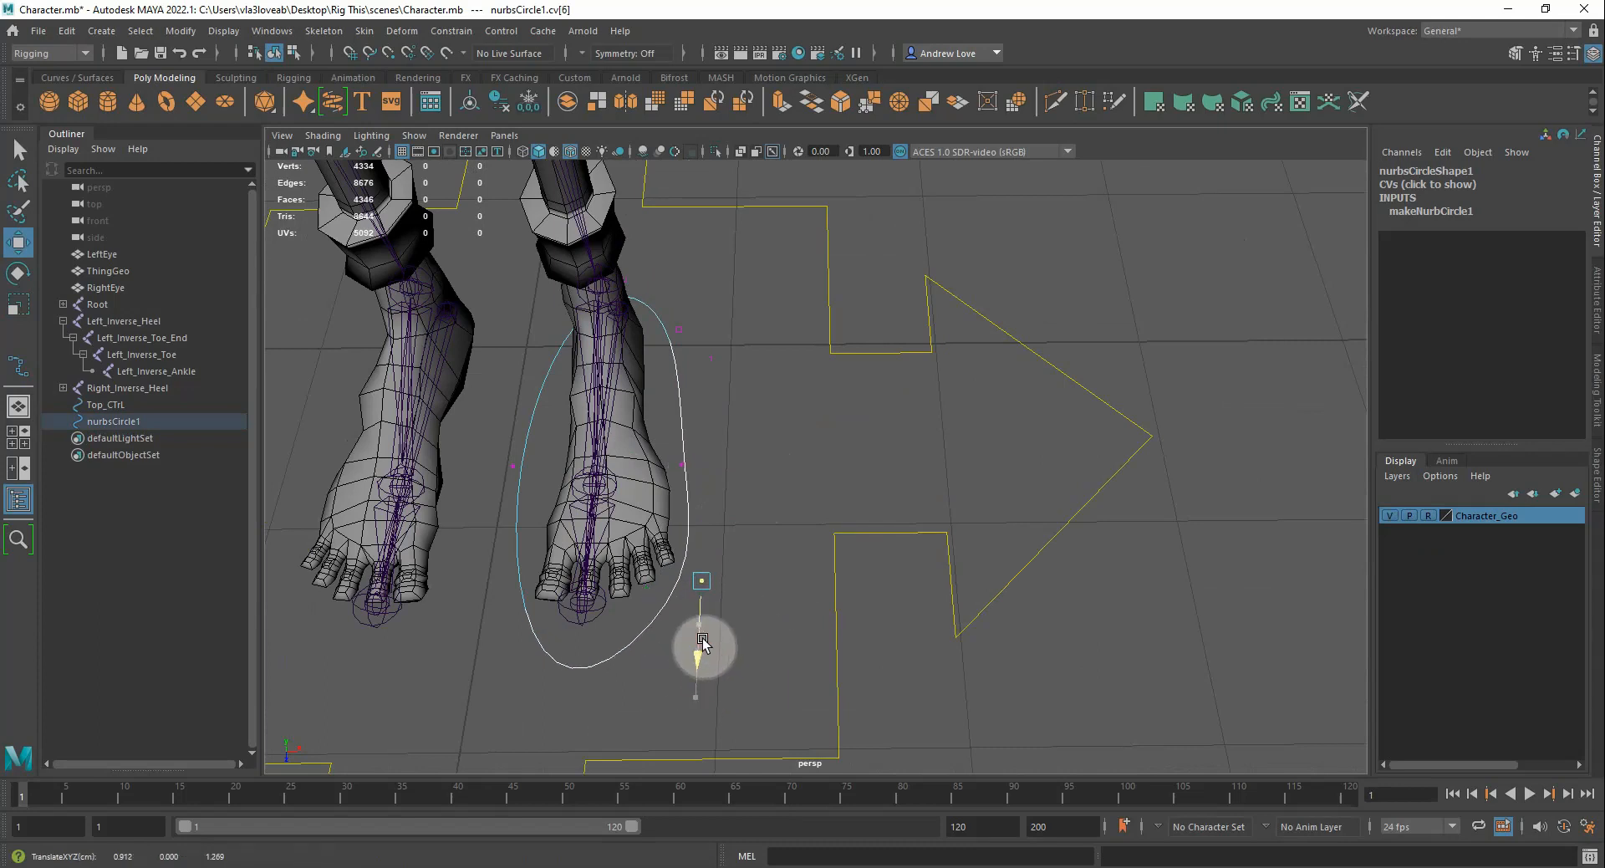
# Shift the curve's frontmost control vertex toward the big-toe side and reposition the inner front vertex around the big toe
pyautogui.click(587, 701)
pyautogui.moveTo(608, 721); pyautogui.dragTo(585, 698)
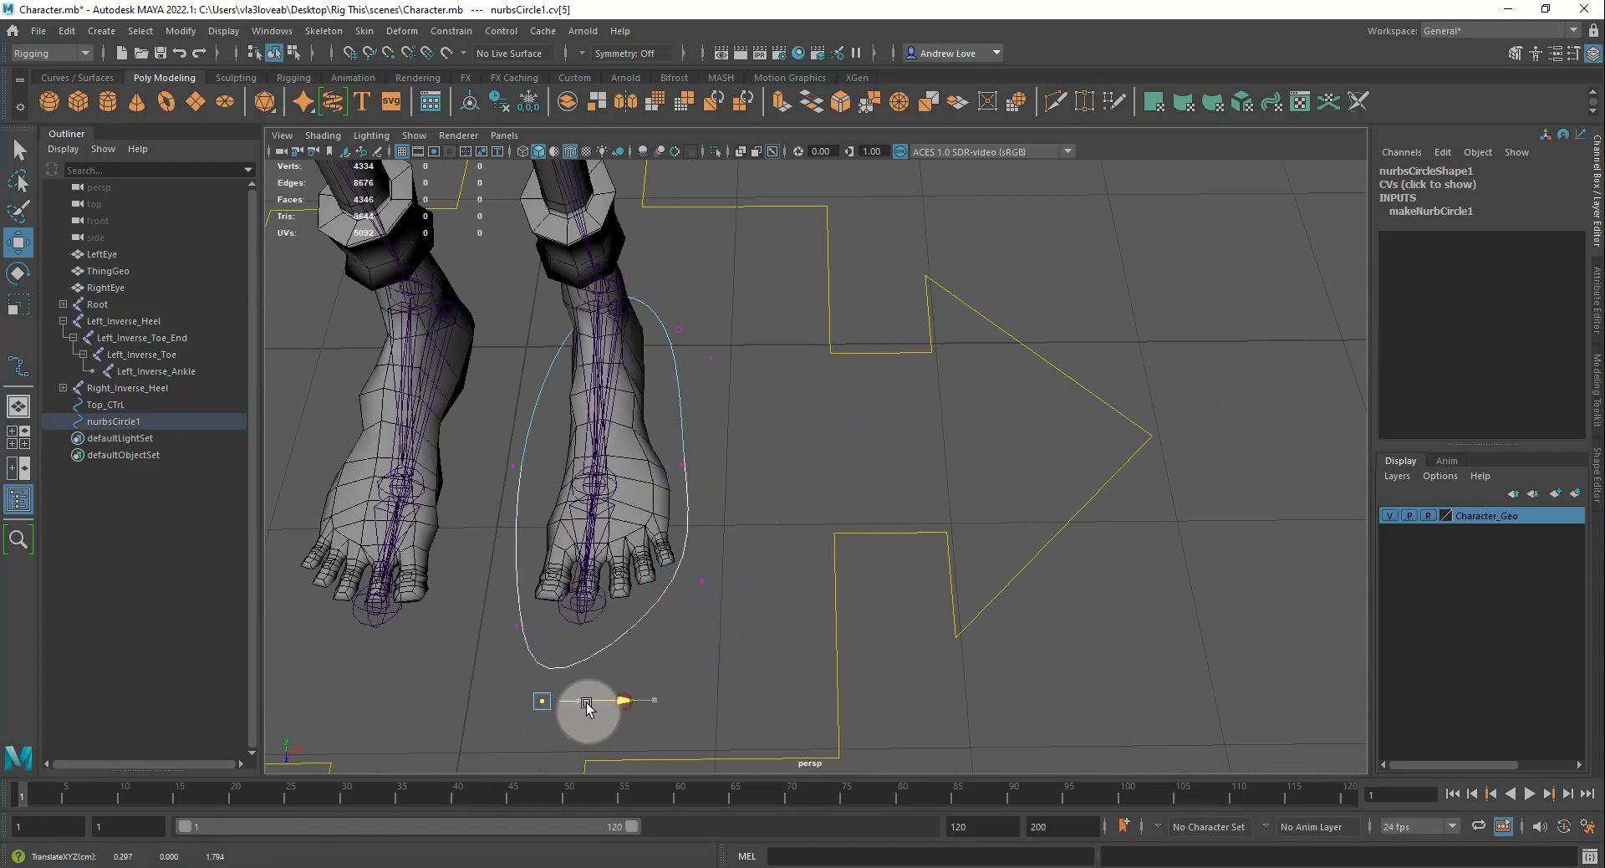
pyautogui.click(539, 635)
pyautogui.click(515, 625)
pyautogui.moveTo(583, 627); pyautogui.dragTo(566, 627)
pyautogui.moveTo(488, 680); pyautogui.dragTo(494, 665)
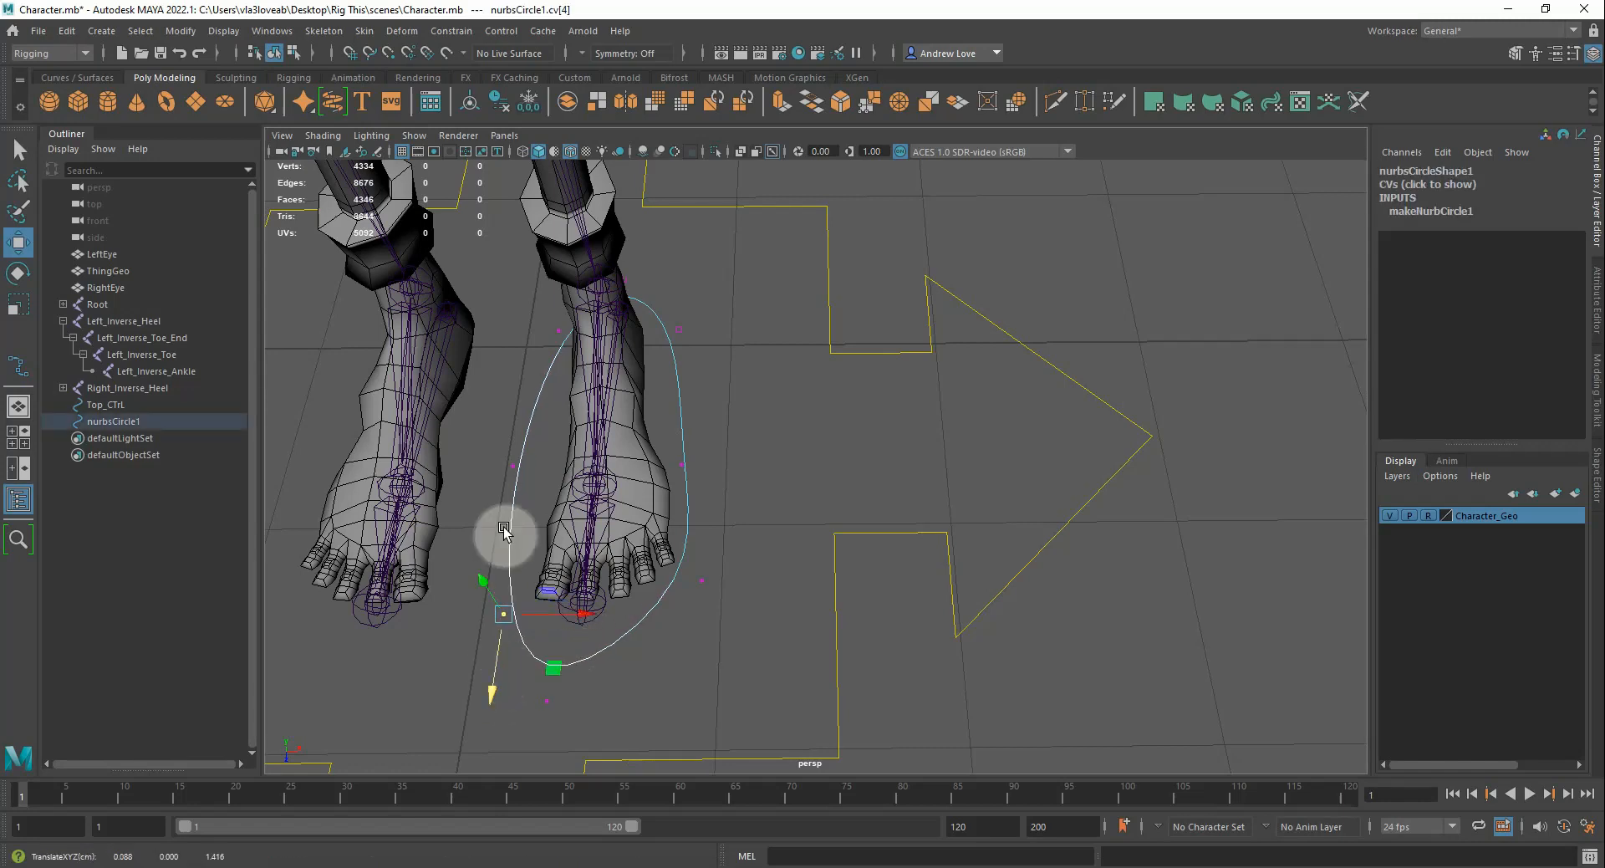
# Pull the inner middle control vertex in toward the foot's arch and move the inner front vertex slightly outward beside the big toe
pyautogui.click(512, 473)
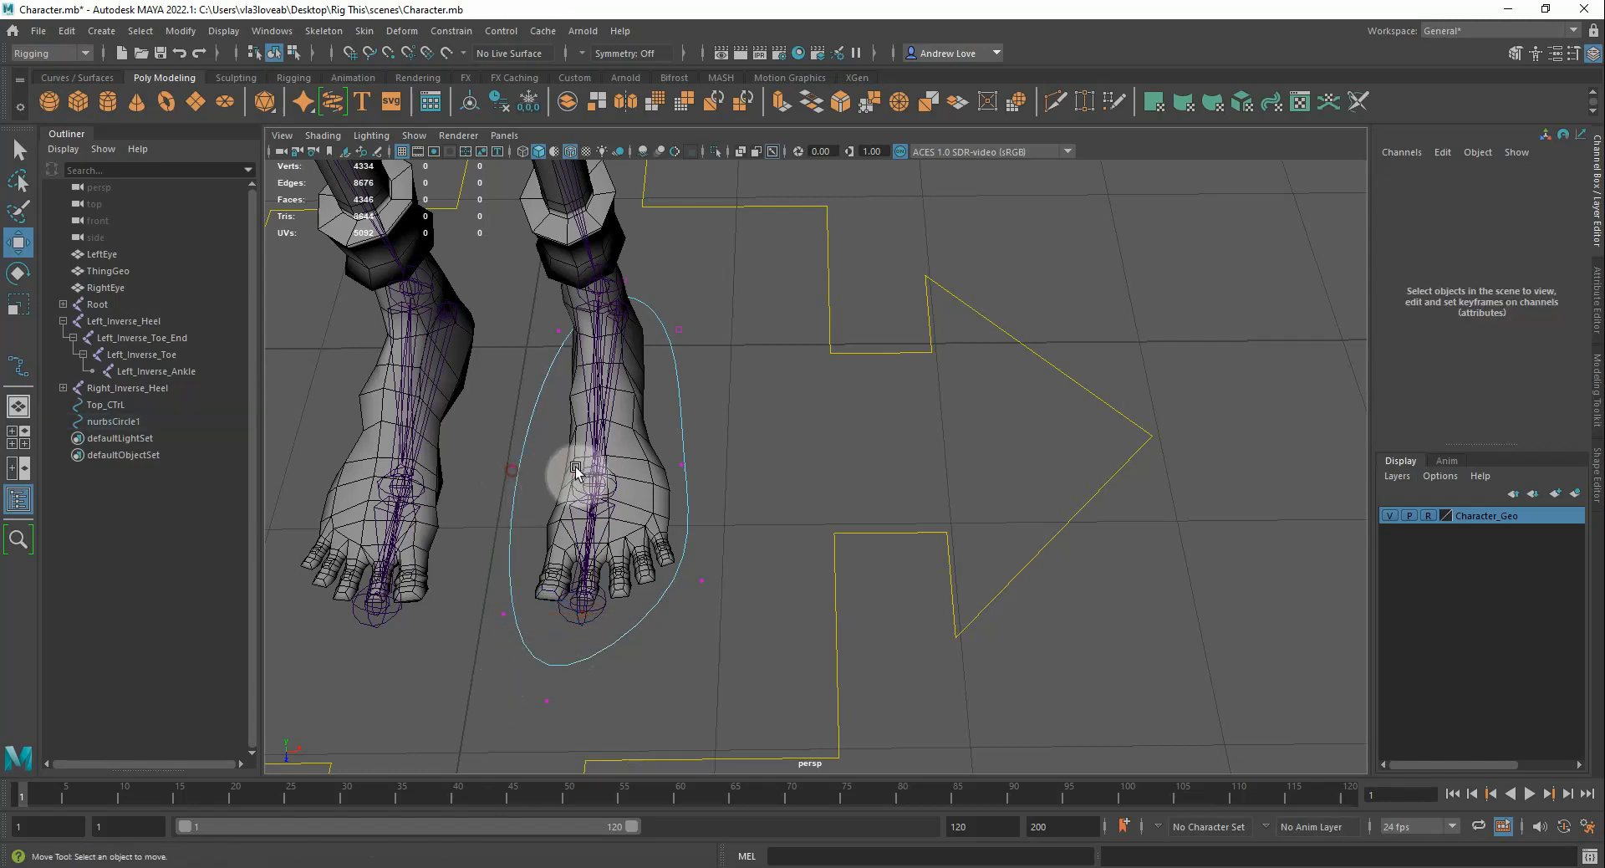
pyautogui.click(510, 469)
pyautogui.moveTo(538, 465); pyautogui.dragTo(605, 474)
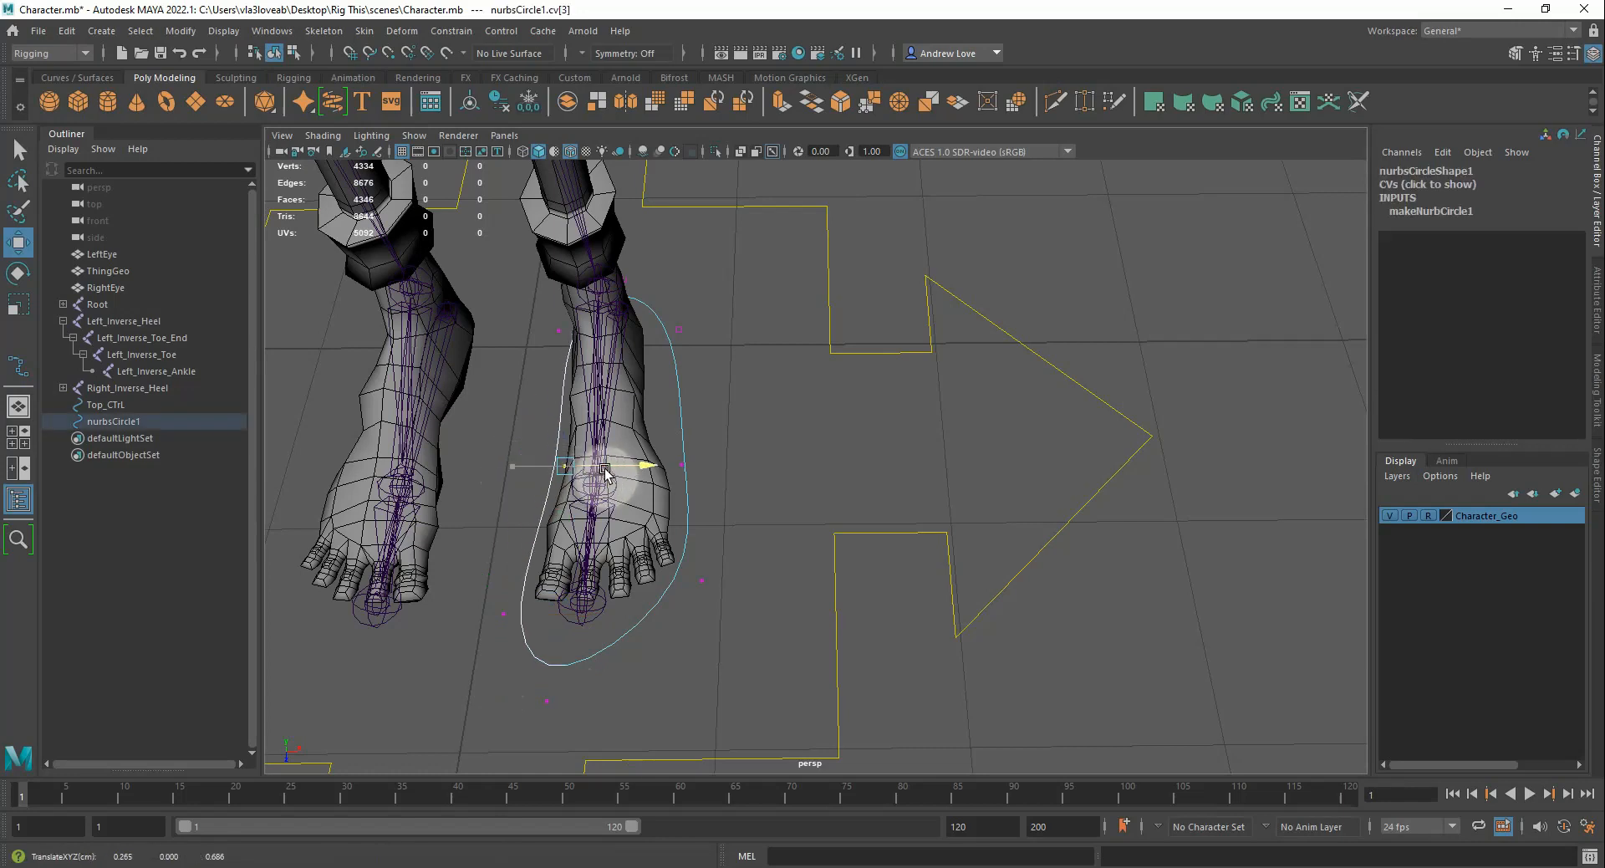
pyautogui.click(503, 614)
pyautogui.moveTo(555, 614); pyautogui.dragTo(543, 613)
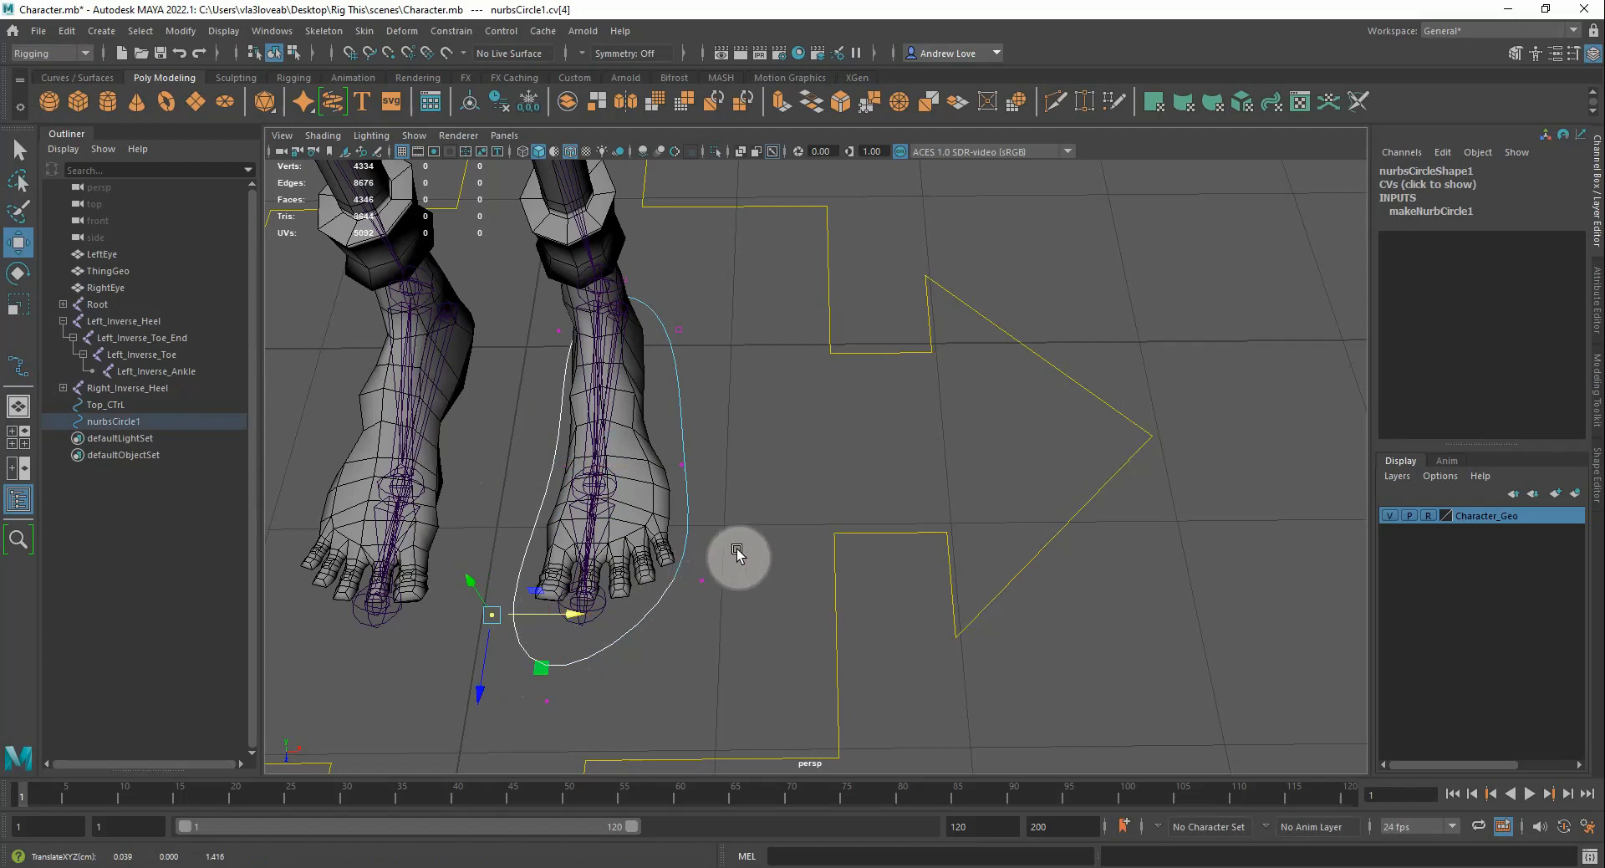
# Bring the control vertices on both sides of the heel inward so the curve hugs the left heel
pyautogui.keyDown('alt'); pyautogui.moveTo(735, 555); pyautogui.dragTo(519, 279); pyautogui.keyUp('alt')
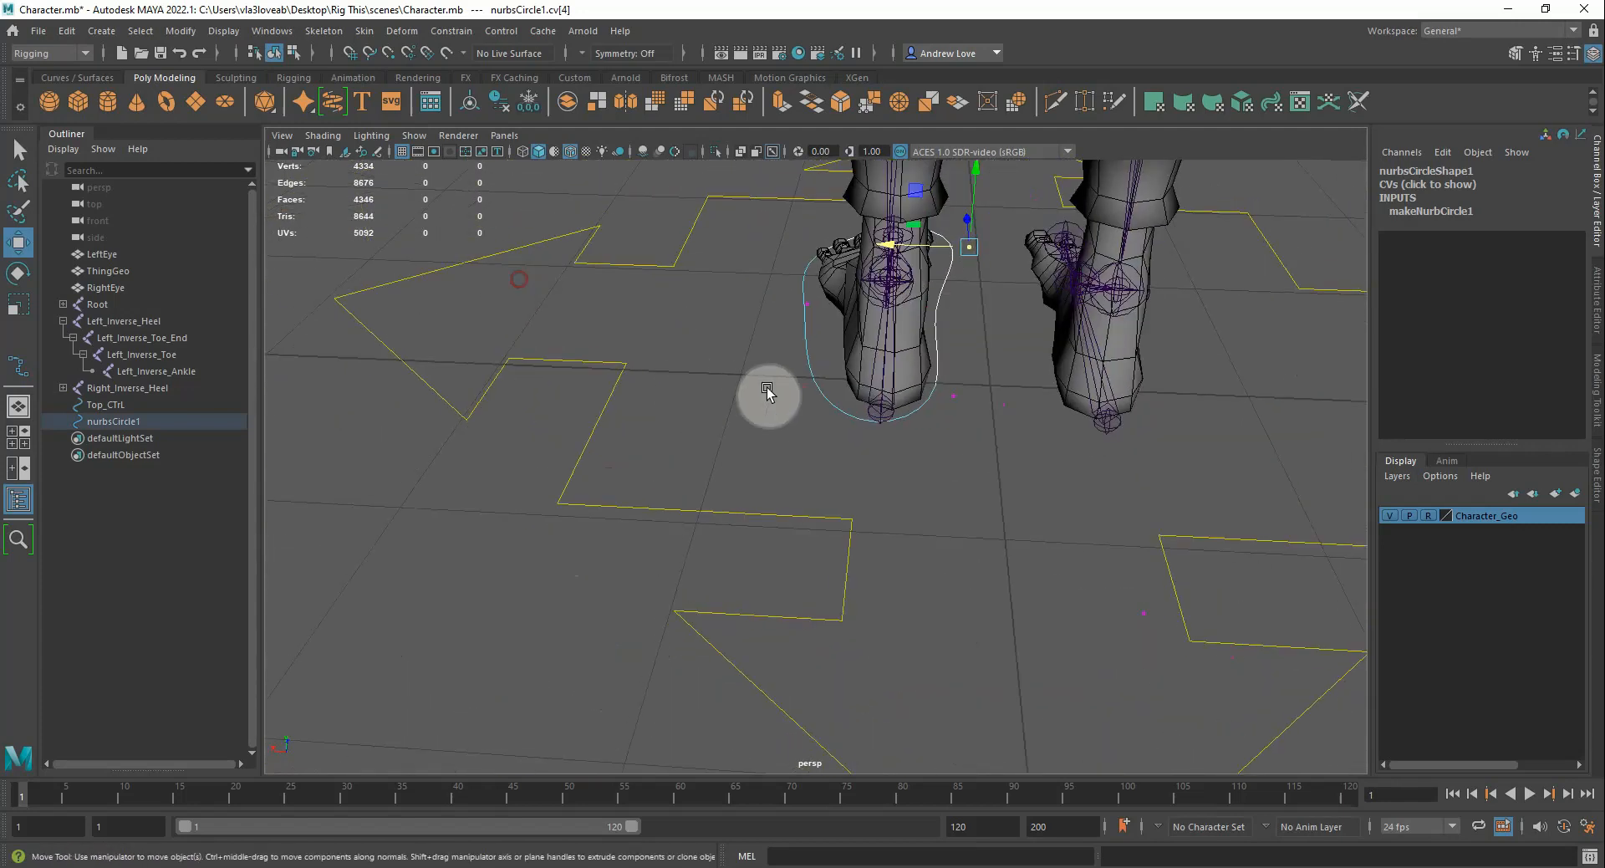
pyautogui.click(798, 395)
pyautogui.click(803, 390)
pyautogui.moveTo(750, 387); pyautogui.dragTo(778, 389)
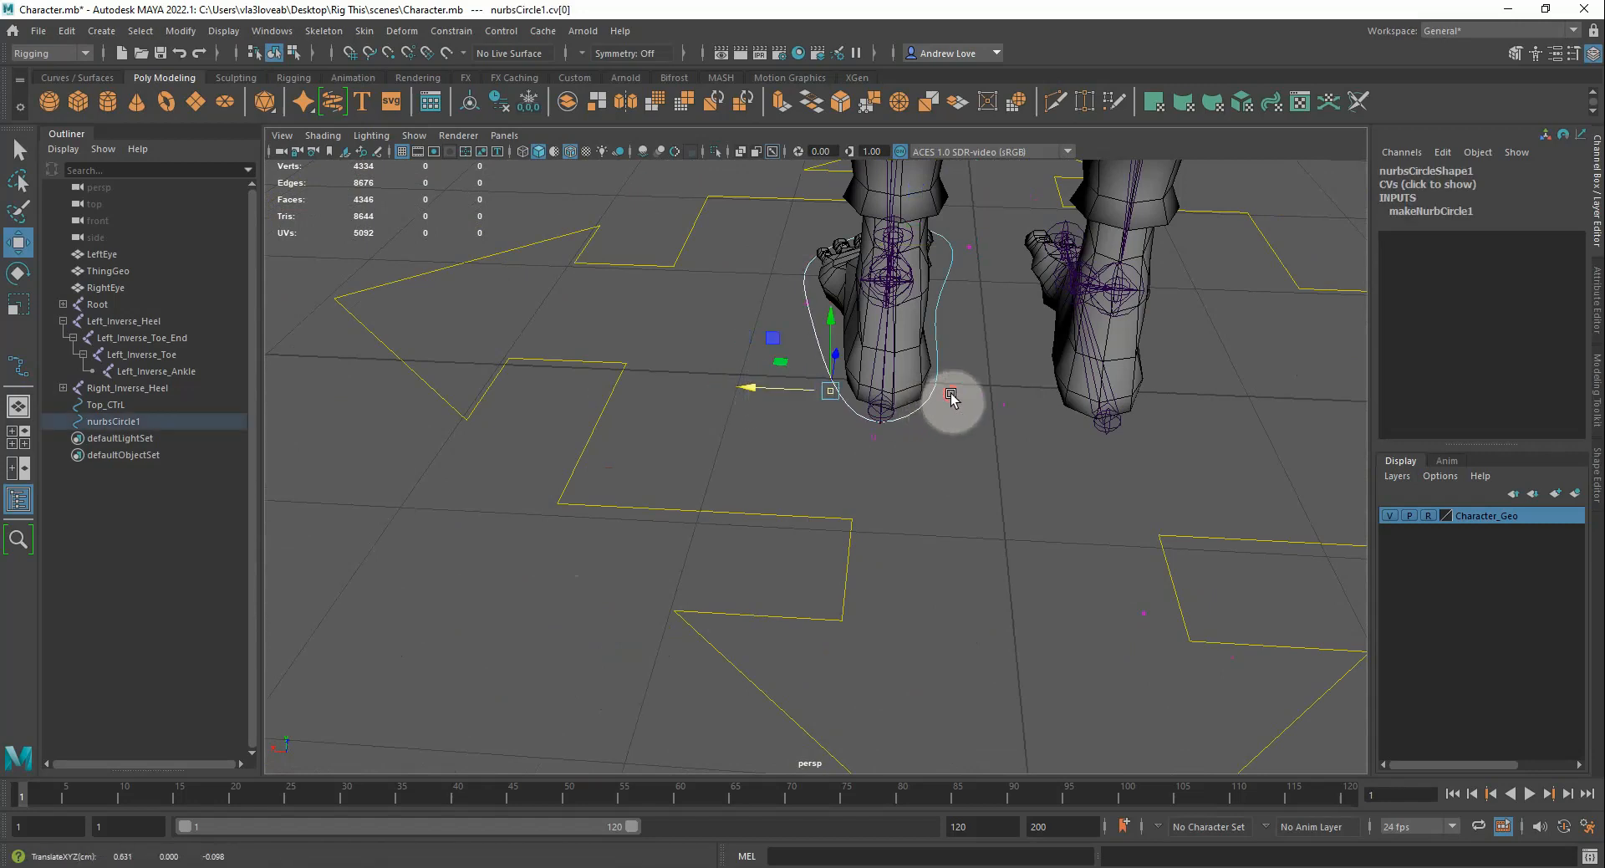
pyautogui.click(953, 396)
pyautogui.moveTo(874, 394); pyautogui.dragTo(838, 433)
# Adjust the rearmost control vertex front to back so the curve wraps behind the left heel
pyautogui.click(874, 438)
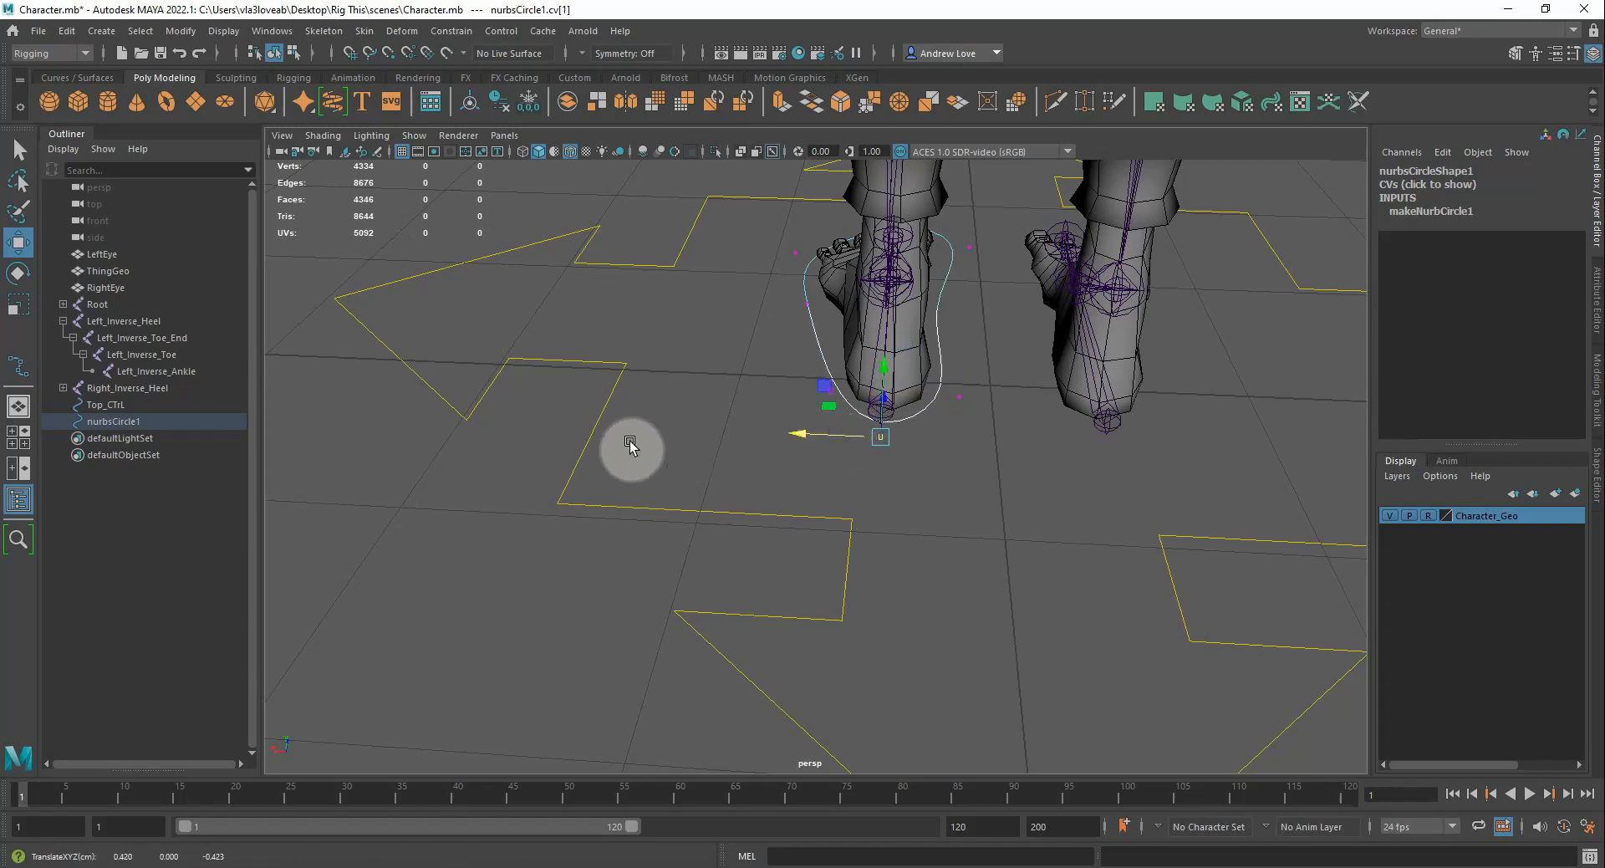
pyautogui.keyDown('alt'); pyautogui.moveTo(631, 444); pyautogui.dragTo(845, 425); pyautogui.keyUp('alt')
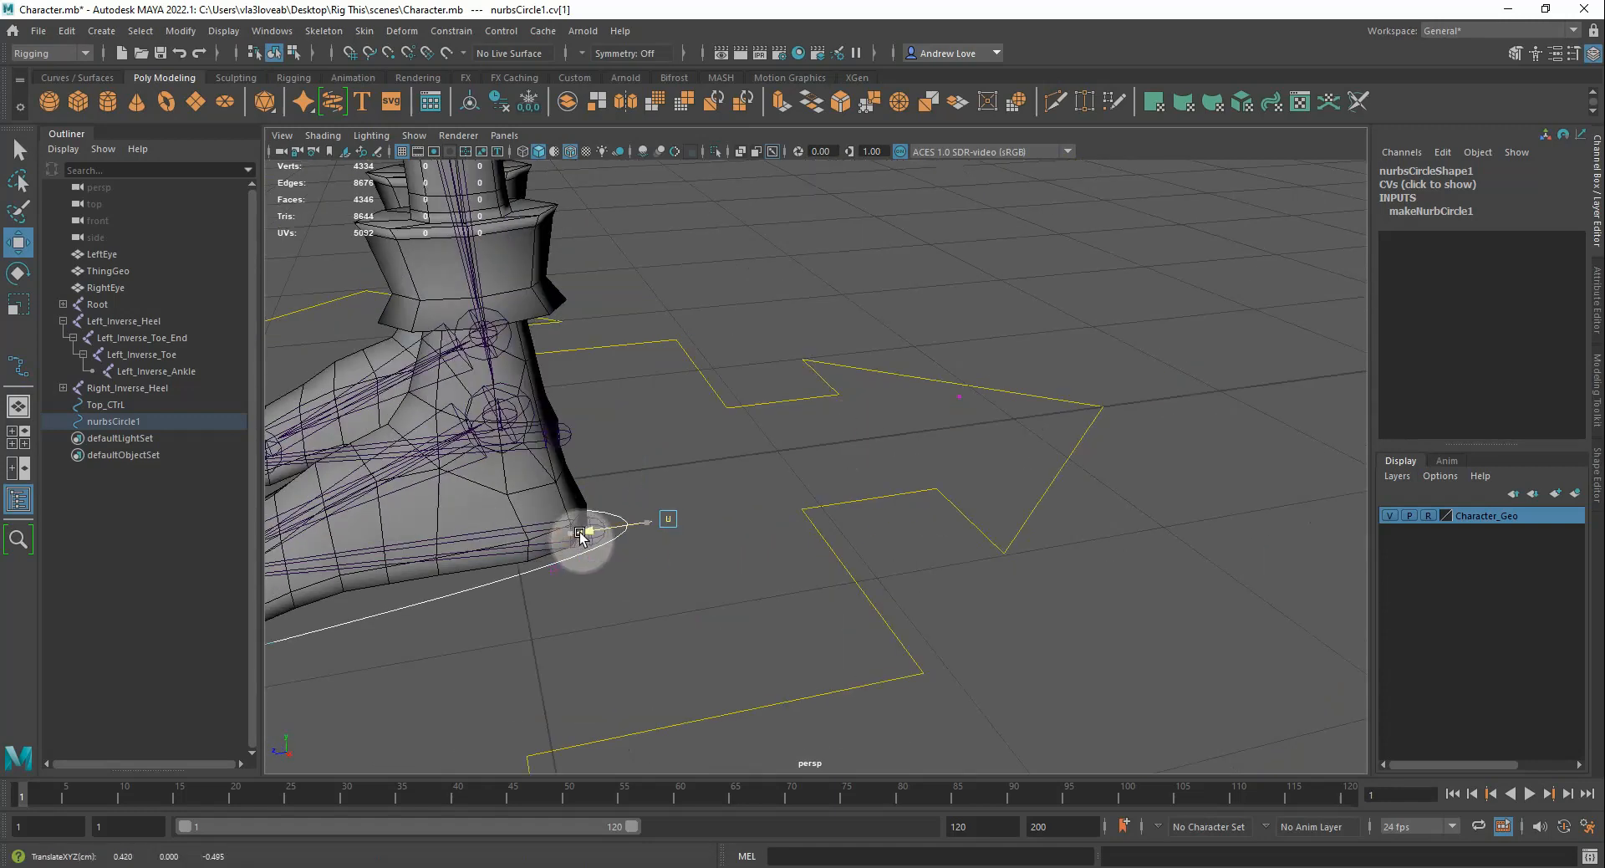
pyautogui.keyDown('alt'); pyautogui.moveTo(584, 544); pyautogui.dragTo(808, 399); pyautogui.keyUp('alt')
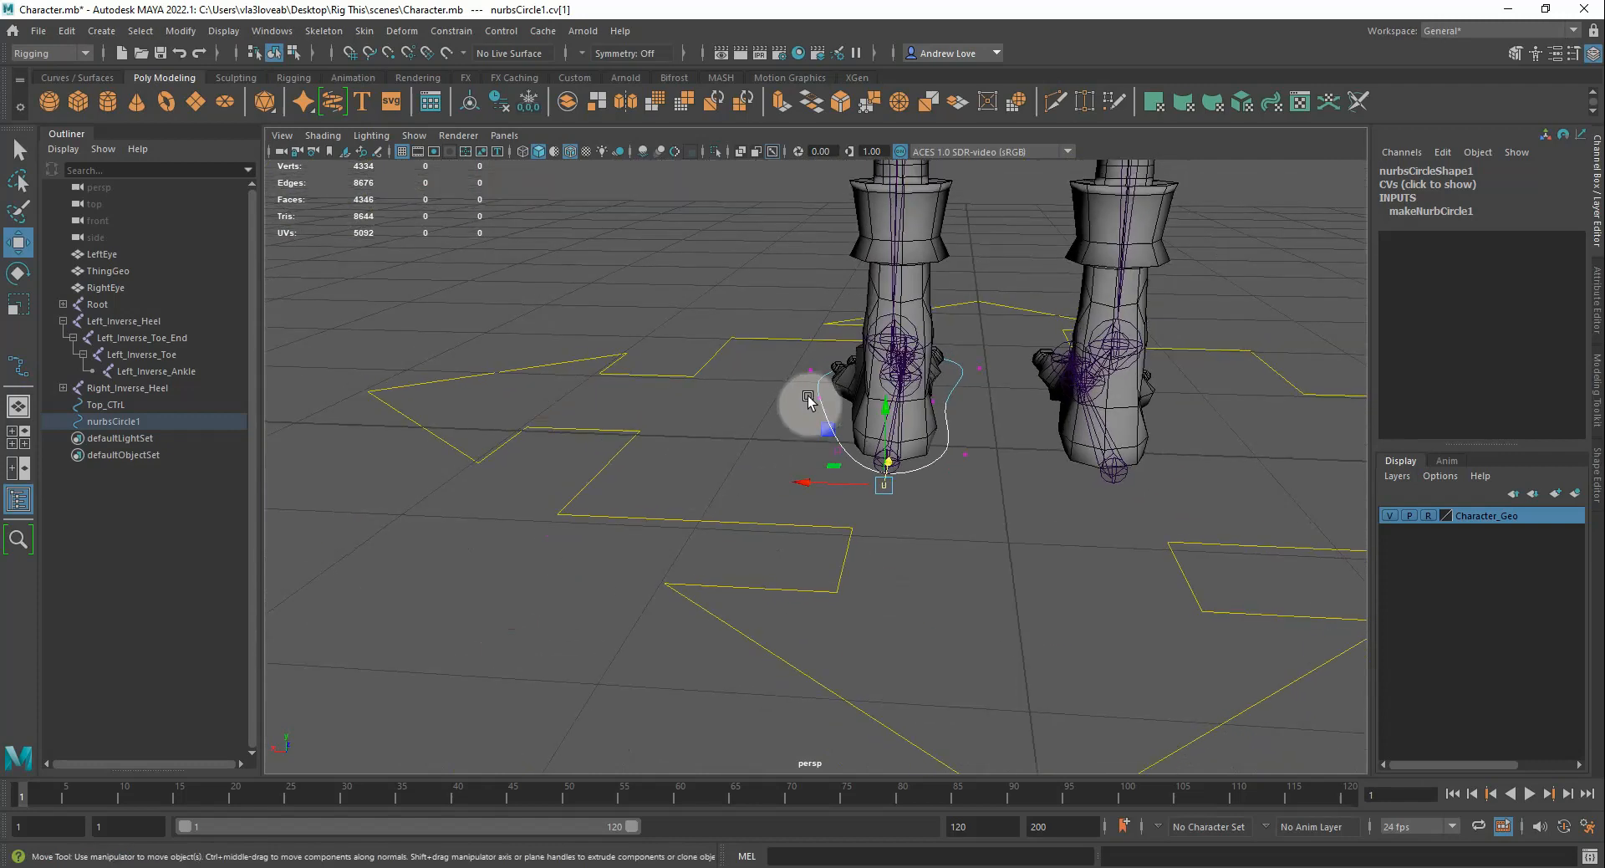
# Nudge the inner middle control vertex closer to the foot's arch, then return the curve to object mode
pyautogui.click(818, 396)
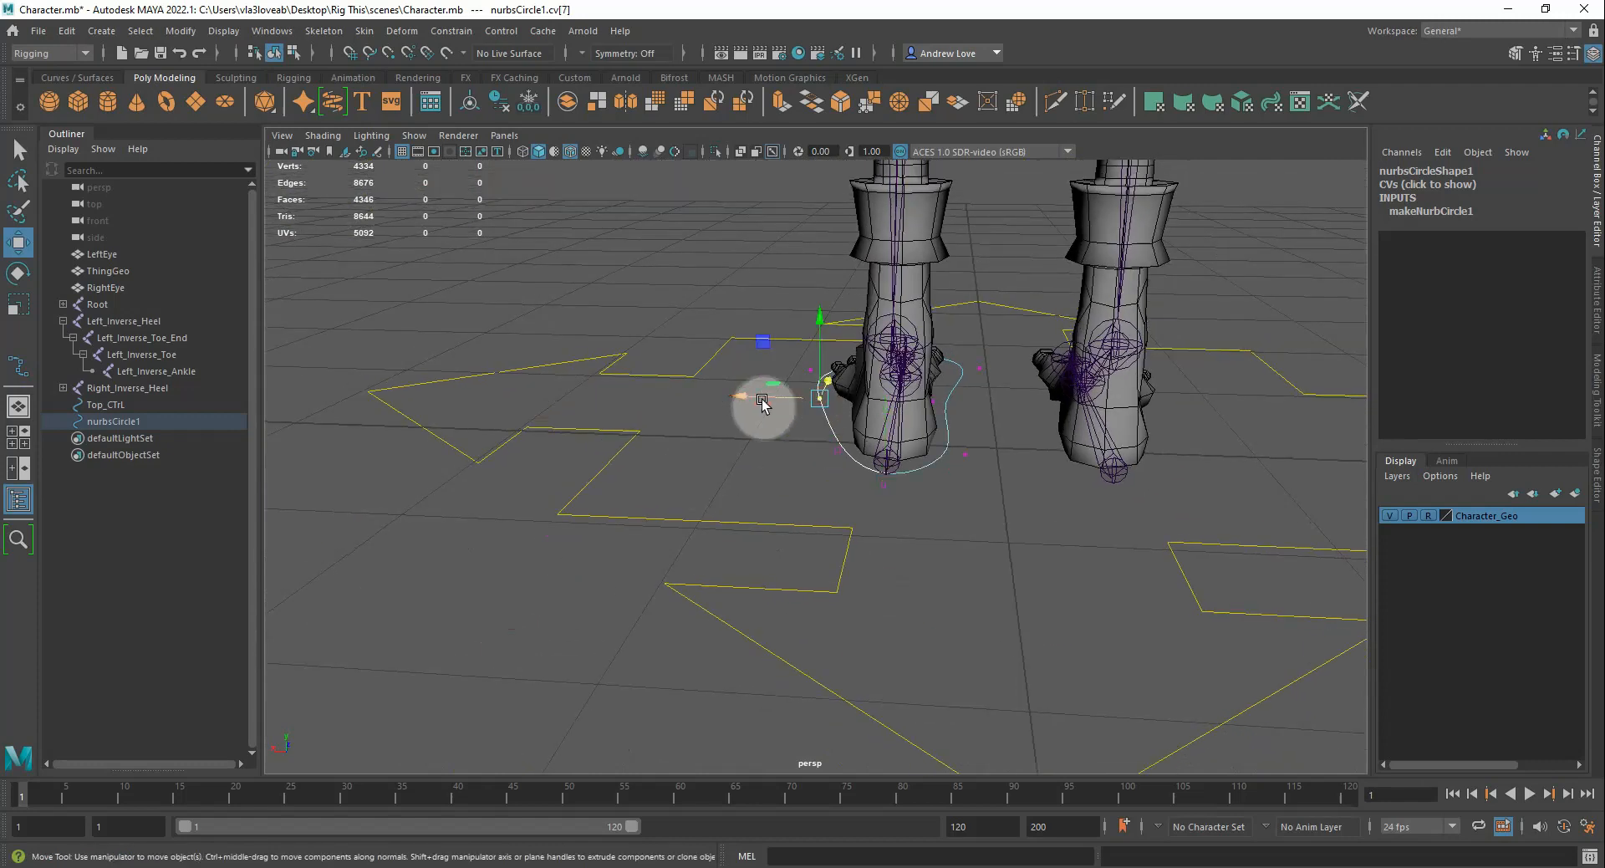
pyautogui.click(947, 411)
pyautogui.moveTo(870, 404); pyautogui.dragTo(866, 405)
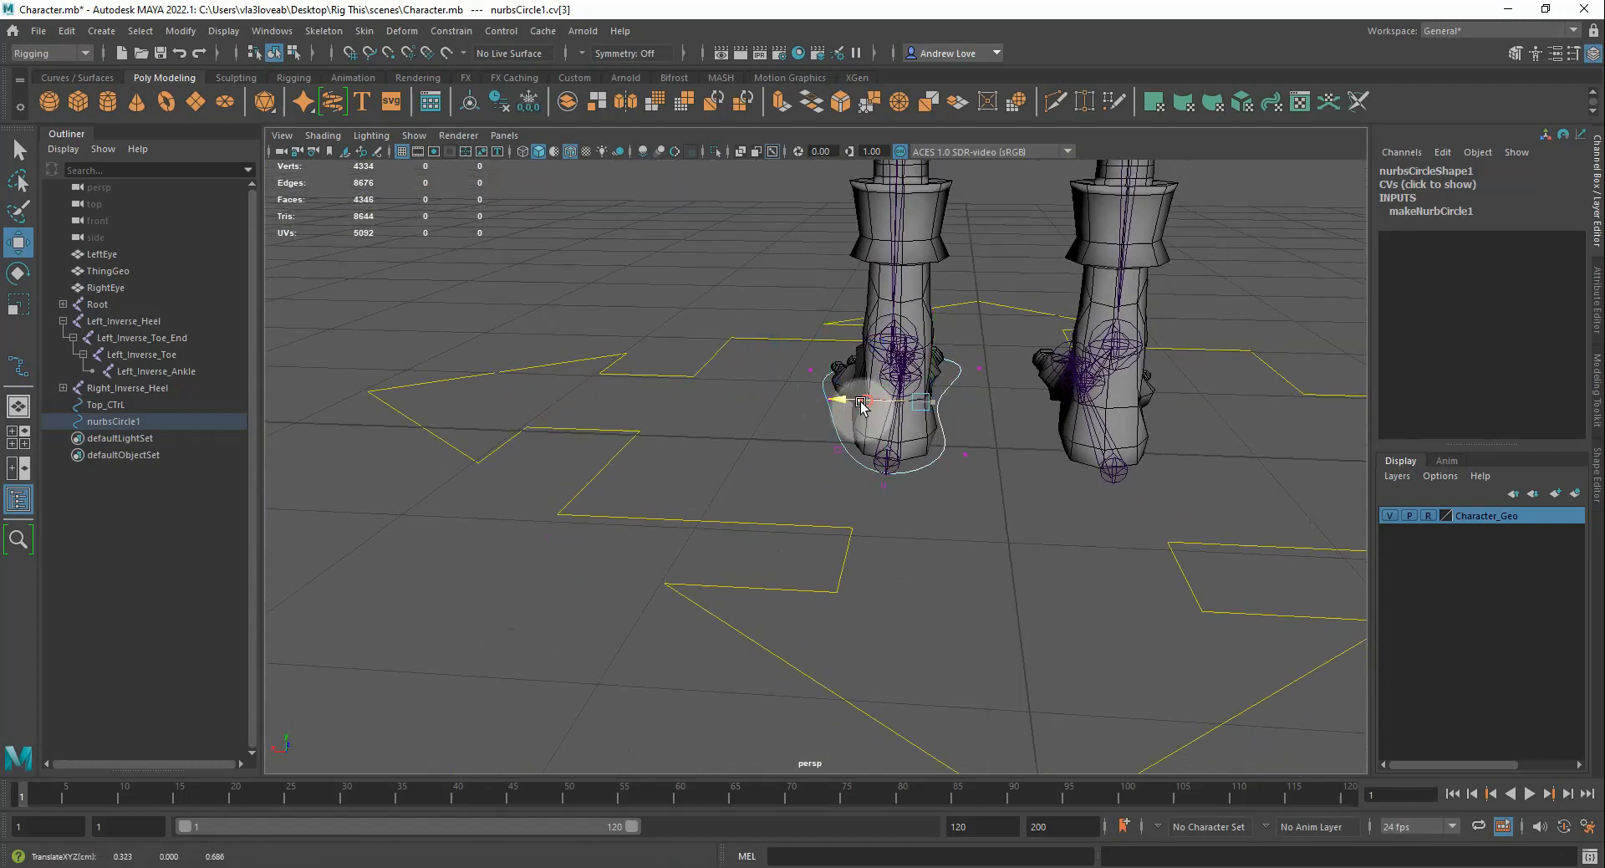
pyautogui.keyDown('alt'); pyautogui.moveTo(655, 459); pyautogui.dragTo(894, 470); pyautogui.keyUp('alt')
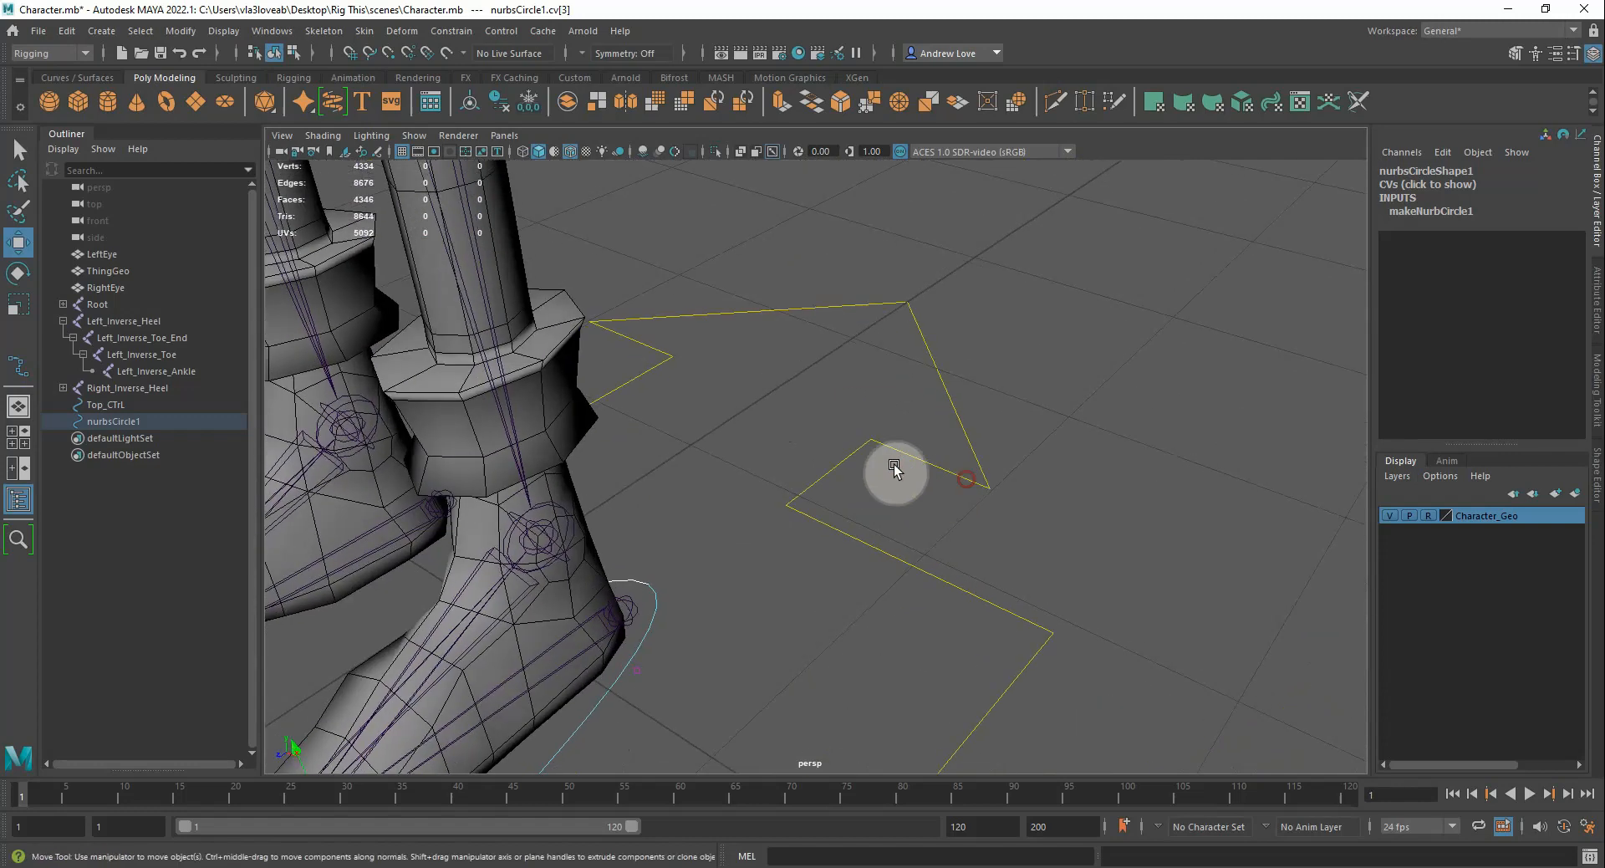
pyautogui.scroll(-5, 895, 470)
pyautogui.keyDown('alt'); pyautogui.moveTo(816, 534); pyautogui.dragTo(806, 619); pyautogui.keyUp('alt')
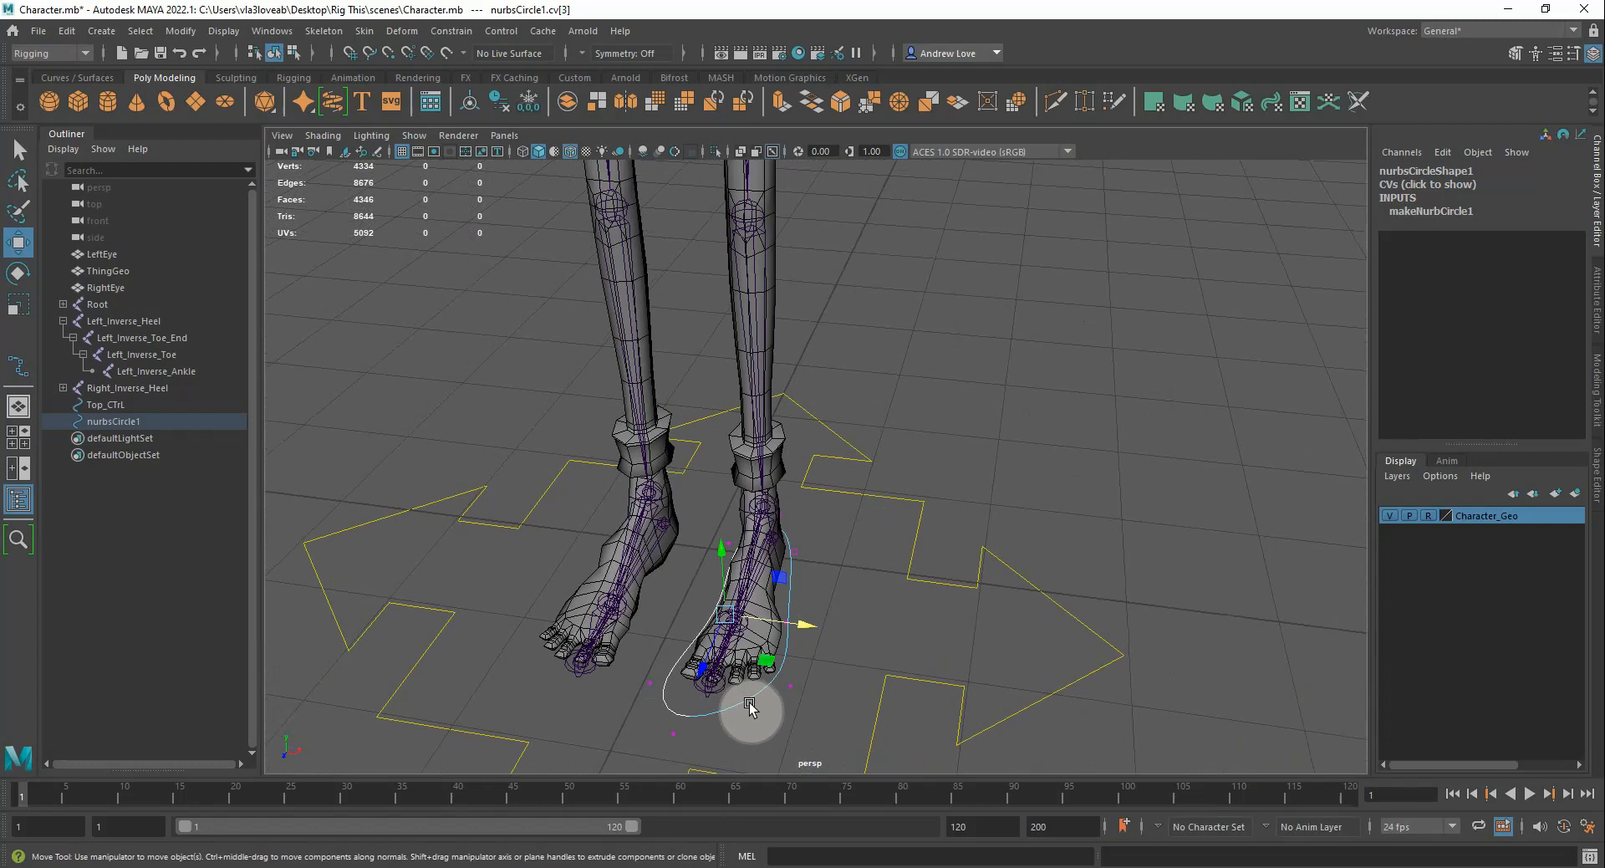
pyautogui.moveTo(748, 705); pyautogui.dragTo(870, 459, button='right')
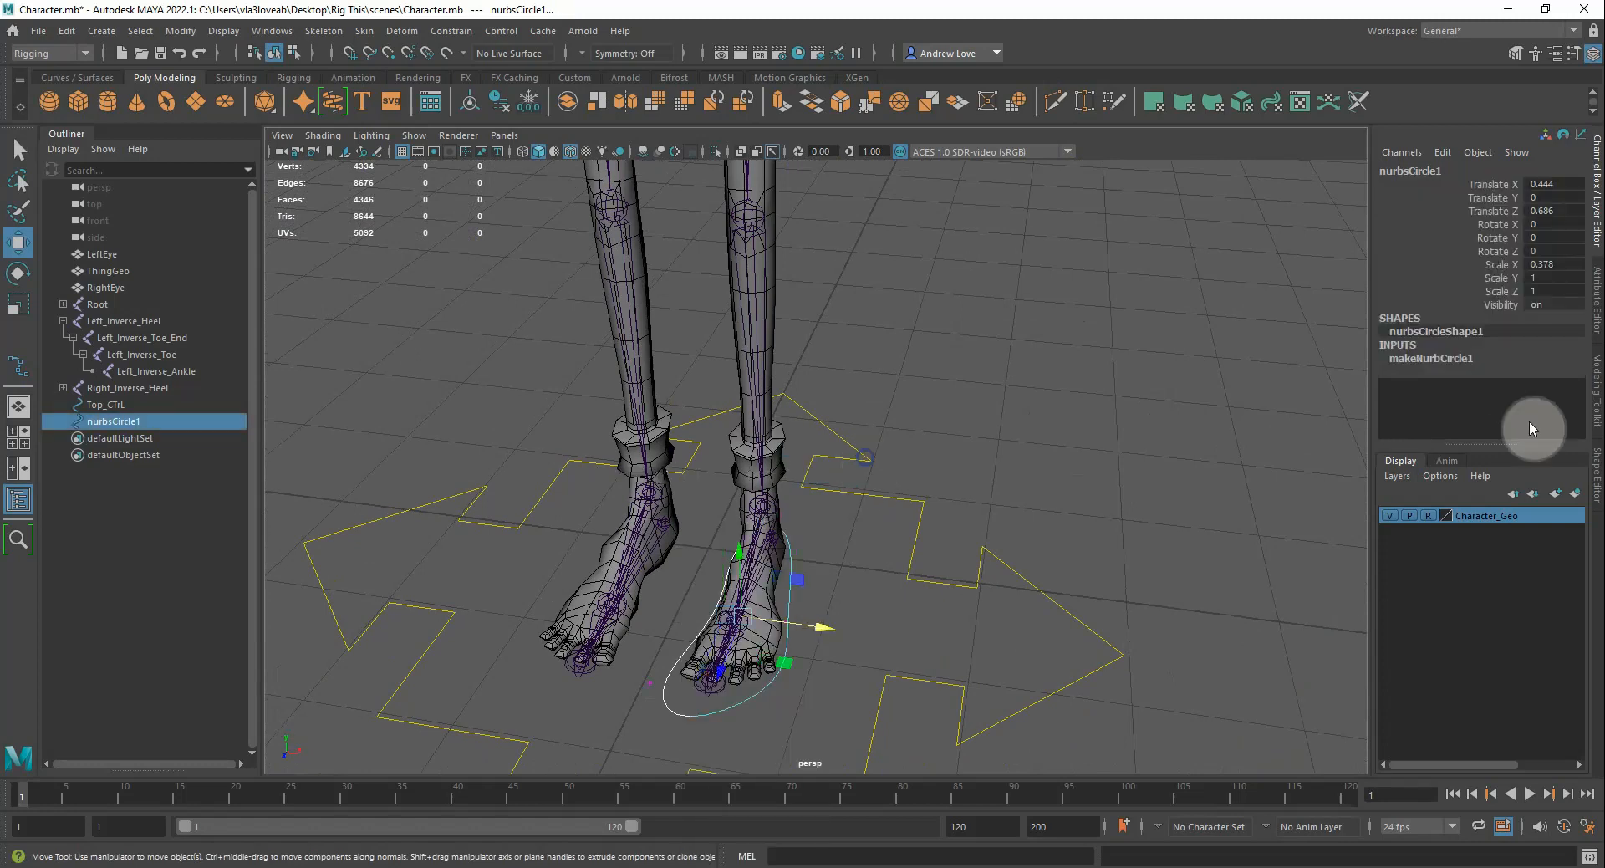
# Enable drawing overrides on the foot curve's shape and set its RGB override color to red
pyautogui.click(1595, 325)
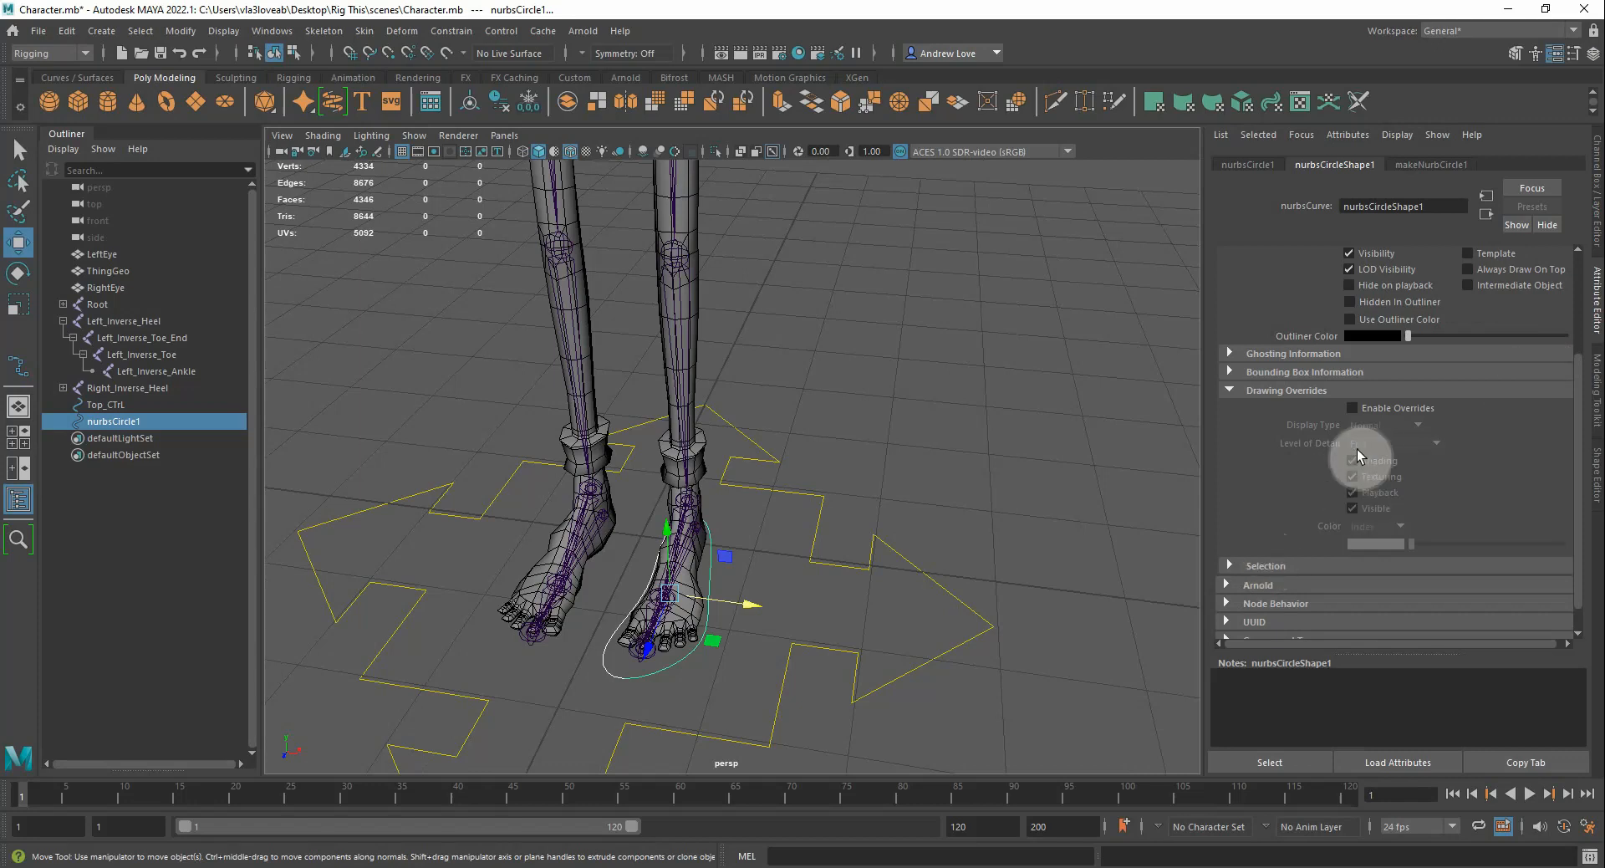
pyautogui.click(1353, 408)
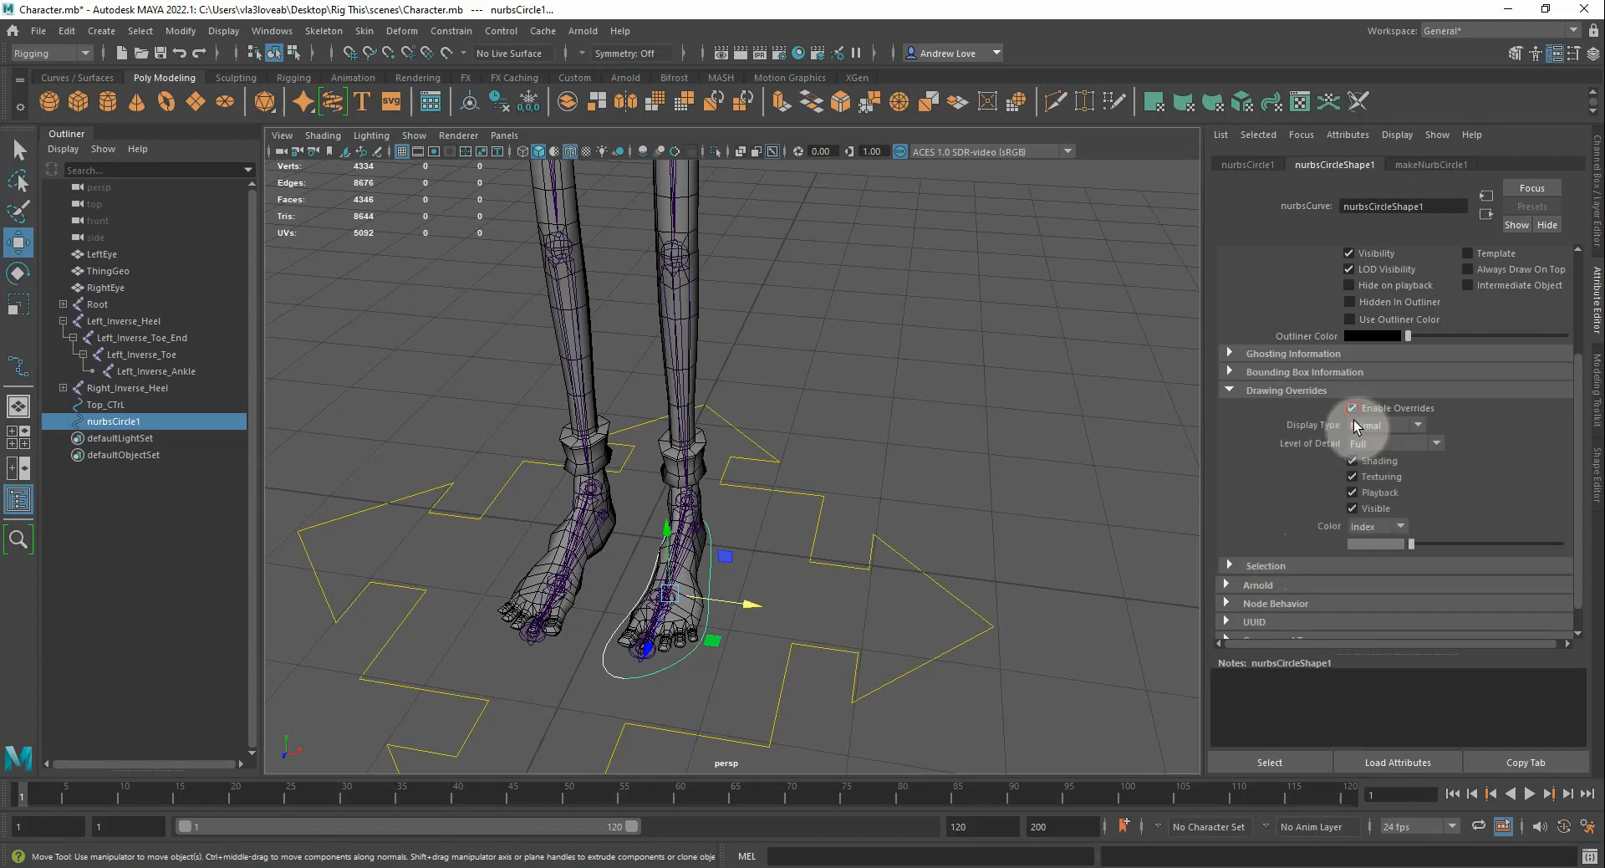
pyautogui.click(1368, 527)
pyautogui.click(1370, 544)
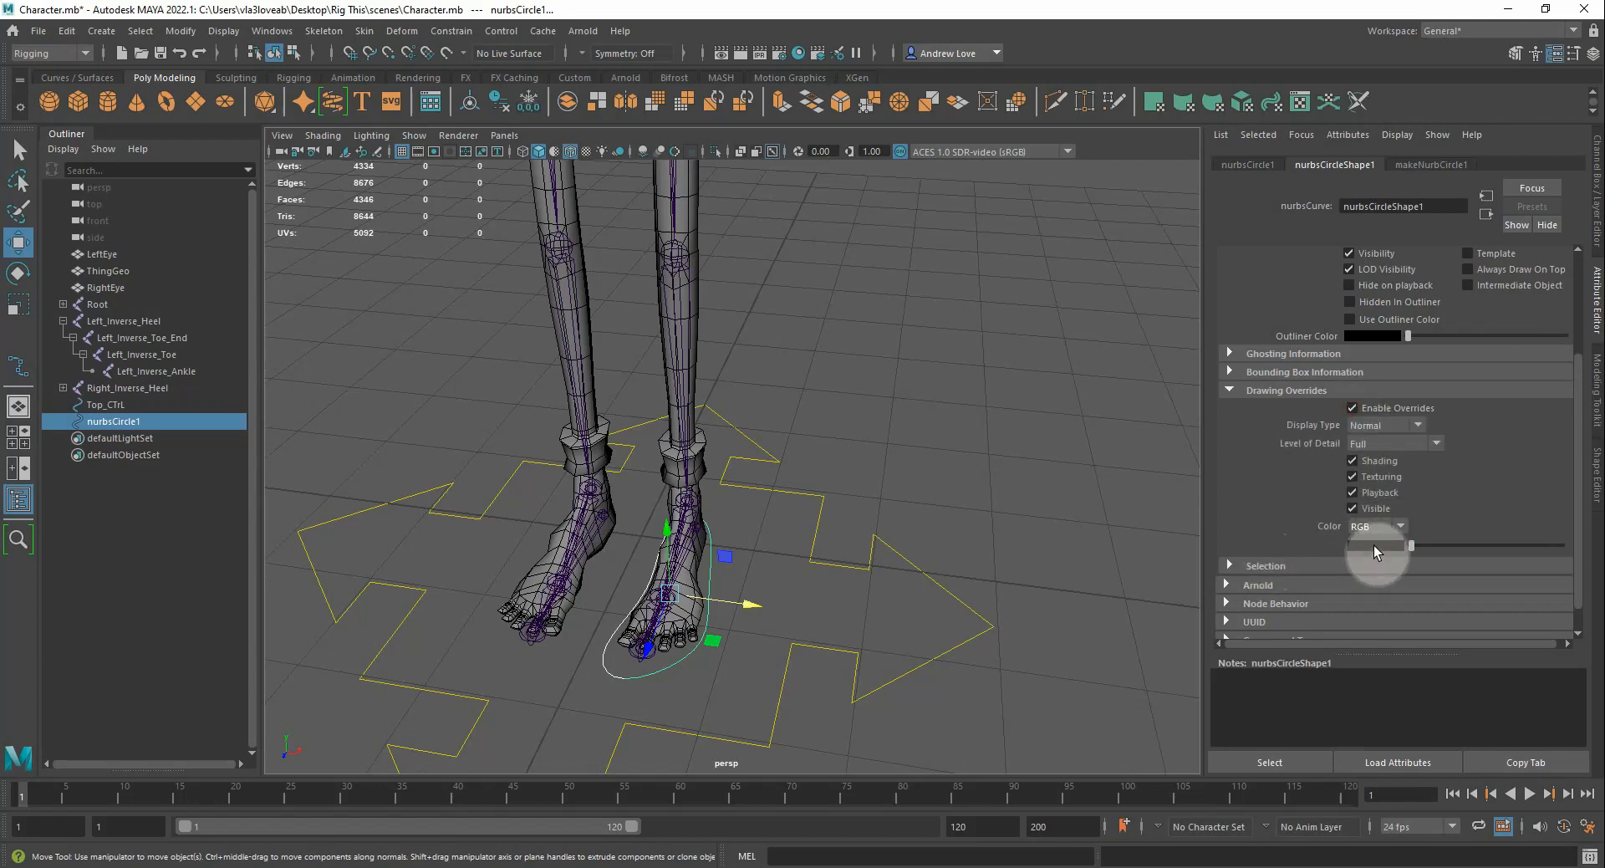
pyautogui.click(1373, 545)
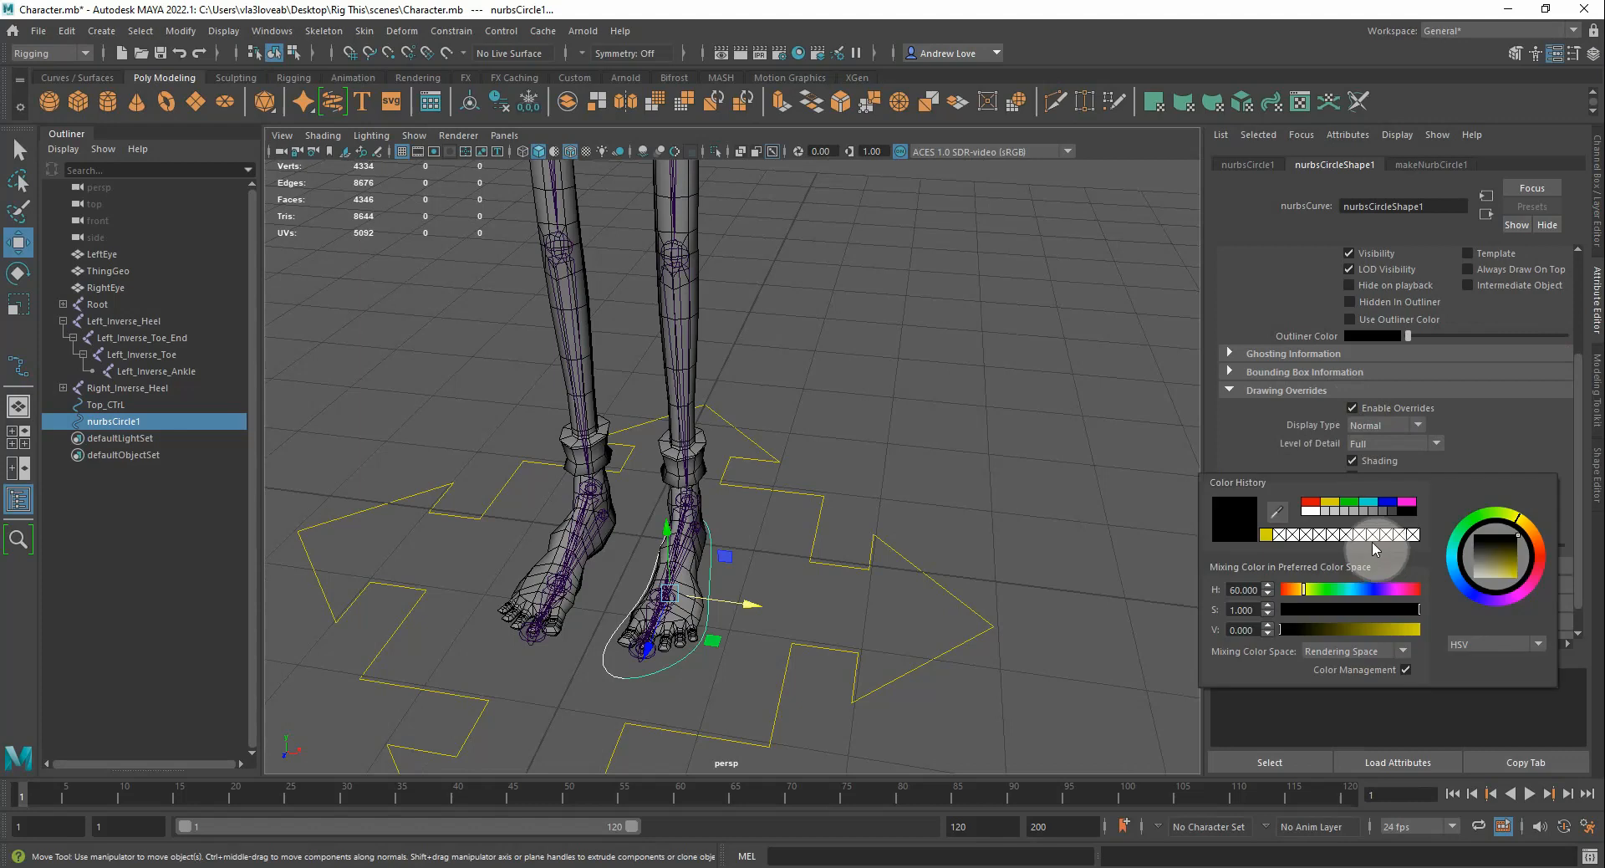
pyautogui.click(1311, 504)
pyautogui.click(1075, 489)
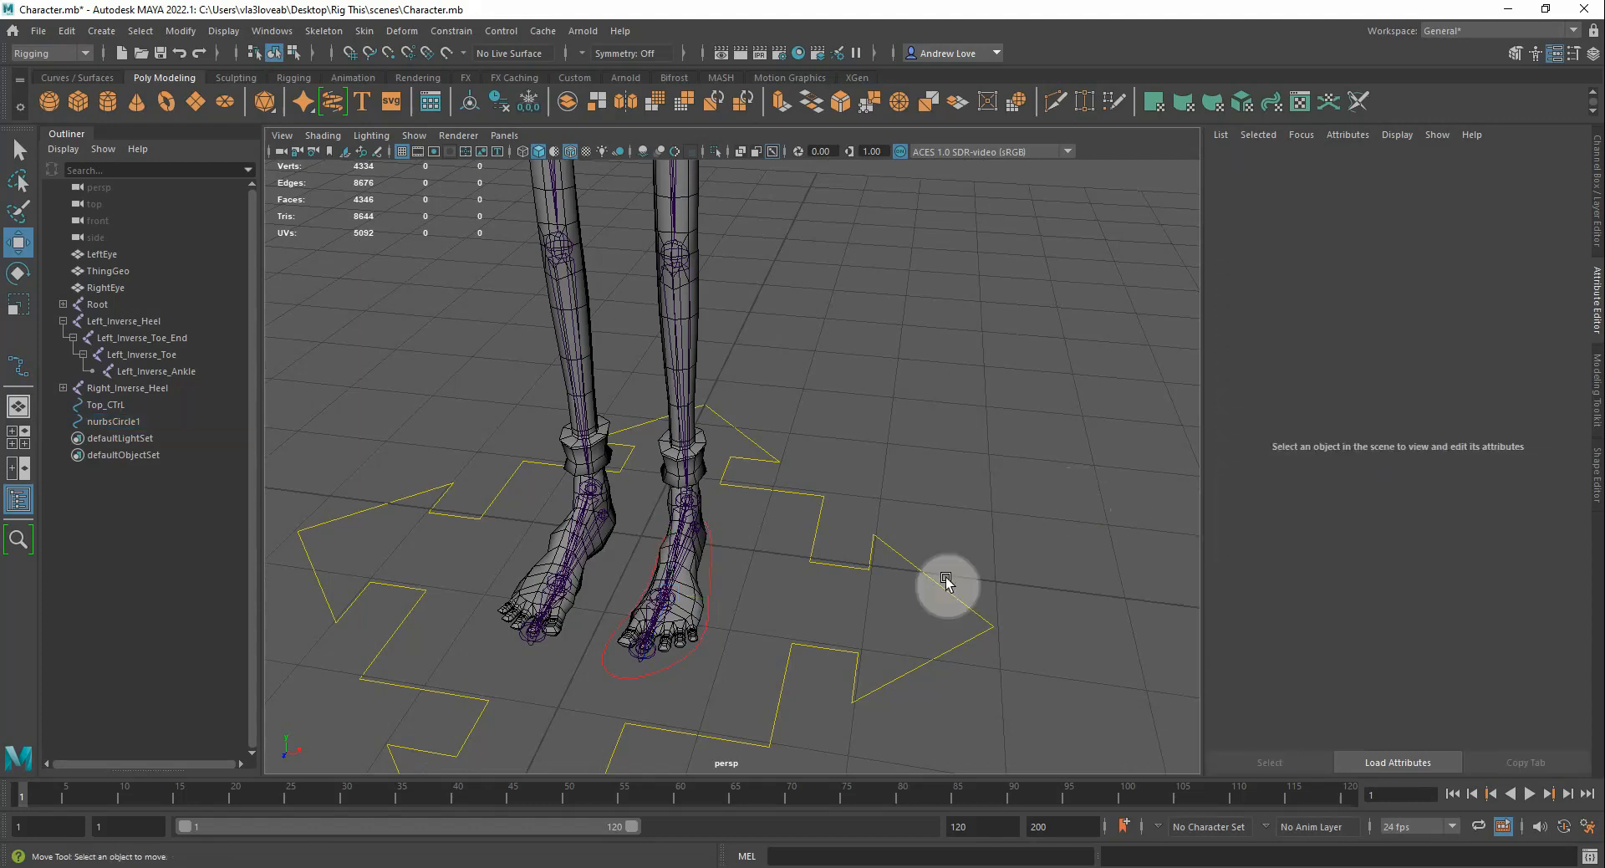
# Duplicate the left foot curve and mirror the copy onto the right foot with Scale X -0.378 and Translate X -0.444
pyautogui.click(709, 600)
pyautogui.click(1597, 173)
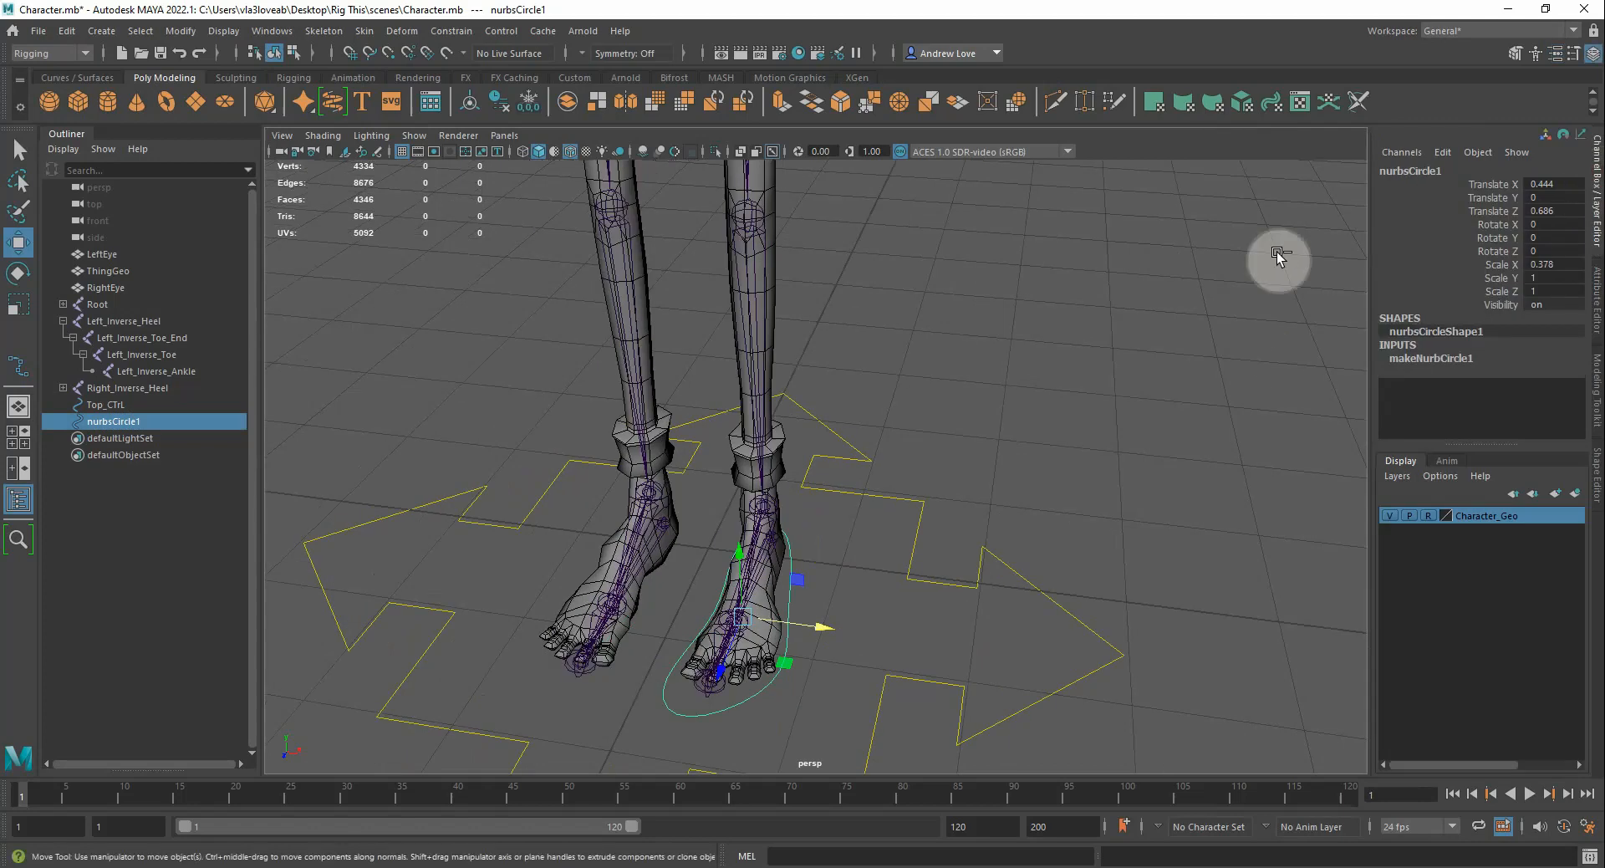
pyautogui.hotkey('ctrl', 'd')
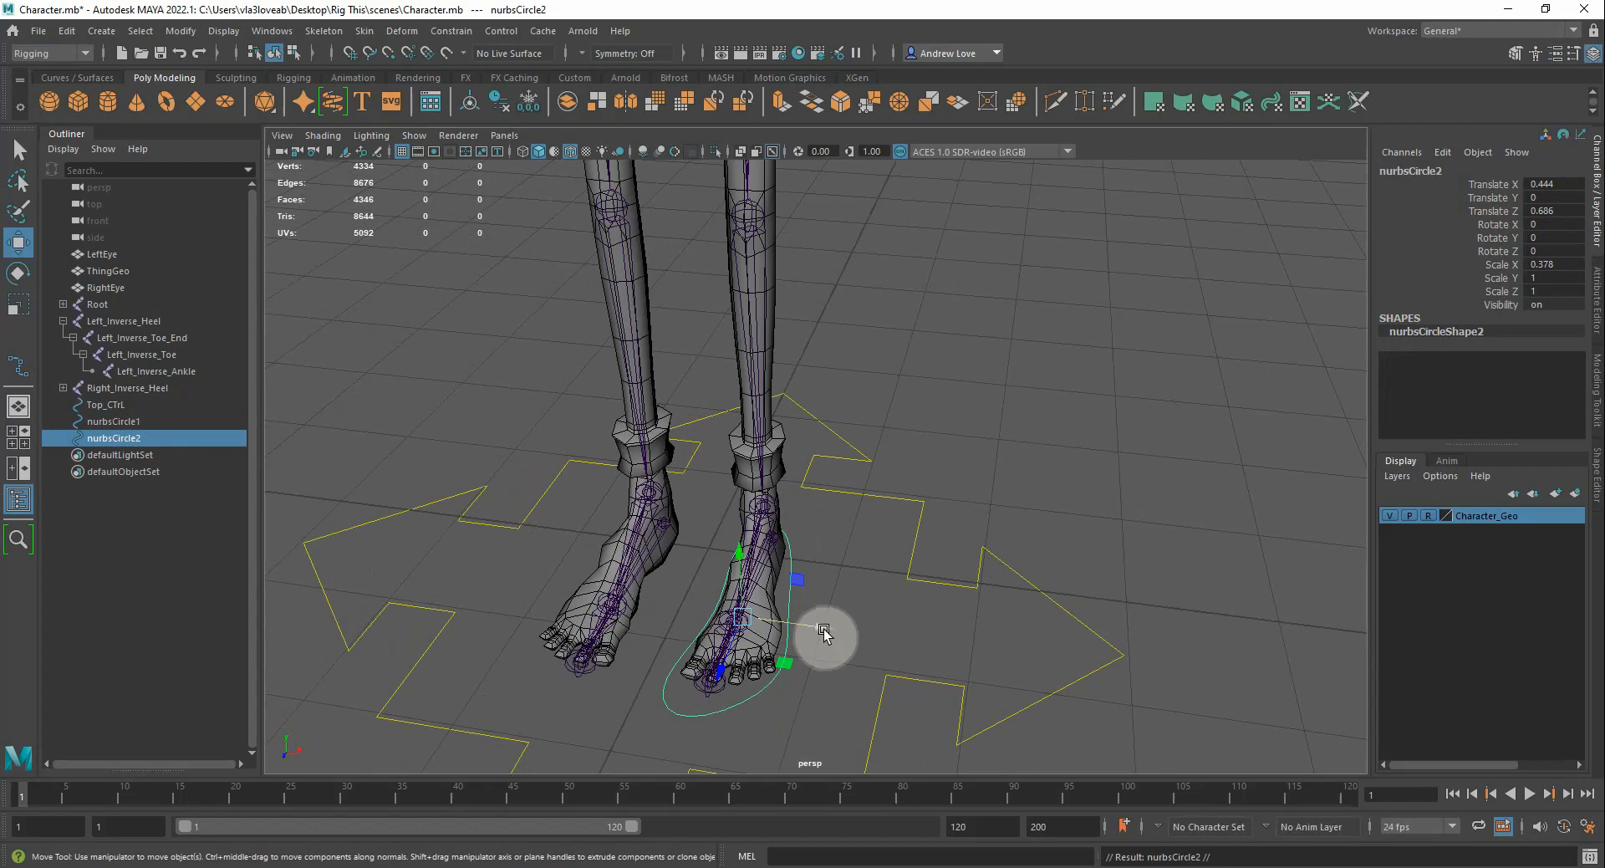
pyautogui.doubleClick(1532, 265)
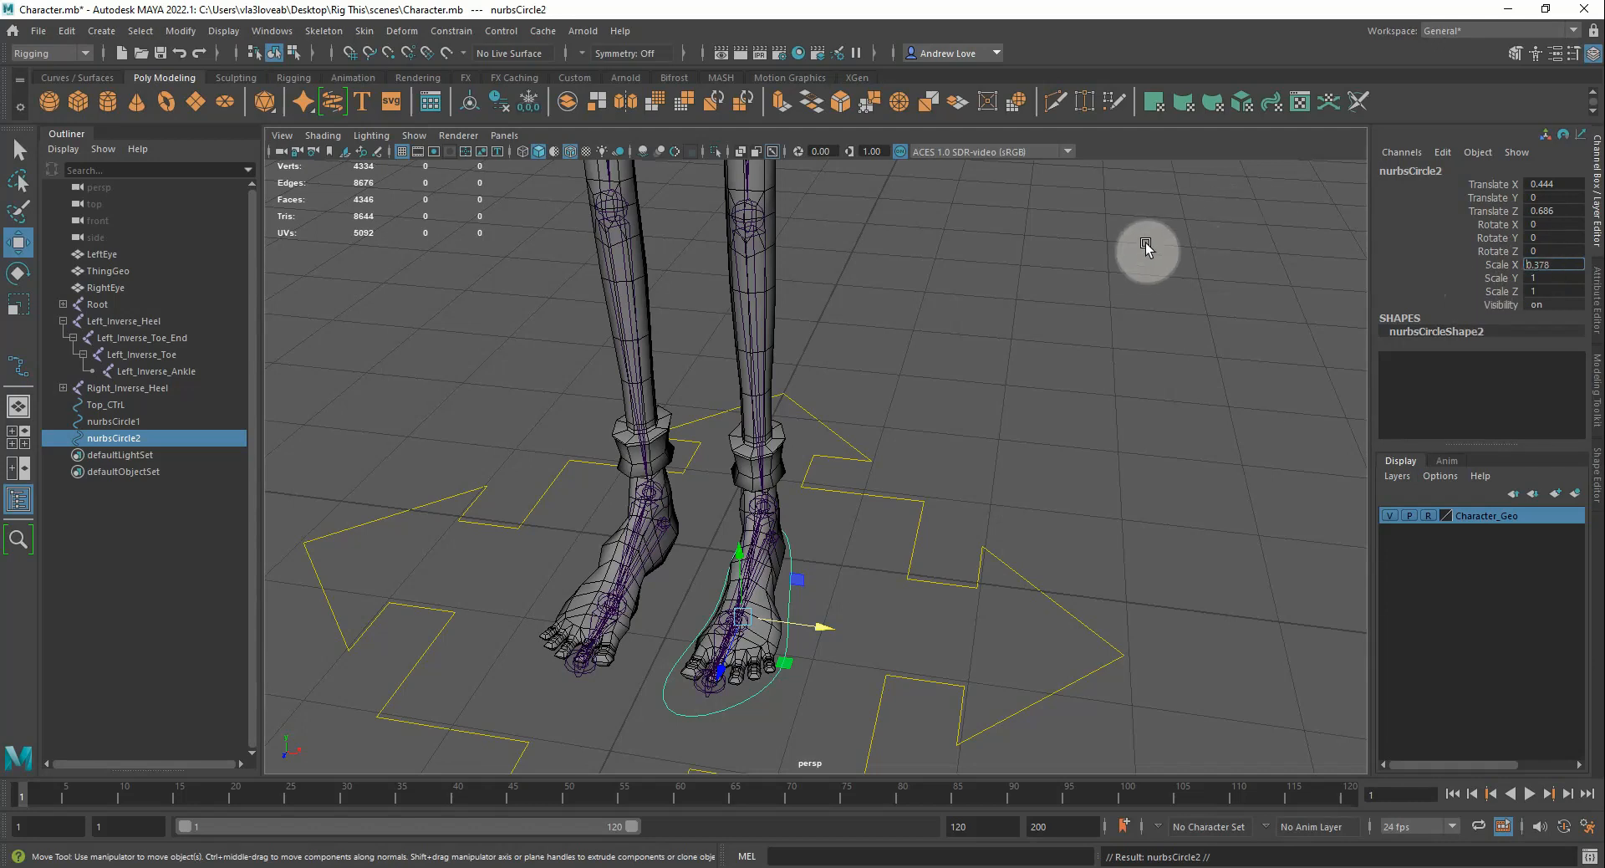
pyautogui.write('-')
pyautogui.press('Return')
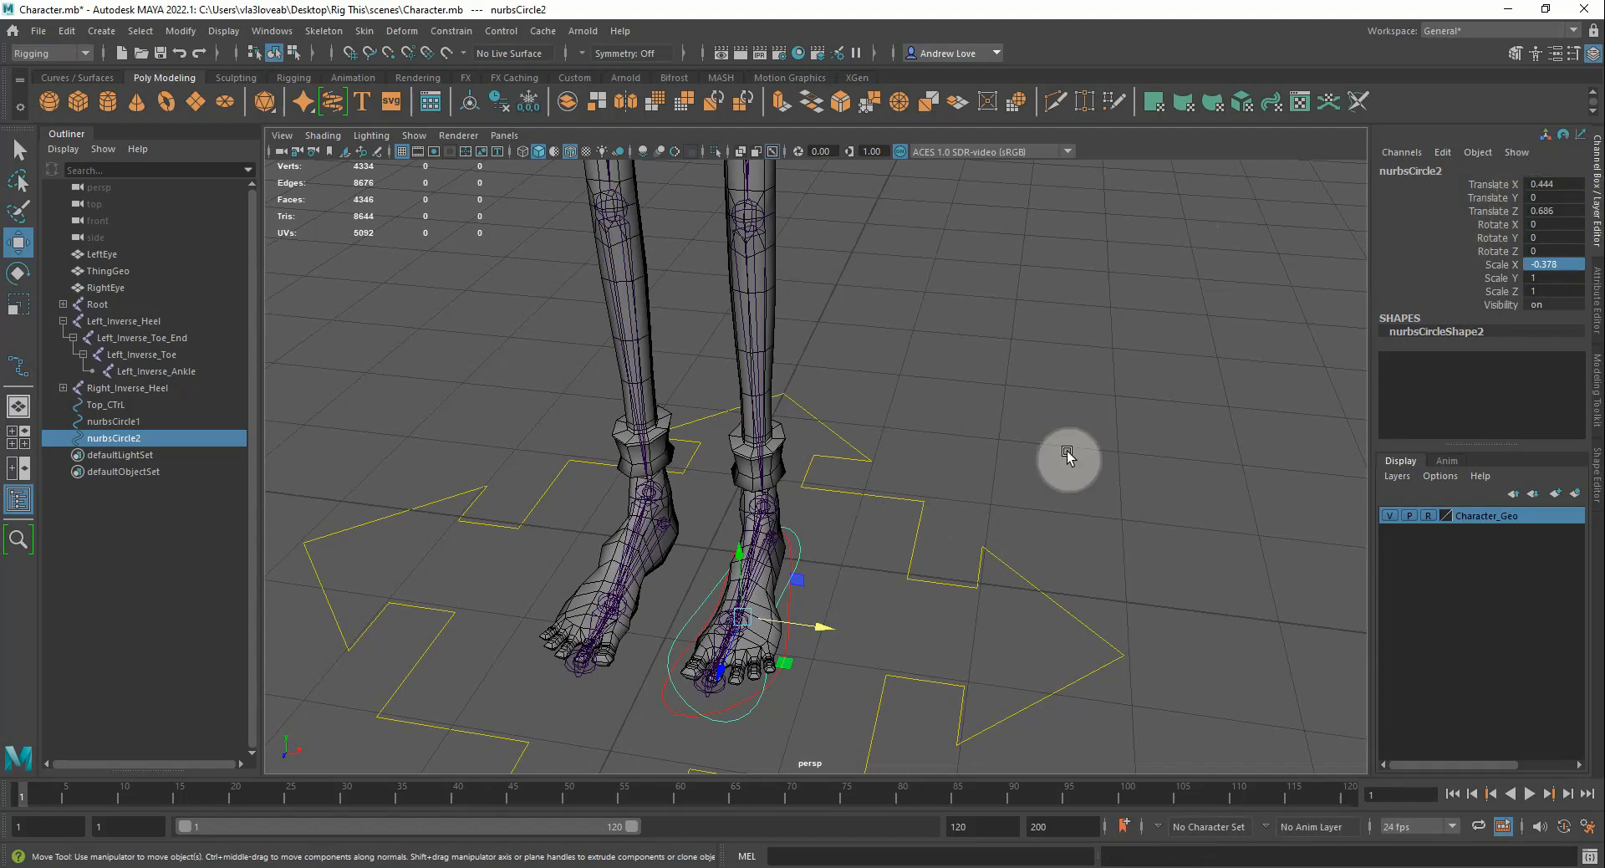
pyautogui.doubleClick(1534, 184)
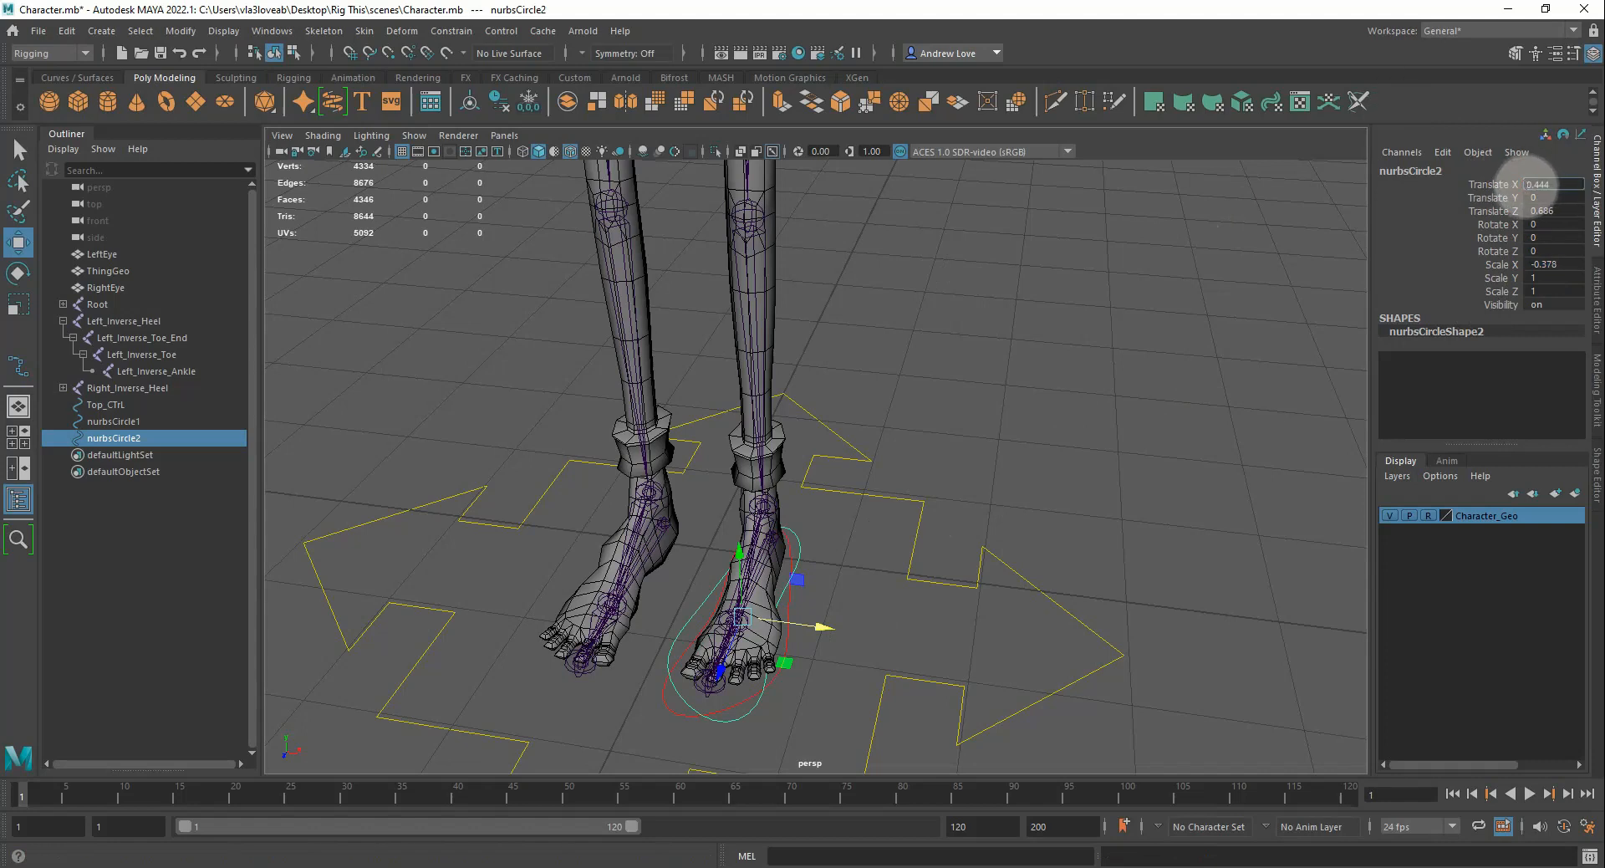
pyautogui.press('Return')
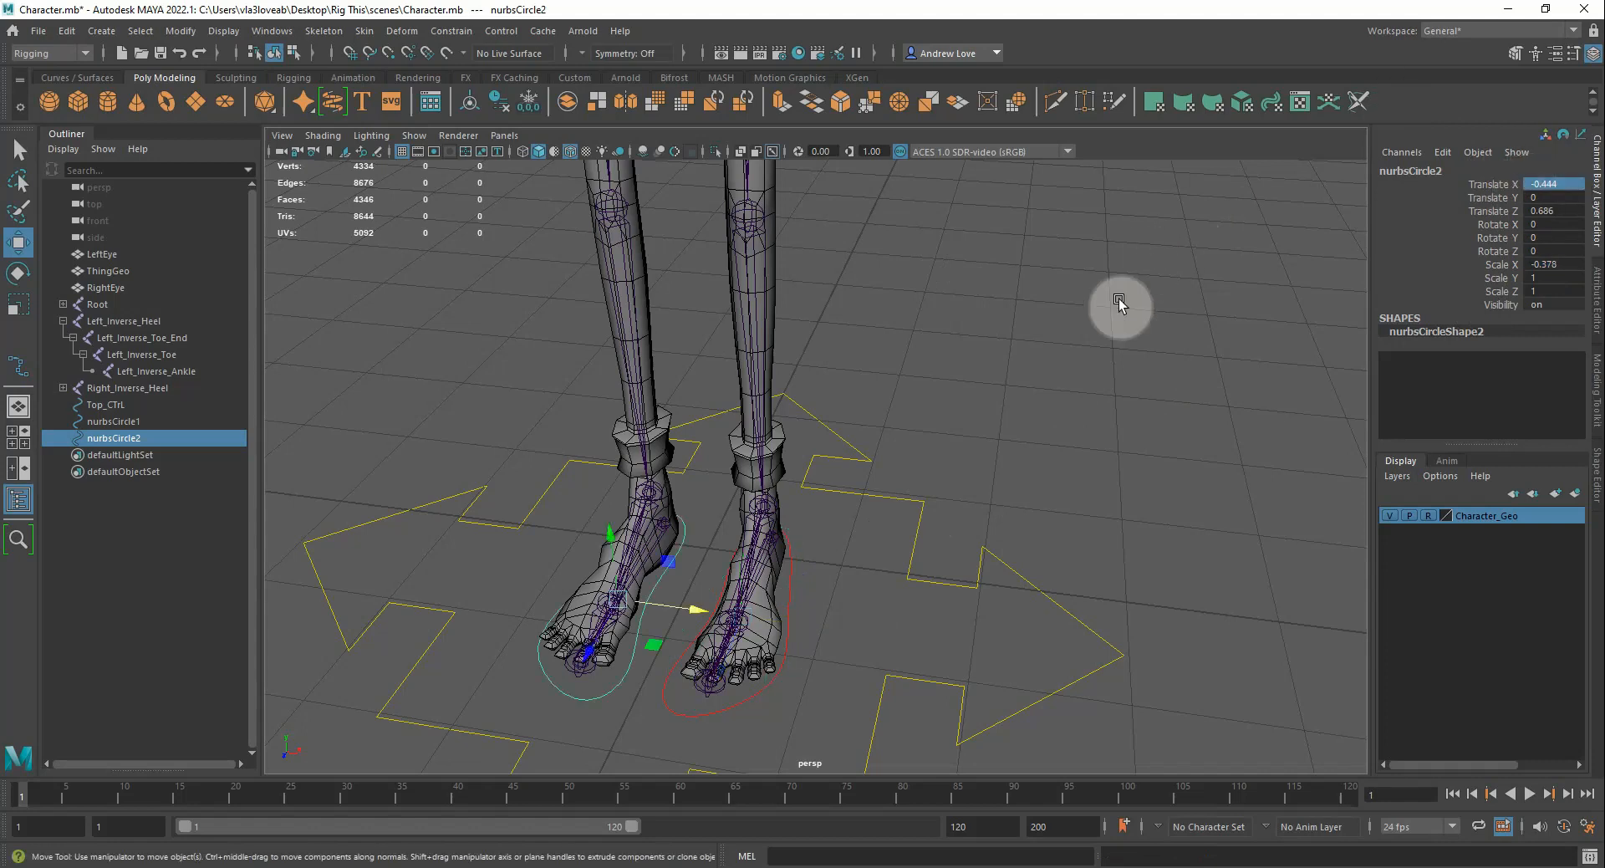
# Change the right foot curve's RGB override color to cyan with hue 180, saturation 1 and value 1
pyautogui.click(994, 478)
pyautogui.click(605, 703)
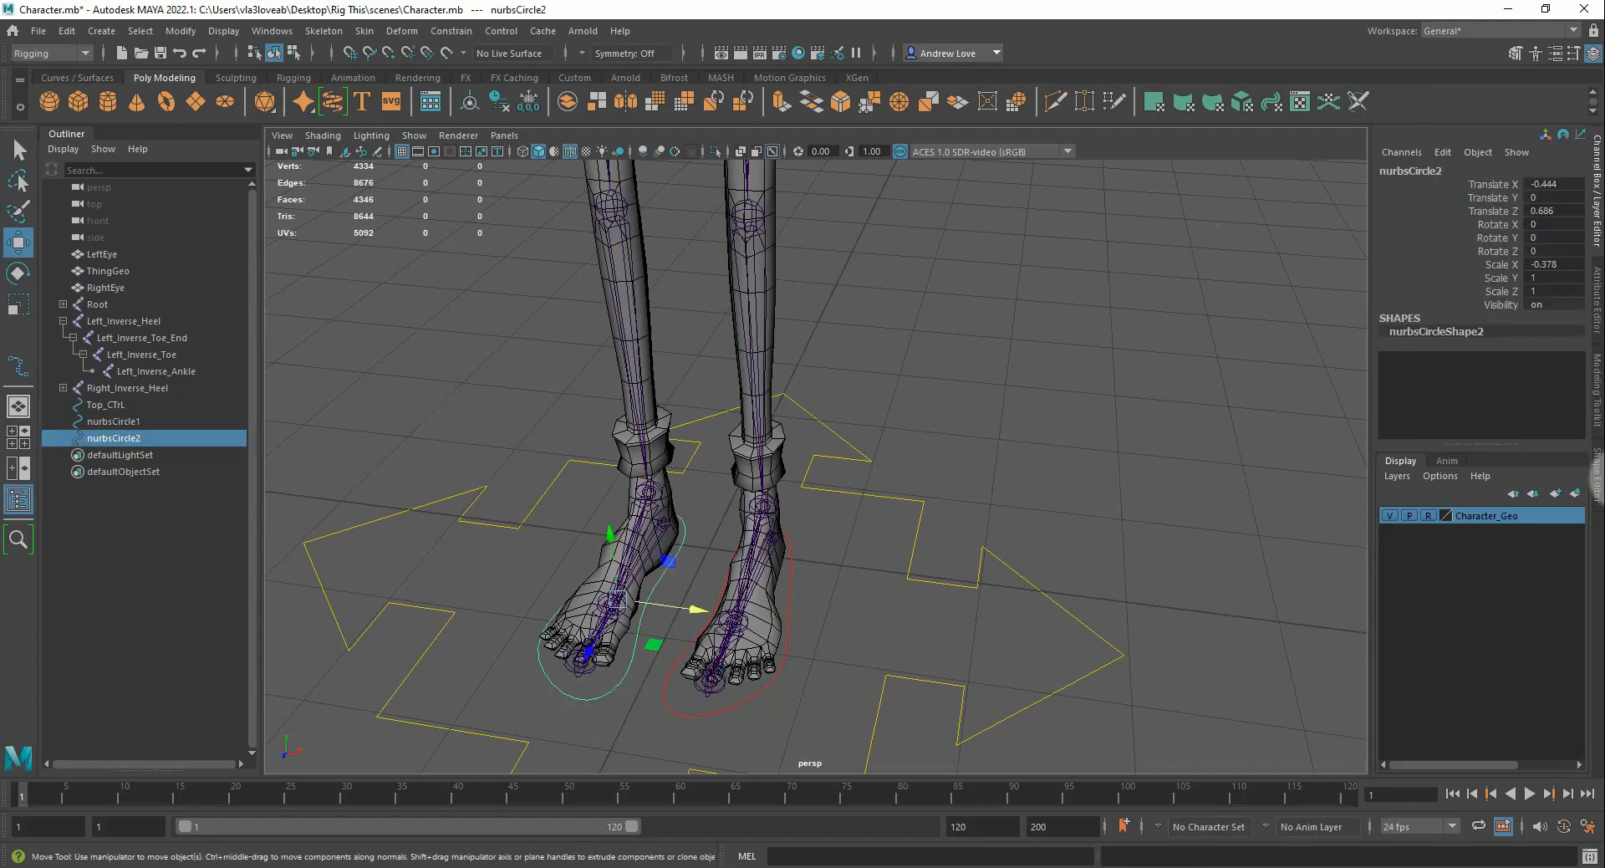
pyautogui.click(1596, 335)
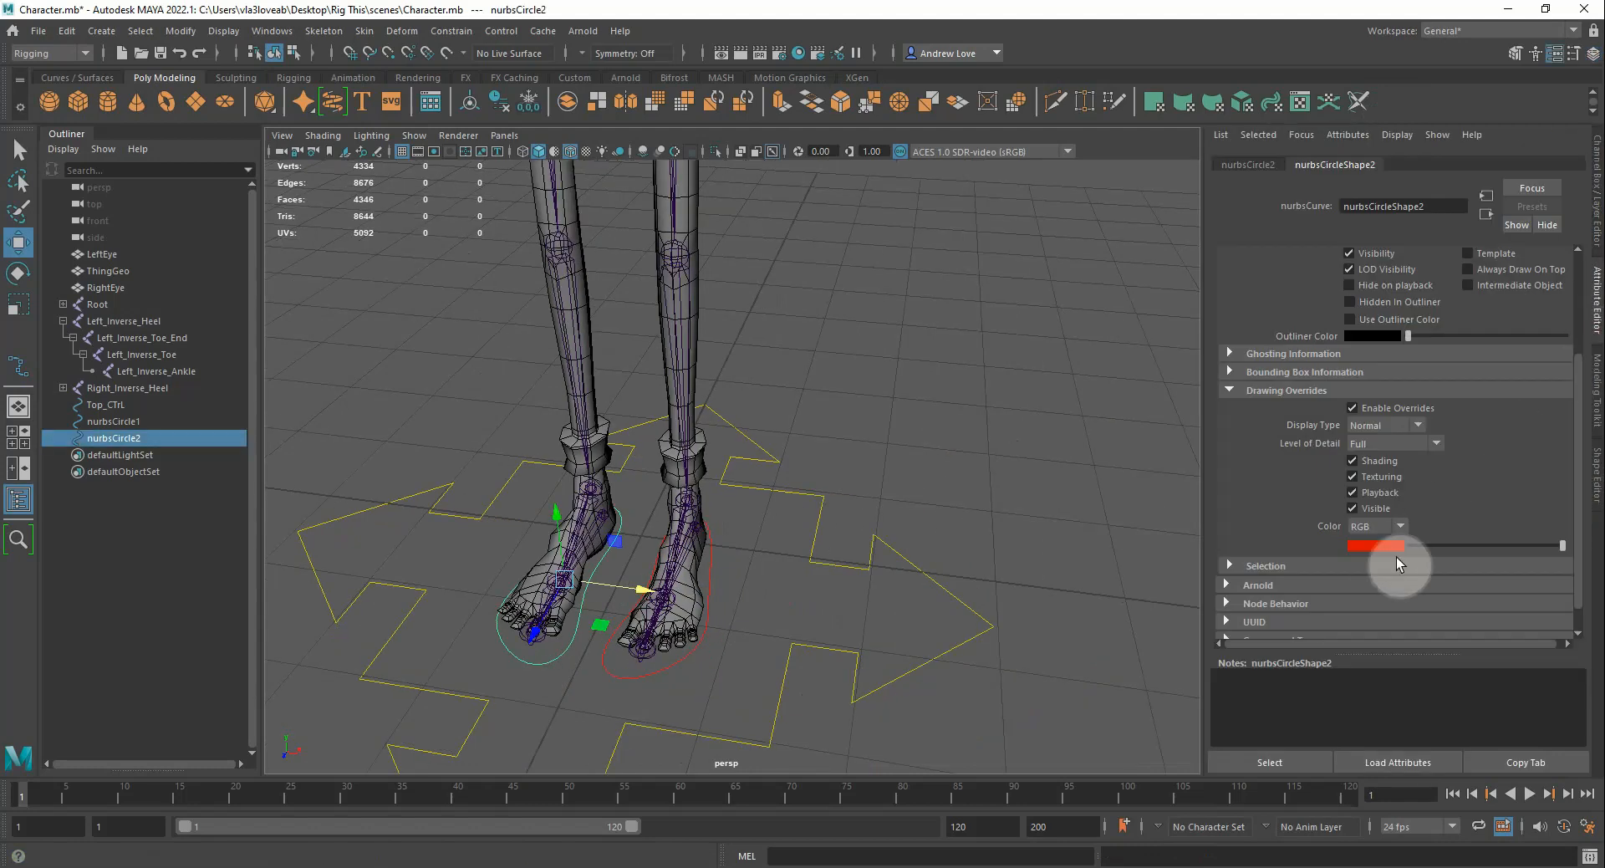
pyautogui.click(1378, 545)
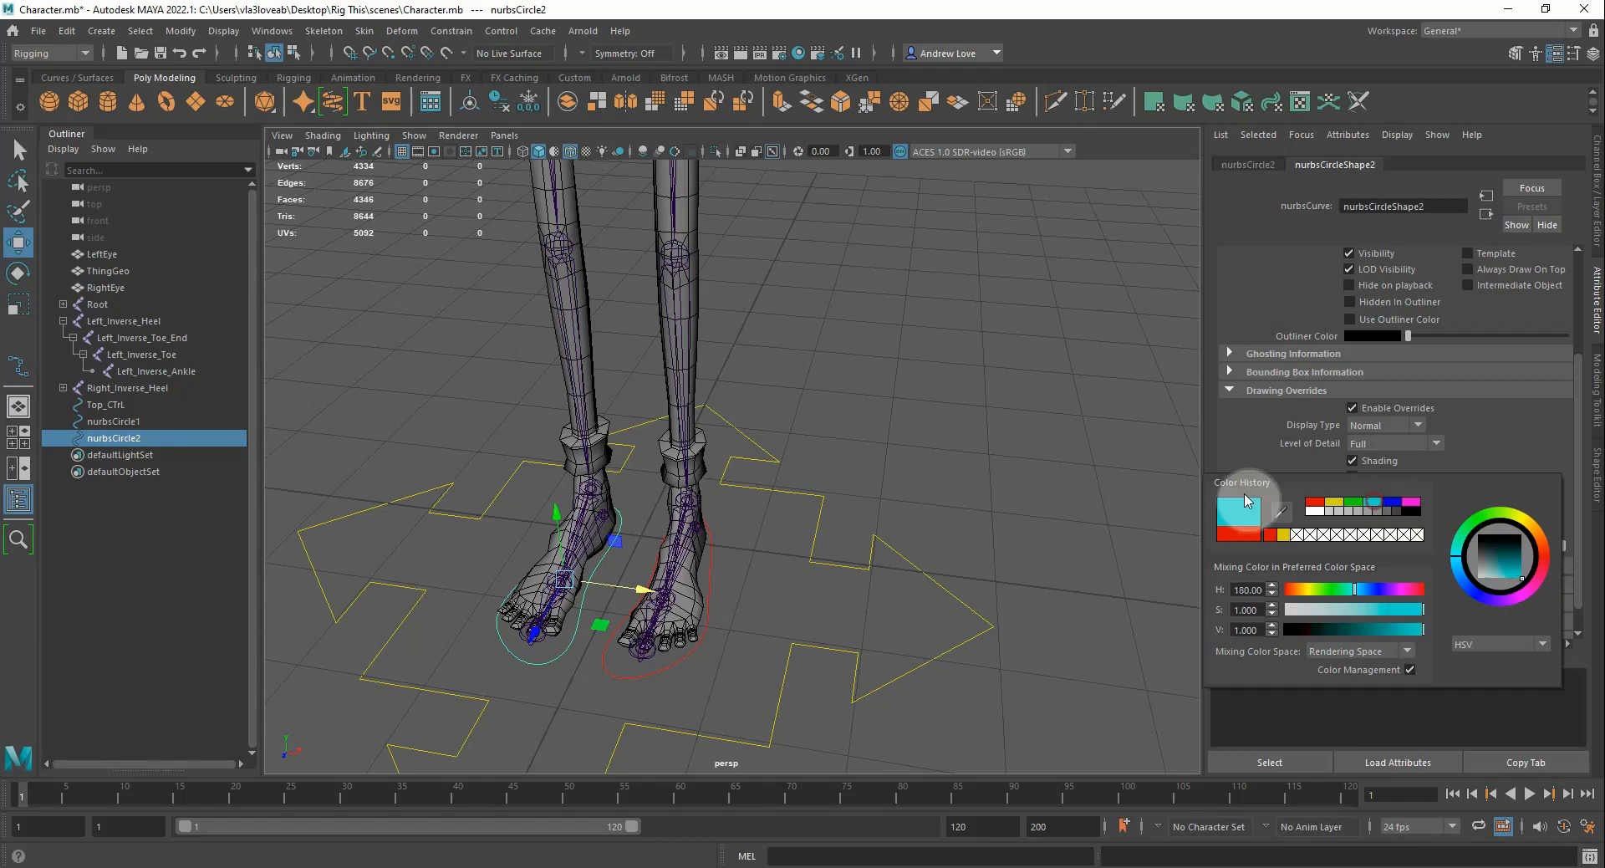
pyautogui.click(1117, 483)
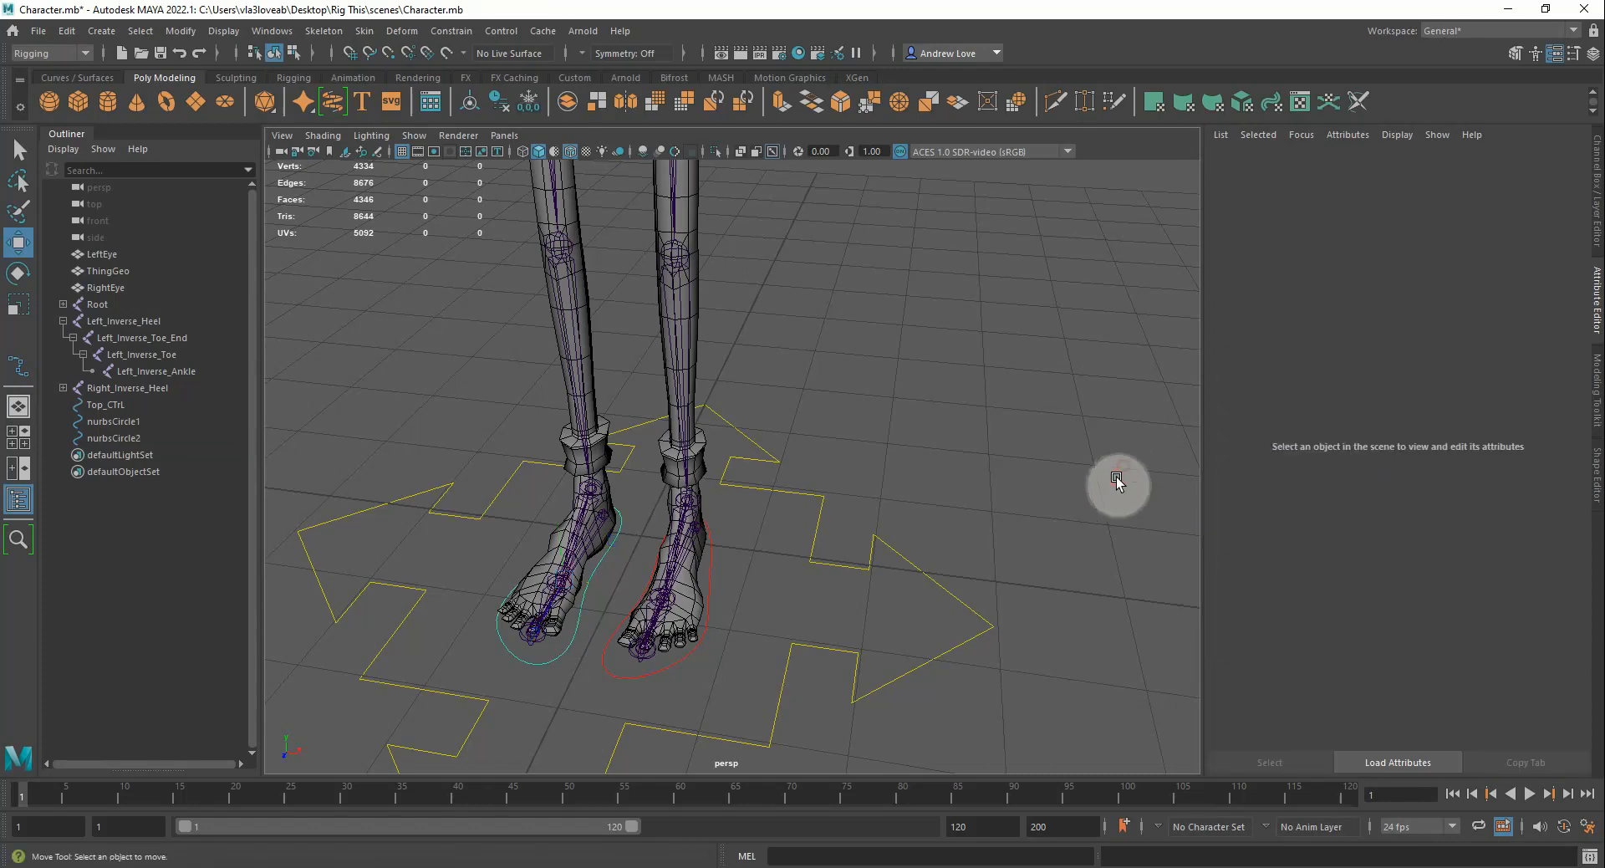
# Freeze the transformations of the left foot curve and delete its construction history
pyautogui.click(710, 579)
pyautogui.click(1593, 238)
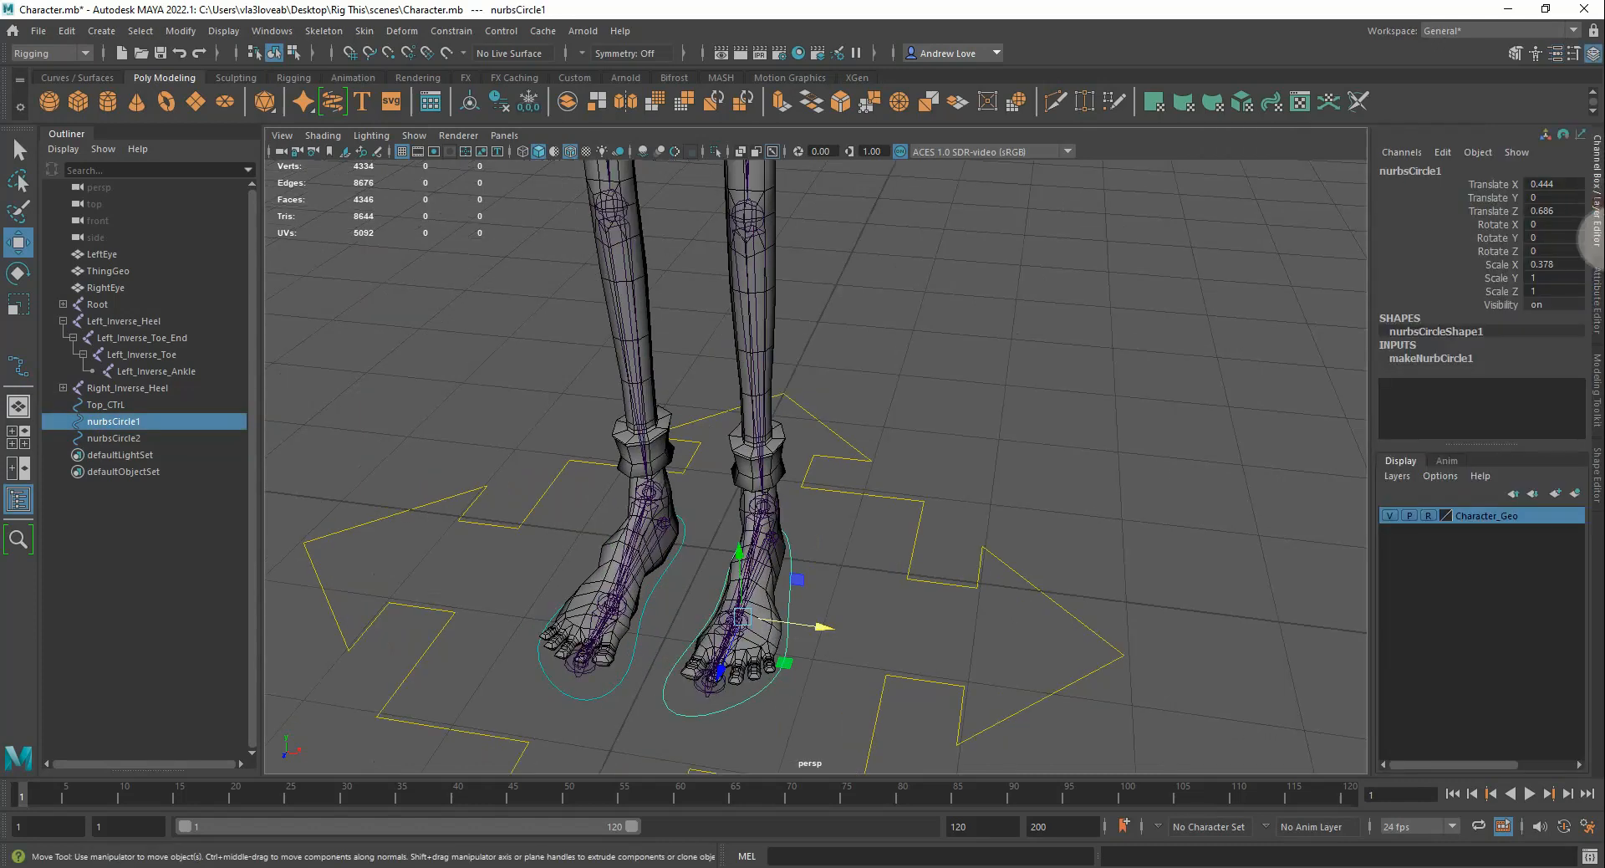
pyautogui.click(529, 102)
pyautogui.click(502, 100)
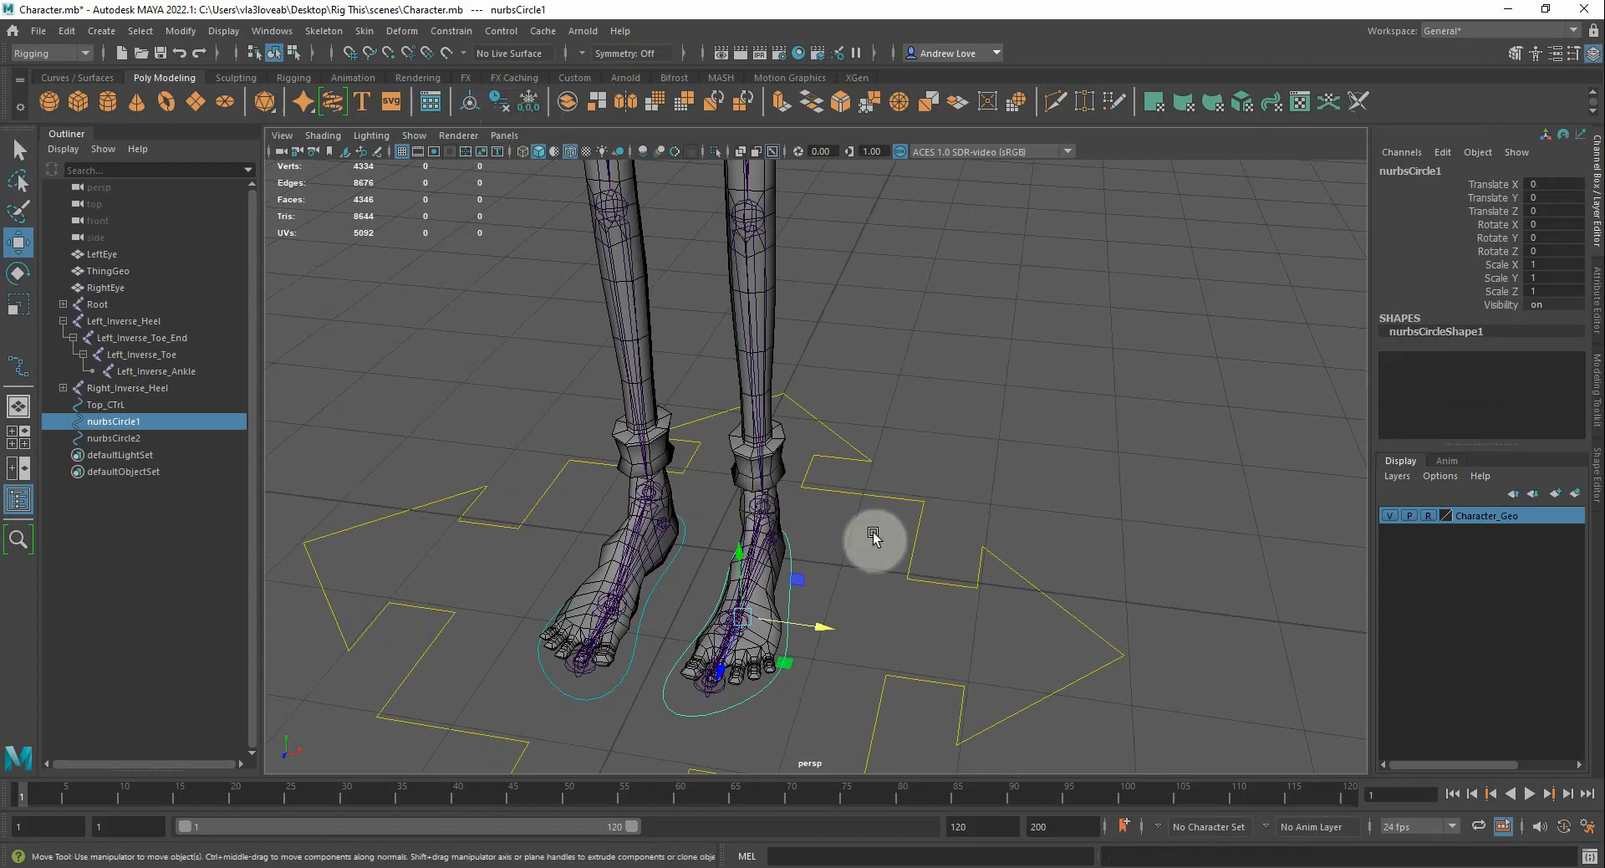
# Rename the left foot curve Left_Foot_CTrl and the right foot curve Right_foot_CTrL
pyautogui.doubleClick(1404, 170)
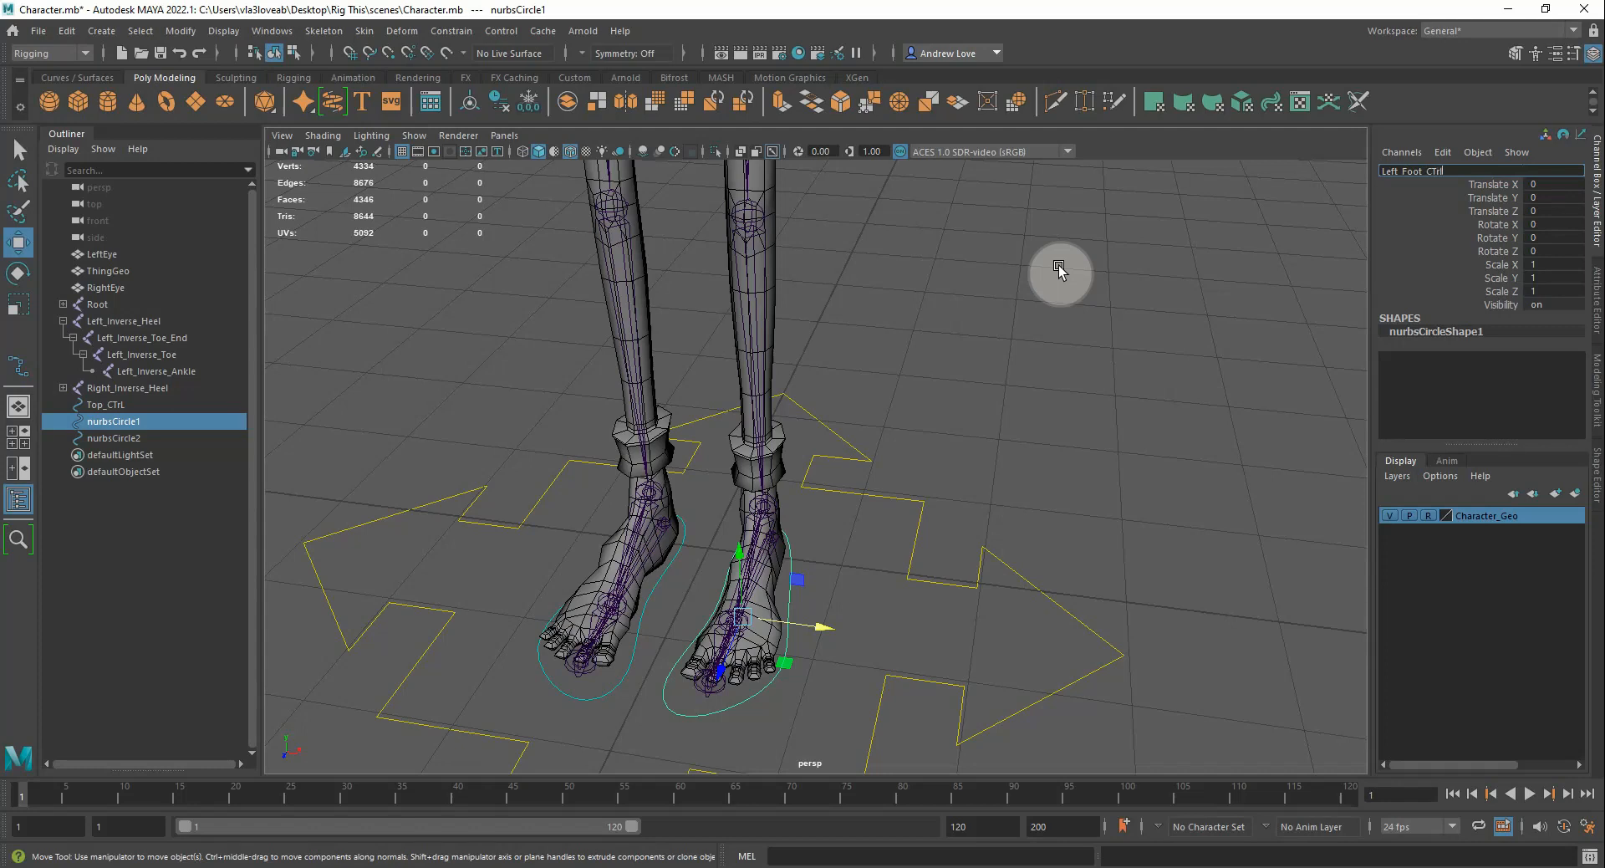
pyautogui.press('Return')
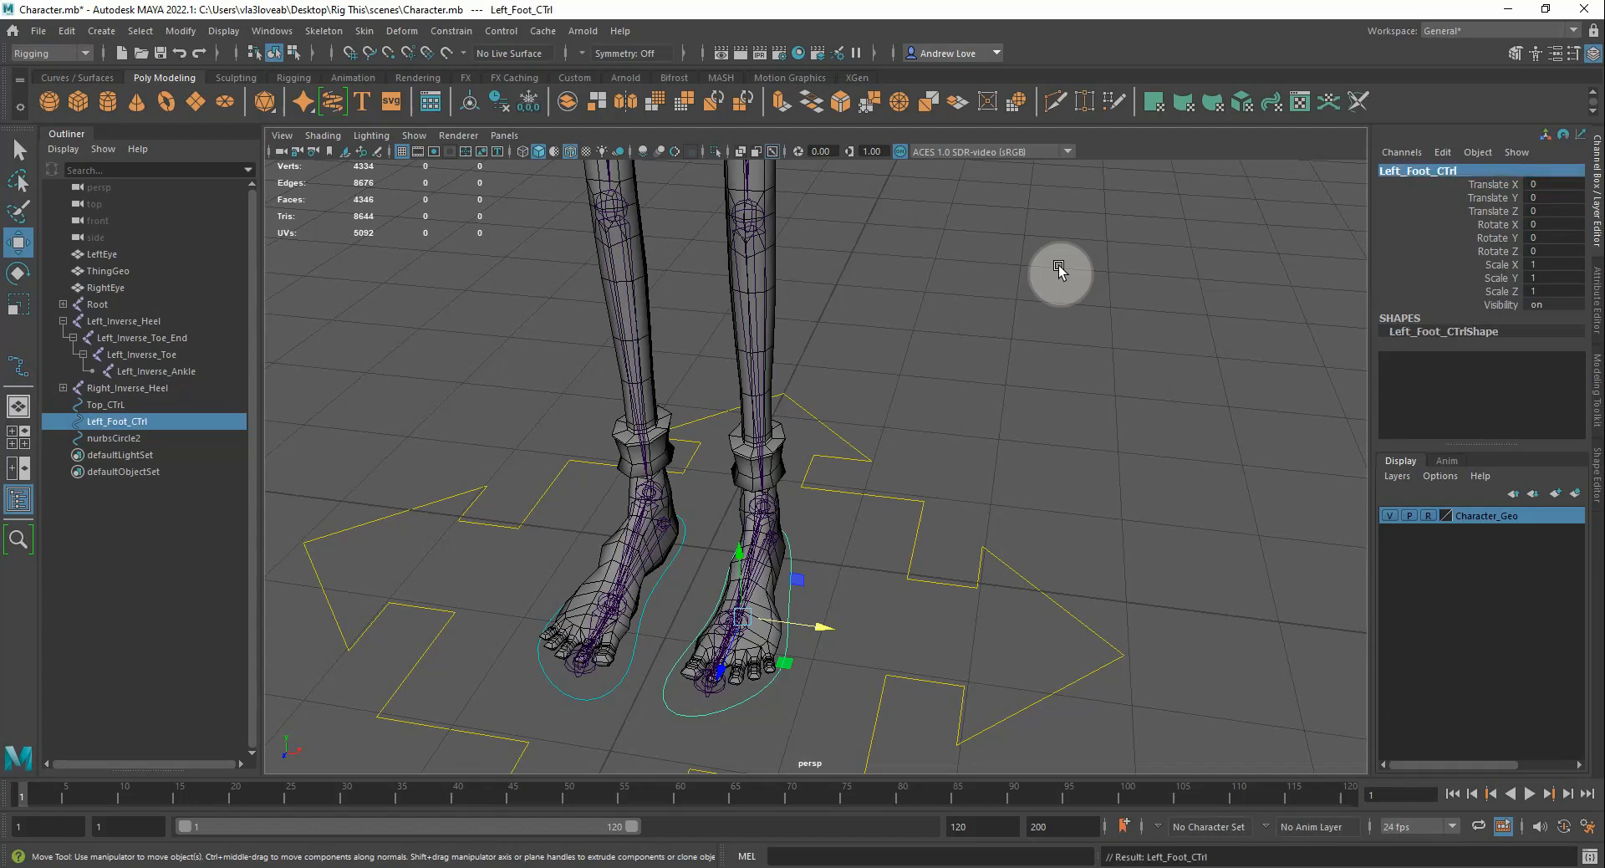
pyautogui.click(592, 701)
pyautogui.doubleClick(1410, 172)
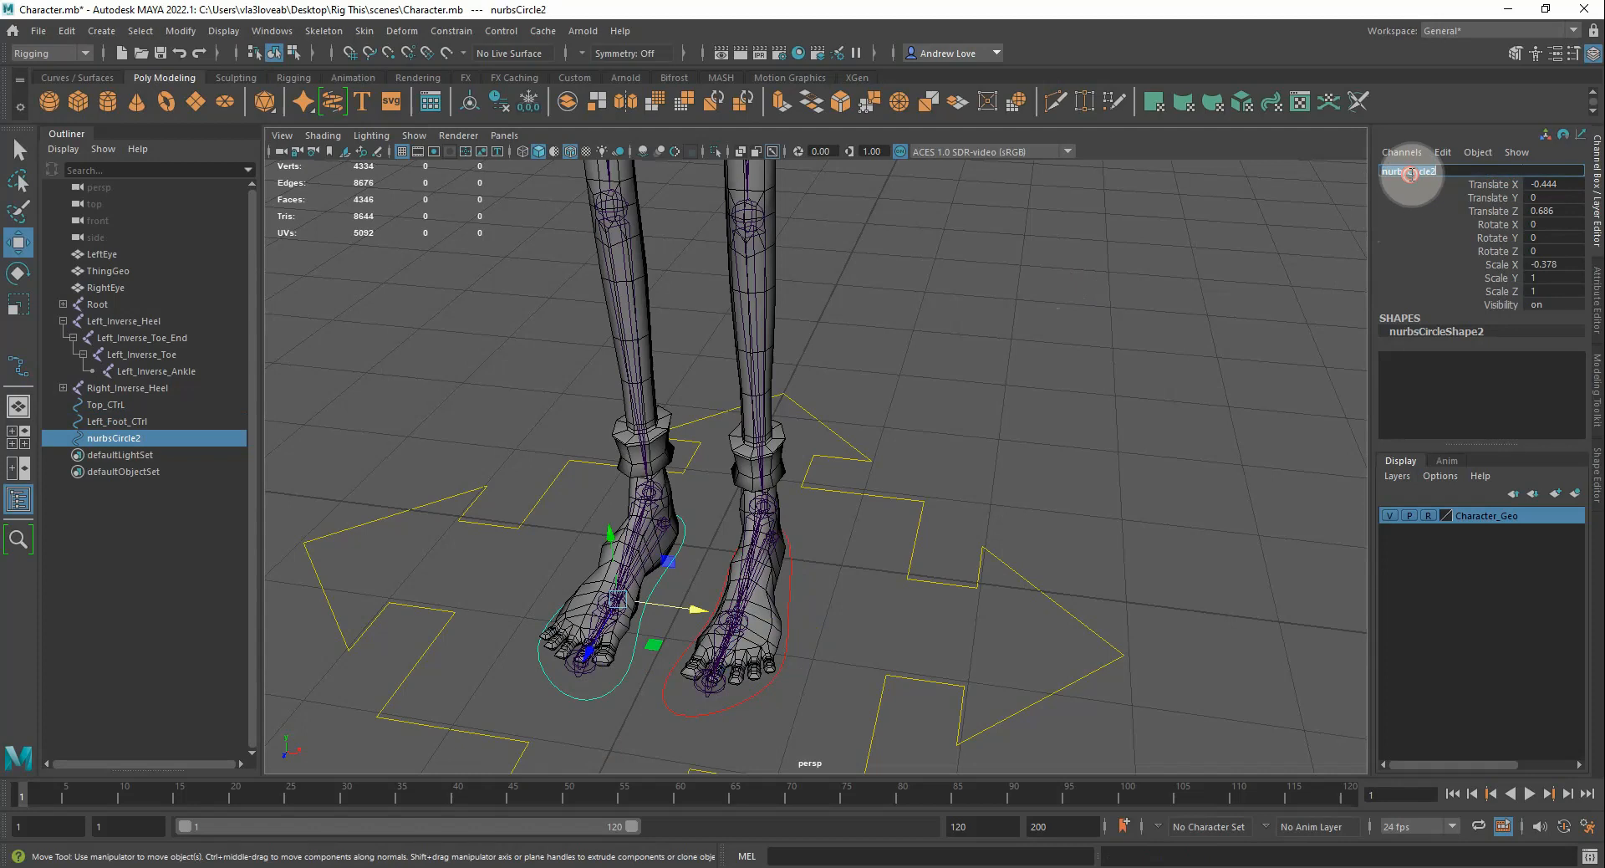
pyautogui.write('Ri')
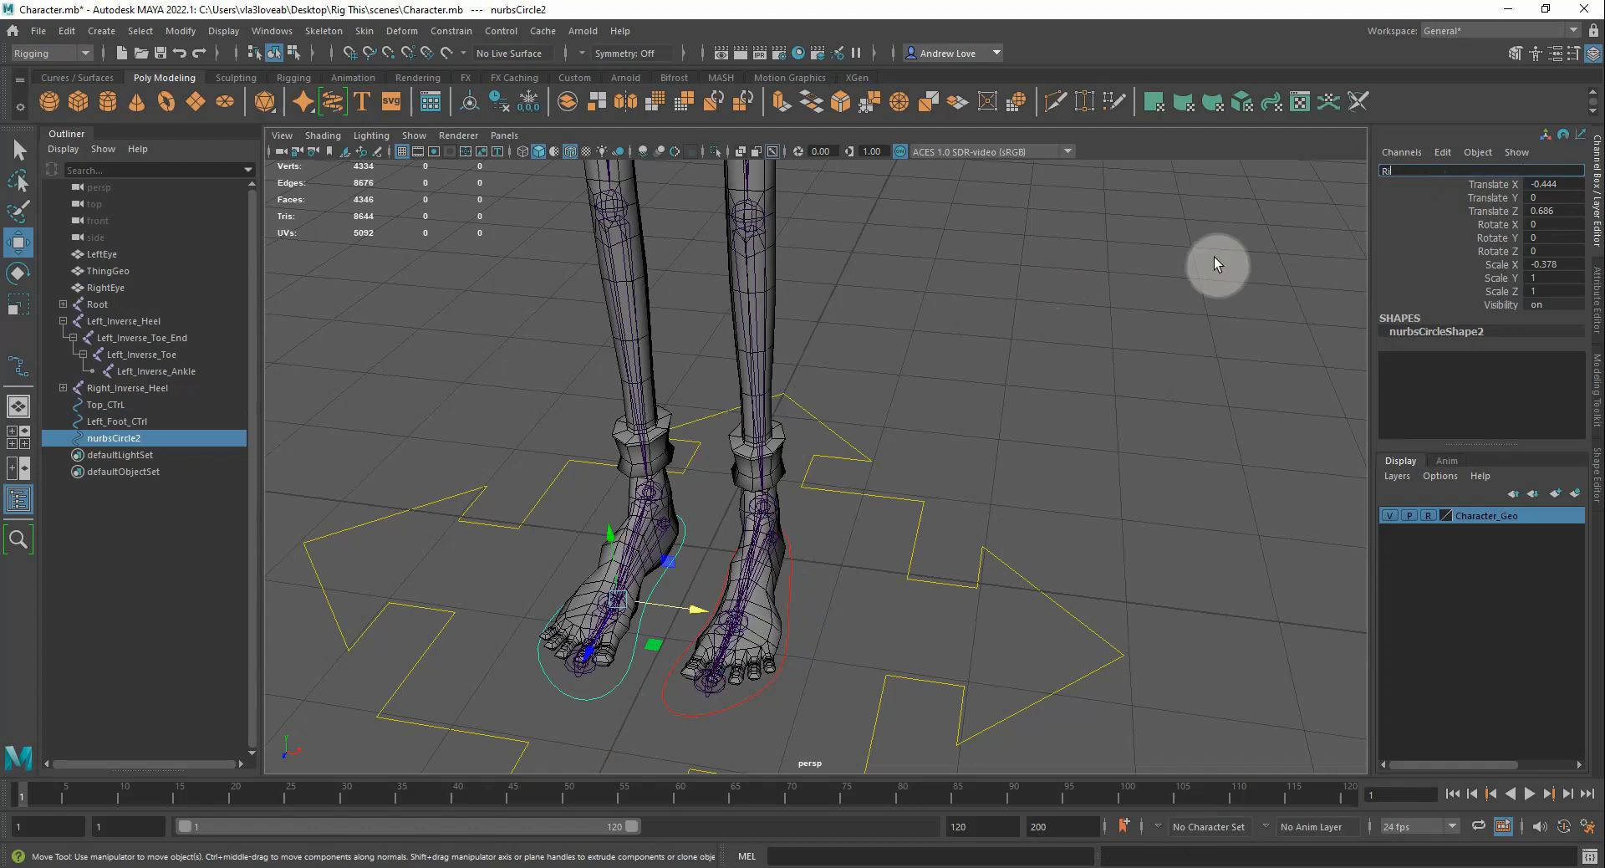
pyautogui.write('ght_ foot CTrl')
pyautogui.press('Return')
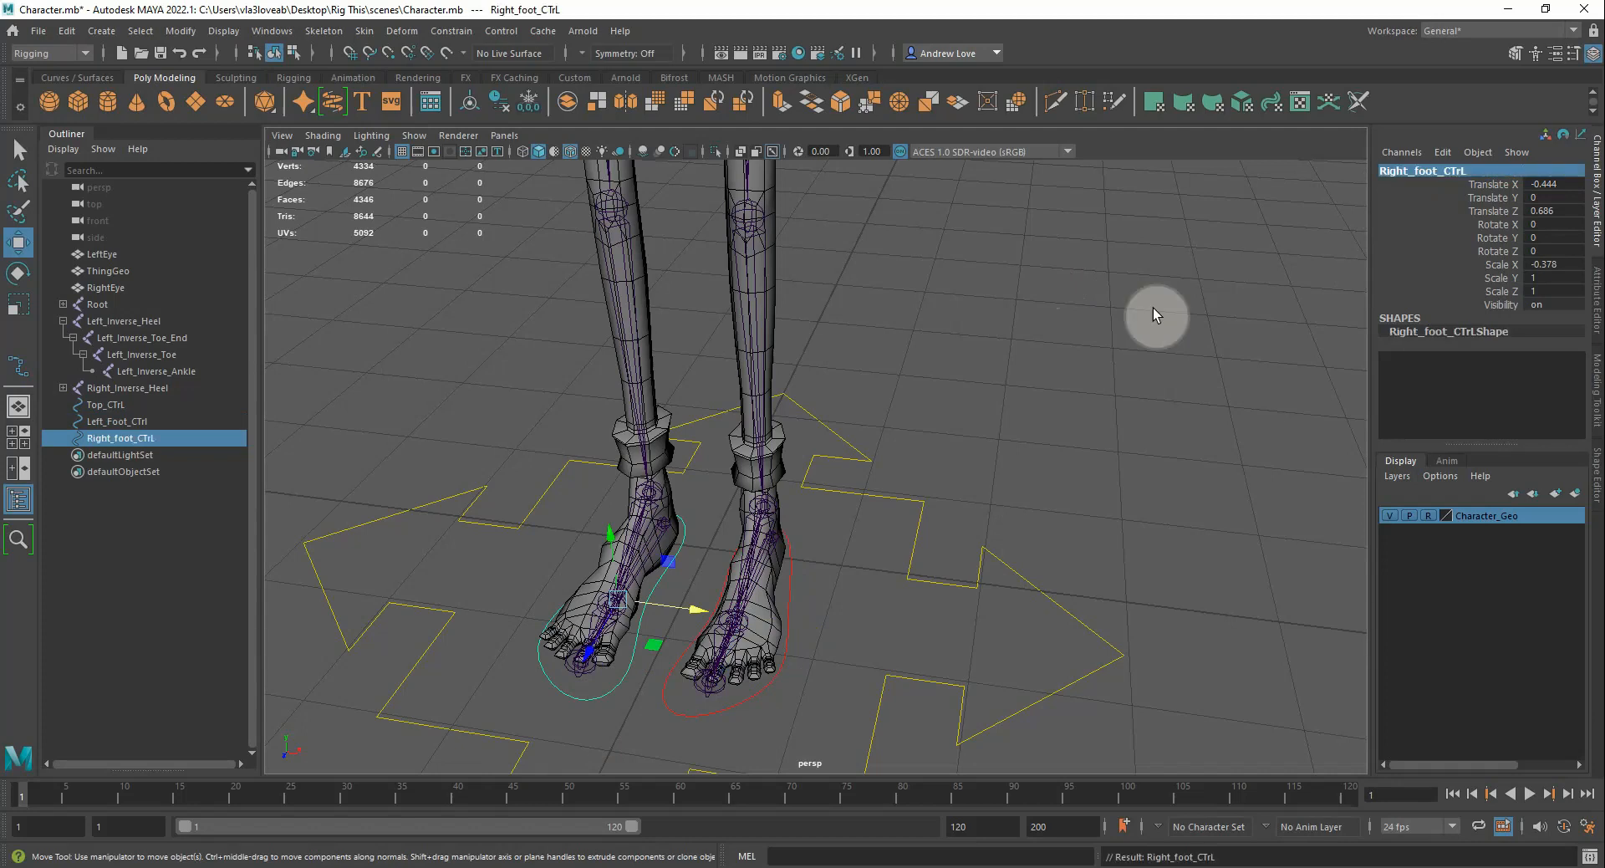
# Select the two foot control curves in turn to check their transform values
pyautogui.click(907, 547)
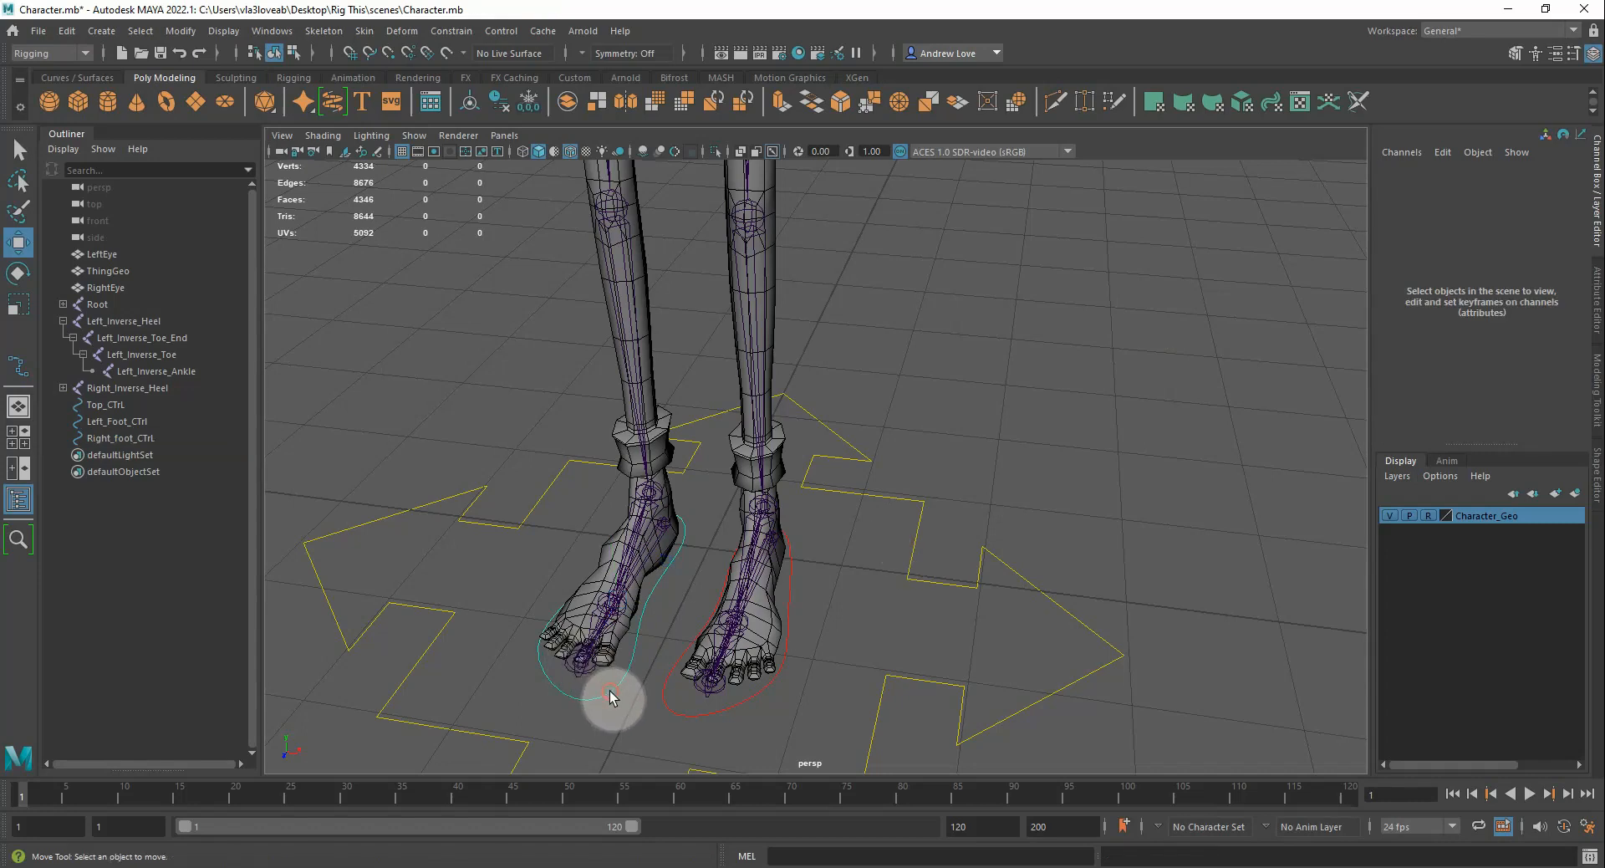
pyautogui.click(610, 697)
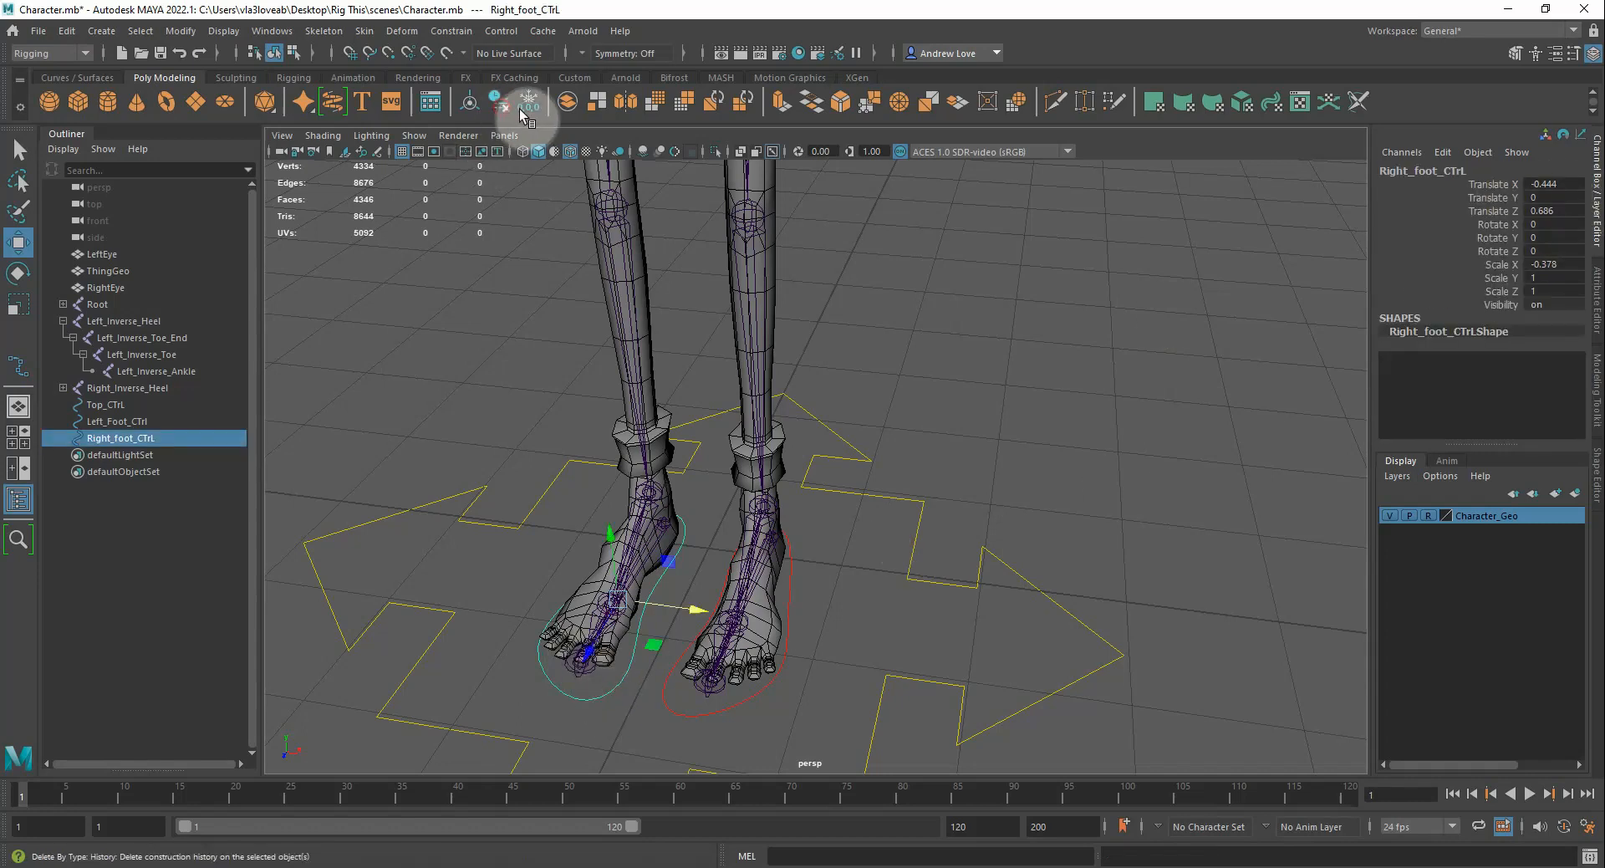
pyautogui.click(1157, 371)
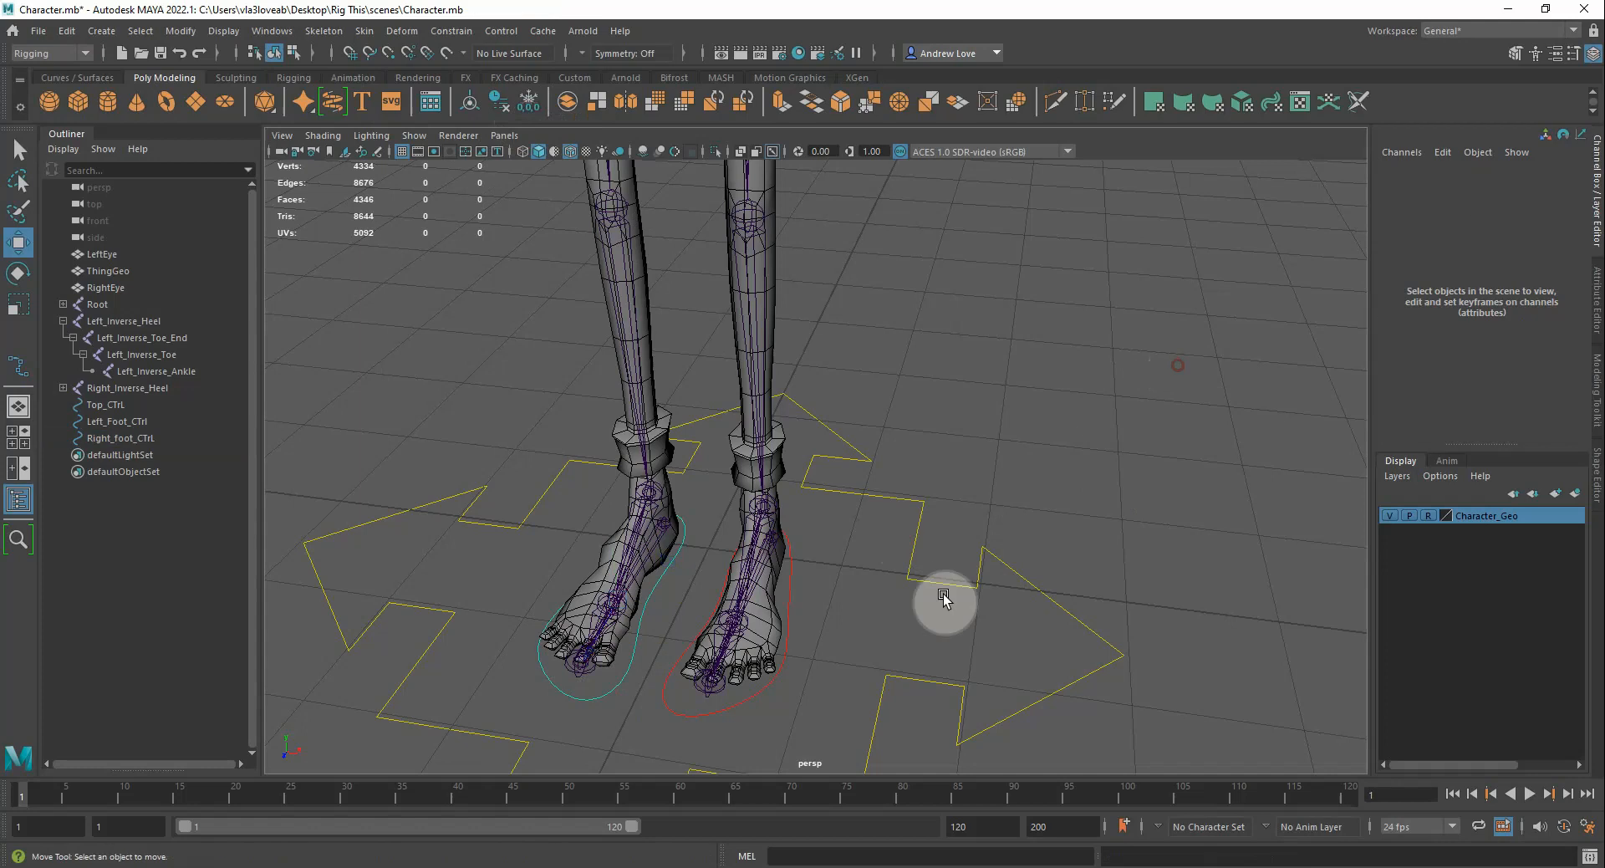
pyautogui.click(749, 700)
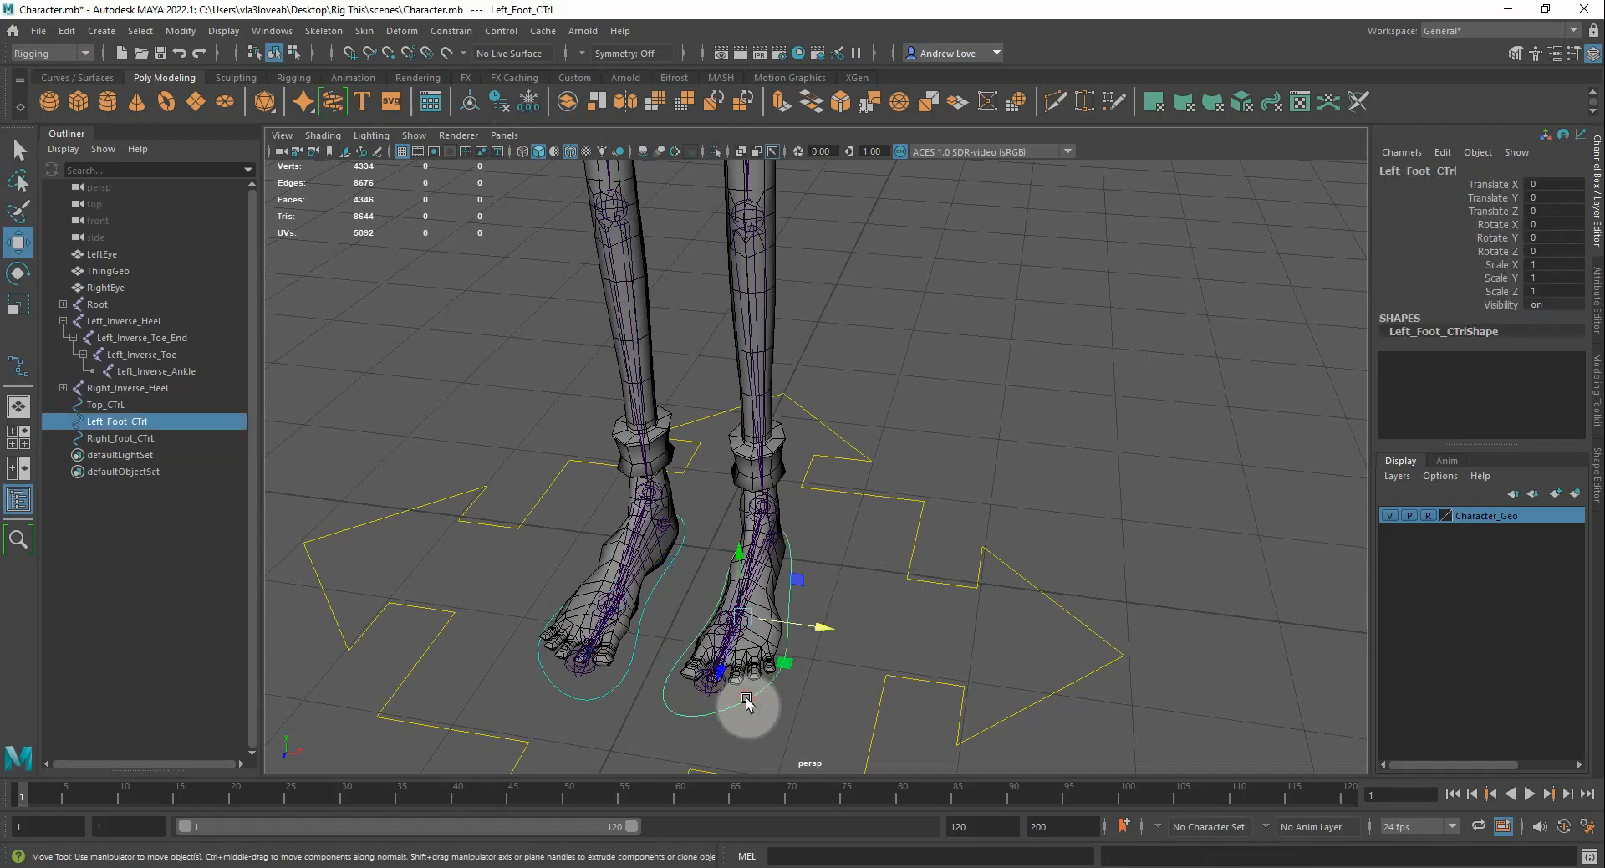
pyautogui.click(584, 698)
pyautogui.click(1097, 432)
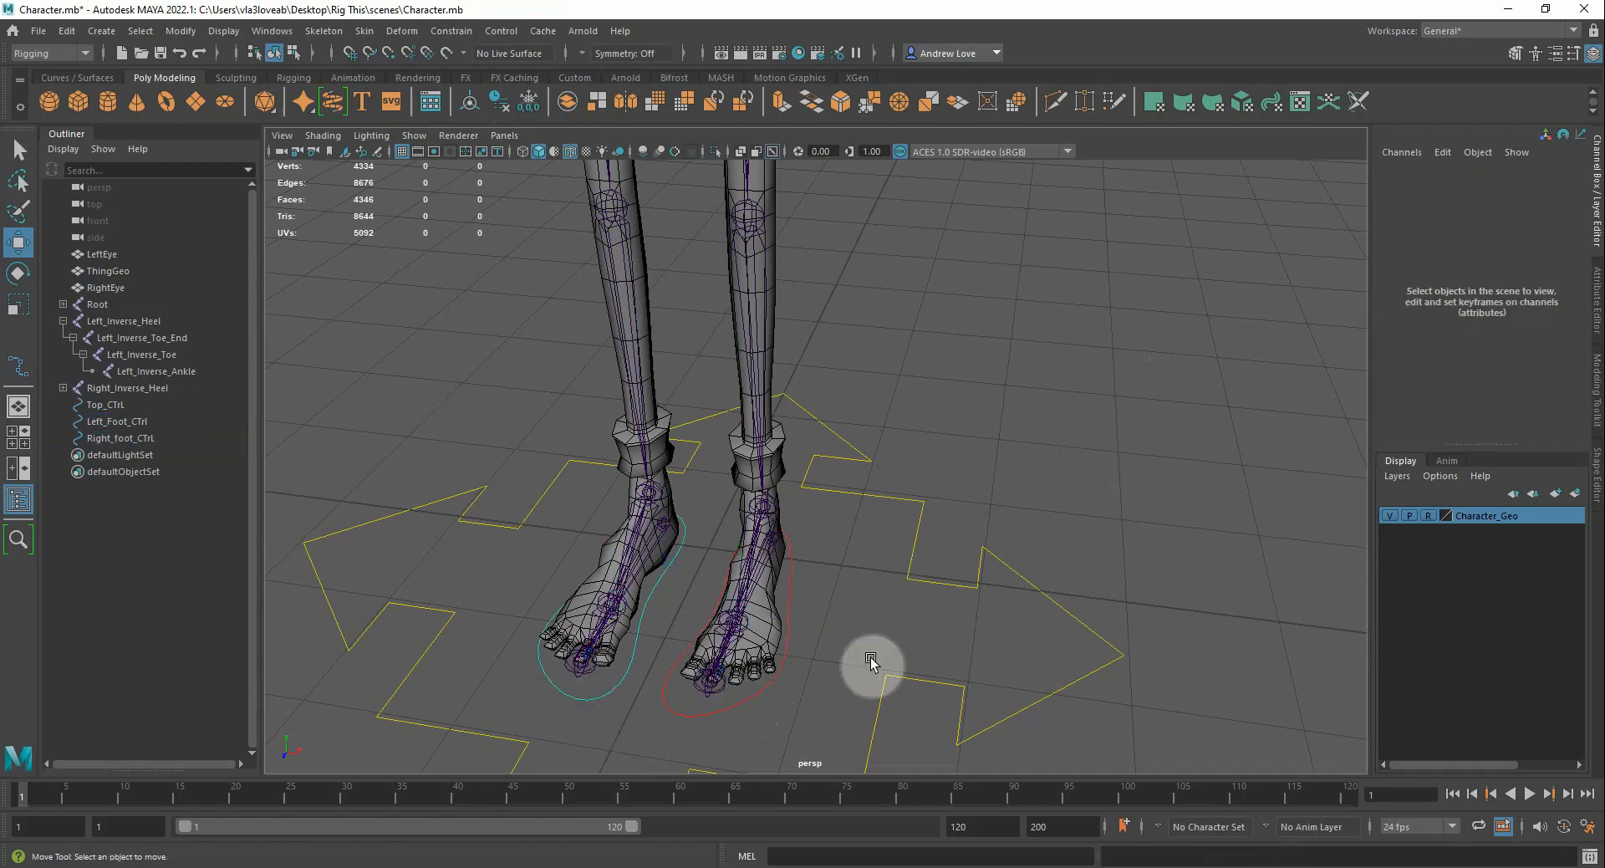
pyautogui.click(786, 613)
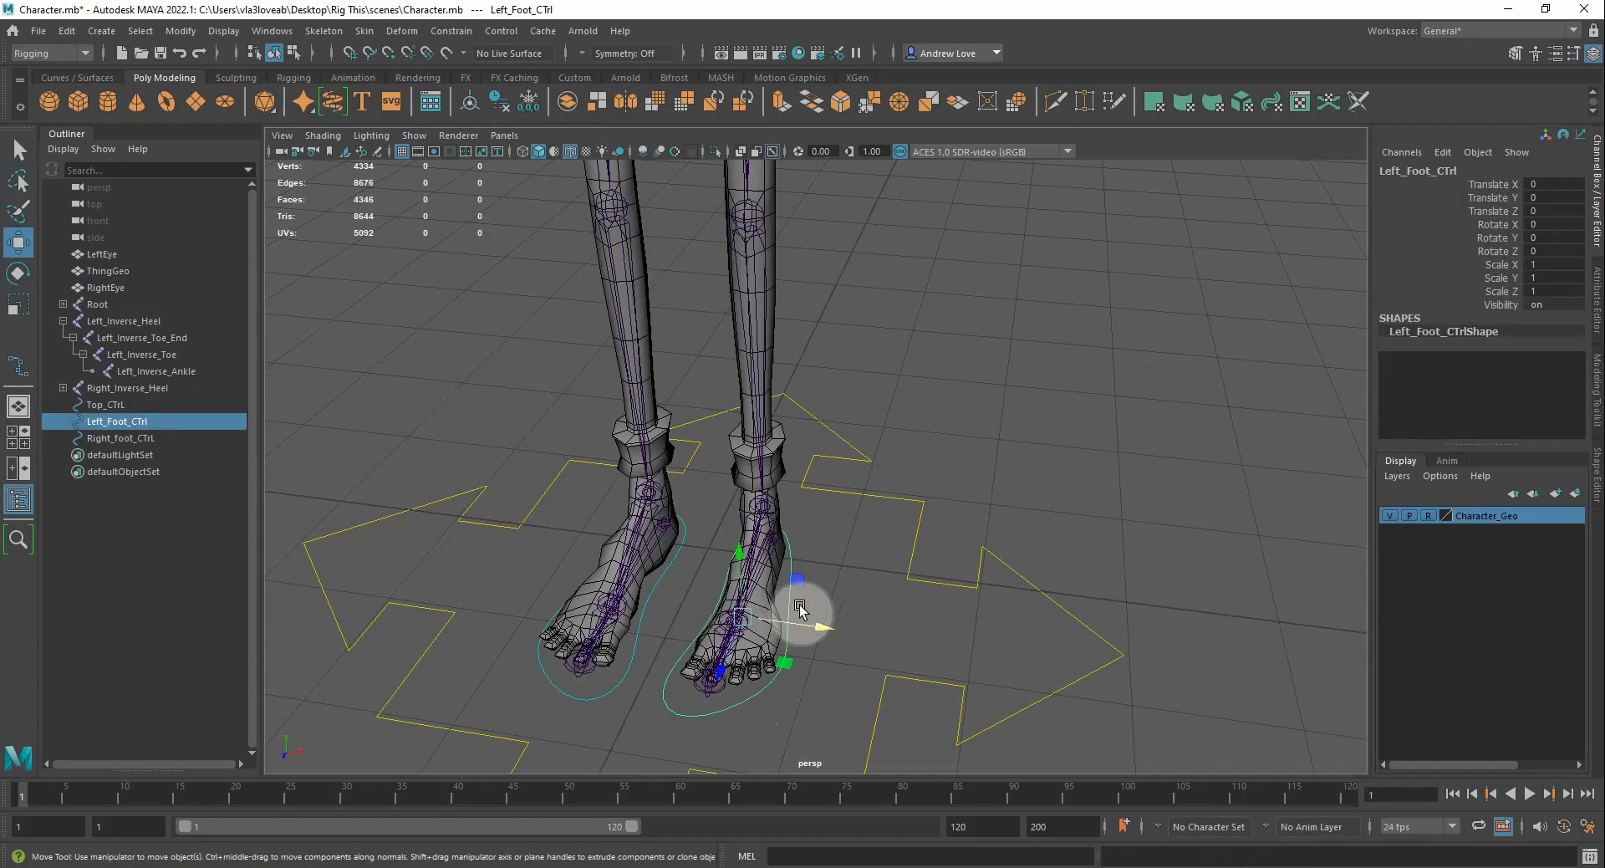
# Hide the Character_Geo layer, duplicate the Top_CTrL arrow curve and move the copy beside the character to about 6.233 in X
pyautogui.click(925, 580)
pyautogui.scroll(-3, 1080, 423)
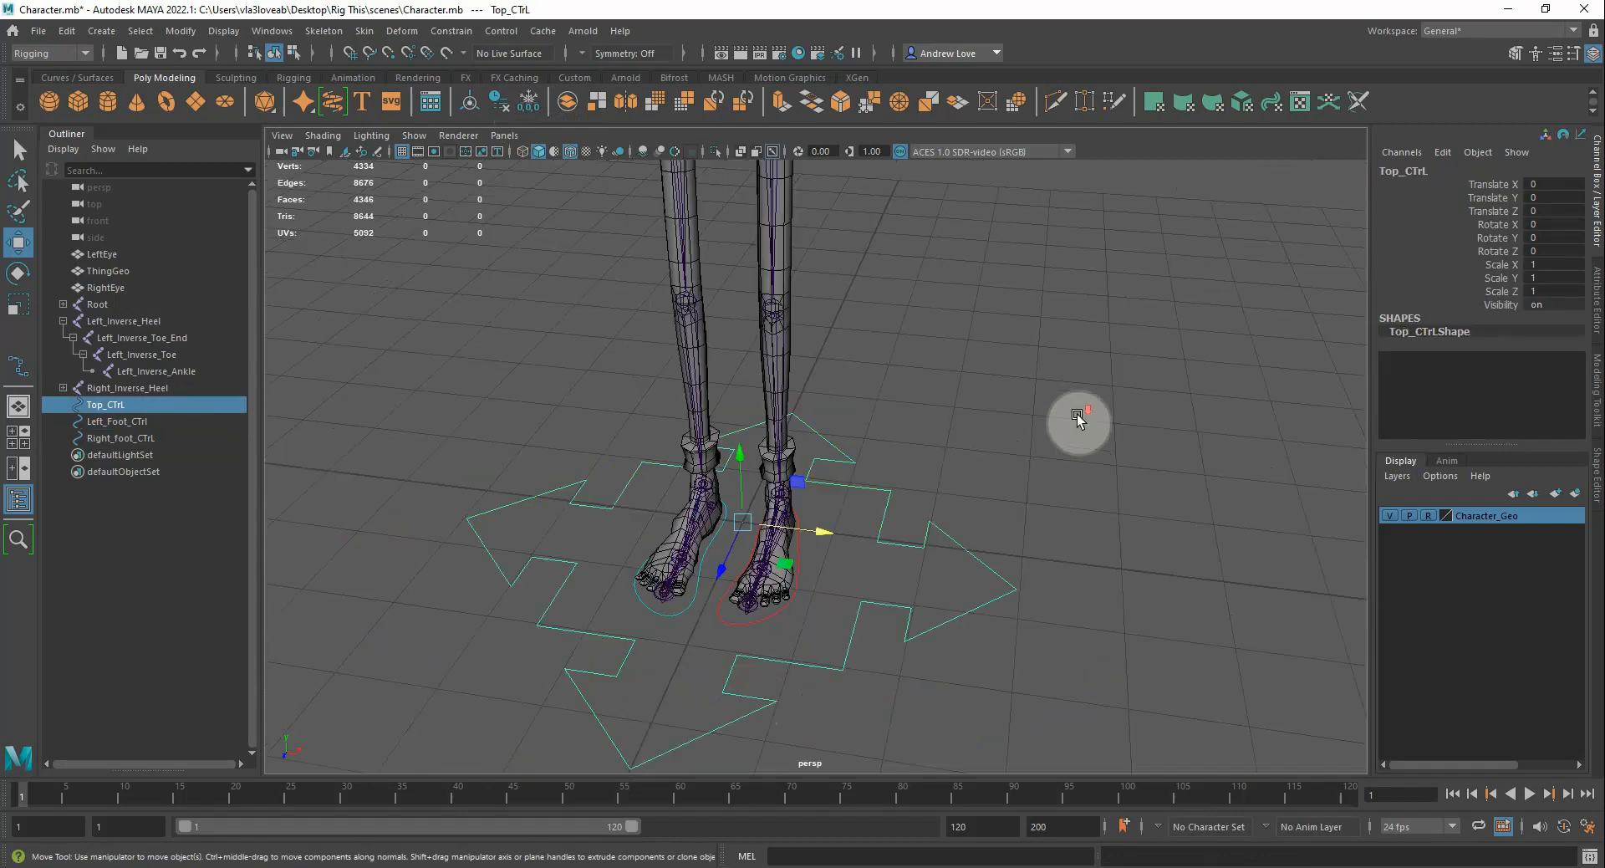
pyautogui.scroll(-1, 1085, 475)
pyautogui.scroll(-1, 1085, 475)
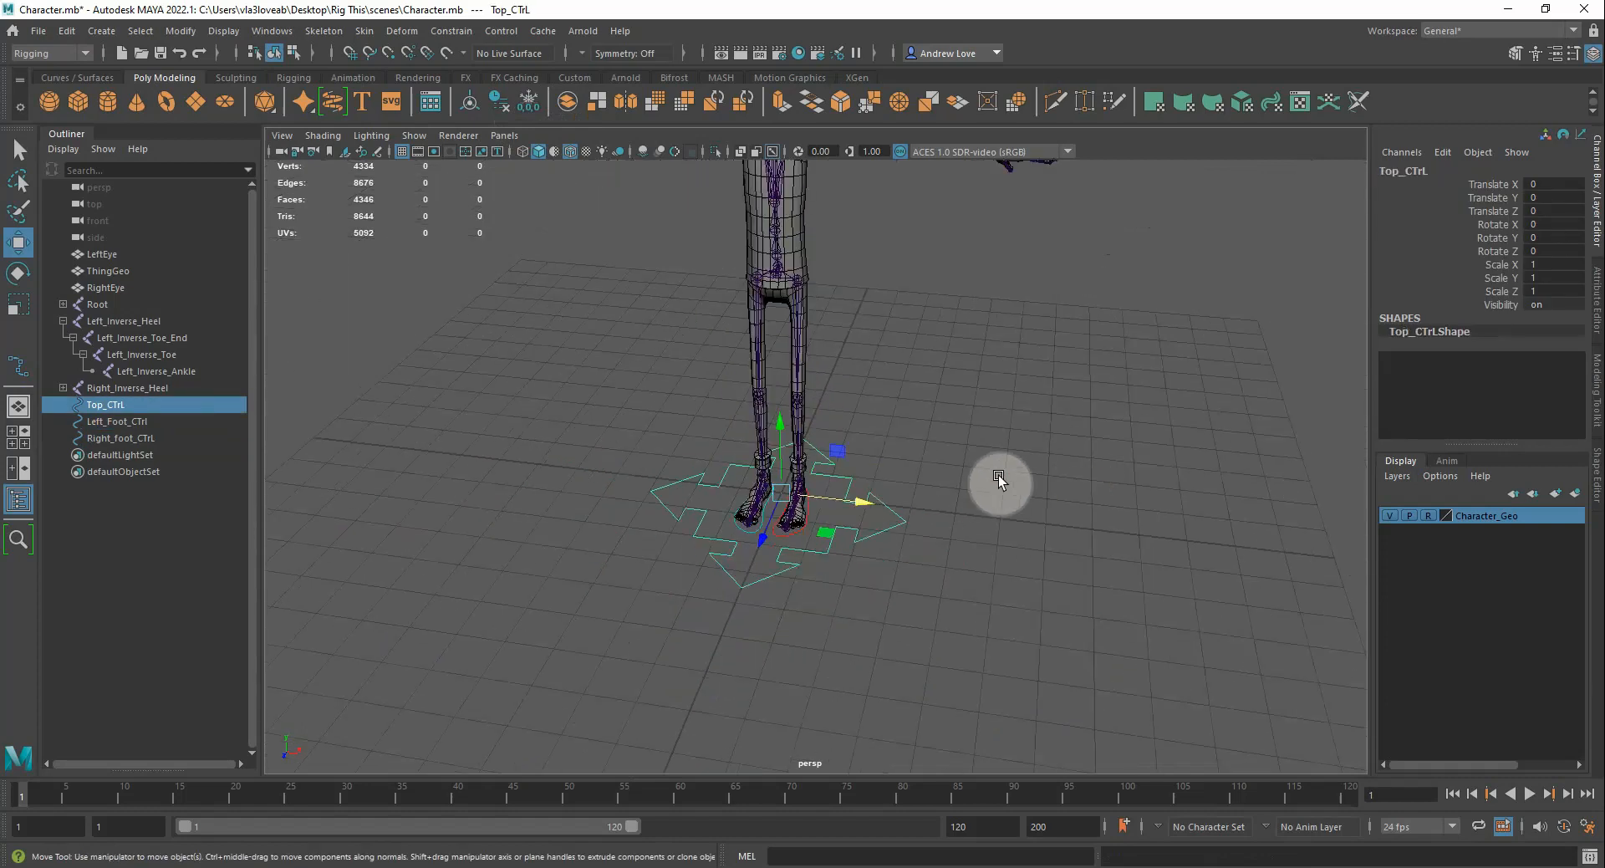
pyautogui.click(1391, 516)
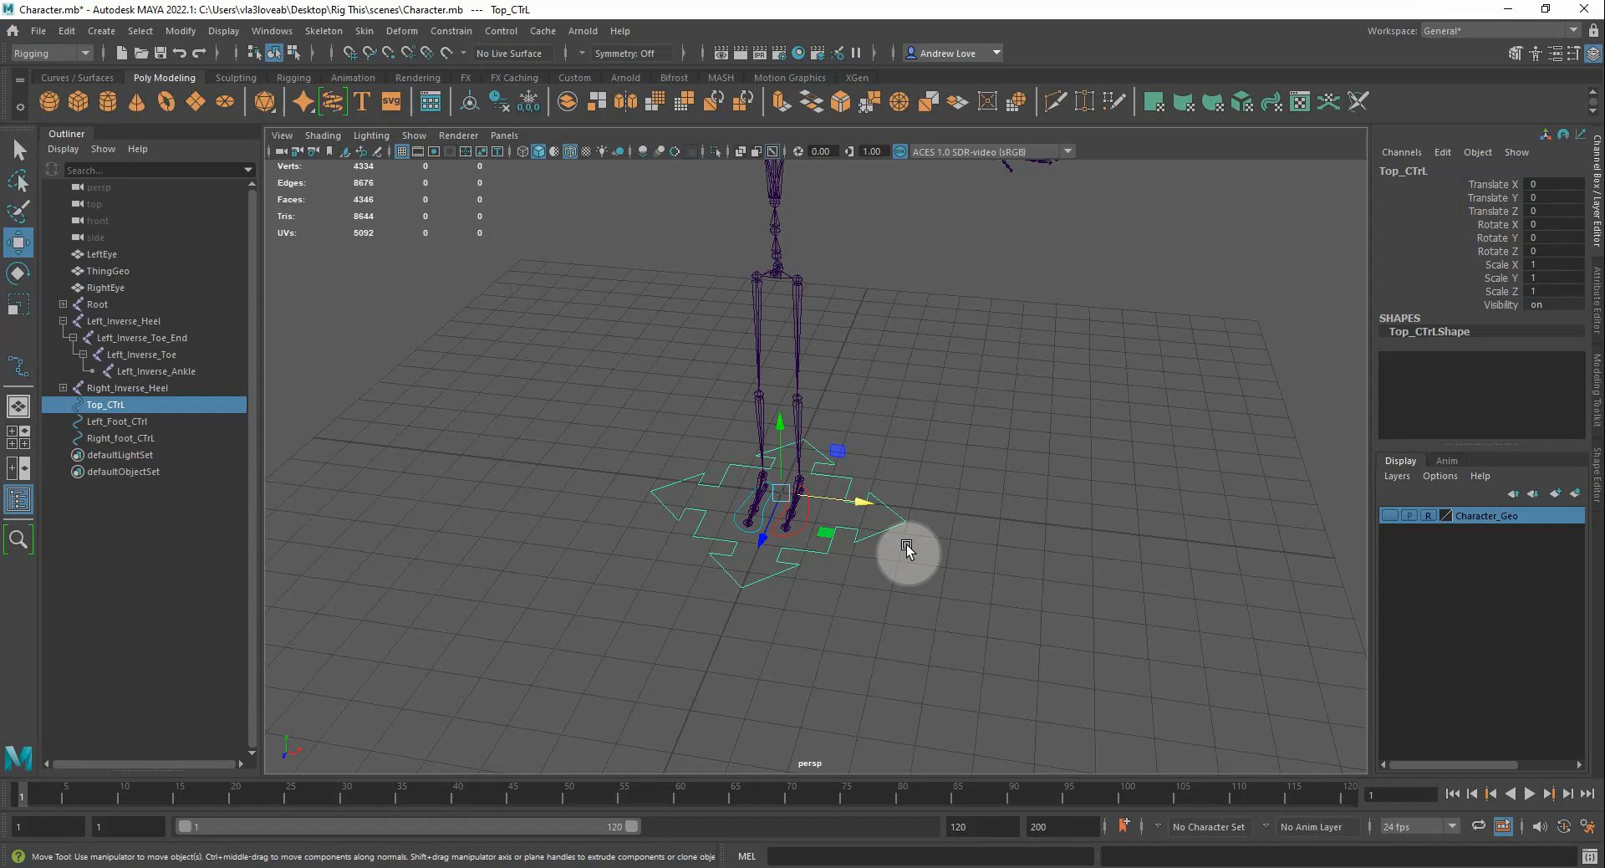
pyautogui.hotkey('ctrl', 'd')
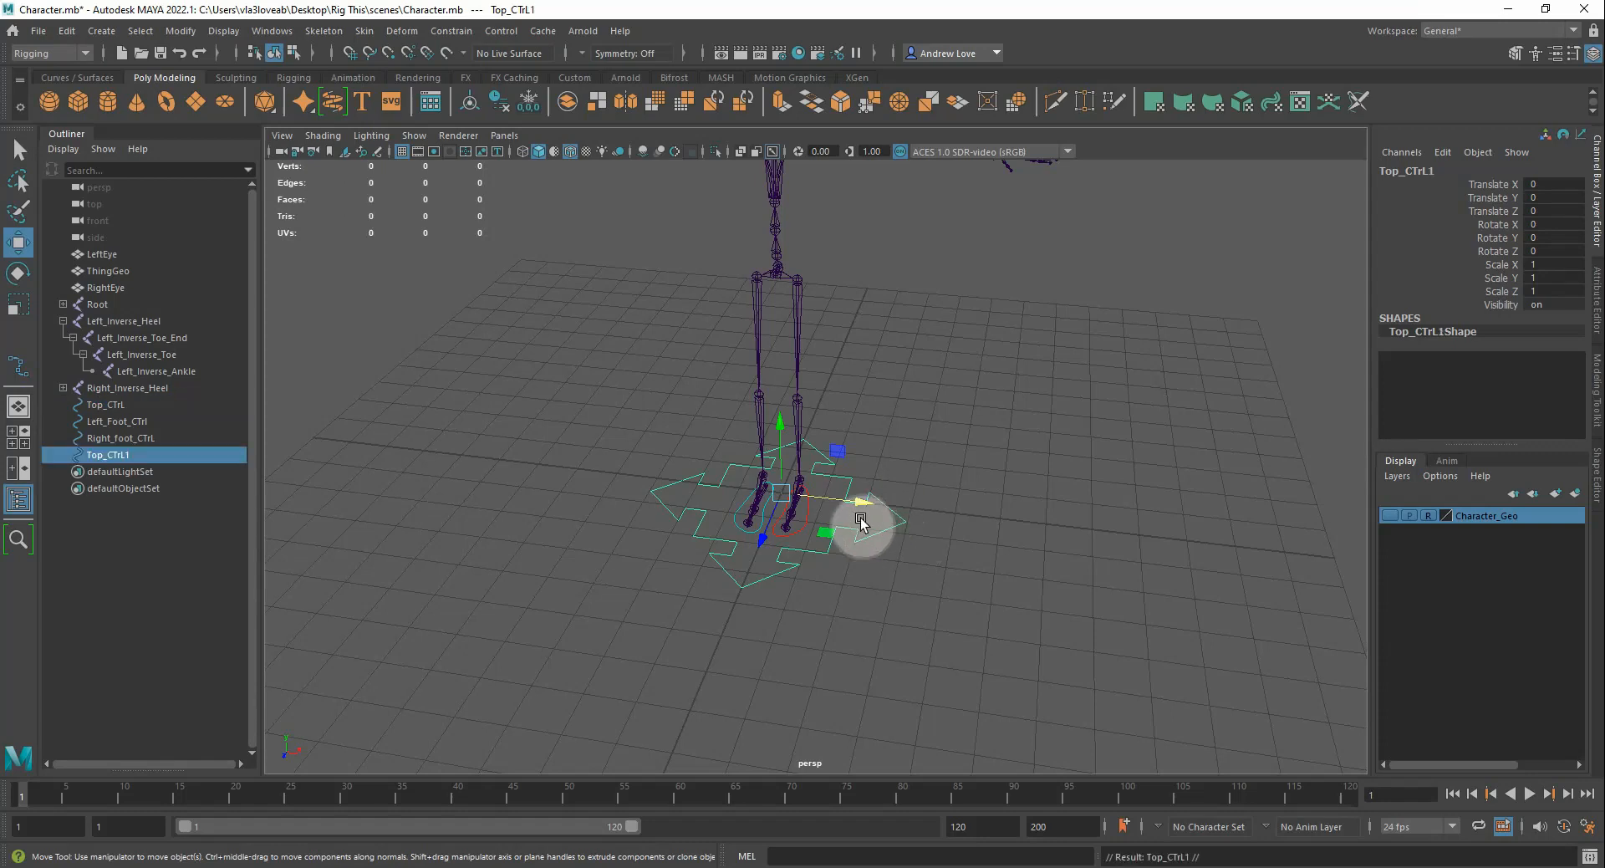
pyautogui.moveTo(862, 504); pyautogui.dragTo(1143, 515)
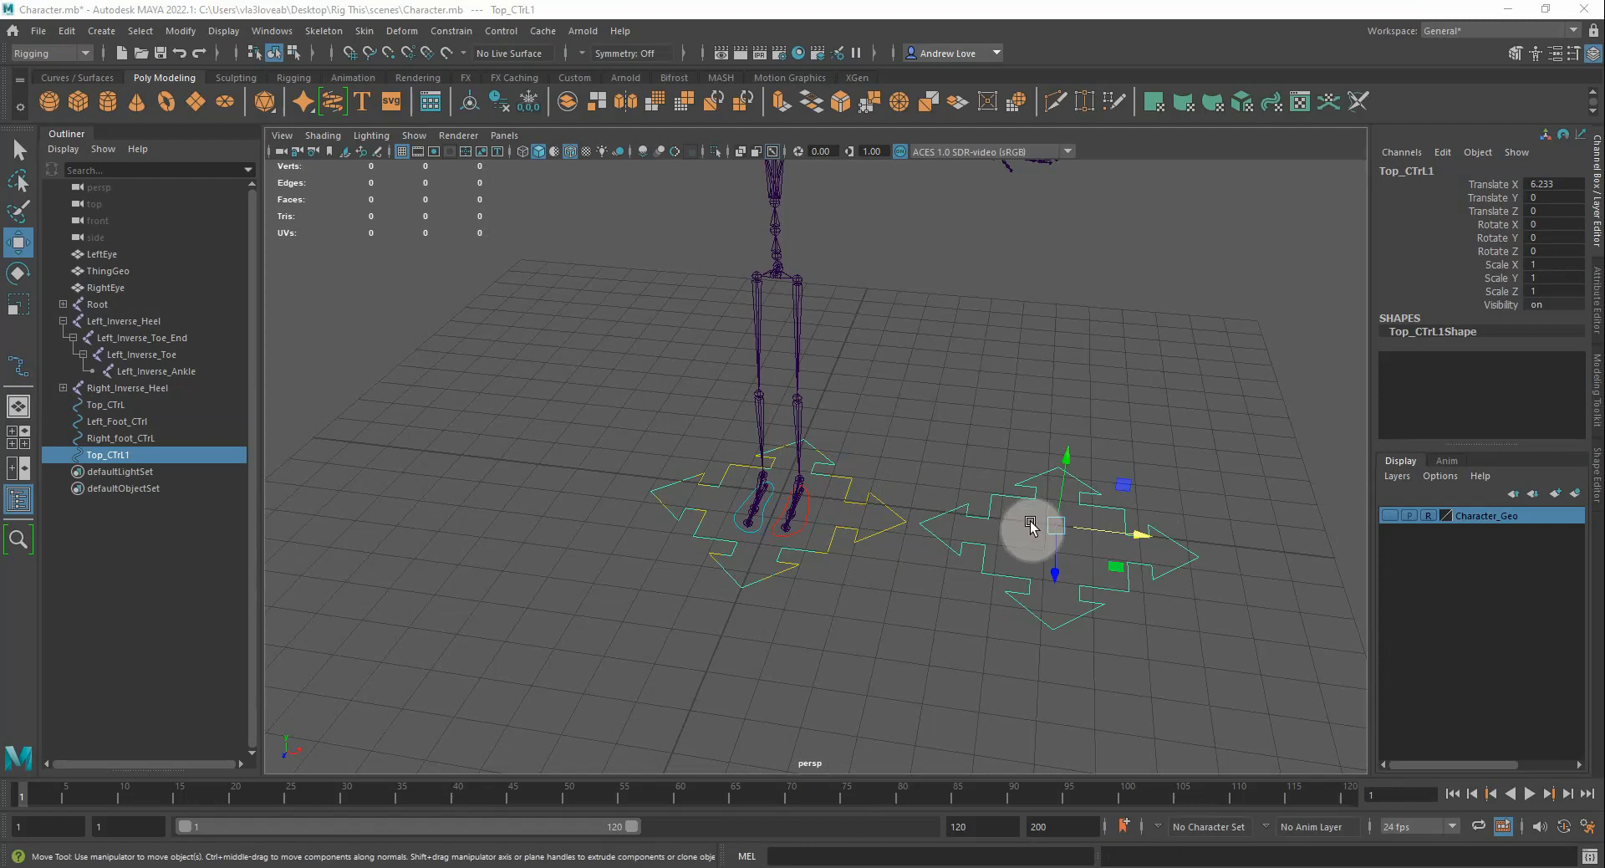
# Center the pivot of the copied arrow curve and scale it down uniformly to about 0.156
pyautogui.click(473, 102)
pyautogui.press('r')
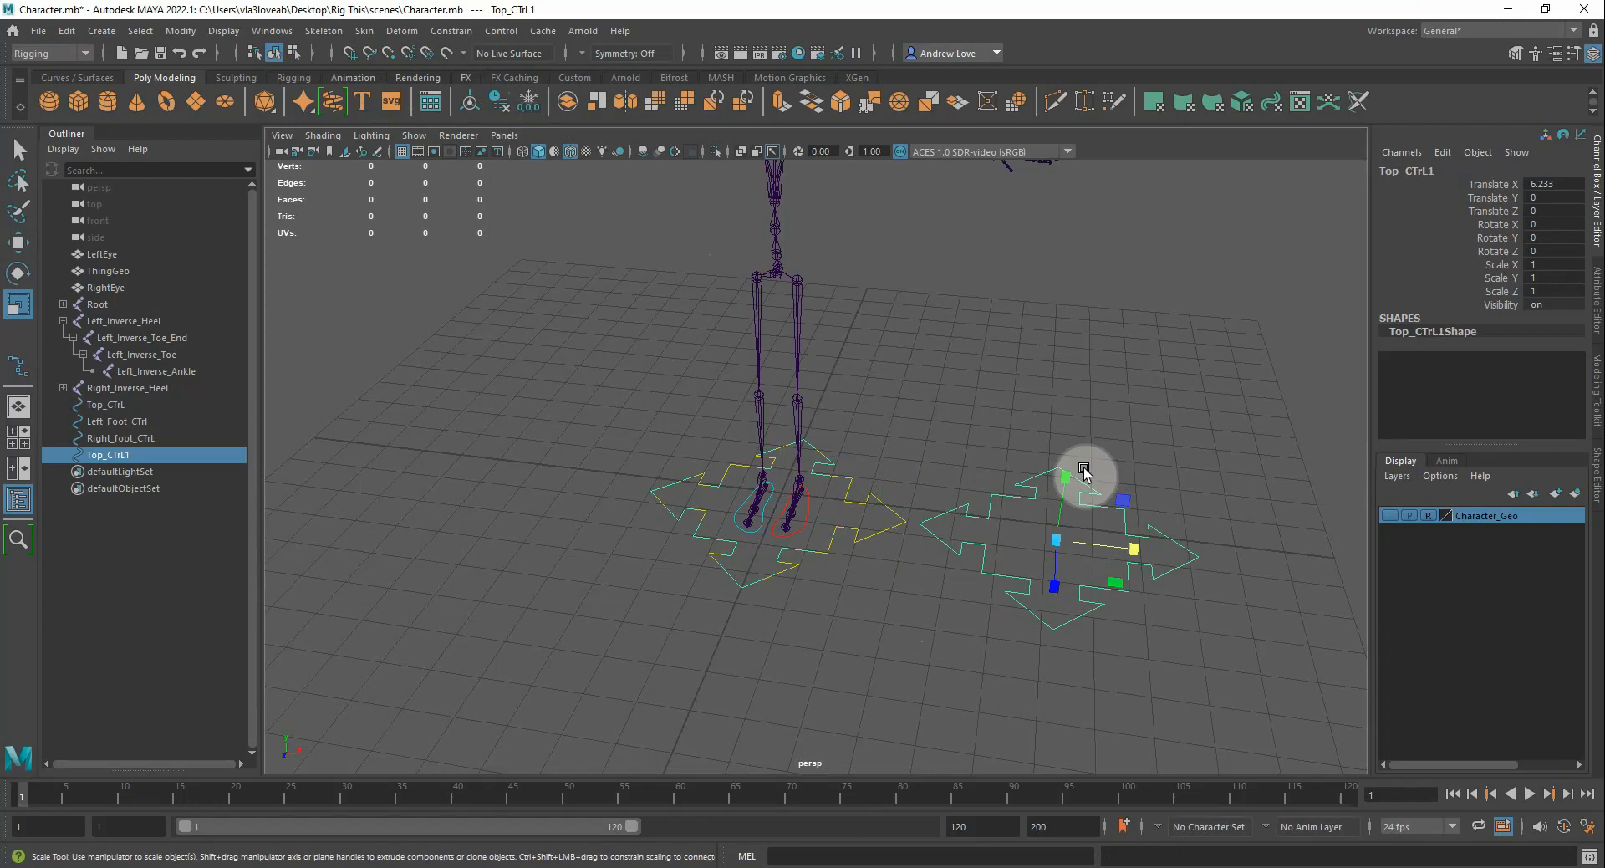
pyautogui.moveTo(1056, 544); pyautogui.dragTo(891, 425)
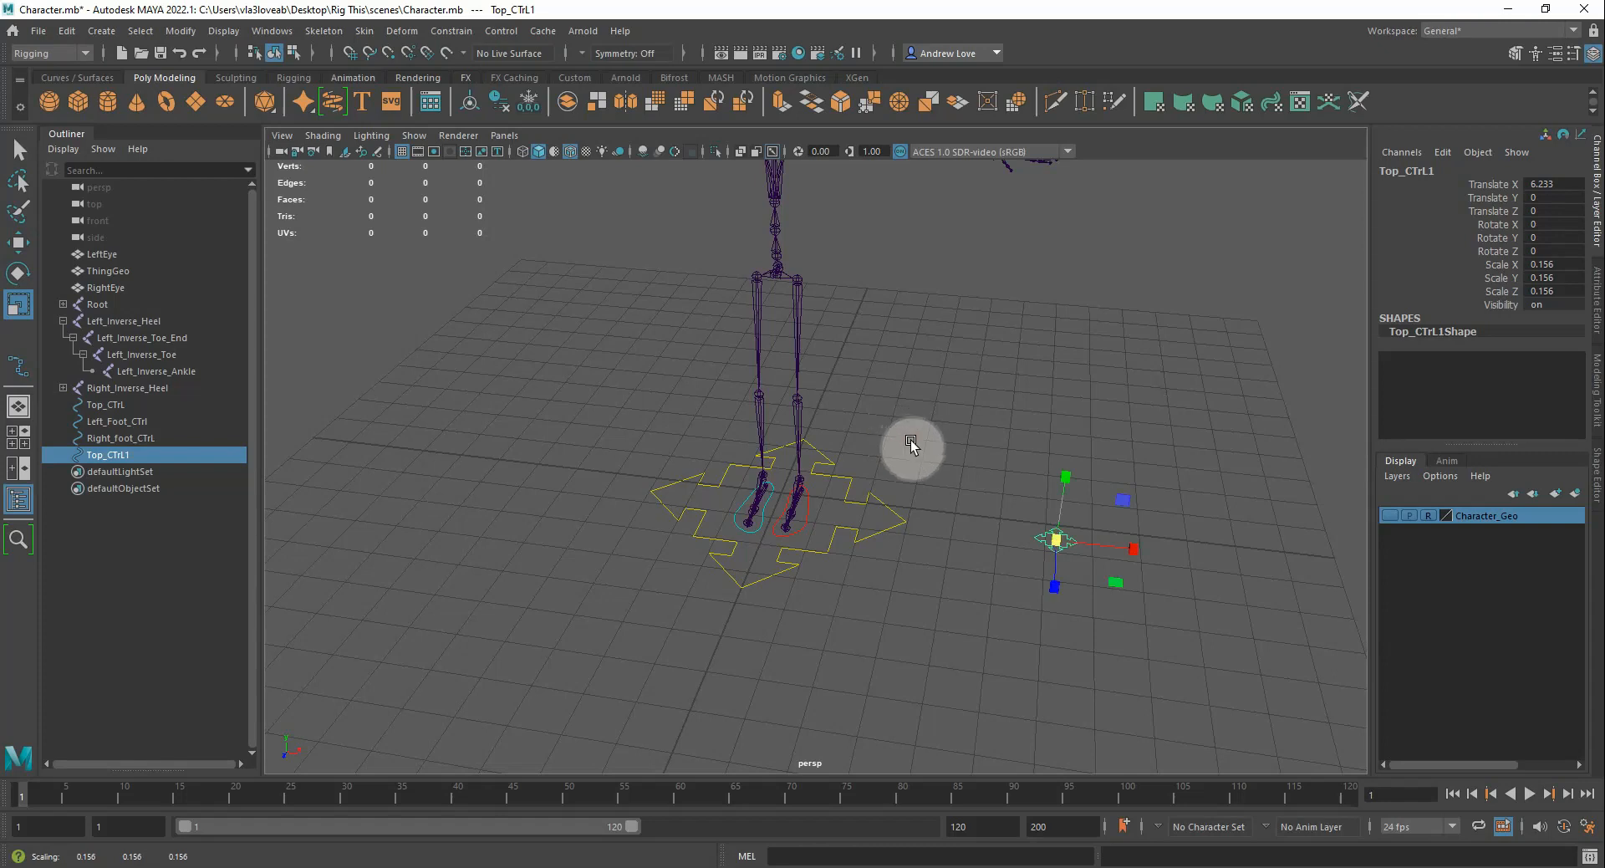
# Rotate the small arrow curve -90° around X so it stands upright and place it on the left knee joint
pyautogui.press('e')
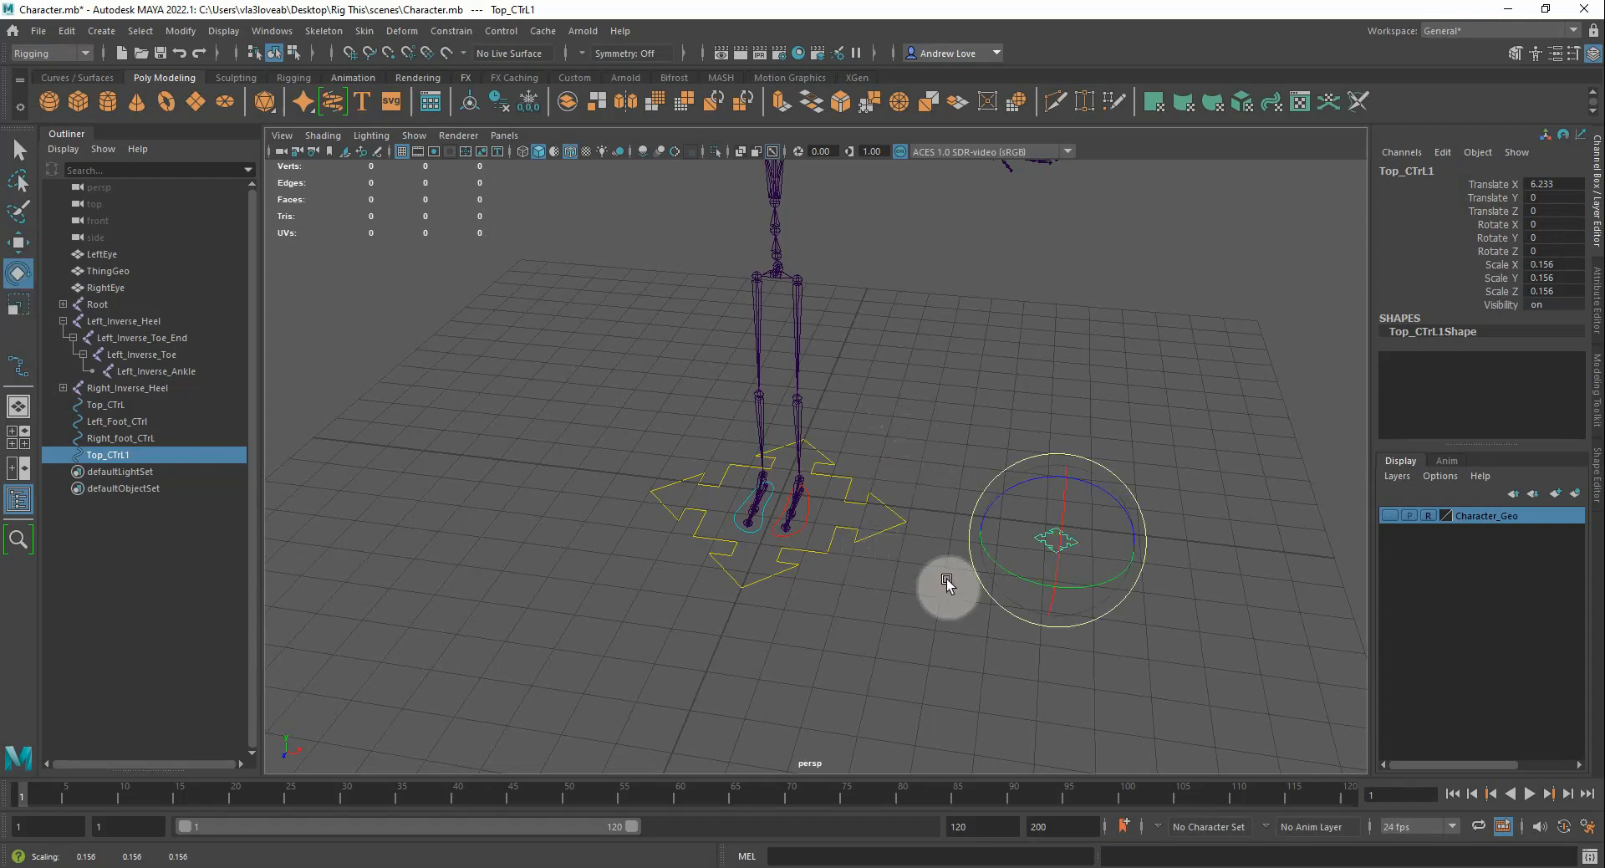
pyautogui.moveTo(1063, 560); pyautogui.dragTo(1033, 617)
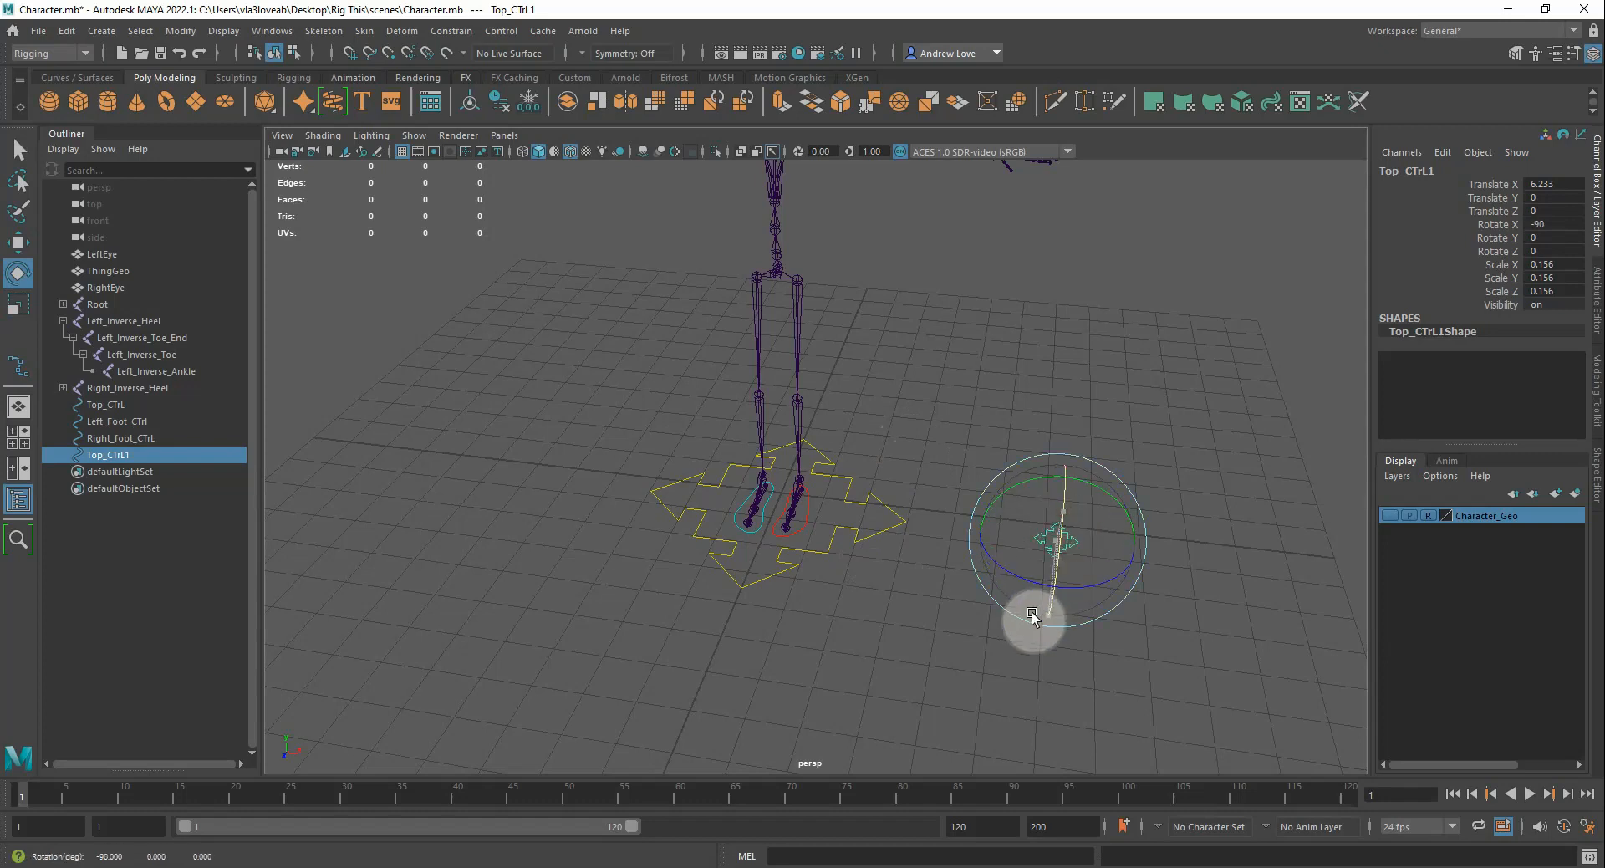
pyautogui.keyDown('alt'); pyautogui.moveTo(1000, 673); pyautogui.dragTo(874, 599); pyautogui.keyUp('alt')
pyautogui.press('w')
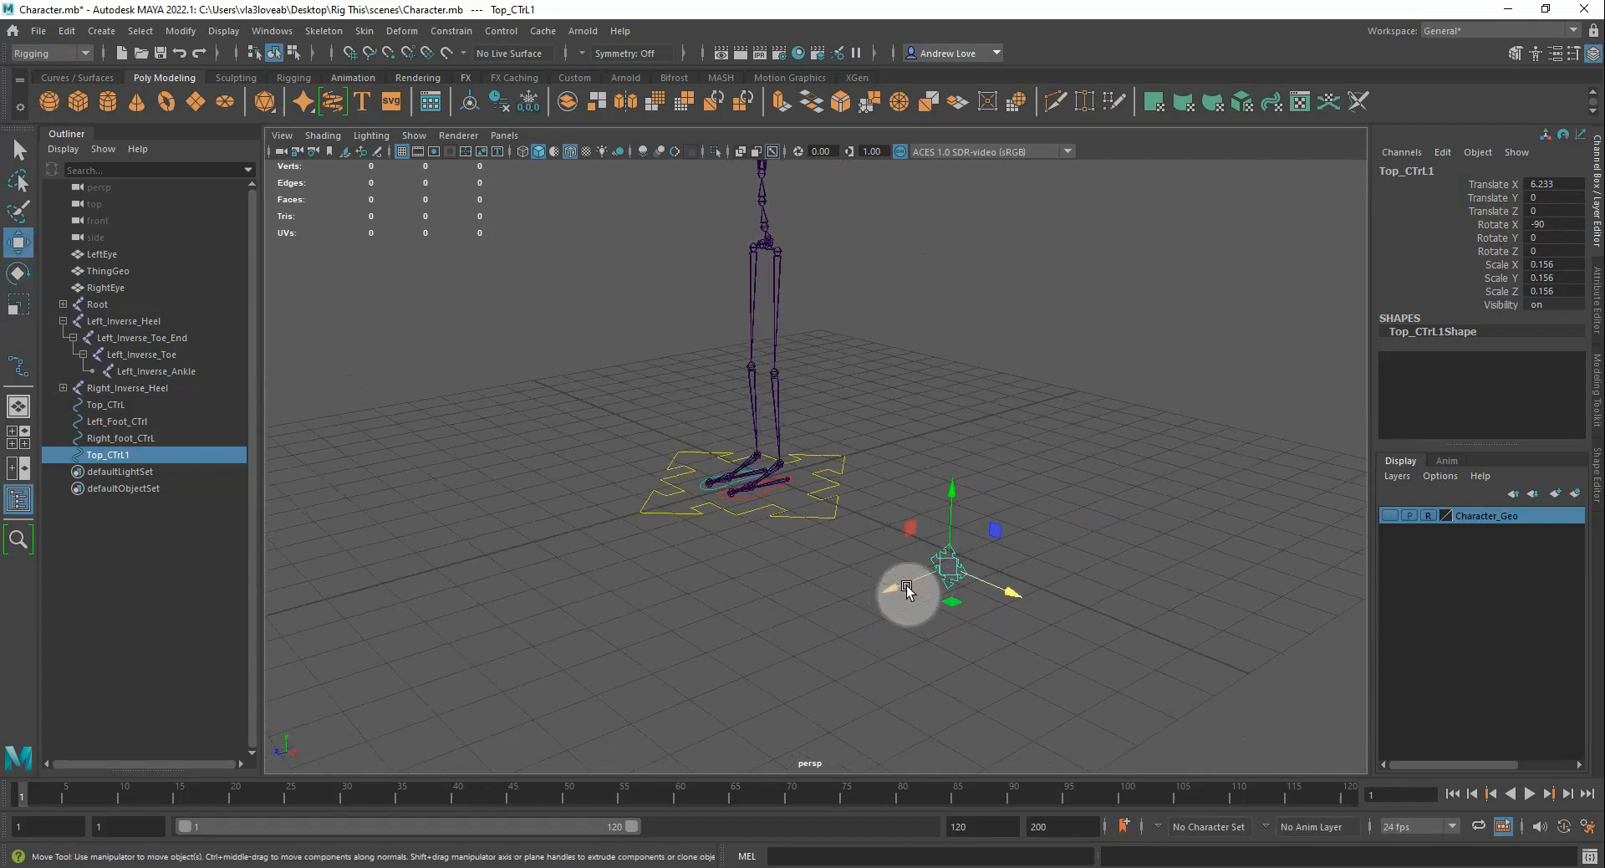
pyautogui.moveTo(960, 565); pyautogui.dragTo(637, 376)
pyautogui.scroll(3, 639, 374)
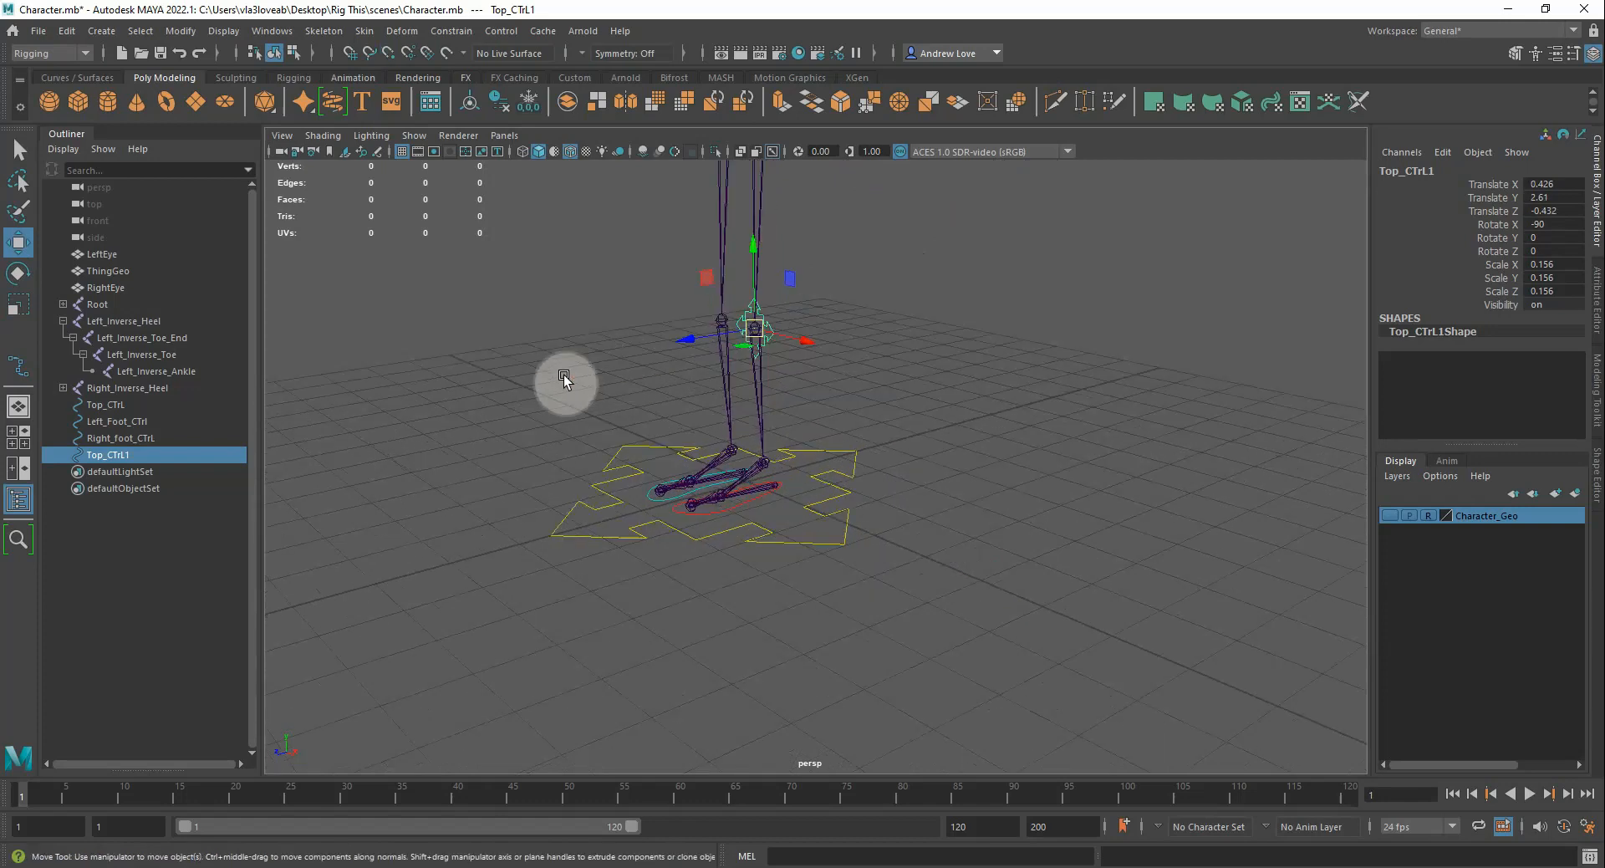
pyautogui.keyDown('alt'); pyautogui.moveTo(535, 341); pyautogui.dragTo(587, 424, button='middle'); pyautogui.keyUp('alt')
pyautogui.scroll(5, 598, 388)
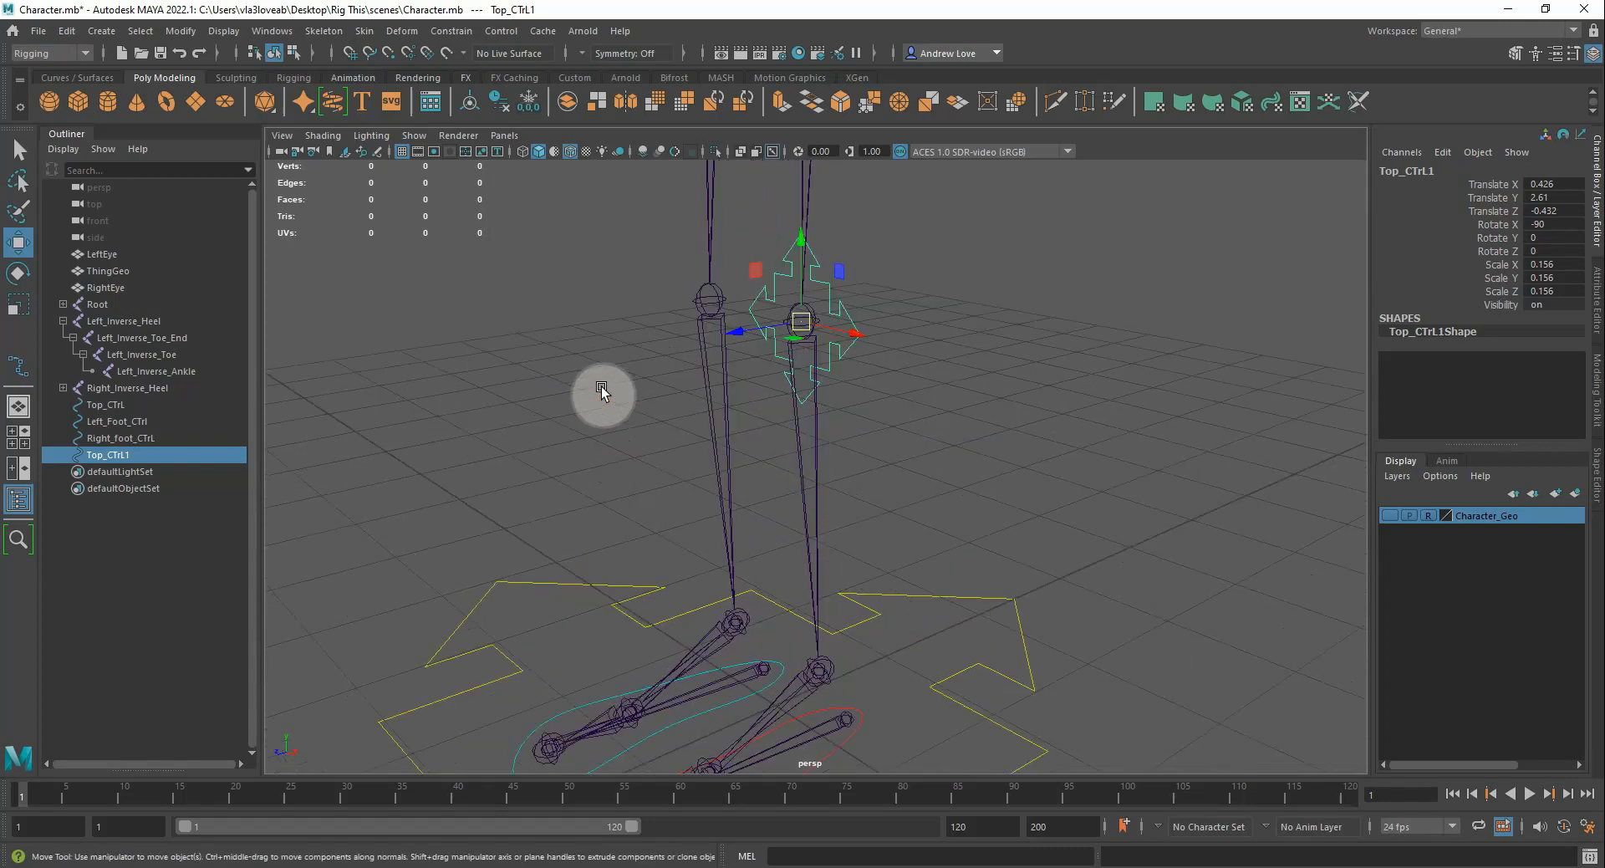
# Scale the small arrow curve at the left knee down uniformly to about 0.091
pyautogui.keyDown('alt'); pyautogui.moveTo(590, 359); pyautogui.dragTo(627, 416, button='middle'); pyautogui.keyUp('alt')
pyautogui.keyDown('alt'); pyautogui.moveTo(627, 418); pyautogui.dragTo(657, 420); pyautogui.keyUp('alt')
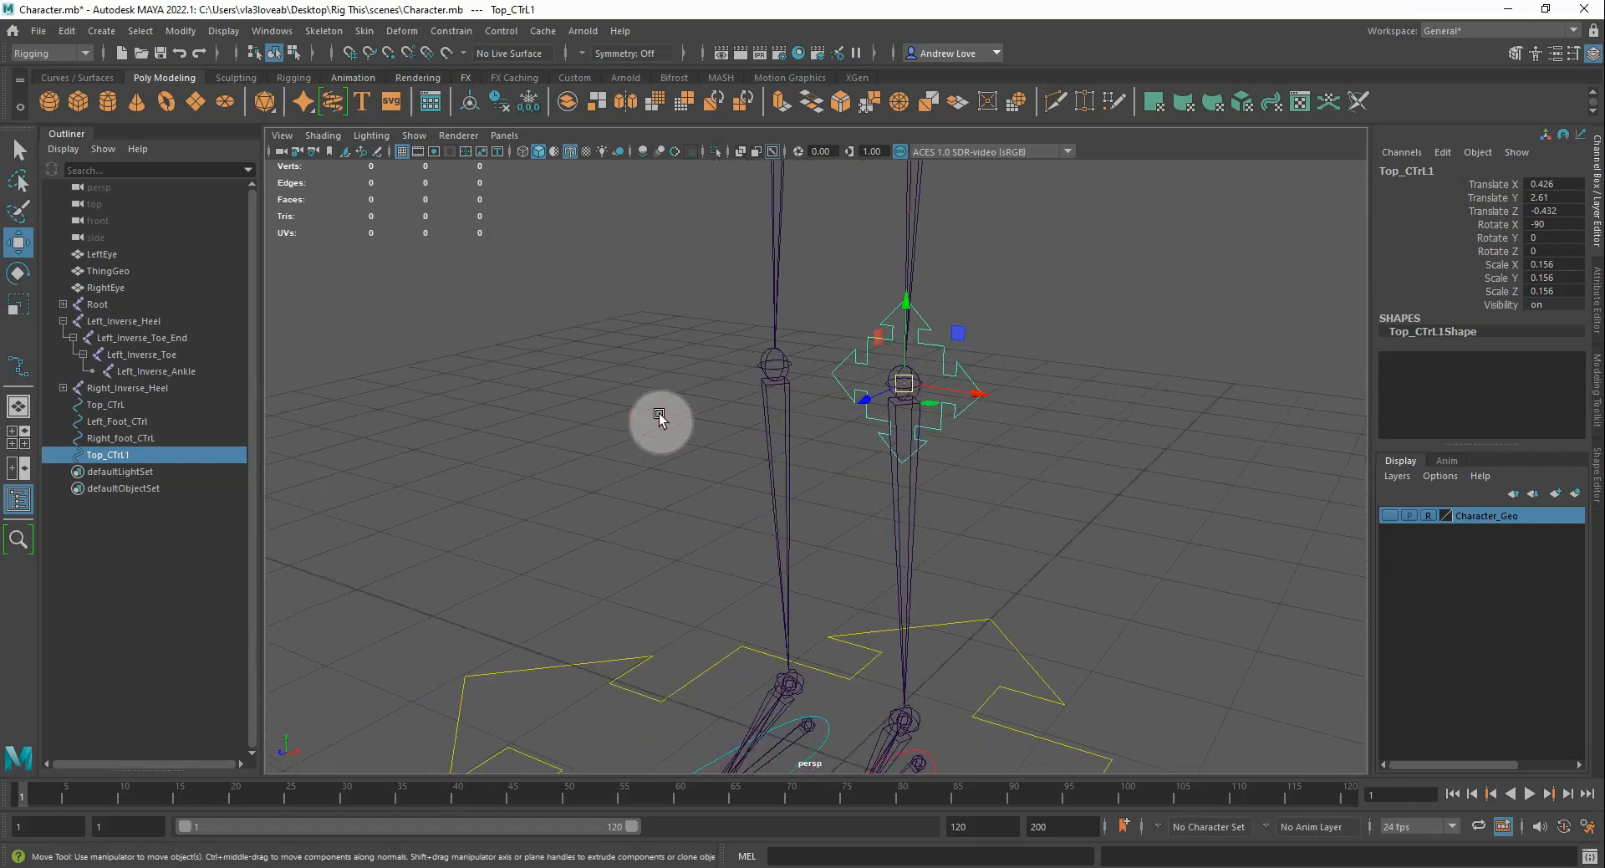
pyautogui.press('r')
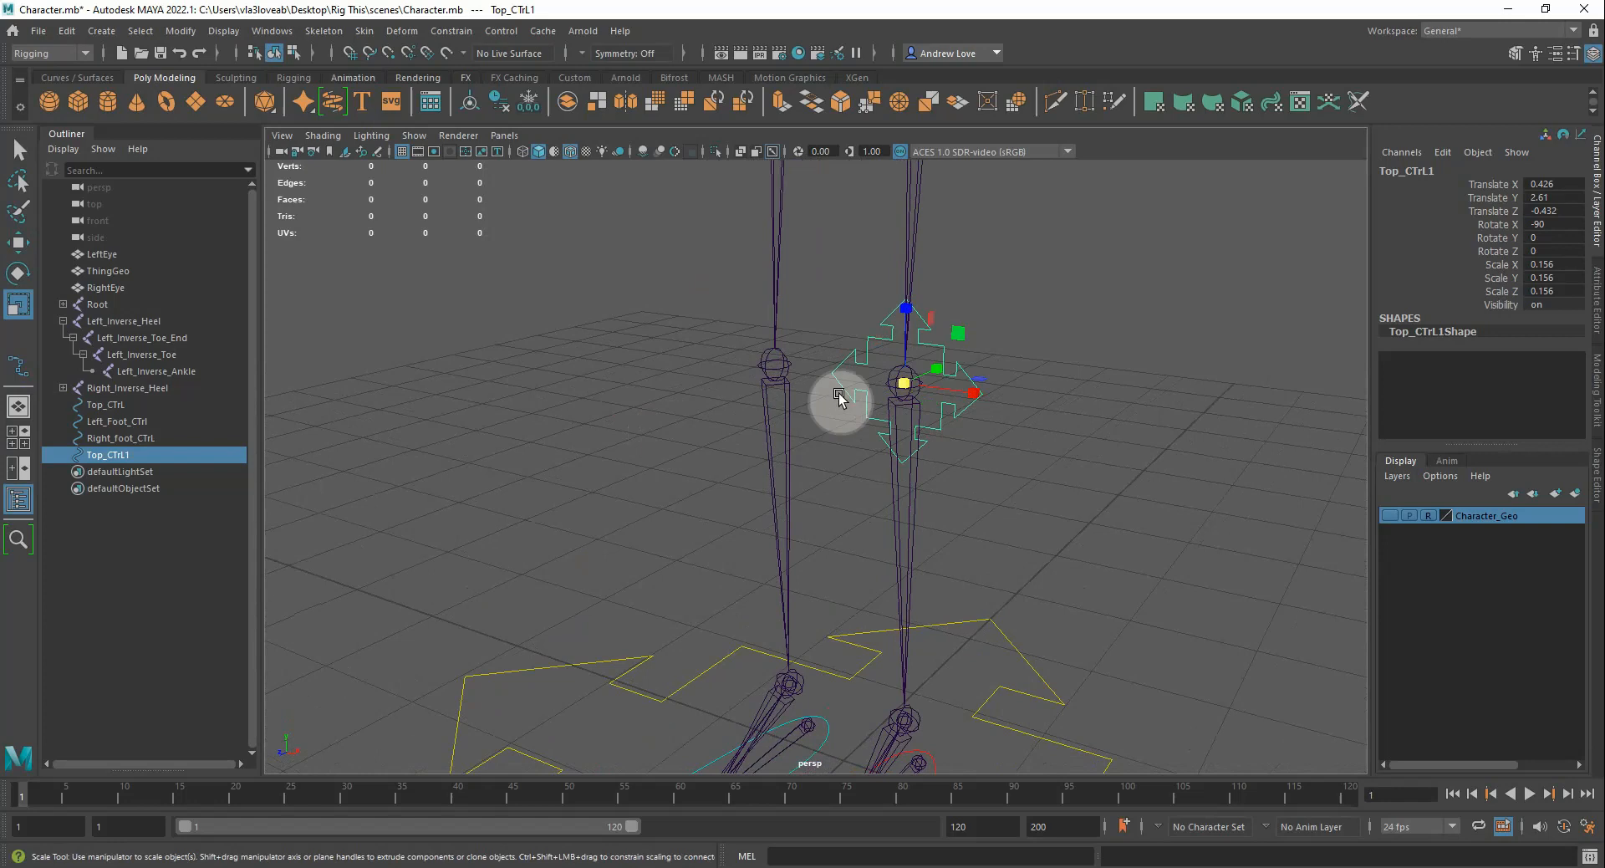
pyautogui.moveTo(903, 383); pyautogui.dragTo(856, 376)
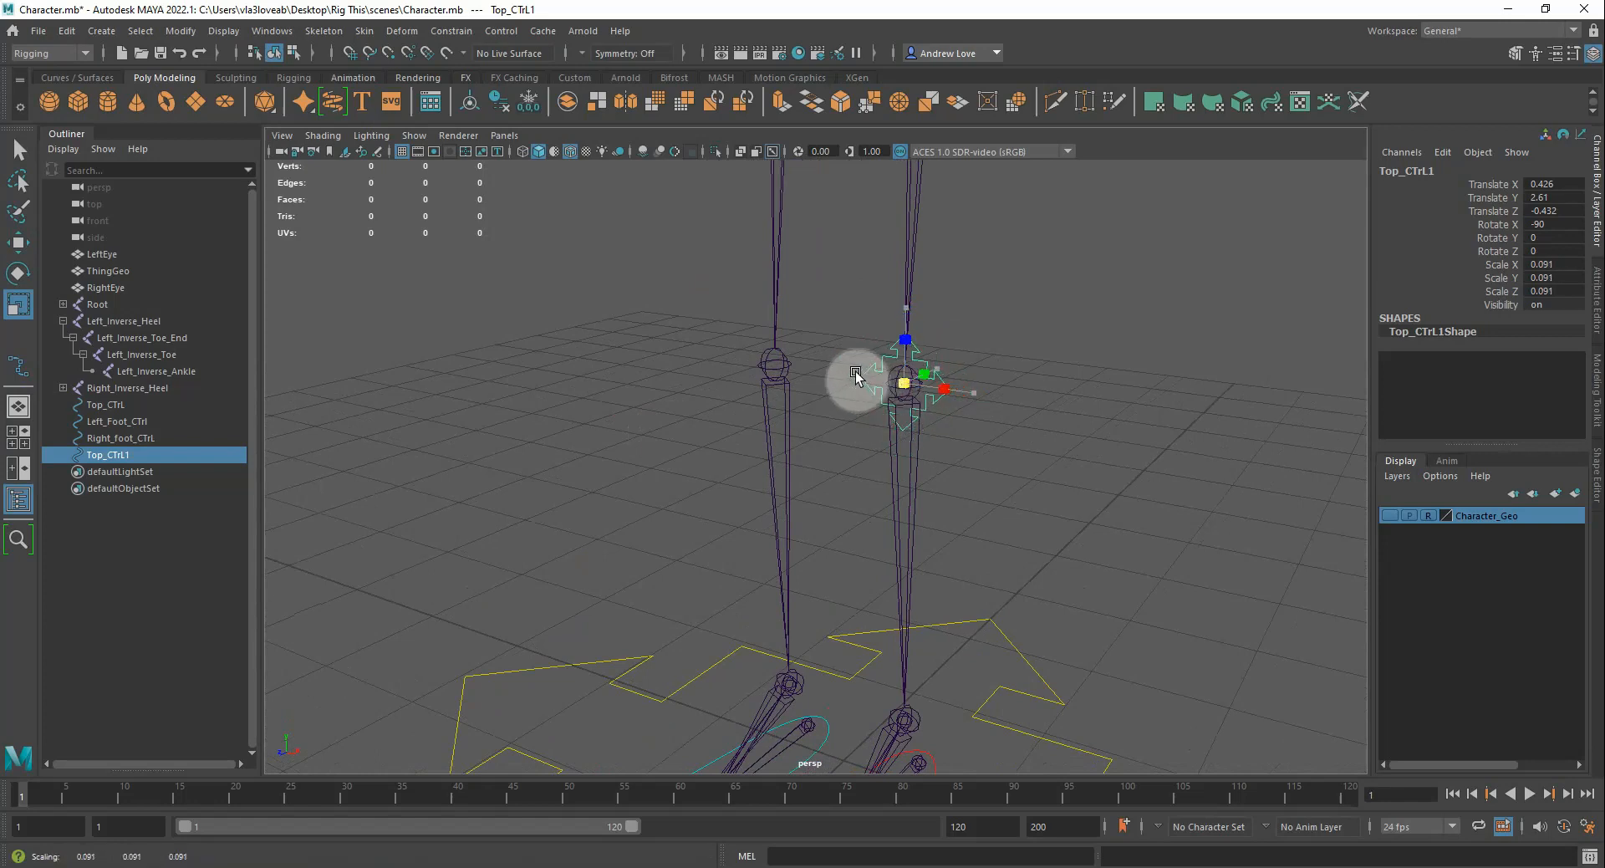
pyautogui.click(717, 384)
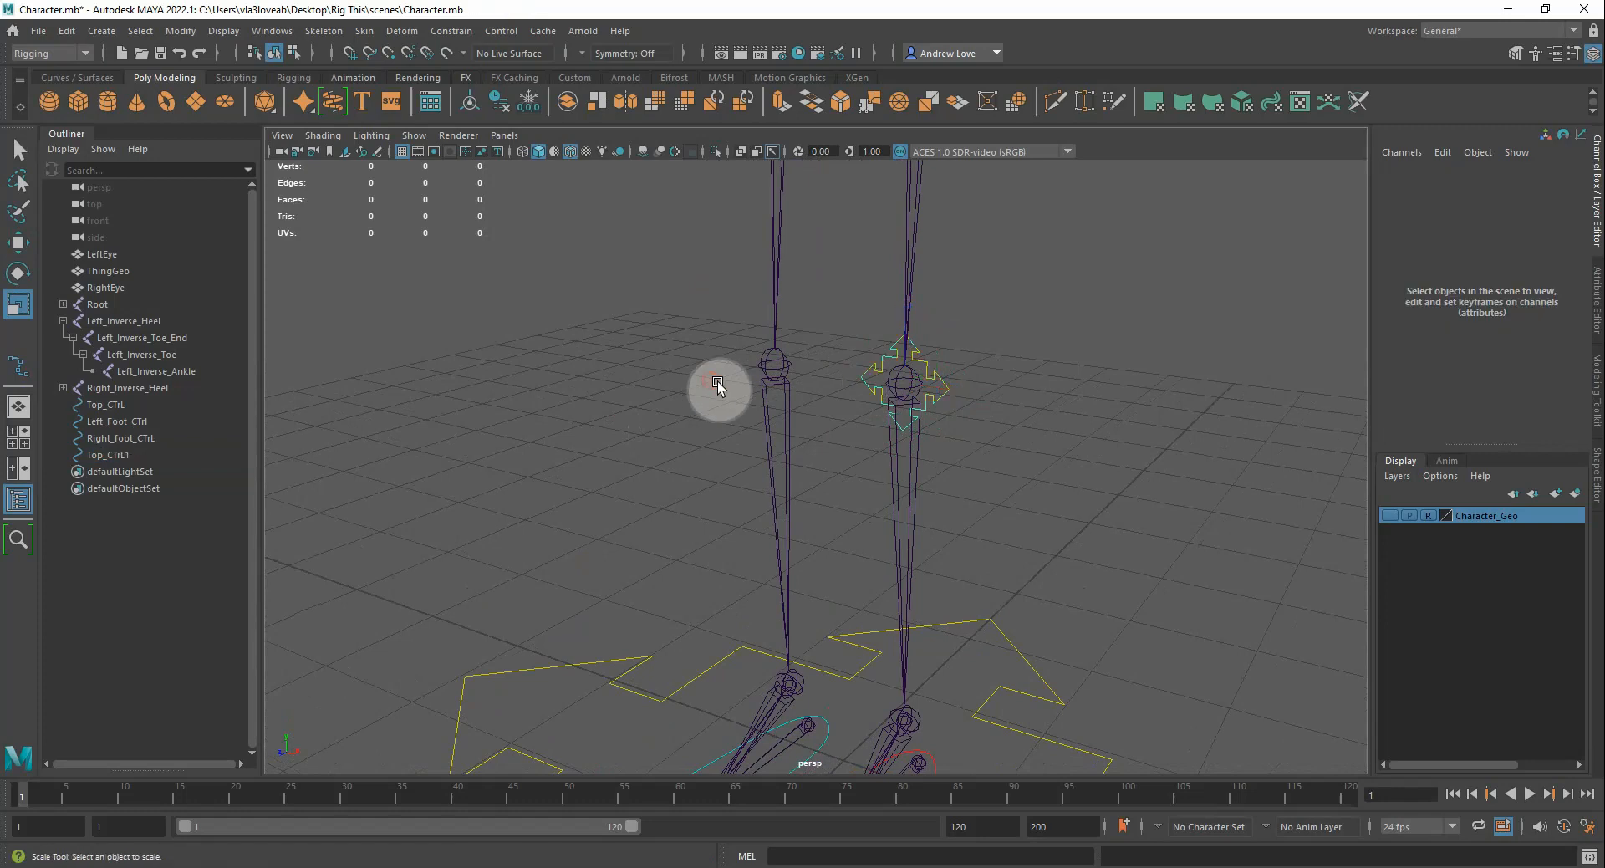
# Set the drawing override color of the left knee arrow curve to red
pyautogui.click(940, 393)
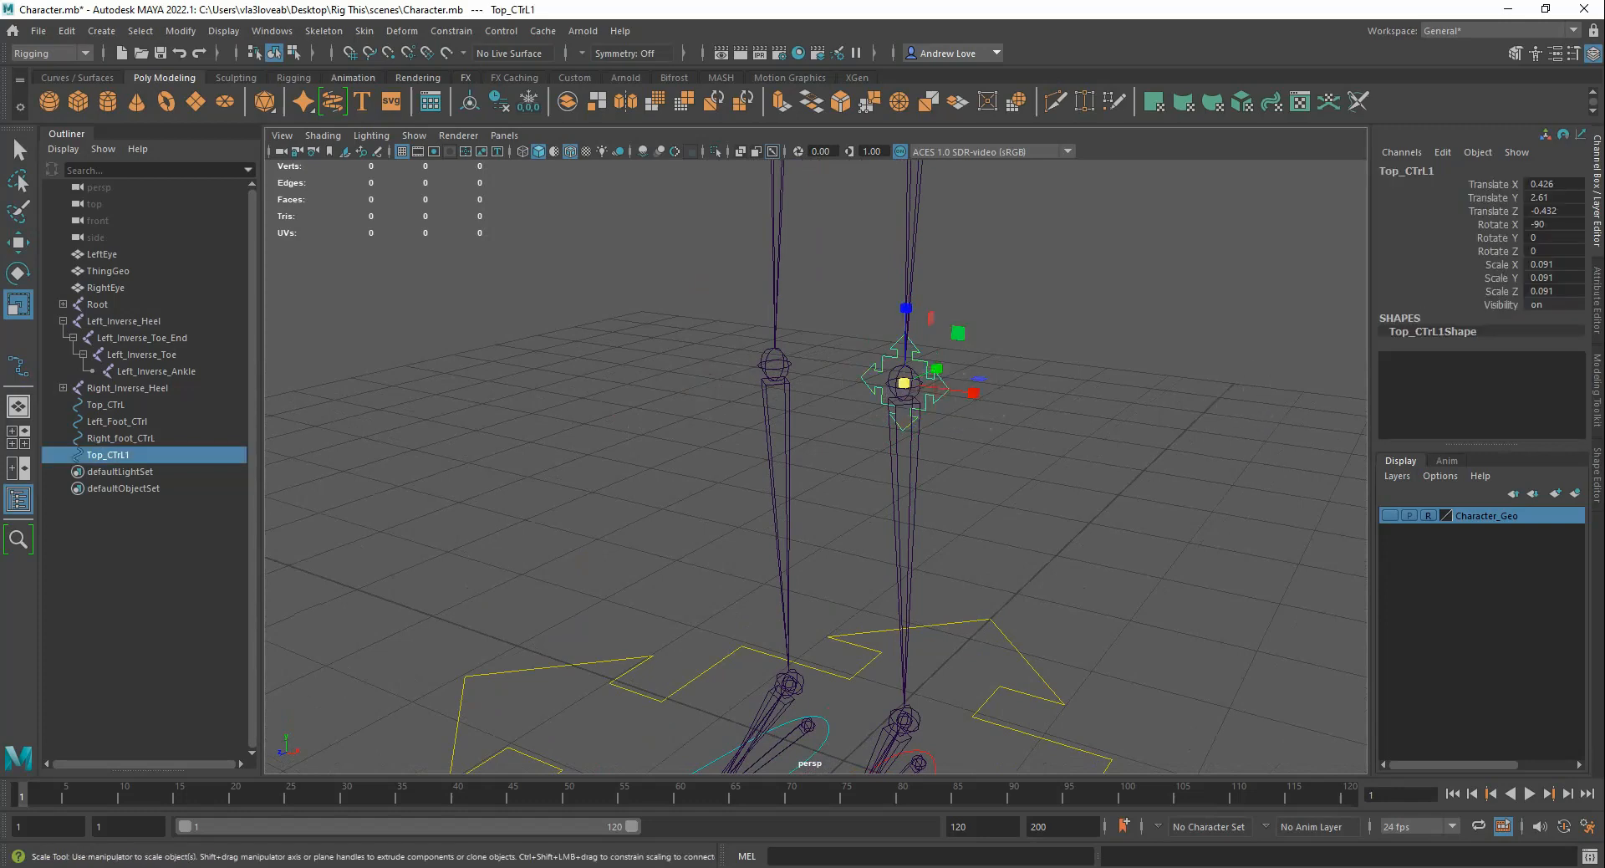
pyautogui.click(1597, 396)
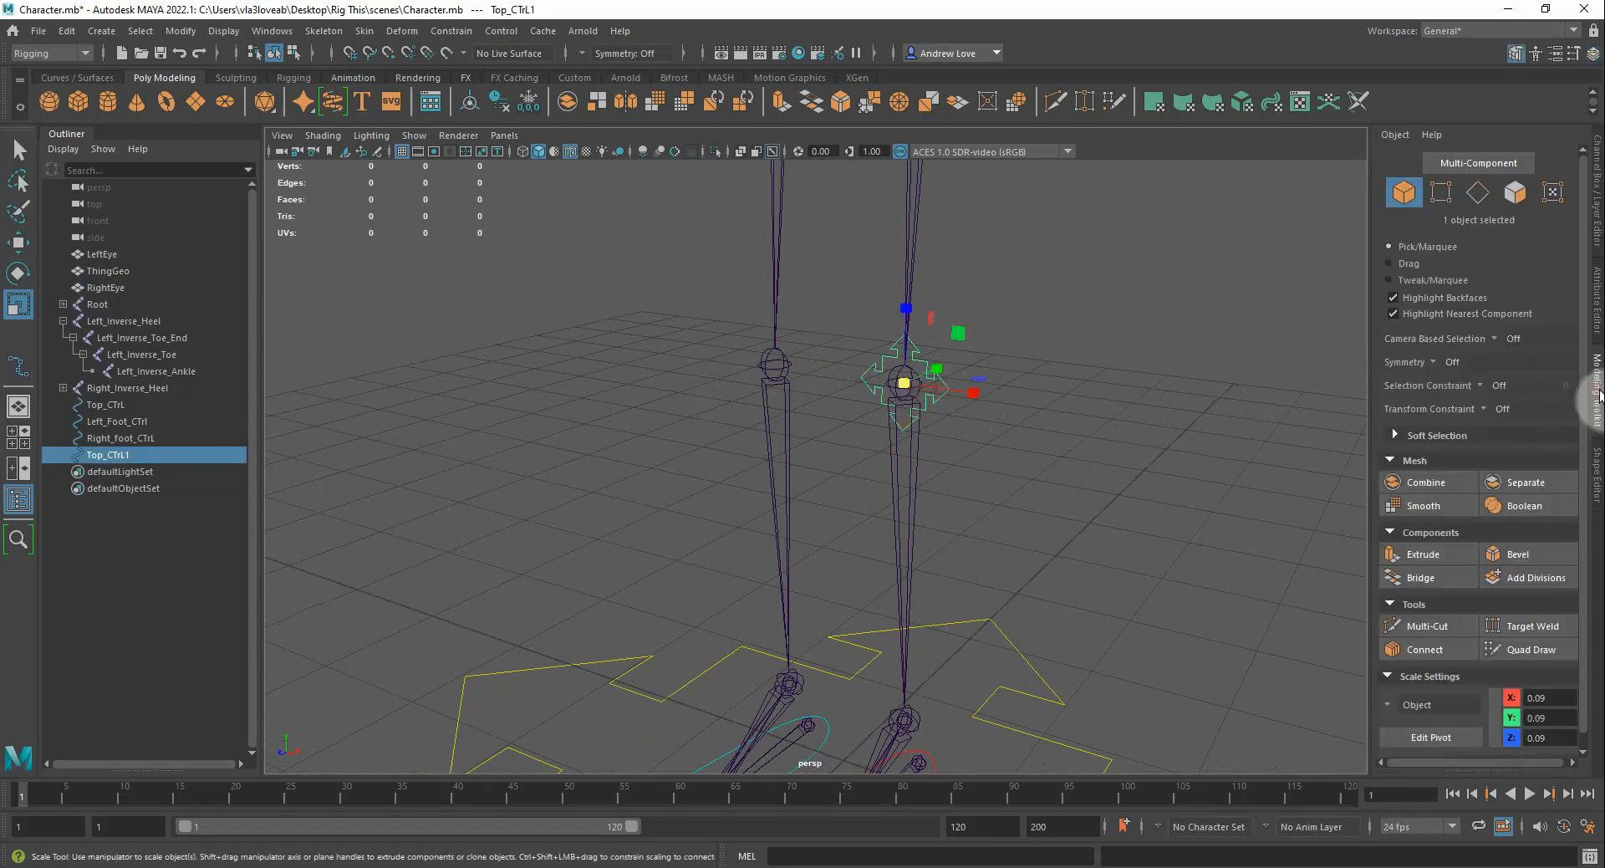
pyautogui.click(1596, 305)
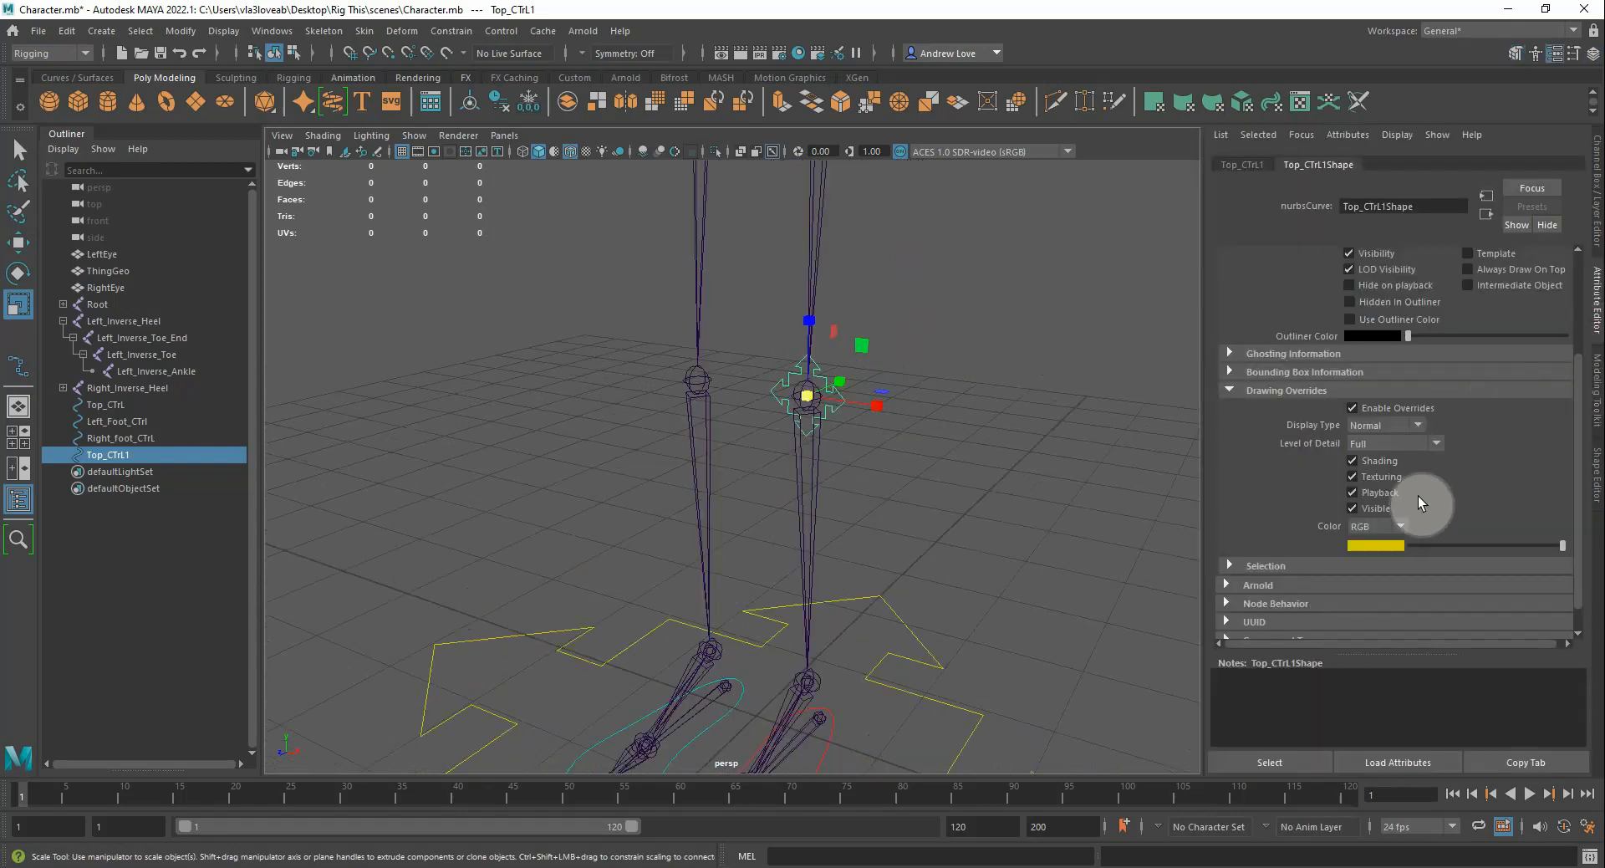
pyautogui.click(1366, 544)
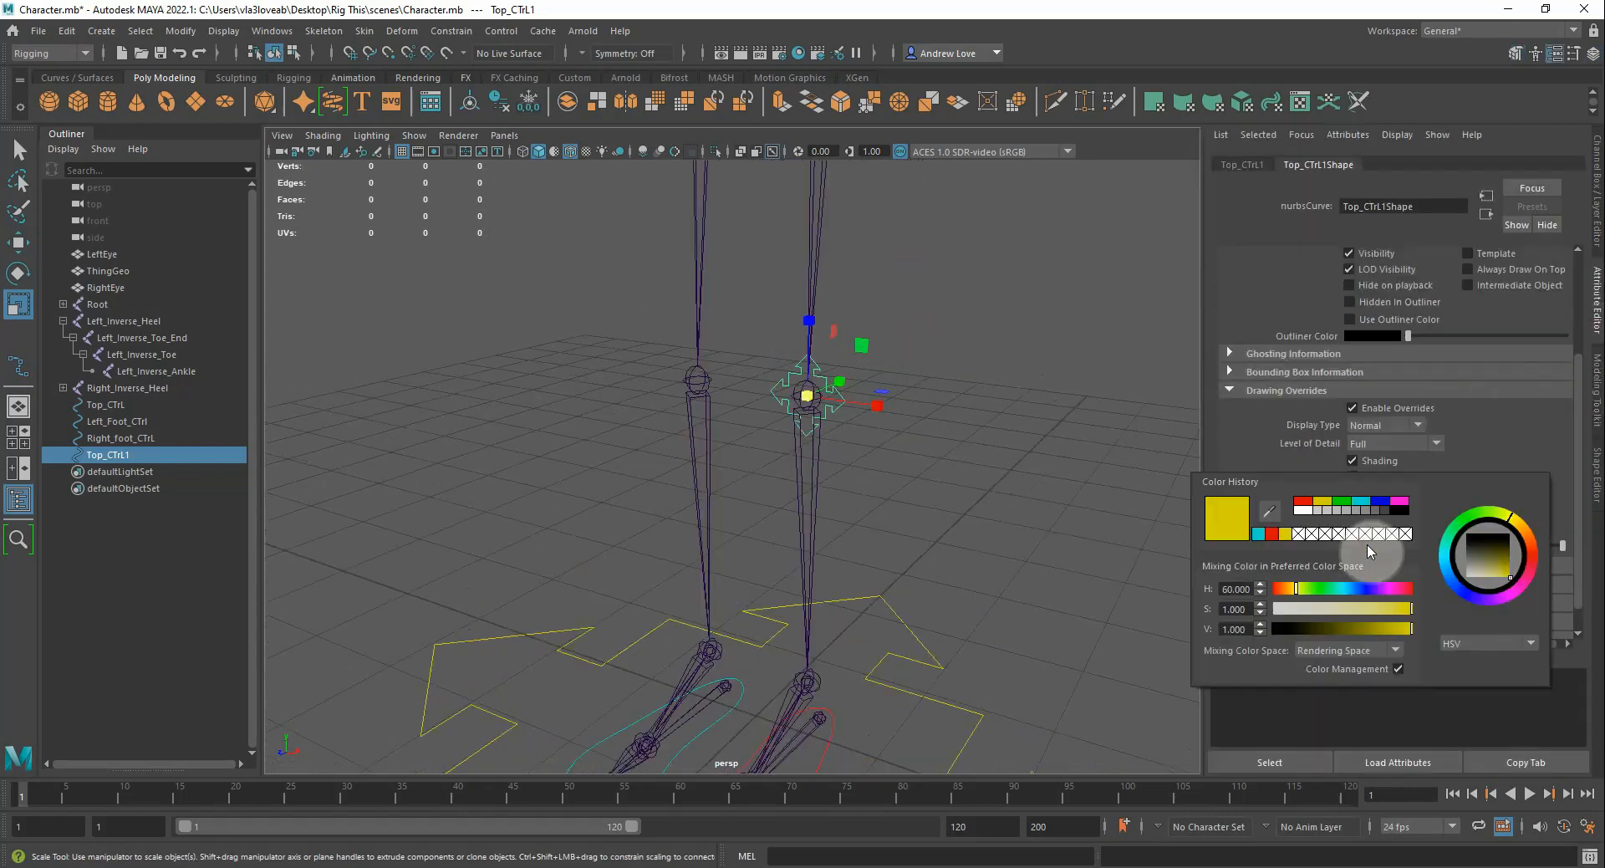
pyautogui.click(1307, 504)
pyautogui.click(1167, 451)
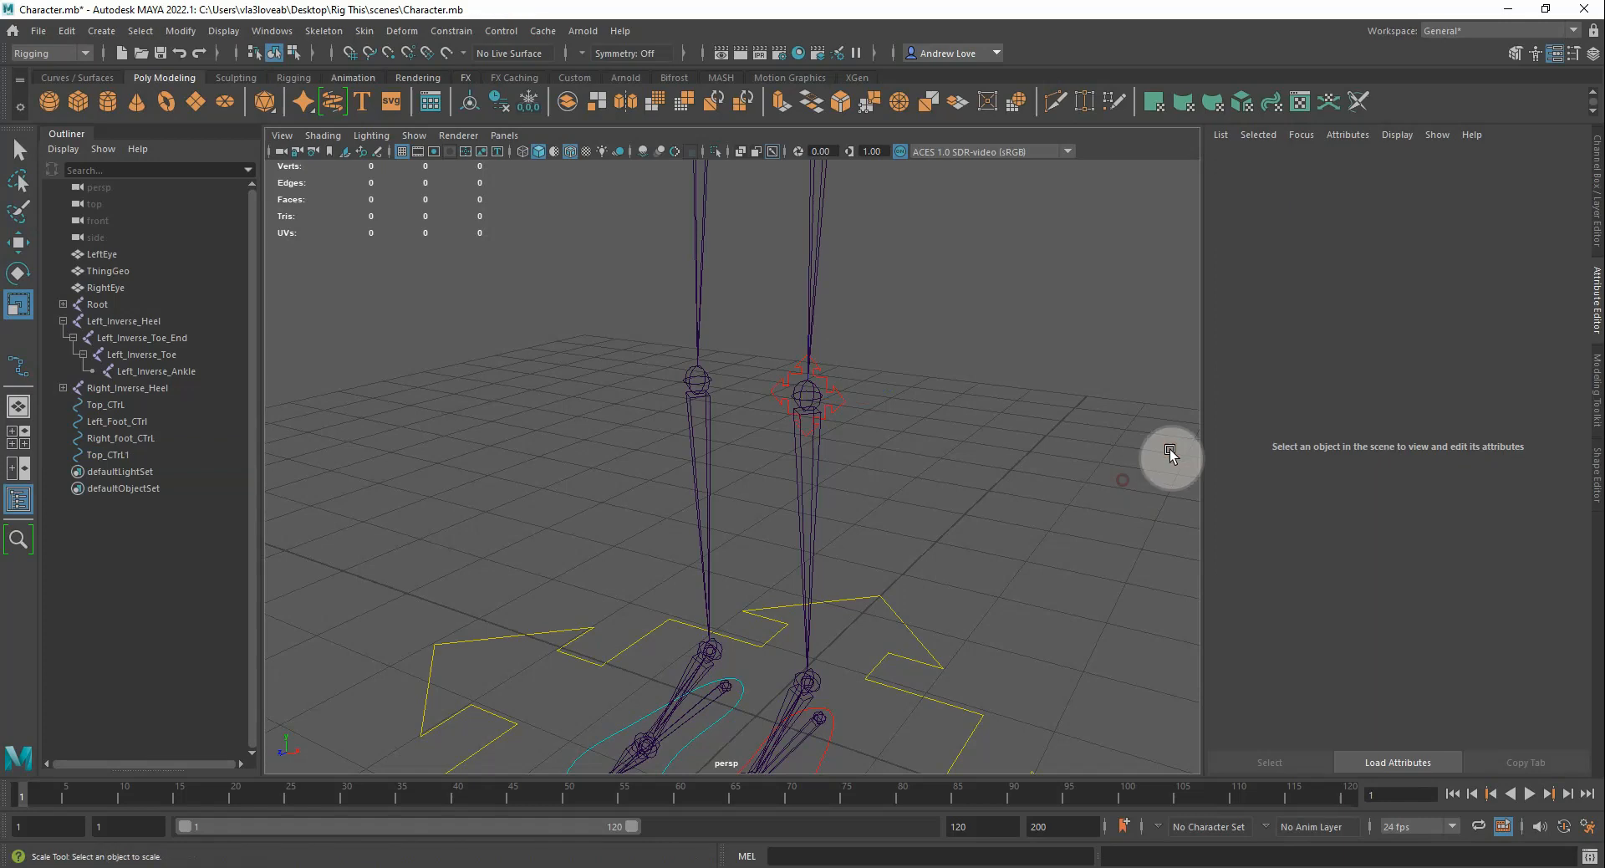
# Duplicate the red knee arrow curve and snap the copy onto the right knee joint
pyautogui.click(839, 401)
pyautogui.hotkey('ctrl', 'd')
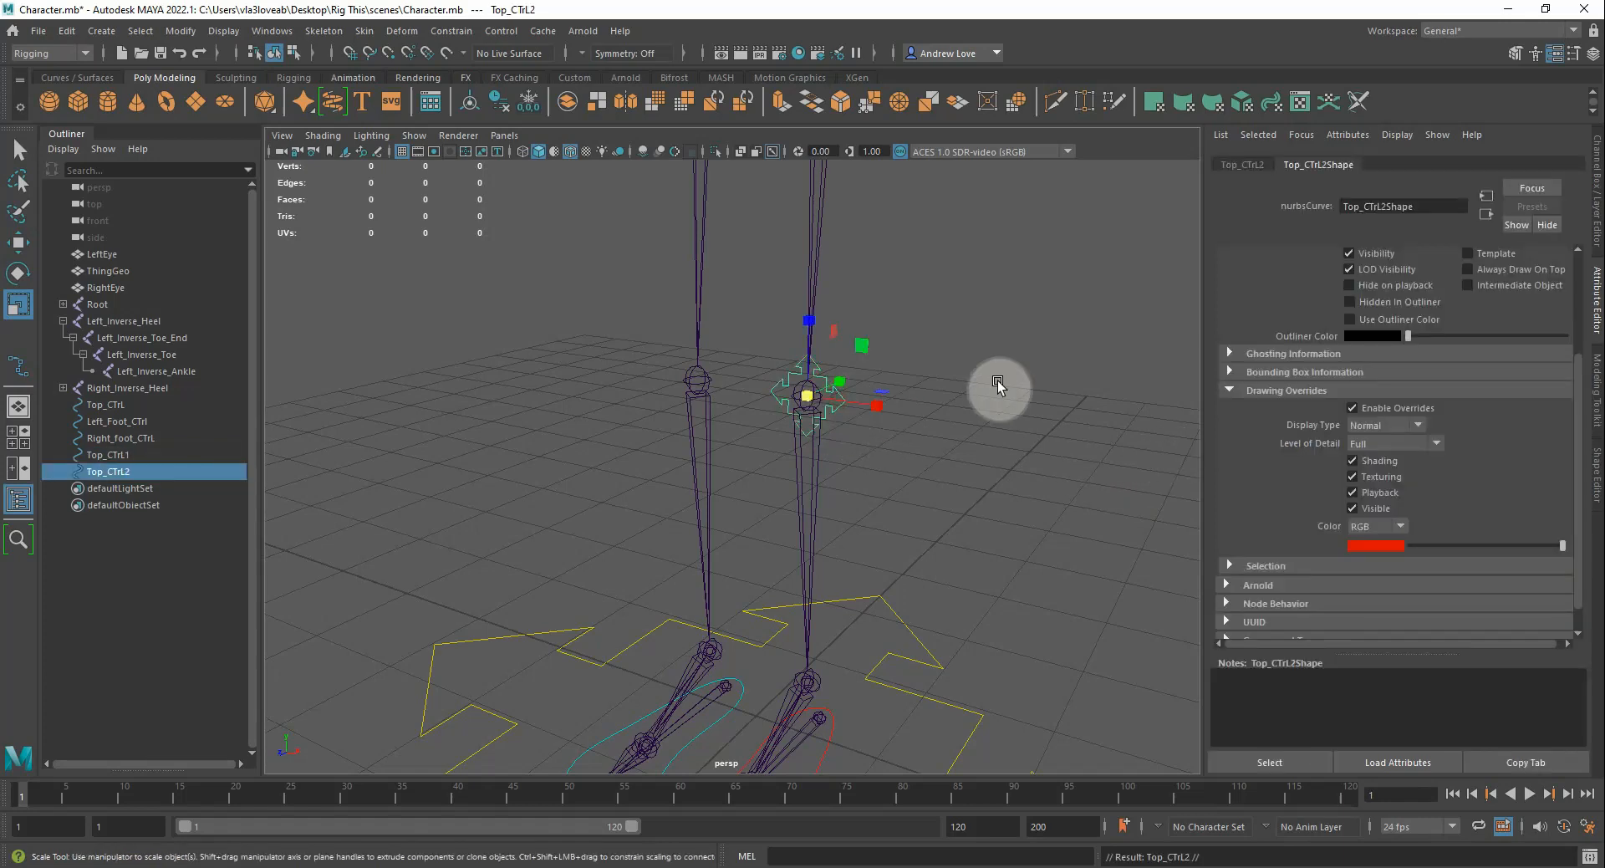
pyautogui.press('w')
pyautogui.moveTo(876, 406); pyautogui.dragTo(713, 385)
pyautogui.press('v')
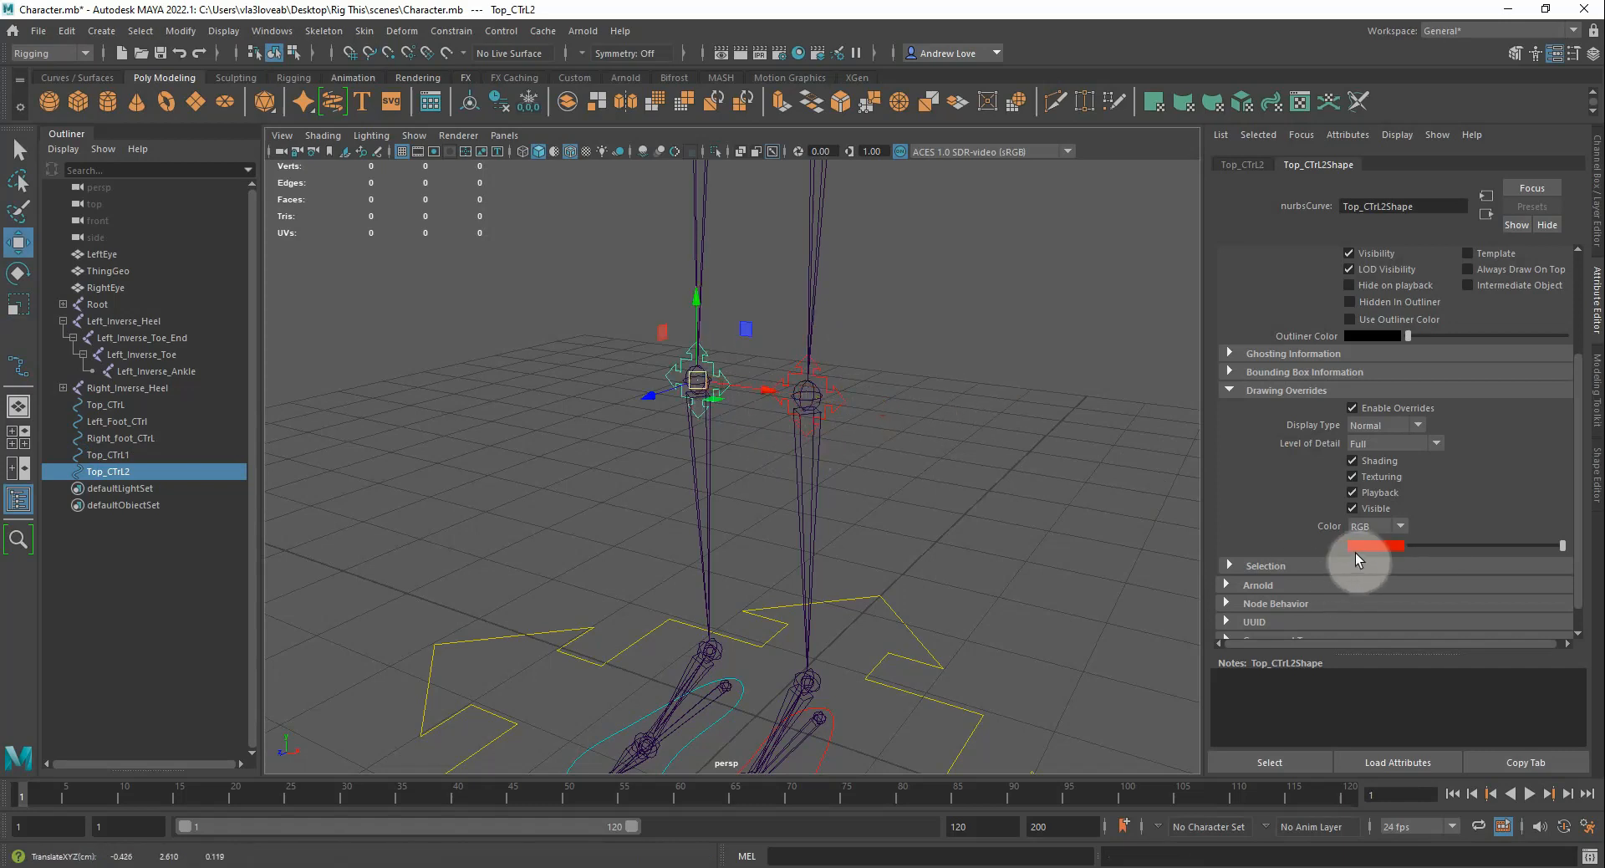
# Set the drawing override color of the right knee arrow curve to cyan
pyautogui.click(1365, 545)
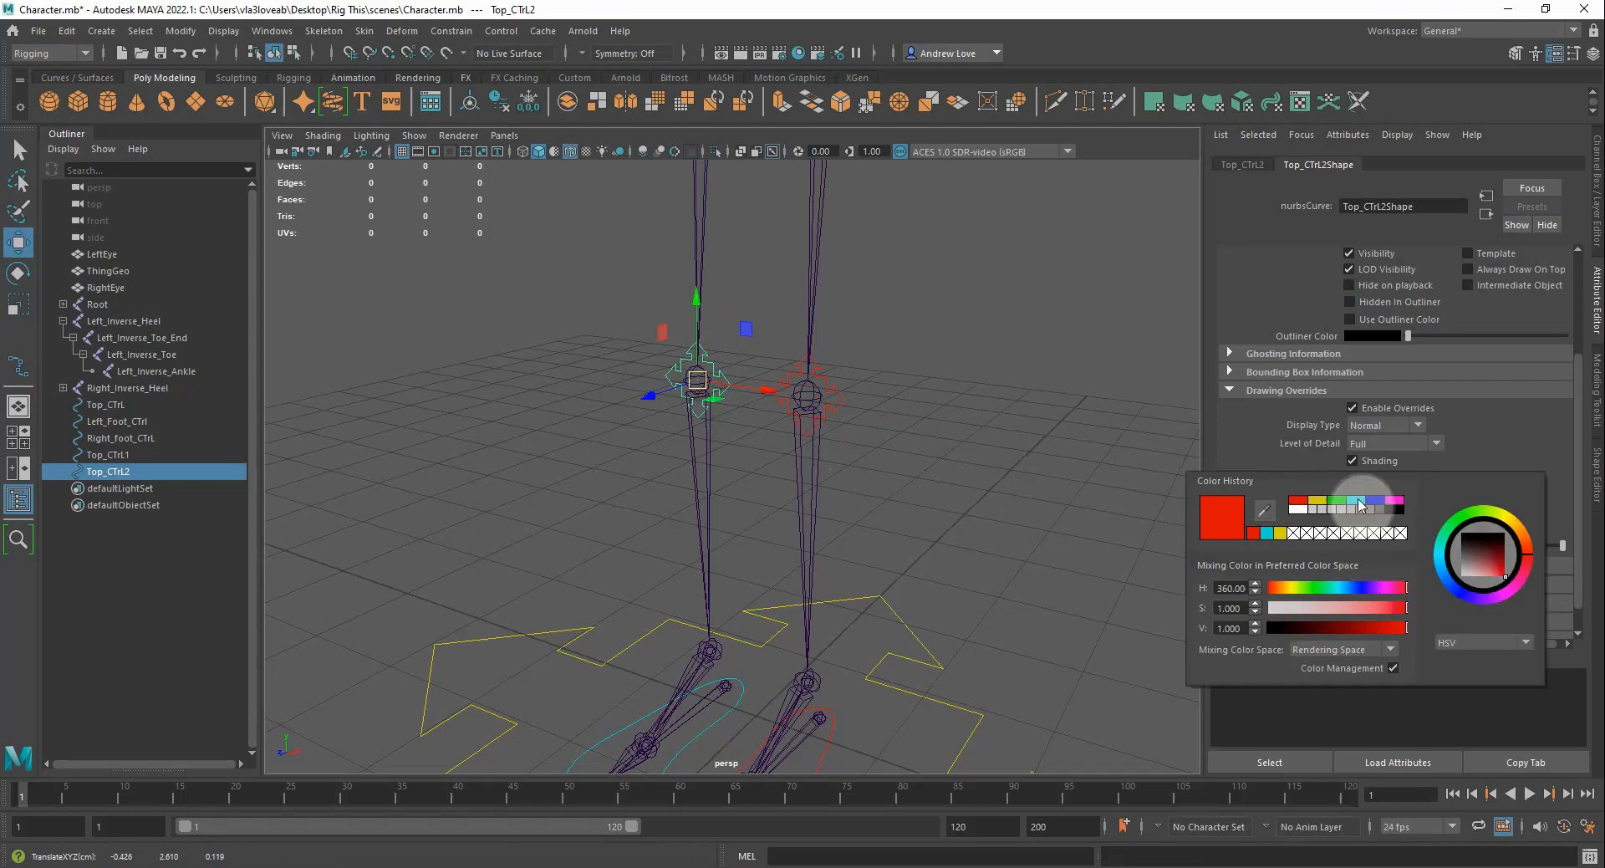
pyautogui.click(1358, 501)
pyautogui.click(973, 454)
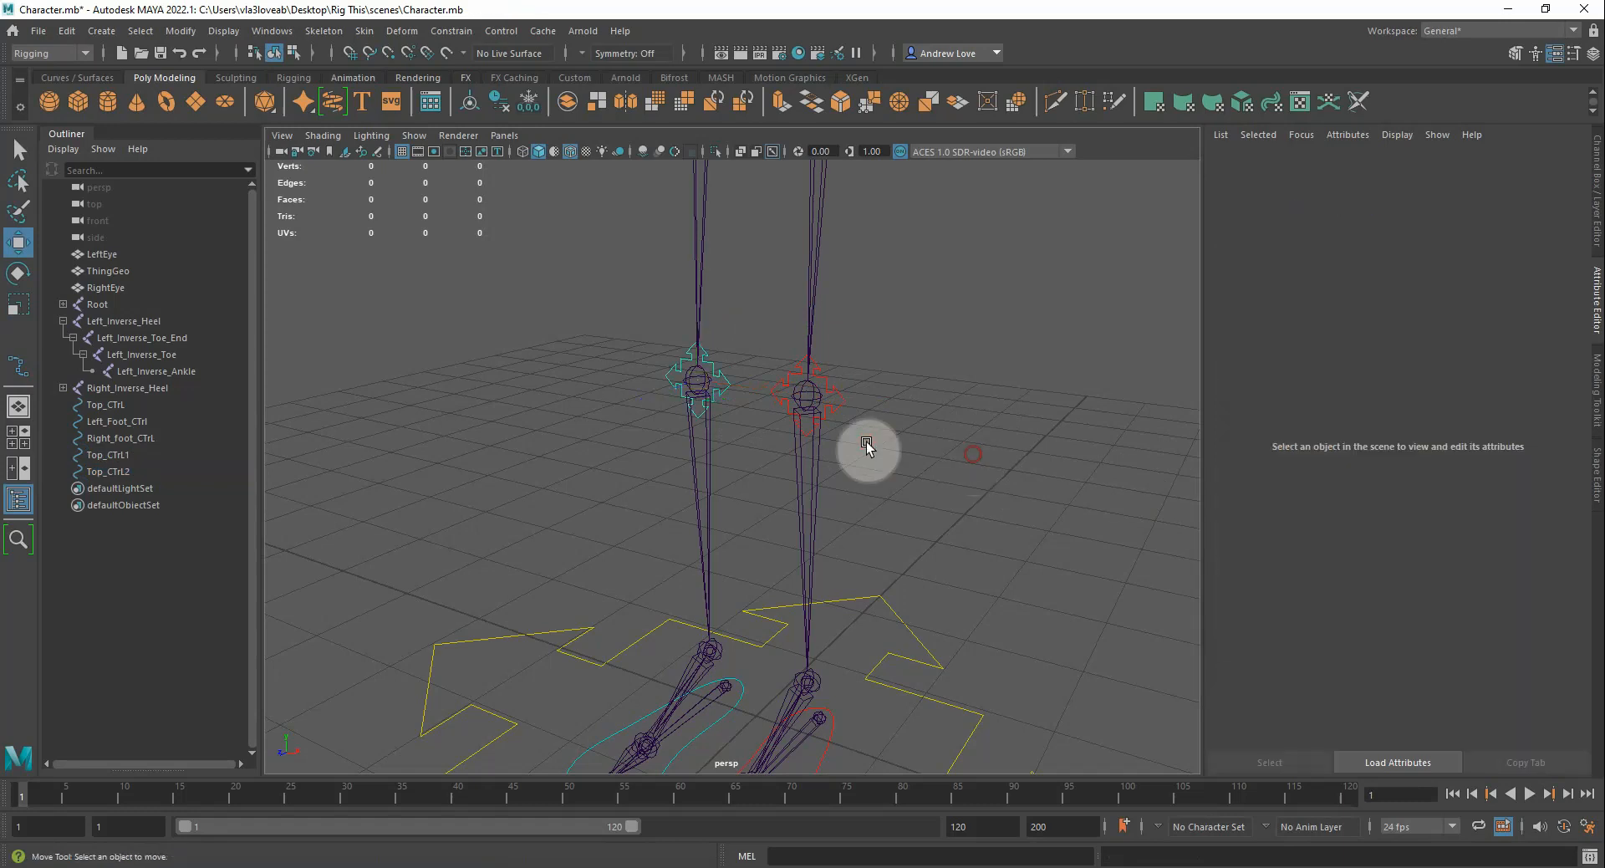
# Select both knee arrow curves and move them in the side view forward of the knees to about 3.441 in Z
pyautogui.click(839, 407)
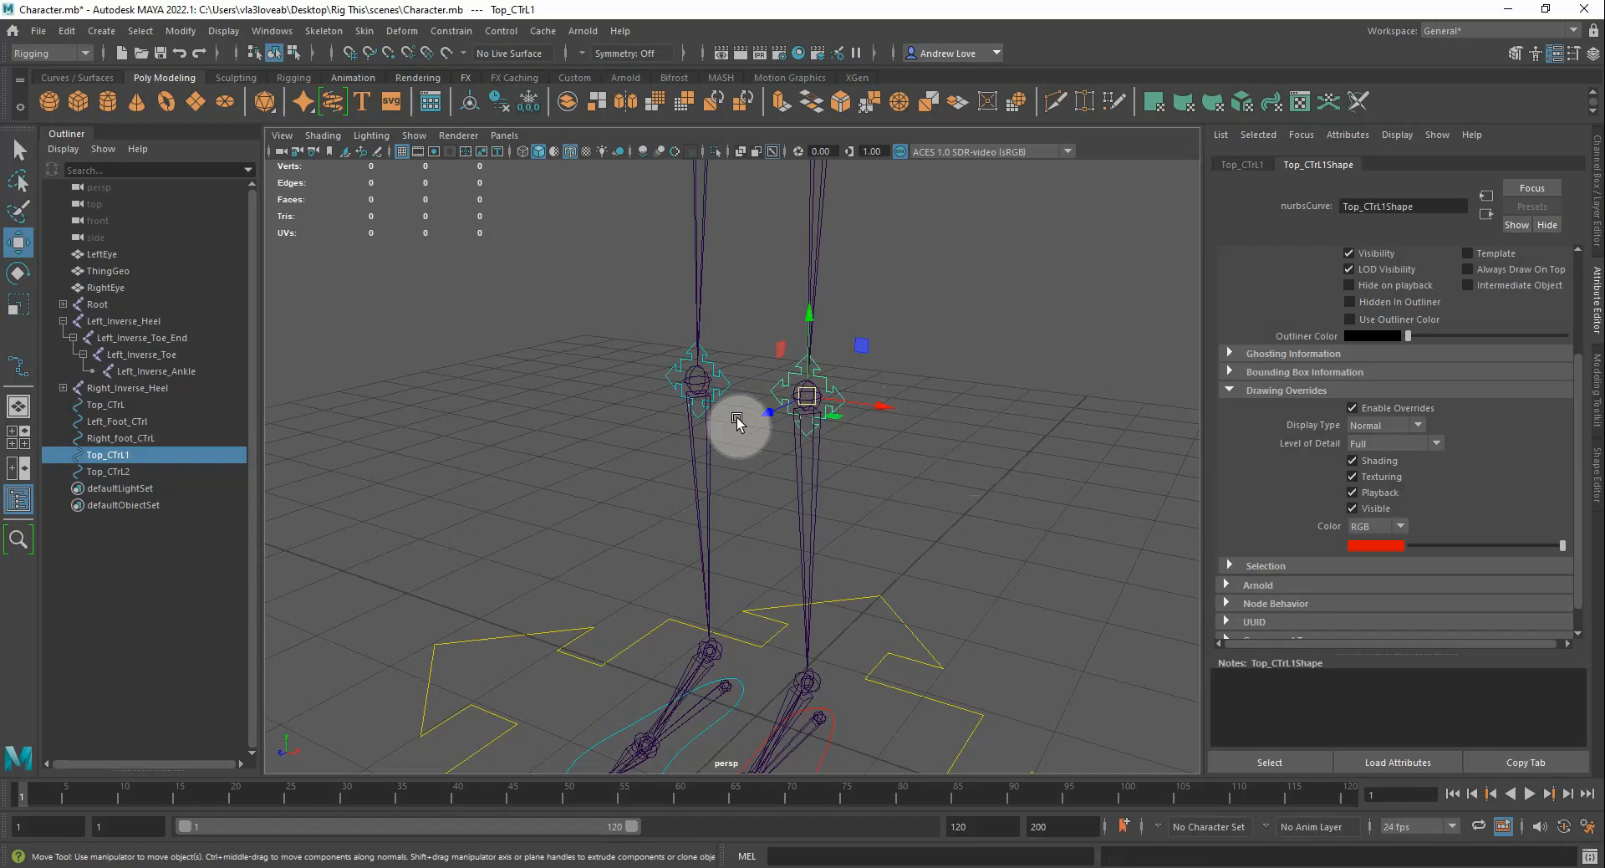
pyautogui.keyDown('shift'); pyautogui.click(727, 392); pyautogui.keyUp('shift')
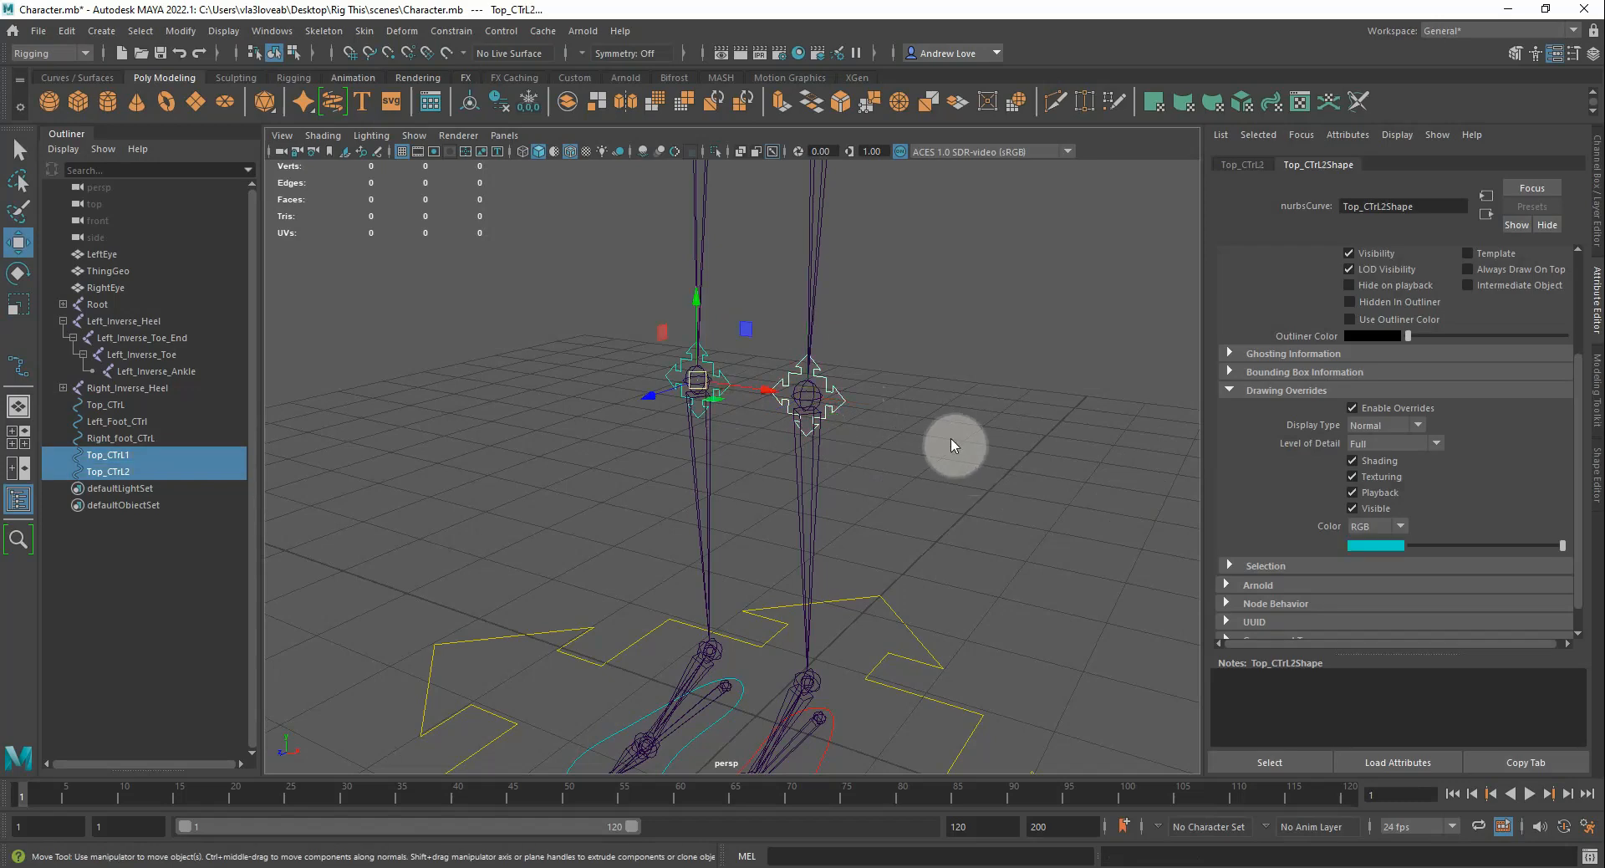
pyautogui.press('space')
pyautogui.press('space')
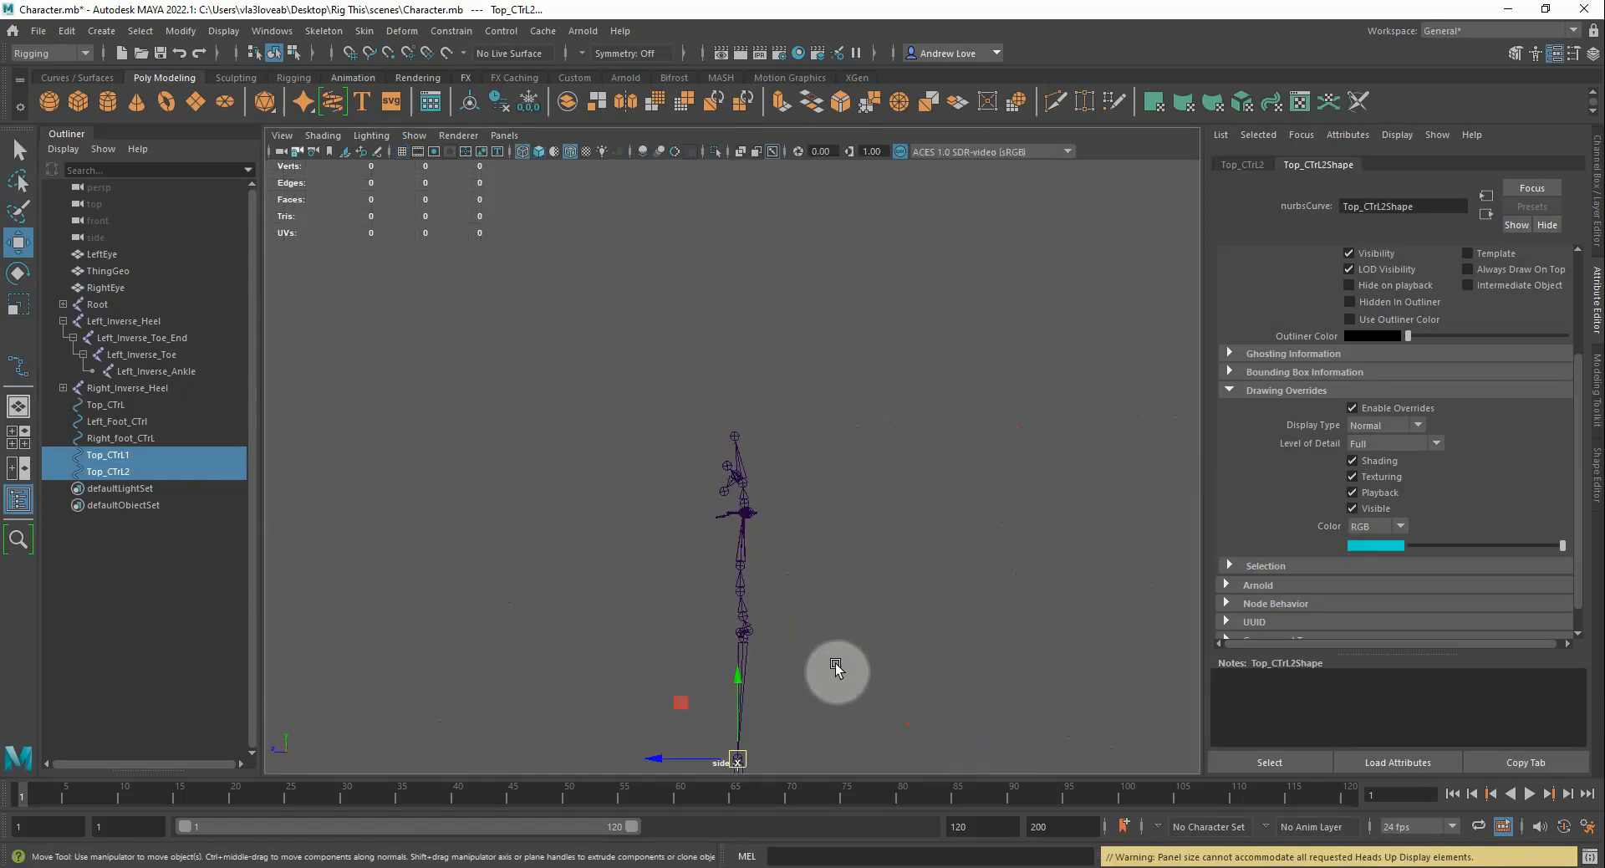
pyautogui.press('f')
pyautogui.scroll(-6, 728, 635)
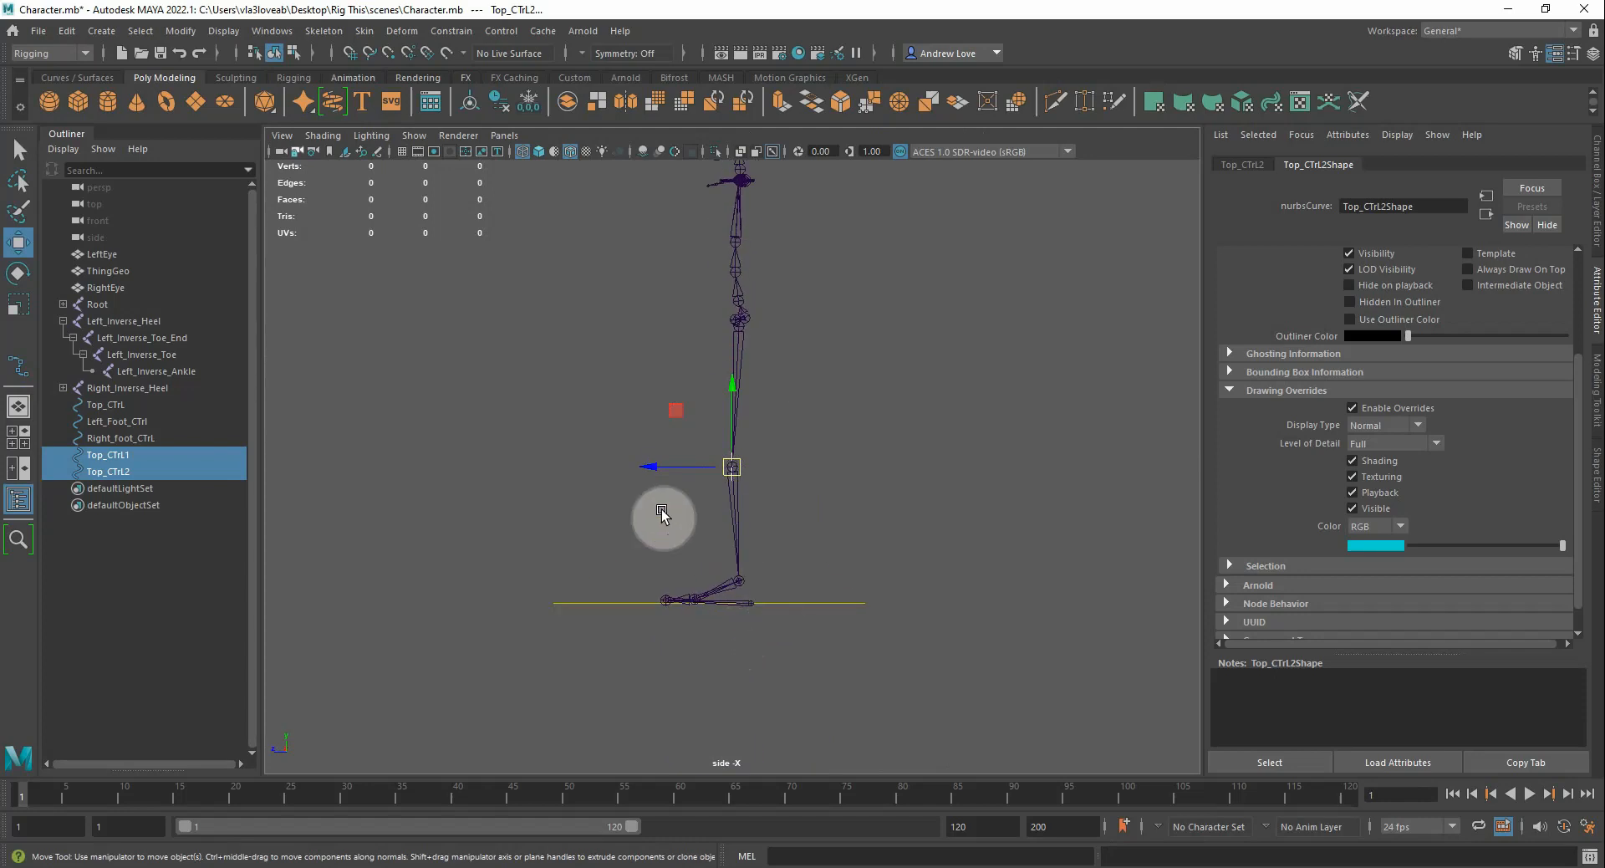
pyautogui.moveTo(664, 467); pyautogui.dragTo(464, 466)
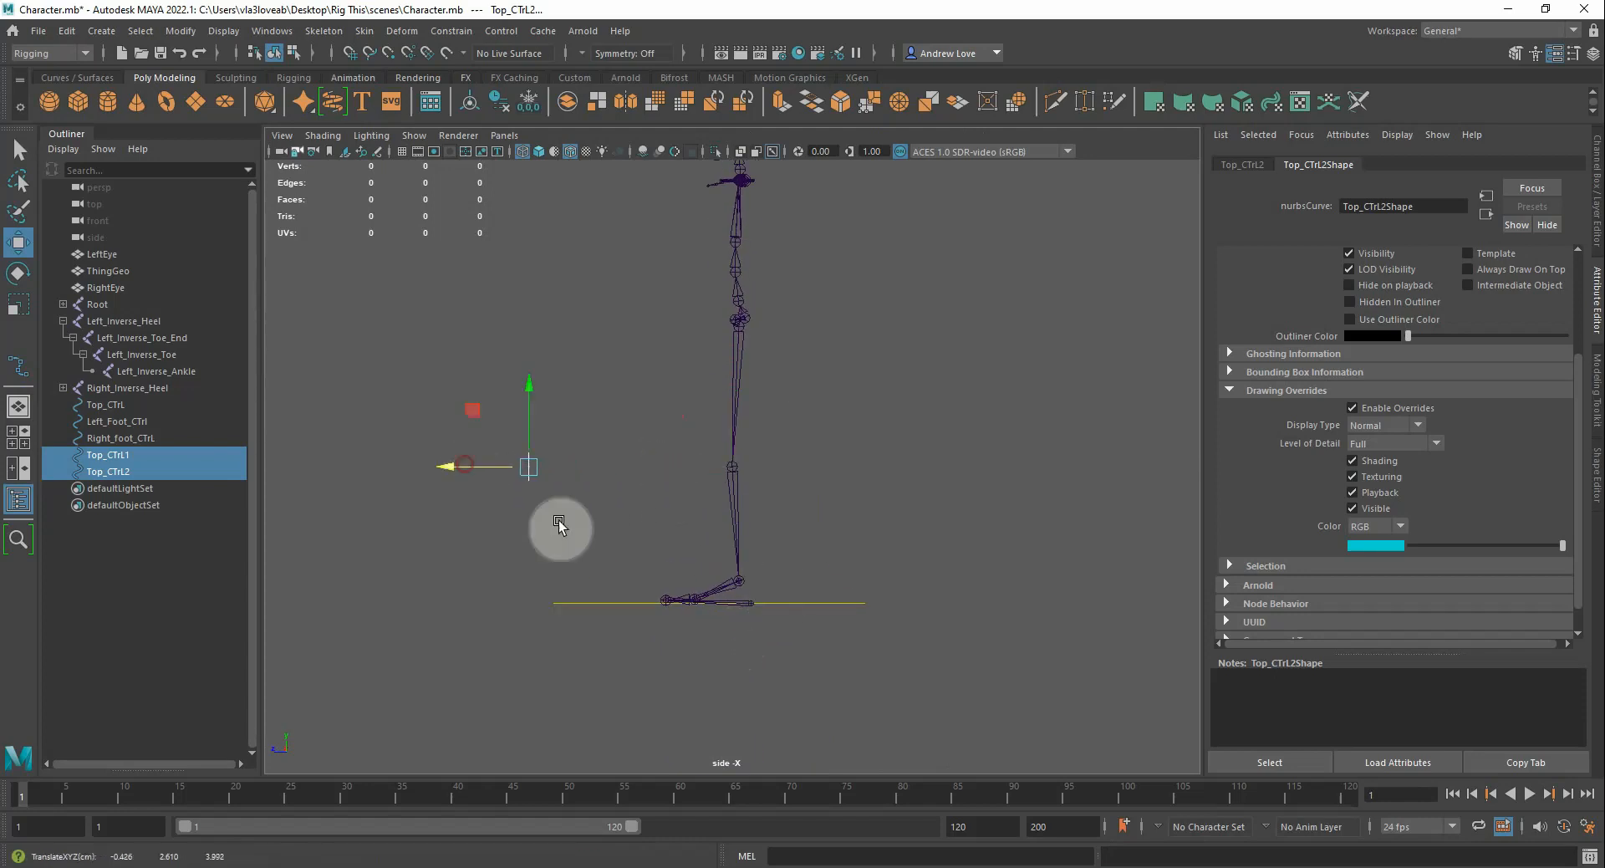
pyautogui.click(747, 544)
# Inspect the placement of the two knee arrow curves in the four-view layout and the perspective view
pyautogui.press('space')
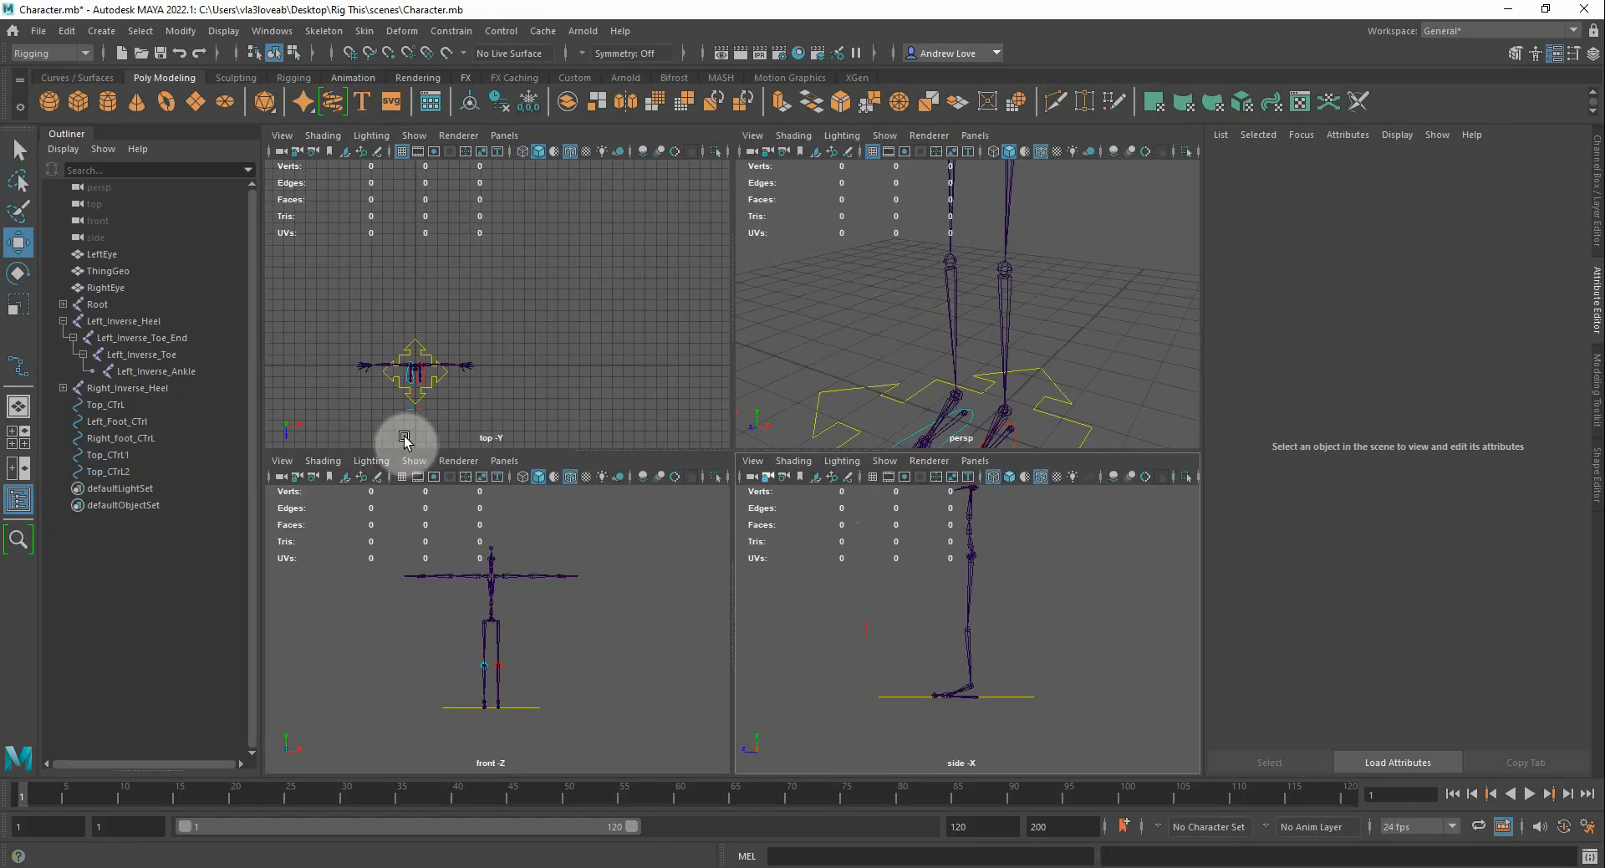
pyautogui.moveTo(368, 432); pyautogui.dragTo(443, 409)
pyautogui.scroll(-5, 825, 332)
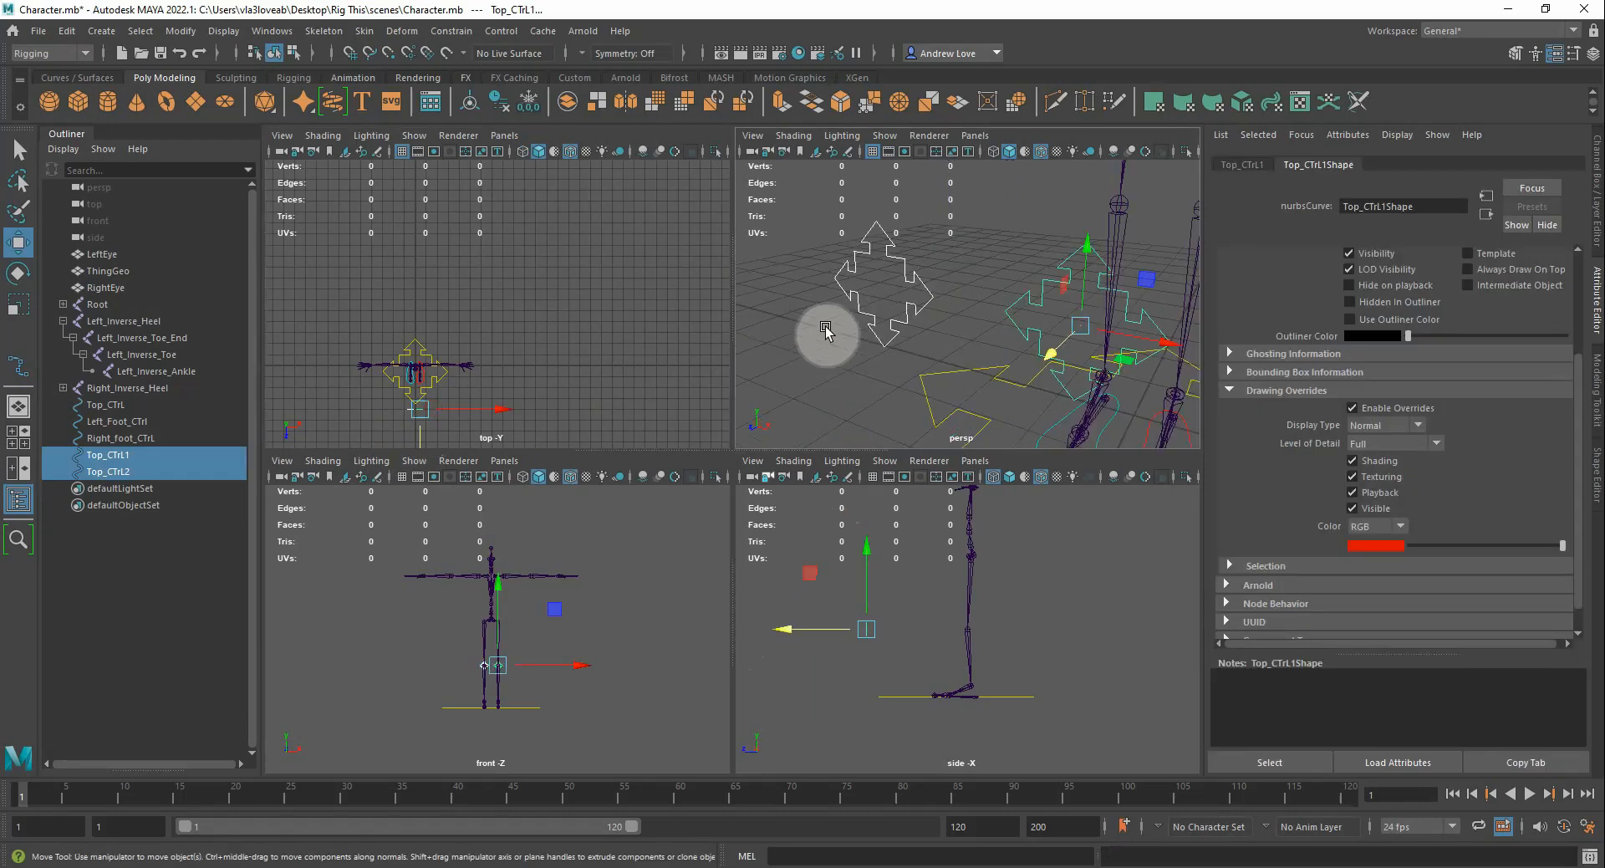
pyautogui.click(836, 349)
pyautogui.press('space')
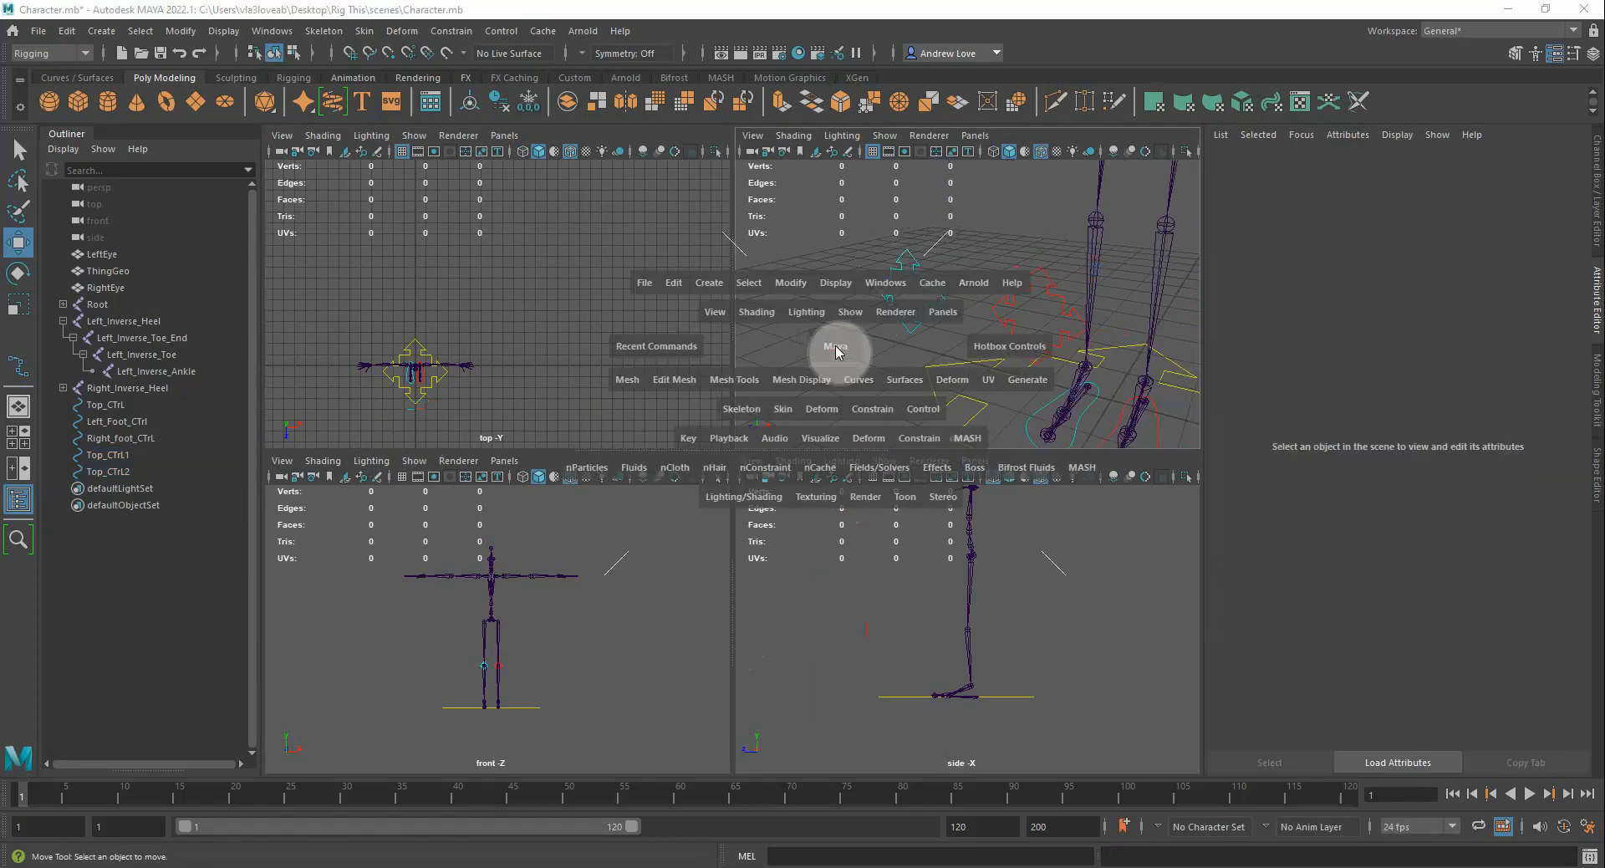
pyautogui.scroll(-3, 734, 437)
pyautogui.scroll(-2, 735, 441)
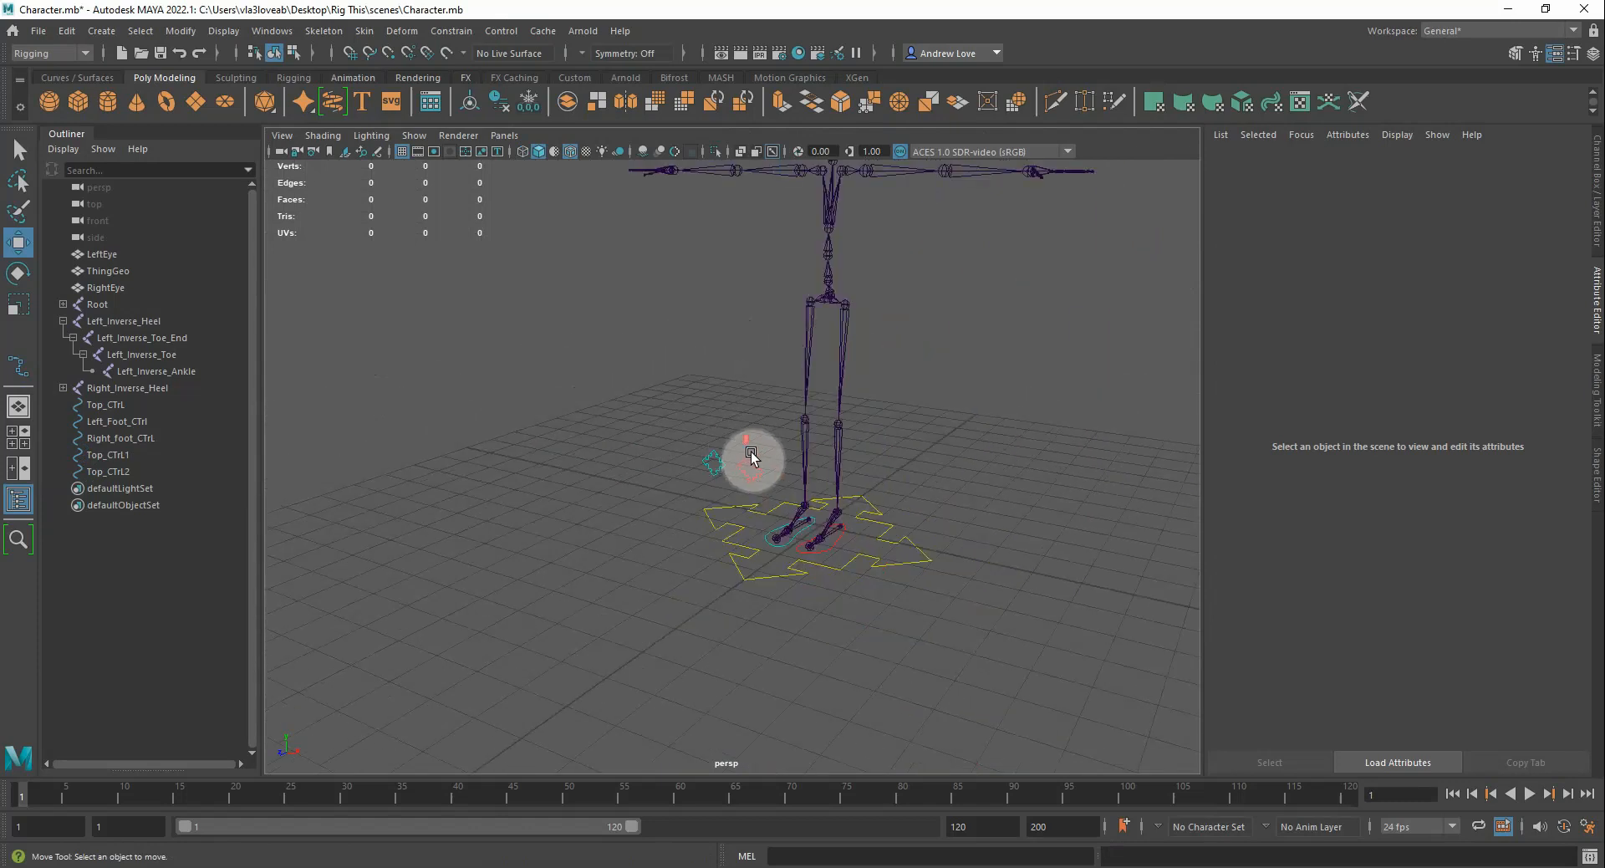
# Rename the red knee arrow curve Left_Knee_TgT and copy the _Knee_TgT part of the name
pyautogui.click(756, 467)
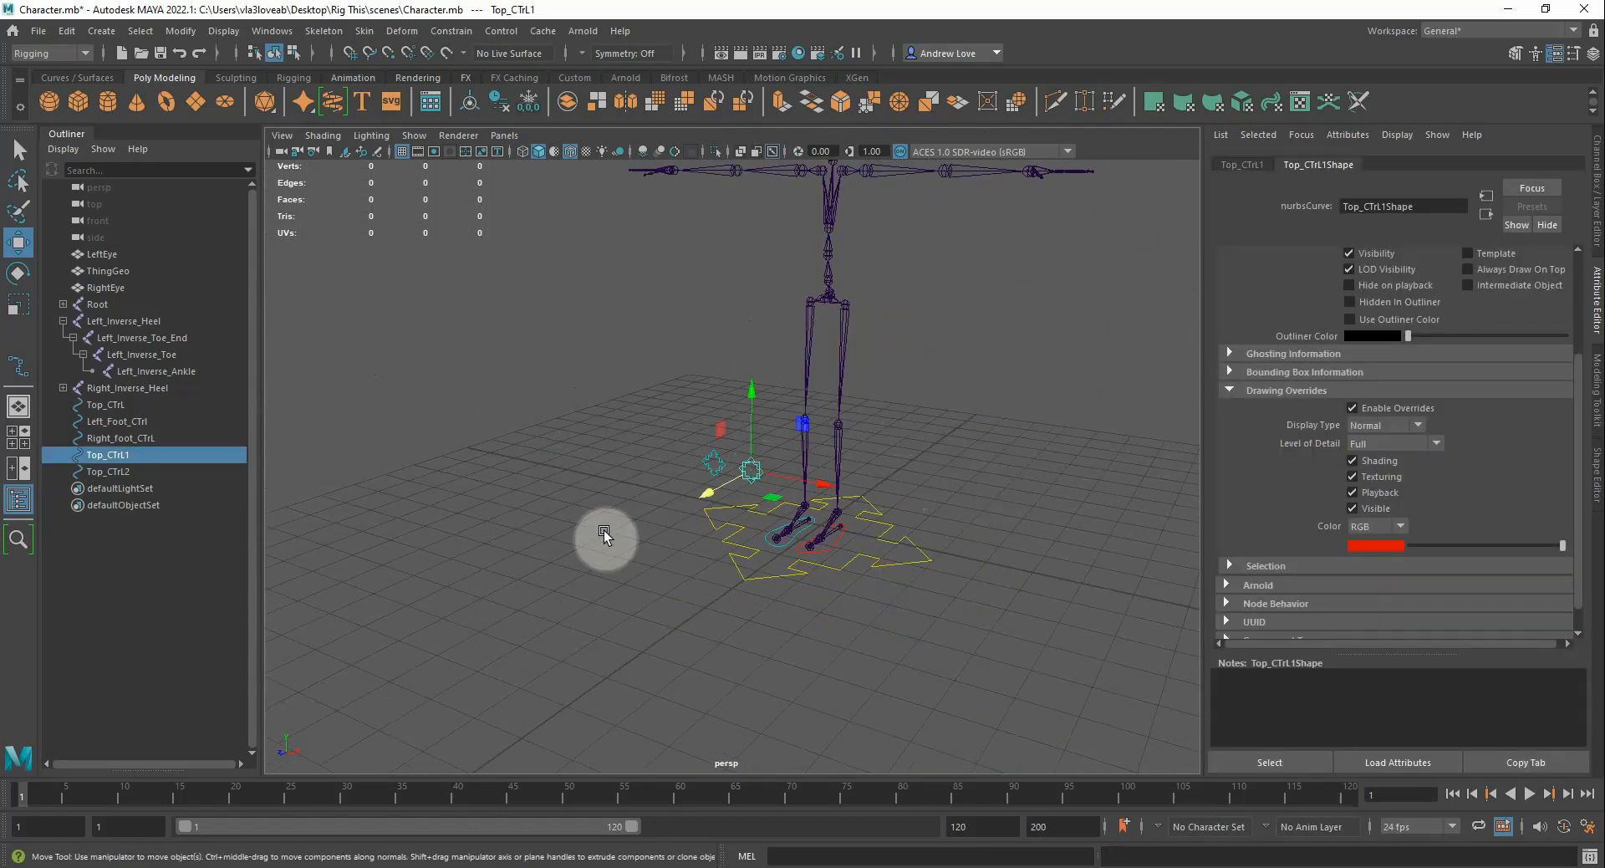
pyautogui.click(107, 455)
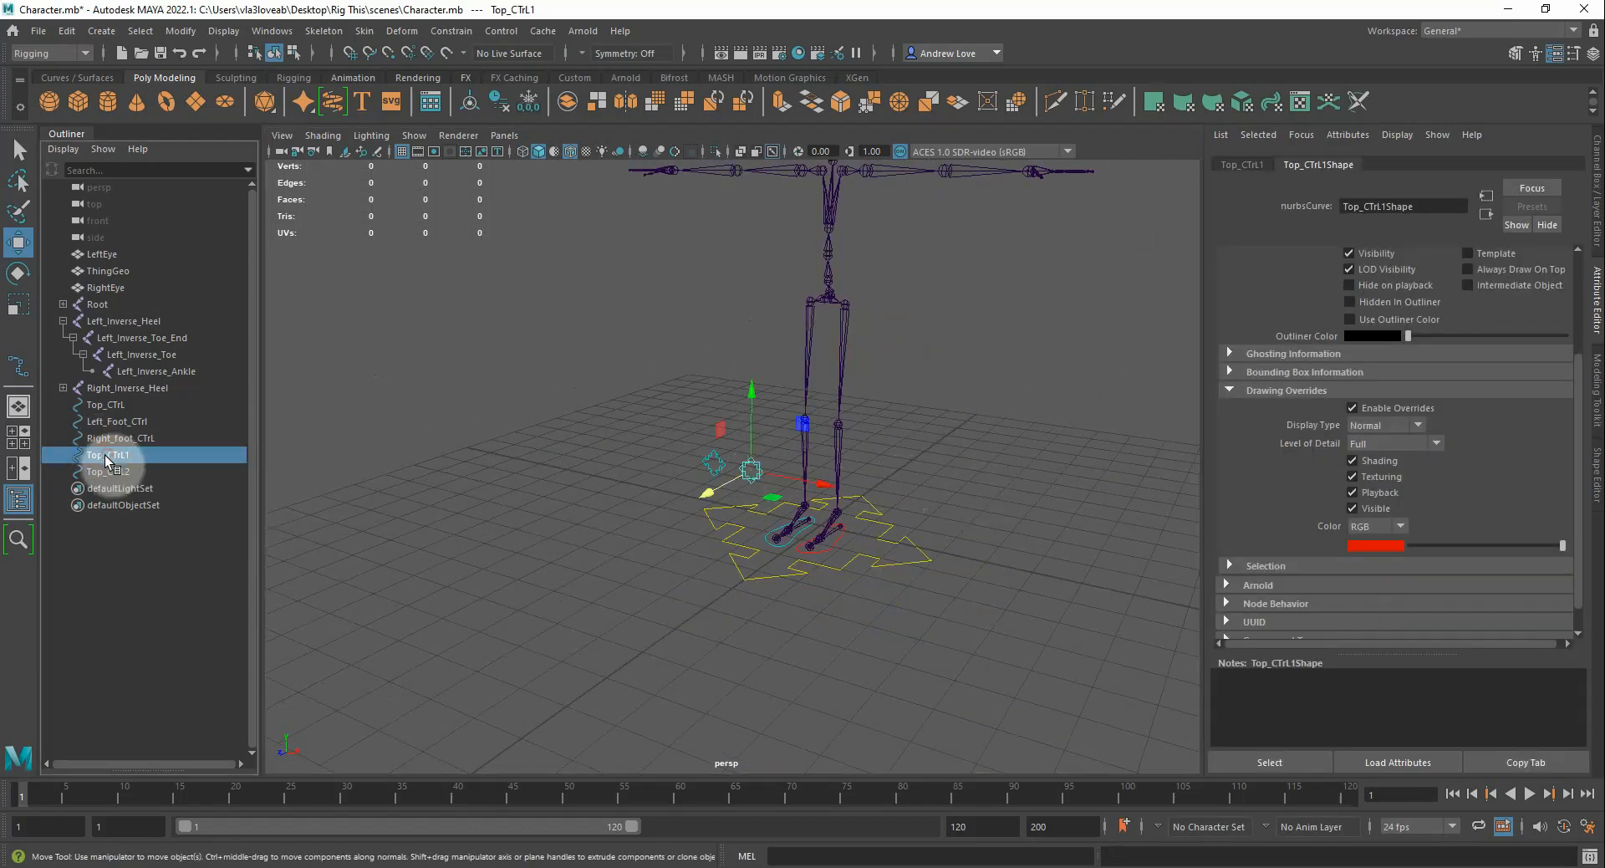
pyautogui.doubleClick(107, 456)
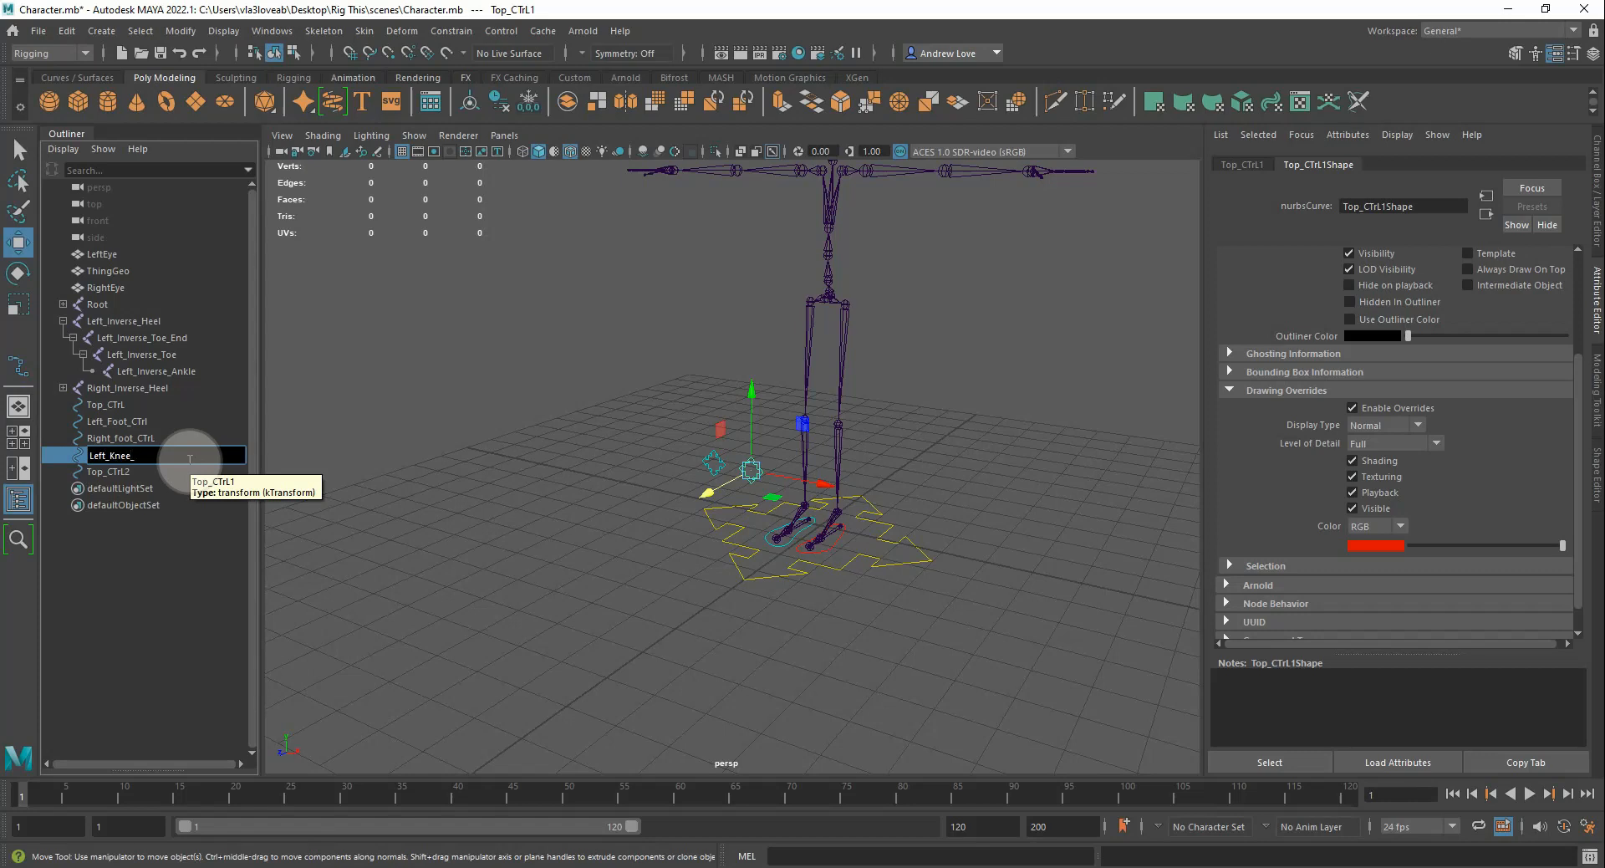
pyautogui.write('TgT')
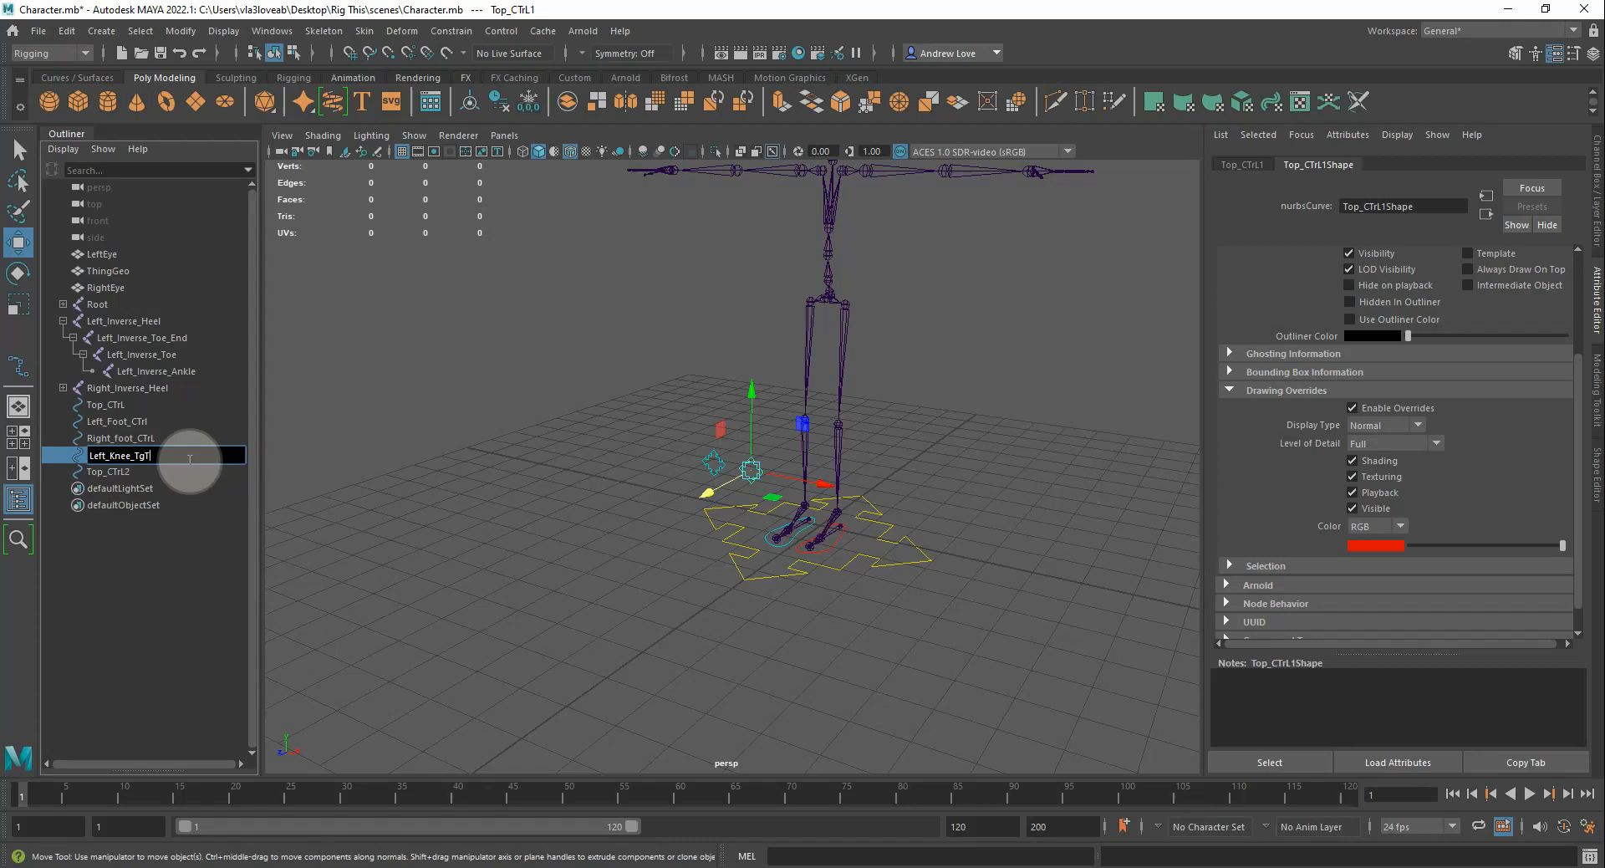
pyautogui.moveTo(188, 460); pyautogui.dragTo(103, 456)
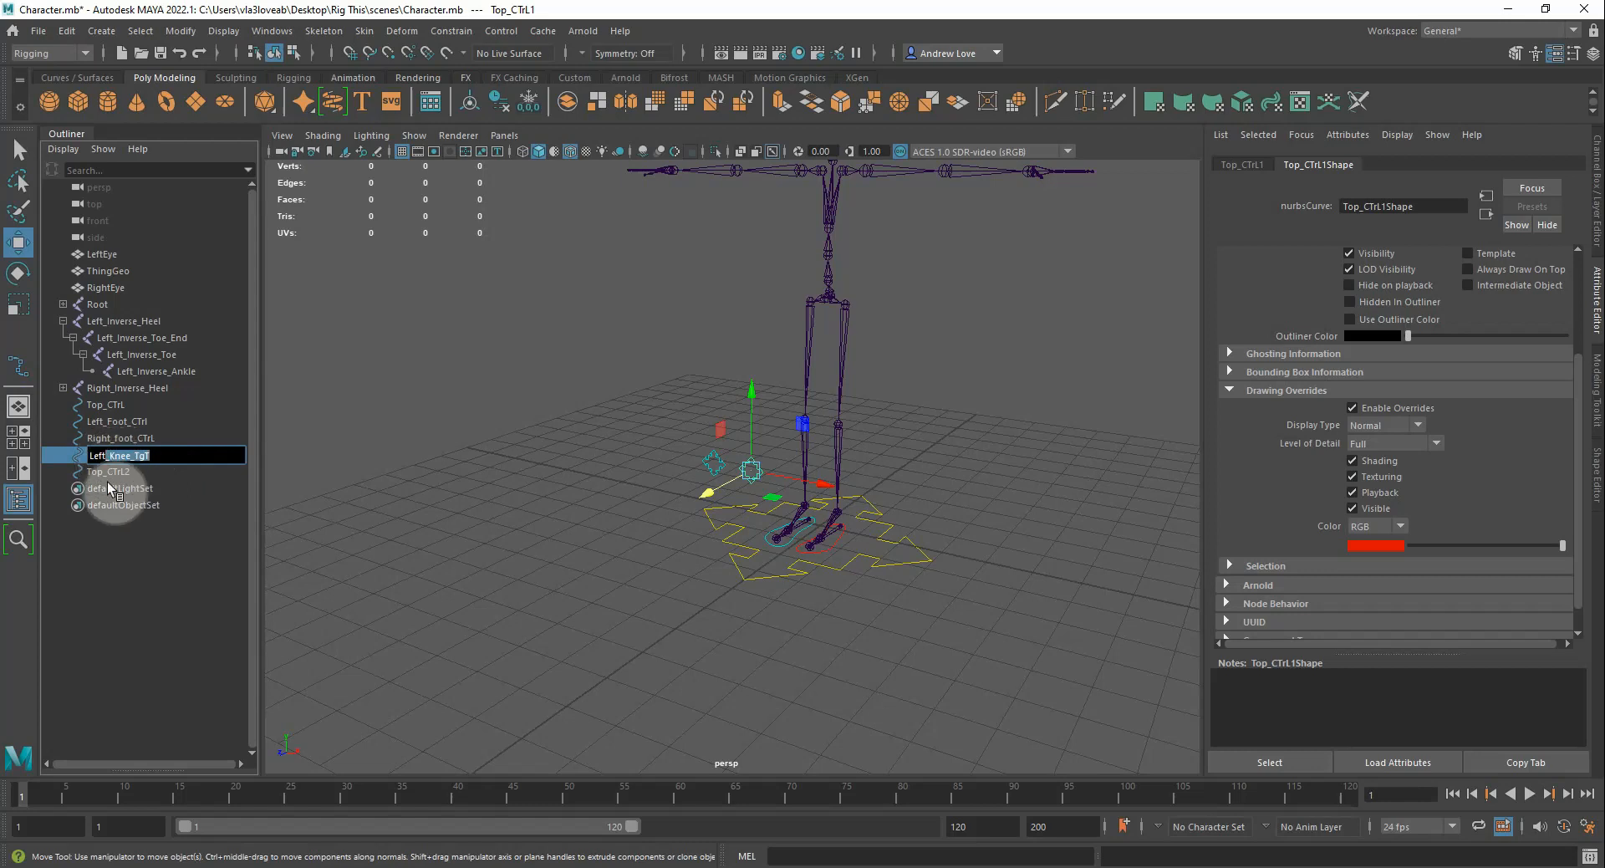
# Rename the cyan knee arrow curve Right_Knee_TgT
pyautogui.doubleClick(104, 471)
pyautogui.write('Right')
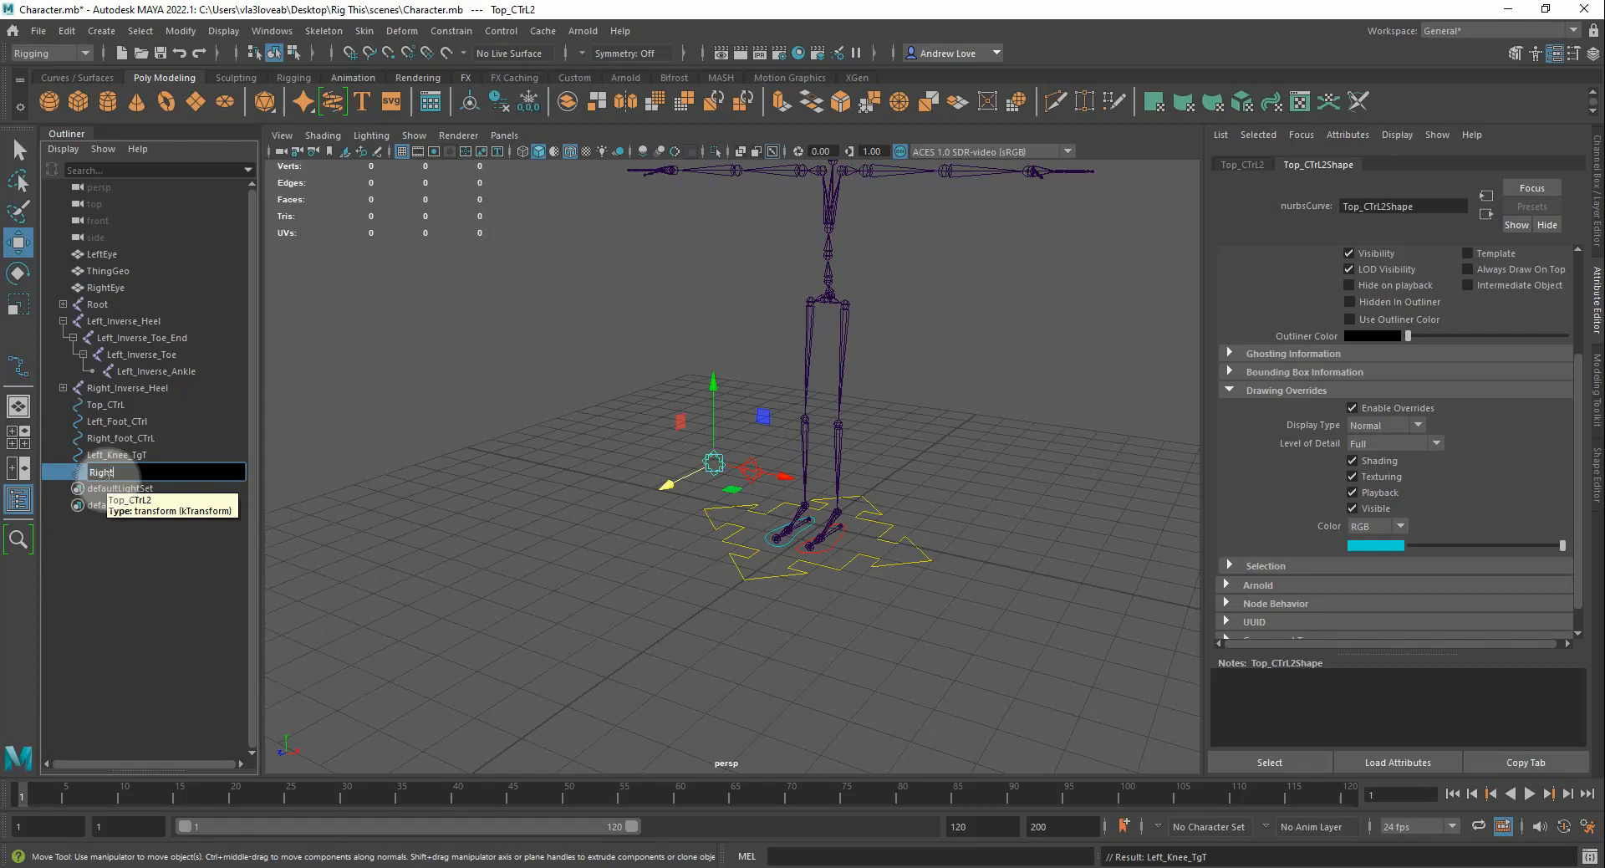
pyautogui.write('_Knee_TgT')
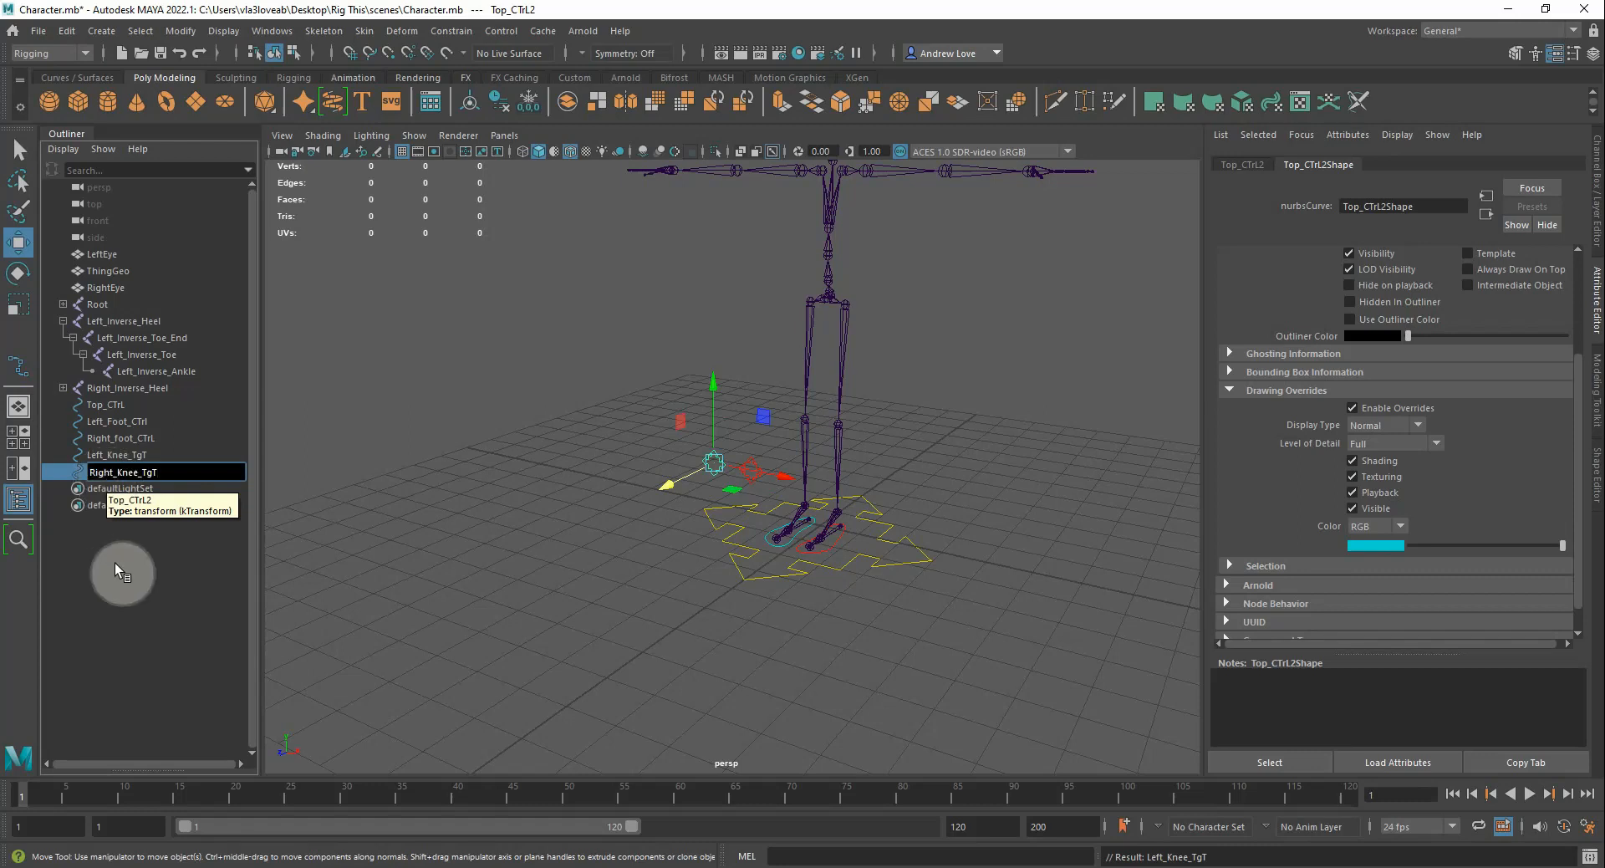
pyautogui.press('Return')
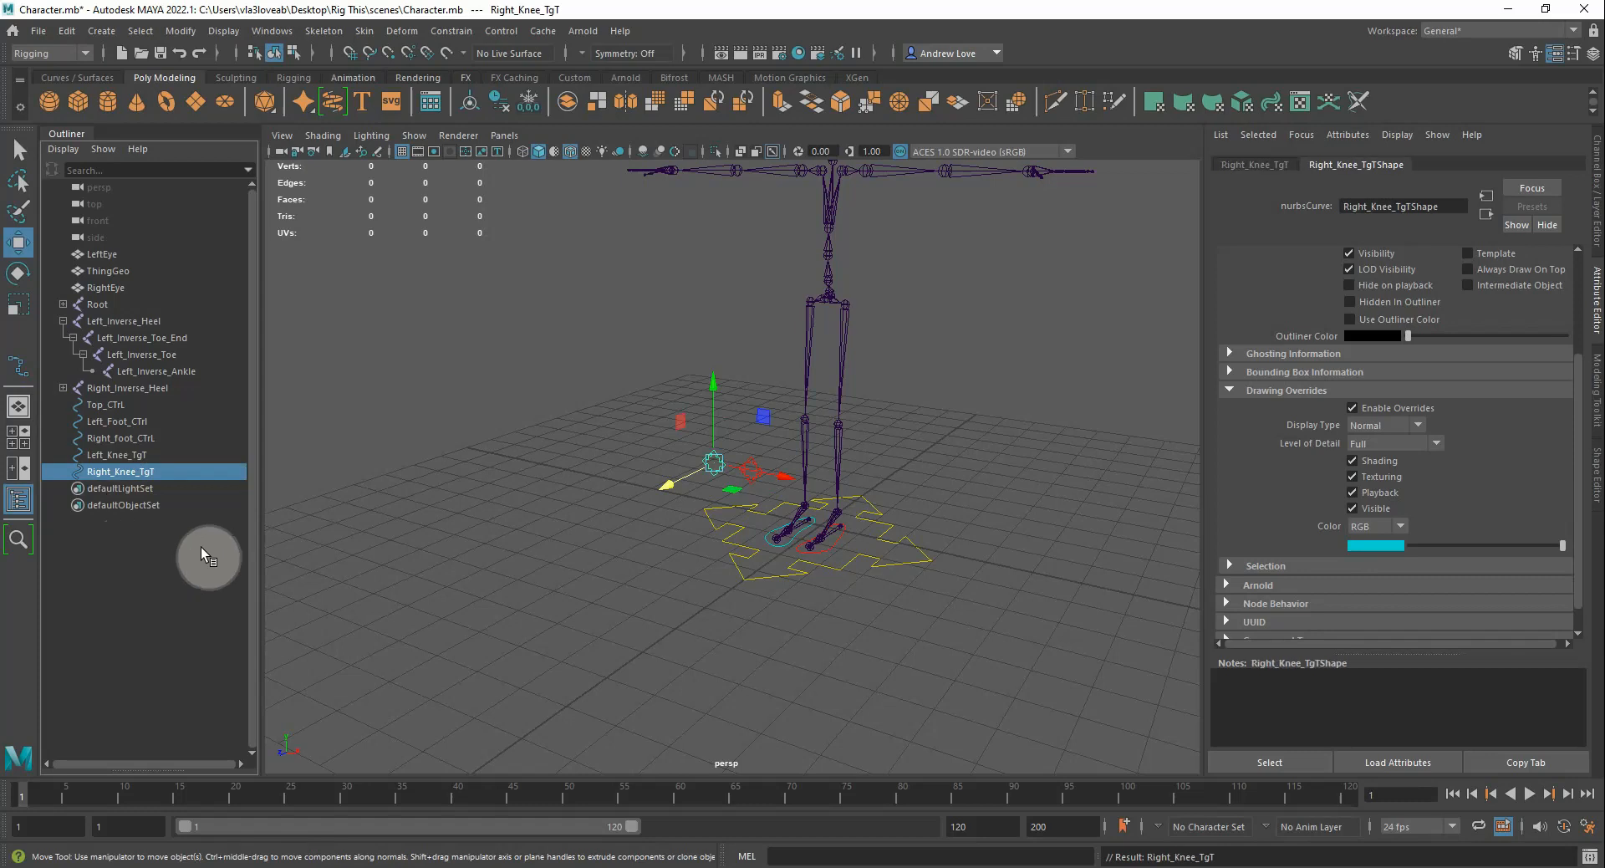
# Delete the construction history of both knee target curves and freeze their transformations
pyautogui.click(358, 566)
pyautogui.moveTo(133, 456); pyautogui.dragTo(139, 464)
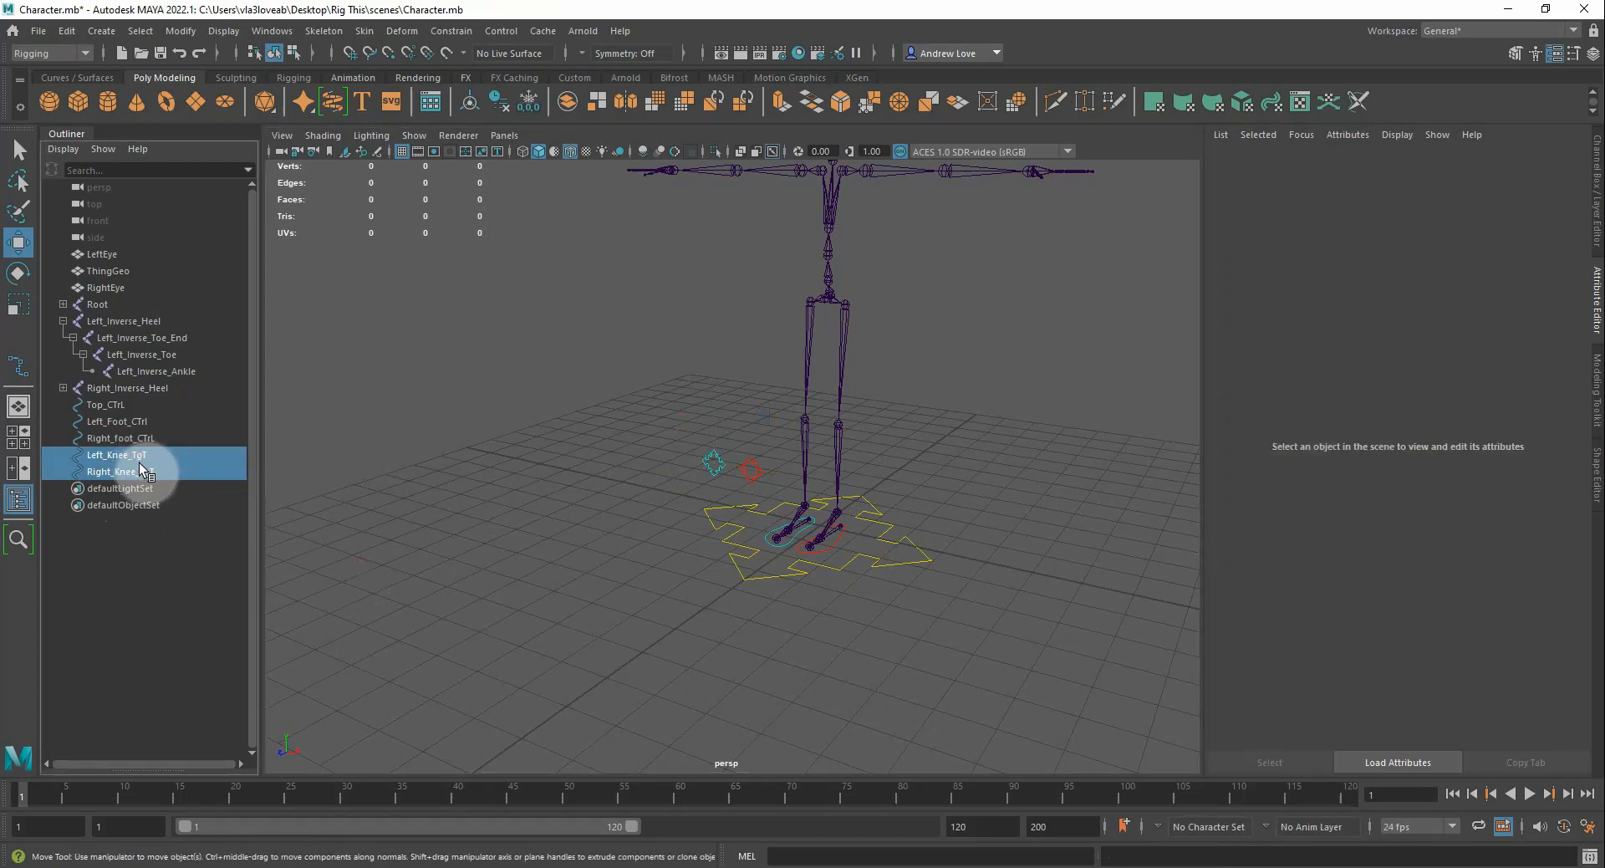
pyautogui.click(499, 105)
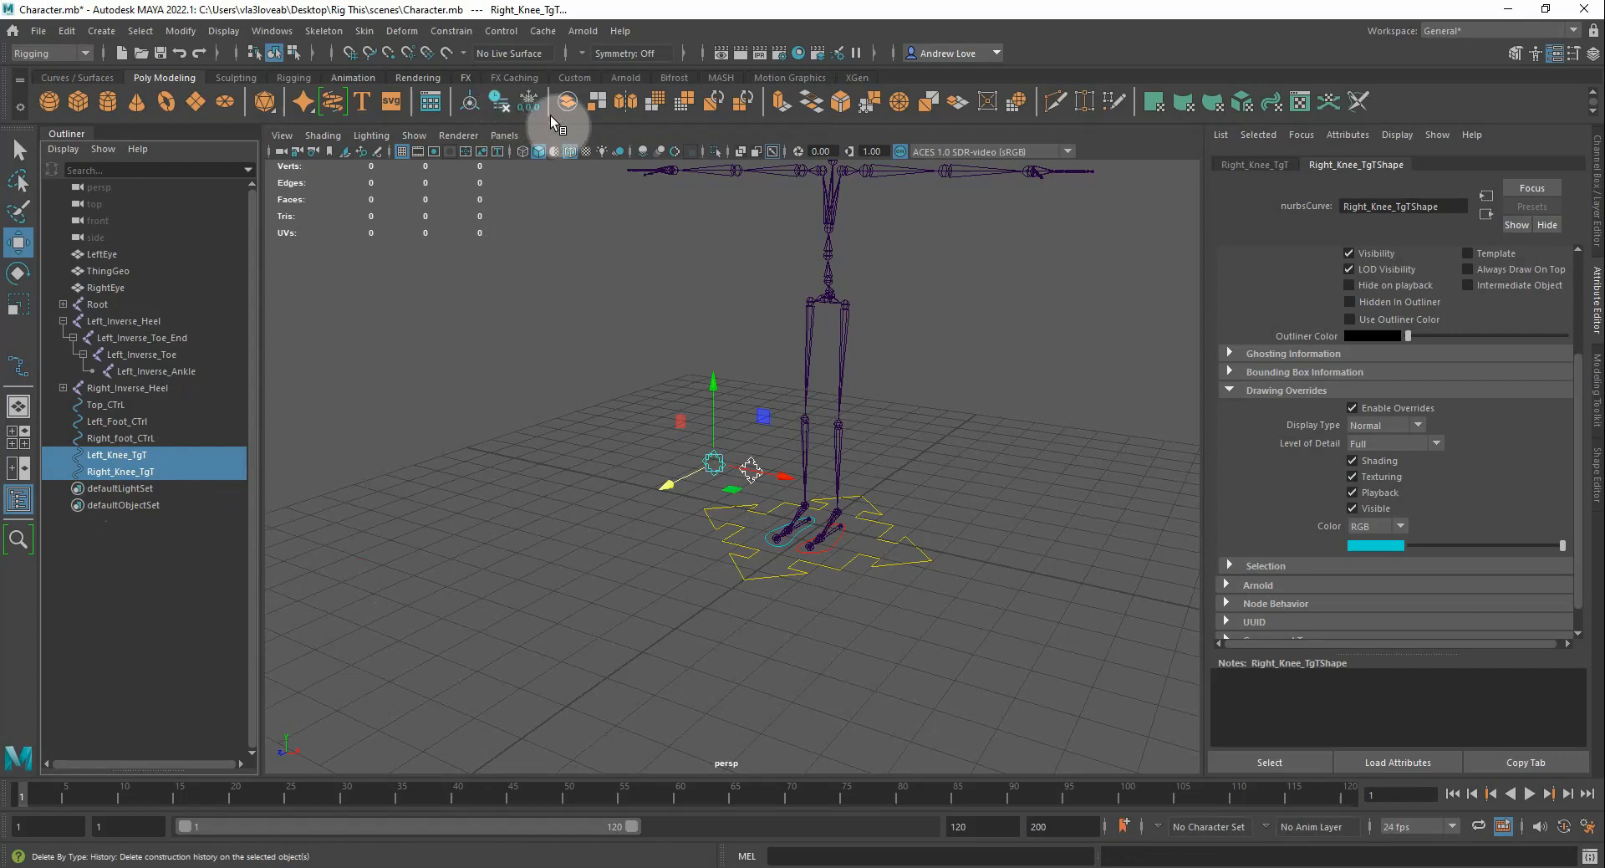
pyautogui.click(1596, 197)
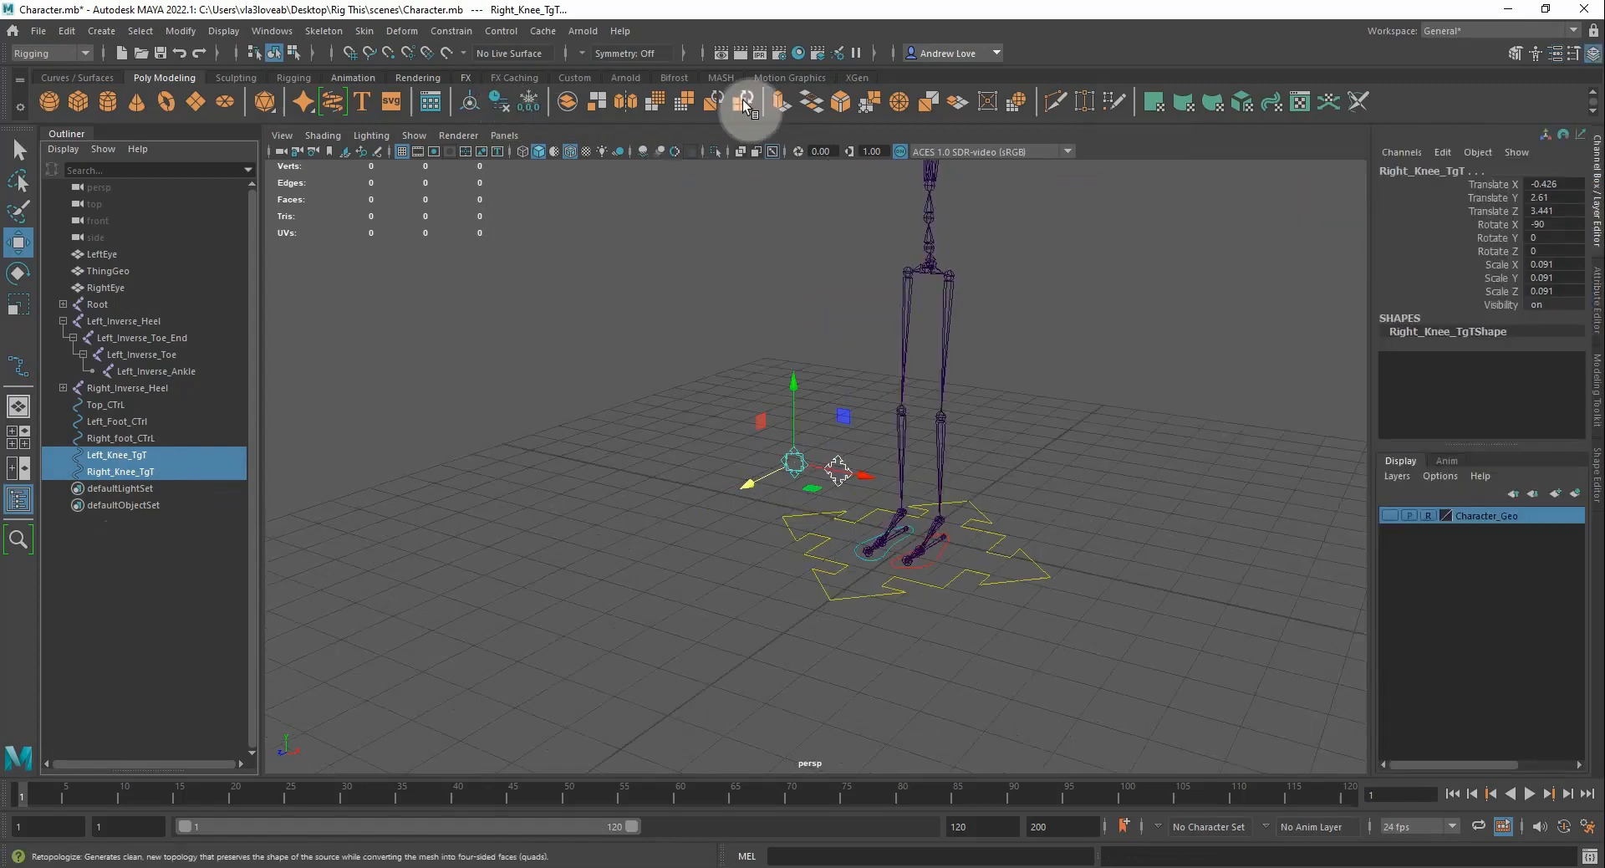
pyautogui.click(528, 104)
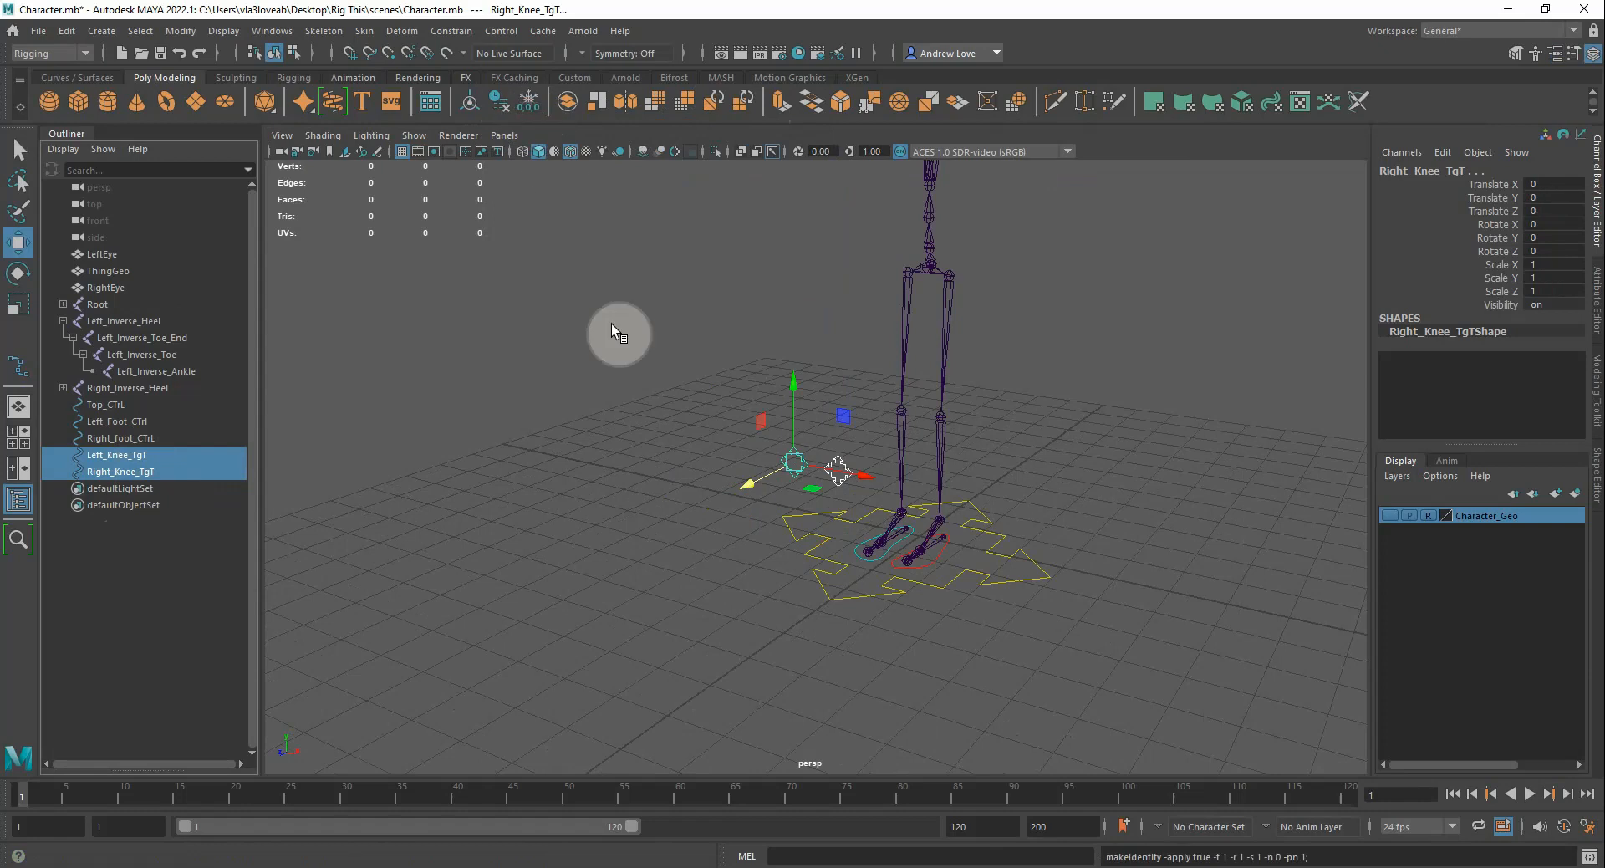
pyautogui.click(820, 462)
pyautogui.click(807, 456)
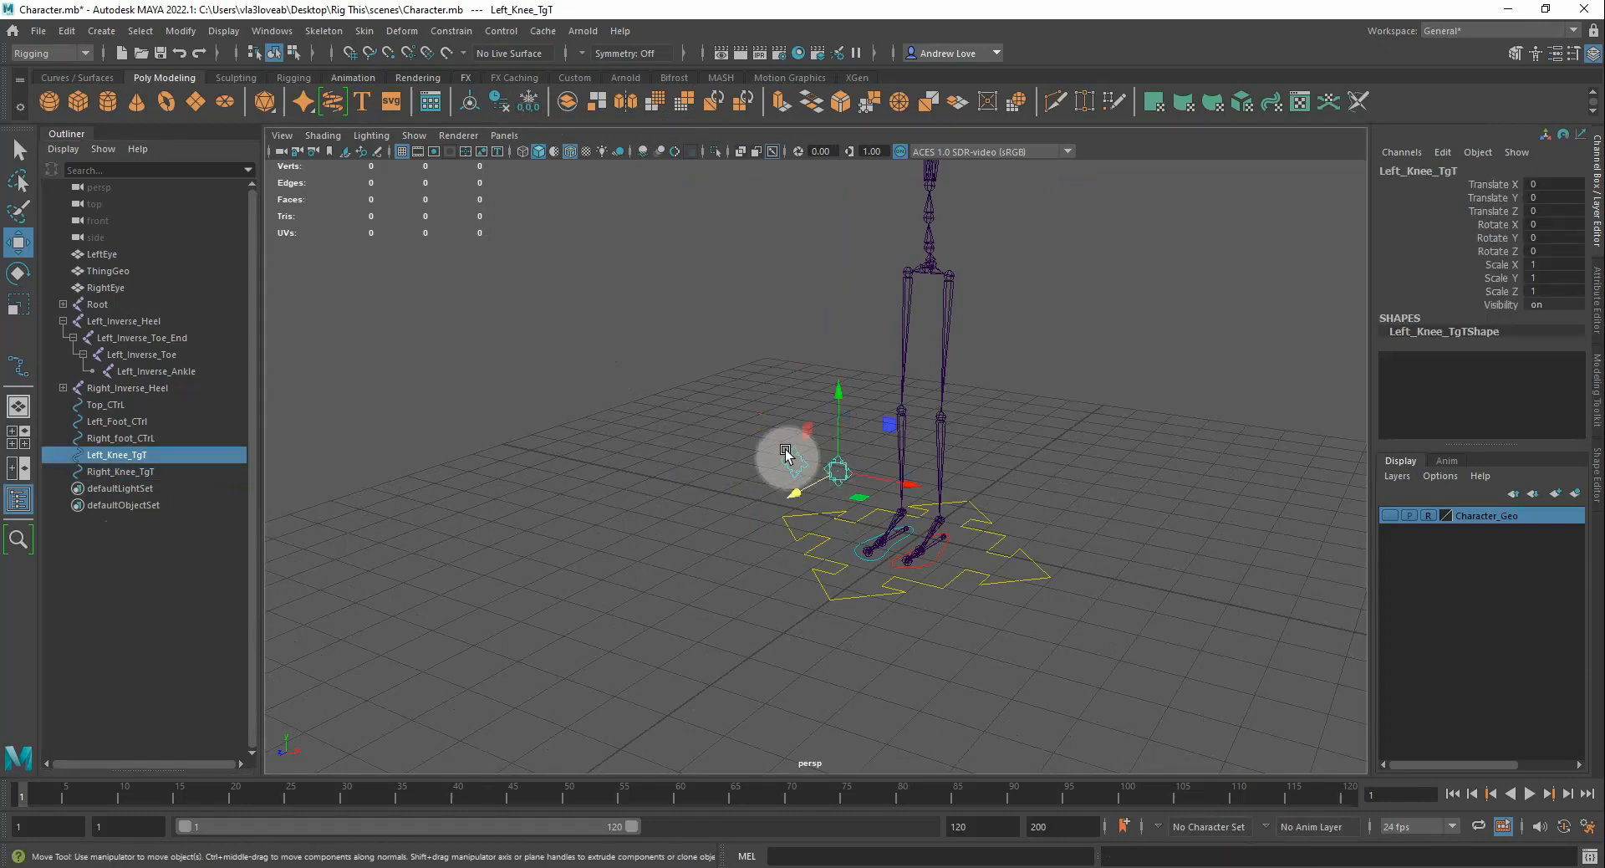
# Examine the knee target and foot control curves around the character's leg joints in the perspective view
pyautogui.click(786, 456)
pyautogui.click(976, 577)
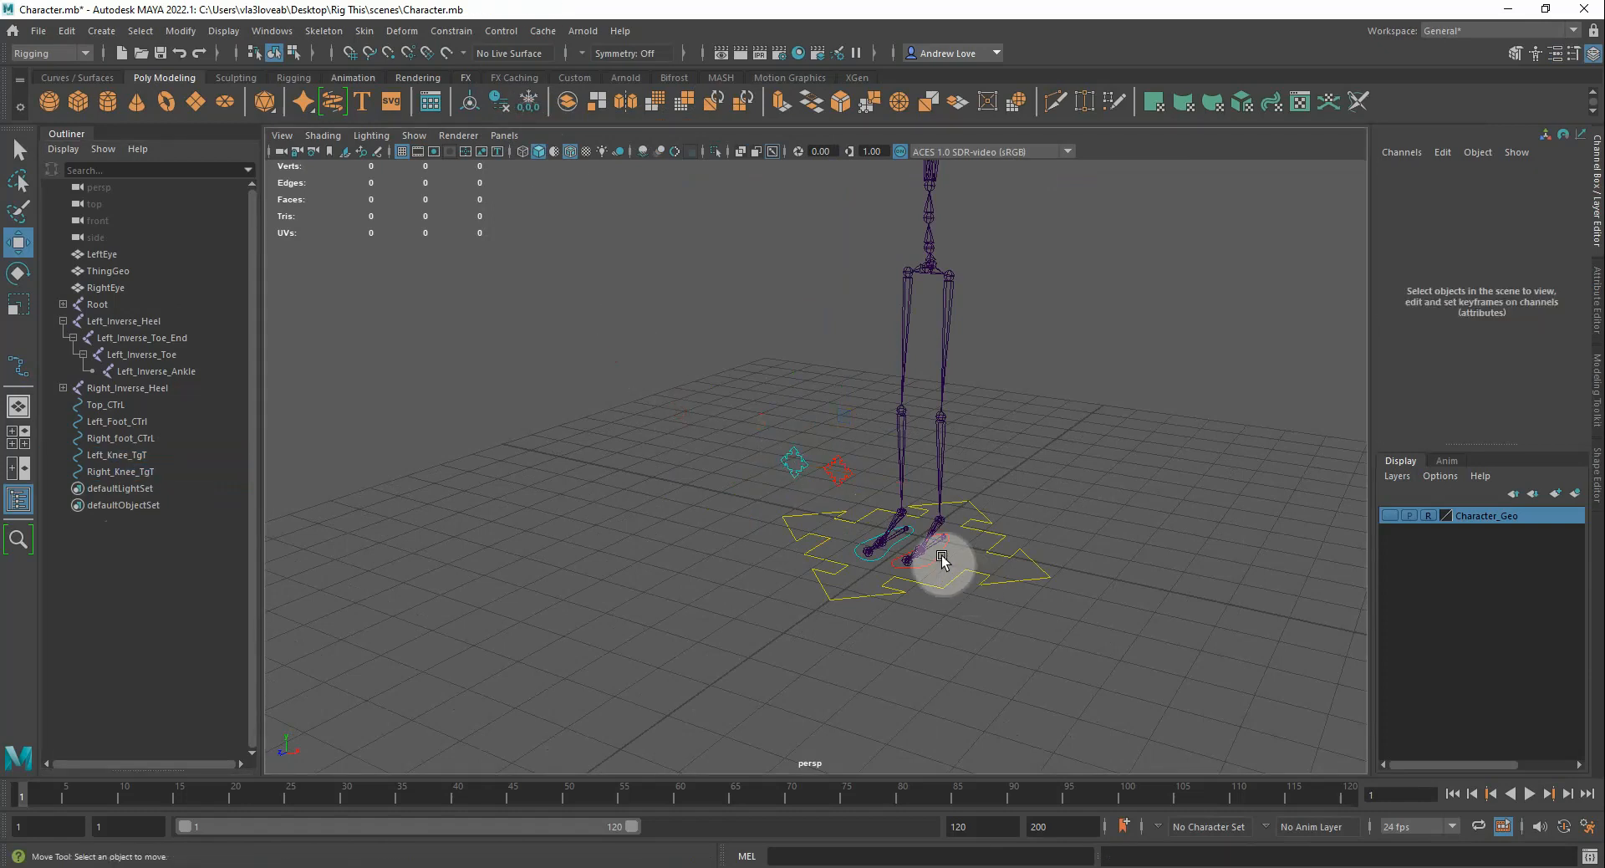
pyautogui.click(953, 562)
pyautogui.click(825, 460)
pyautogui.click(793, 462)
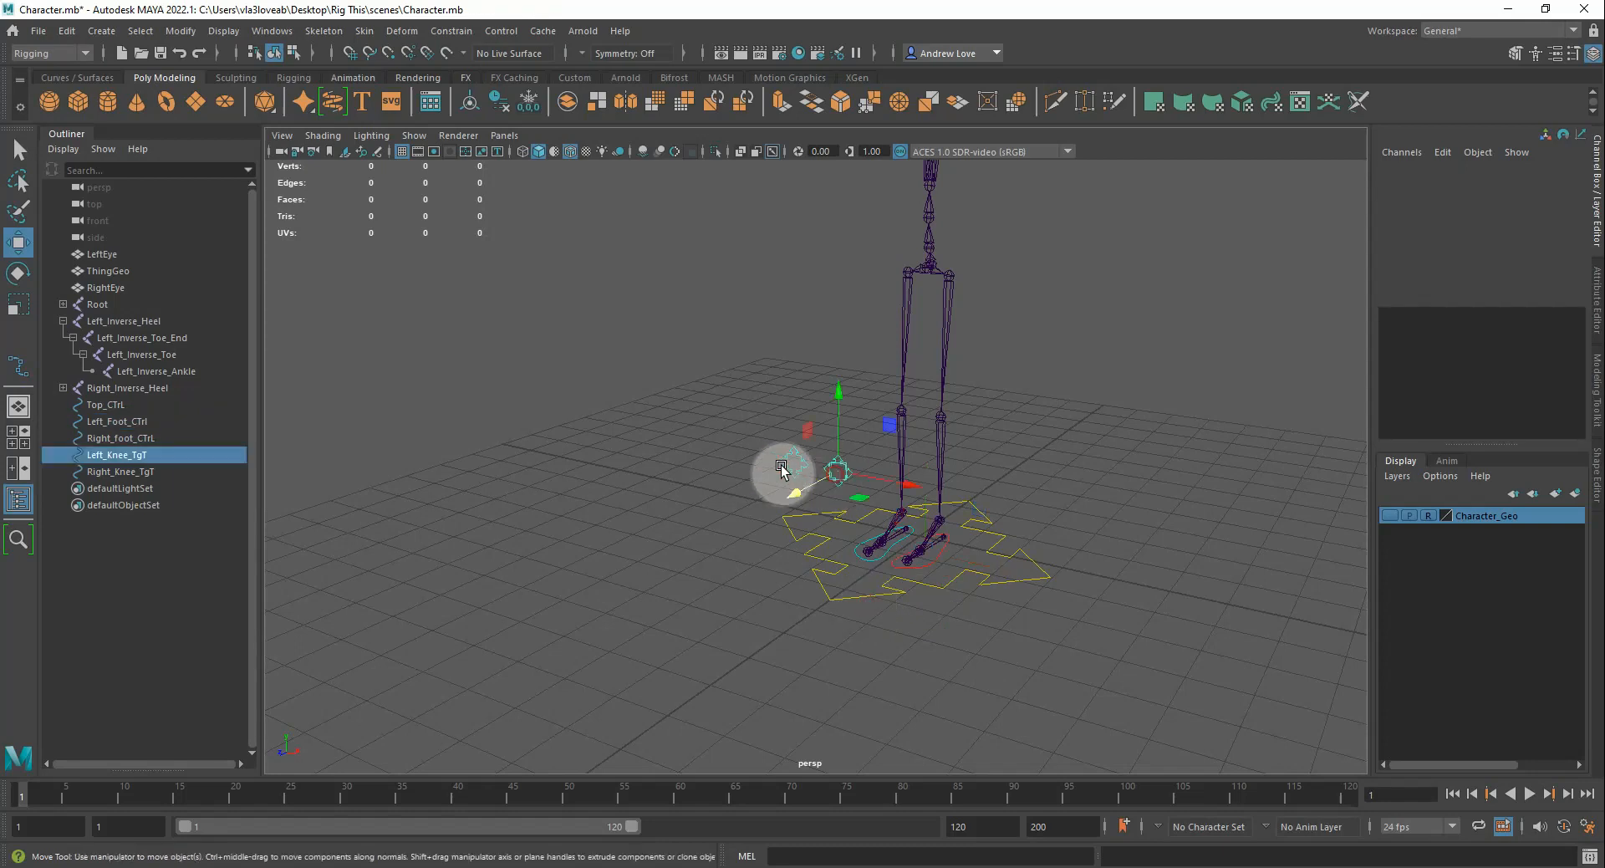
pyautogui.click(745, 469)
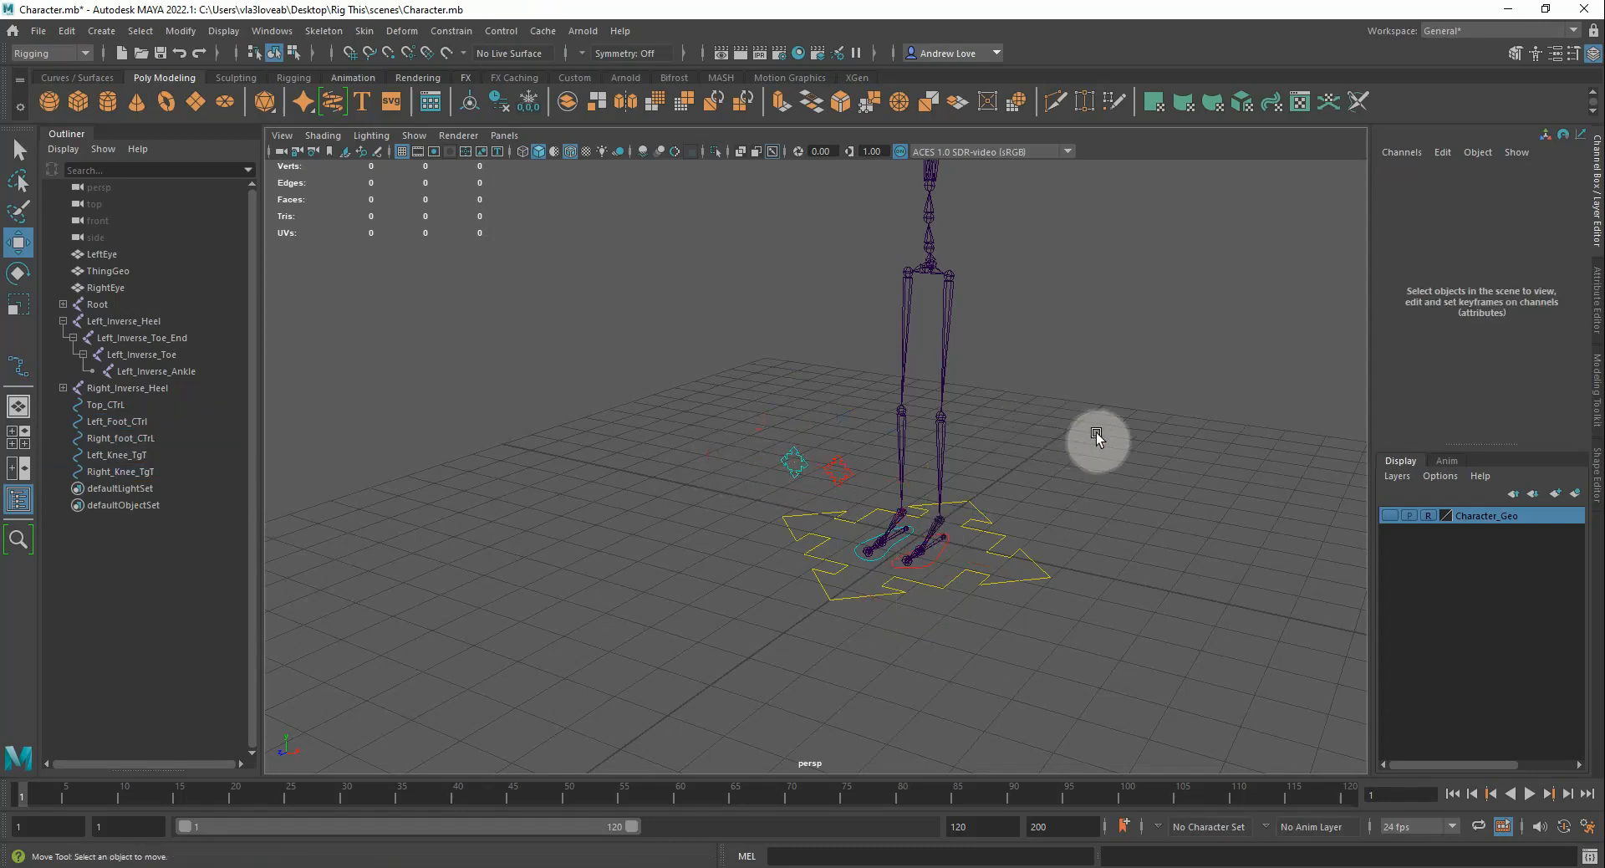
pyautogui.moveTo(1109, 459)
pyautogui.keyDown('alt'); pyautogui.mouseDown()
pyautogui.moveTo(980, 447)
pyautogui.moveTo(1103, 447)
pyautogui.mouseUp(); pyautogui.keyUp('alt')
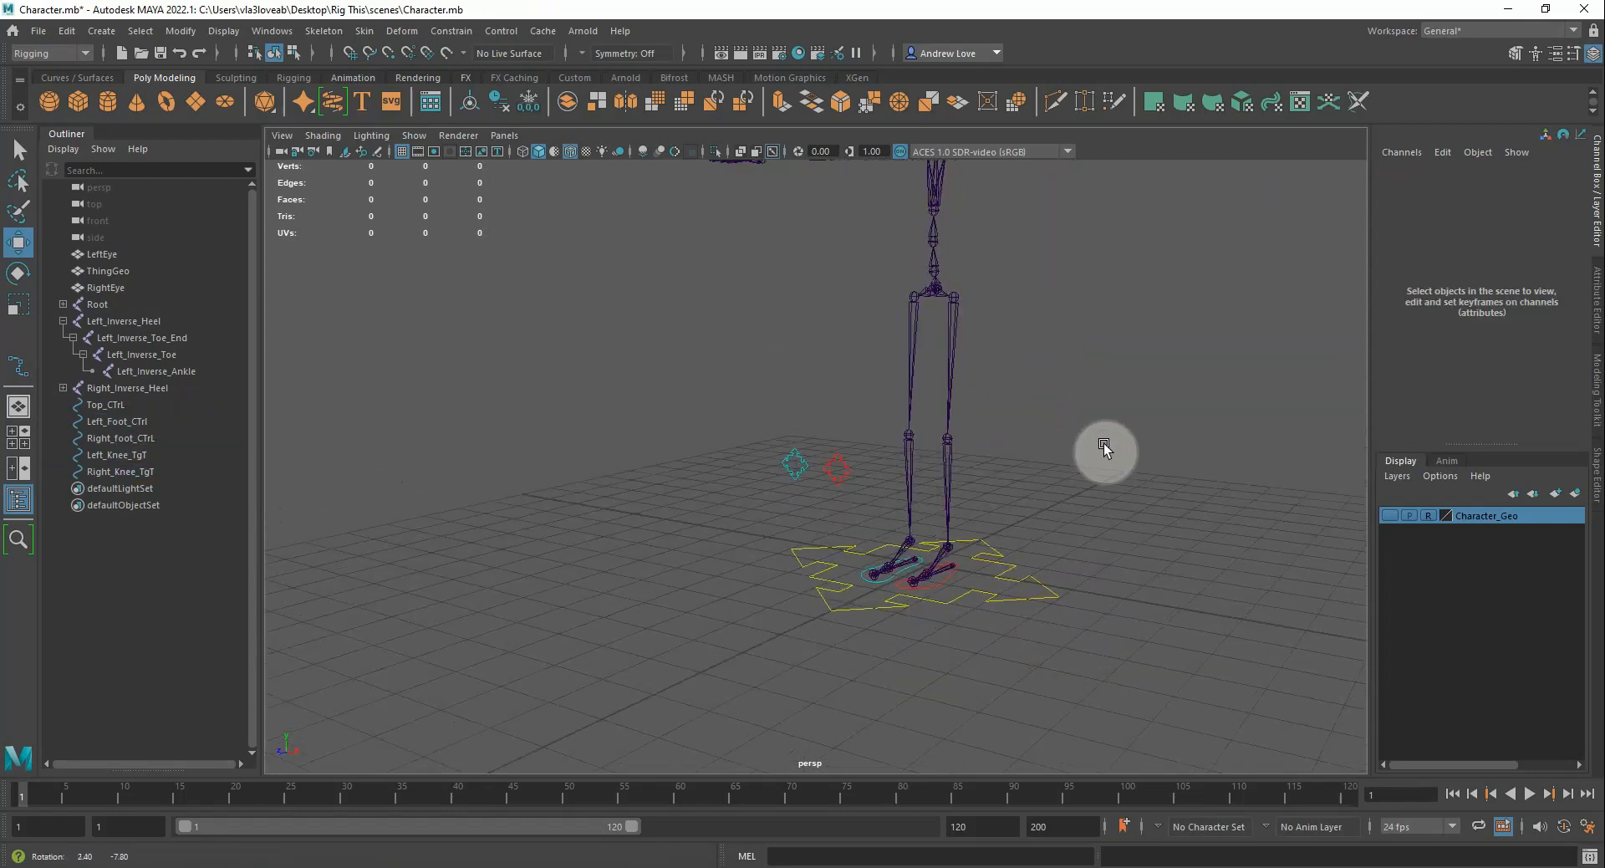
pyautogui.keyDown('alt'); pyautogui.moveTo(1095, 418); pyautogui.dragTo(1068, 513, button='middle'); pyautogui.keyUp('alt')
pyautogui.scroll(3, 1070, 501)
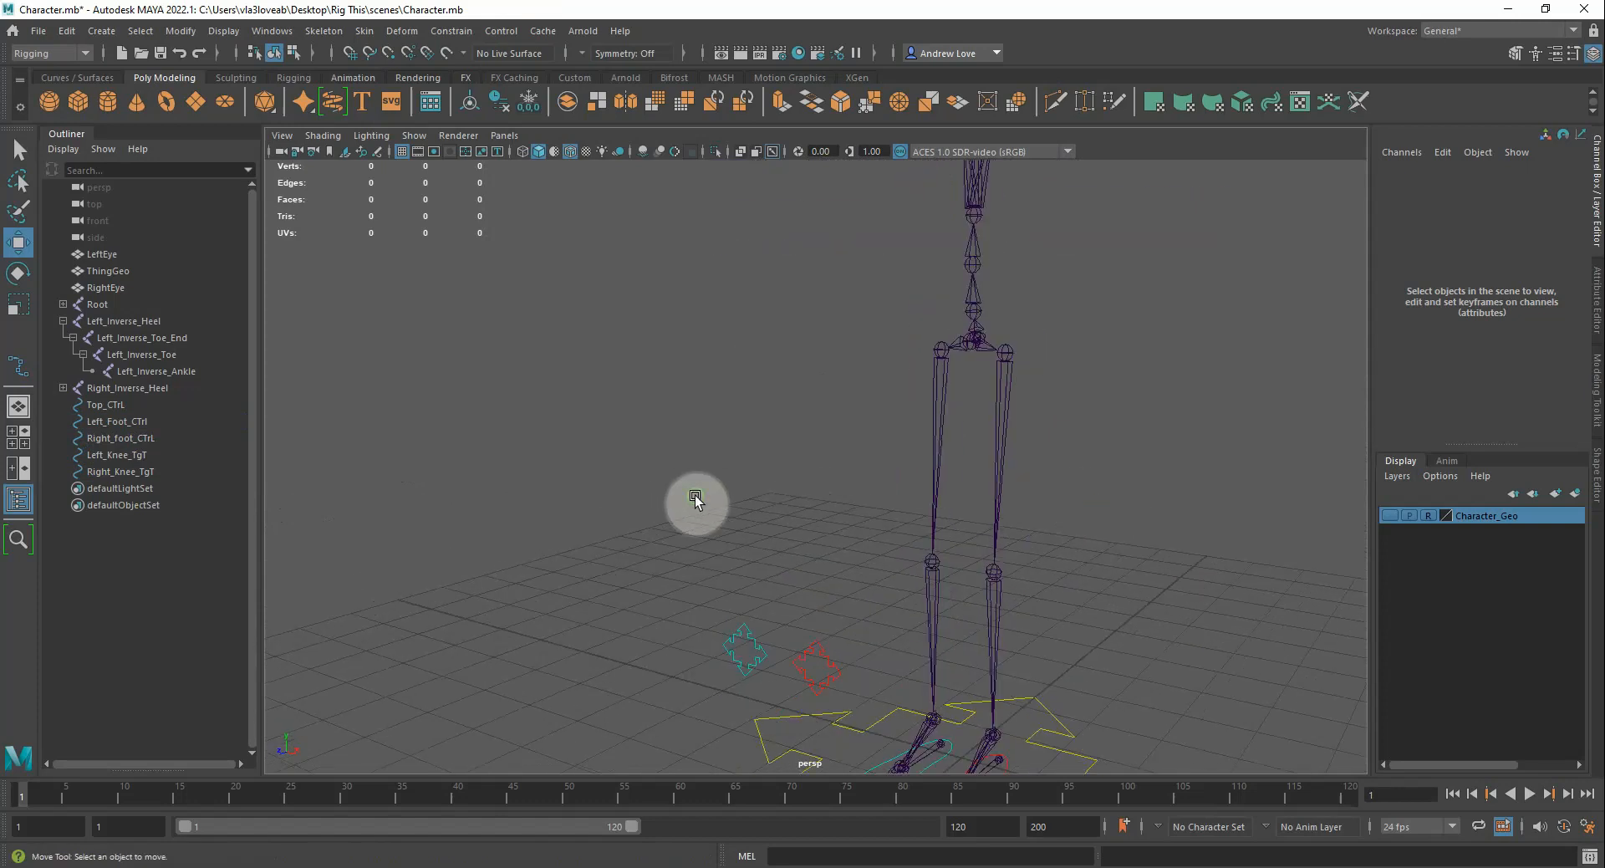
pyautogui.keyDown('alt'); pyautogui.moveTo(691, 498); pyautogui.dragTo(663, 393, button='middle'); pyautogui.keyUp('alt')
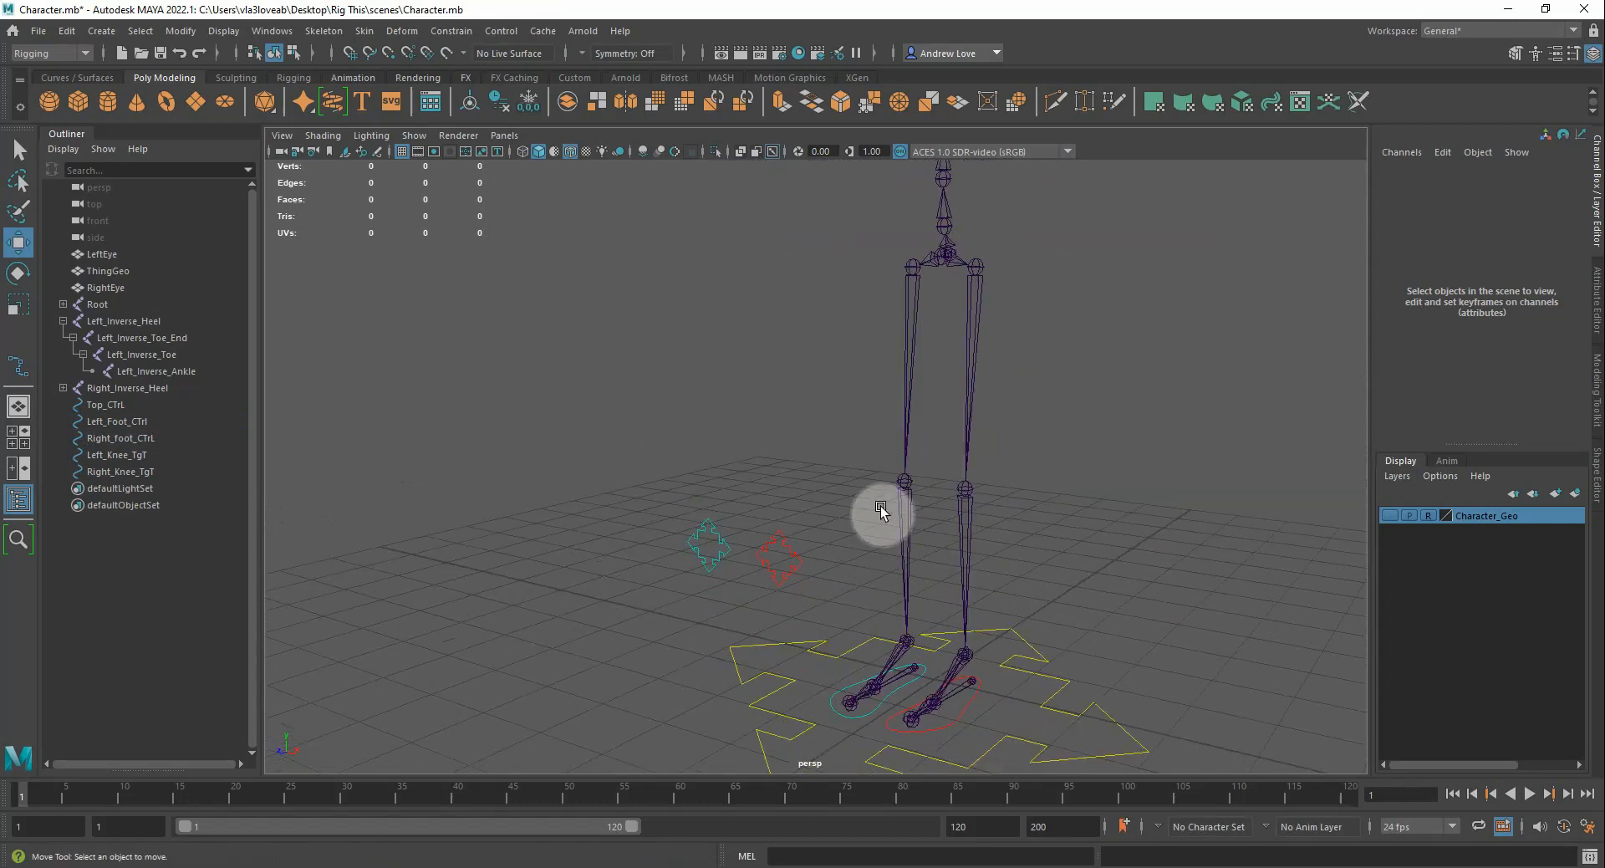
pyautogui.keyDown('alt'); pyautogui.moveTo(738, 341); pyautogui.dragTo(699, 359); pyautogui.keyUp('alt')
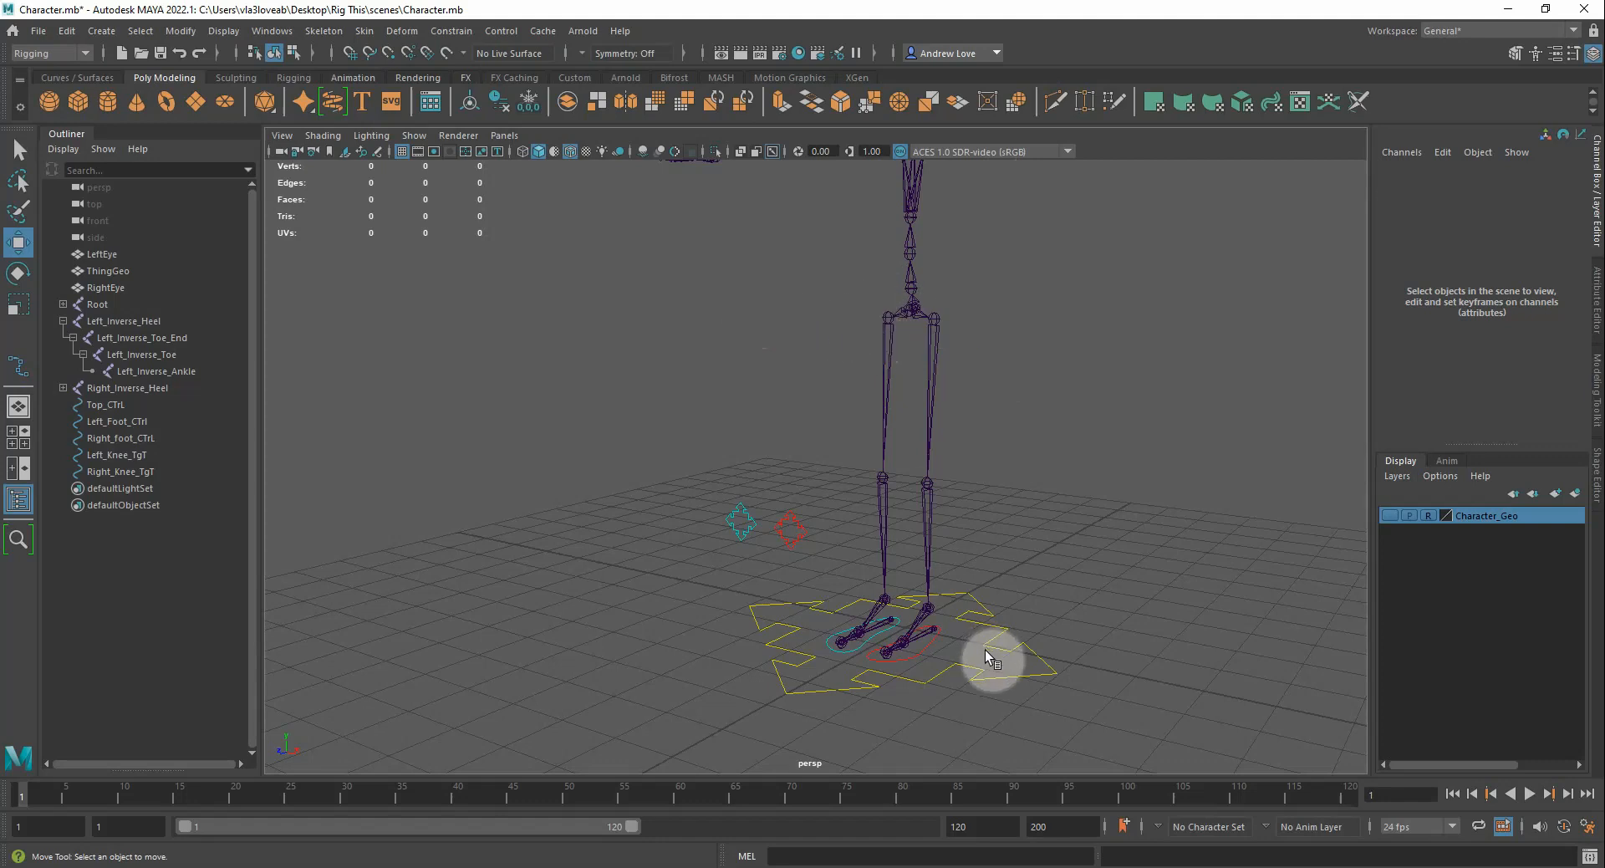
# Lock and hide the Scale X, Y, Z and Visibility channels of the Left_Foot_CTrl curve
pyautogui.click(996, 678)
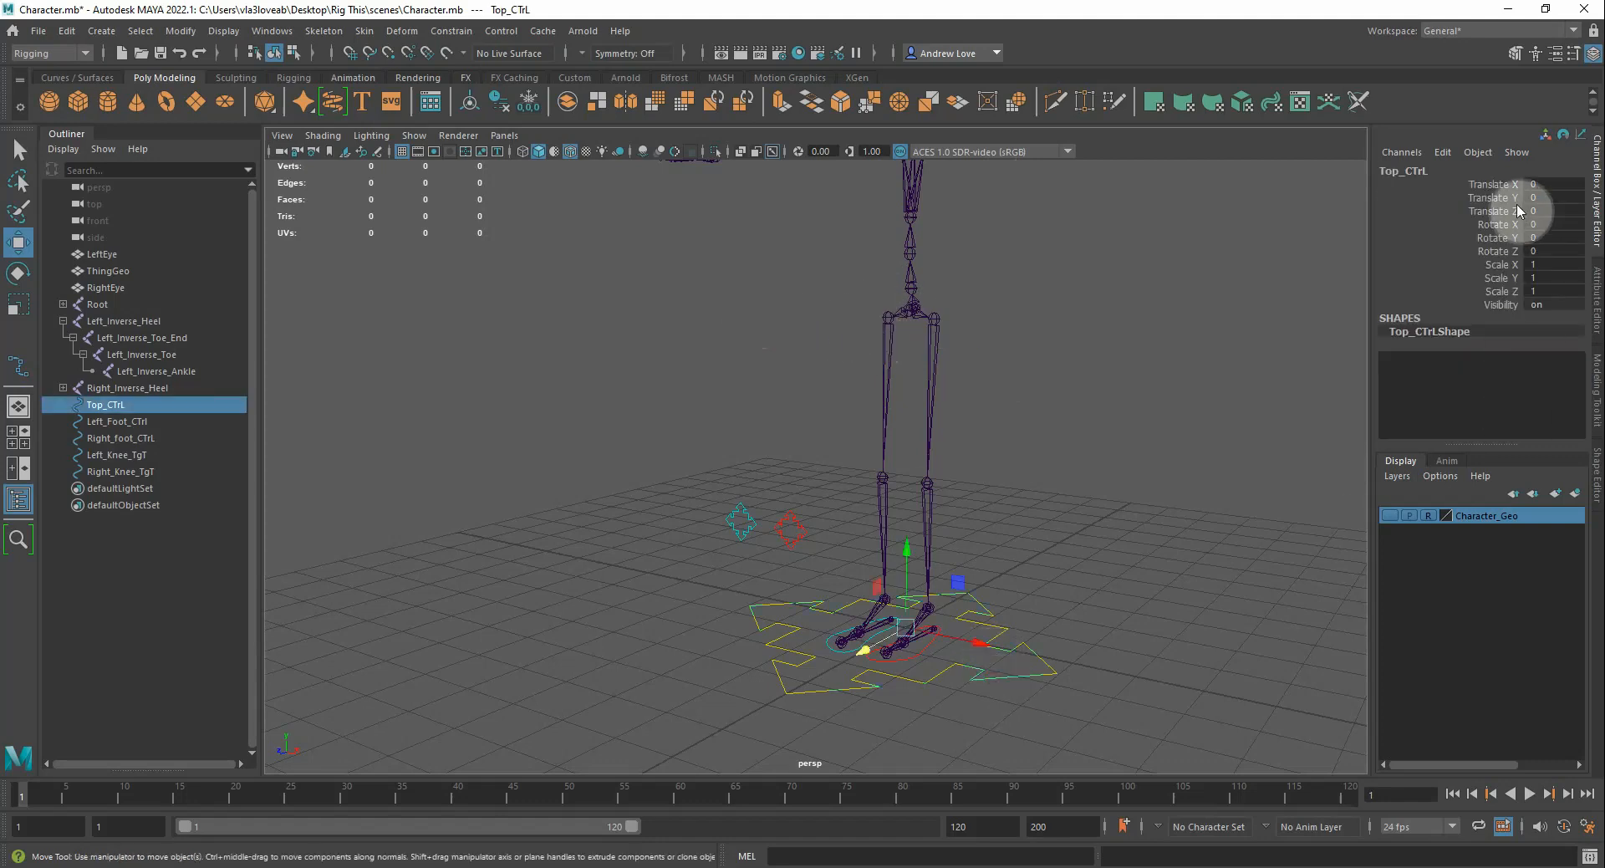
pyautogui.click(920, 655)
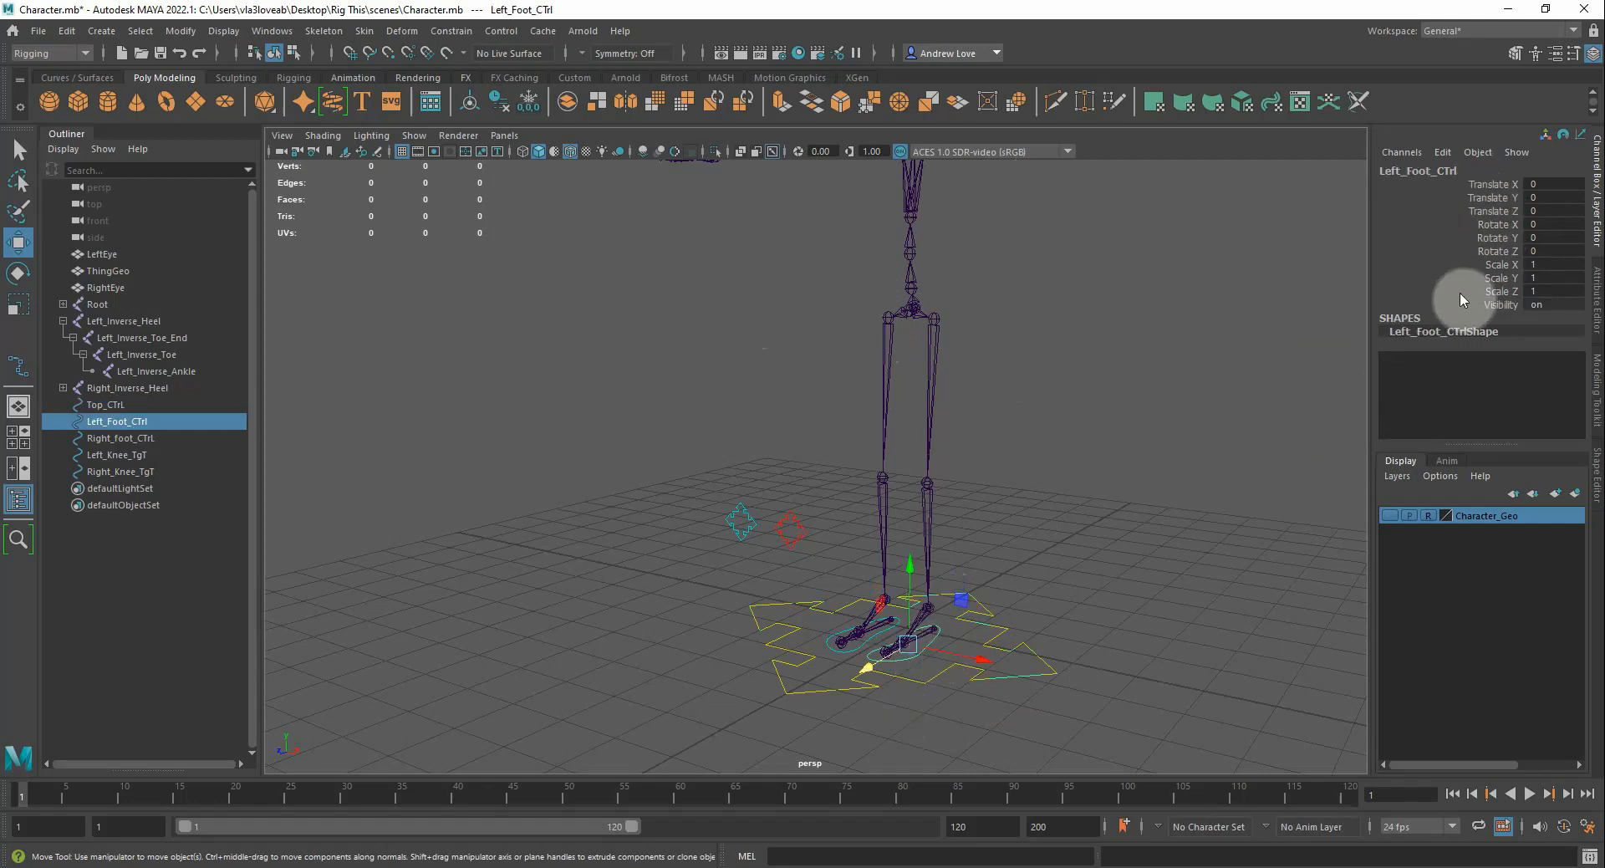
pyautogui.moveTo(1496, 264); pyautogui.dragTo(1498, 306)
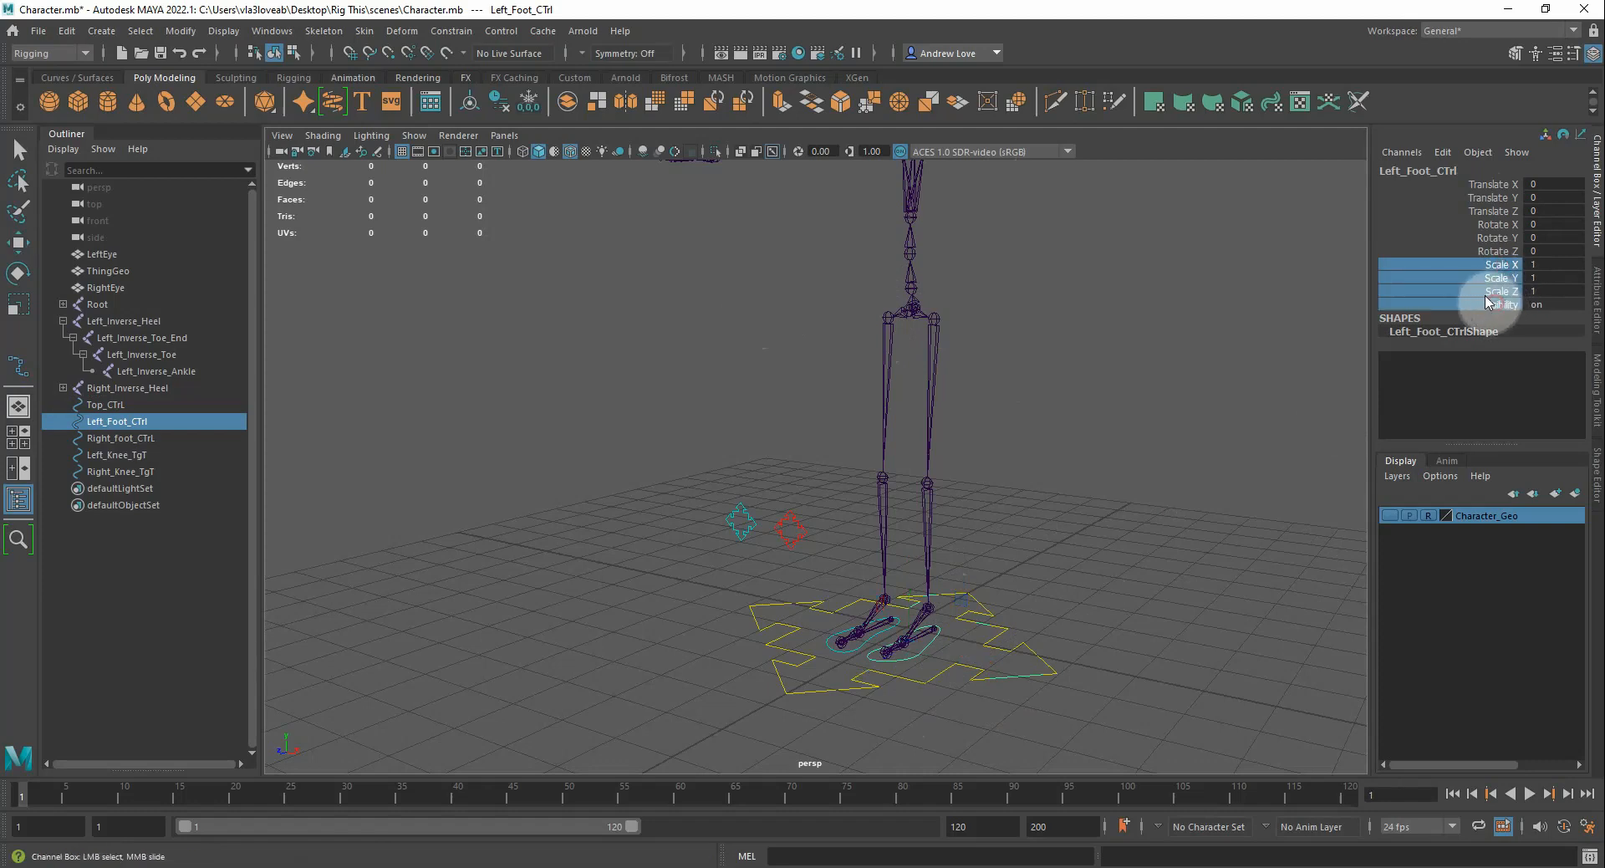
pyautogui.rightClick(1480, 299)
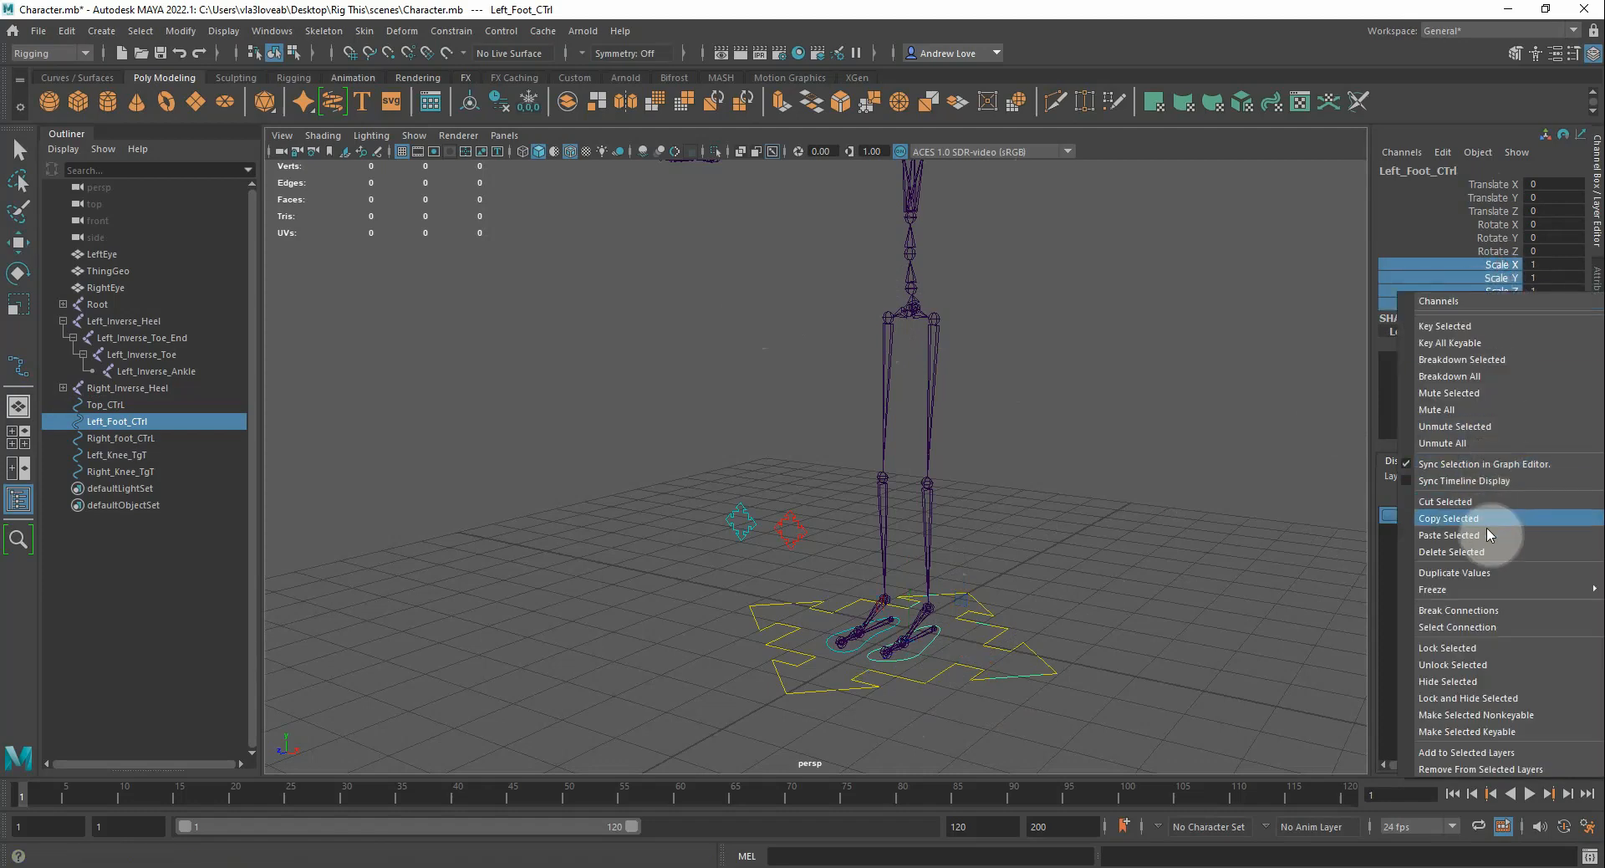
pyautogui.moveTo(1486, 595)
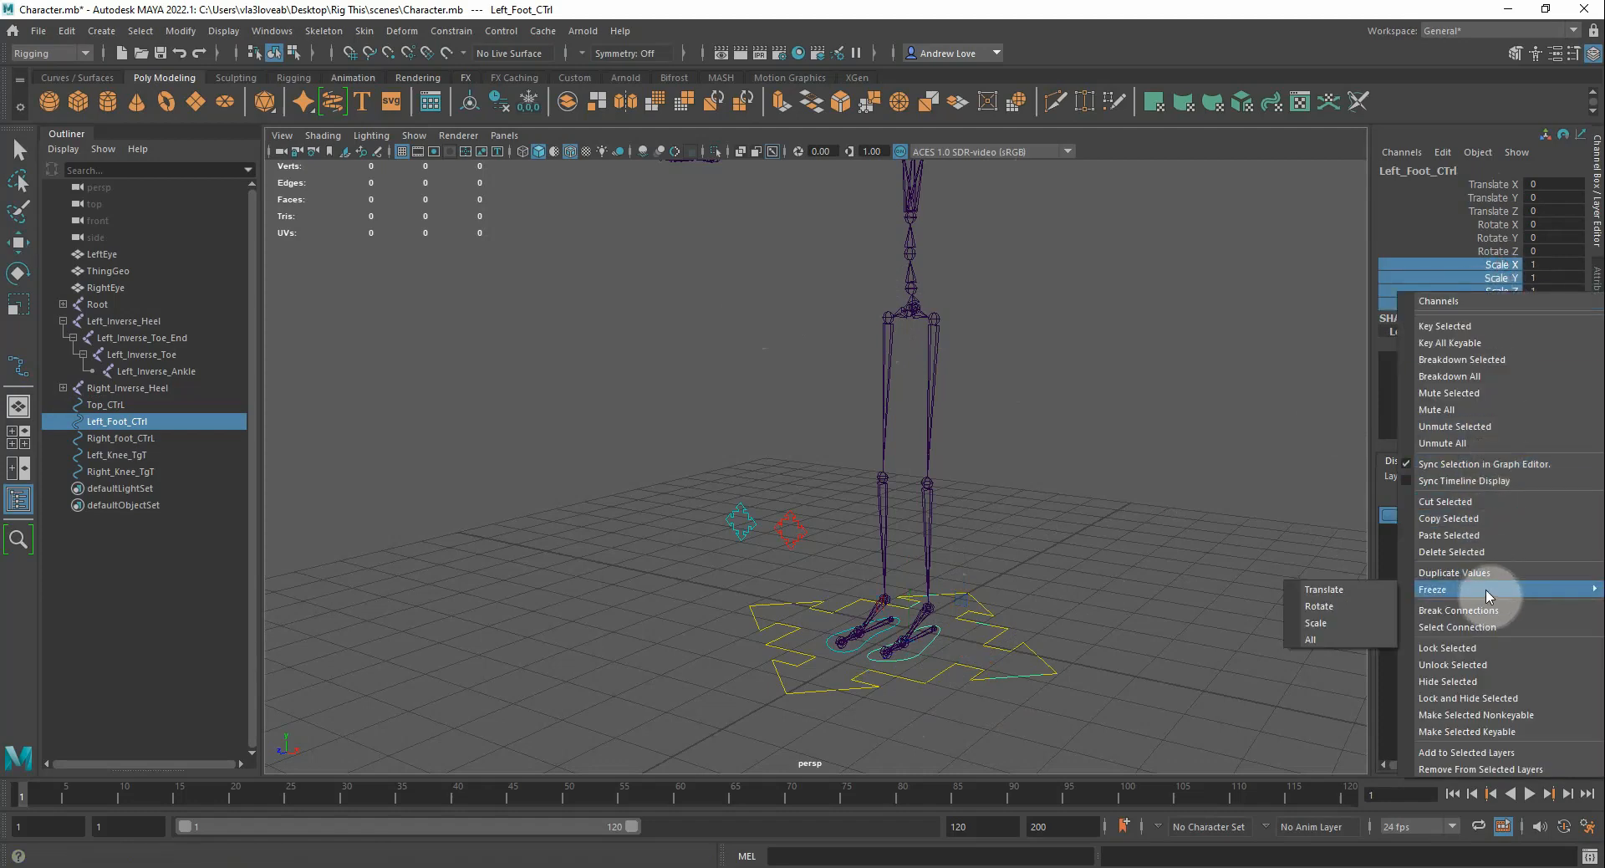
pyautogui.click(1488, 700)
pyautogui.press('w')
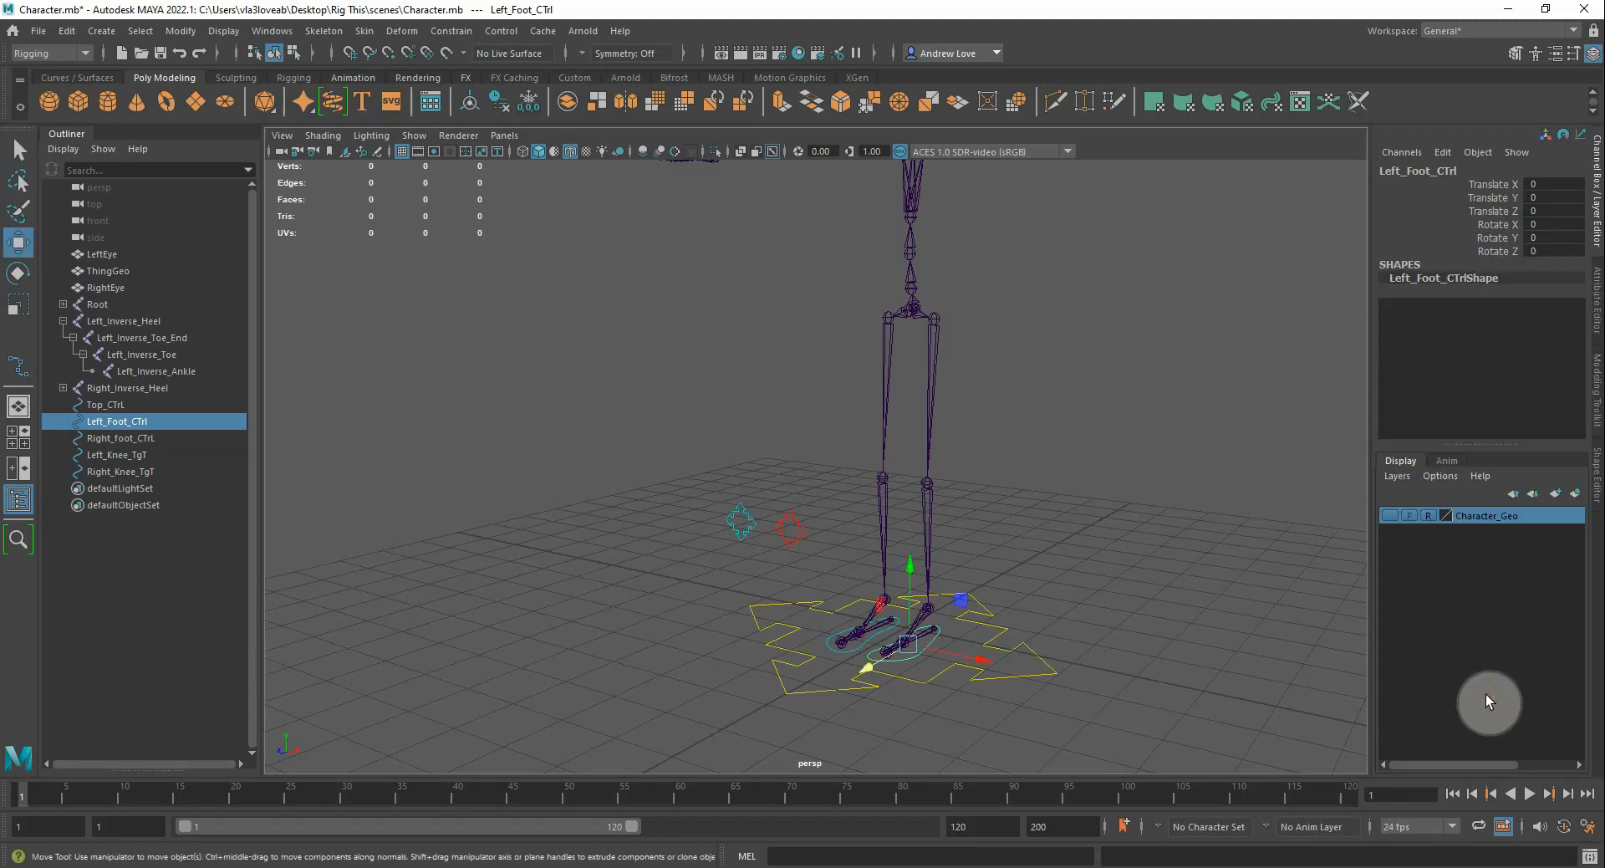
# Lock and hide the Scale X, Y, Z and Visibility channels of the Right_foot_CTrL curve
pyautogui.click(844, 658)
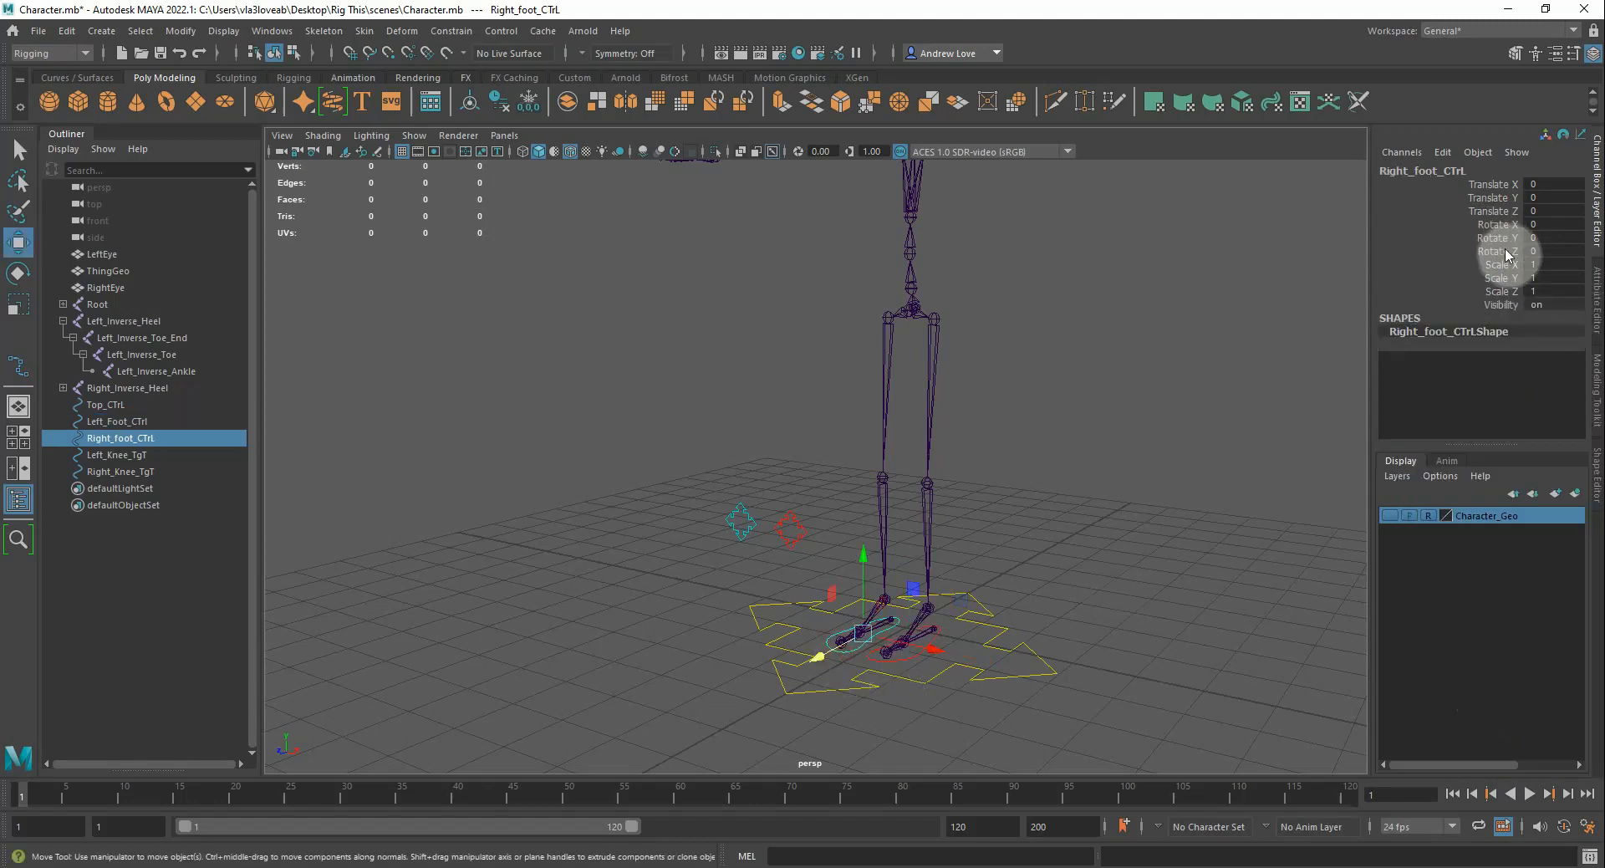
pyautogui.moveTo(1504, 266); pyautogui.dragTo(1504, 304)
pyautogui.rightClick(1498, 306)
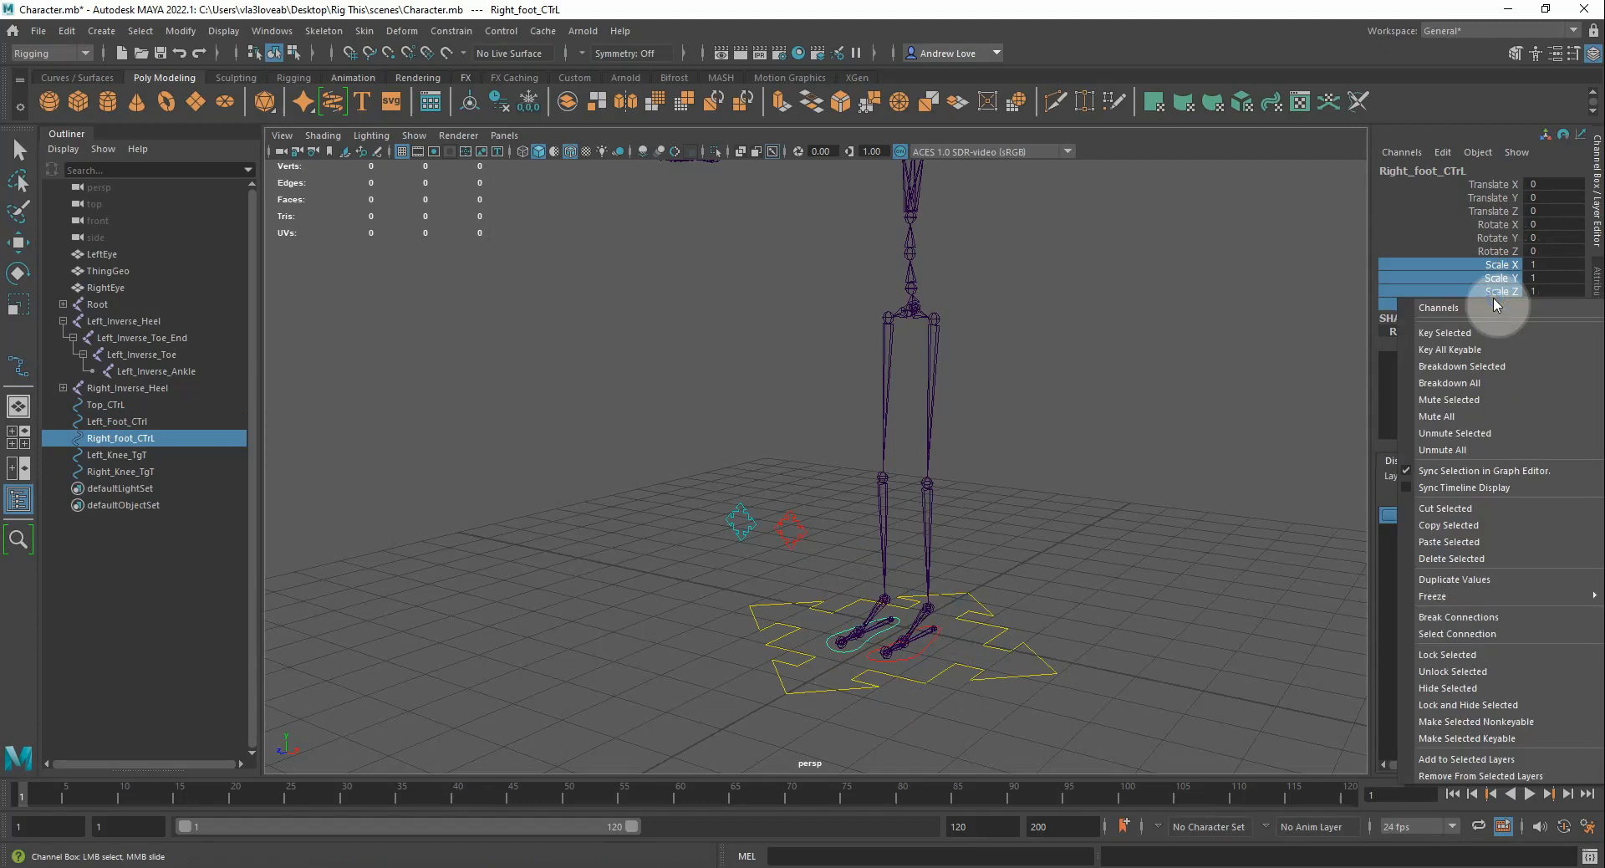
pyautogui.click(1487, 706)
pyautogui.press('w')
# Lock and hide all rotate, scale and visibility channels of the Left_Knee_TgT curve, leaving only its translate channels available
pyautogui.click(804, 535)
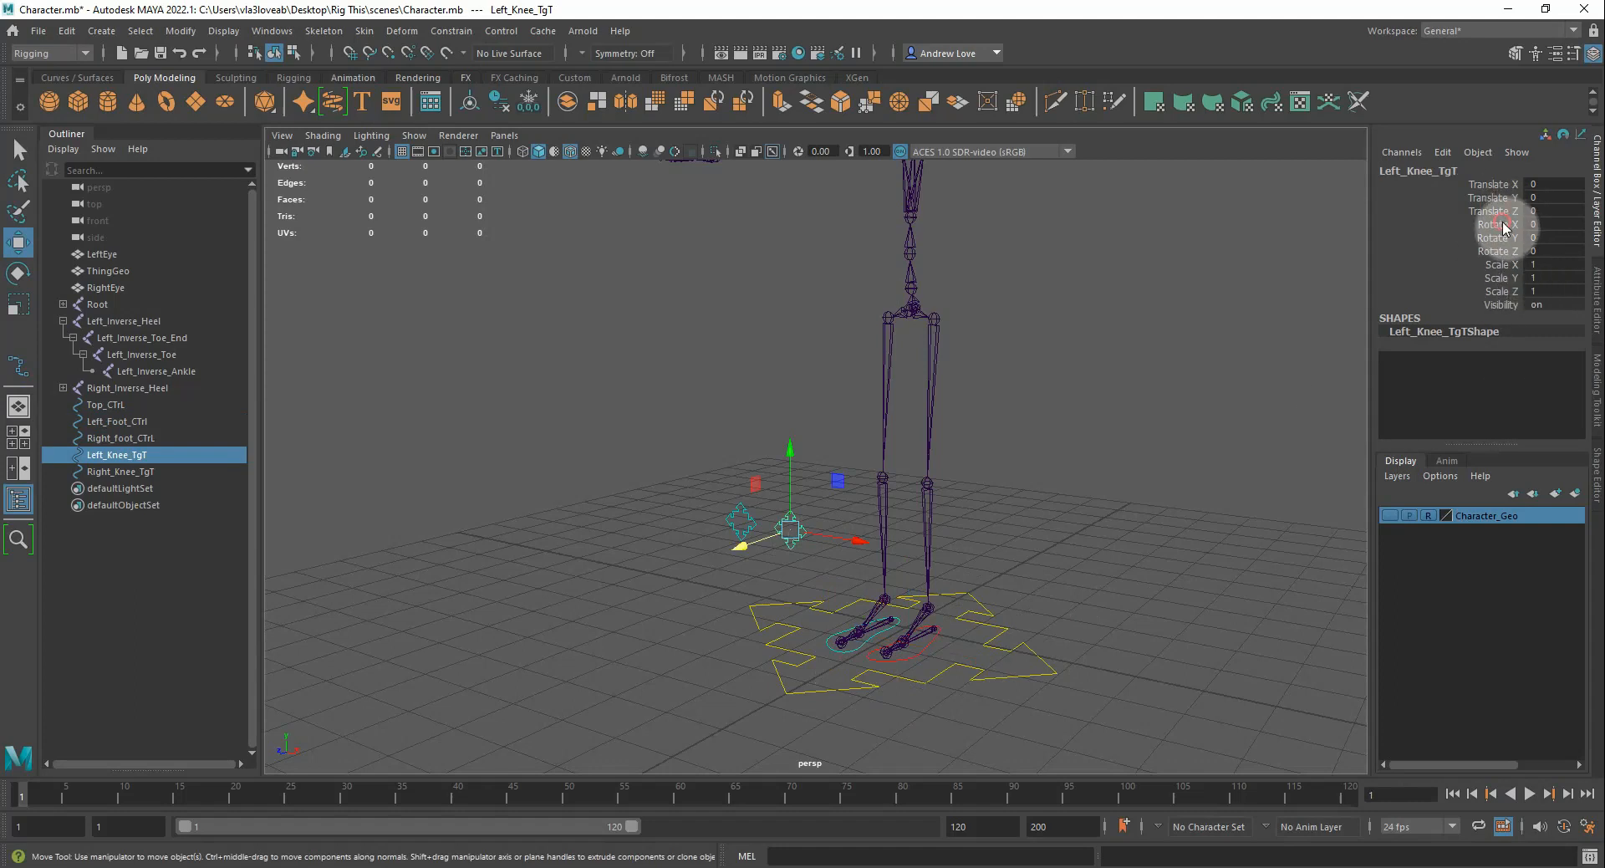
pyautogui.moveTo(1504, 228); pyautogui.dragTo(1501, 303)
pyautogui.rightClick(1492, 278)
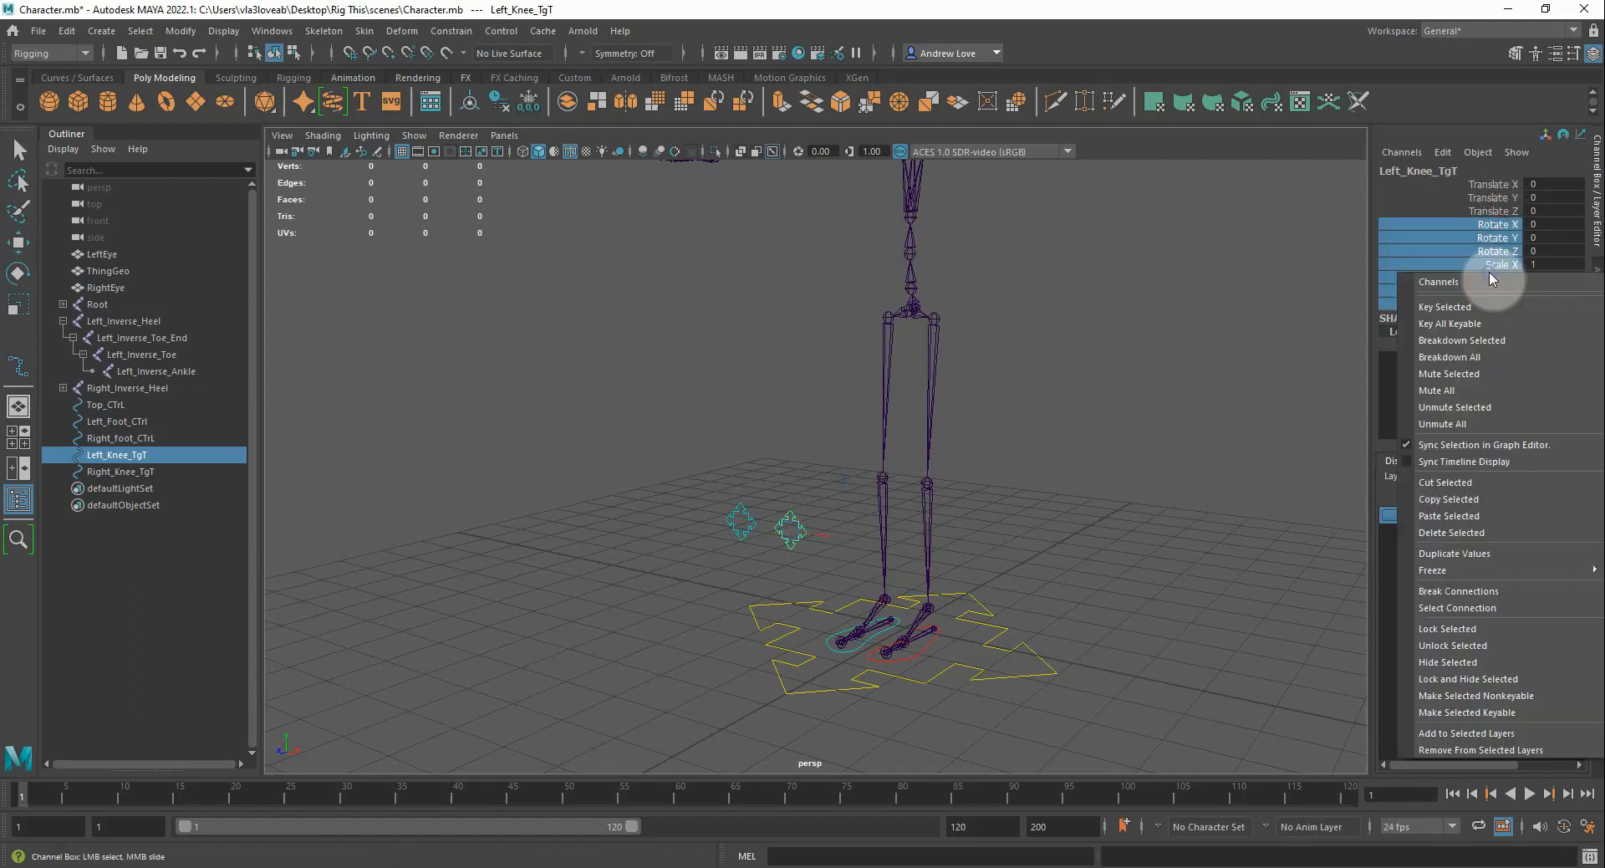
pyautogui.click(1464, 680)
pyautogui.press('w')
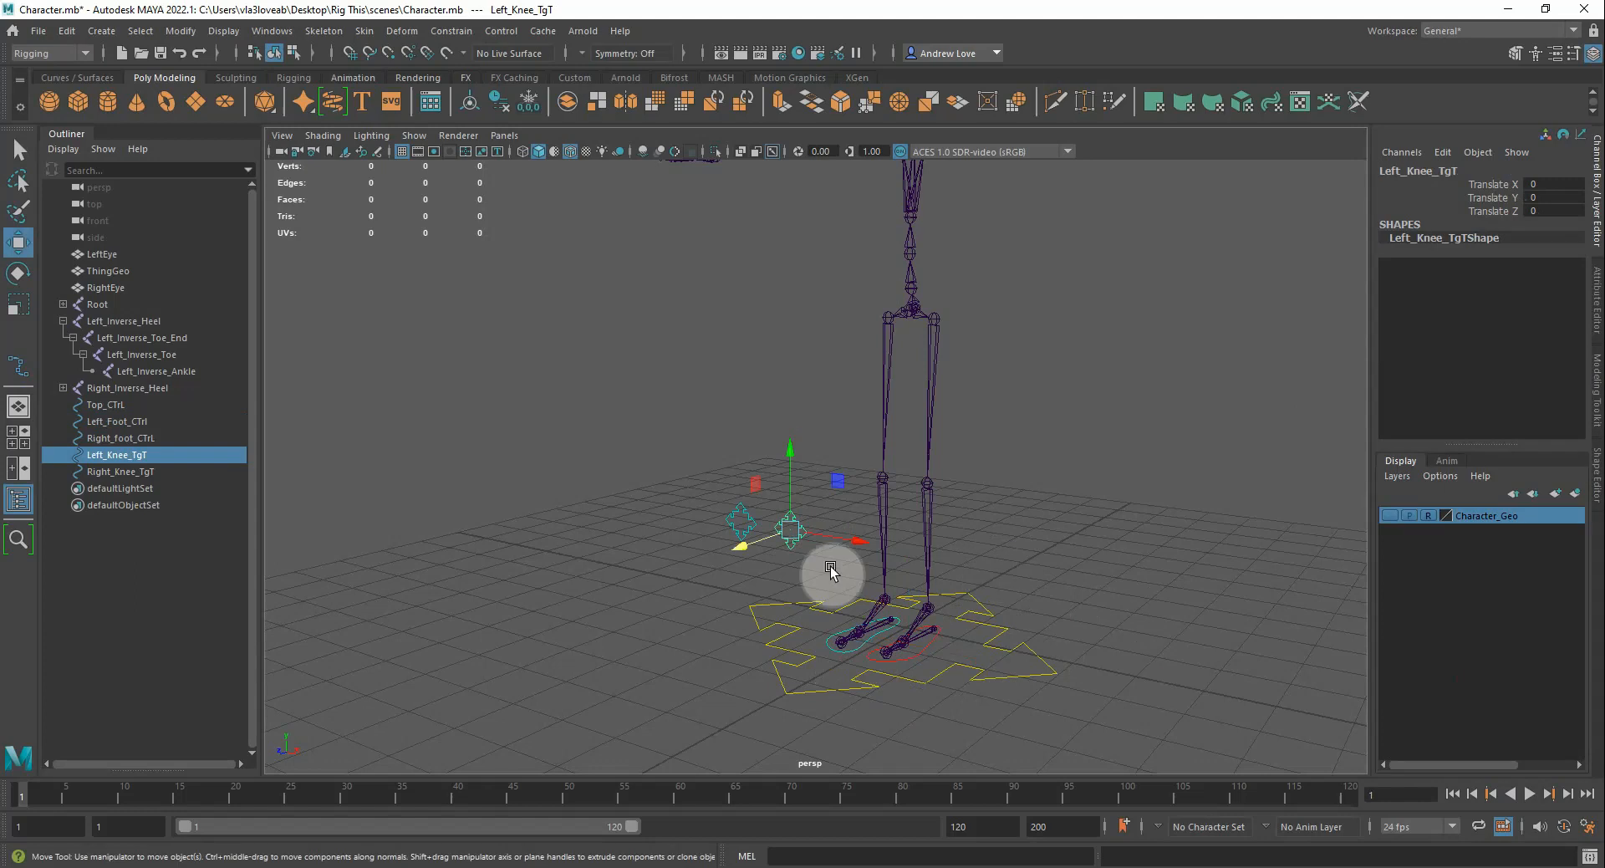
# Lock and hide all rotate, scale and visibility channels of the Right_Knee_TgT curve, then clear the selection
pyautogui.click(752, 520)
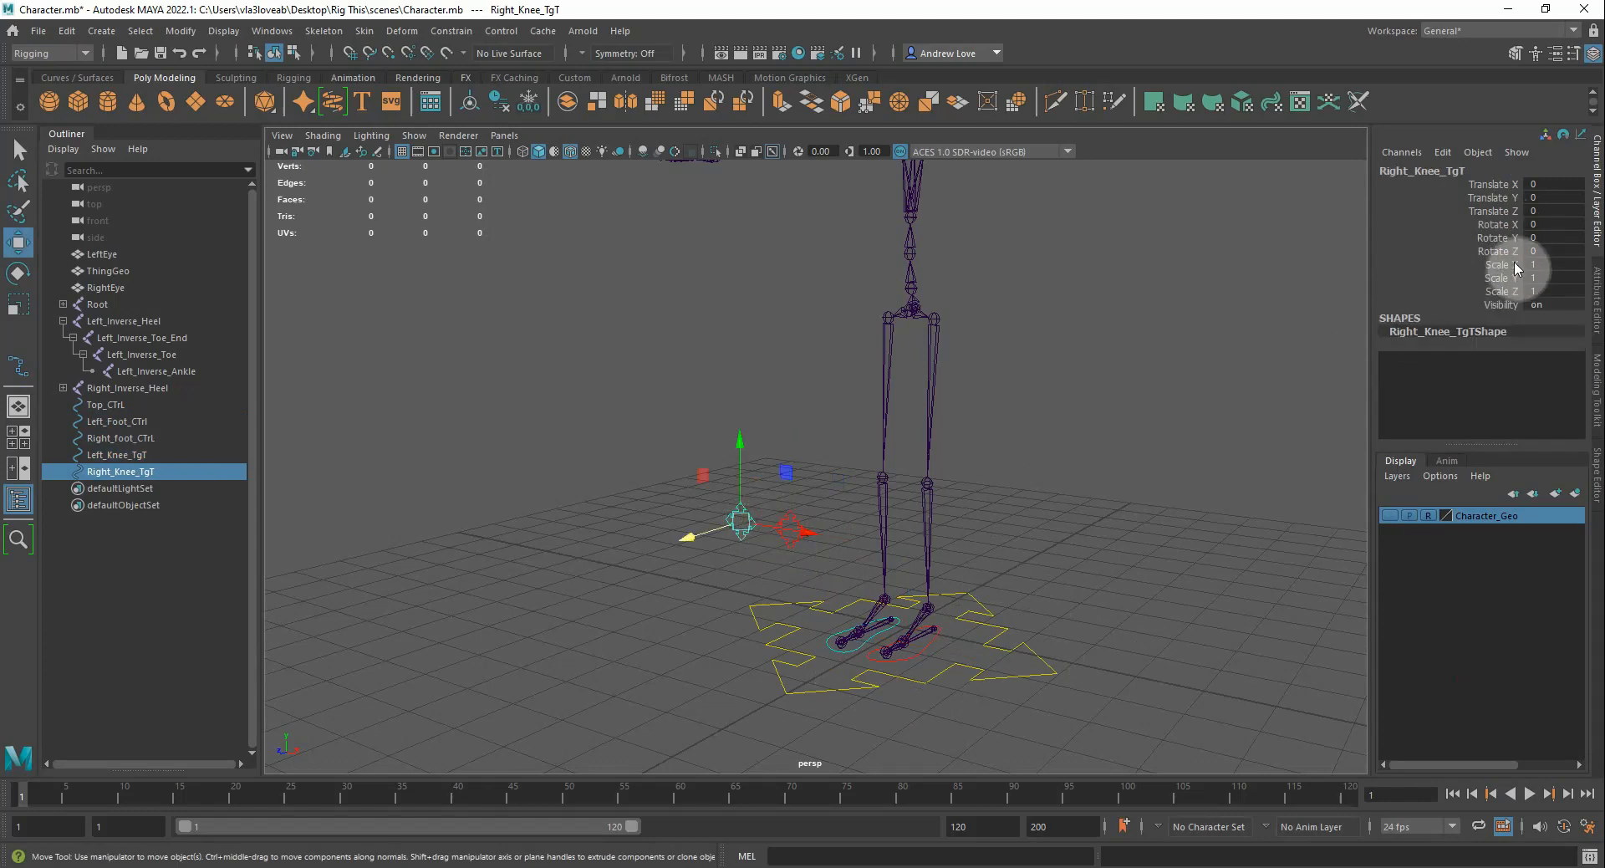
pyautogui.moveTo(1505, 226); pyautogui.dragTo(1493, 305)
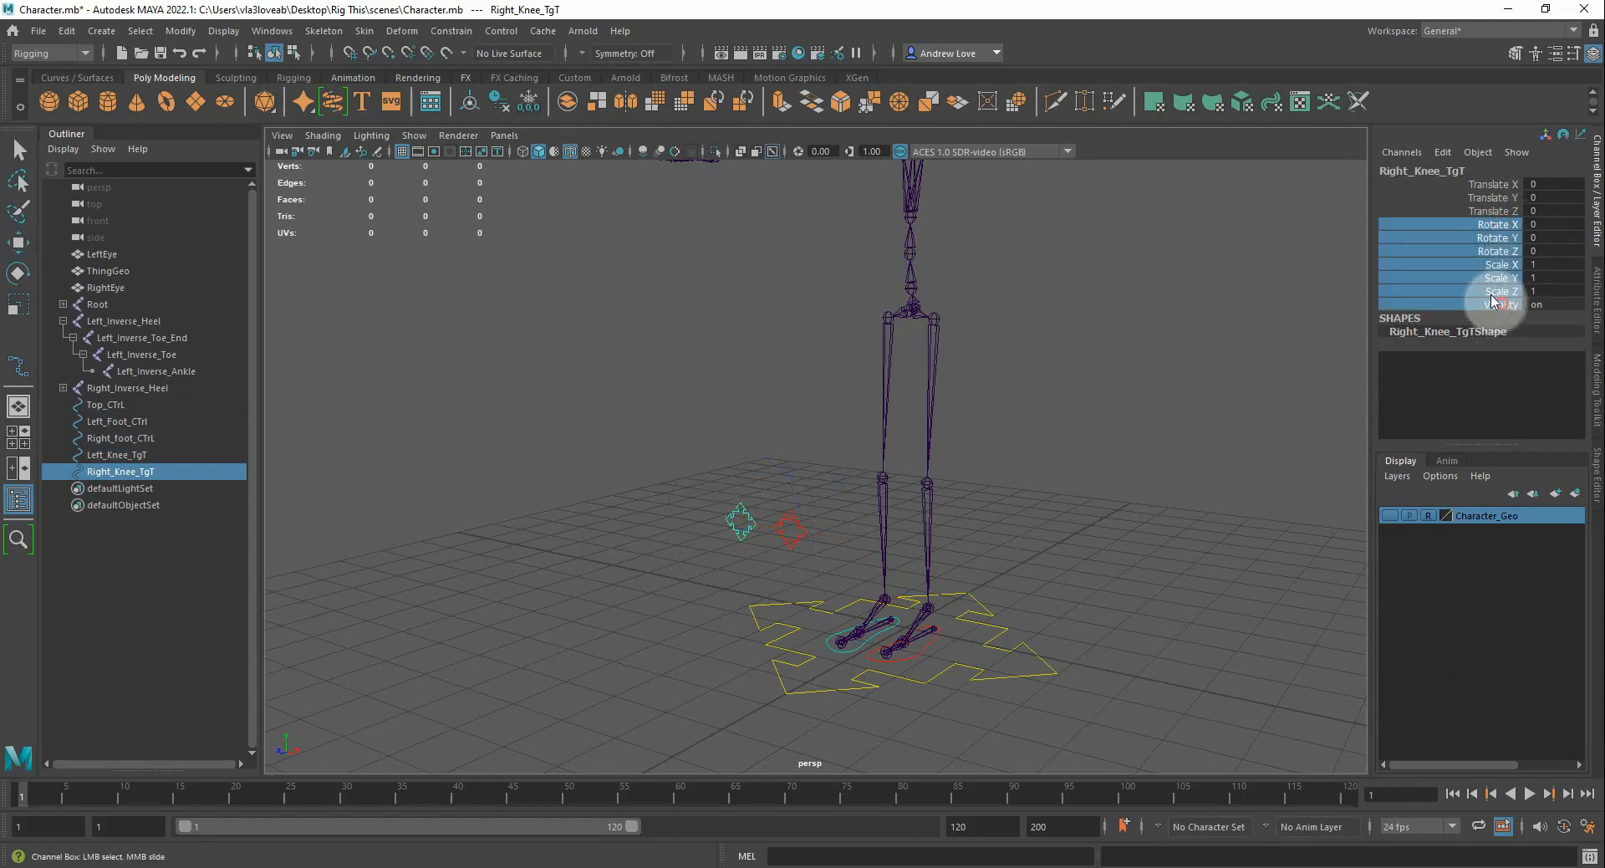
pyautogui.rightClick(1502, 286)
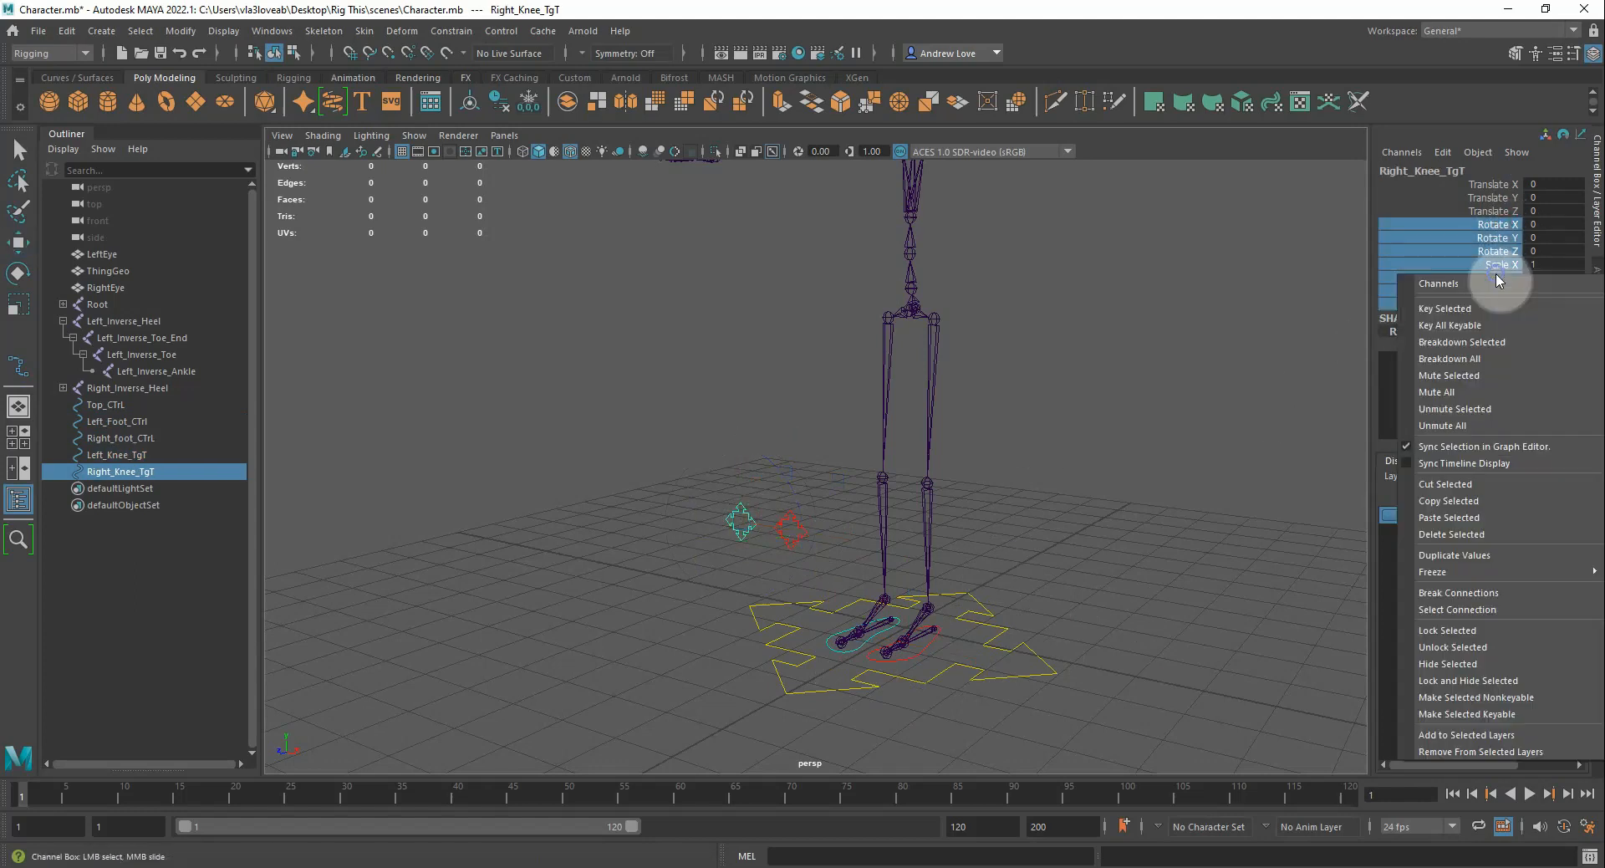
pyautogui.click(1479, 685)
pyautogui.press('w')
pyautogui.click(660, 347)
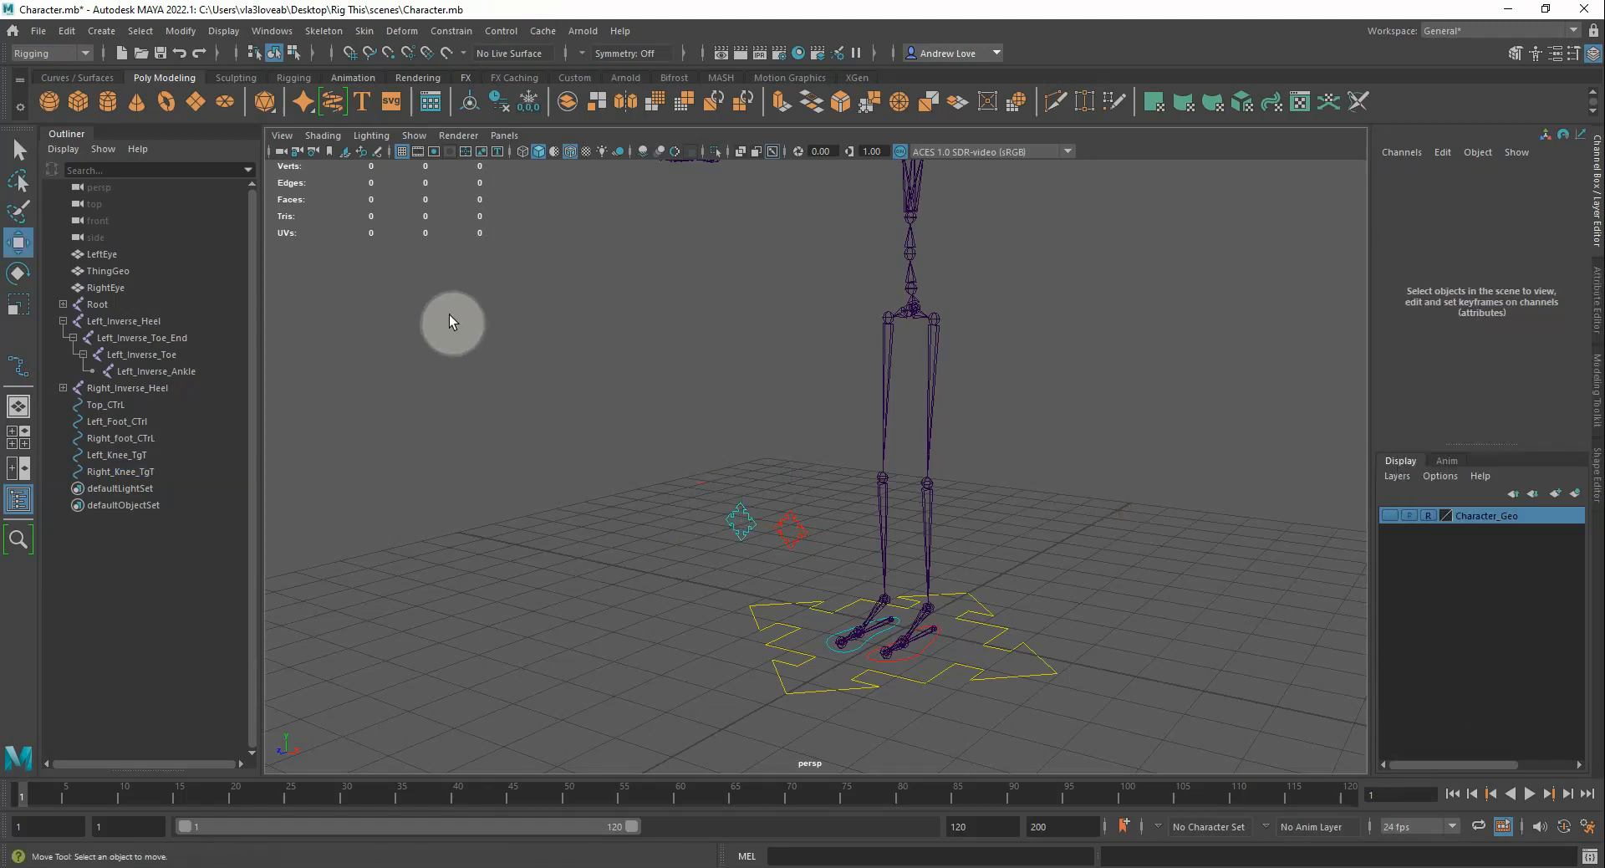
# Create a NURBS circle and raise it to the hips at a Translate Y of about 5.403
pyautogui.keyDown('alt'); pyautogui.moveTo(473, 340); pyautogui.dragTo(977, 661); pyautogui.keyUp('alt')
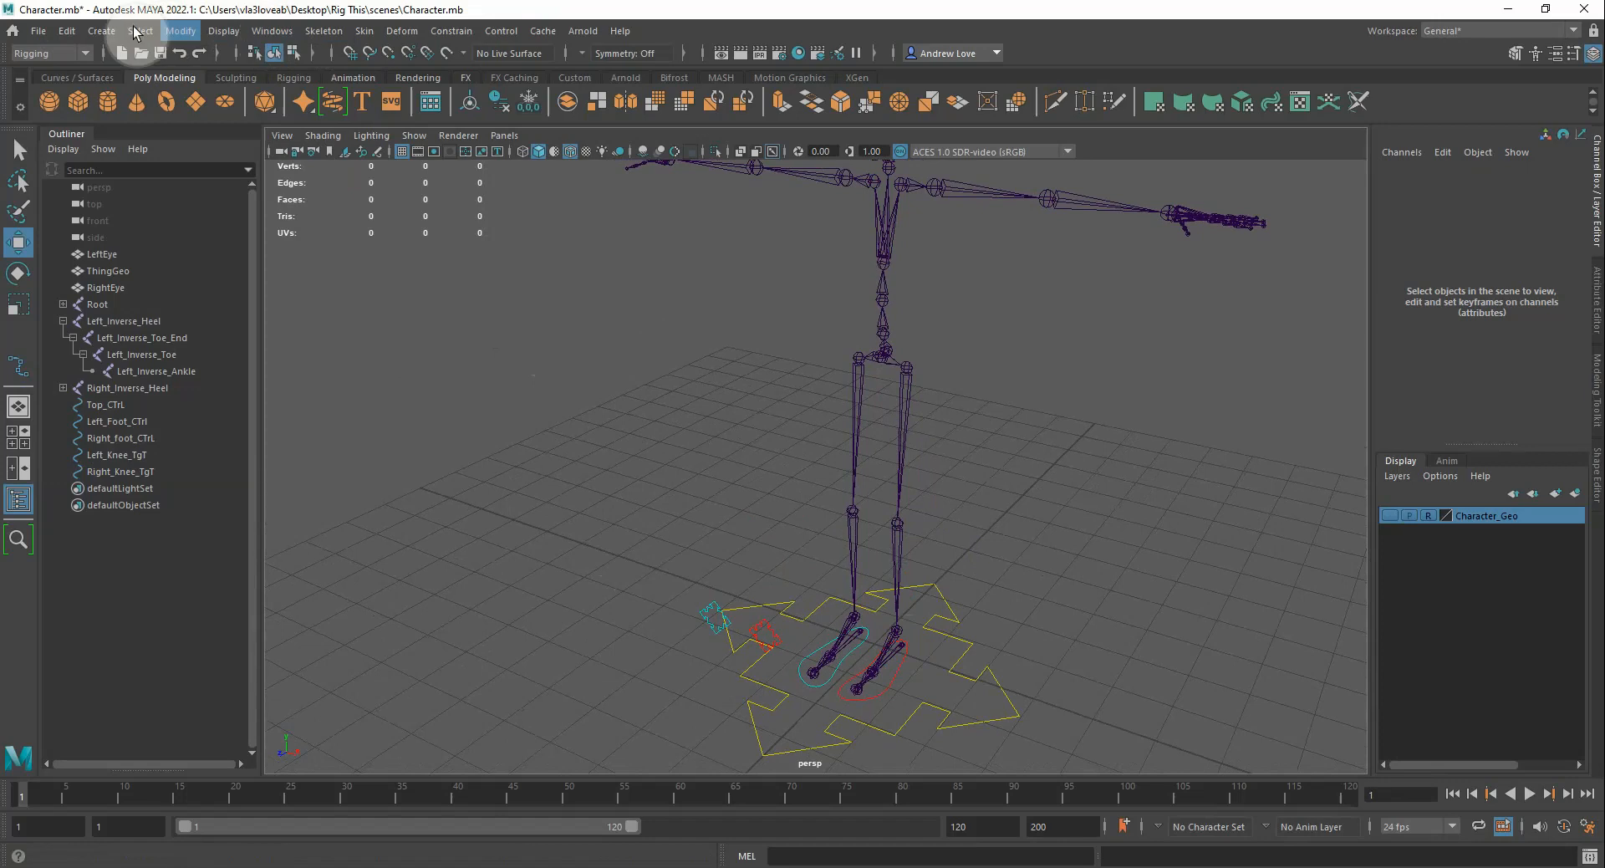
pyautogui.click(101, 31)
pyautogui.moveTo(204, 99)
pyautogui.moveTo(243, 78)
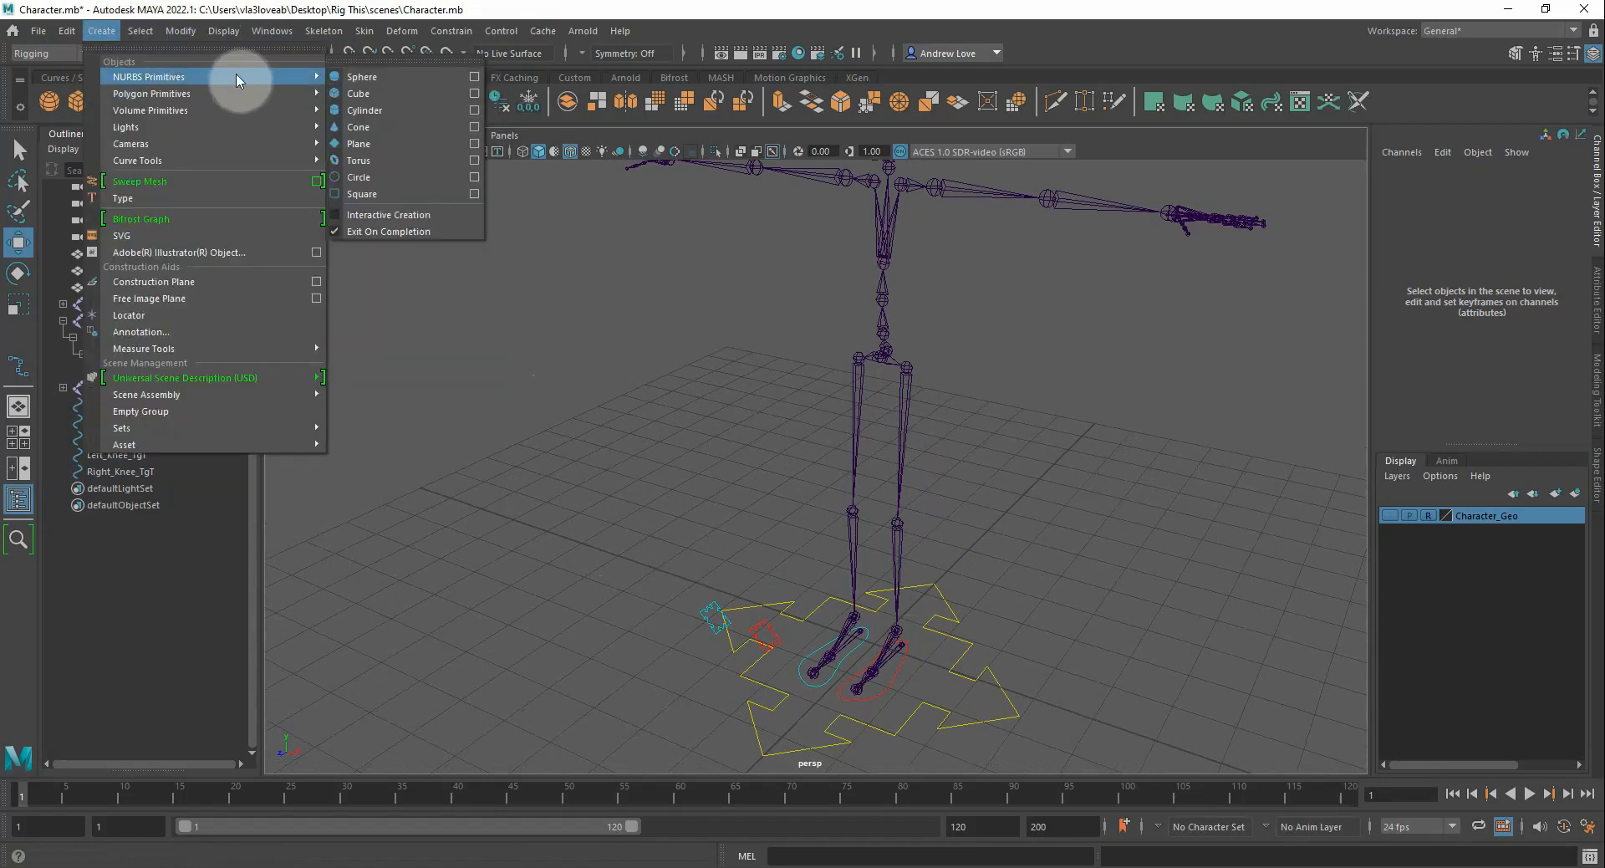
pyautogui.click(359, 177)
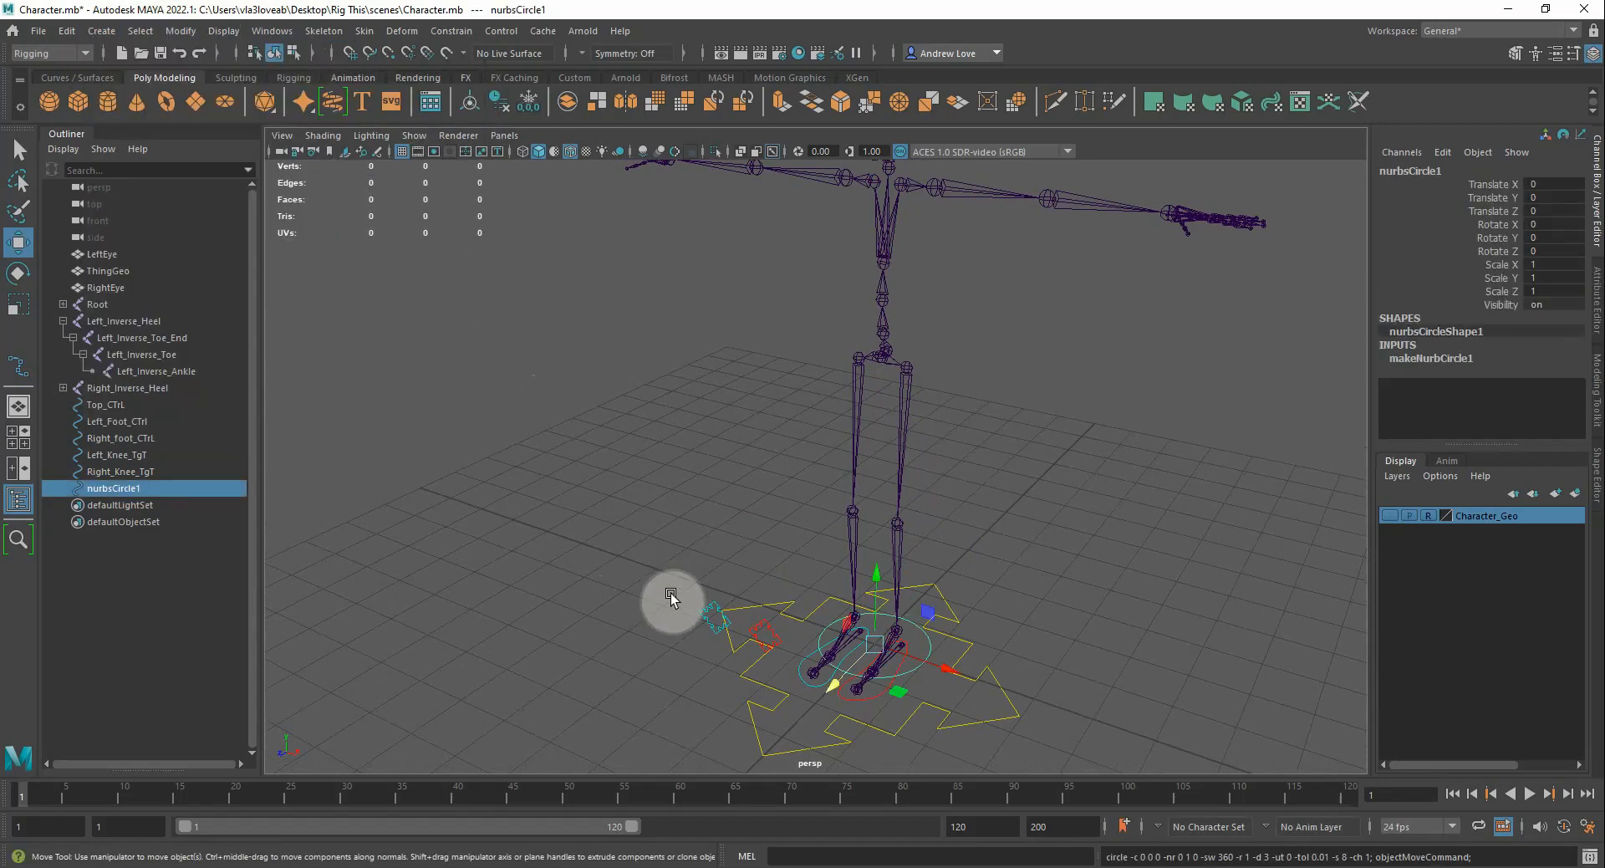
pyautogui.moveTo(872, 589); pyautogui.dragTo(886, 294)
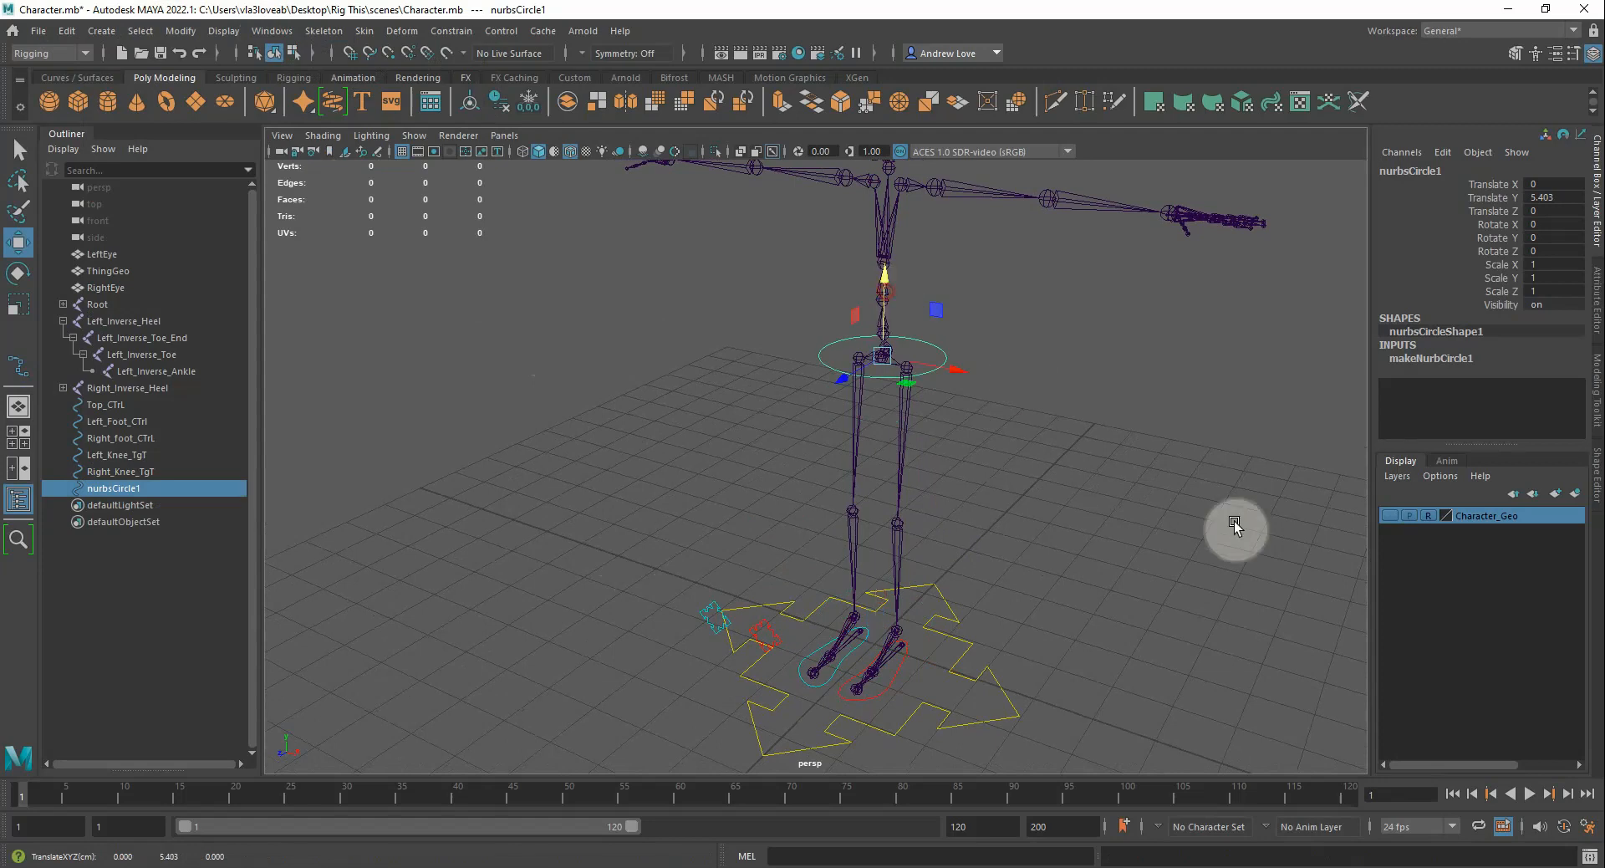
# Scale the hip circle uniformly to about 0.931 around the body, with the Character_Geo layer visible only while sizing
pyautogui.click(1389, 515)
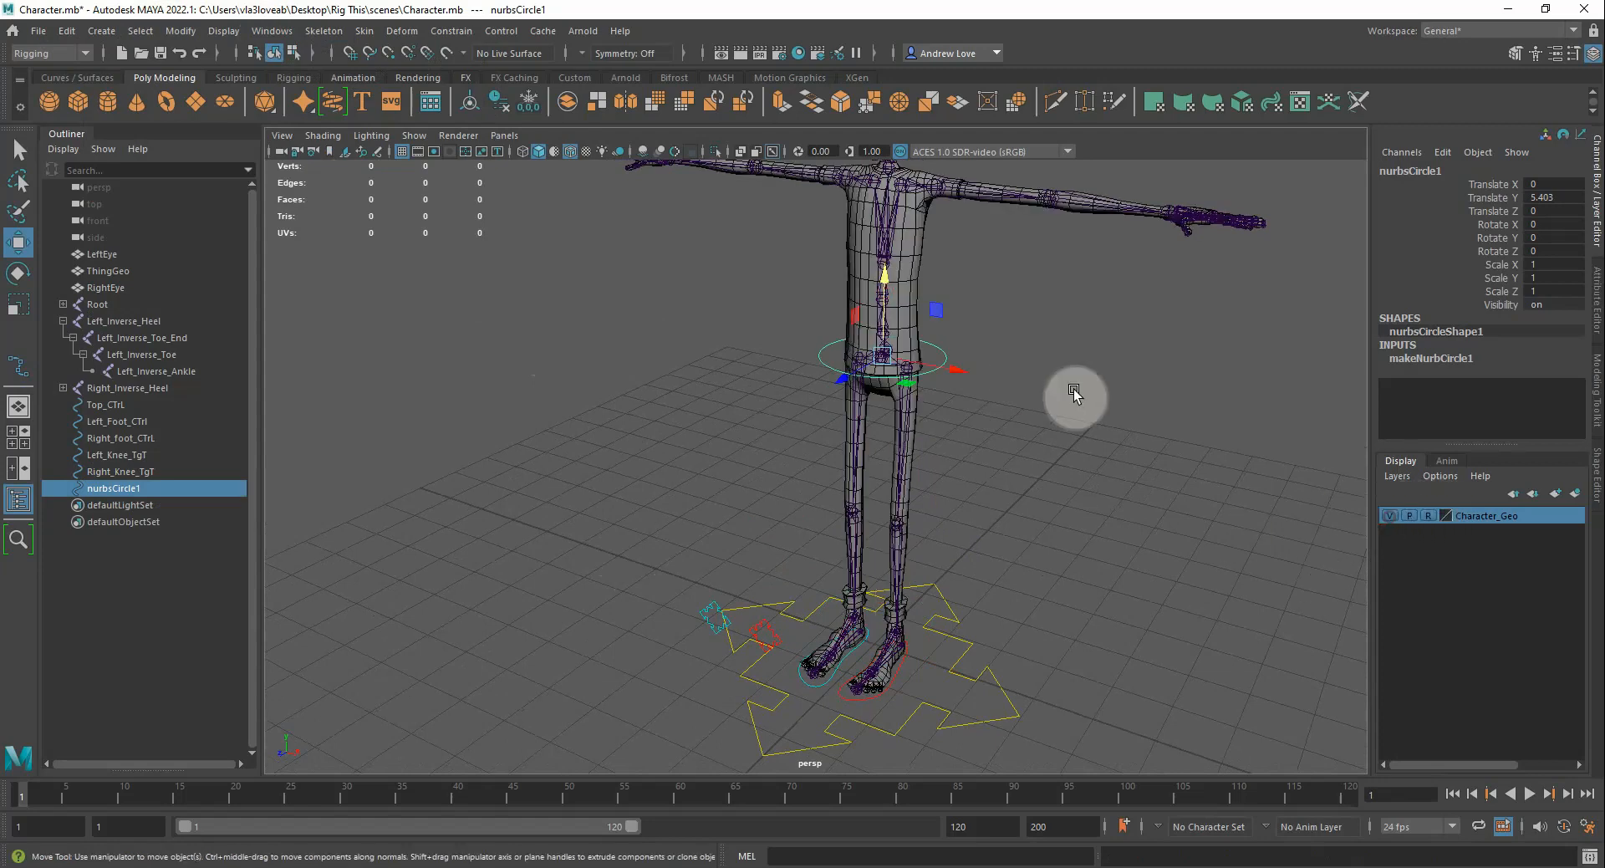
pyautogui.keyDown('alt'); pyautogui.moveTo(1086, 411); pyautogui.dragTo(1137, 444); pyautogui.keyUp('alt')
pyautogui.scroll(4, 1116, 408)
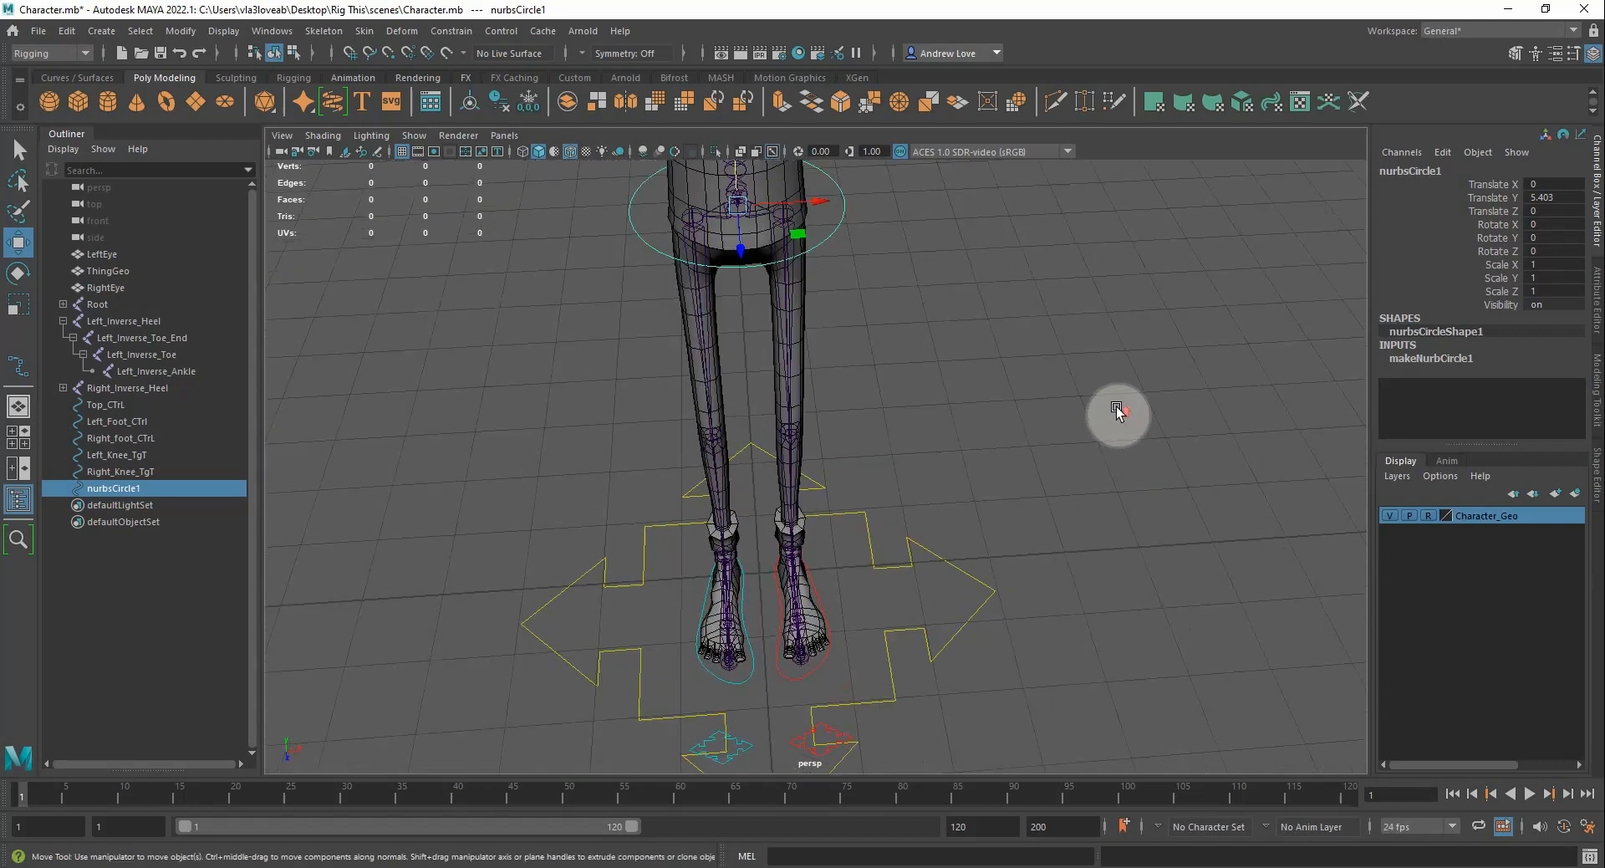
pyautogui.keyDown('alt'); pyautogui.moveTo(1086, 344); pyautogui.dragTo(1189, 556, button='middle'); pyautogui.keyUp('alt')
pyautogui.press('r')
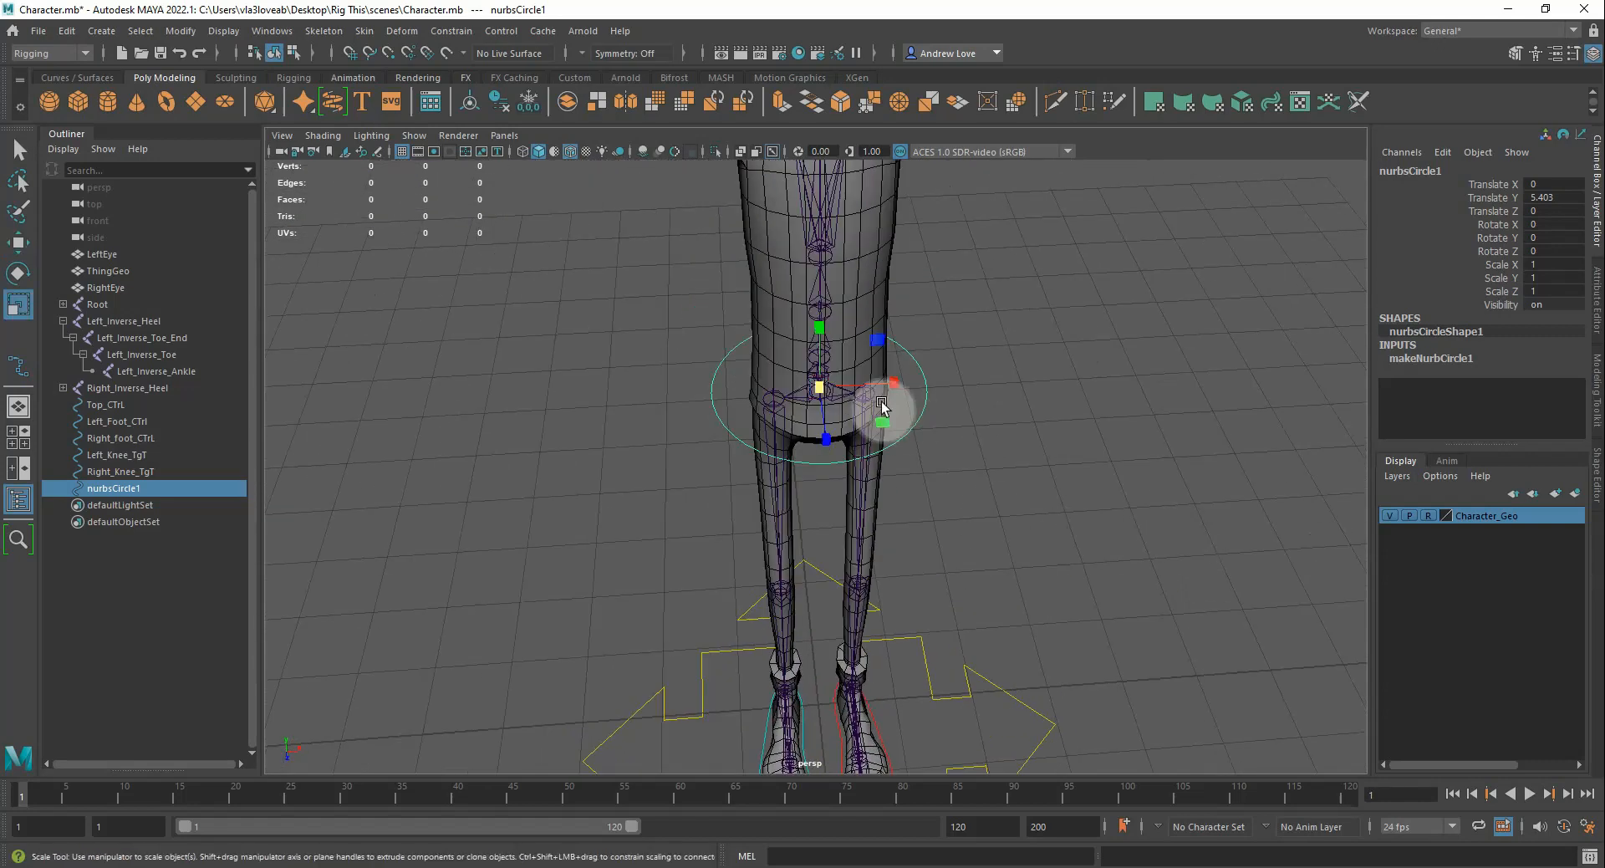
pyautogui.moveTo(820, 389); pyautogui.dragTo(814, 378)
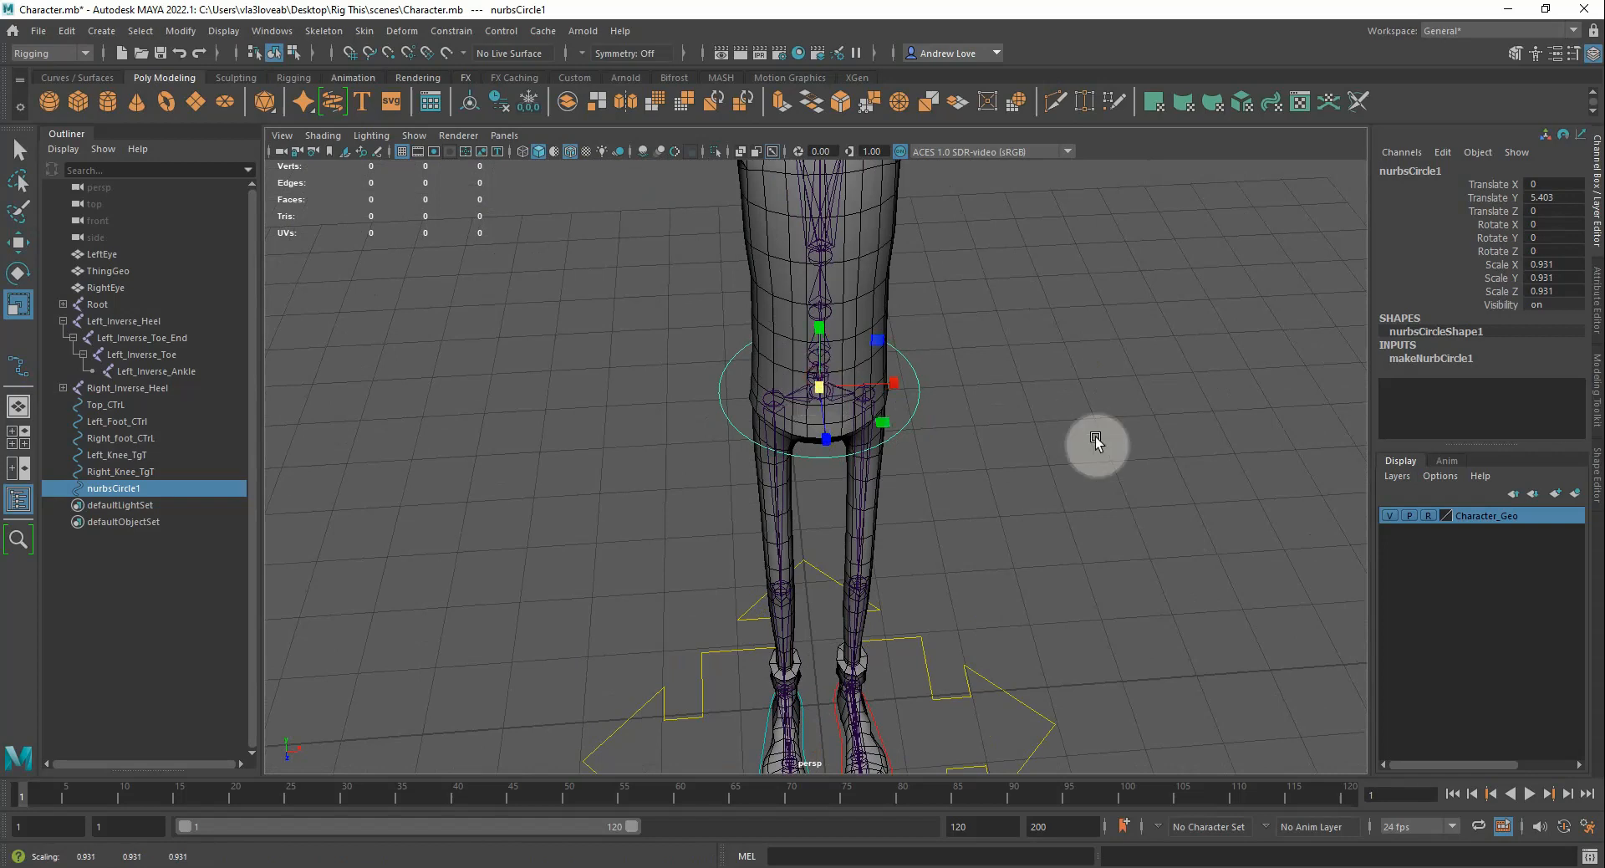
pyautogui.click(1393, 515)
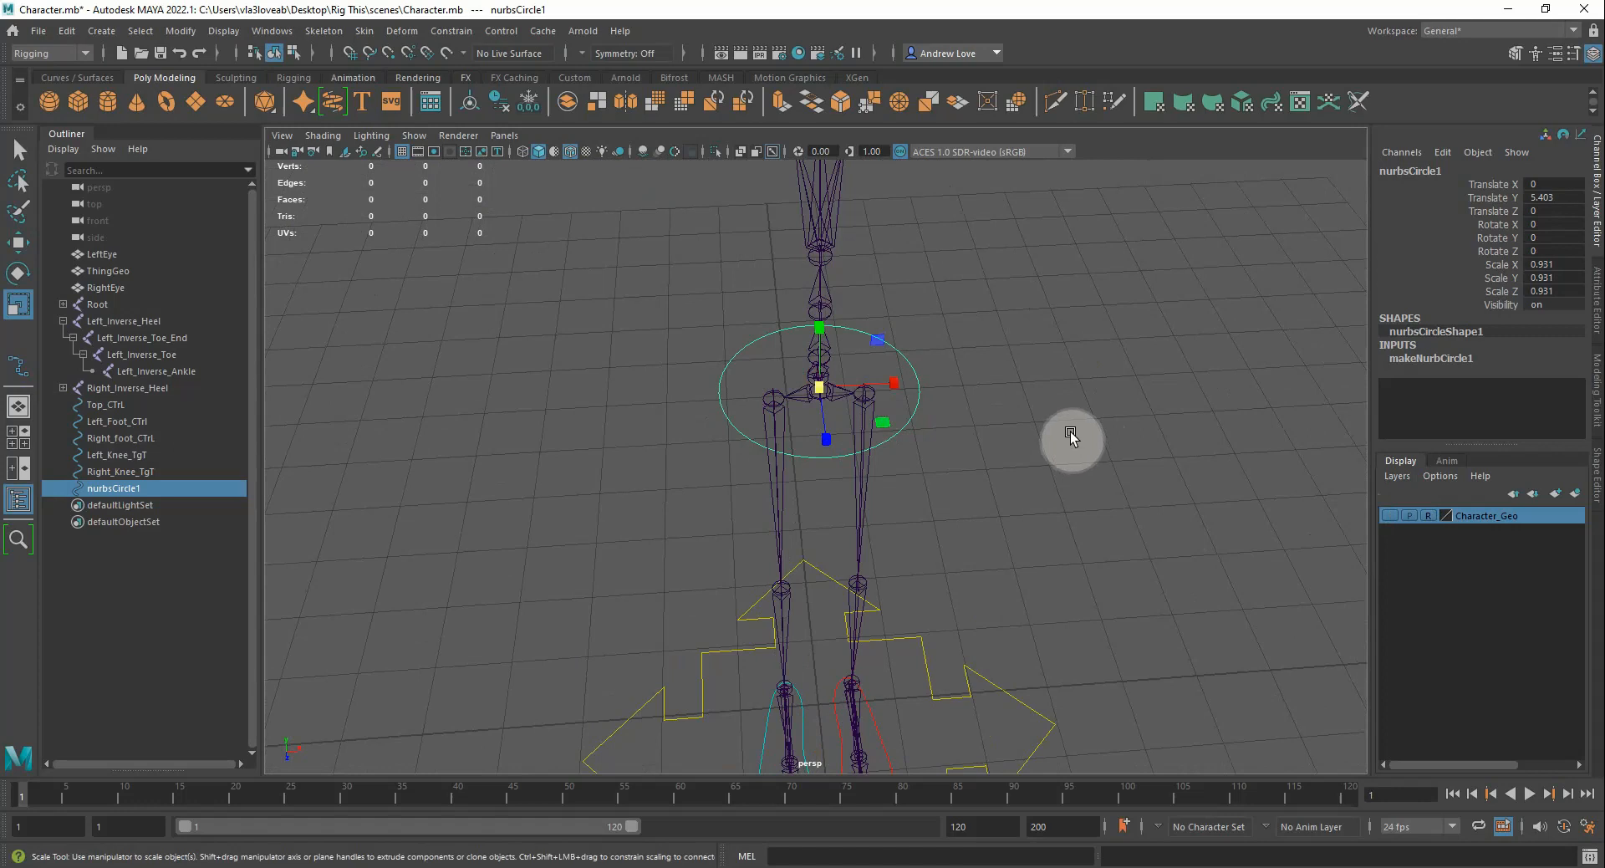
# Snap the hip circle's center onto the central hip joint of the skeleton
pyautogui.press('w')
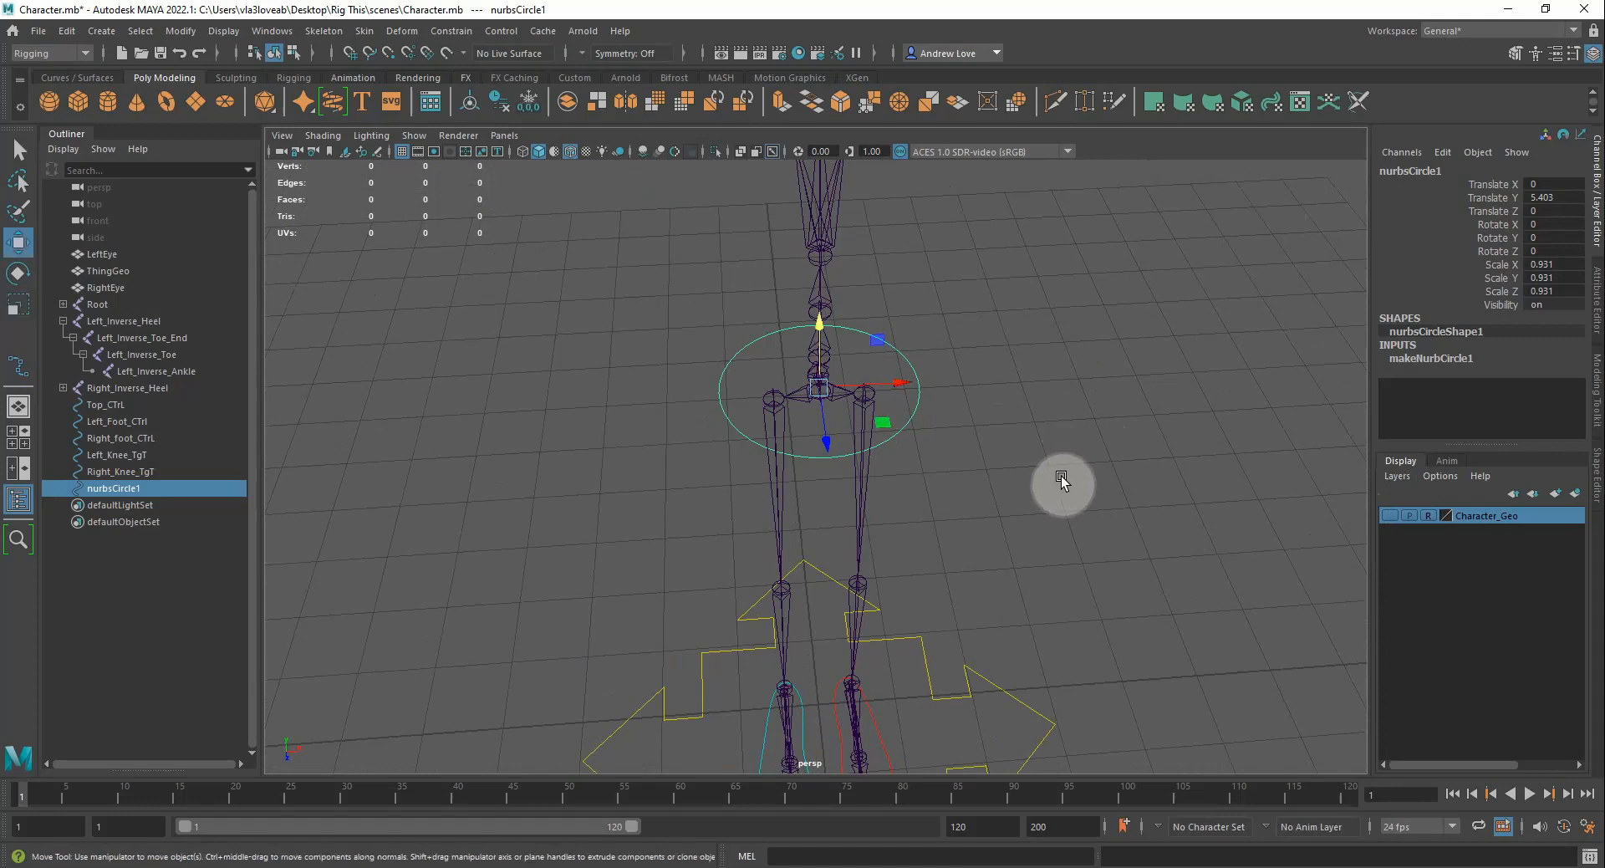
pyautogui.keyDown('alt'); pyautogui.moveTo(1058, 489); pyautogui.dragTo(846, 380); pyautogui.keyUp('alt')
pyautogui.keyDown('alt'); pyautogui.moveTo(738, 318); pyautogui.dragTo(760, 542, button='middle'); pyautogui.keyUp('alt')
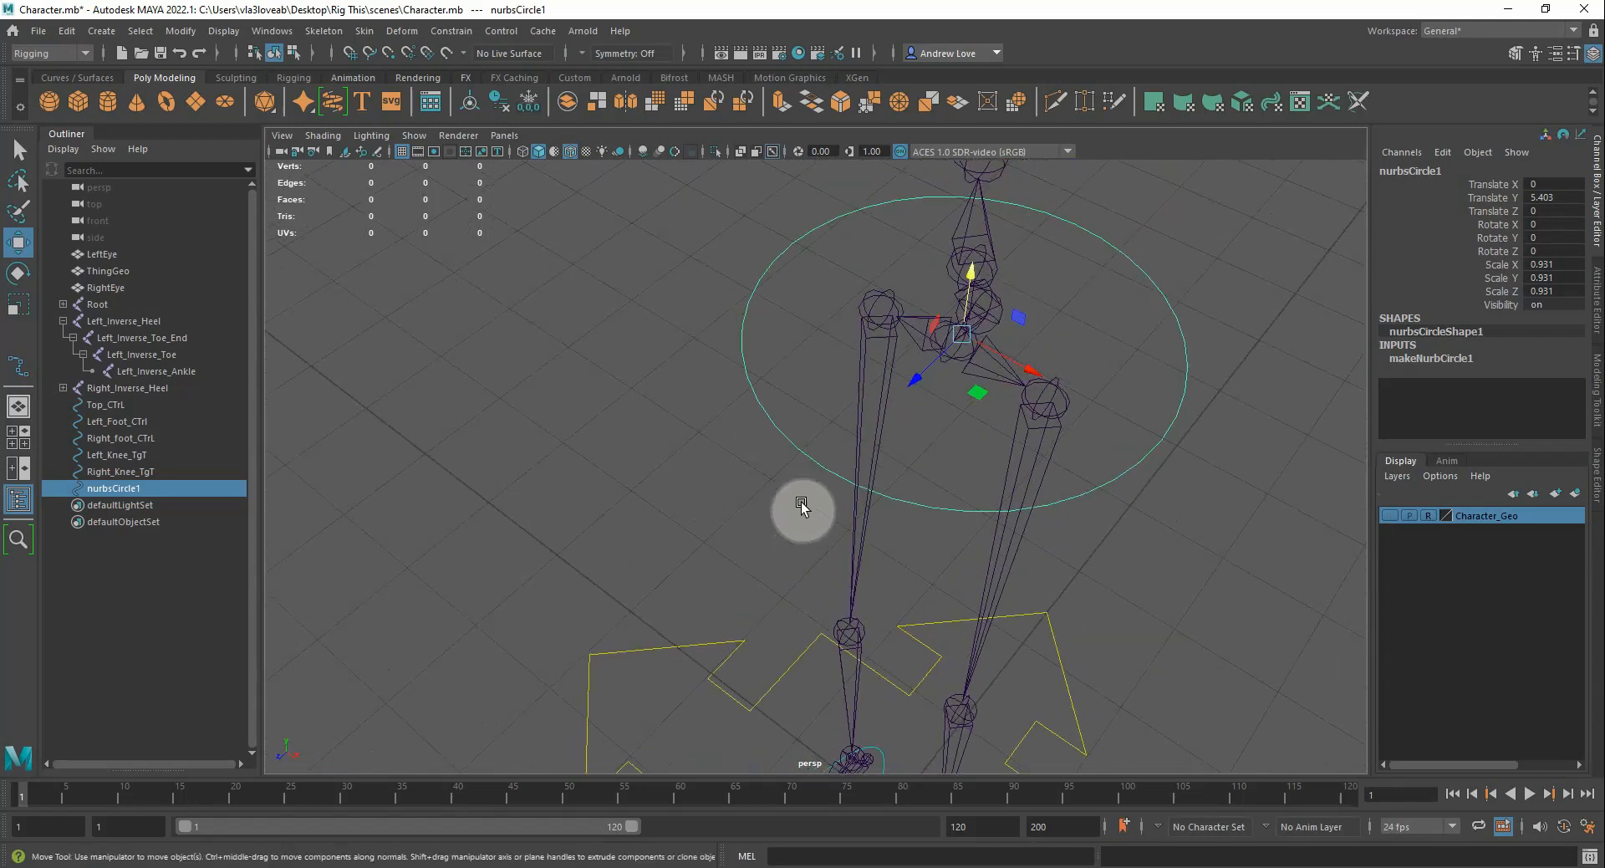
pyautogui.moveTo(964, 344); pyautogui.dragTo(956, 355)
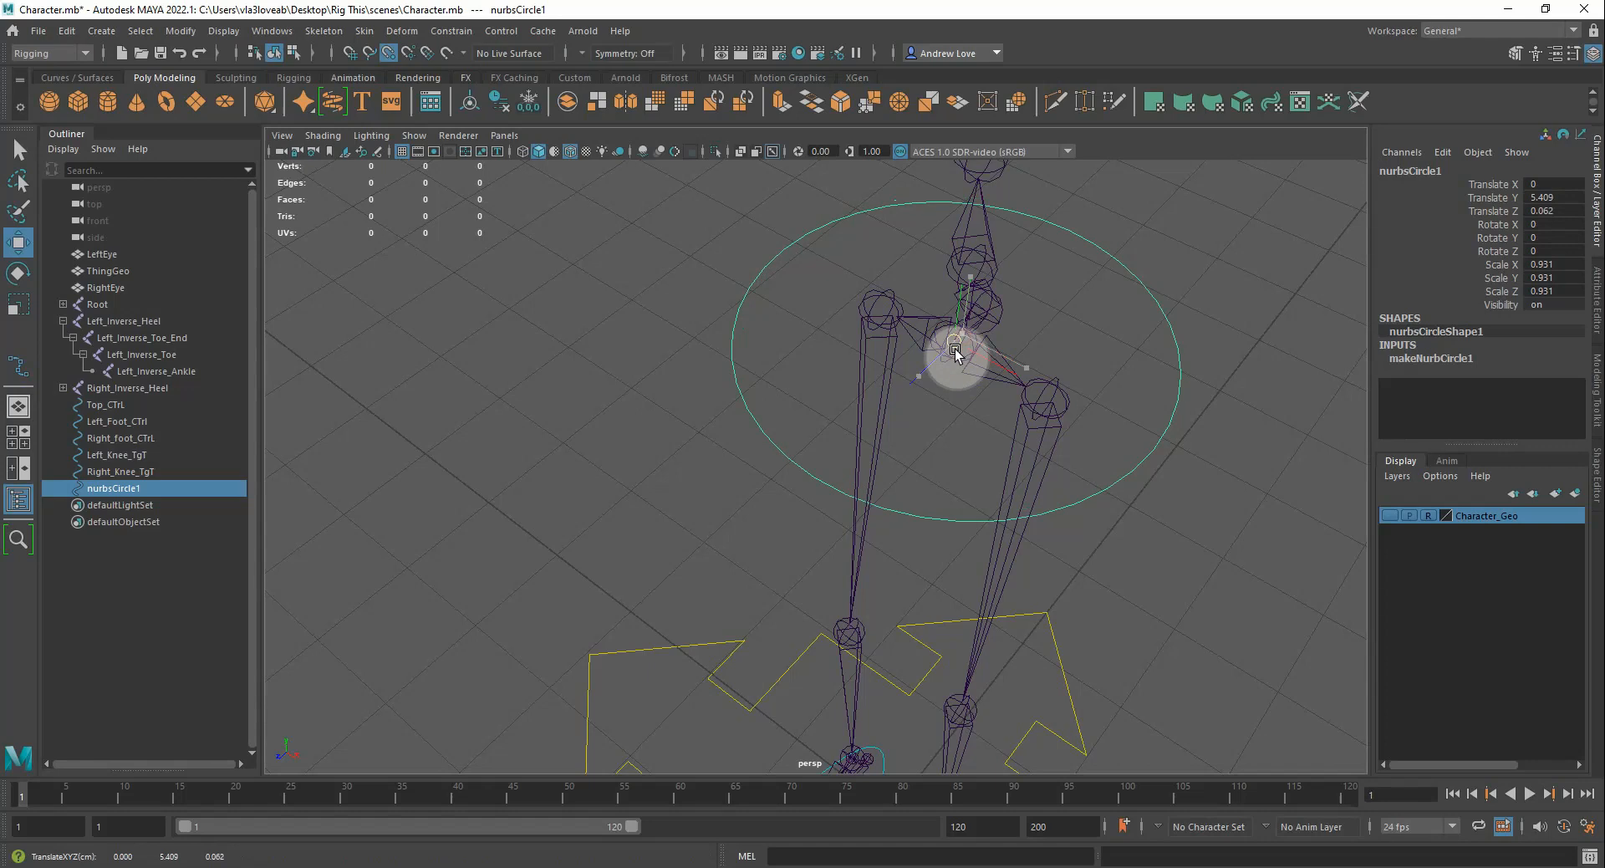
pyautogui.keyDown('alt'); pyautogui.moveTo(644, 549); pyautogui.dragTo(631, 518); pyautogui.keyUp('alt')
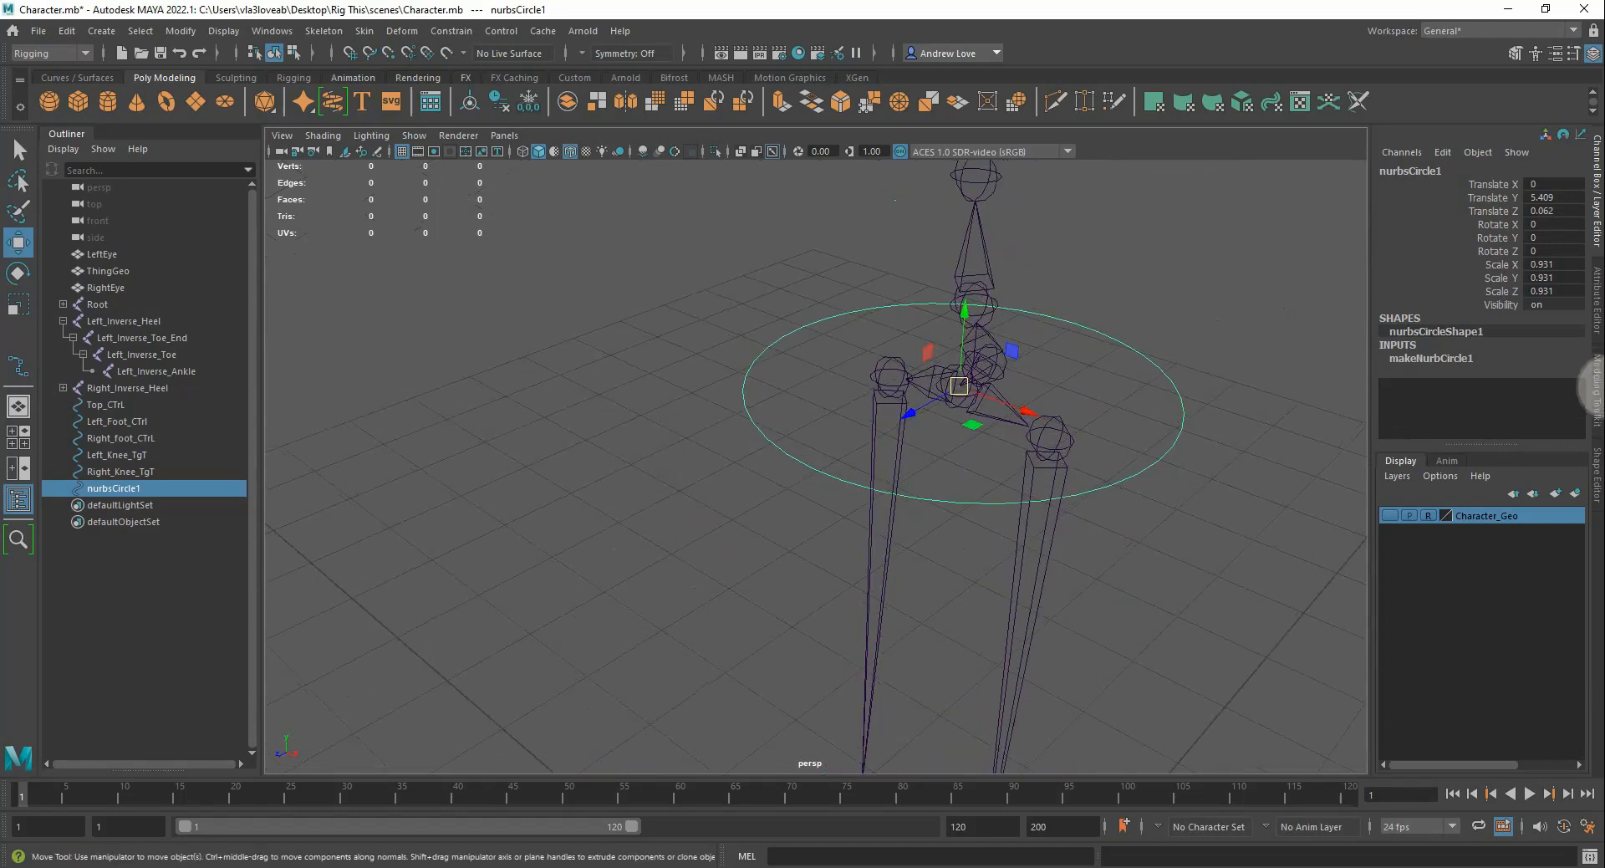
# Enable drawing overrides on the hip circle's shape and set its override color to RGB yellow
pyautogui.click(1594, 311)
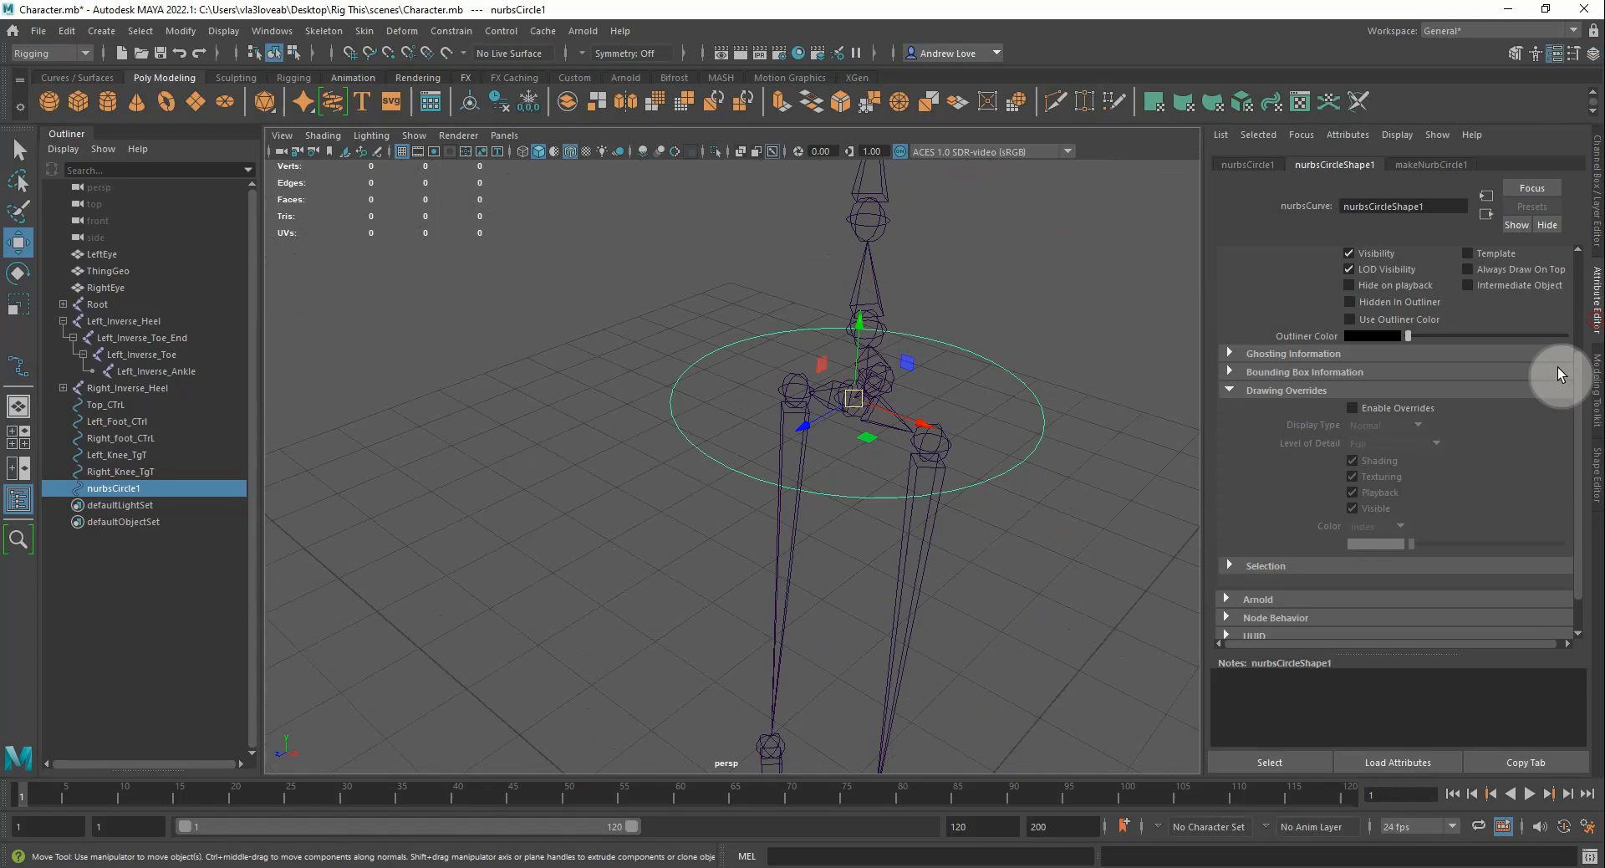
pyautogui.click(1362, 414)
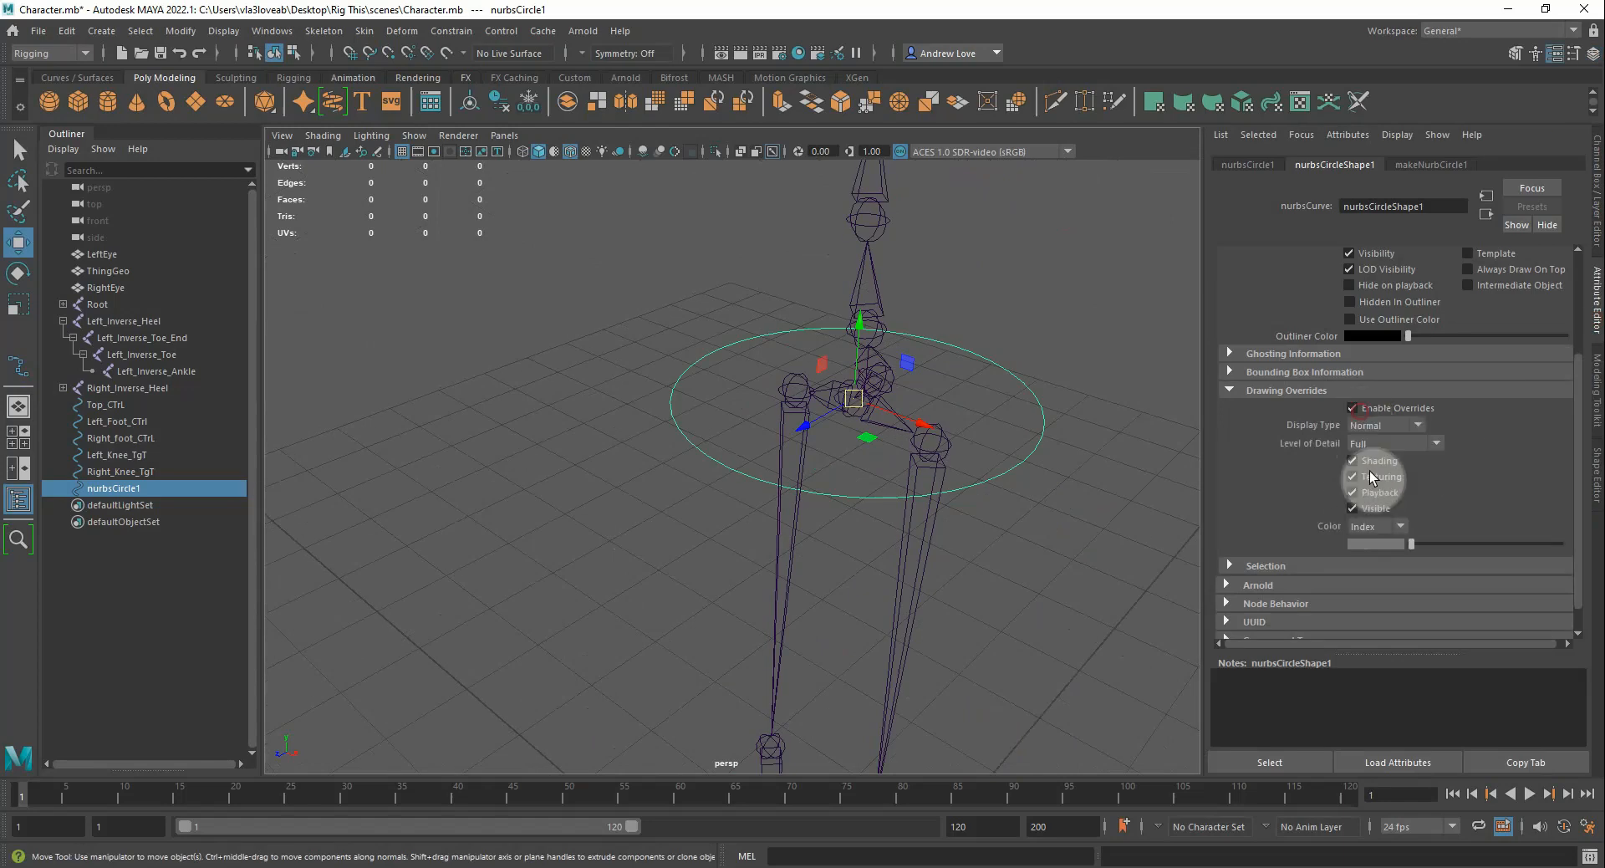
pyautogui.click(1381, 526)
pyautogui.click(1362, 548)
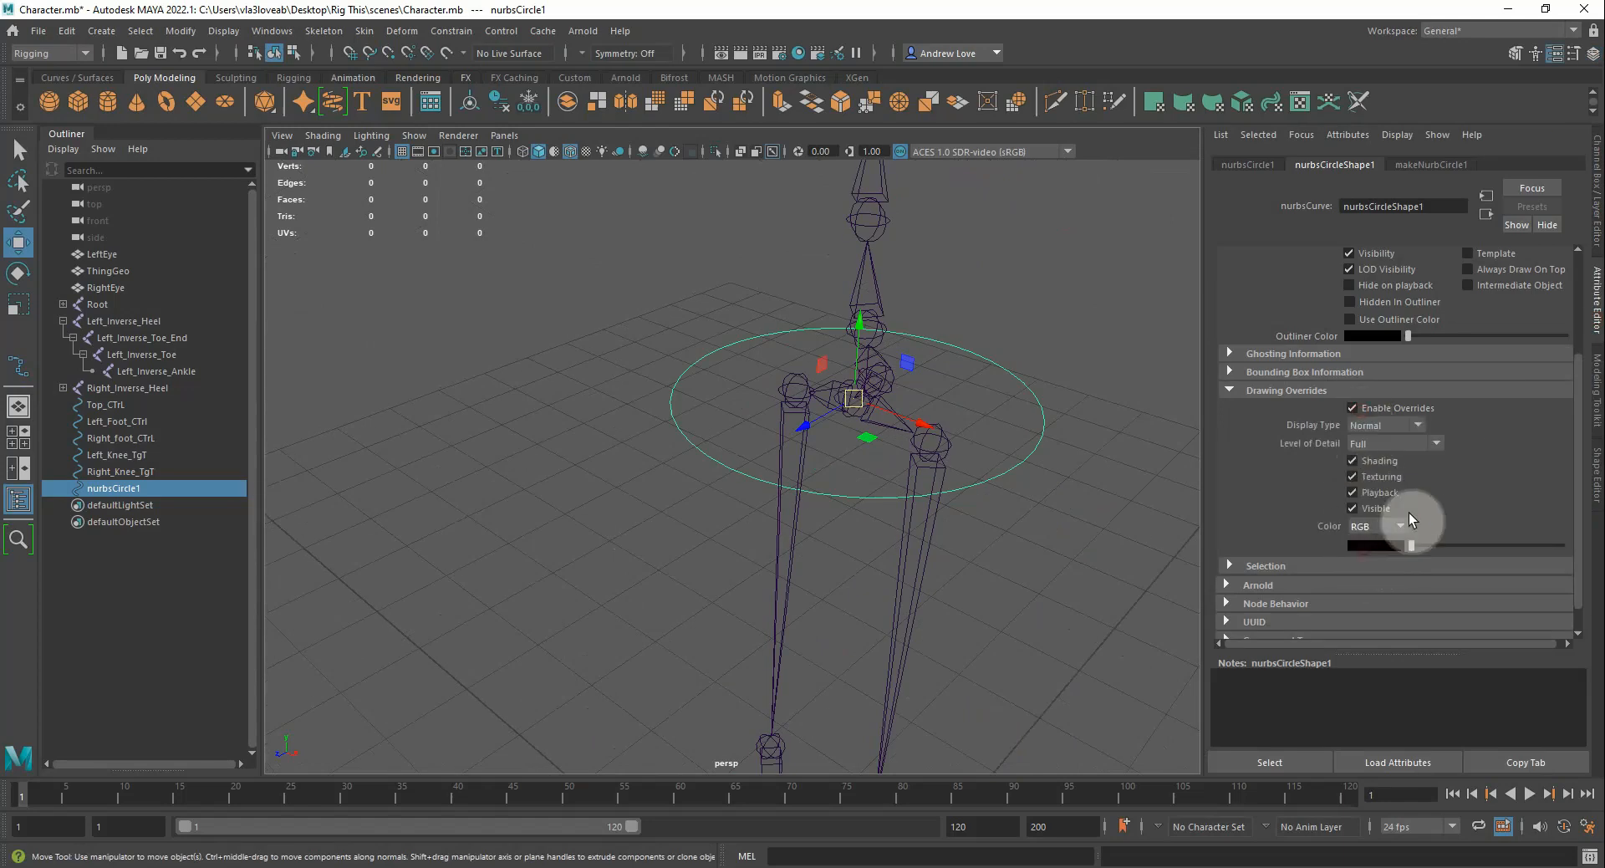
pyautogui.click(1364, 469)
pyautogui.click(1214, 441)
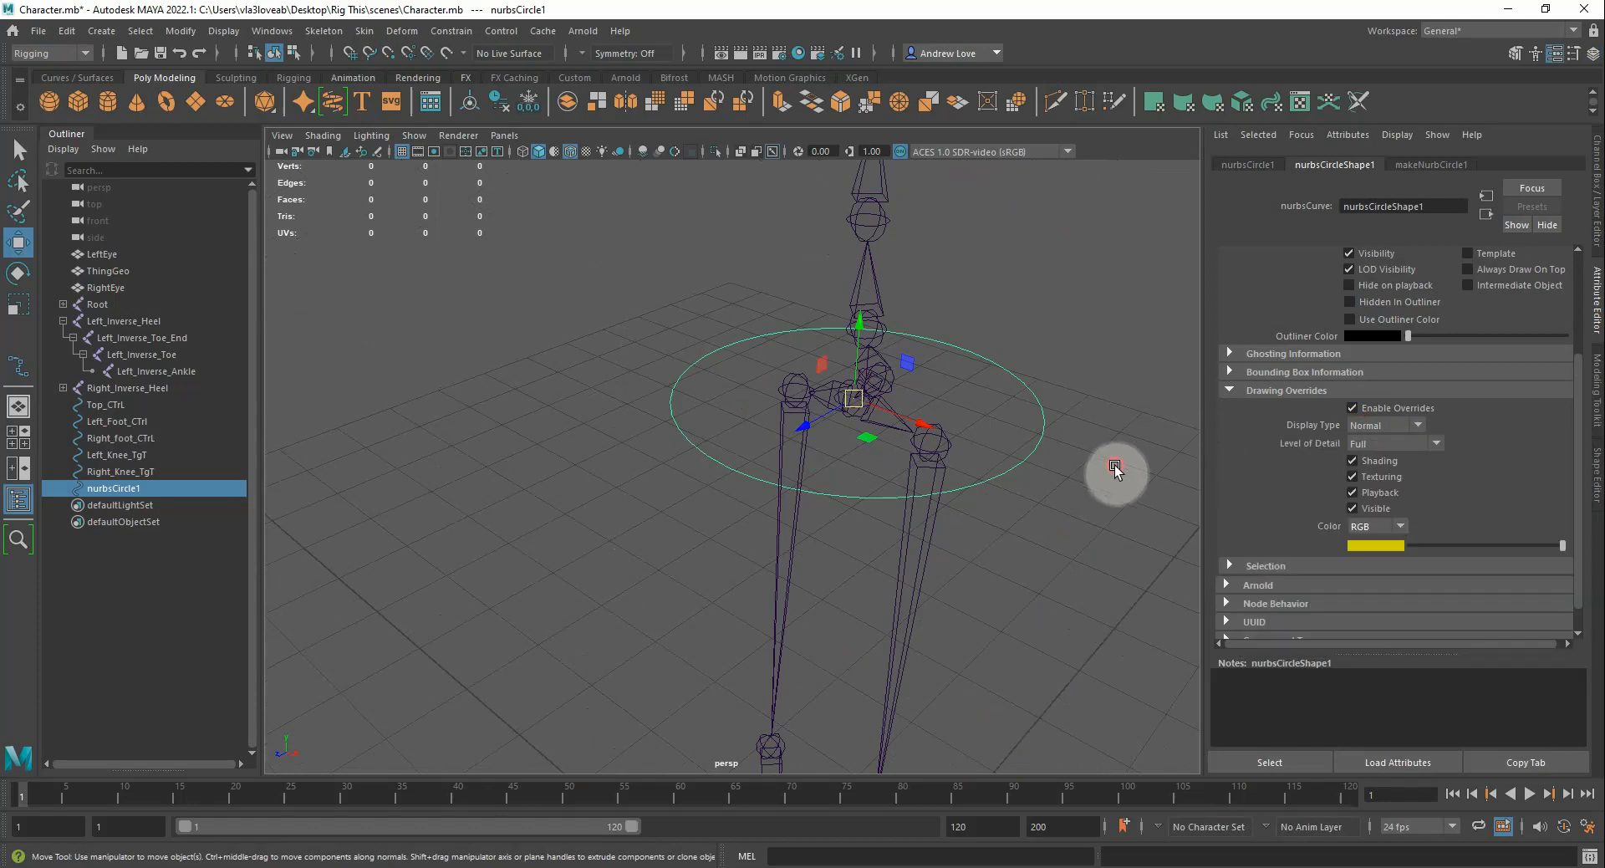
pyautogui.click(1113, 475)
pyautogui.click(1018, 447)
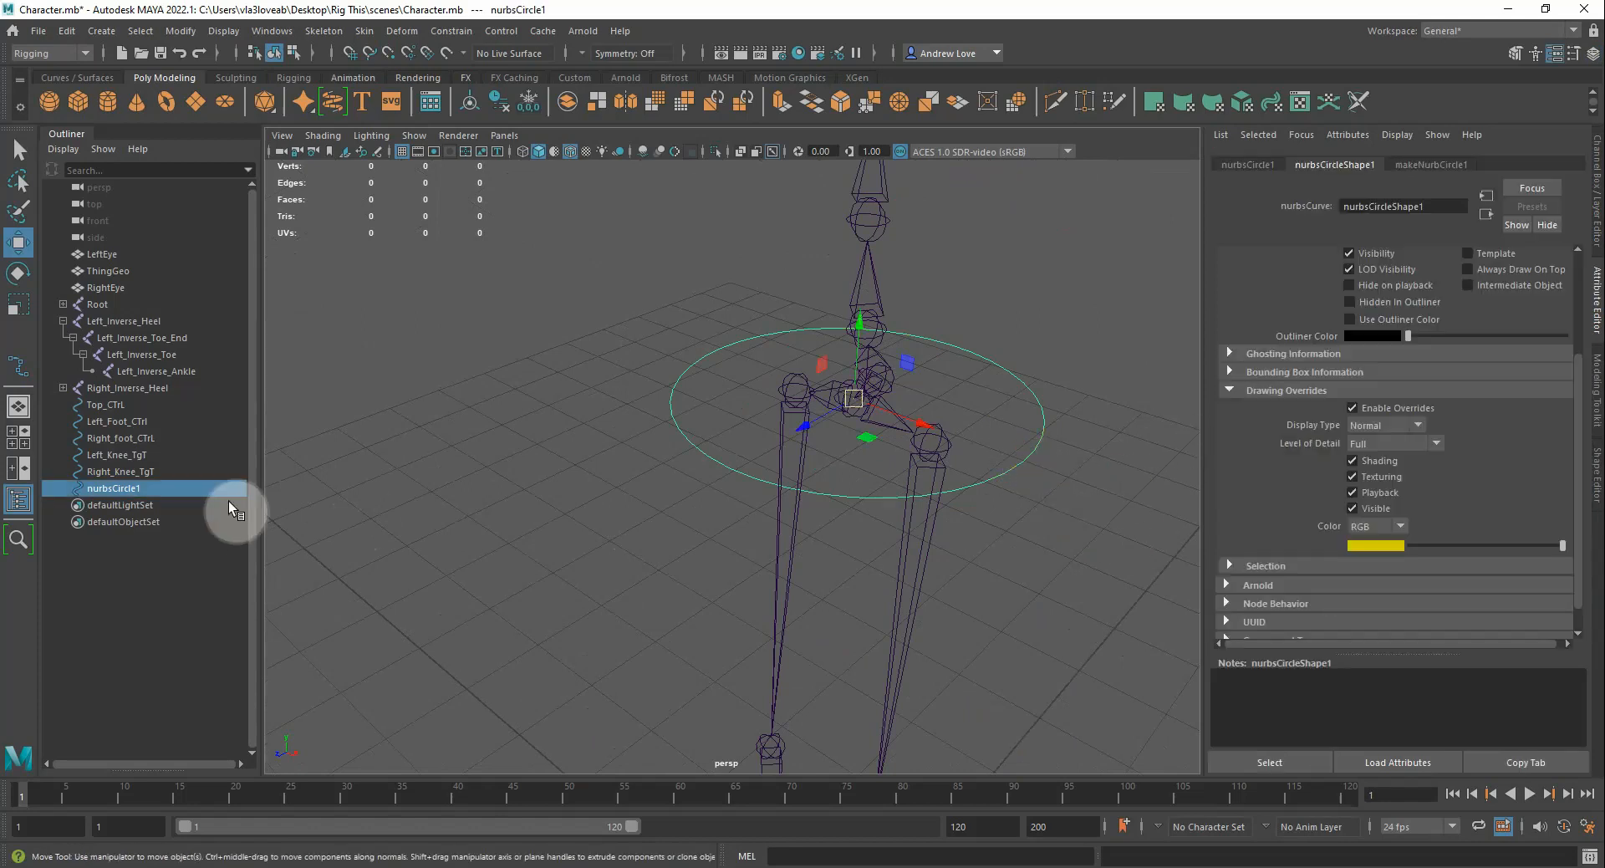
# Rename the hip circle as Pelvis_CTrL and clear the selection
pyautogui.click(114, 491)
pyautogui.doubleClick(115, 491)
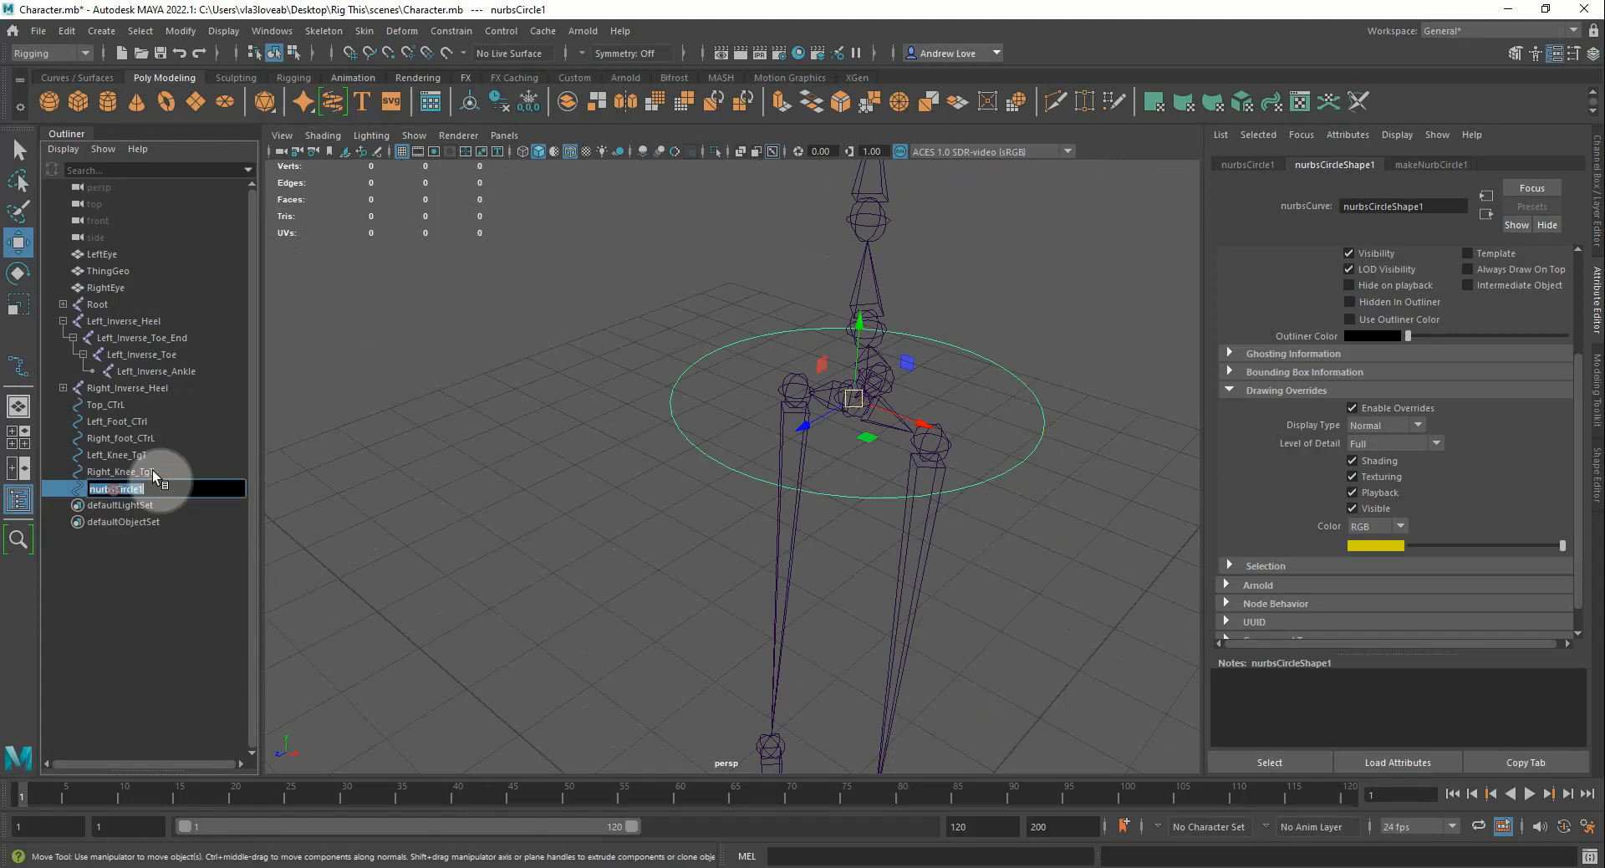
pyautogui.write('ip')
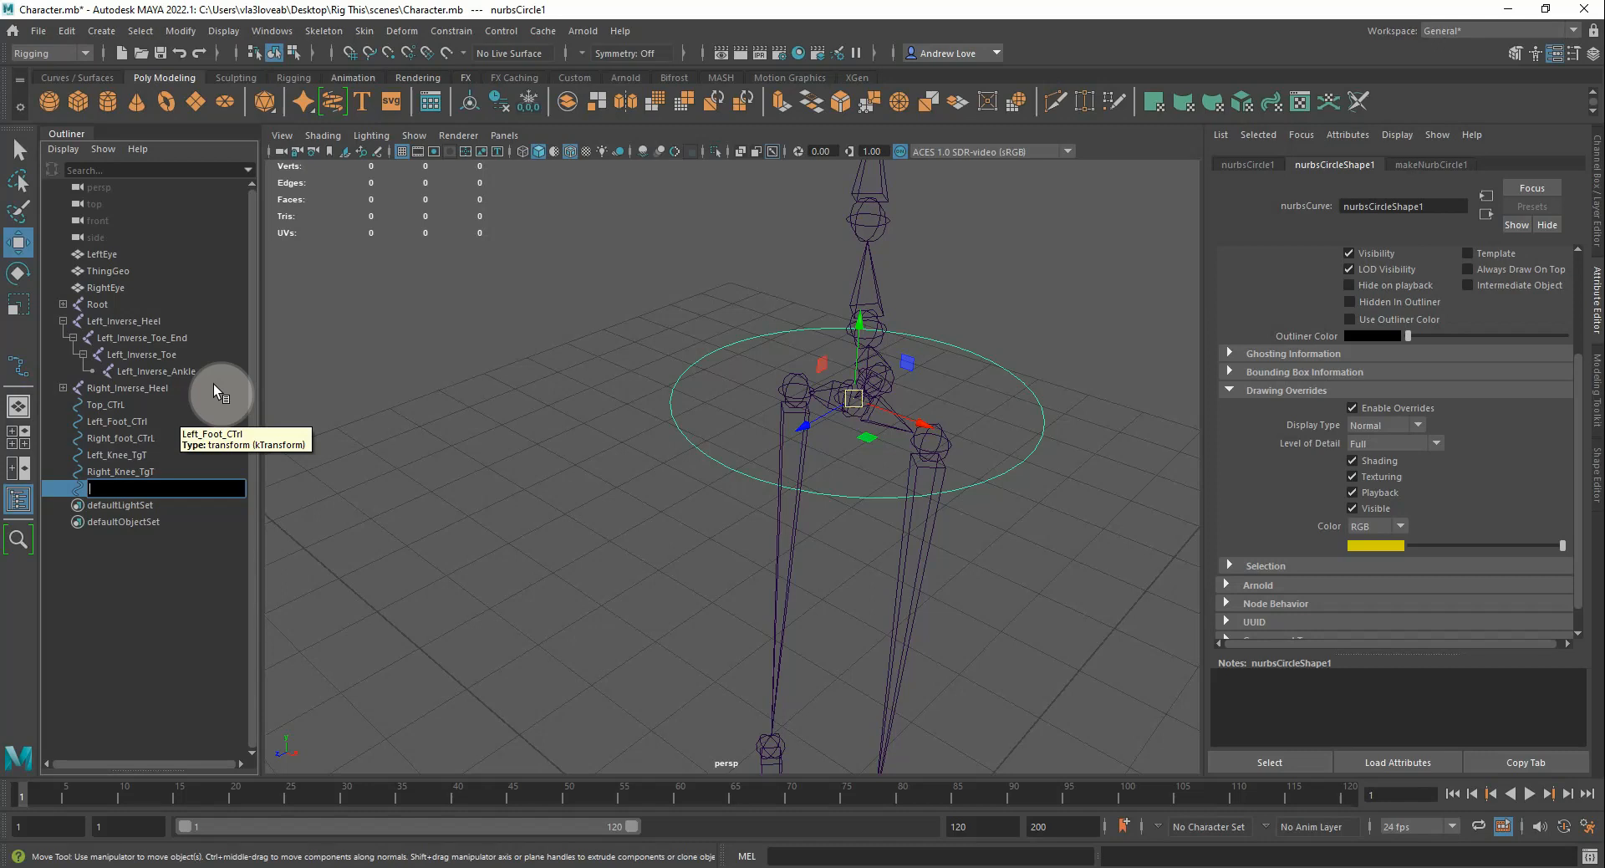
pyautogui.write('Hi')
pyautogui.press('BackSpace')
pyautogui.press('BackSpace')
pyautogui.write('Pe')
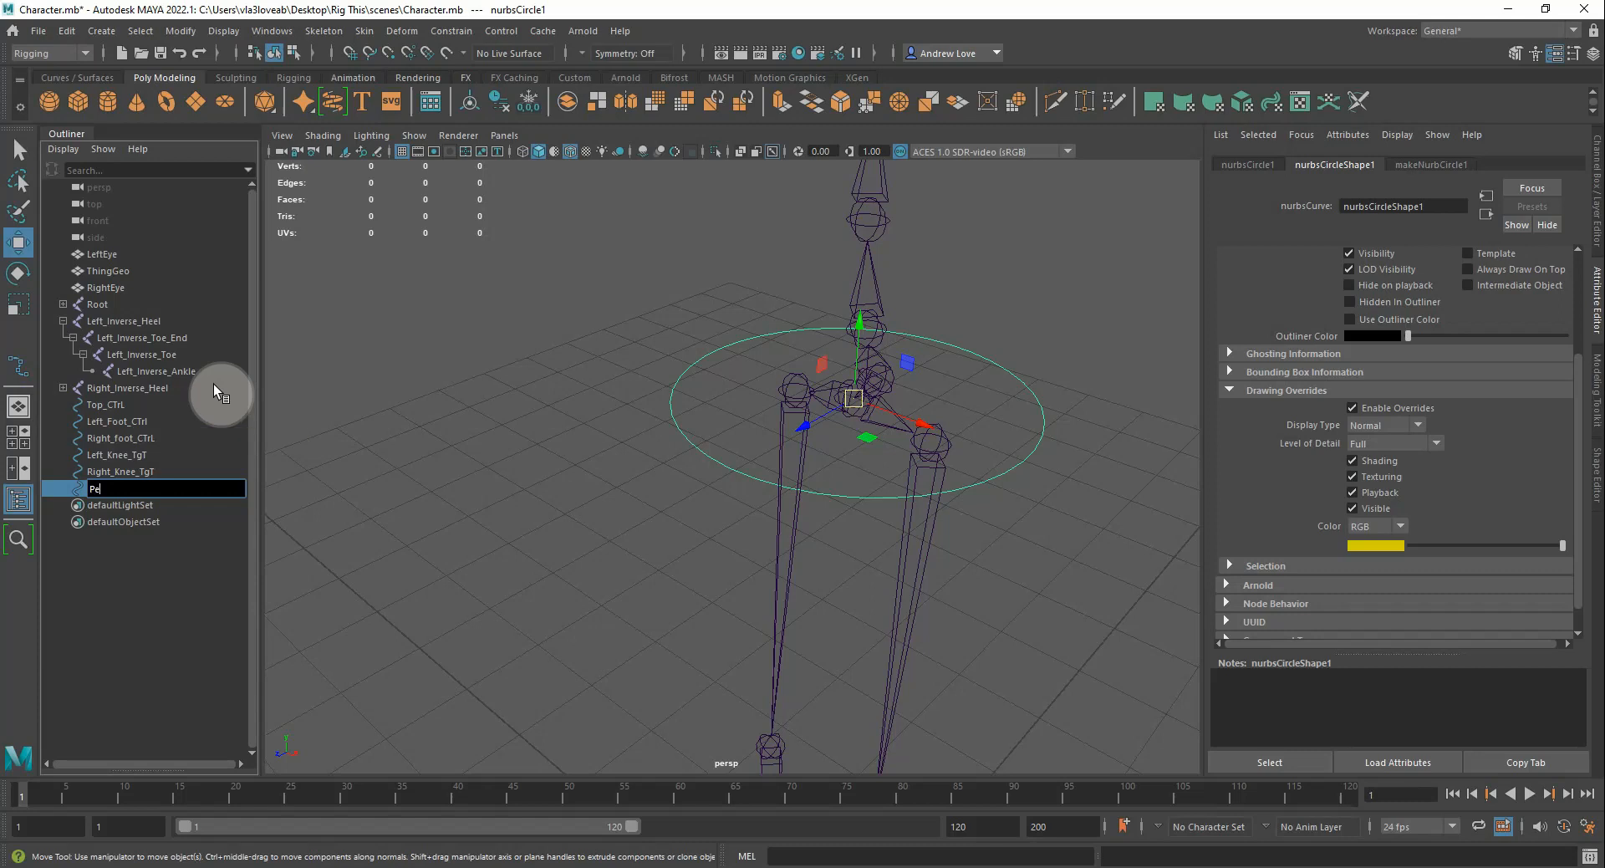
pyautogui.write('lvis_CTrL')
pyautogui.press('Return')
pyautogui.click(534, 374)
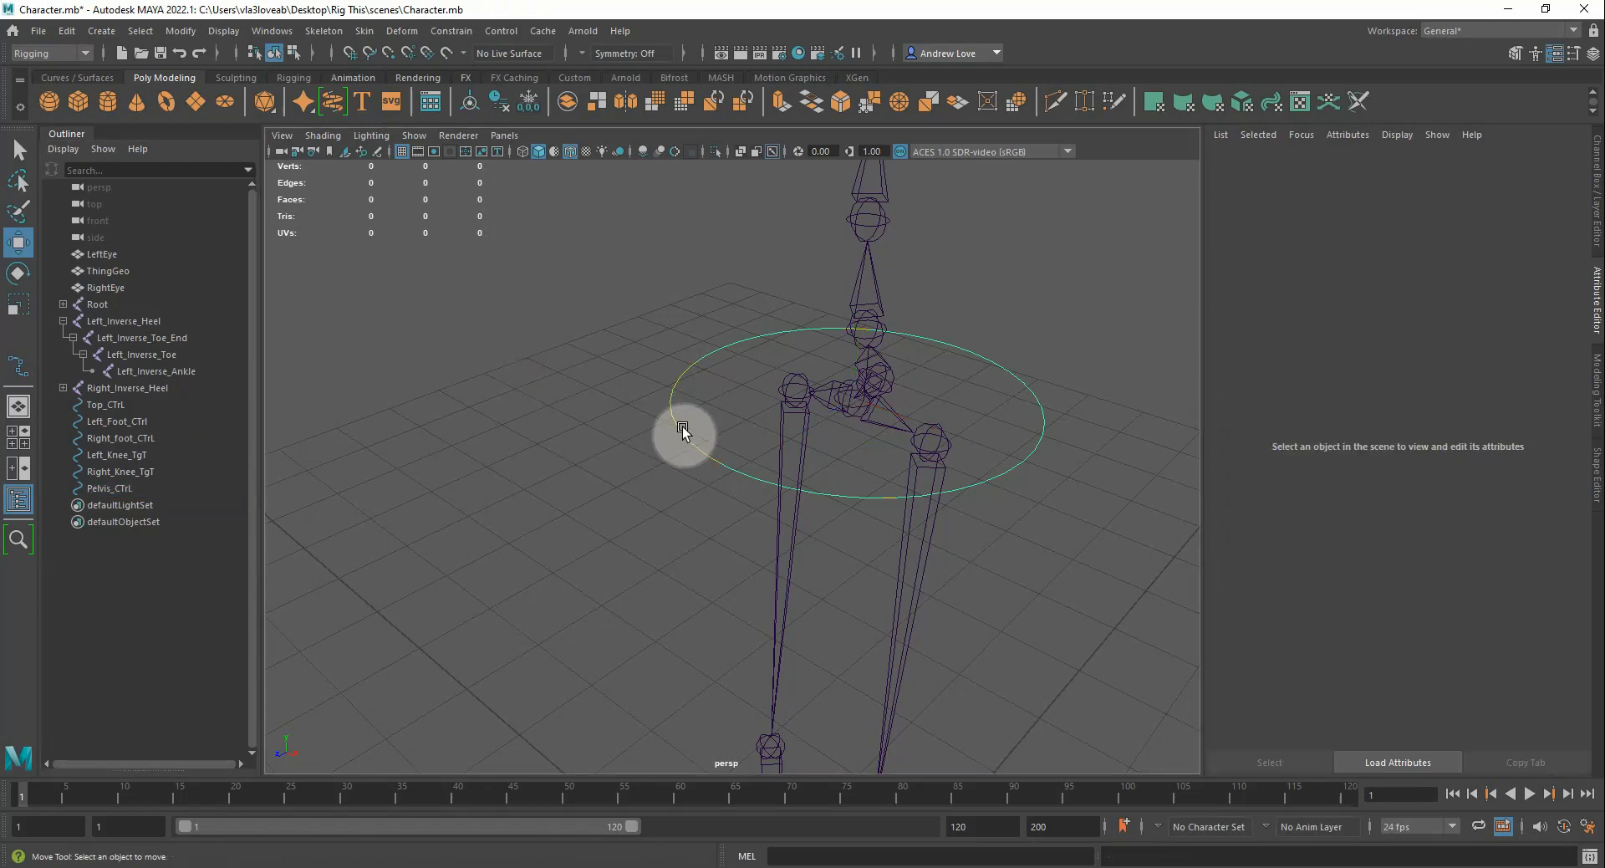
# Duplicate Pelvis_CTrL and scale the copy up uniformly to about 1.164
pyautogui.click(668, 447)
pyautogui.hotkey('ctrl', 'd')
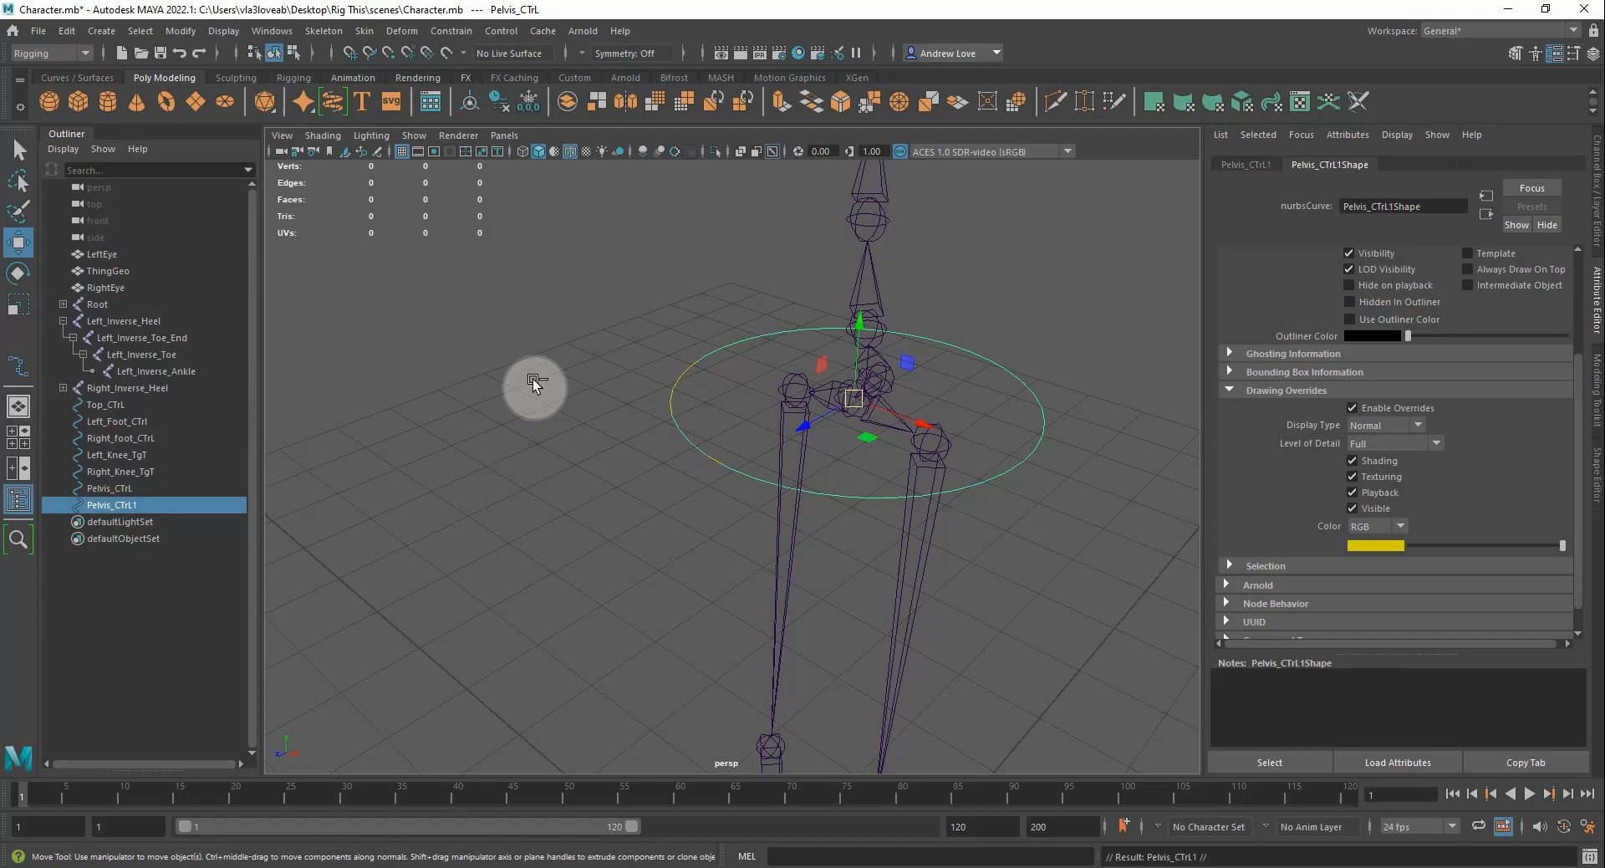
pyautogui.click(533, 378)
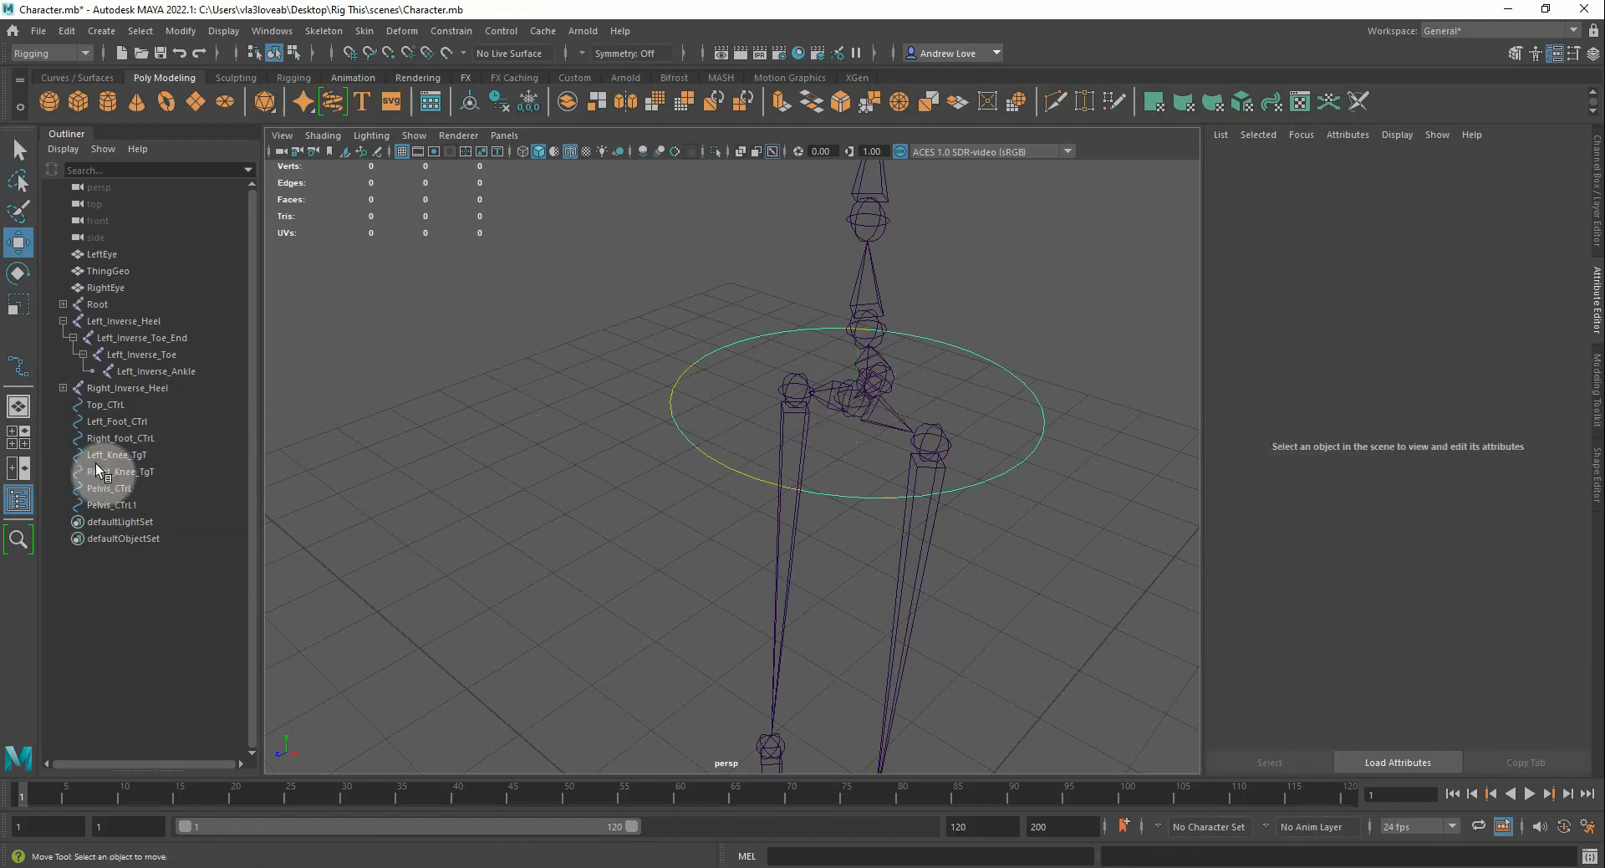
pyautogui.click(113, 504)
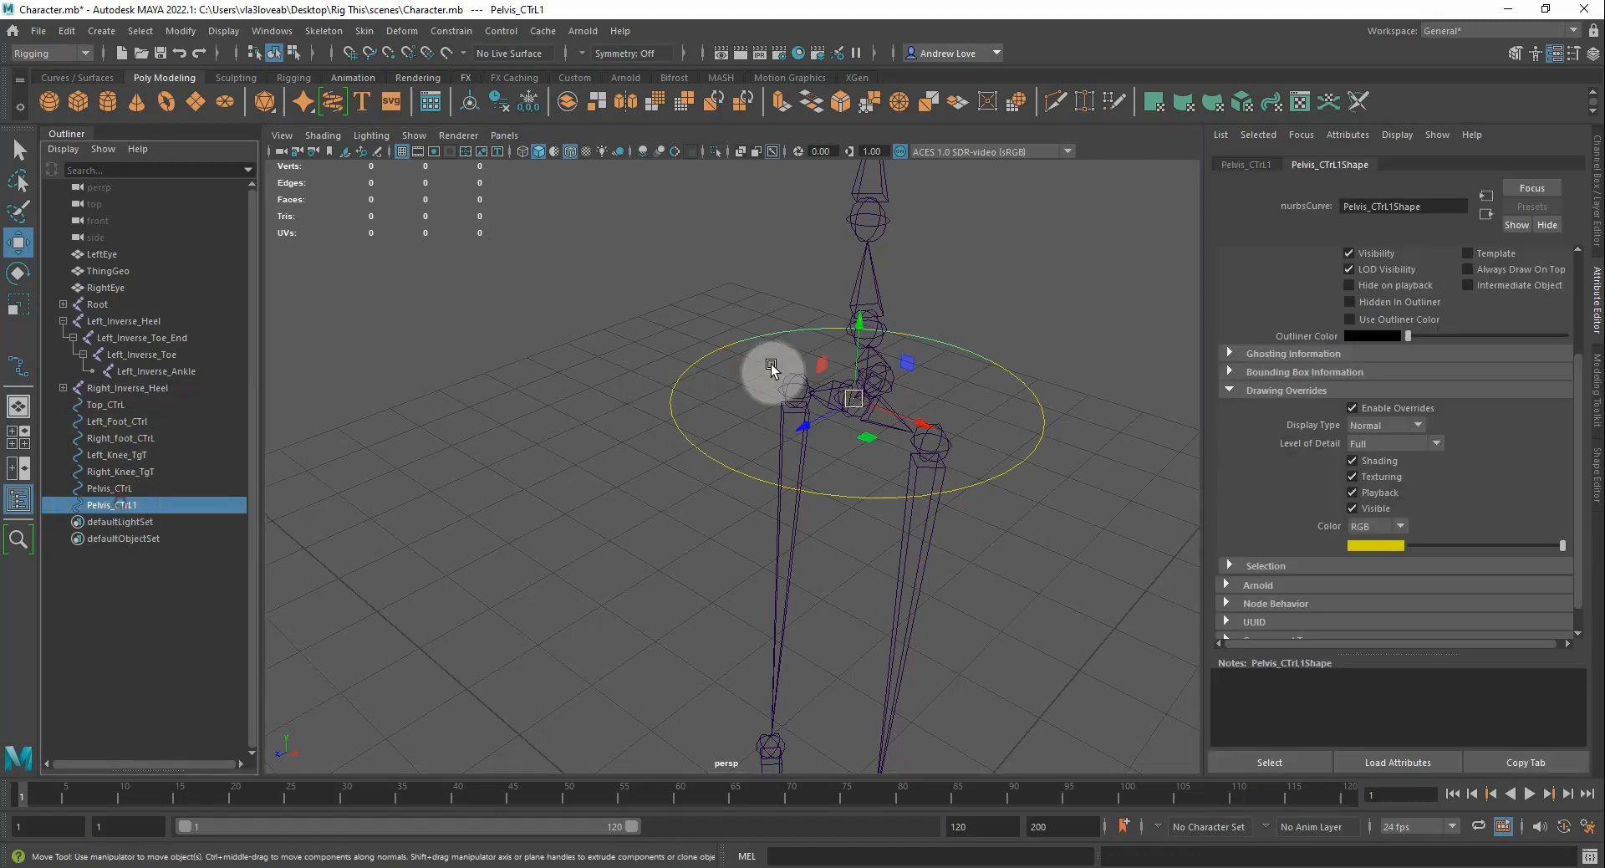
pyautogui.press('r')
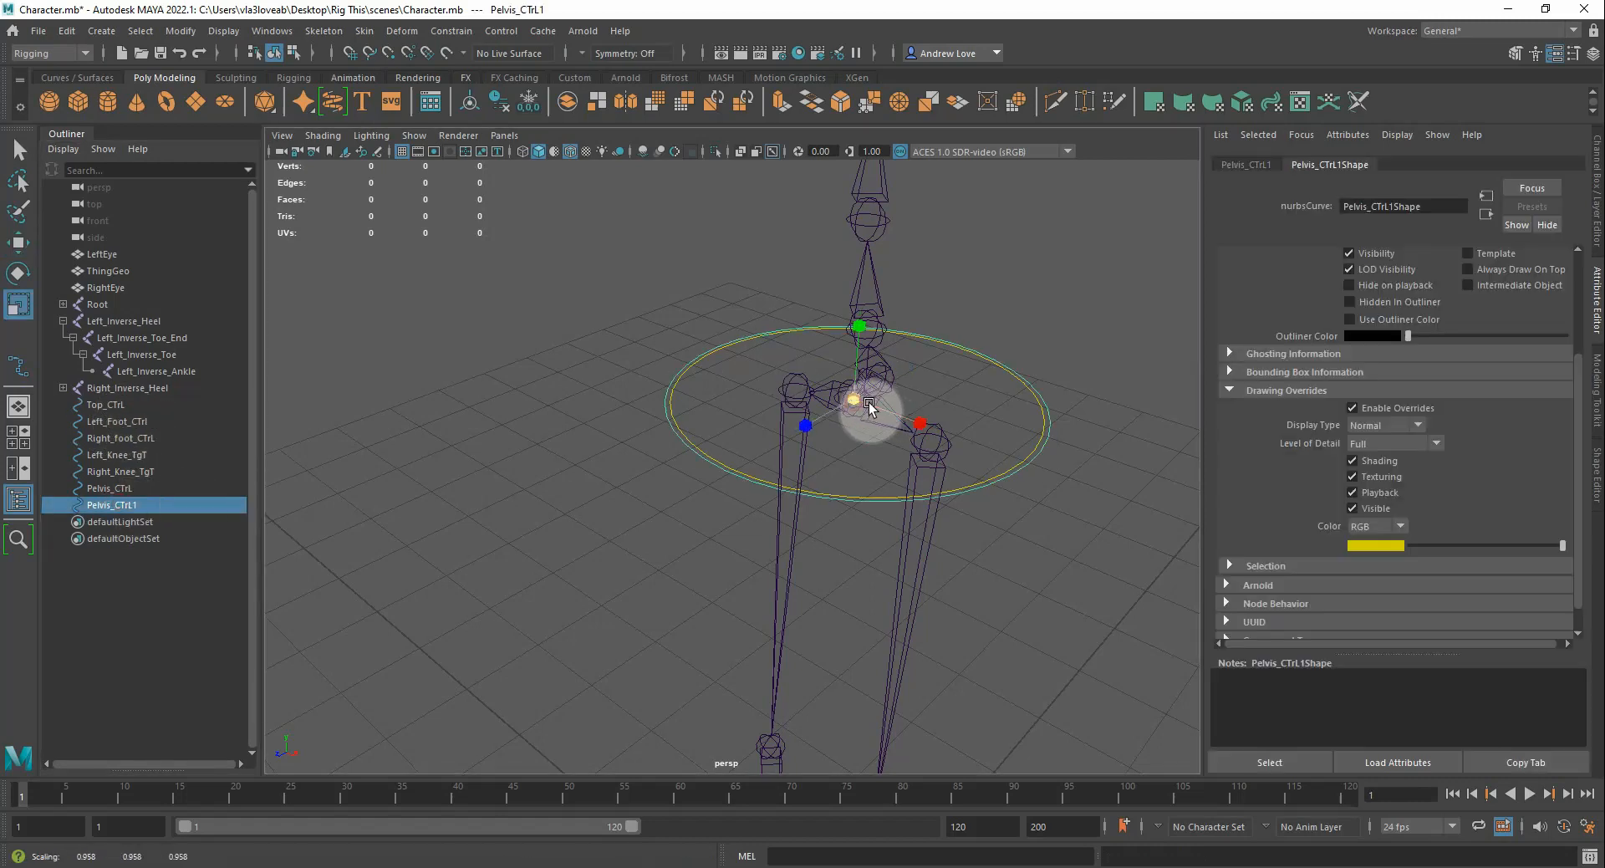
pyautogui.moveTo(861, 403); pyautogui.dragTo(925, 419)
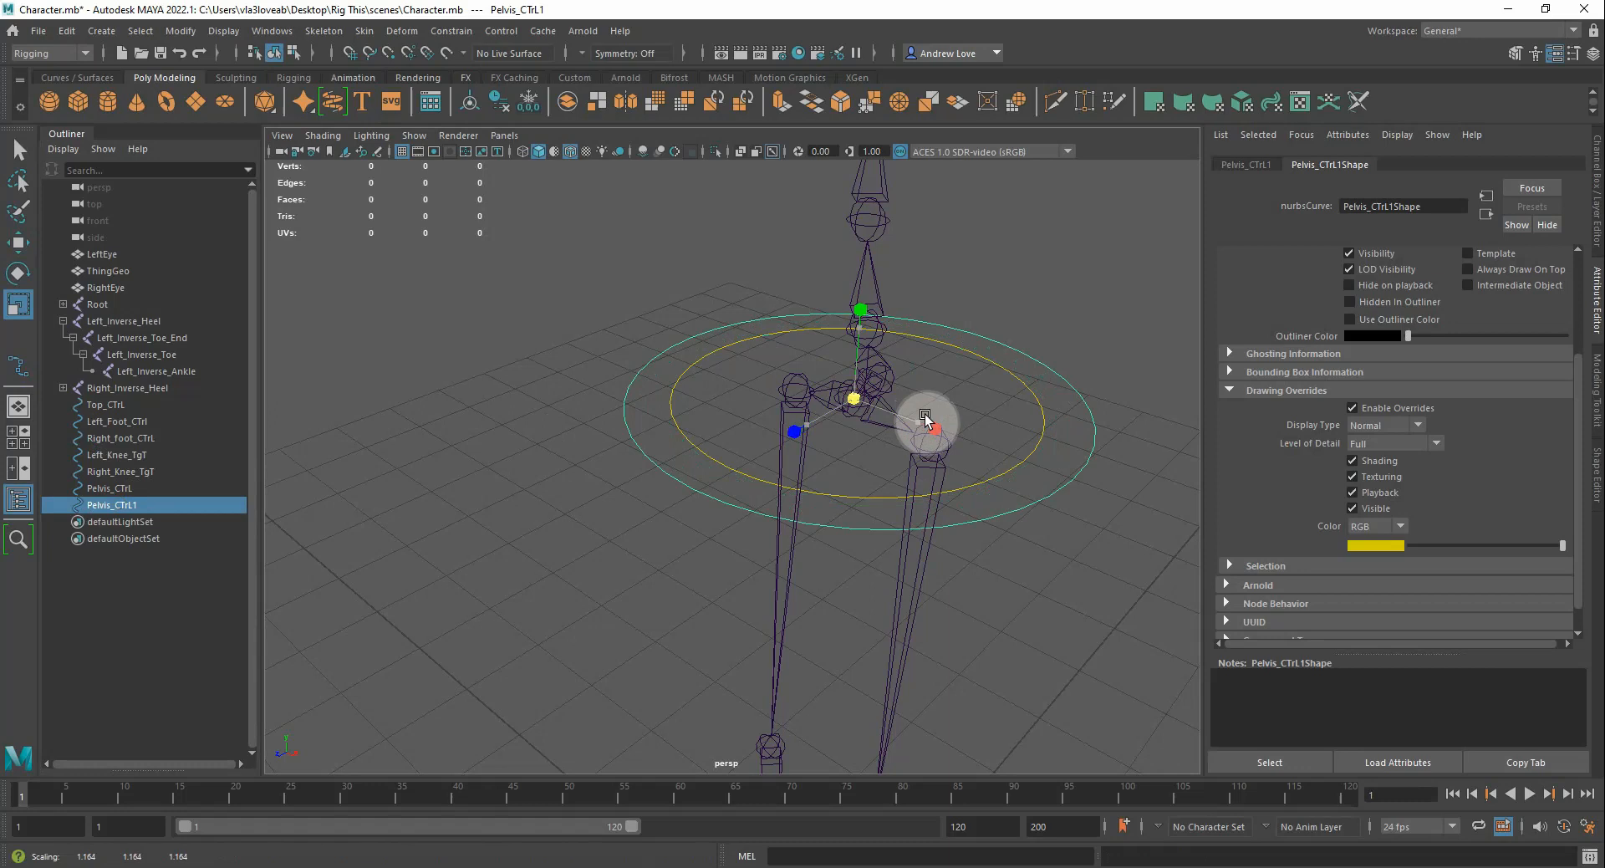
# Snap the pivot of the larger circle onto the joint just behind the central hip joint, leaving the curve in place
pyautogui.keyDown('alt'); pyautogui.moveTo(628, 527); pyautogui.dragTo(607, 433); pyautogui.keyUp('alt')
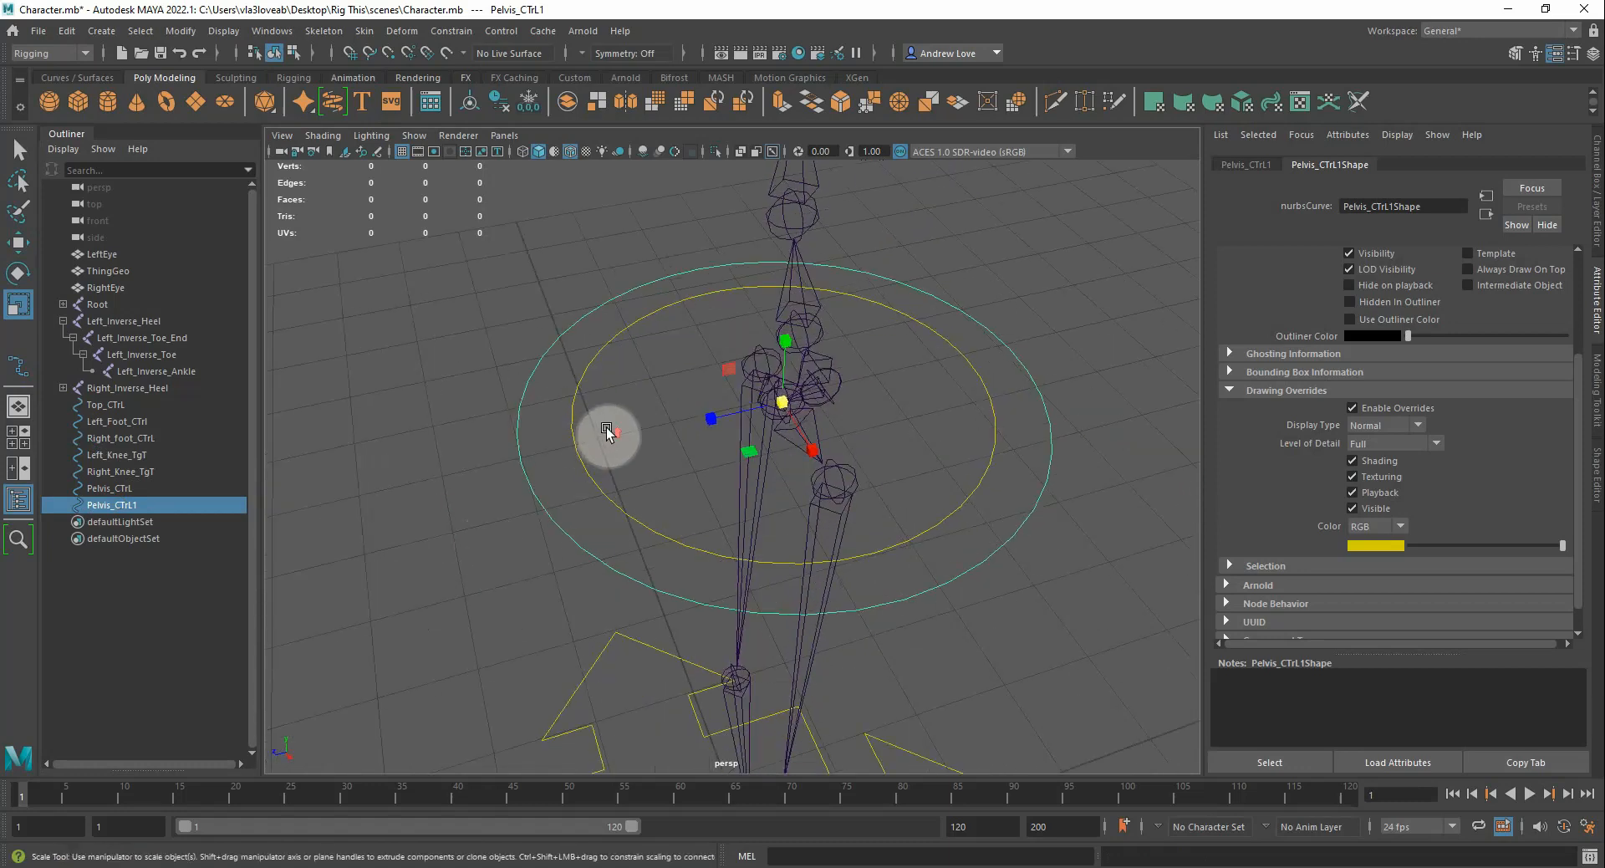
pyautogui.scroll(2, 608, 433)
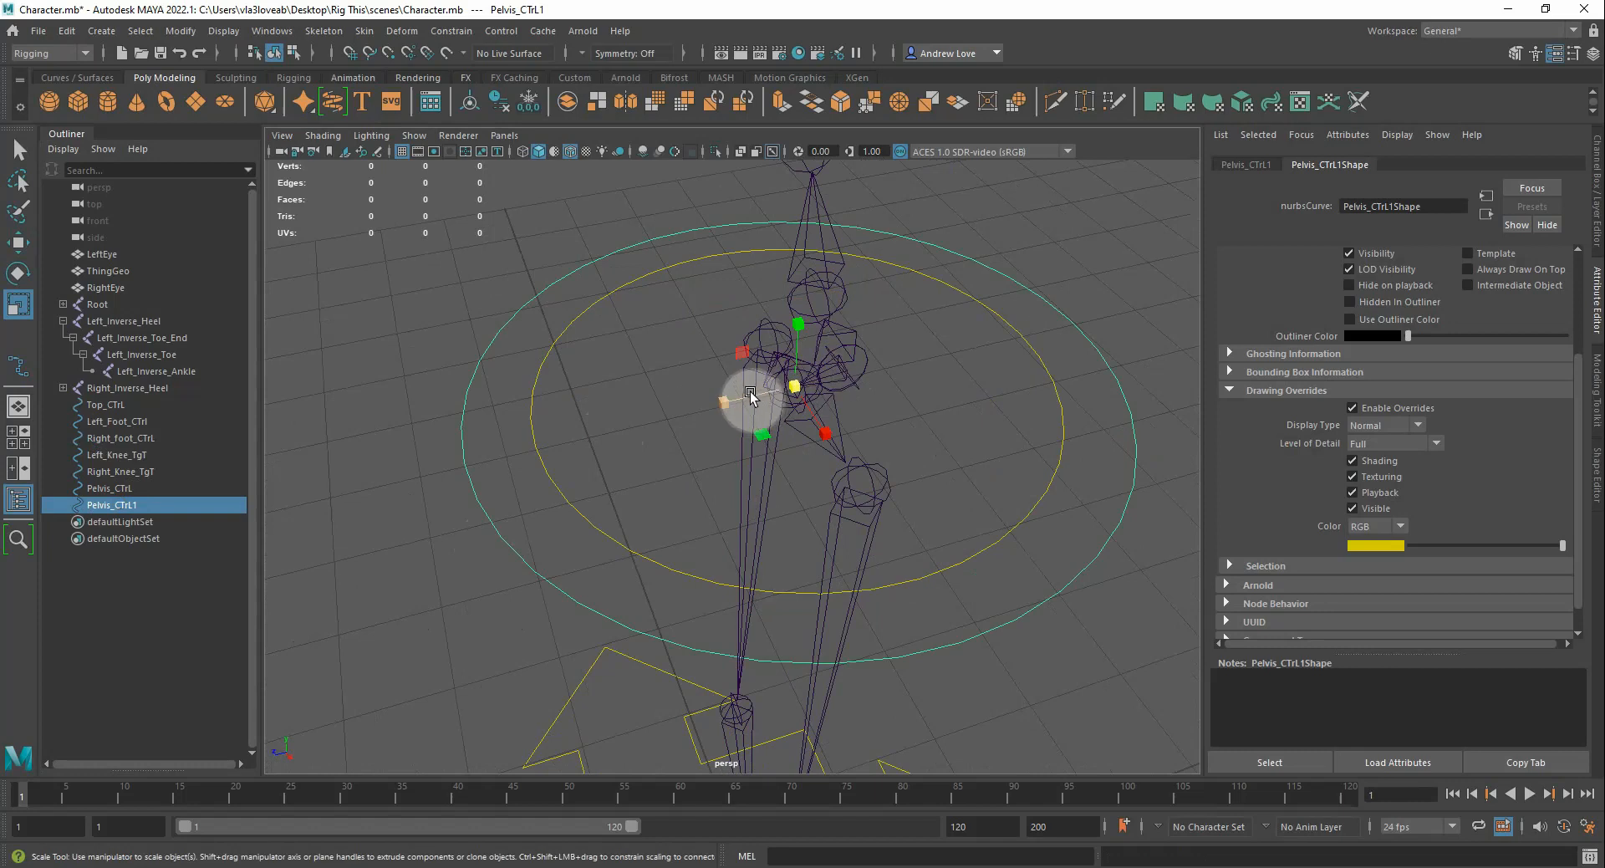
pyautogui.press('w')
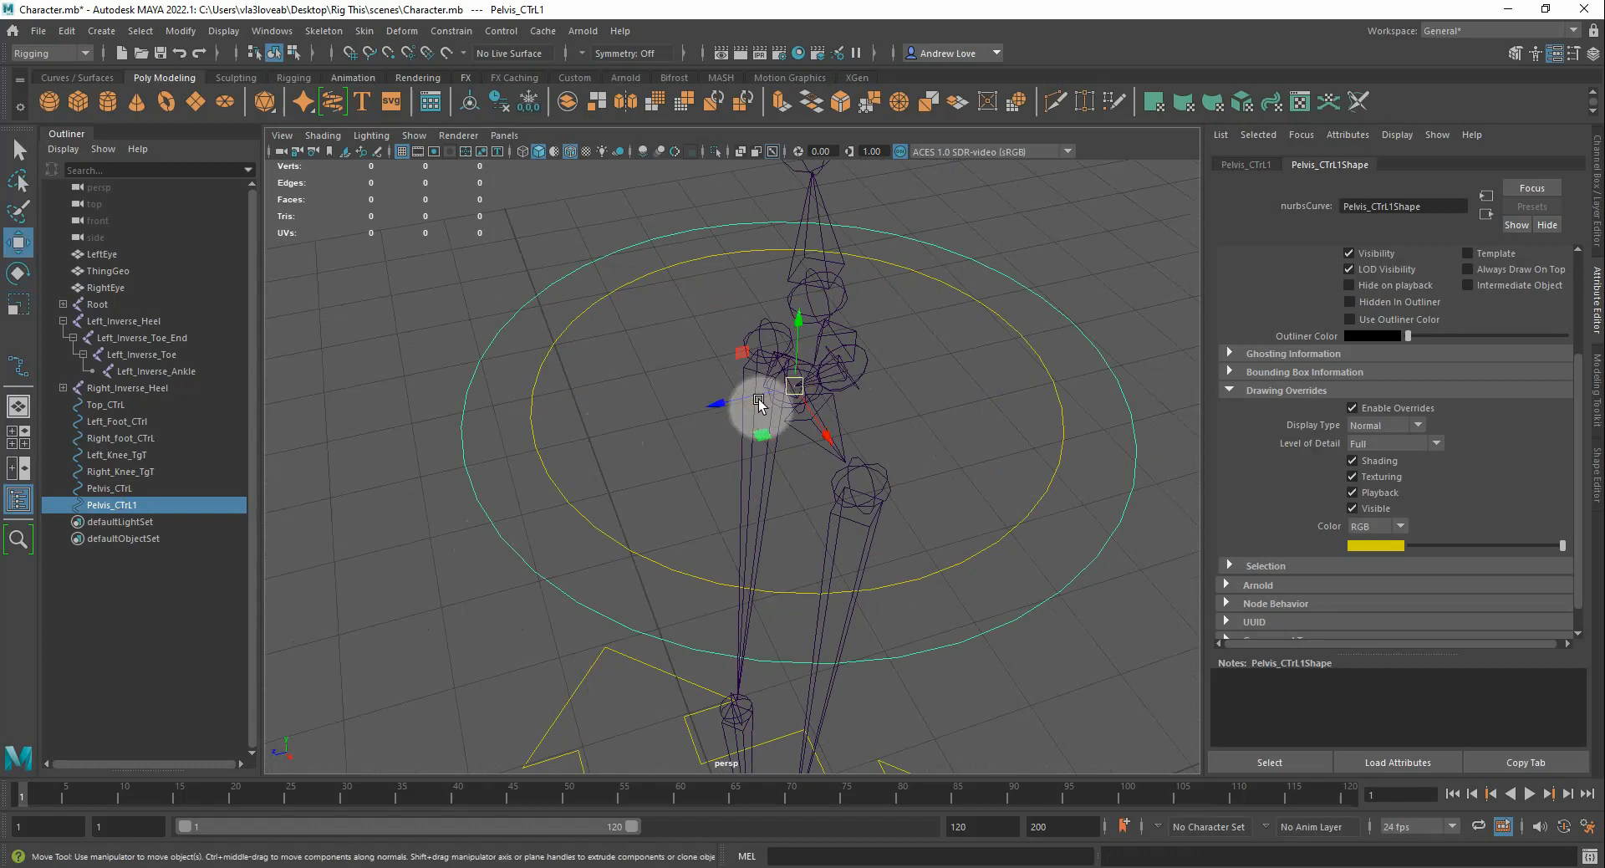
pyautogui.press('d')
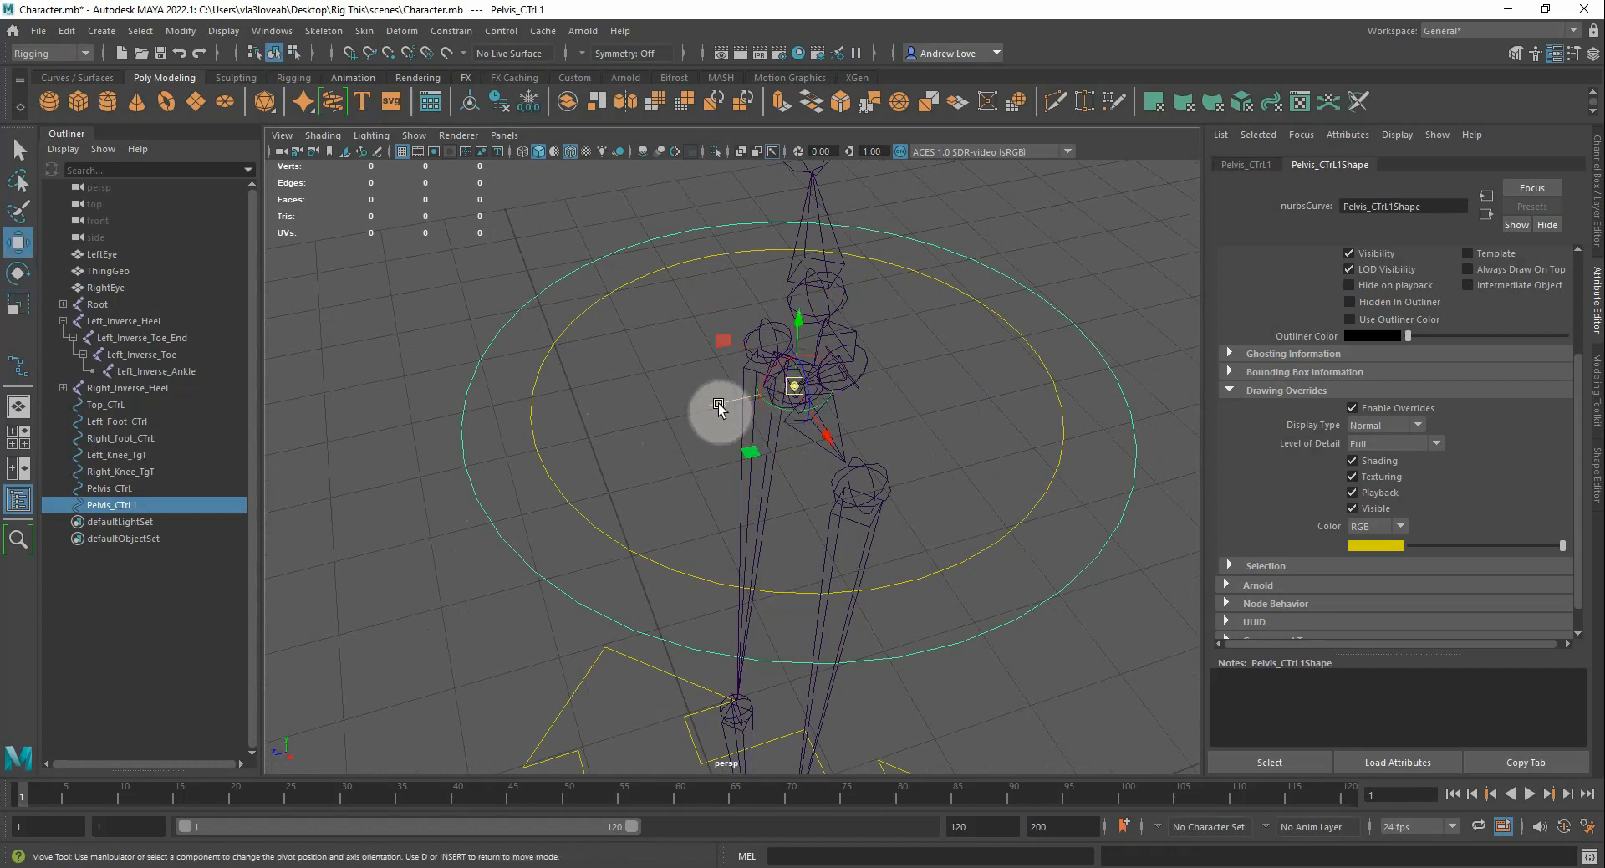
pyautogui.moveTo(719, 407); pyautogui.dragTo(821, 380)
pyautogui.press('d')
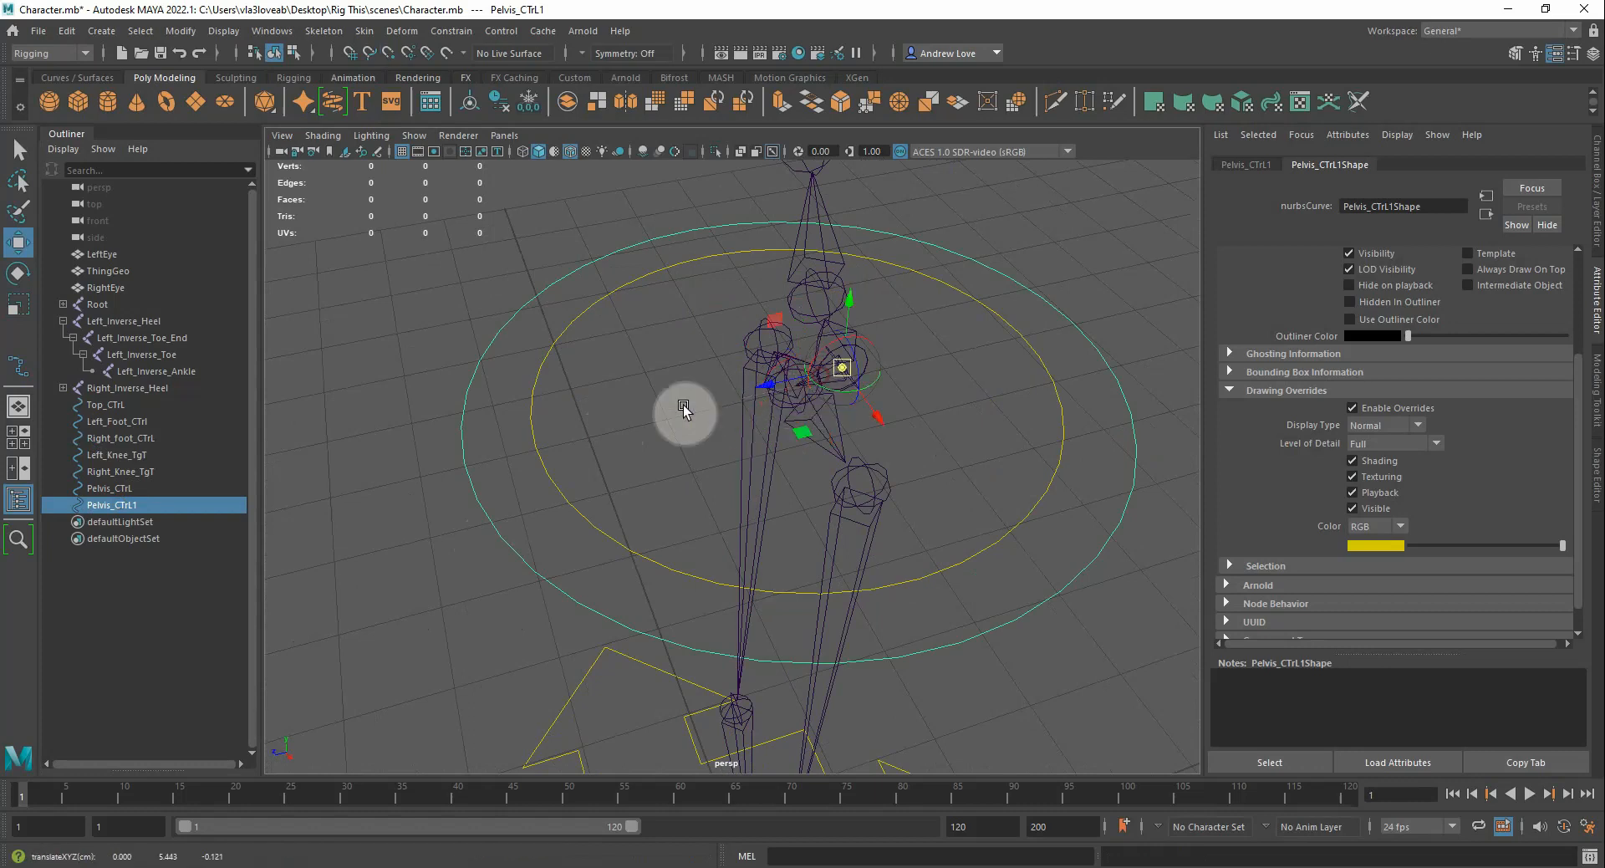
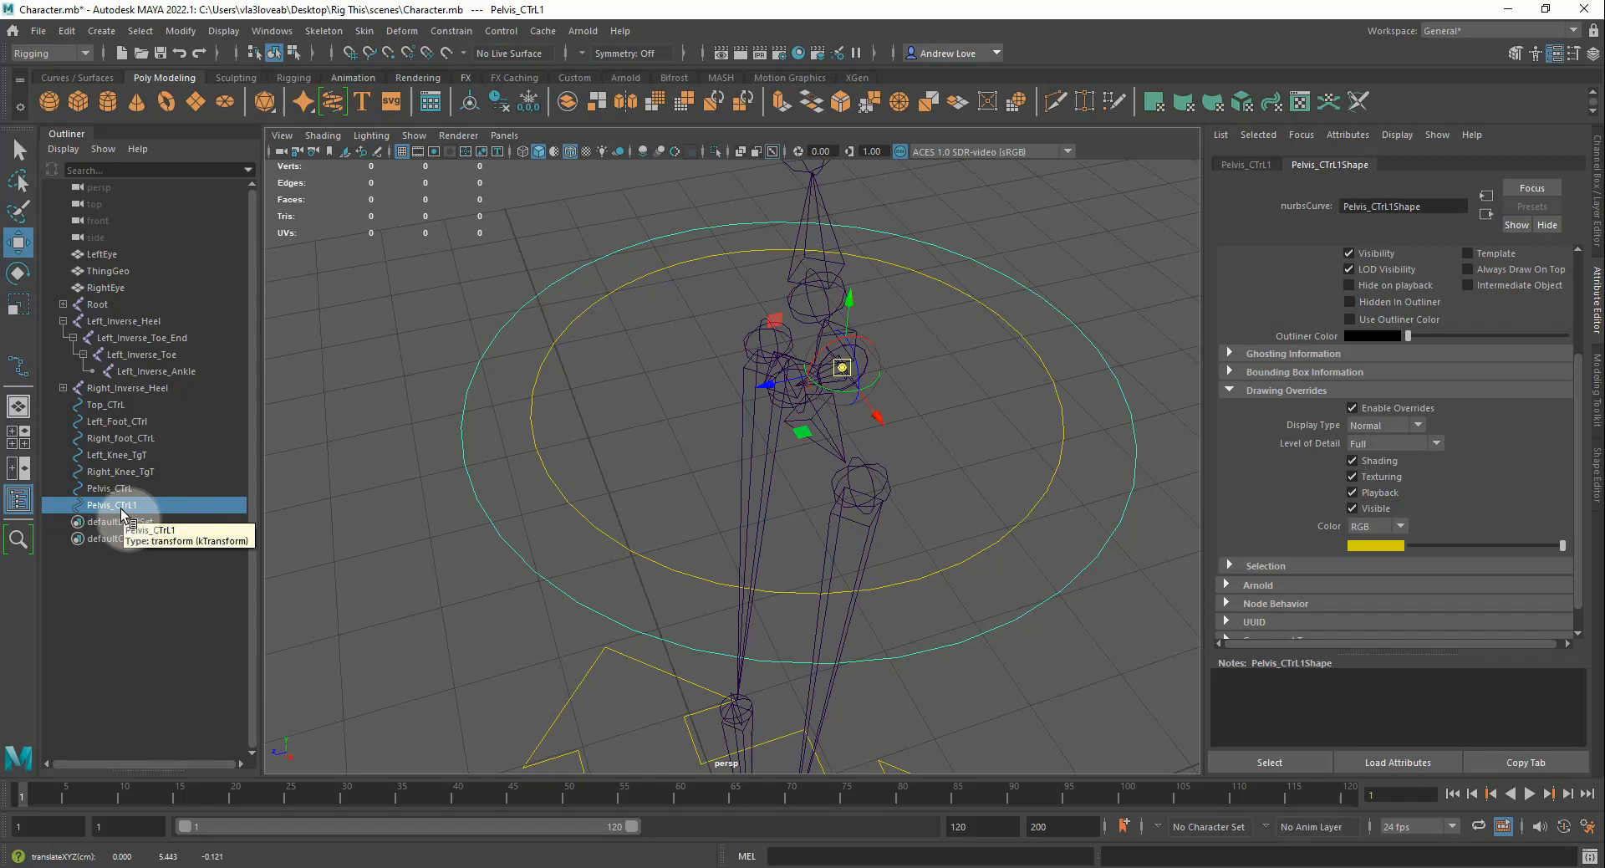
# Rename the larger duplicate circle as Waist_CTrL
pyautogui.doubleClick(119, 506)
pyautogui.moveTo(113, 505); pyautogui.dragTo(74, 493)
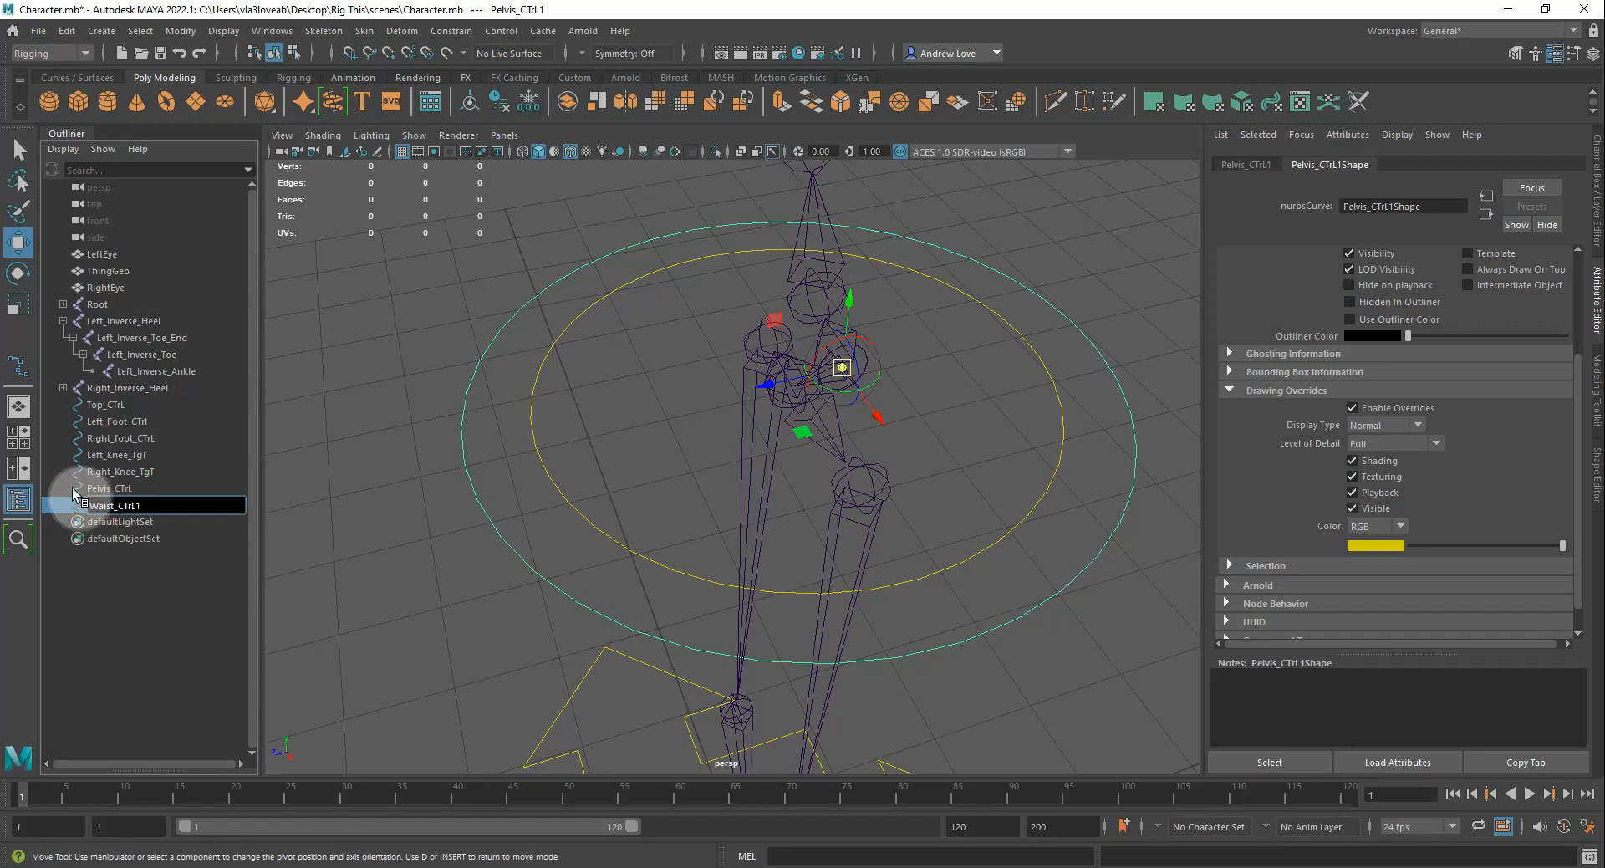
pyautogui.moveTo(74, 495); pyautogui.dragTo(198, 469)
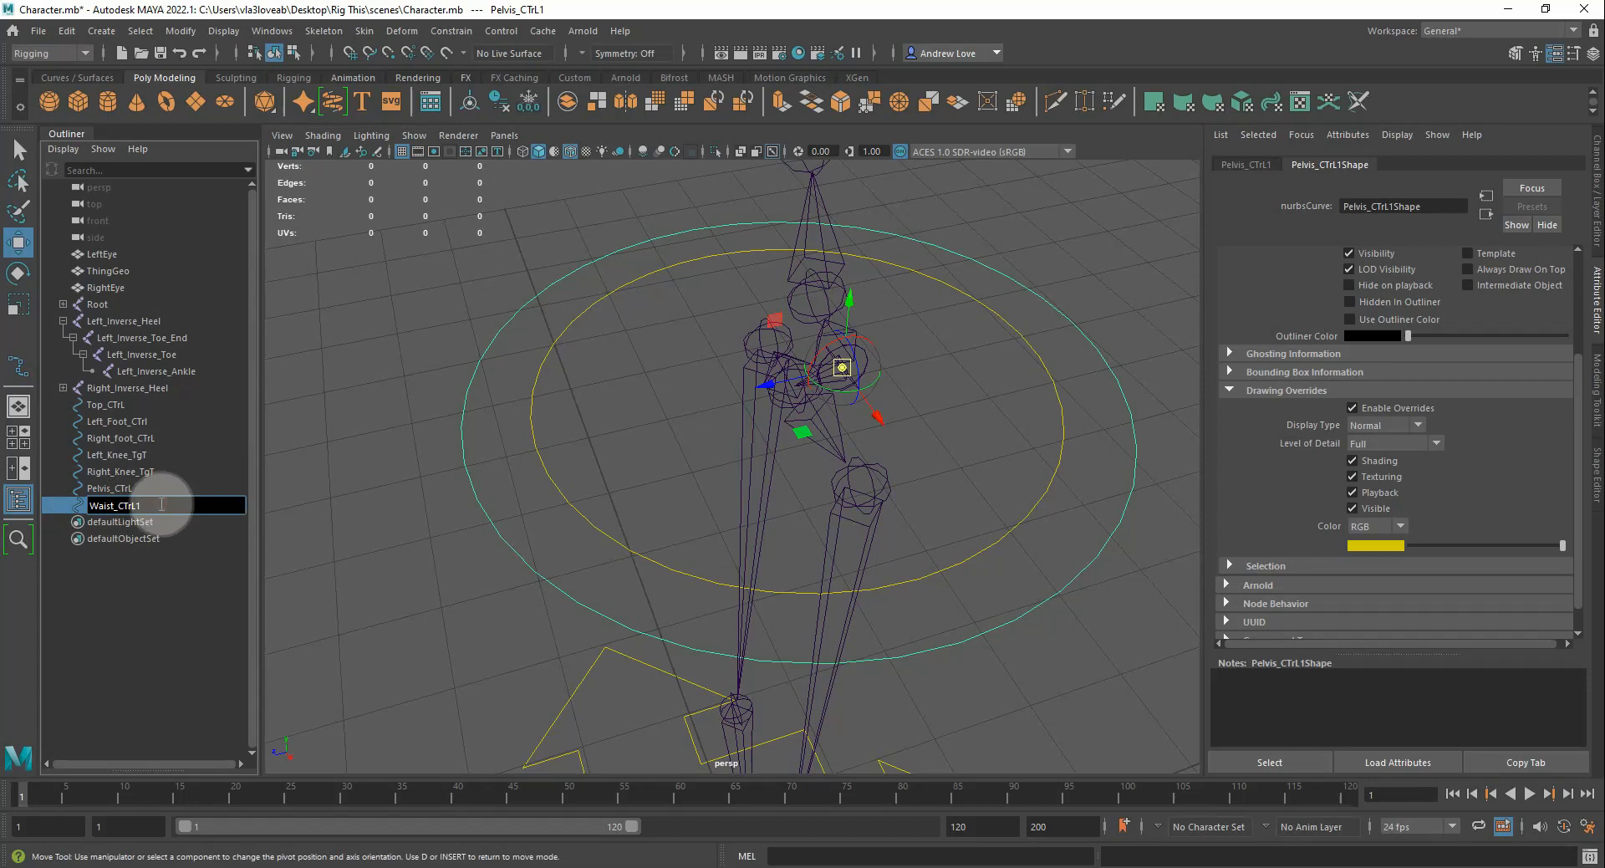
# Freeze the transformations of Pelvis_CTrL and delete its construction history
pyautogui.click(122, 487)
pyautogui.click(1593, 219)
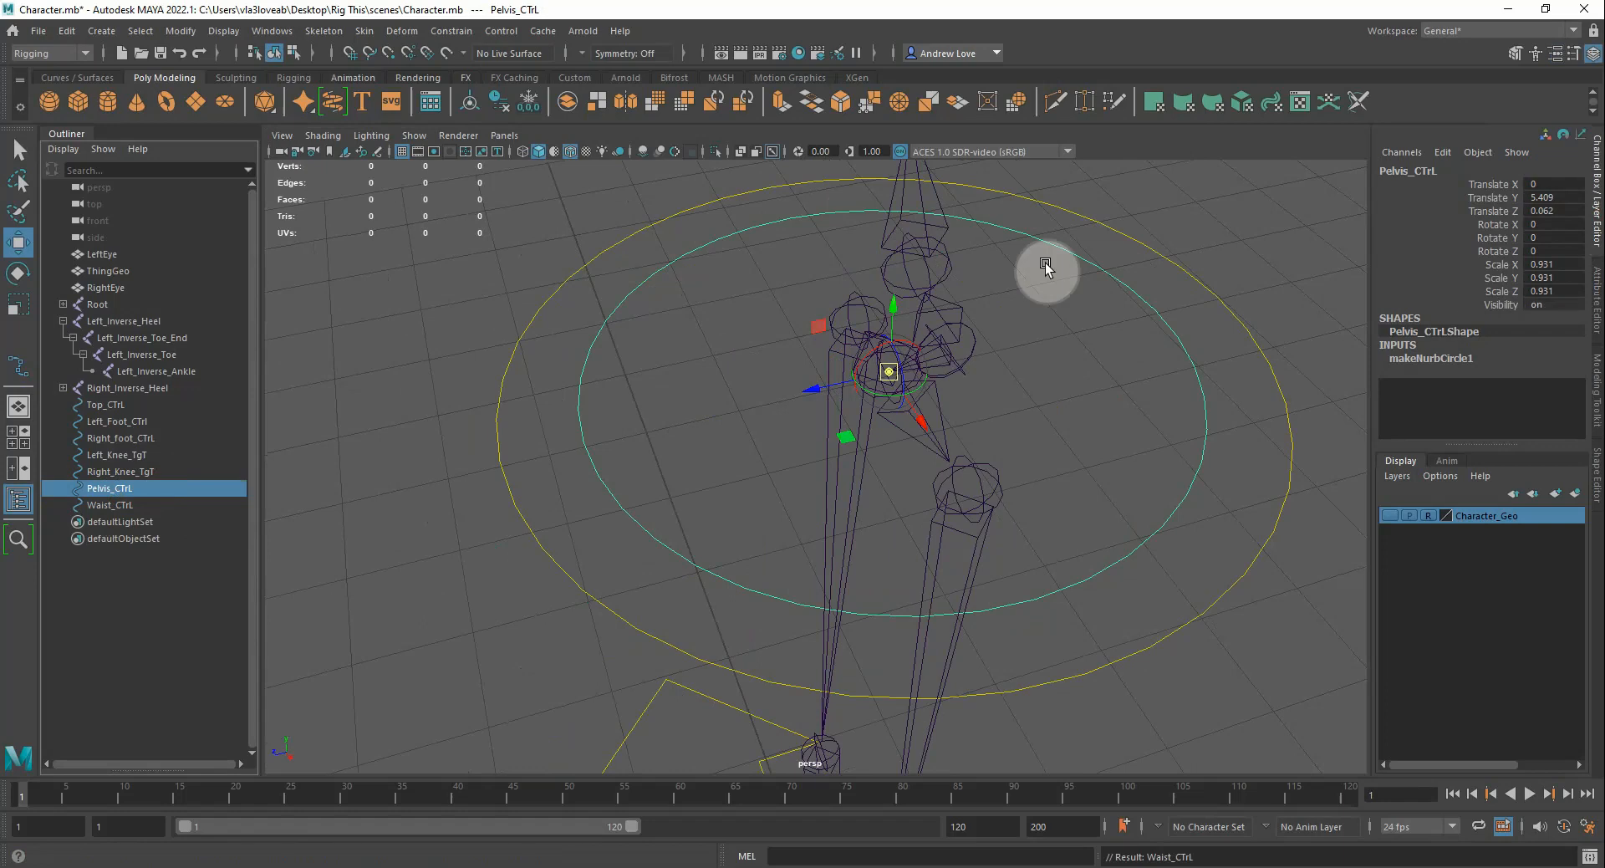
pyautogui.click(529, 102)
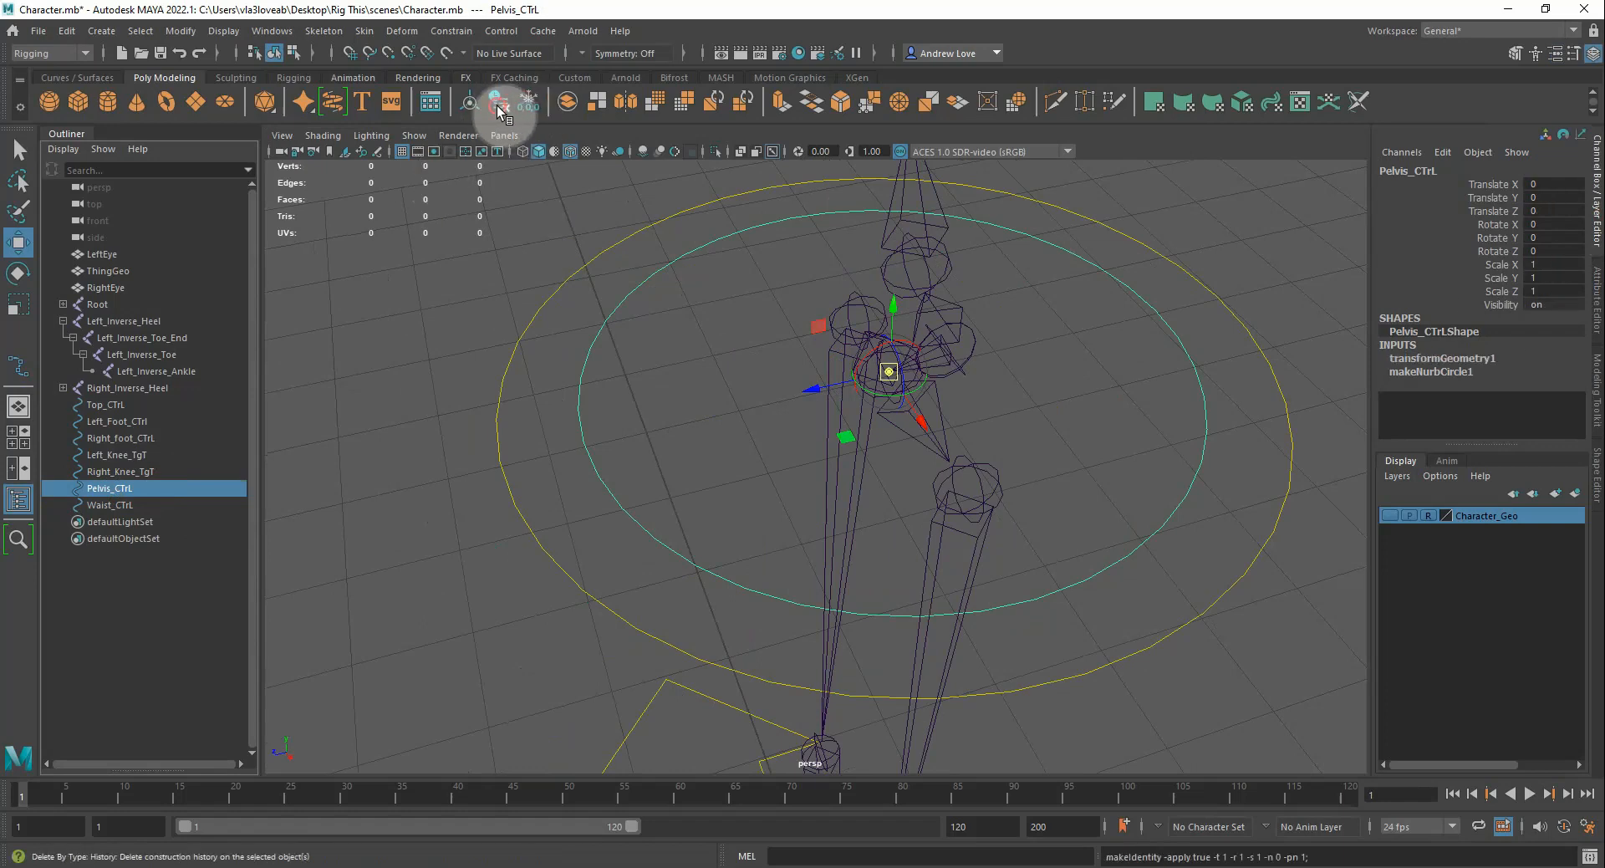
pyautogui.click(499, 108)
# Freeze the transformations of Waist_CTrL and clear the selection
pyautogui.click(113, 505)
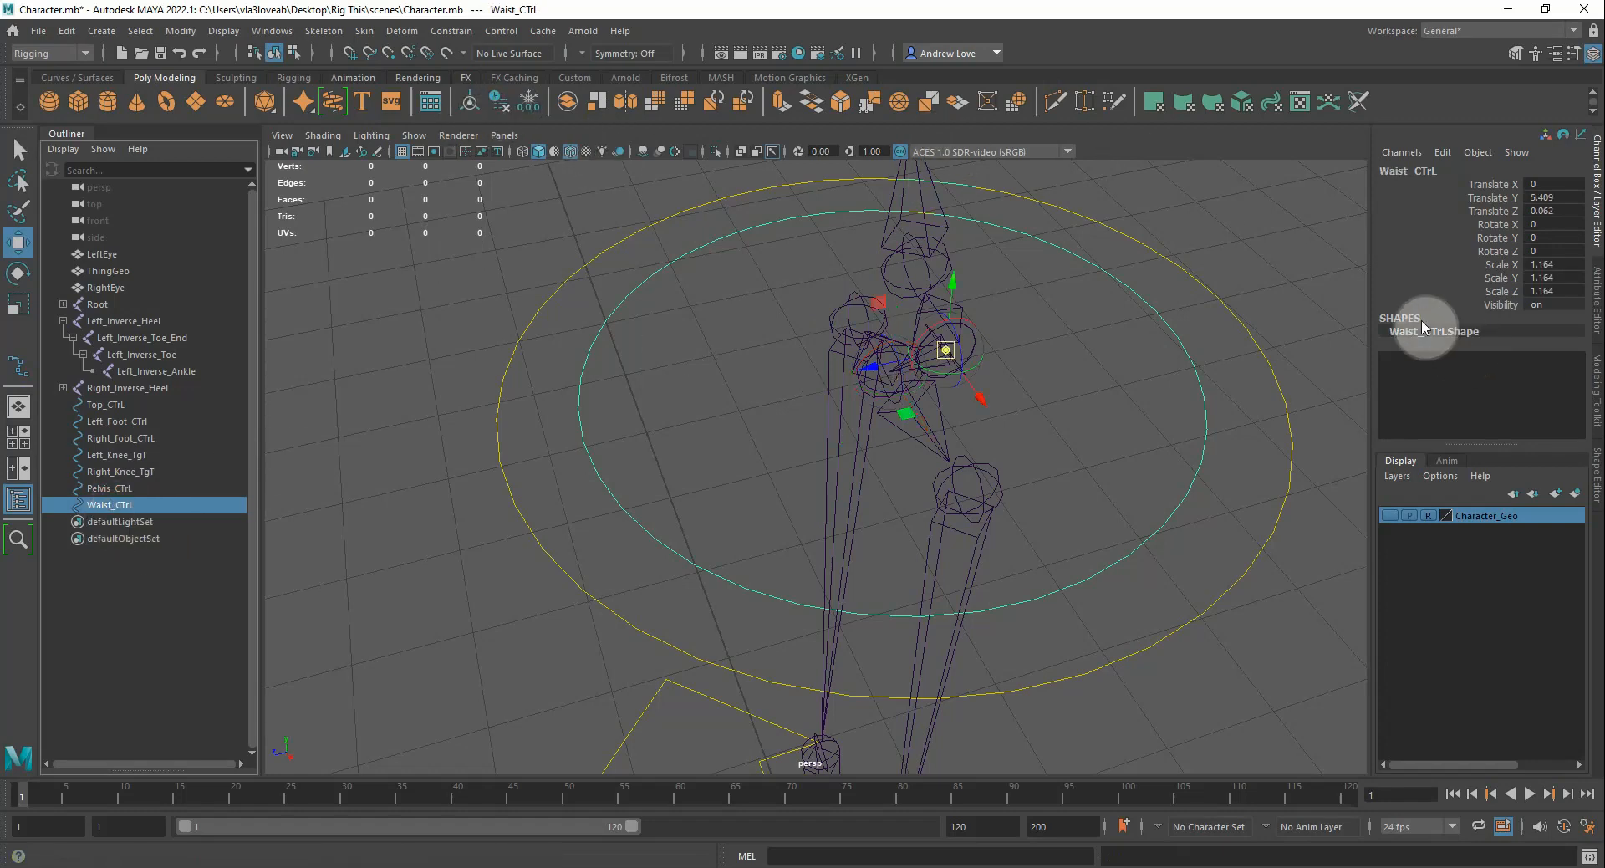
pyautogui.click(532, 102)
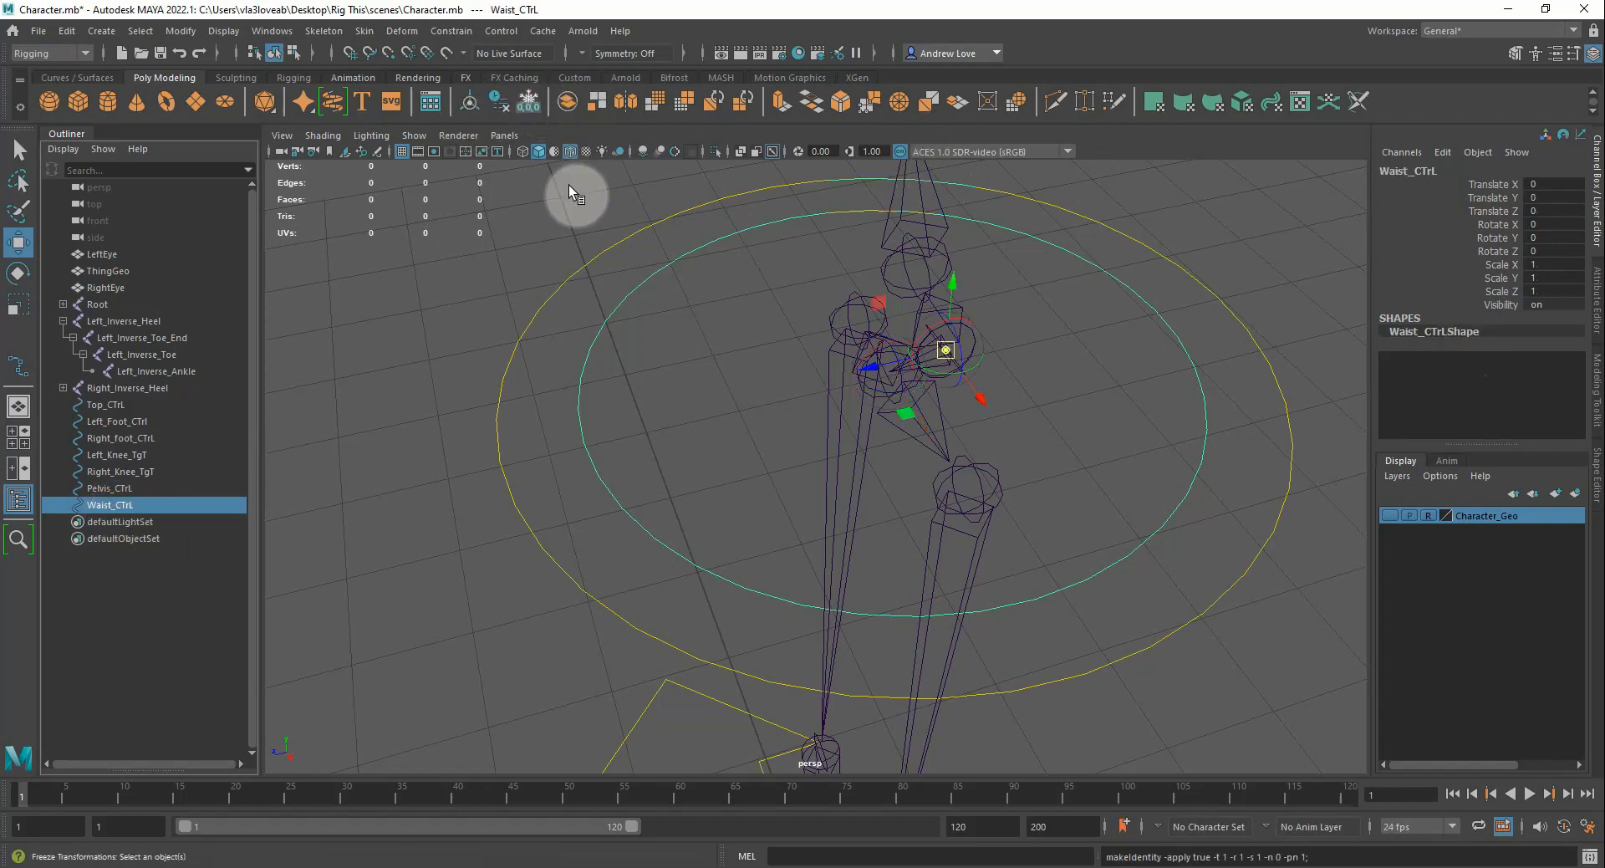
pyautogui.scroll(-3, 555, 262)
pyautogui.click(522, 335)
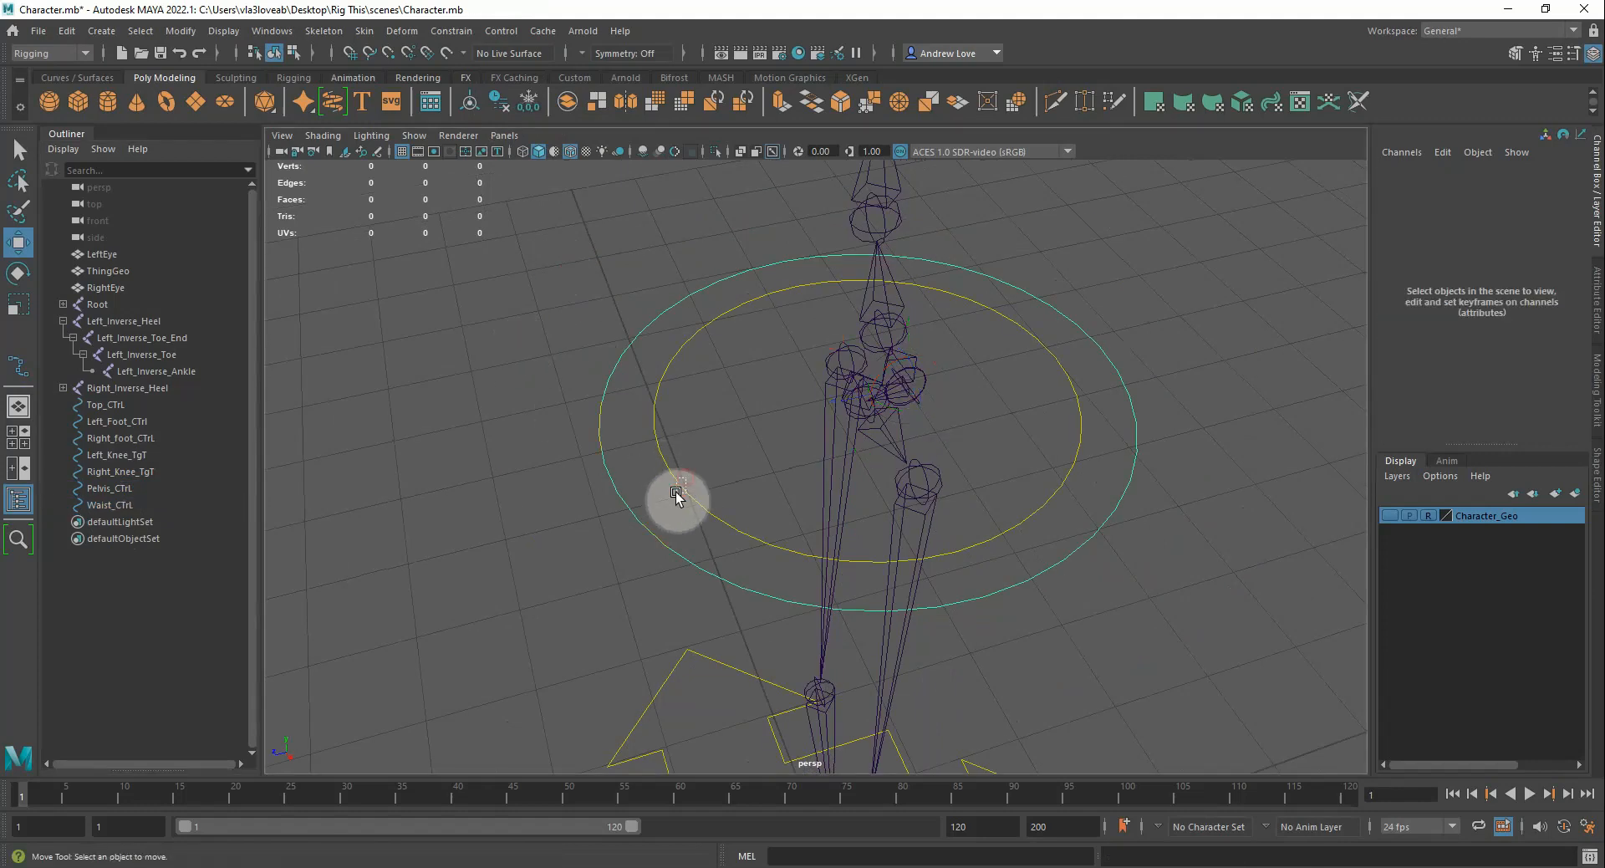
# With the Character_Geo layer shown, duplicate Pelvis_CTrL and snap the copy onto the lower spine joint at Translate Y 0.356, Translate Z -0.063
pyautogui.click(674, 493)
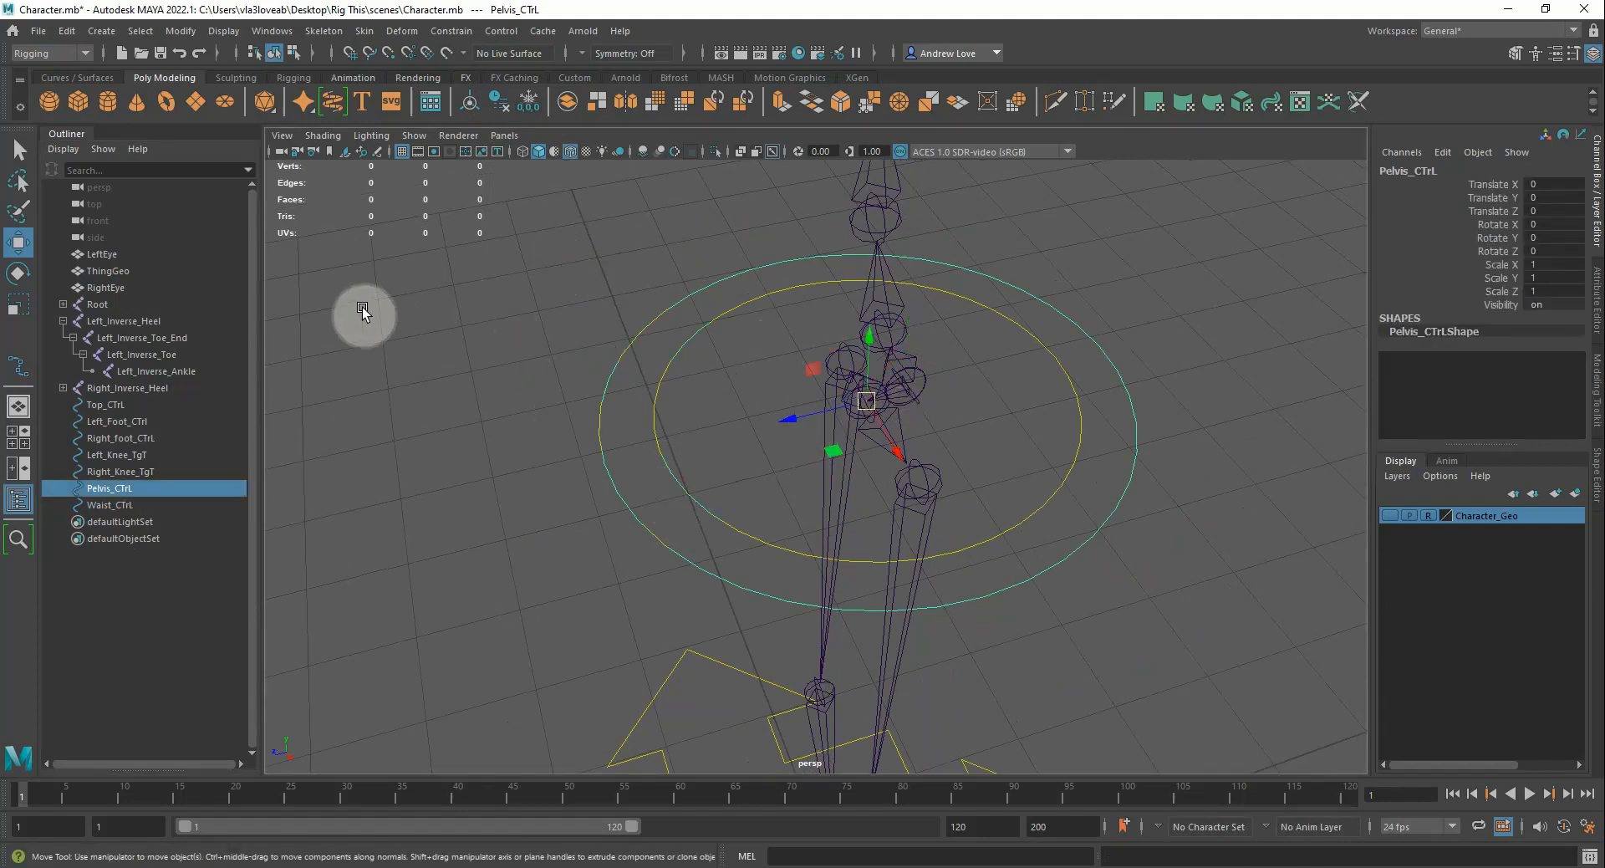
pyautogui.keyDown('alt'); pyautogui.moveTo(373, 314); pyautogui.dragTo(463, 349); pyautogui.keyUp('alt')
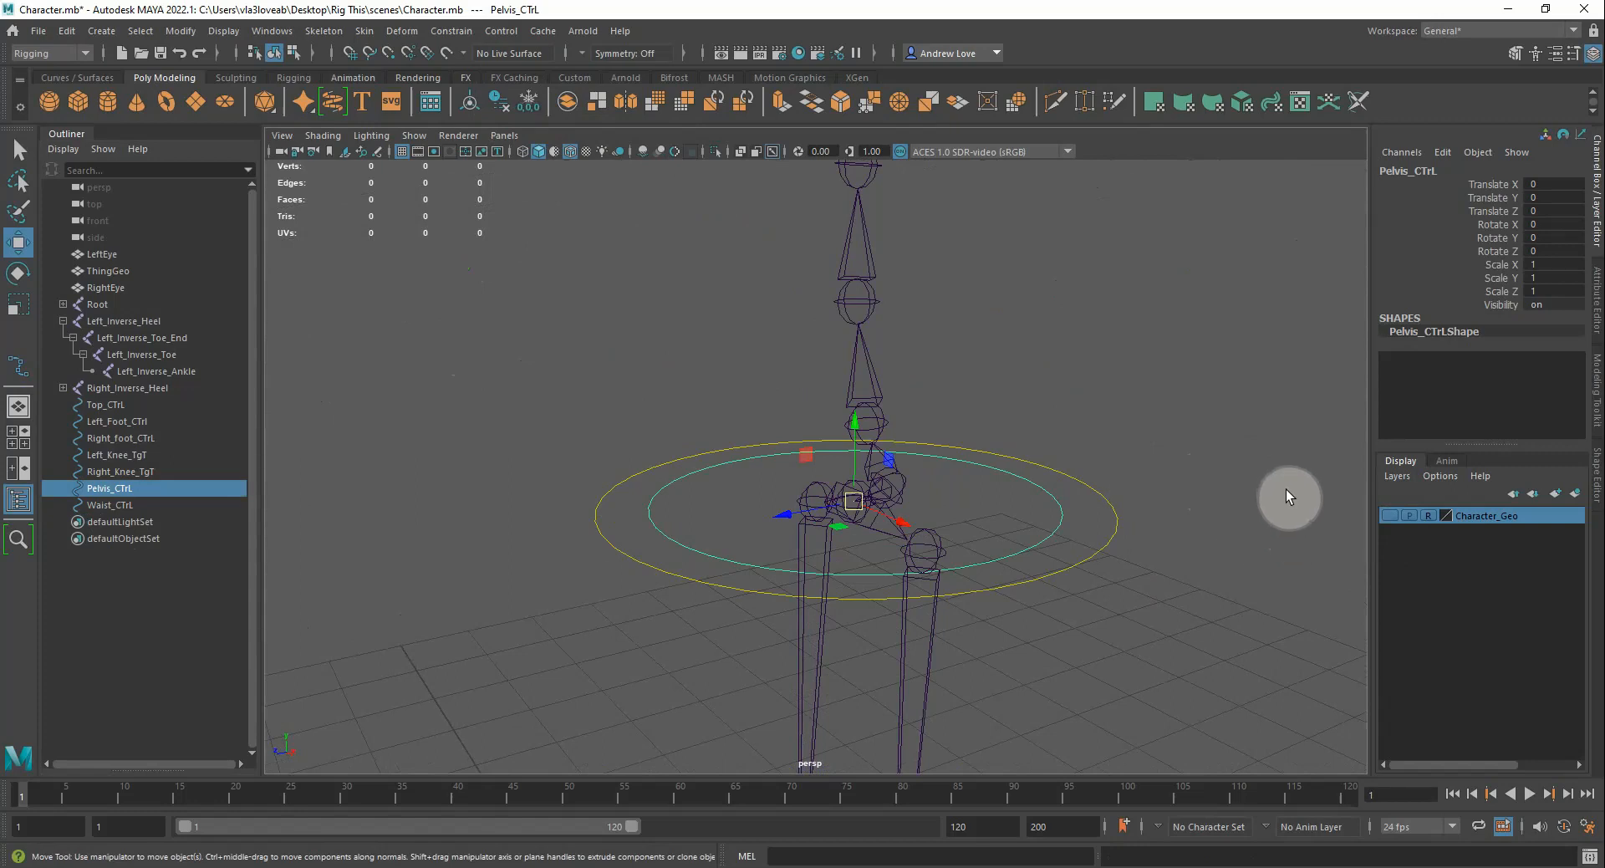
pyautogui.click(1390, 514)
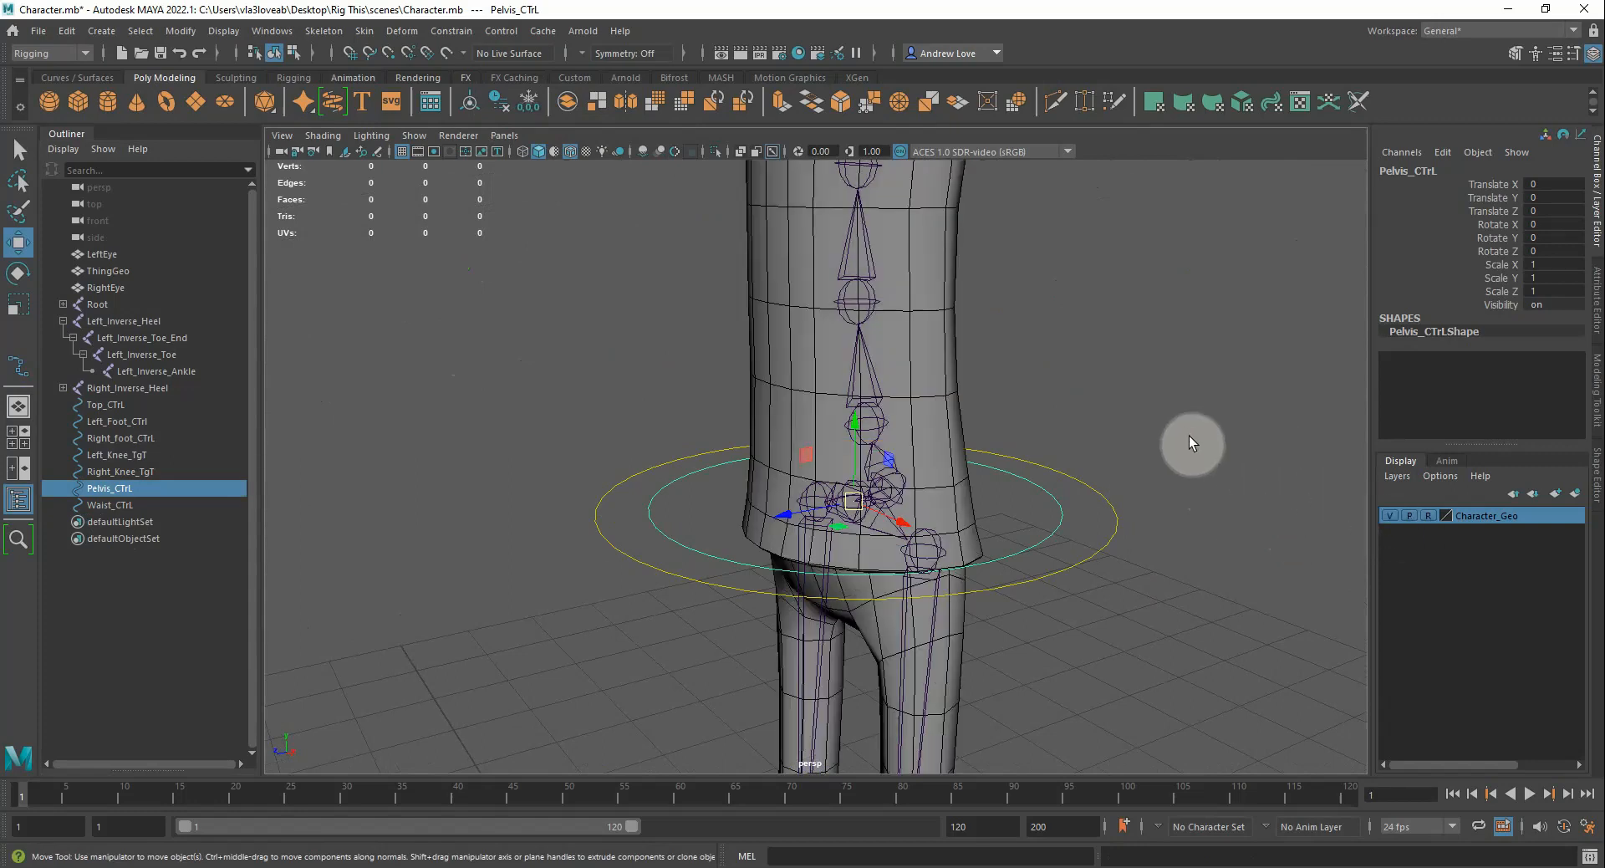
pyautogui.hotkey('ctrl', 'd')
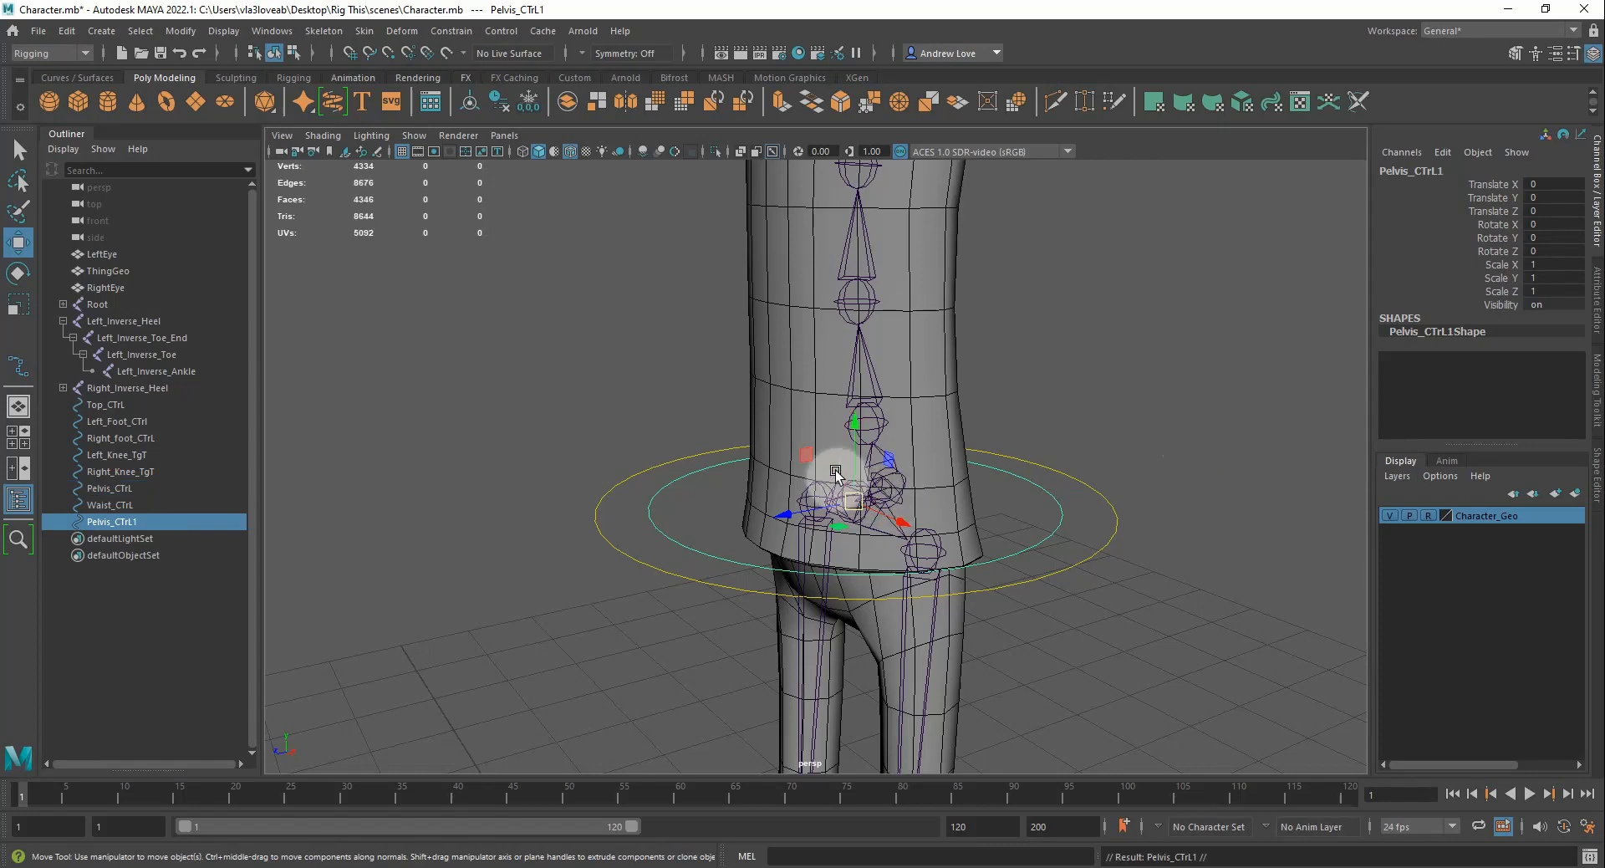
pyautogui.moveTo(850, 477); pyautogui.dragTo(865, 431)
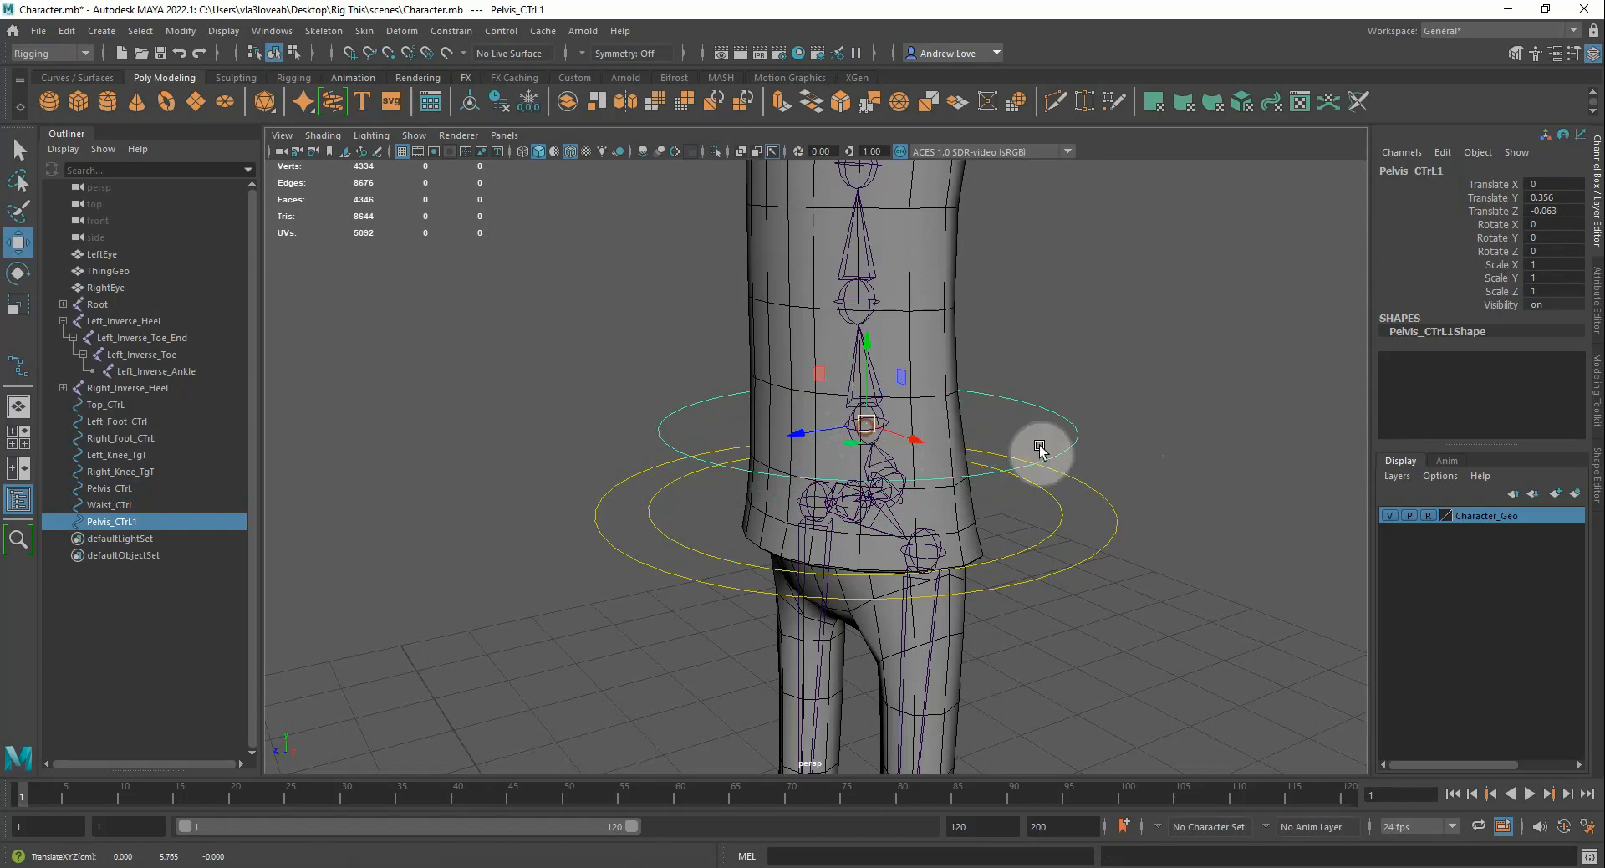
# Scale the Pelvis_CTrL1 circle uniformly to 0.91 and reduce its Scale Z to 0.649 to fit around the torso
pyautogui.click(1388, 515)
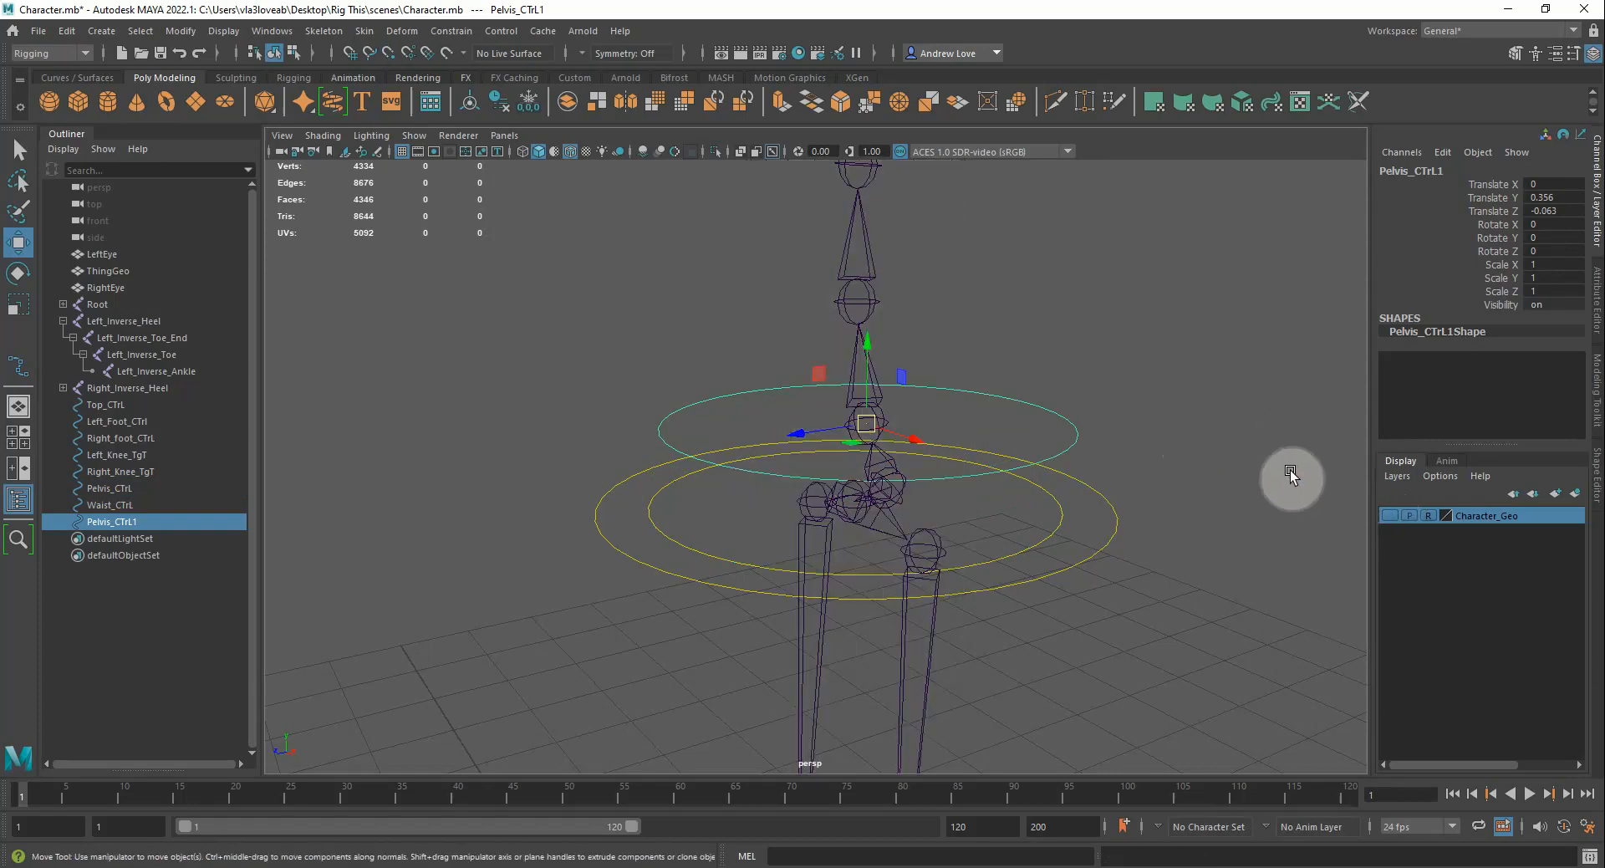
pyautogui.keyDown('alt'); pyautogui.moveTo(1296, 476); pyautogui.dragTo(1342, 500); pyautogui.keyUp('alt')
pyautogui.click(1388, 515)
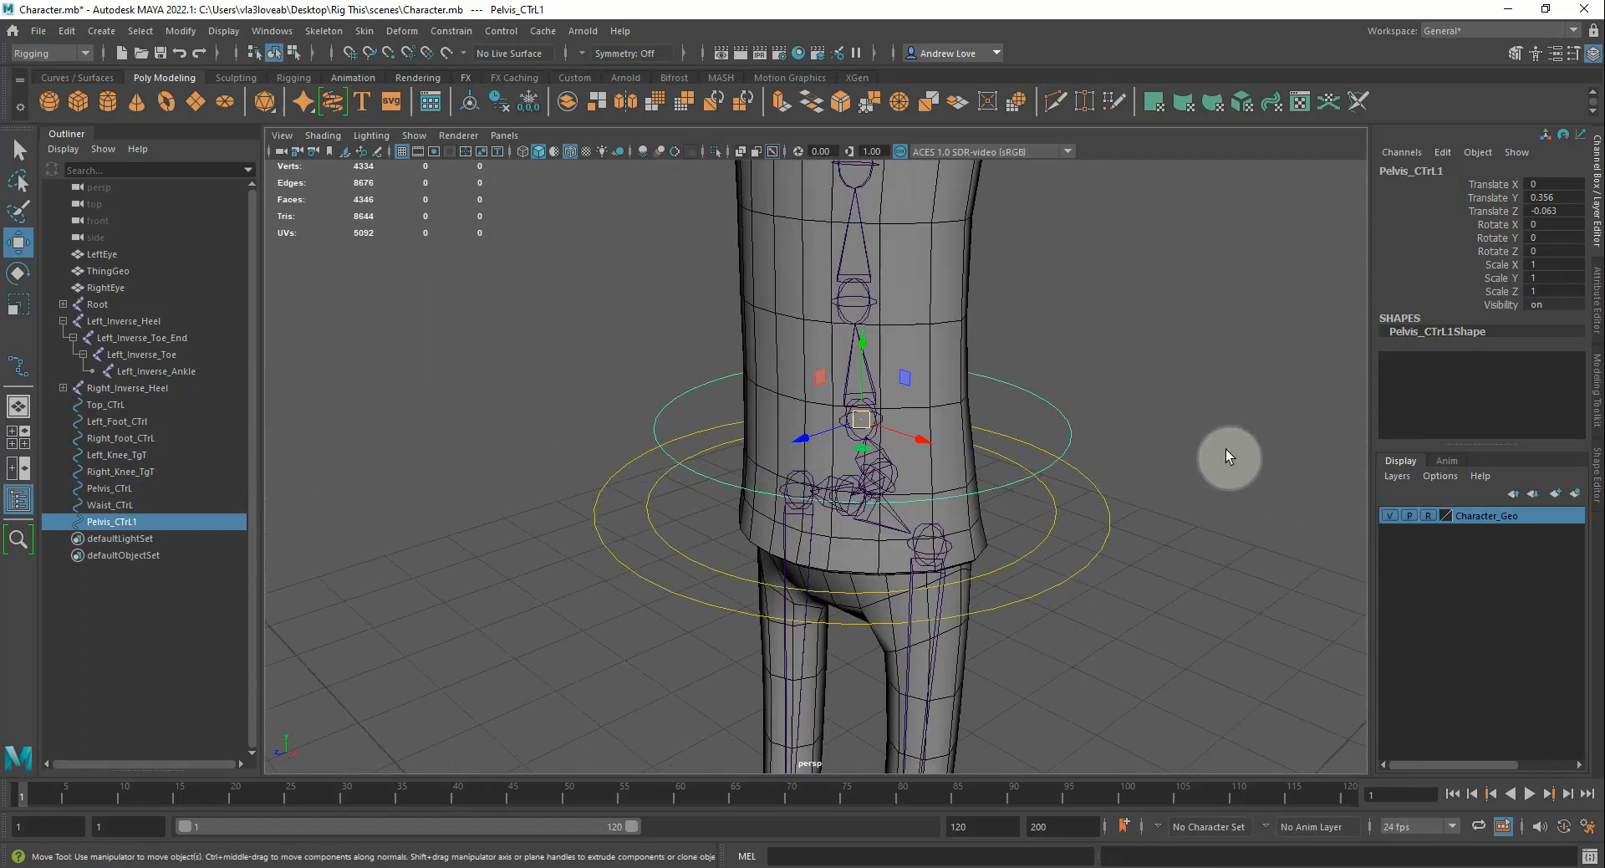
pyautogui.moveTo(1226, 449)
pyautogui.keyDown('alt'); pyautogui.mouseDown()
pyautogui.moveTo(1186, 473)
pyautogui.moveTo(1175, 459)
pyautogui.moveTo(1282, 462)
pyautogui.moveTo(1242, 470)
pyautogui.mouseUp(); pyautogui.keyUp('alt')
pyautogui.press('r')
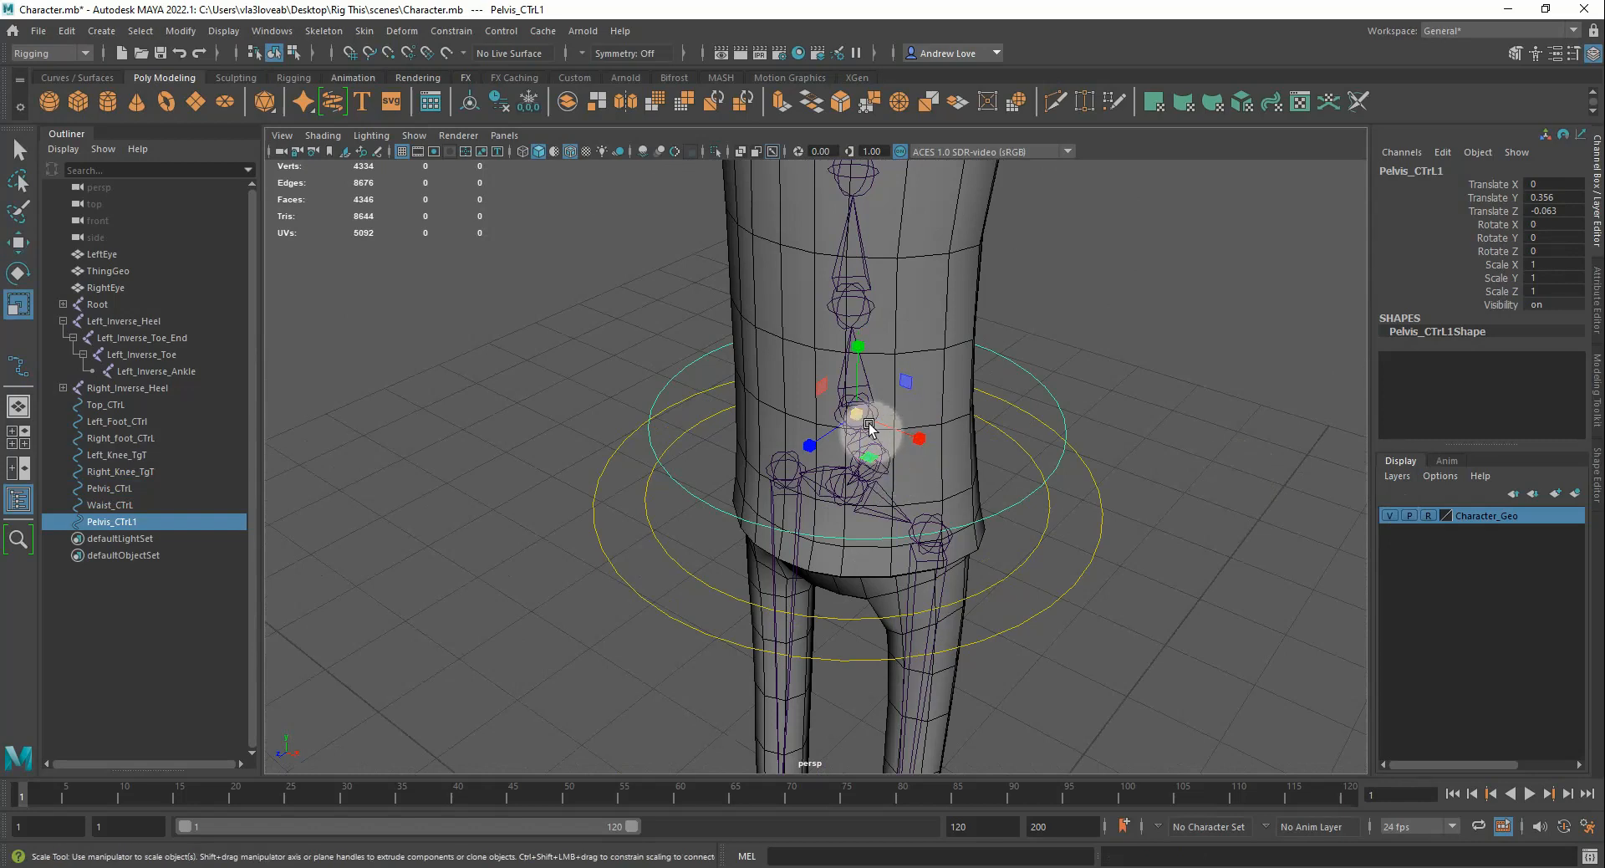
pyautogui.moveTo(857, 413); pyautogui.dragTo(830, 402)
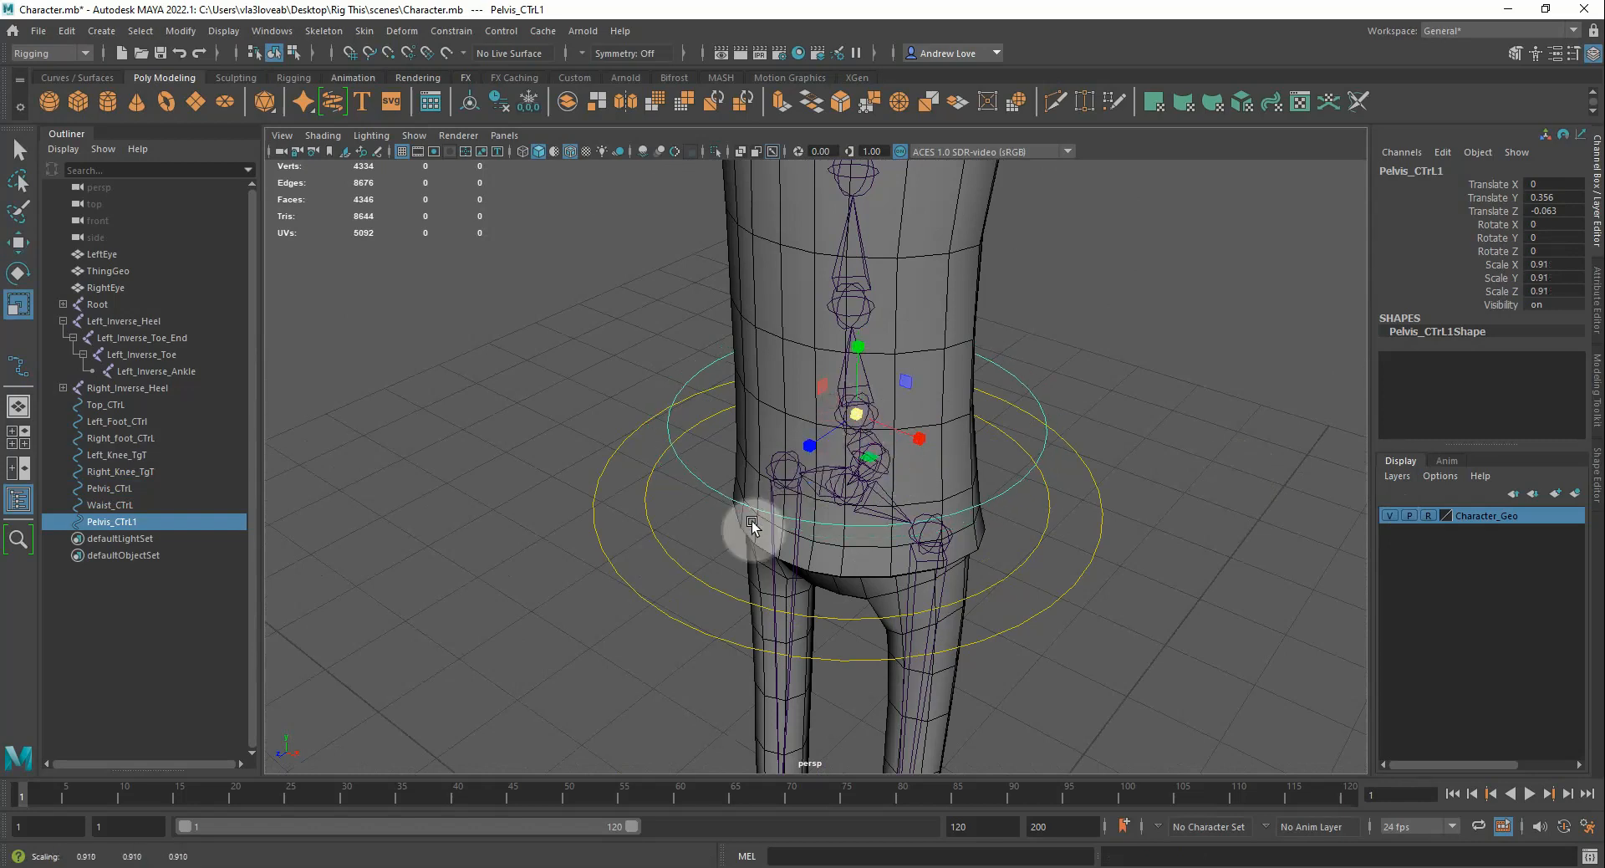
pyautogui.keyDown('alt'); pyautogui.moveTo(753, 526); pyautogui.dragTo(742, 452); pyautogui.keyUp('alt')
pyautogui.moveTo(793, 436); pyautogui.dragTo(815, 436)
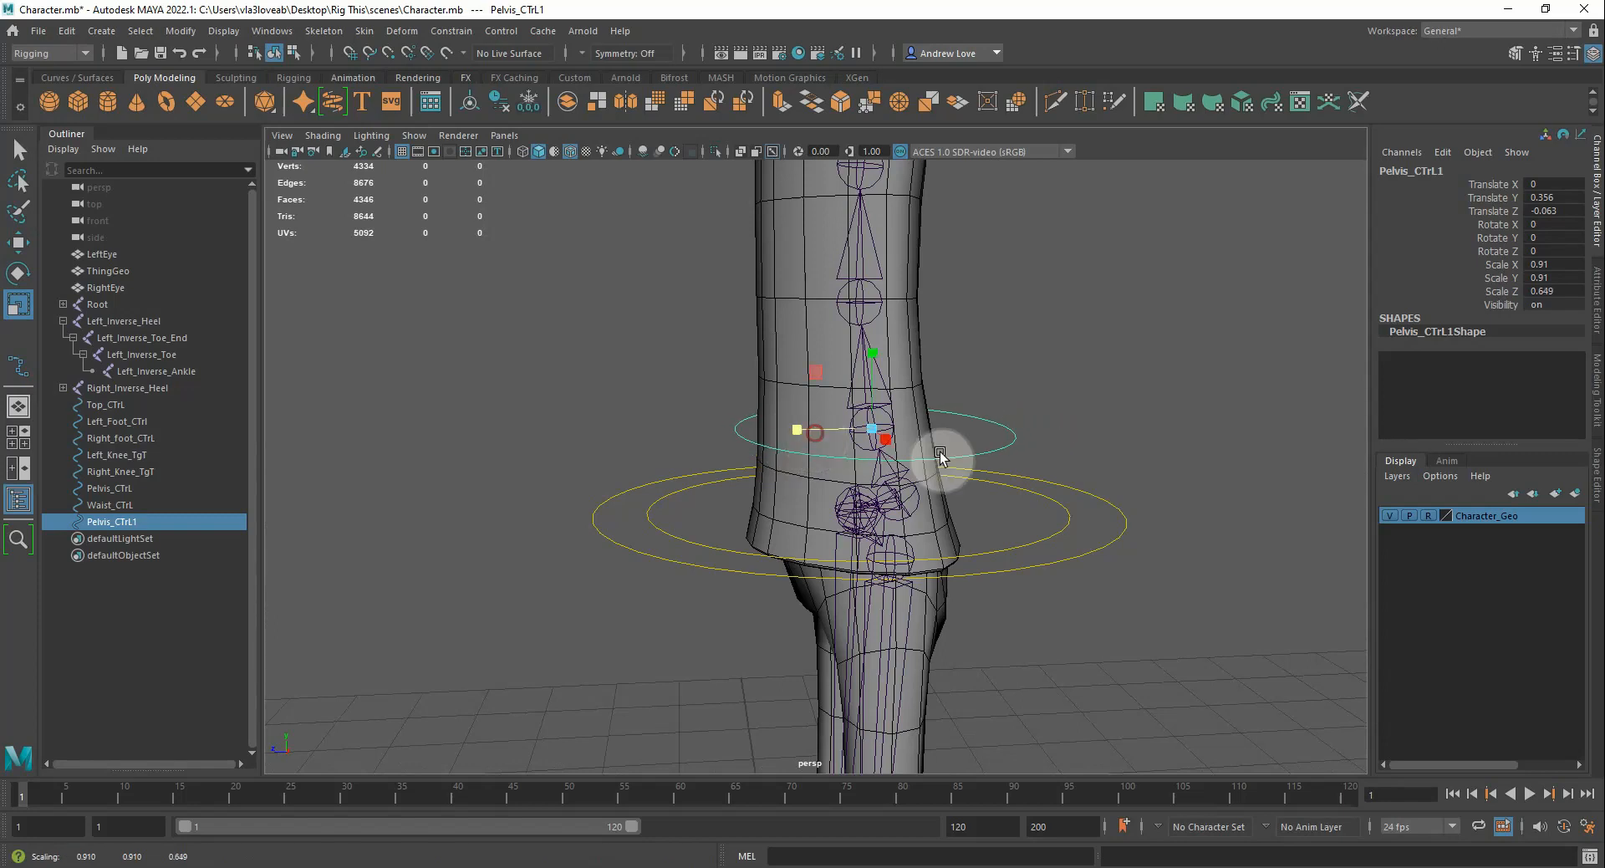
# Move the three rear control vertices of Pelvis_CTrL1 closer to the character's back and return to object mode
pyautogui.moveTo(1175, 408)
pyautogui.keyDown('alt'); pyautogui.mouseDown()
pyautogui.moveTo(1196, 403)
pyautogui.moveTo(1181, 403)
pyautogui.mouseUp(); pyautogui.keyUp('alt')
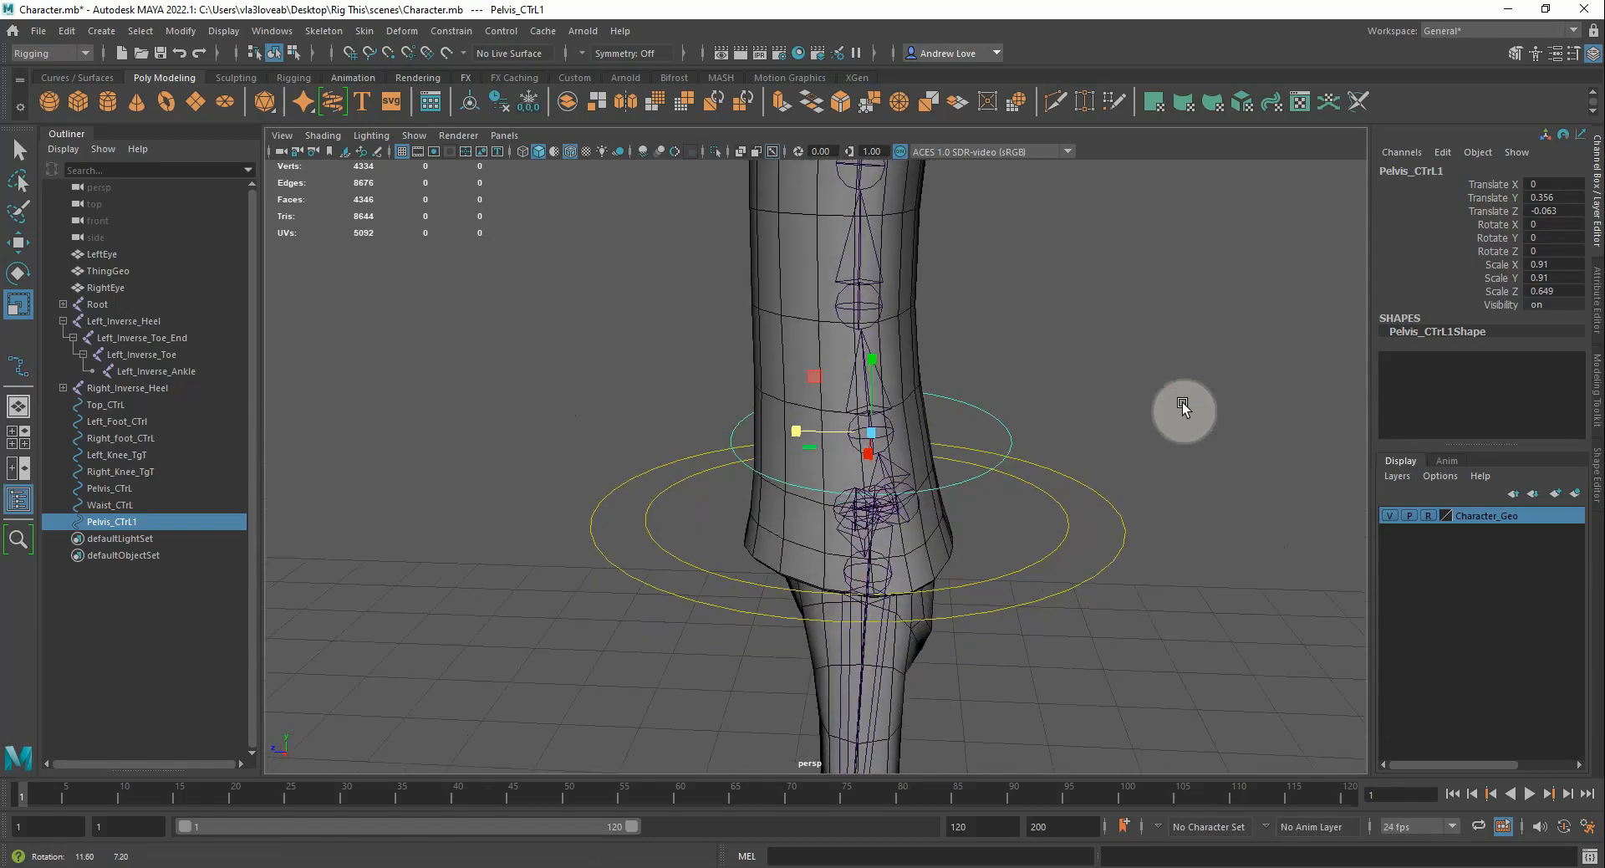
pyautogui.rightClick(976, 411)
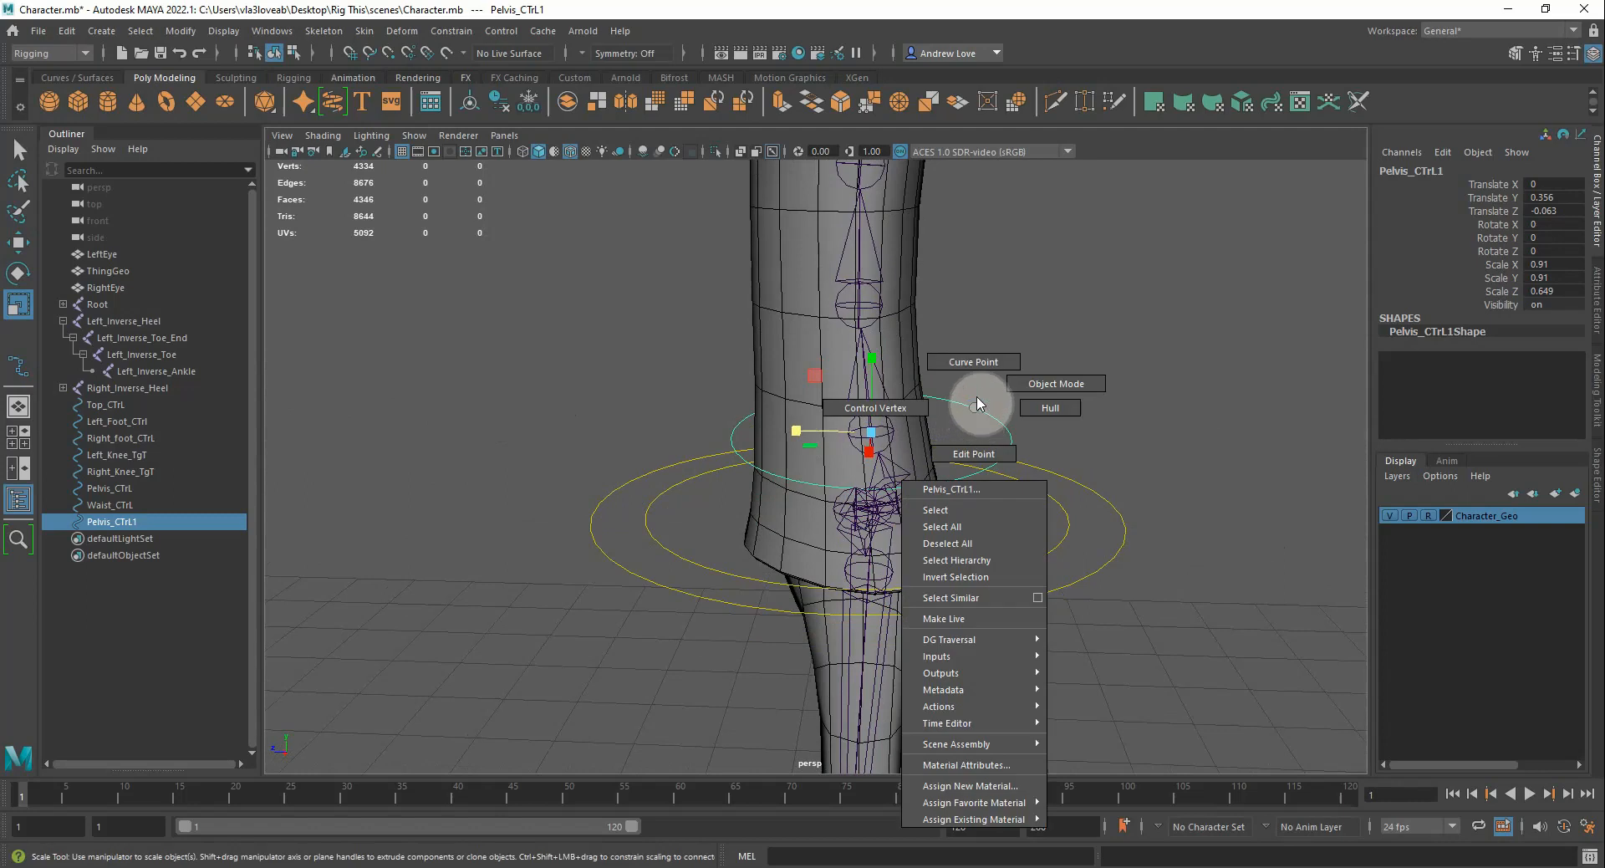
pyautogui.click(1076, 410)
pyautogui.moveTo(1073, 348); pyautogui.dragTo(912, 435)
pyautogui.press('w')
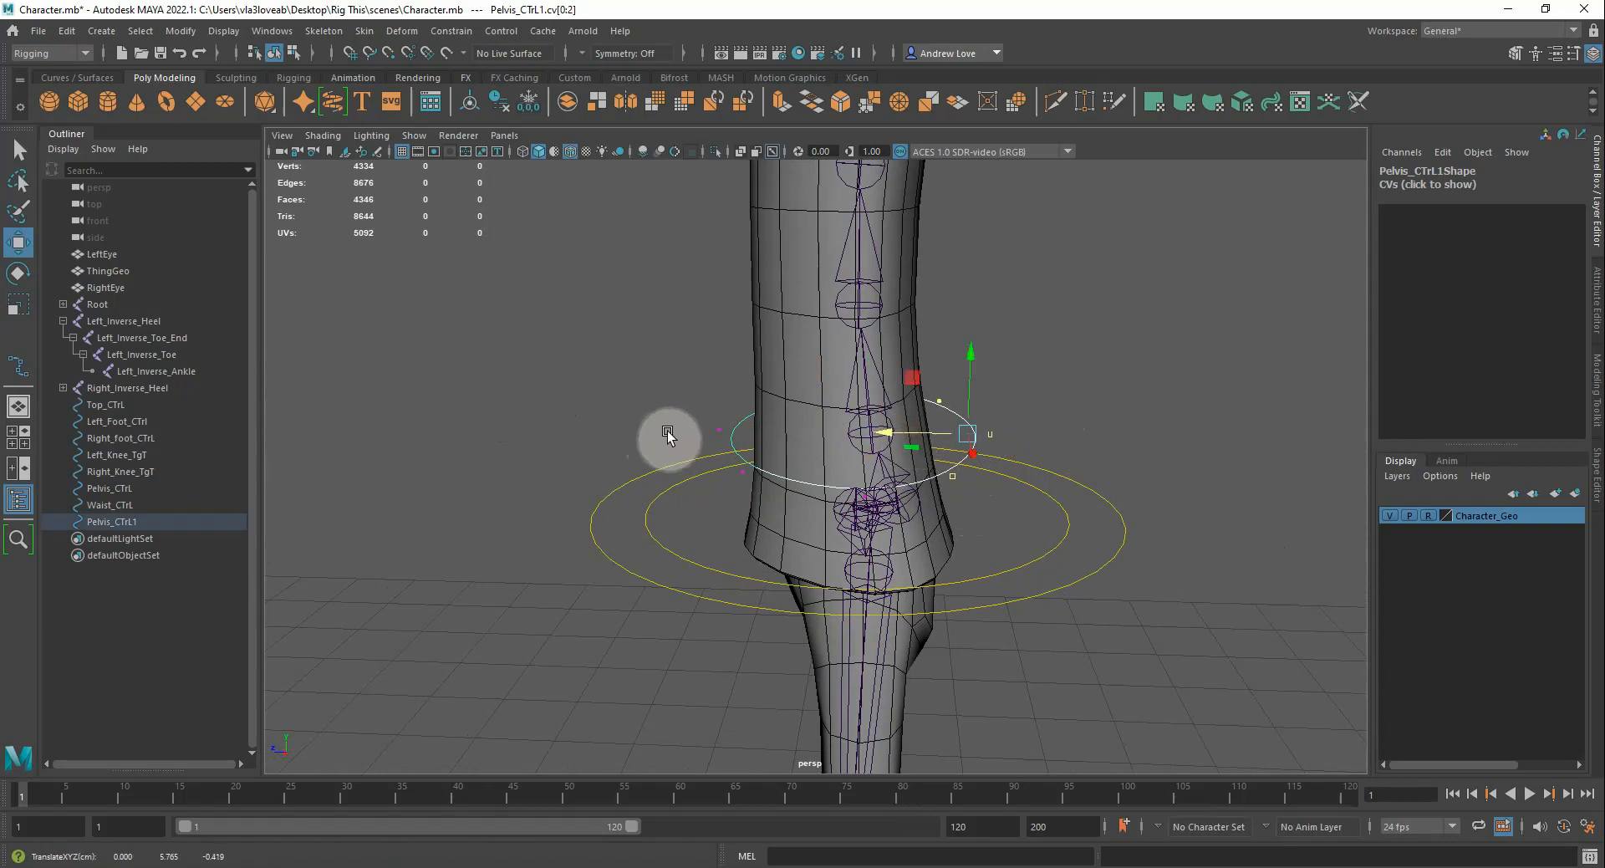
pyautogui.moveTo(743, 429); pyautogui.dragTo(668, 331, button='right')
pyautogui.click(635, 349)
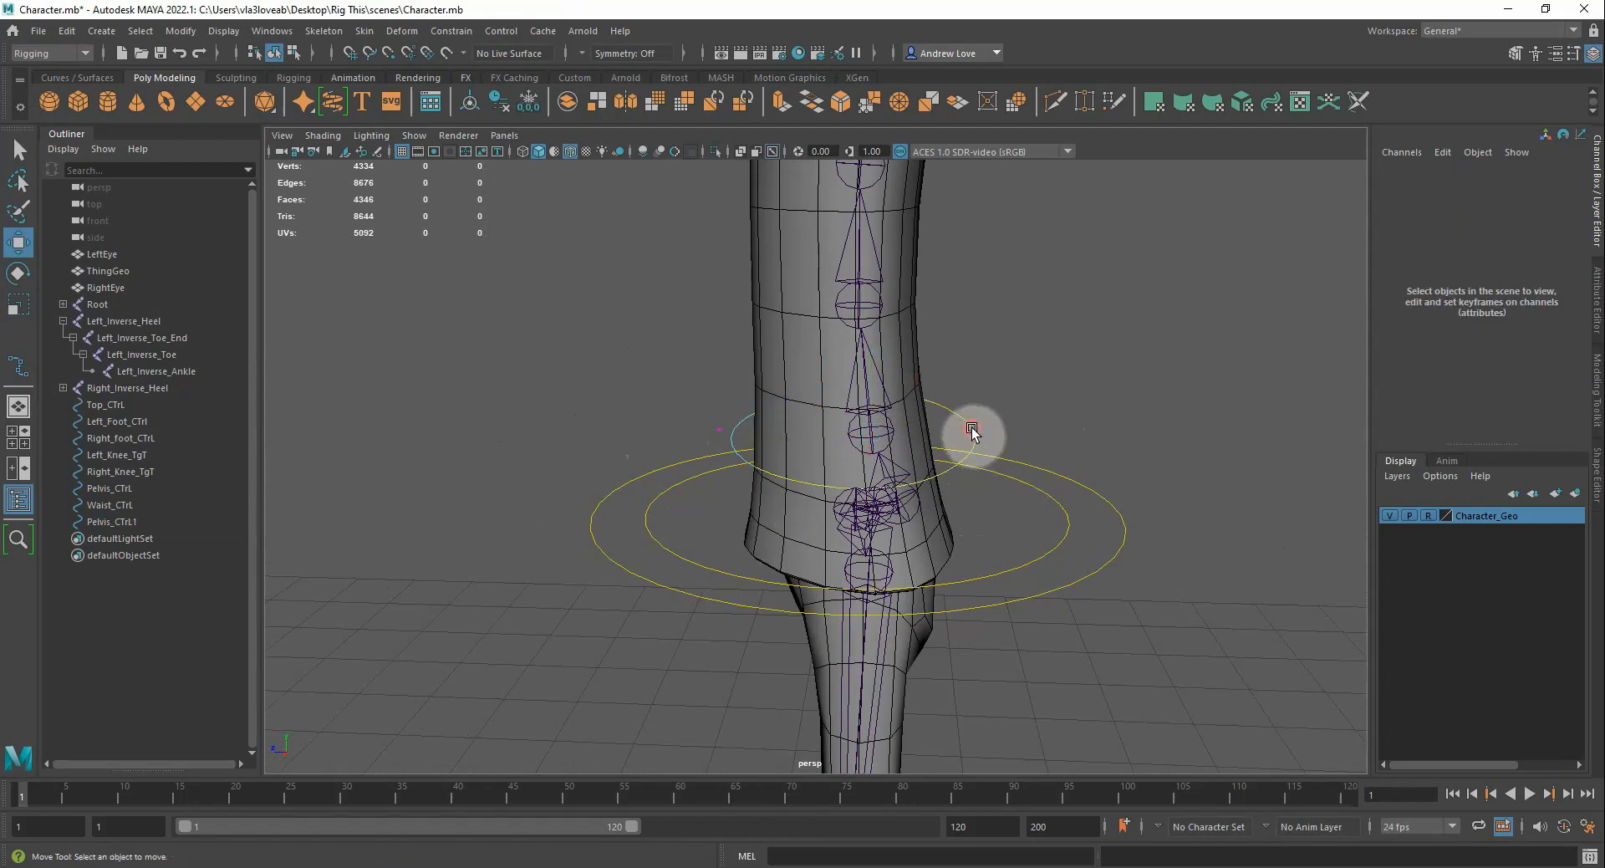
# Freeze the transformations of Pelvis_CTrL1 and rename the circle Spine_CTrL1
pyautogui.click(973, 430)
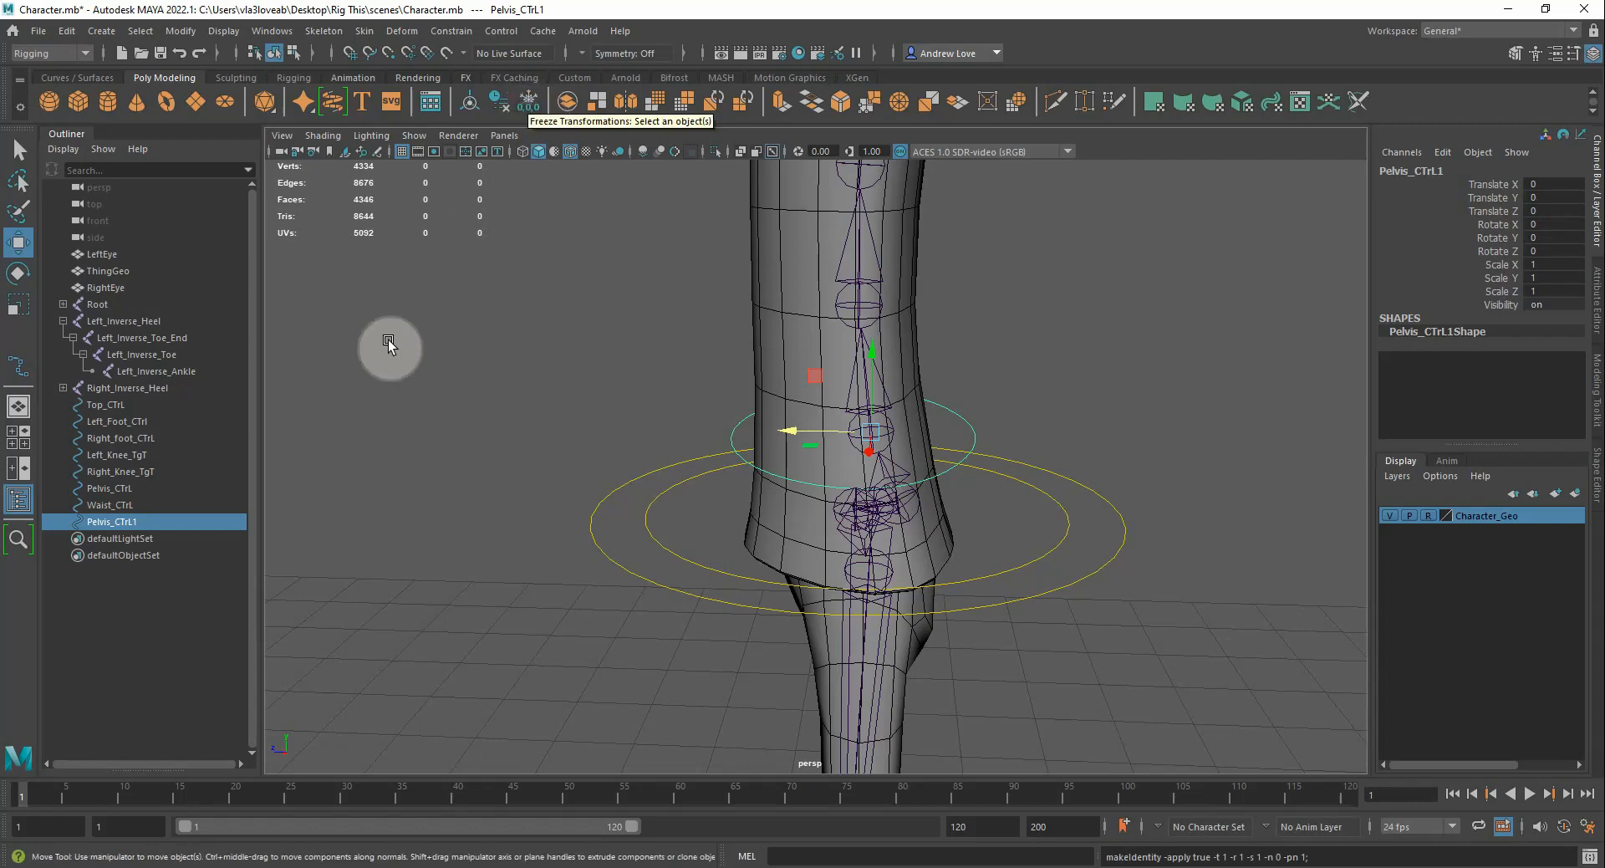
pyautogui.doubleClick(114, 524)
pyautogui.moveTo(114, 523); pyautogui.dragTo(72, 523)
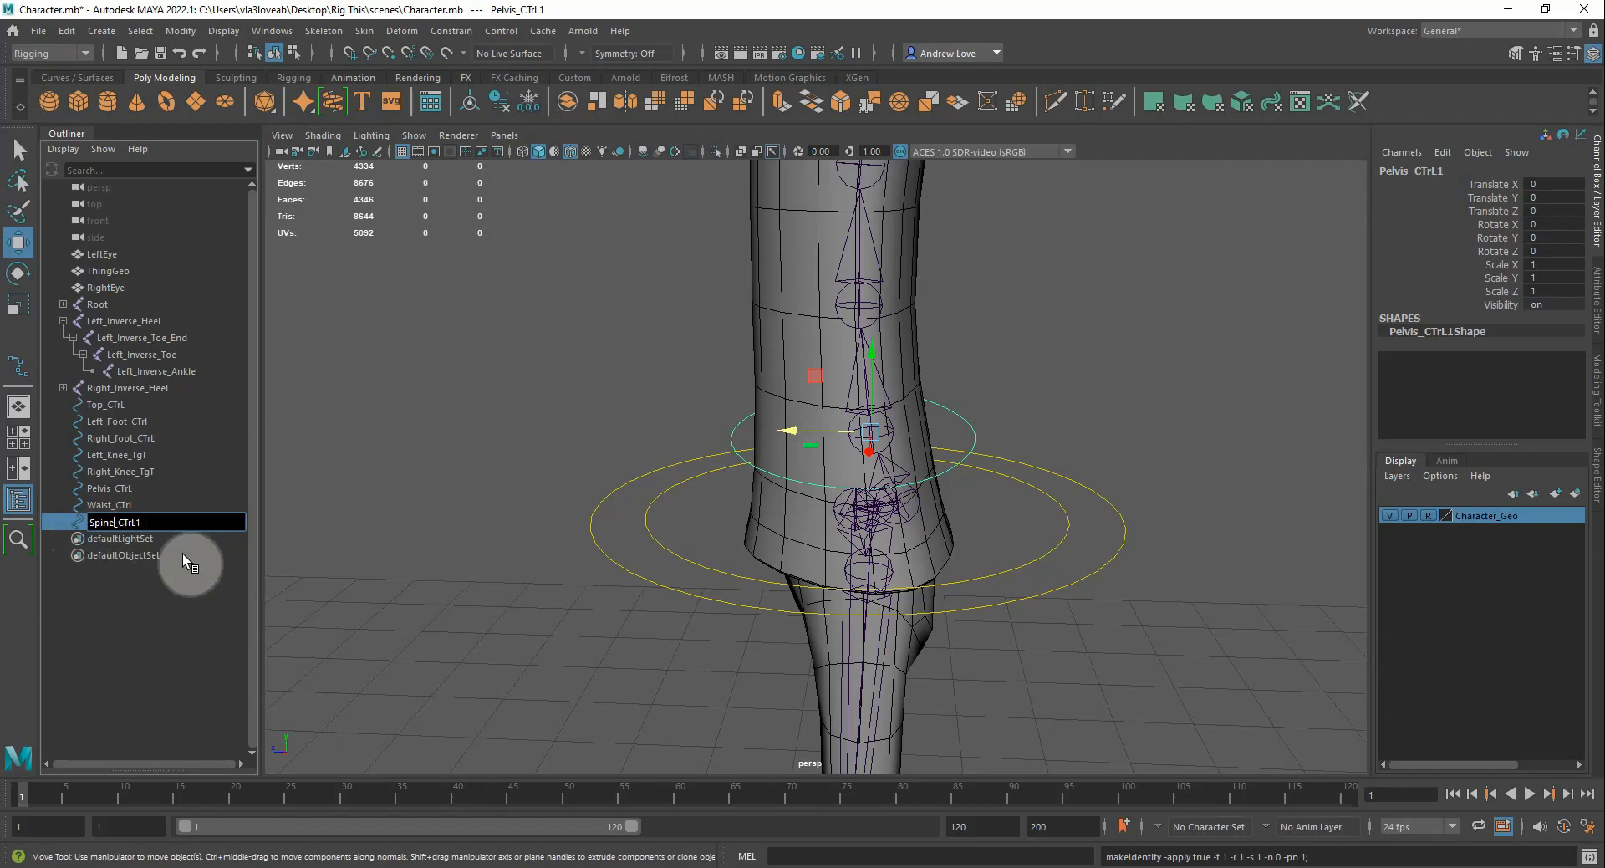
pyautogui.click(178, 585)
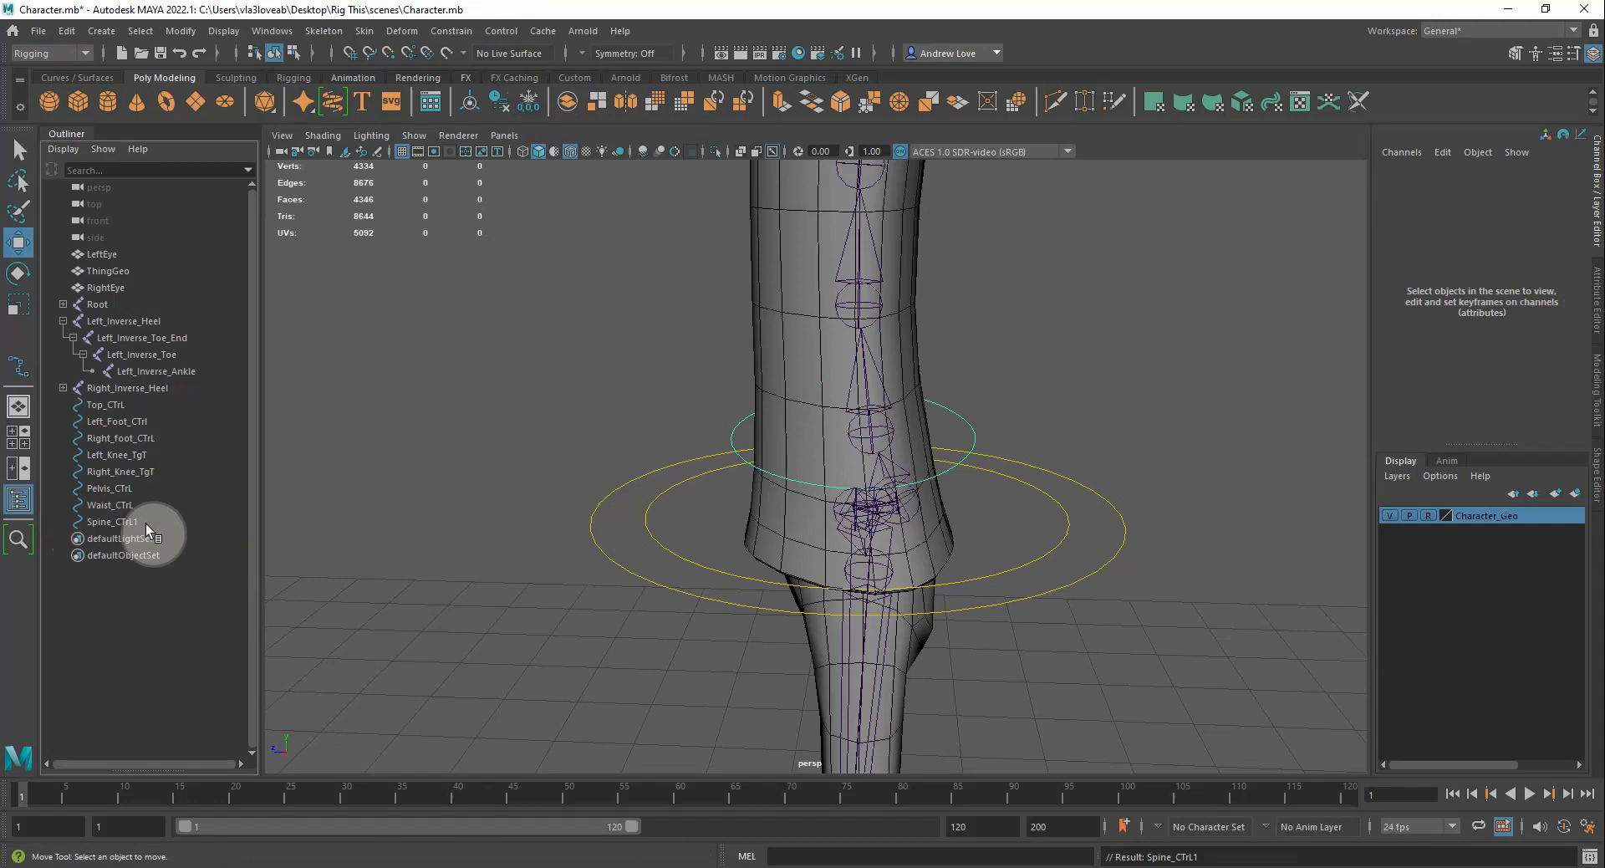
# Duplicate Spine_CTrL1, snap the copy onto the next spine joint up at Translate Y 0.552, Translate Z 0.059, and freeze its transformations
pyautogui.click(666, 550)
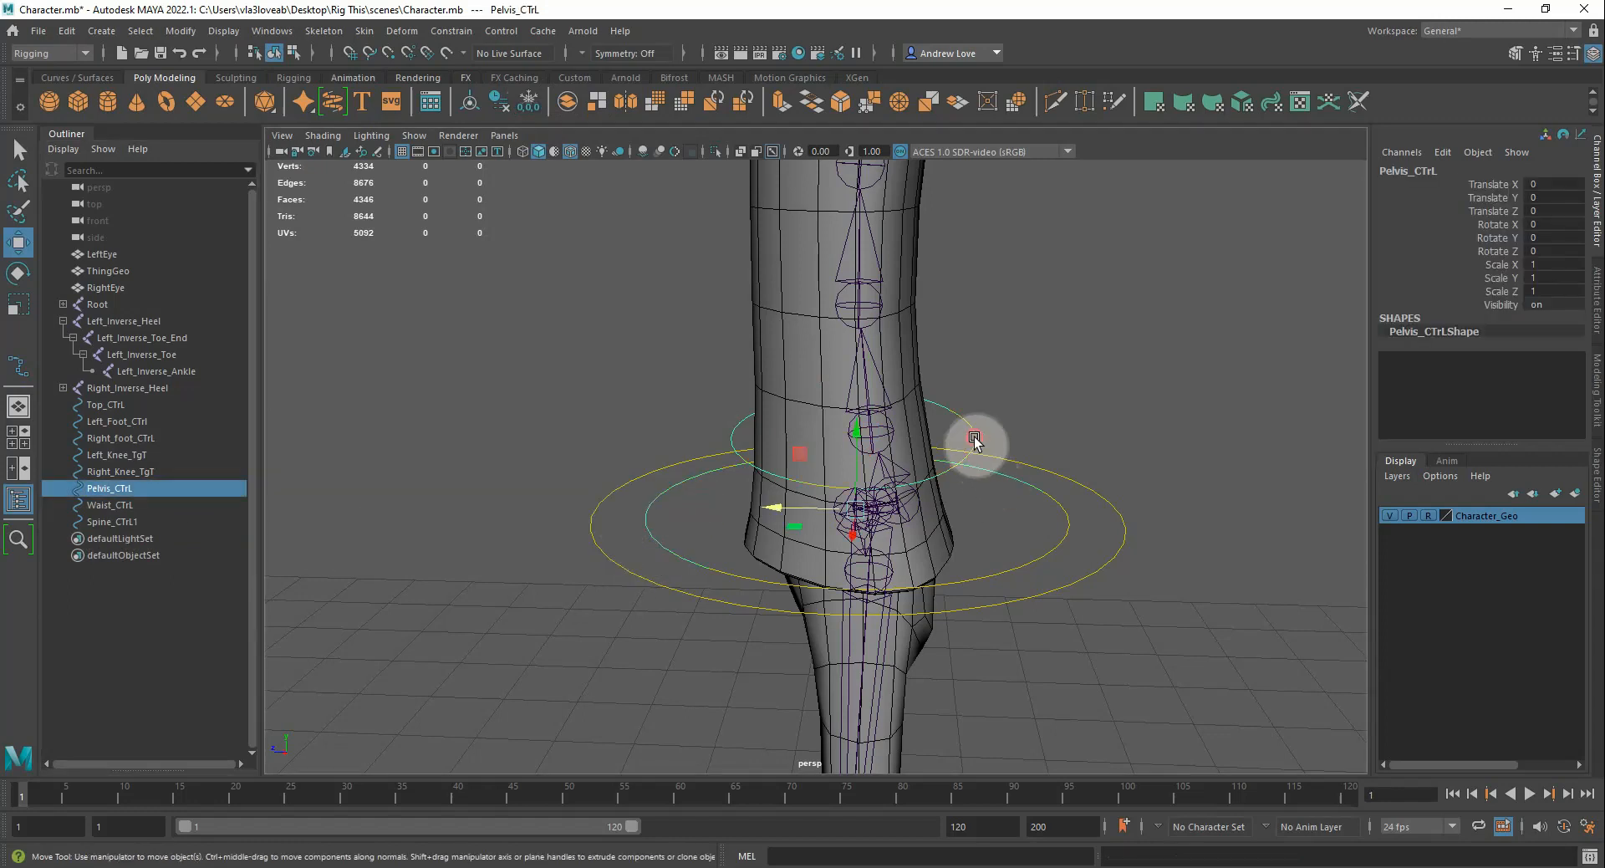
pyautogui.click(974, 440)
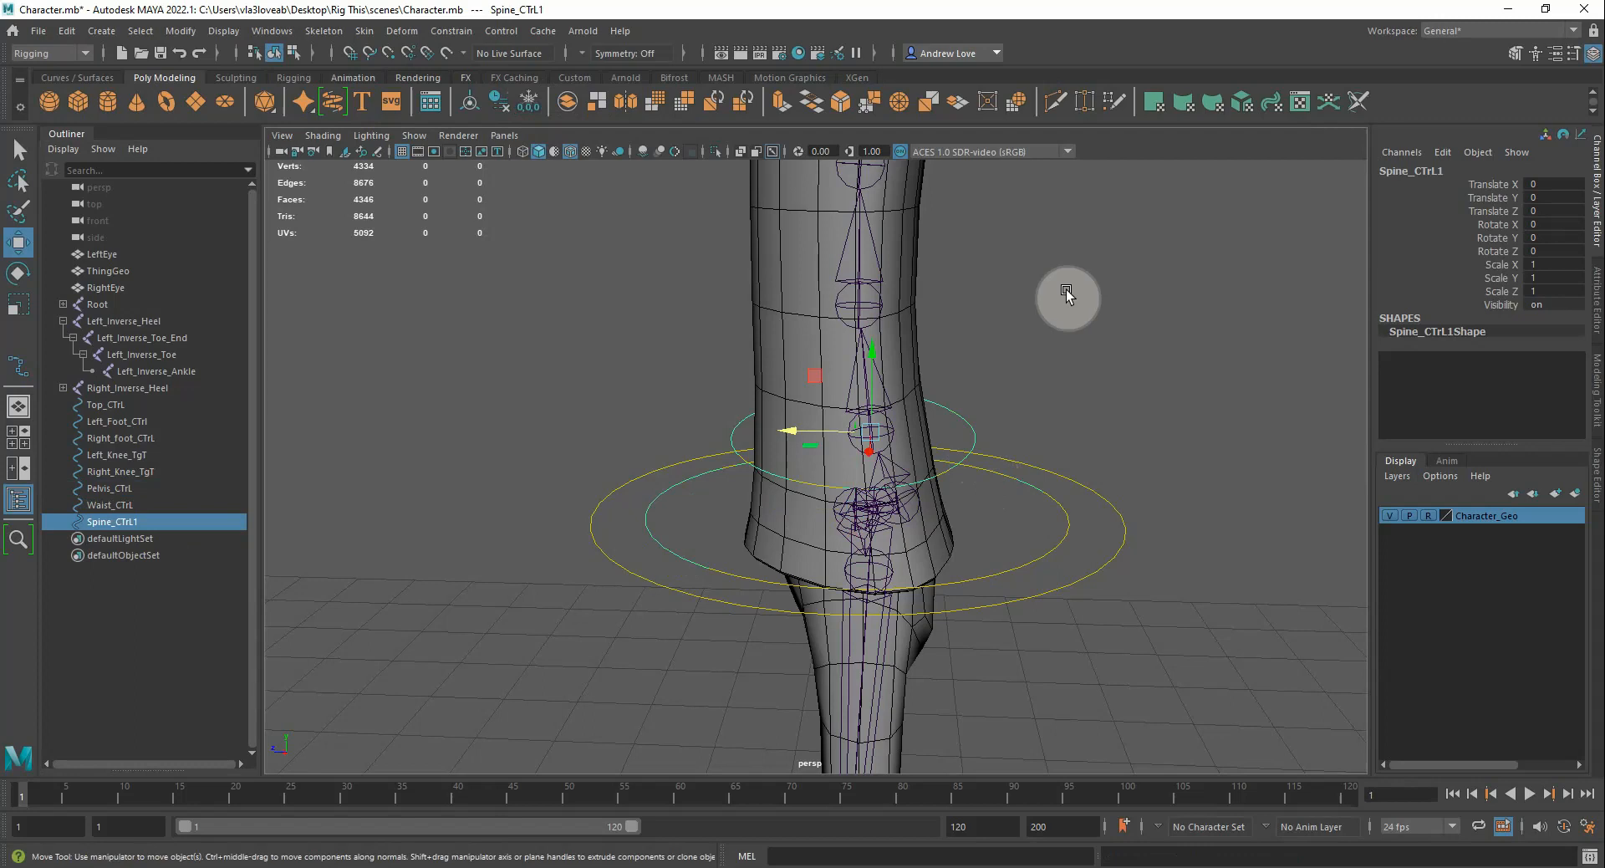
pyautogui.hotkey('ctrl', 'd')
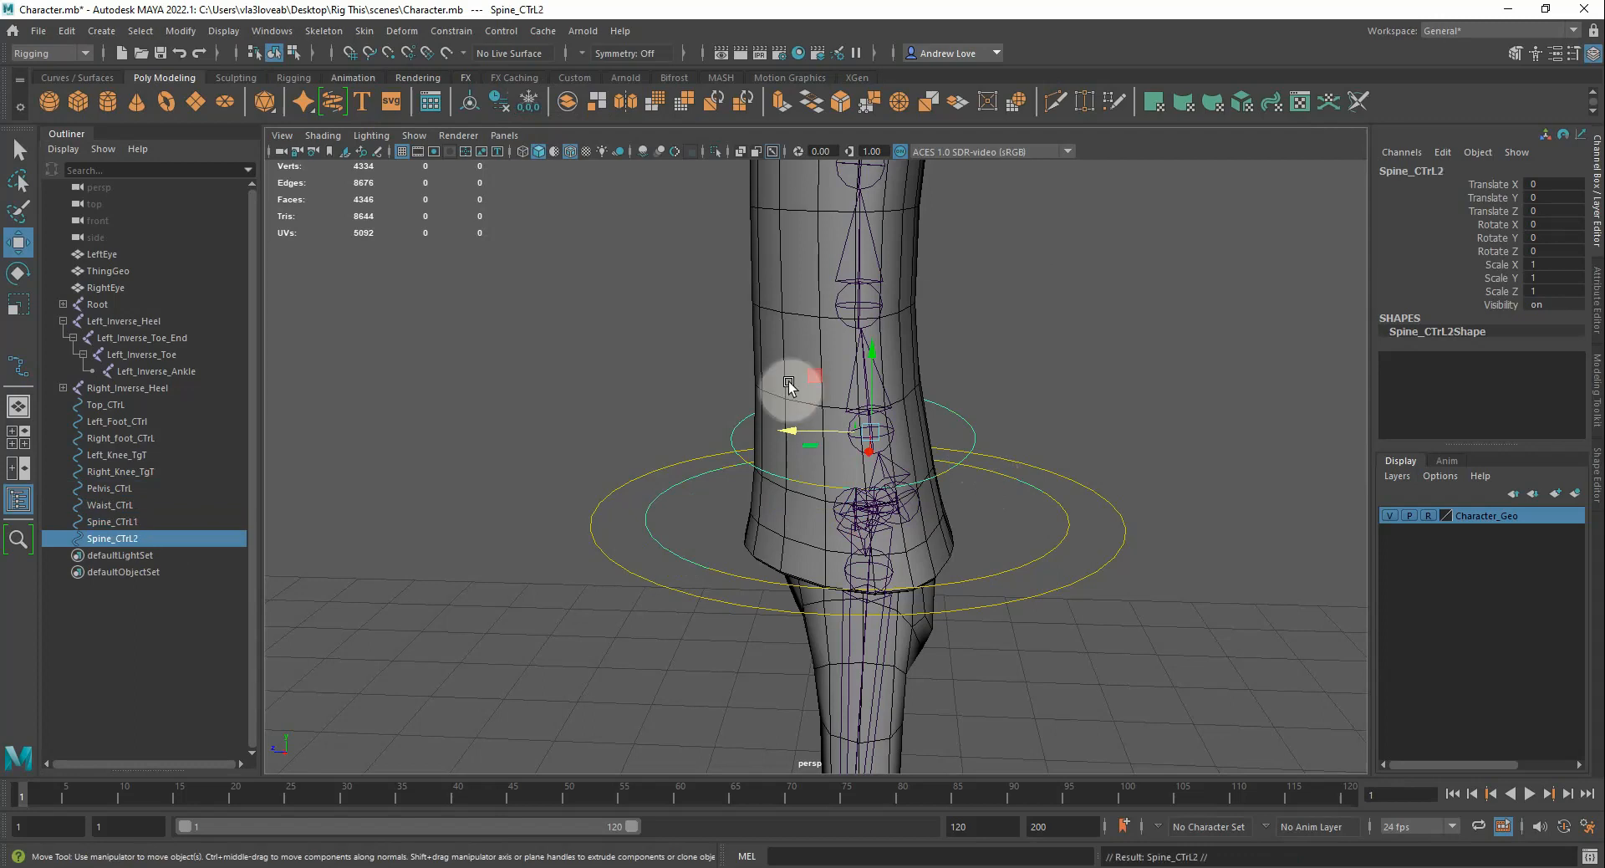
pyautogui.moveTo(866, 368); pyautogui.dragTo(859, 234)
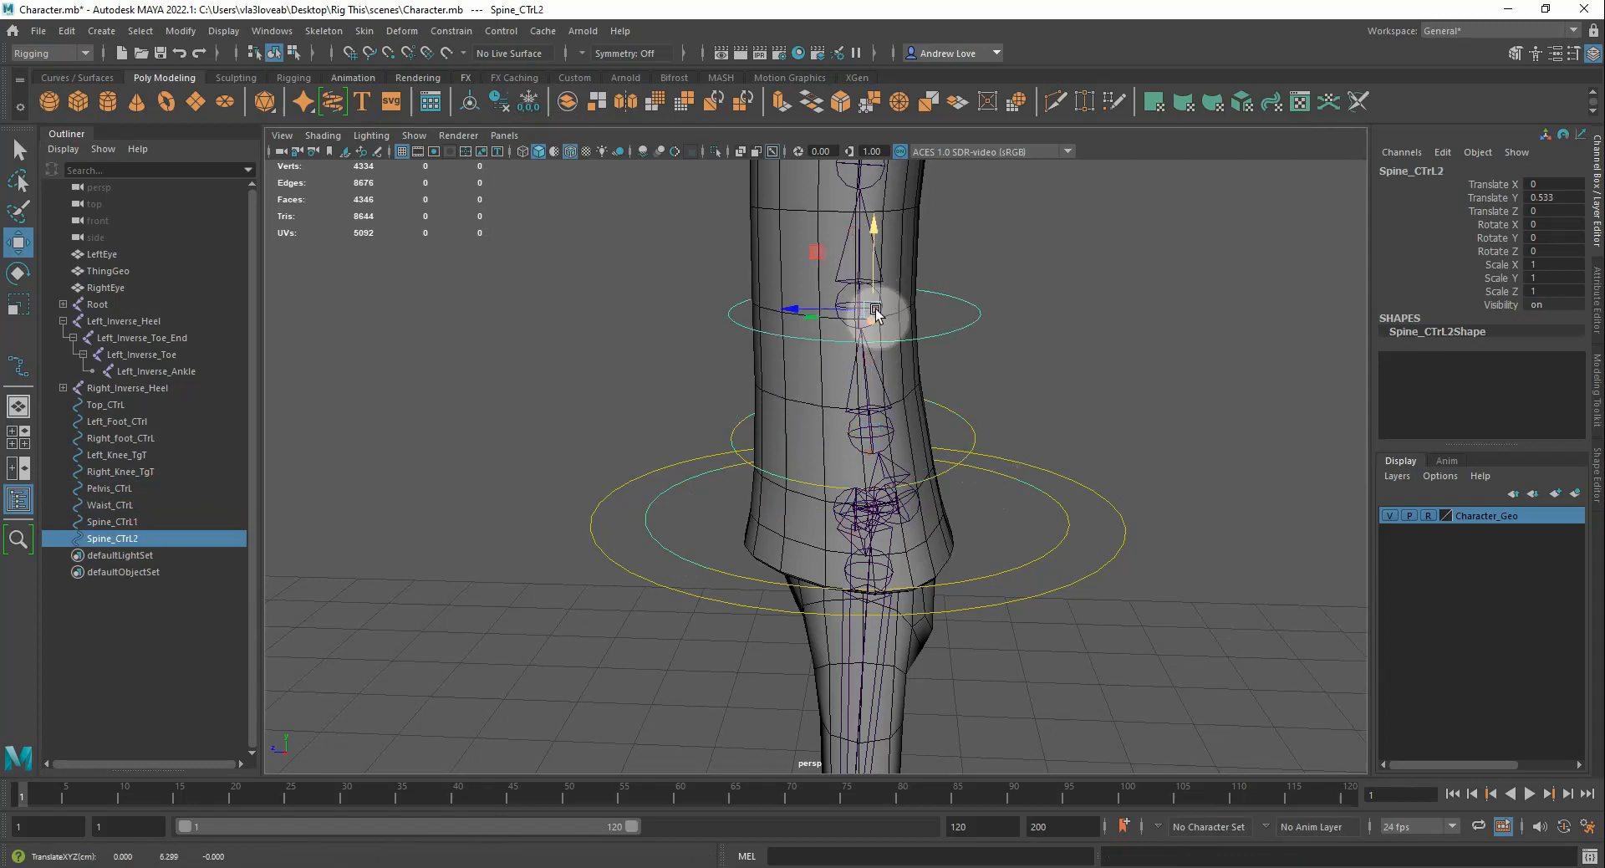
pyautogui.moveTo(876, 316); pyautogui.dragTo(857, 306)
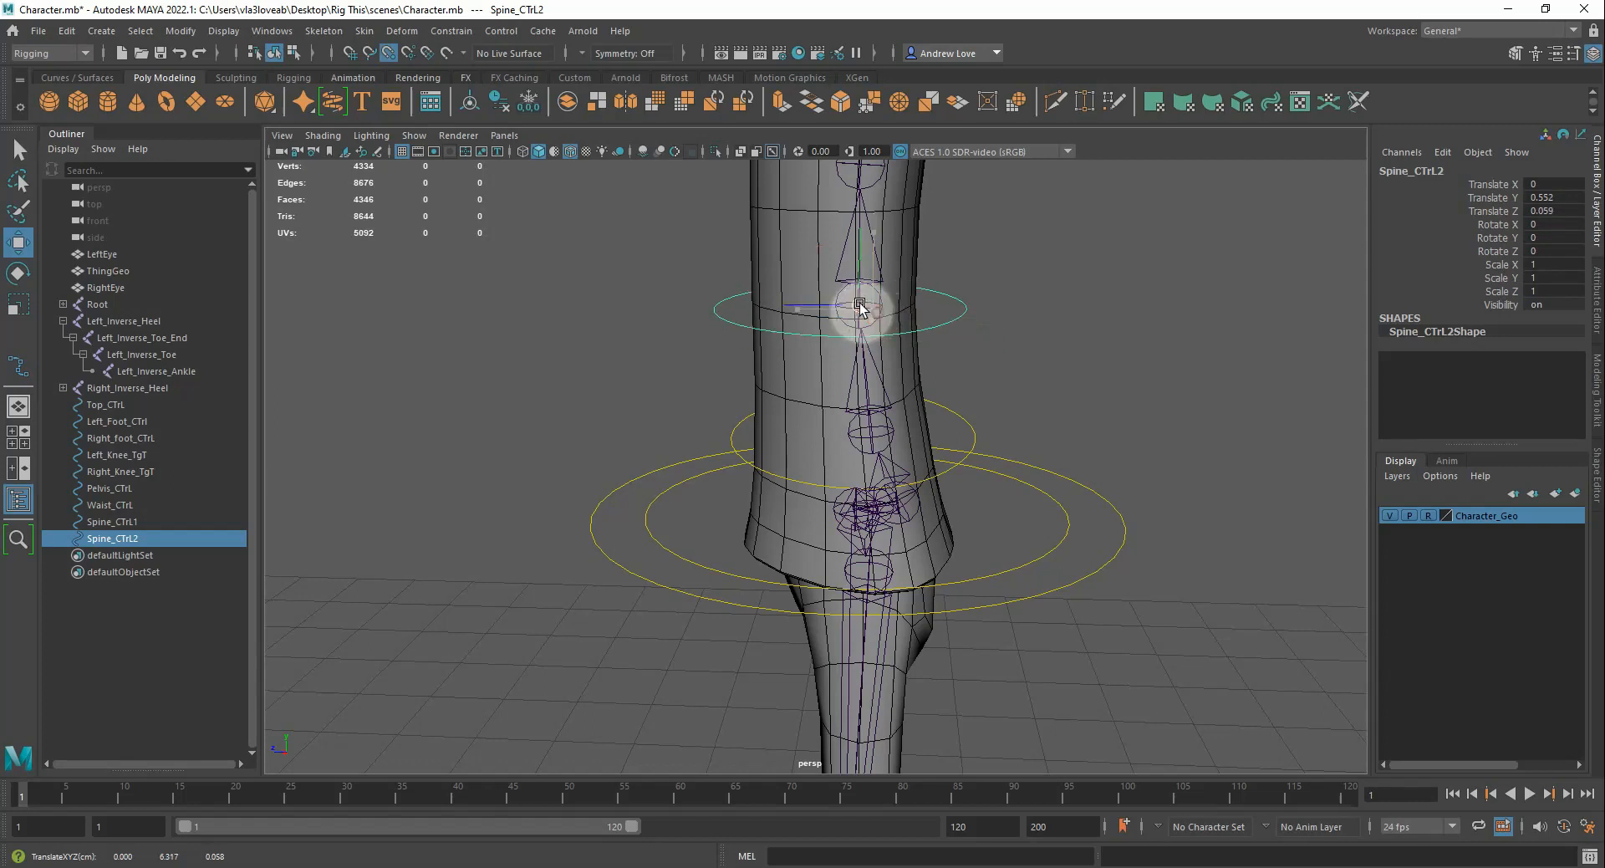
pyautogui.keyDown('alt'); pyautogui.moveTo(526, 412); pyautogui.dragTo(625, 419); pyautogui.keyUp('alt')
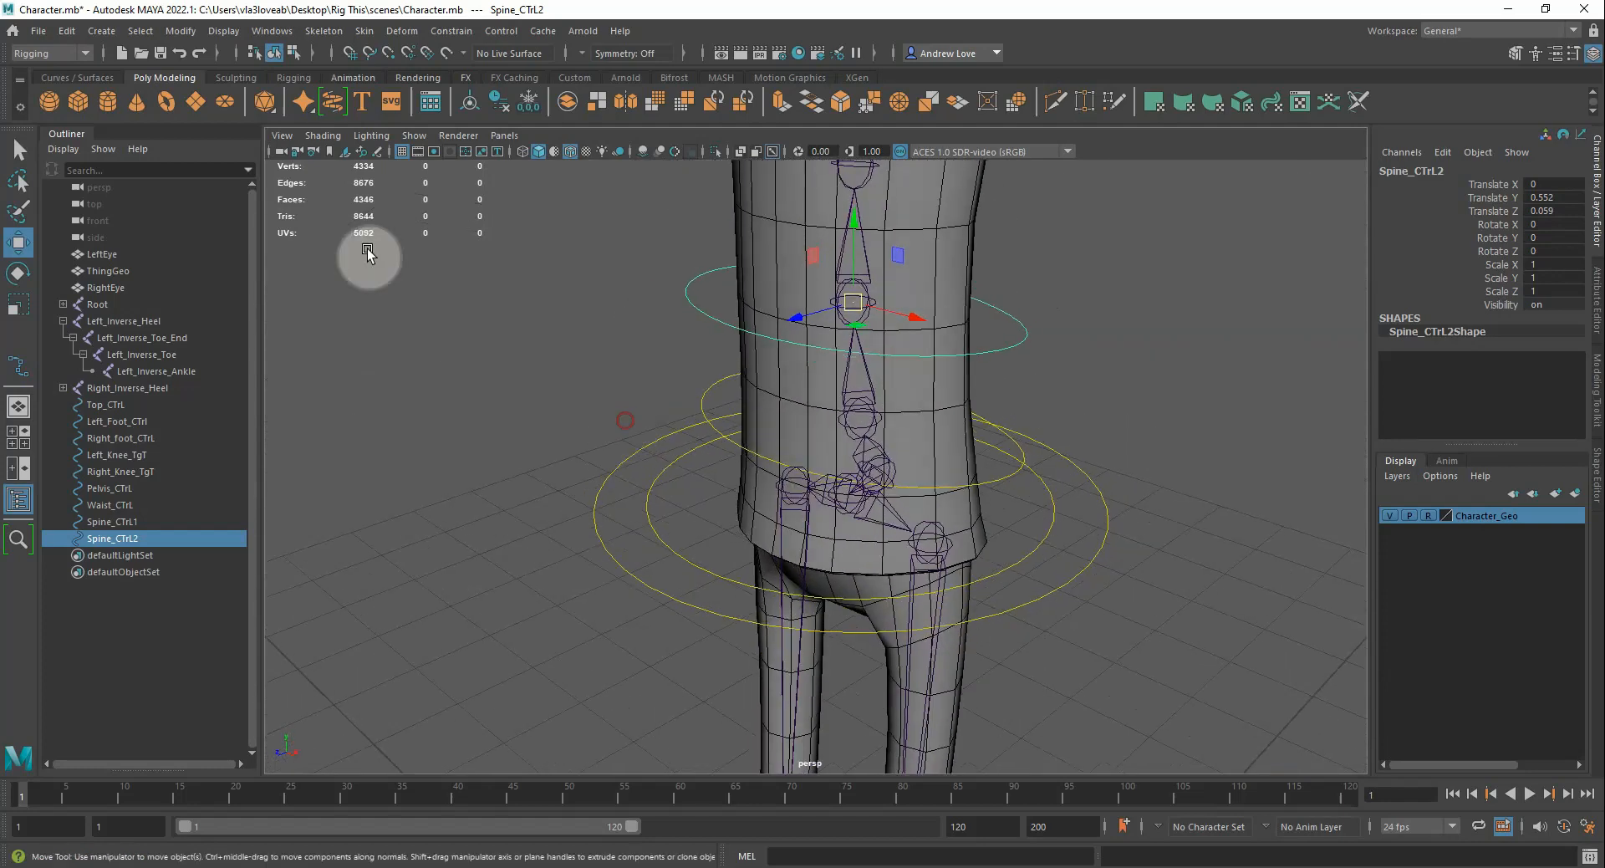
pyautogui.click(528, 102)
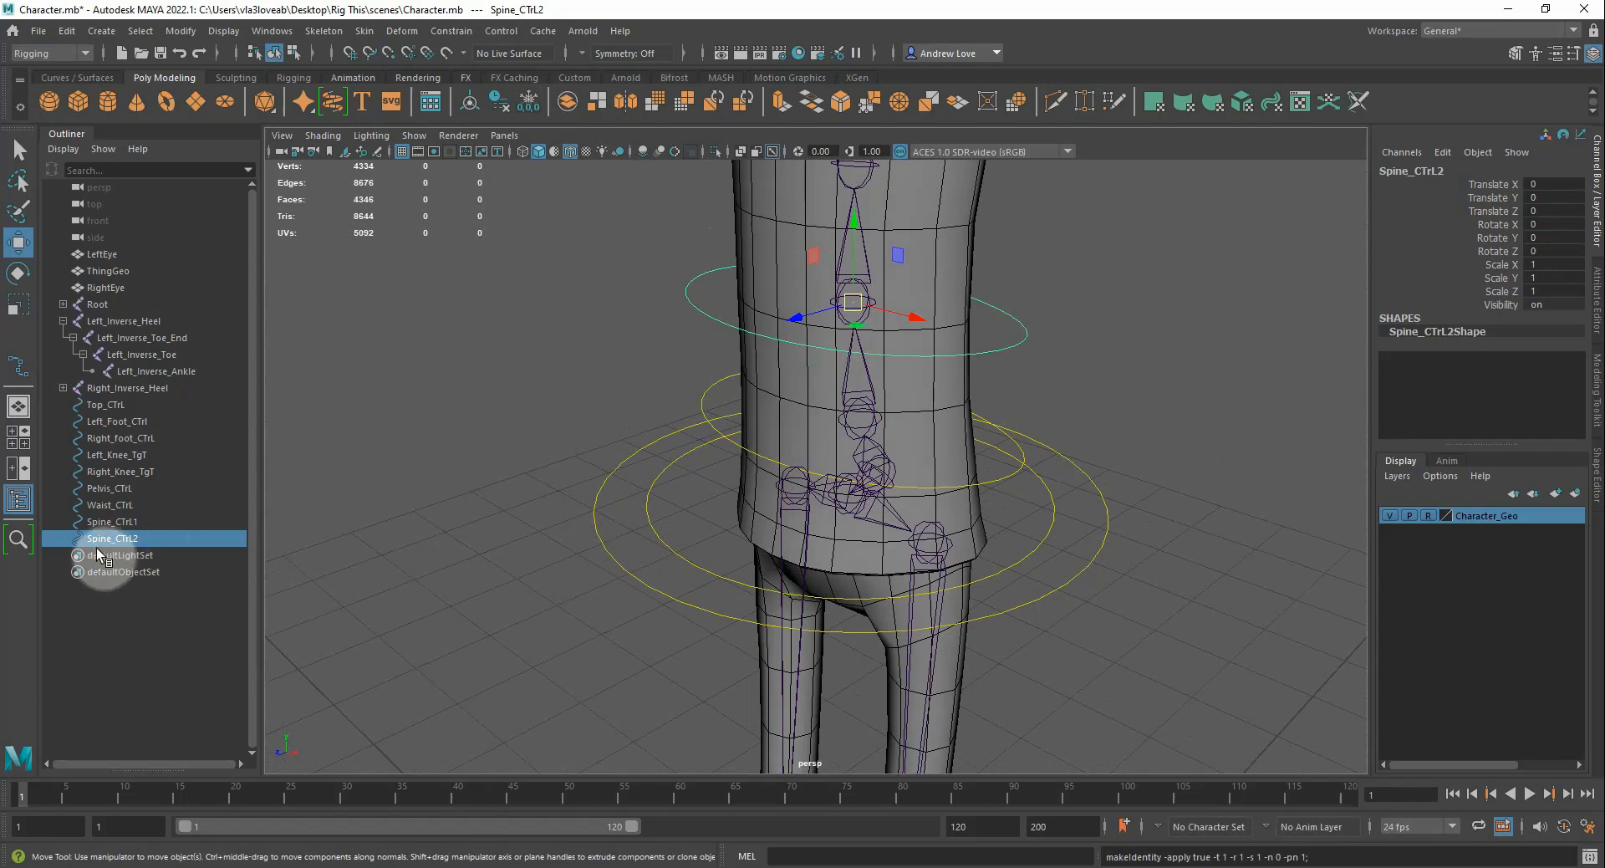
# Duplicate Spine_CTrL2, snap the copy onto the next spine joint up at Translate Y 0.574, and freeze its transformations
pyautogui.scroll(-5, 577, 329)
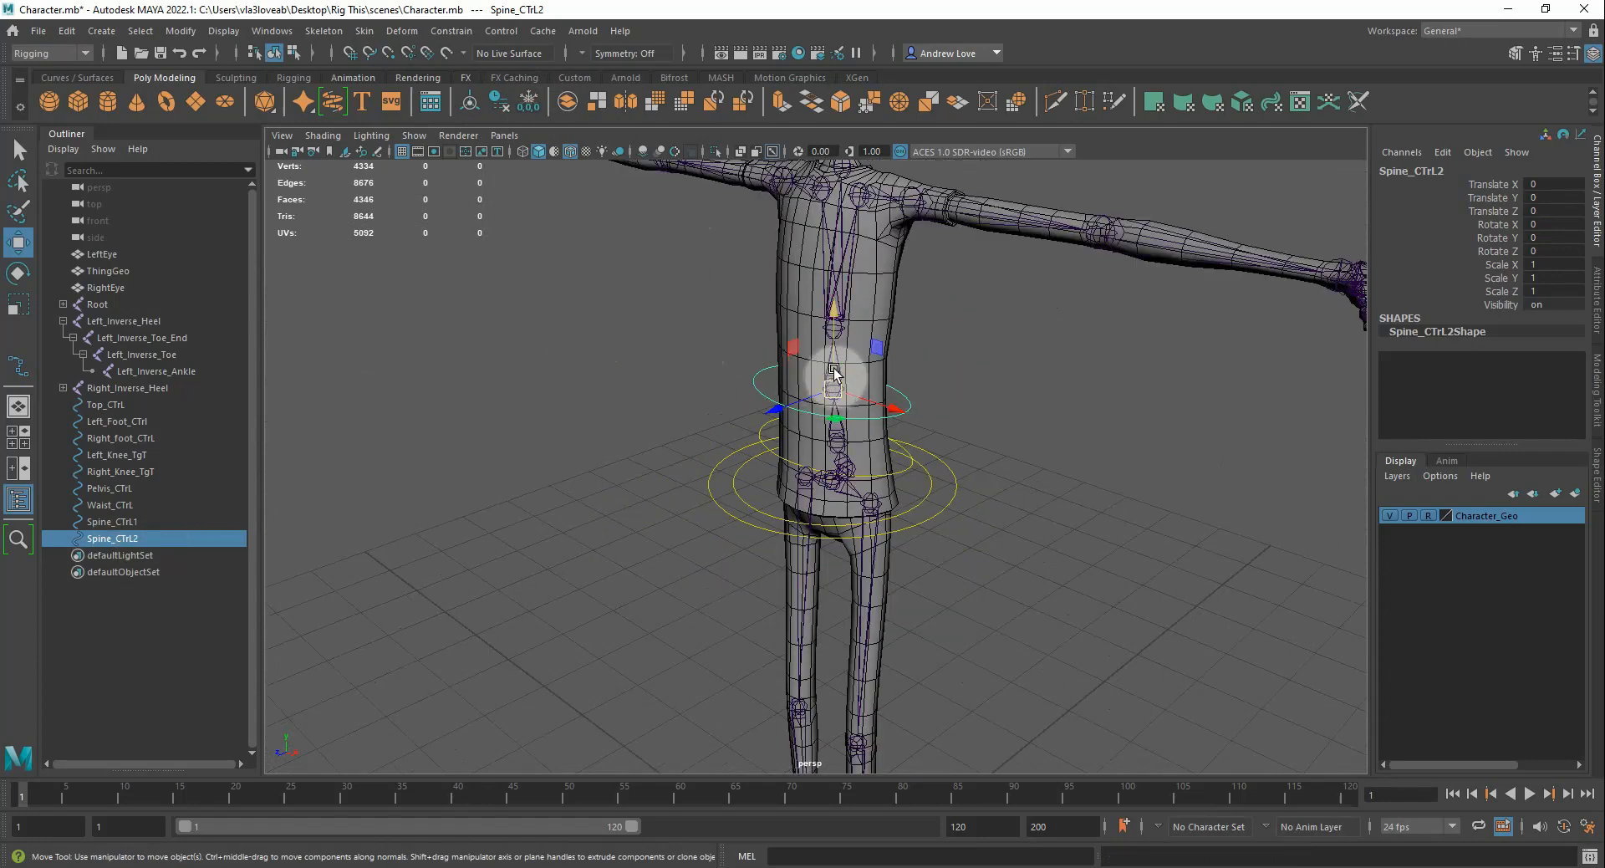
pyautogui.hotkey('ctrl', 'd')
pyautogui.moveTo(834, 374); pyautogui.dragTo(829, 326)
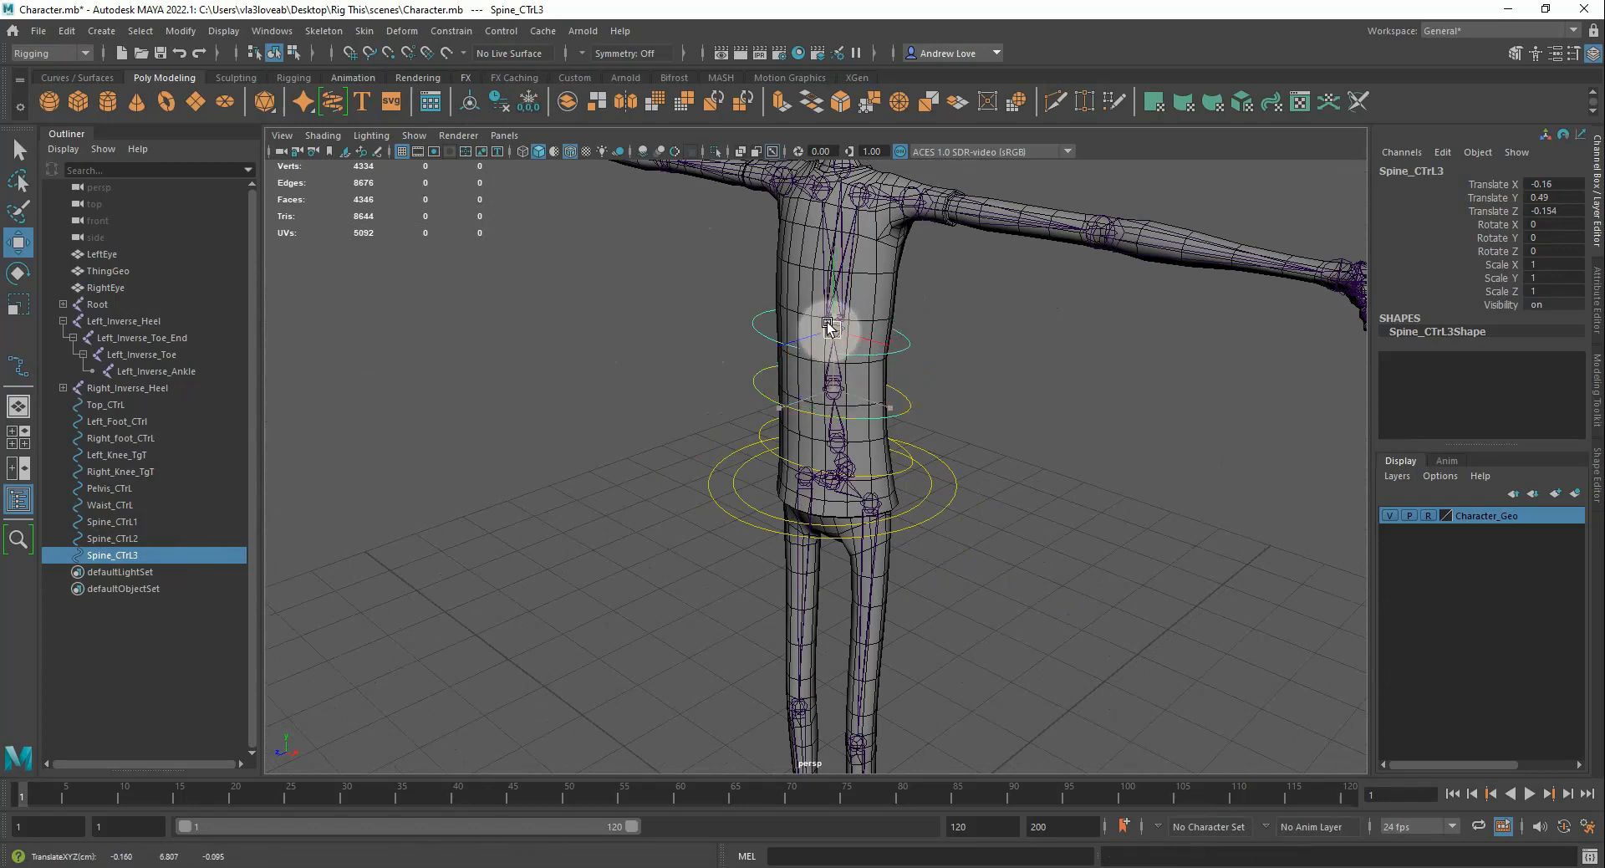
pyautogui.press('f')
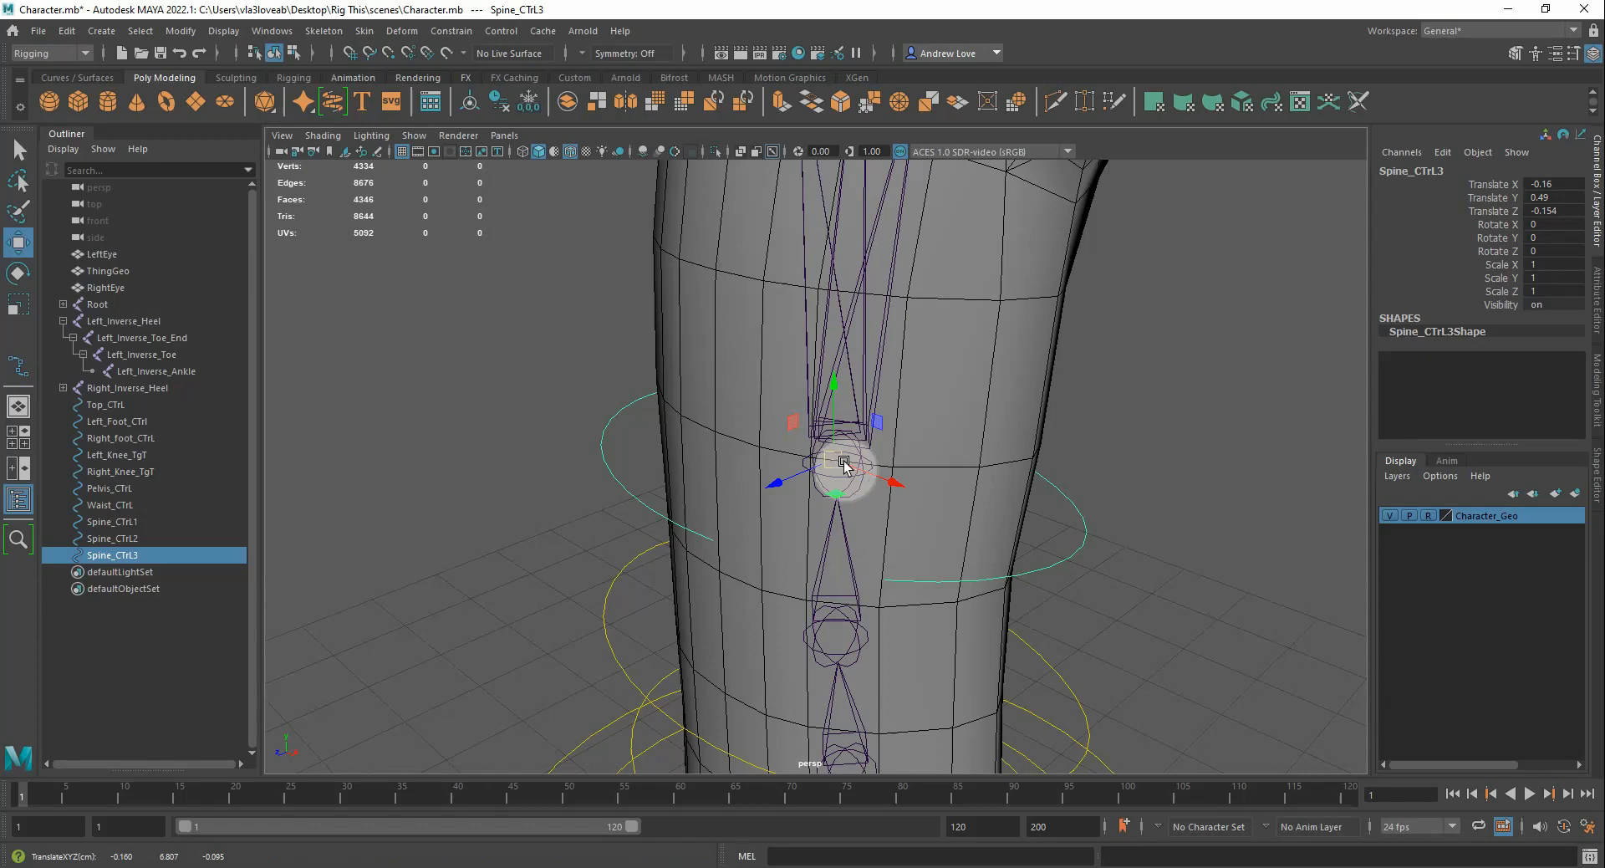
pyautogui.press('v')
pyautogui.moveTo(826, 459); pyautogui.dragTo(837, 464)
pyautogui.moveTo(429, 529)
pyautogui.keyDown('alt'); pyautogui.mouseDown()
pyautogui.moveTo(906, 519)
pyautogui.moveTo(895, 499)
pyautogui.moveTo(700, 484)
pyautogui.moveTo(590, 519)
pyautogui.moveTo(444, 510)
pyautogui.mouseUp(); pyautogui.keyUp('alt')
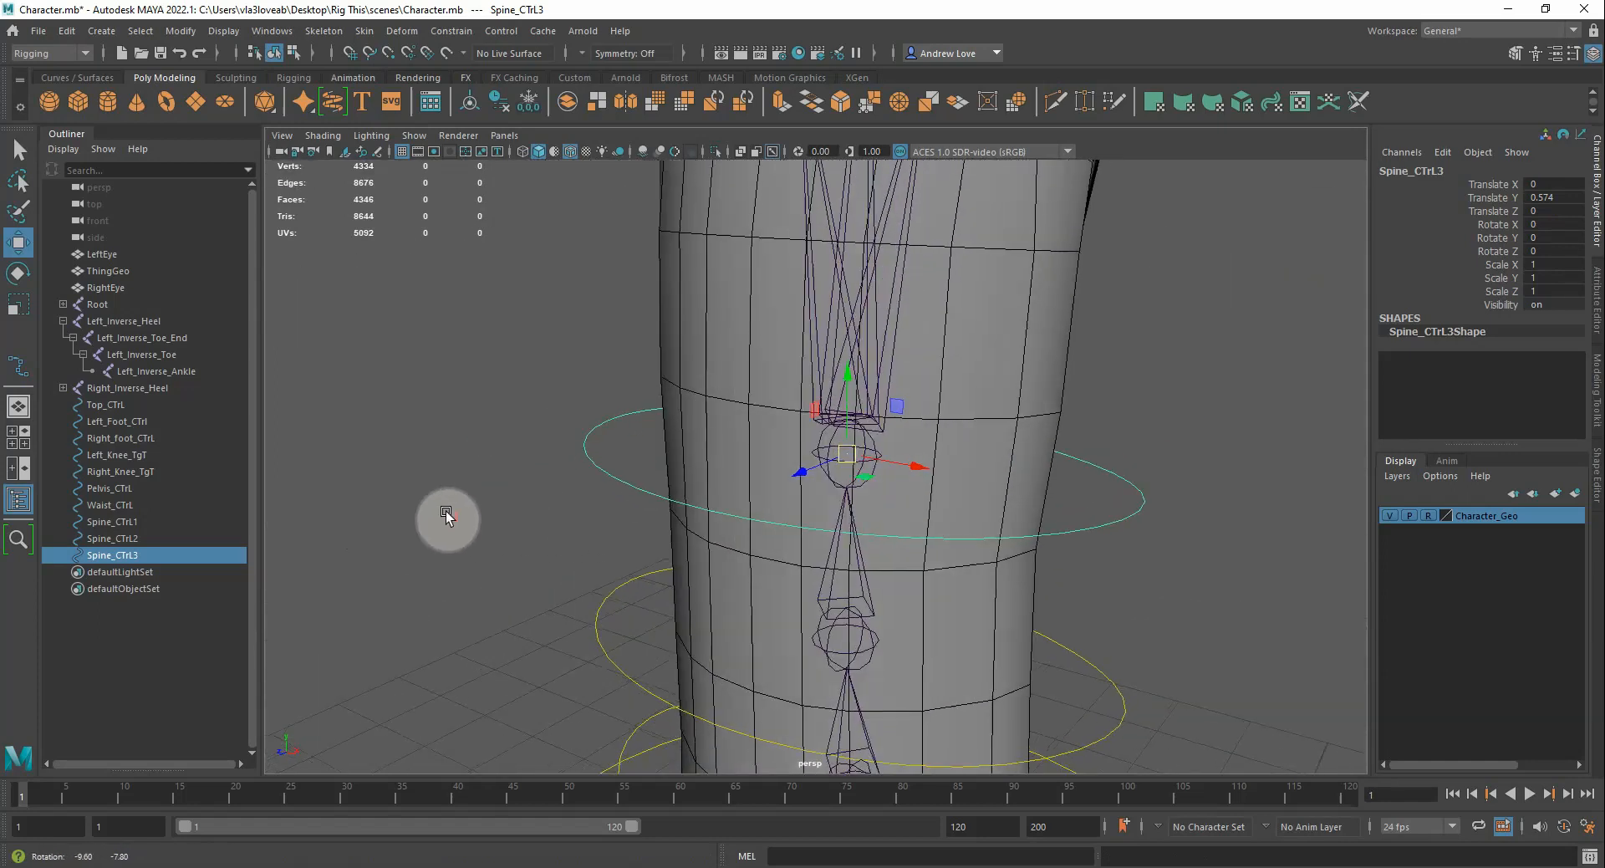
pyautogui.click(525, 102)
# Duplicate Spine_CTrL3 and snap the copy onto the joint at the base of the neck at Translate Y 1.384, Translate Z -0.088
pyautogui.keyDown('alt'); pyautogui.moveTo(466, 352); pyautogui.dragTo(168, 561, button='right'); pyautogui.keyUp('alt')
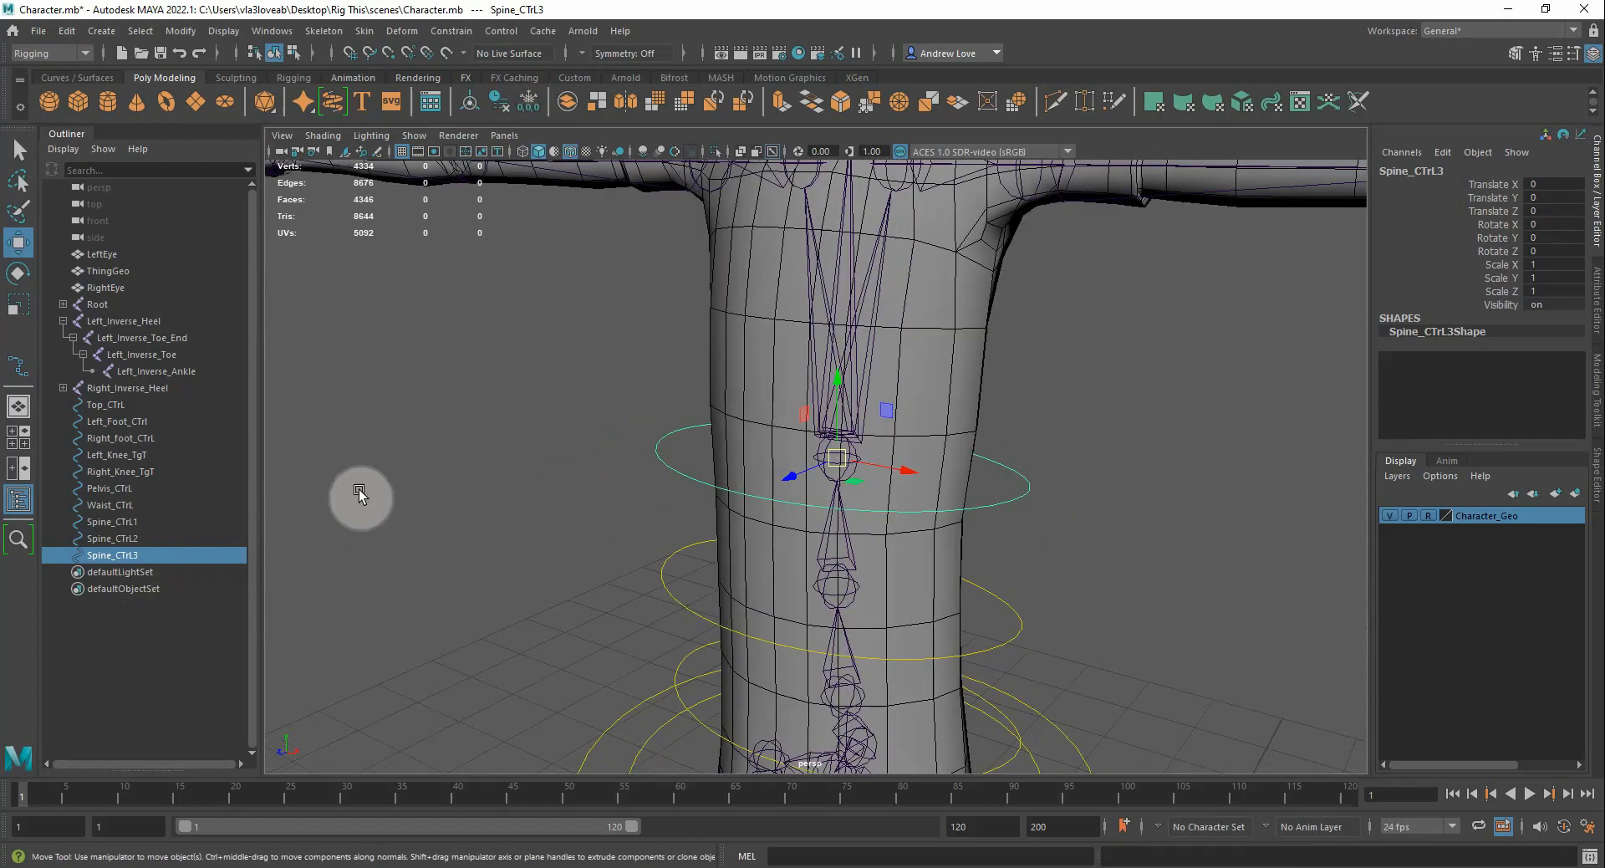
pyautogui.scroll(-3, 361, 489)
pyautogui.keyDown('alt'); pyautogui.moveTo(409, 474); pyautogui.dragTo(433, 524, button='middle'); pyautogui.keyUp('alt')
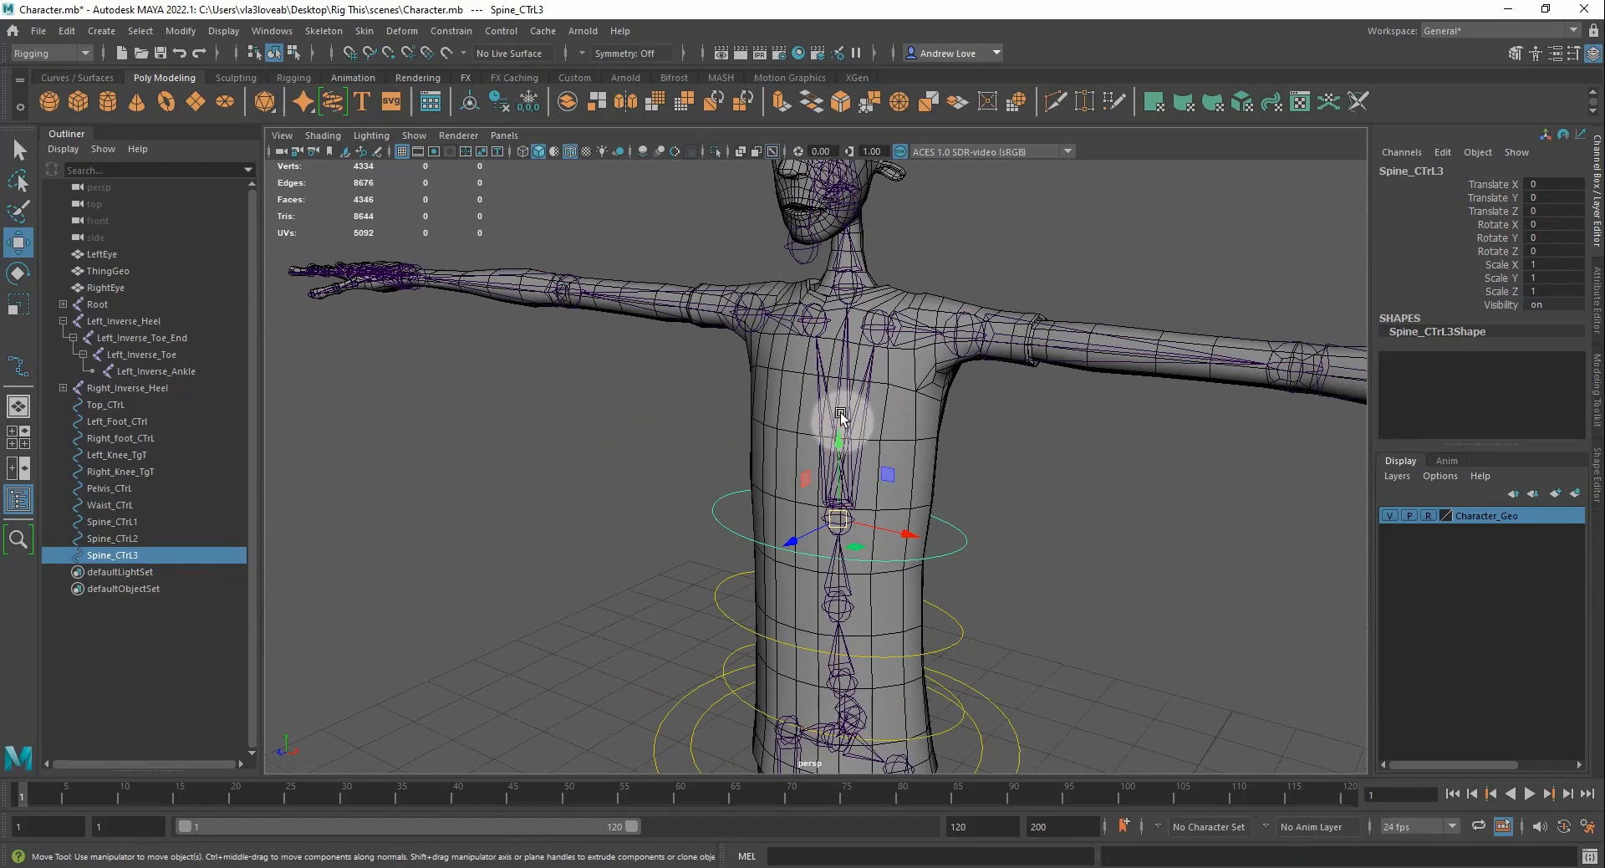
pyautogui.hotkey('ctrl', 'd')
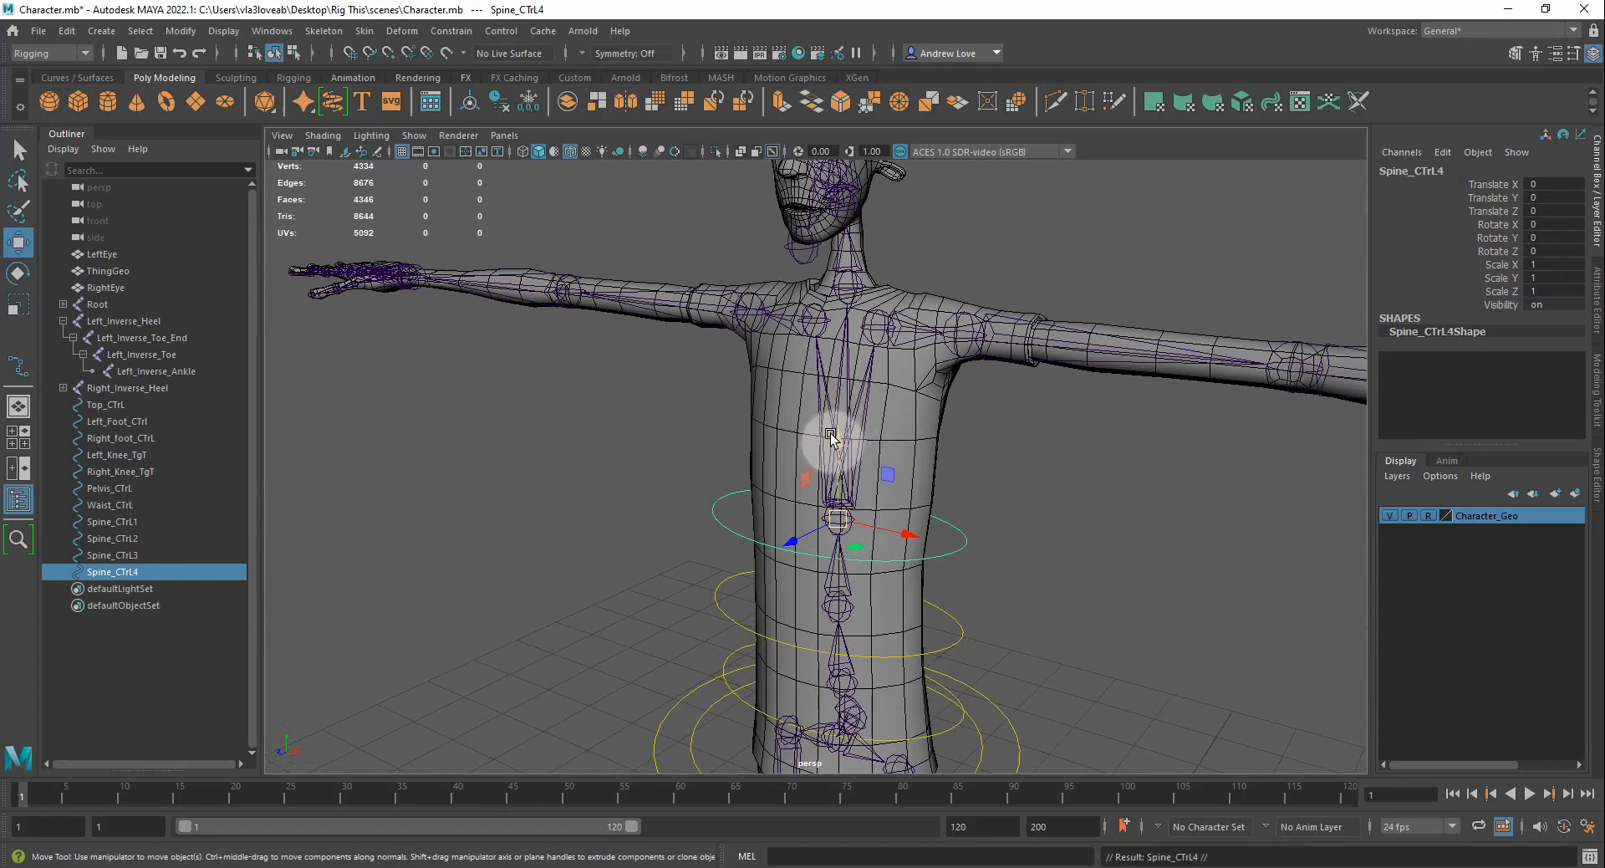
pyautogui.moveTo(834, 438); pyautogui.dragTo(821, 201)
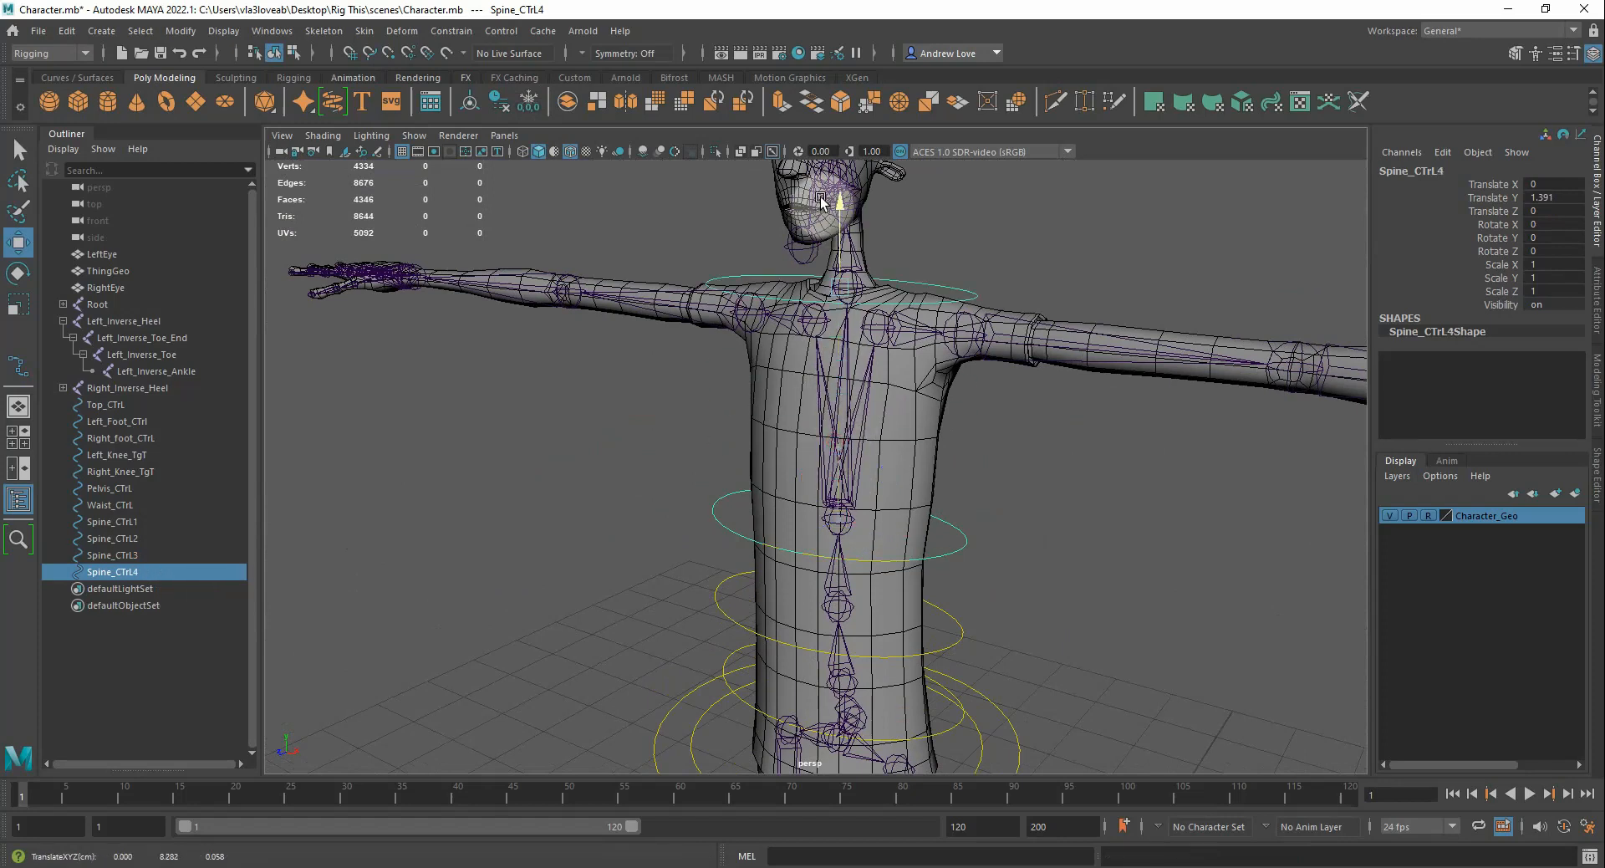
pyautogui.click(1388, 515)
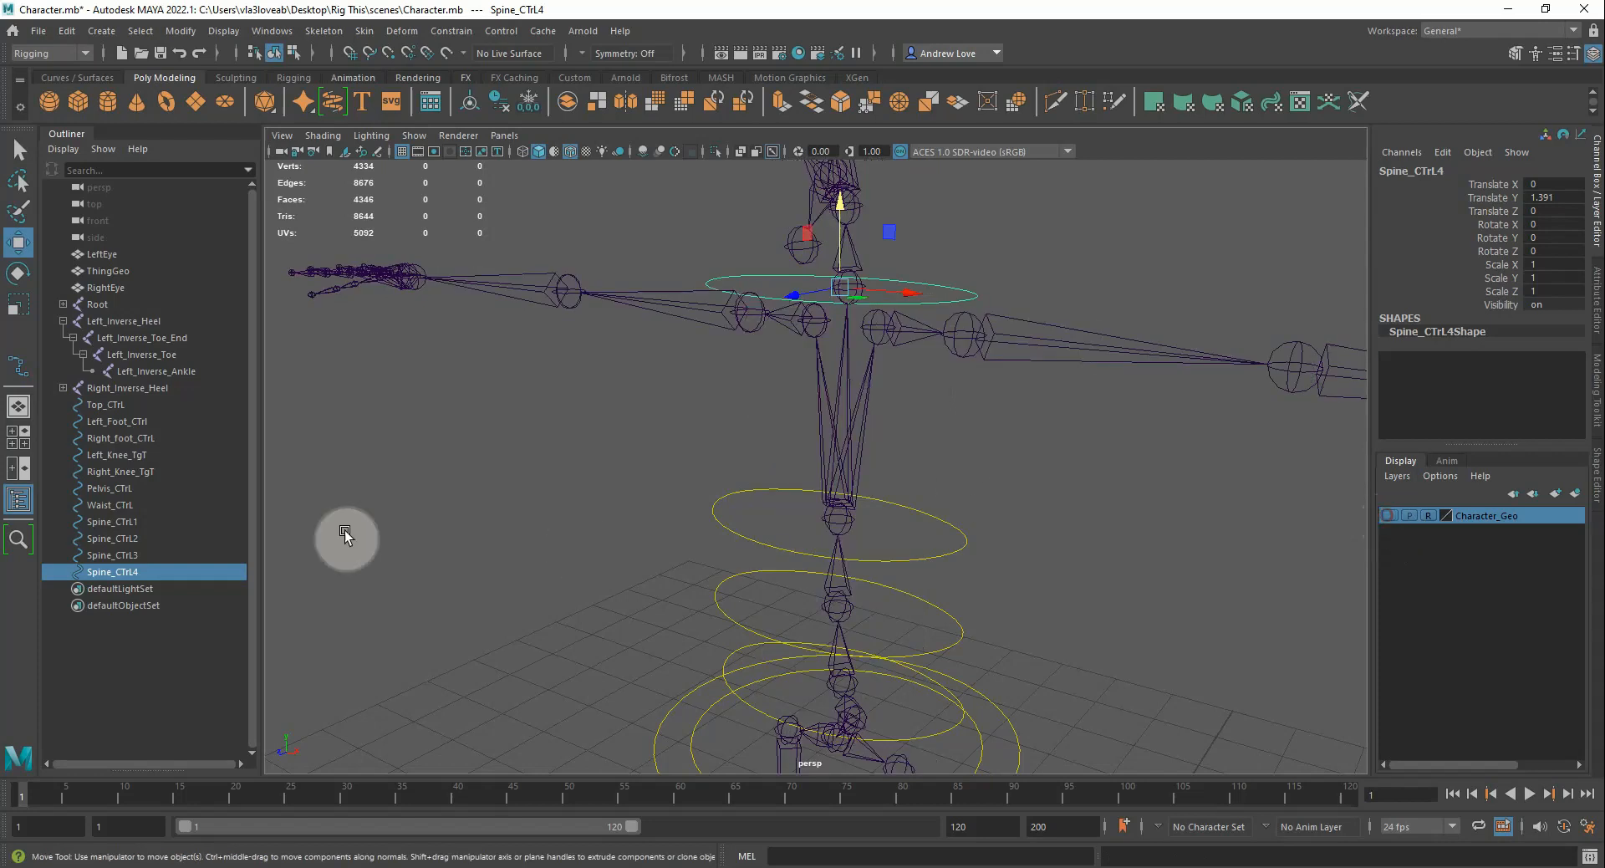
pyautogui.keyDown('alt'); pyautogui.moveTo(573, 480); pyautogui.dragTo(581, 464); pyautogui.keyUp('alt')
pyautogui.scroll(4, 584, 459)
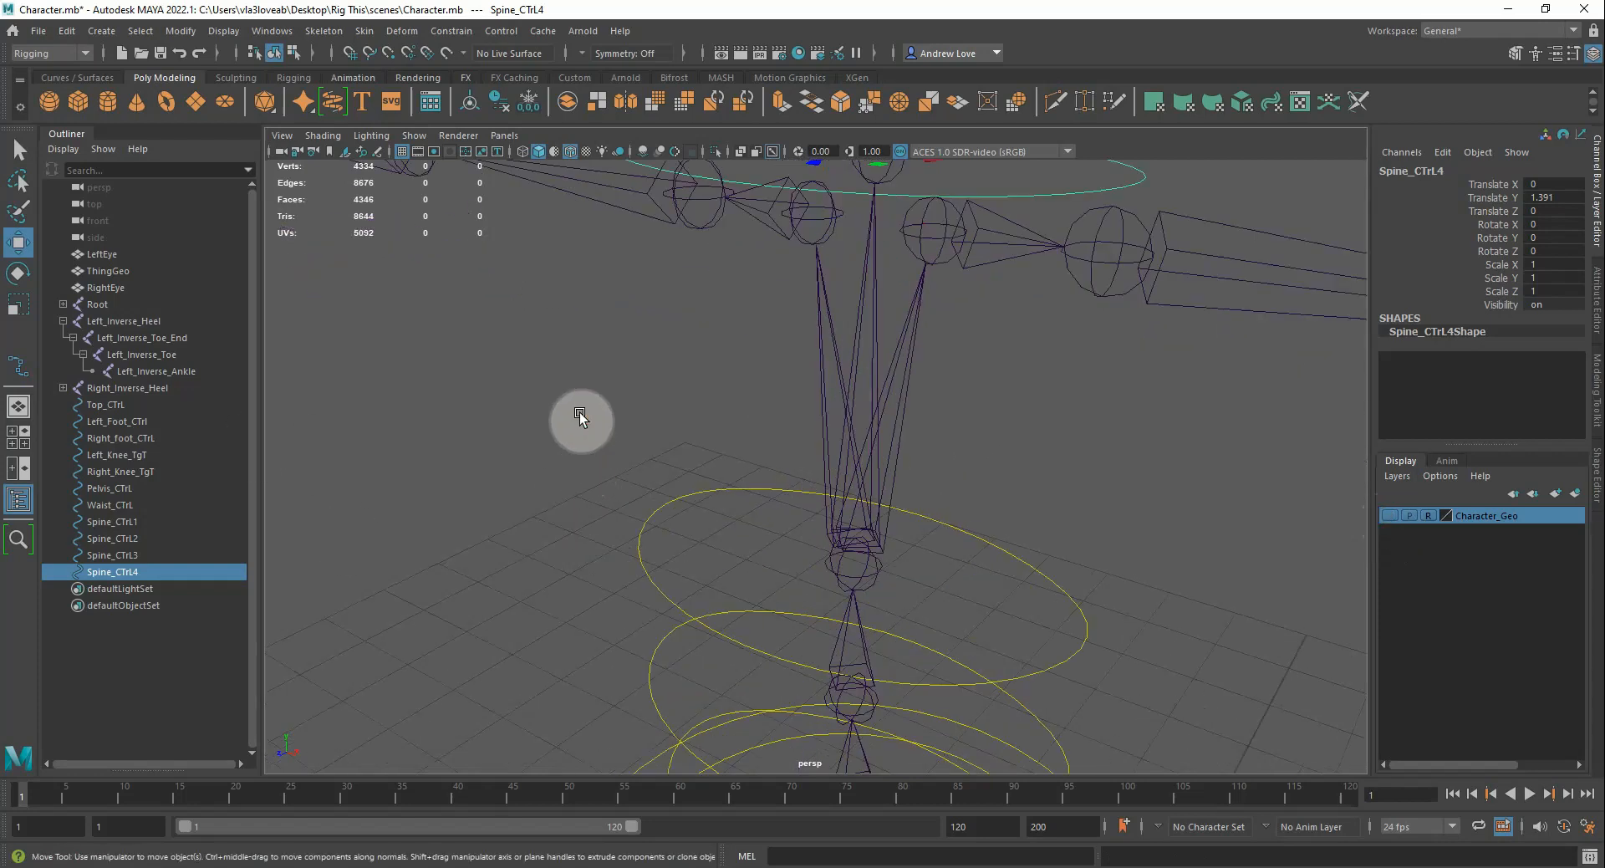
pyautogui.keyDown('alt'); pyautogui.moveTo(580, 414); pyautogui.dragTo(540, 570, button='middle'); pyautogui.keyUp('alt')
pyautogui.press('v')
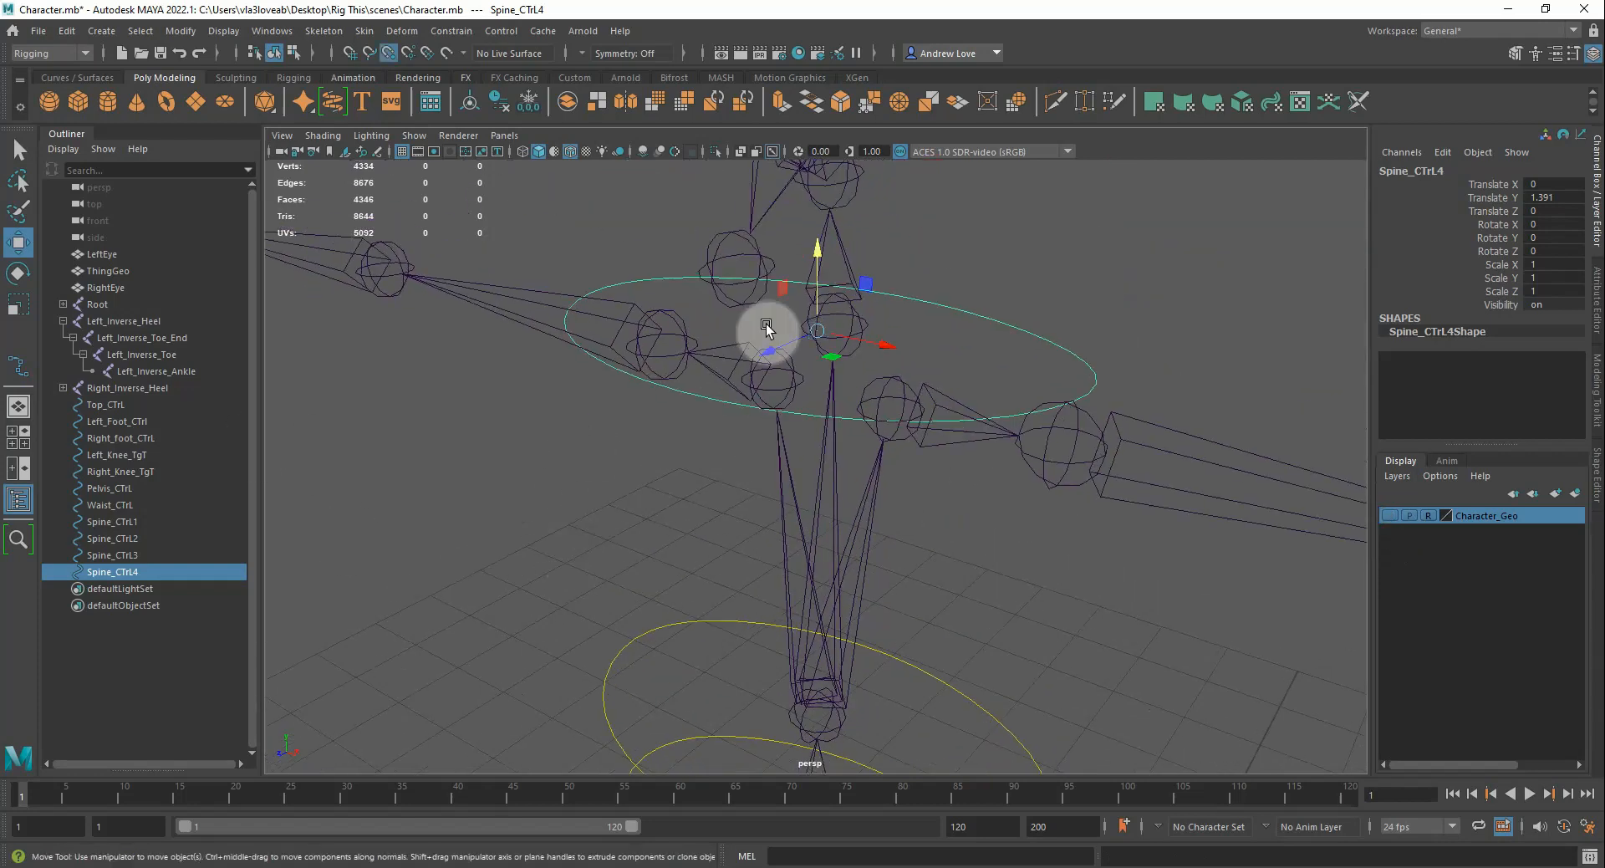
pyautogui.moveTo(810, 329); pyautogui.dragTo(808, 331)
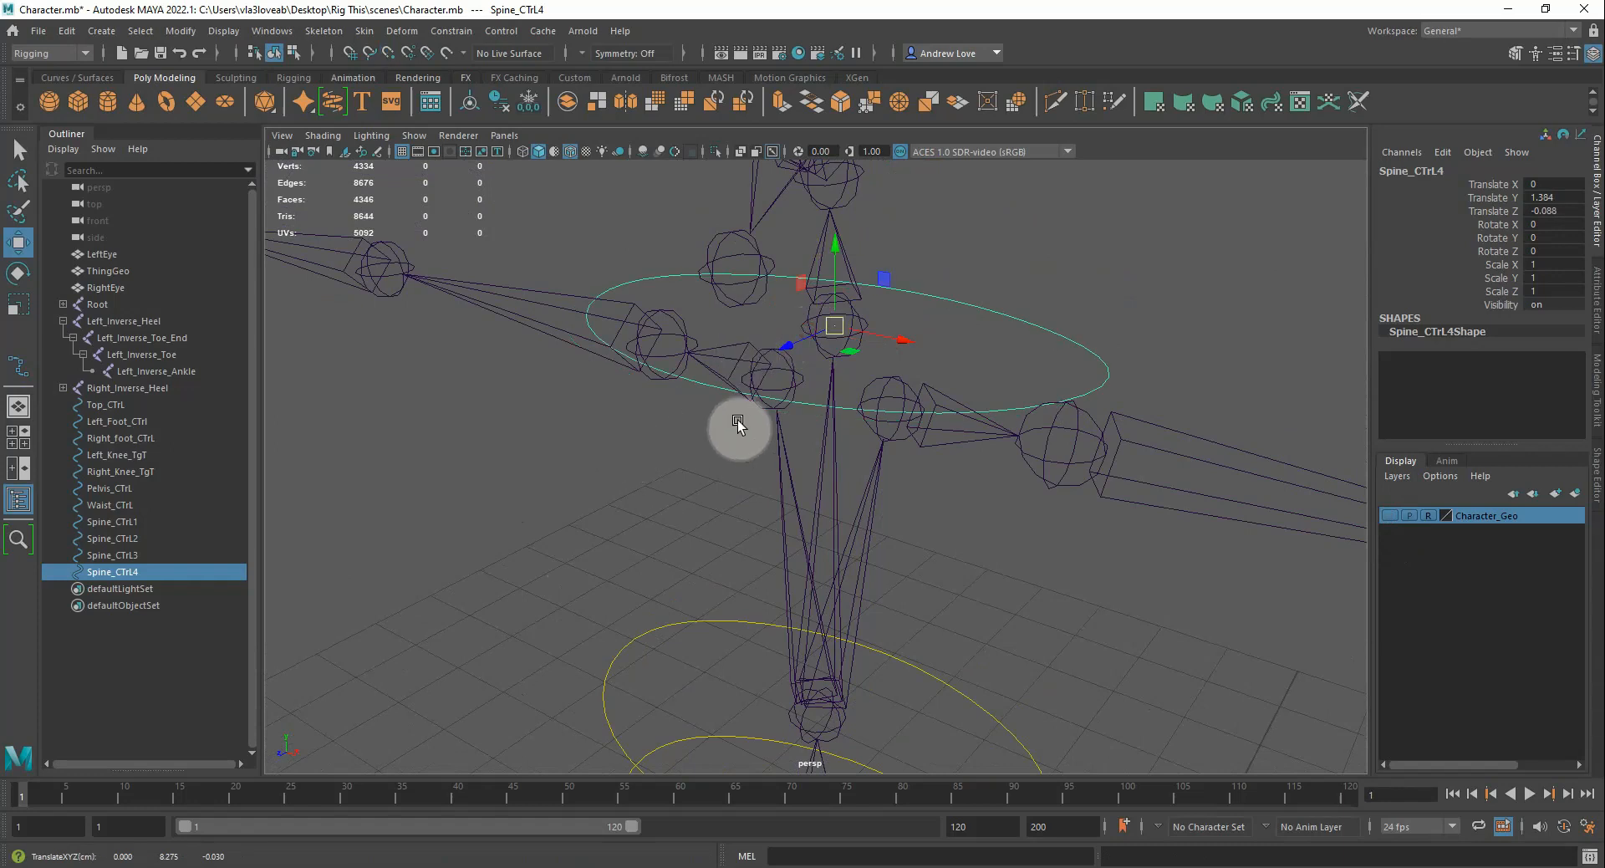
pyautogui.click(1389, 516)
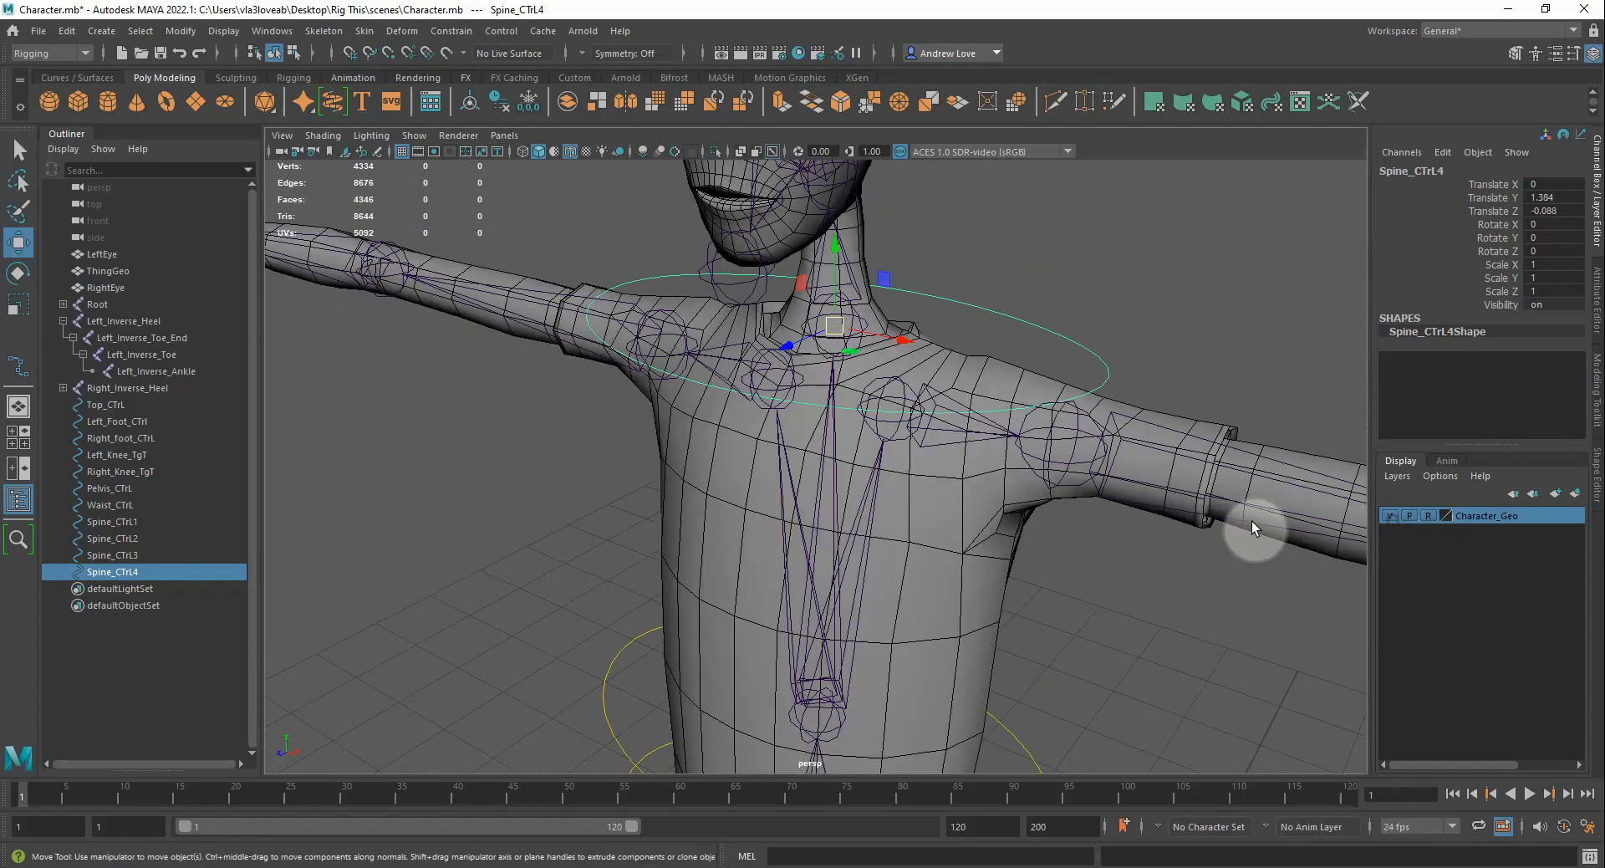
# Narrow the Spine_CTrL4 circle around the neck base to Scale X 0.367
pyautogui.keyDown('alt'); pyautogui.moveTo(783, 487); pyautogui.dragTo(792, 455); pyautogui.keyUp('alt')
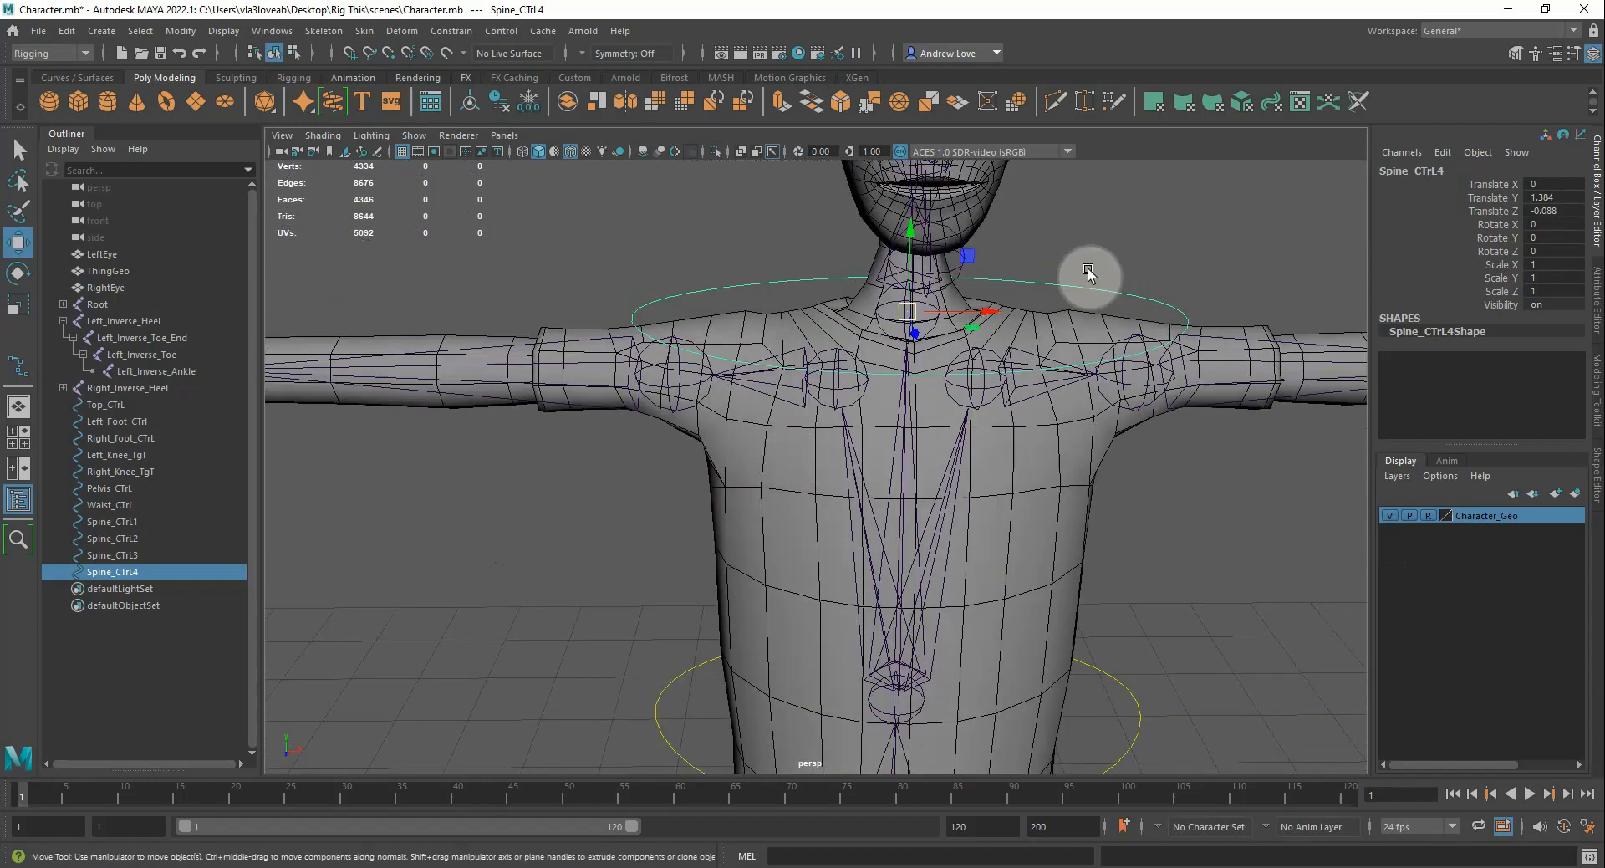
pyautogui.press('r')
pyautogui.moveTo(985, 315); pyautogui.dragTo(933, 308)
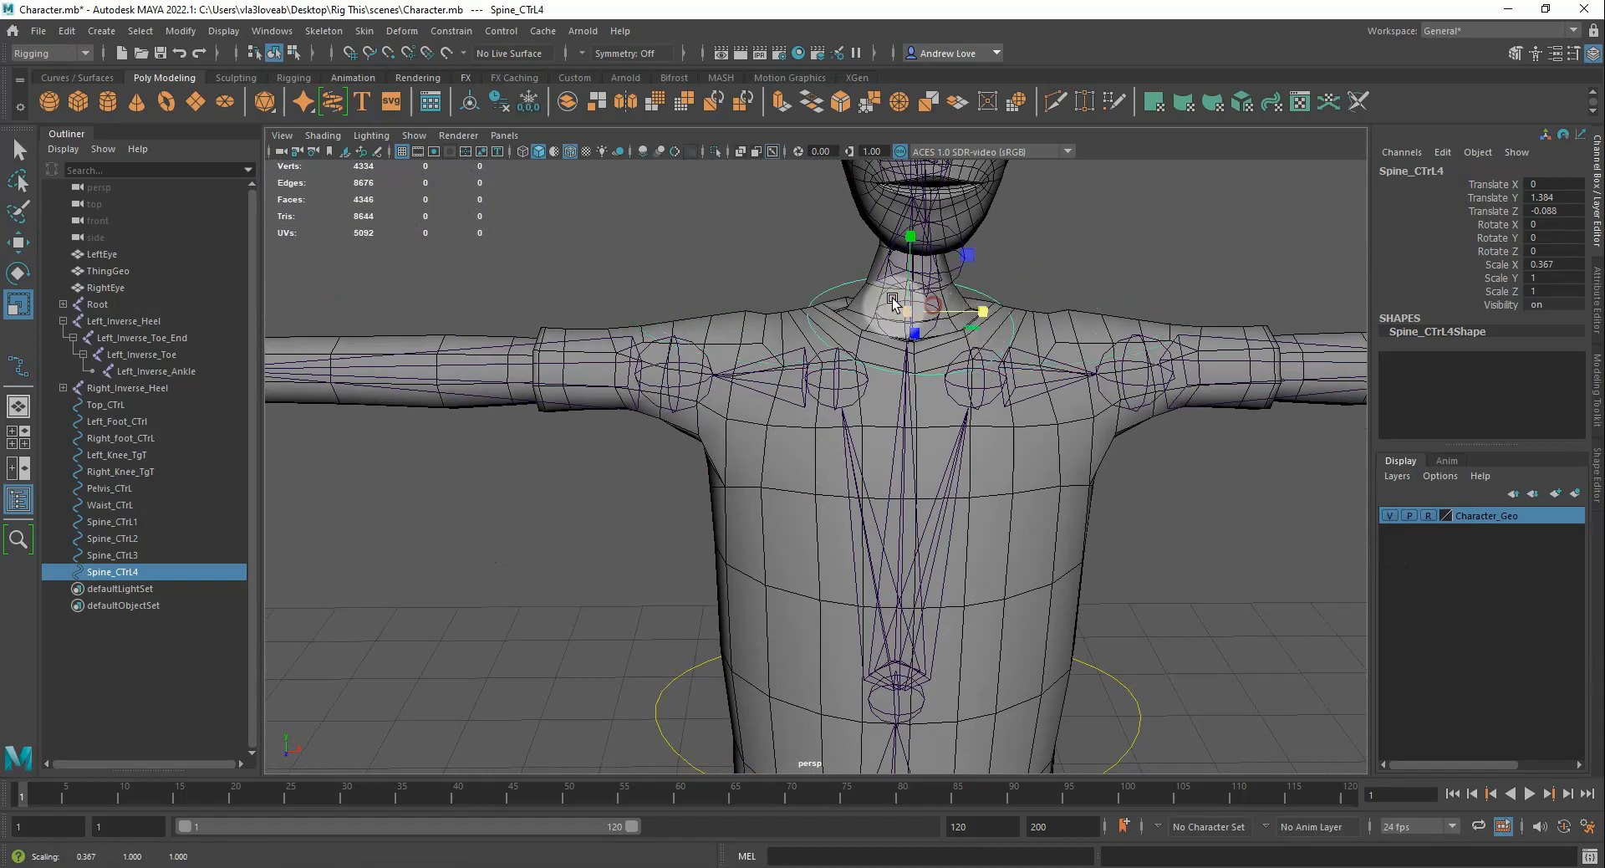
# Switch Spine_CTrL4 to control vertex editing and raise its two outermost side vertices above the shoulders
pyautogui.rightClick(850, 288)
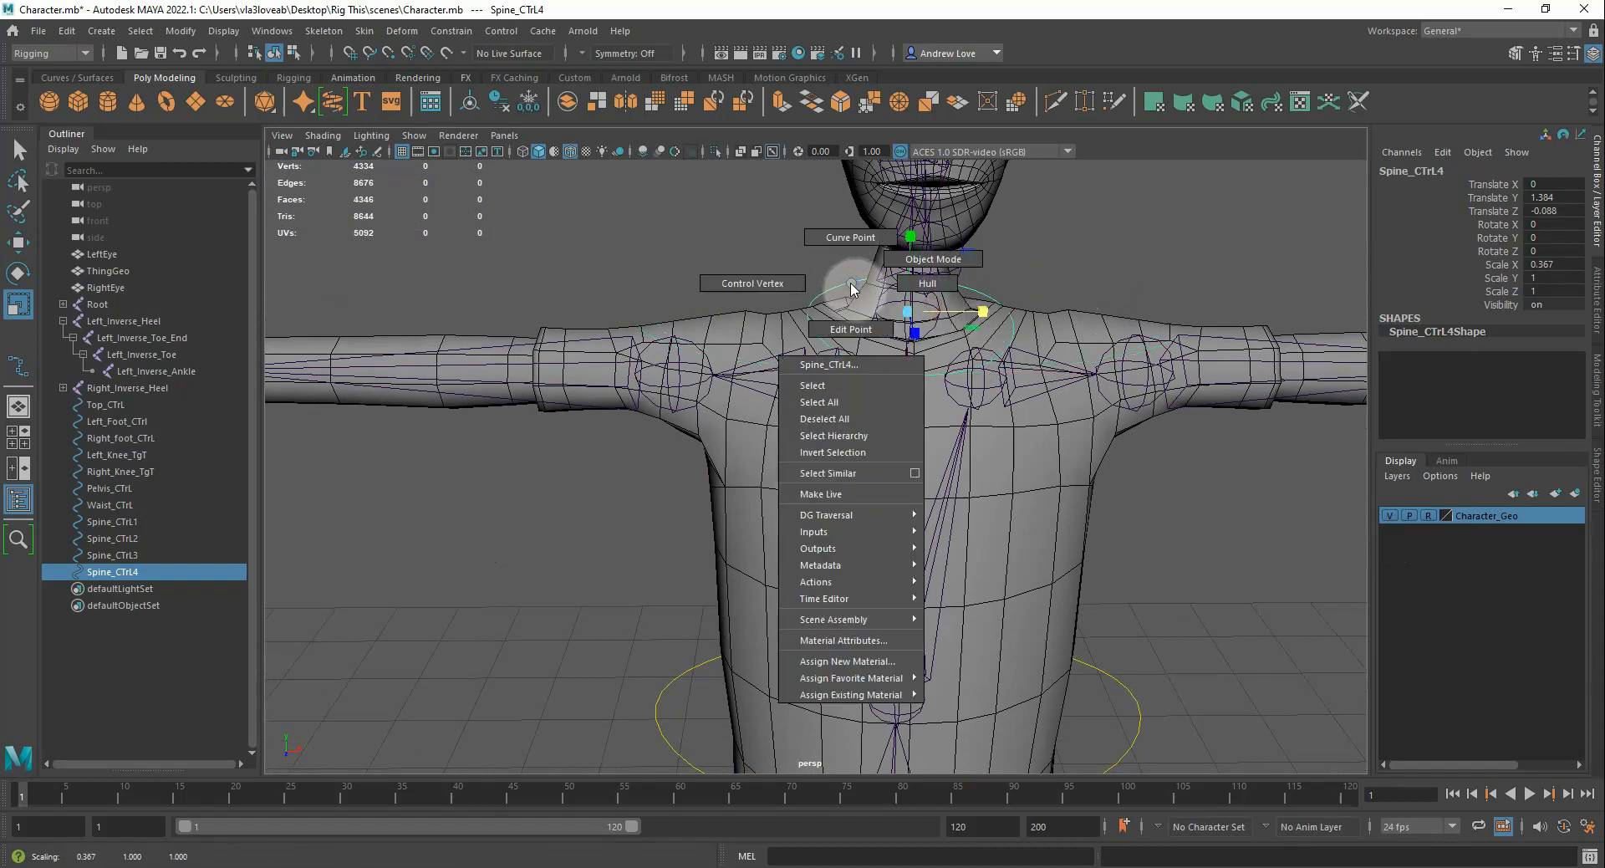
pyautogui.click(753, 283)
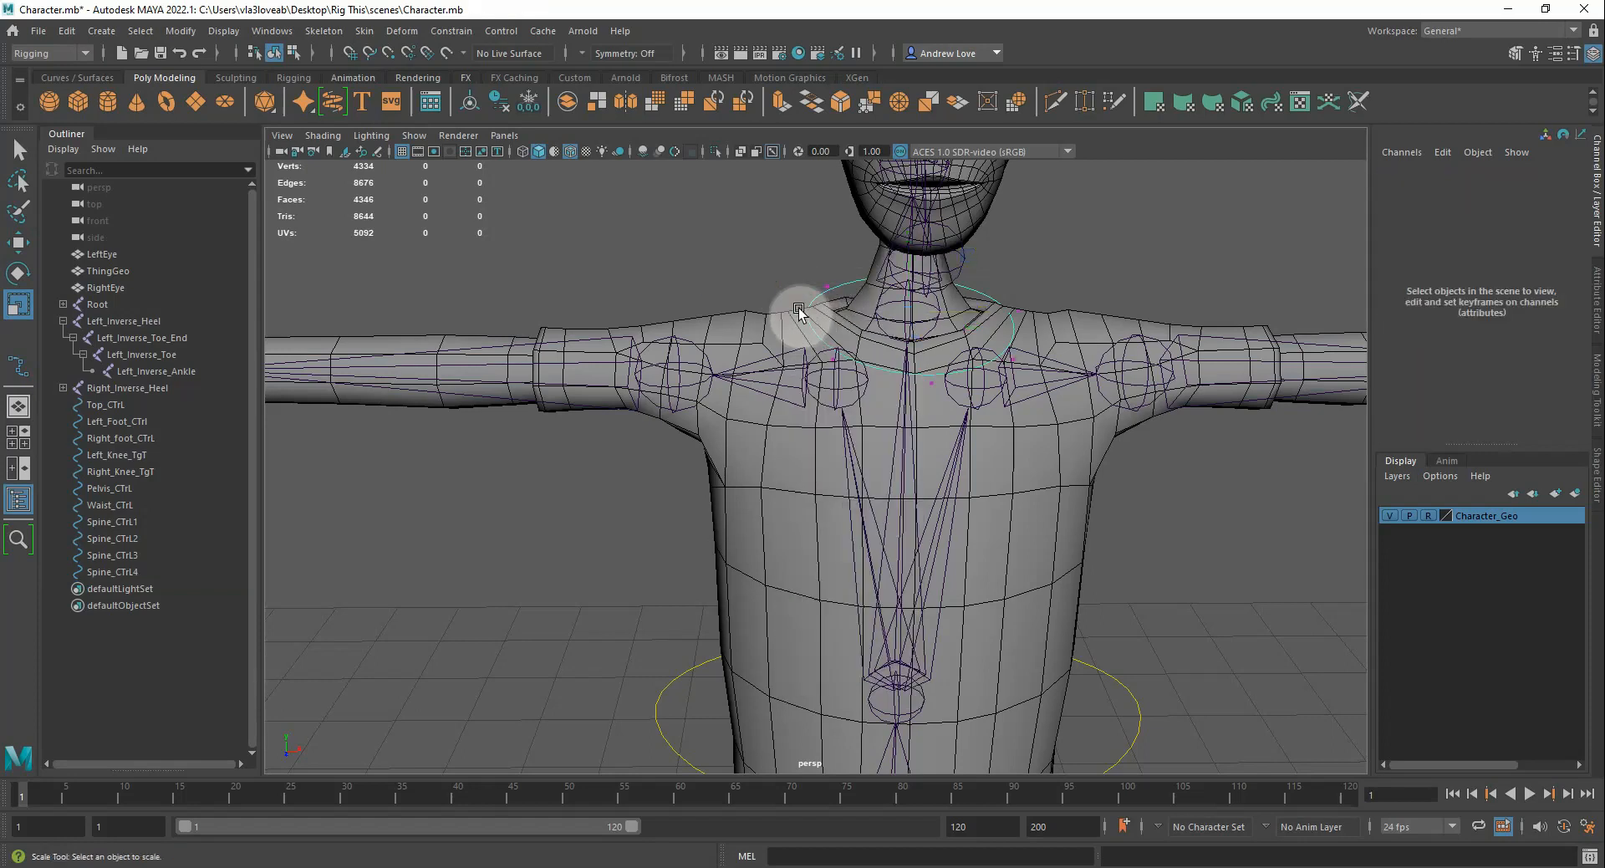
pyautogui.click(801, 311)
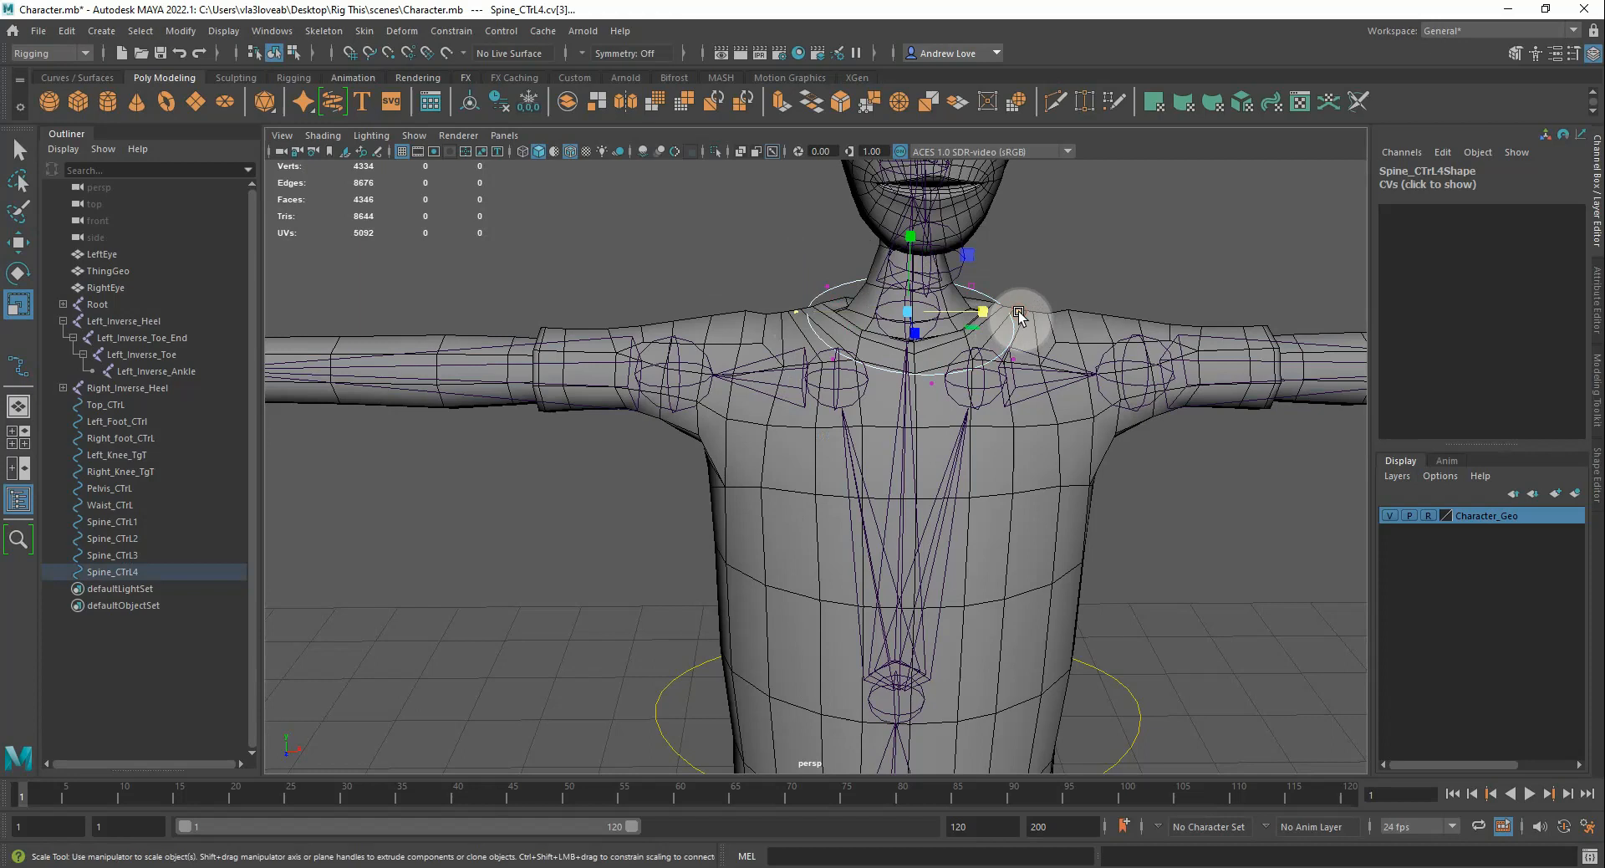
pyautogui.keyDown('shift'); pyautogui.click(1018, 312); pyautogui.keyUp('shift')
pyautogui.press('w')
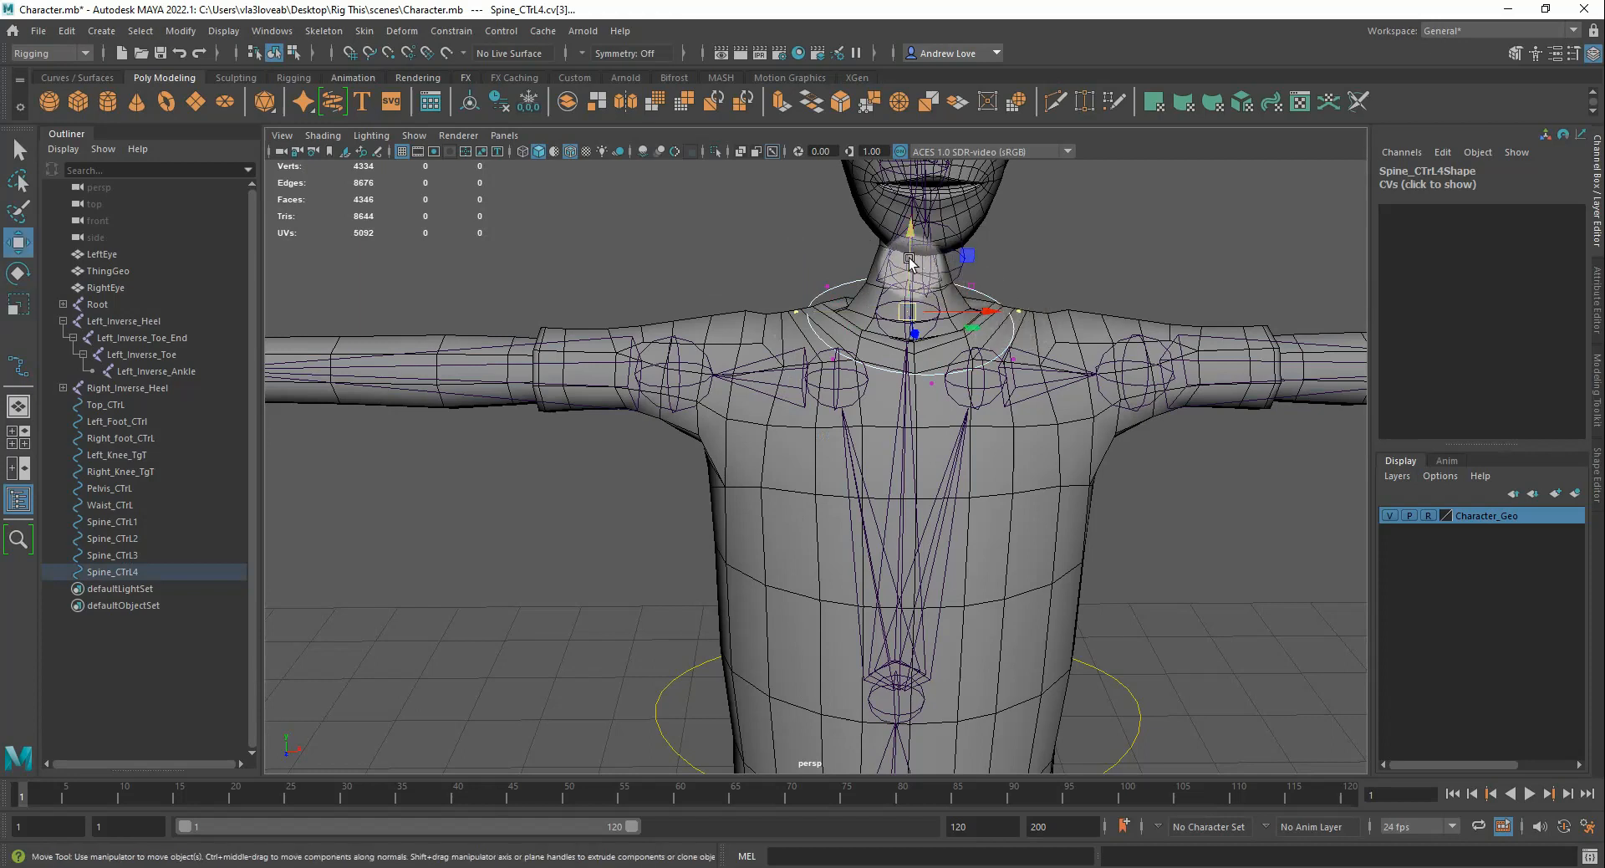
pyautogui.moveTo(910, 259); pyautogui.dragTo(911, 234)
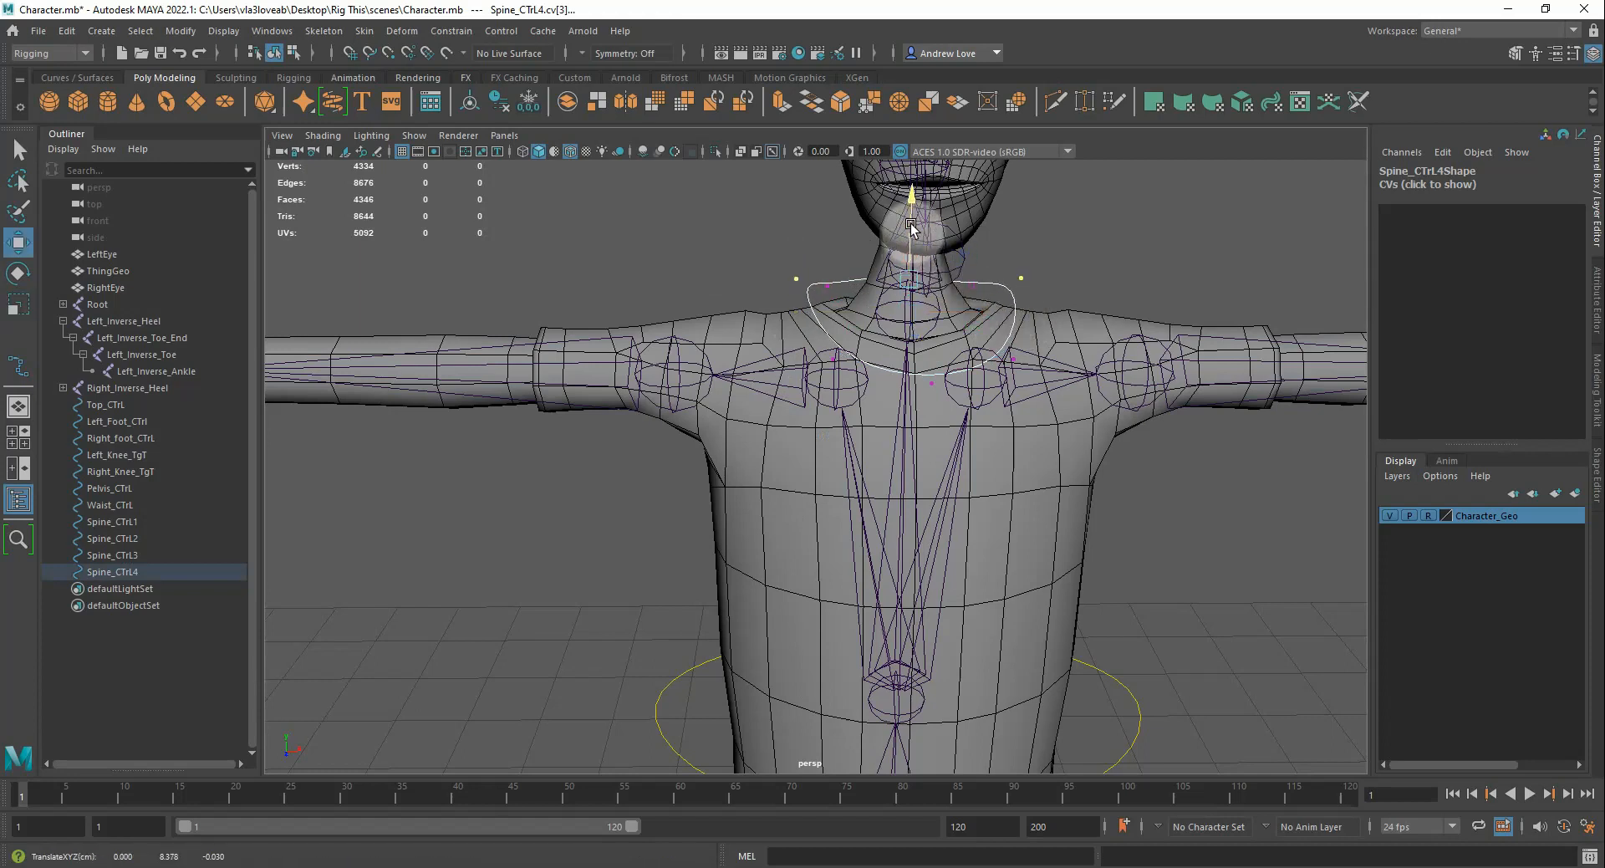
# Tilt the back control vertices of Spine_CTrL4, lower them and move them inward to follow the upper back
pyautogui.keyDown('alt'); pyautogui.moveTo(824, 304); pyautogui.dragTo(864, 223); pyautogui.keyUp('alt')
pyautogui.moveTo(763, 236); pyautogui.dragTo(835, 293)
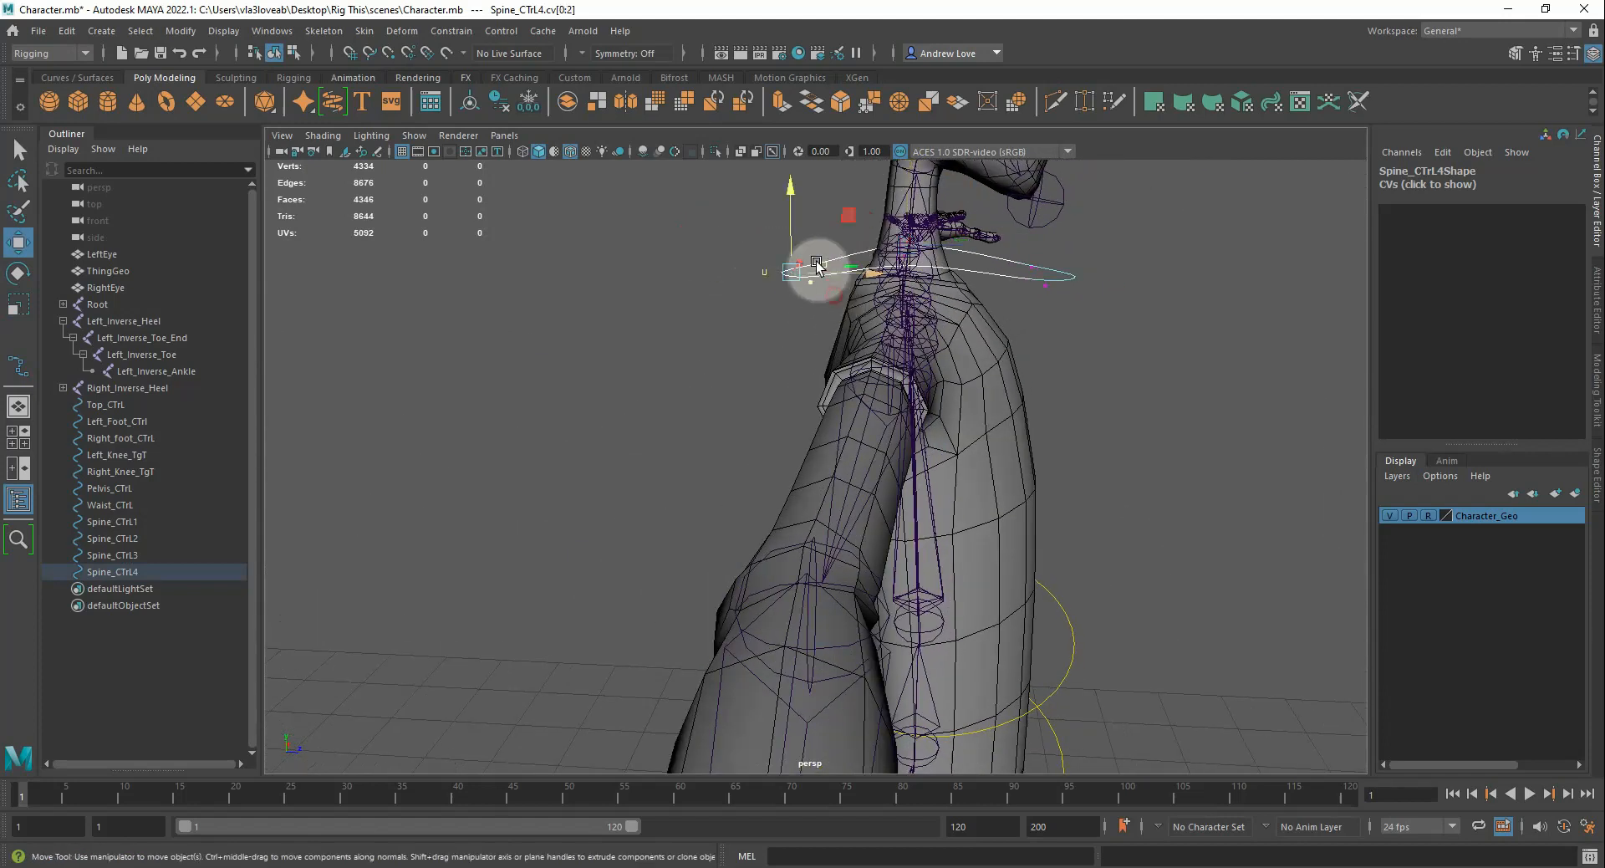
pyautogui.press('e')
pyautogui.moveTo(845, 236); pyautogui.dragTo(782, 205)
pyautogui.press('w')
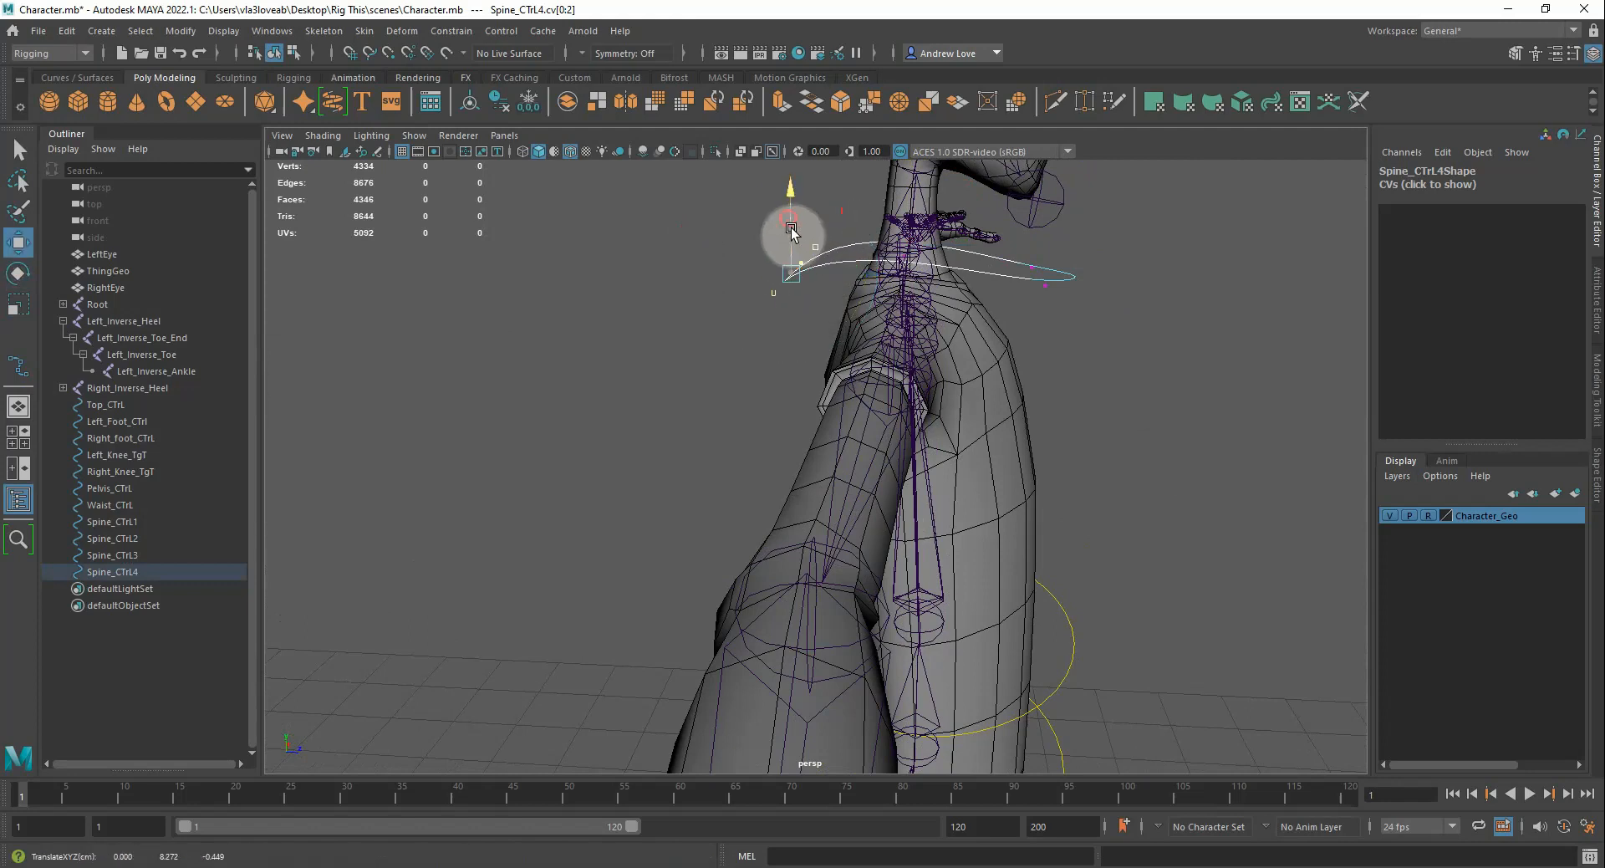
pyautogui.moveTo(850, 299); pyautogui.dragTo(868, 301)
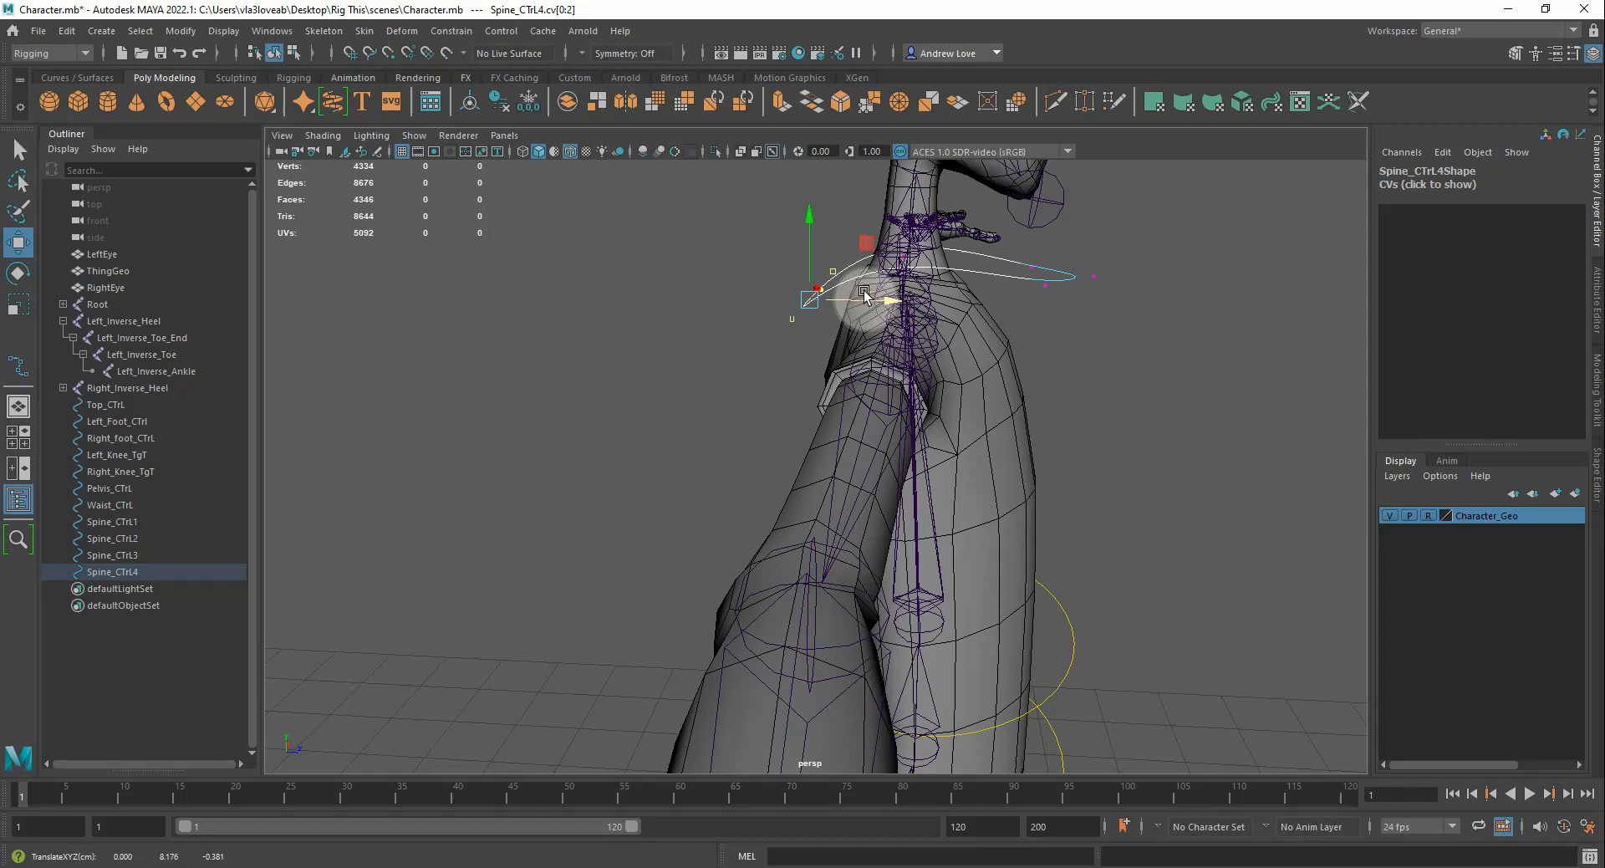
pyautogui.press('e')
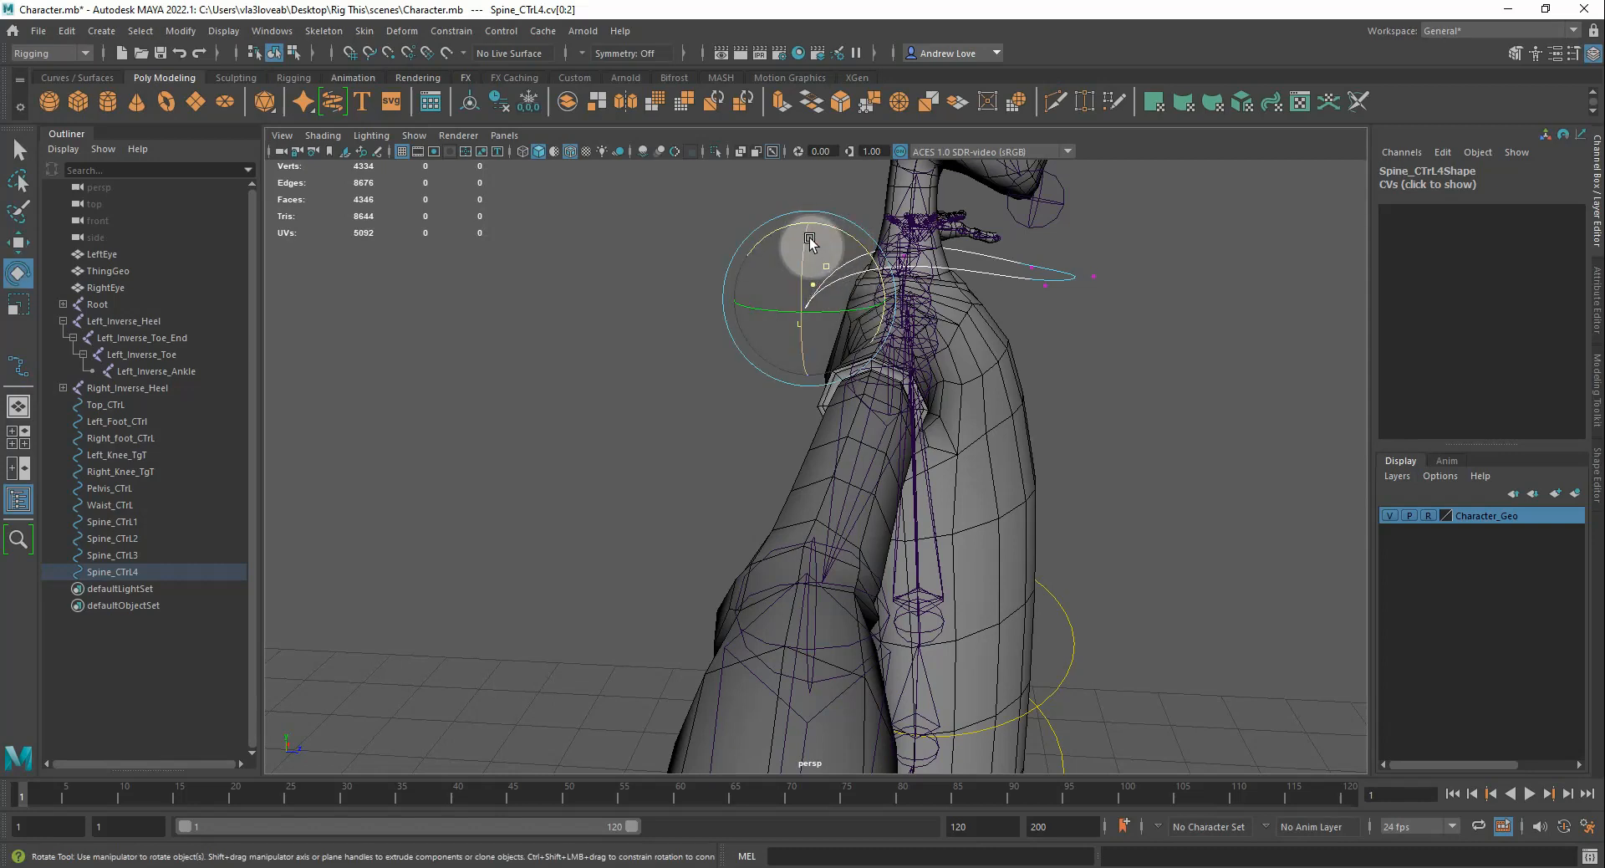
pyautogui.press('w')
pyautogui.moveTo(809, 236); pyautogui.dragTo(809, 247)
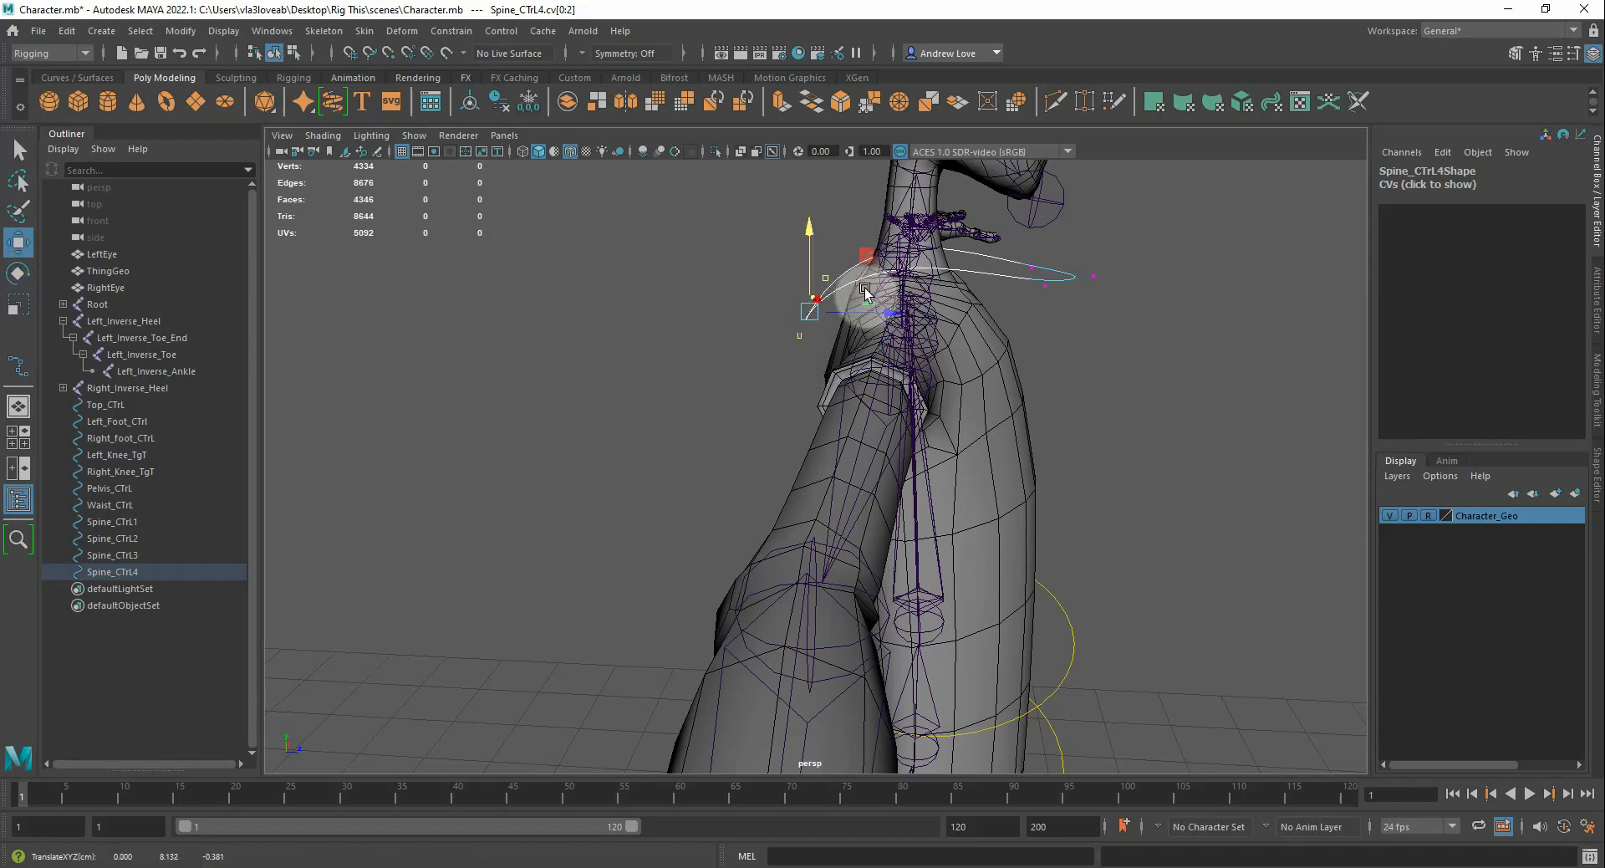
pyautogui.moveTo(891, 314); pyautogui.dragTo(906, 314)
# Move the front control vertices of Spine_CTrL4 inward, tilt them and lower them to follow the upper chest
pyautogui.moveTo(1145, 250); pyautogui.dragTo(1021, 257)
pyautogui.press('e')
pyautogui.press('w')
pyautogui.moveTo(1075, 301); pyautogui.dragTo(1084, 301)
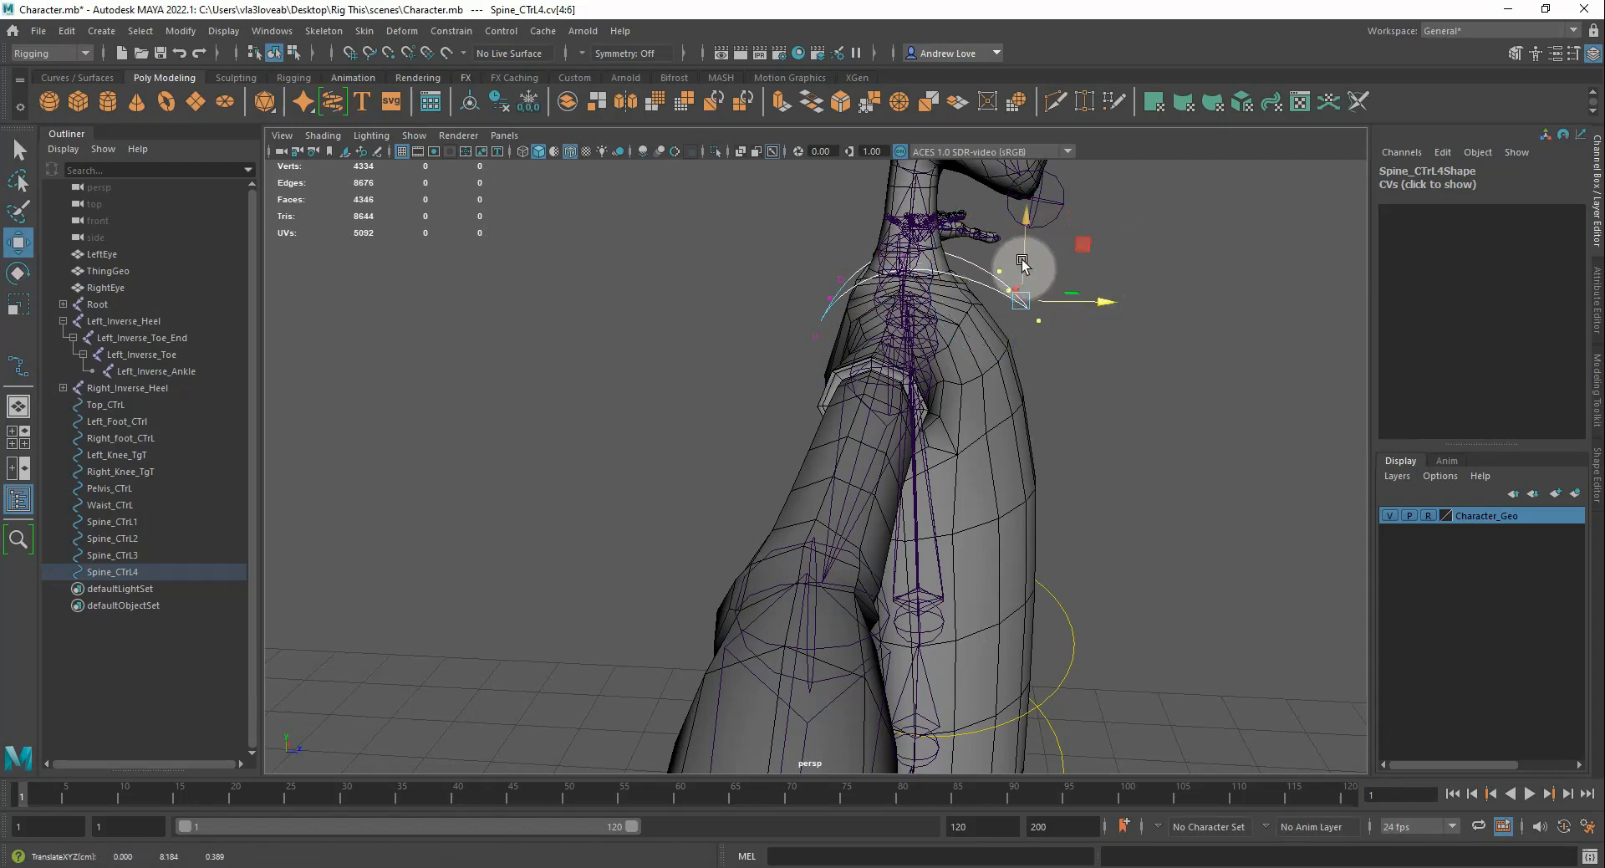
pyautogui.moveTo(1023, 260); pyautogui.dragTo(1023, 266)
pyautogui.keyDown('alt'); pyautogui.moveTo(1176, 348); pyautogui.dragTo(1000, 344); pyautogui.keyUp('alt')
# Raise the two side control vertices of Spine_CTrL4 further to exaggerate the curve's bend around the neck
pyautogui.click(792, 254)
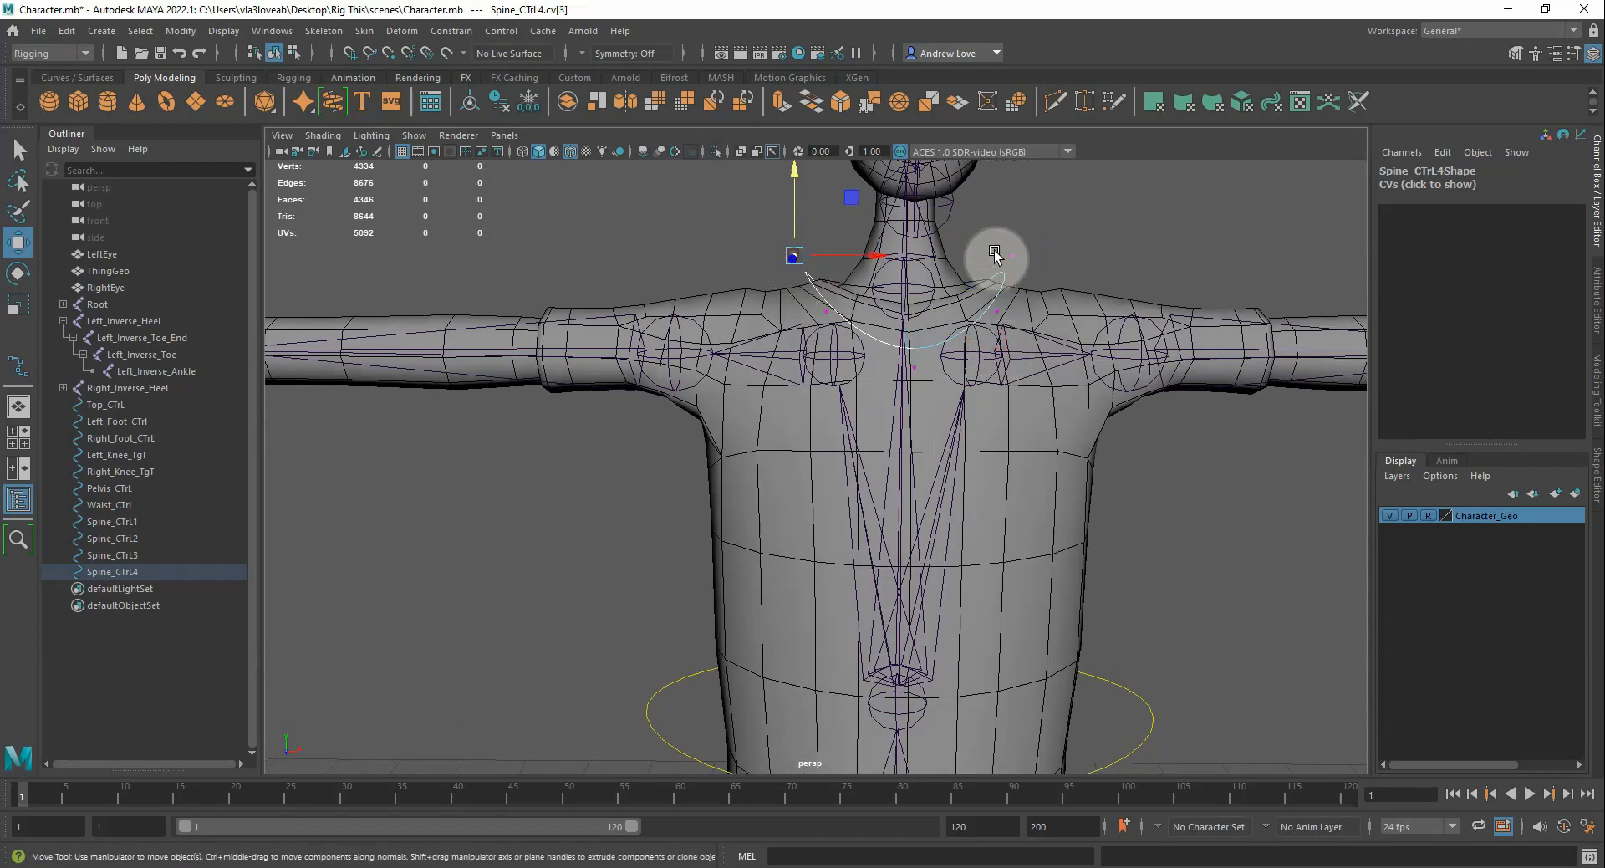
pyautogui.keyDown('shift'); pyautogui.click(1014, 261); pyautogui.keyUp('shift')
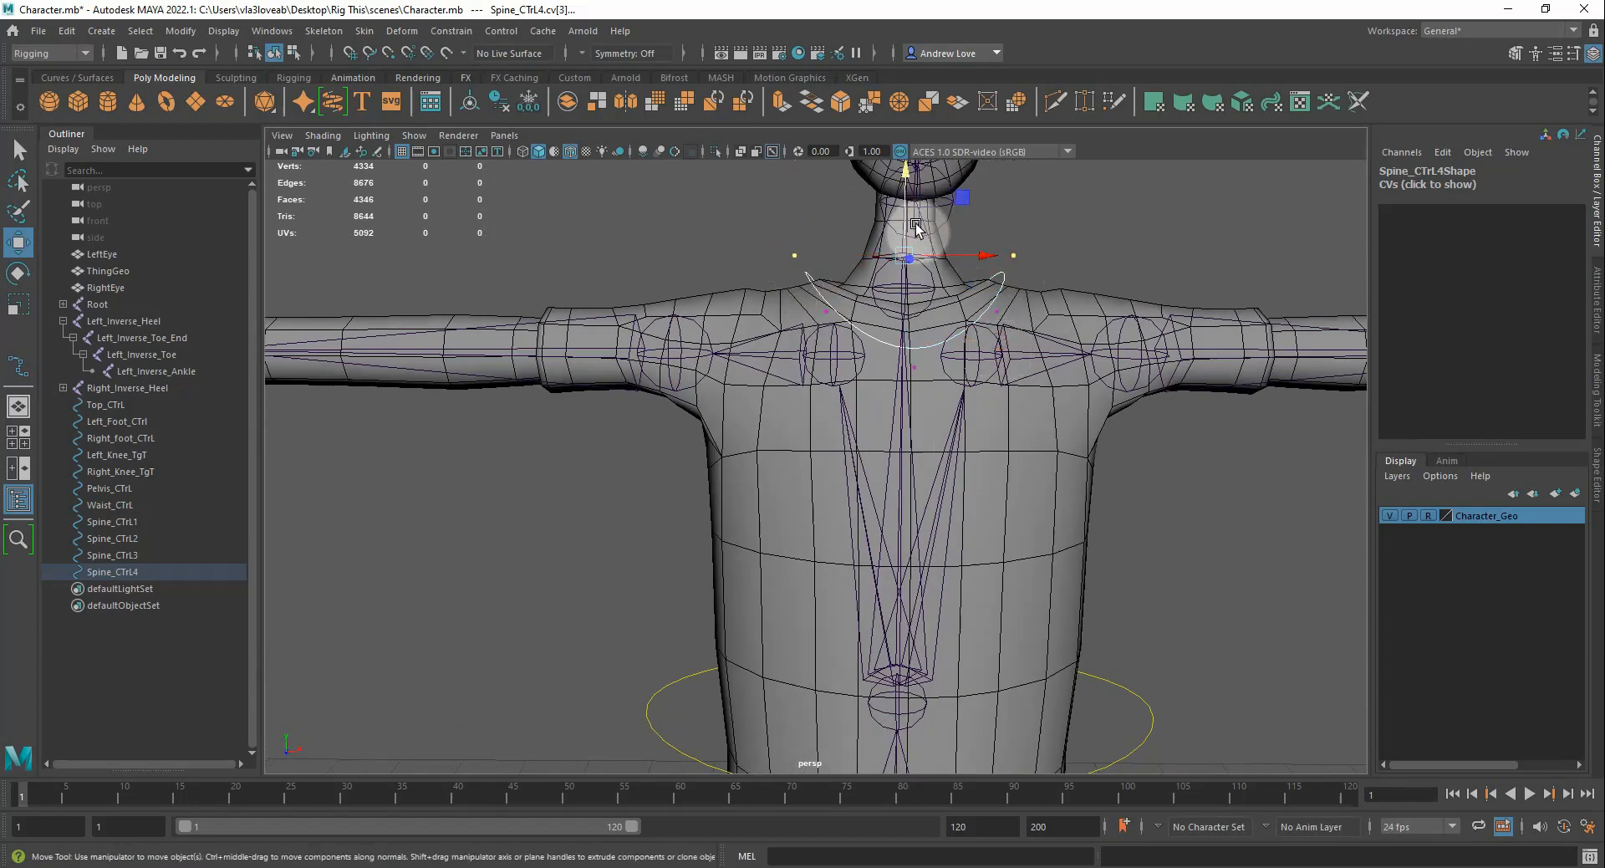
pyautogui.moveTo(910, 236); pyautogui.dragTo(905, 211)
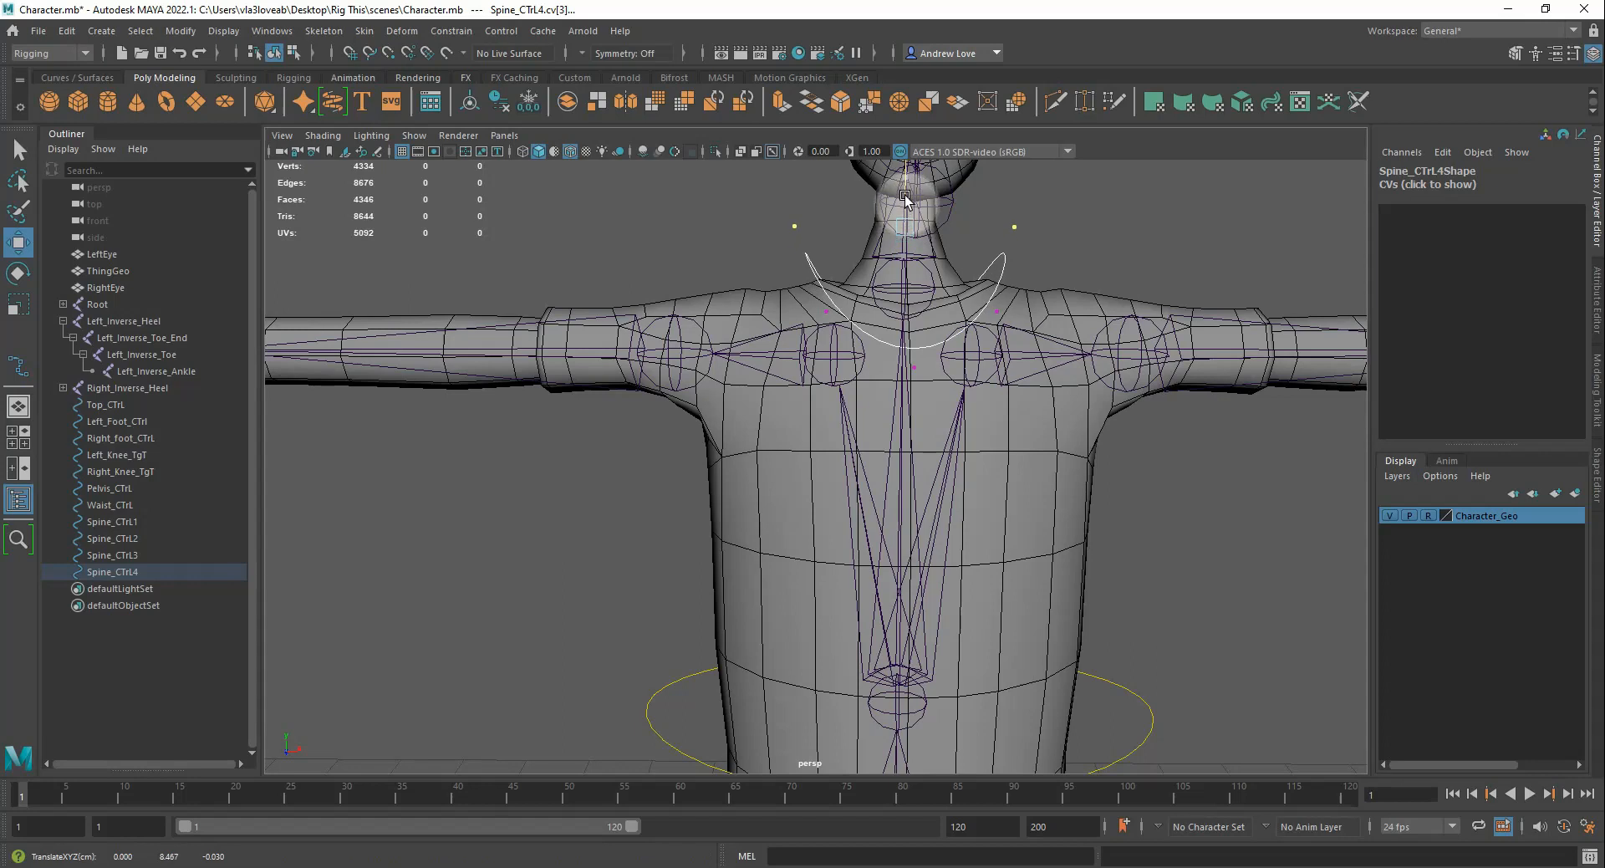
pyautogui.click(734, 224)
pyautogui.scroll(-3, 874, 295)
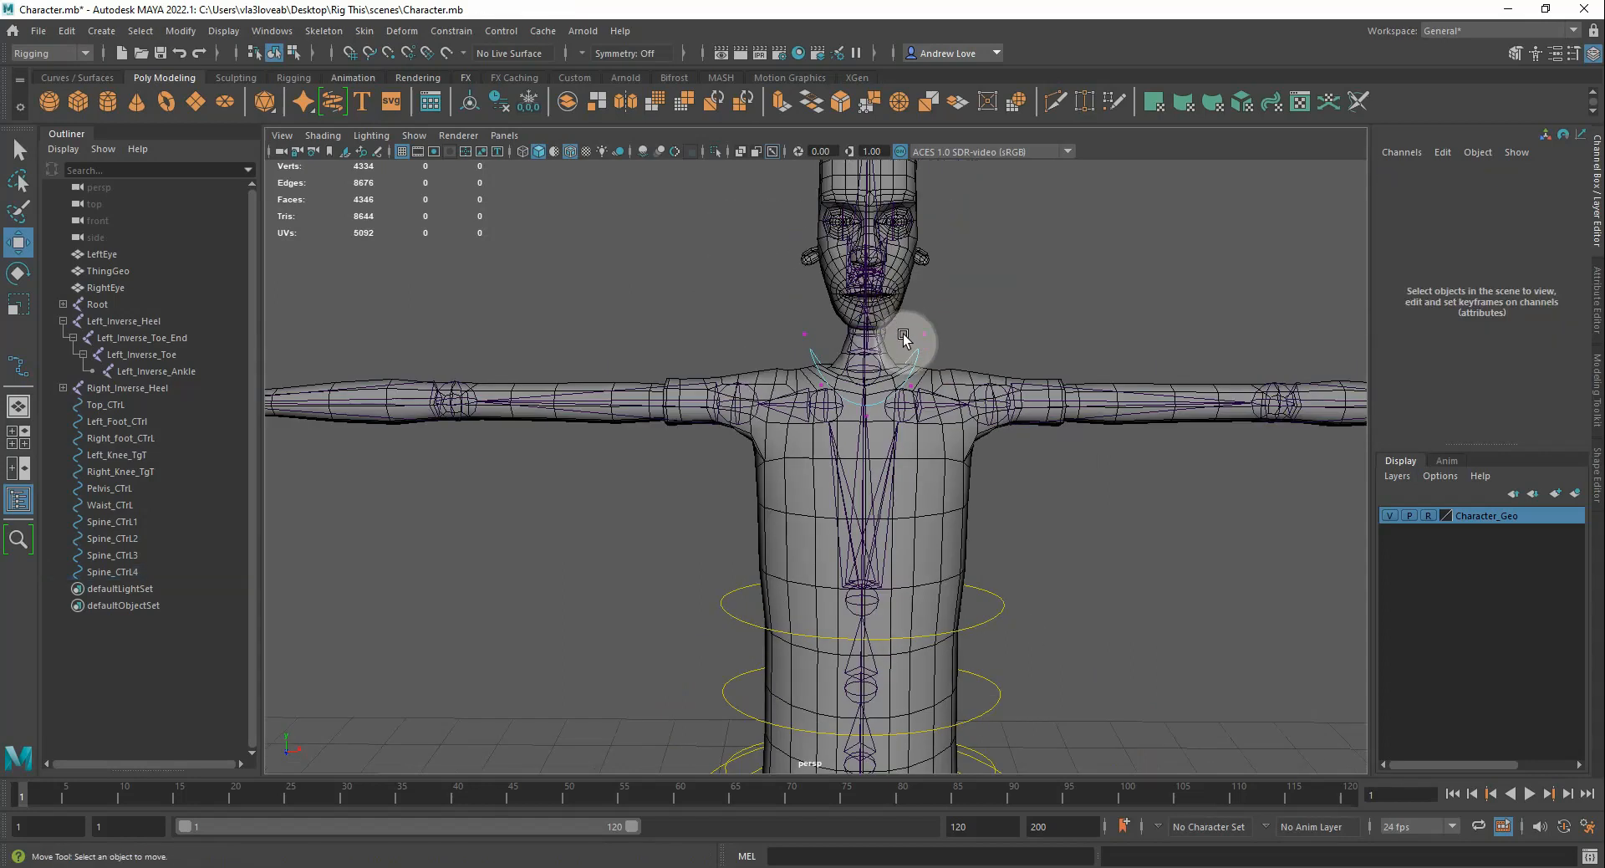
# Return the Spine_CTrL4 curve to object mode and rename it Neck_CTrL
pyautogui.moveTo(919, 352); pyautogui.dragTo(1011, 312, button='right')
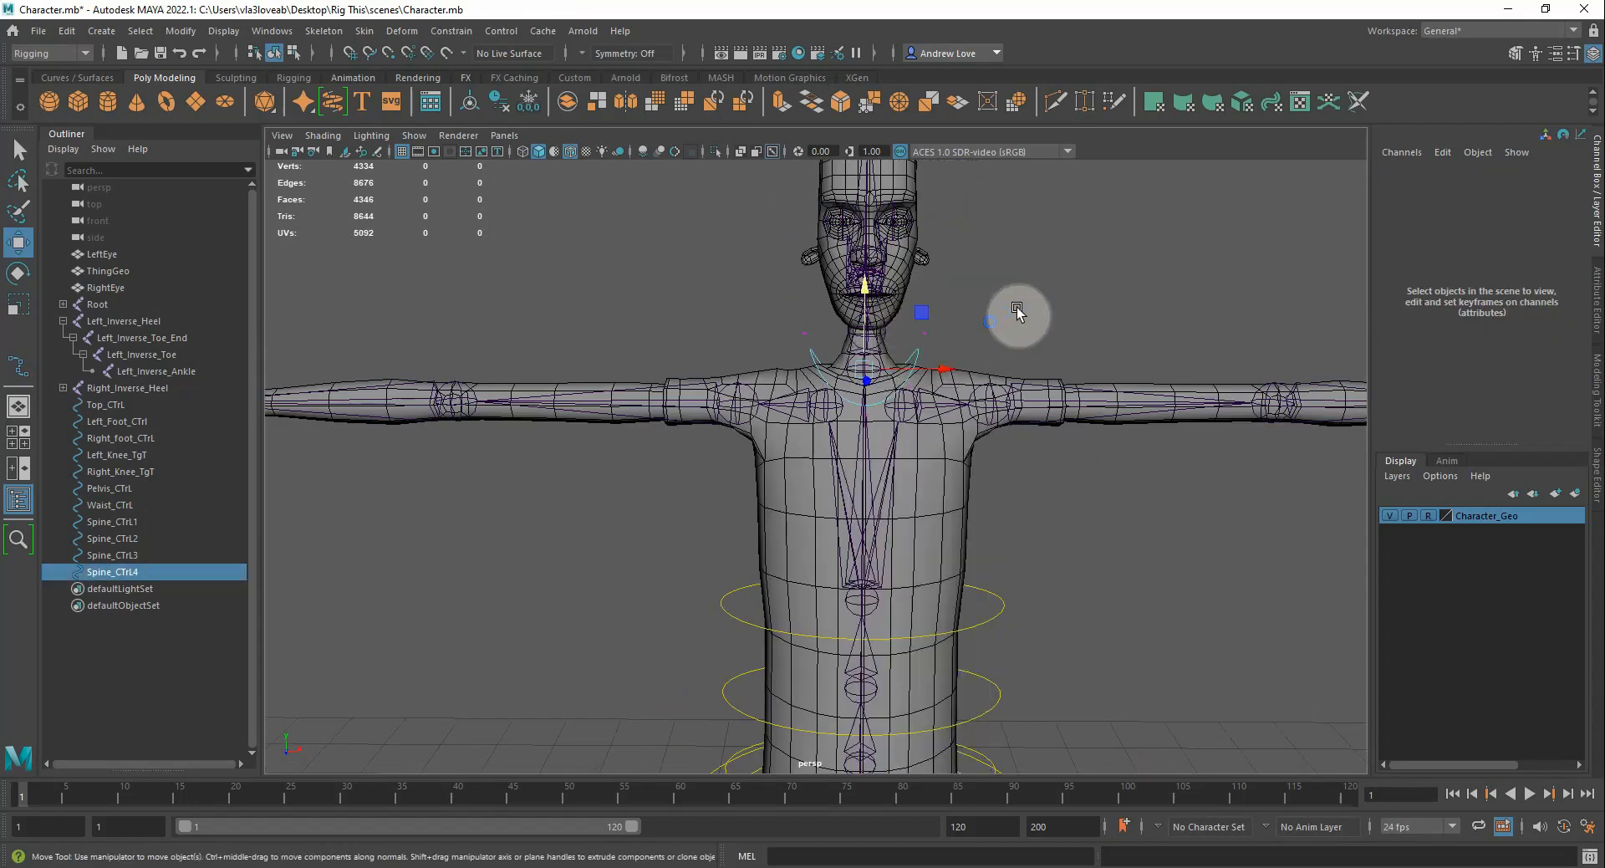
pyautogui.click(1016, 306)
pyautogui.keyDown('alt'); pyautogui.moveTo(1075, 327); pyautogui.dragTo(901, 358); pyautogui.keyUp('alt')
pyautogui.click(893, 364)
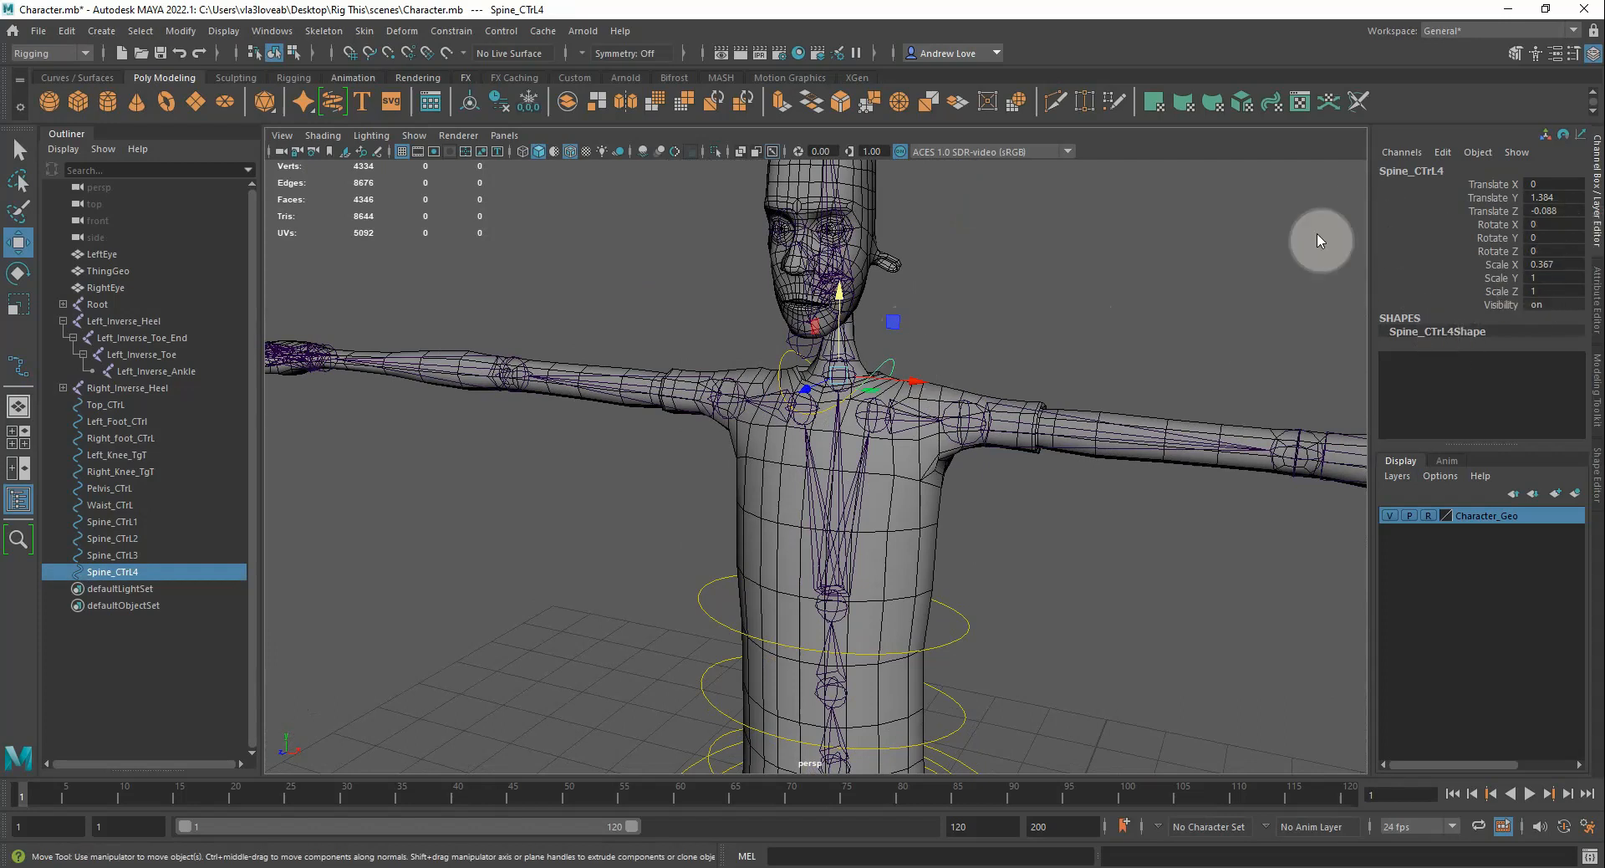
pyautogui.click(118, 575)
pyautogui.doubleClick(119, 575)
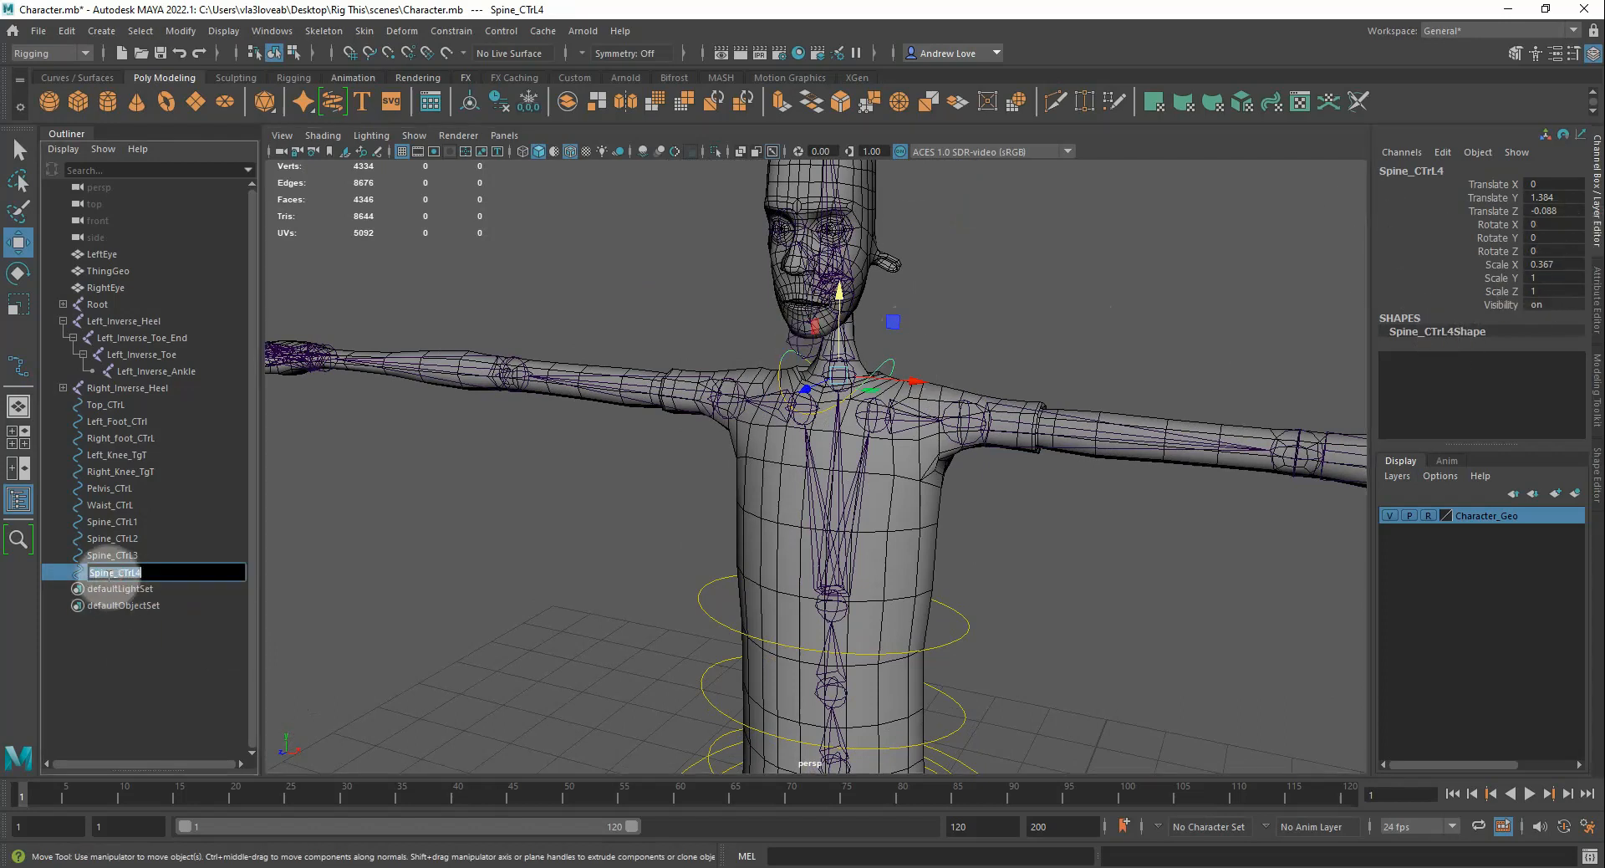
pyautogui.moveTo(115, 573); pyautogui.dragTo(66, 572)
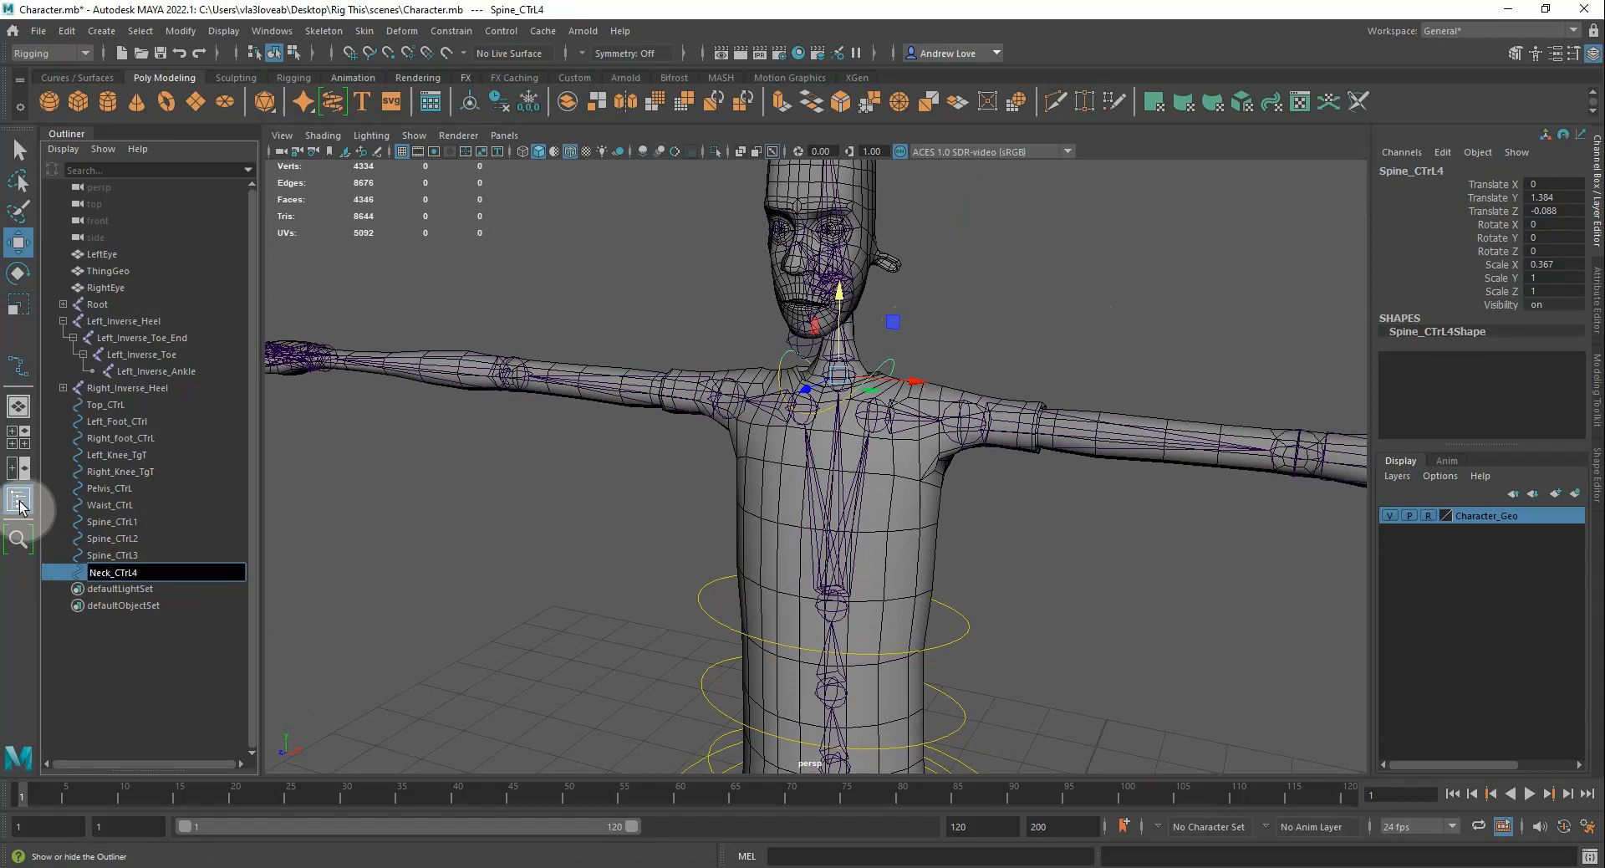
pyautogui.click(148, 571)
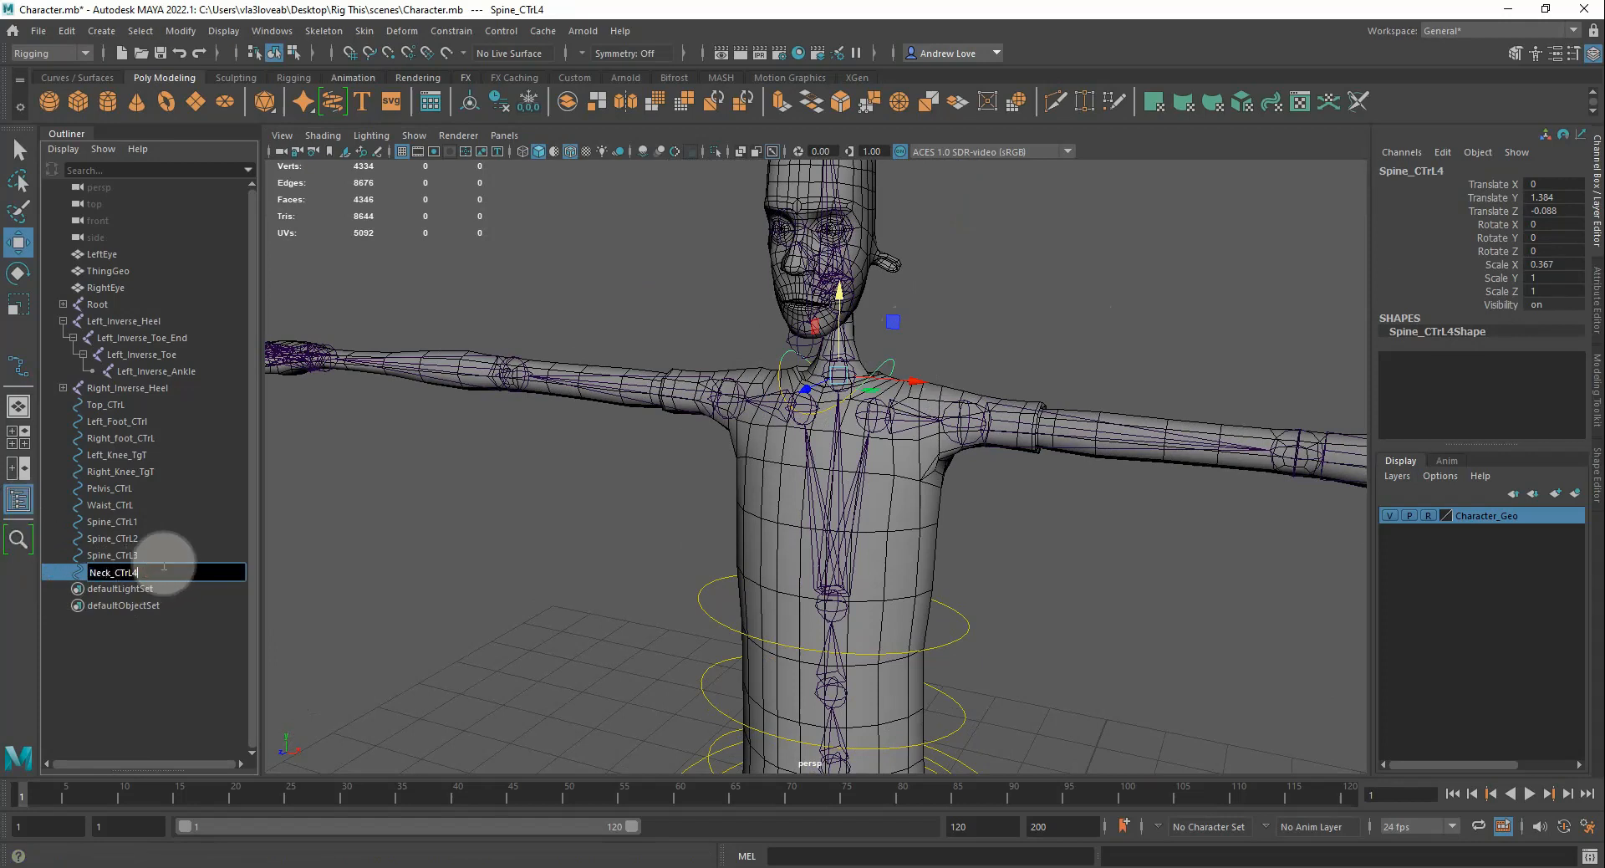
pyautogui.press('Return')
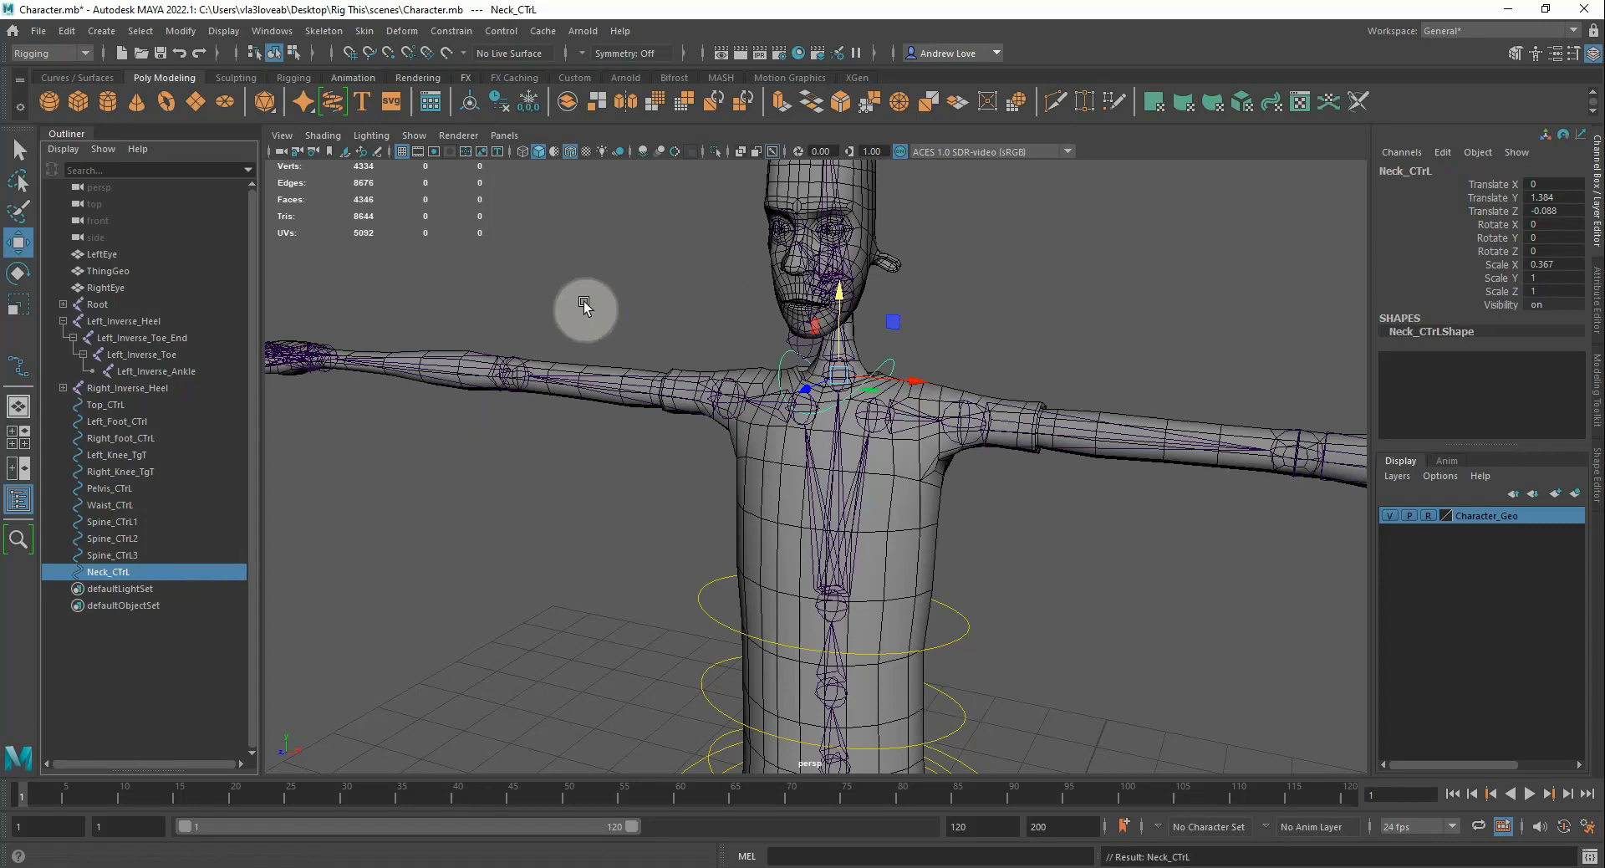
# Duplicate Neck_CTrL and raise the copy to the upper head at Translate Y 2.578
pyautogui.hotkey('ctrl', 'd')
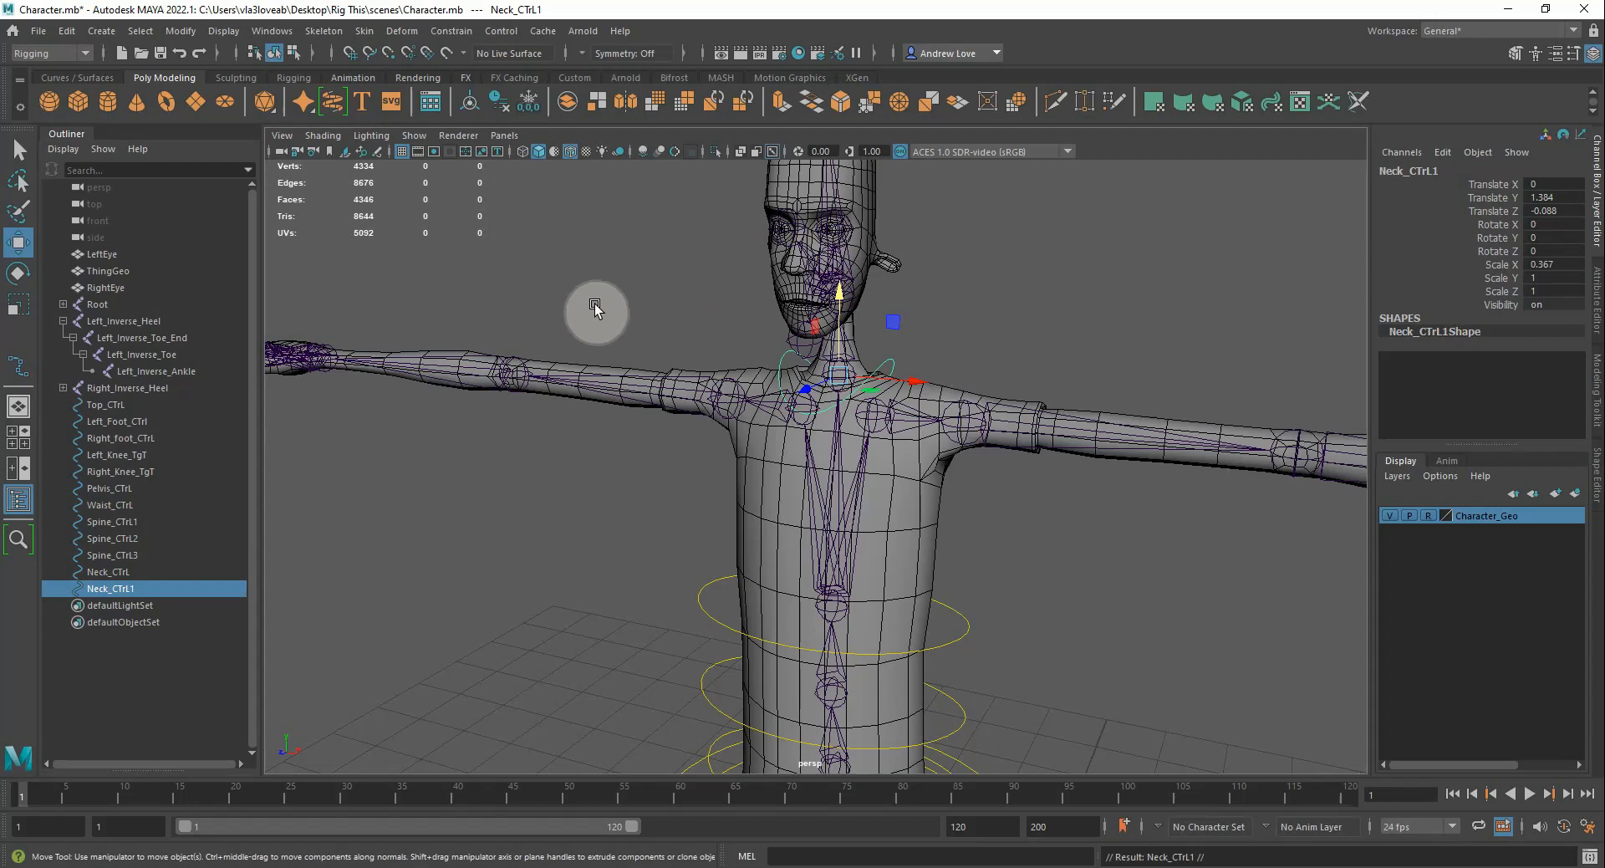
pyautogui.scroll(-3, 594, 304)
pyautogui.moveTo(822, 366); pyautogui.dragTo(803, 198)
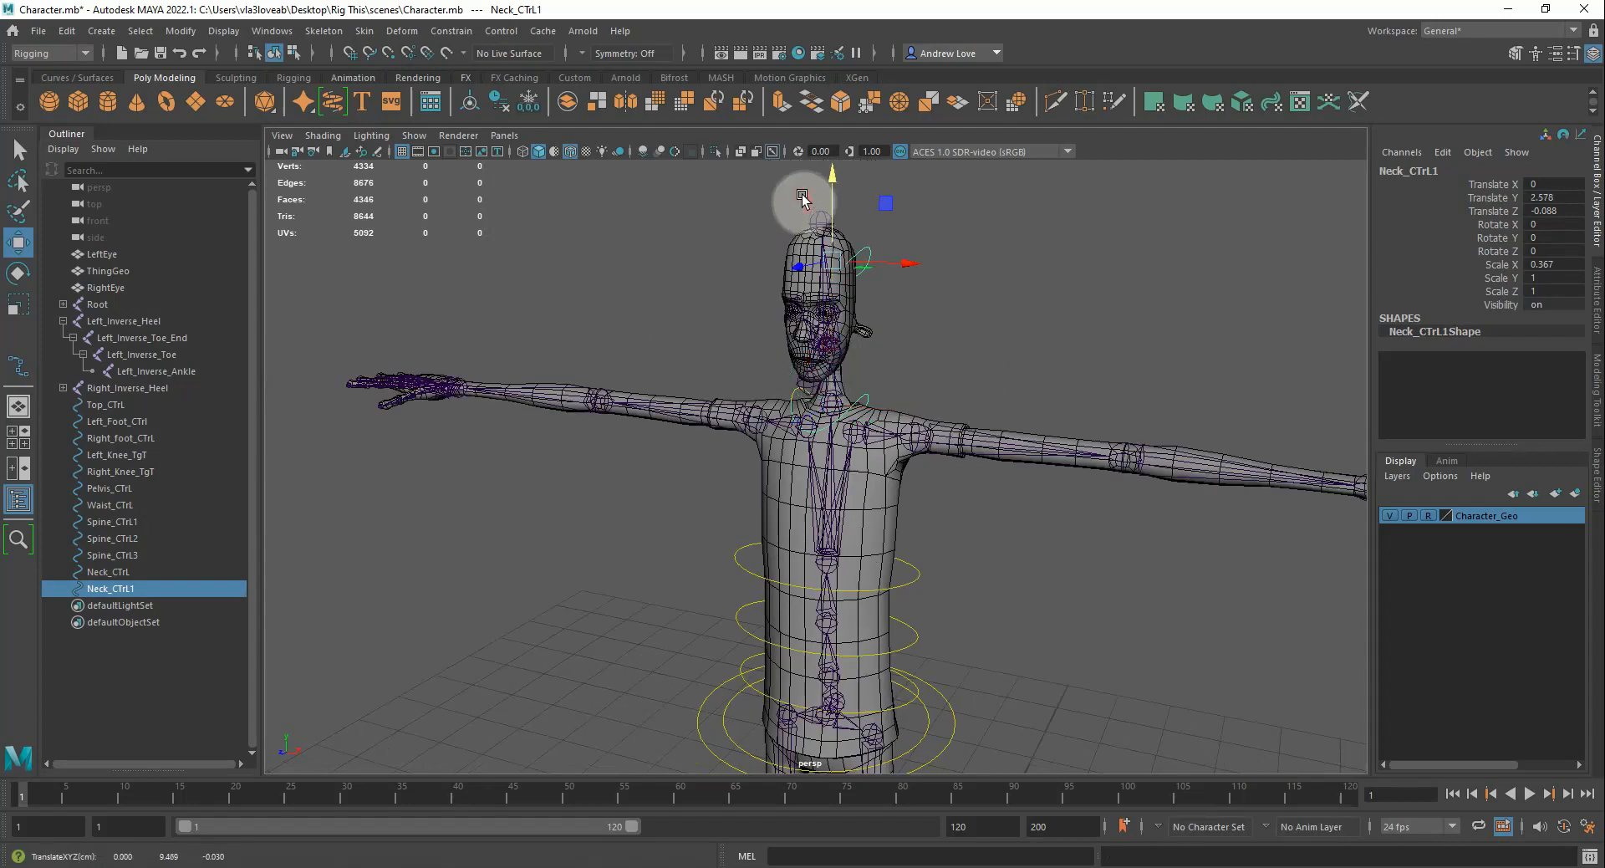
# Enlarge the duplicated curve around the head to Scale X 0.471 and Scale Z 1.417
pyautogui.press('r')
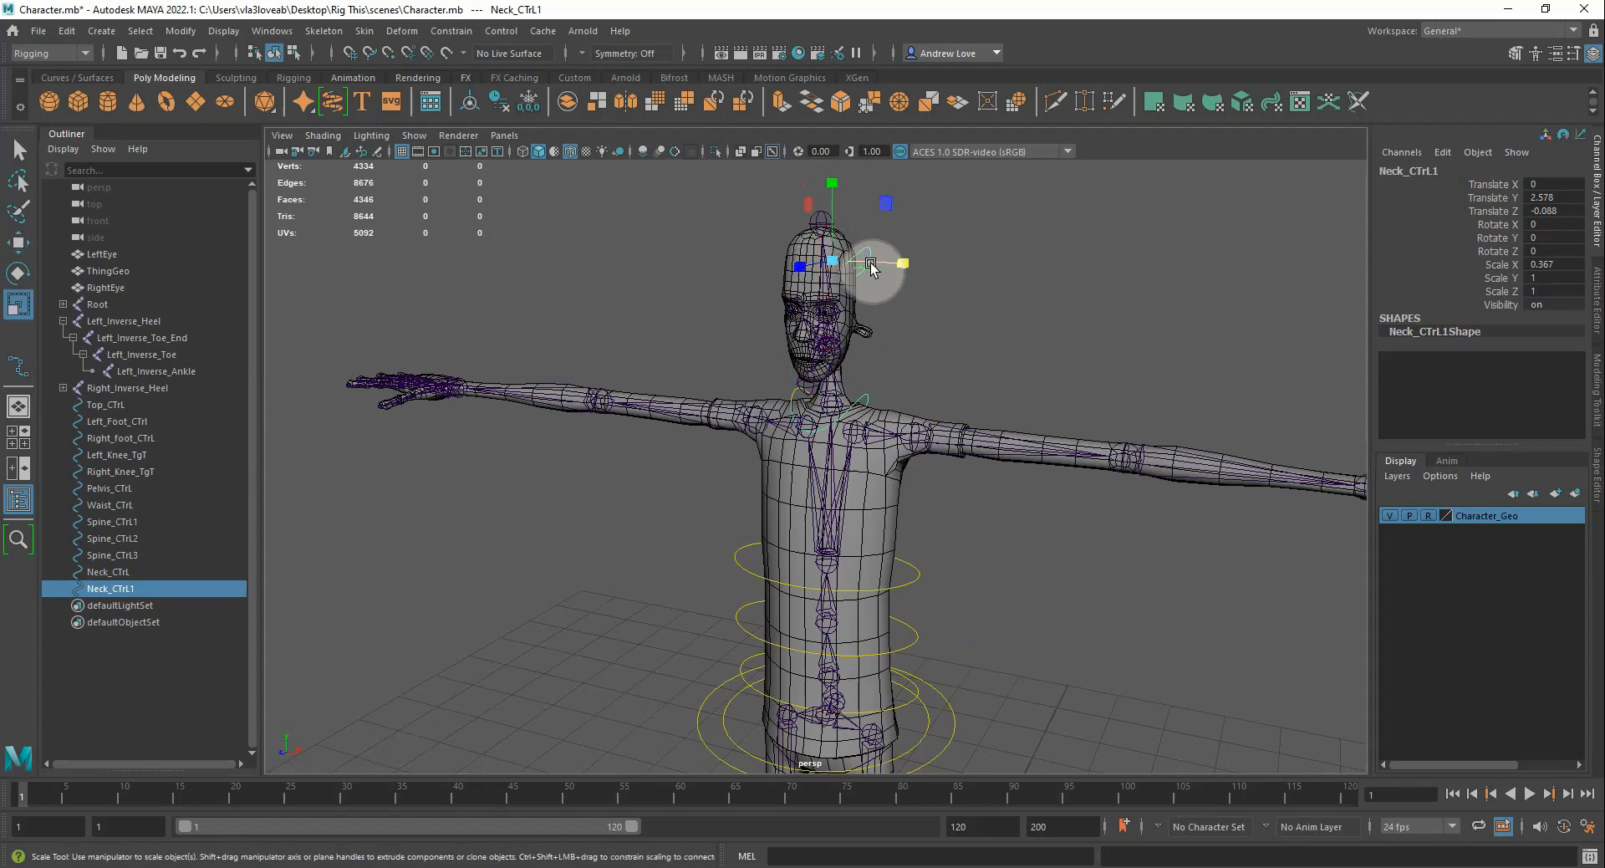
pyautogui.moveTo(902, 268); pyautogui.dragTo(929, 269)
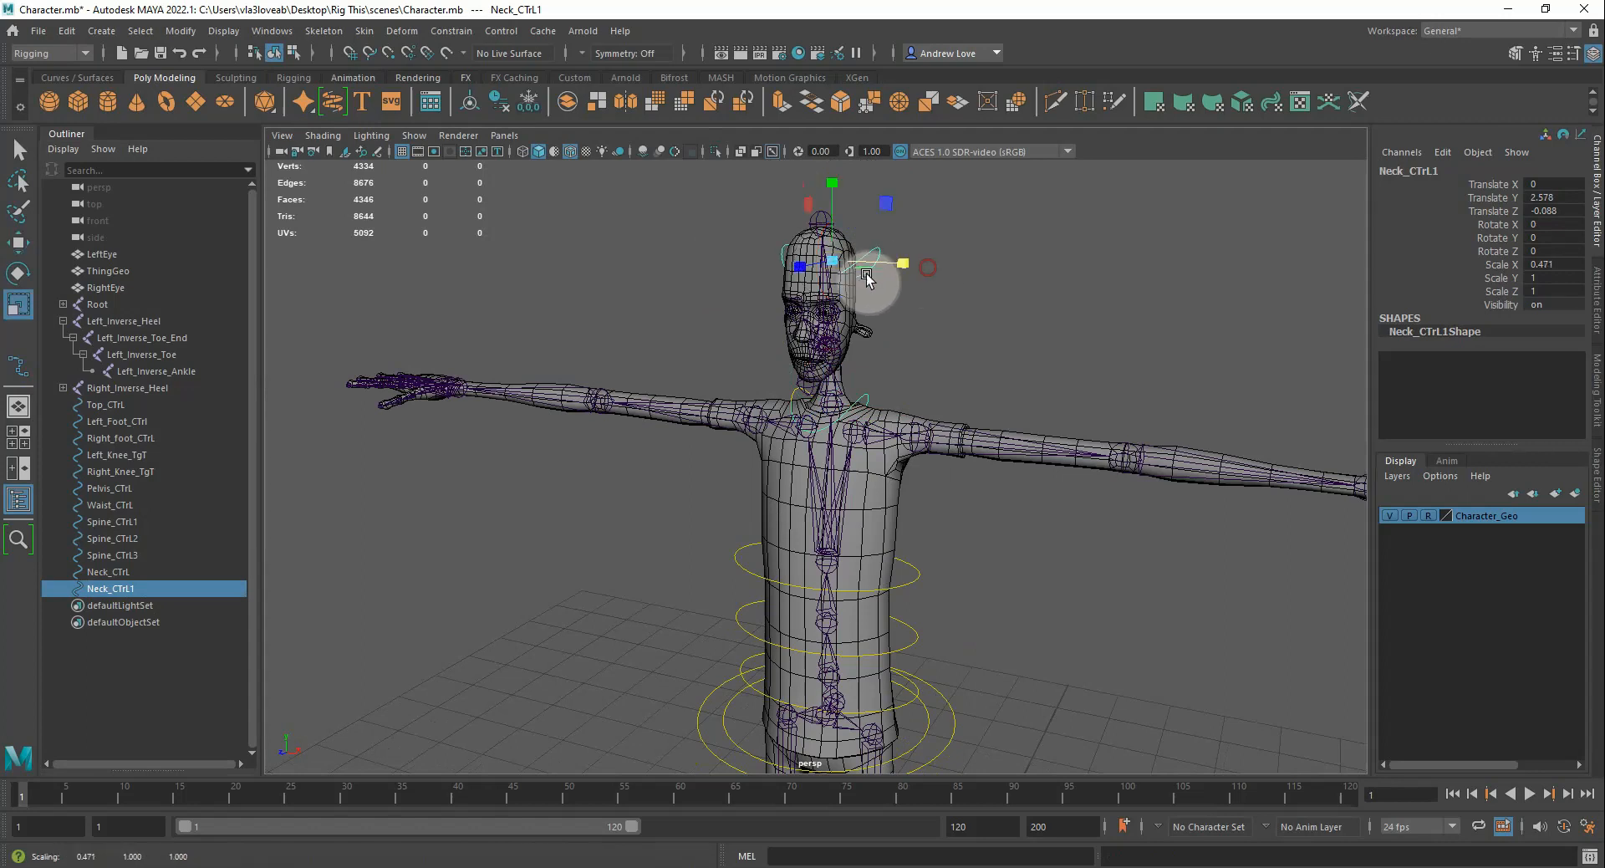
pyautogui.moveTo(770, 278); pyautogui.dragTo(765, 278)
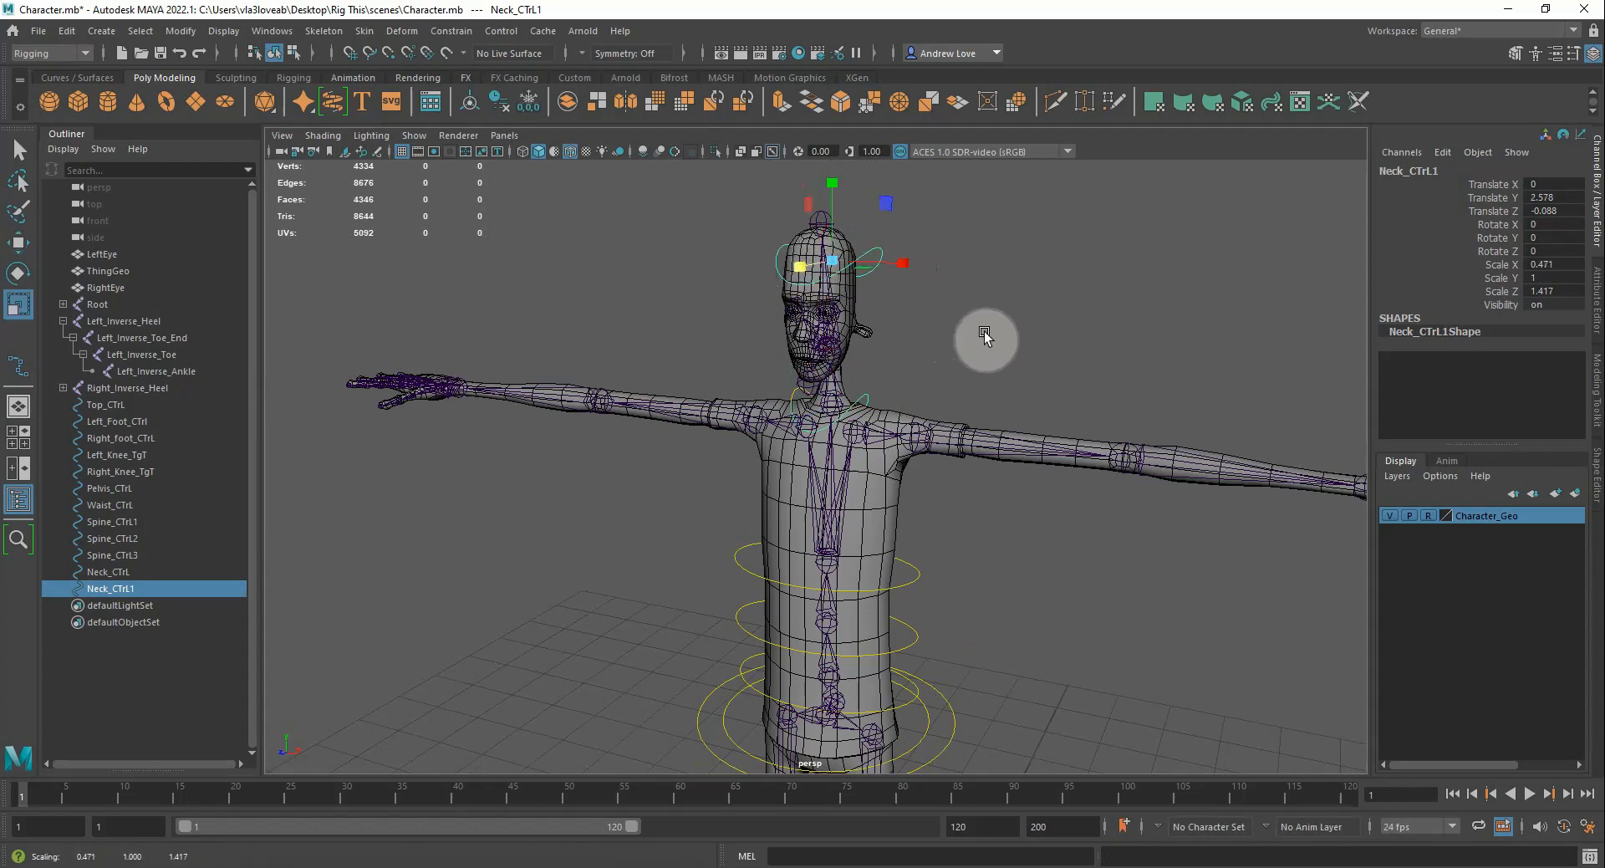
# Tilt the head curve to Rotate X -41.011 and widen it to Scale X 0.566
pyautogui.keyDown('alt'); pyautogui.moveTo(984, 331); pyautogui.dragTo(854, 329); pyautogui.keyUp('alt')
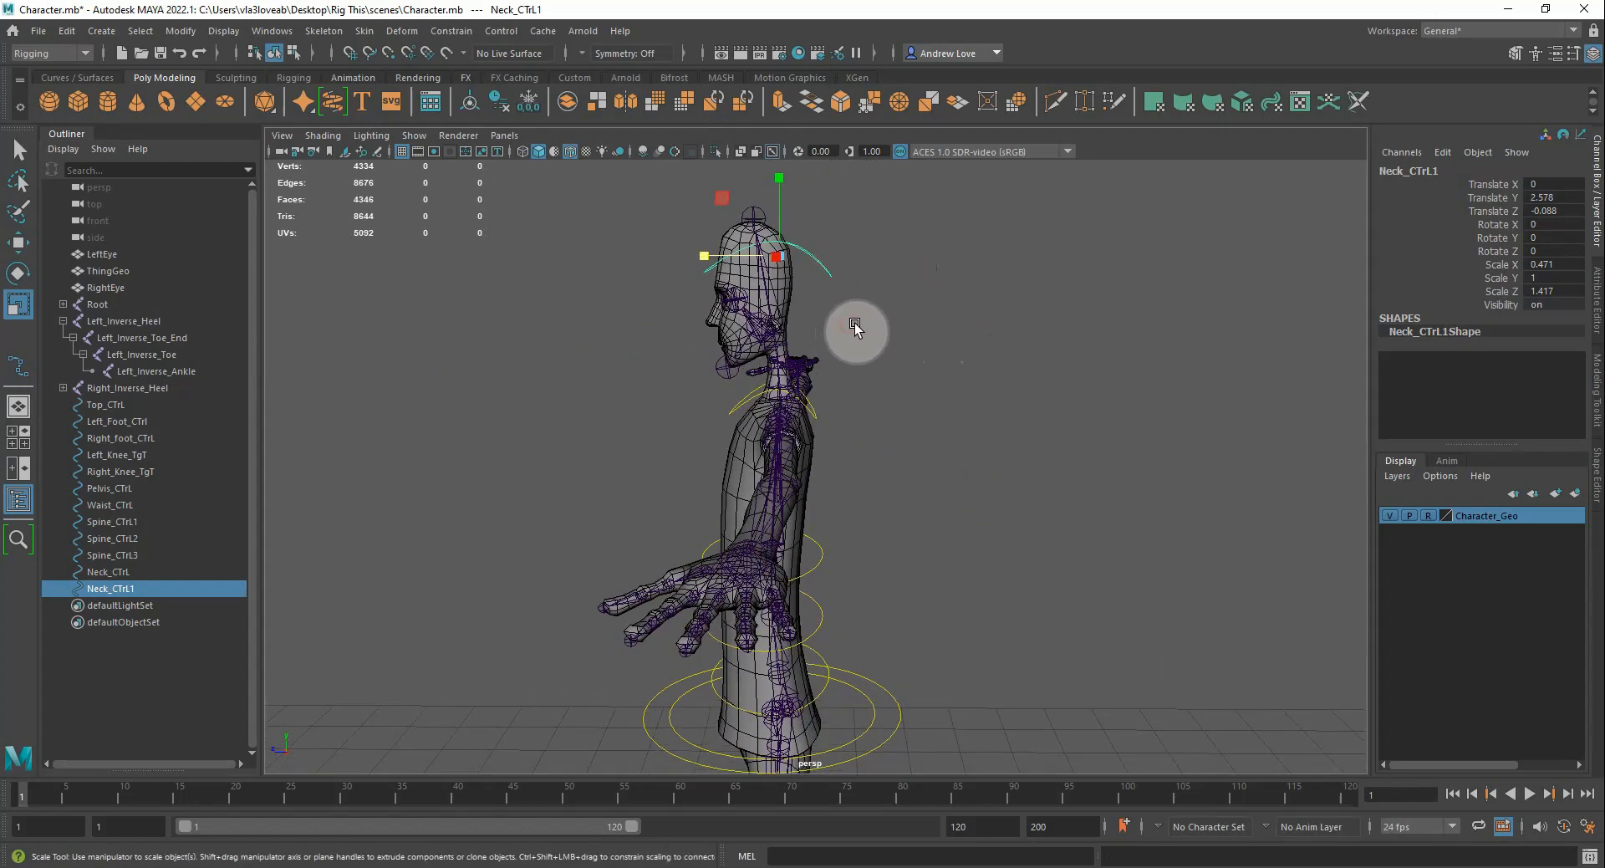
pyautogui.press('e')
pyautogui.moveTo(849, 253); pyautogui.dragTo(841, 293)
pyautogui.keyDown('alt'); pyautogui.moveTo(514, 329); pyautogui.dragTo(700, 323); pyautogui.keyUp('alt')
pyautogui.press('r')
pyautogui.moveTo(922, 254); pyautogui.dragTo(940, 253)
pyautogui.keyDown('alt'); pyautogui.moveTo(1033, 287); pyautogui.dragTo(892, 289); pyautogui.keyUp('alt')
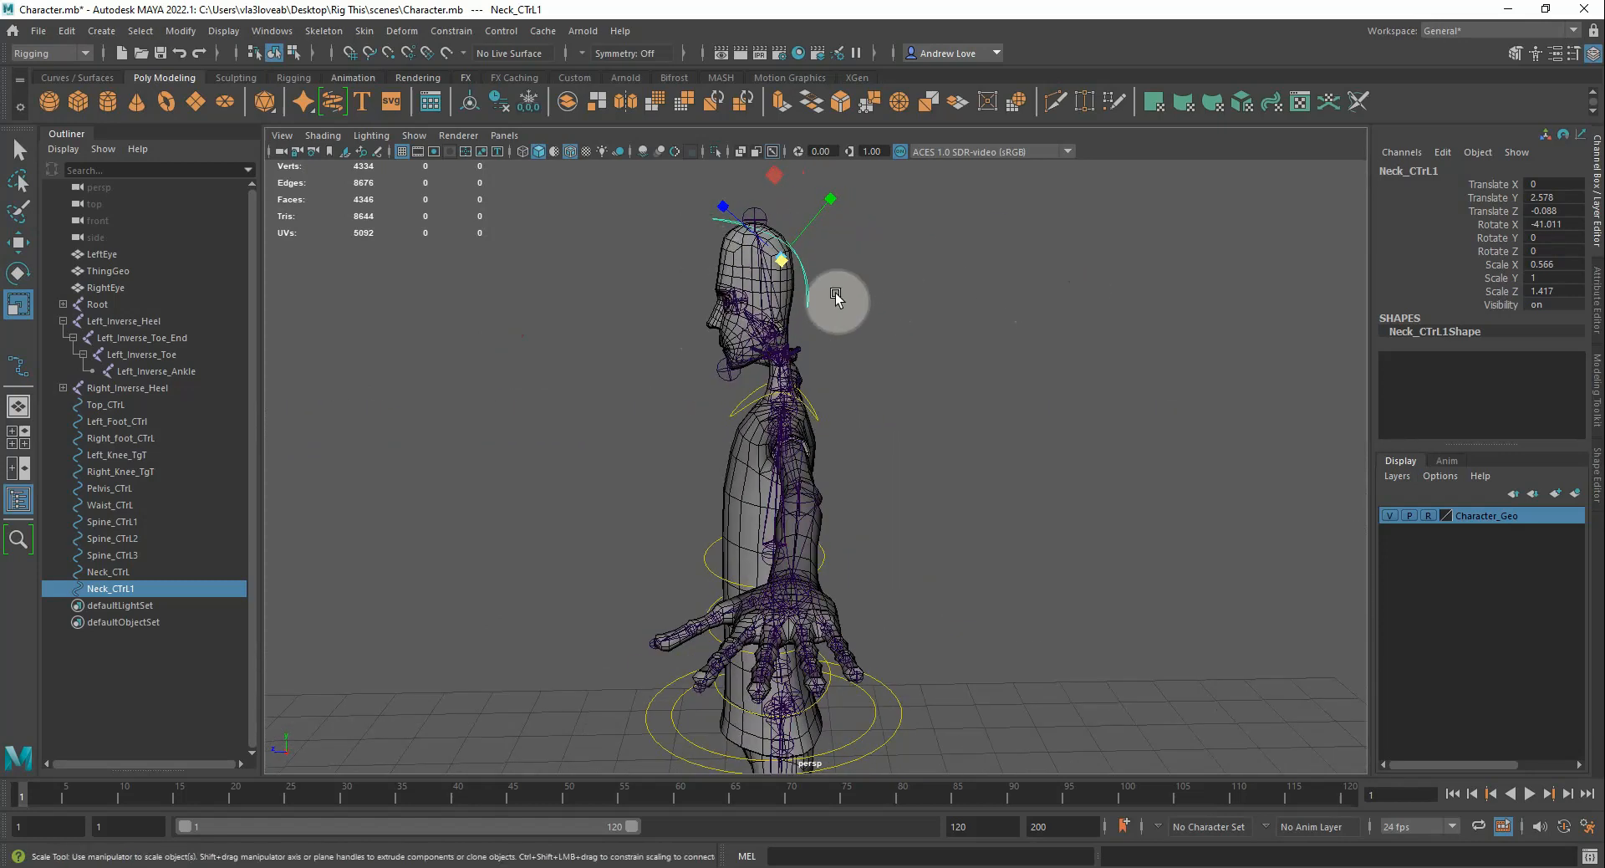
# Reposition the head curve over the crown at Translate Y 2.638 and Translate Z -0.034
pyautogui.press('w')
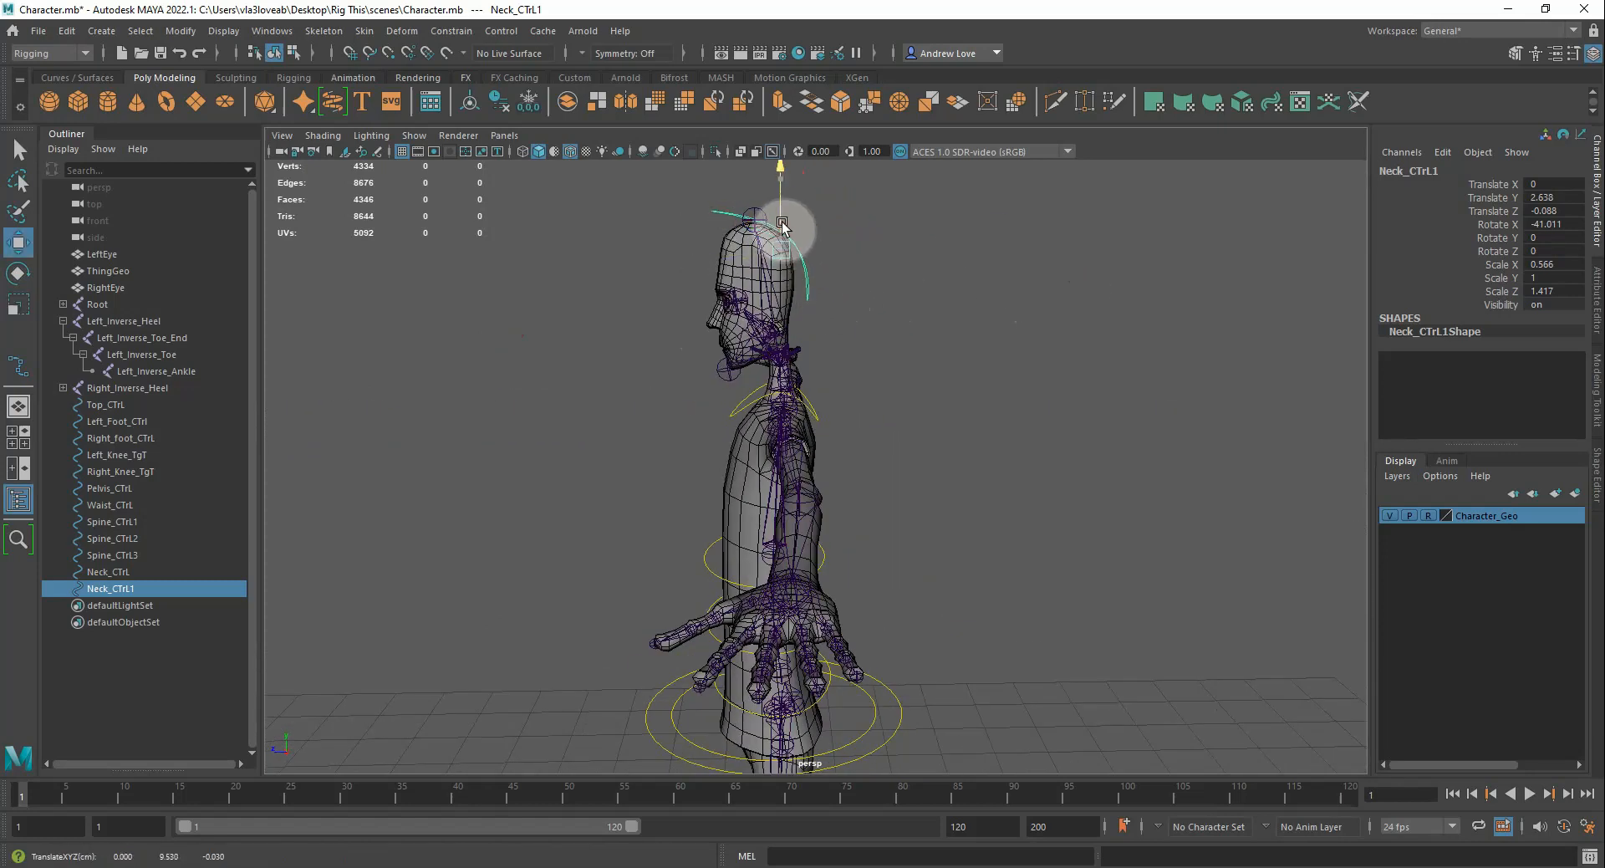
pyautogui.moveTo(788, 242); pyautogui.dragTo(717, 255)
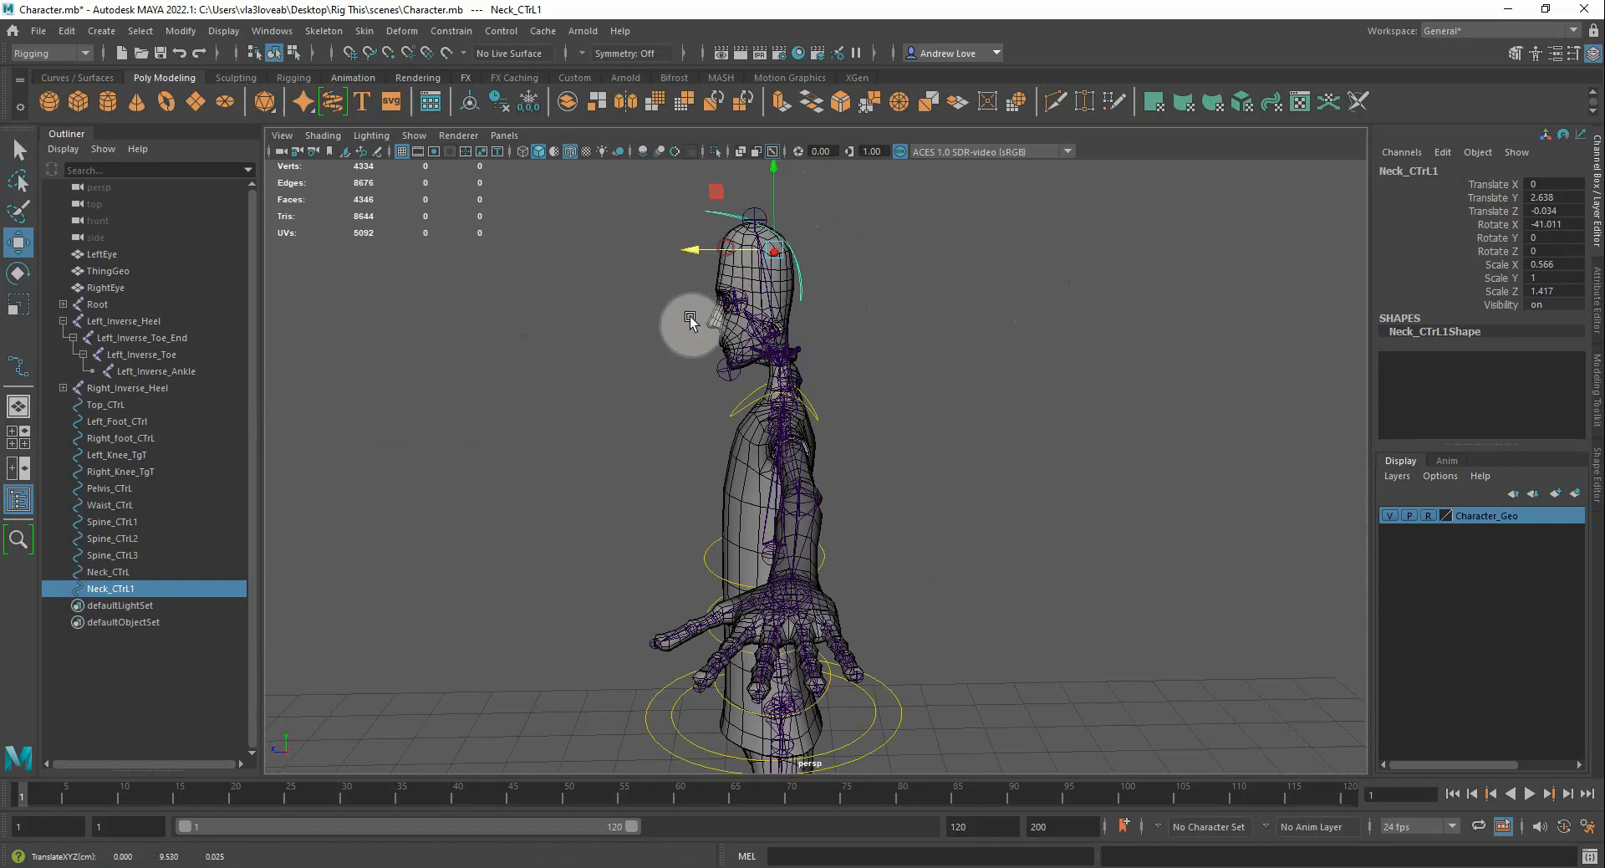
pyautogui.keyDown('alt'); pyautogui.moveTo(627, 326); pyautogui.dragTo(637, 374); pyautogui.keyUp('alt')
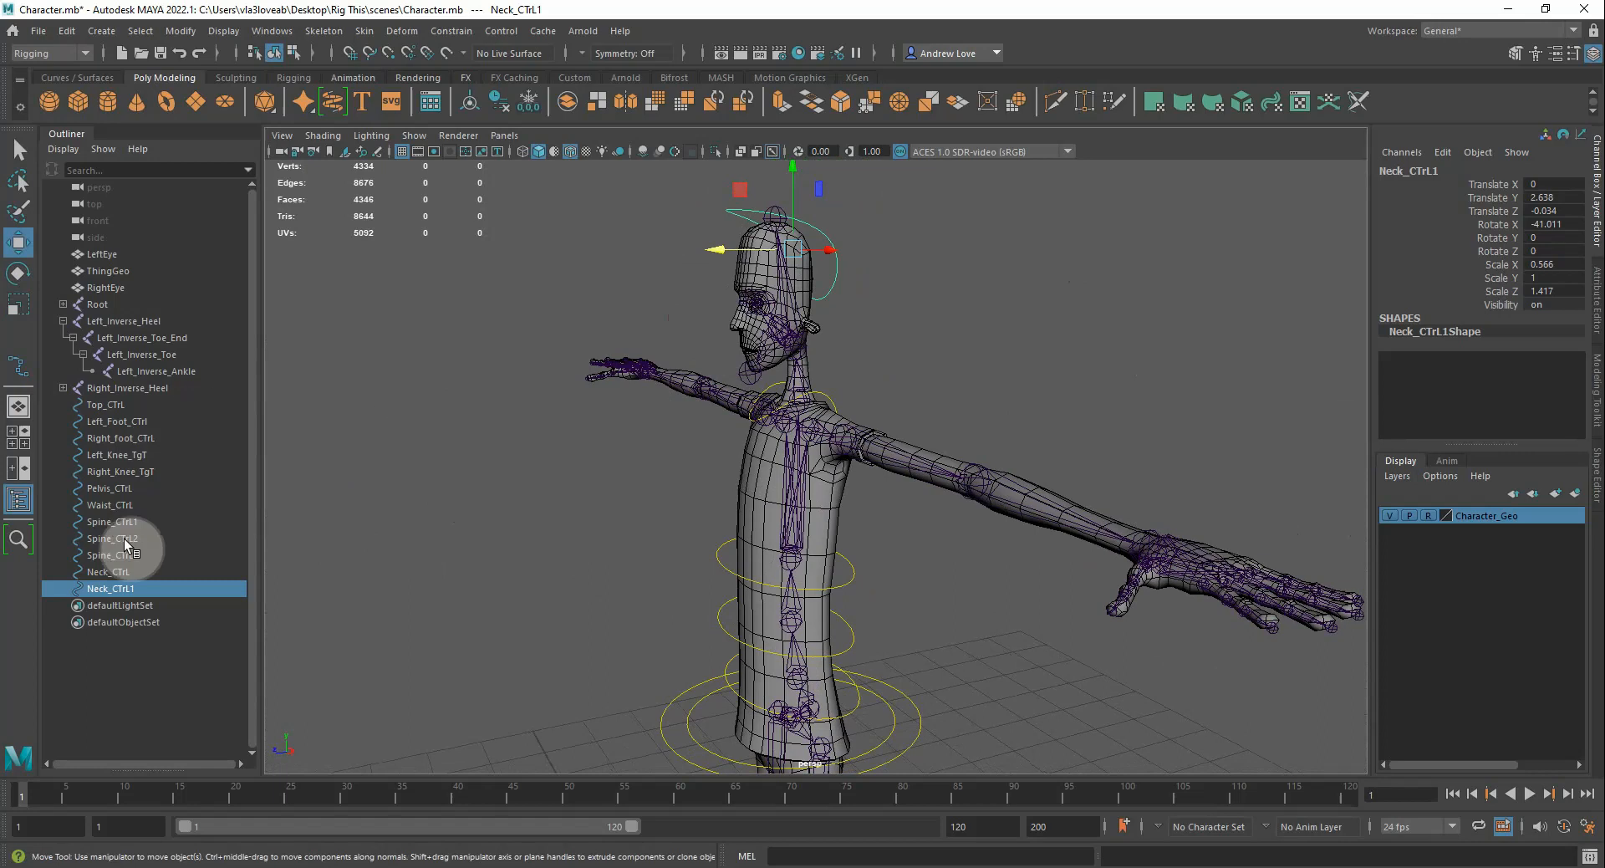
# Rename the Neck_CTrL1 curve to Head_CTrL and deselect it
pyautogui.doubleClick(104, 589)
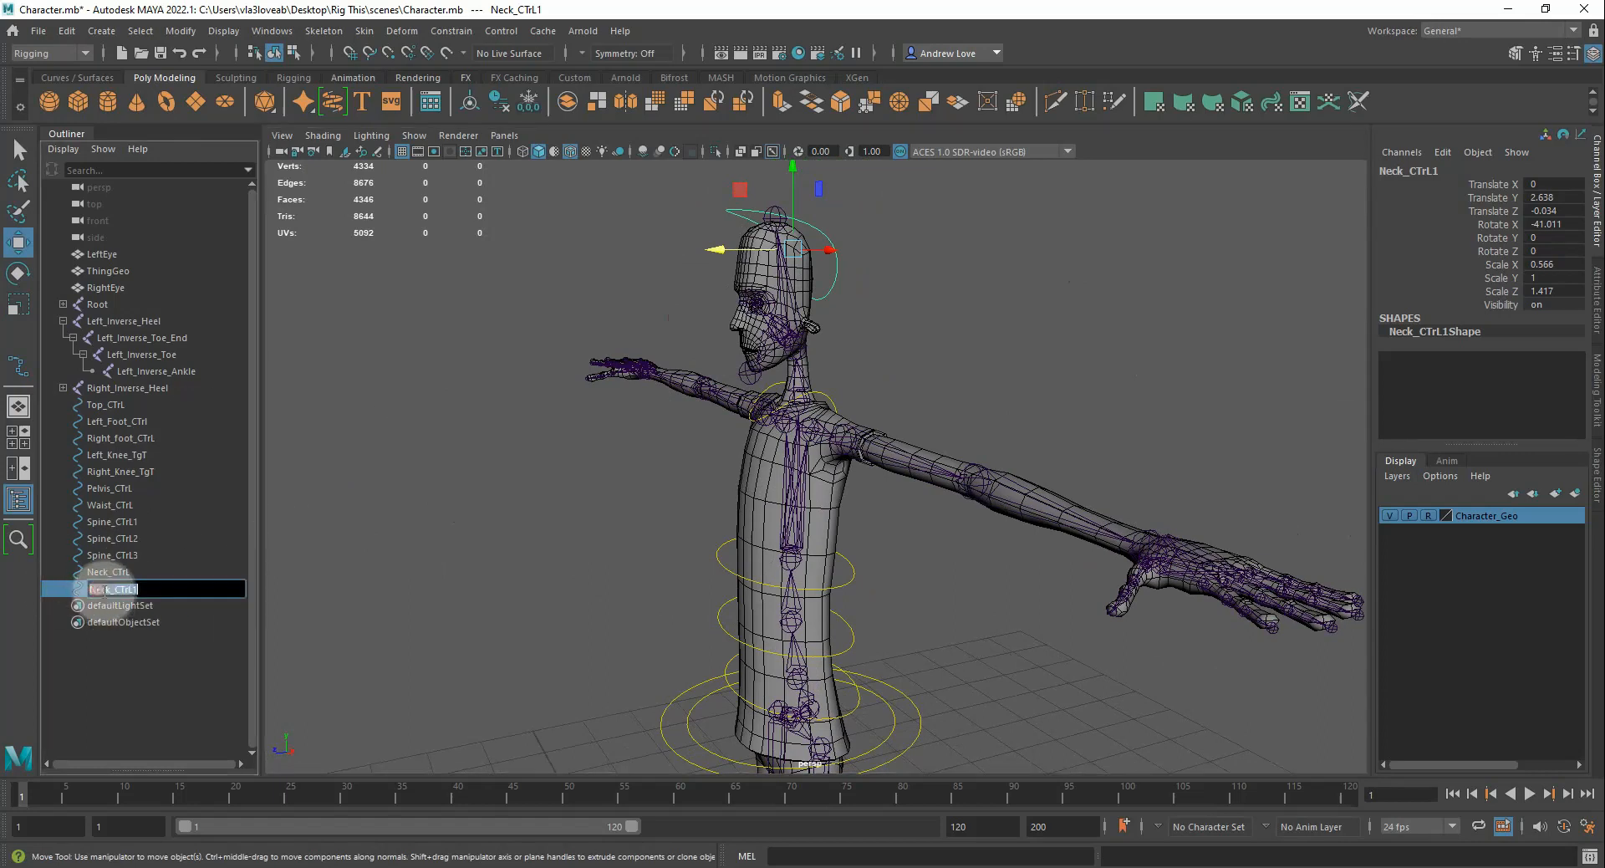
pyautogui.moveTo(109, 588); pyautogui.dragTo(88, 589)
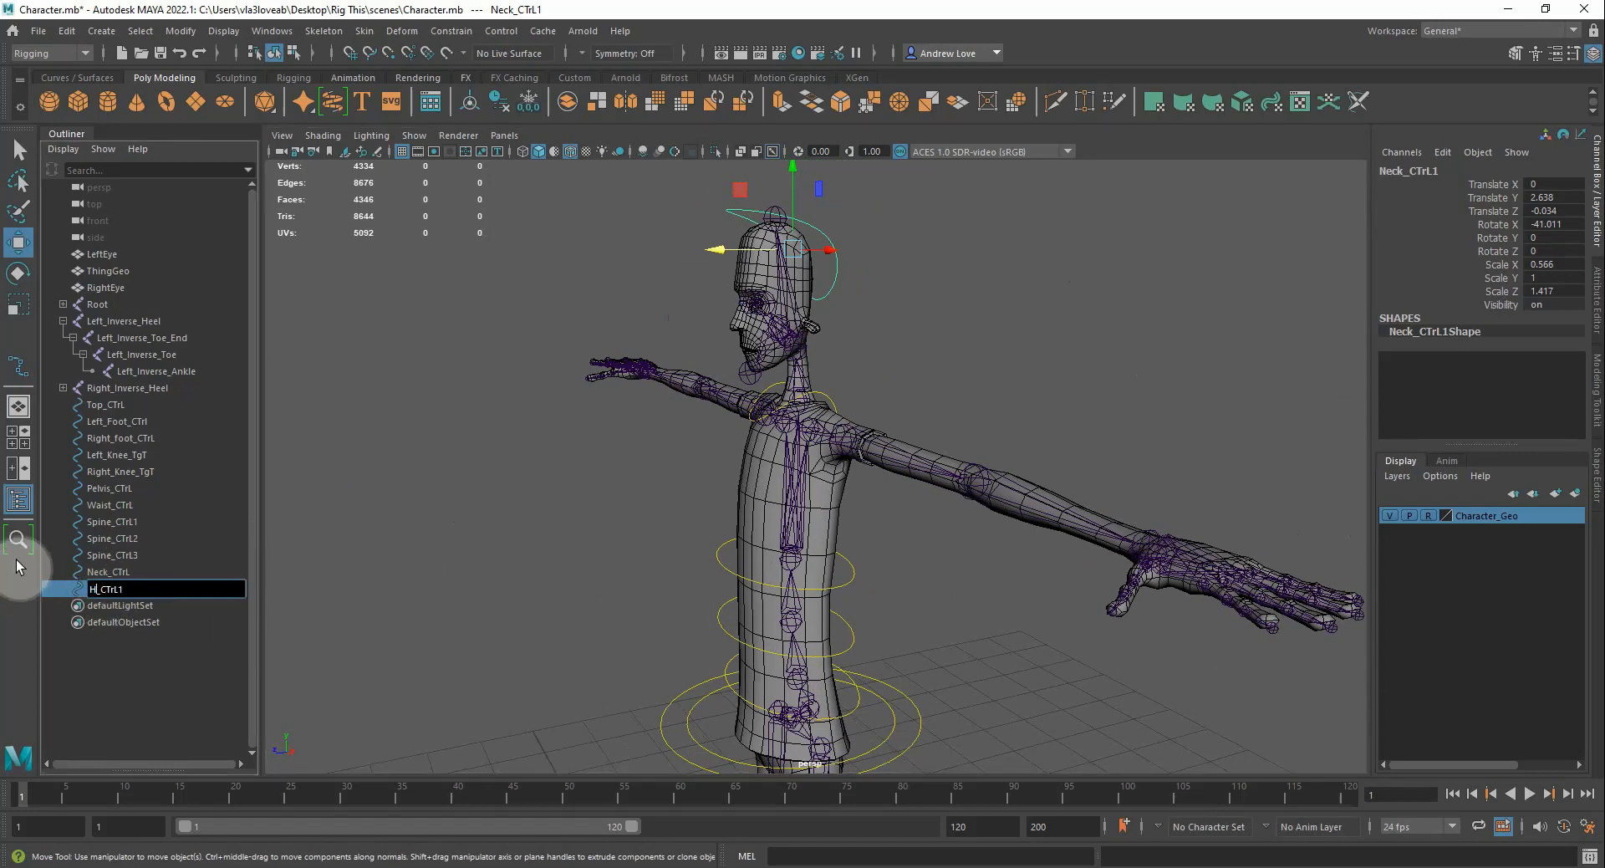
pyautogui.click(147, 589)
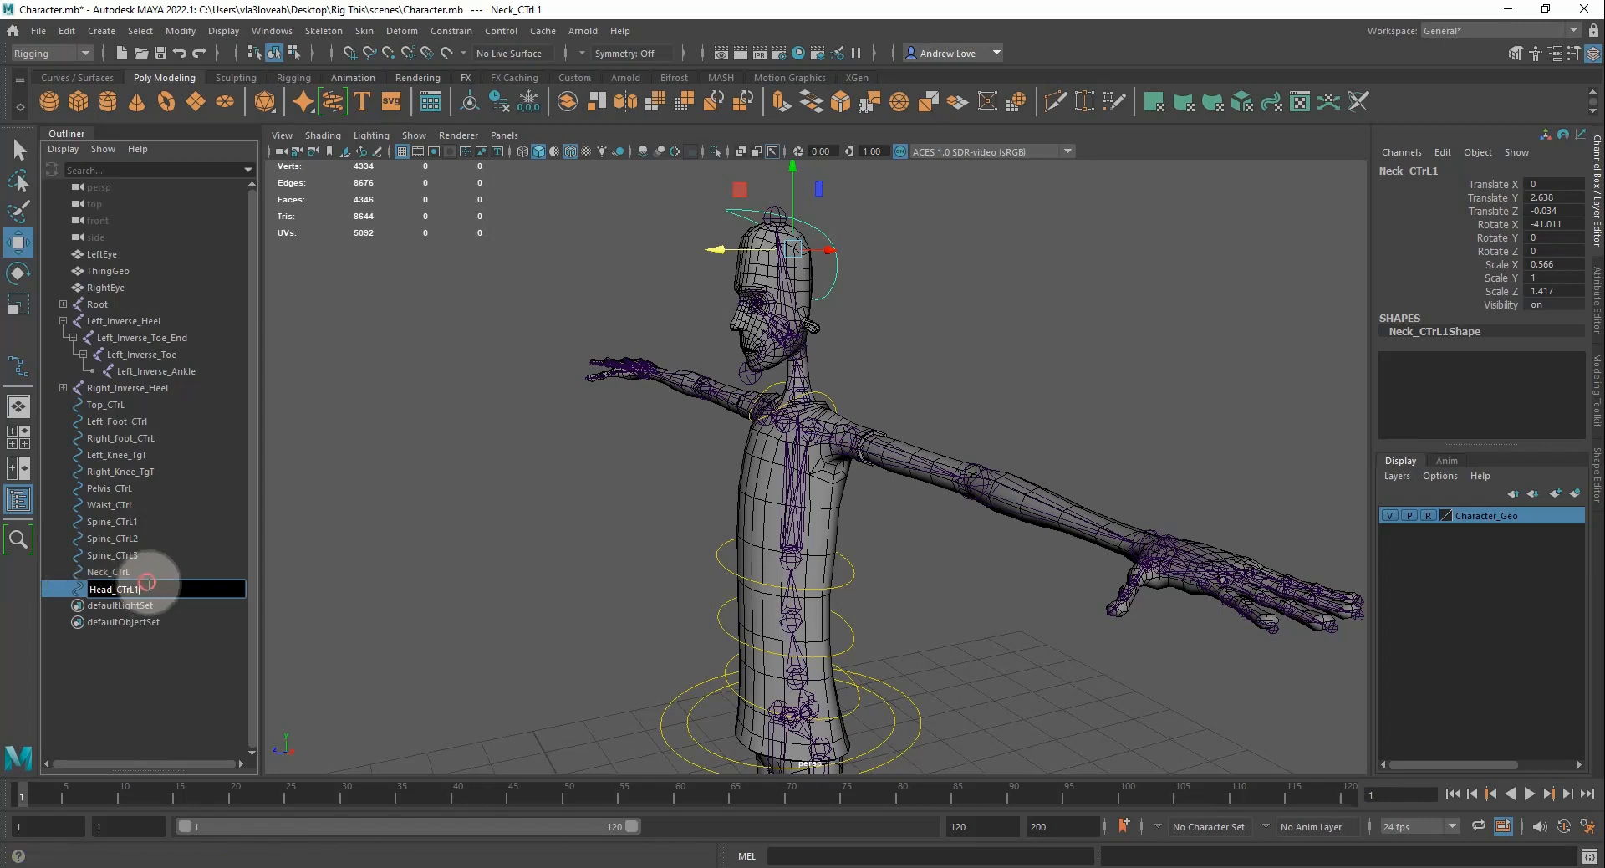
pyautogui.press('BackSpace')
pyautogui.press('Return')
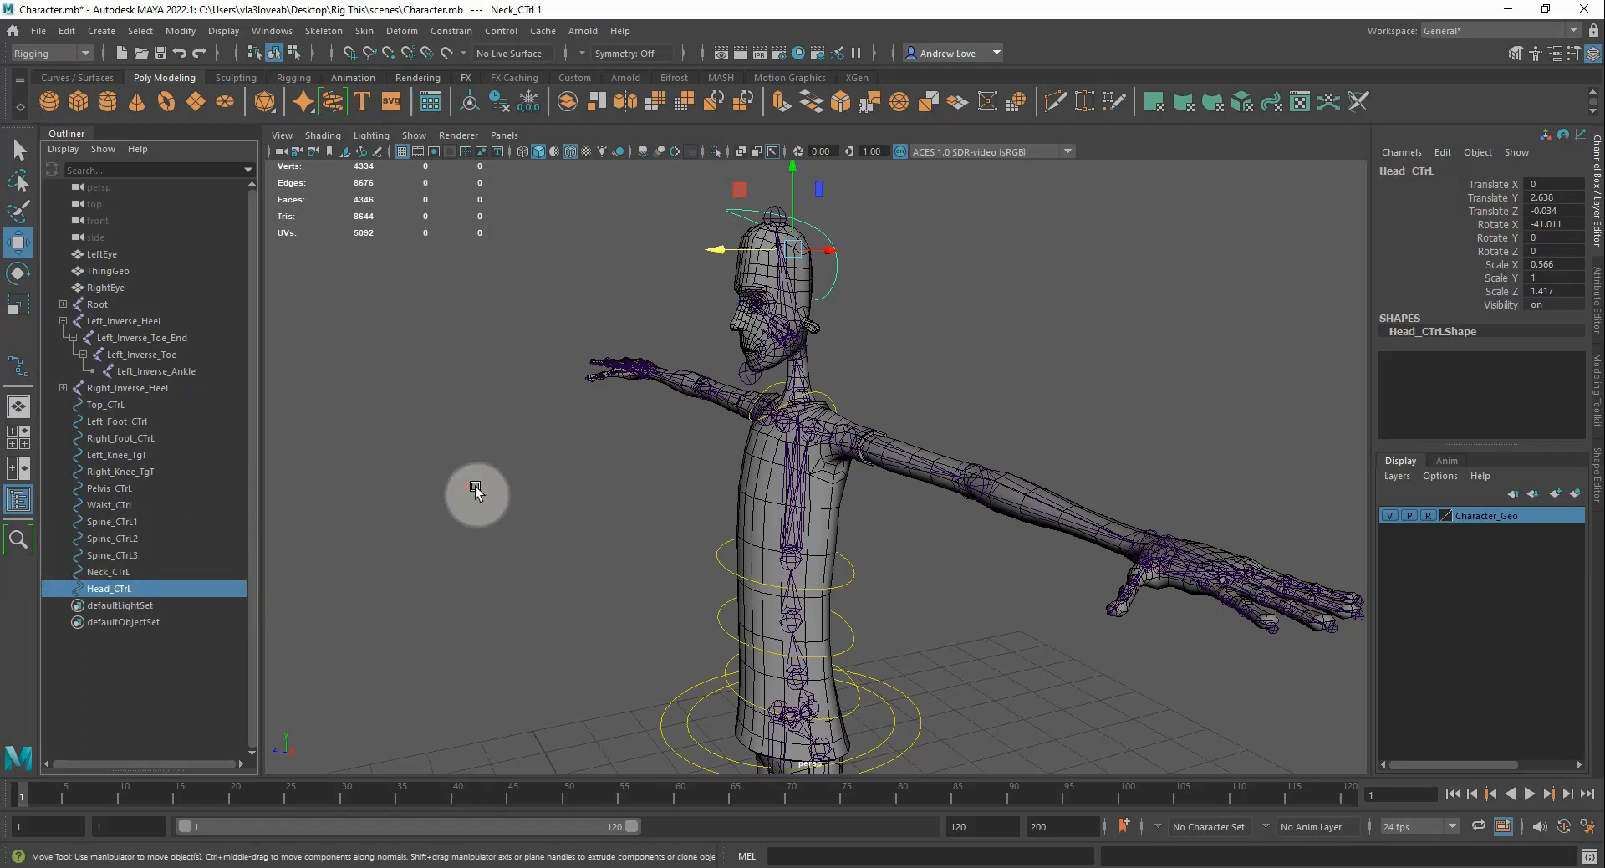
pyautogui.click(473, 488)
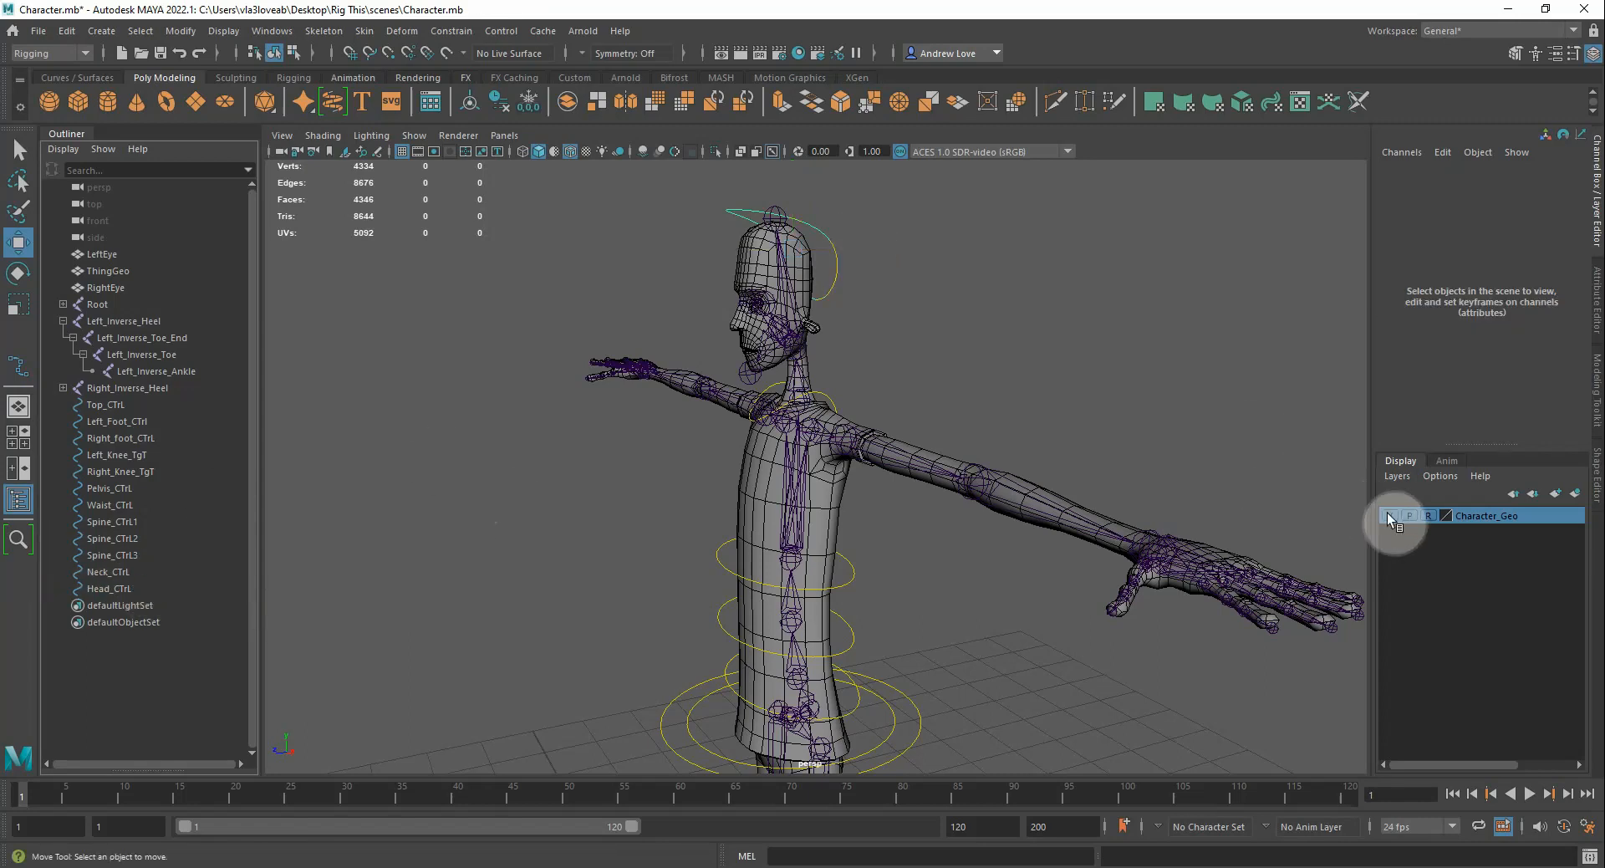
# Hide the Character_Geo layer and snap the pivot of Head_CTrL to the head joint at the top of the neck
pyautogui.click(1389, 515)
pyautogui.click(821, 274)
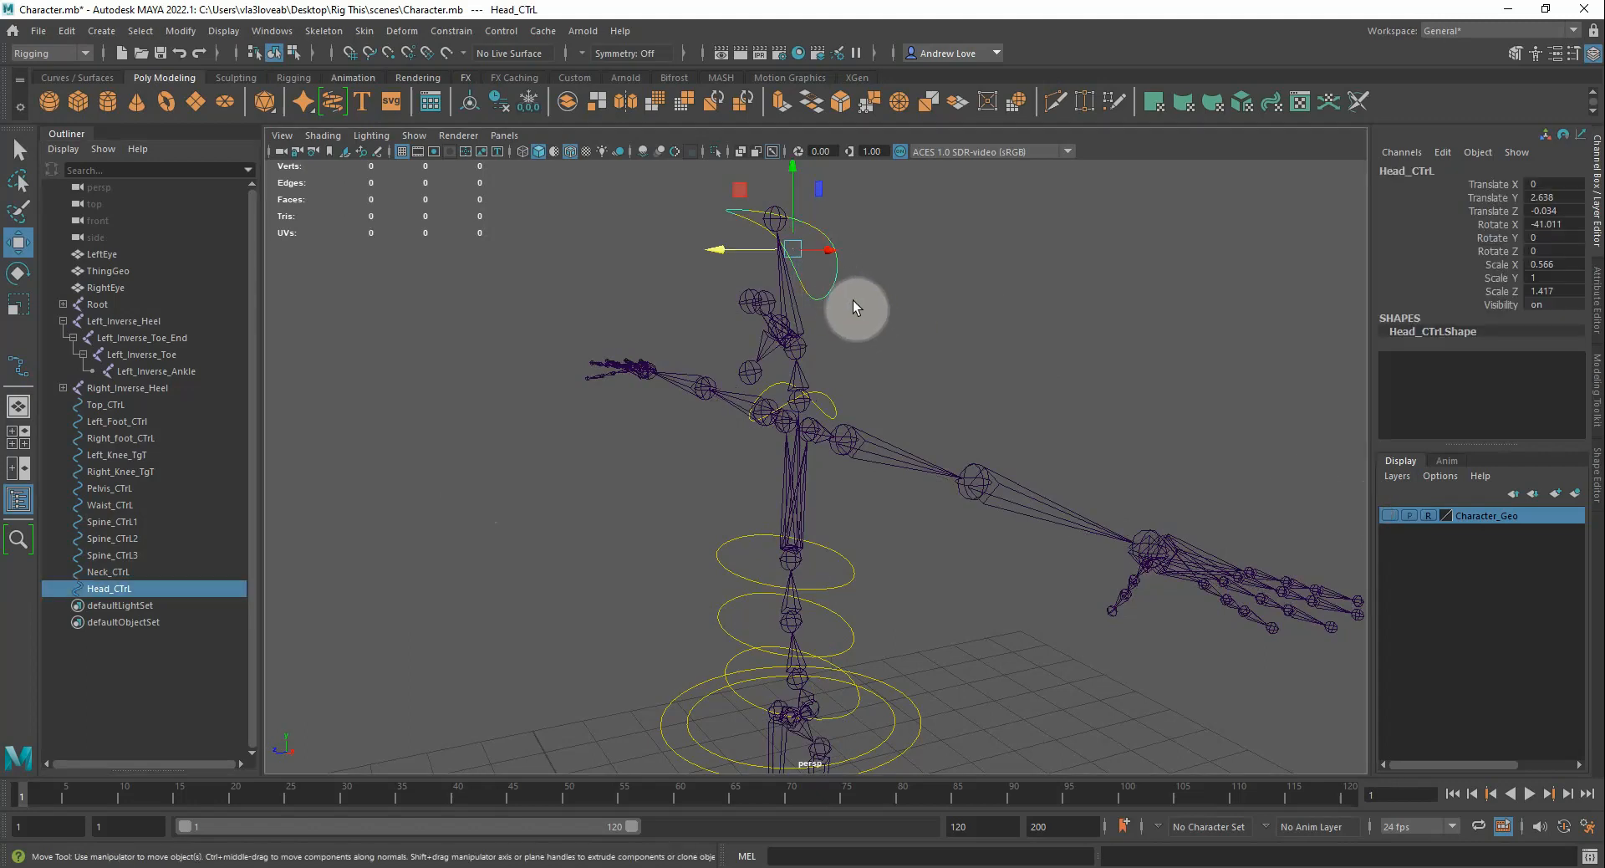
pyautogui.press('d')
pyautogui.scroll(2, 464, 305)
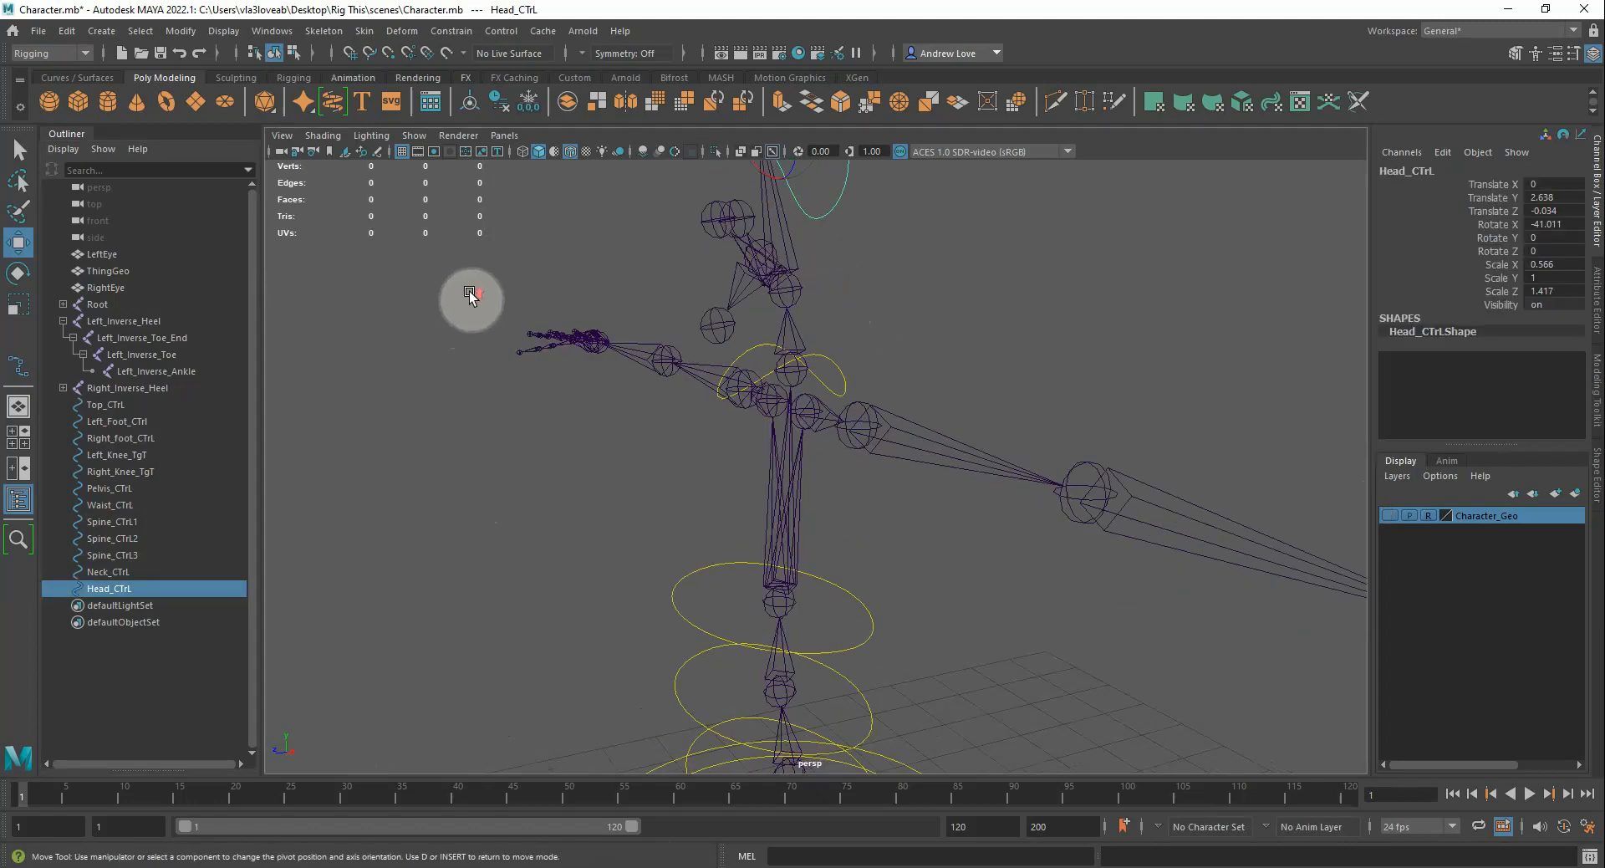
pyautogui.keyDown('alt'); pyautogui.moveTo(458, 318); pyautogui.dragTo(506, 409); pyautogui.keyUp('alt')
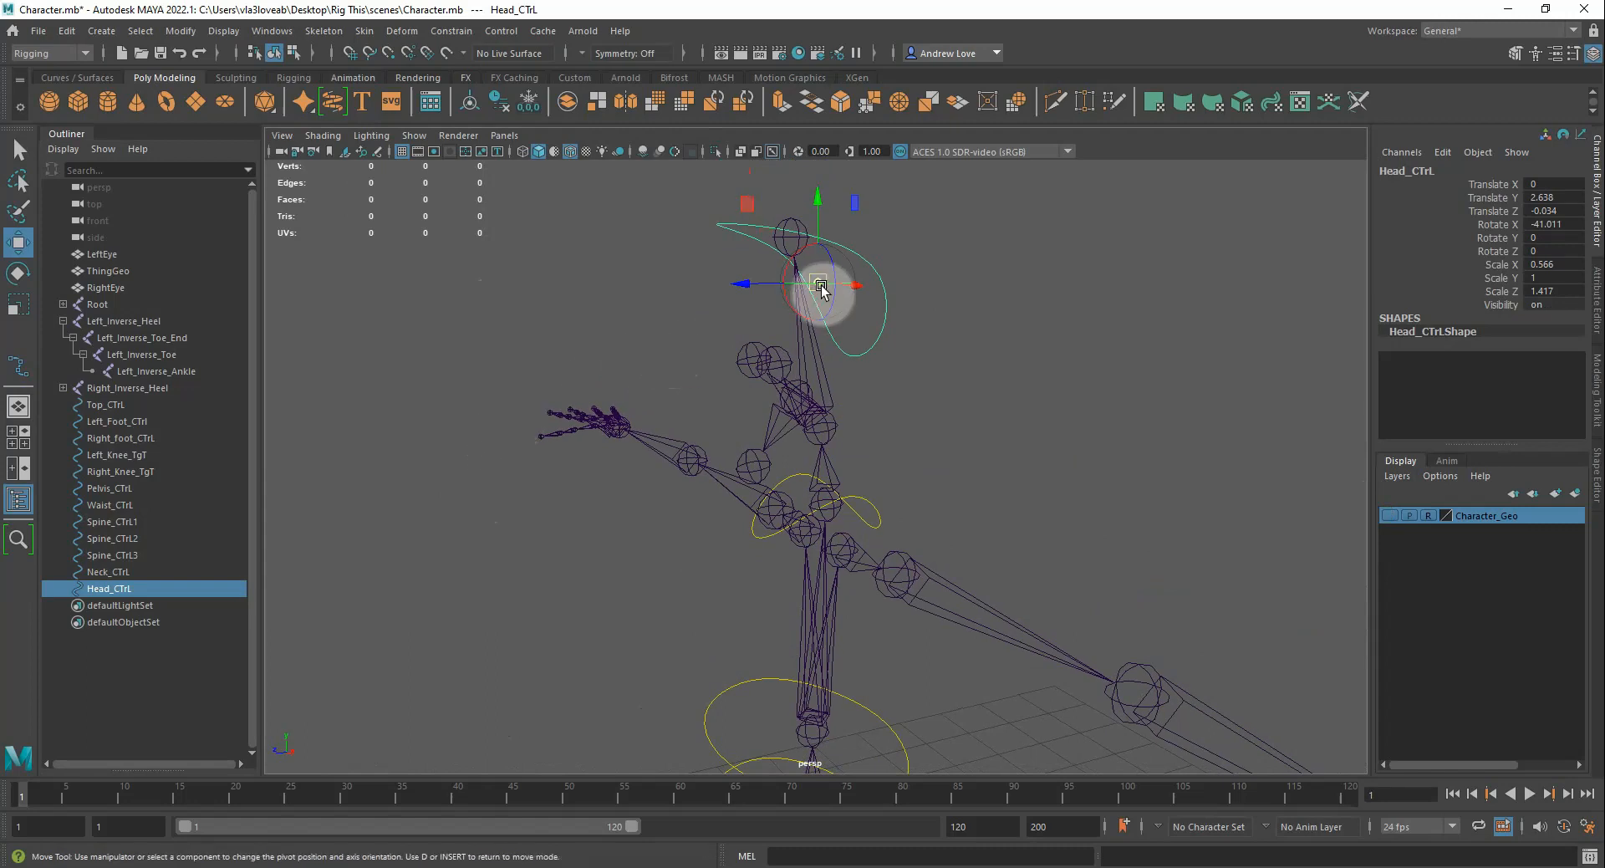
pyautogui.moveTo(824, 286); pyautogui.dragTo(798, 429)
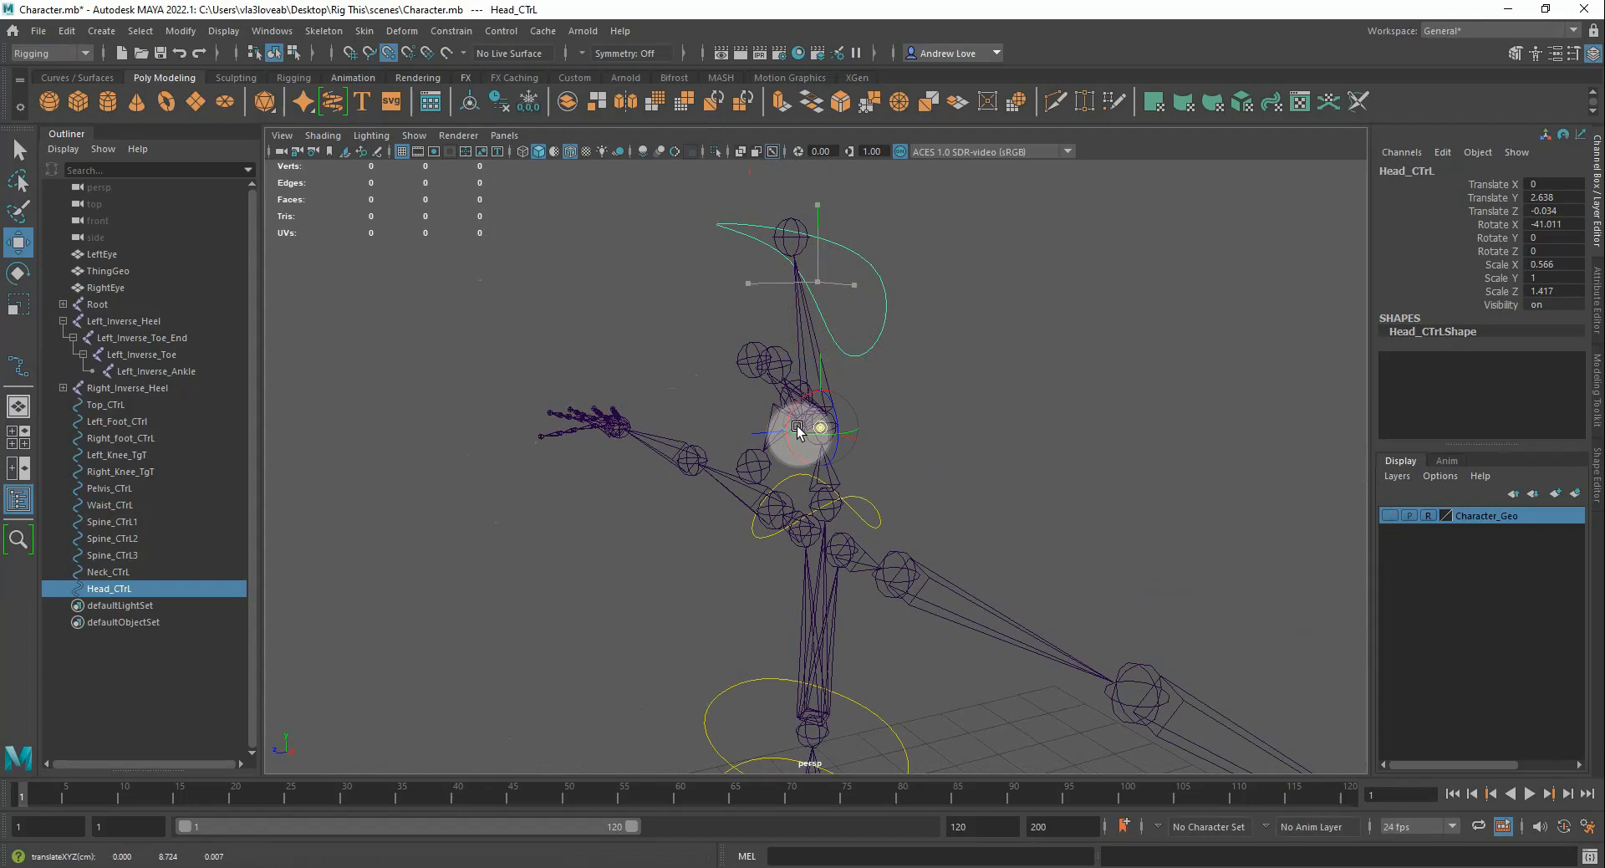
pyautogui.click(658, 343)
pyautogui.click(869, 348)
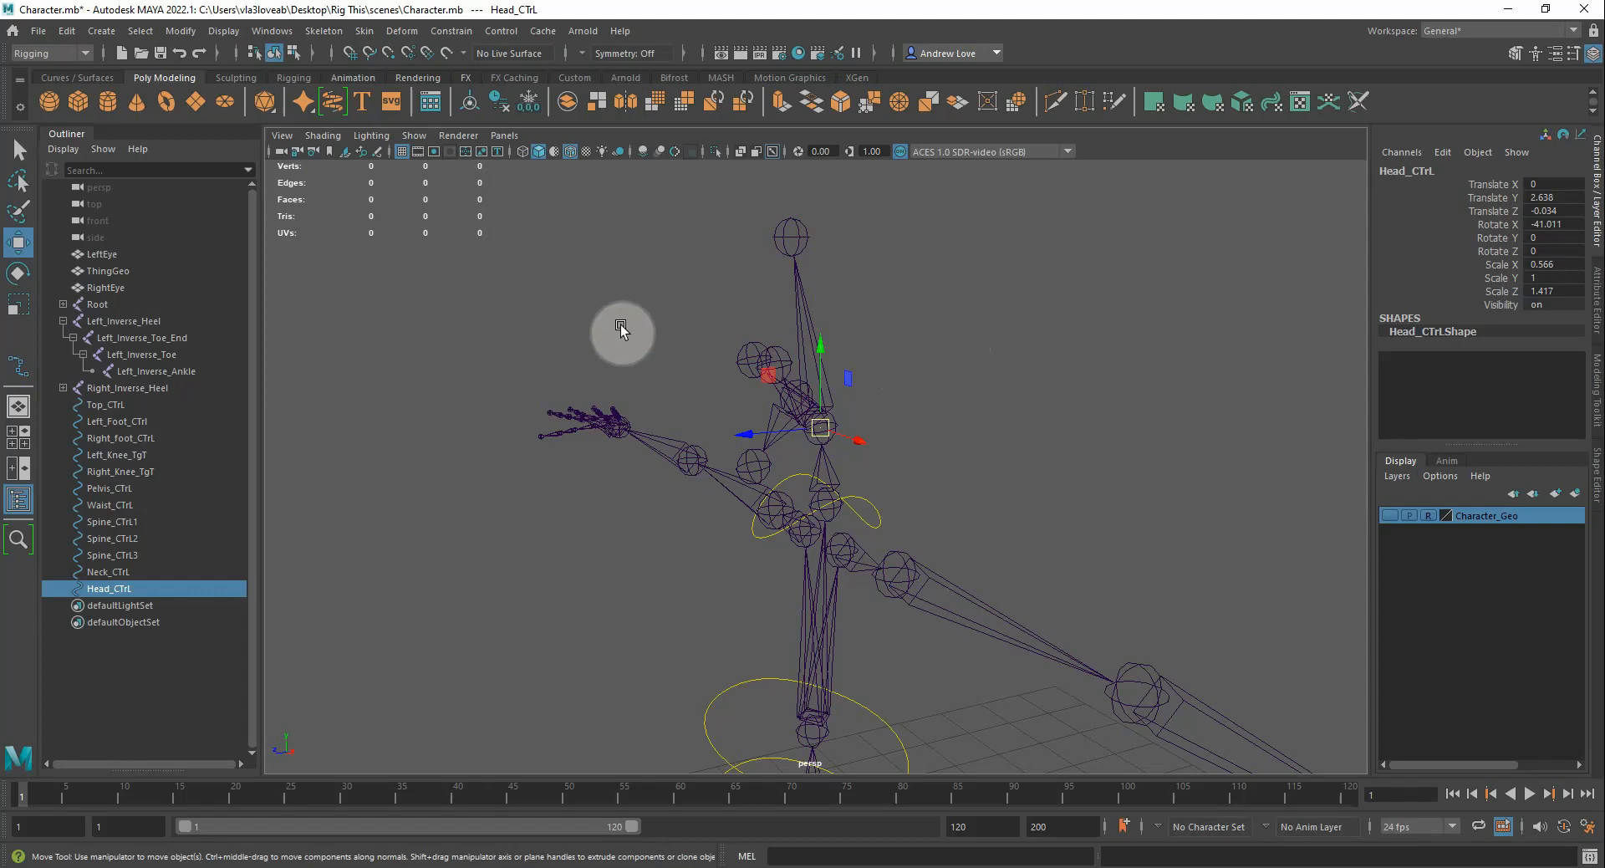
# Duplicate Head_CTrL and move the copy out in front of the head to Translate Z 1.223
pyautogui.keyDown('alt'); pyautogui.moveTo(621, 324); pyautogui.dragTo(573, 320); pyautogui.keyUp('alt')
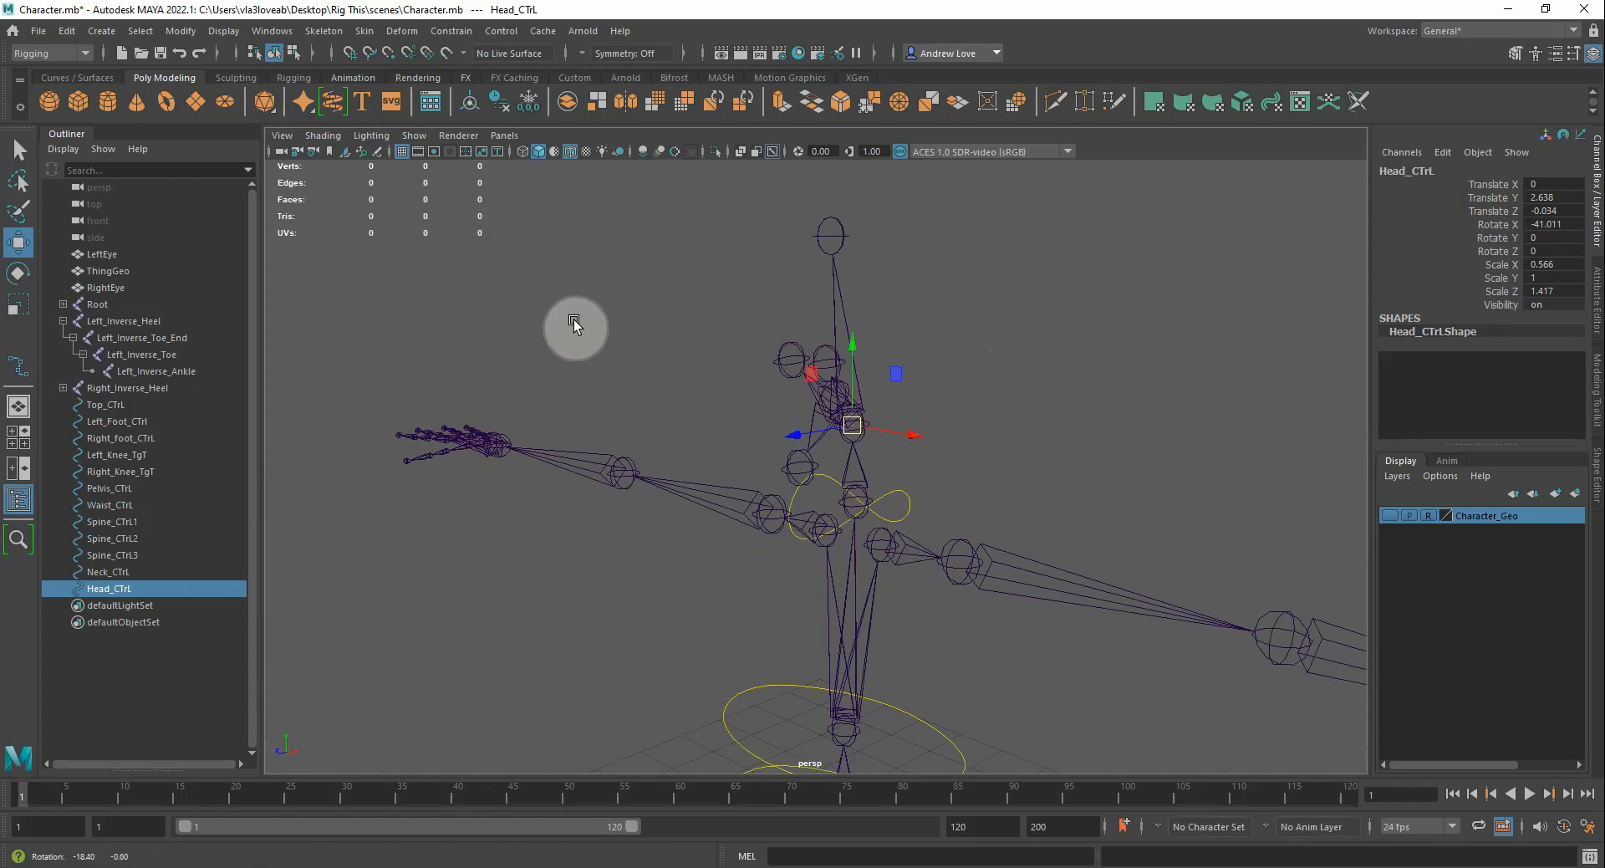
pyautogui.keyDown('alt'); pyautogui.moveTo(574, 320); pyautogui.dragTo(575, 328); pyautogui.keyUp('alt')
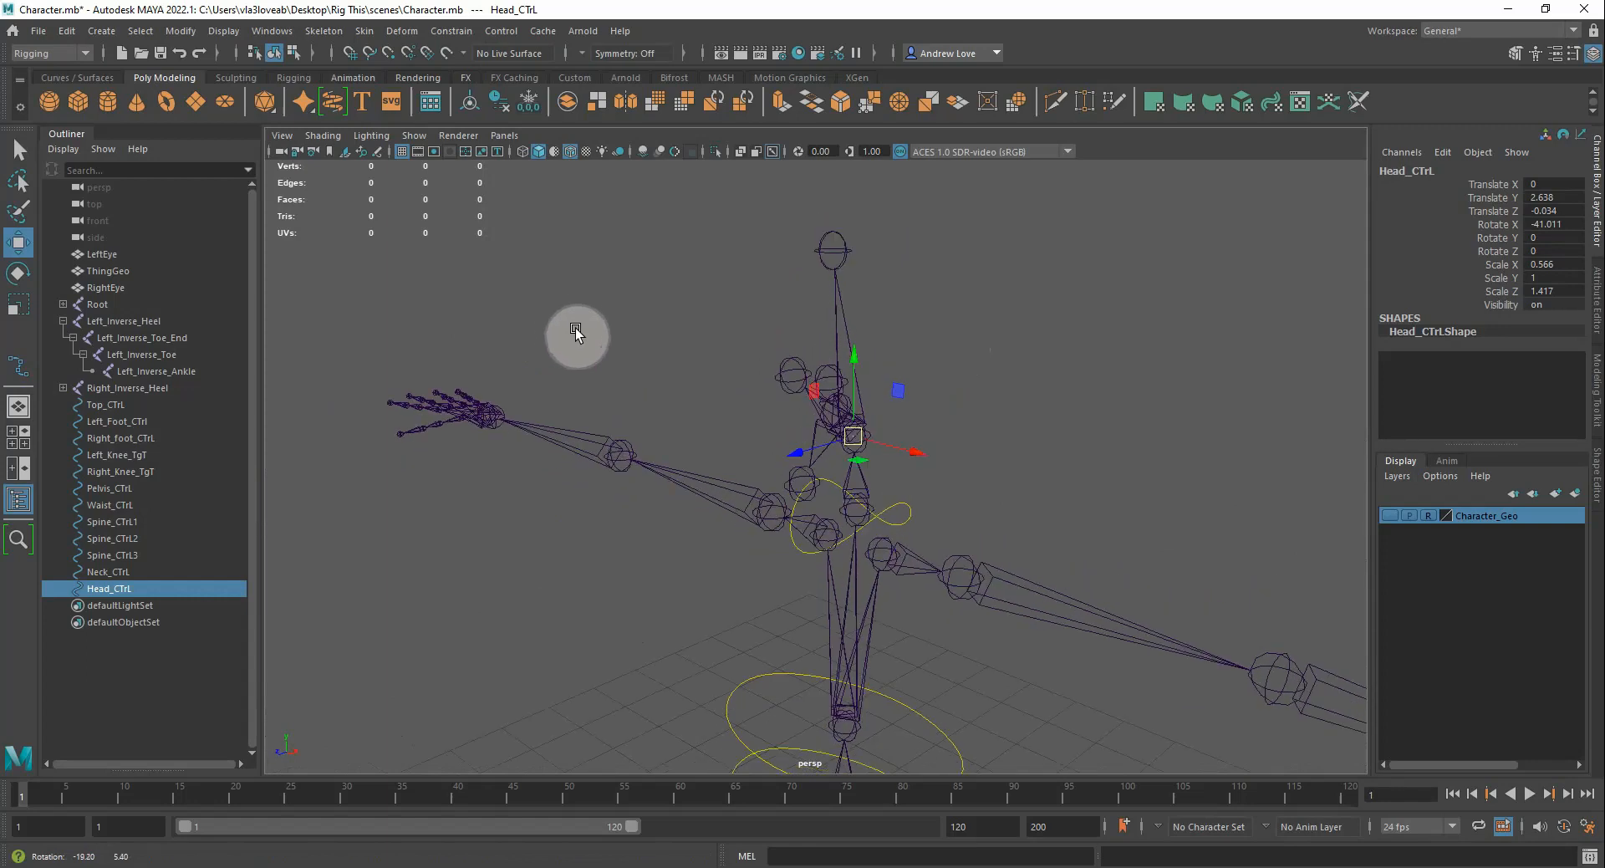
pyautogui.keyDown('alt'); pyautogui.moveTo(575, 328); pyautogui.dragTo(573, 409, button='middle'); pyautogui.keyUp('alt')
pyautogui.click(664, 403)
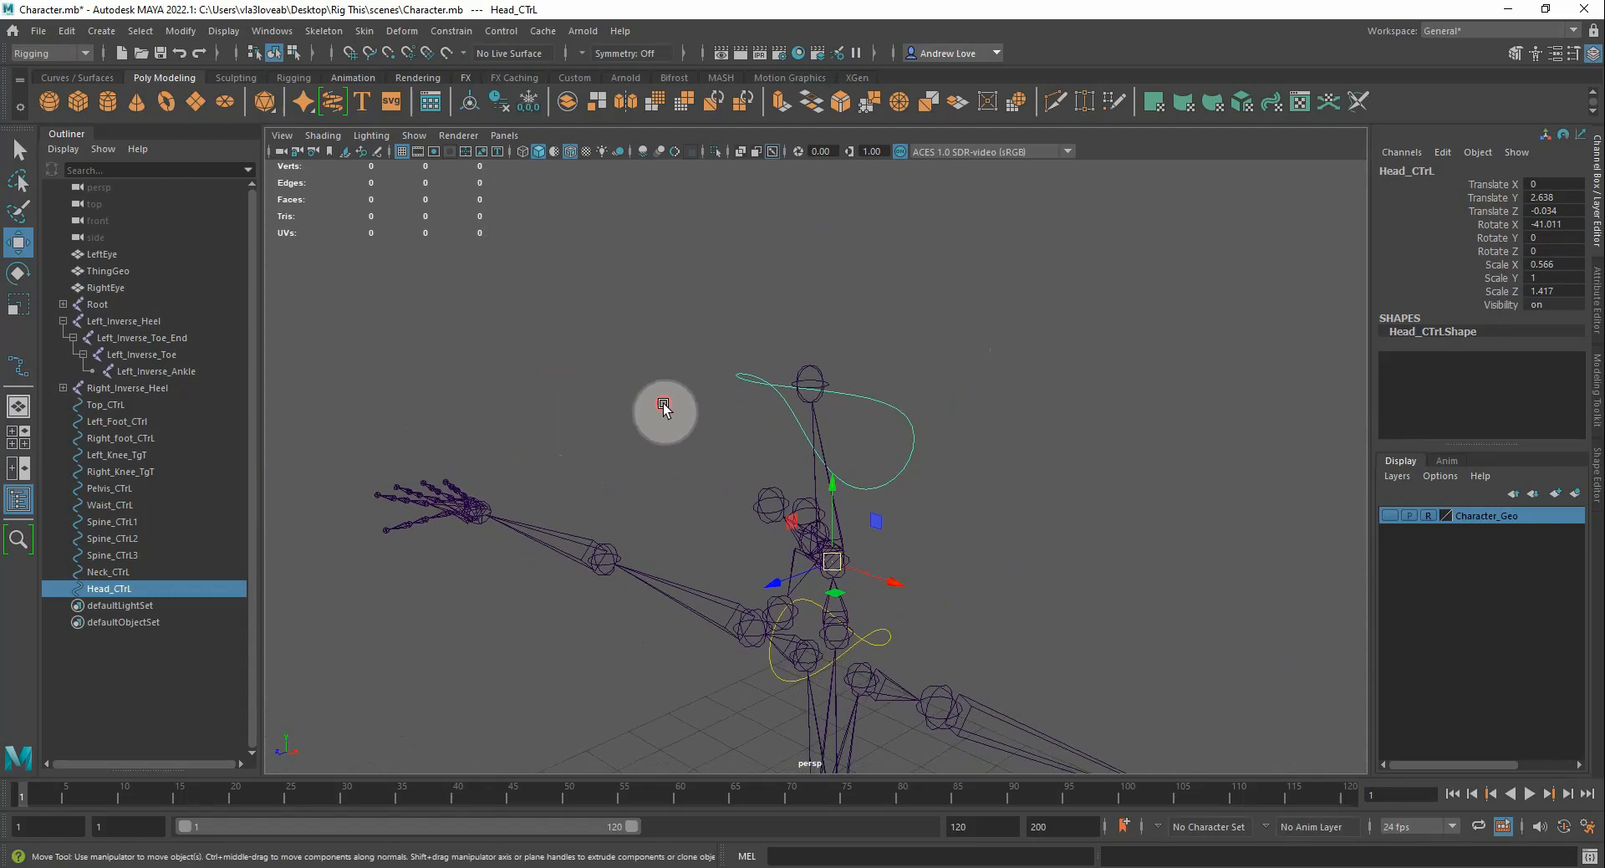
pyautogui.click(904, 434)
pyautogui.hotkey('ctrl', 'd')
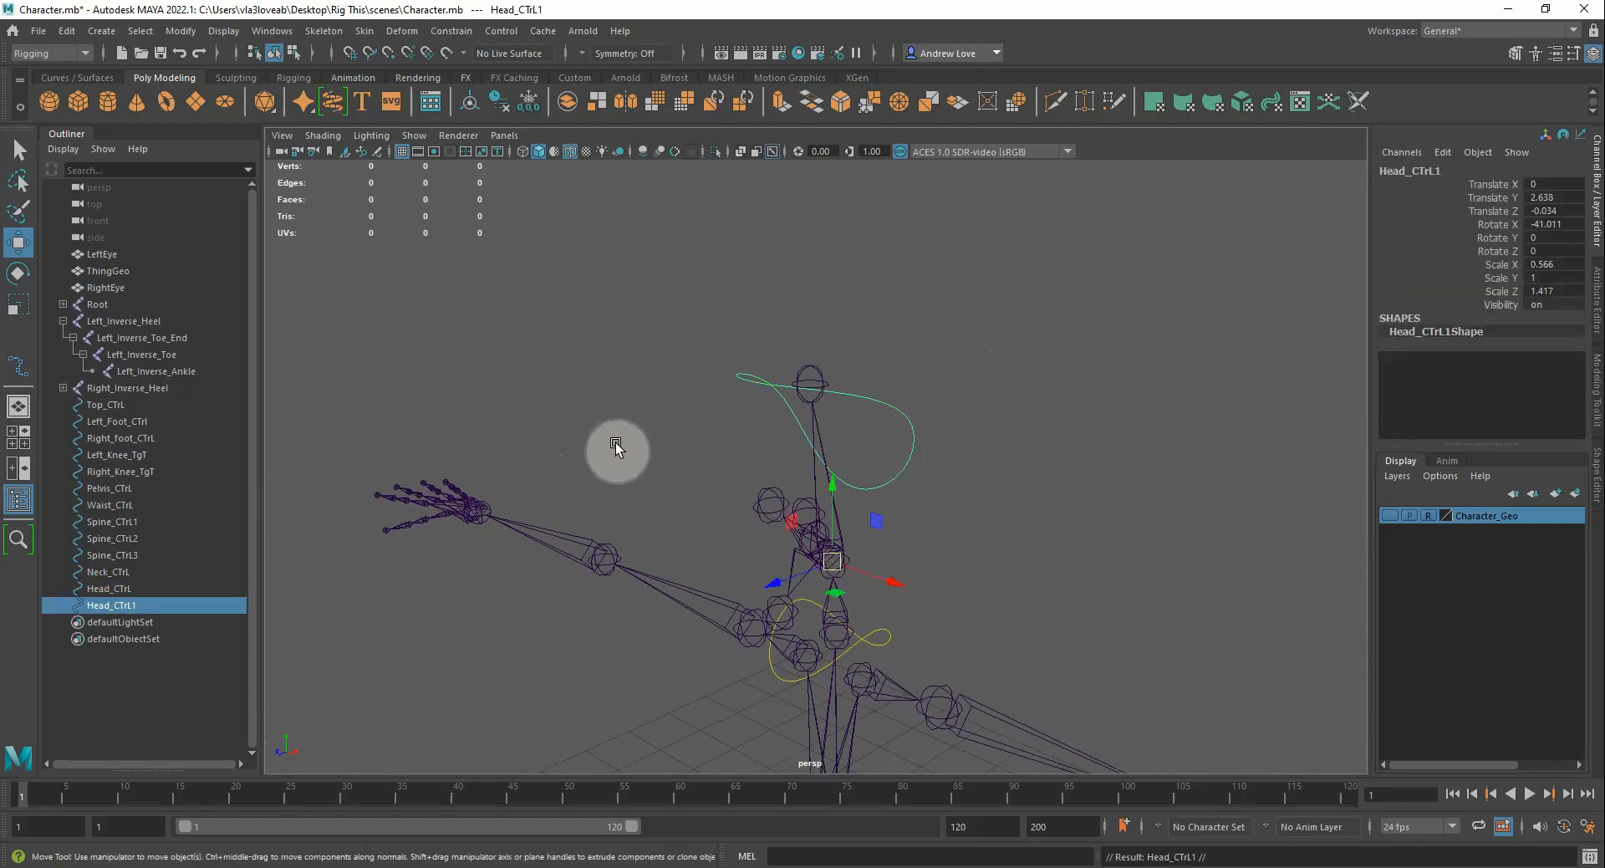
pyautogui.moveTo(734, 544); pyautogui.dragTo(577, 642, button='middle')
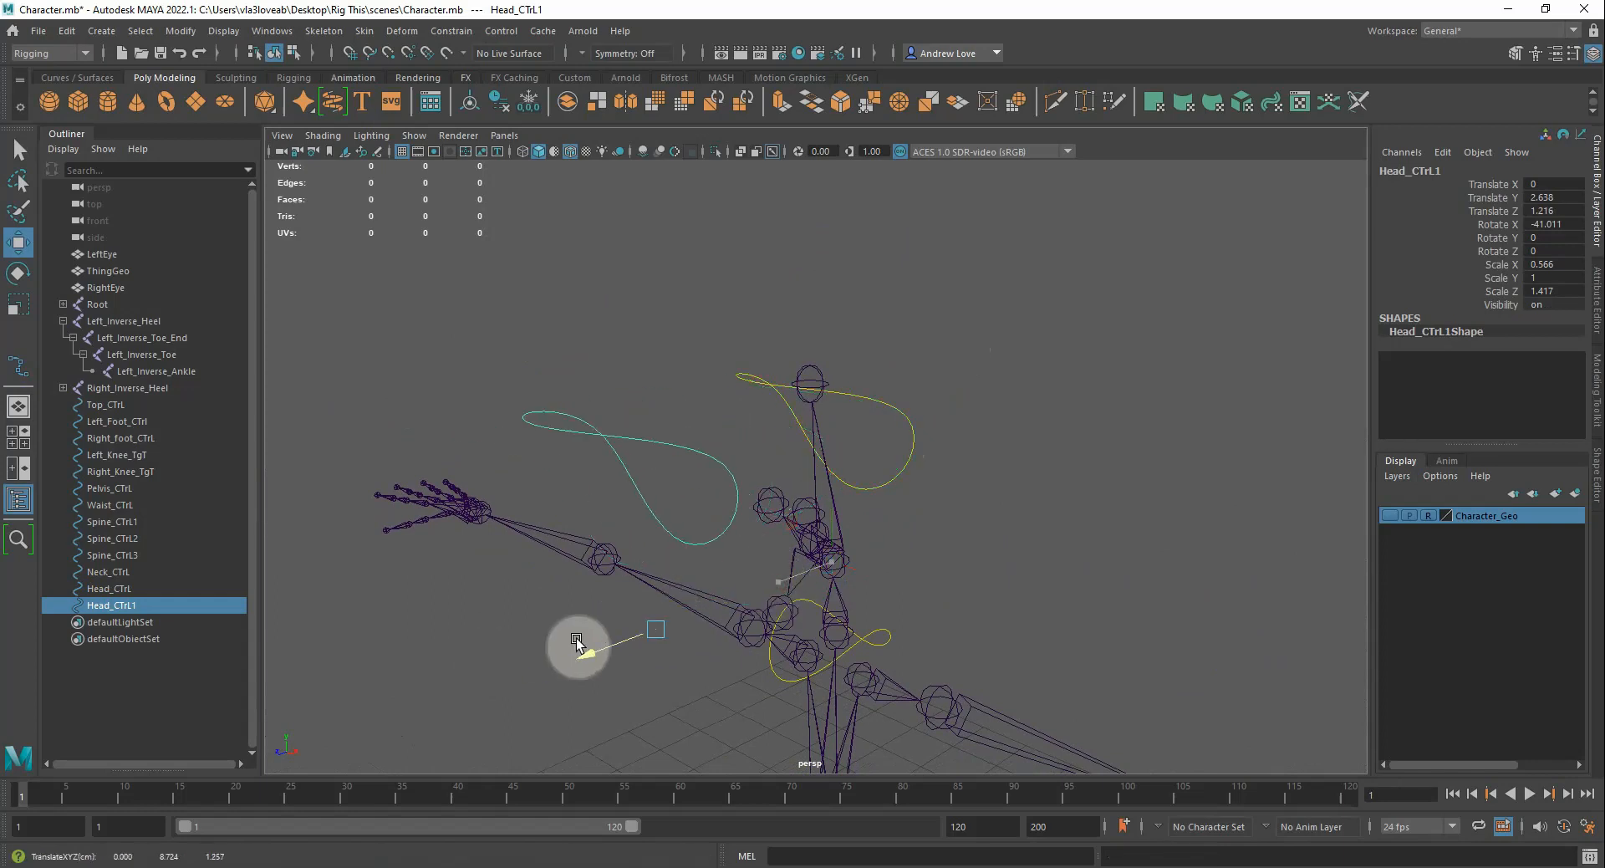
# Show the Character_Geo layer again and rotate the duplicated curve to Rotate X 127.488
pyautogui.click(1389, 515)
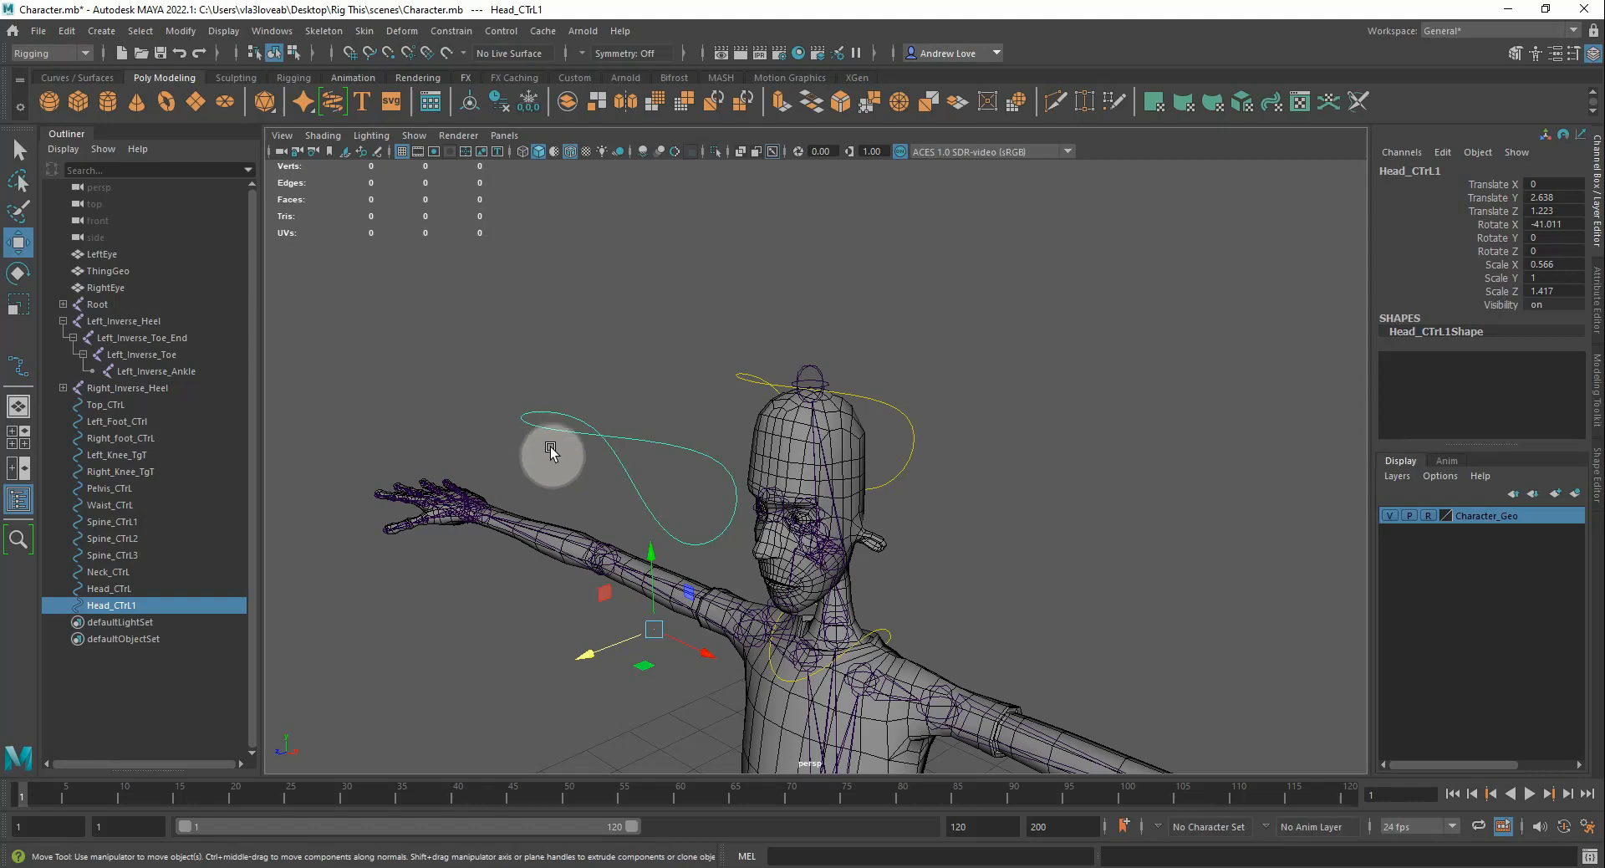
pyautogui.press('e')
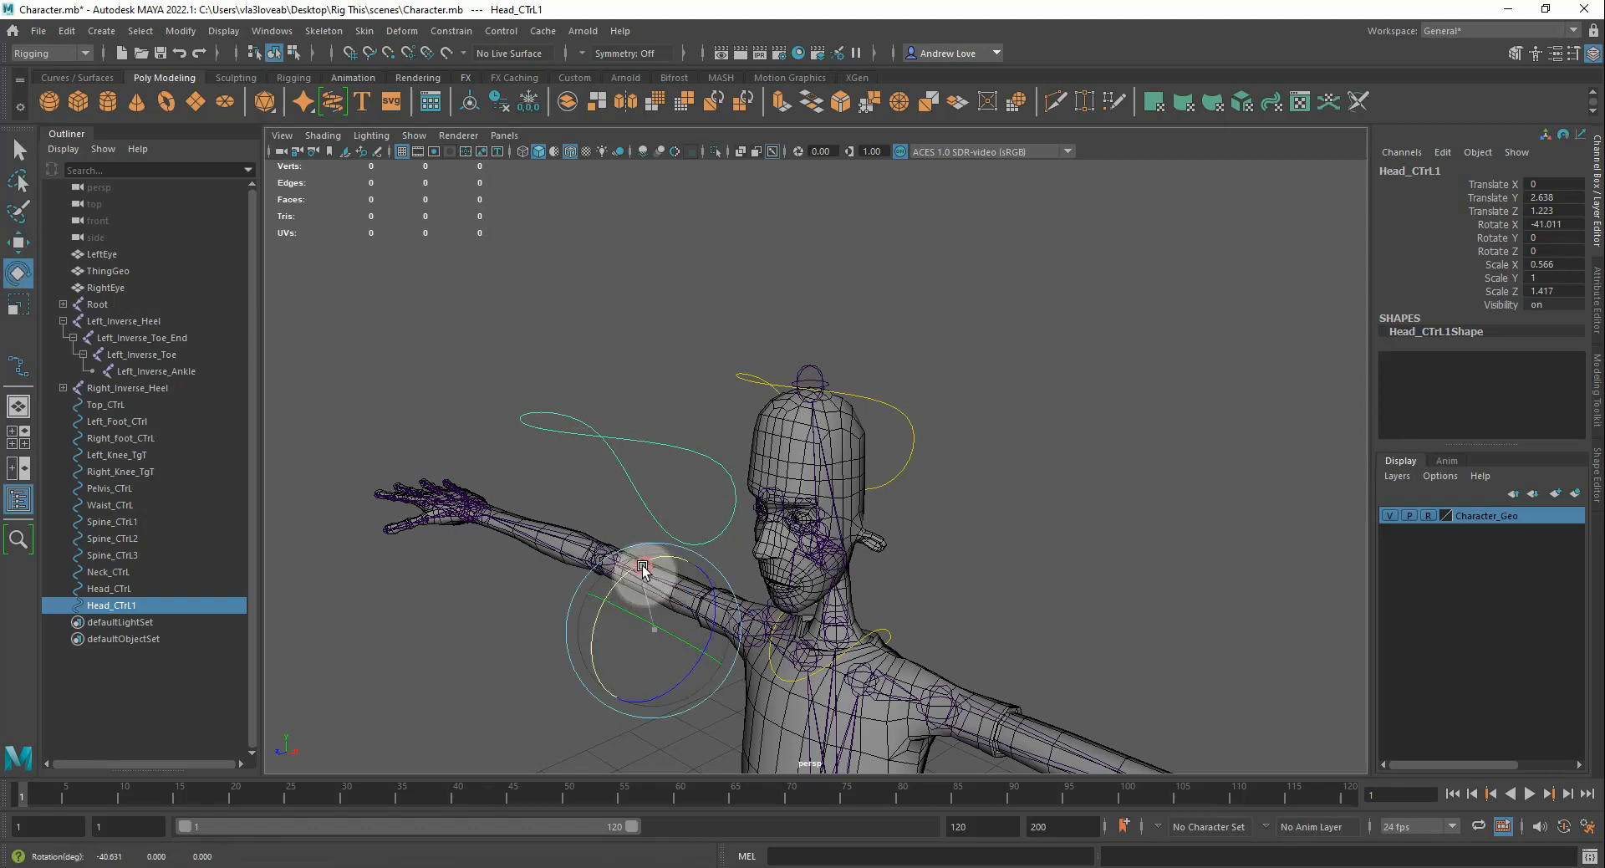
pyautogui.moveTo(645, 574); pyautogui.dragTo(706, 742, button='middle')
pyautogui.click(468, 104)
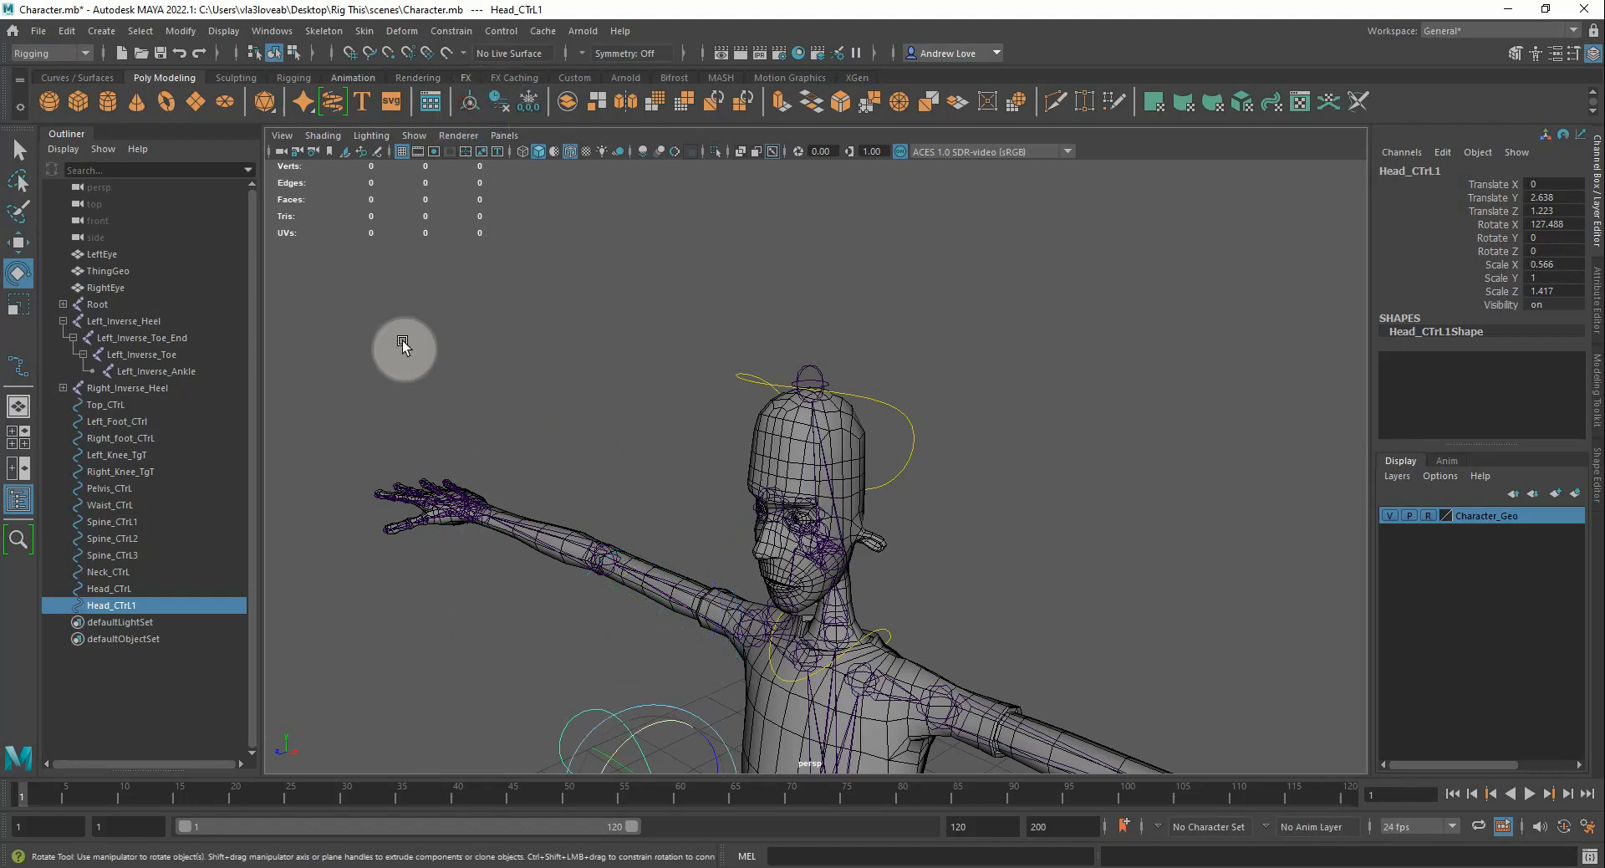
# Shrink the duplicated curve to Scale 0.11, 0.195, 0.277 and move it to the chin at Translate Y 3.34 and Translate Z 0.336
pyautogui.keyDown('alt'); pyautogui.moveTo(464, 515); pyautogui.dragTo(465, 341); pyautogui.keyUp('alt')
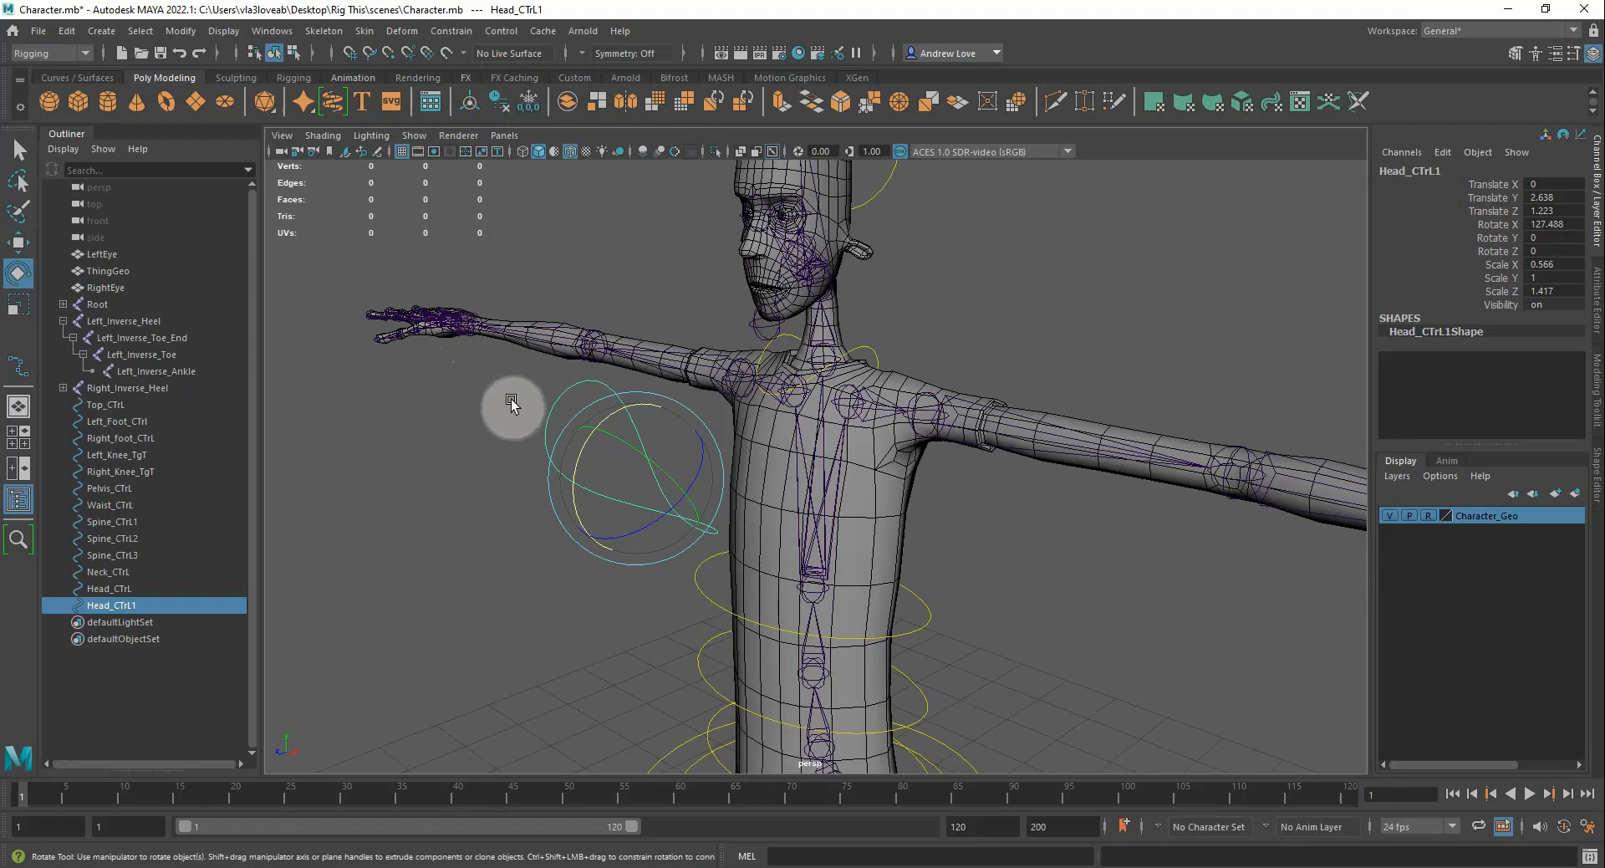
pyautogui.press('r')
pyautogui.moveTo(637, 478); pyautogui.dragTo(455, 464)
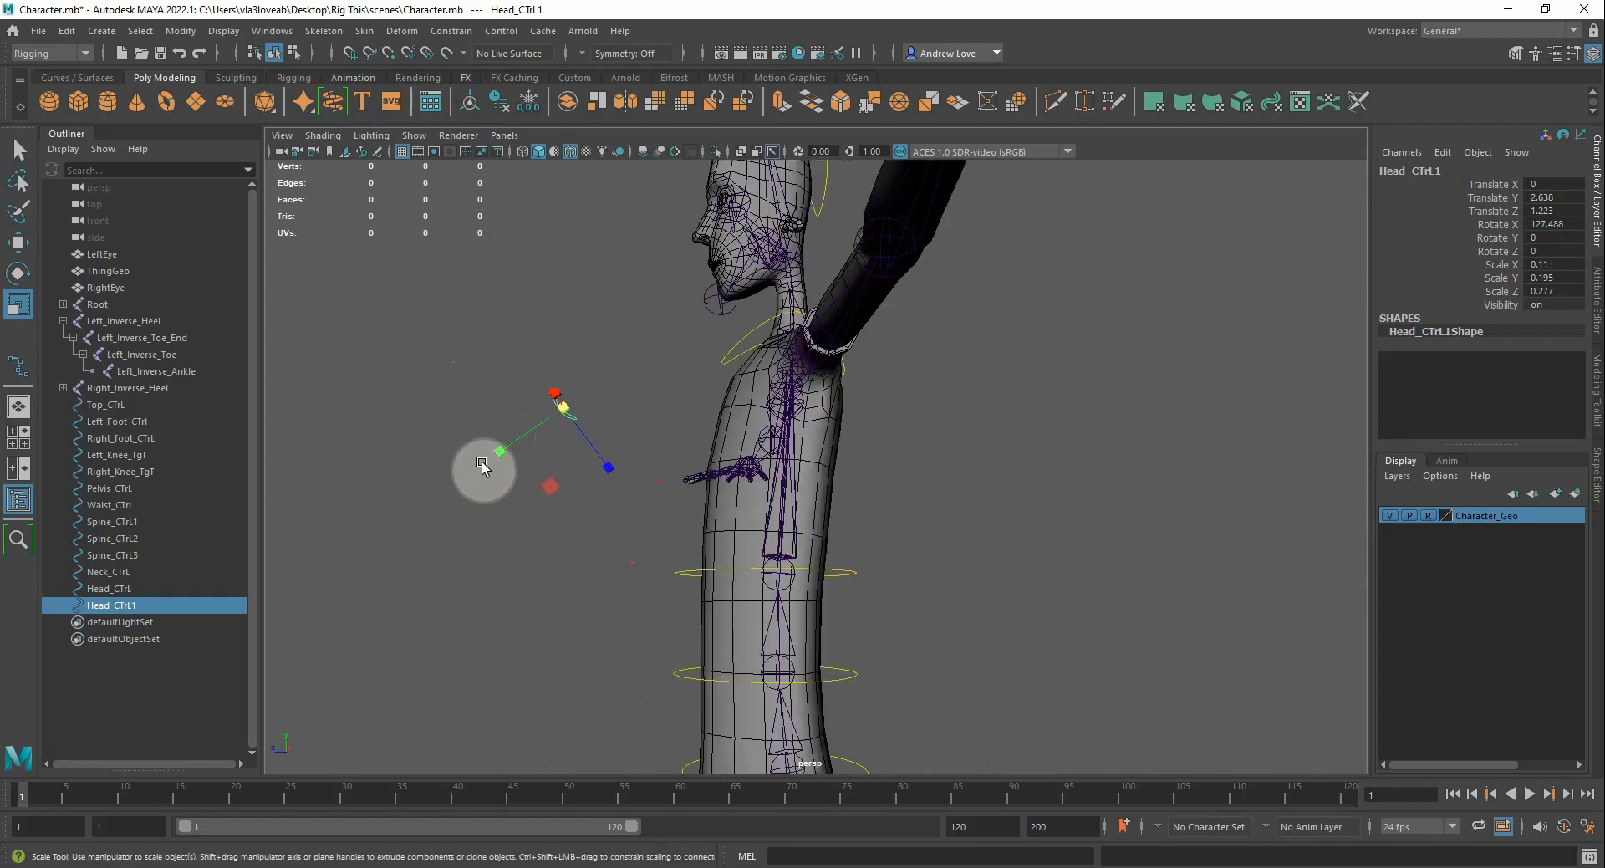
pyautogui.press('w')
pyautogui.moveTo(486, 453); pyautogui.dragTo(693, 299, button='middle')
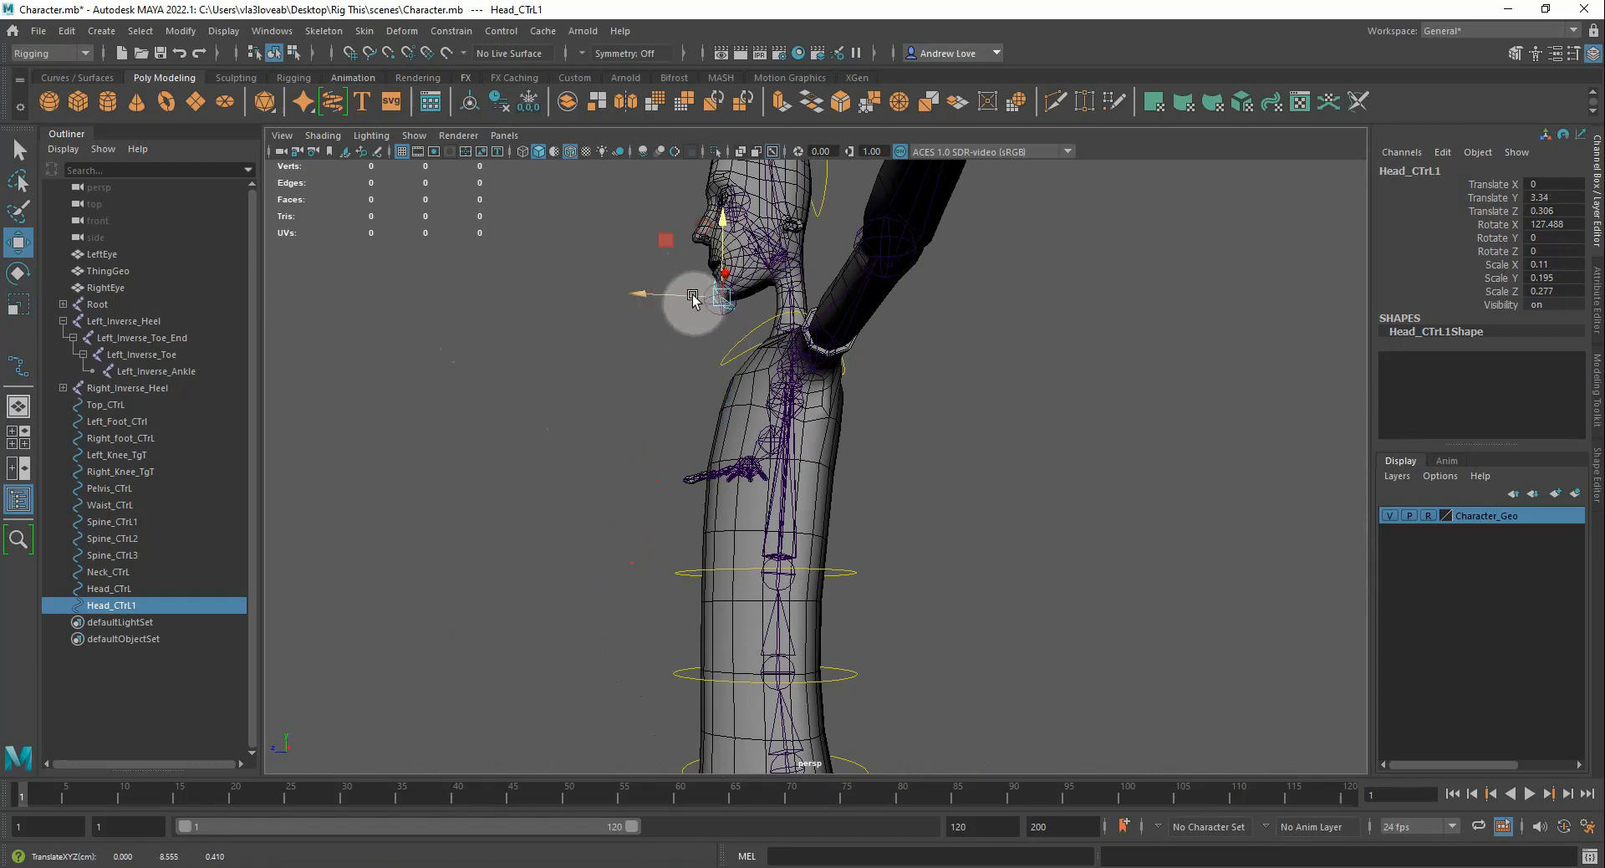
# Tilt the chin curve to Rotate X 144.204 and fit it around the jaw joint at Translate Y 3.302 and Translate Z 0.326
pyautogui.keyDown('alt'); pyautogui.moveTo(637, 372); pyautogui.dragTo(883, 379); pyautogui.keyUp('alt')
pyautogui.scroll(4, 650, 269)
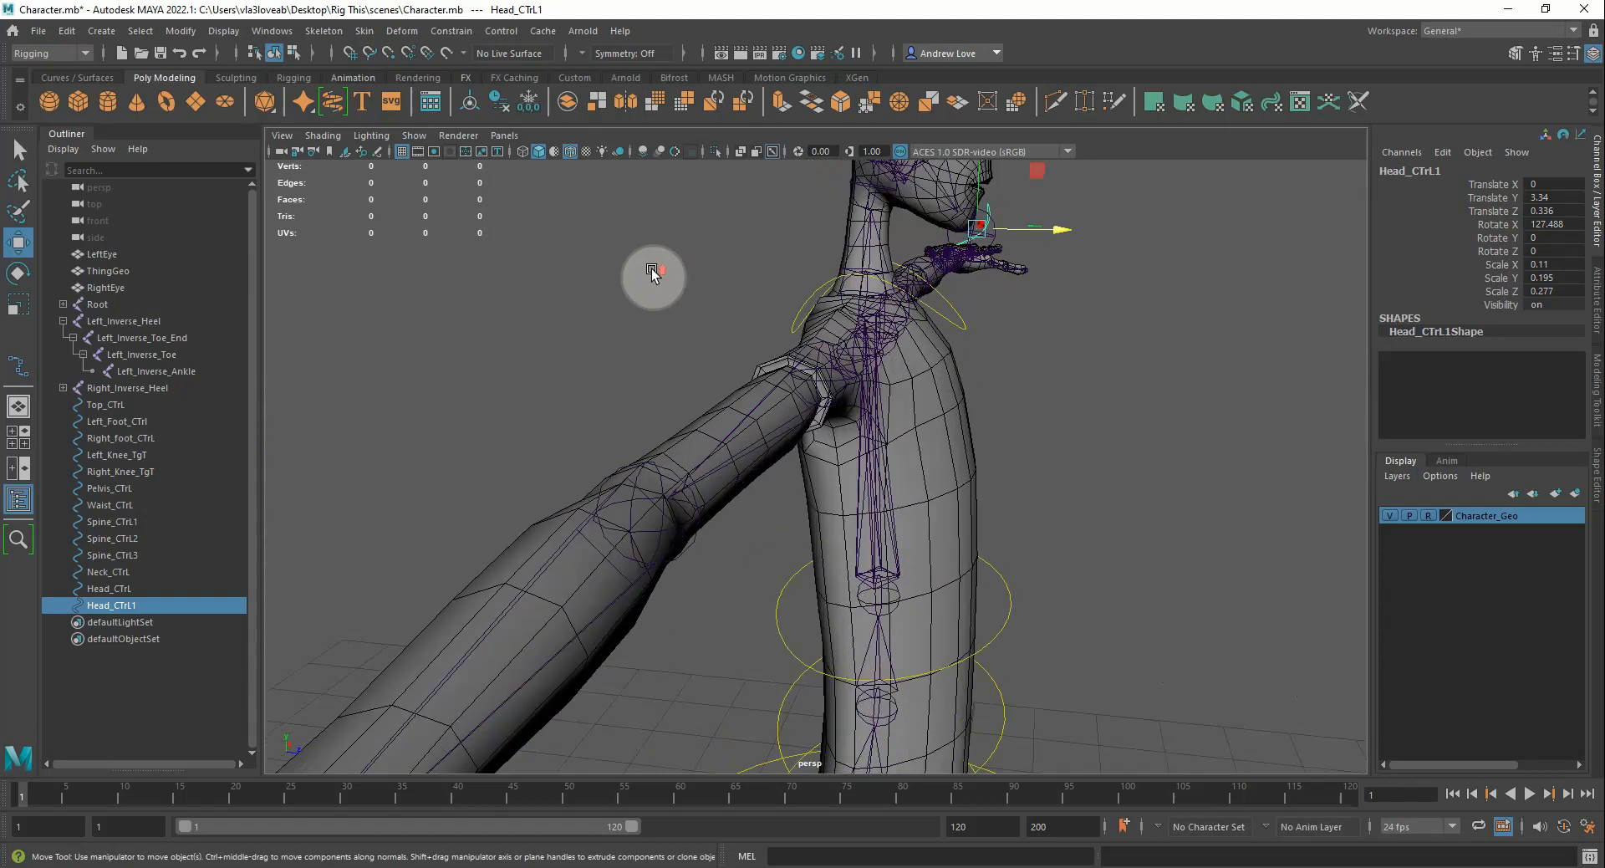
pyautogui.keyDown('alt'); pyautogui.moveTo(640, 231); pyautogui.dragTo(508, 367, button='middle'); pyautogui.keyUp('alt')
pyautogui.keyDown('alt'); pyautogui.moveTo(508, 364); pyautogui.dragTo(580, 352); pyautogui.keyUp('alt')
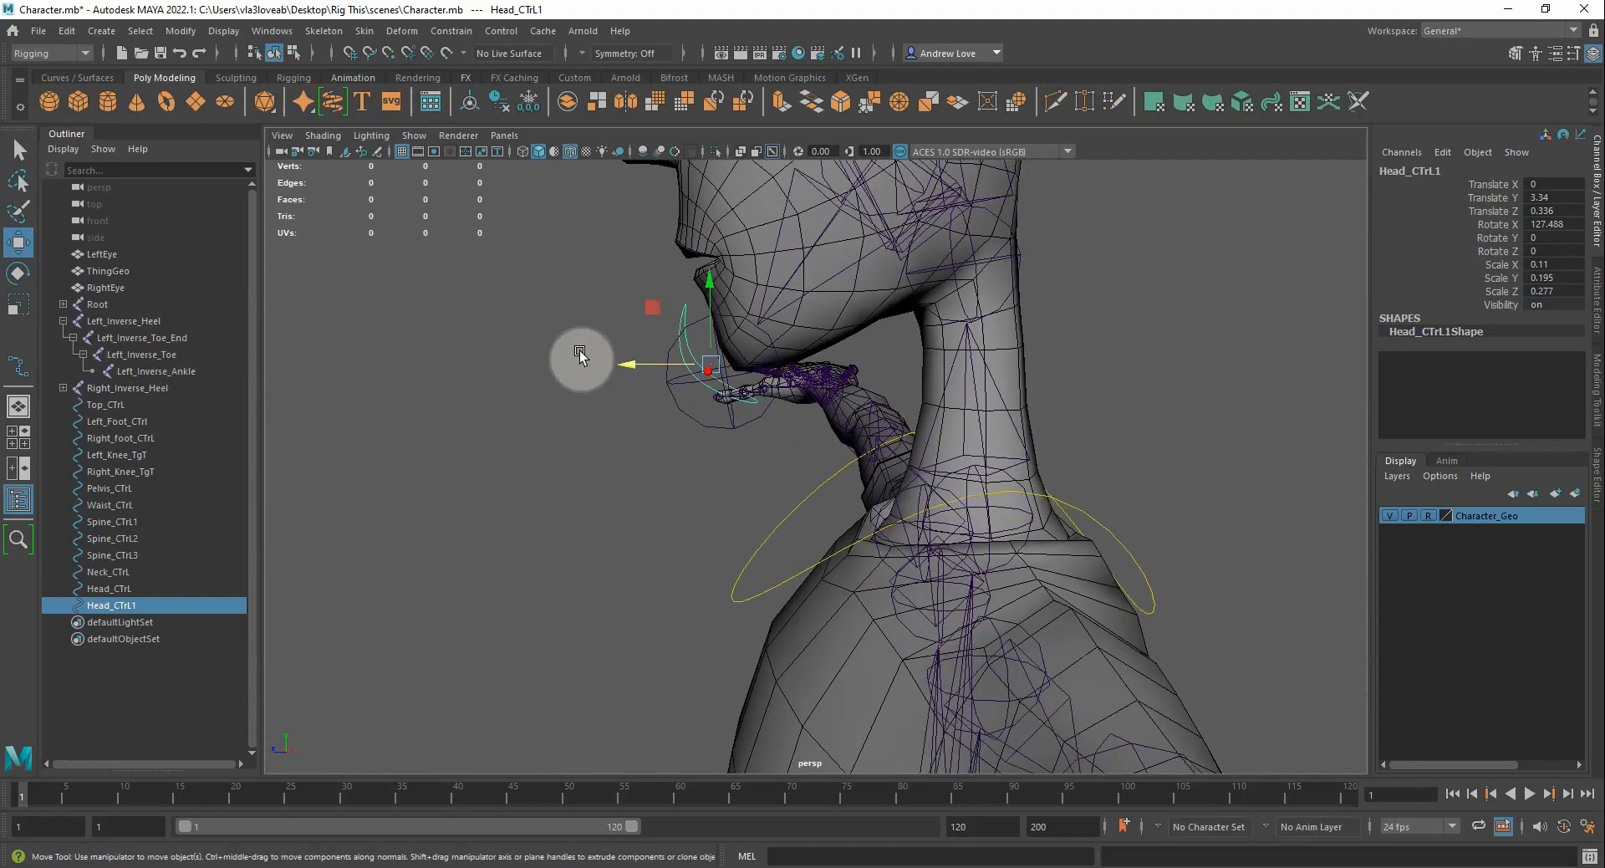
pyautogui.moveTo(718, 282); pyautogui.dragTo(668, 397)
pyautogui.press('e')
pyautogui.press('w')
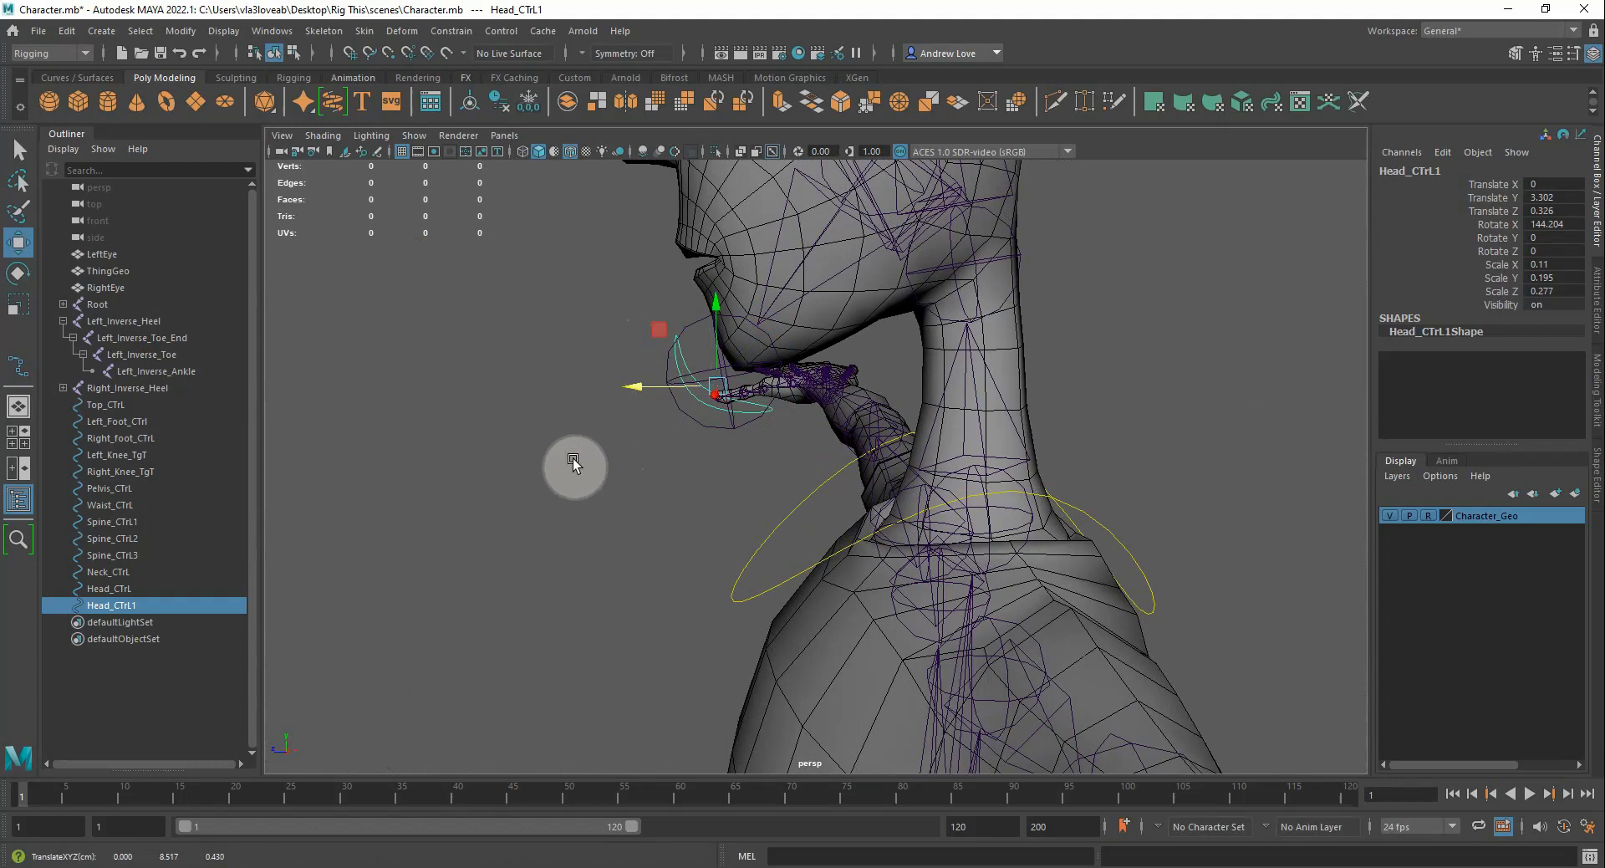
# Rename the duplicated head control at the chin as Jaw_CTrL
pyautogui.moveTo(574, 458)
pyautogui.keyDown('alt'); pyautogui.mouseDown()
pyautogui.moveTo(600, 464)
pyautogui.moveTo(543, 449)
pyautogui.moveTo(706, 466)
pyautogui.moveTo(860, 448)
pyautogui.moveTo(600, 450)
pyautogui.mouseUp(); pyautogui.keyUp('alt')
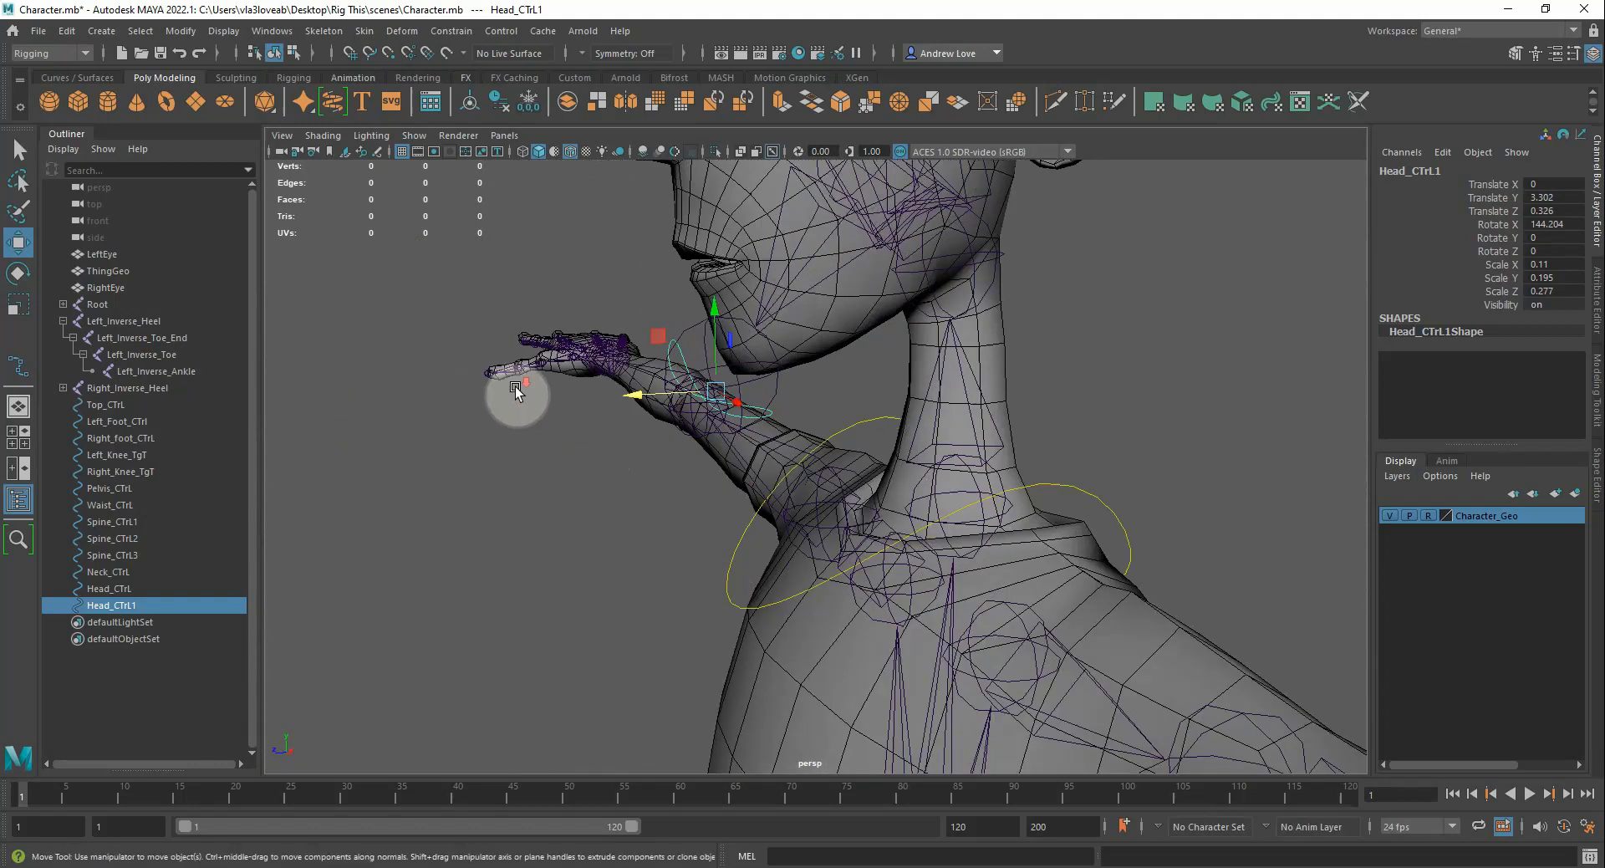
pyautogui.scroll(-3, 515, 387)
pyautogui.scroll(2, 515, 385)
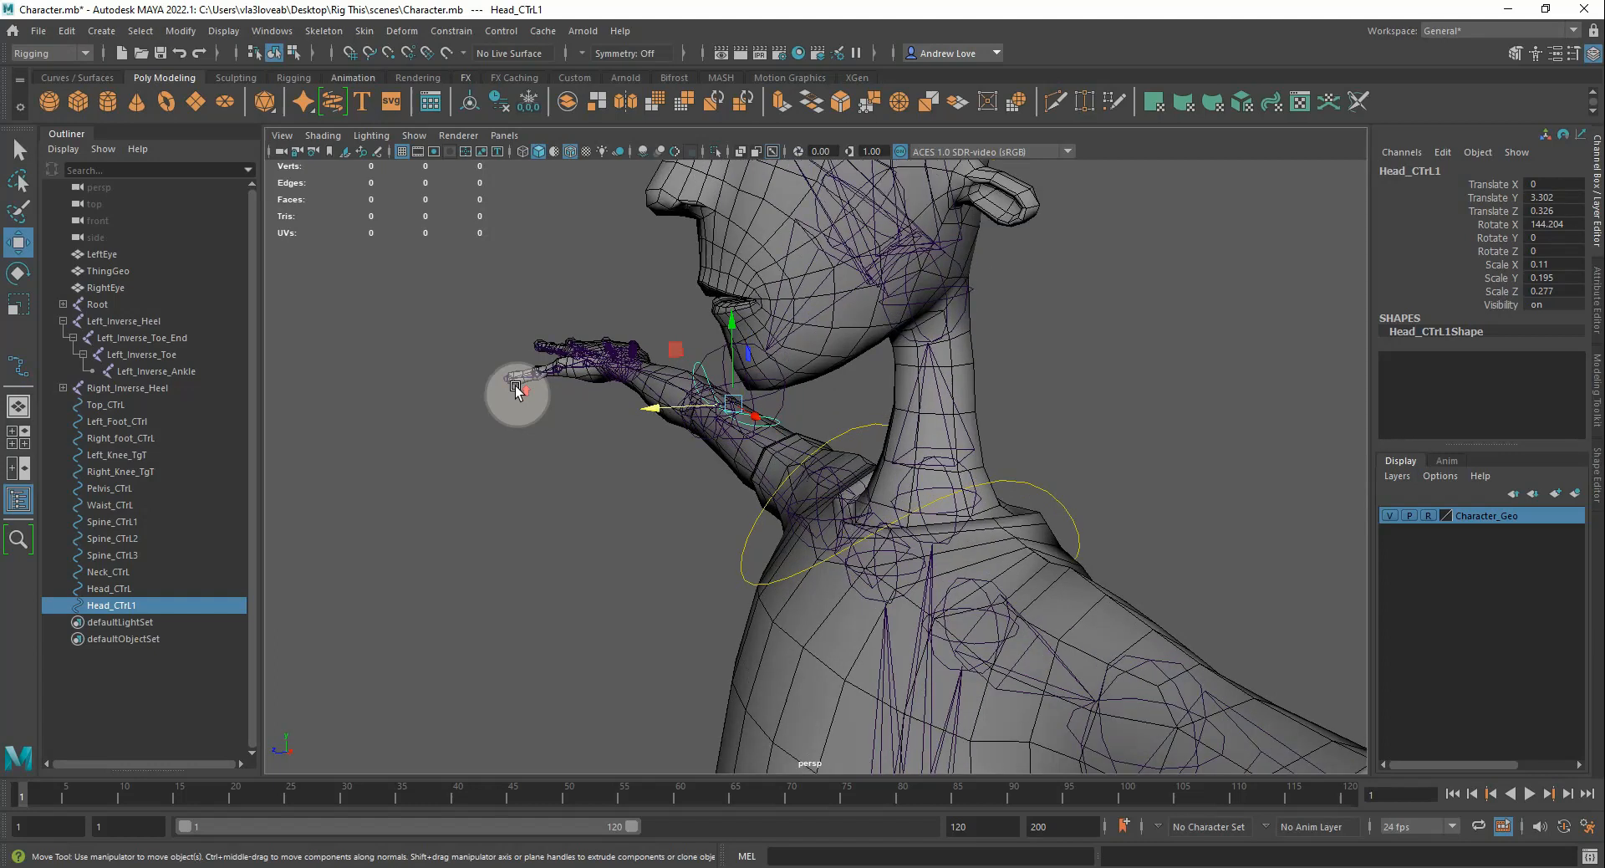
pyautogui.doubleClick(102, 606)
pyautogui.moveTo(113, 606); pyautogui.dragTo(9, 569)
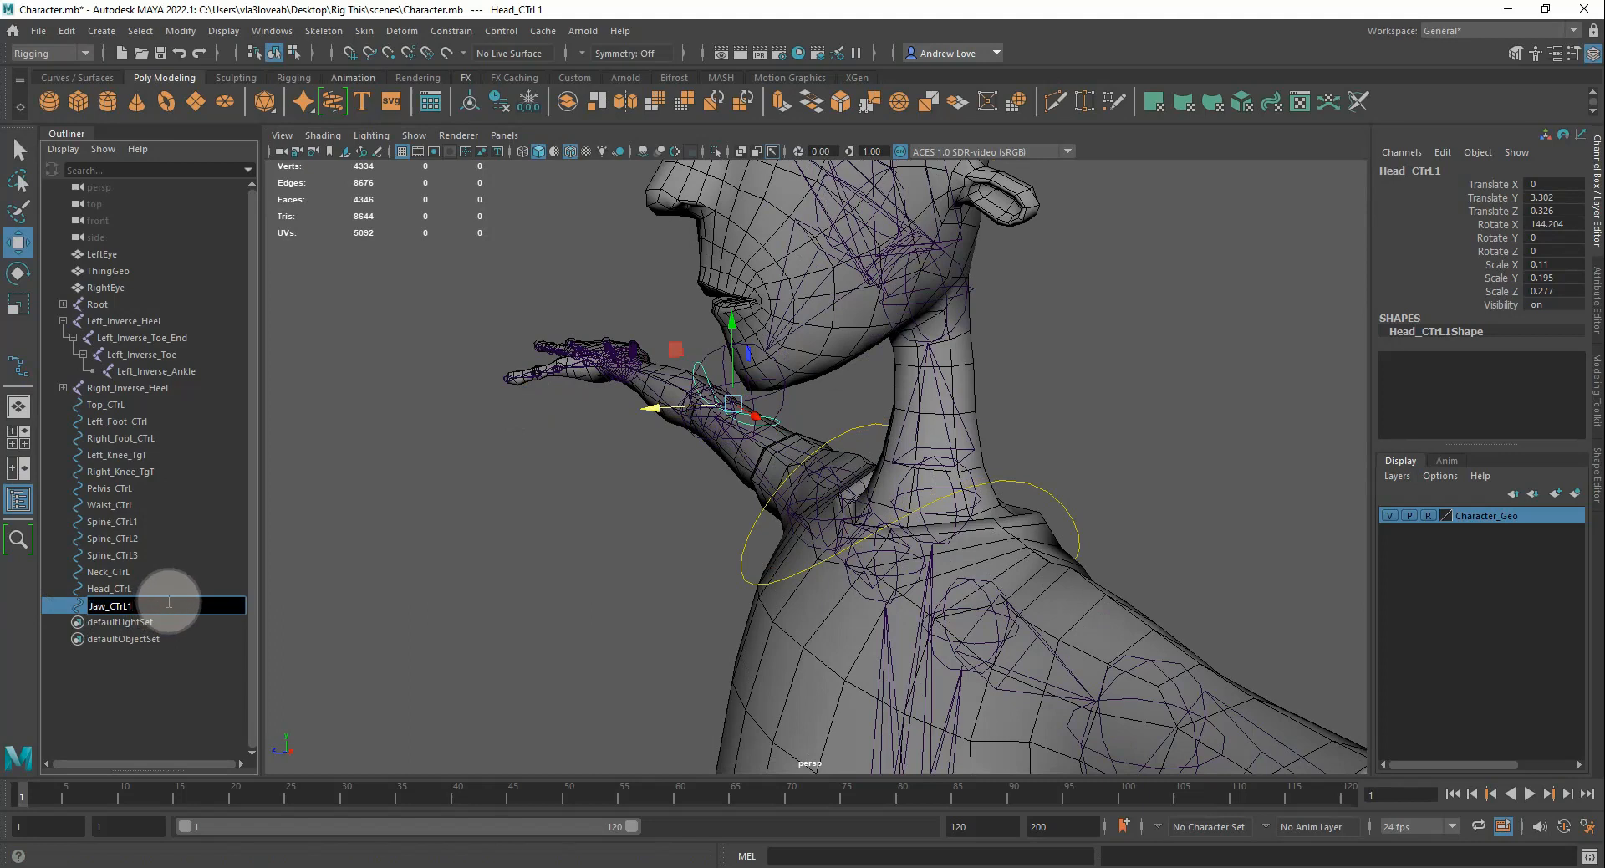
pyautogui.press('Return')
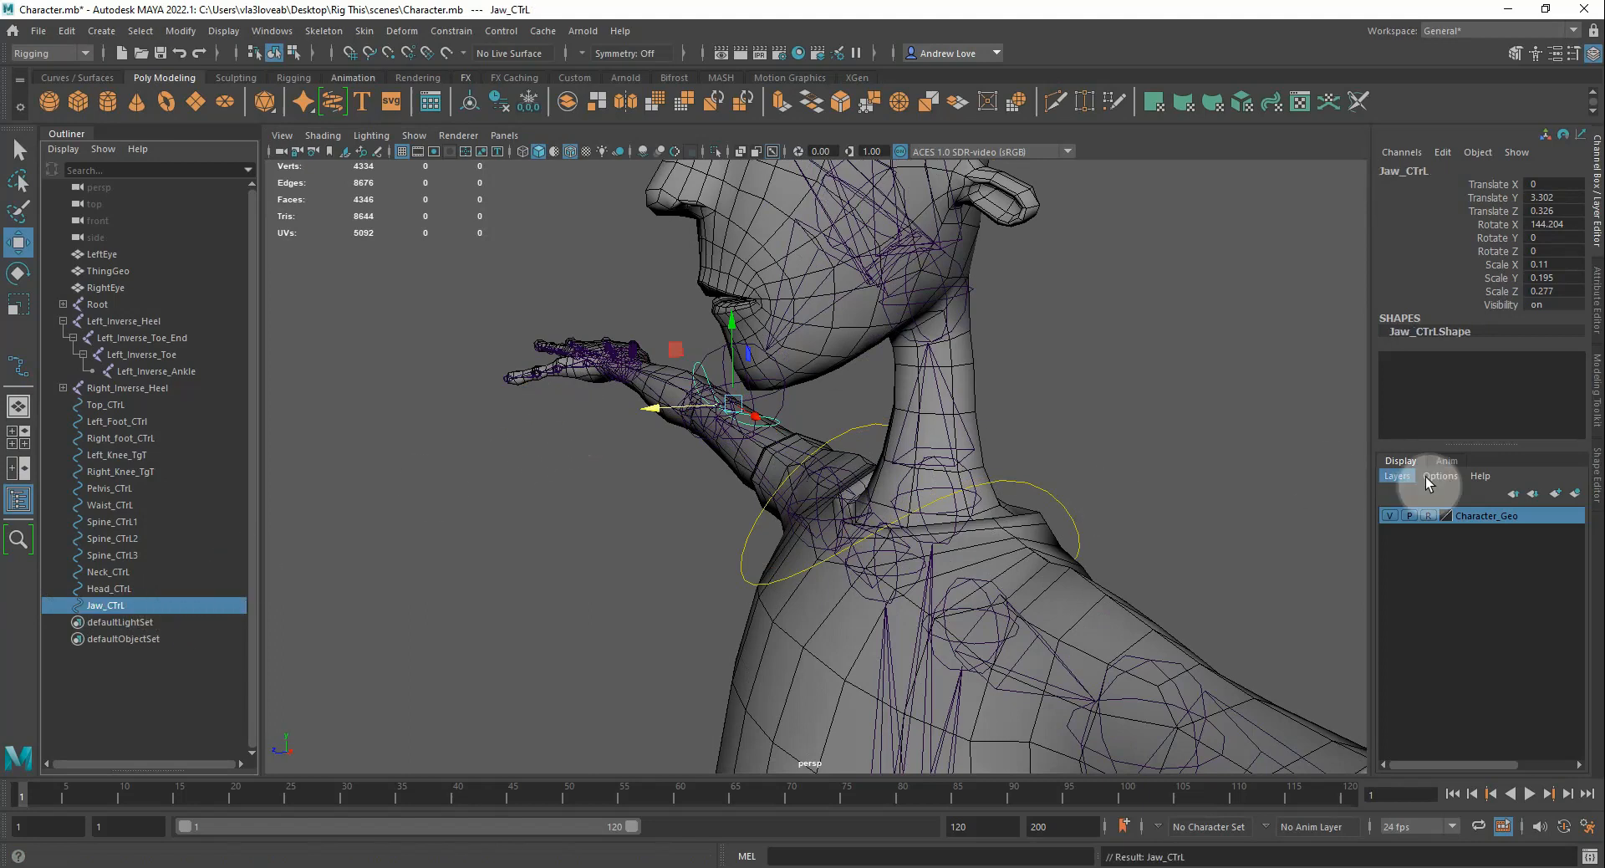
# Hide the Character_Geo layer and snap the pivot of Jaw_CTrL onto the jaw joint
pyautogui.click(1390, 516)
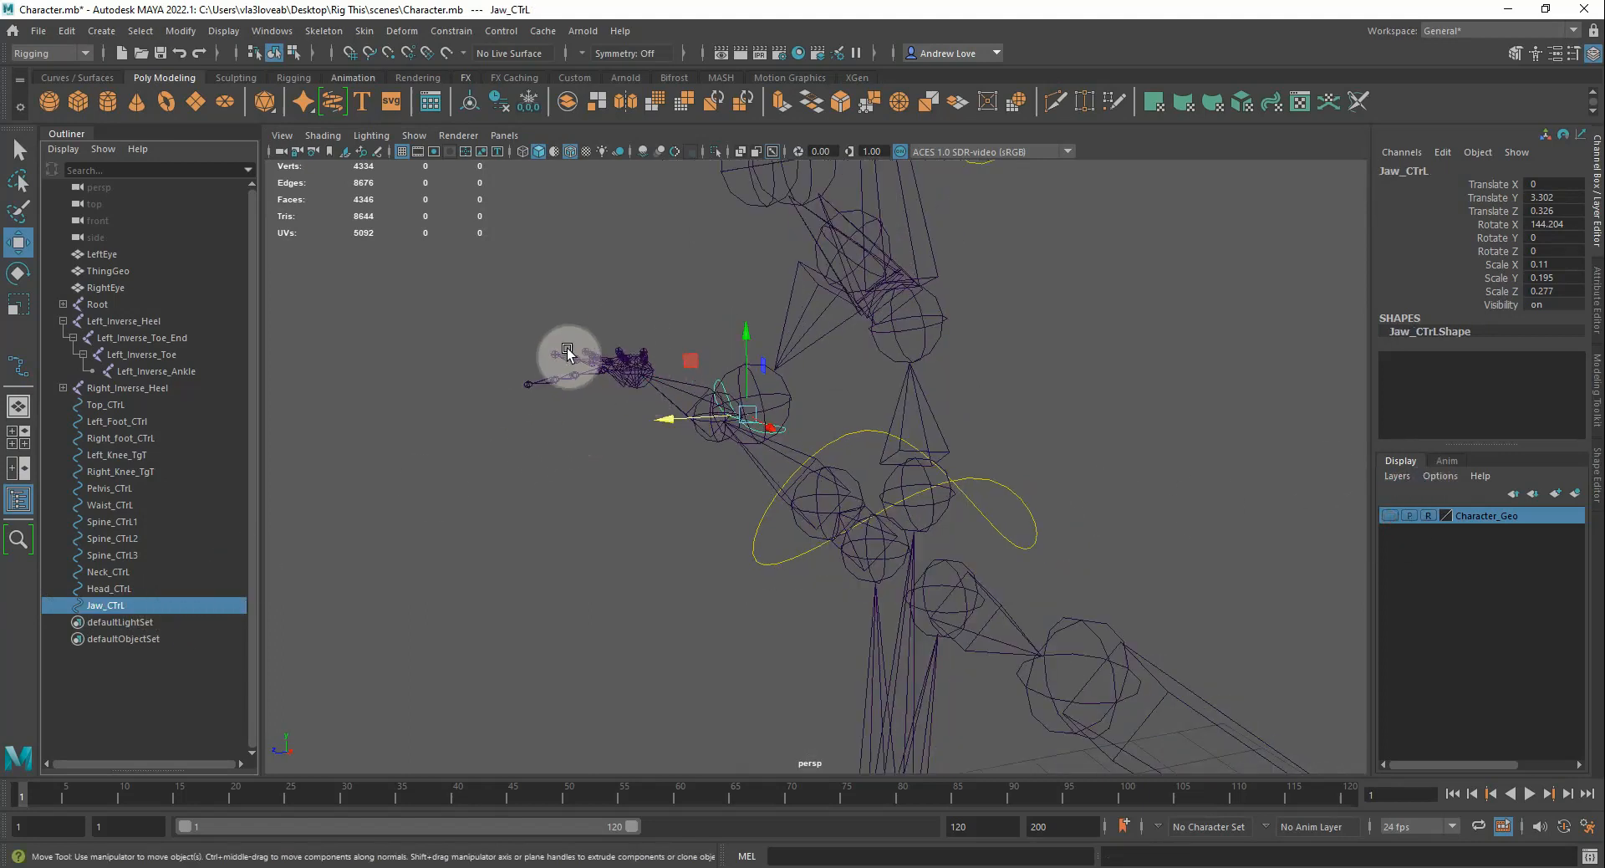
pyautogui.moveTo(511, 370)
pyautogui.keyDown('alt'); pyautogui.mouseDown()
pyautogui.moveTo(849, 378)
pyautogui.moveTo(616, 402)
pyautogui.moveTo(507, 381)
pyautogui.mouseUp(); pyautogui.keyUp('alt')
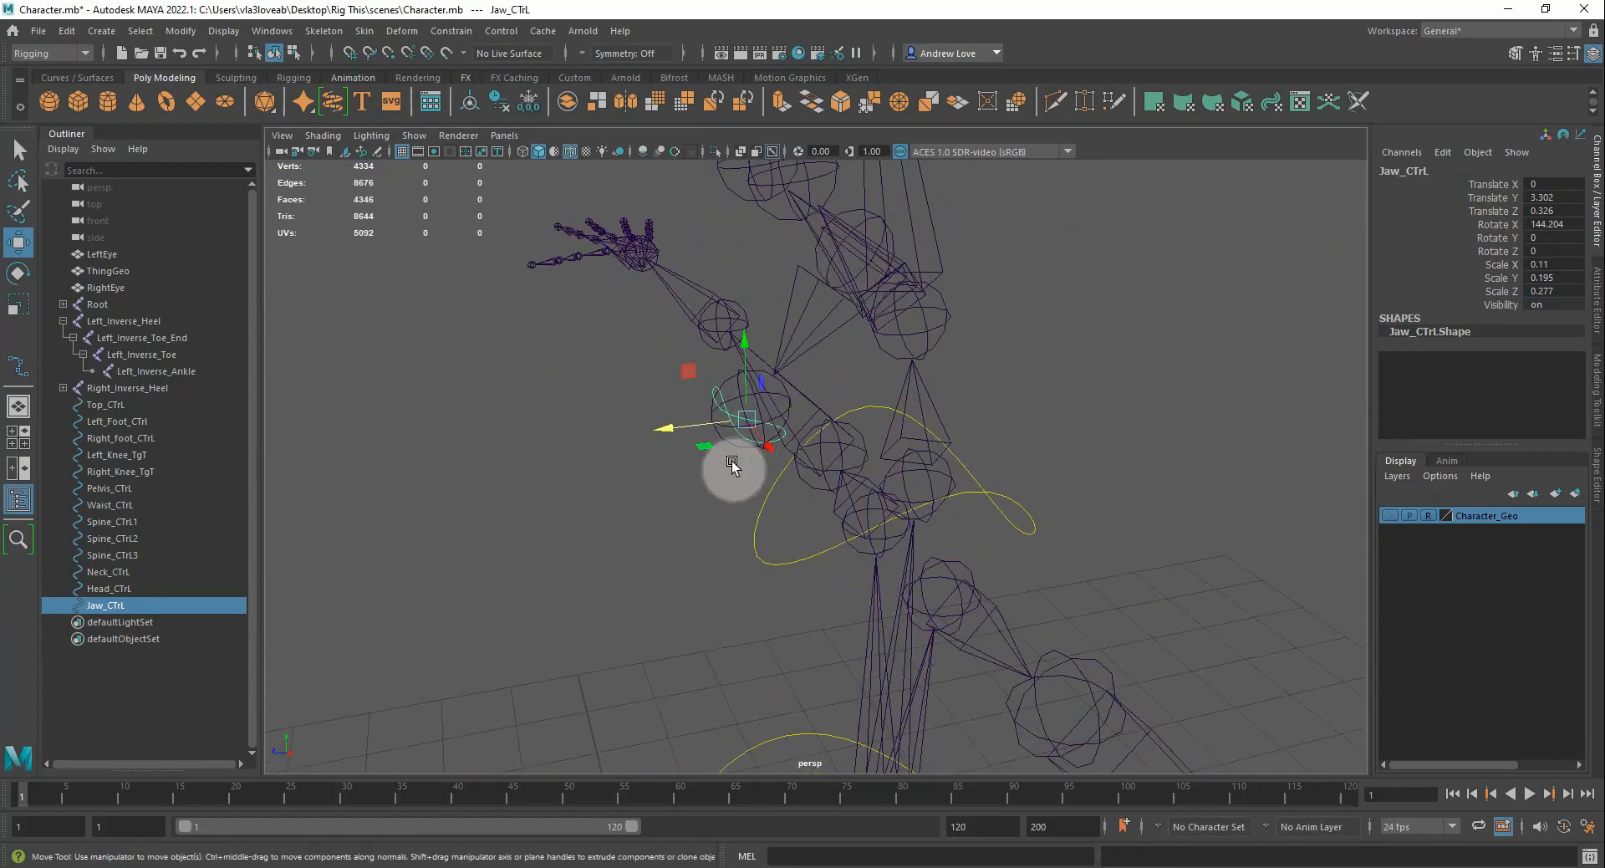
pyautogui.keyDown('alt'); pyautogui.moveTo(659, 500); pyautogui.dragTo(841, 292); pyautogui.keyUp('alt')
pyautogui.press('d')
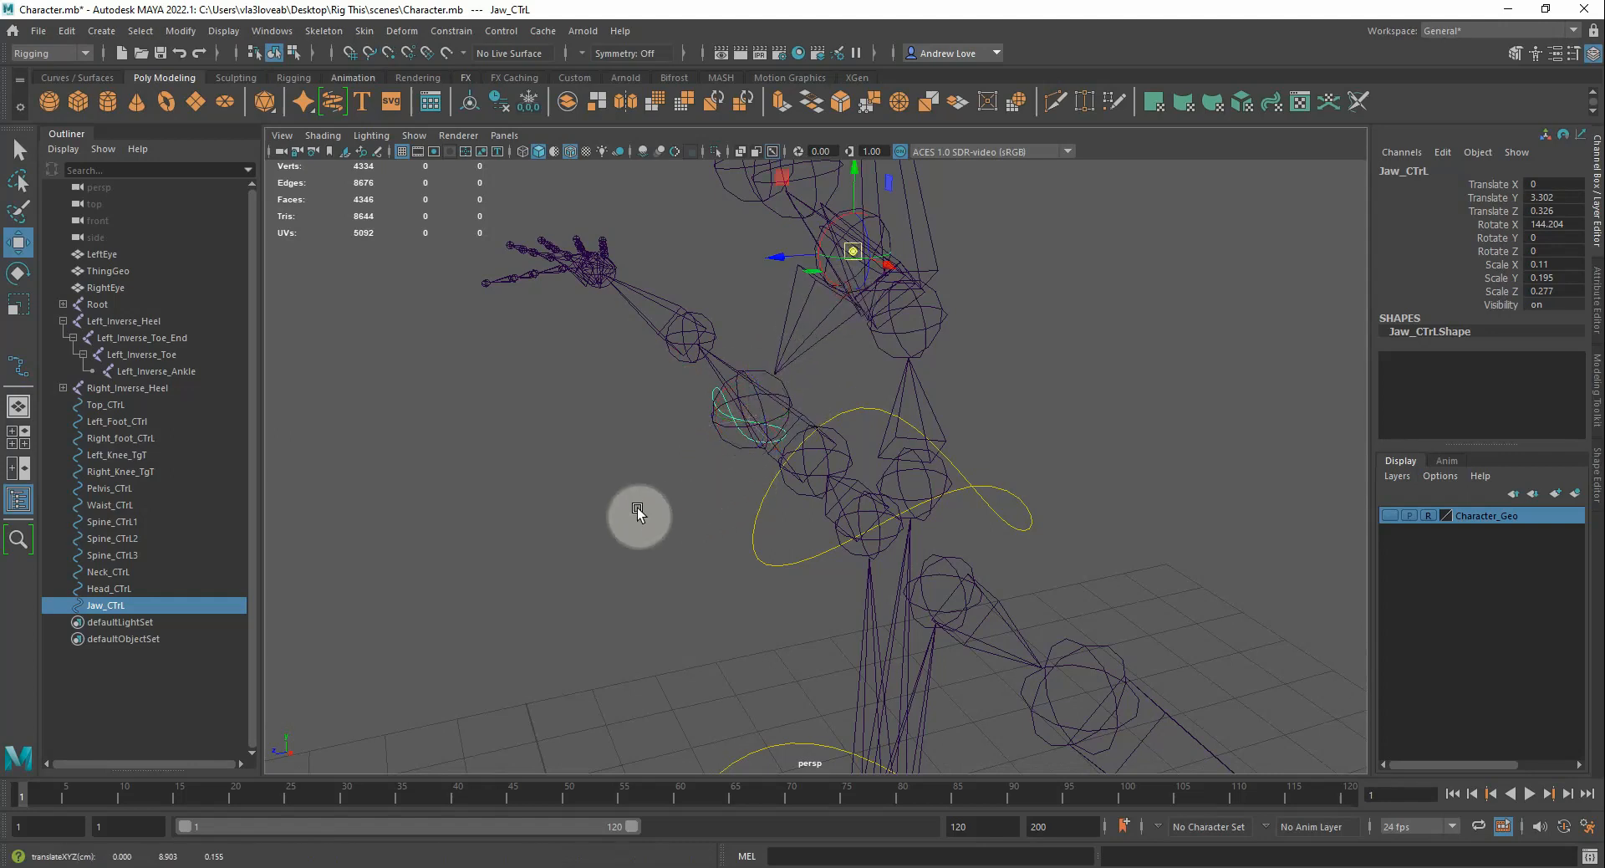
pyautogui.keyDown('alt'); pyautogui.moveTo(638, 509); pyautogui.dragTo(640, 343); pyautogui.keyUp('alt')
pyautogui.click(567, 328)
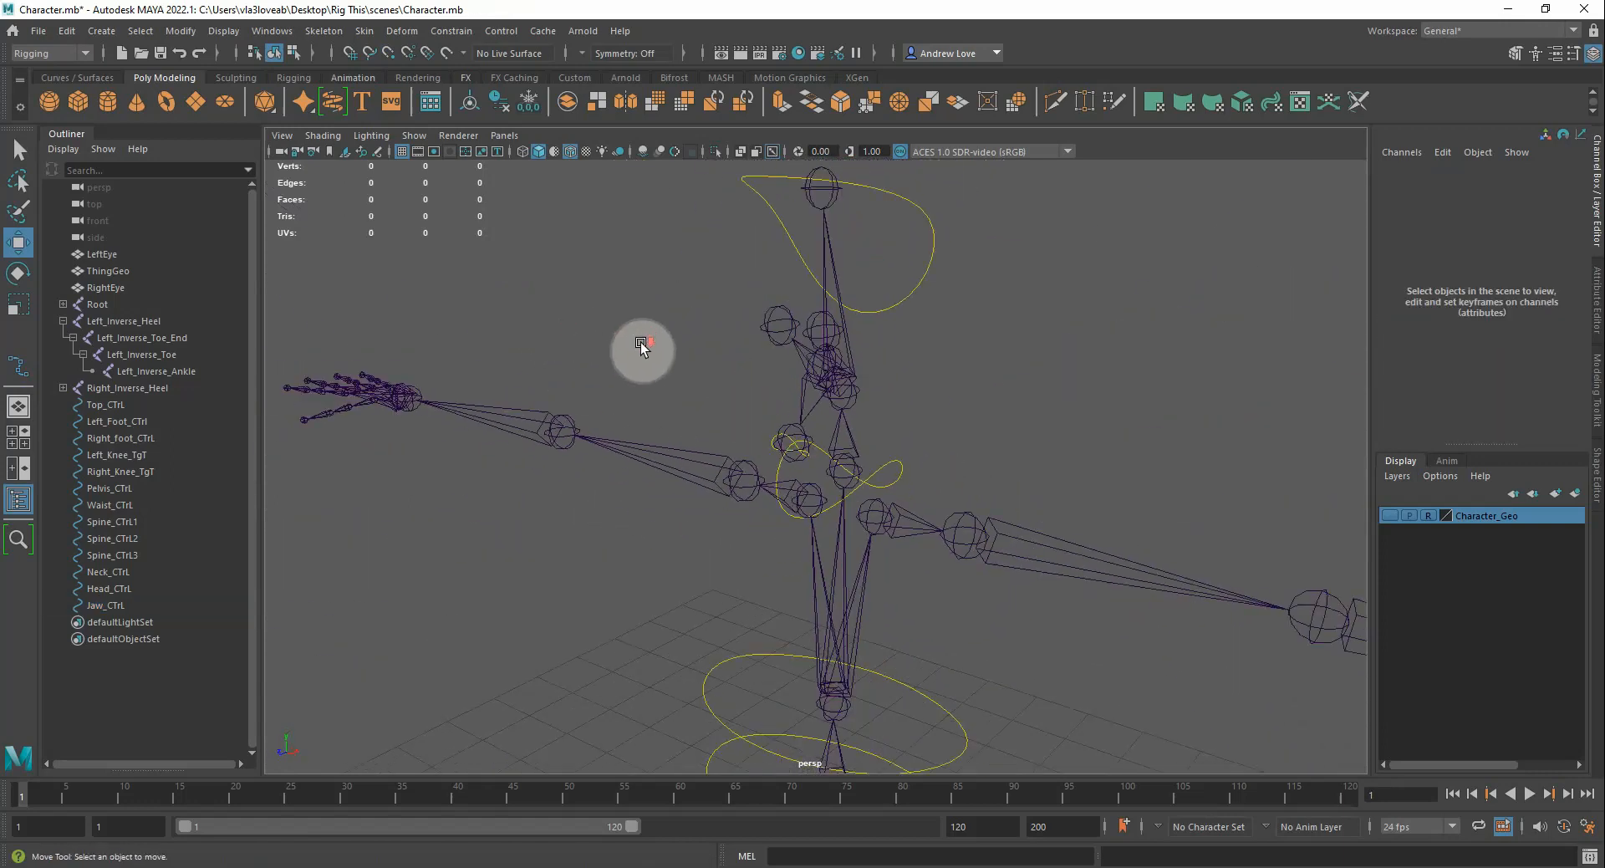
# Freeze the transformations of the neck, head and jaw controls
pyautogui.click(876, 307)
pyautogui.moveTo(903, 468)
pyautogui.mouseDown()
pyautogui.moveTo(933, 495)
pyautogui.moveTo(924, 458)
pyautogui.mouseUp()
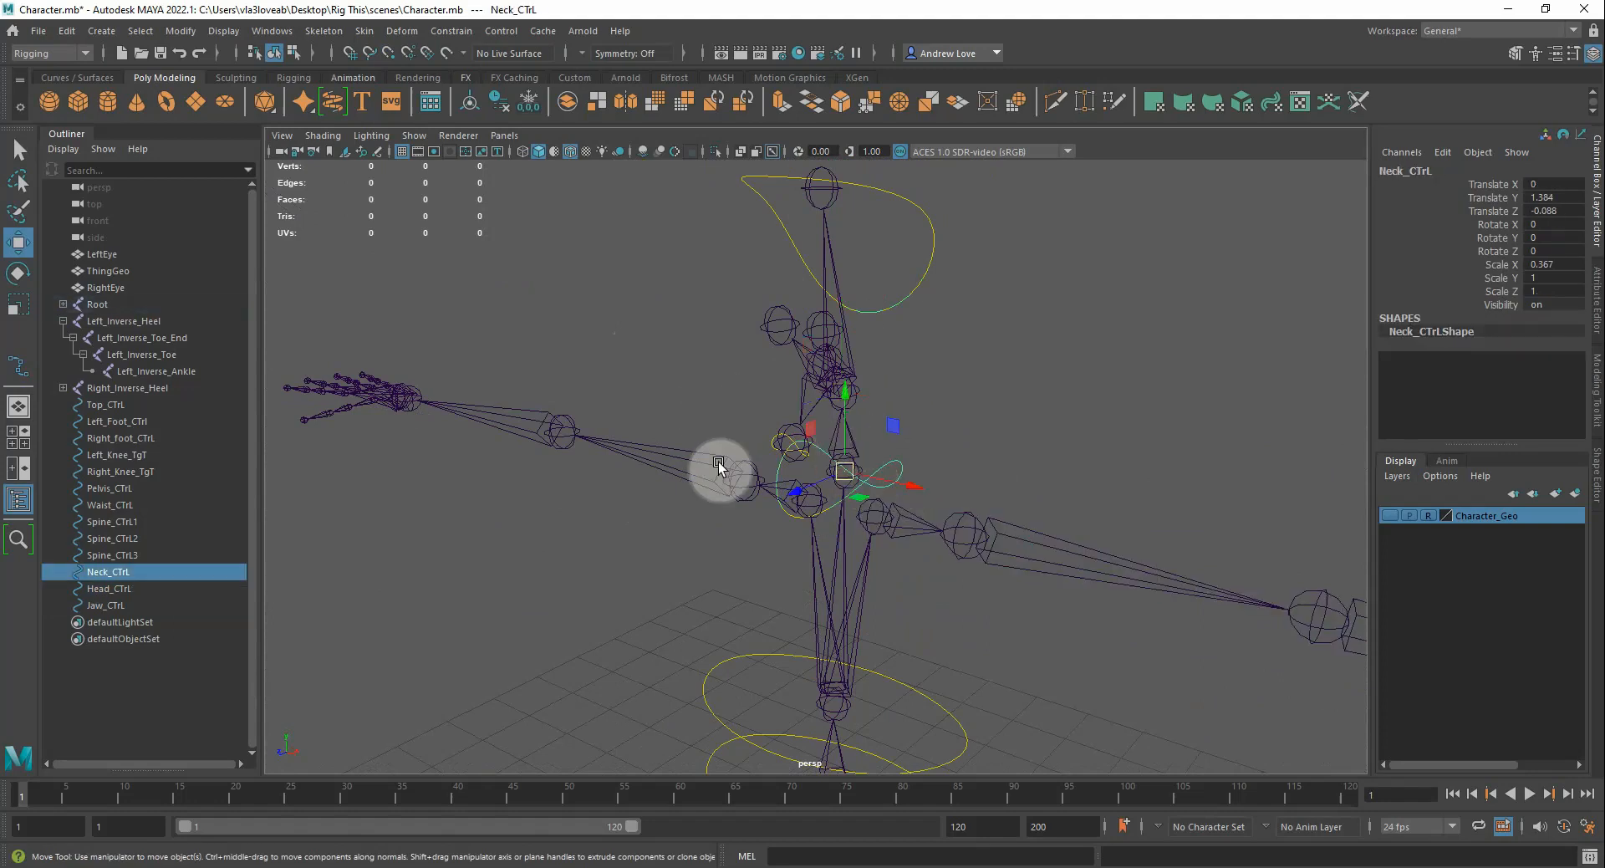
pyautogui.click(667, 569)
pyautogui.click(879, 474)
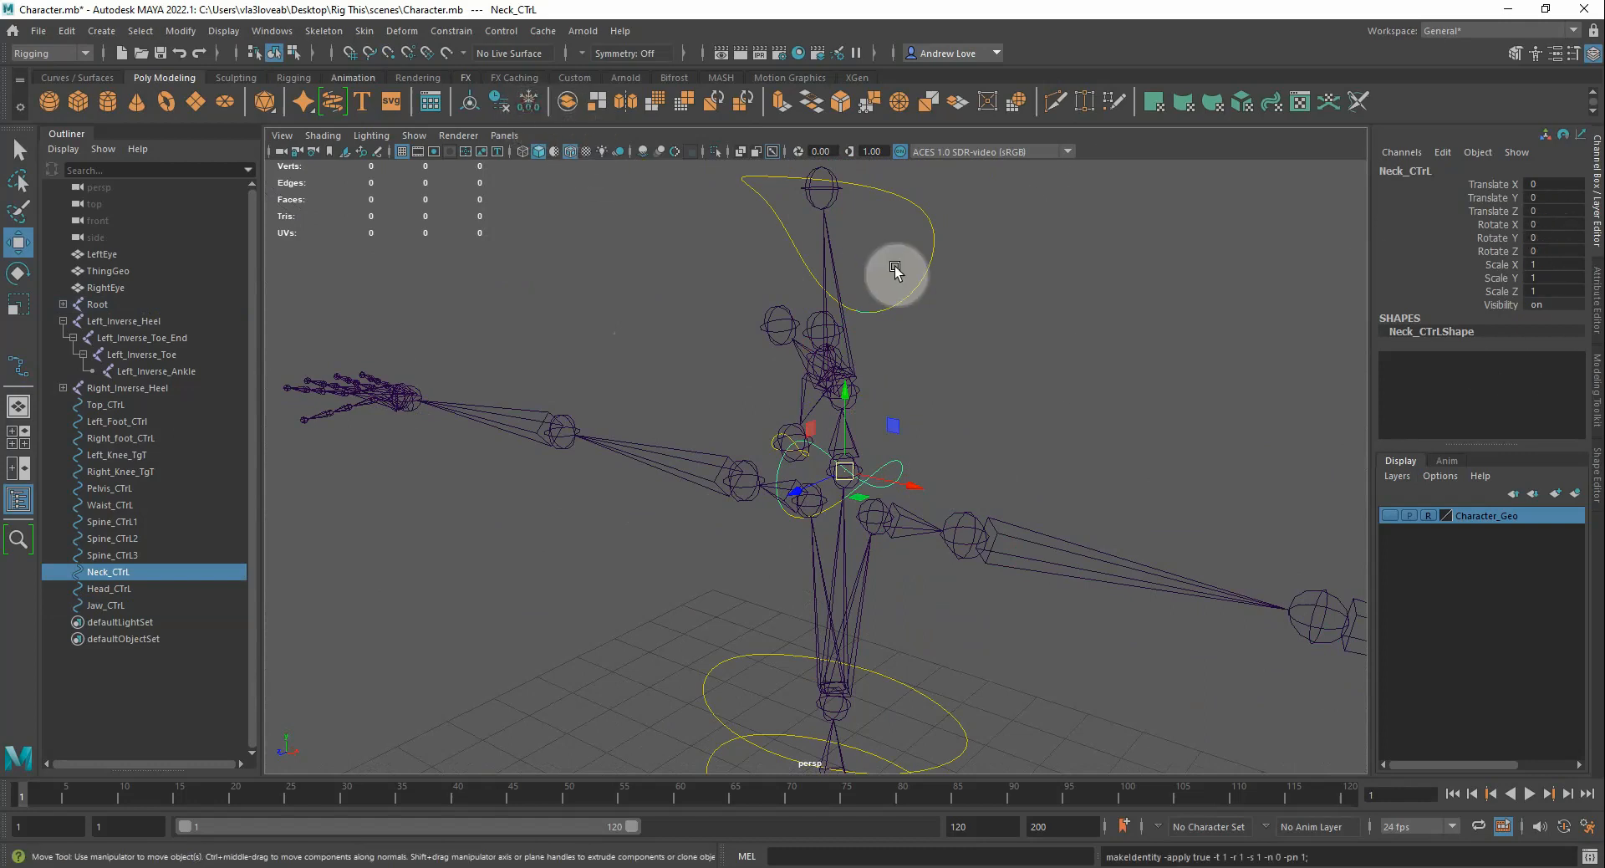
pyautogui.click(868, 284)
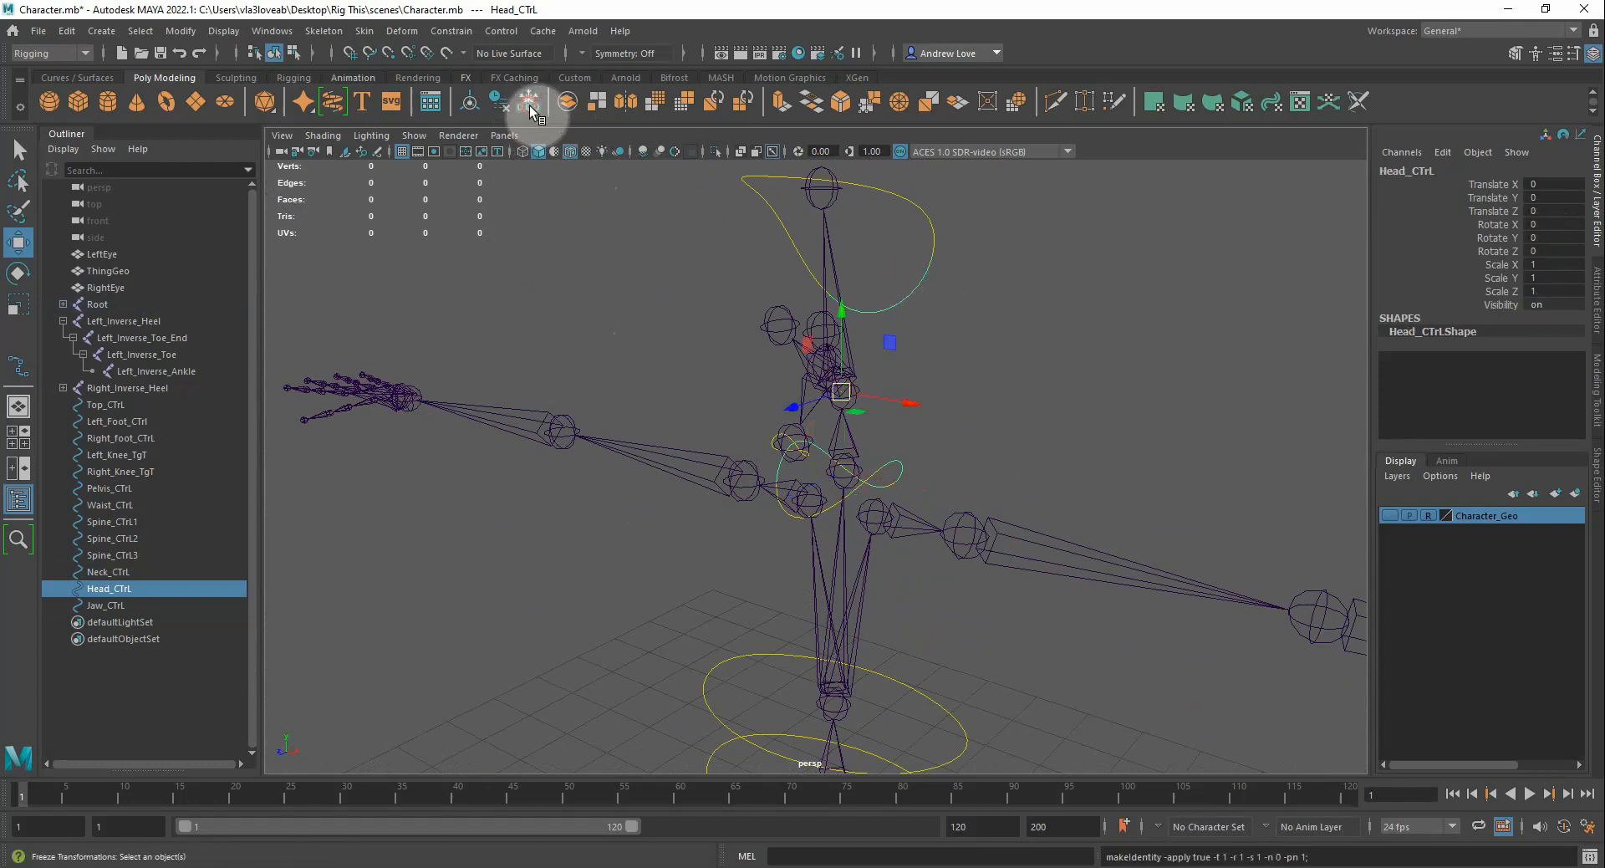
pyautogui.click(652, 243)
pyautogui.click(740, 435)
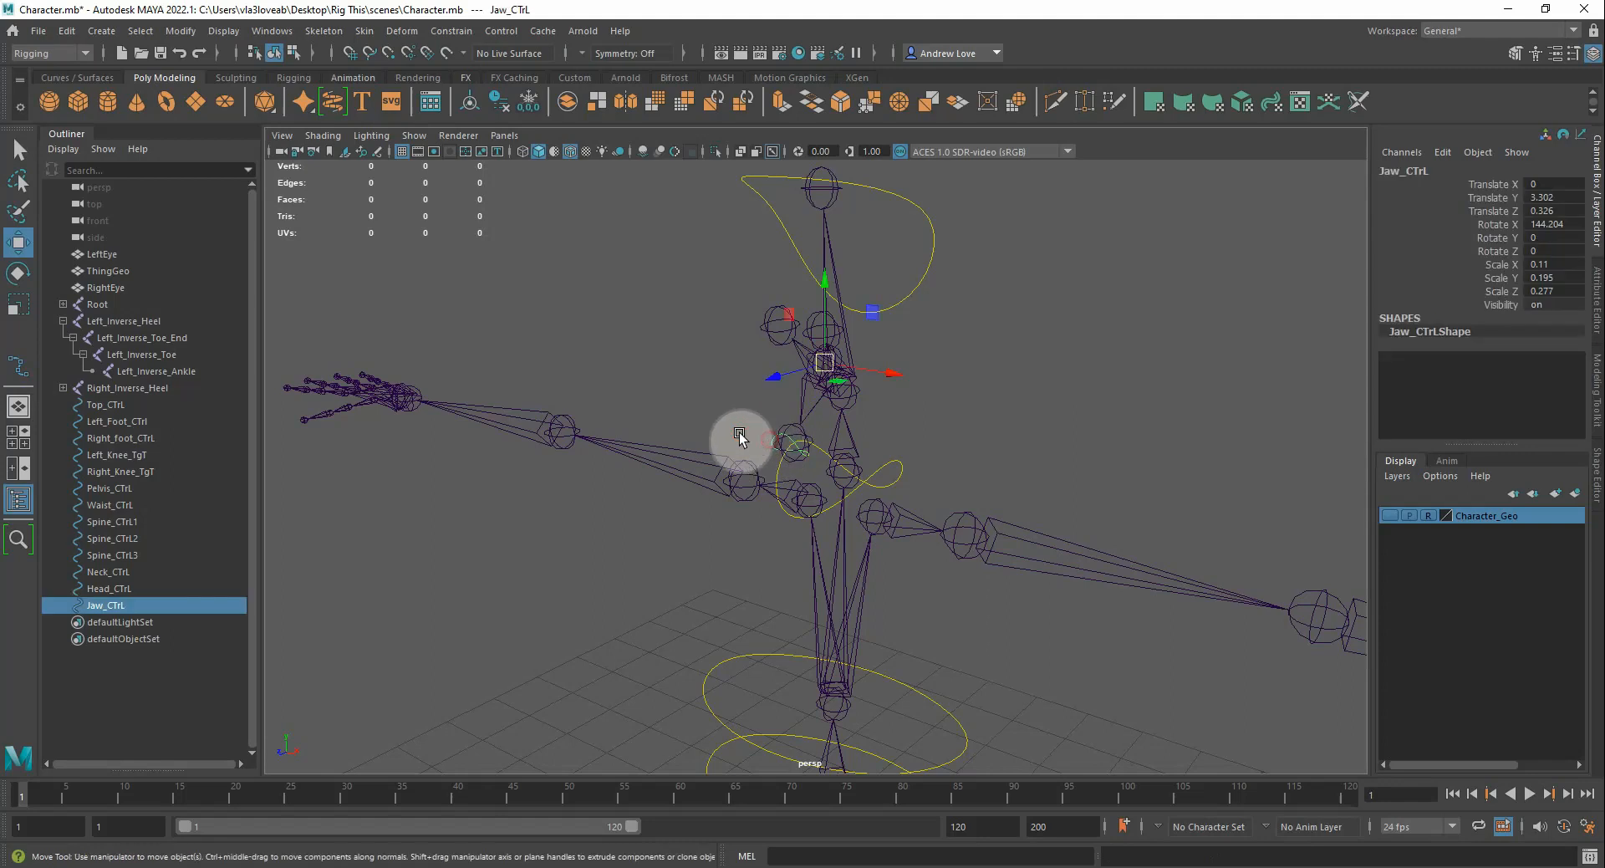
pyautogui.click(632, 242)
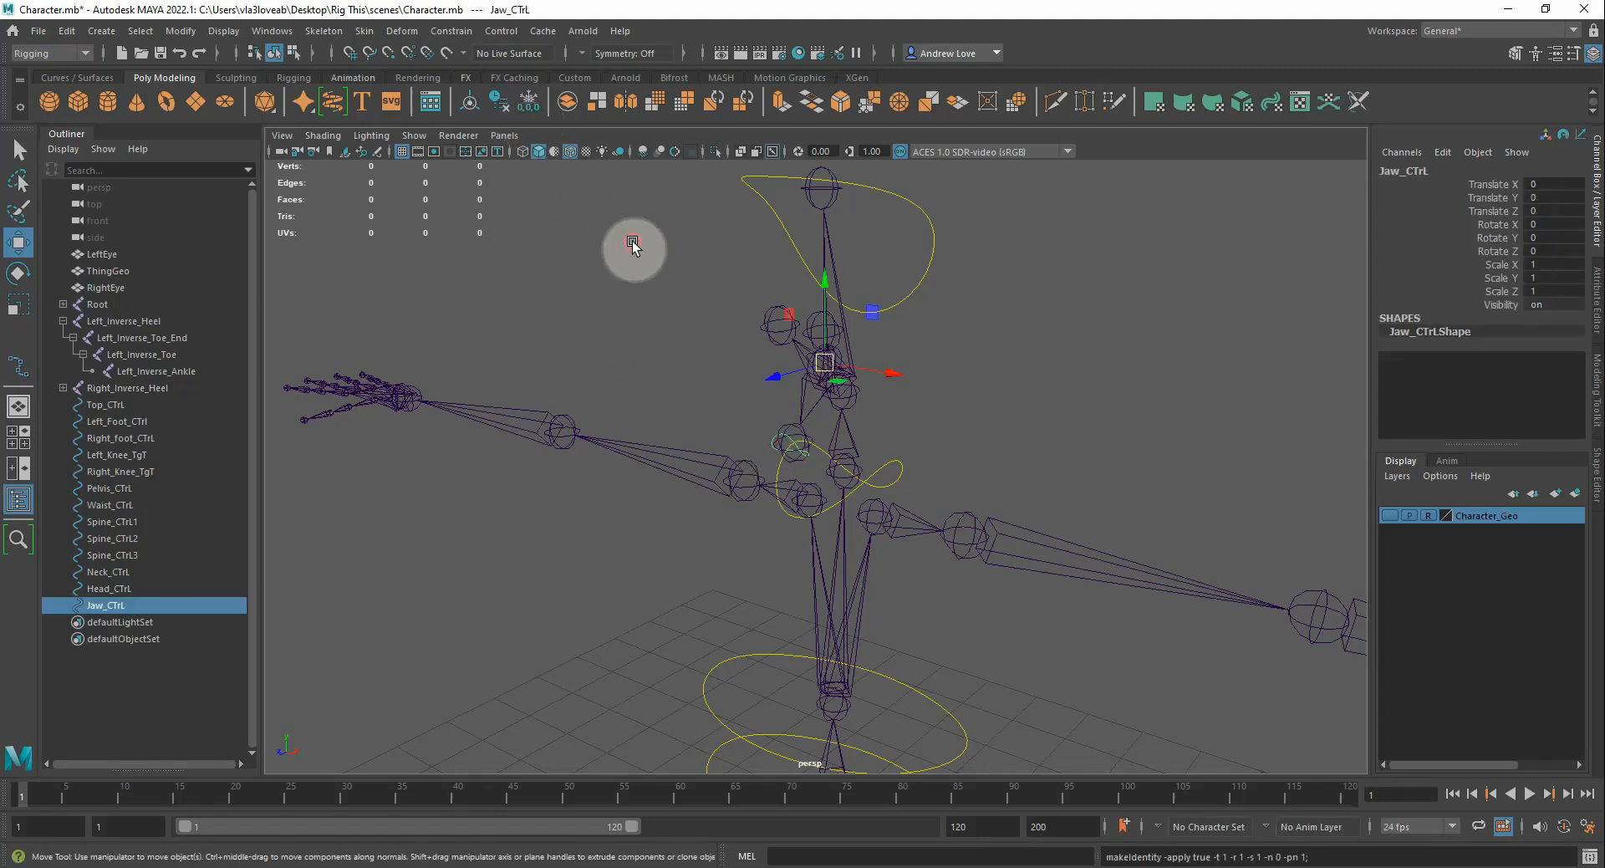
# Duplicate the pelvis control and move the copy about 2.7 units along X, clear of the body
pyautogui.keyDown('alt'); pyautogui.moveTo(649, 254); pyautogui.dragTo(630, 492, button='right'); pyautogui.keyUp('alt')
pyautogui.moveTo(608, 538)
pyautogui.keyDown('alt'); pyautogui.mouseDown()
pyautogui.moveTo(490, 506)
pyautogui.moveTo(498, 536)
pyautogui.moveTo(902, 542)
pyautogui.moveTo(835, 555)
pyautogui.moveTo(613, 530)
pyautogui.moveTo(613, 551)
pyautogui.moveTo(650, 545)
pyautogui.moveTo(608, 508)
pyautogui.mouseUp(); pyautogui.keyUp('alt')
pyautogui.keyDown('alt'); pyautogui.moveTo(608, 507); pyautogui.dragTo(610, 494, button='right'); pyautogui.keyUp('alt')
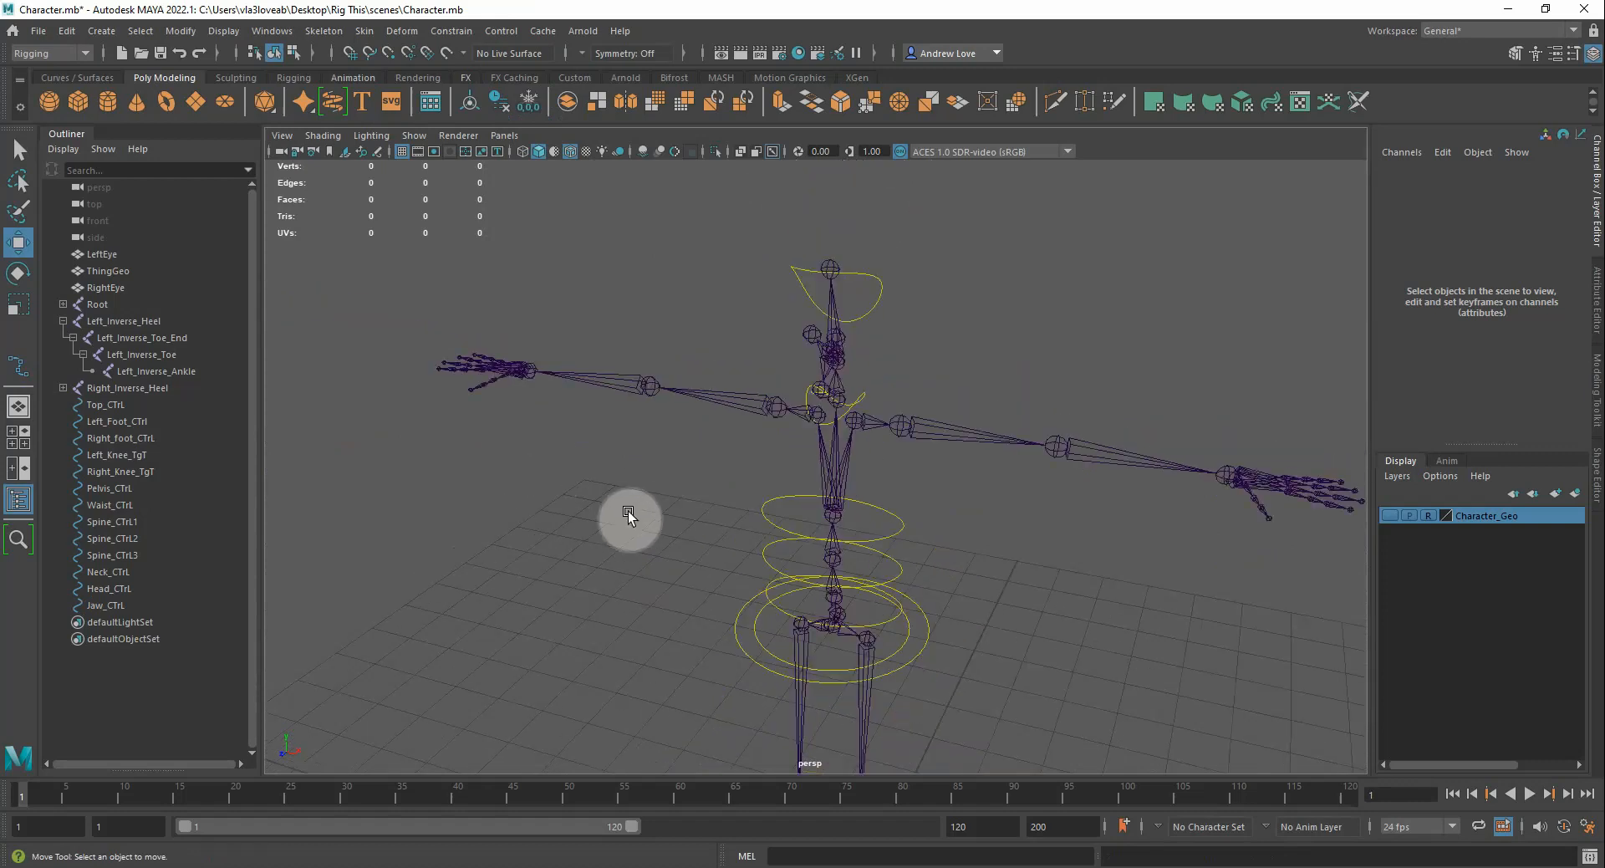
pyautogui.keyDown('alt'); pyautogui.moveTo(628, 510); pyautogui.dragTo(555, 476); pyautogui.keyUp('alt')
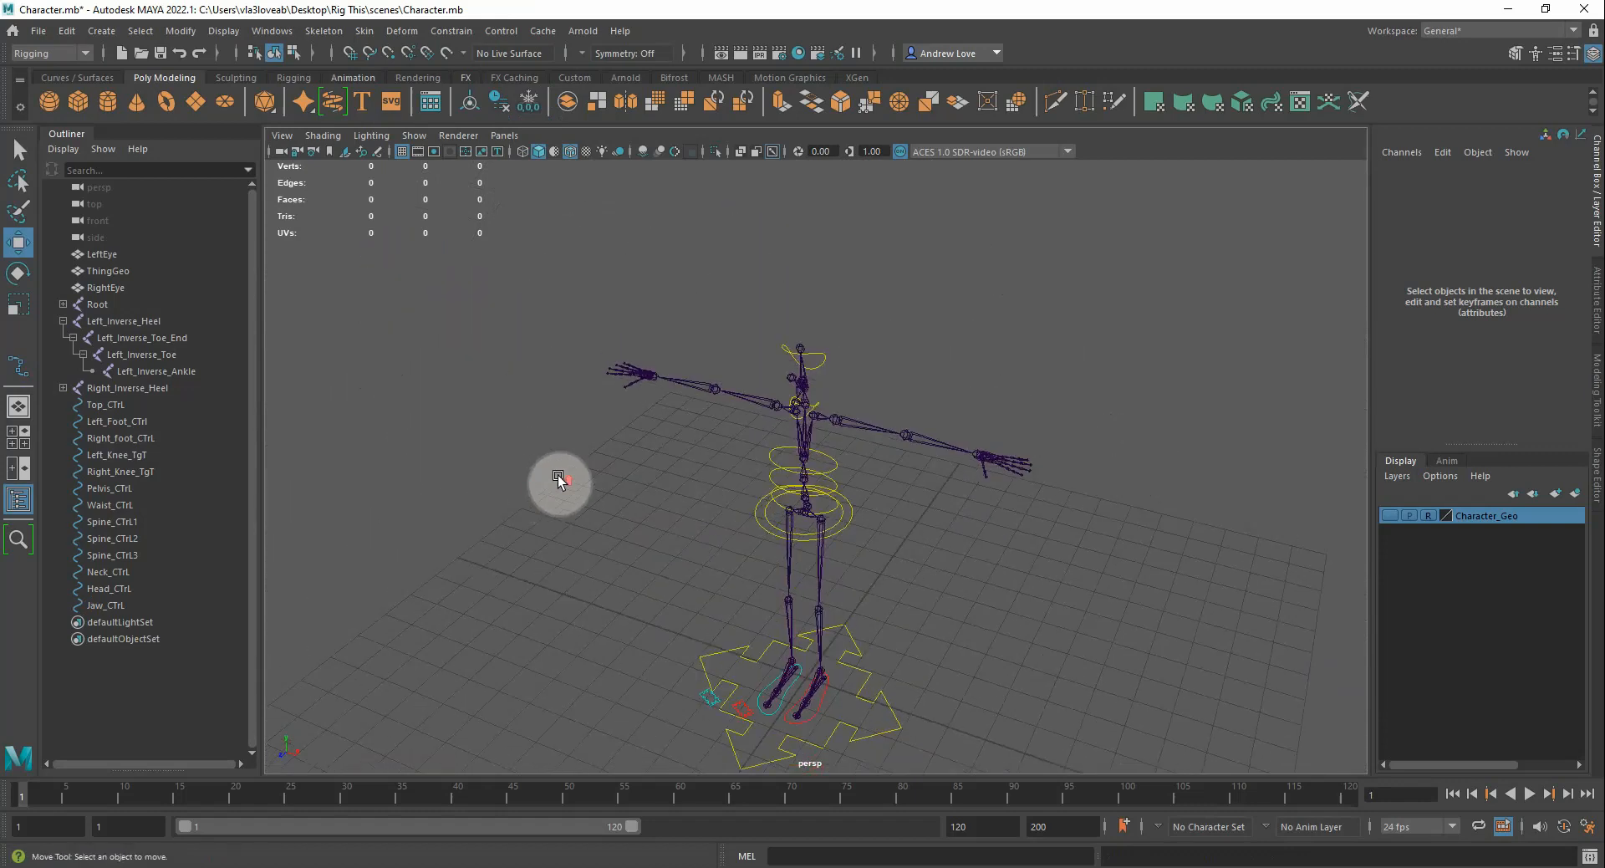
pyautogui.scroll(2, 555, 476)
pyautogui.scroll(-2, 562, 478)
pyautogui.keyDown('alt'); pyautogui.moveTo(591, 504); pyautogui.dragTo(582, 443, button='middle'); pyautogui.keyUp('alt')
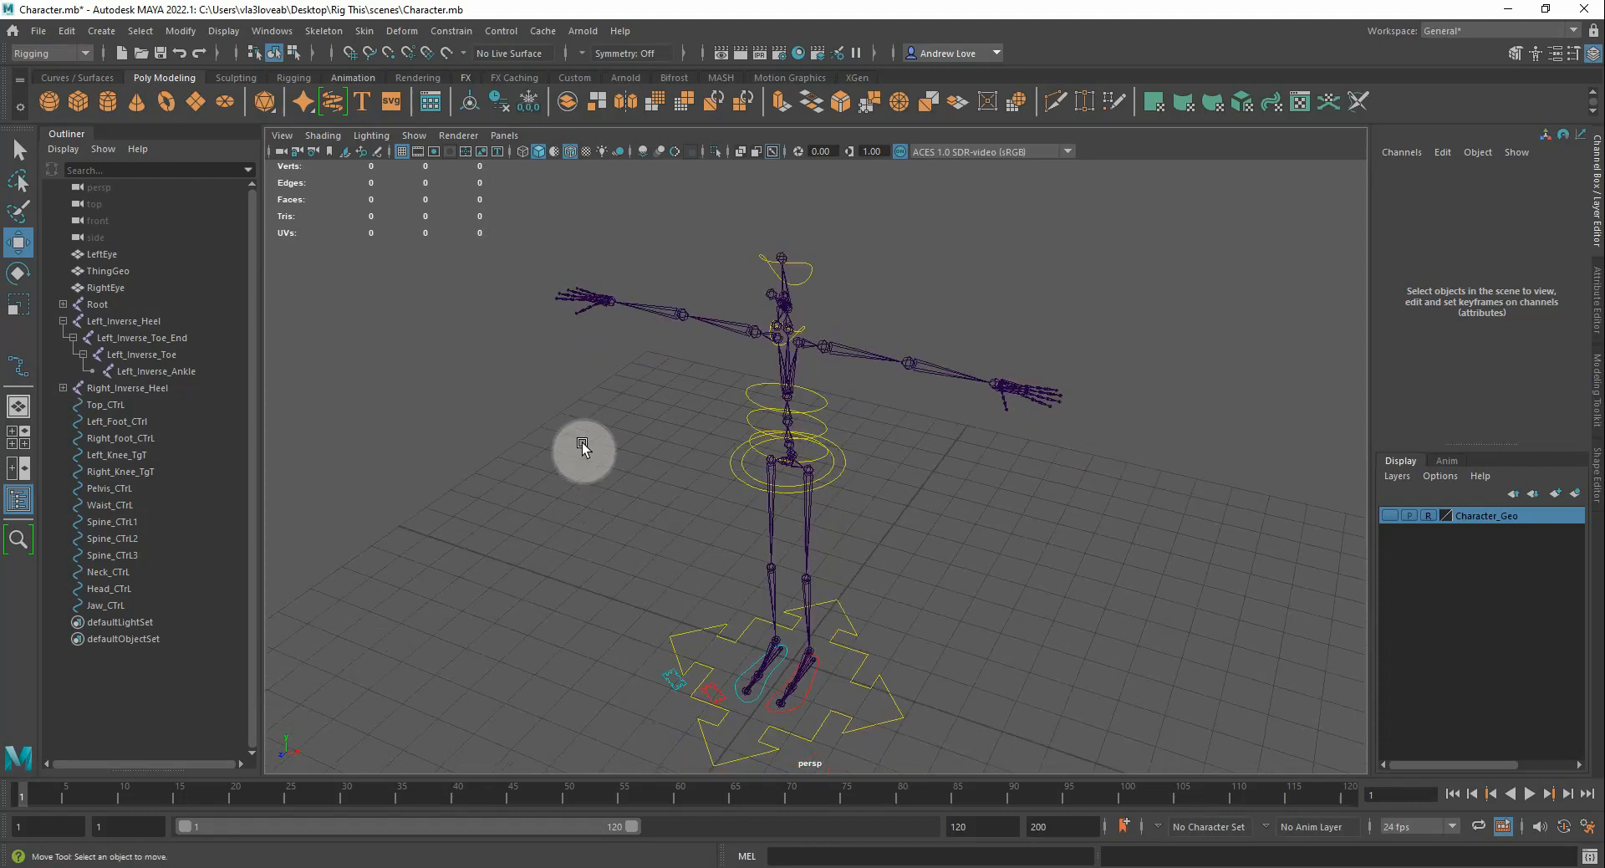
pyautogui.scroll(2, 660, 443)
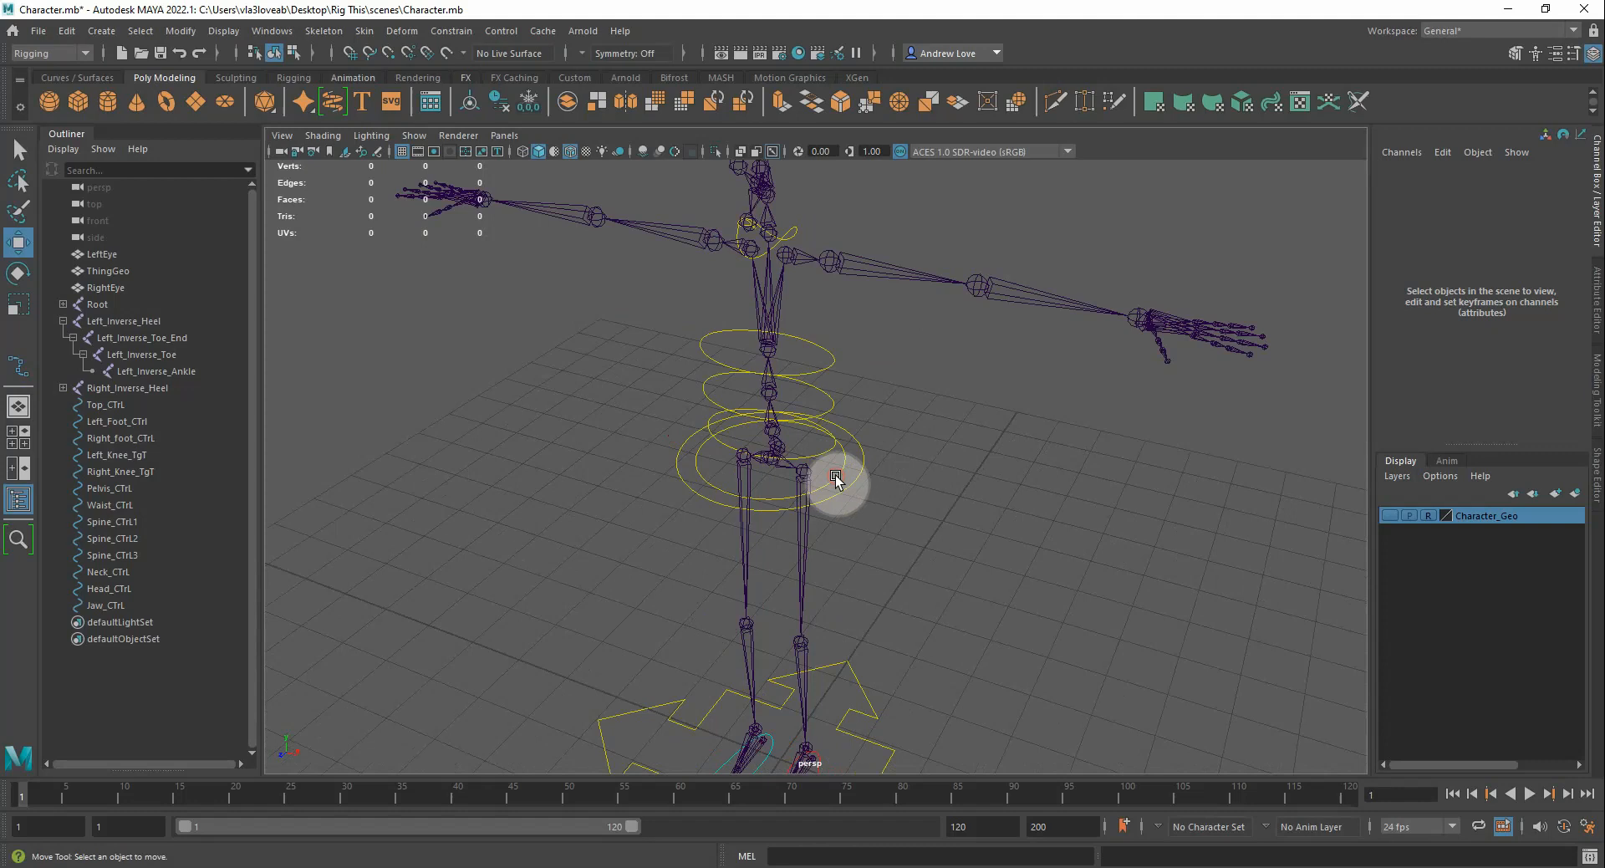
pyautogui.click(836, 478)
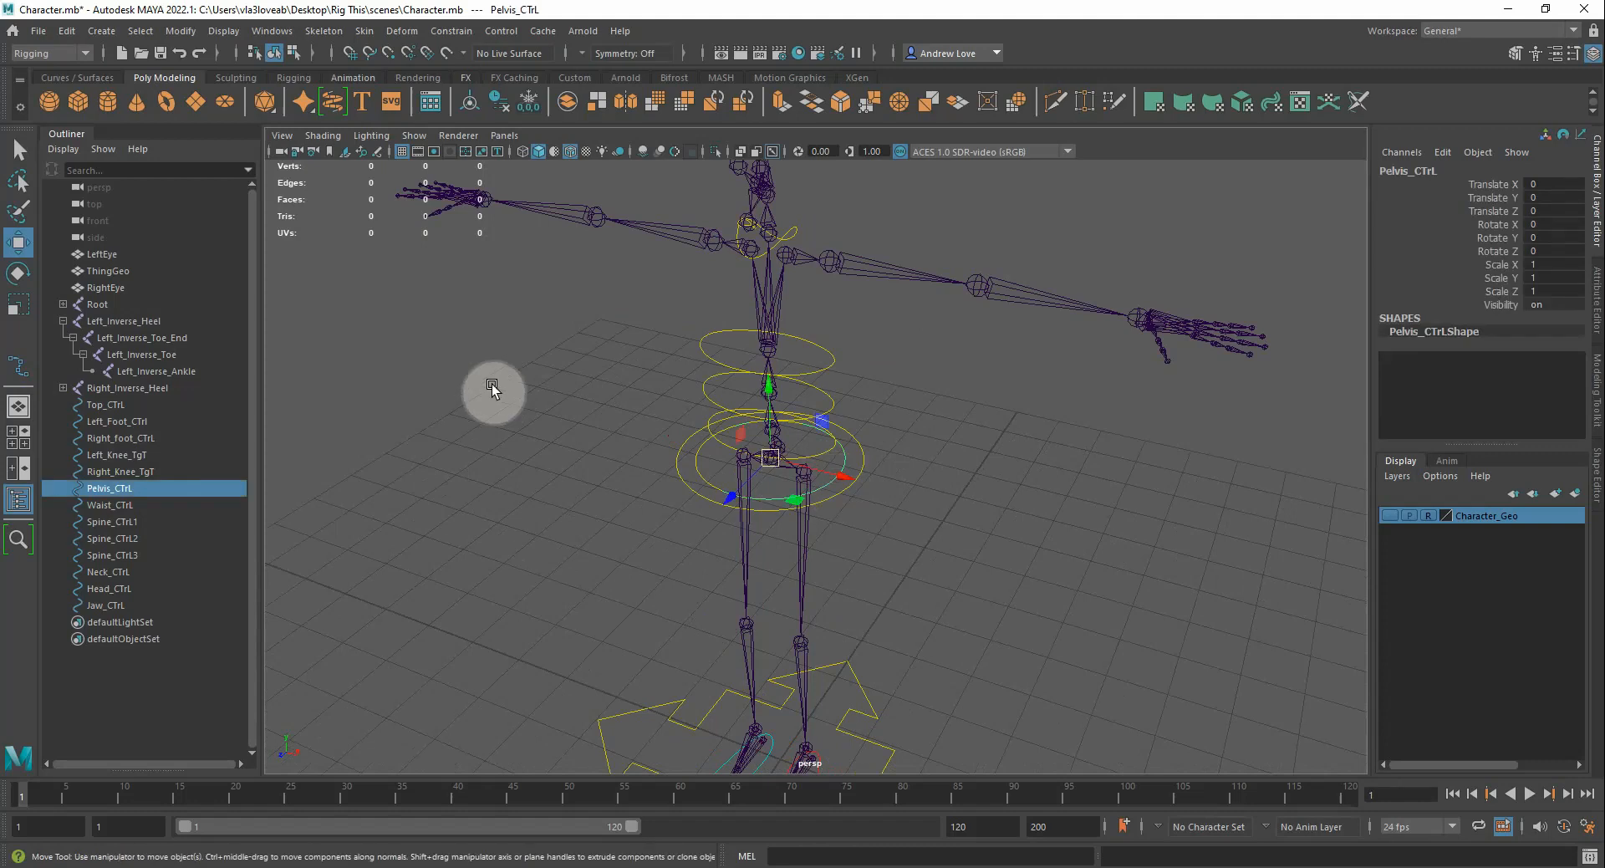
pyautogui.hotkey('ctrl', 'd')
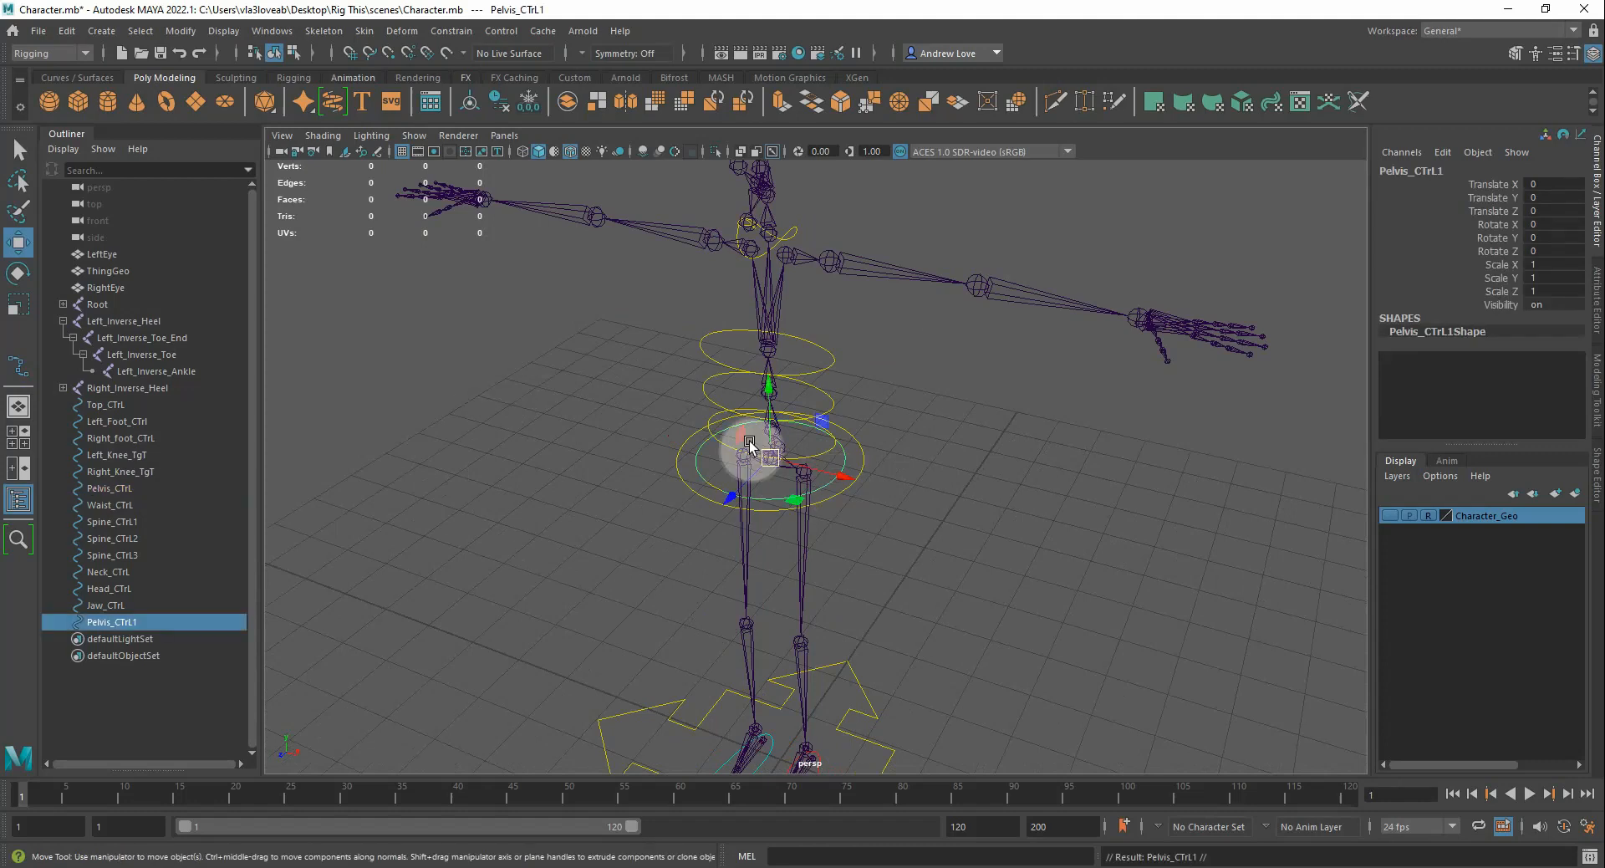
pyautogui.moveTo(836, 470); pyautogui.dragTo(1059, 531)
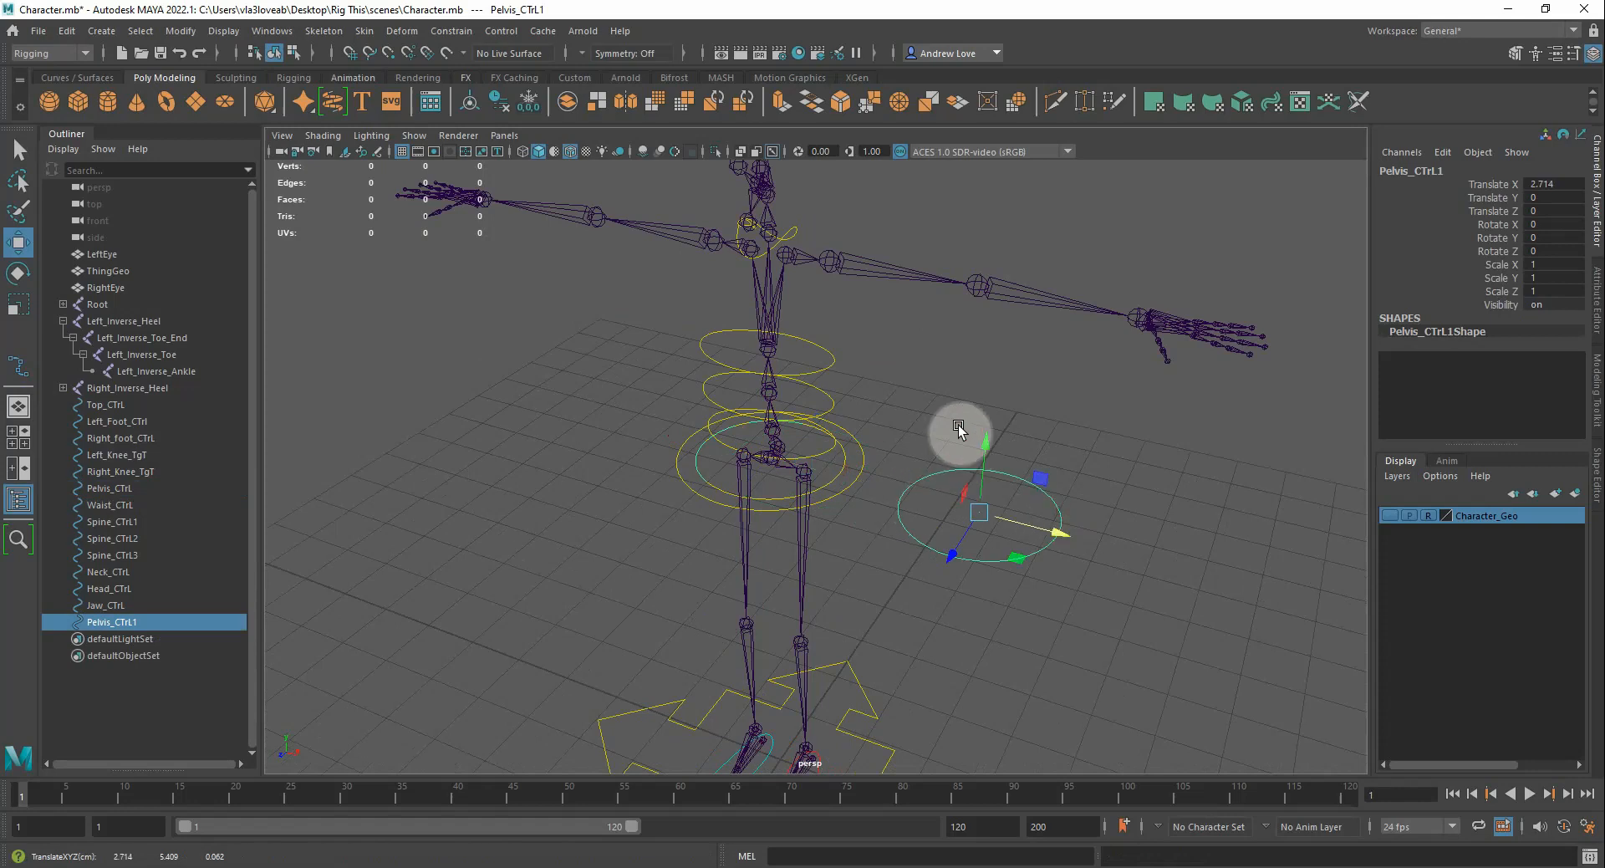
# Rotate the duplicated circle -90 degrees around Z and snap it onto the left wrist joint
pyautogui.press('e')
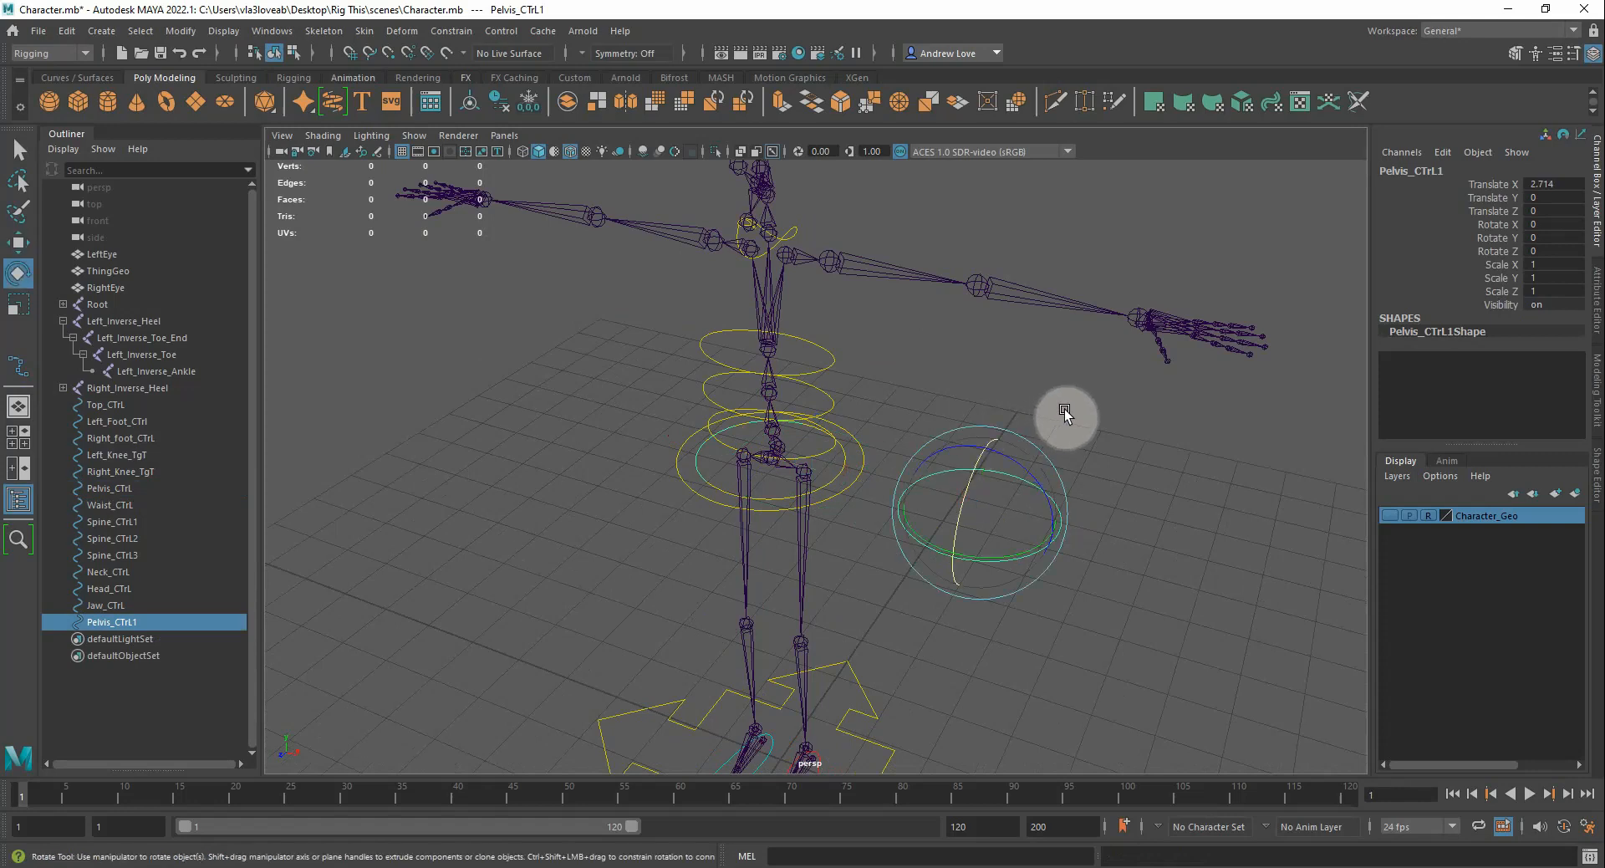
pyautogui.moveTo(1008, 466); pyautogui.dragTo(1062, 588)
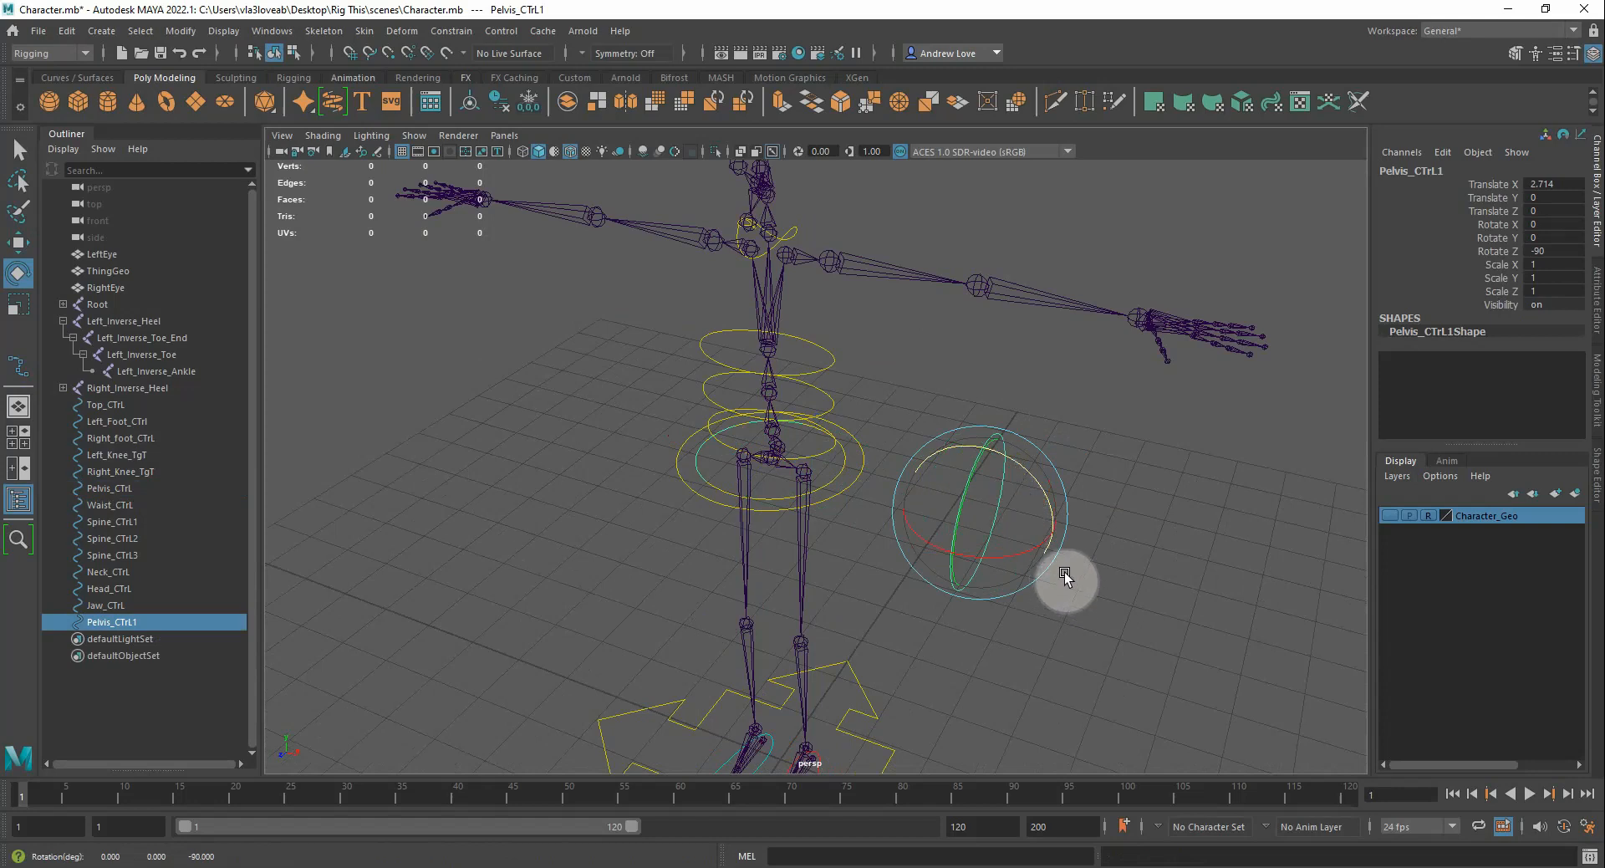
pyautogui.press('w')
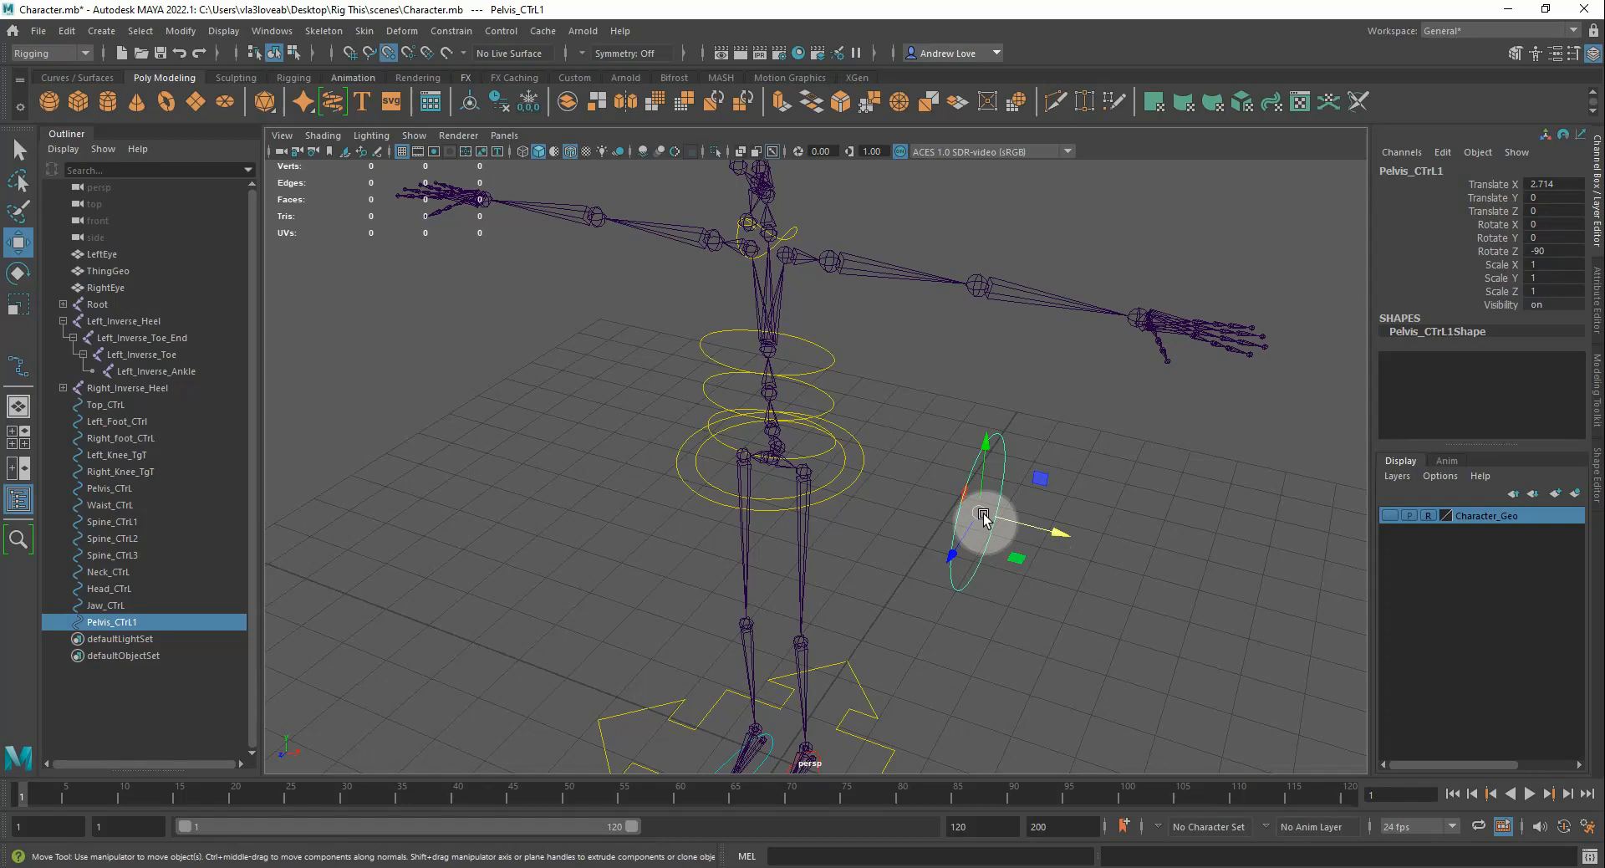
pyautogui.moveTo(983, 512); pyautogui.dragTo(1116, 334)
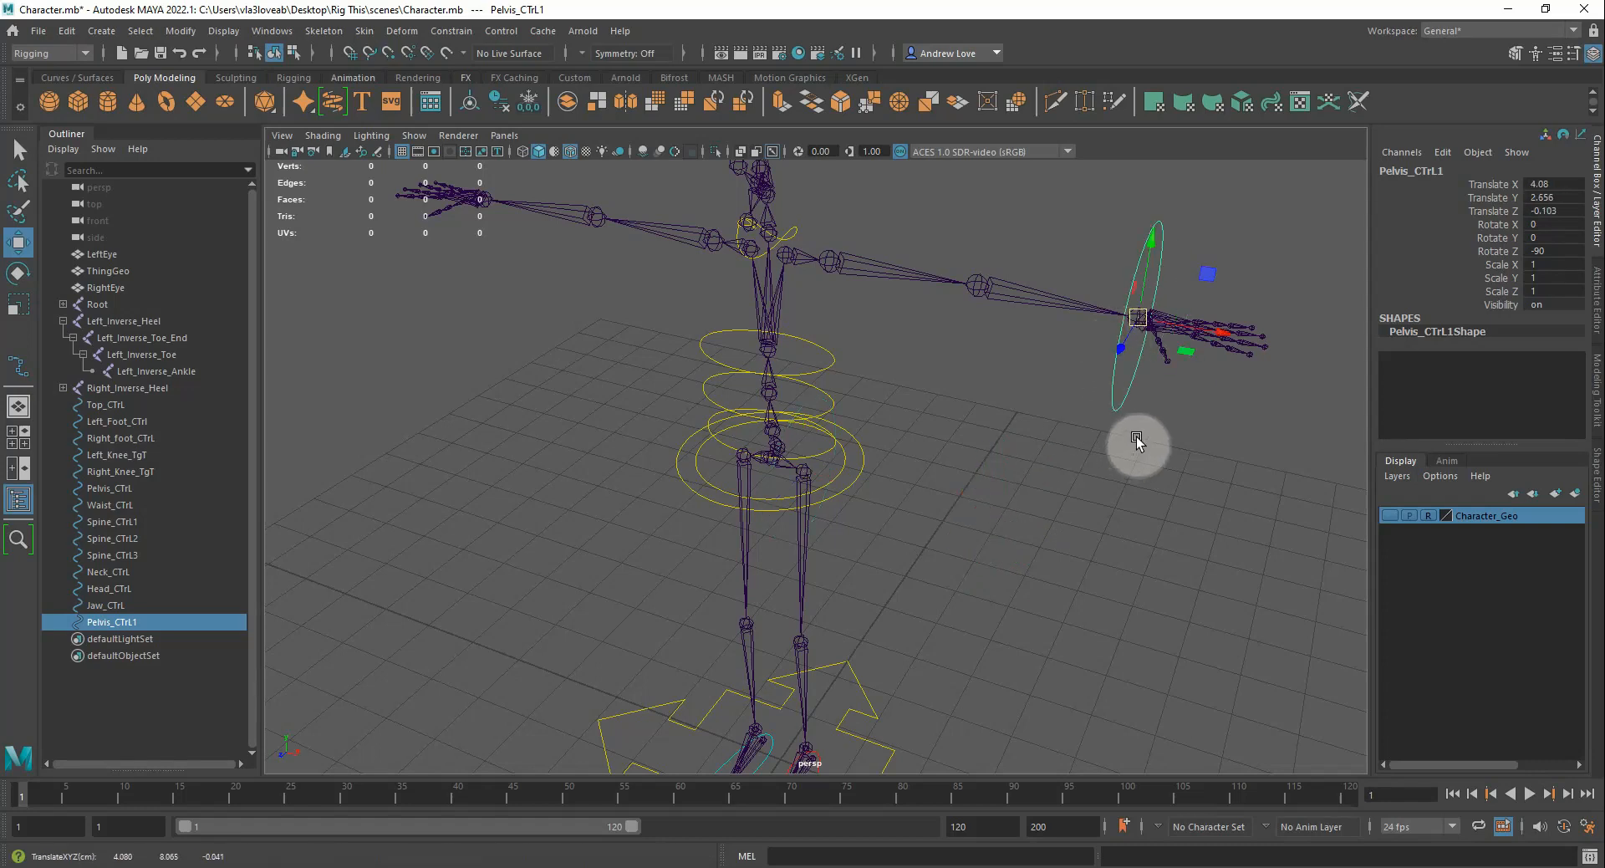
# Show the Character_Geo layer again and scale the wrist circle uniformly to about 0.32 to fit around the wrist
pyautogui.press('r')
pyautogui.moveTo(1142, 321); pyautogui.dragTo(1054, 262)
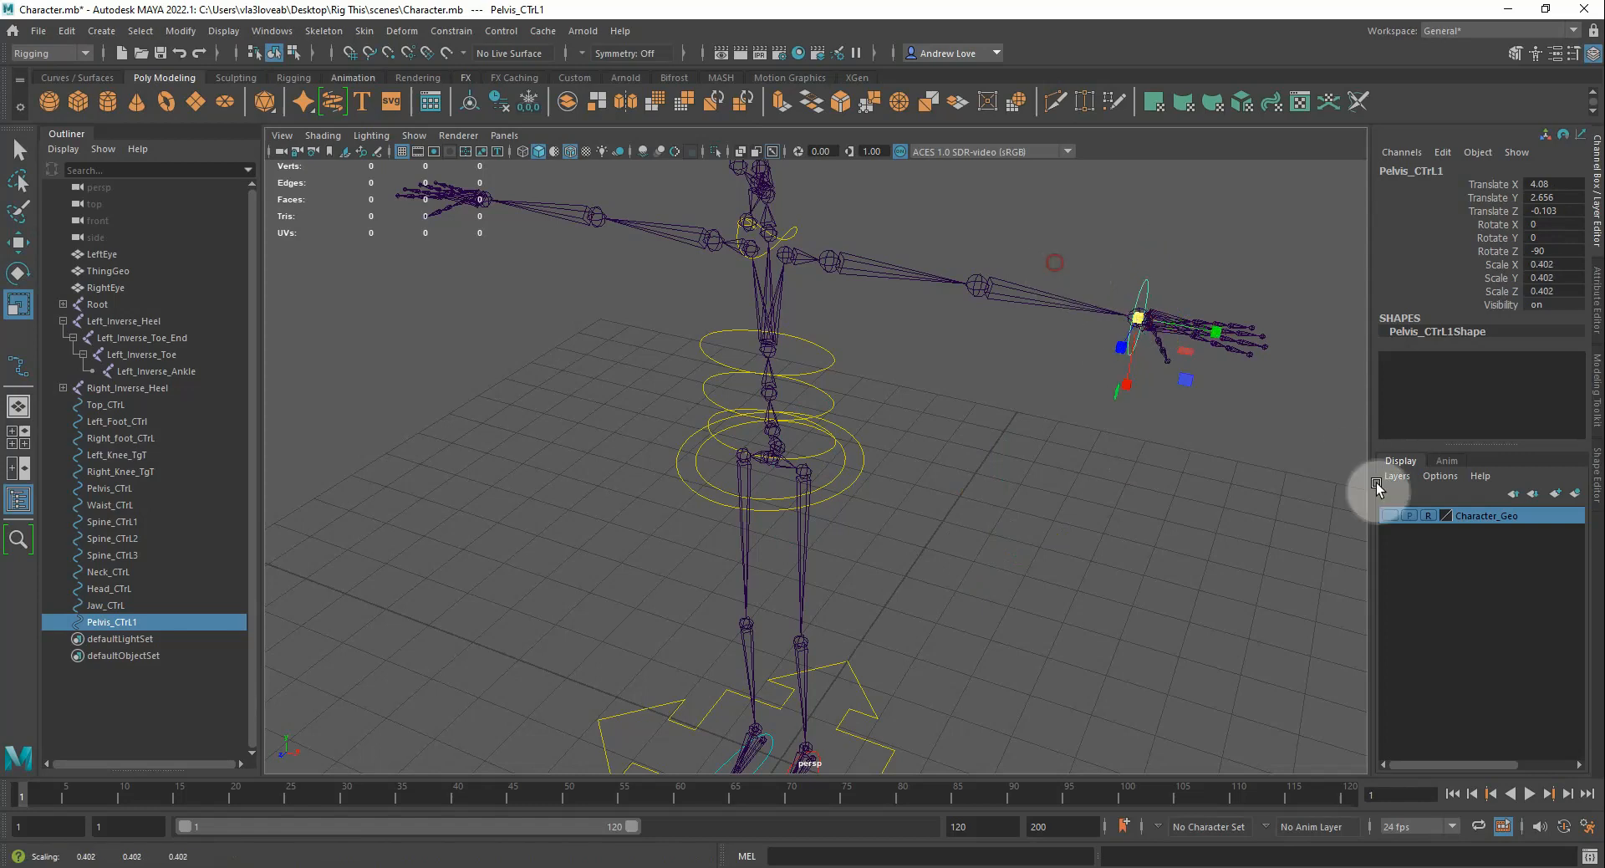
pyautogui.click(1389, 515)
pyautogui.keyDown('alt'); pyautogui.moveTo(1173, 530); pyautogui.dragTo(1105, 529); pyautogui.keyUp('alt')
pyautogui.scroll(4, 1105, 529)
pyautogui.moveTo(1314, 342); pyautogui.dragTo(1293, 335)
pyautogui.keyDown('alt'); pyautogui.moveTo(1296, 419); pyautogui.dragTo(982, 544); pyautogui.keyUp('alt')
pyautogui.moveTo(1084, 551)
pyautogui.keyDown('alt'); pyautogui.mouseDown()
pyautogui.moveTo(1103, 555)
pyautogui.moveTo(1085, 552)
pyautogui.mouseUp(); pyautogui.keyUp('alt')
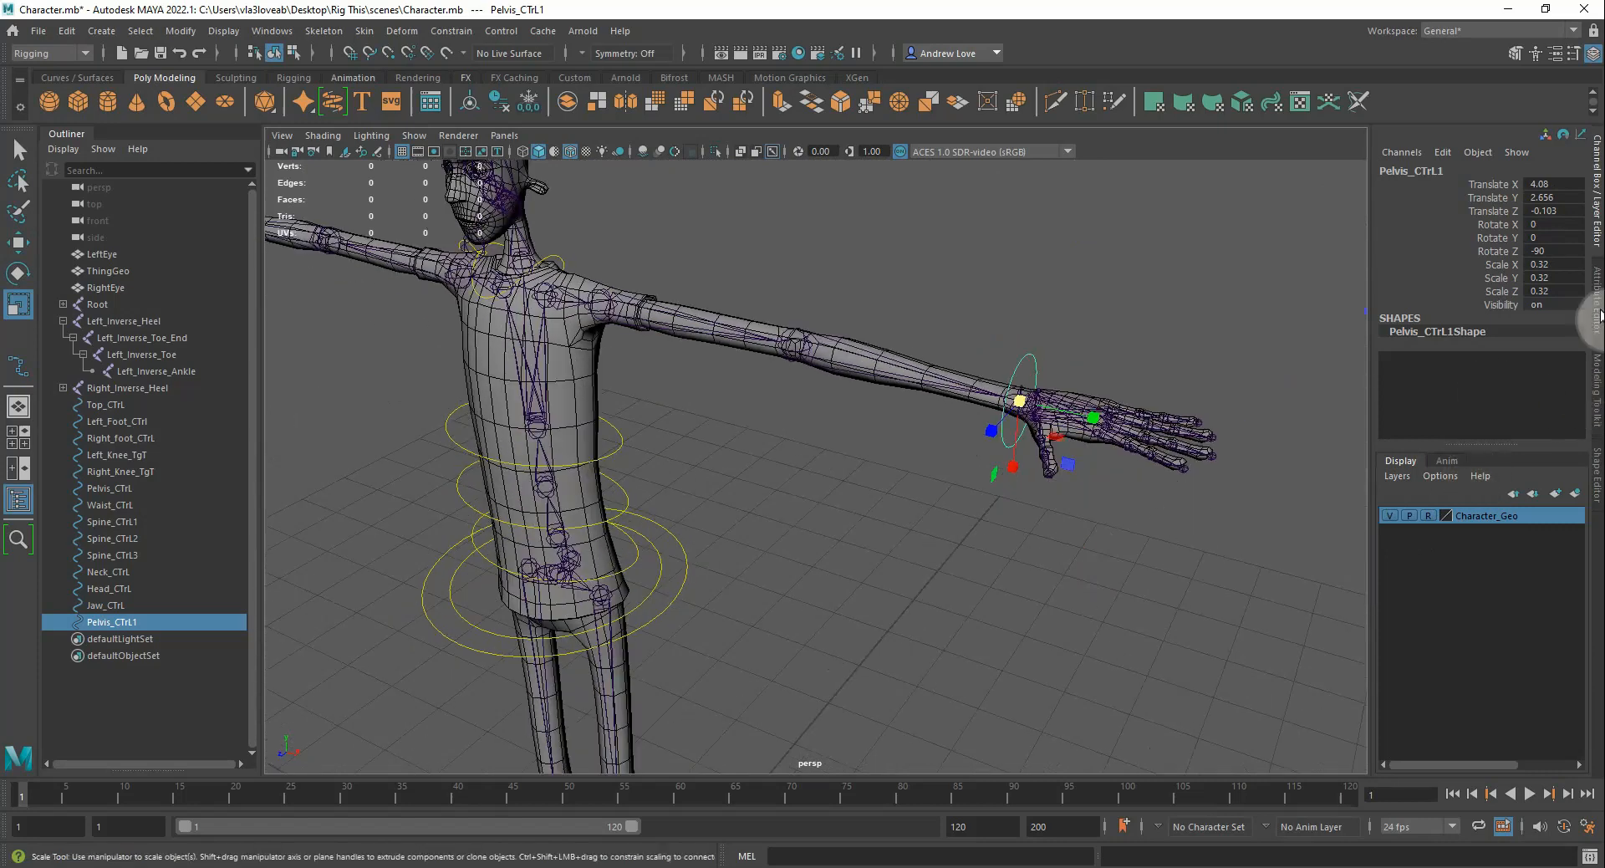
# Set the wrist circle's drawing override color to red
pyautogui.click(1596, 301)
pyautogui.click(1392, 545)
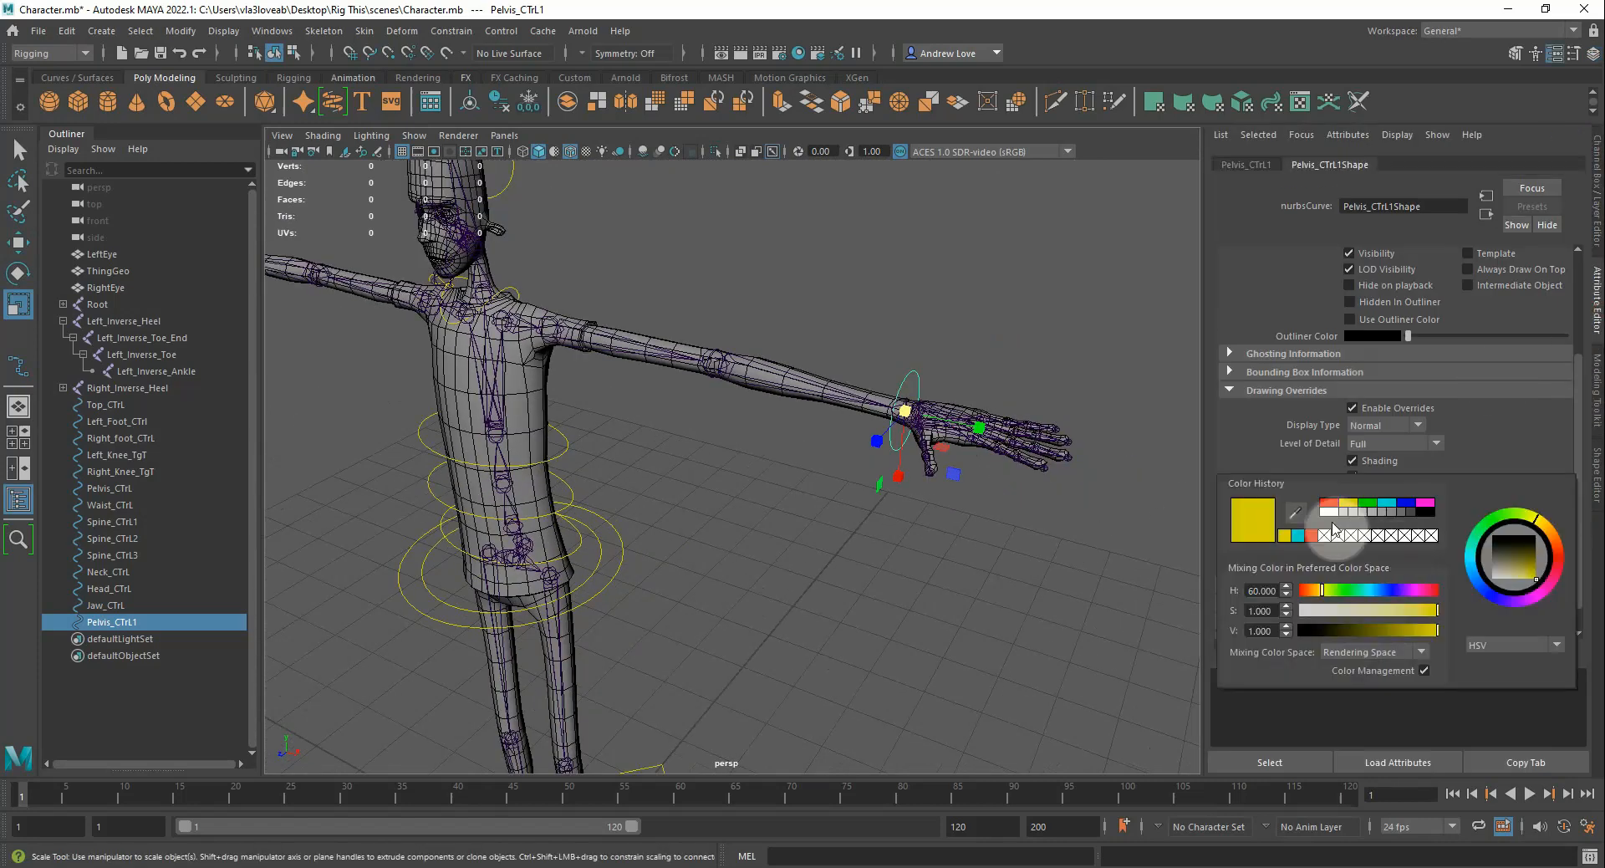
pyautogui.click(1330, 504)
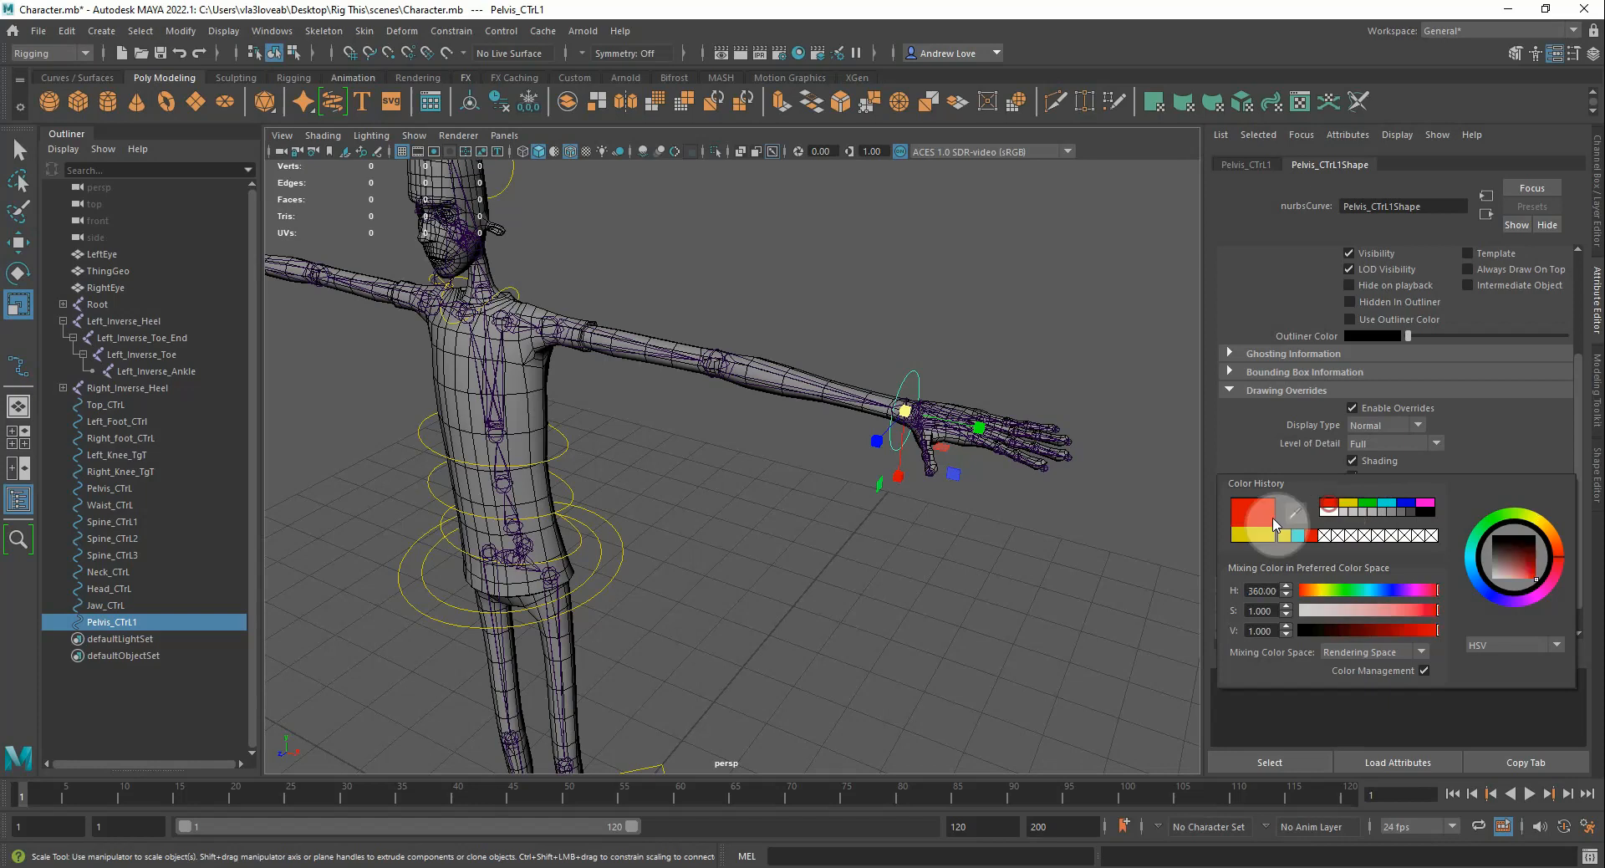
pyautogui.click(1016, 578)
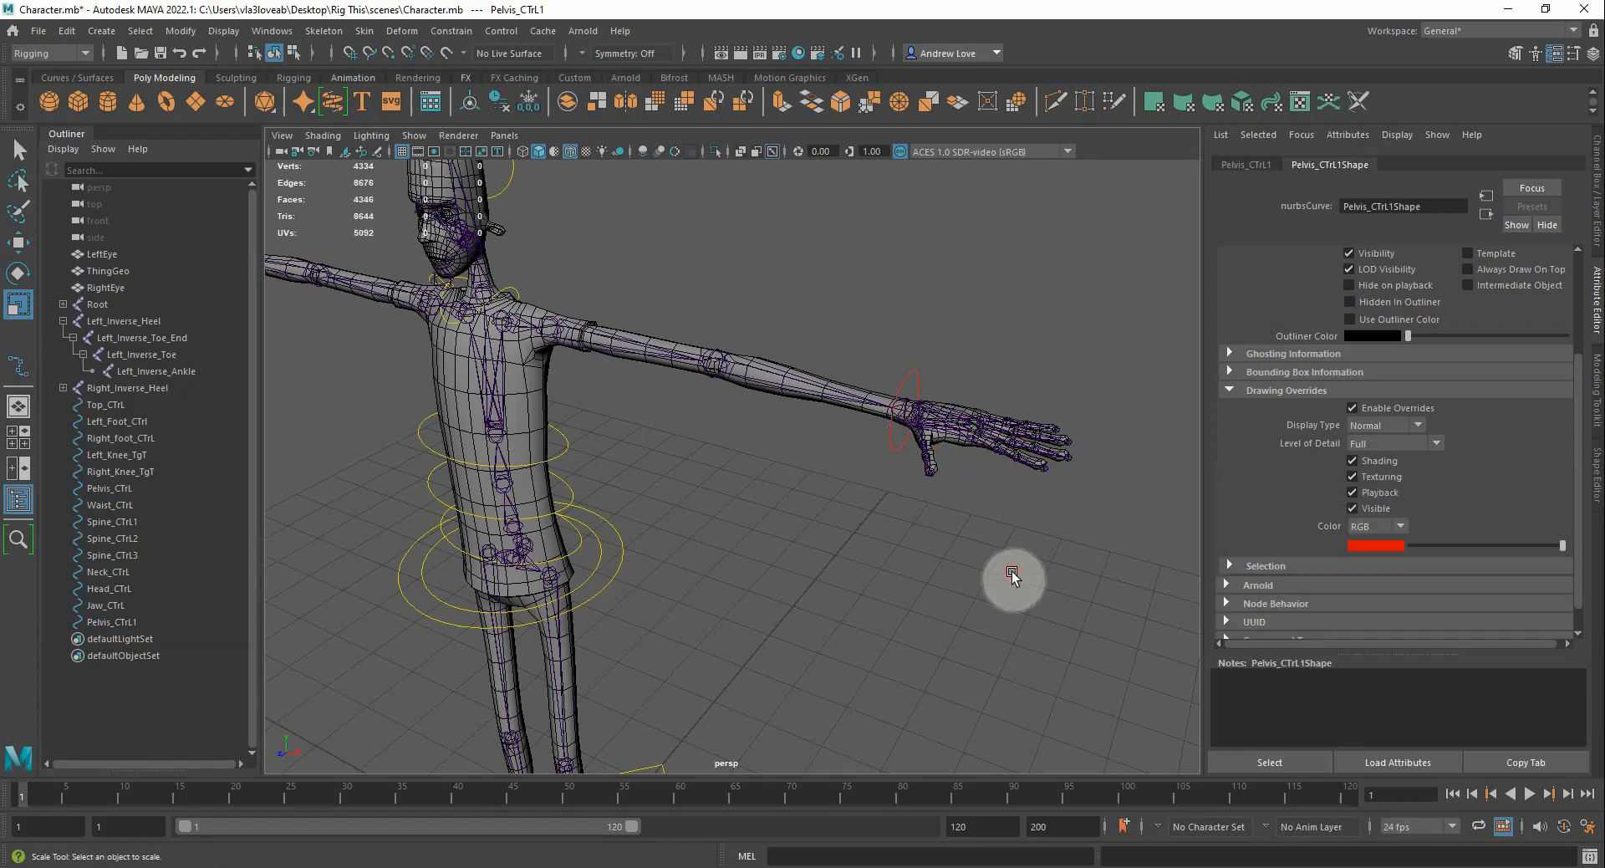
# Rename the red wrist circle as Left_Wrist_CTrL
pyautogui.click(902, 383)
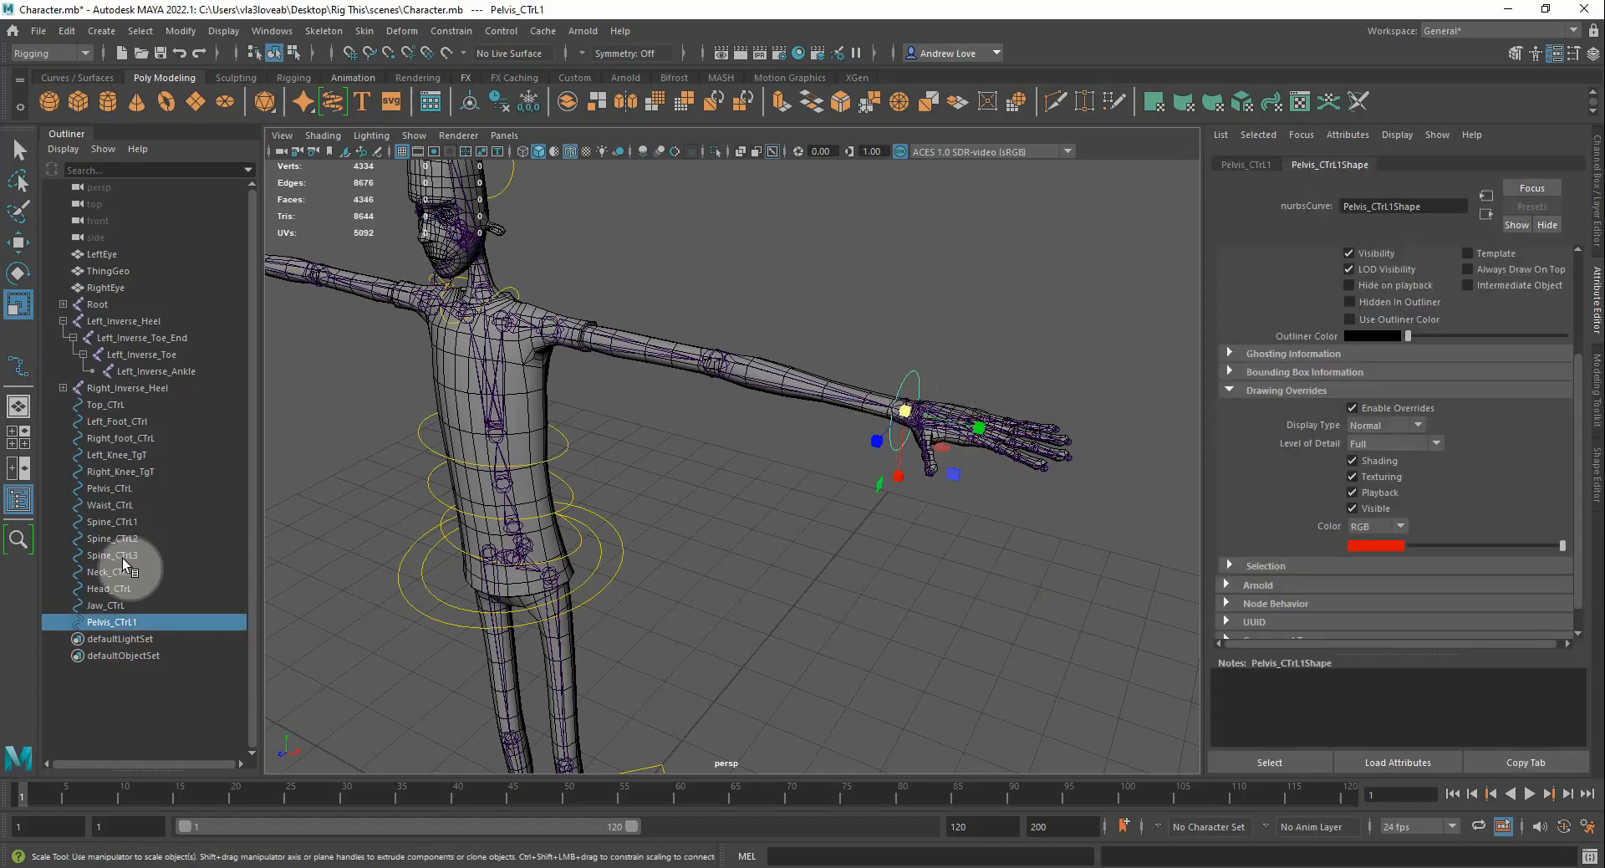
pyautogui.doubleClick(101, 621)
pyautogui.moveTo(112, 623); pyautogui.dragTo(72, 621)
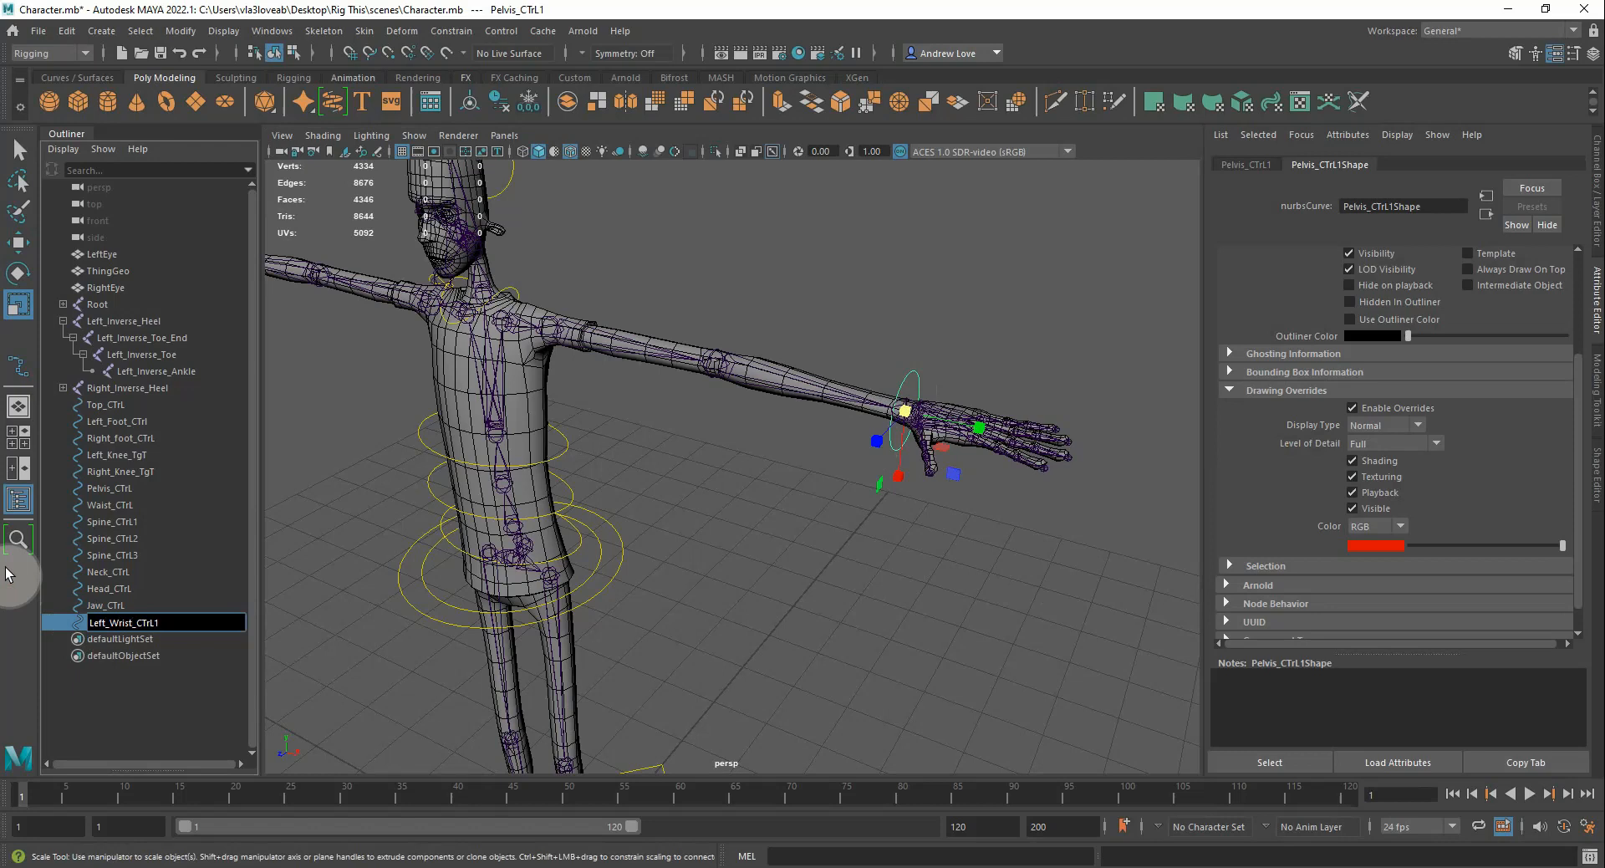
pyautogui.click(169, 623)
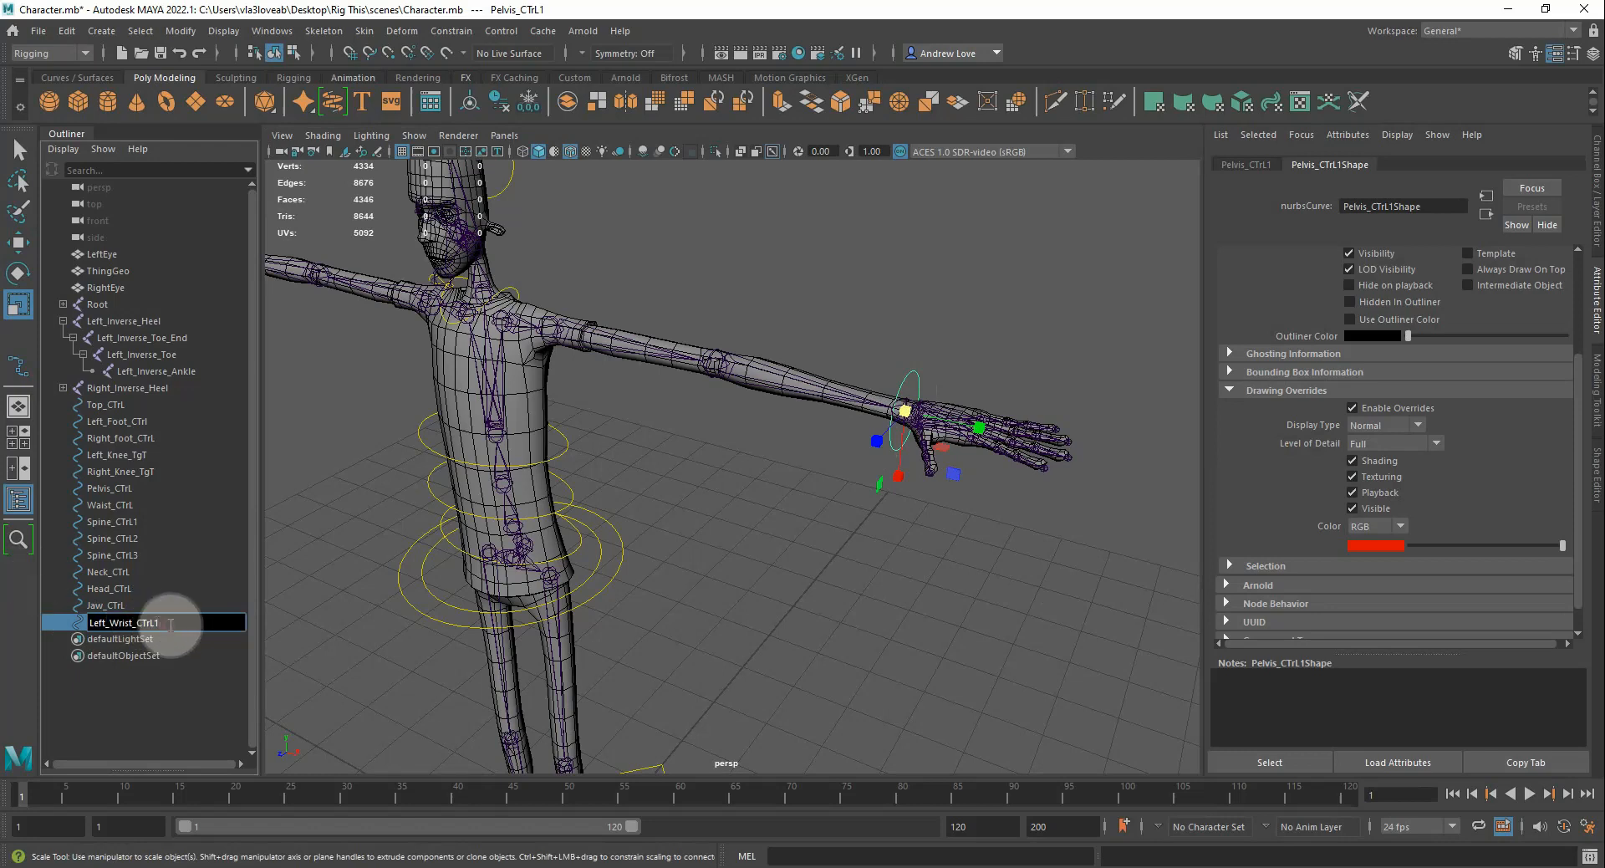
pyautogui.press('Return')
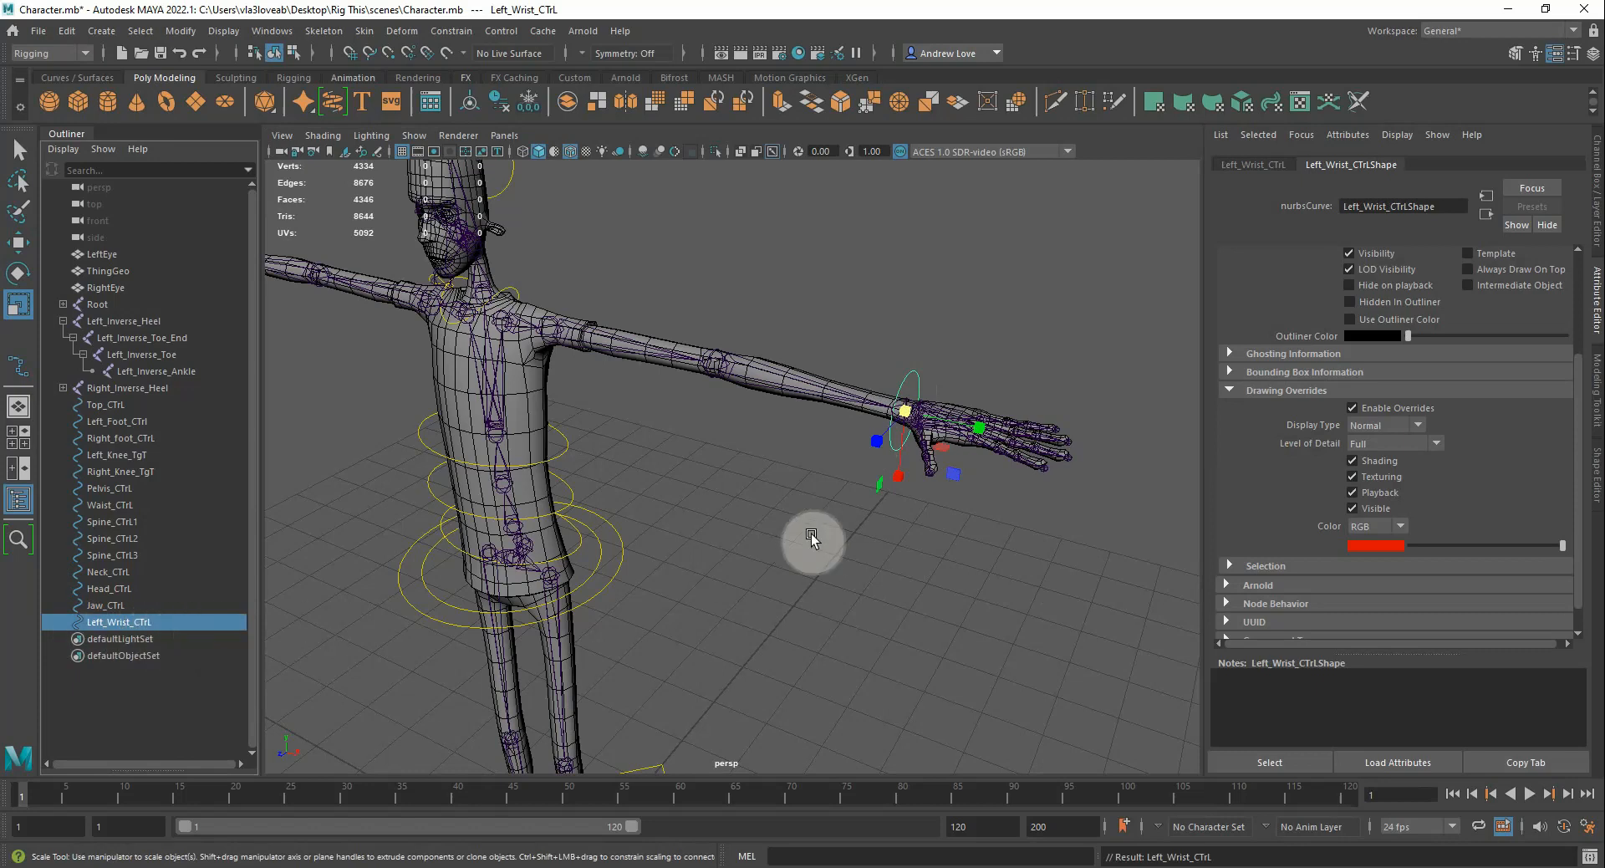
# Duplicate the left wrist control
pyautogui.scroll(-2, 846, 491)
pyautogui.scroll(-2, 847, 491)
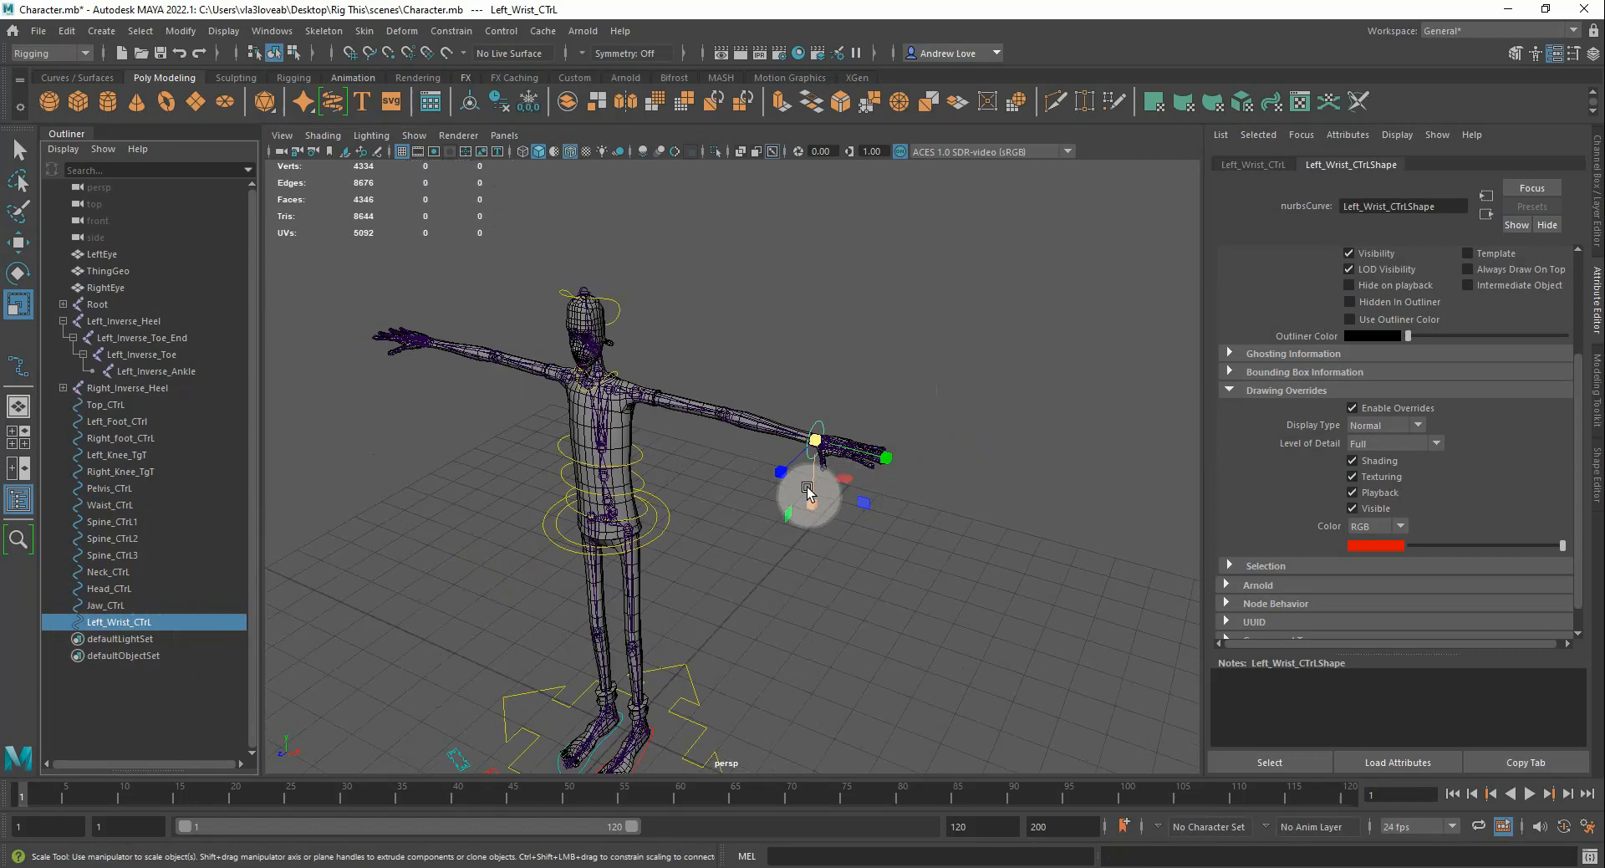
pyautogui.hotkey('ctrl', 'd')
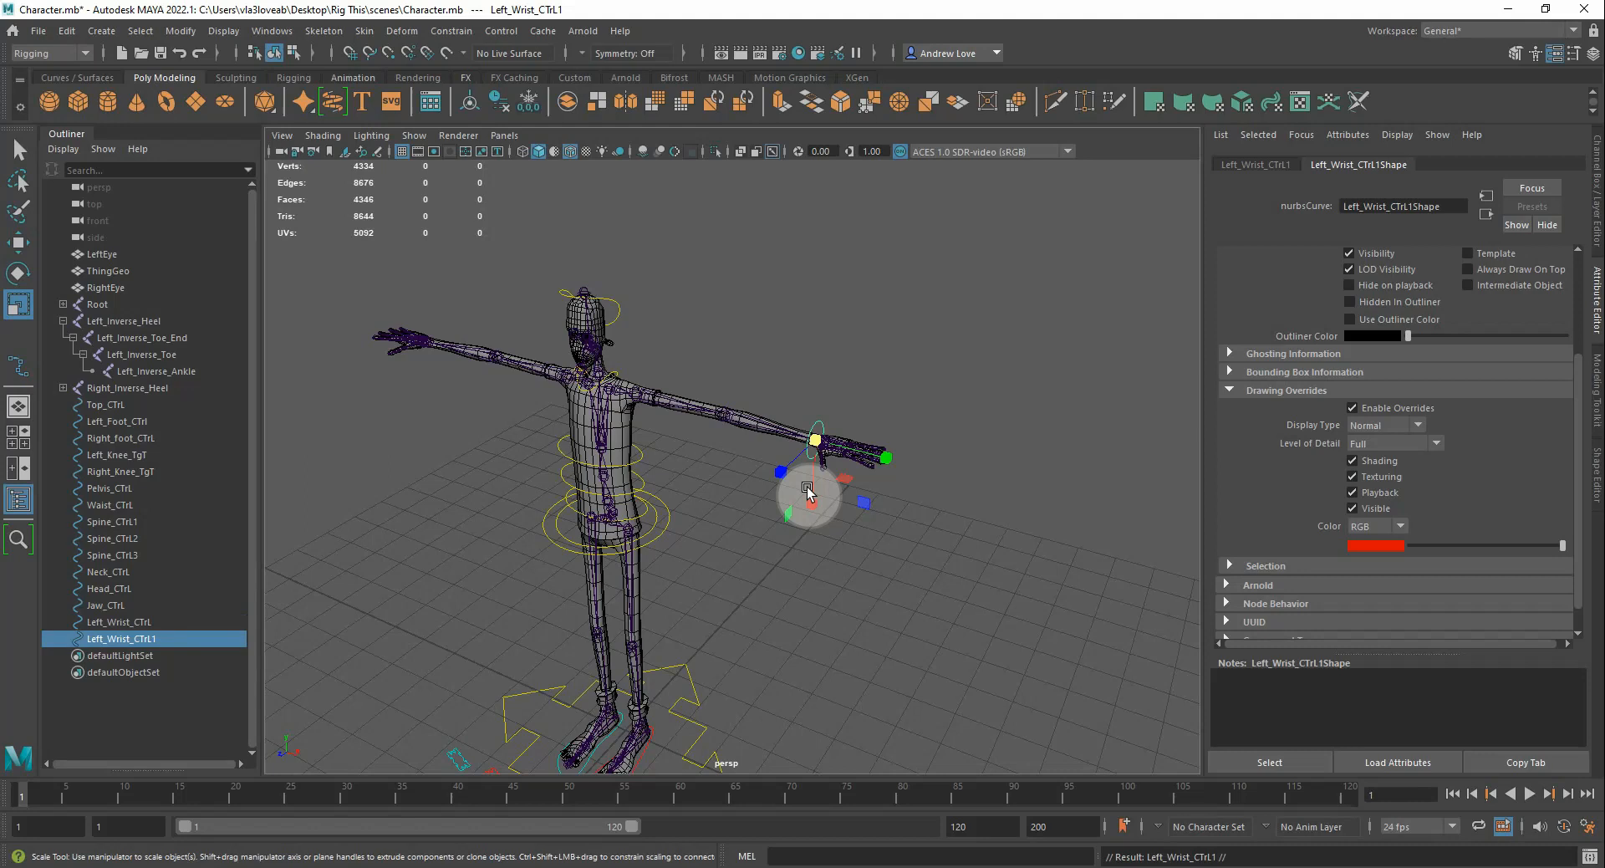
# Move the duplicated wrist control across to the character's right wrist and hide the Character_Geo layer
pyautogui.press('w')
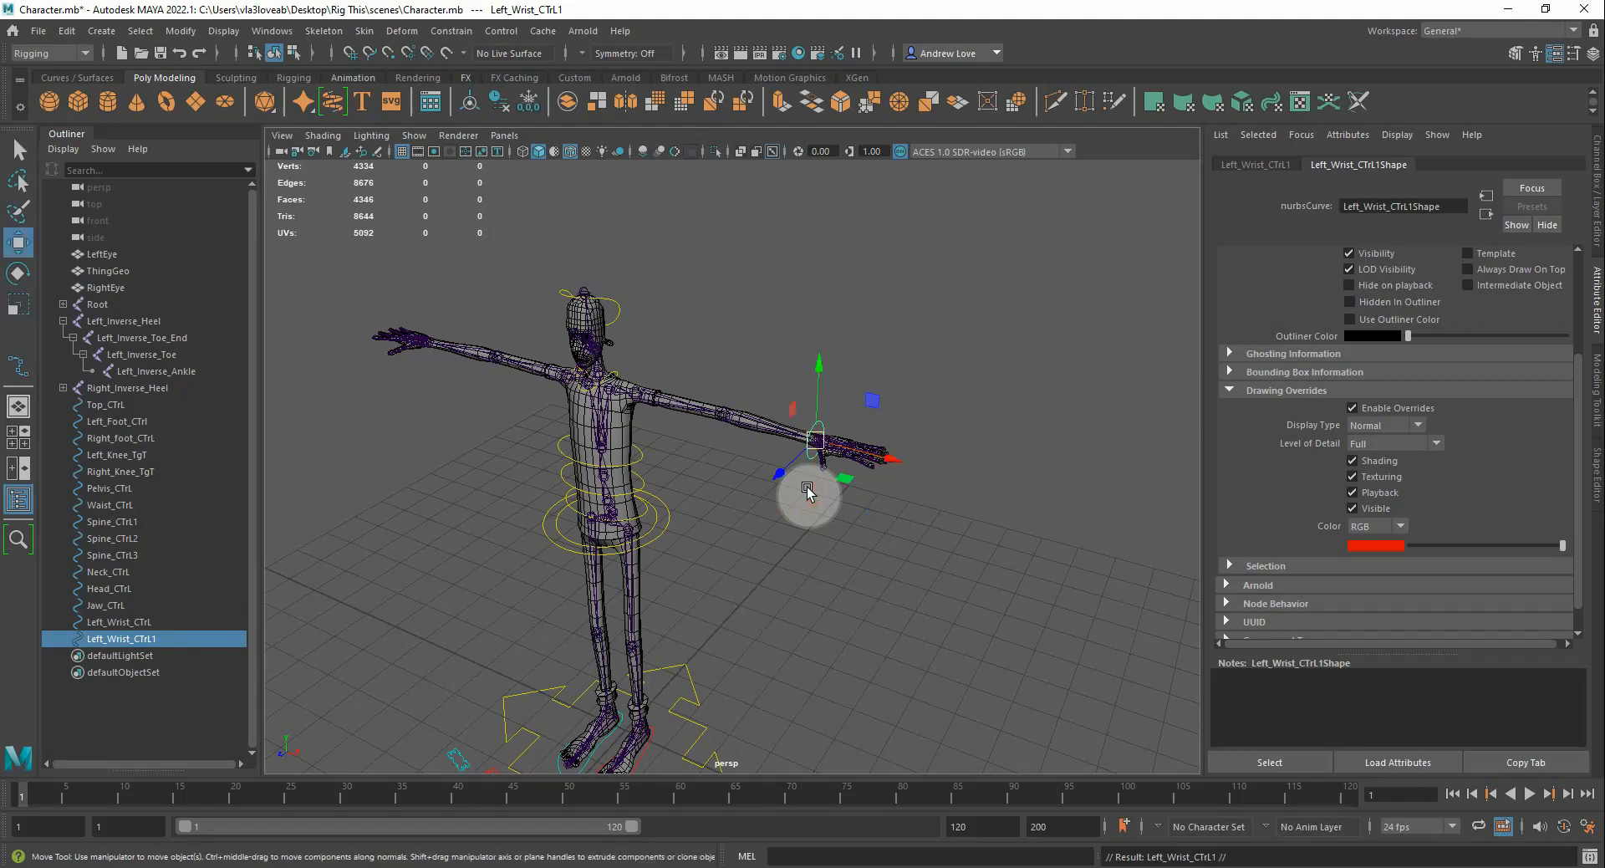
pyautogui.moveTo(900, 459); pyautogui.dragTo(472, 402)
pyautogui.click(1594, 209)
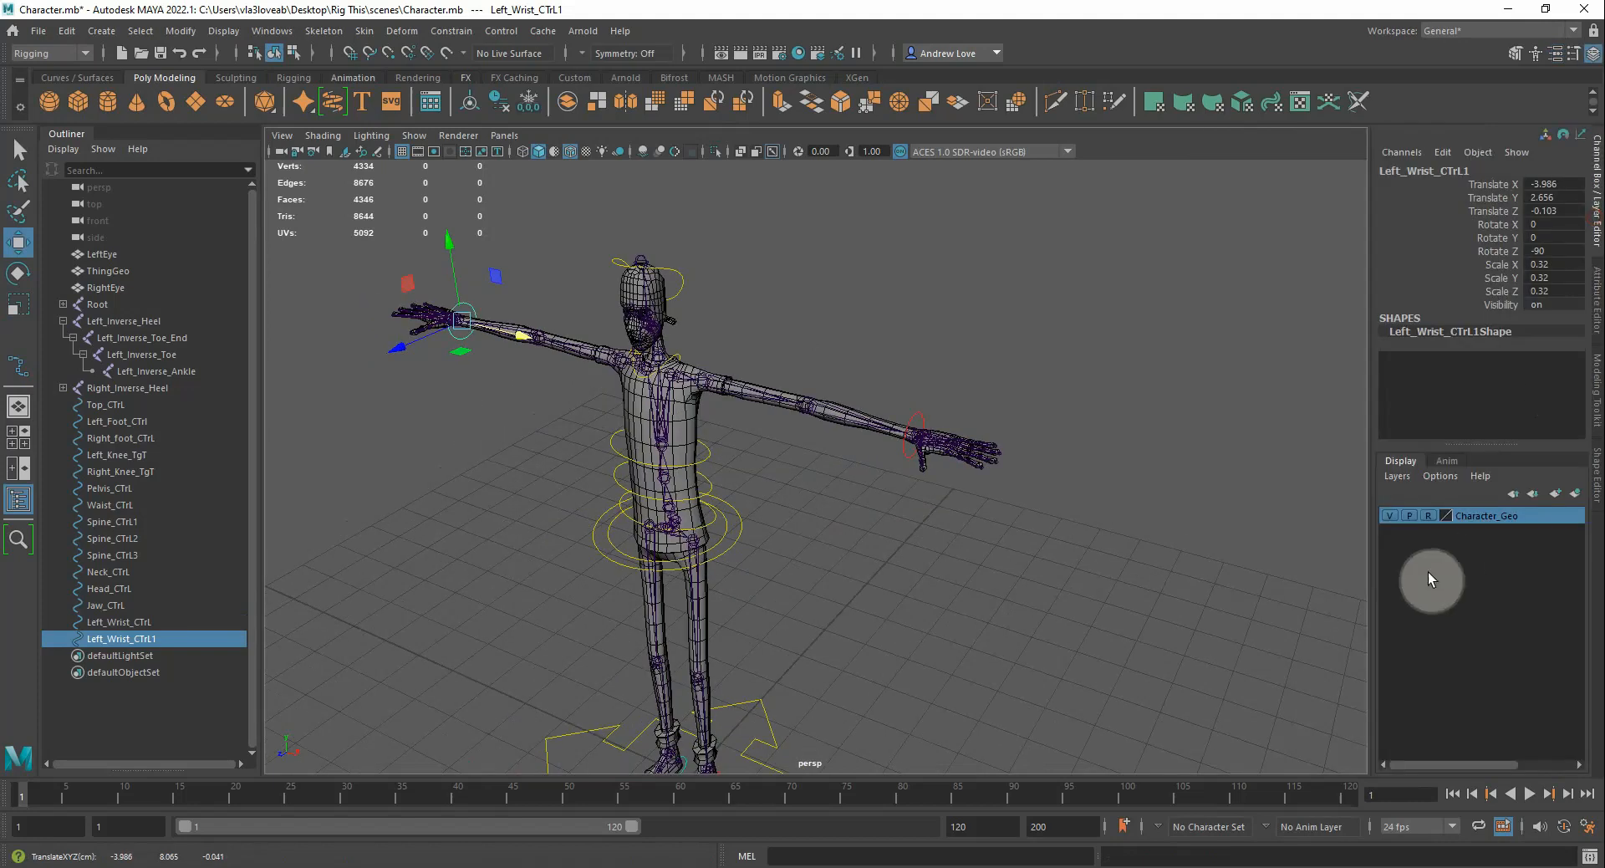
pyautogui.click(1388, 515)
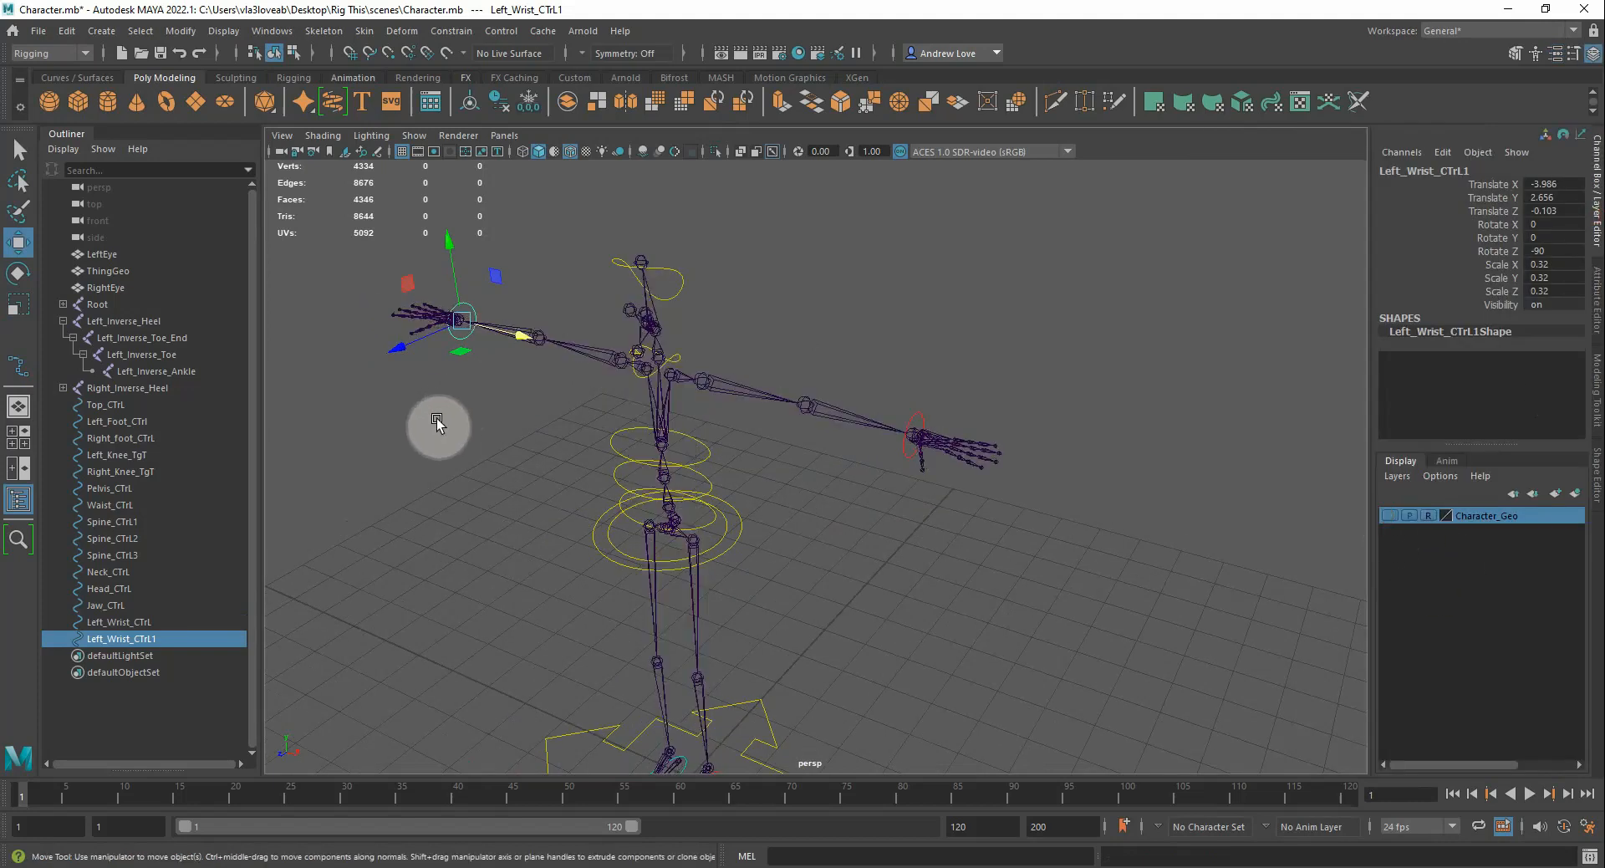
# Snap the duplicated wrist control along X onto the right wrist joint, at Translate X -4.08
pyautogui.keyDown('alt'); pyautogui.moveTo(370, 431); pyautogui.dragTo(535, 572, button='middle'); pyautogui.keyUp('alt')
pyautogui.scroll(5, 538, 550)
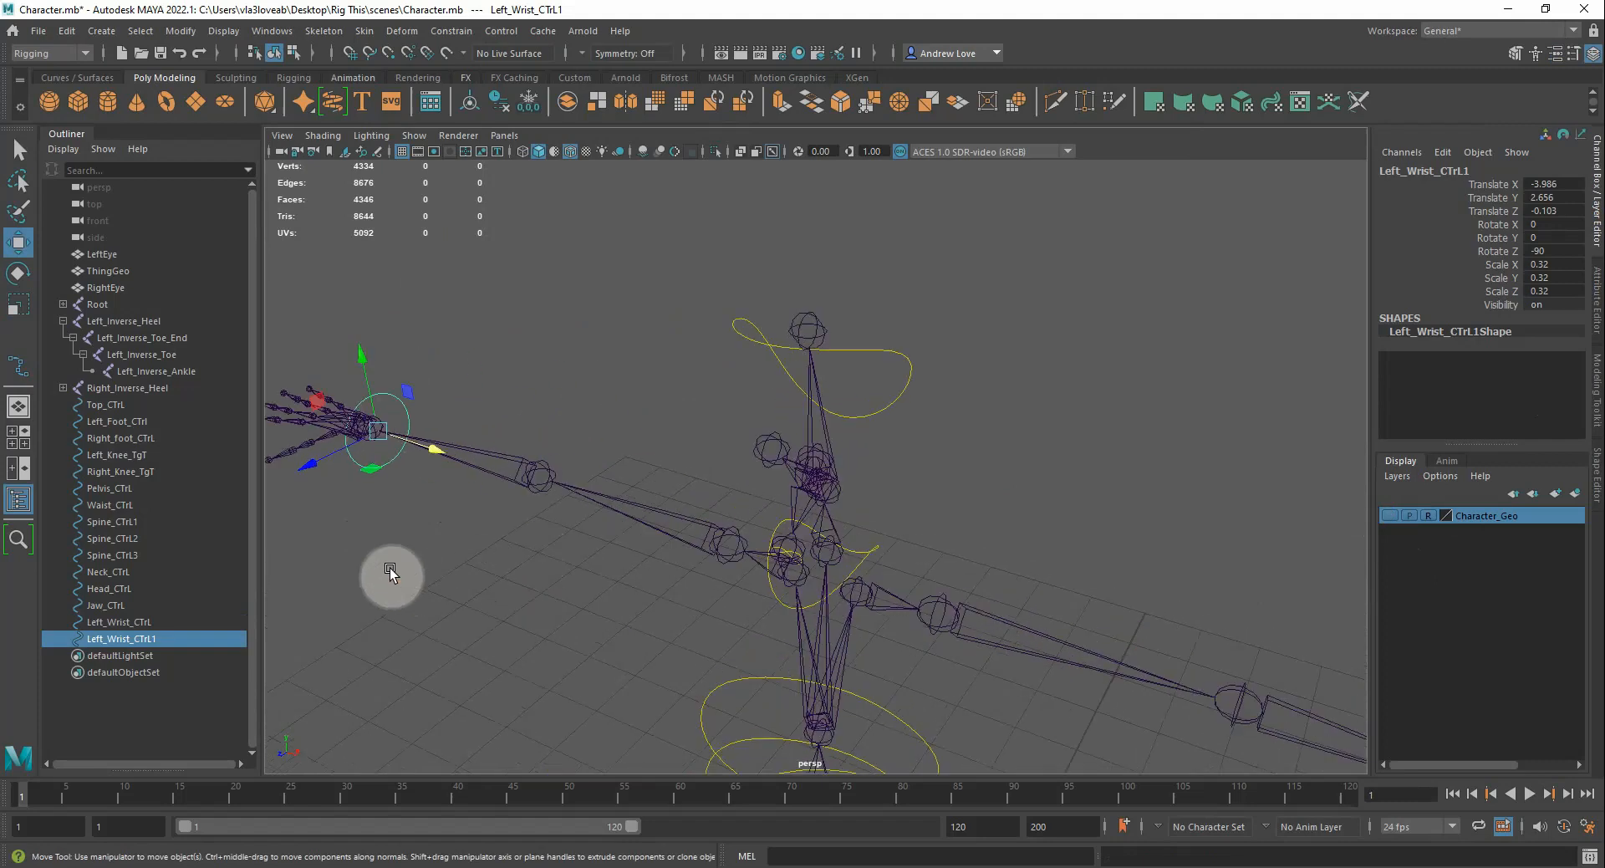
pyautogui.keyDown('alt'); pyautogui.moveTo(390, 568); pyautogui.dragTo(613, 694, button='middle'); pyautogui.keyUp('alt')
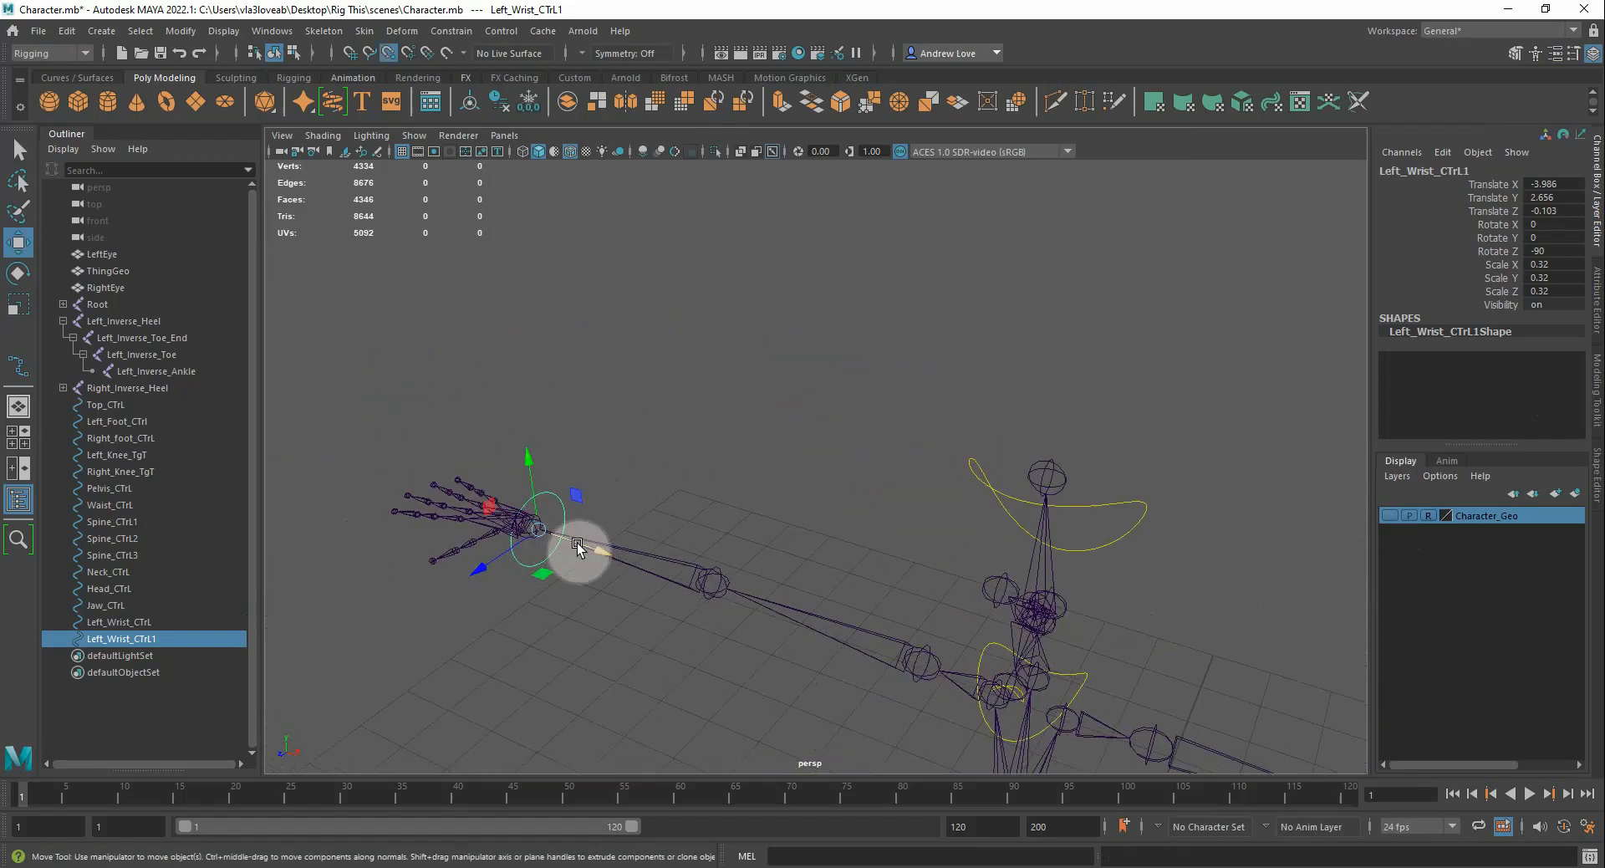
pyautogui.moveTo(573, 548); pyautogui.dragTo(574, 545)
pyautogui.scroll(-5, 602, 600)
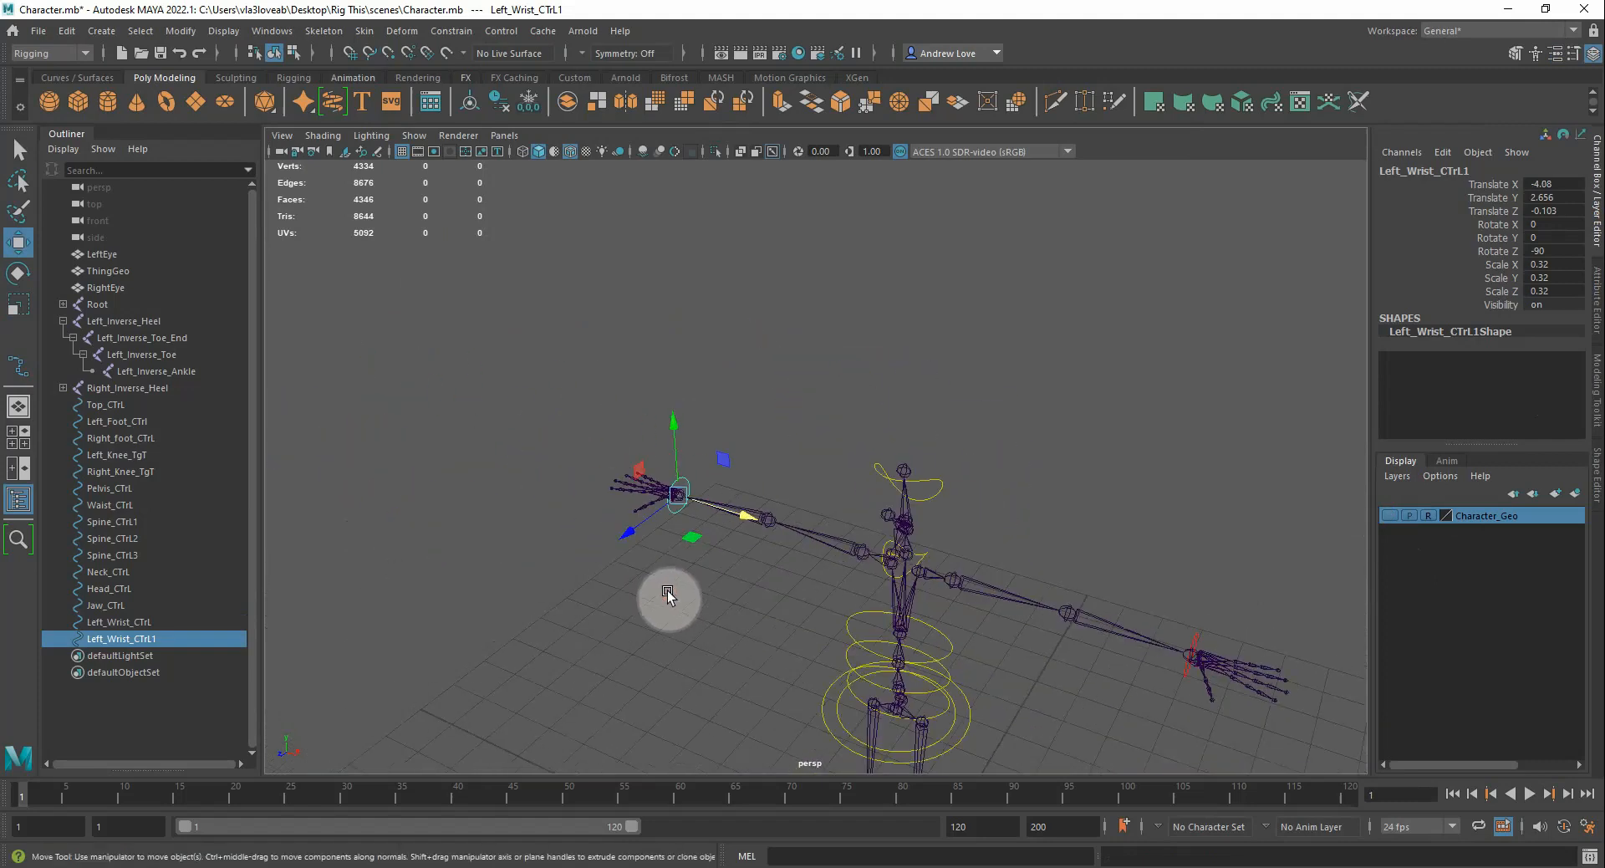
# Freeze the transformations of the right and left wrist controls
pyautogui.scroll(-2, 709, 326)
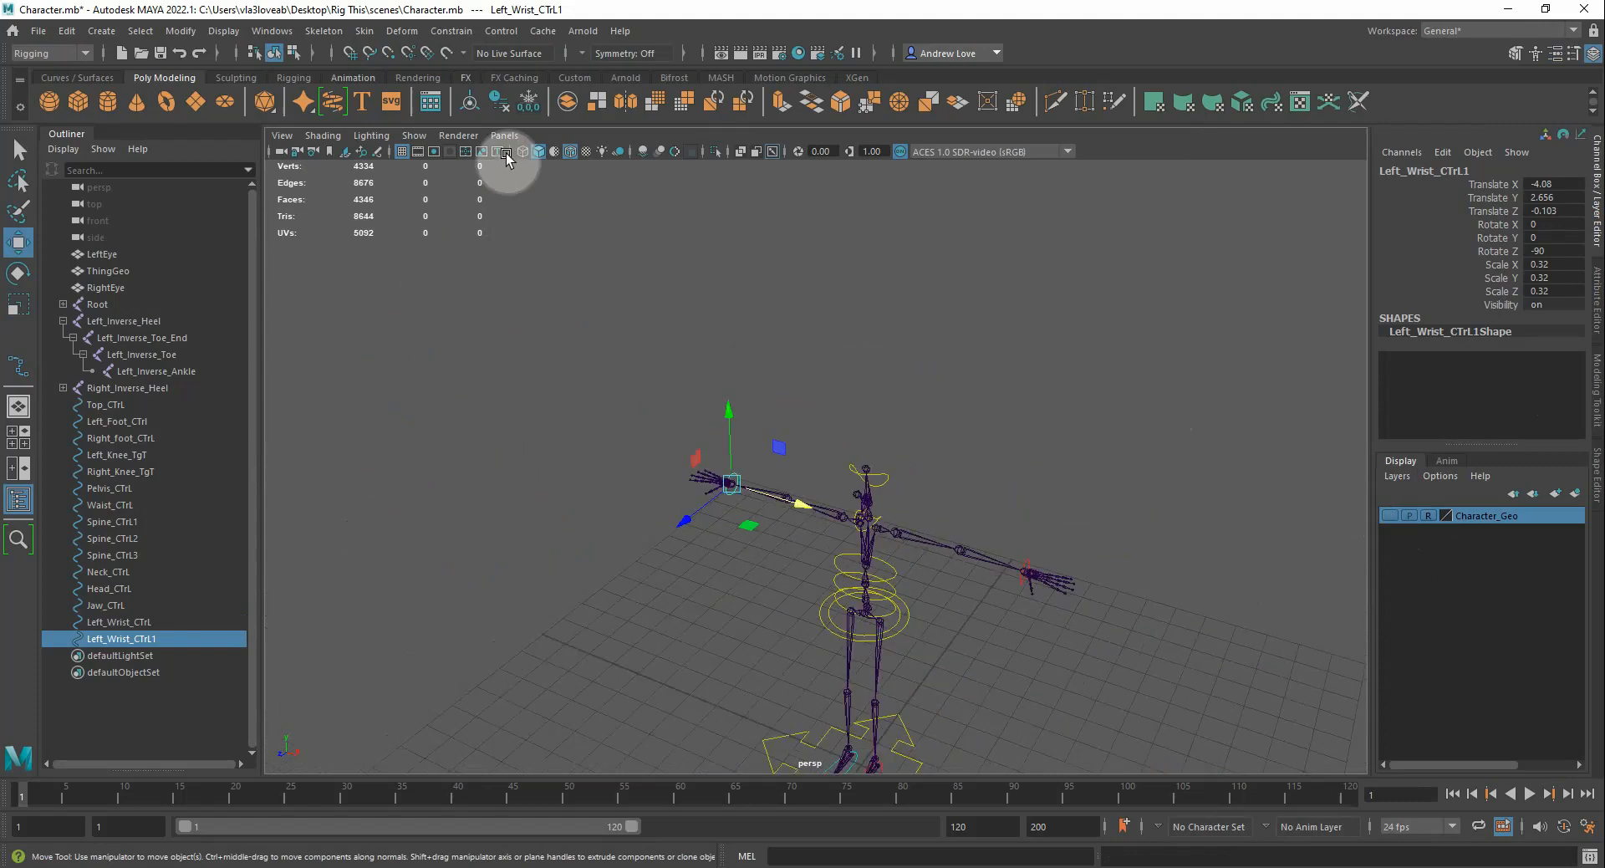
pyautogui.click(530, 102)
pyautogui.click(1030, 573)
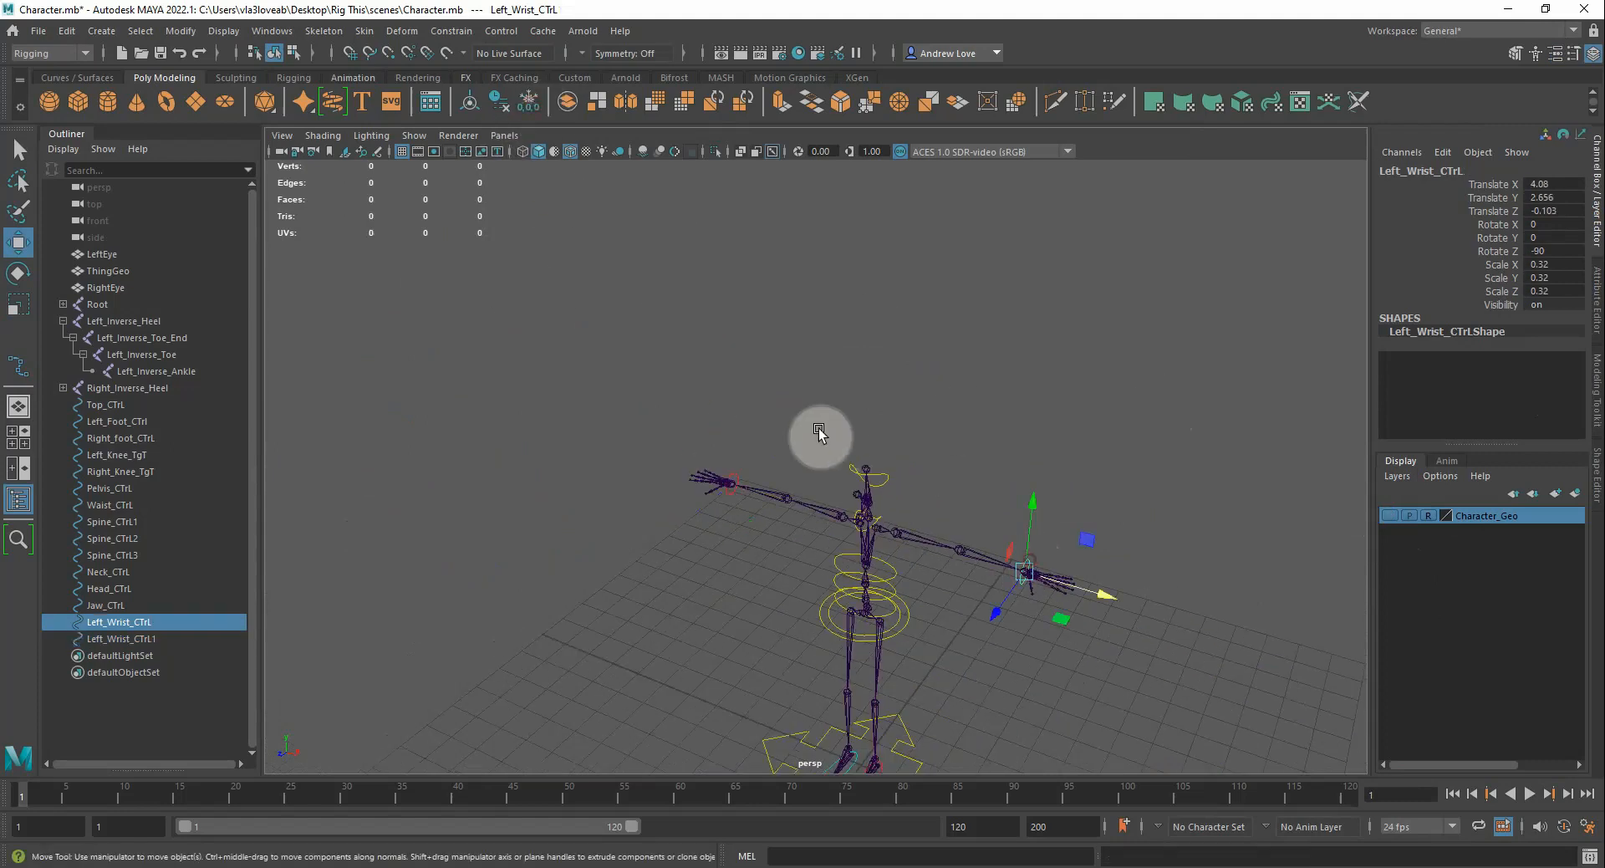
pyautogui.click(530, 101)
# Set the drawing override color of the right wrist control, Left_Wrist_CTrL1, to cyan
pyautogui.scroll(-2, 677, 466)
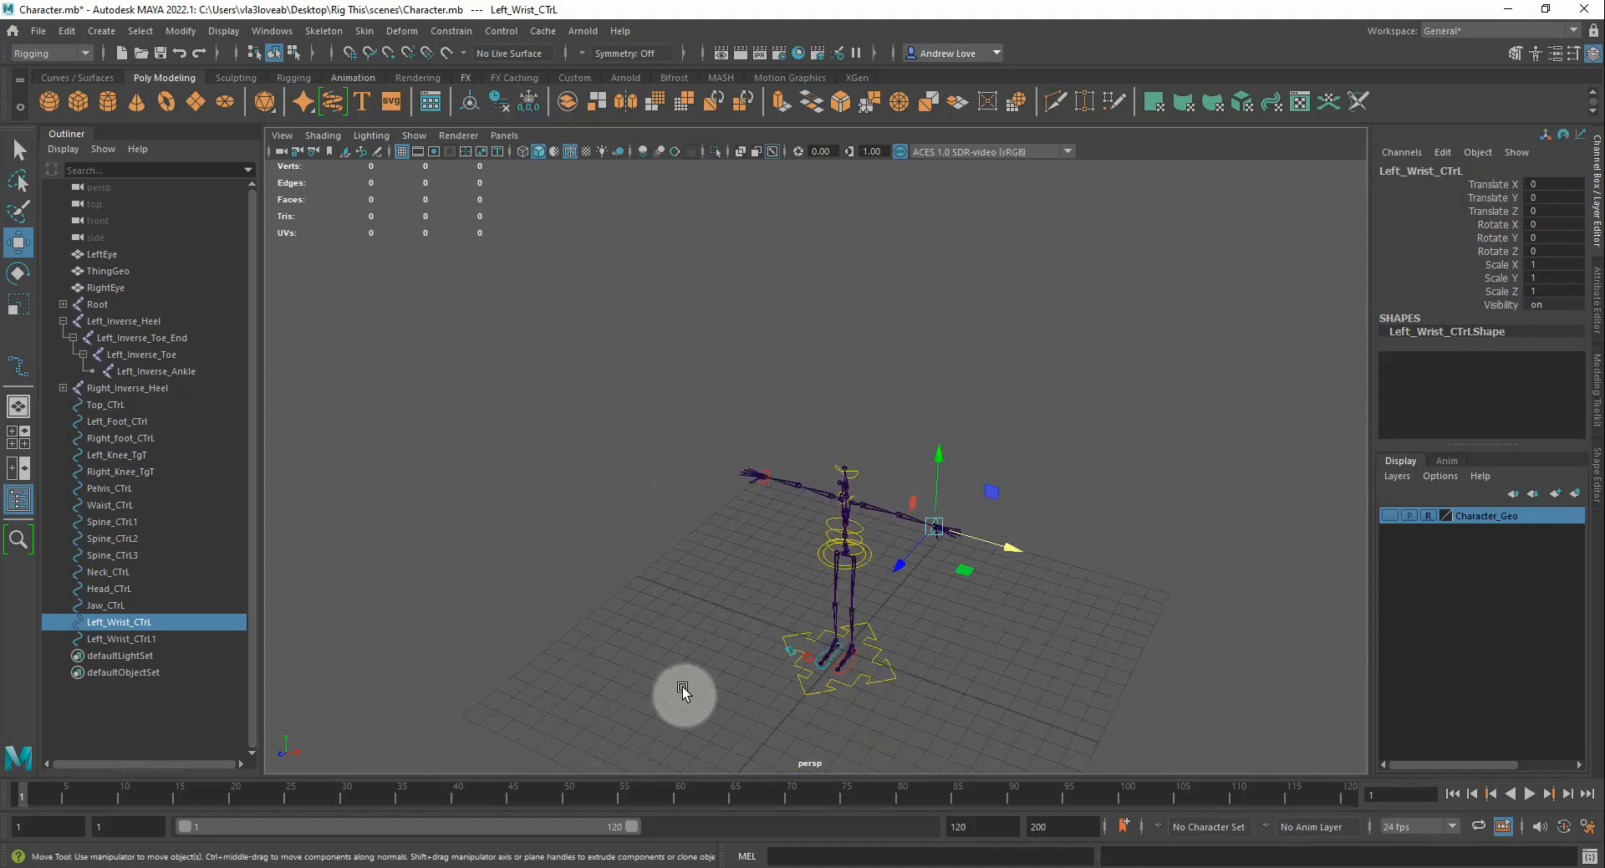
pyautogui.keyDown('alt'); pyautogui.moveTo(682, 689); pyautogui.dragTo(669, 674); pyautogui.keyUp('alt')
pyautogui.keyDown('alt'); pyautogui.moveTo(671, 666); pyautogui.dragTo(669, 563, button='middle'); pyautogui.keyUp('alt')
pyautogui.scroll(5, 669, 563)
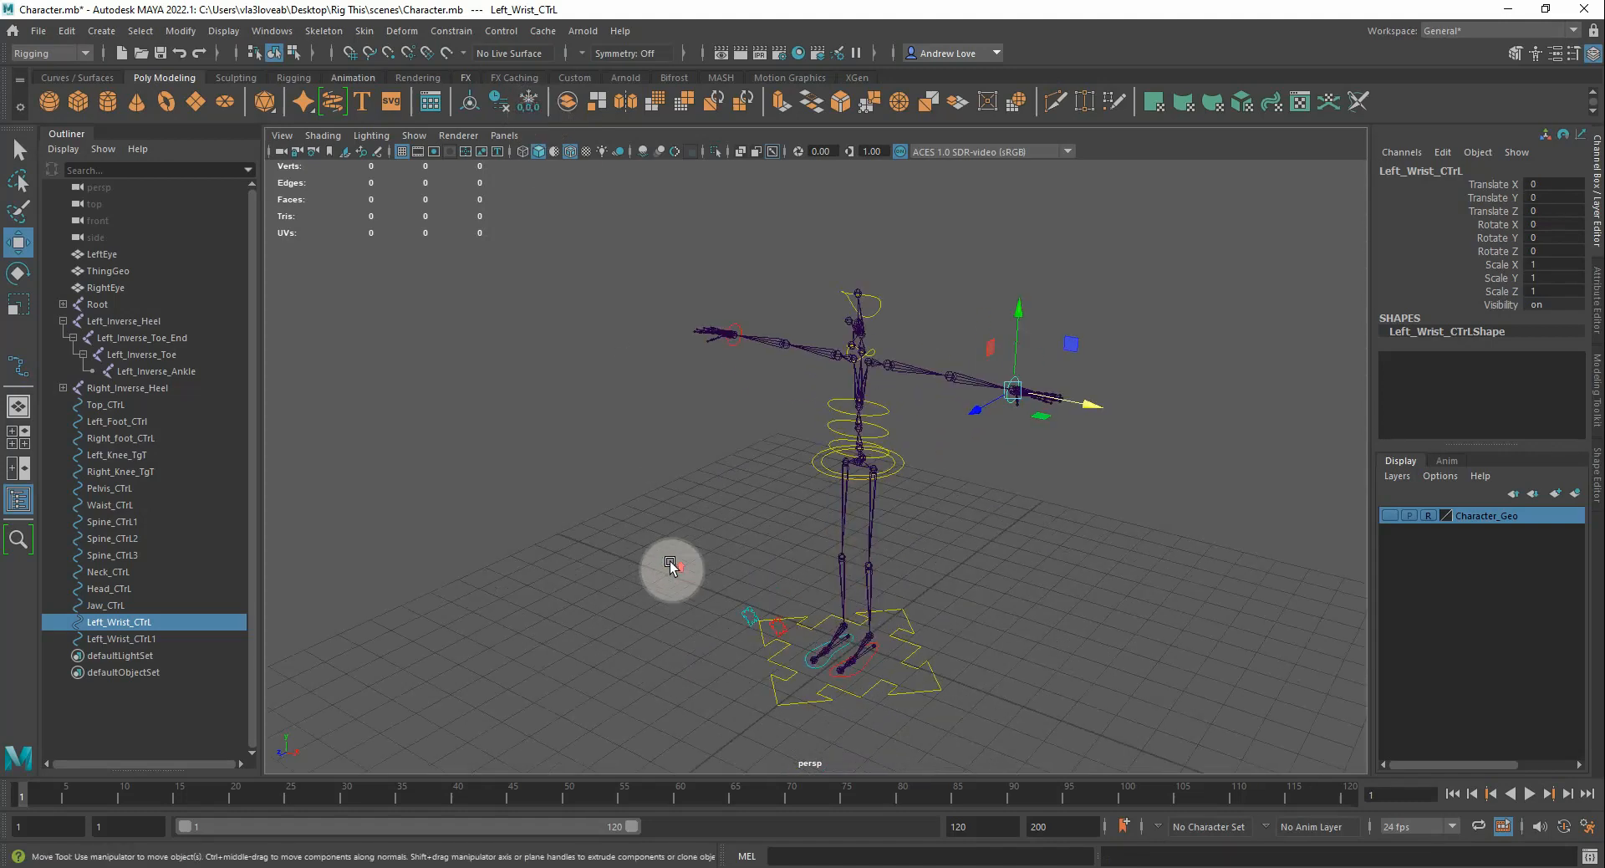
pyautogui.click(730, 365)
pyautogui.click(705, 302)
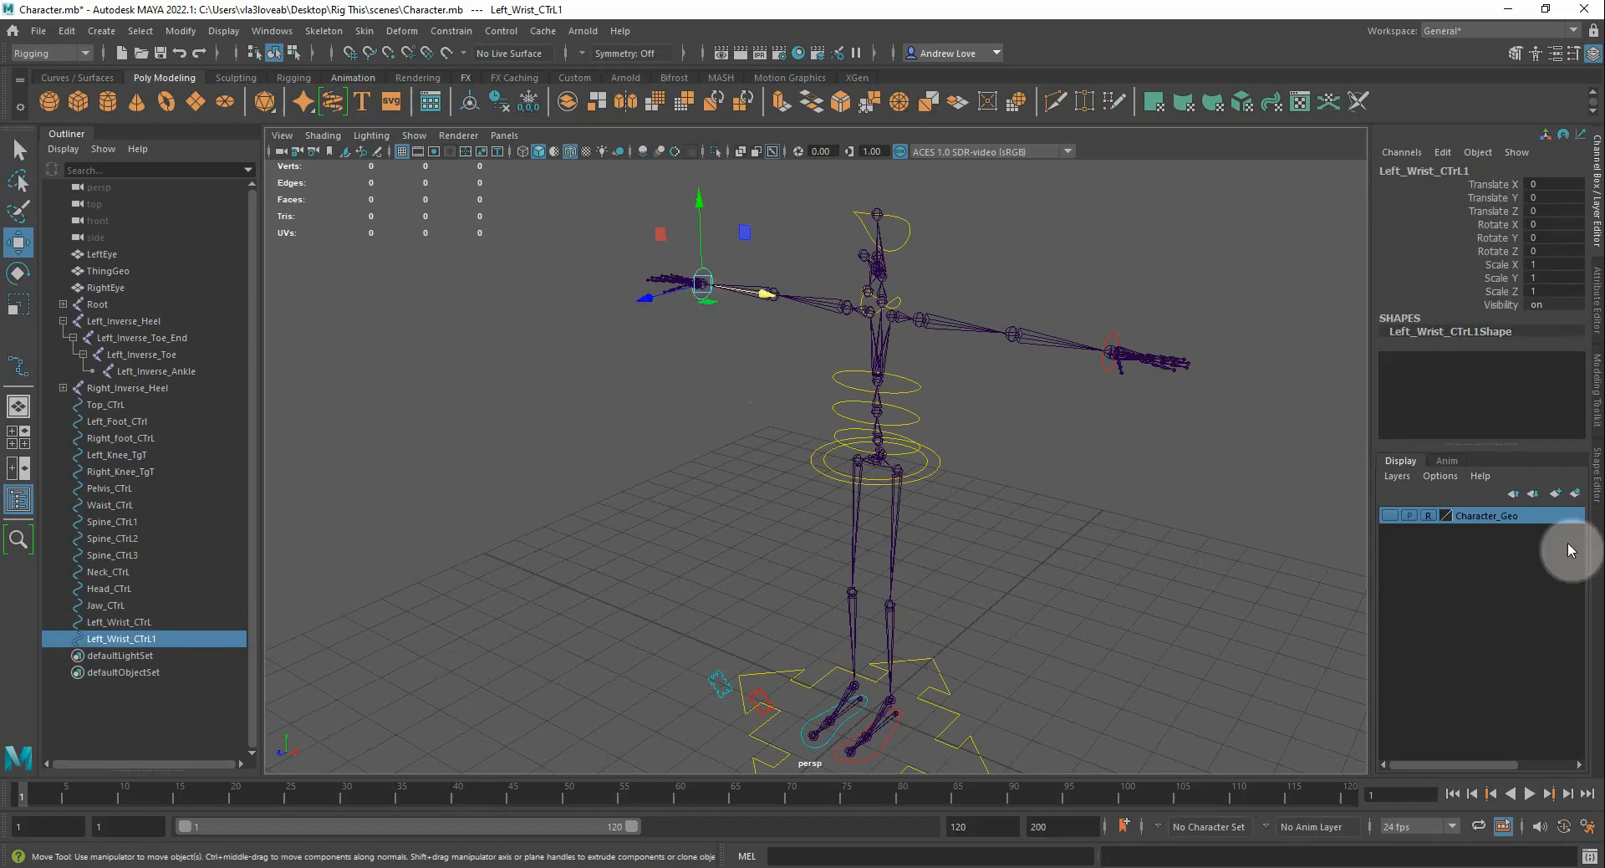
pyautogui.click(1599, 330)
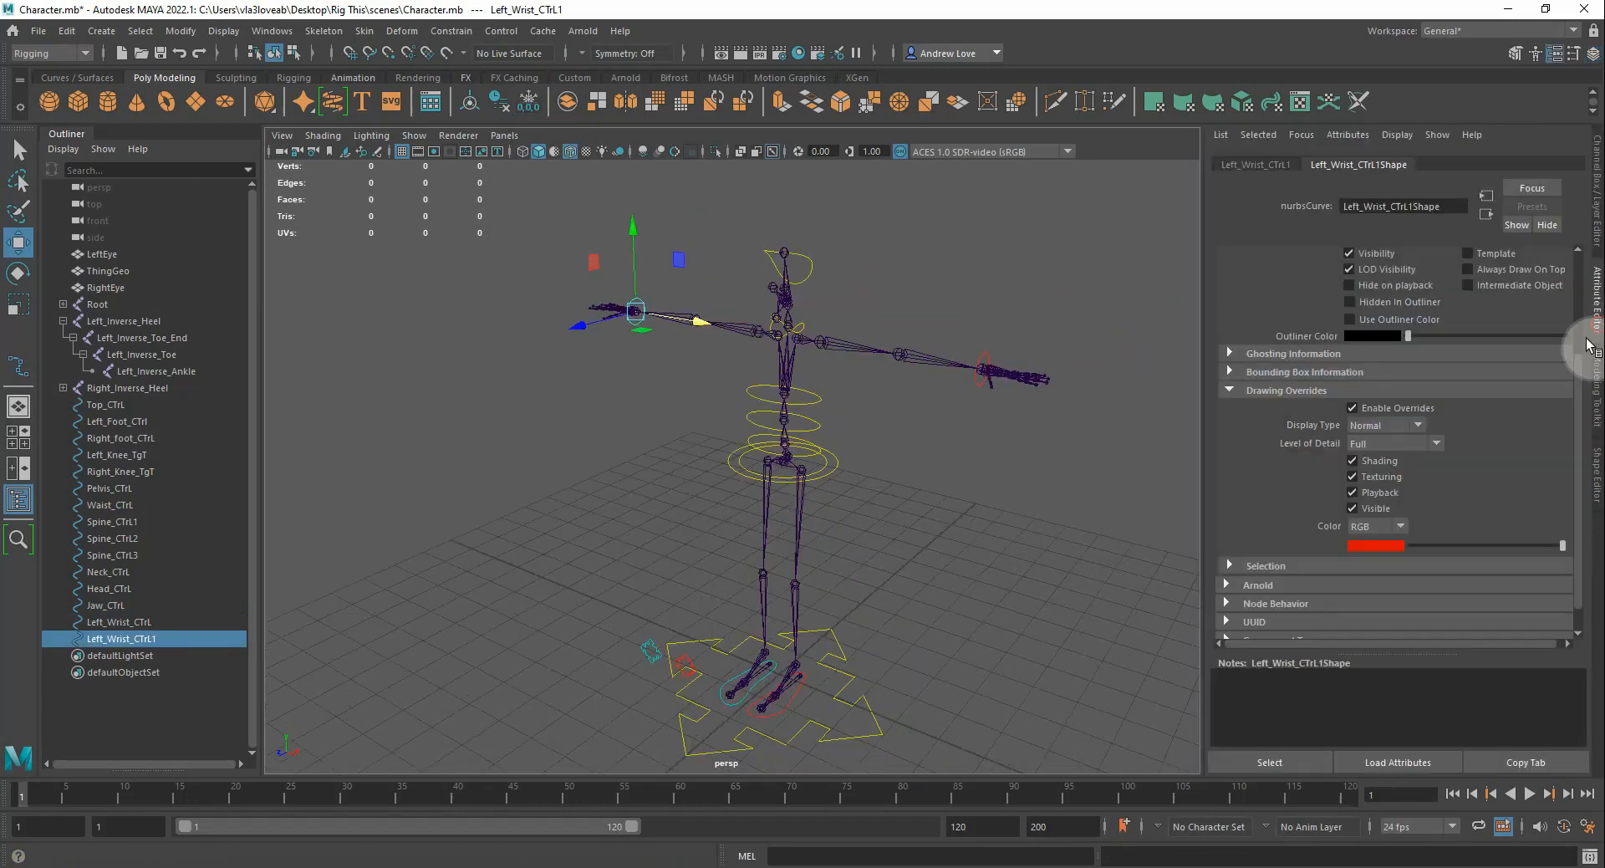
pyautogui.click(1380, 545)
pyautogui.click(1375, 506)
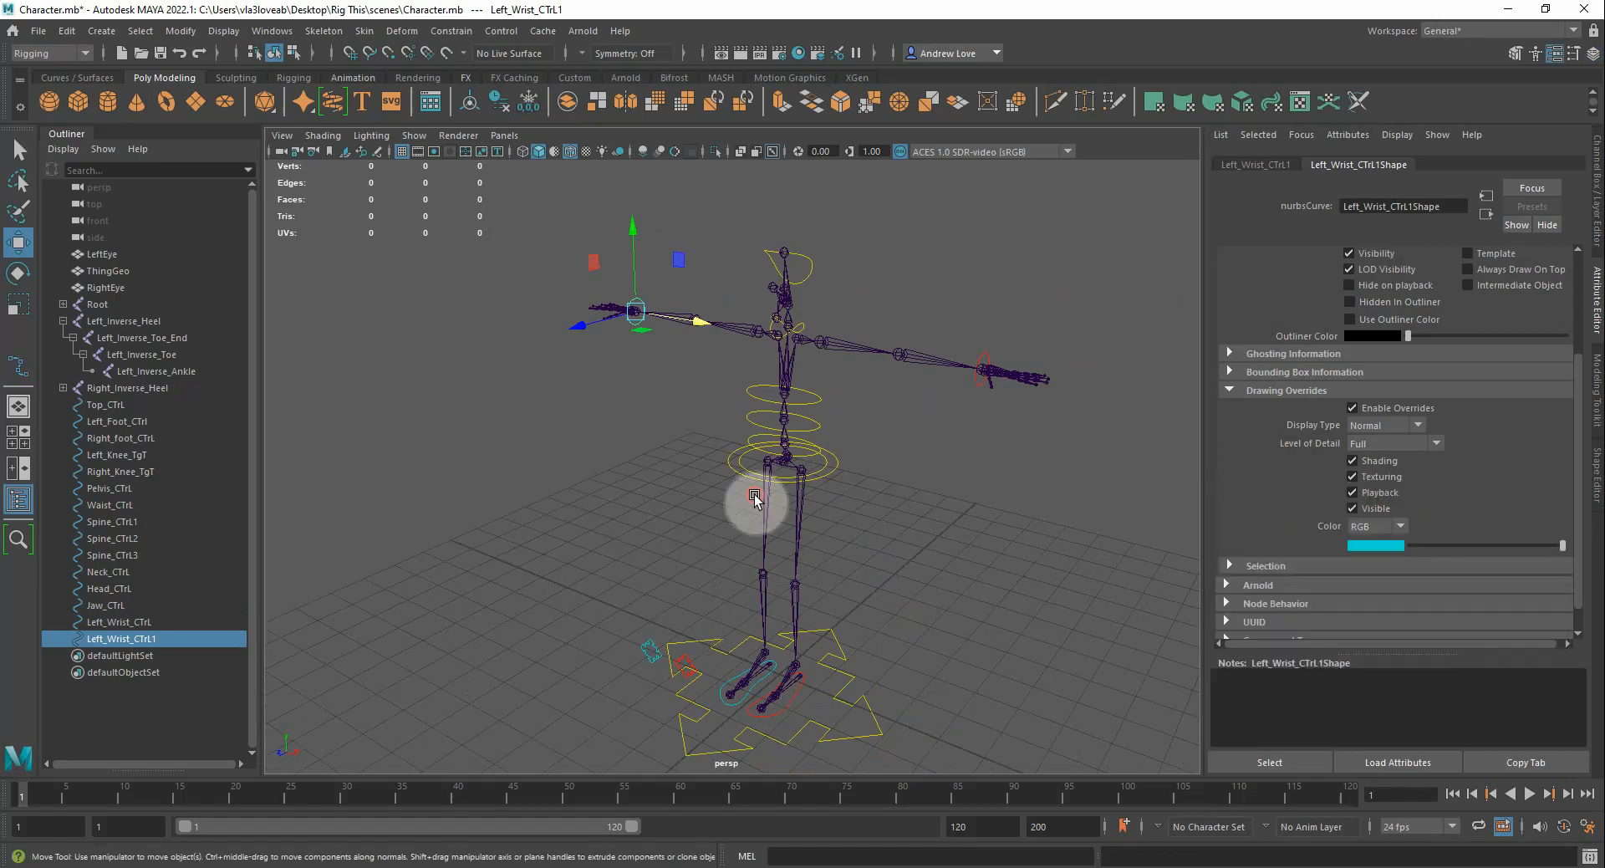
# Duplicate the left and right knee targets together and move the copies up to shoulder height behind the character
pyautogui.click(755, 499)
pyautogui.click(648, 651)
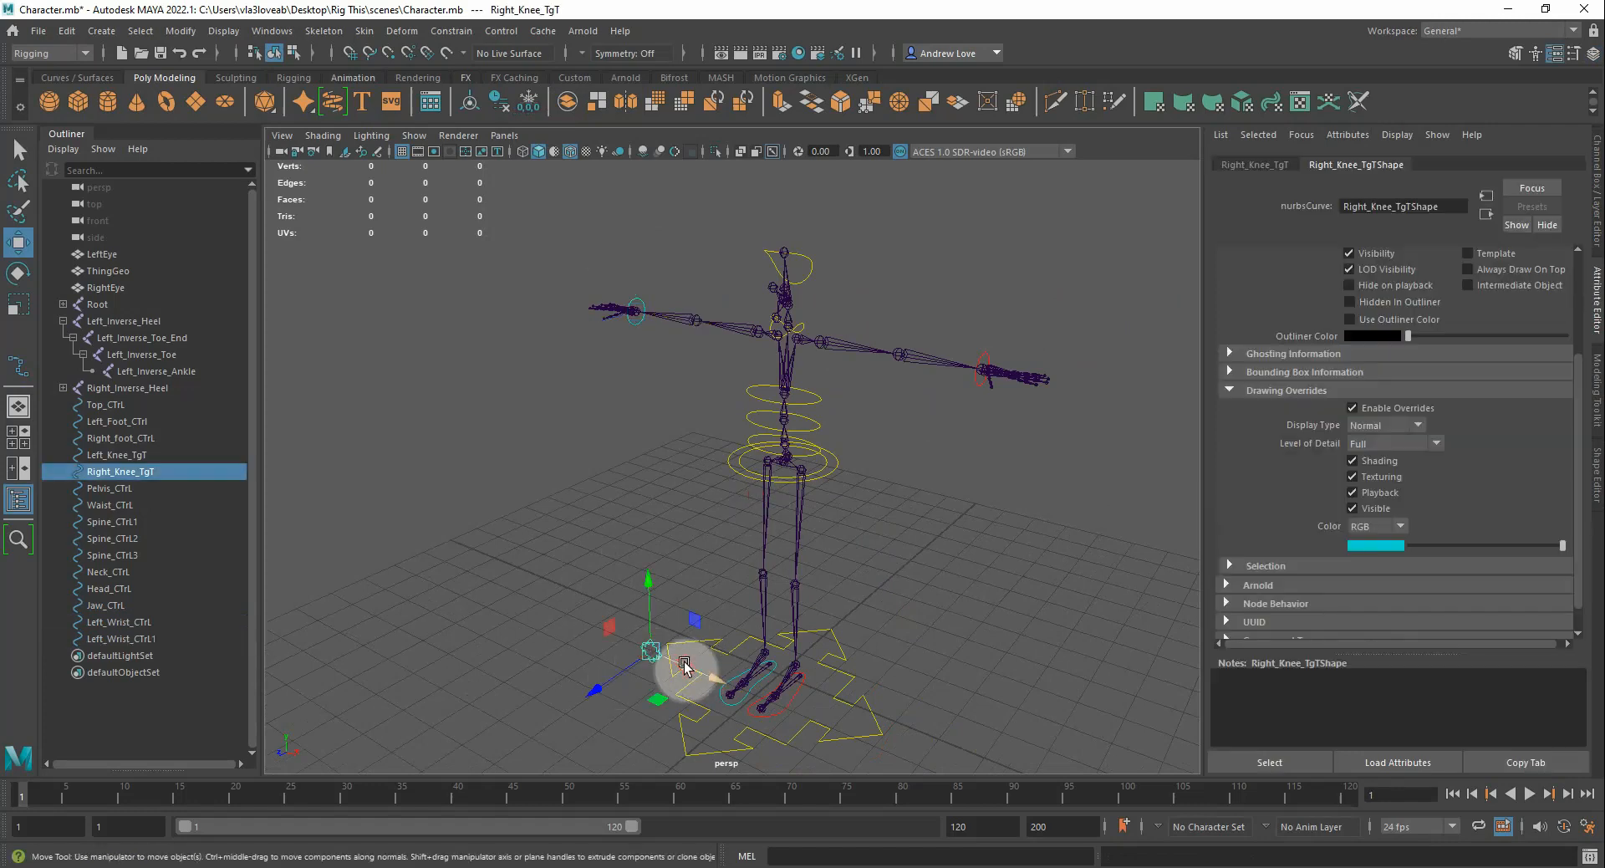
pyautogui.keyDown('shift'); pyautogui.click(687, 656); pyautogui.keyUp('shift')
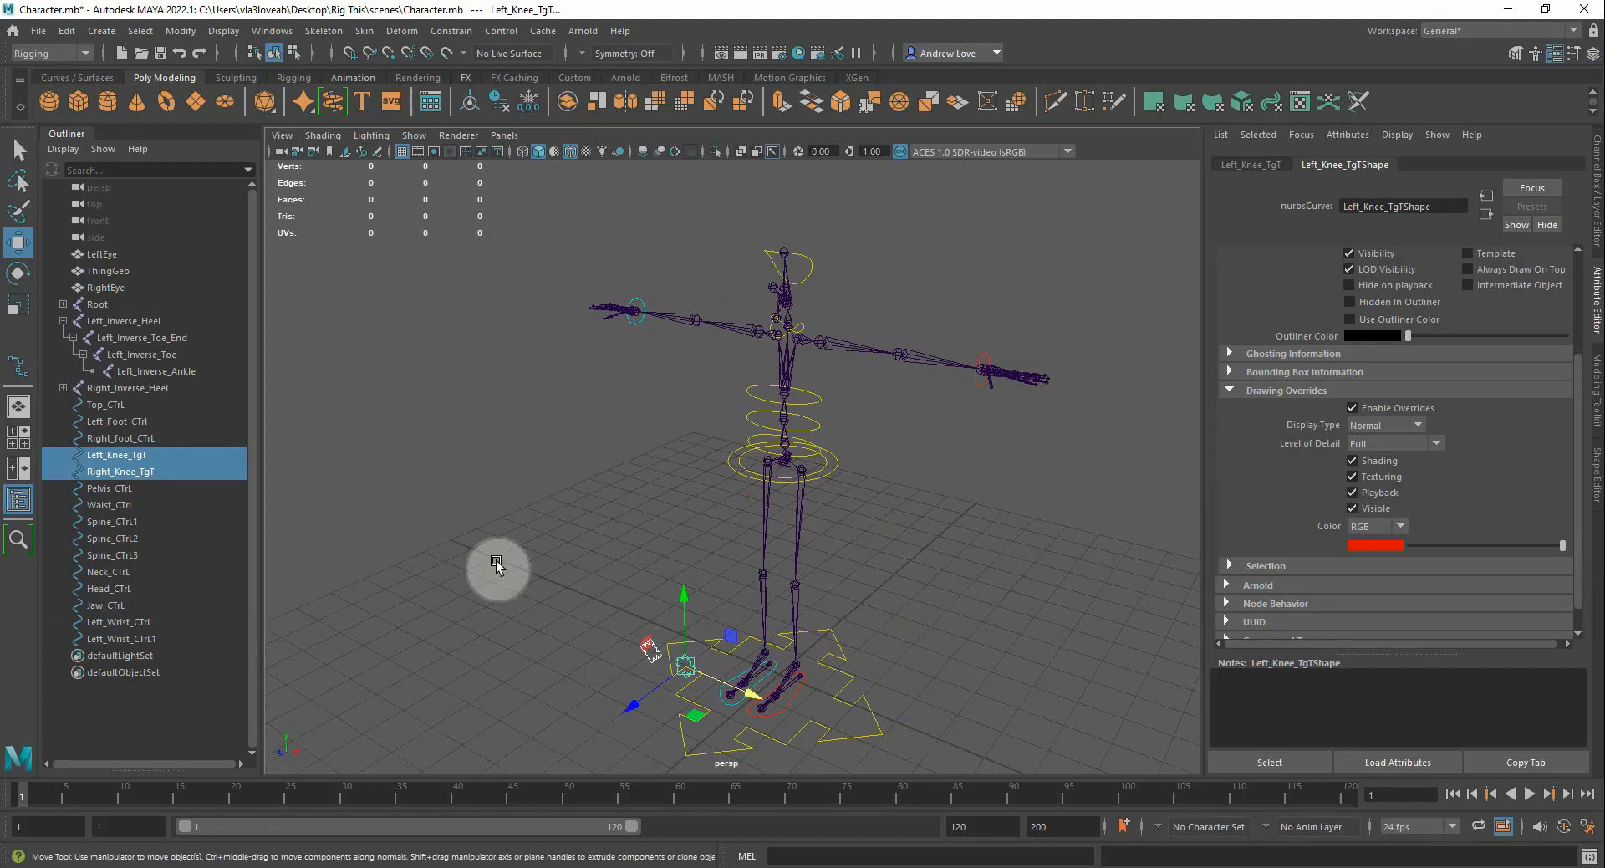
pyautogui.hotkey('ctrl', 'd')
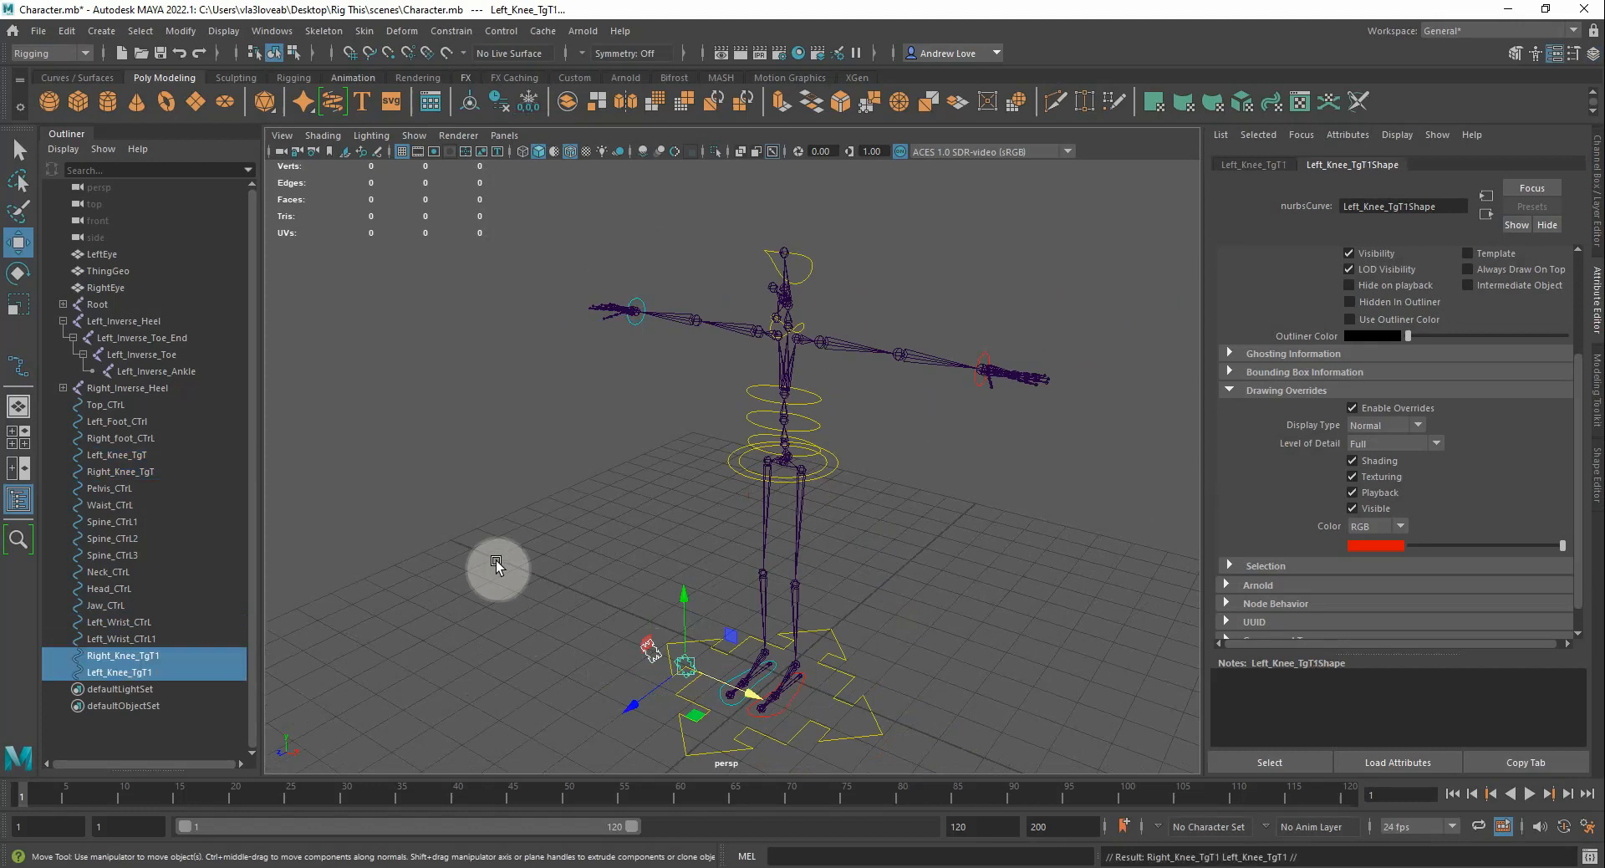
pyautogui.moveTo(683, 668); pyautogui.dragTo(834, 286)
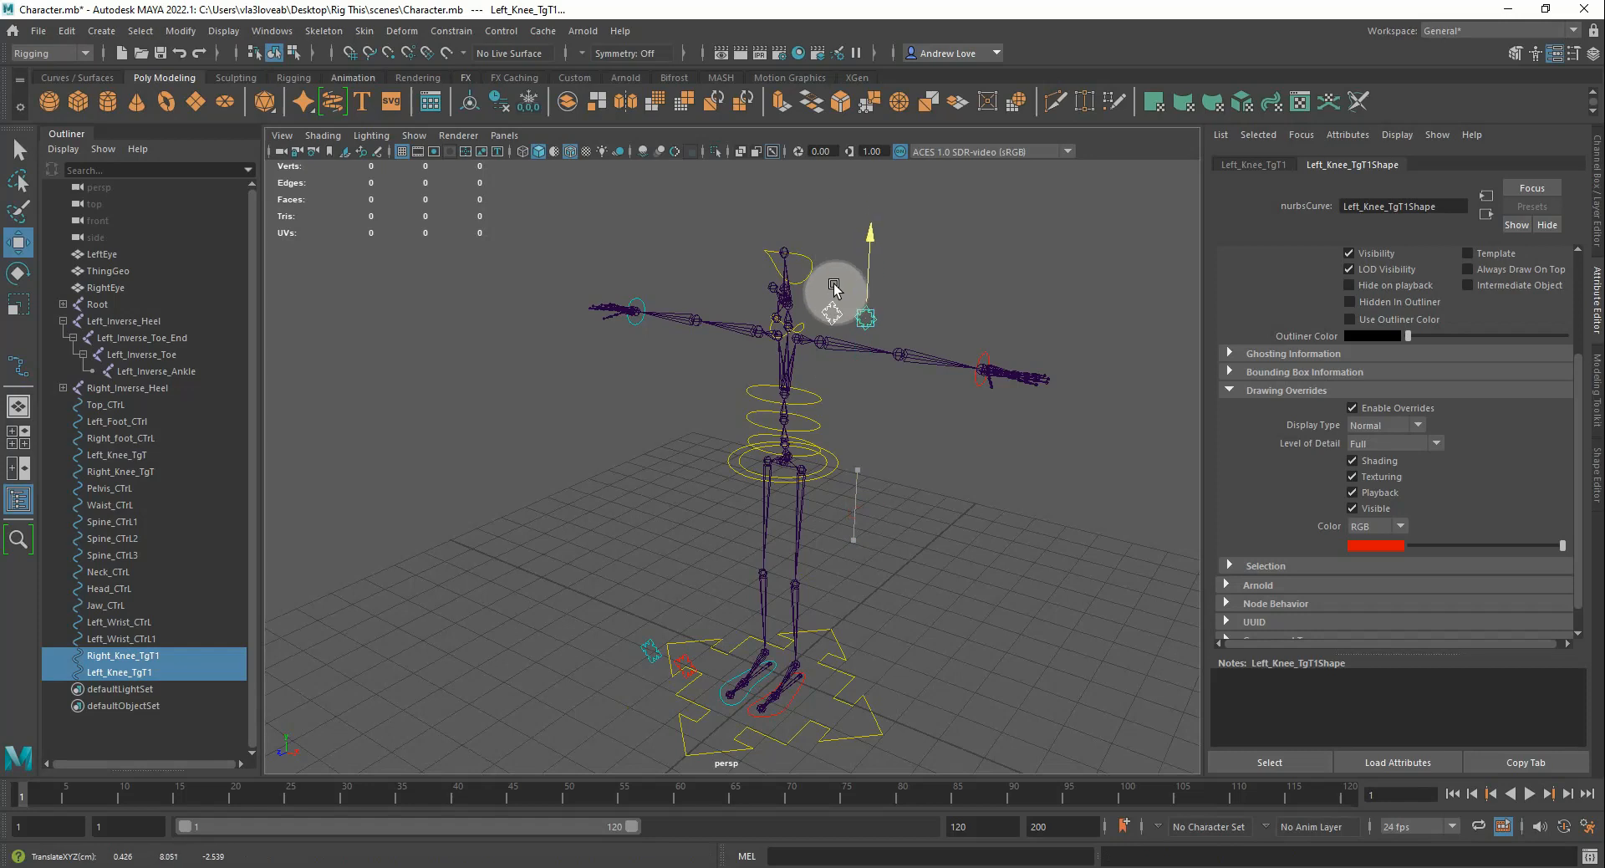
# Snap the duplicated left and right knee targets onto the left and right elbow joints respectively
pyautogui.keyDown('alt'); pyautogui.moveTo(550, 441); pyautogui.dragTo(510, 439); pyautogui.keyUp('alt')
pyautogui.keyDown('alt'); pyautogui.moveTo(510, 439); pyautogui.dragTo(551, 424, button='right'); pyautogui.keyUp('alt')
pyautogui.keyDown('alt'); pyautogui.moveTo(552, 425); pyautogui.dragTo(444, 591, button='middle'); pyautogui.keyUp('alt')
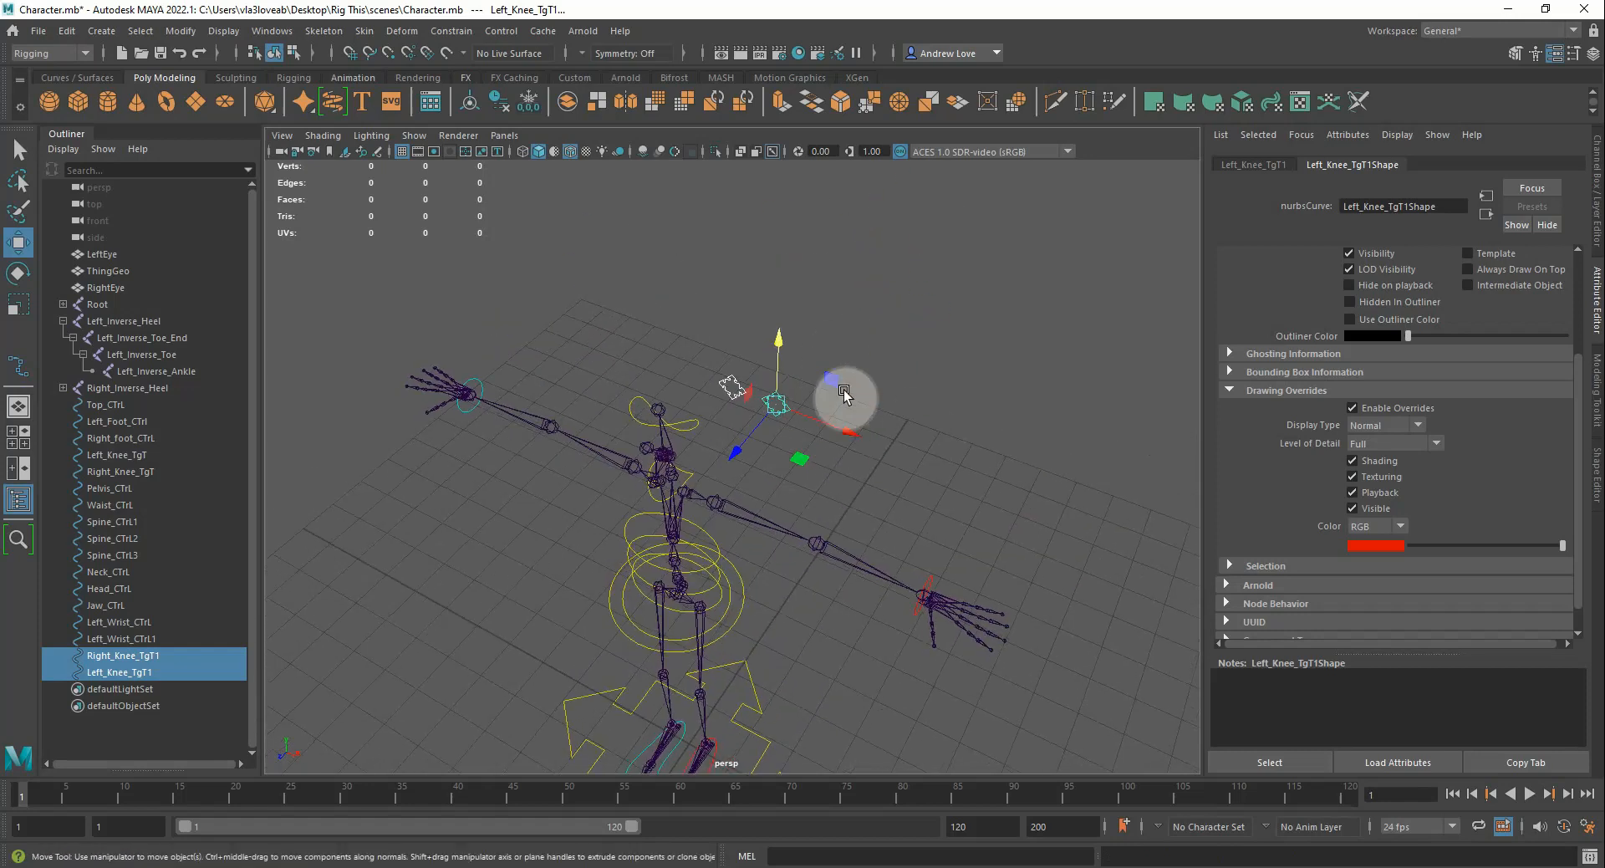
pyautogui.click(767, 430)
pyautogui.click(782, 409)
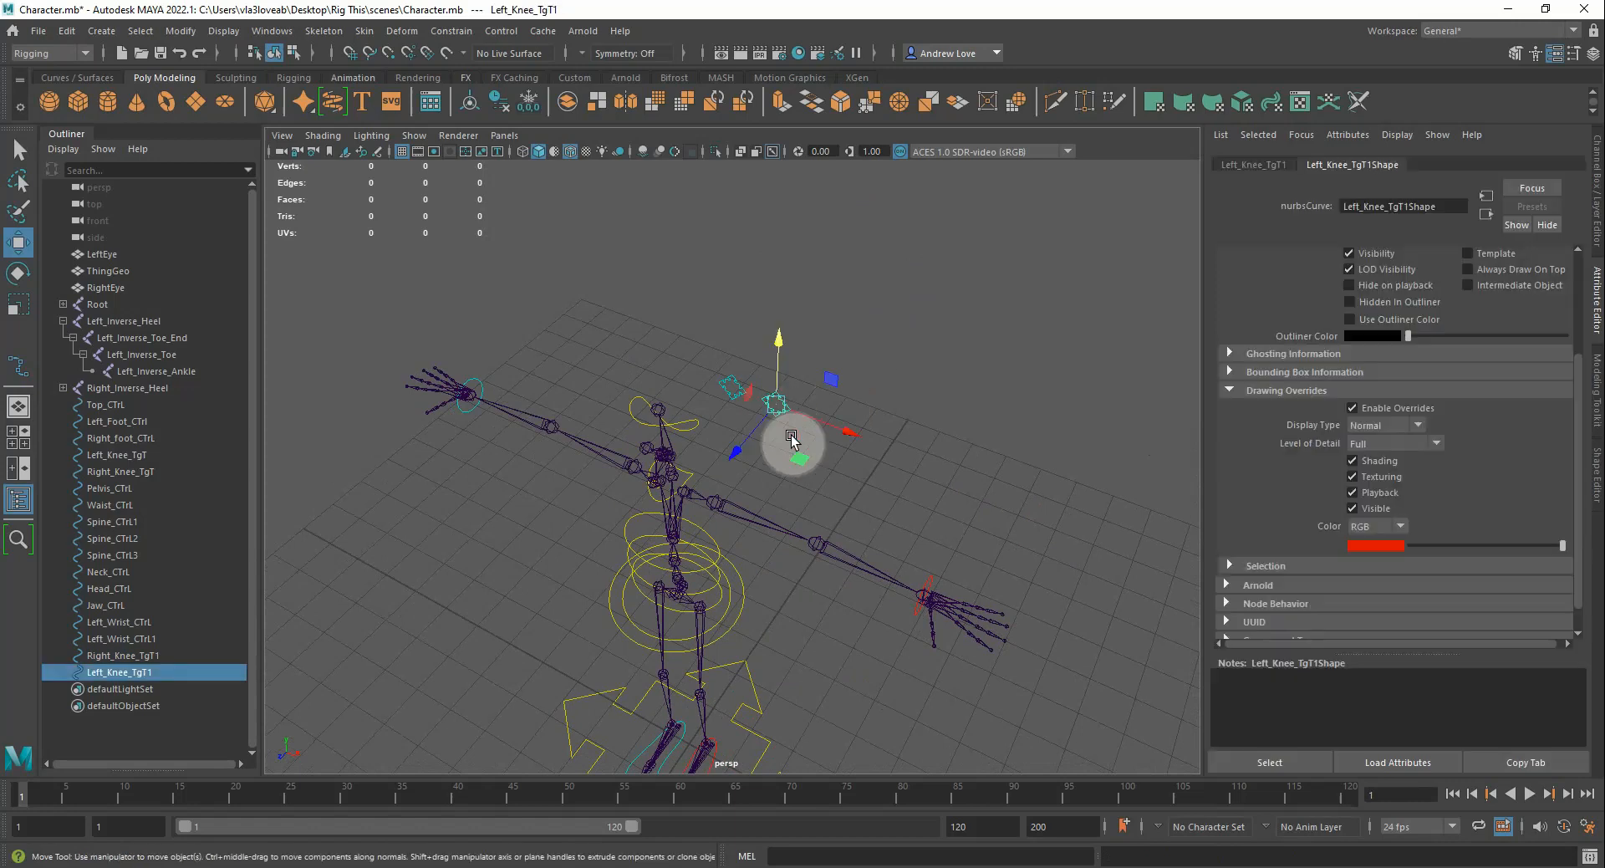
pyautogui.press('v')
pyautogui.moveTo(777, 405); pyautogui.dragTo(813, 543)
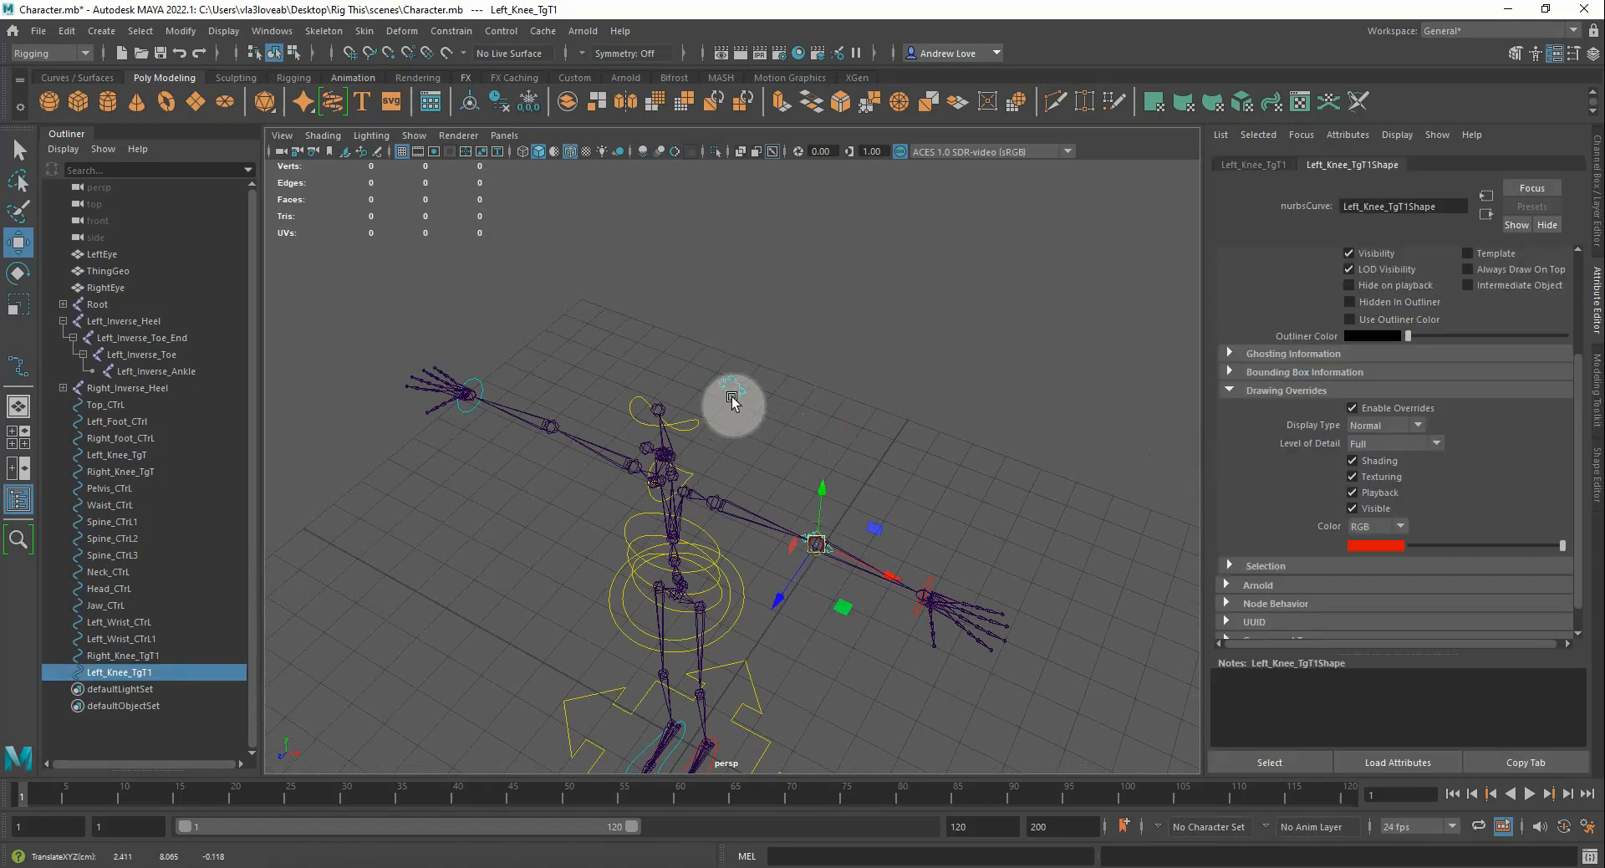
pyautogui.click(732, 393)
pyautogui.moveTo(735, 428); pyautogui.dragTo(555, 452)
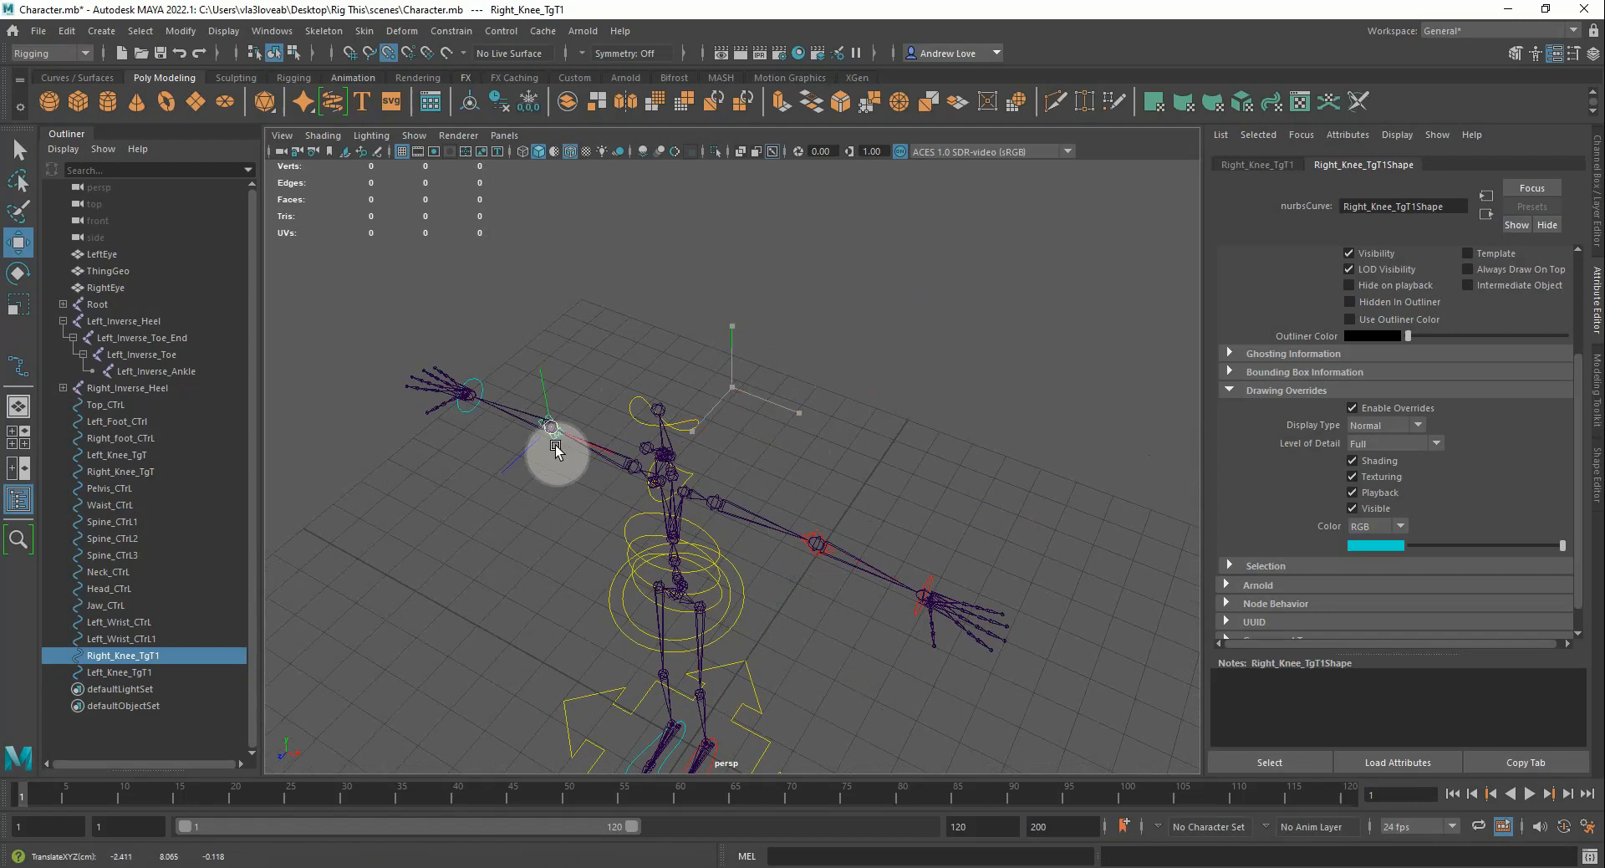
# Move both duplicated targets together straight back behind the elbows, to about -2.27 in world Z
pyautogui.keyDown('shift'); pyautogui.click(817, 532); pyautogui.keyUp('shift')
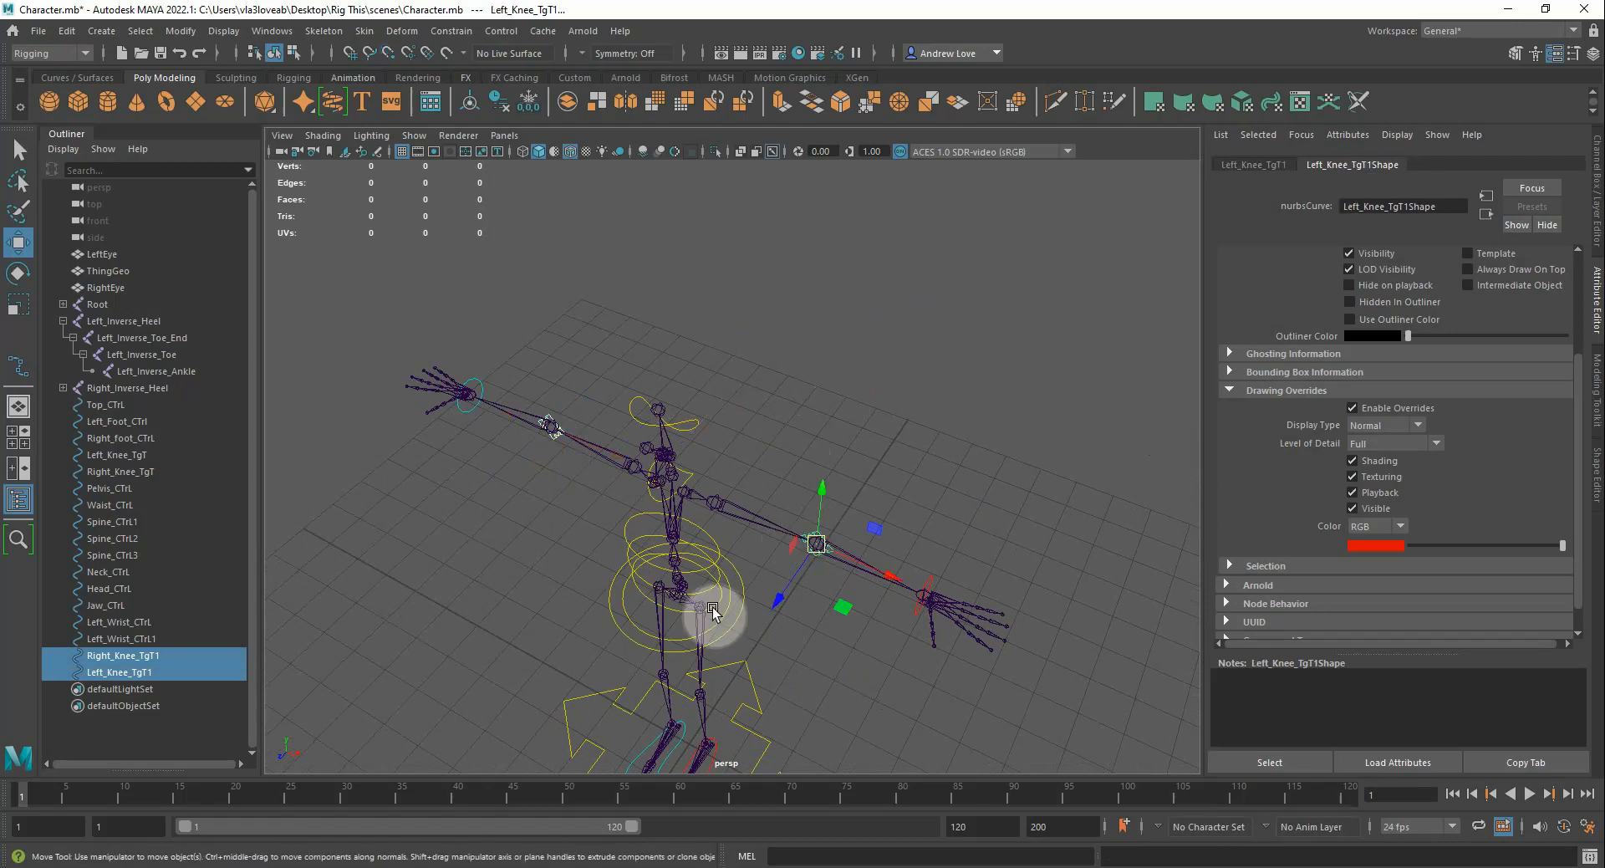
pyautogui.moveTo(777, 601); pyautogui.dragTo(834, 496)
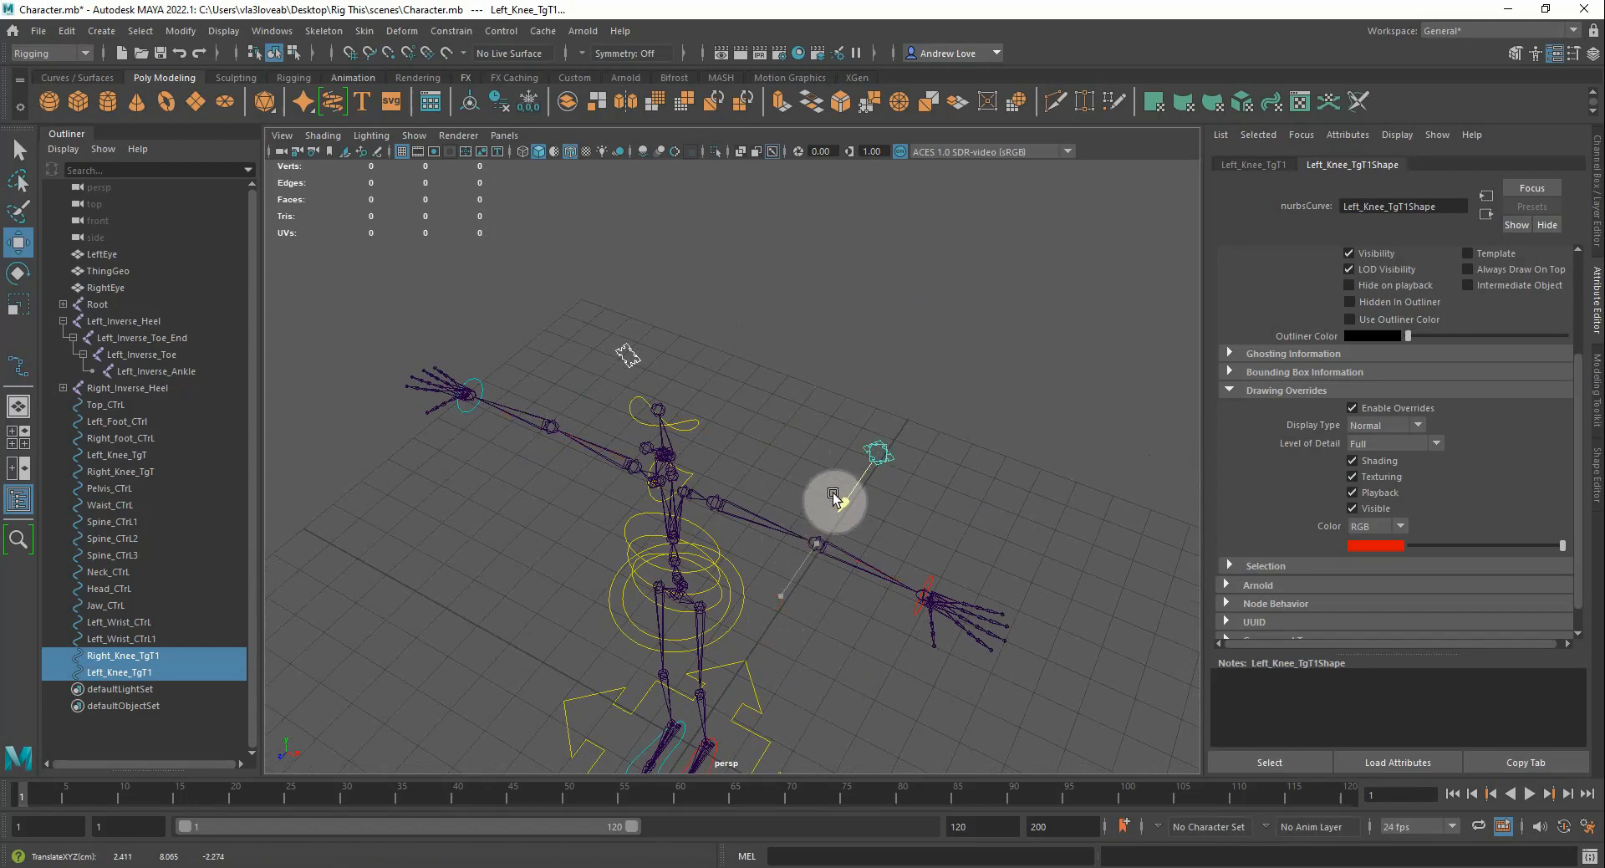
pyautogui.moveTo(357, 681)
pyautogui.keyDown('alt'); pyautogui.mouseDown()
pyautogui.moveTo(215, 645)
pyautogui.moveTo(173, 608)
pyautogui.moveTo(676, 614)
pyautogui.moveTo(515, 660)
pyautogui.moveTo(371, 623)
pyautogui.moveTo(354, 663)
pyautogui.moveTo(372, 666)
pyautogui.mouseUp(); pyautogui.keyUp('alt')
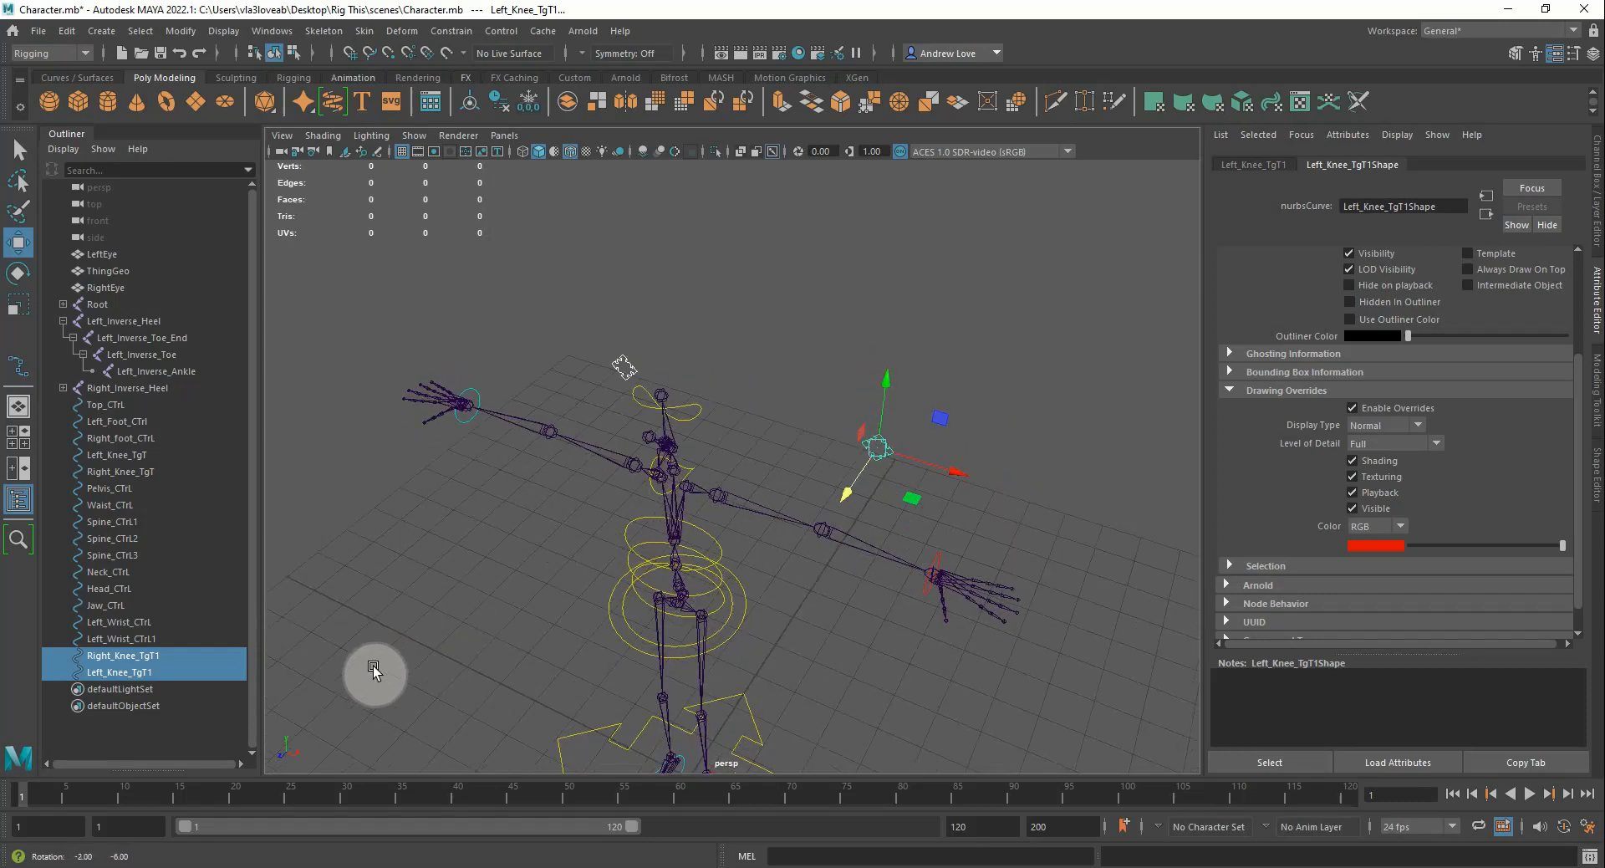
# Try to freeze the transformations of the duplicated left target behind the elbow
pyautogui.click(817, 388)
pyautogui.click(869, 451)
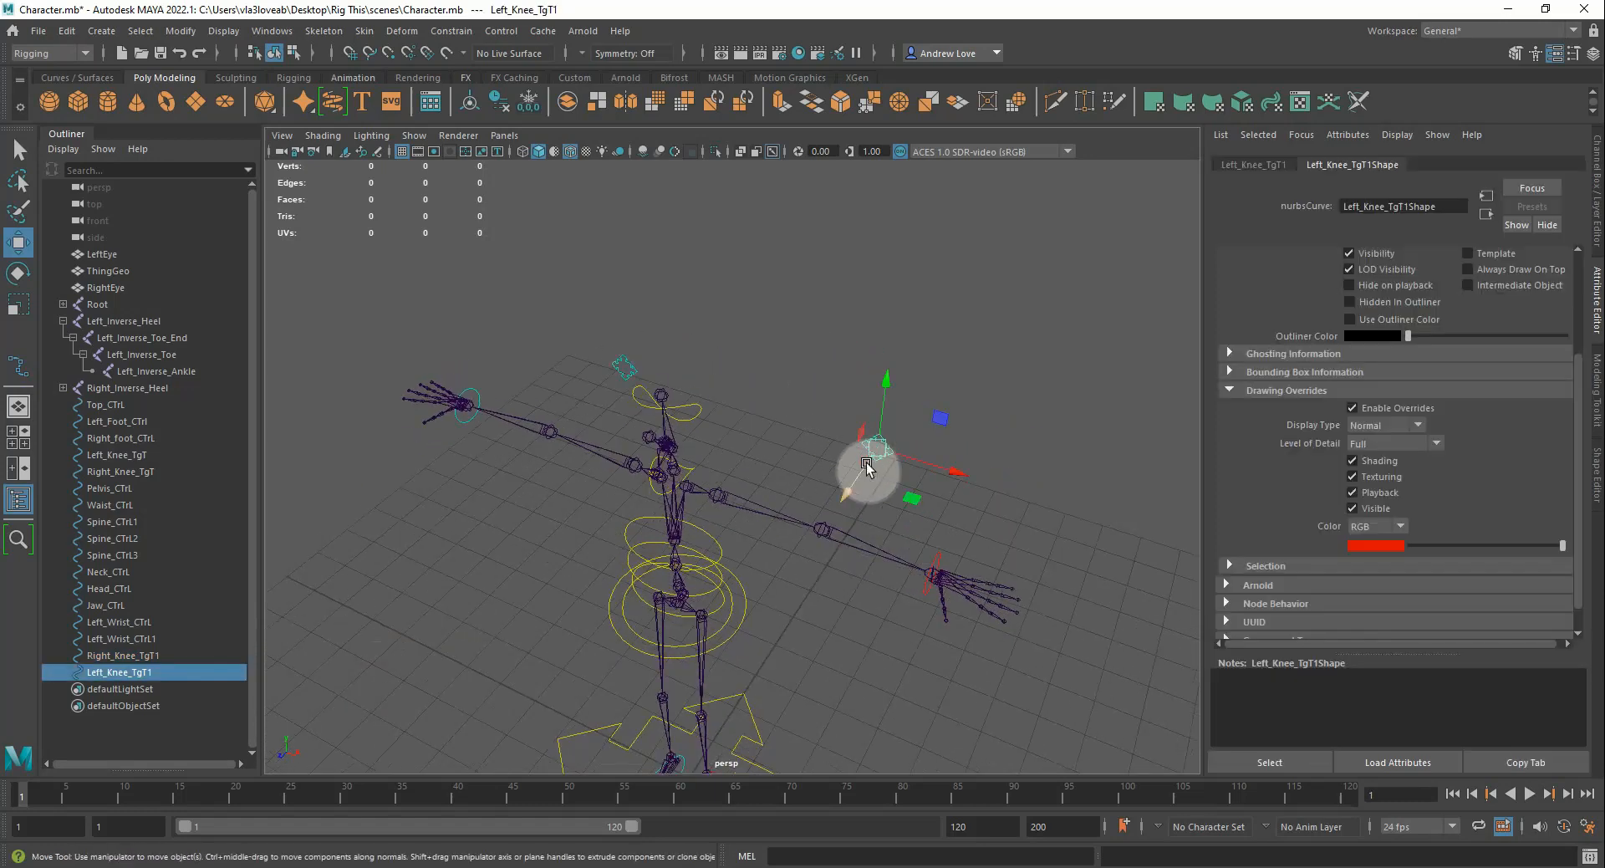
pyautogui.click(465, 428)
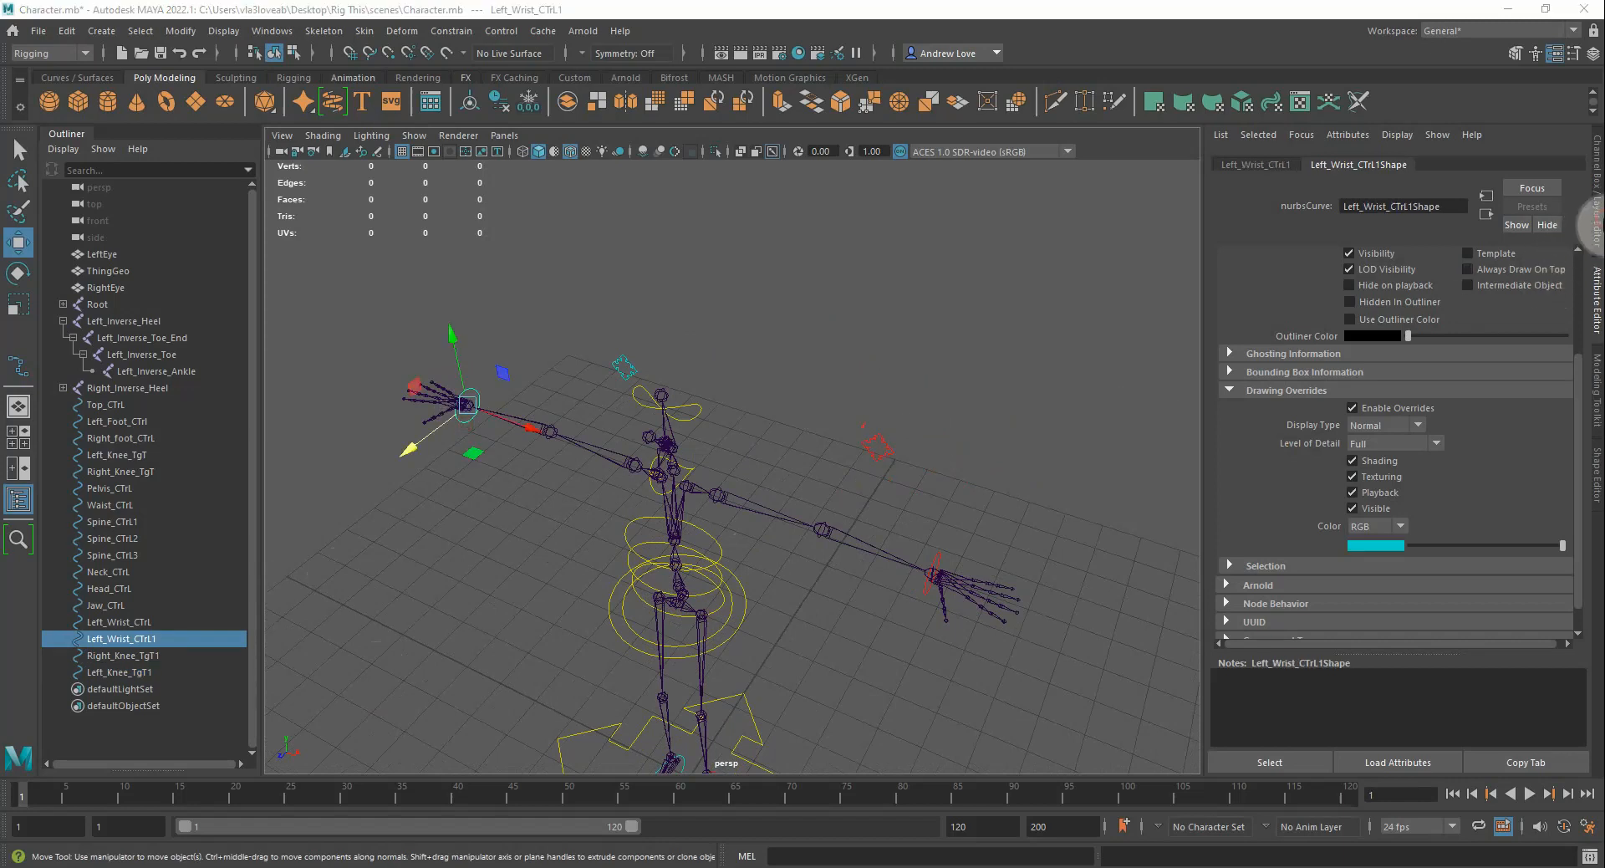
pyautogui.click(1593, 219)
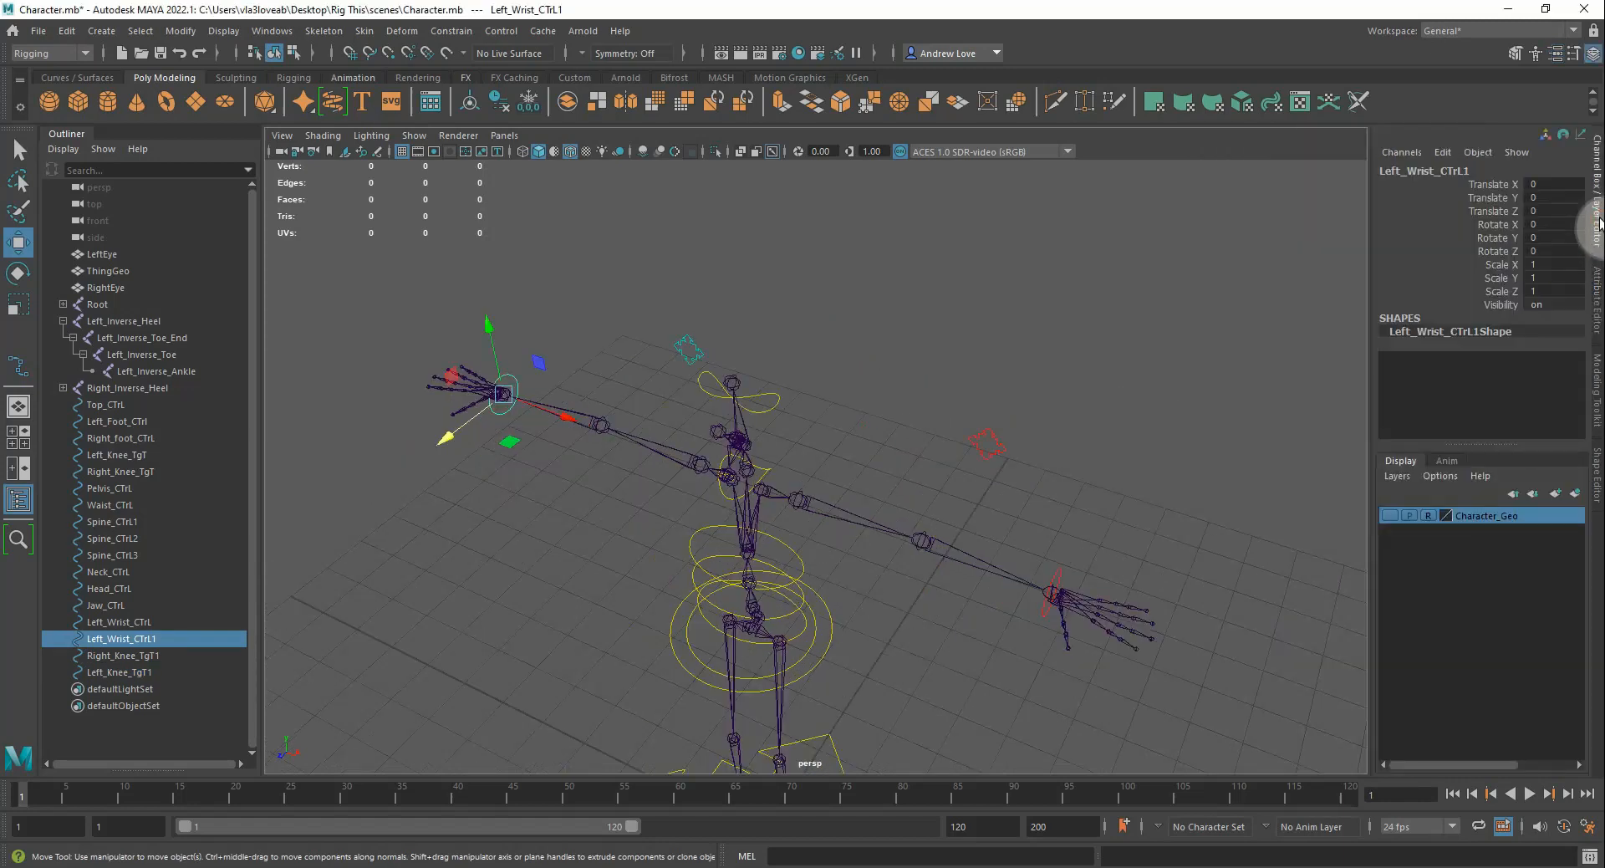
pyautogui.click(579, 489)
pyautogui.click(975, 448)
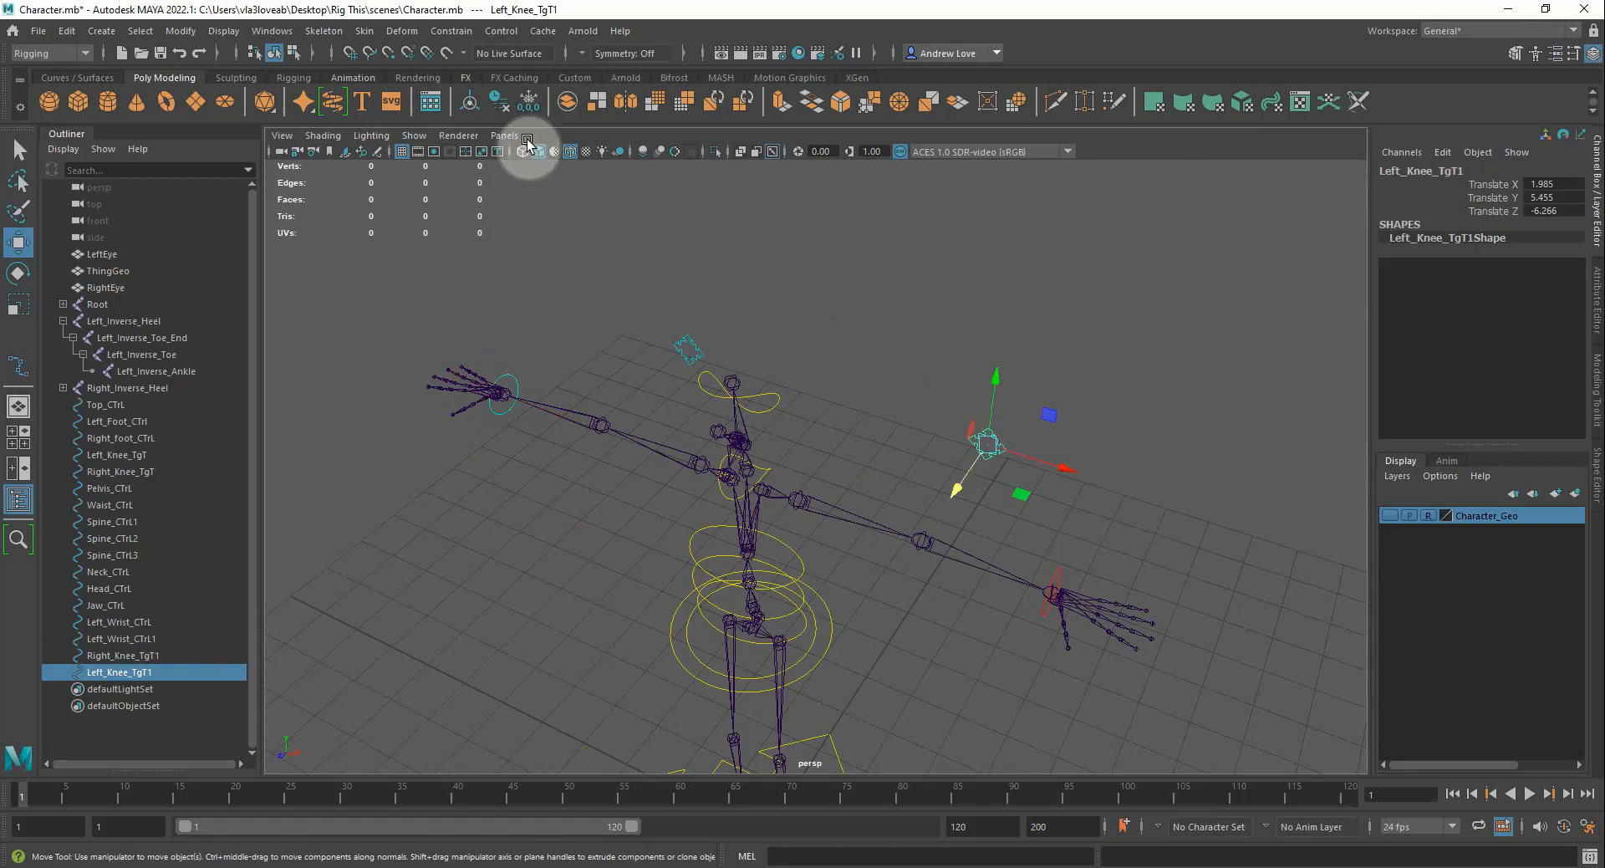
pyautogui.click(528, 101)
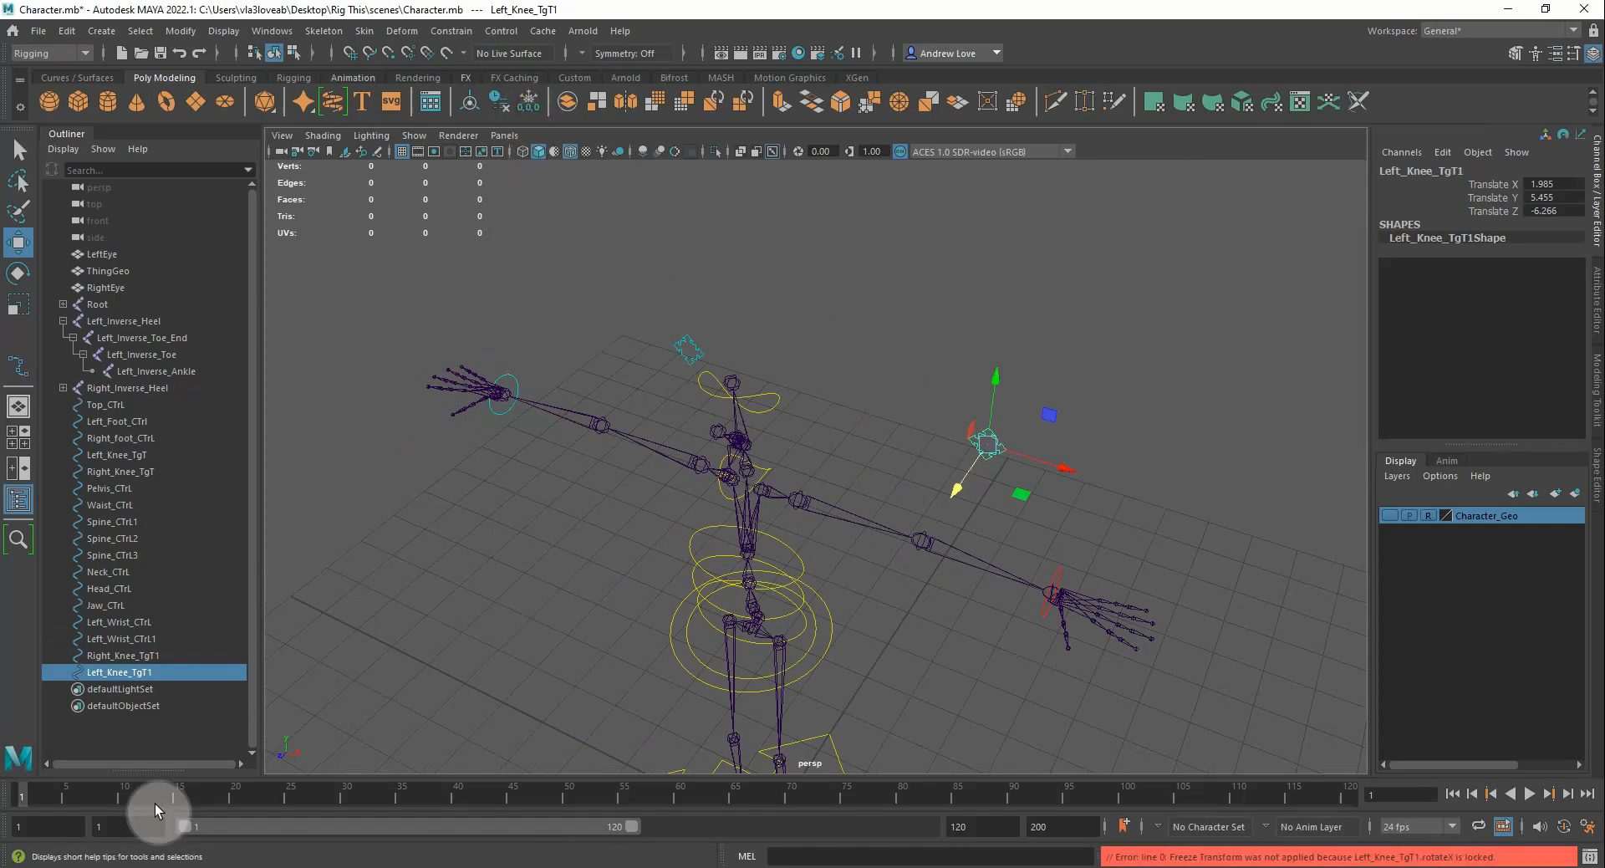
# Rename Left_Knee_TgT1 as Left_Elbow_TgT
pyautogui.doubleClick(108, 672)
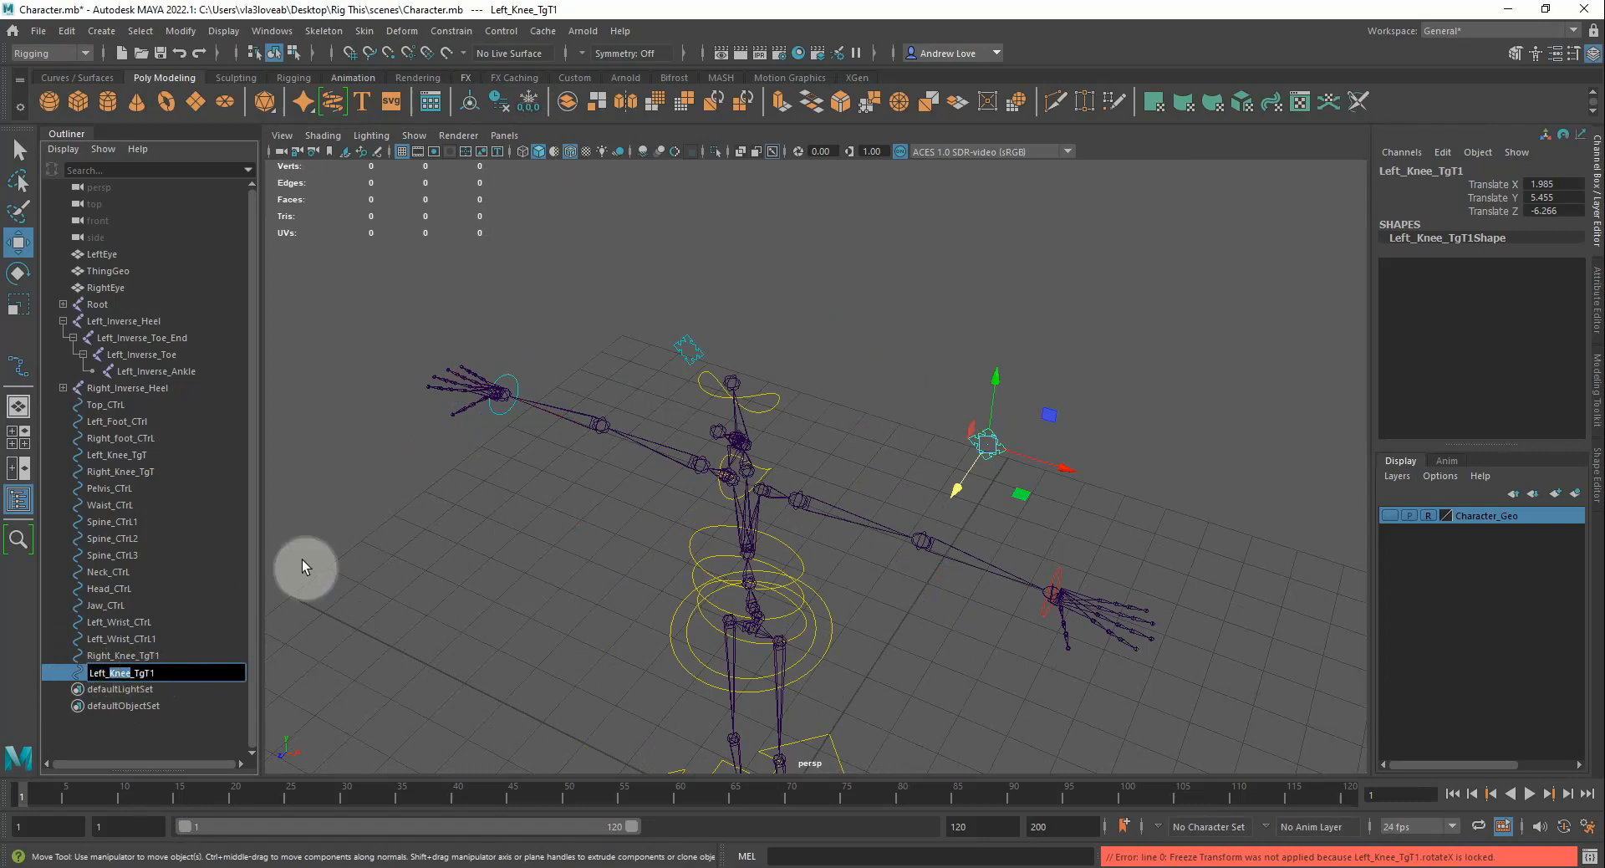
pyautogui.write('Elbow')
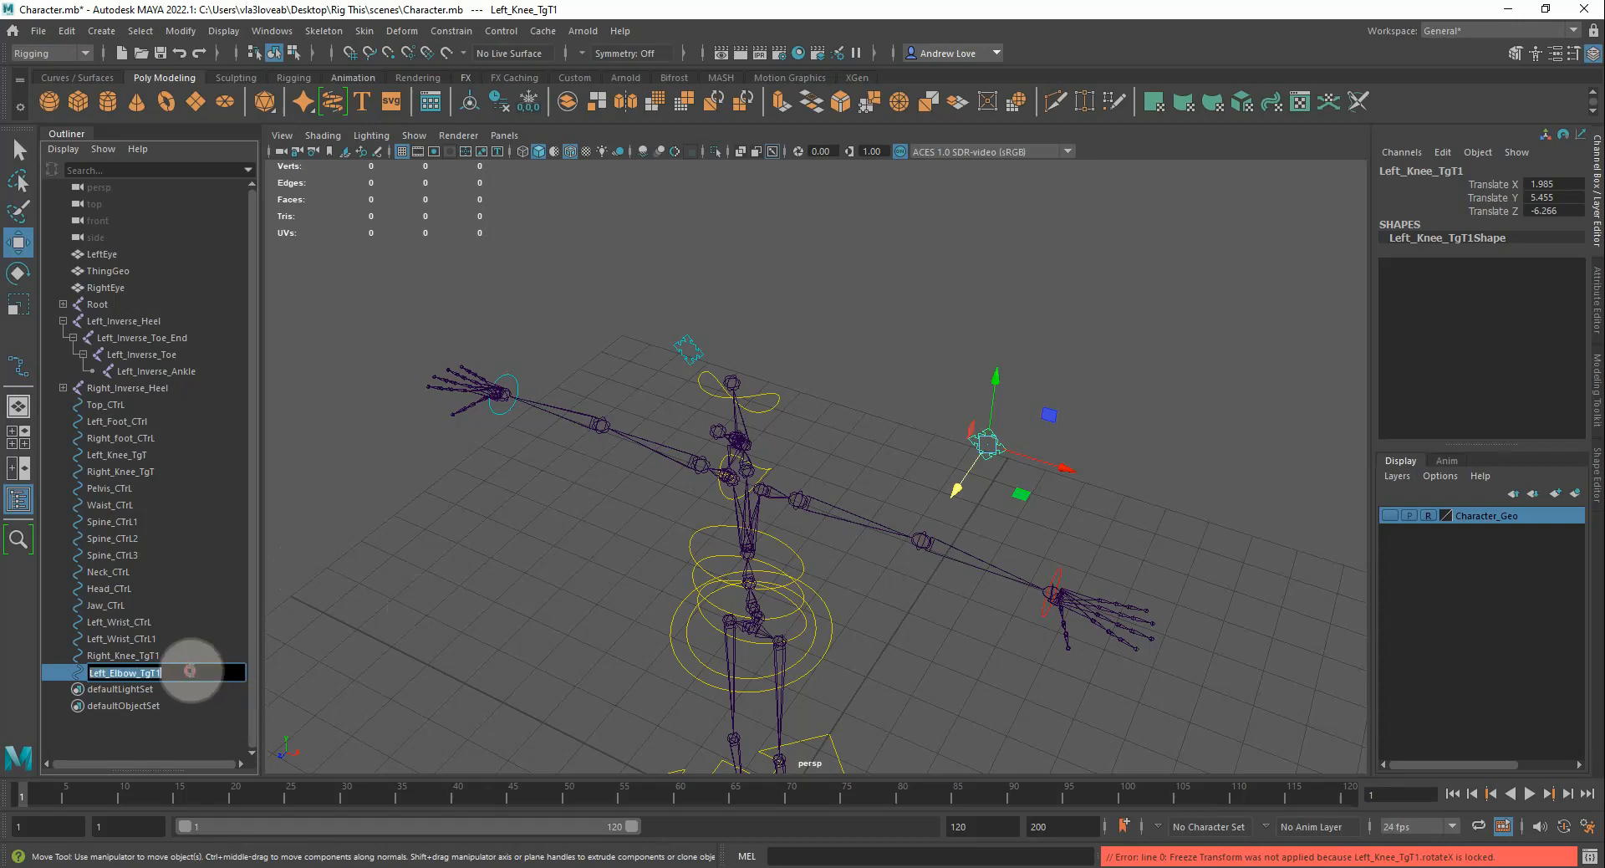
pyautogui.press('BackSpace')
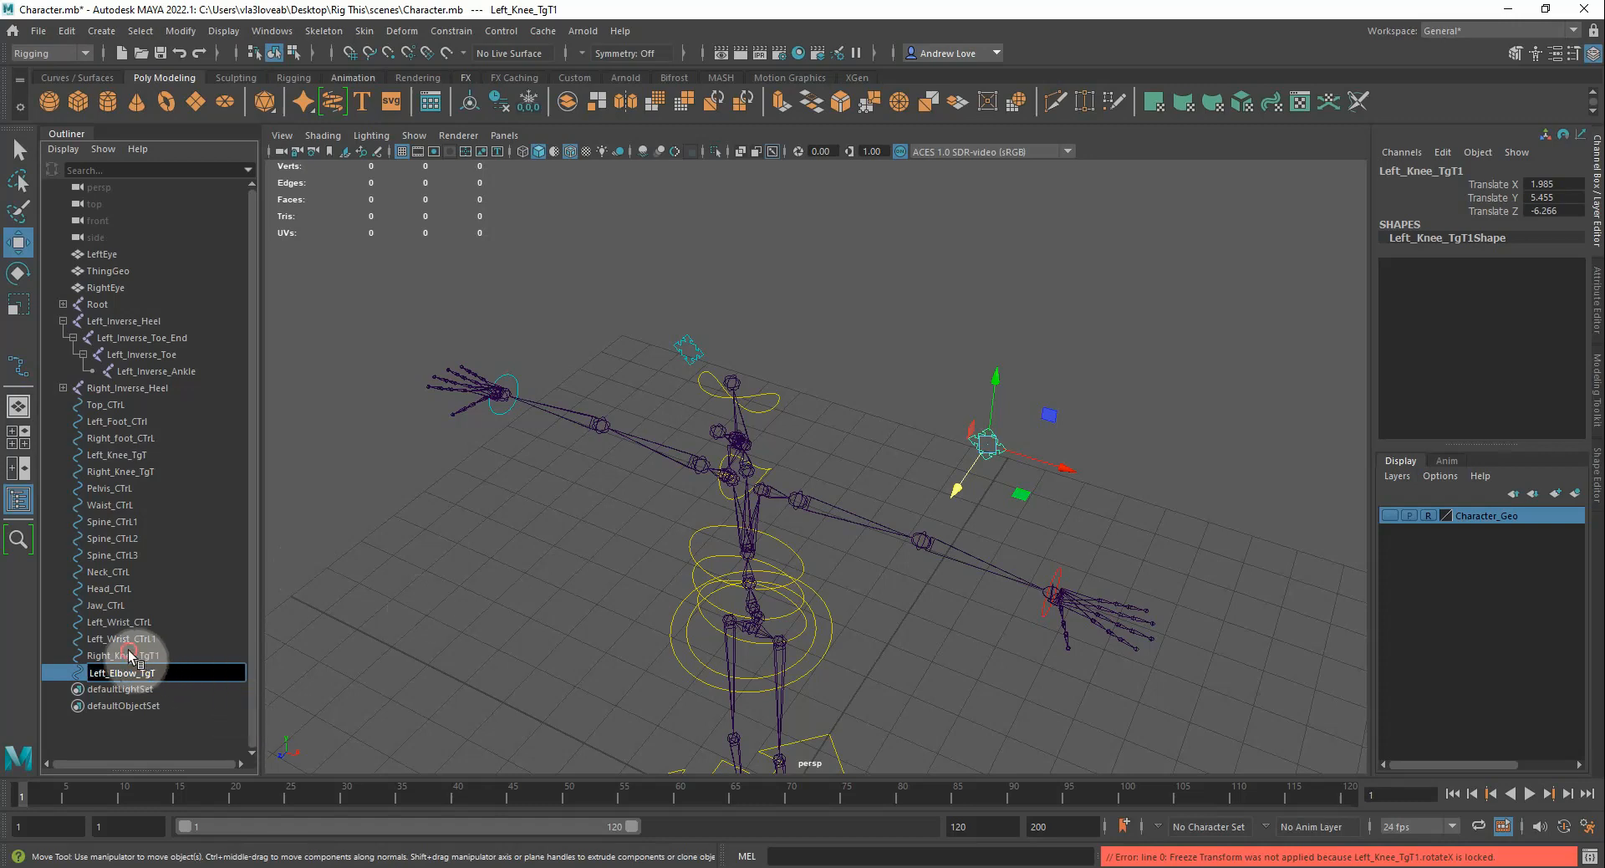
# Rename Right_Knee_TgT1 as Right_Elbow_TgT
pyautogui.click(129, 656)
pyautogui.doubleClick(124, 657)
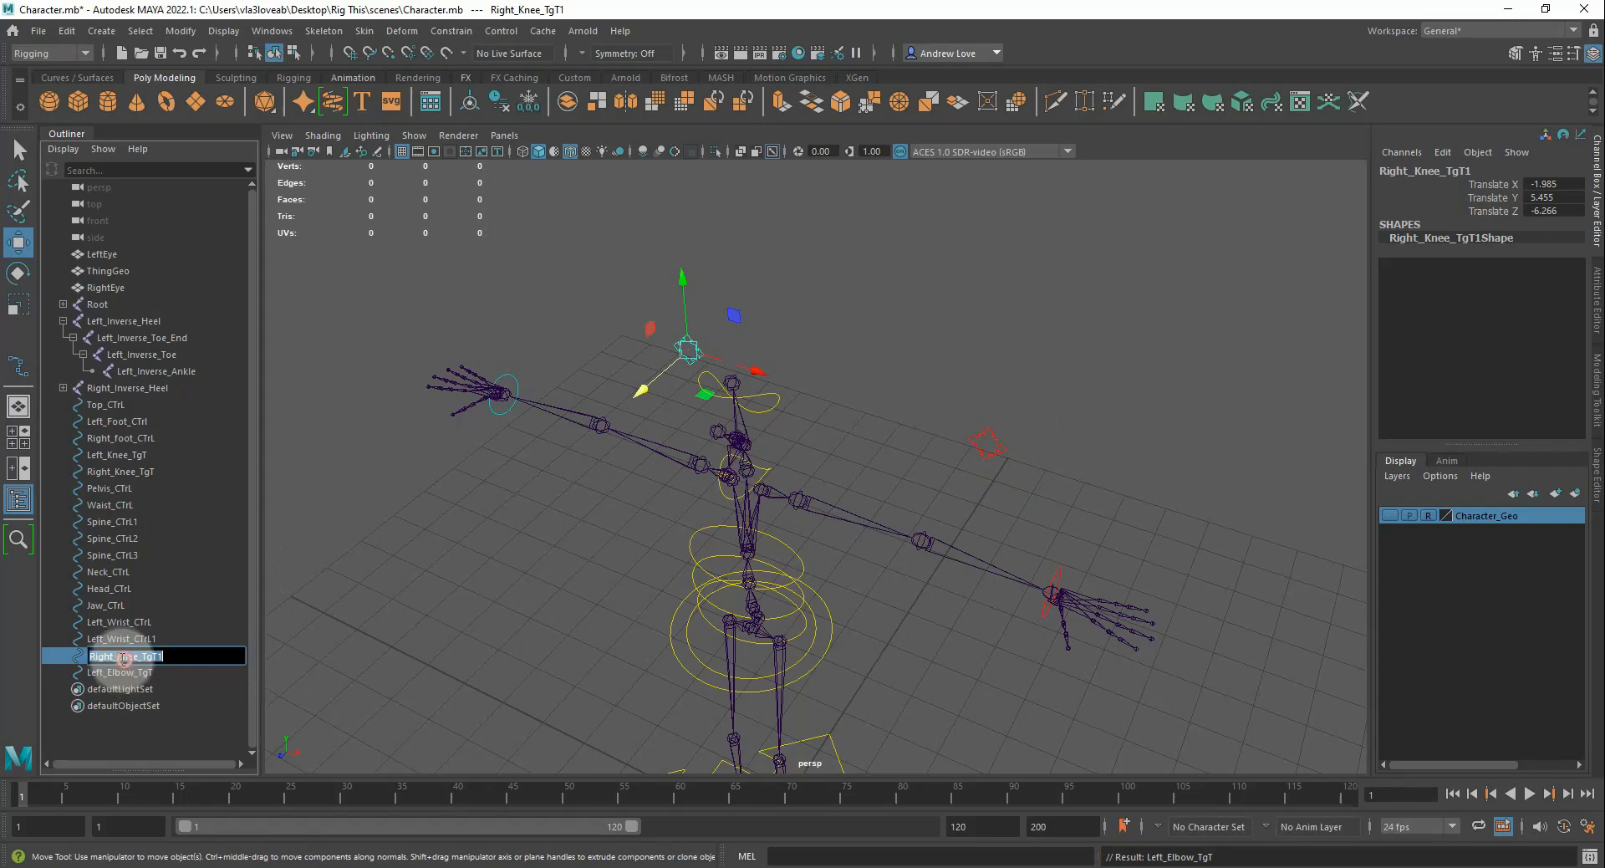
pyautogui.moveTo(117, 657); pyautogui.dragTo(134, 656)
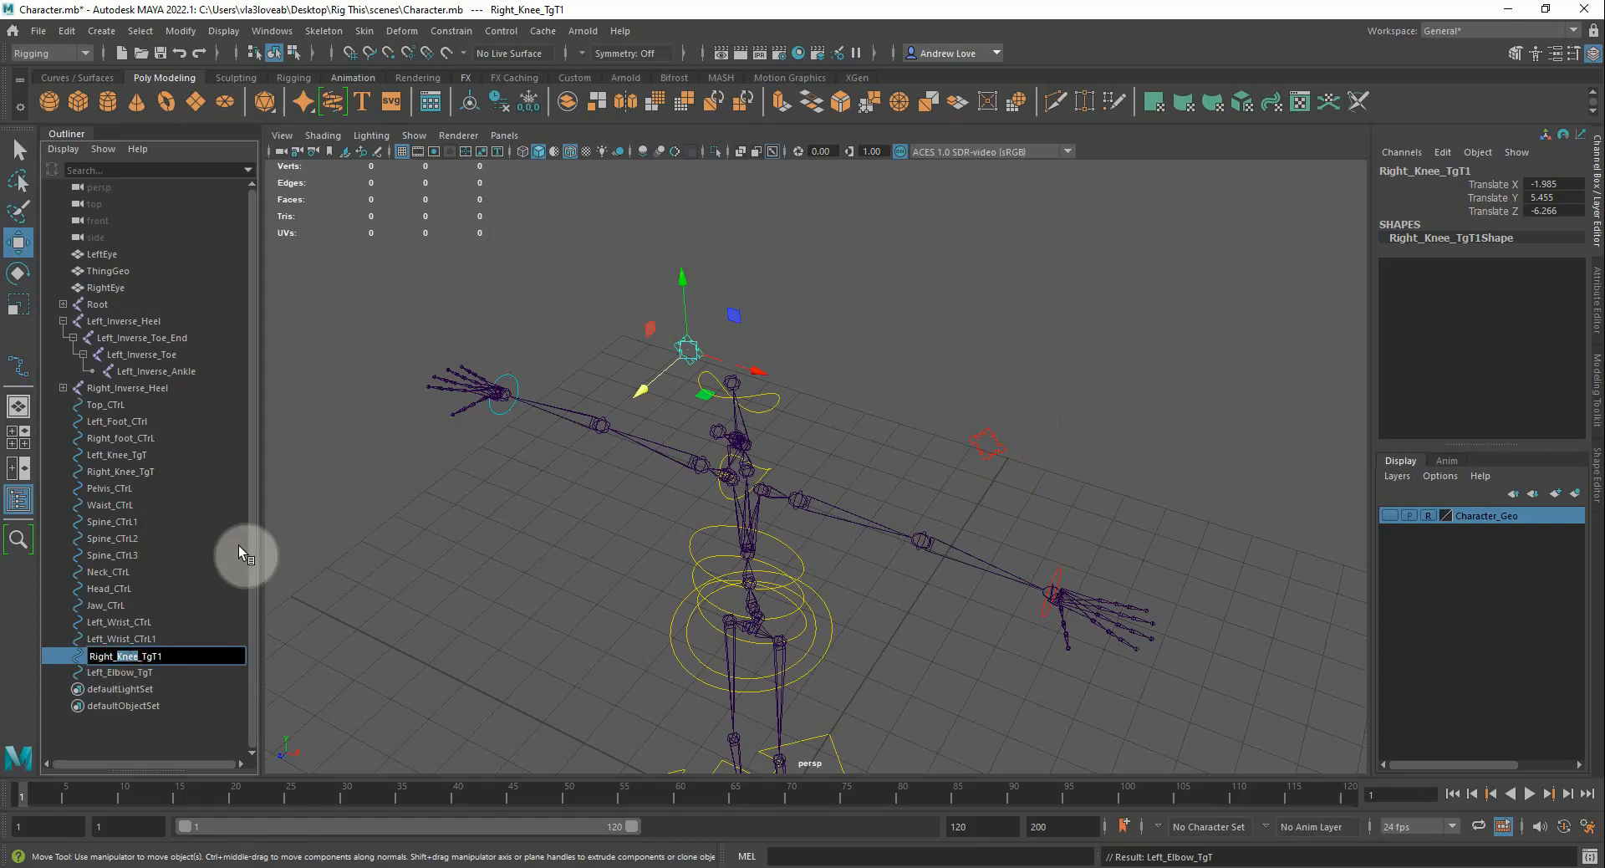
pyautogui.write('Elbow')
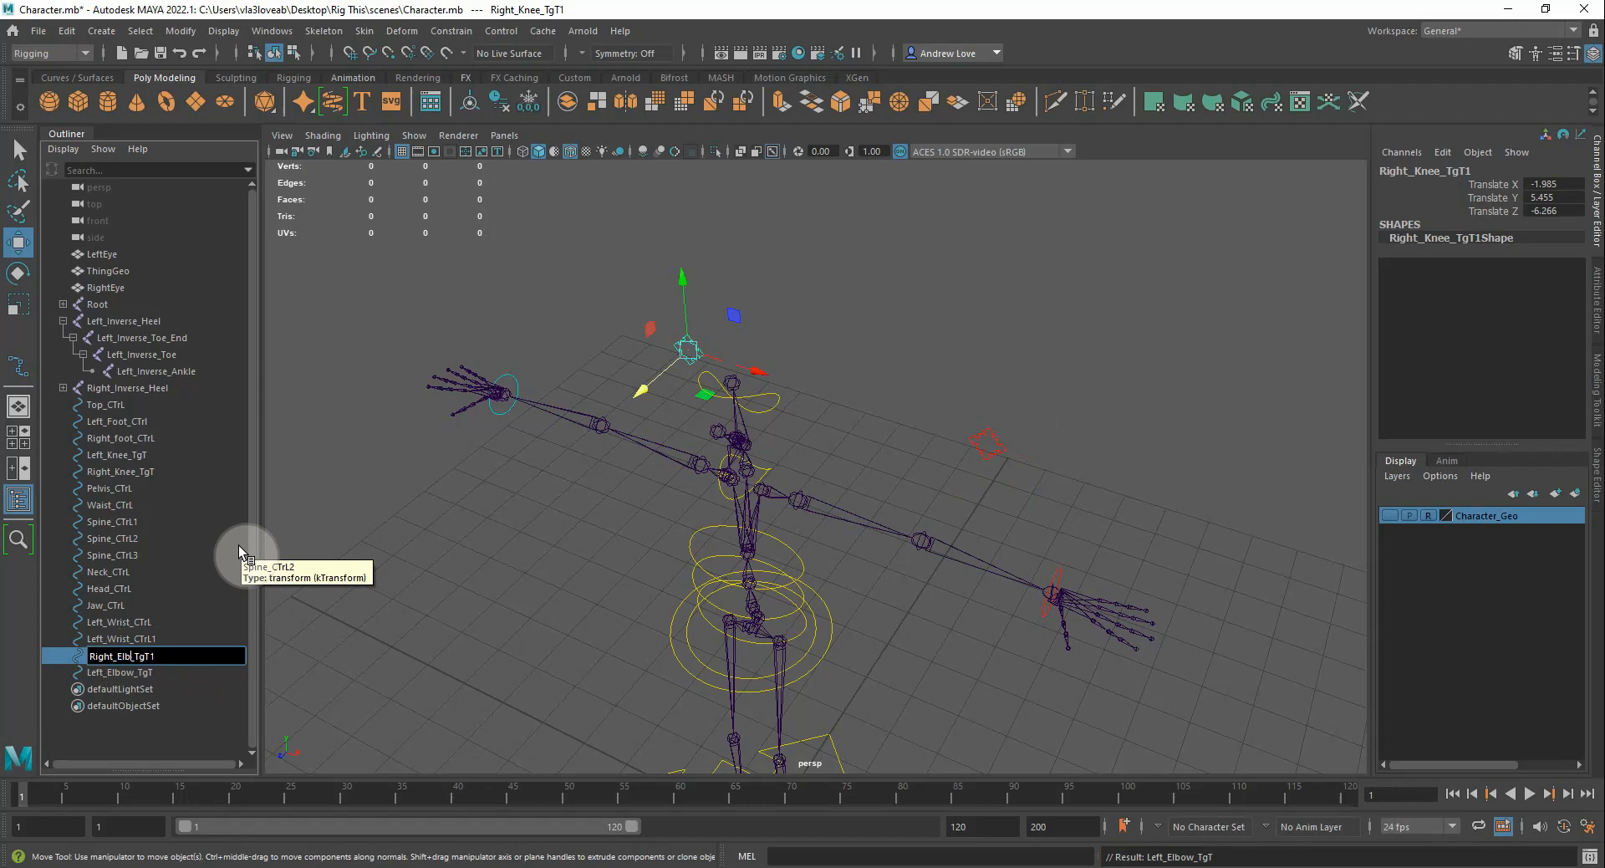
pyautogui.press('Return')
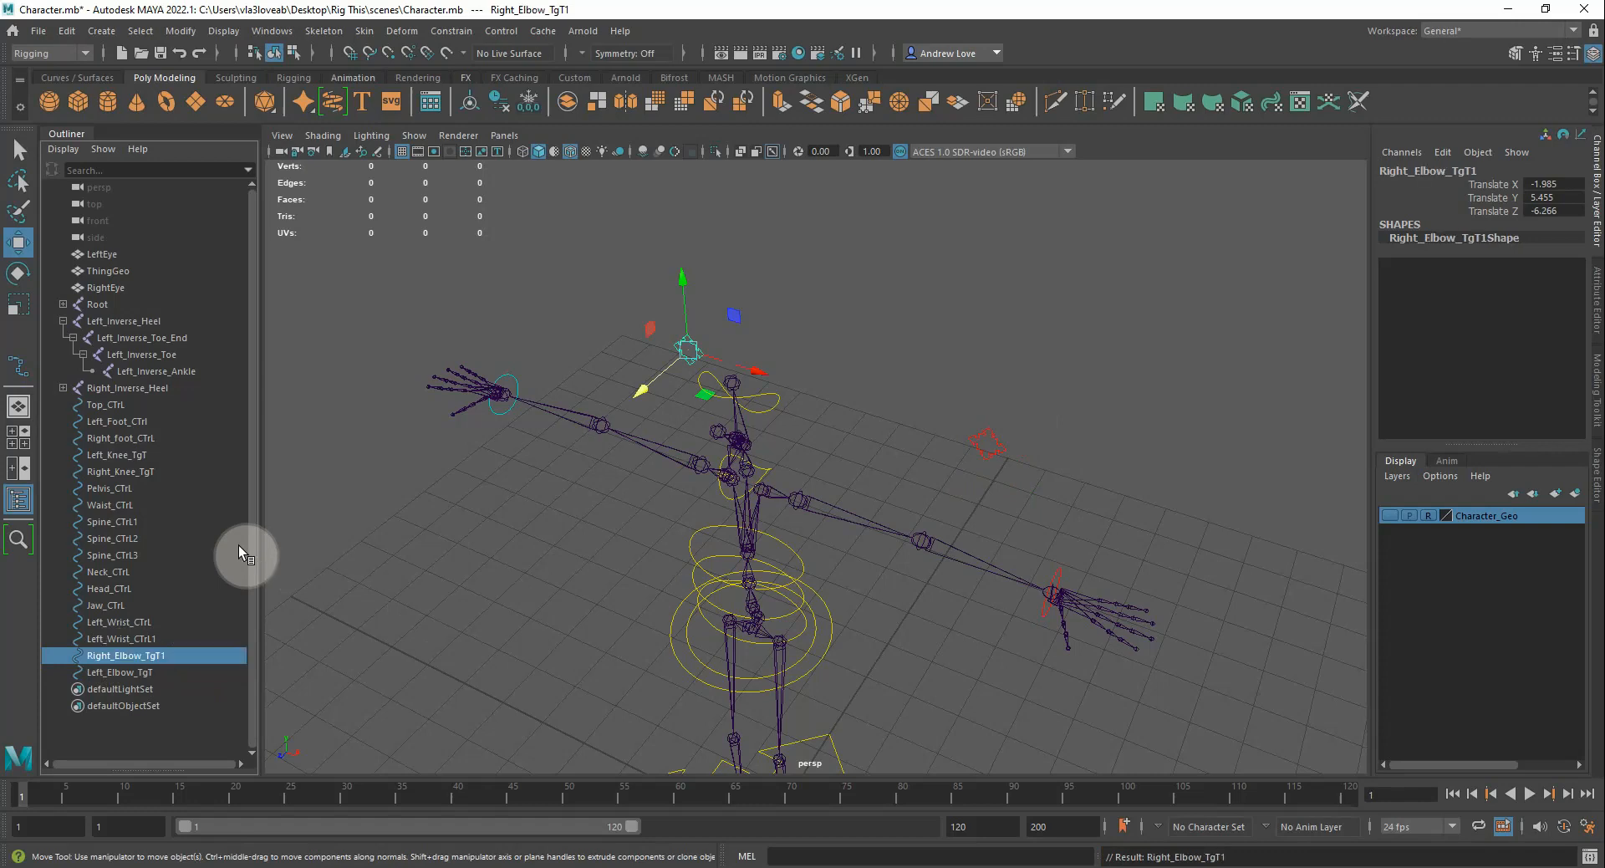
pyautogui.doubleClick(178, 656)
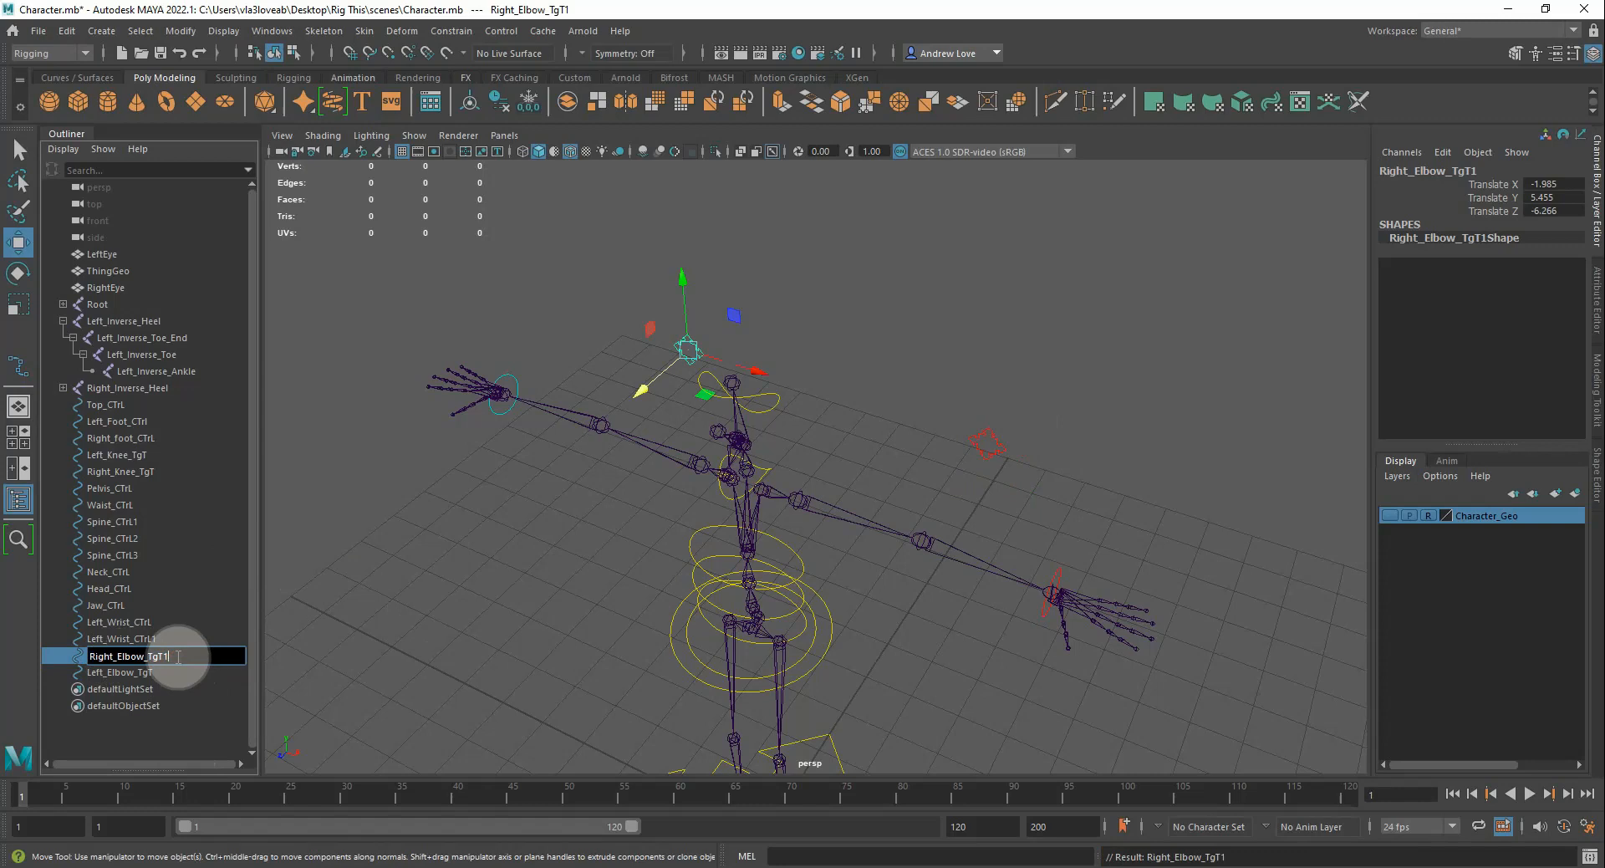
pyautogui.click(179, 606)
pyautogui.click(206, 730)
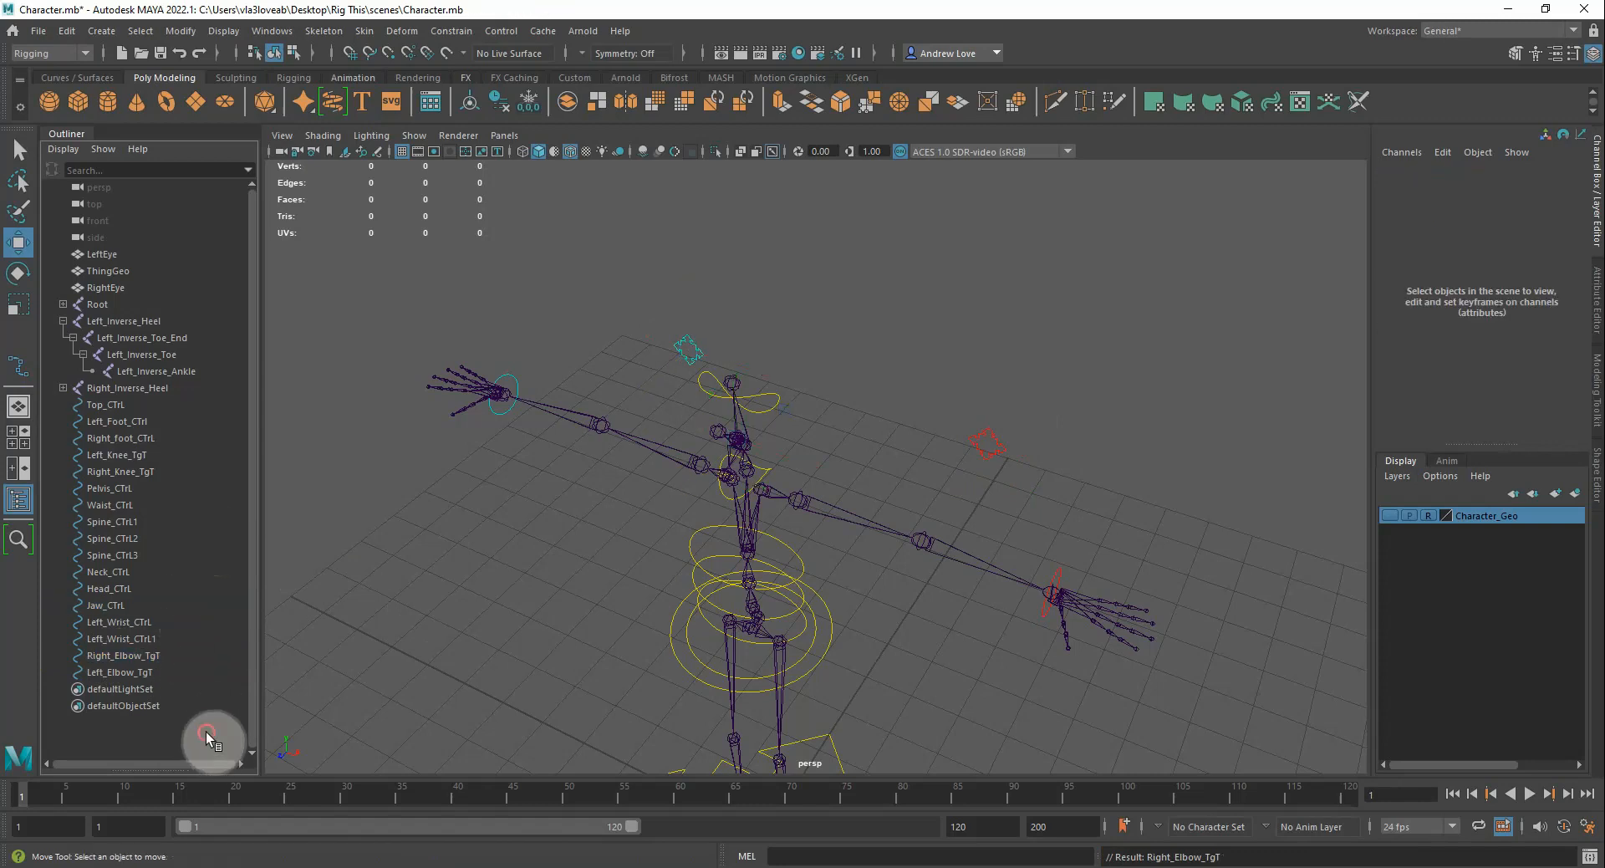
# Try to freeze all transformations of the right elbow target and the left elbow target in turn
pyautogui.click(691, 349)
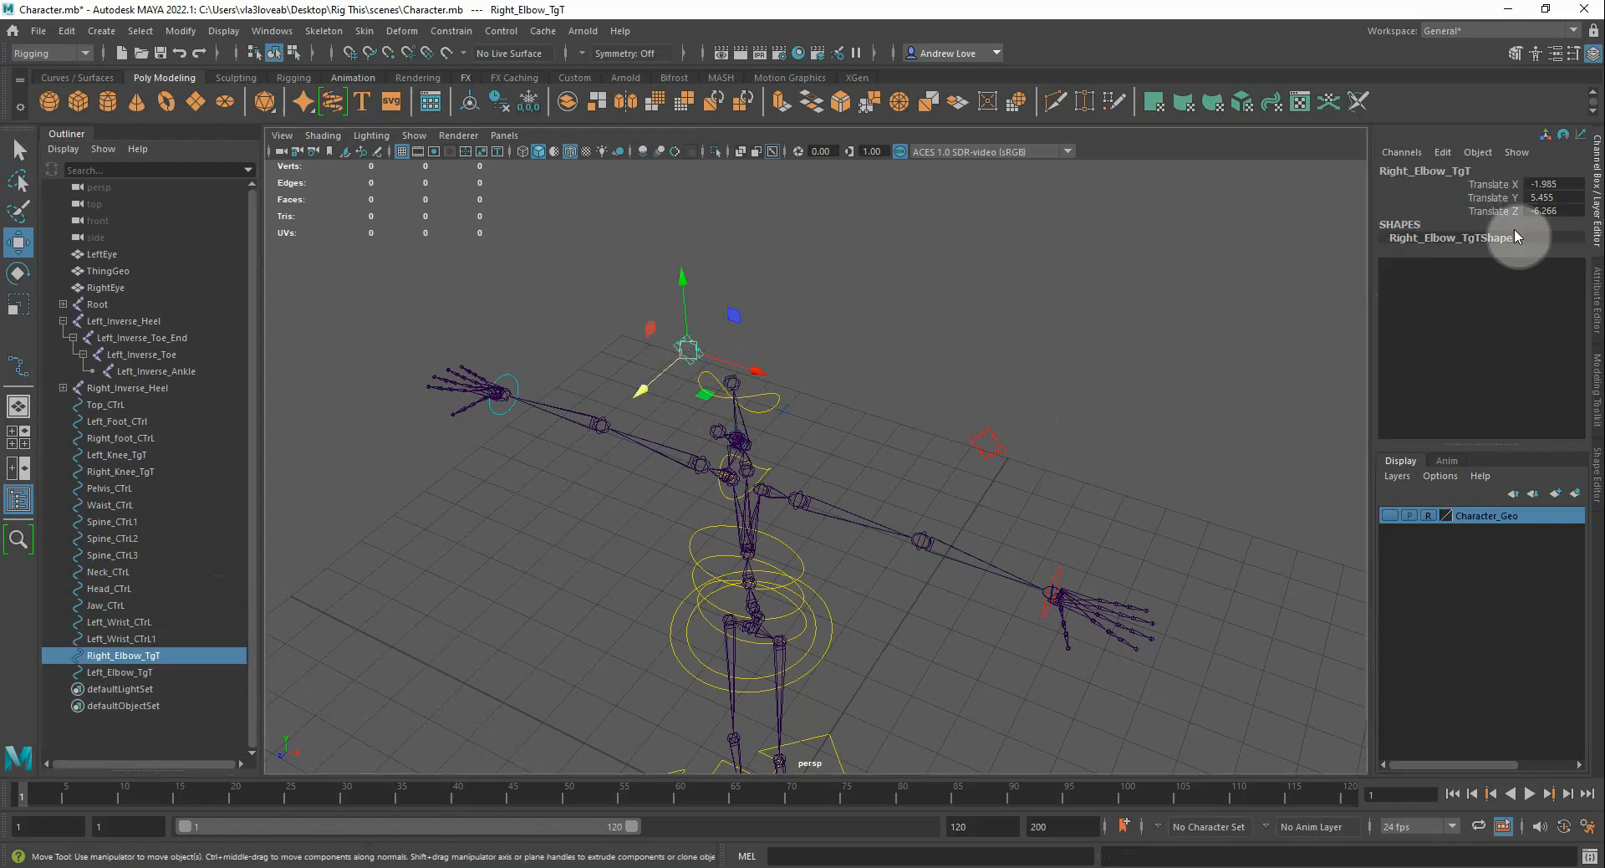
pyautogui.click(529, 101)
pyautogui.click(994, 438)
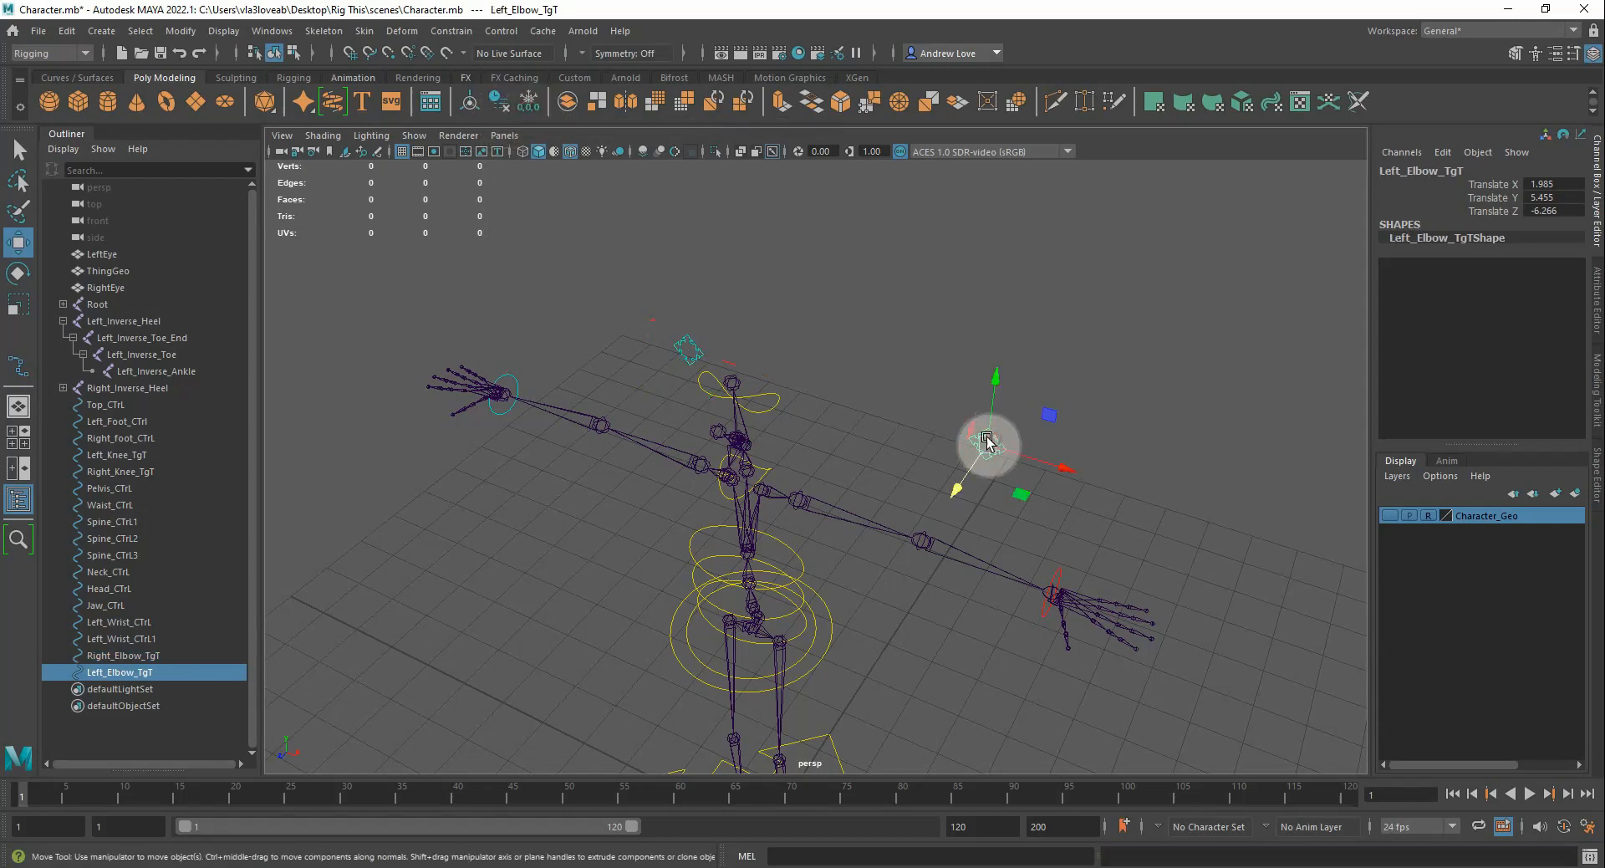
pyautogui.click(533, 104)
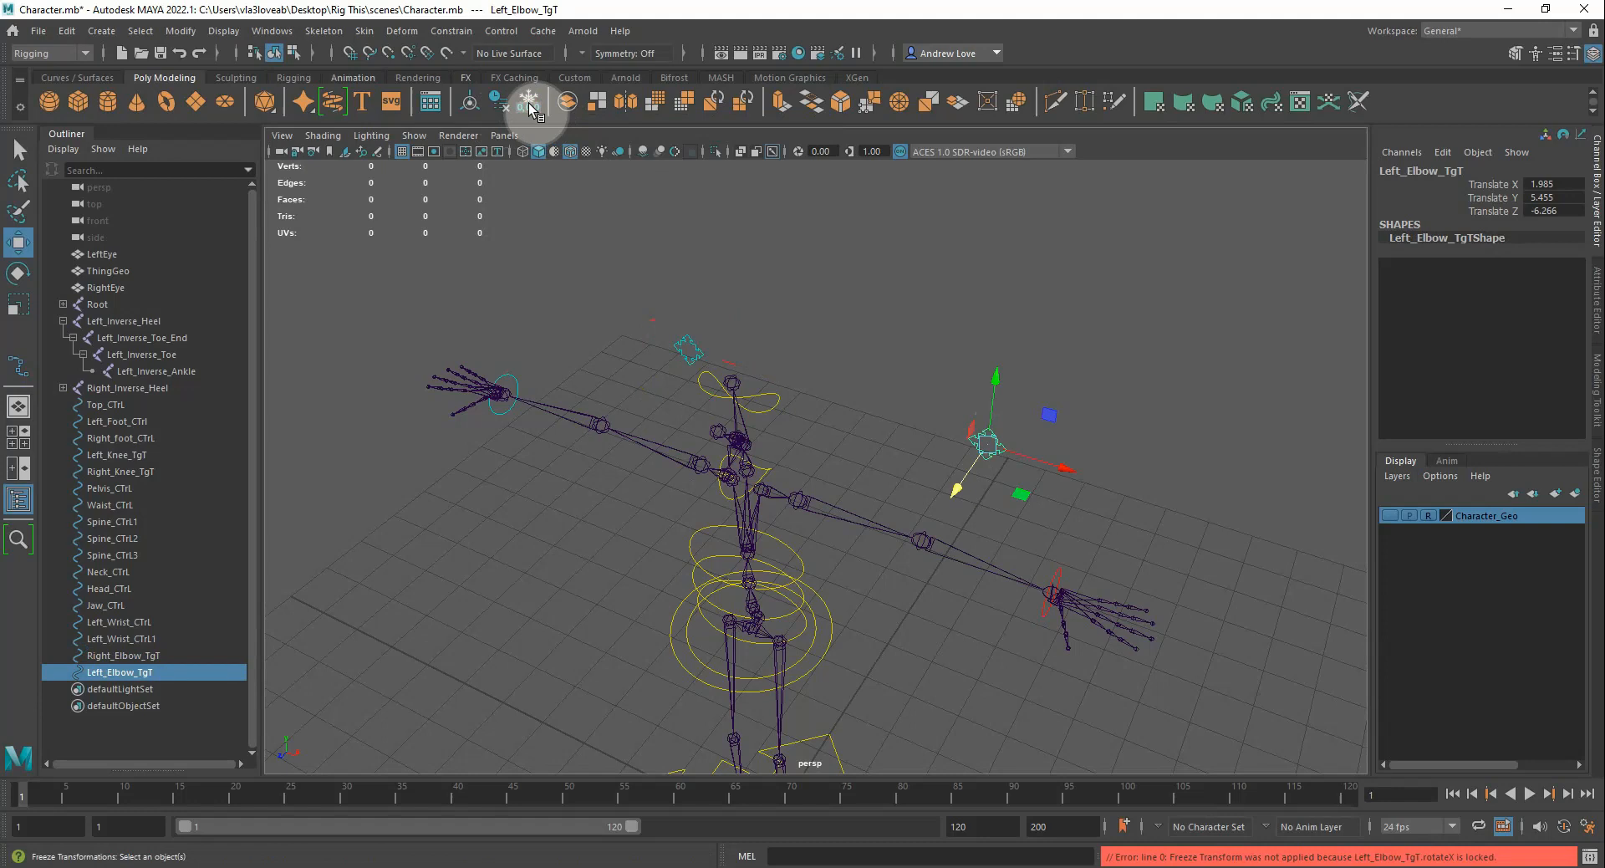
# Freeze only the translation of Left_Elbow_TgT through its Translate X, Y and Z channels
pyautogui.moveTo(1492, 185); pyautogui.dragTo(1491, 211)
pyautogui.rightClick(1483, 211)
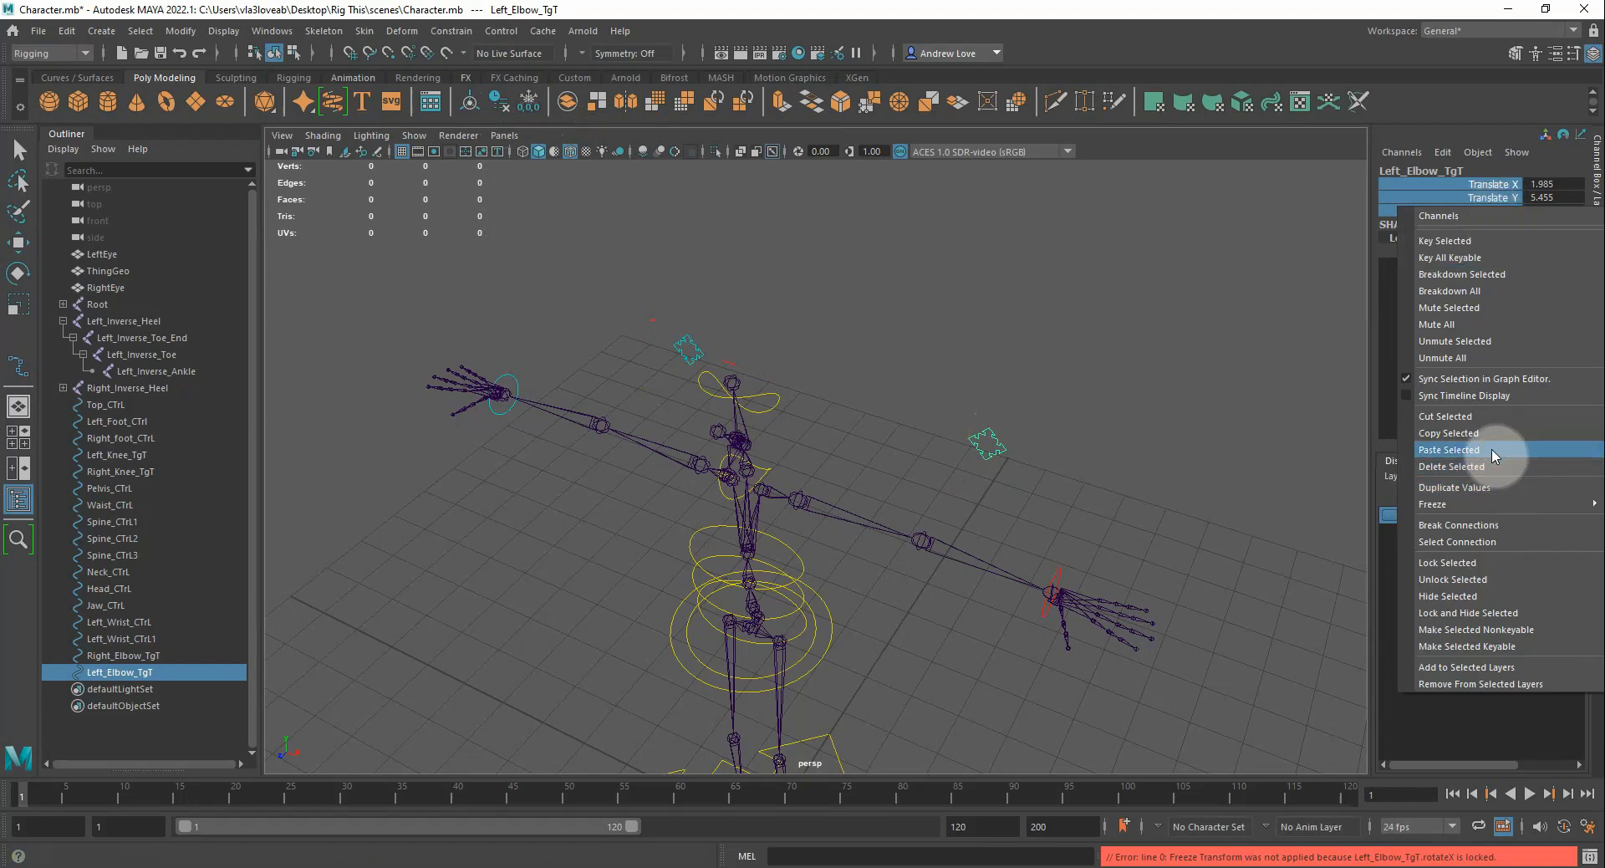
pyautogui.moveTo(1430, 504)
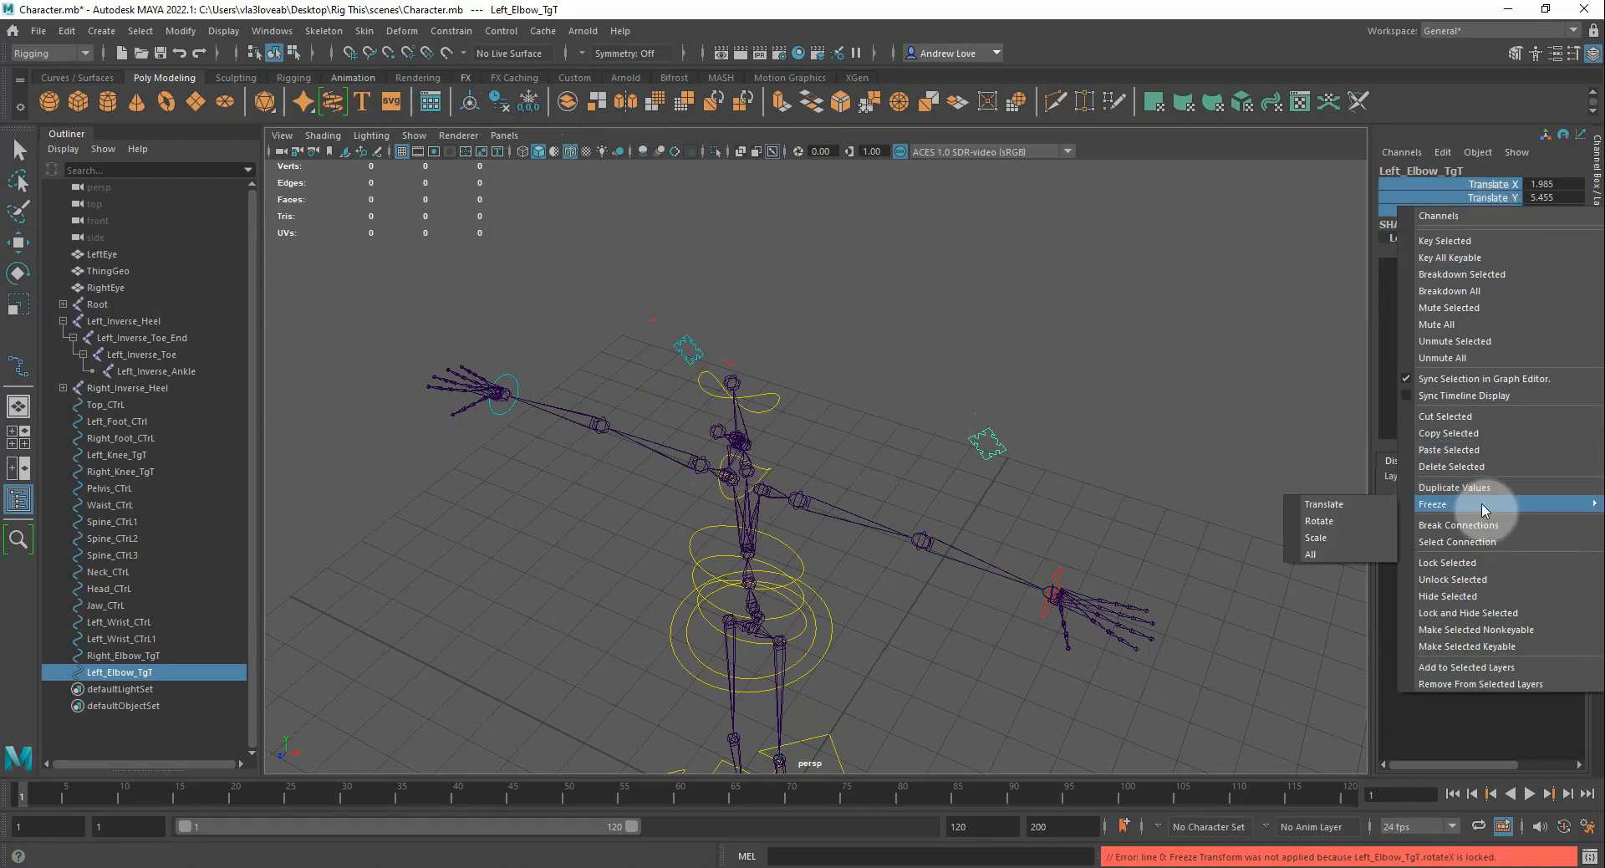
pyautogui.click(1343, 496)
# Freeze only the translation of Right_Elbow_TgT, then clear the selection
pyautogui.click(691, 350)
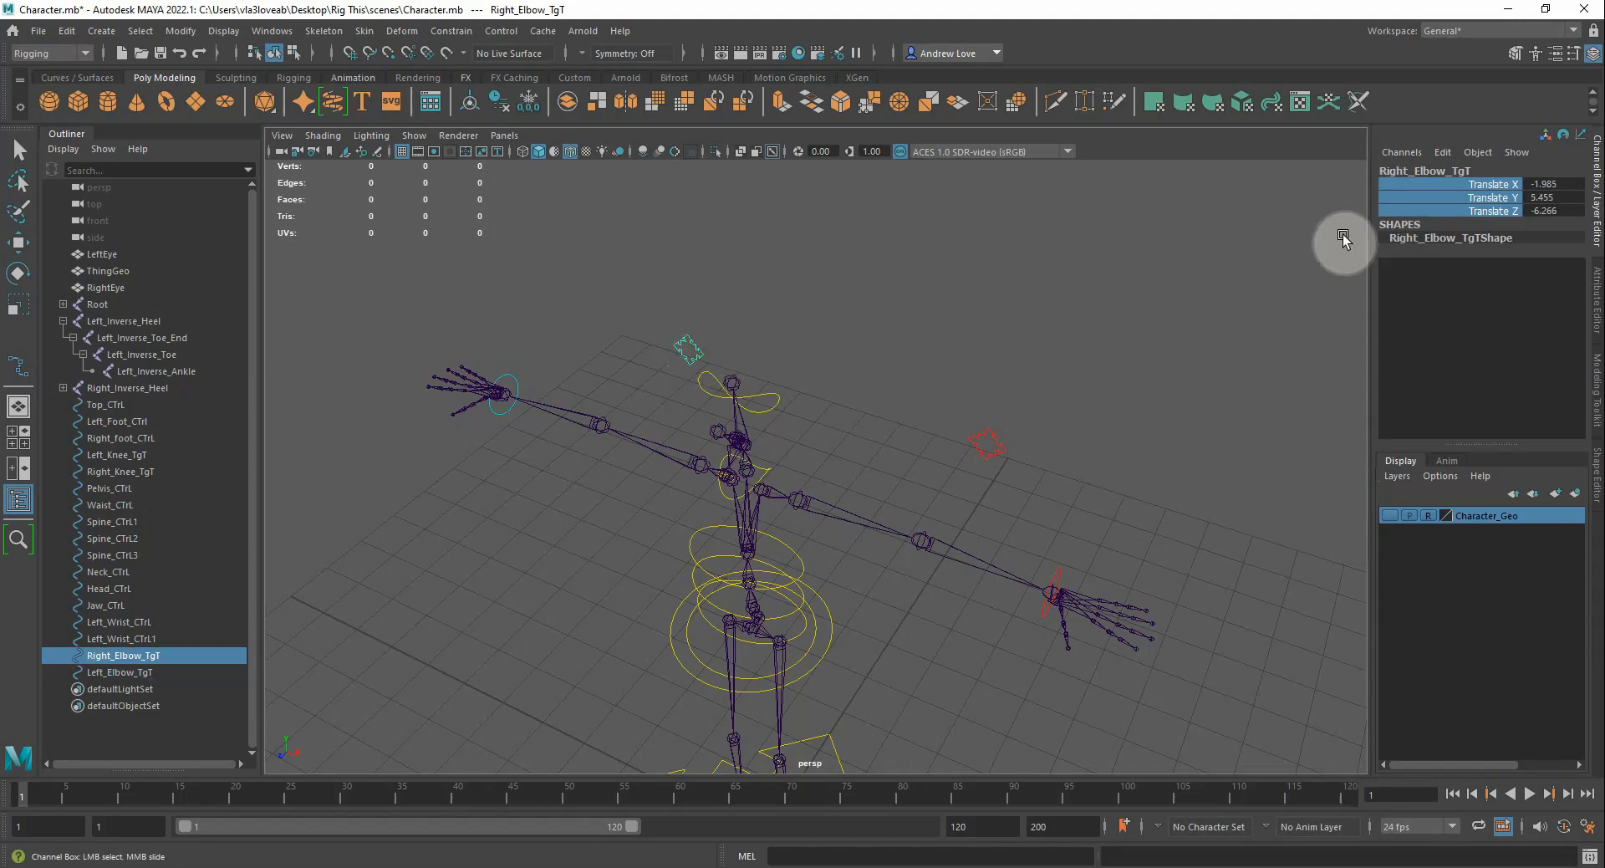
pyautogui.rightClick(1421, 207)
pyautogui.moveTo(1540, 499)
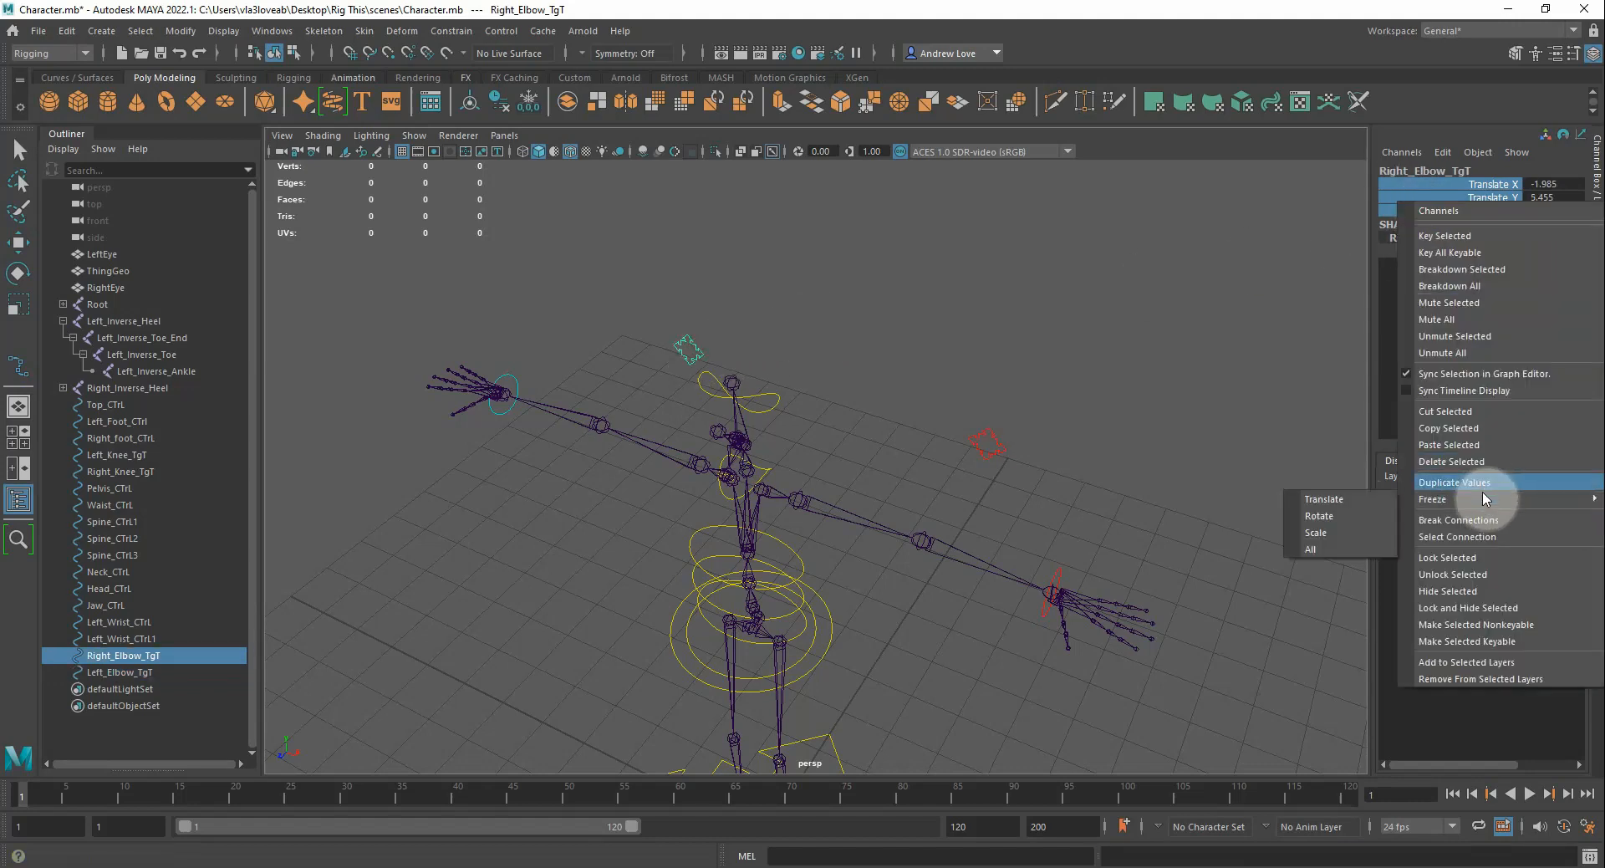
pyautogui.click(1341, 500)
pyautogui.press('w')
pyautogui.click(1181, 428)
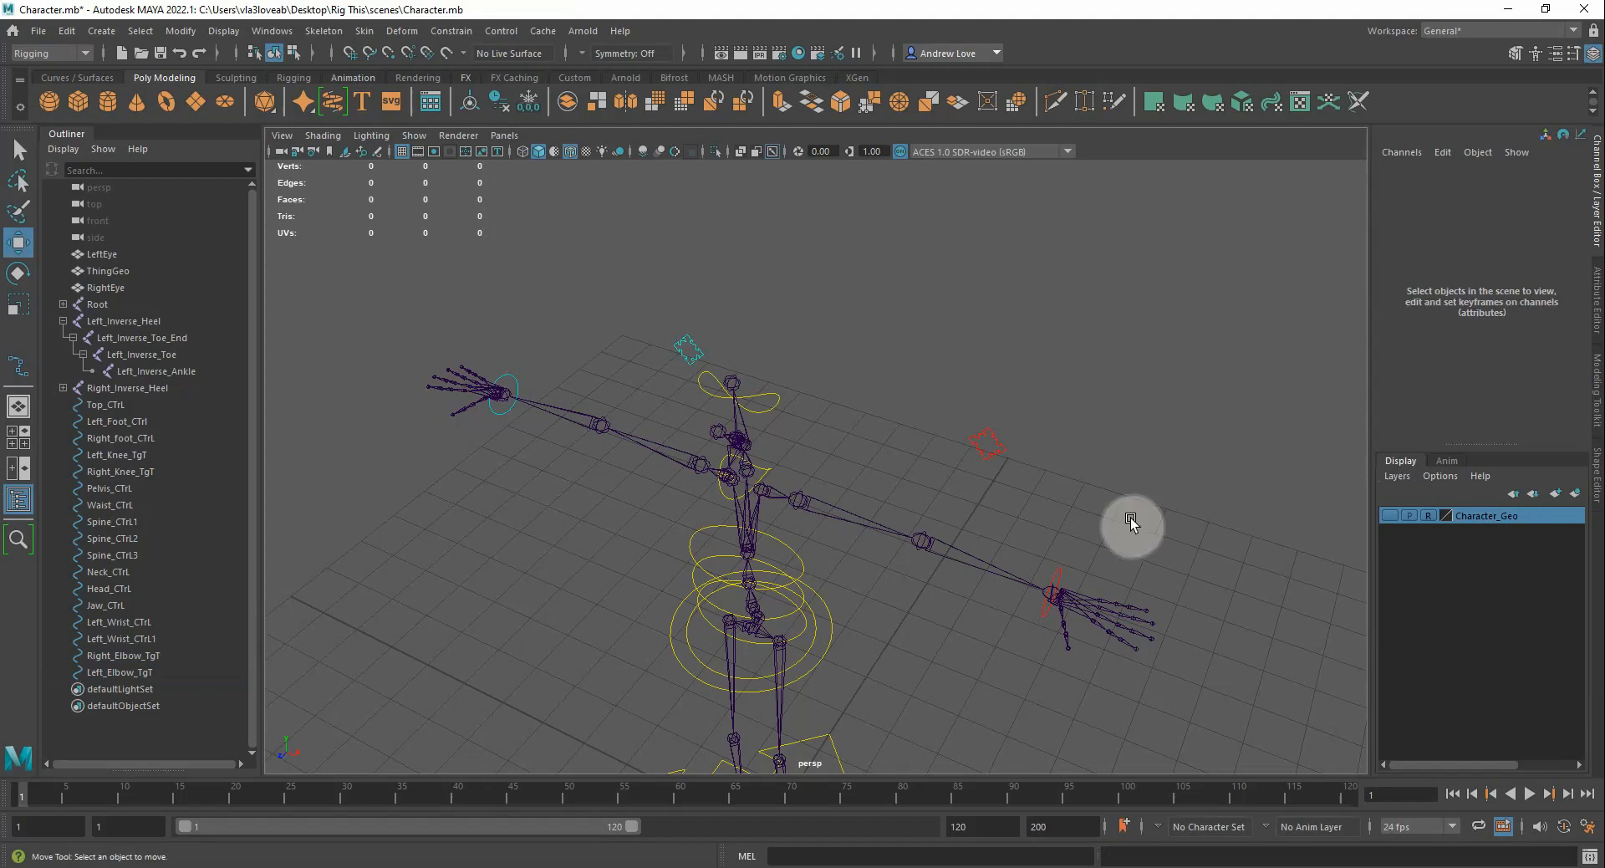
# Lock and hide the Scale X, Y, Z and Visibility channels of Waist_CTrL
pyautogui.keyDown('alt'); pyautogui.moveTo(1130, 519); pyautogui.dragTo(928, 562); pyautogui.keyUp('alt')
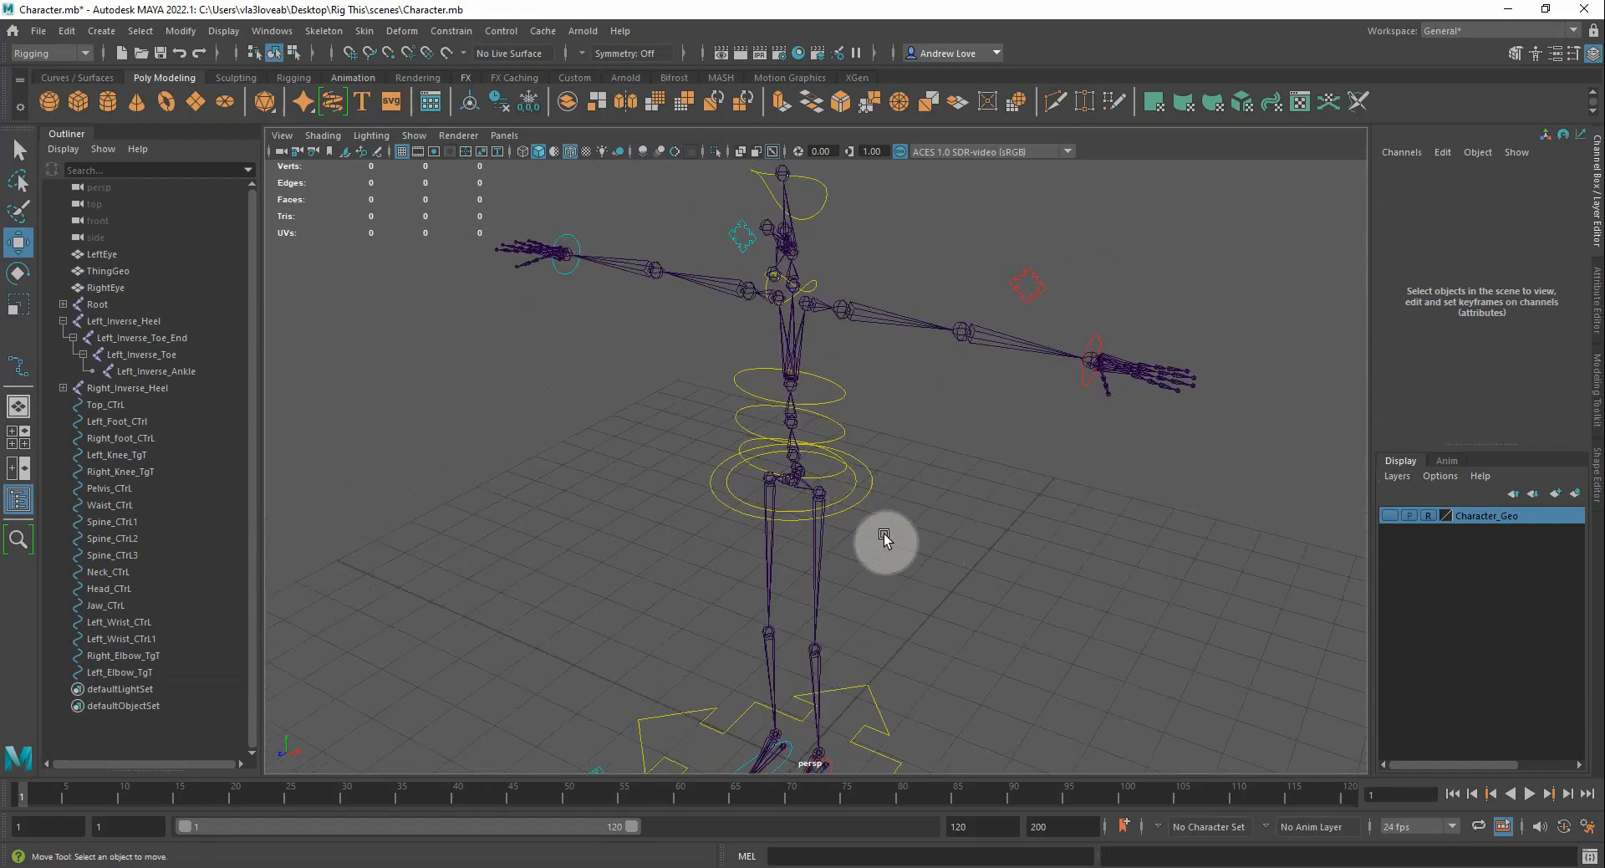
pyautogui.click(867, 496)
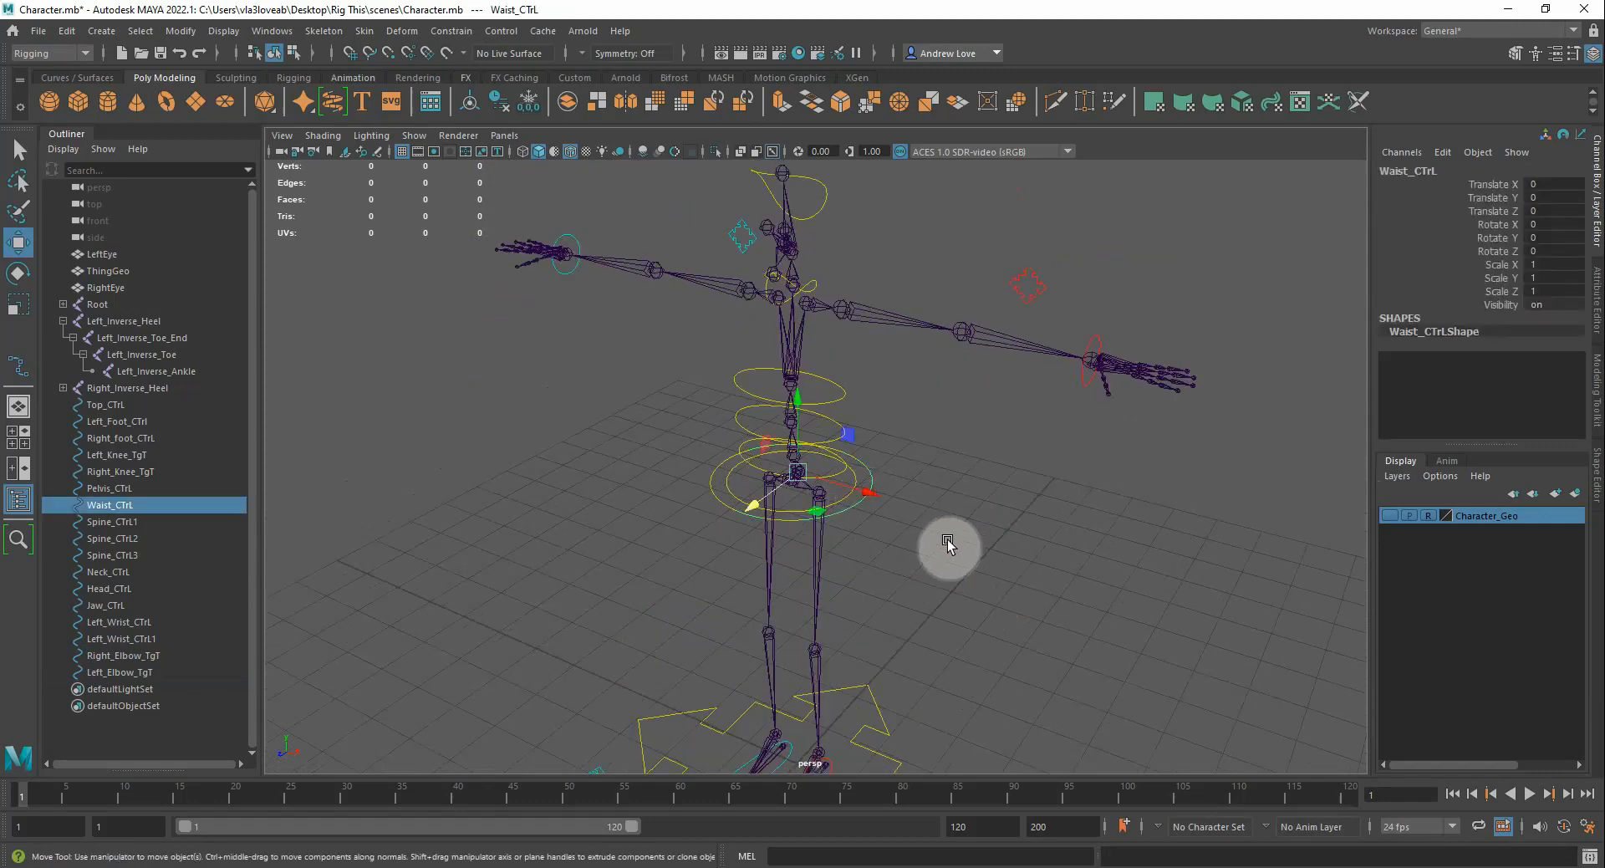
pyautogui.keyDown('alt'); pyautogui.moveTo(953, 545); pyautogui.dragTo(970, 534, button='middle'); pyautogui.keyUp('alt')
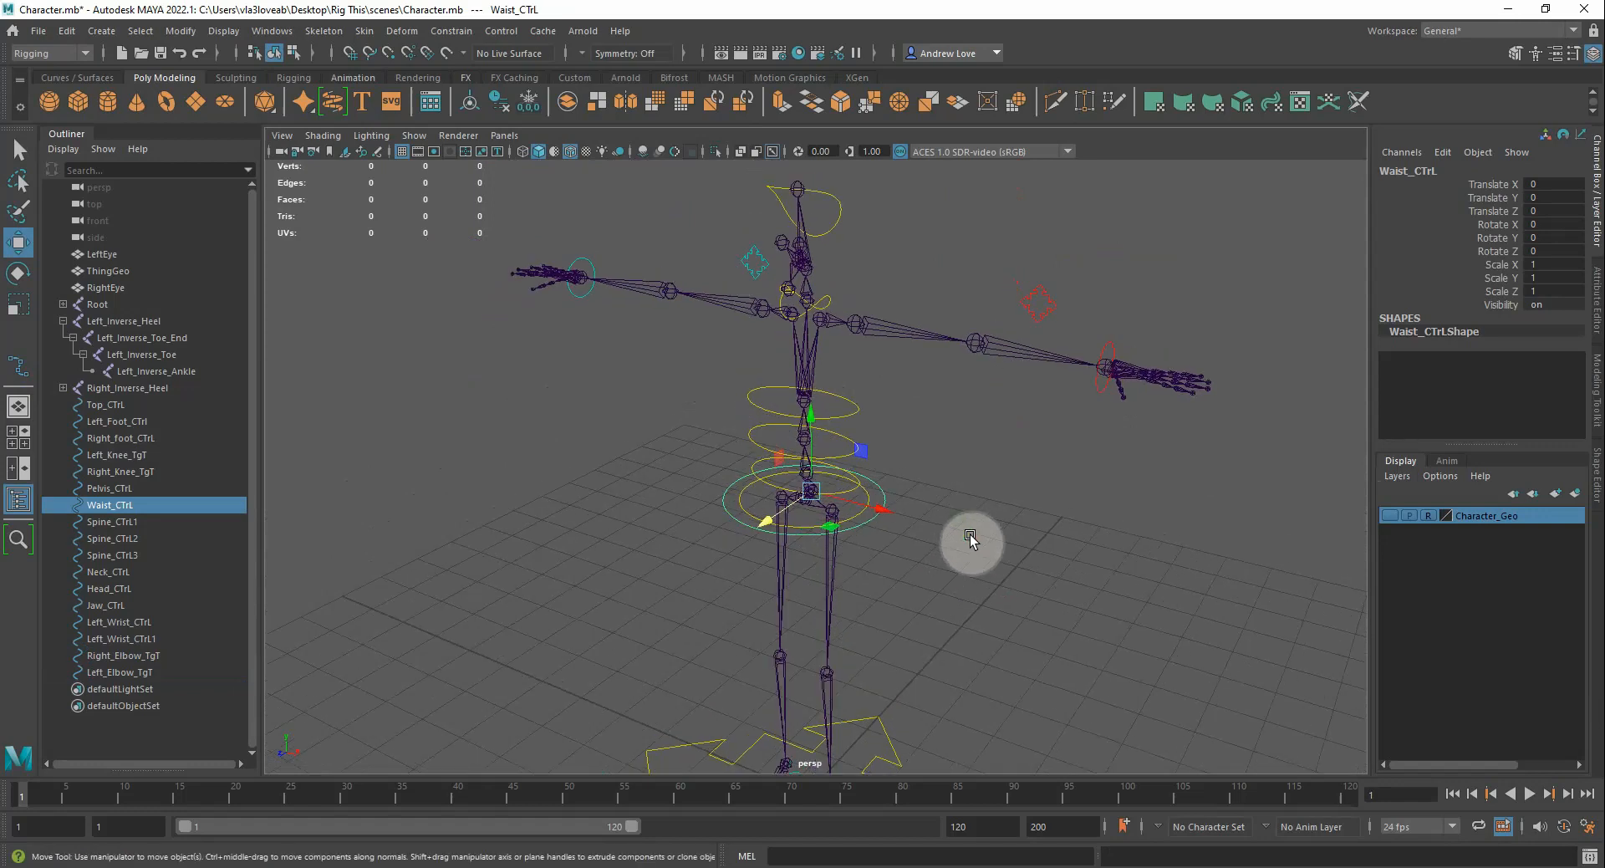
pyautogui.scroll(2, 975, 535)
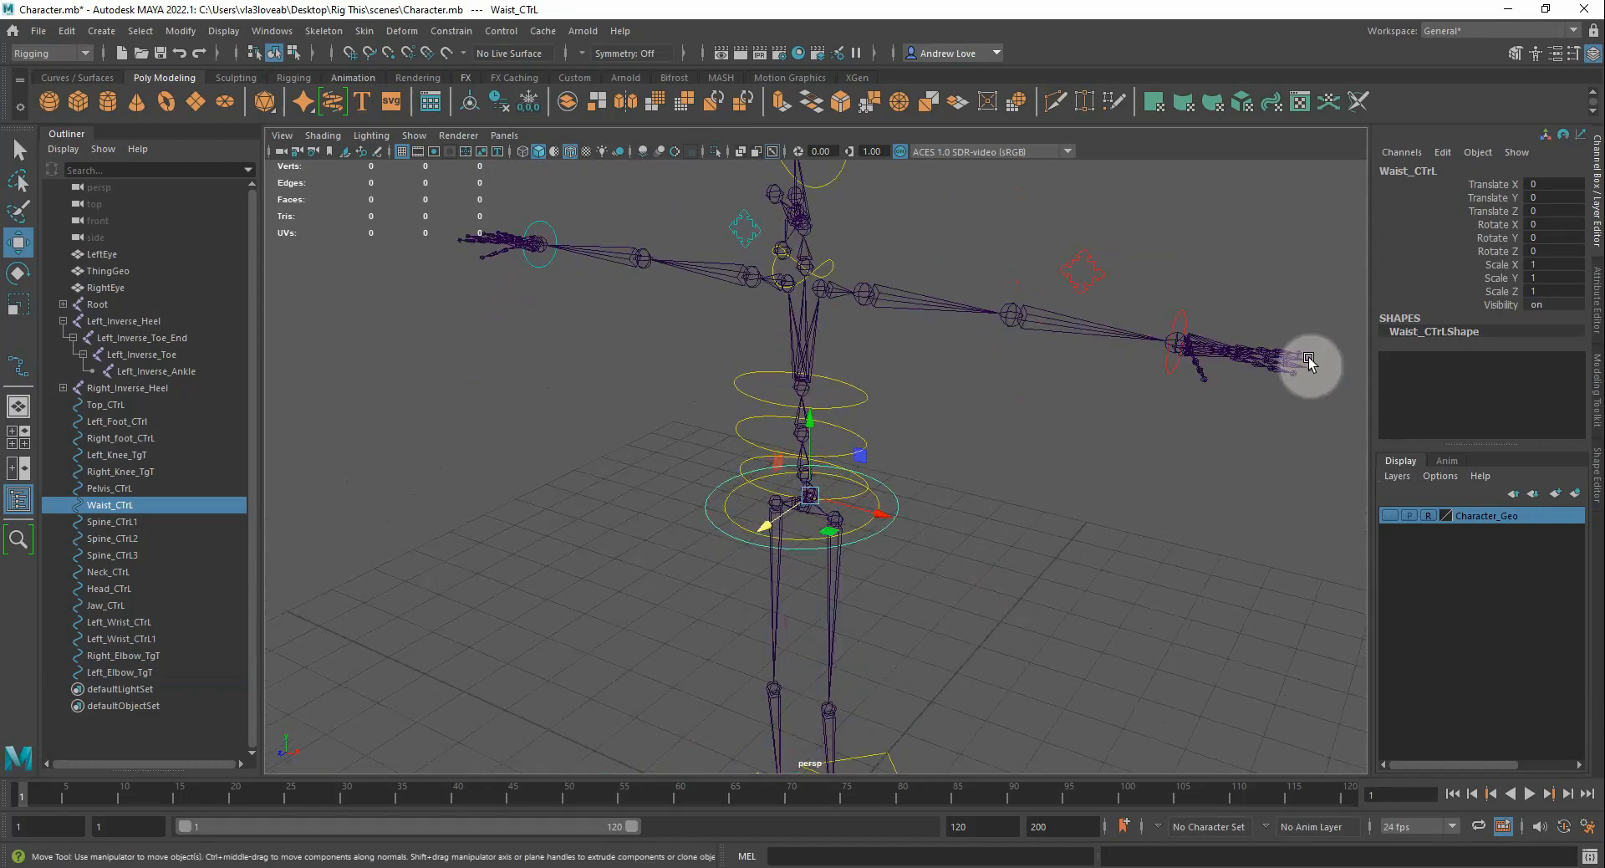
pyautogui.click(1492, 266)
pyautogui.moveTo(1490, 268); pyautogui.dragTo(1442, 278)
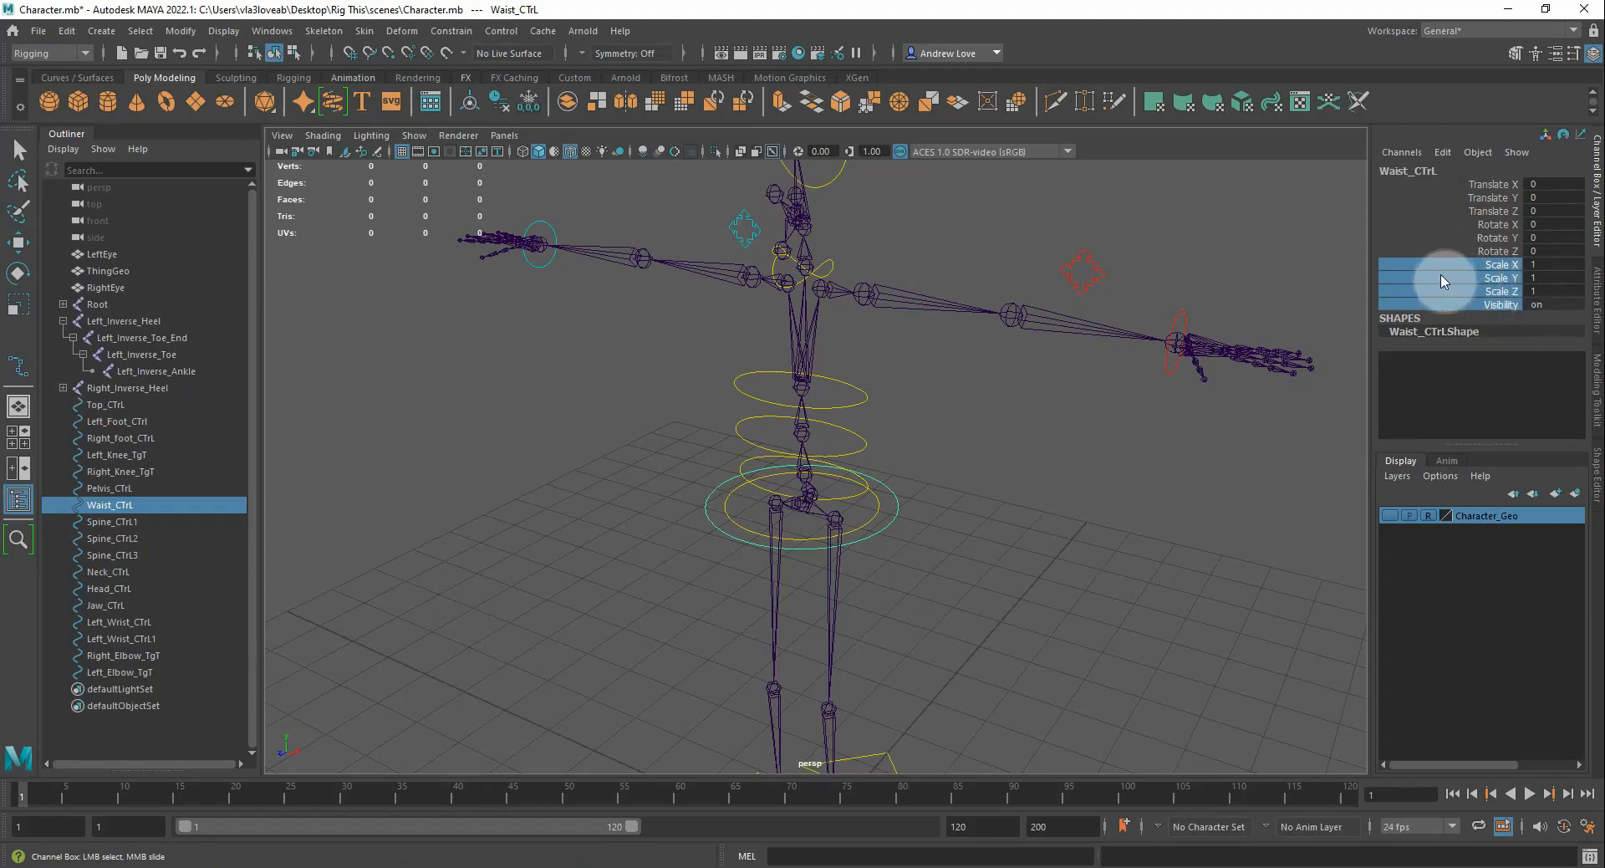
pyautogui.rightClick(1441, 280)
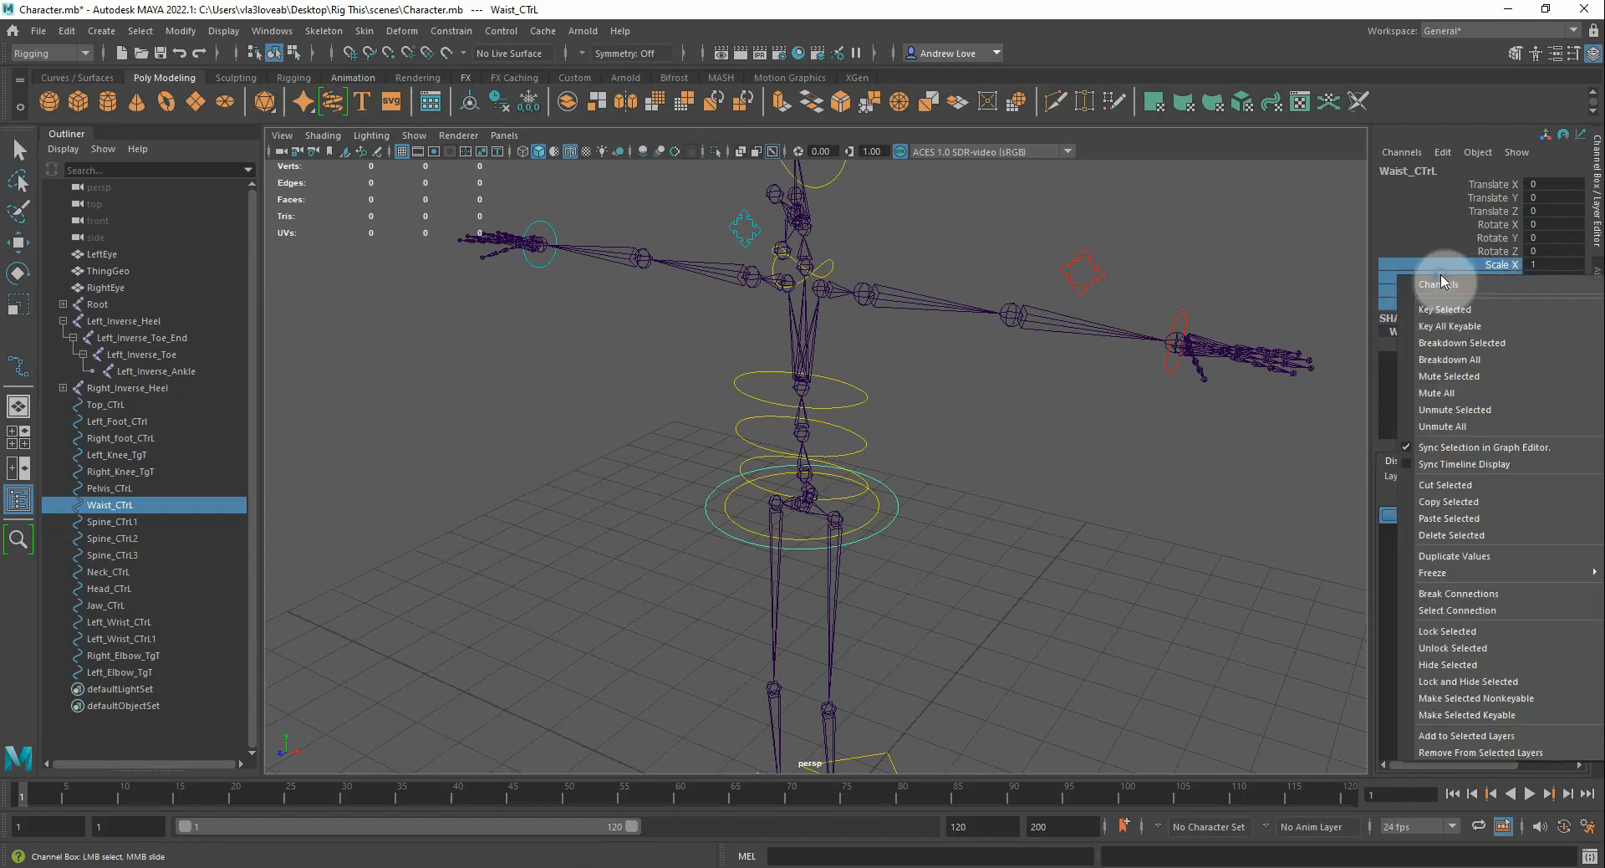
pyautogui.click(1445, 682)
pyautogui.press('w')
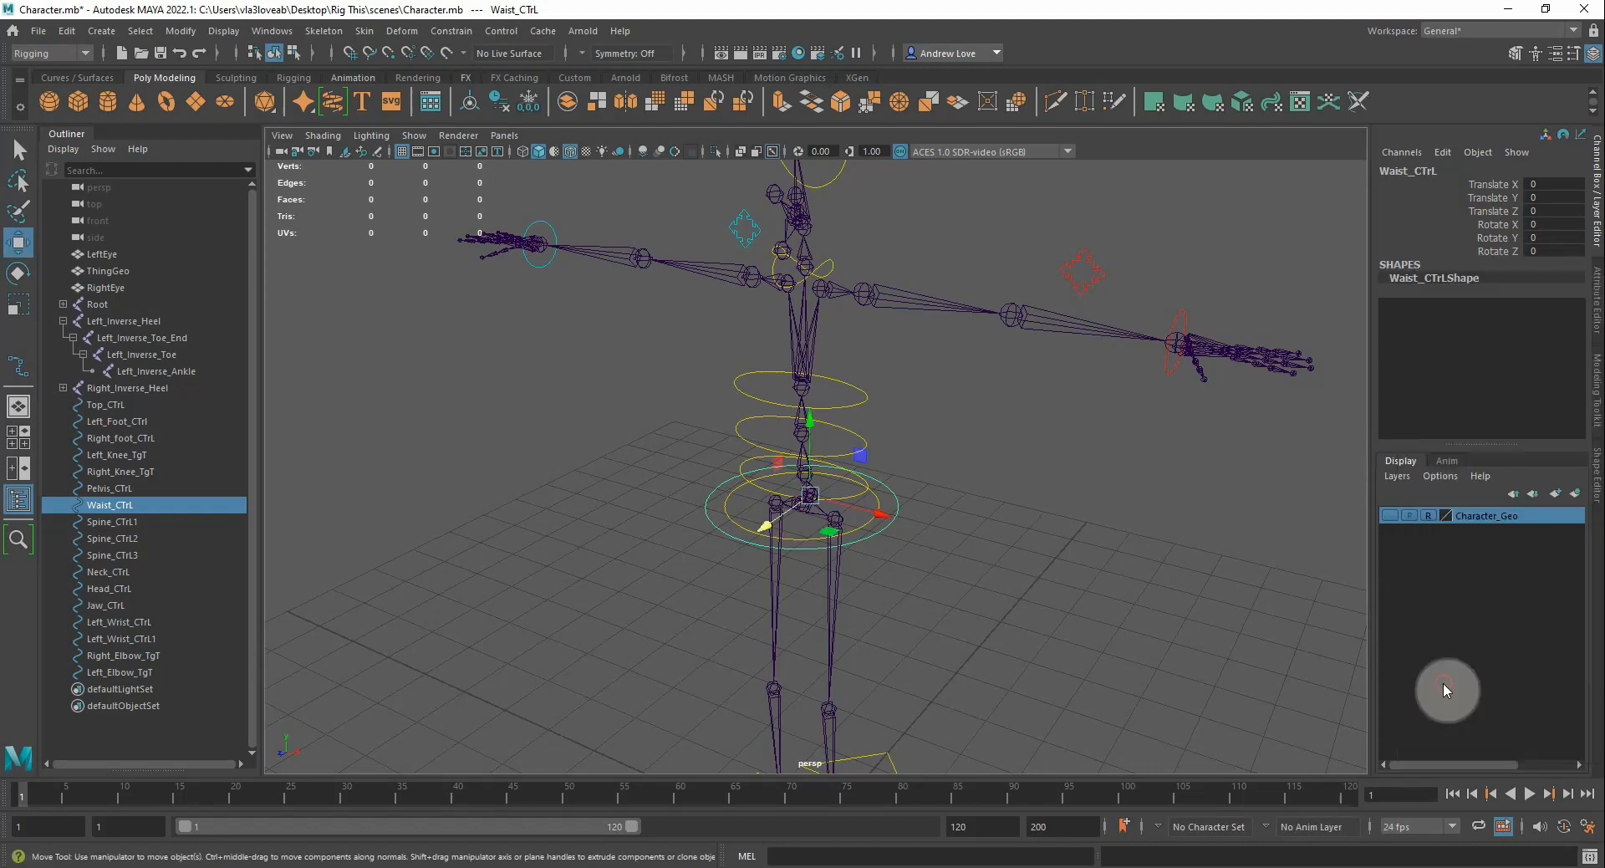
pyautogui.click(1059, 388)
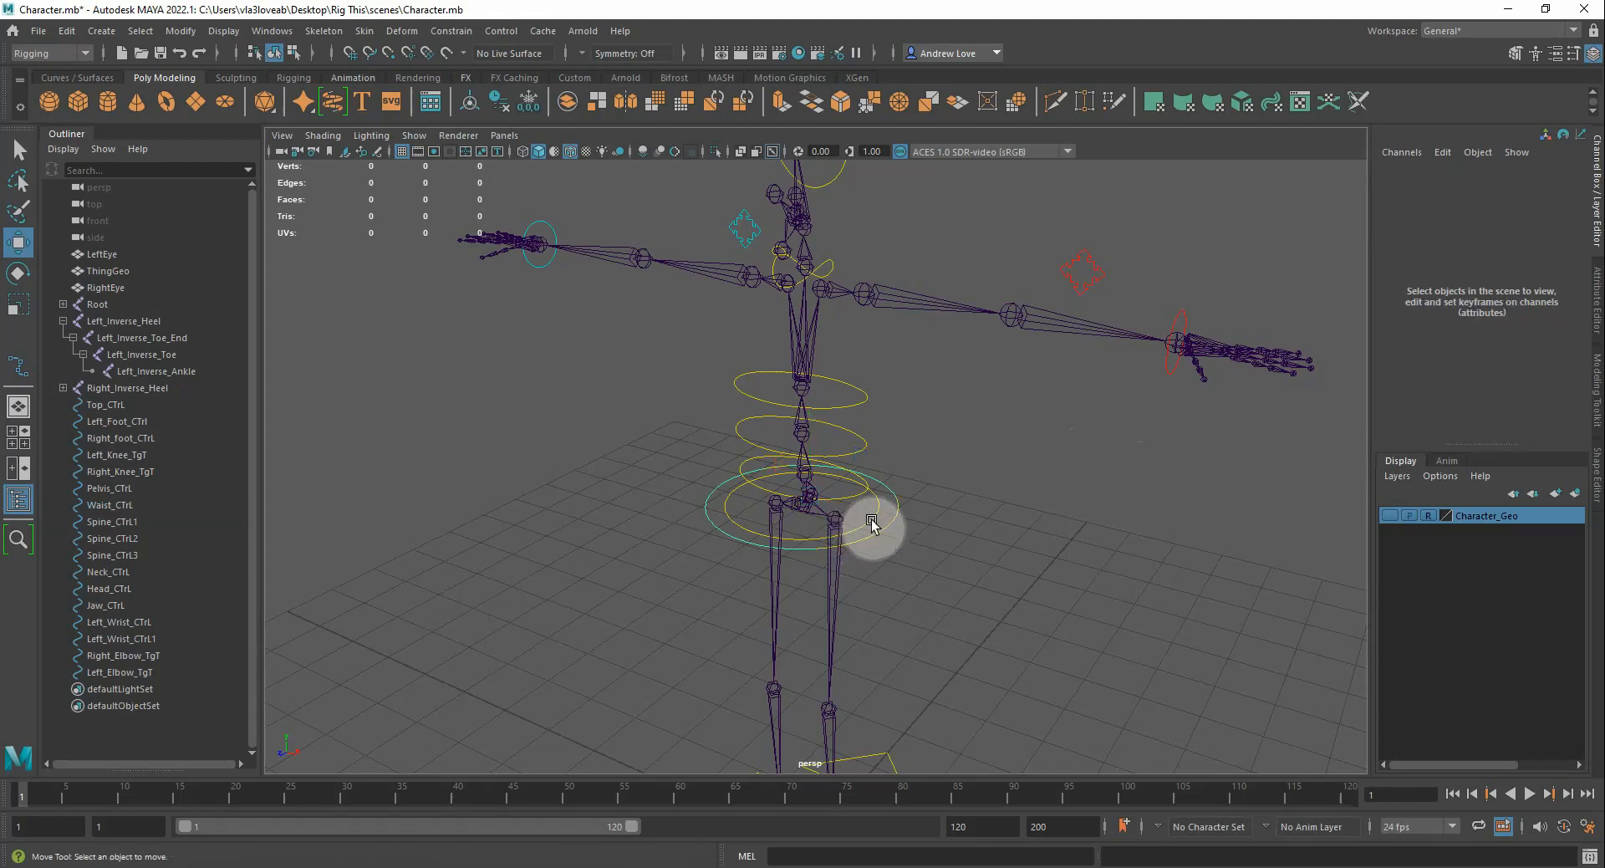
# Lock and hide the translate, scale and visibility channels of Pelvis_CTrL, leaving only its rotation channels available
pyautogui.click(870, 531)
pyautogui.moveTo(1478, 193); pyautogui.dragTo(1486, 211)
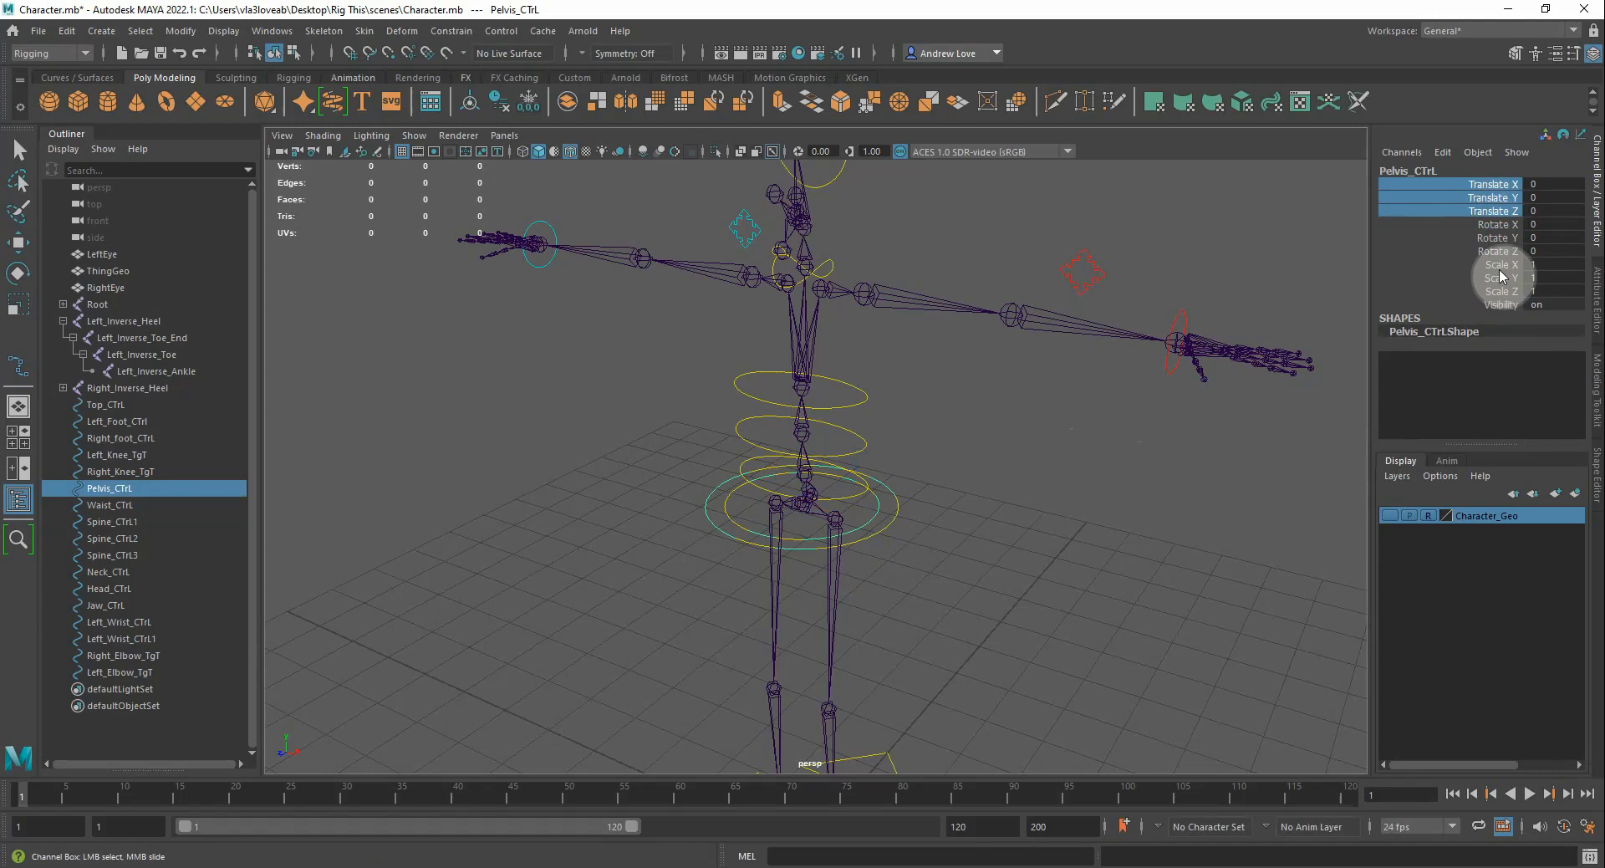
pyautogui.keyDown('ctrl'); pyautogui.moveTo(1496, 264); pyautogui.dragTo(1500, 308); pyautogui.keyUp('ctrl')
pyautogui.moveTo(1465, 298); pyautogui.dragTo(1467, 711, button='right')
pyautogui.click(980, 475)
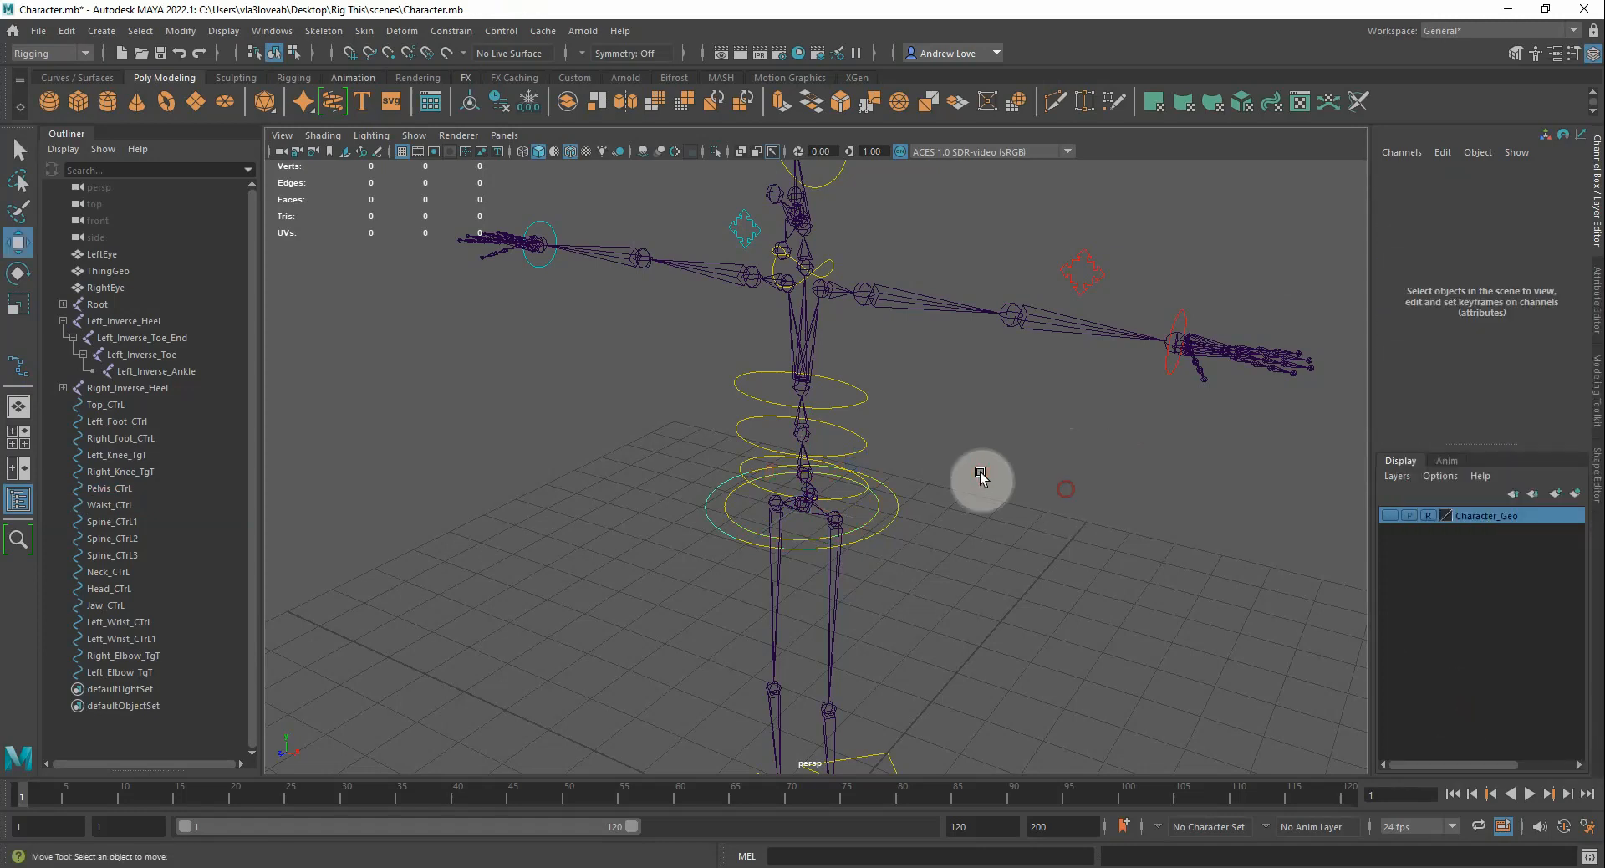
# Lock and hide the translate, scale and visibility channels of Spine_CTrL1, the lowest spine control
pyautogui.click(749, 464)
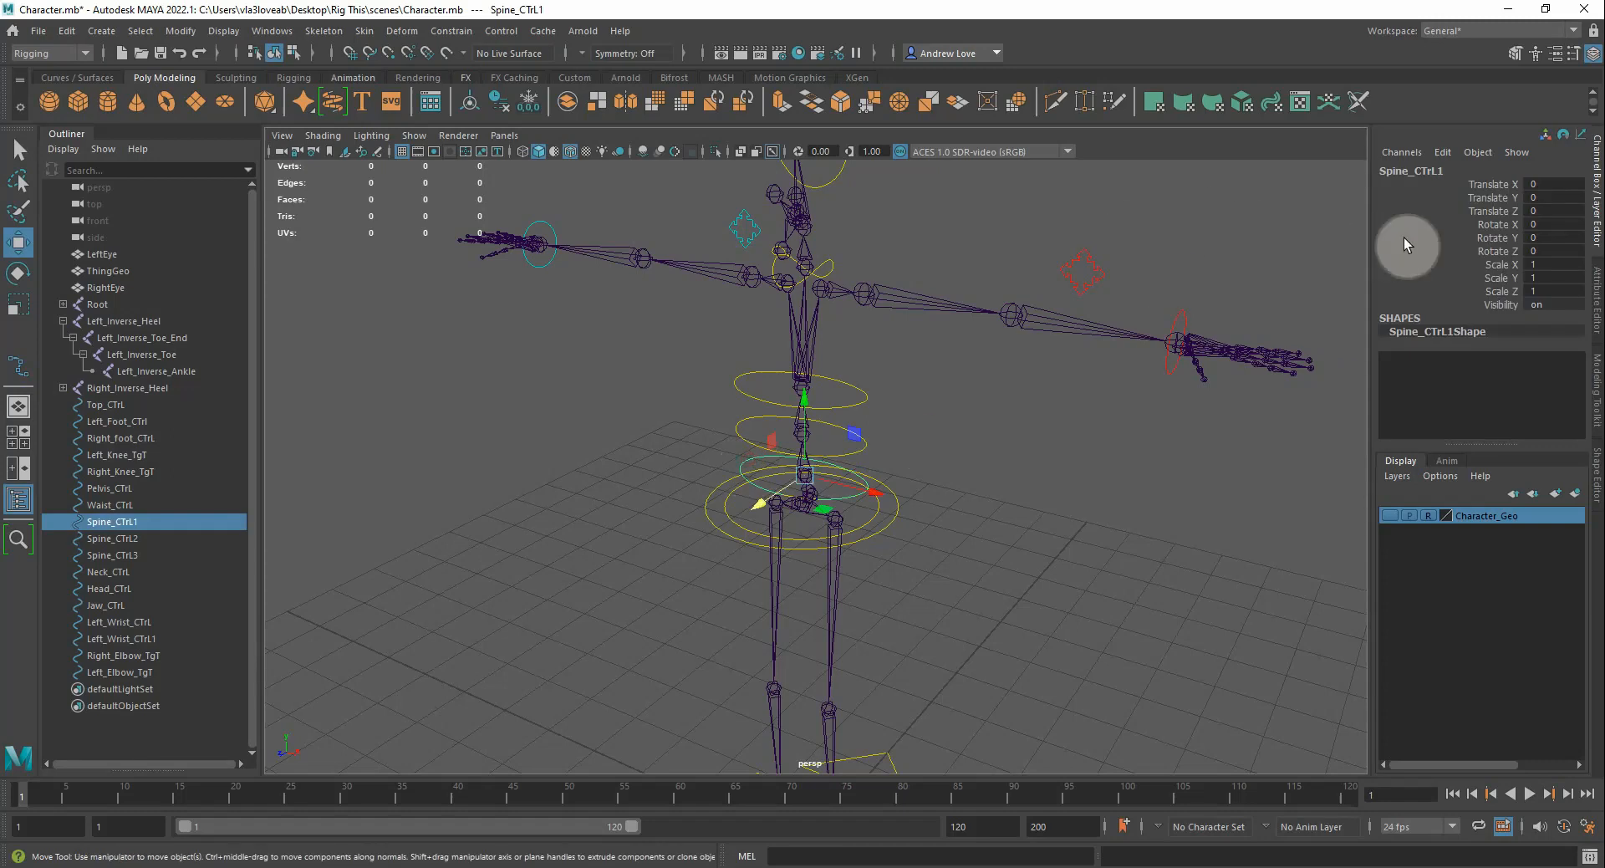
pyautogui.moveTo(1481, 182); pyautogui.dragTo(1484, 222)
pyautogui.moveTo(1484, 209); pyautogui.dragTo(1493, 211)
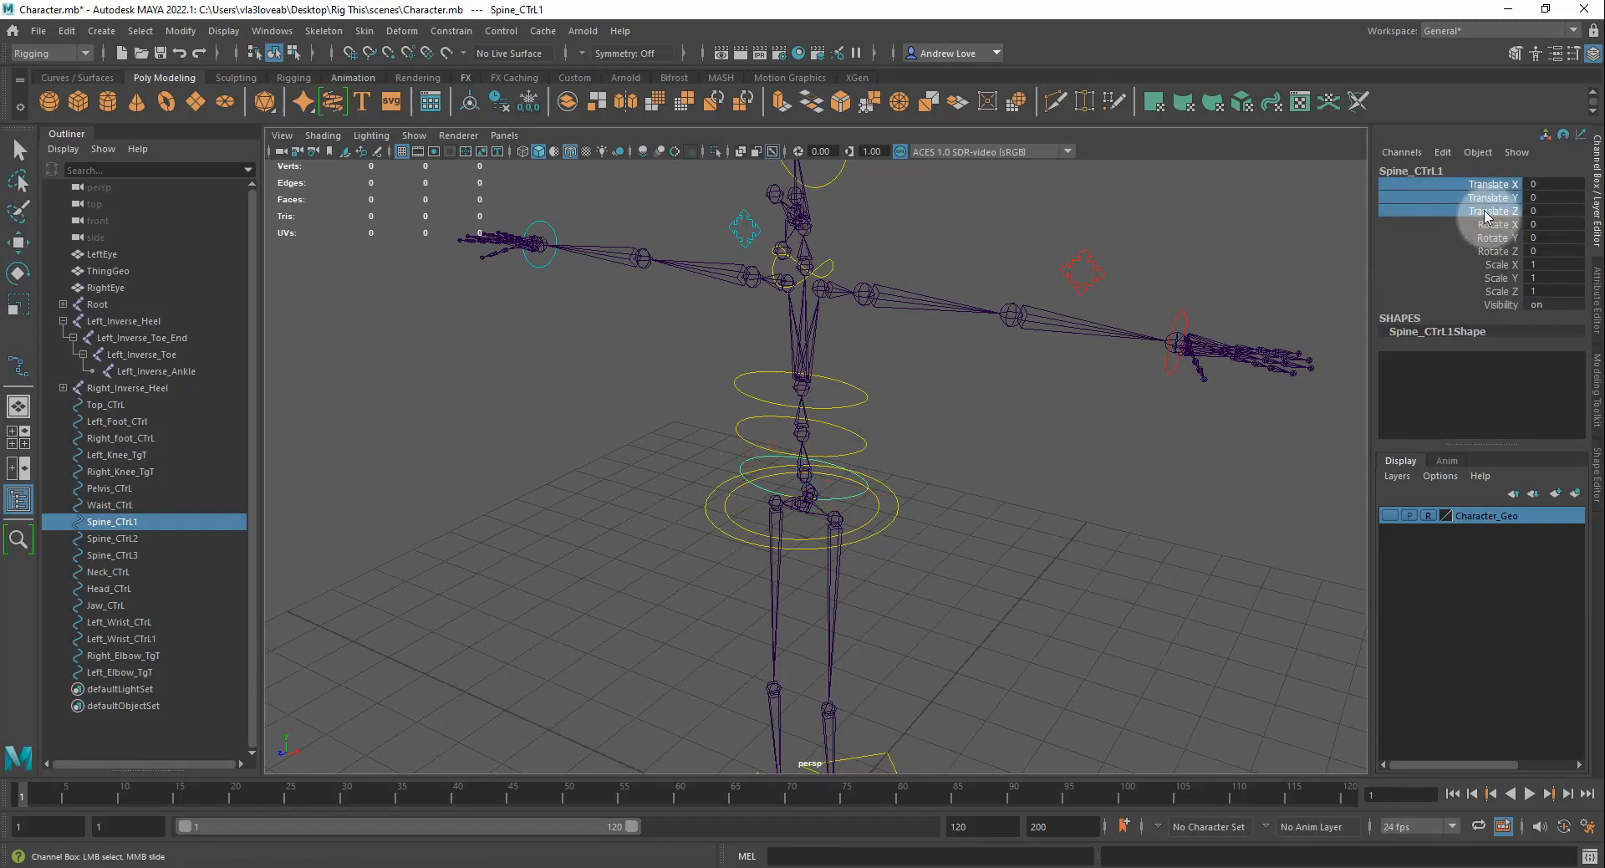
pyautogui.moveTo(1506, 268); pyautogui.dragTo(1504, 295)
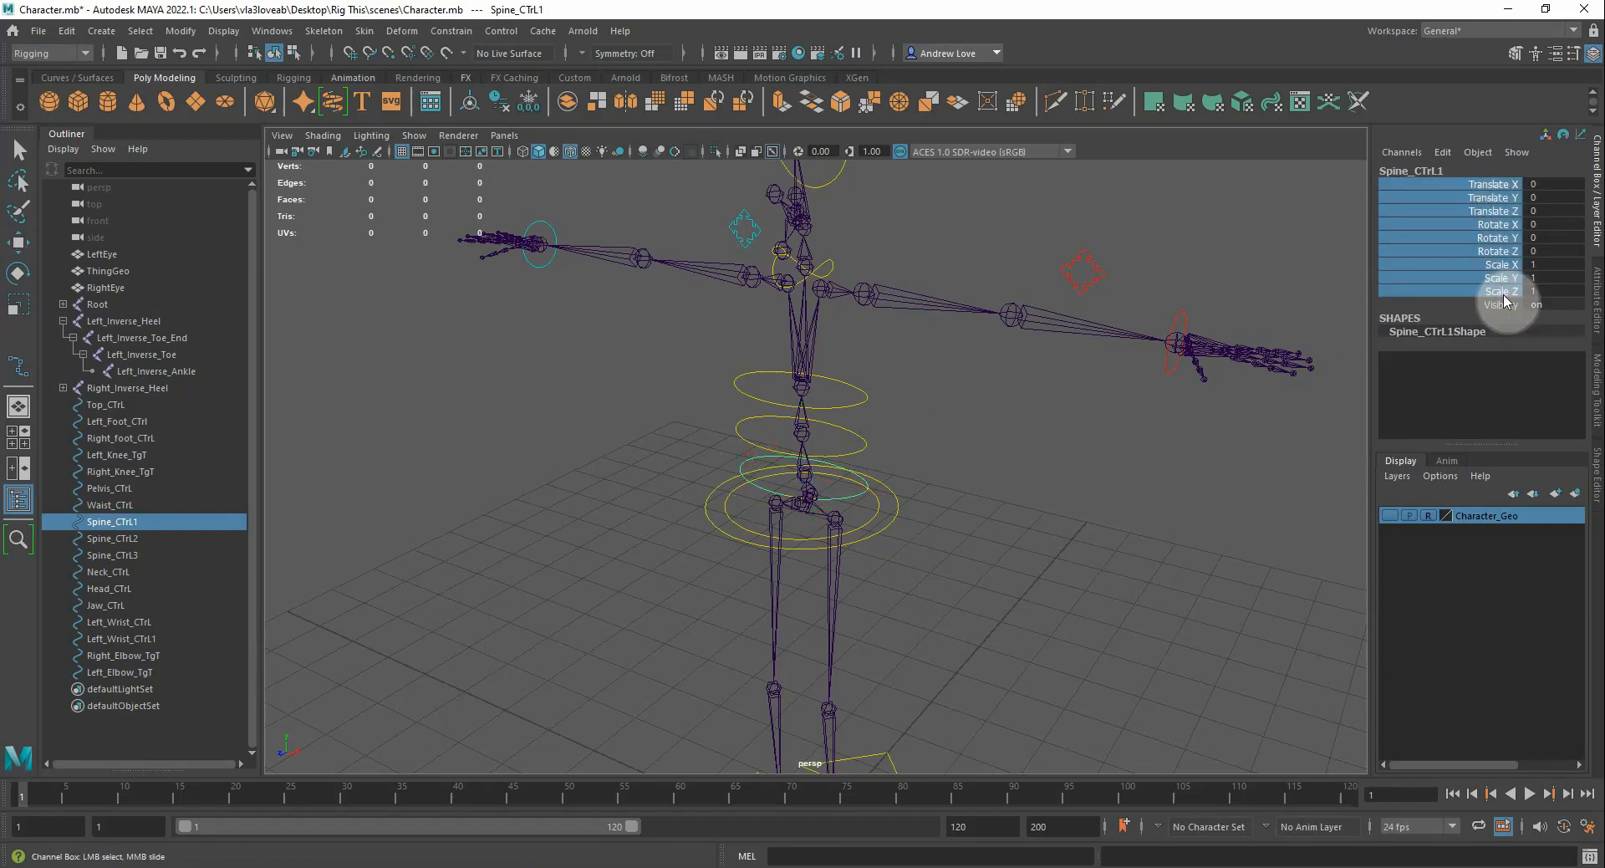
pyautogui.click(1465, 194)
pyautogui.moveTo(1459, 184); pyautogui.dragTo(1484, 290)
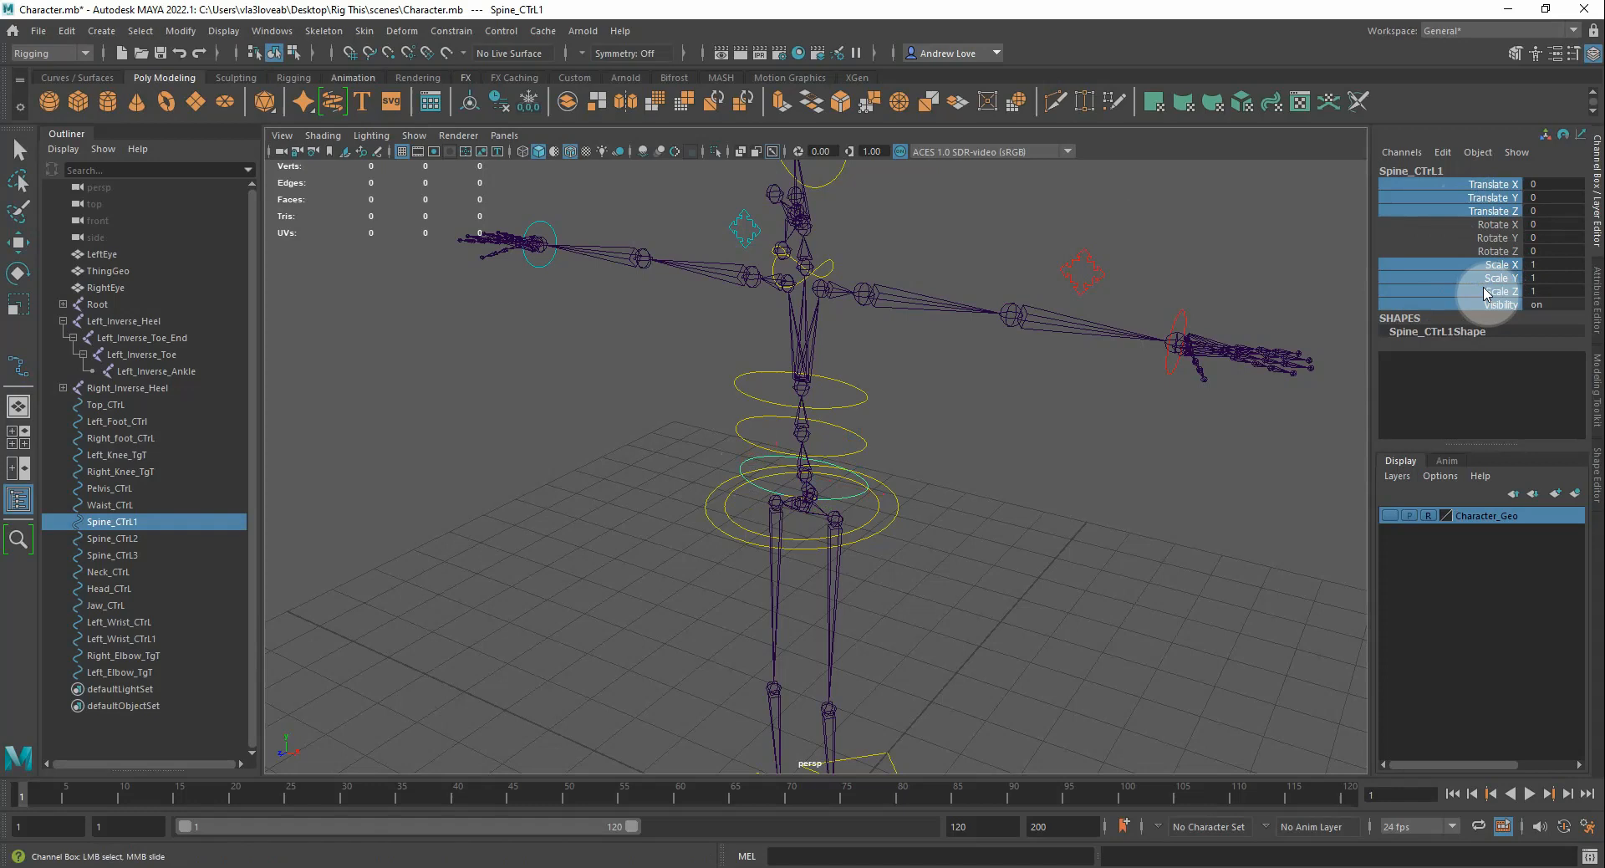
pyautogui.rightClick(1485, 293)
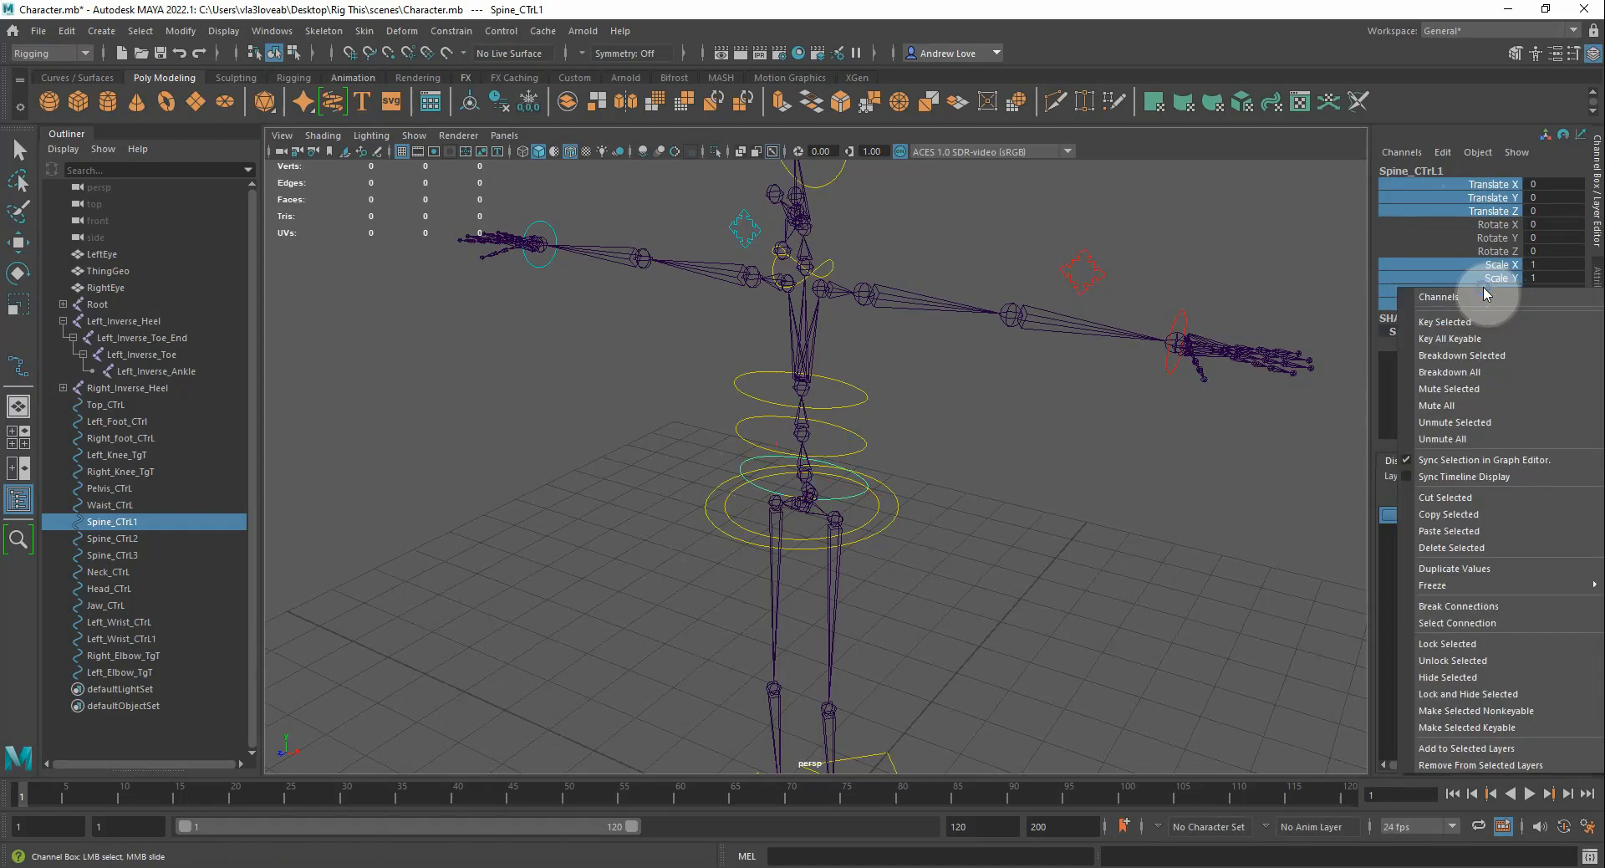
pyautogui.click(1483, 693)
pyautogui.click(1151, 462)
# Lock and hide the translate, scale and visibility channels of Spine_CTrL2, the middle spine control
pyautogui.click(859, 451)
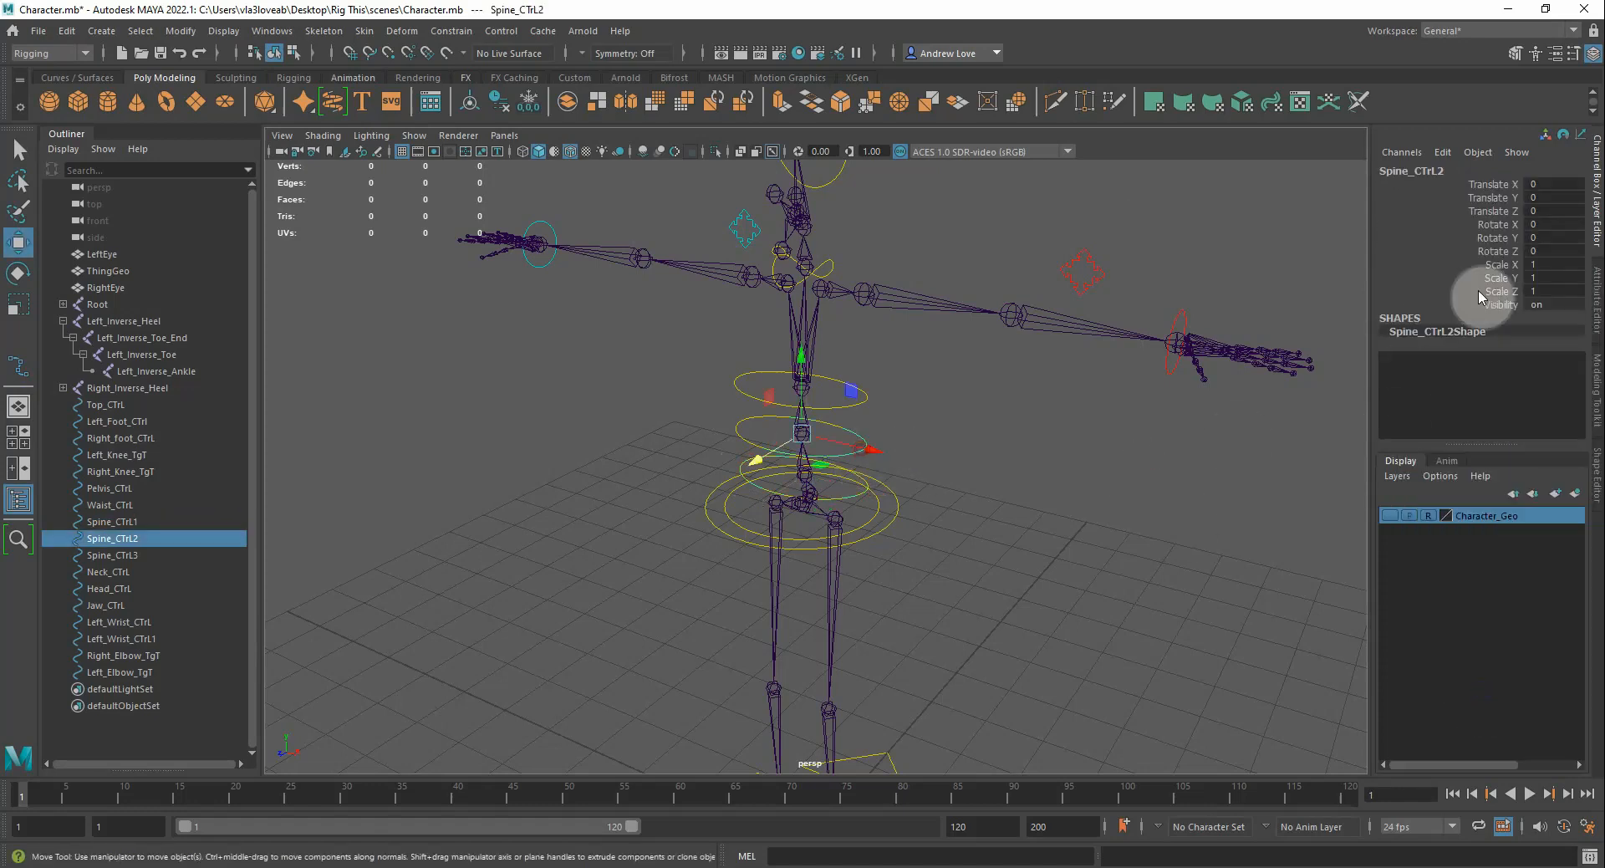
pyautogui.moveTo(1496, 185); pyautogui.dragTo(1505, 308)
pyautogui.rightClick(1493, 294)
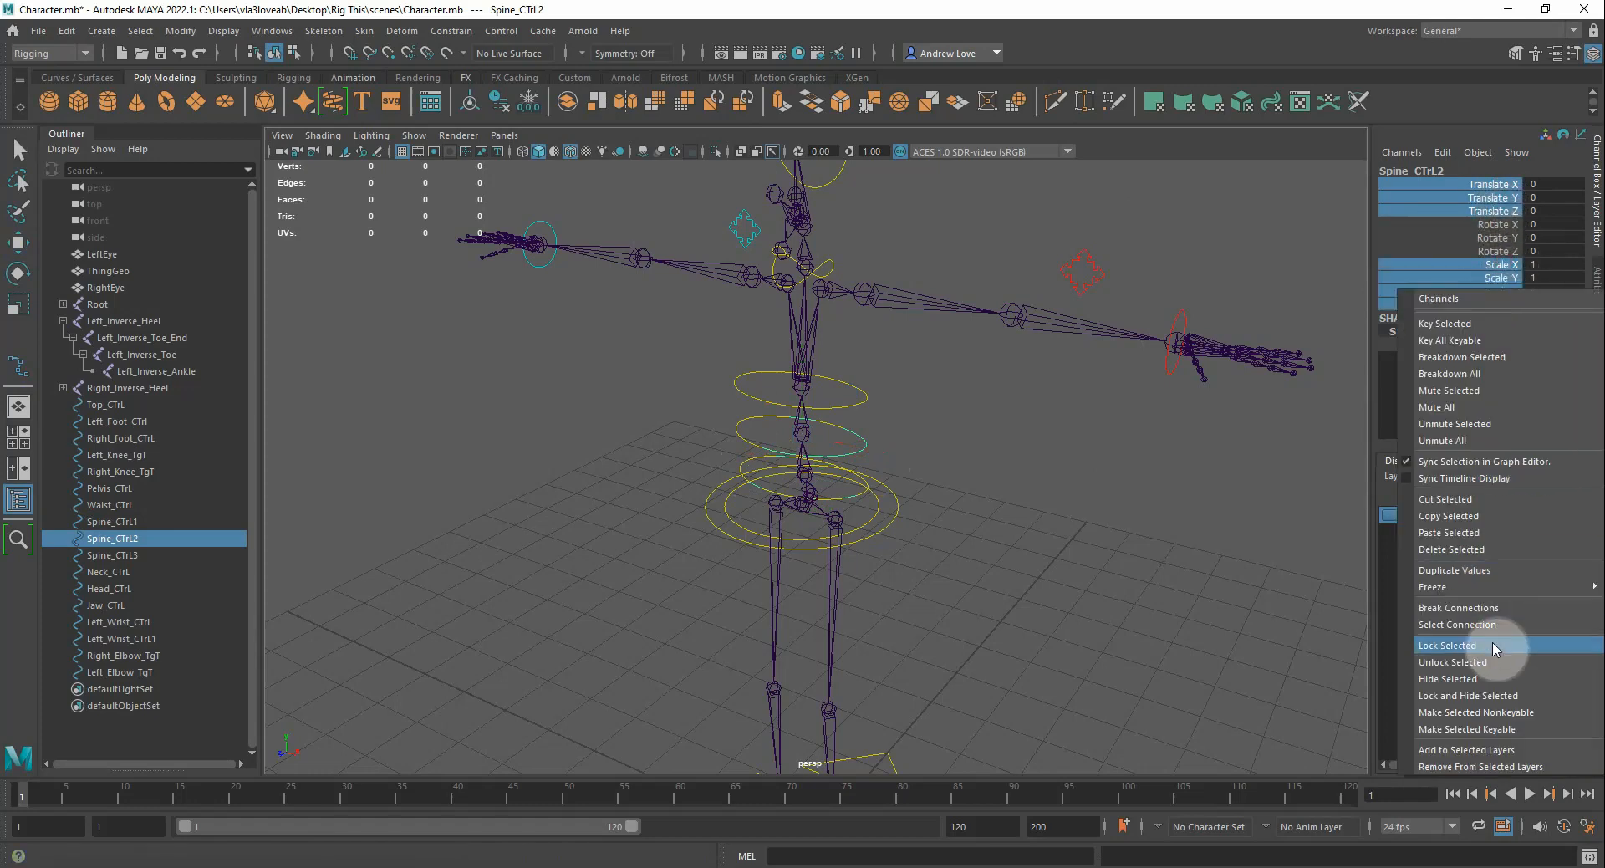
pyautogui.click(1492, 696)
pyautogui.click(954, 387)
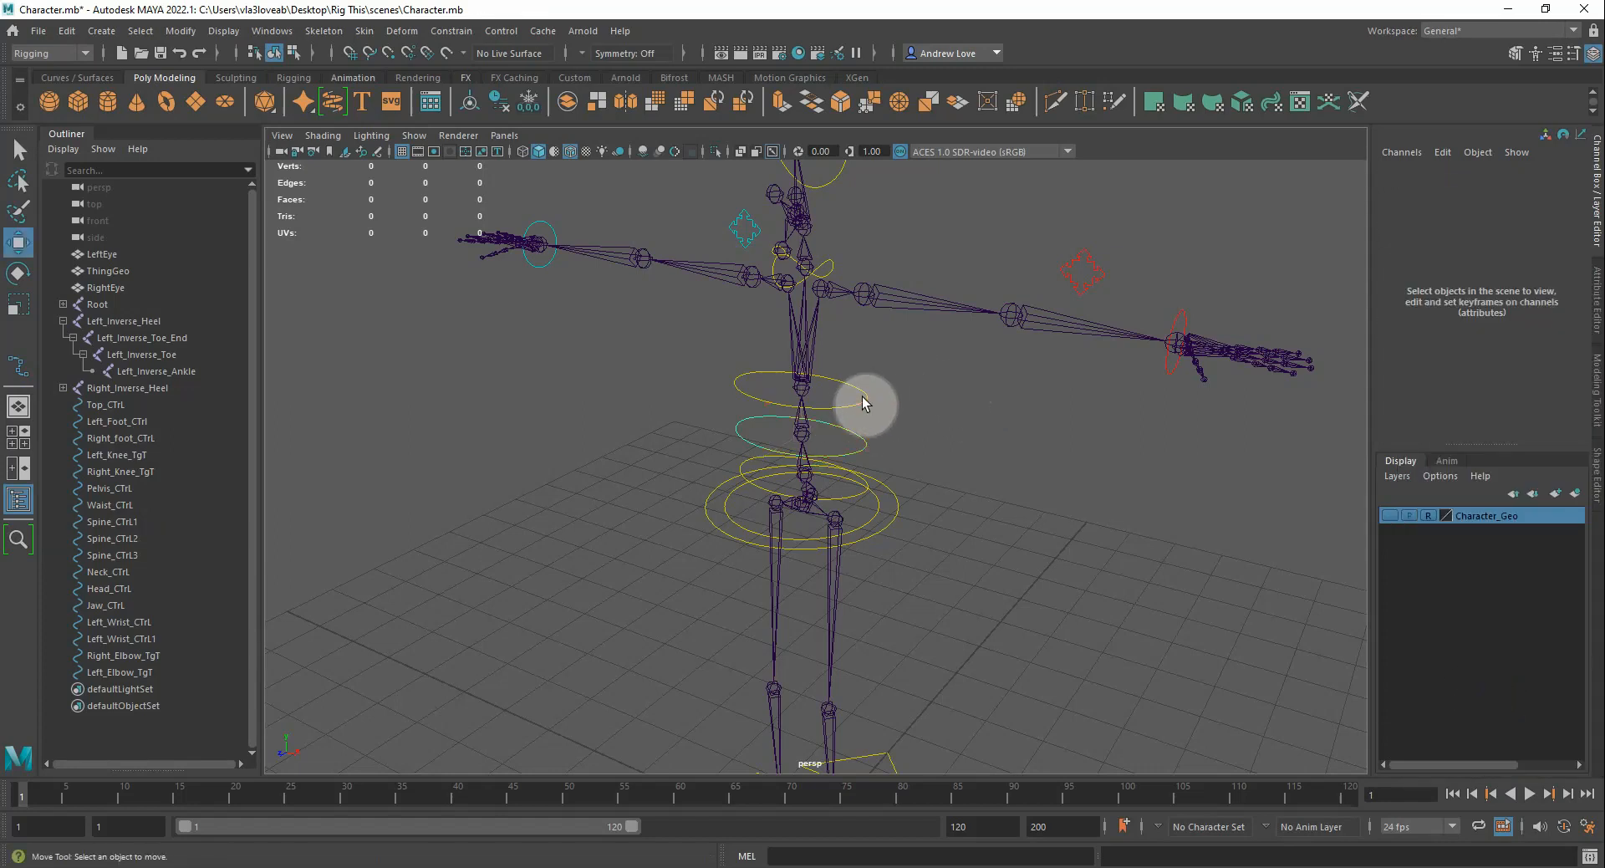
# Lock and hide the translate, scale and visibility channels of Spine_CTrL3, the uppermost spine control
pyautogui.click(860, 398)
pyautogui.moveTo(1511, 183); pyautogui.dragTo(1502, 211)
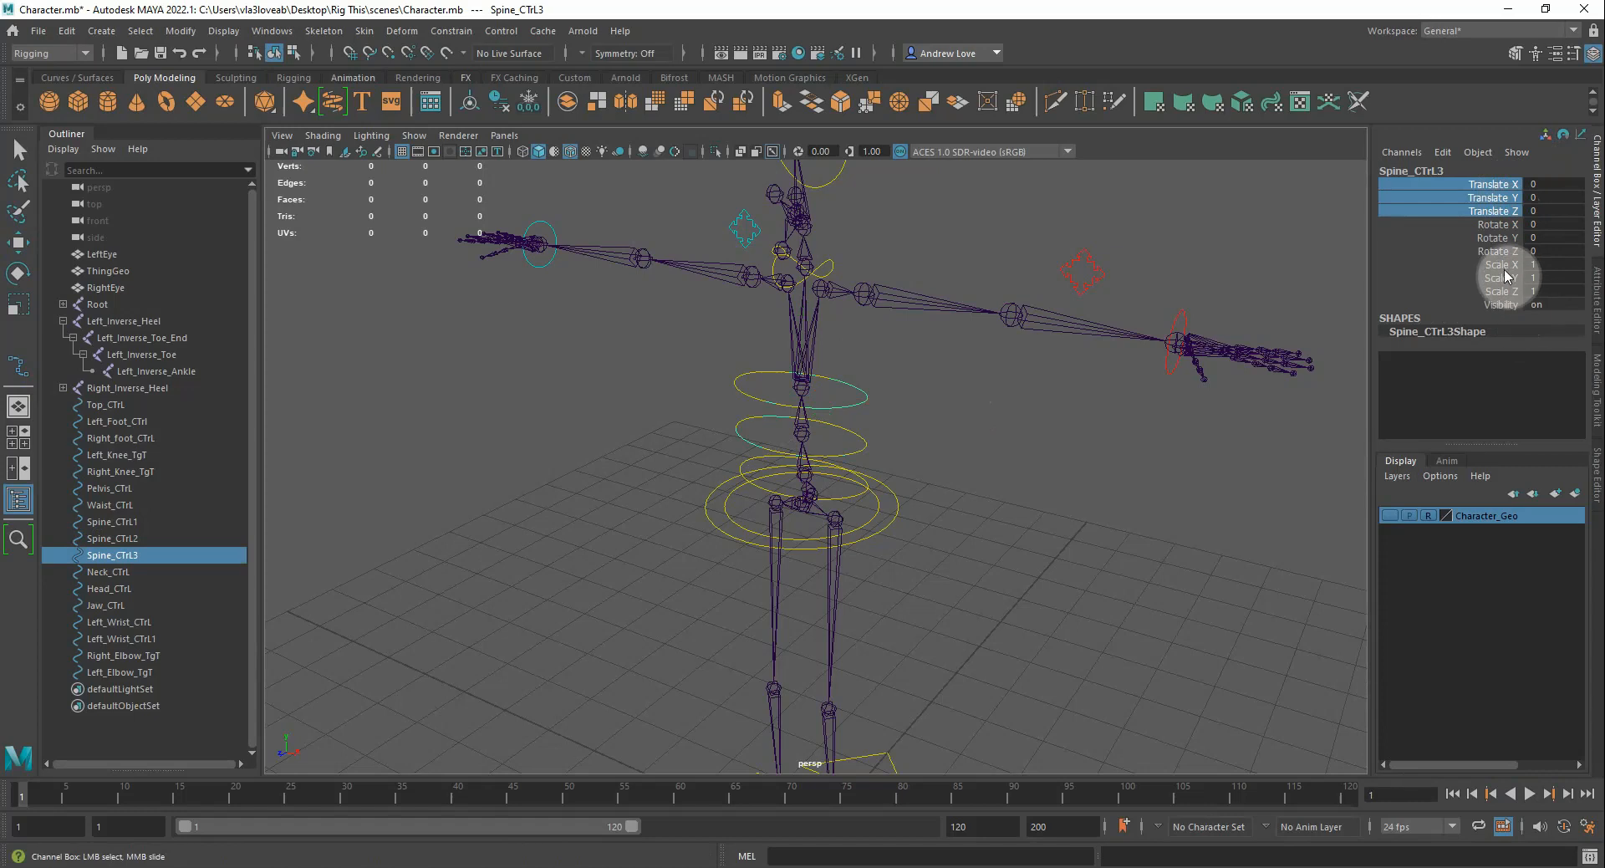
pyautogui.moveTo(1505, 275)
pyautogui.keyDown('ctrl'); pyautogui.mouseDown()
pyautogui.moveTo(1497, 312)
pyautogui.moveTo(1498, 283)
pyautogui.mouseUp(); pyautogui.keyUp('ctrl')
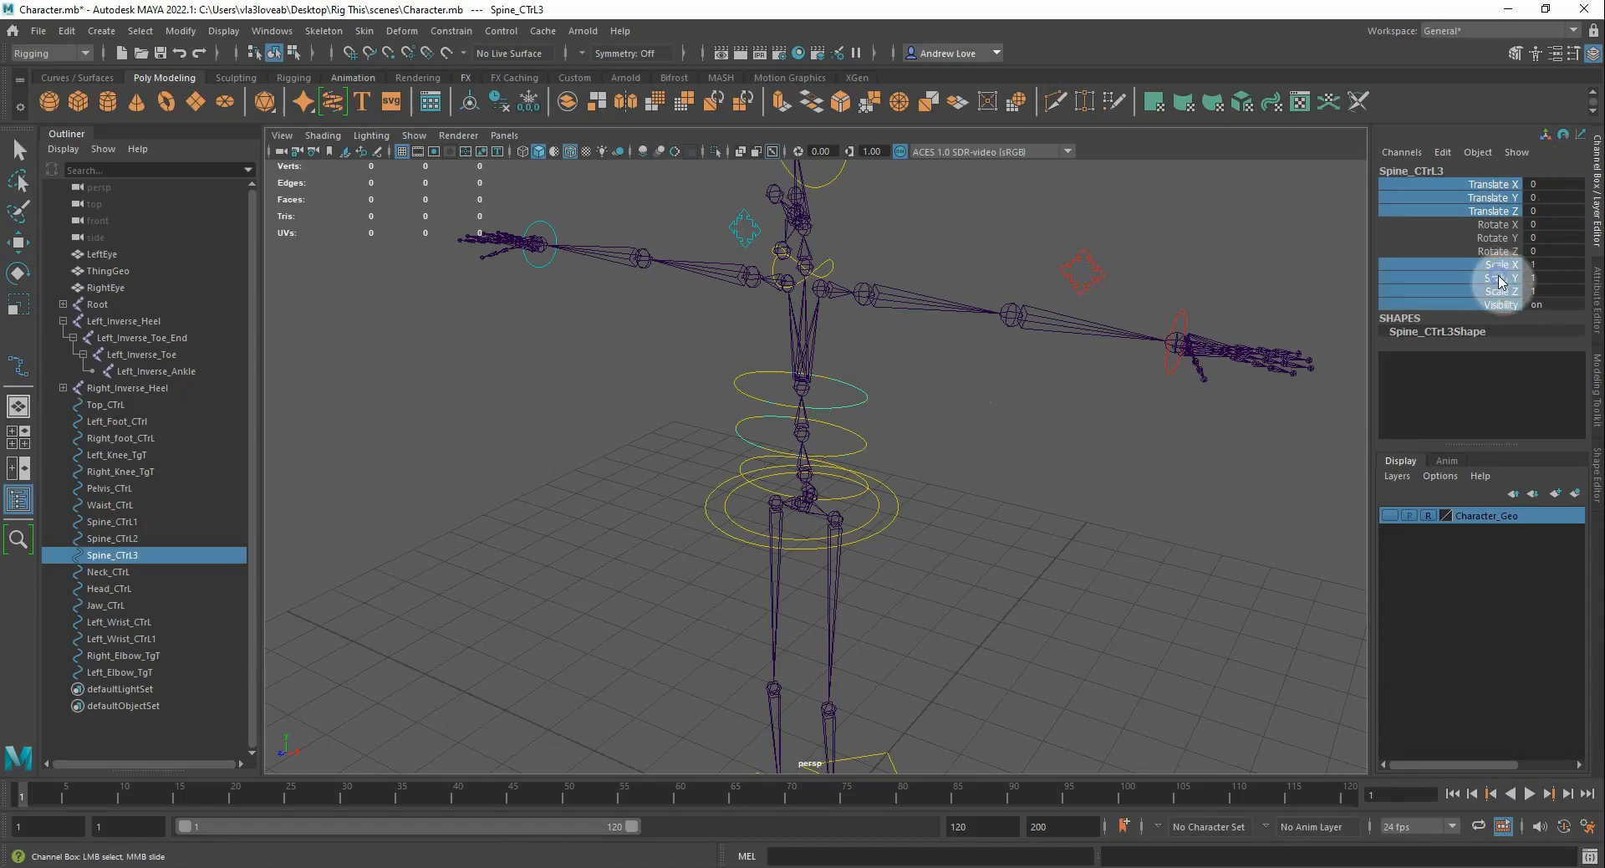
pyautogui.rightClick(1500, 282)
pyautogui.click(1486, 682)
pyautogui.press('w')
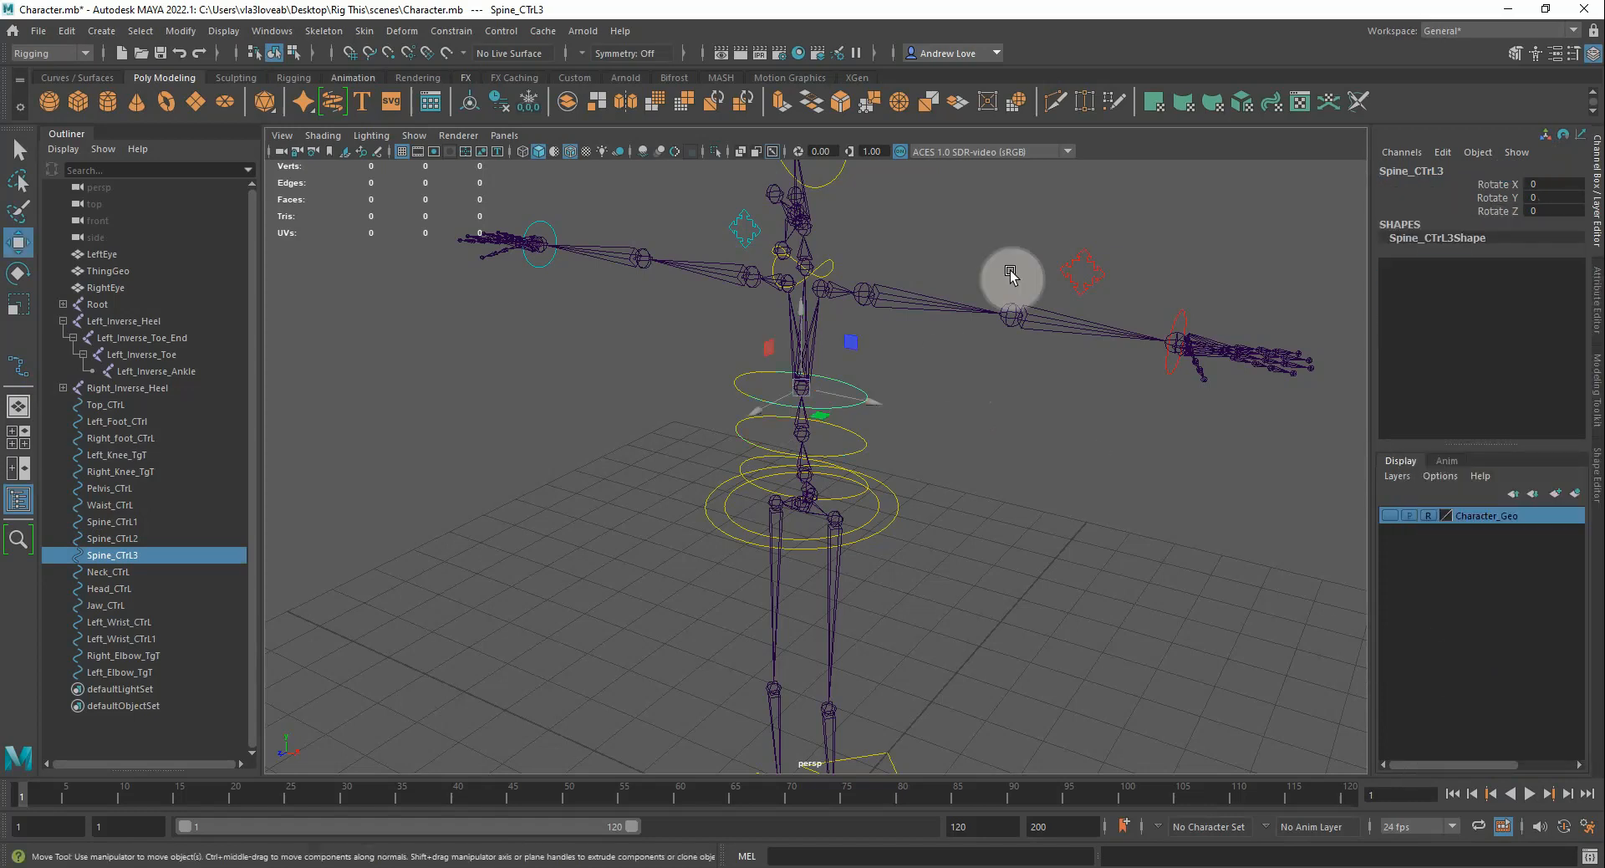
# Lock and hide the translate, scale and visibility channels of Neck_CTrL, leaving only its rotation channels available
pyautogui.click(831, 282)
pyautogui.click(828, 265)
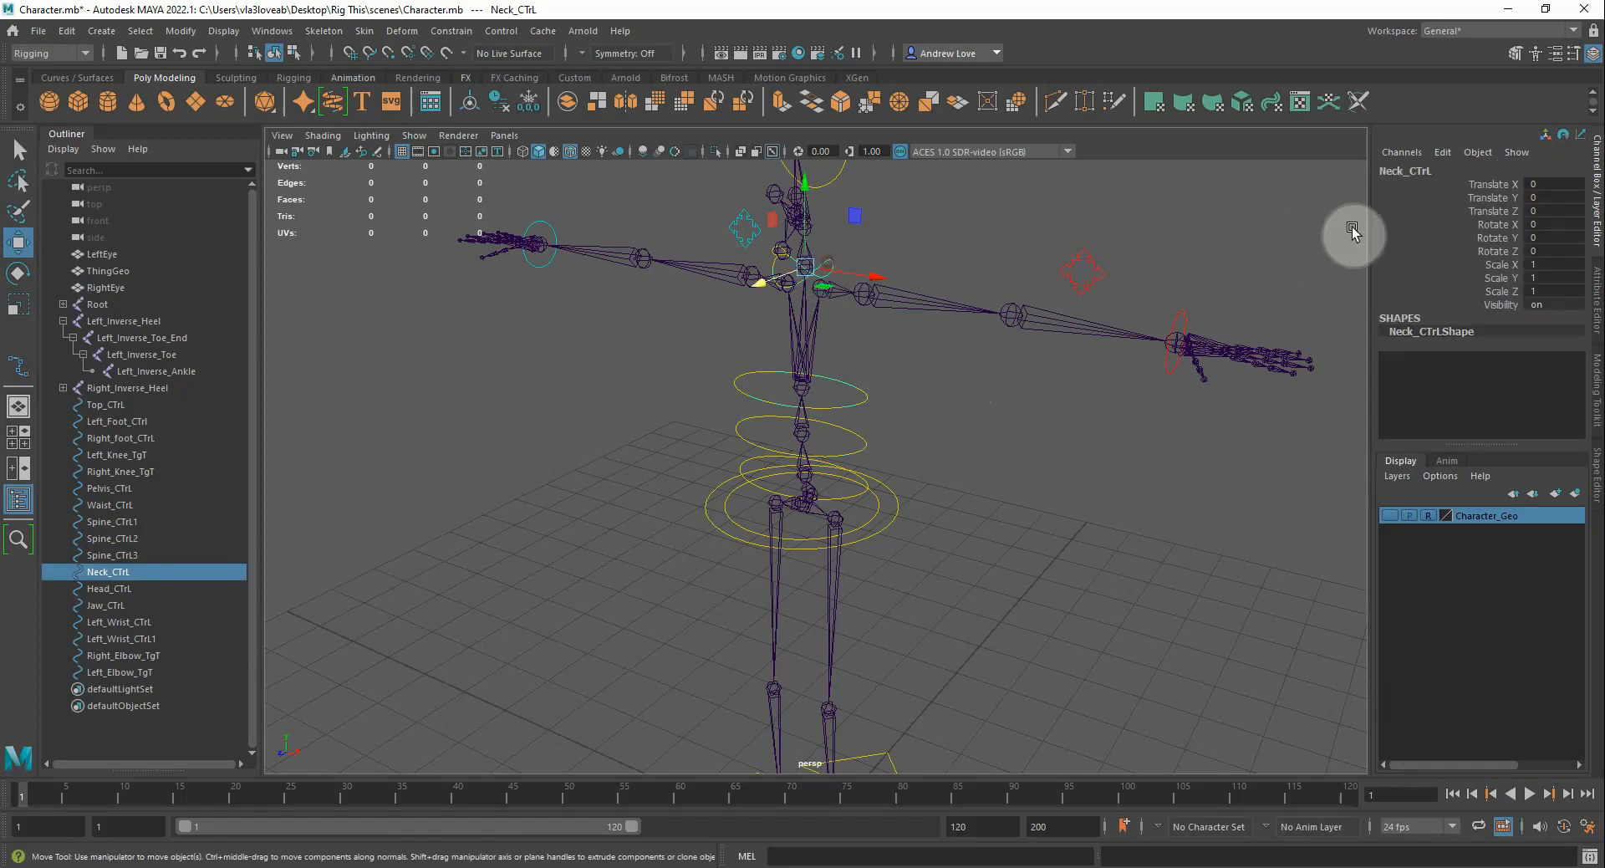
pyautogui.moveTo(1488, 186); pyautogui.dragTo(1487, 211)
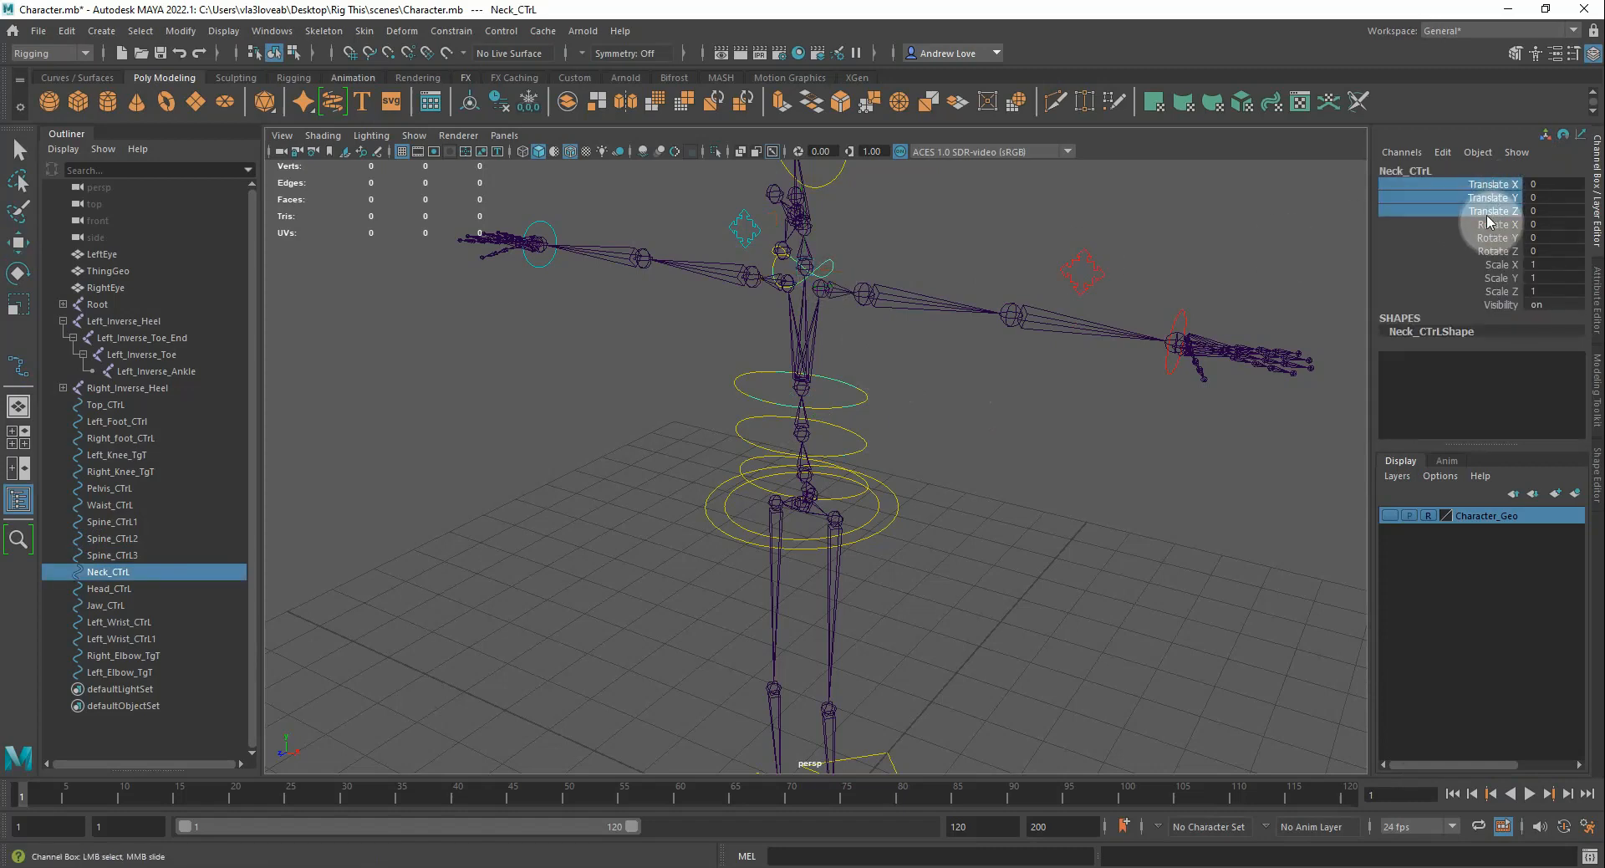
pyautogui.keyDown('ctrl'); pyautogui.moveTo(1501, 276); pyautogui.dragTo(1497, 293); pyautogui.keyUp('ctrl')
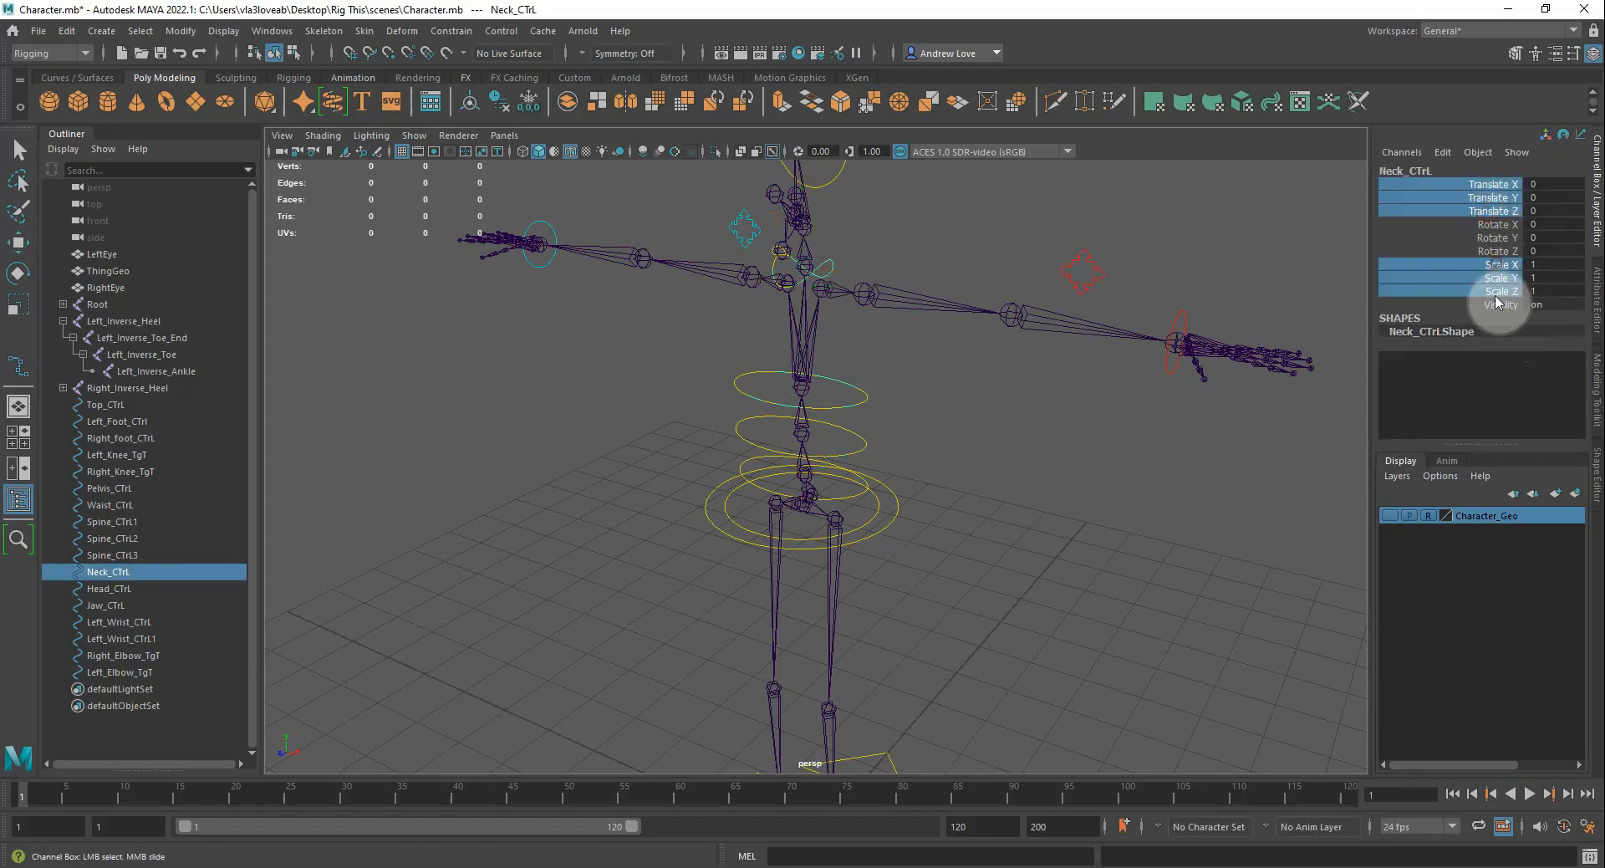
pyautogui.rightClick(1497, 293)
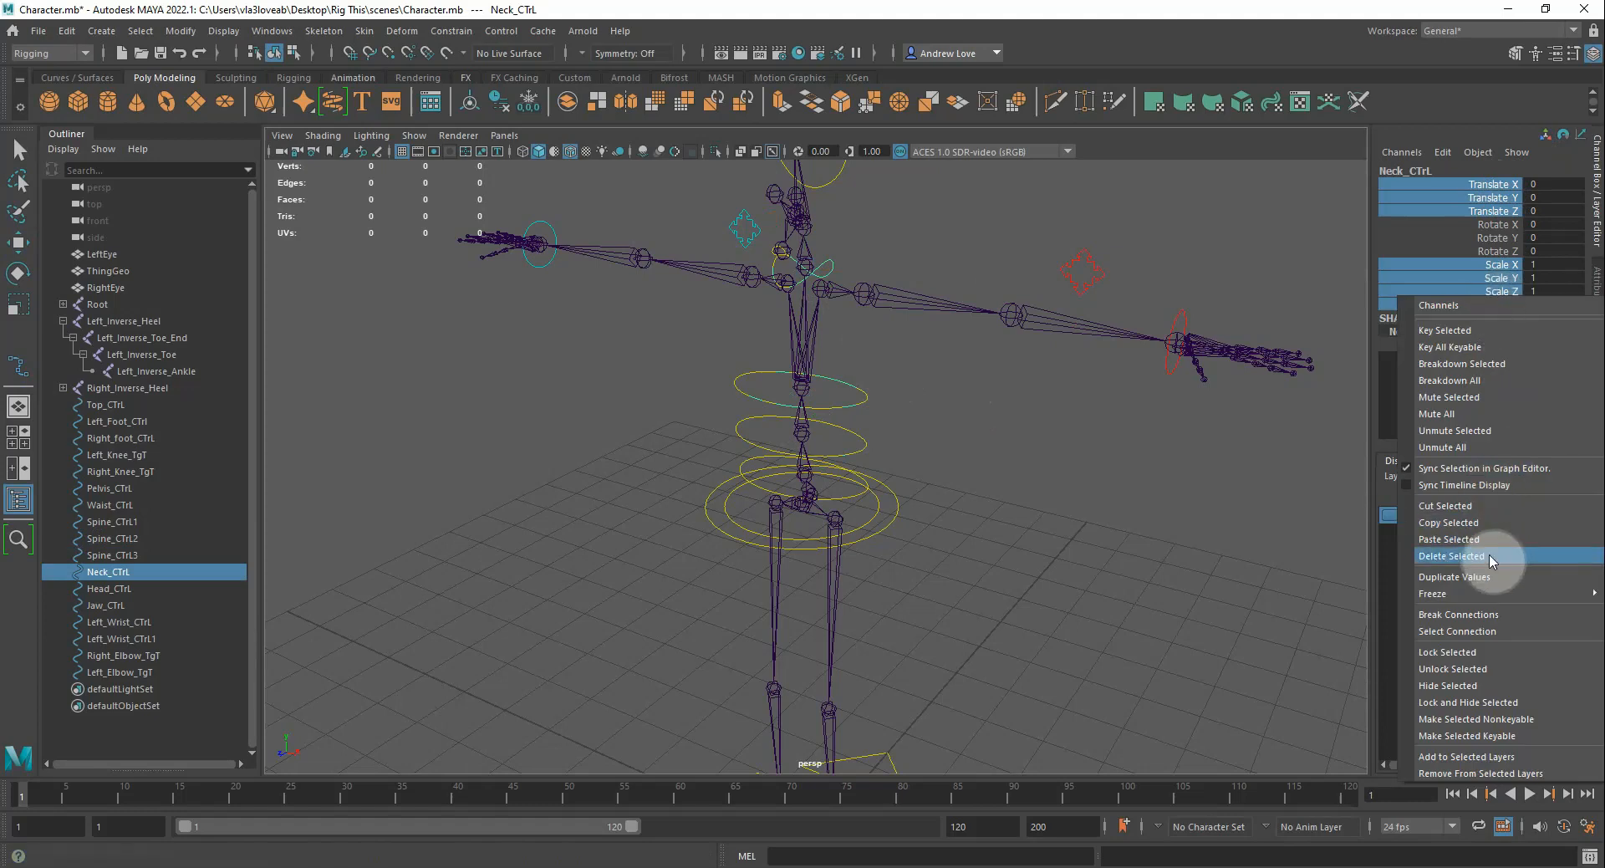
pyautogui.click(1501, 702)
pyautogui.press('w')
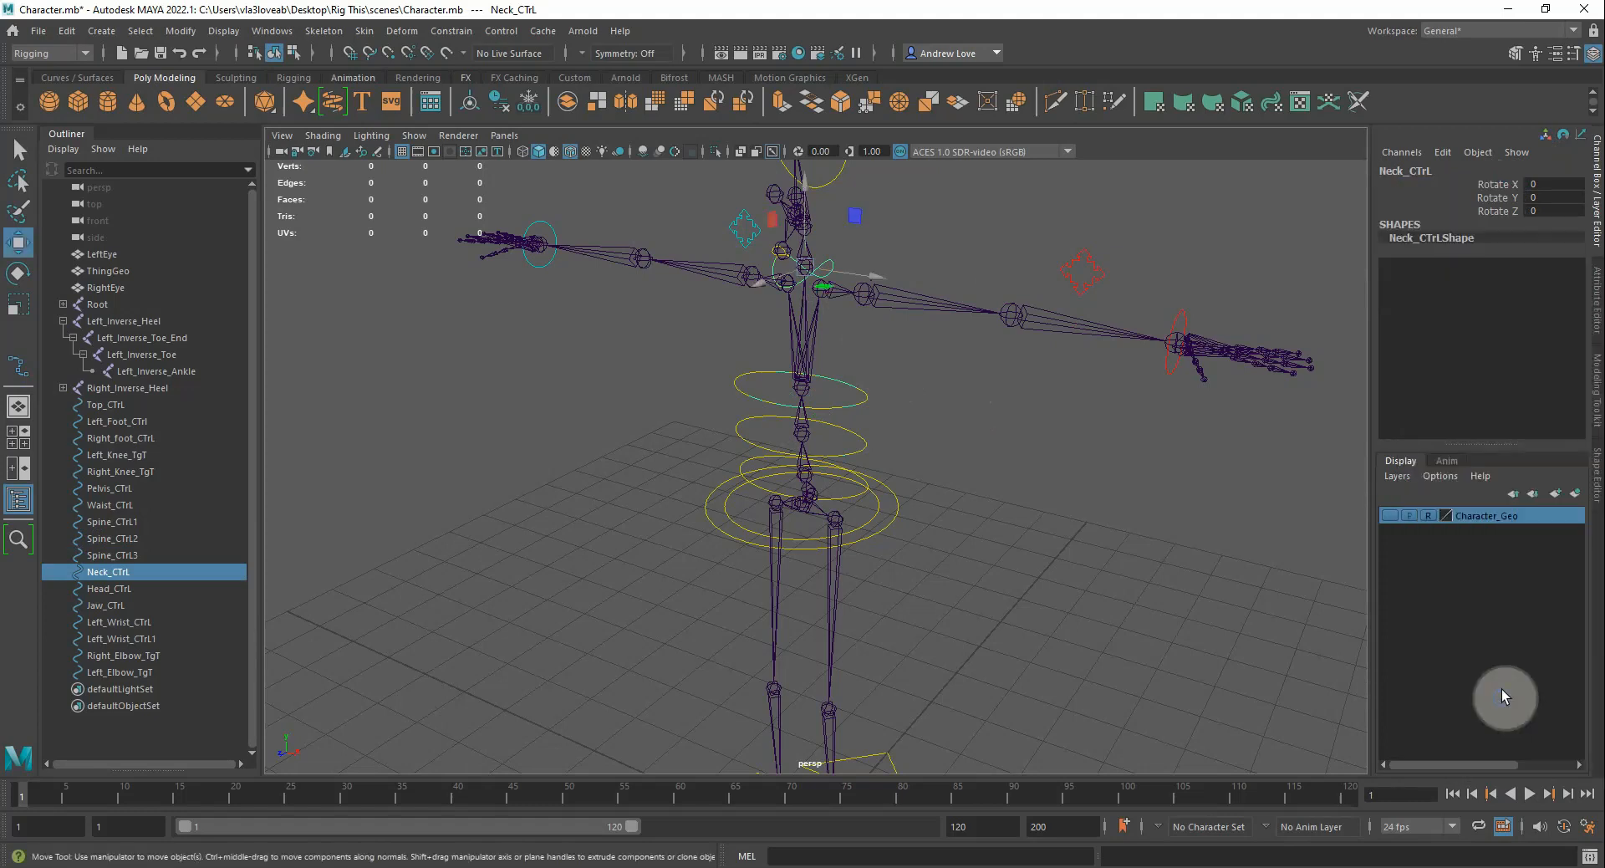
# Lock and hide the translate, scale and visibility channels of Head_CTrL, then clear the selection
pyautogui.keyDown('alt'); pyautogui.moveTo(1115, 434); pyautogui.dragTo(1100, 555); pyautogui.keyUp('alt')
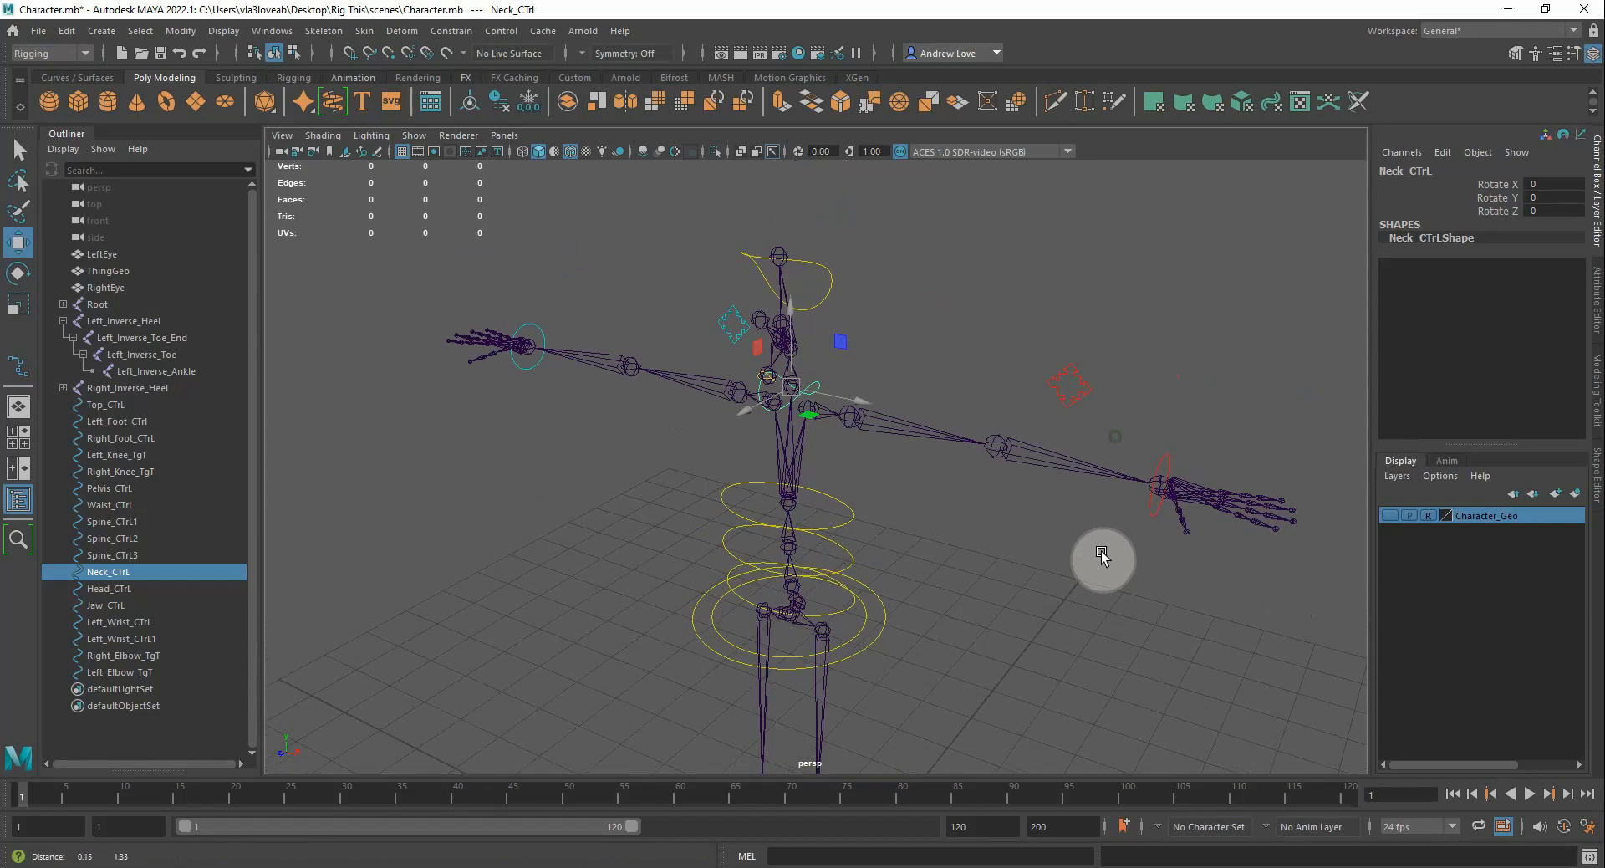
pyautogui.click(832, 289)
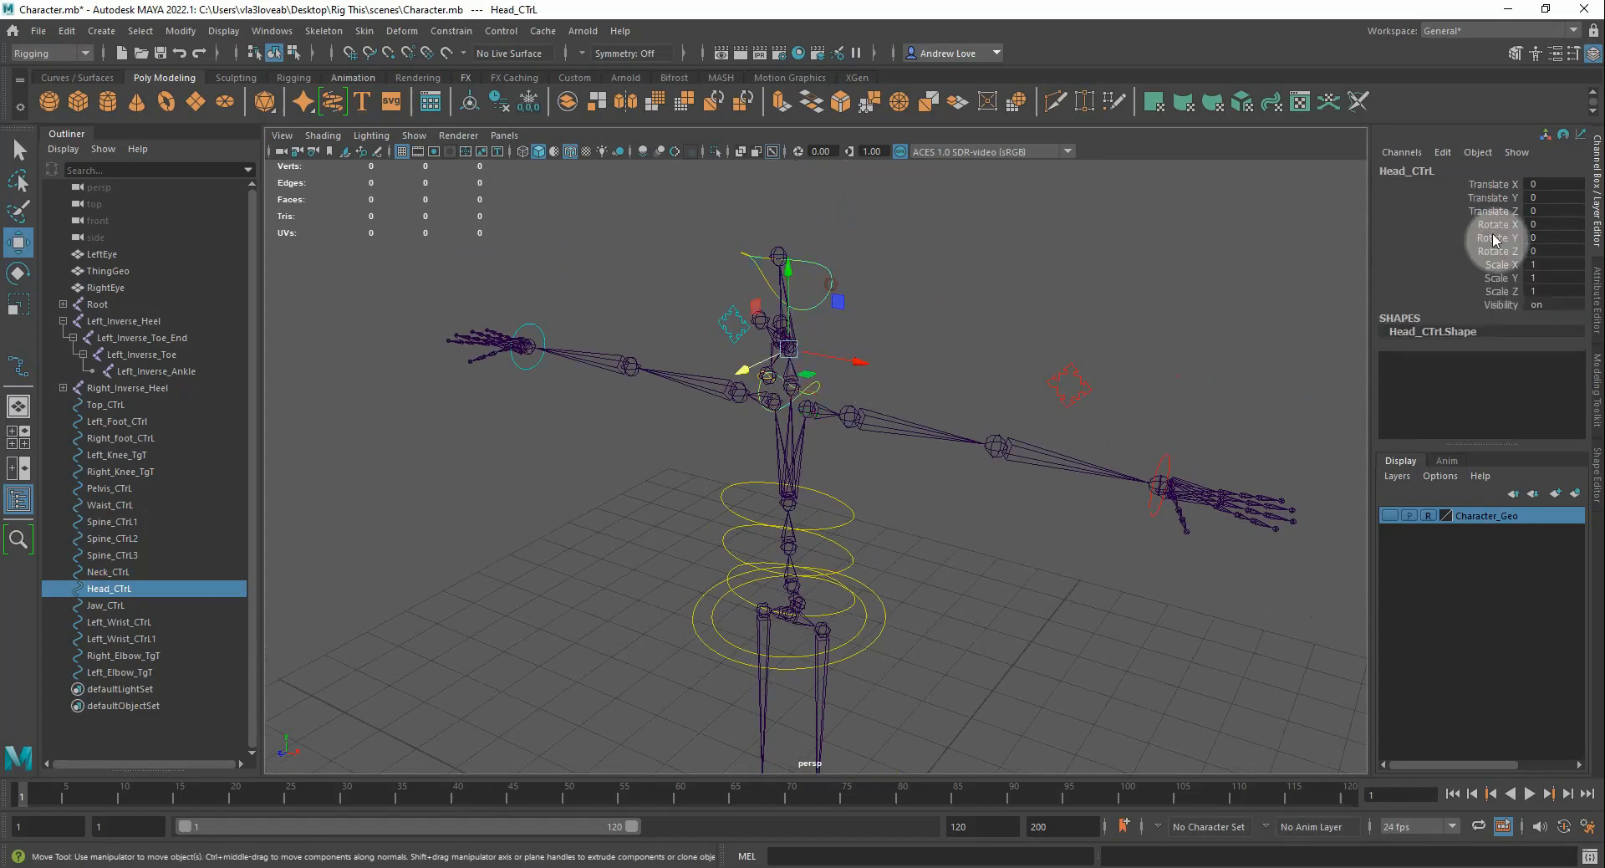
pyautogui.moveTo(1491, 184)
pyautogui.mouseDown()
pyautogui.moveTo(1508, 289)
pyautogui.moveTo(1507, 185)
pyautogui.moveTo(1502, 211)
pyautogui.mouseUp()
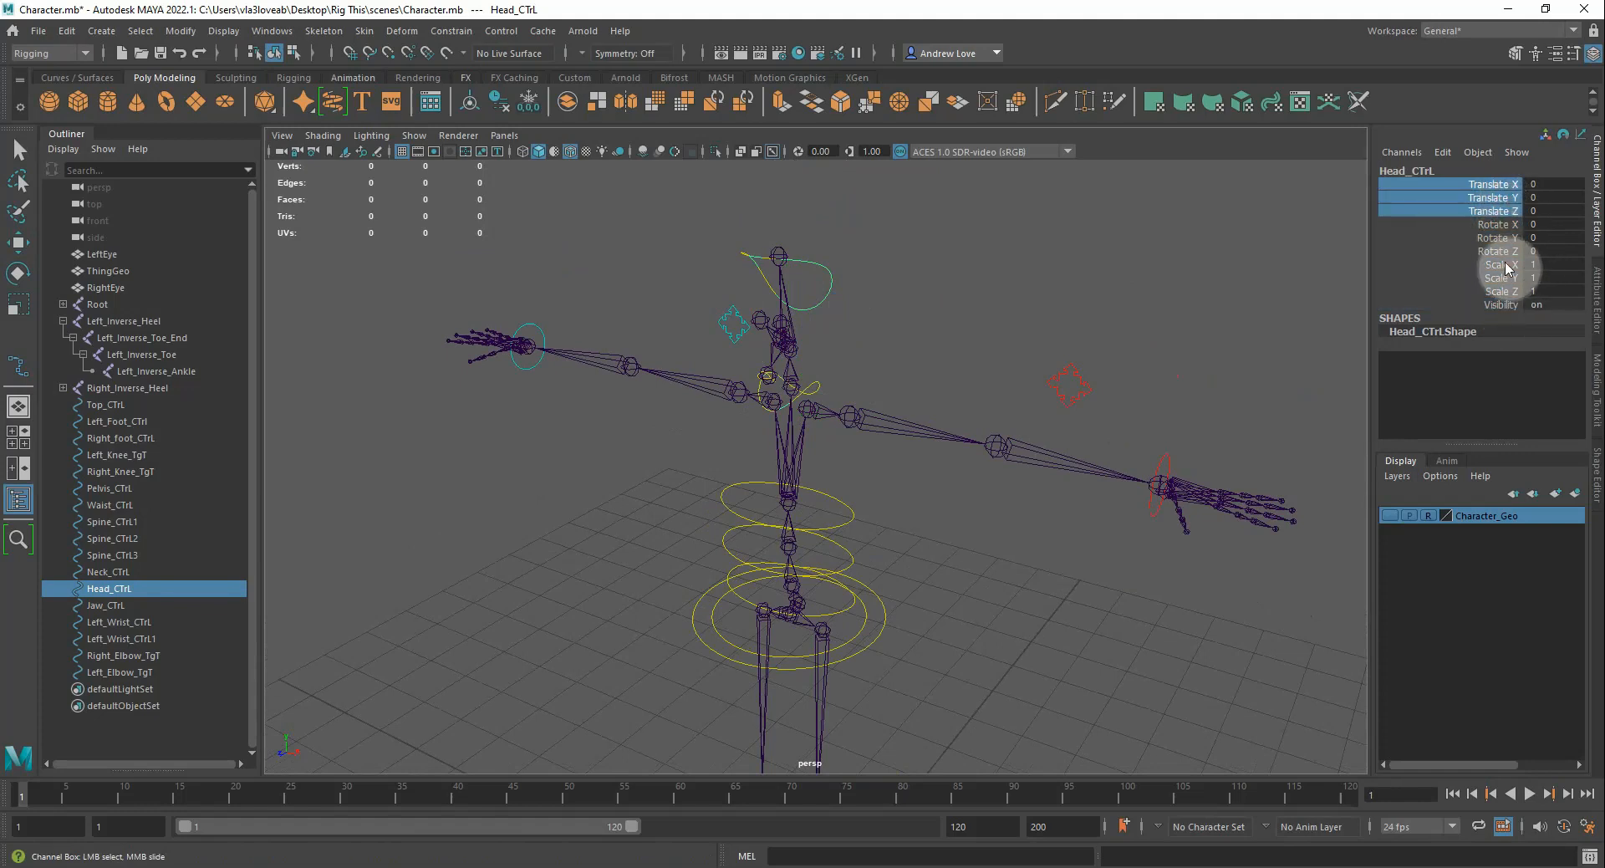
pyautogui.keyDown('ctrl'); pyautogui.moveTo(1500, 264); pyautogui.dragTo(1502, 307); pyautogui.keyUp('ctrl')
pyautogui.moveTo(1494, 311); pyautogui.dragTo(1484, 726, button='right')
pyautogui.press('w')
pyautogui.click(1111, 344)
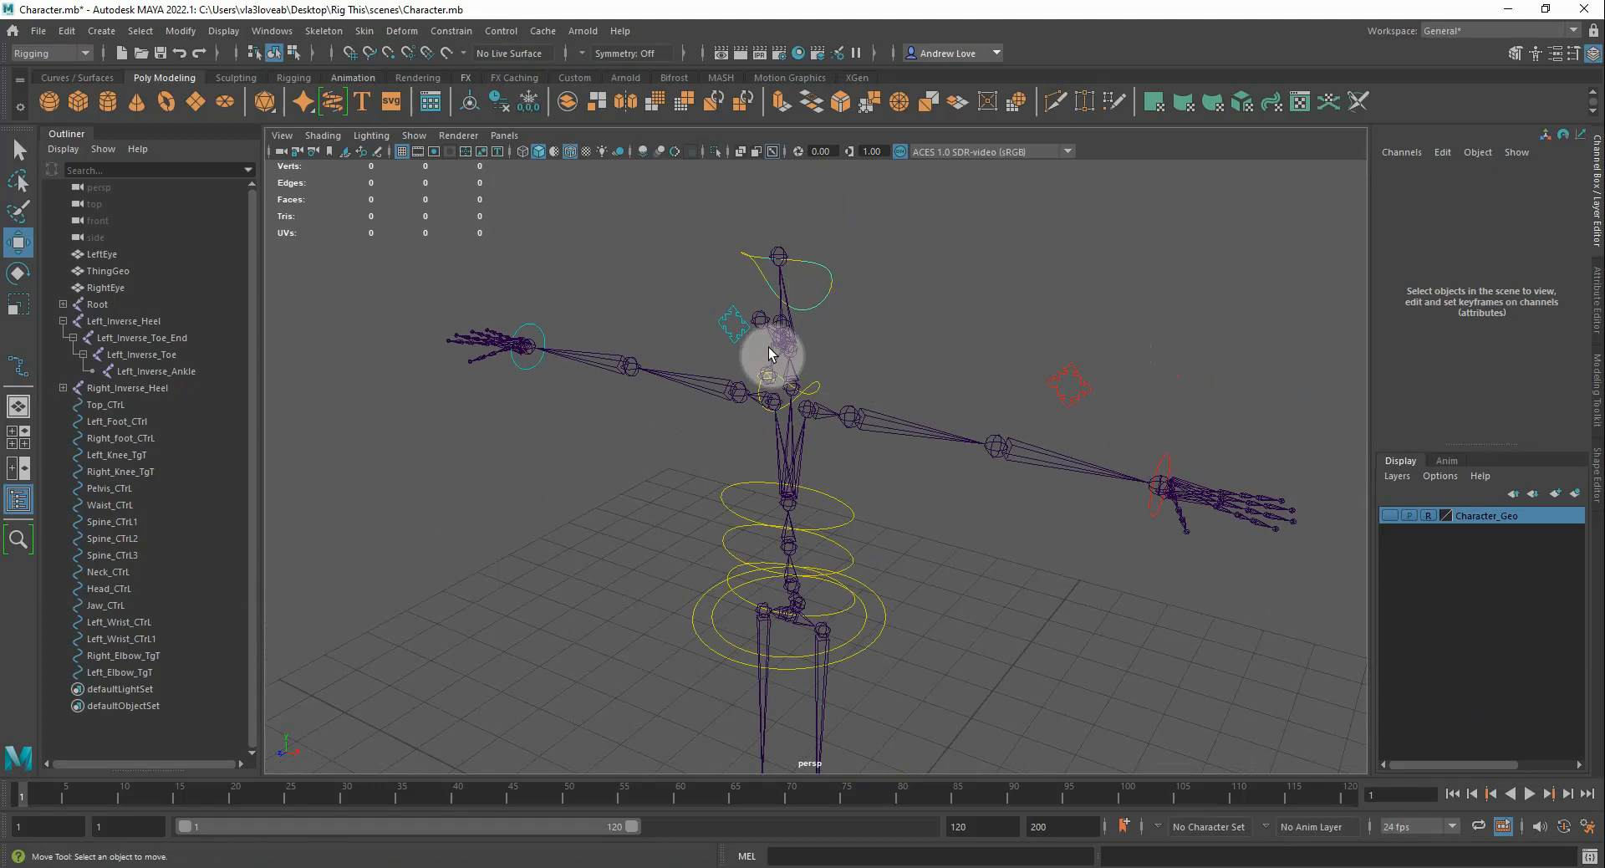
pyautogui.click(739, 340)
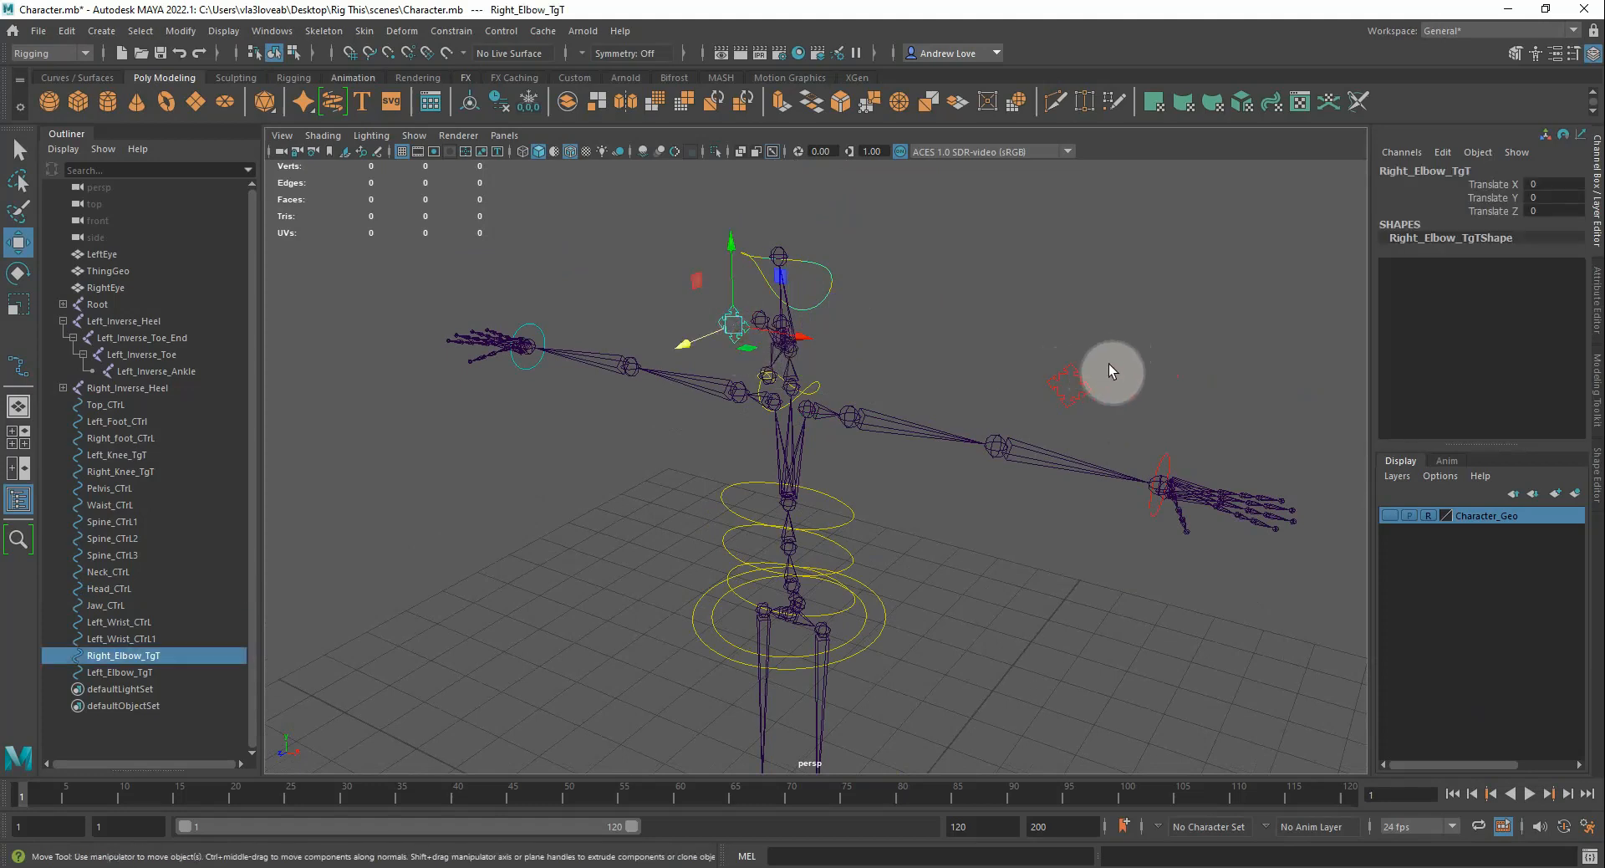
pyautogui.click(1072, 398)
pyautogui.click(1178, 393)
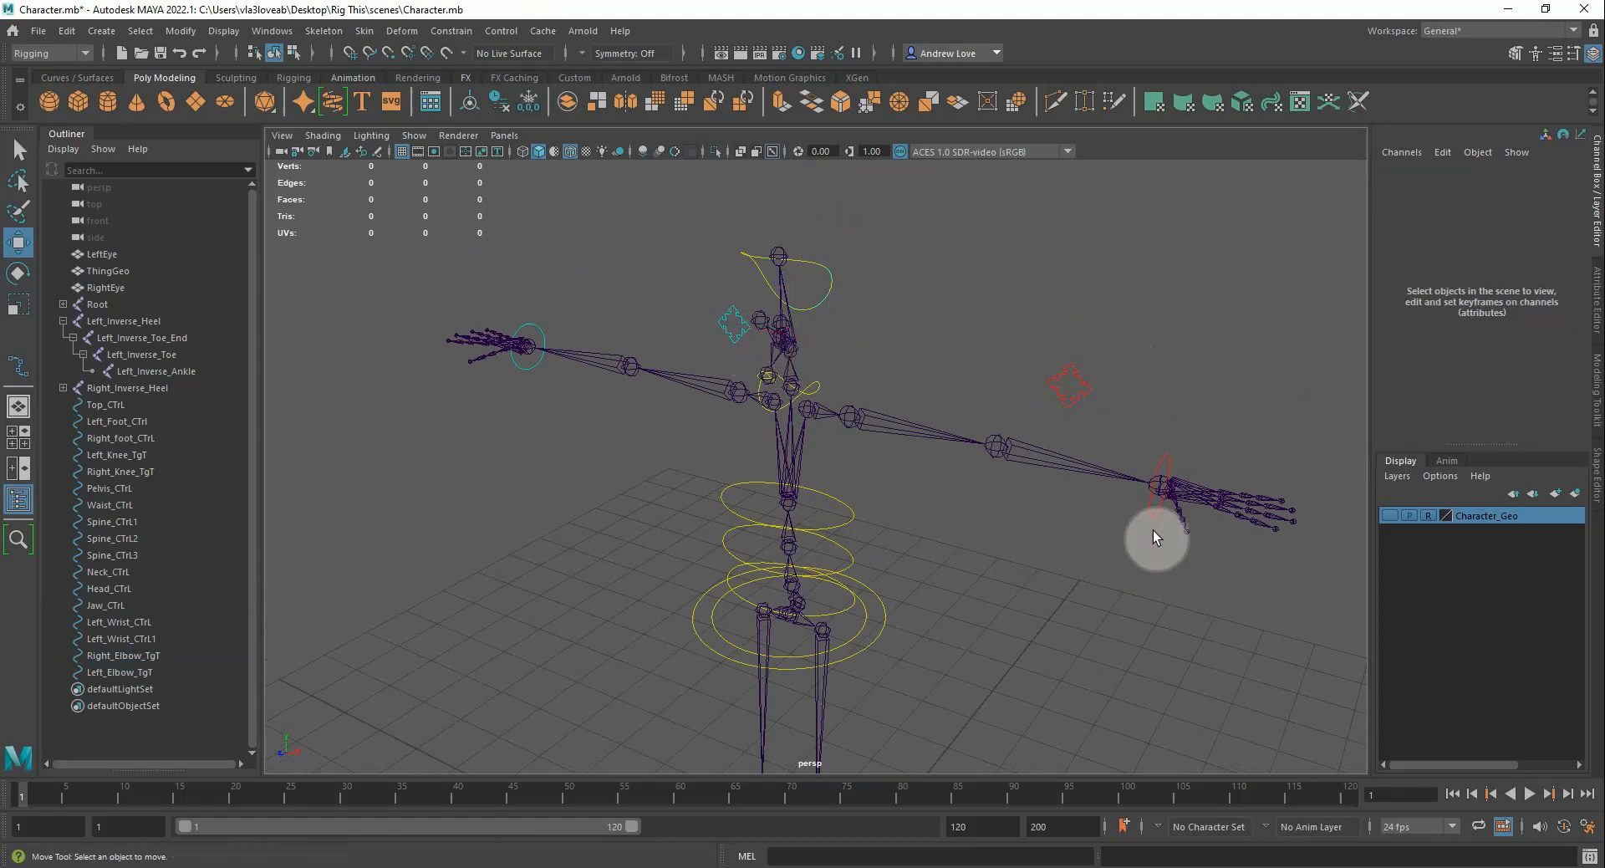
# Lock and hide the scale and visibility channels of Left_Wrist_CTrL, keeping translation and rotation available
pyautogui.click(1151, 516)
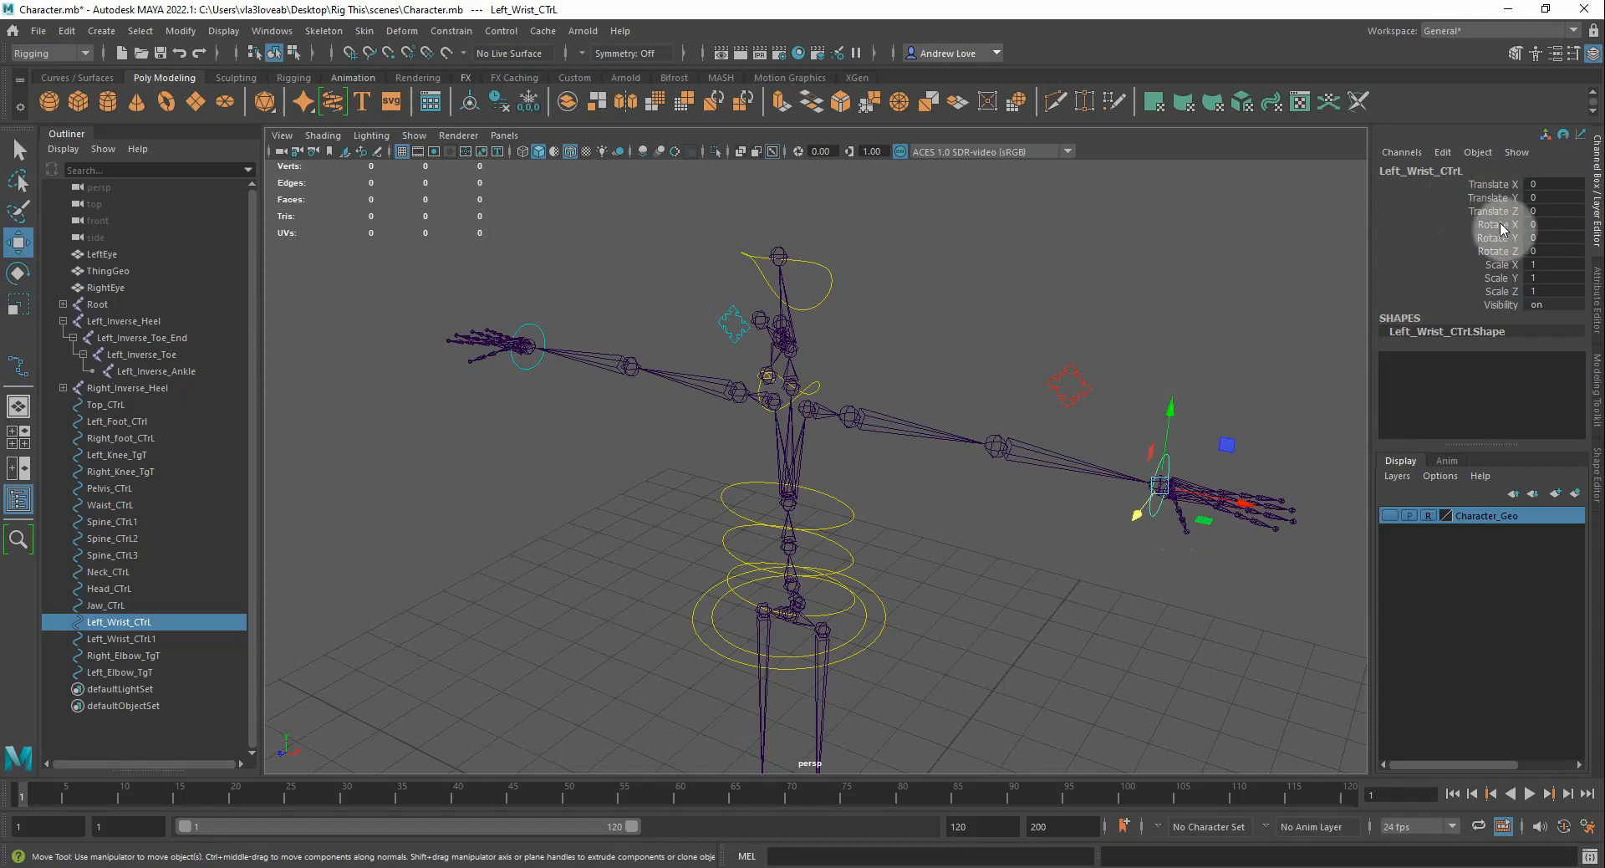
pyautogui.moveTo(1500, 266); pyautogui.dragTo(1502, 292)
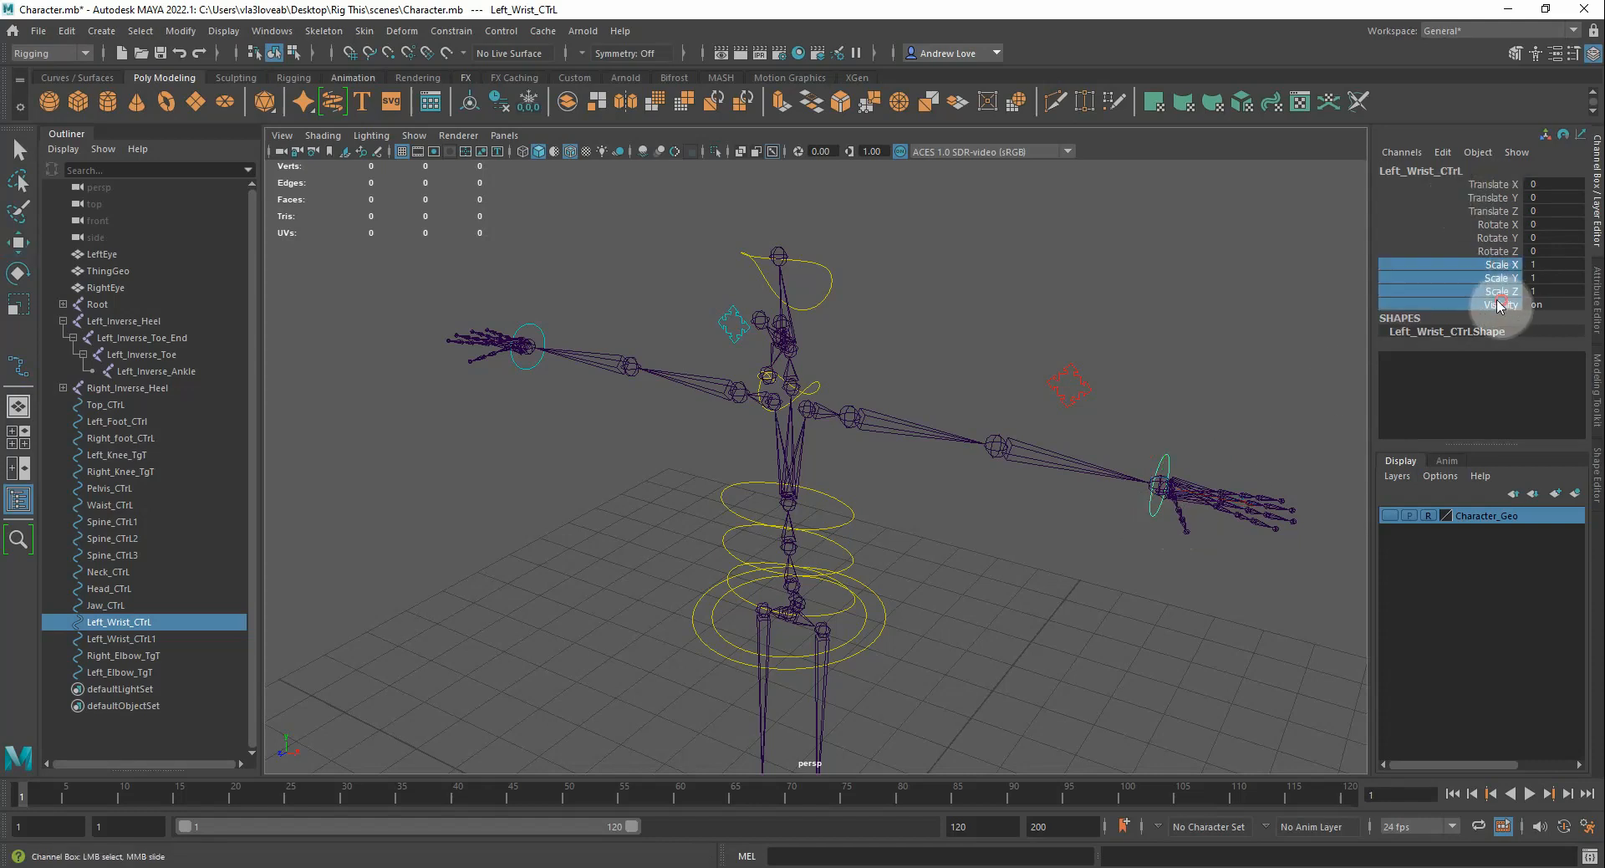
pyautogui.rightClick(1502, 296)
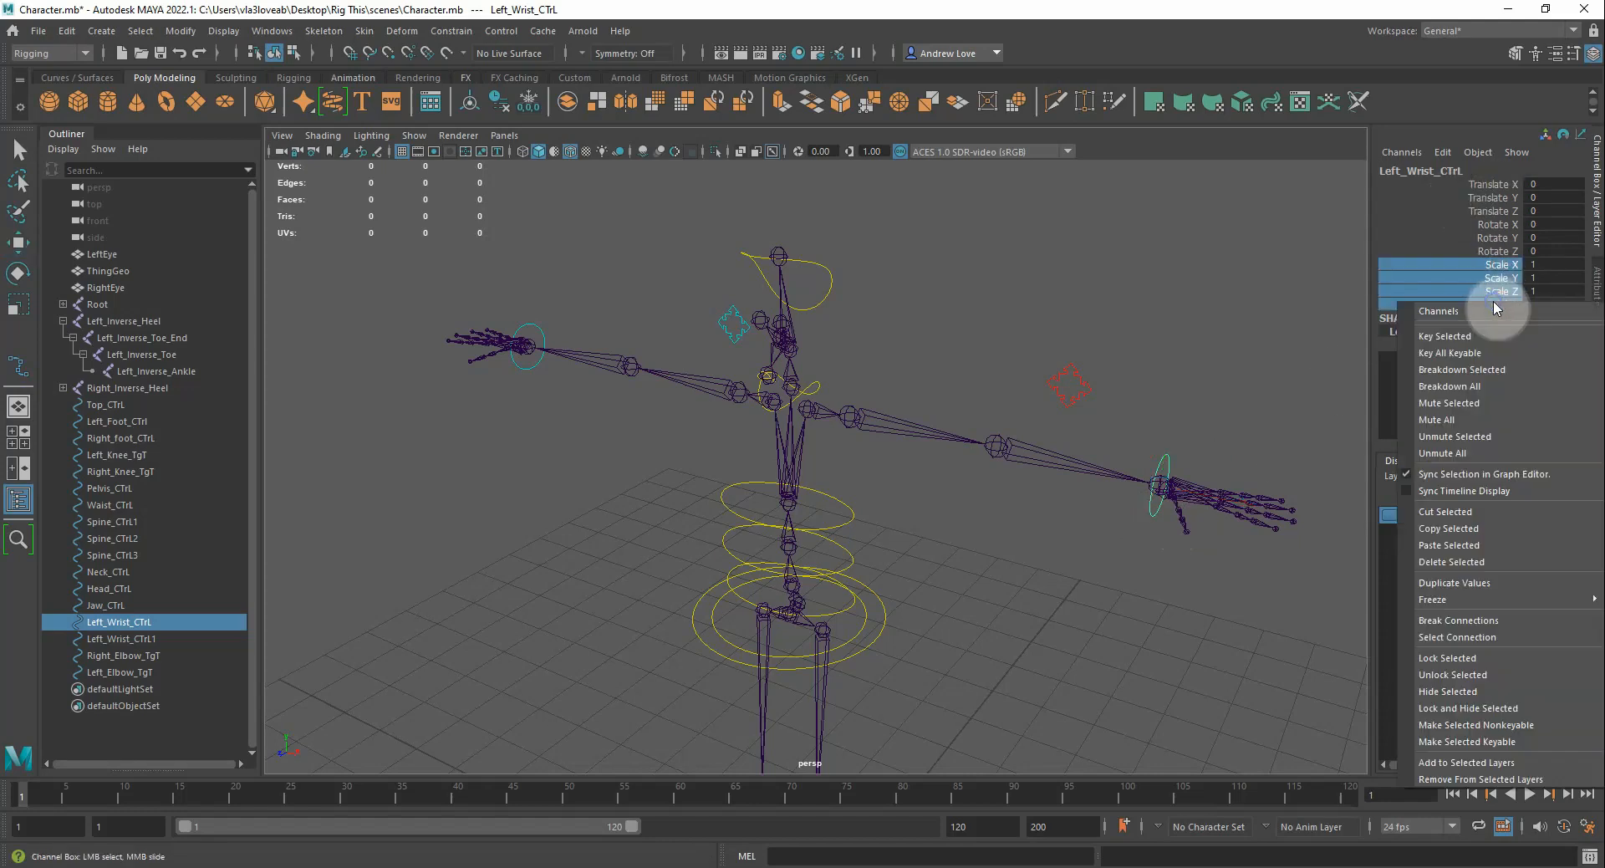
pyautogui.click(1501, 708)
# Lock and hide the scale and visibility channels of Left_Wrist_CTrL1, the control on the opposite wrist
pyautogui.click(532, 372)
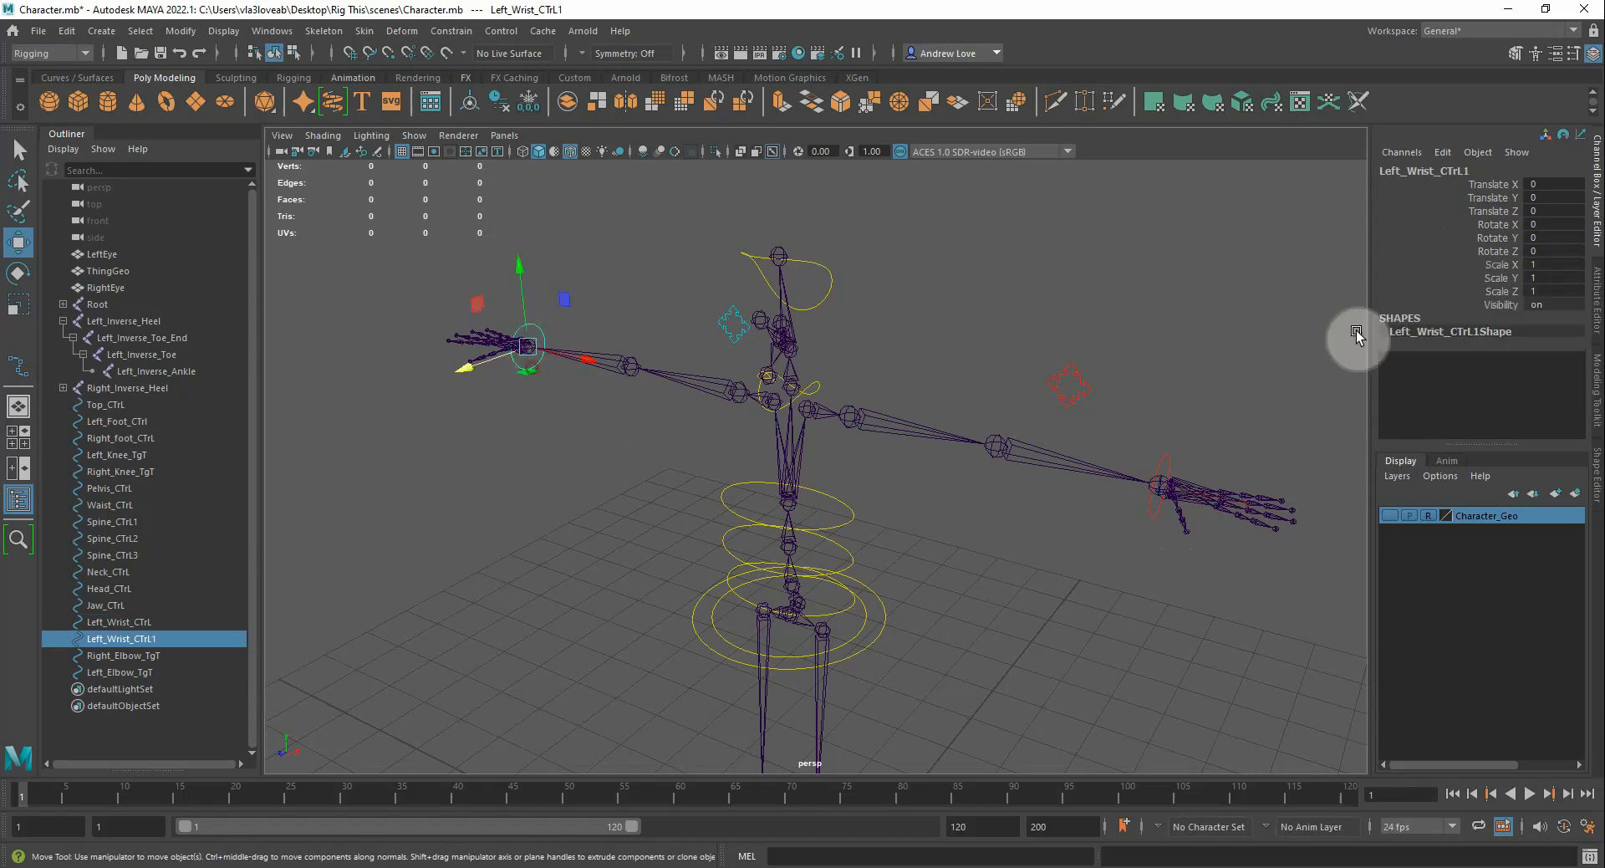
pyautogui.moveTo(1508, 268); pyautogui.dragTo(1504, 292)
pyautogui.rightClick(1504, 294)
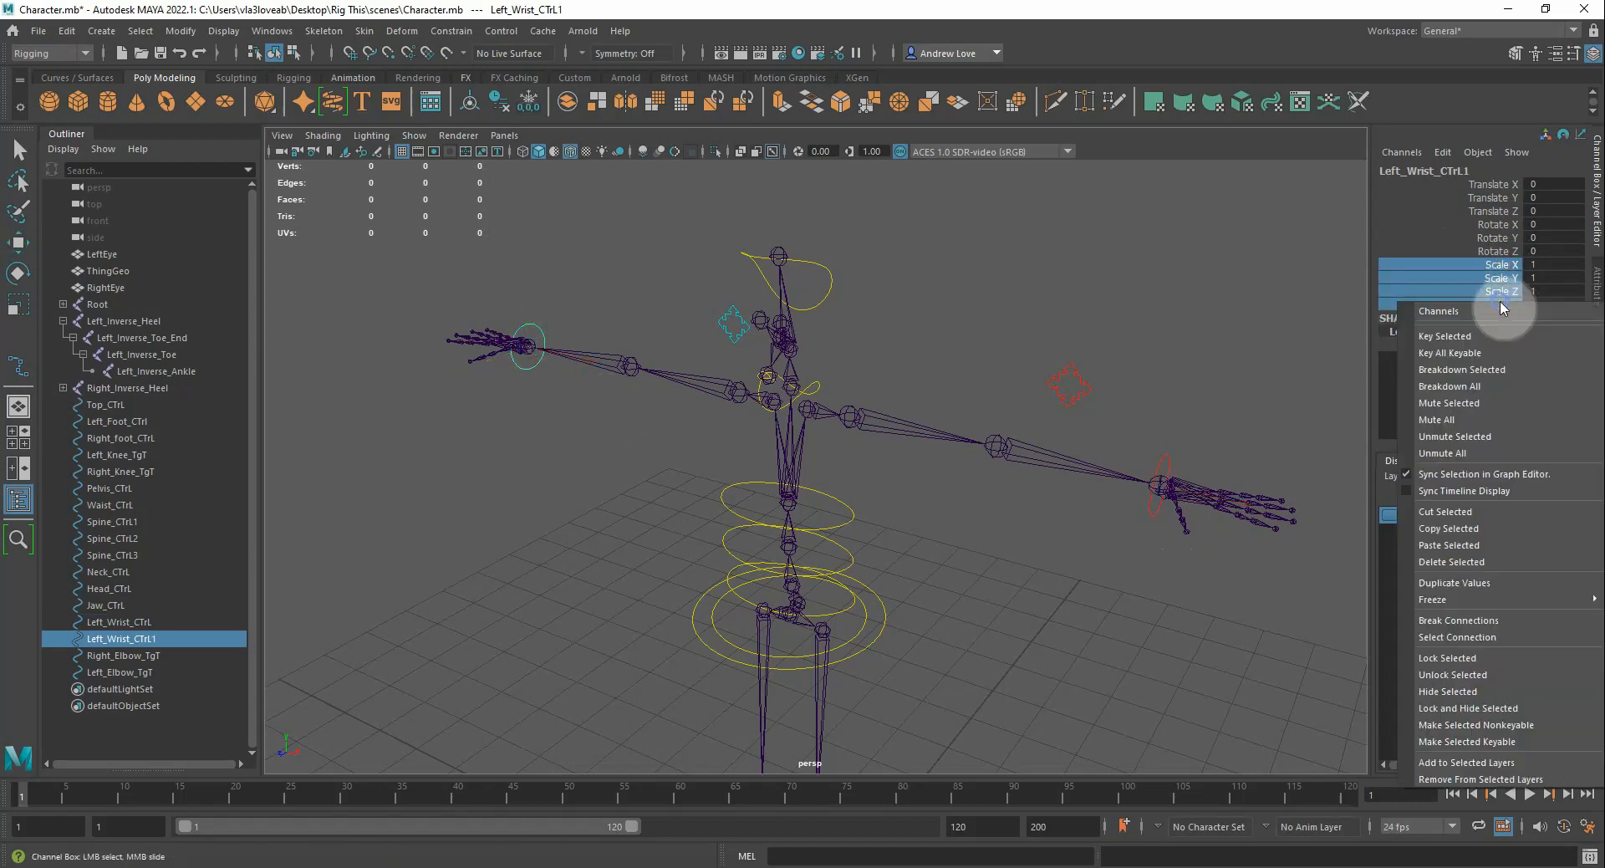
pyautogui.click(1513, 705)
pyautogui.click(1126, 614)
# Check which channels remain available on the waist, pelvis and lowest spine controls
pyautogui.click(883, 621)
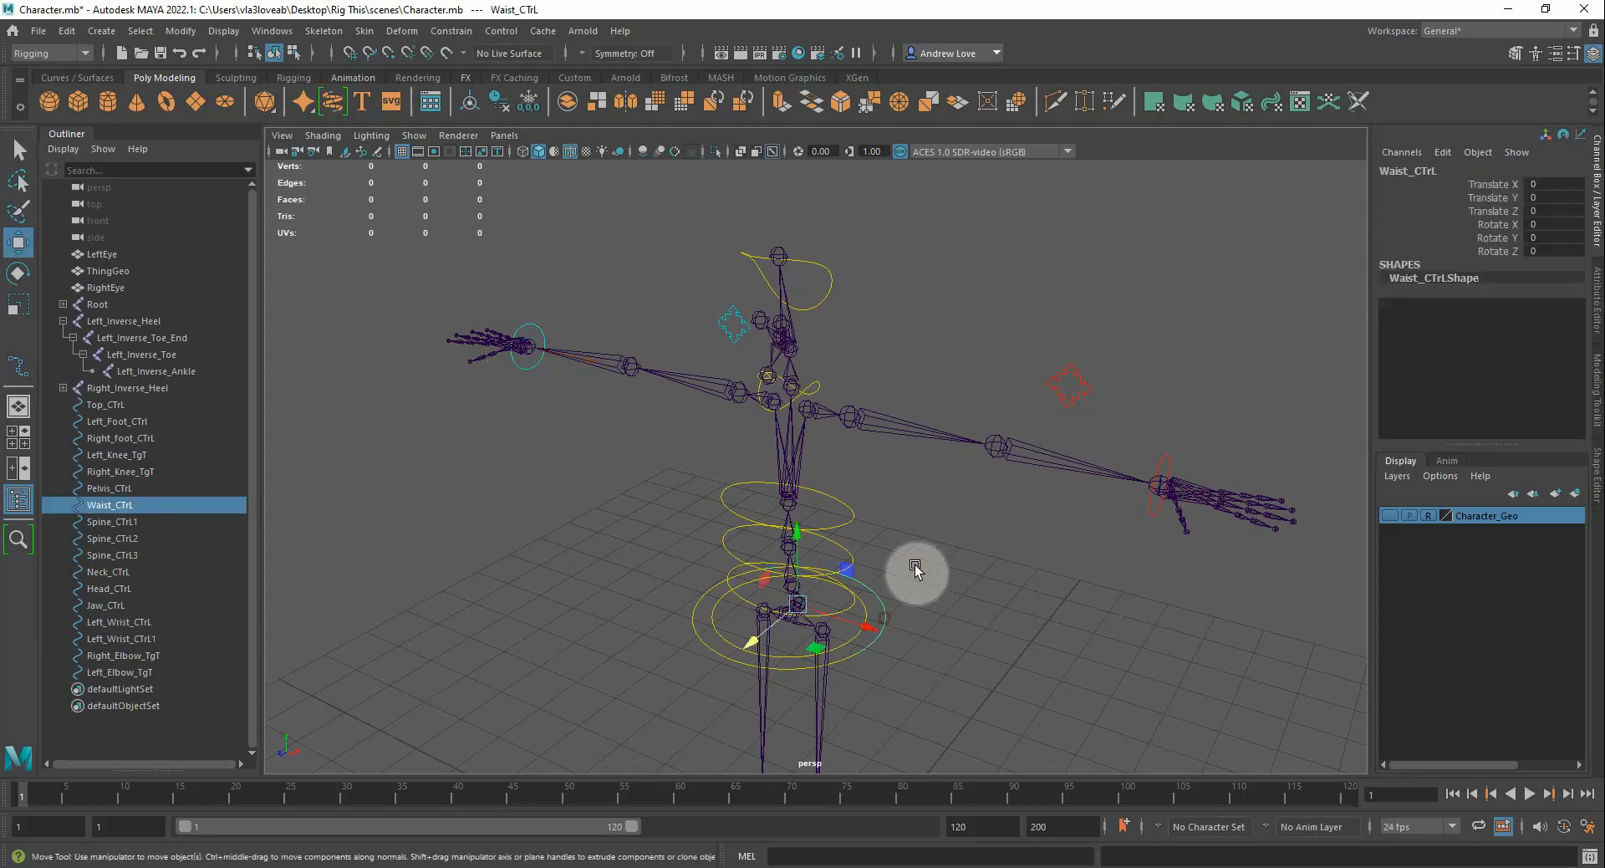
pyautogui.click(930, 558)
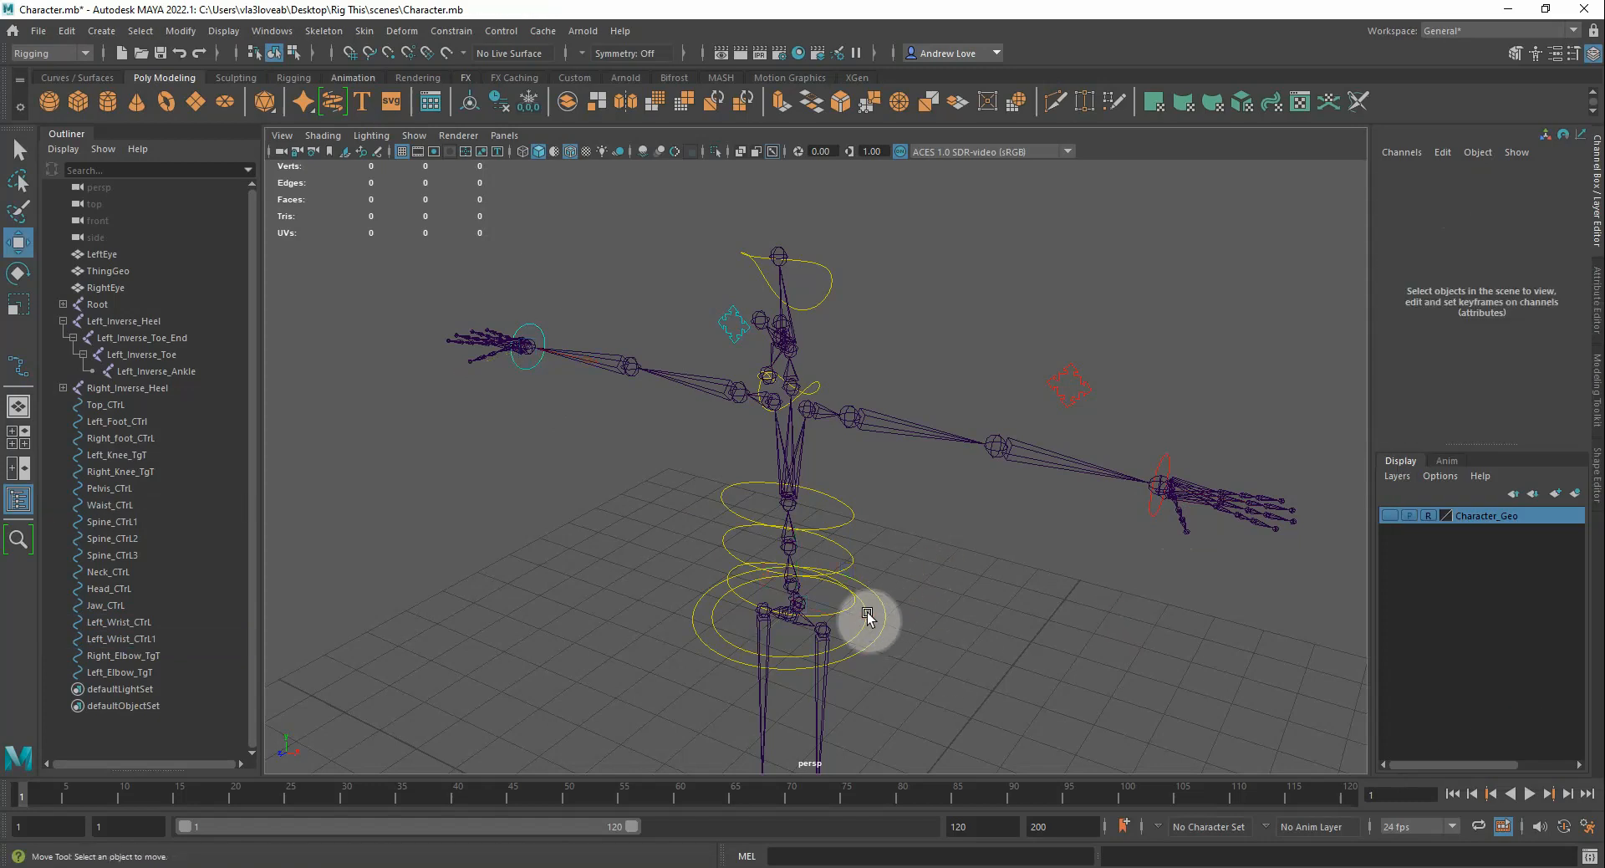
pyautogui.click(866, 620)
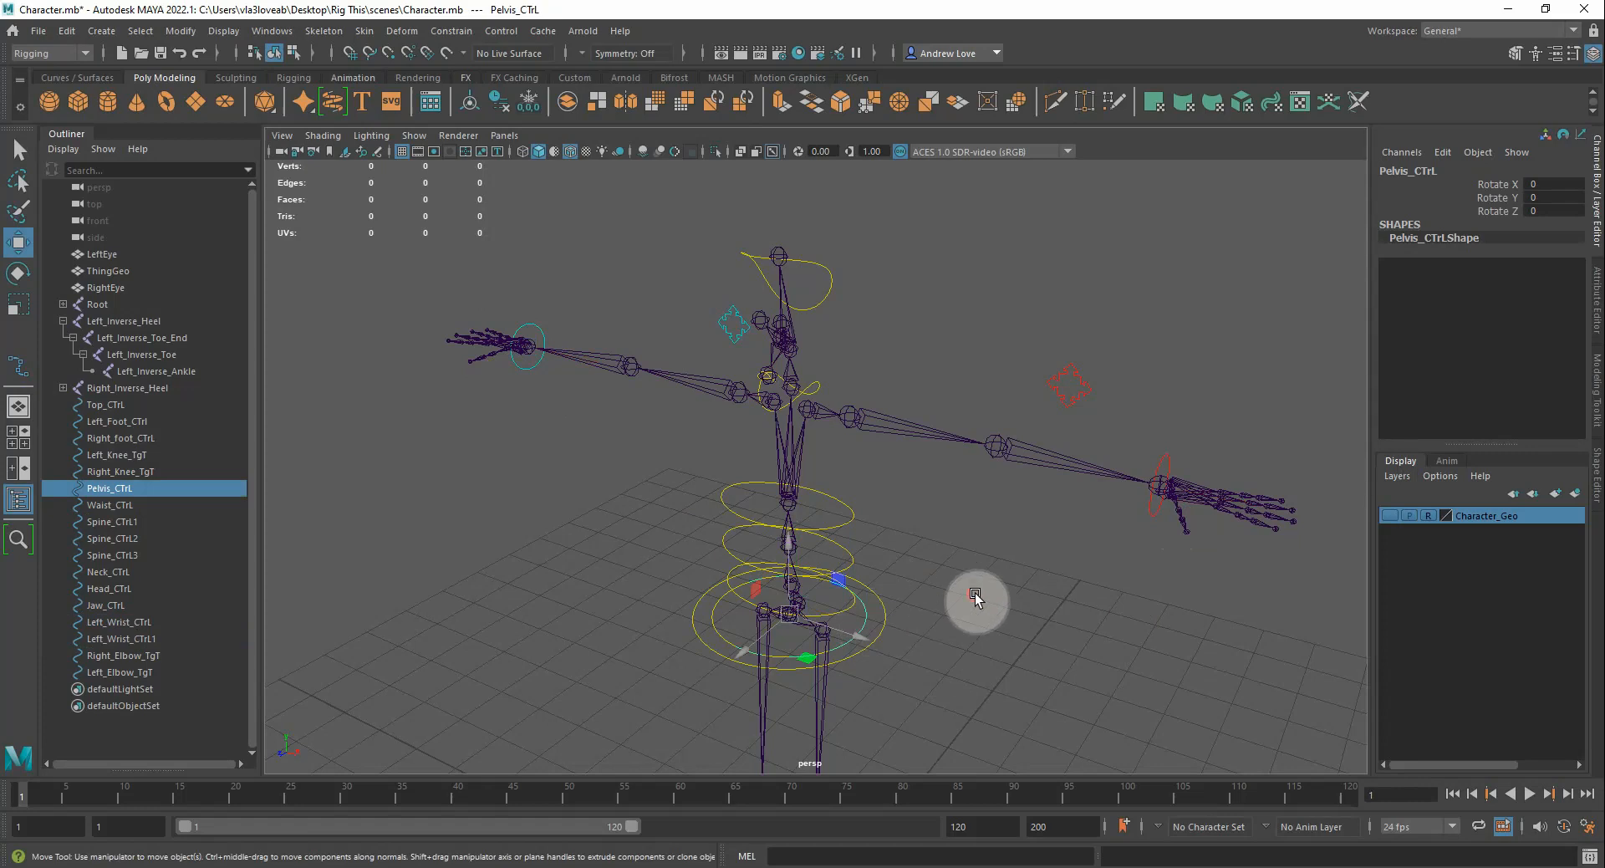
pyautogui.click(976, 595)
pyautogui.click(853, 612)
pyautogui.click(967, 592)
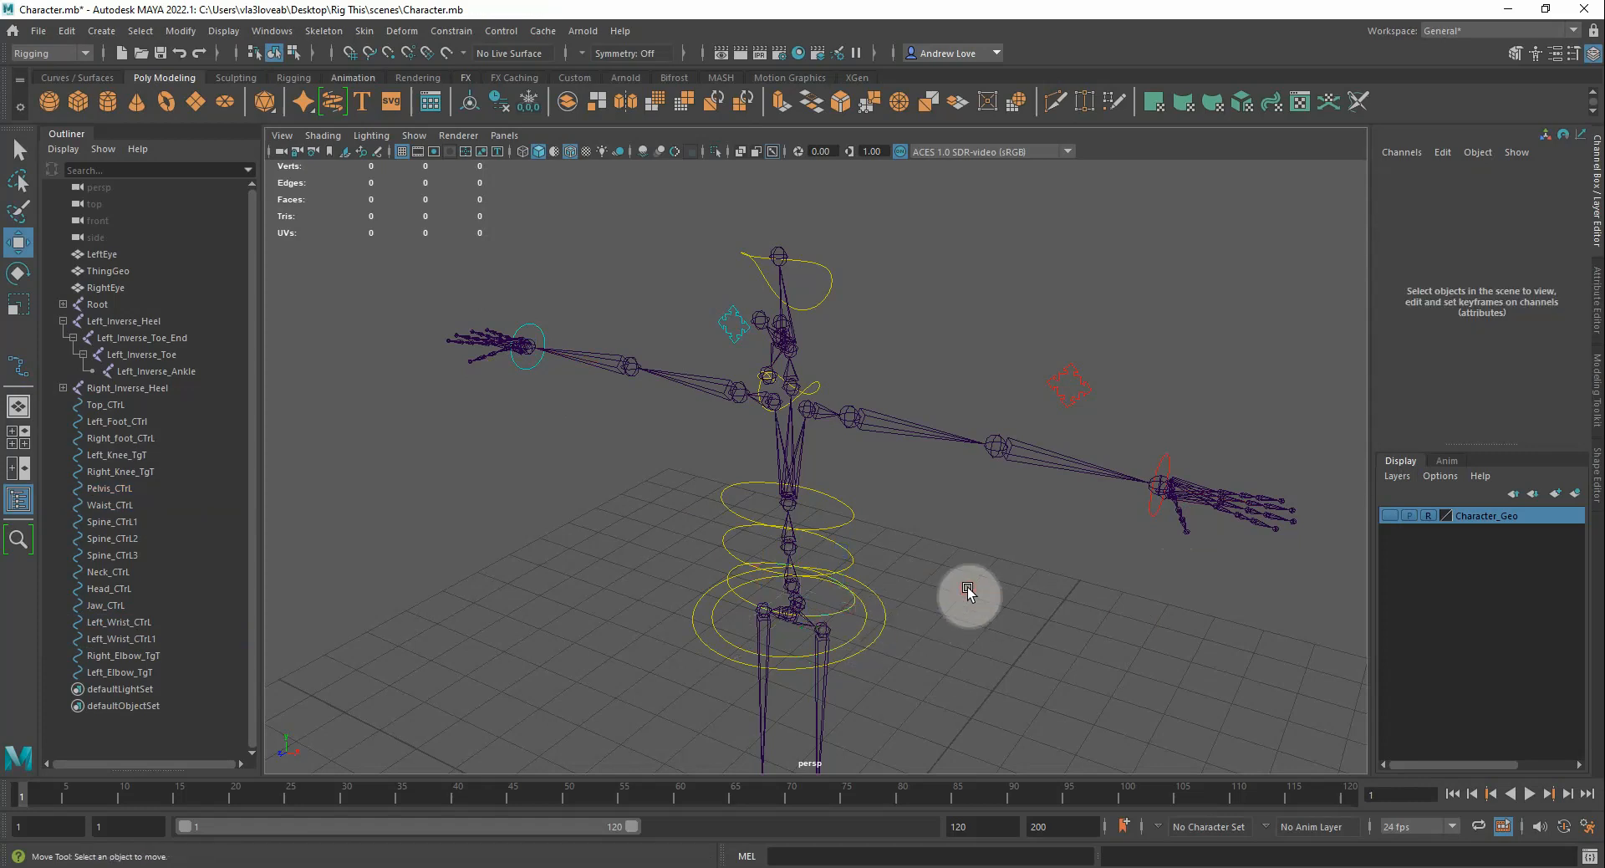
# With the EP Curve tool in the top view, draw a straight-segment, grid-snapped curve: a two-unit line ending in a two-unit square beside the character
pyautogui.keyDown('alt'); pyautogui.moveTo(967, 592); pyautogui.dragTo(604, 689, button='right'); pyautogui.keyUp('alt')
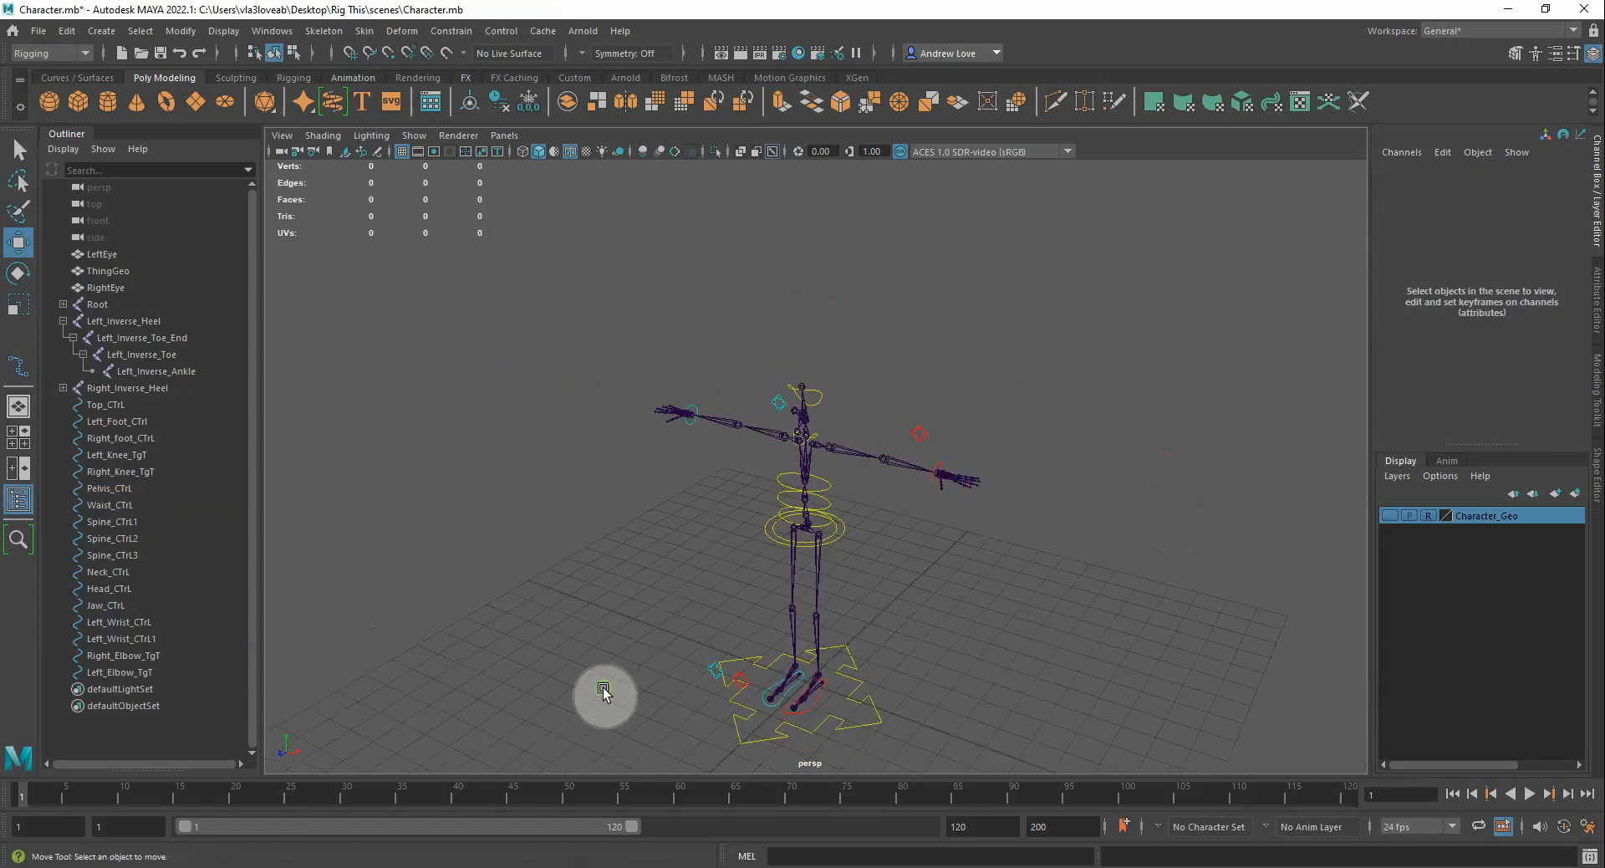
pyautogui.keyDown('alt'); pyautogui.moveTo(604, 690); pyautogui.dragTo(633, 498); pyautogui.keyUp('alt')
pyautogui.press('space')
pyautogui.press('space')
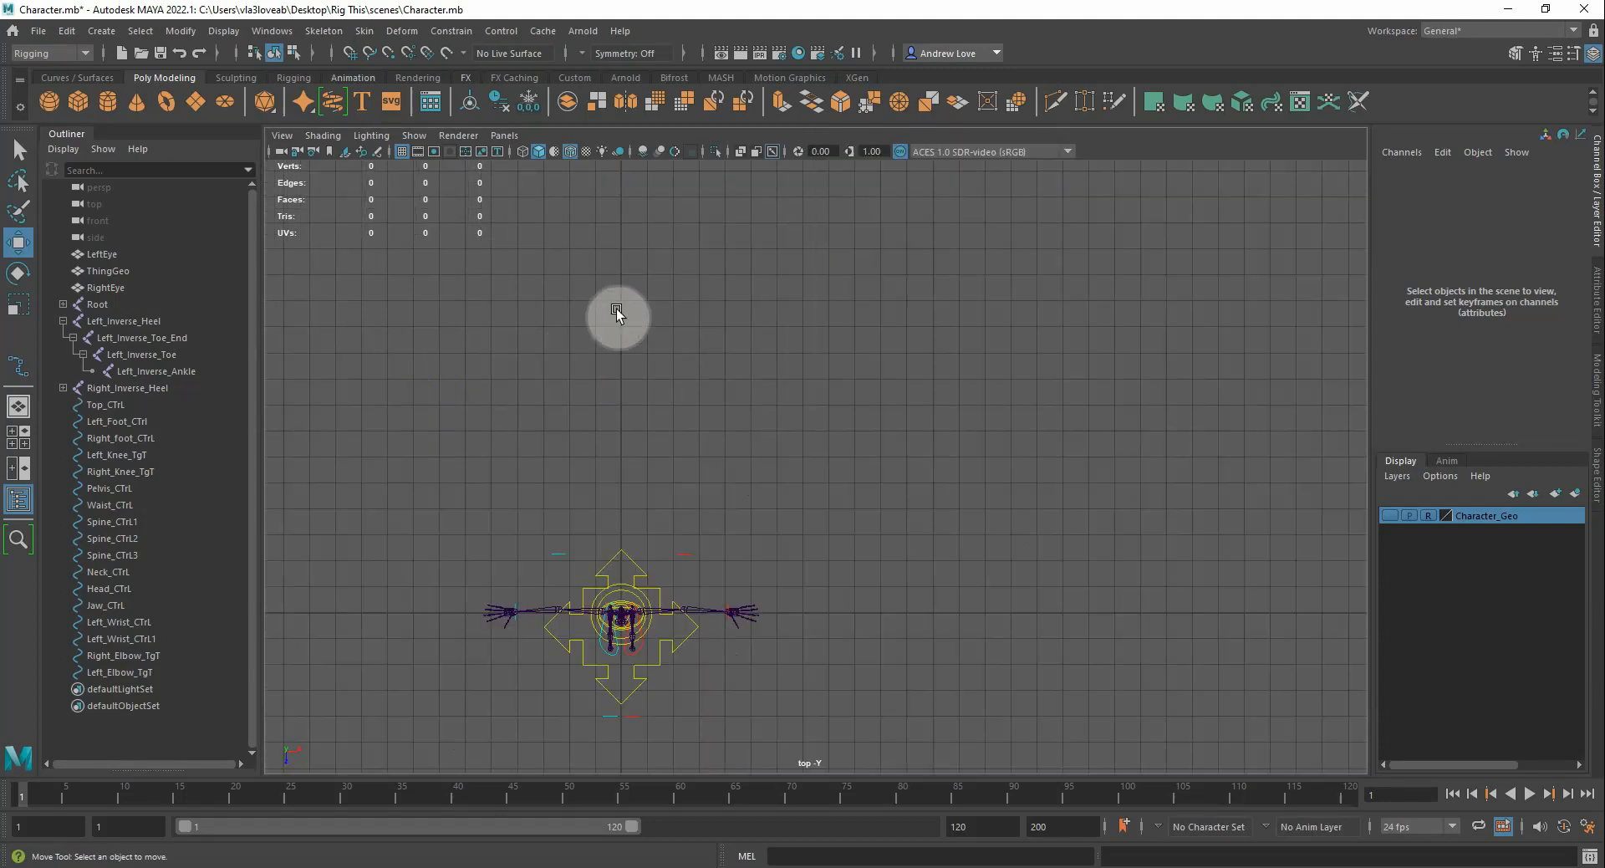
pyautogui.keyDown('alt'); pyautogui.moveTo(732, 437); pyautogui.dragTo(659, 360, button='middle'); pyautogui.keyUp('alt')
pyautogui.scroll(3, 660, 361)
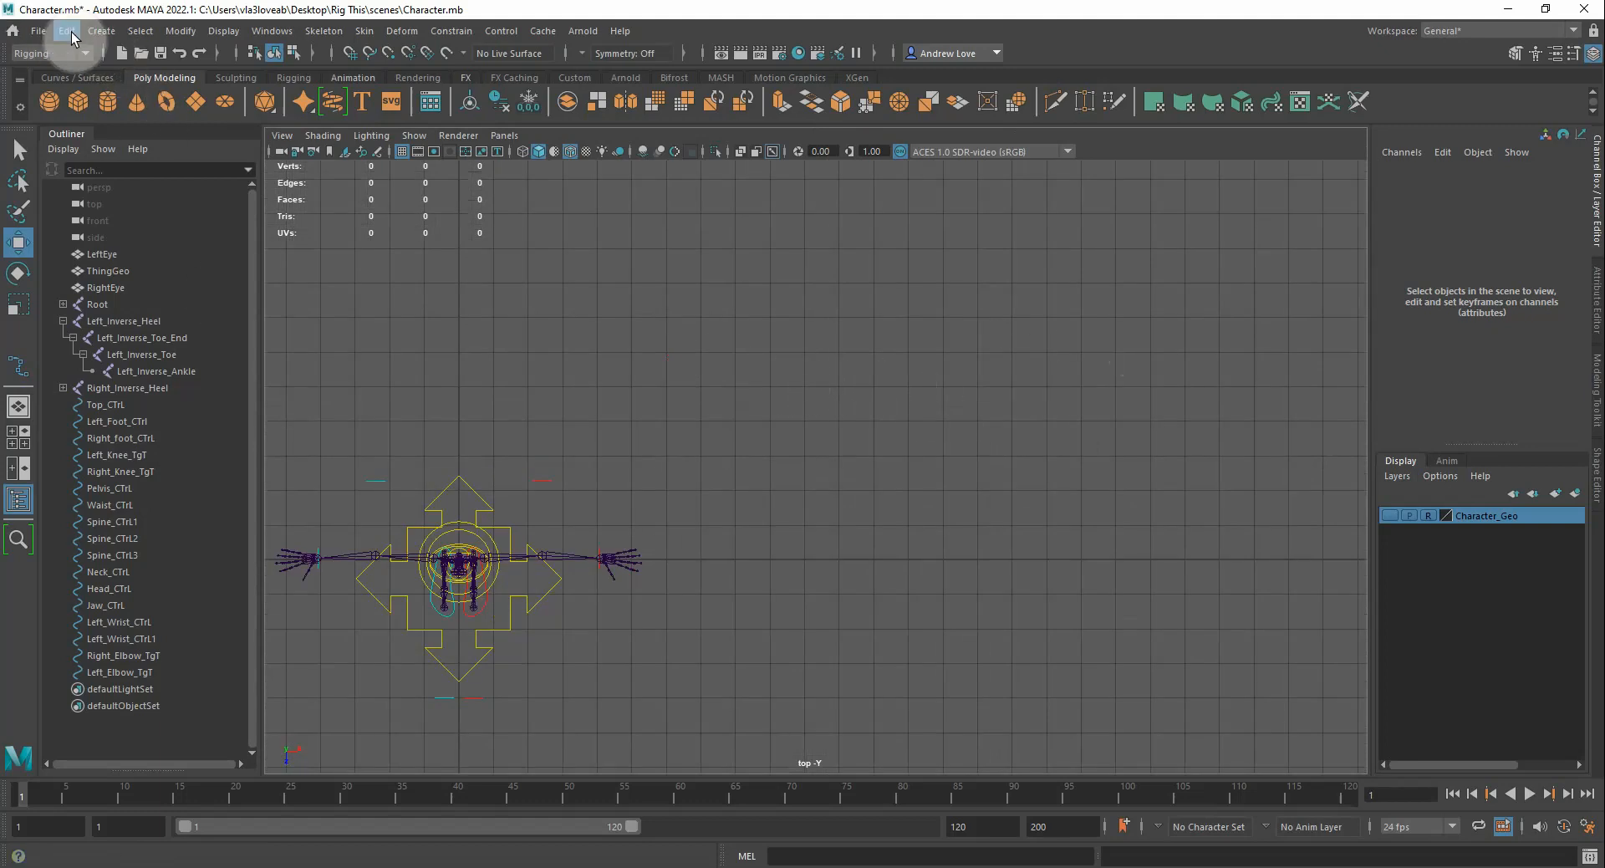
pyautogui.click(101, 31)
pyautogui.moveTo(237, 110)
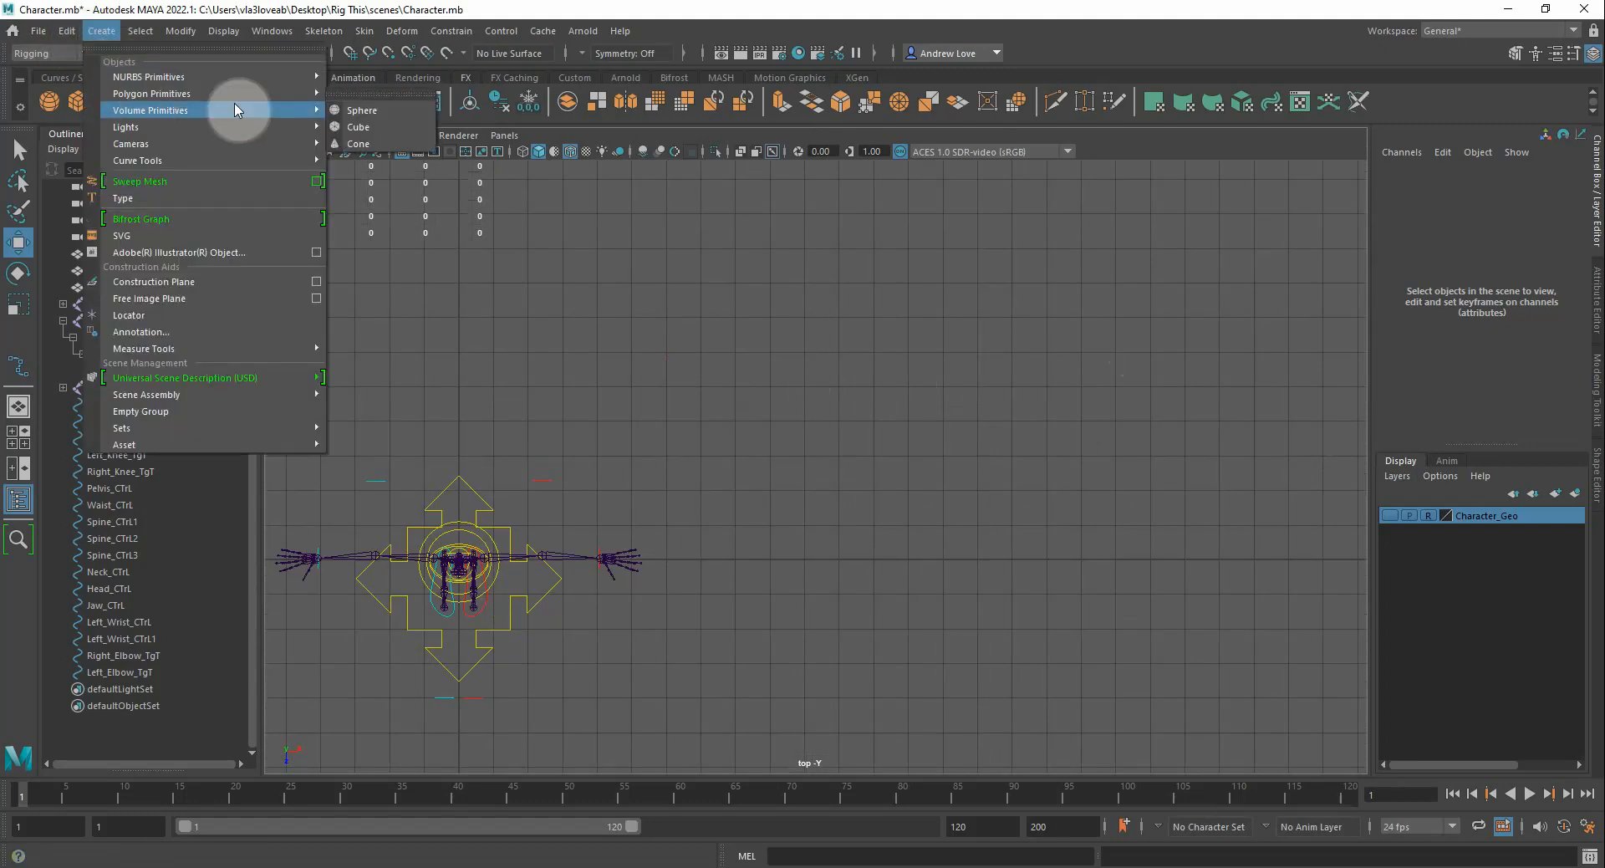
pyautogui.moveTo(224, 76)
pyautogui.moveTo(251, 159)
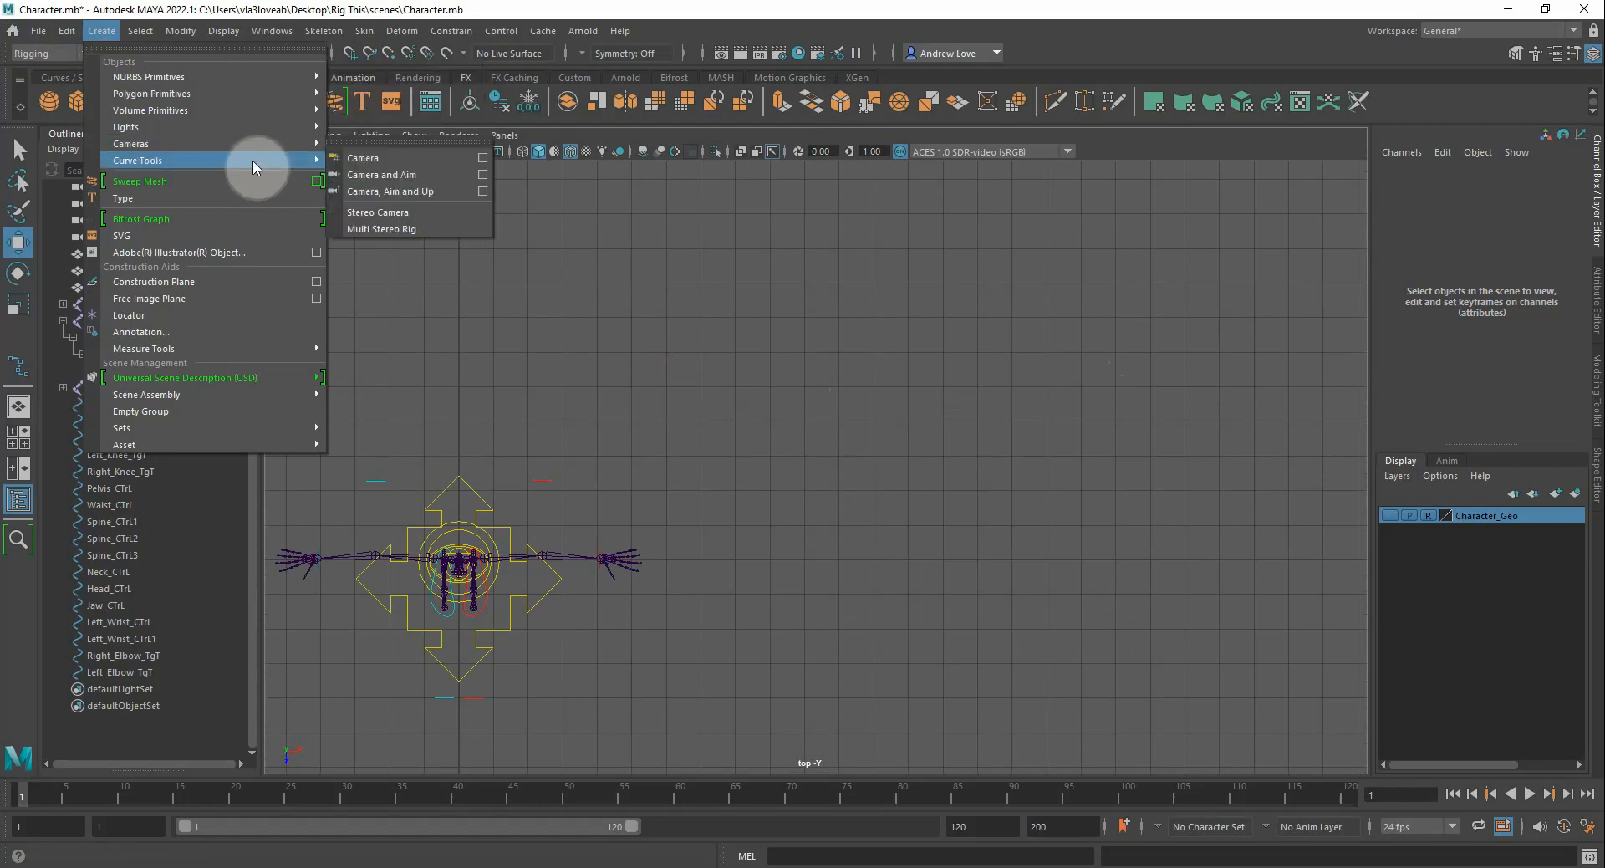
pyautogui.click(385, 179)
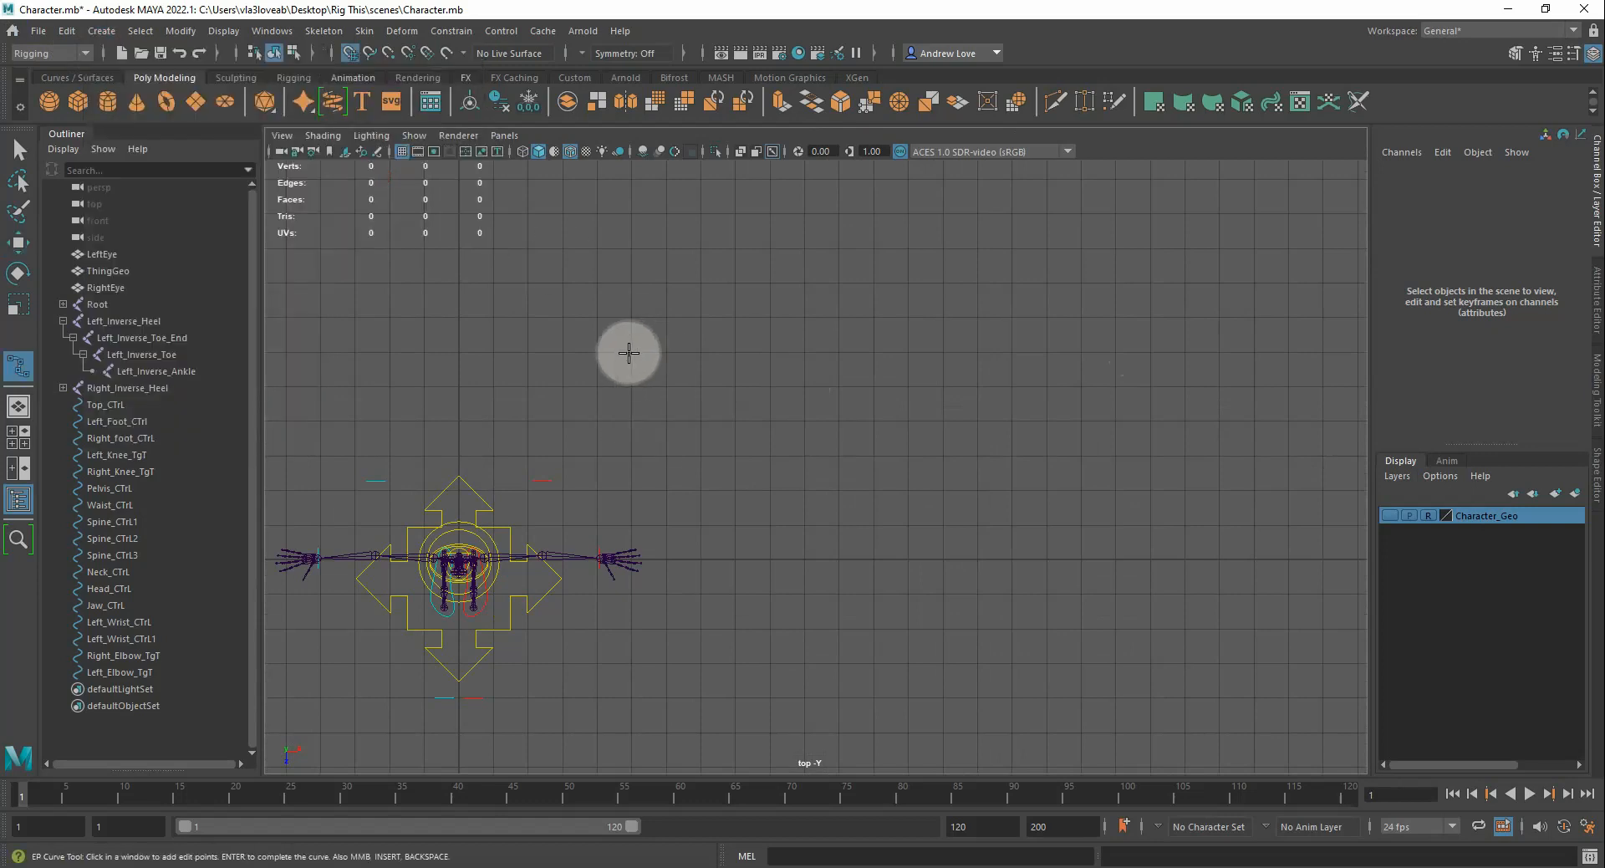
pyautogui.click(630, 352)
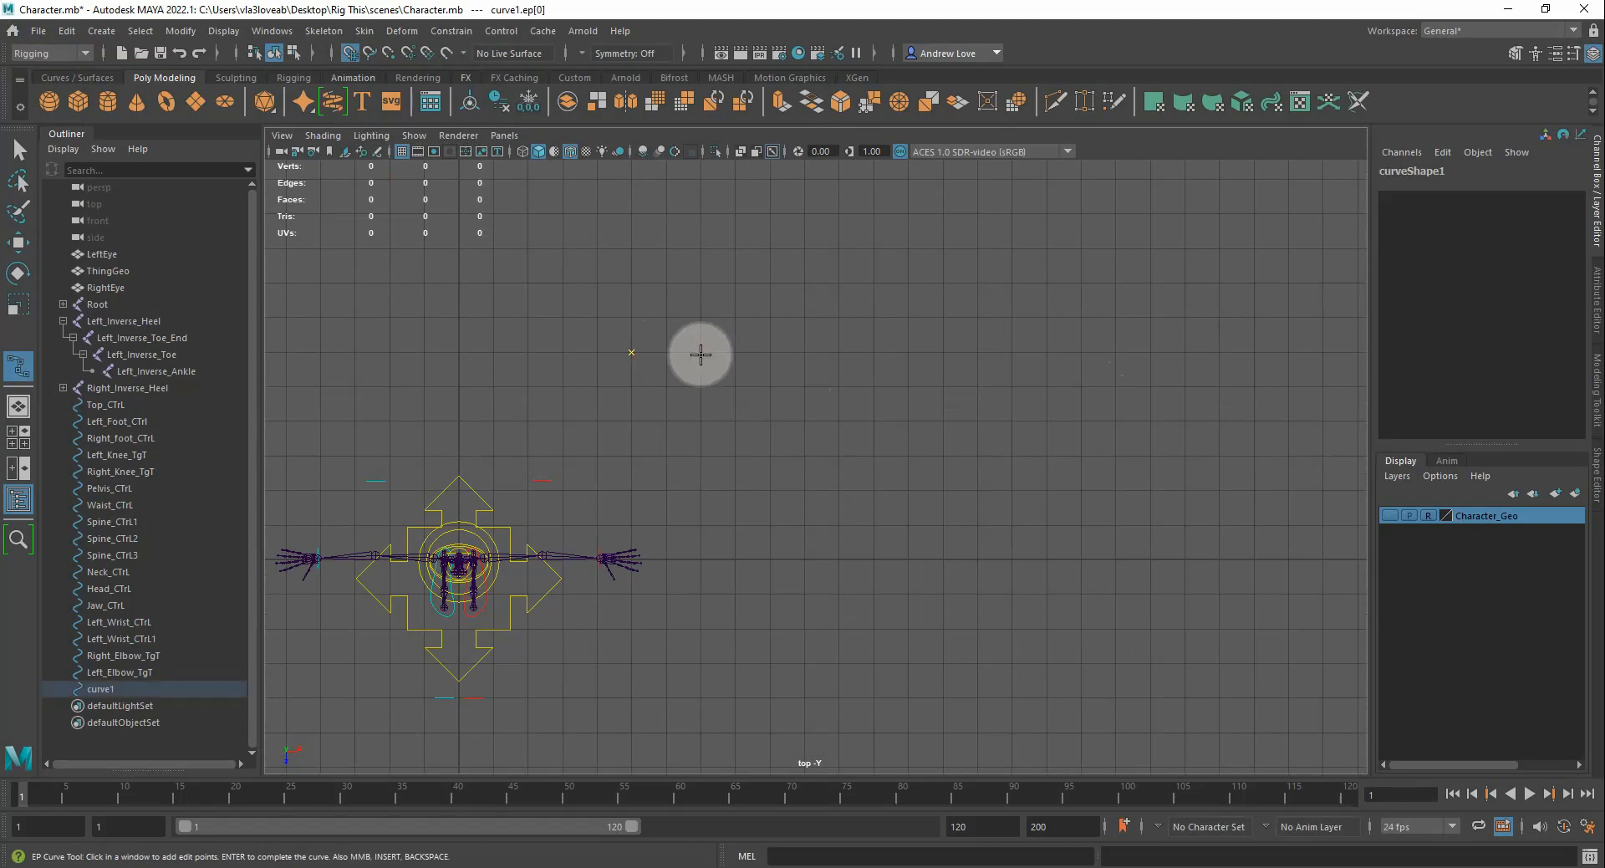
pyautogui.click(700, 351)
pyautogui.click(701, 317)
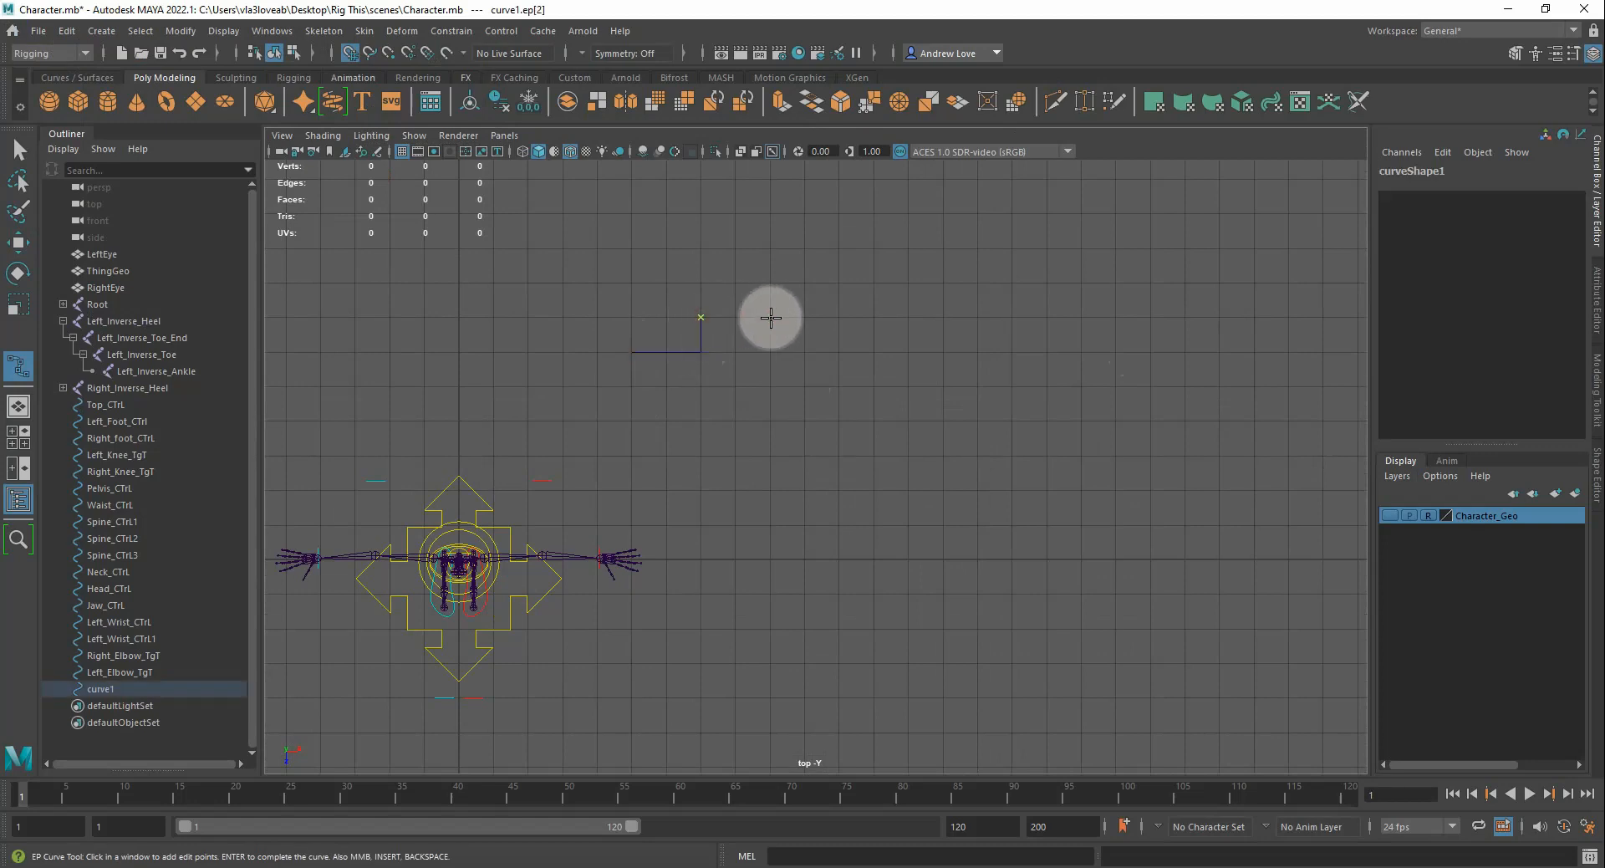
pyautogui.click(769, 387)
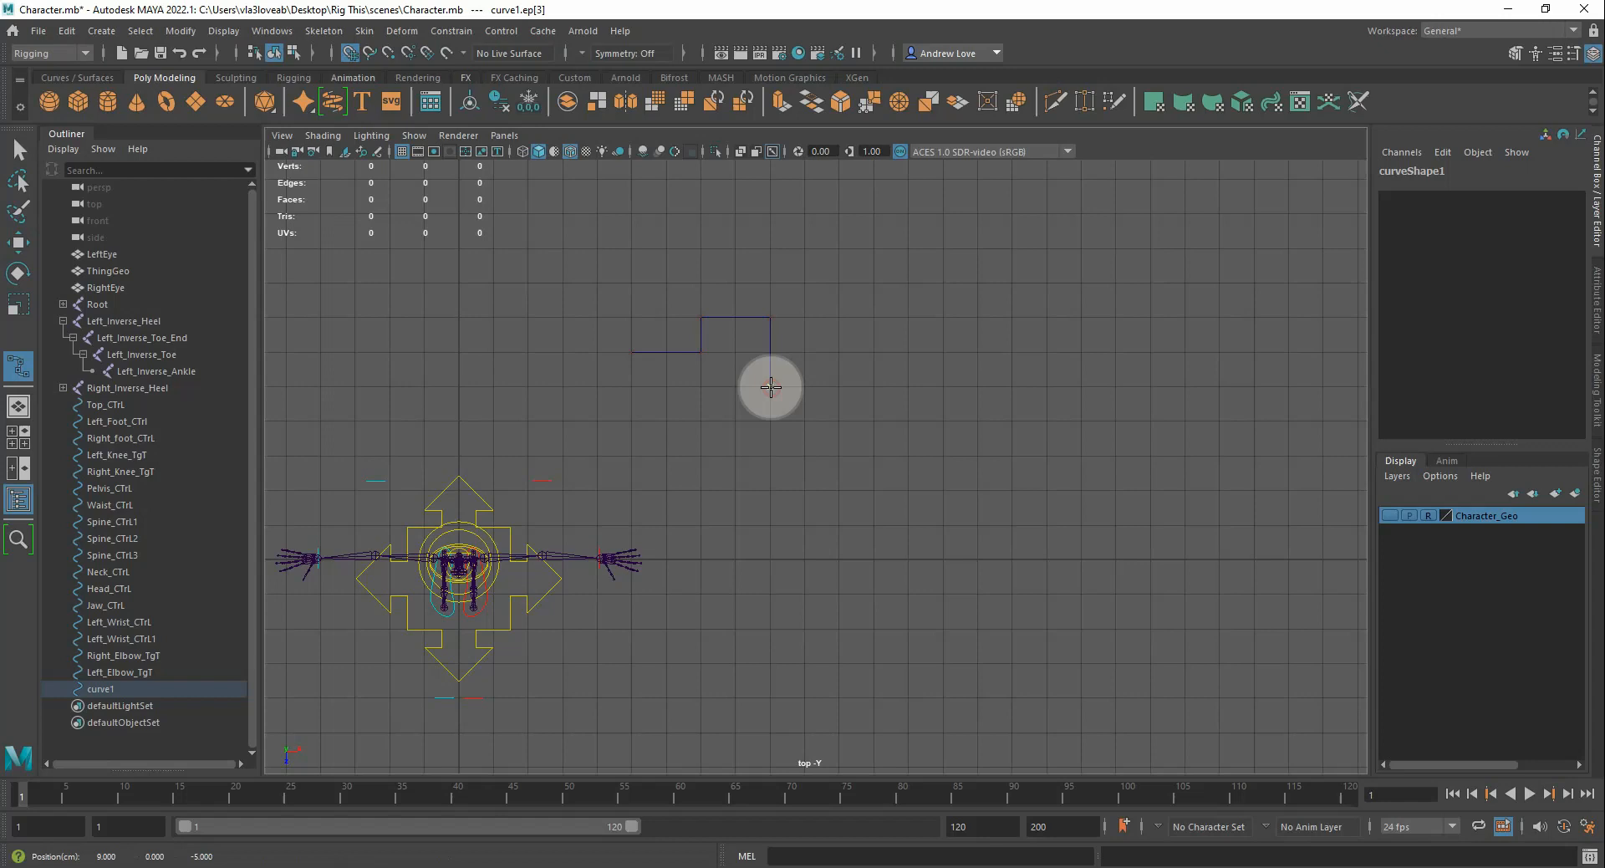
pyautogui.click(700, 387)
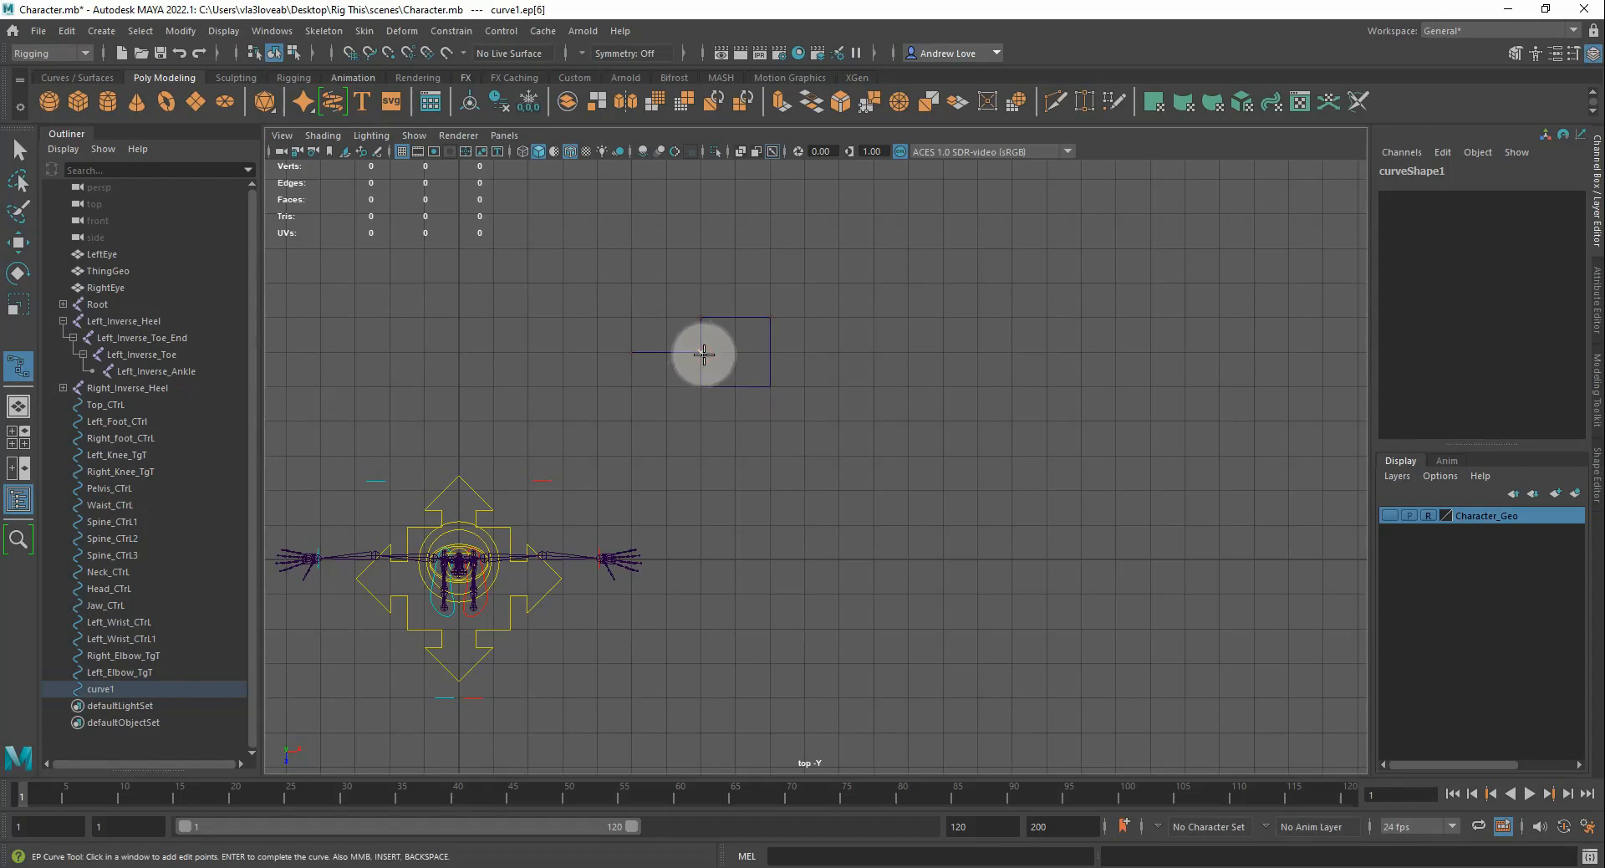
pyautogui.press('Return')
pyautogui.press('w')
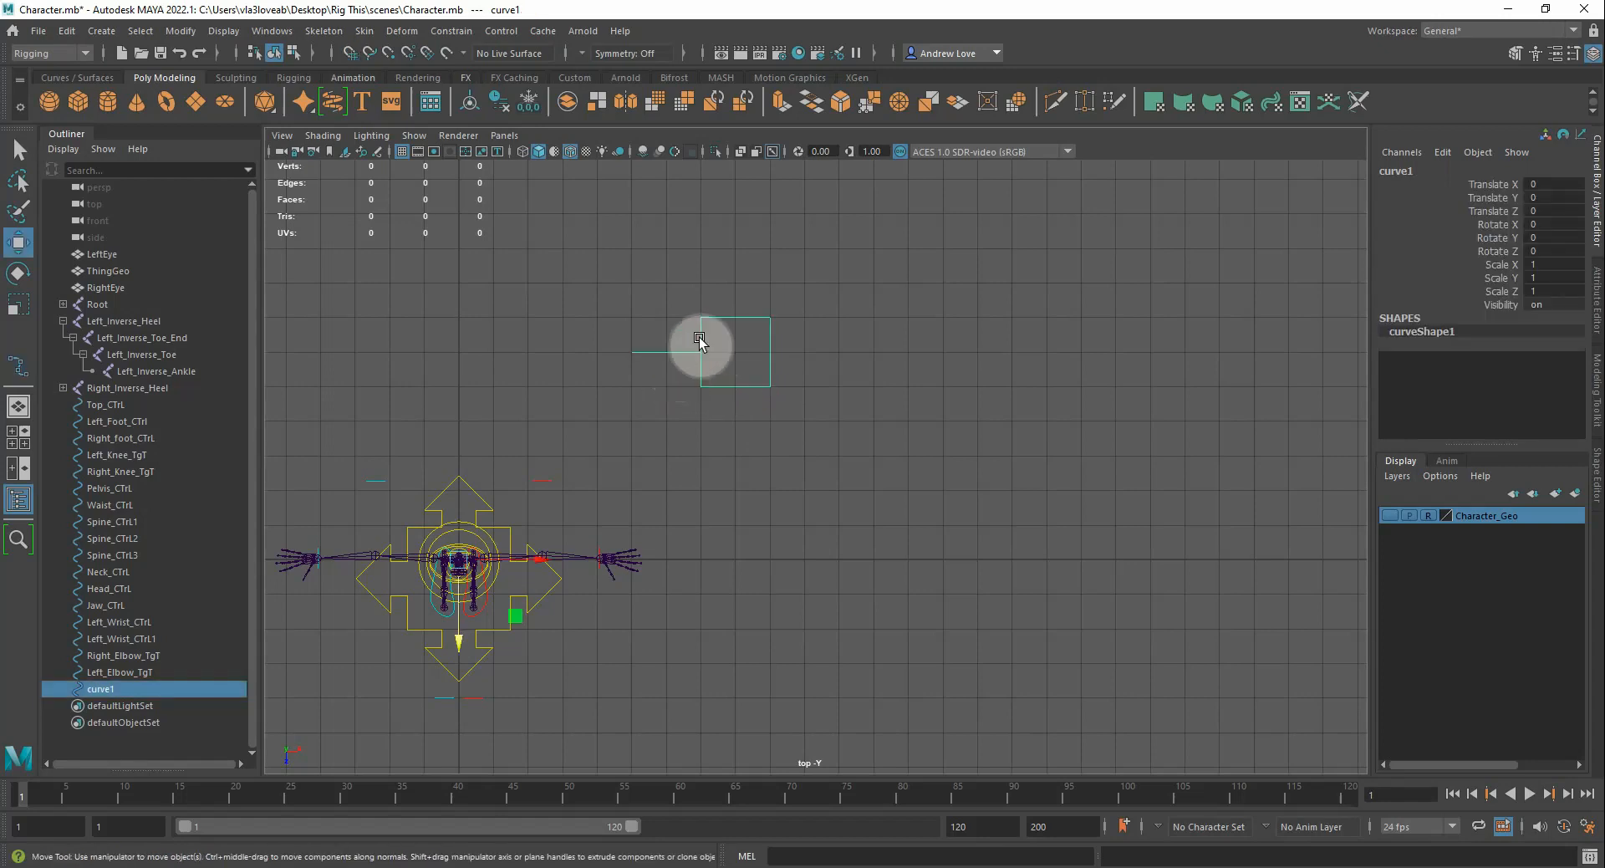
# Select the control vertices of the curve's square and scale them uniformly down to about a fifth of their size
pyautogui.moveTo(700, 341); pyautogui.dragTo(602, 340, button='right')
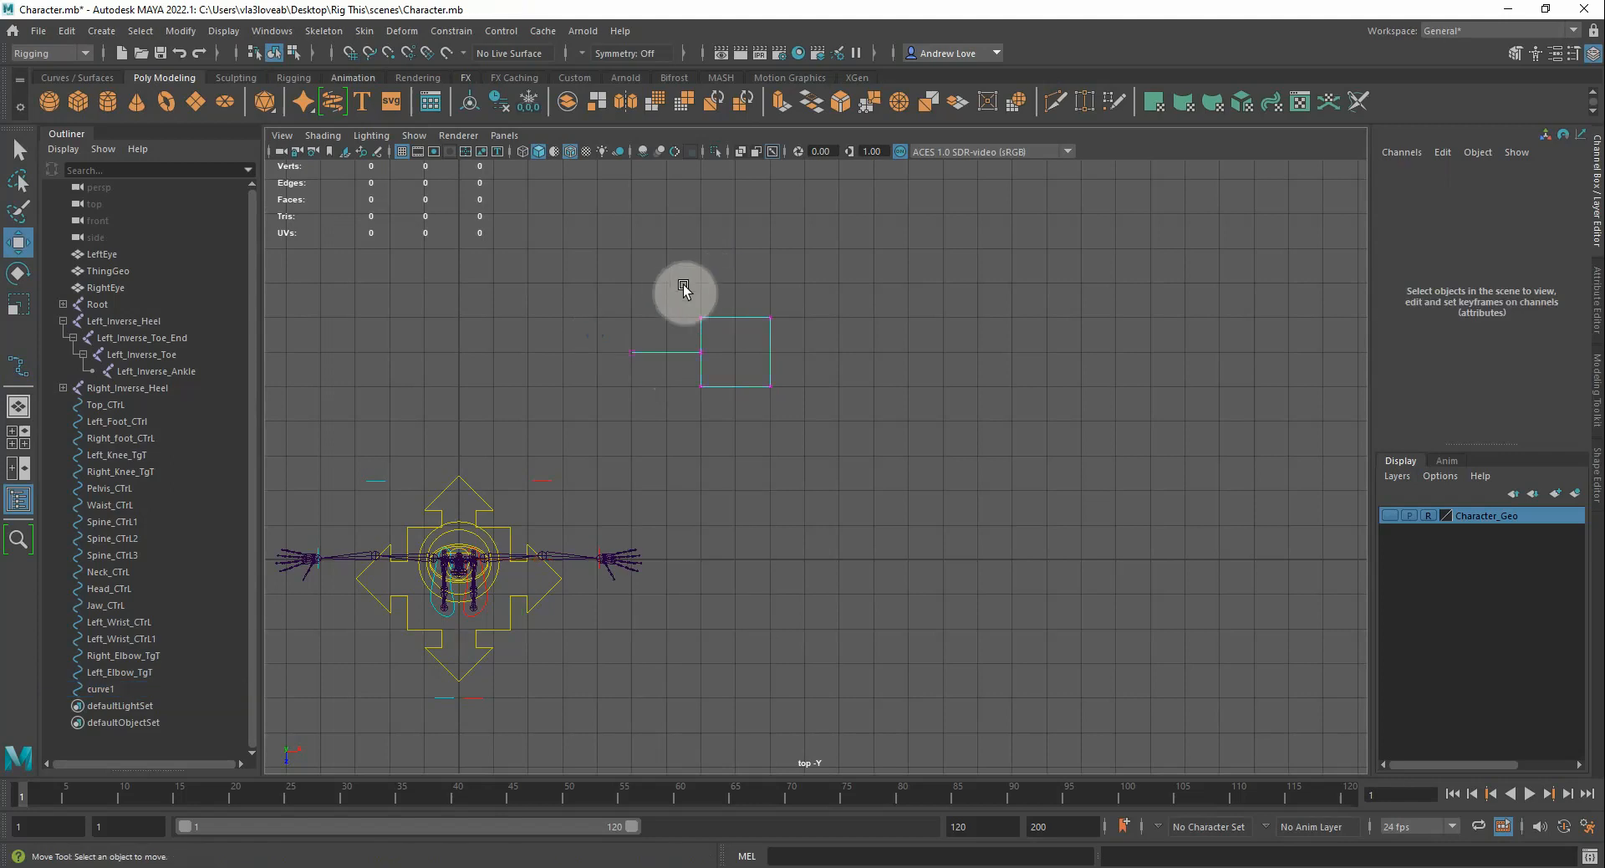
pyautogui.moveTo(682, 285); pyautogui.dragTo(807, 393)
pyautogui.press('r')
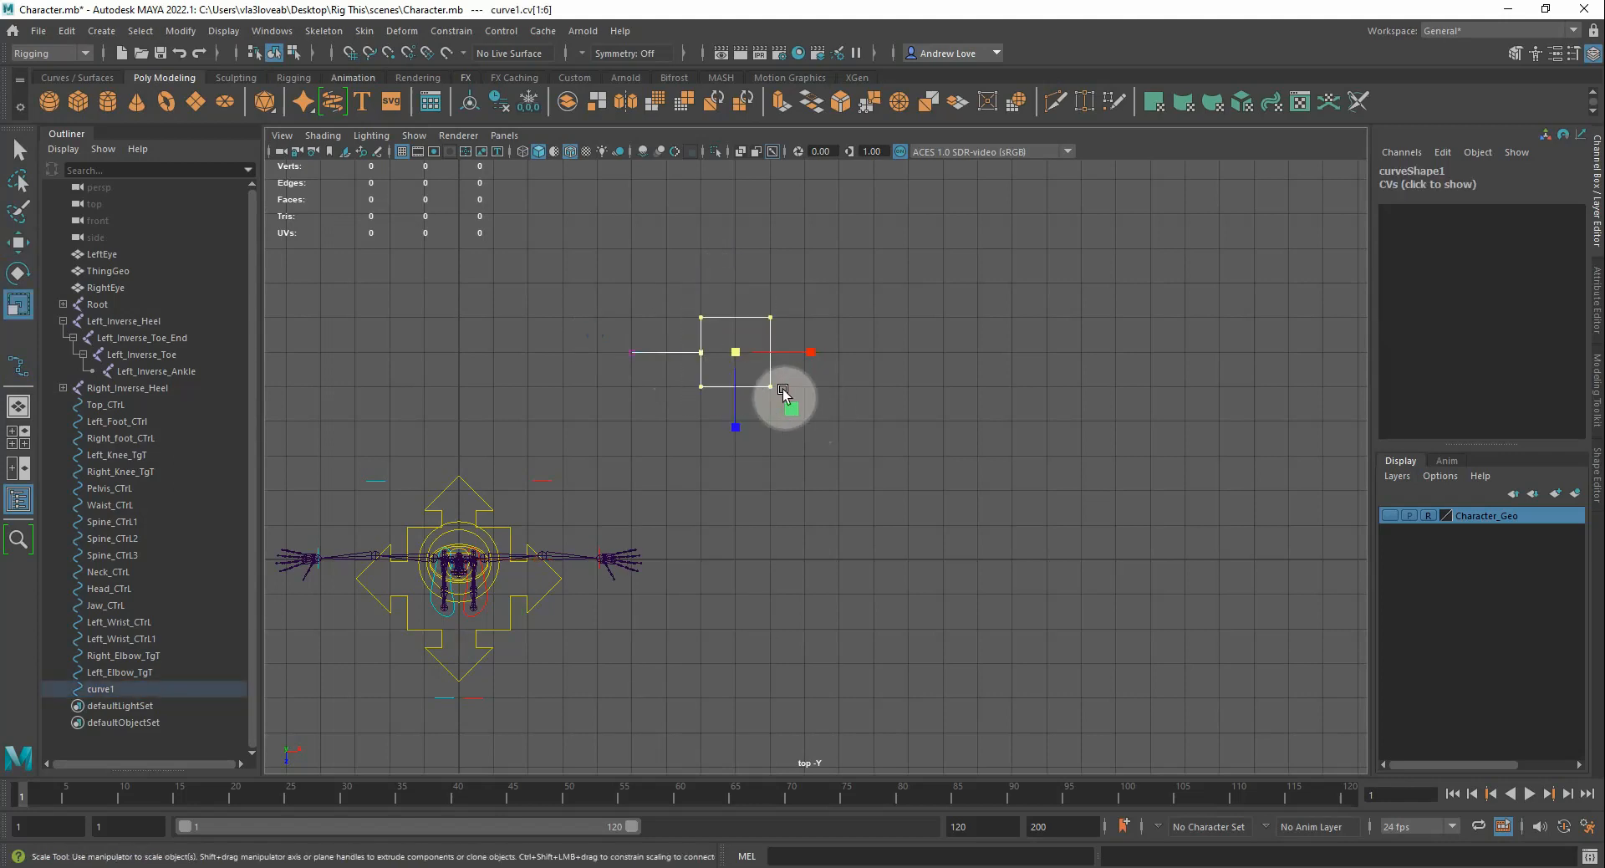
pyautogui.moveTo(733, 355); pyautogui.dragTo(701, 332)
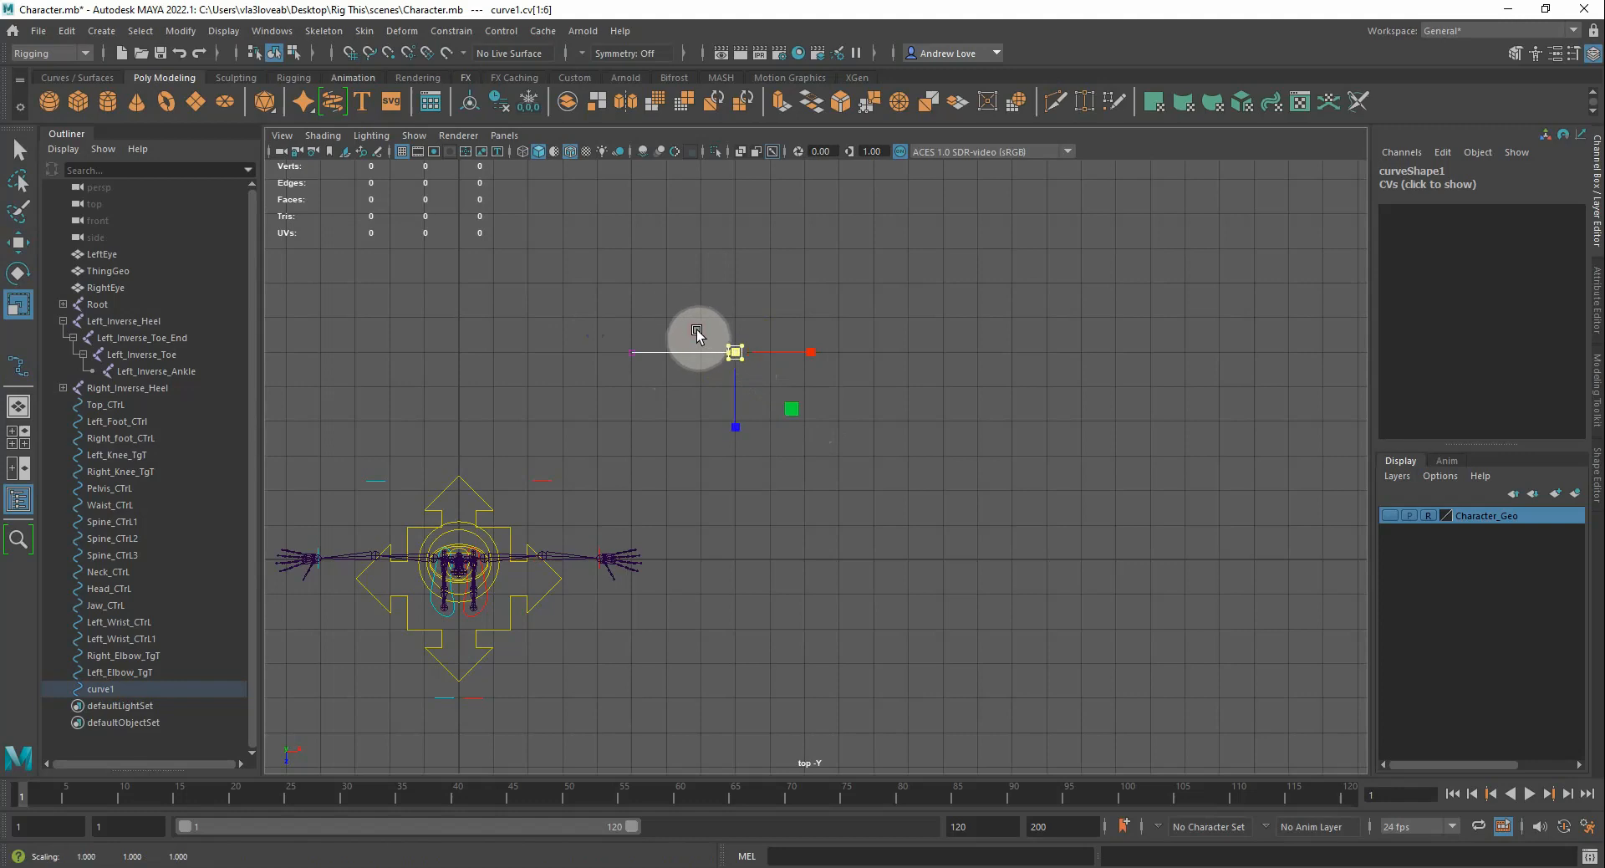
pyautogui.press('w')
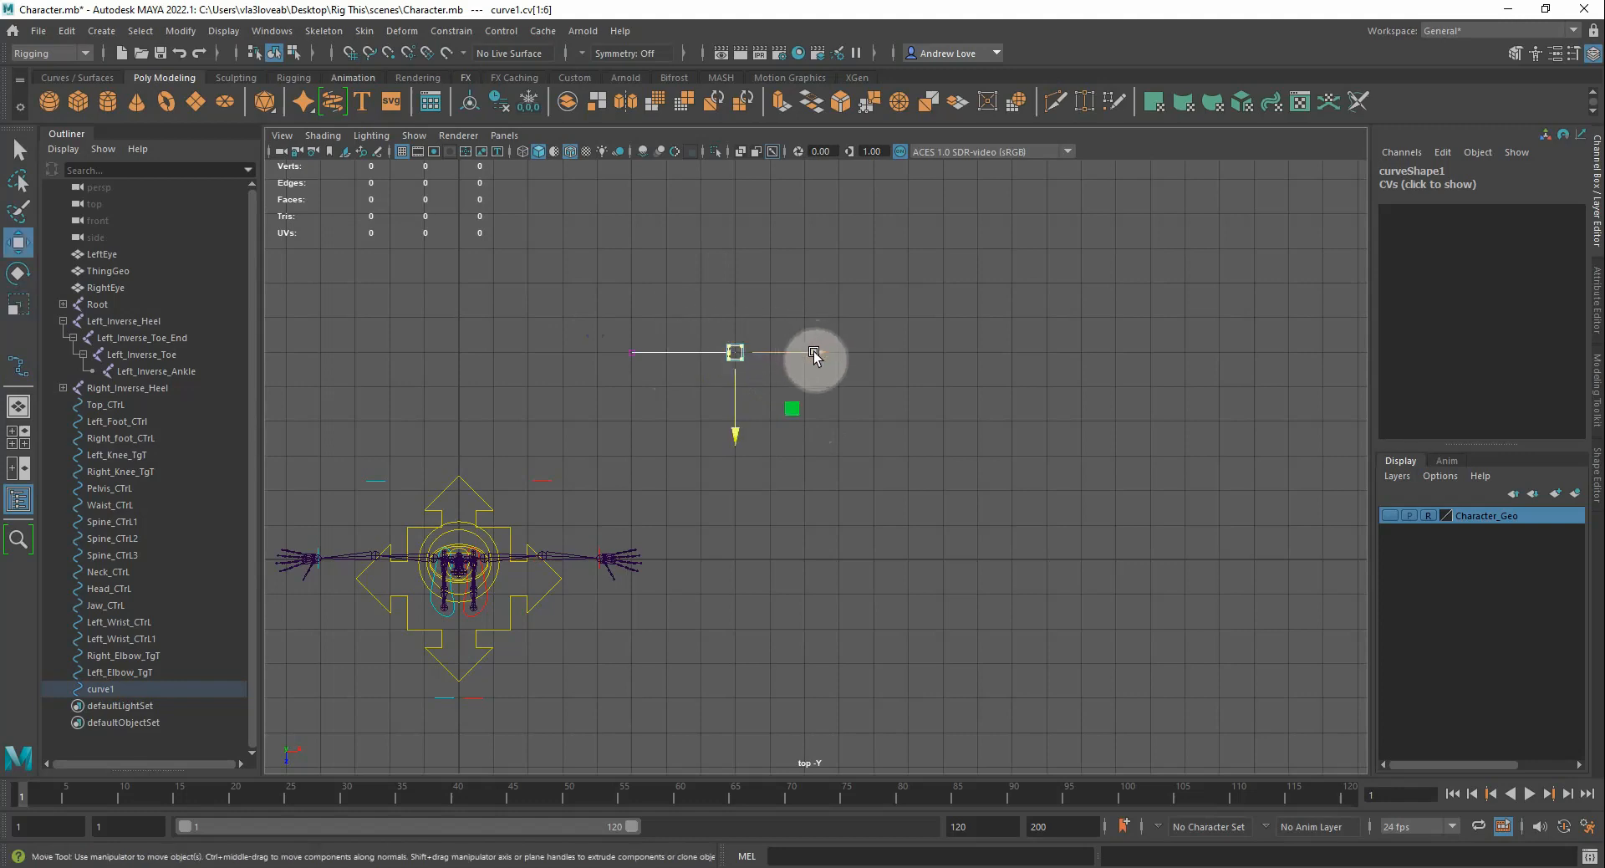
# Move the square's control vertices along X toward the line's free end to shorten the line, and return to object mode
pyautogui.moveTo(814, 354); pyautogui.dragTo(767, 355)
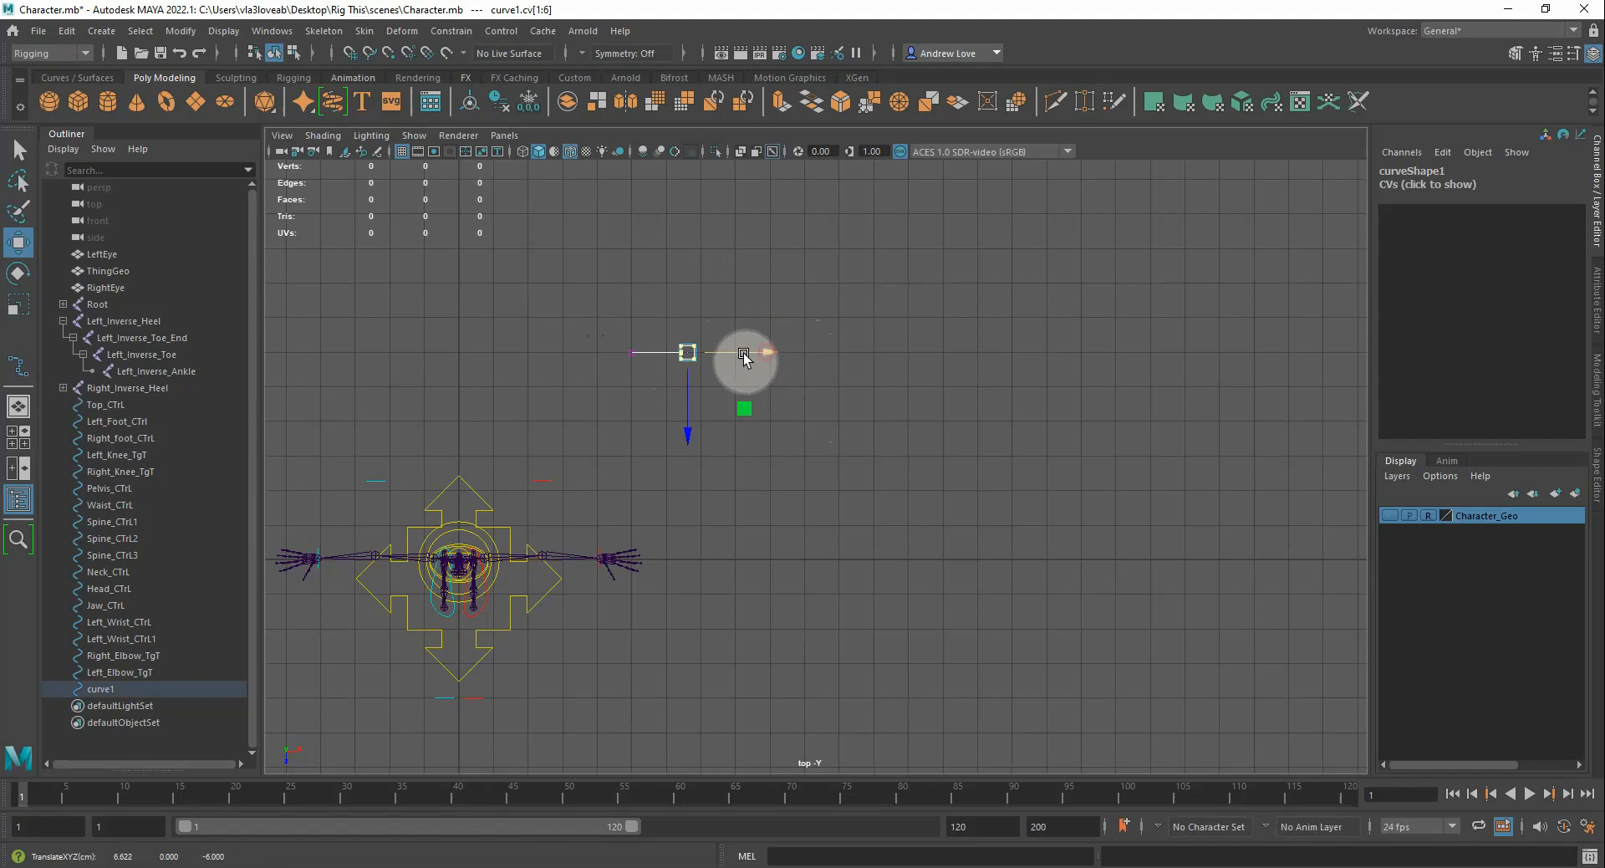
pyautogui.press('r')
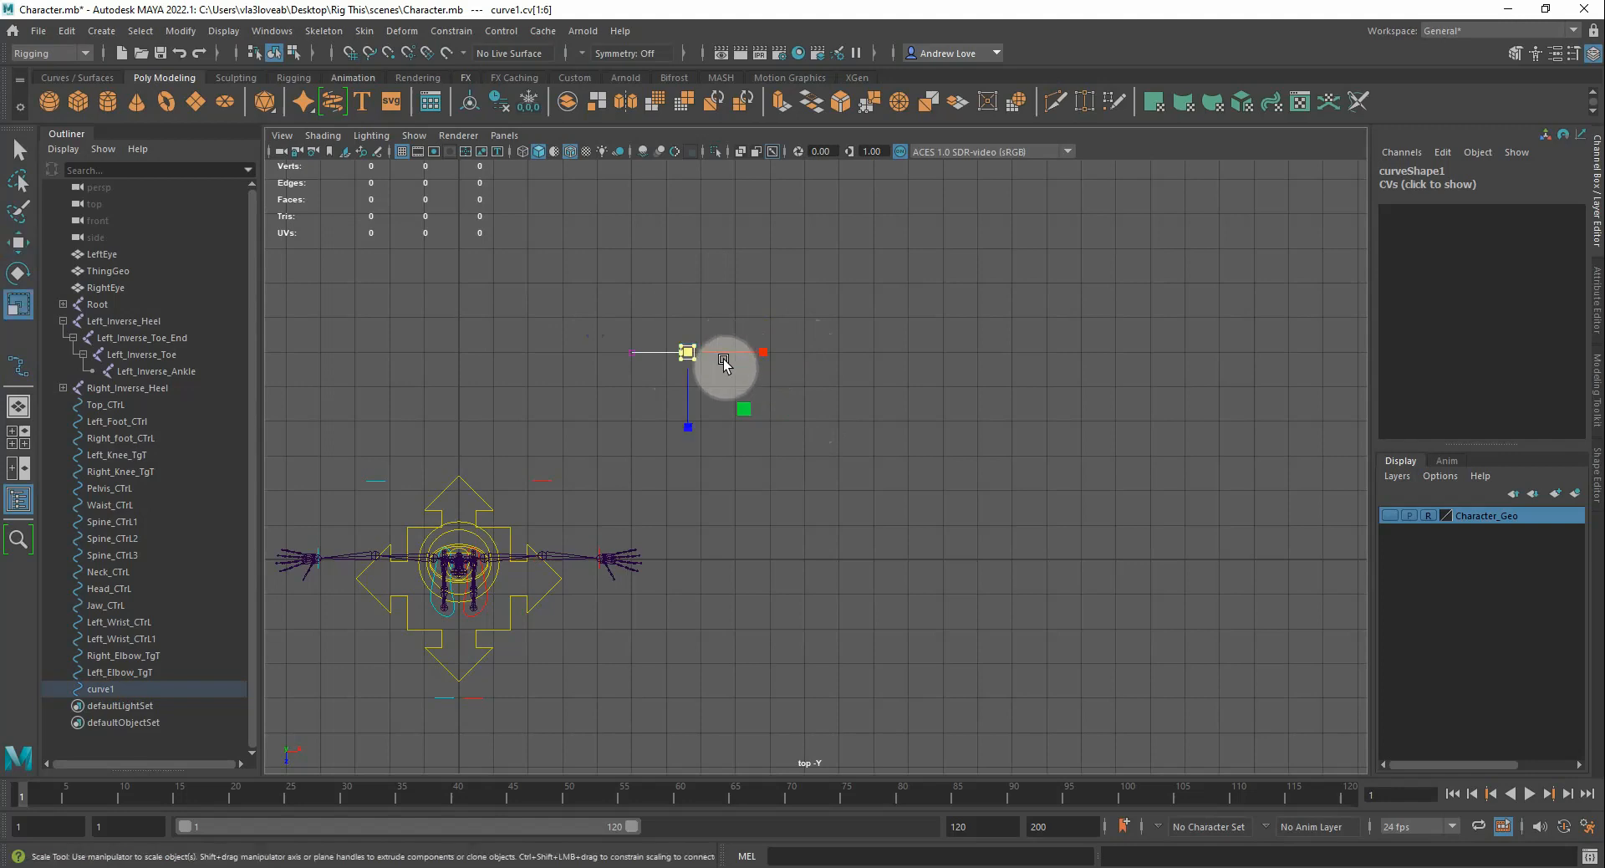
pyautogui.scroll(3, 481, 377)
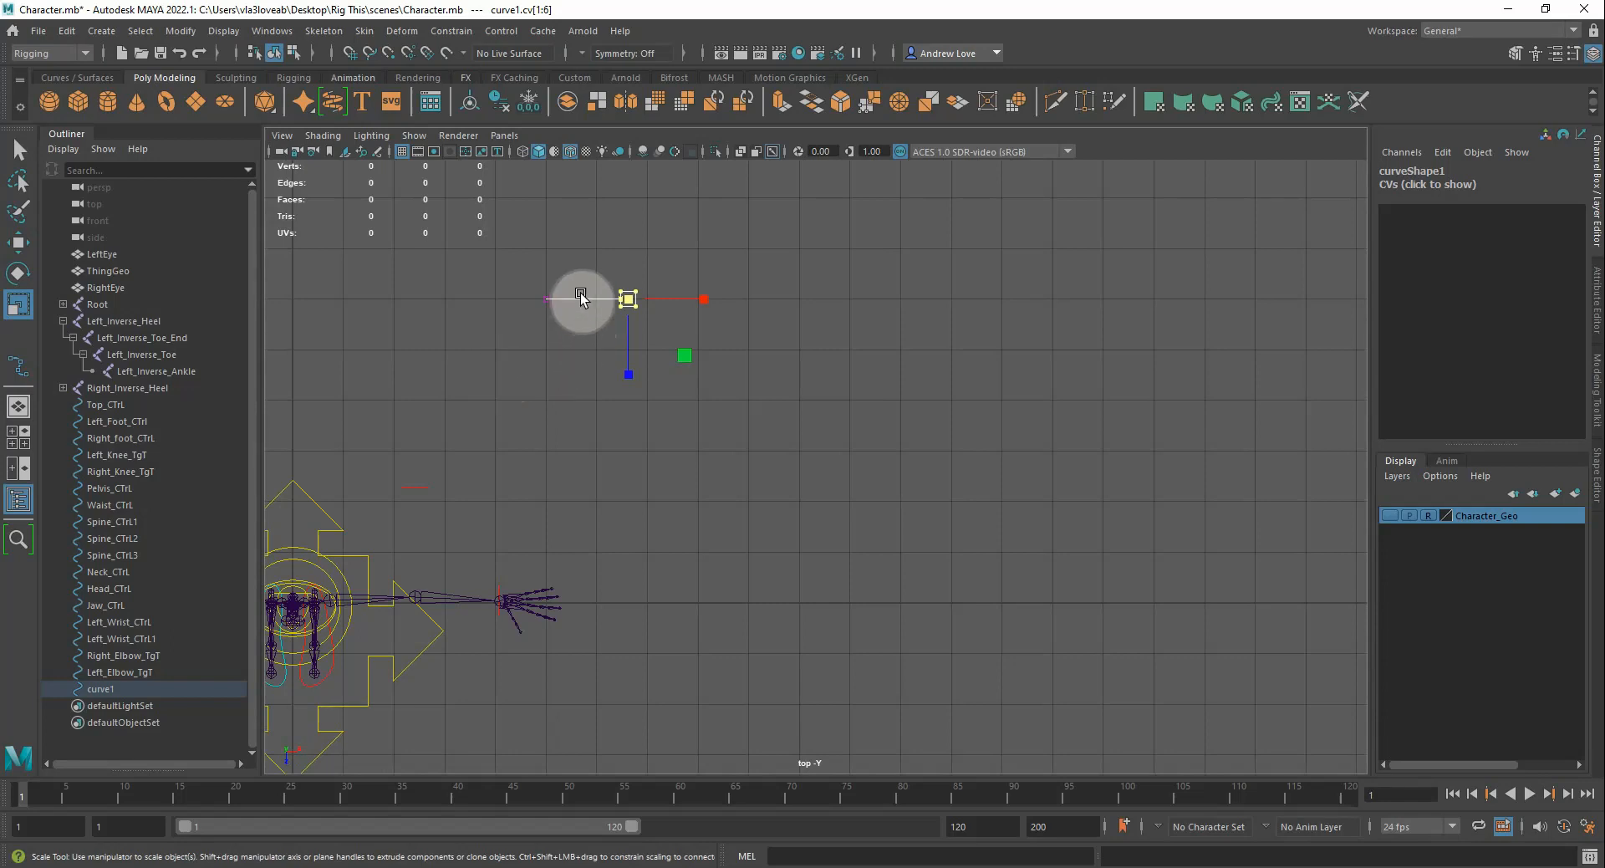
pyautogui.moveTo(580, 294); pyautogui.dragTo(643, 284, button='right')
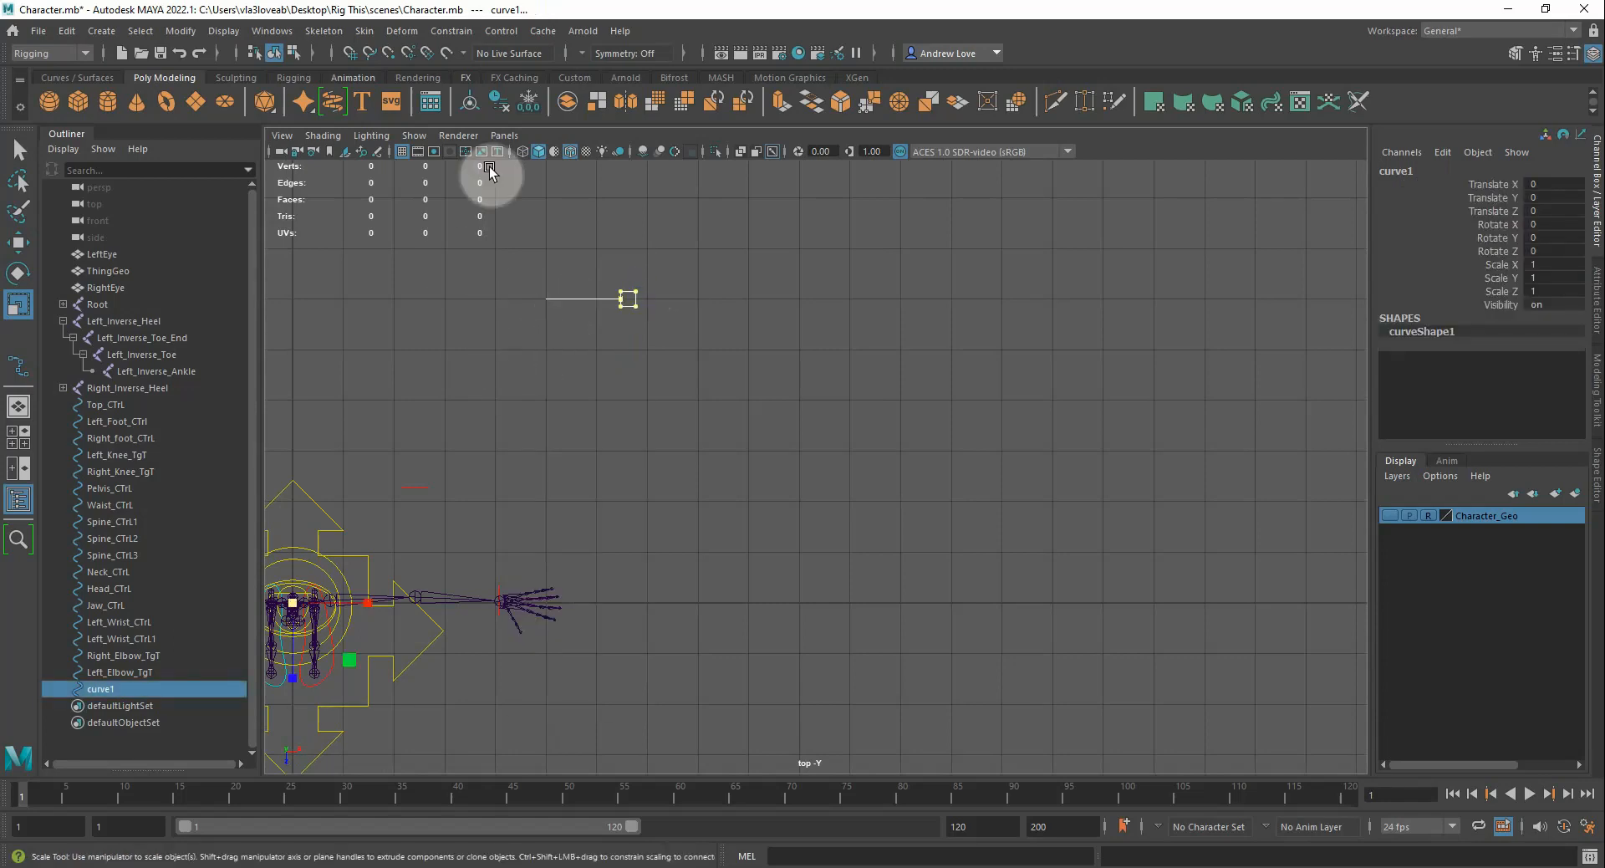
# Center the new curve's pivot, and snap it along X to the free end of the line
pyautogui.click(475, 103)
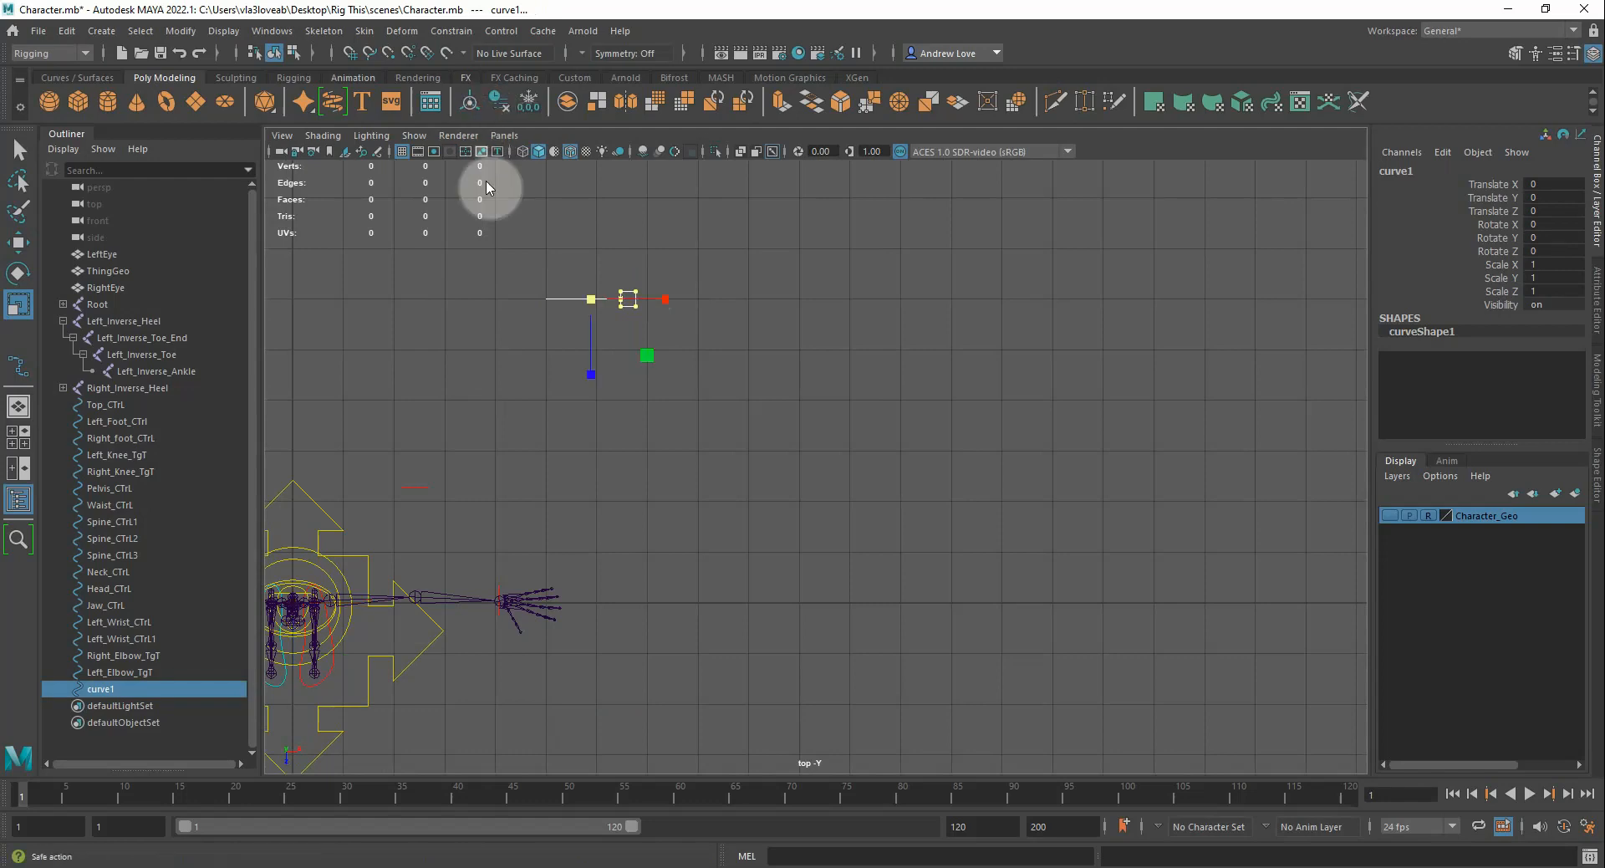
pyautogui.keyDown('alt'); pyautogui.moveTo(488, 302); pyautogui.dragTo(566, 418, button='middle'); pyautogui.keyUp('alt')
pyautogui.scroll(5, 581, 396)
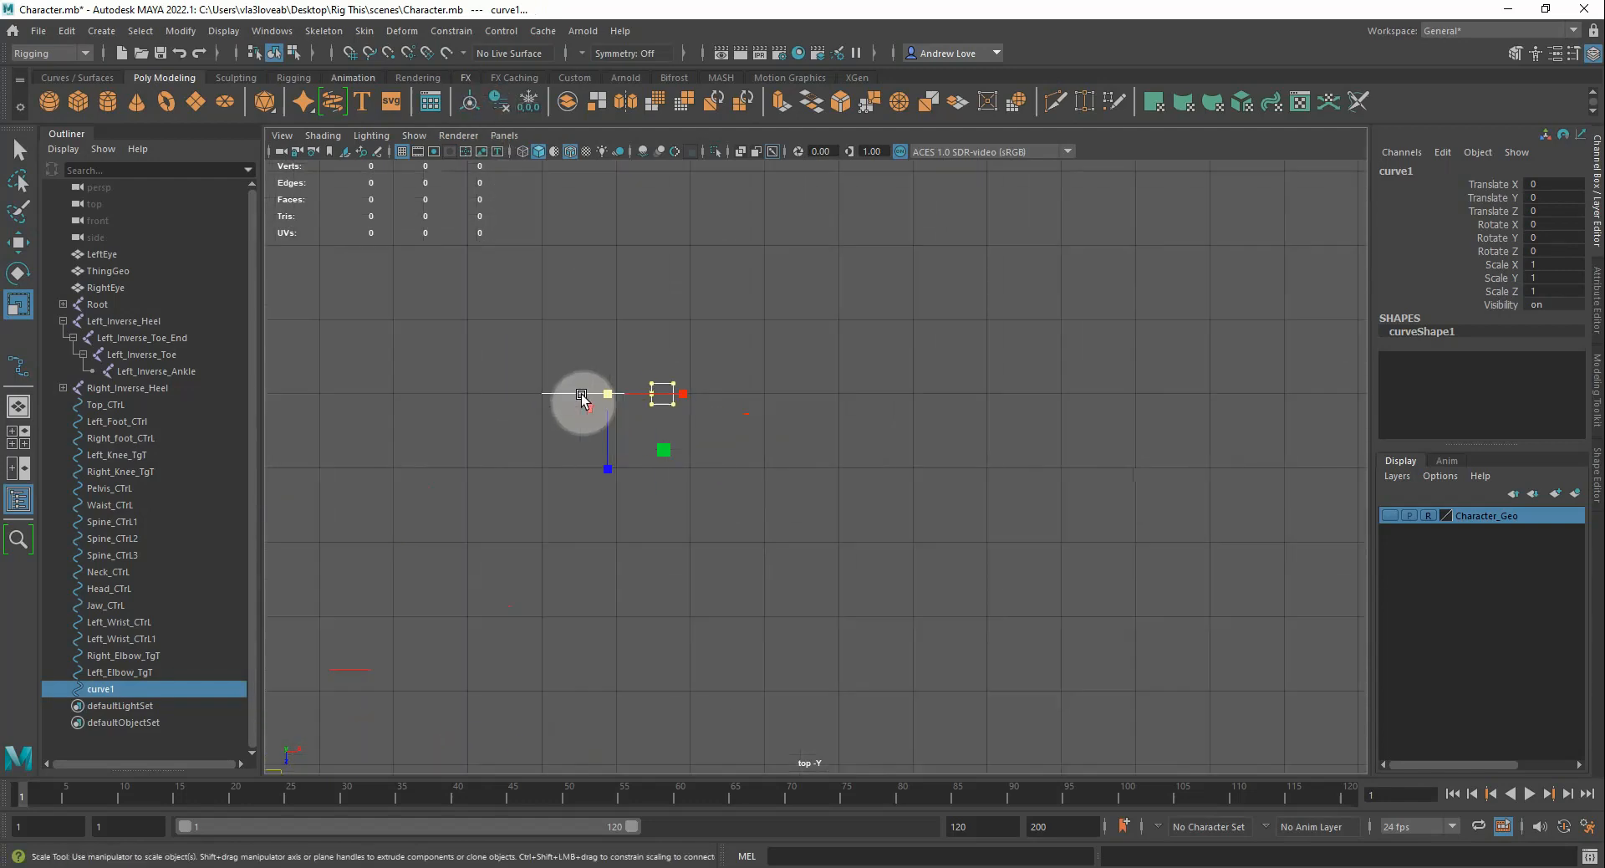
pyautogui.keyDown('alt'); pyautogui.moveTo(683, 382); pyautogui.dragTo(892, 421, button='middle'); pyautogui.keyUp('alt')
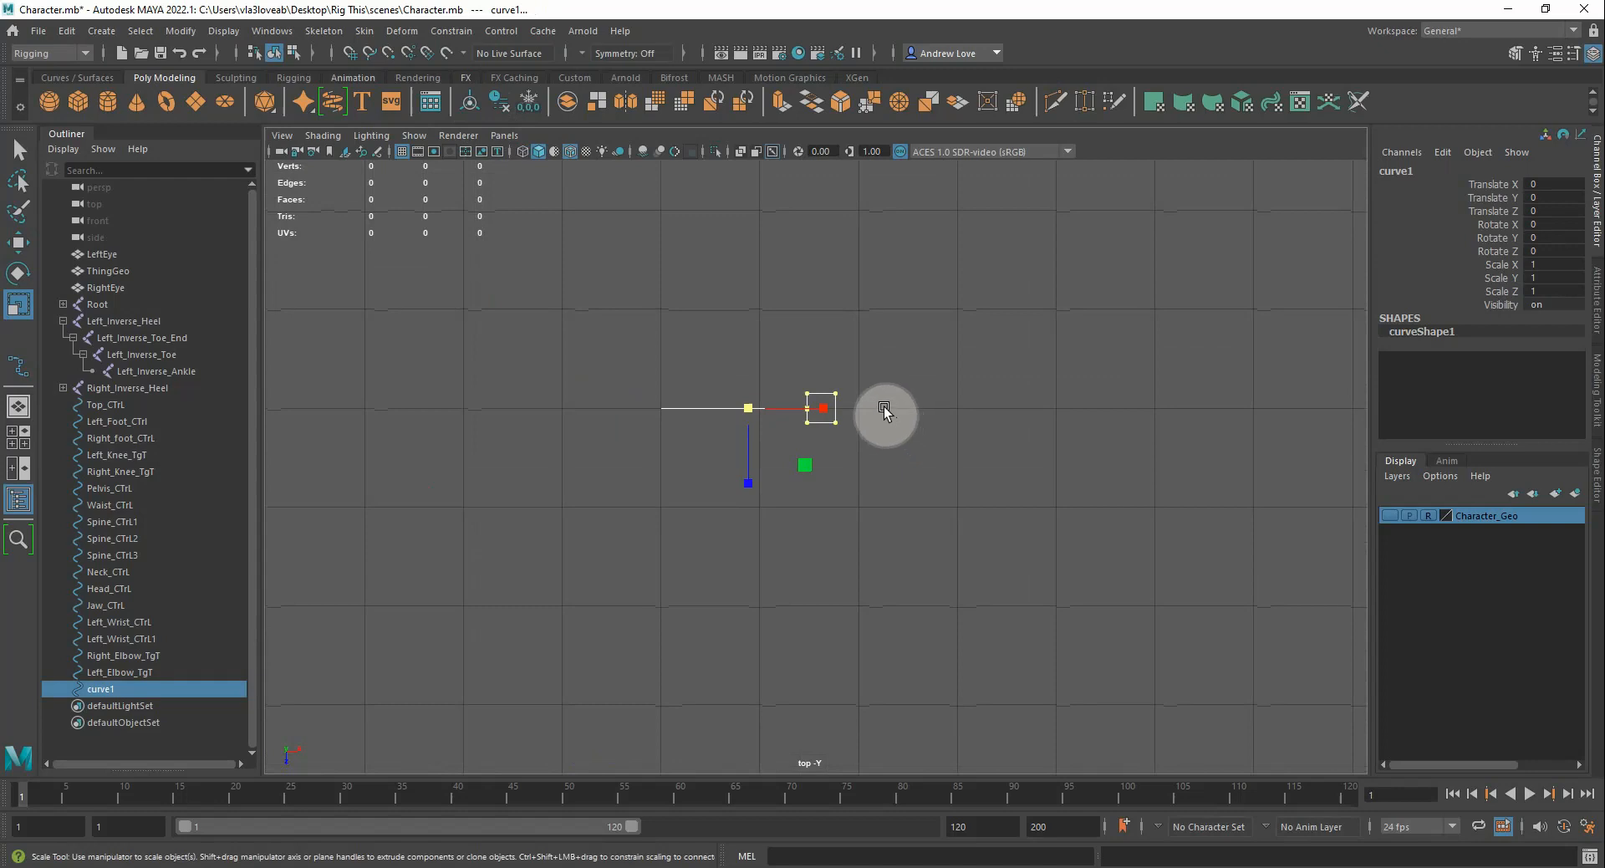
pyautogui.press('d')
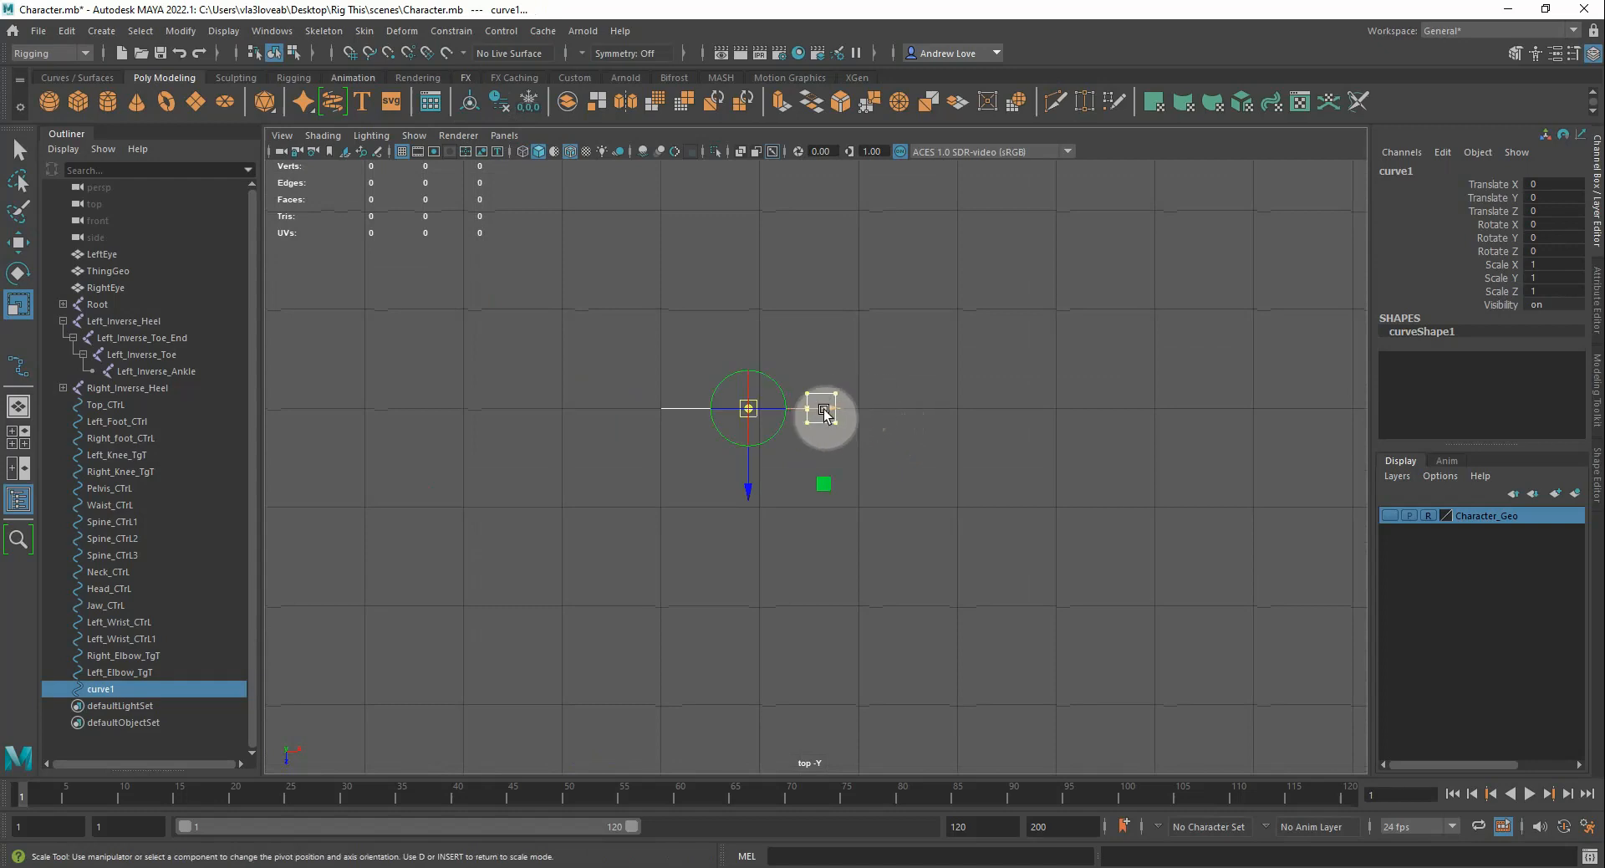
pyautogui.moveTo(828, 411); pyautogui.dragTo(685, 414)
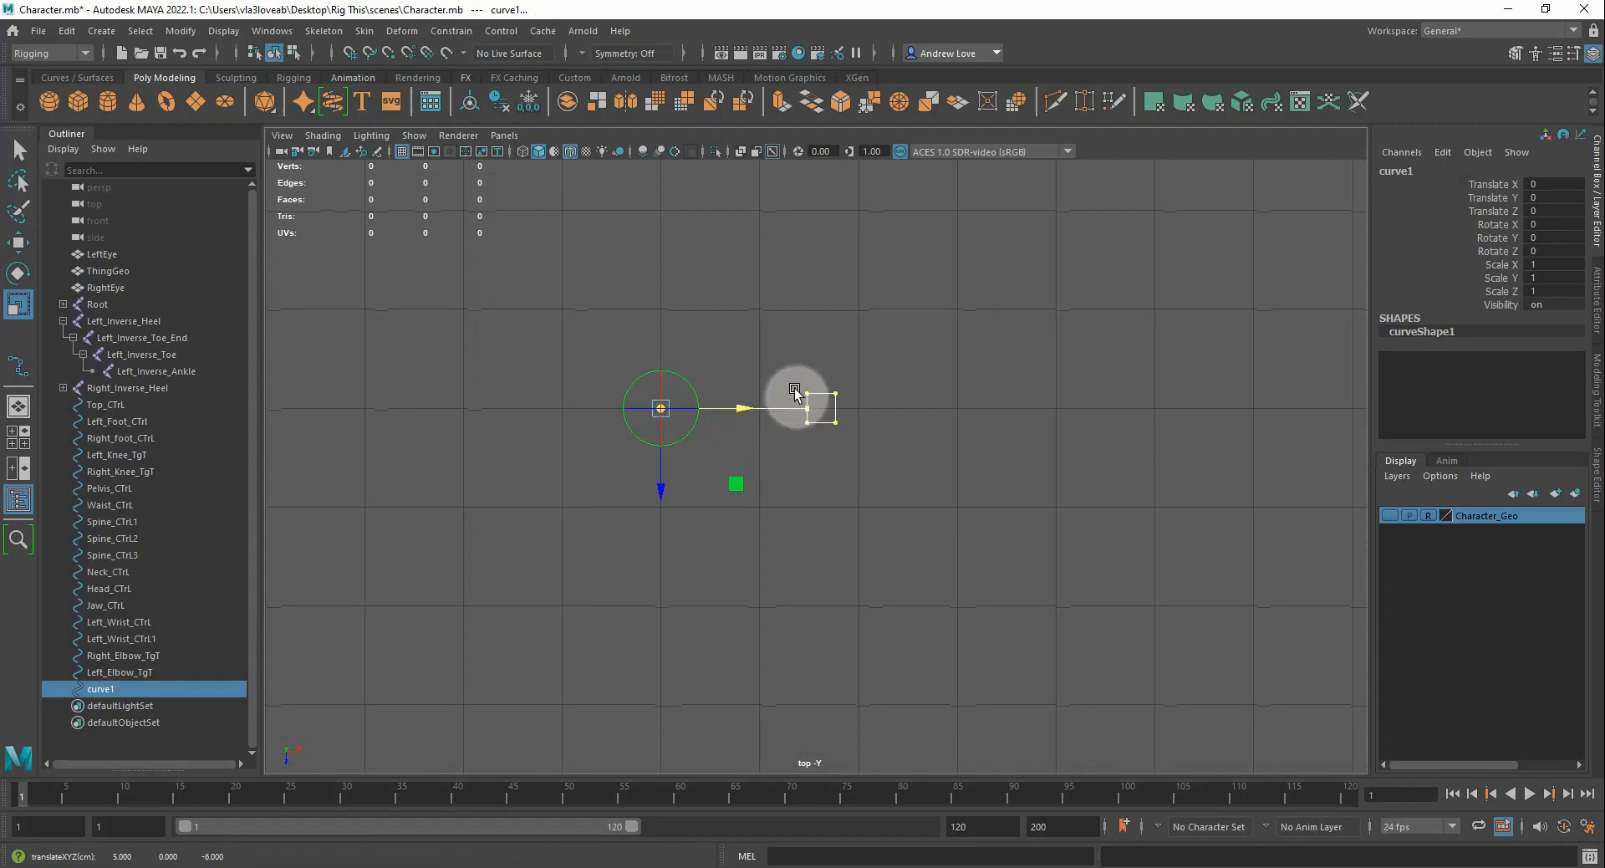
pyautogui.moveTo(809, 404)
pyautogui.mouseDown(button='right')
pyautogui.moveTo(835, 369)
pyautogui.moveTo(838, 394)
pyautogui.mouseUp(button='right')
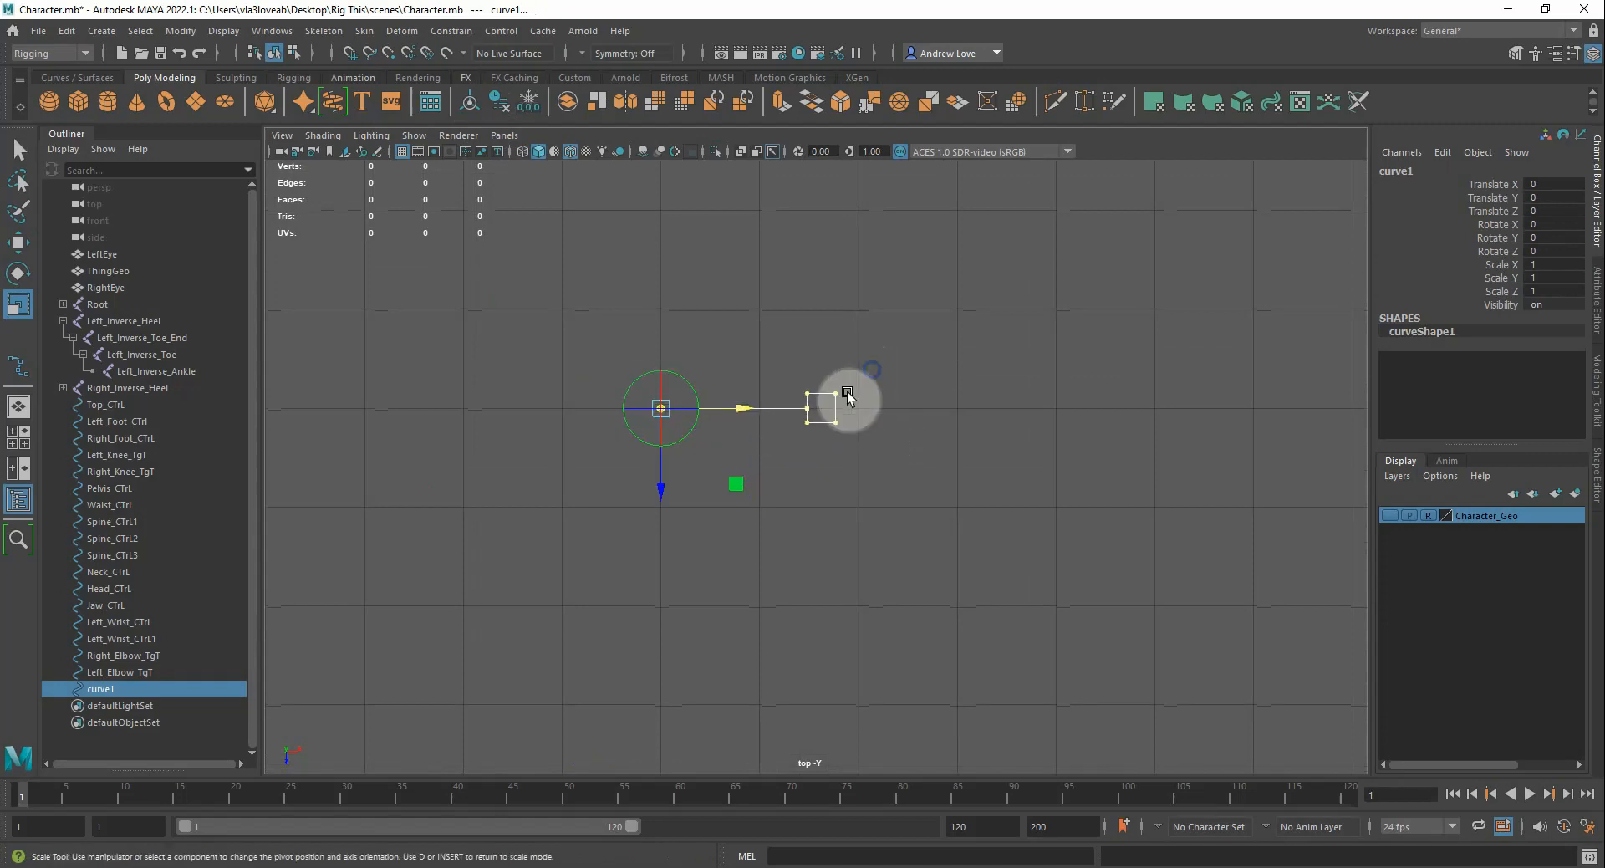
pyautogui.click(826, 428)
pyautogui.click(836, 441)
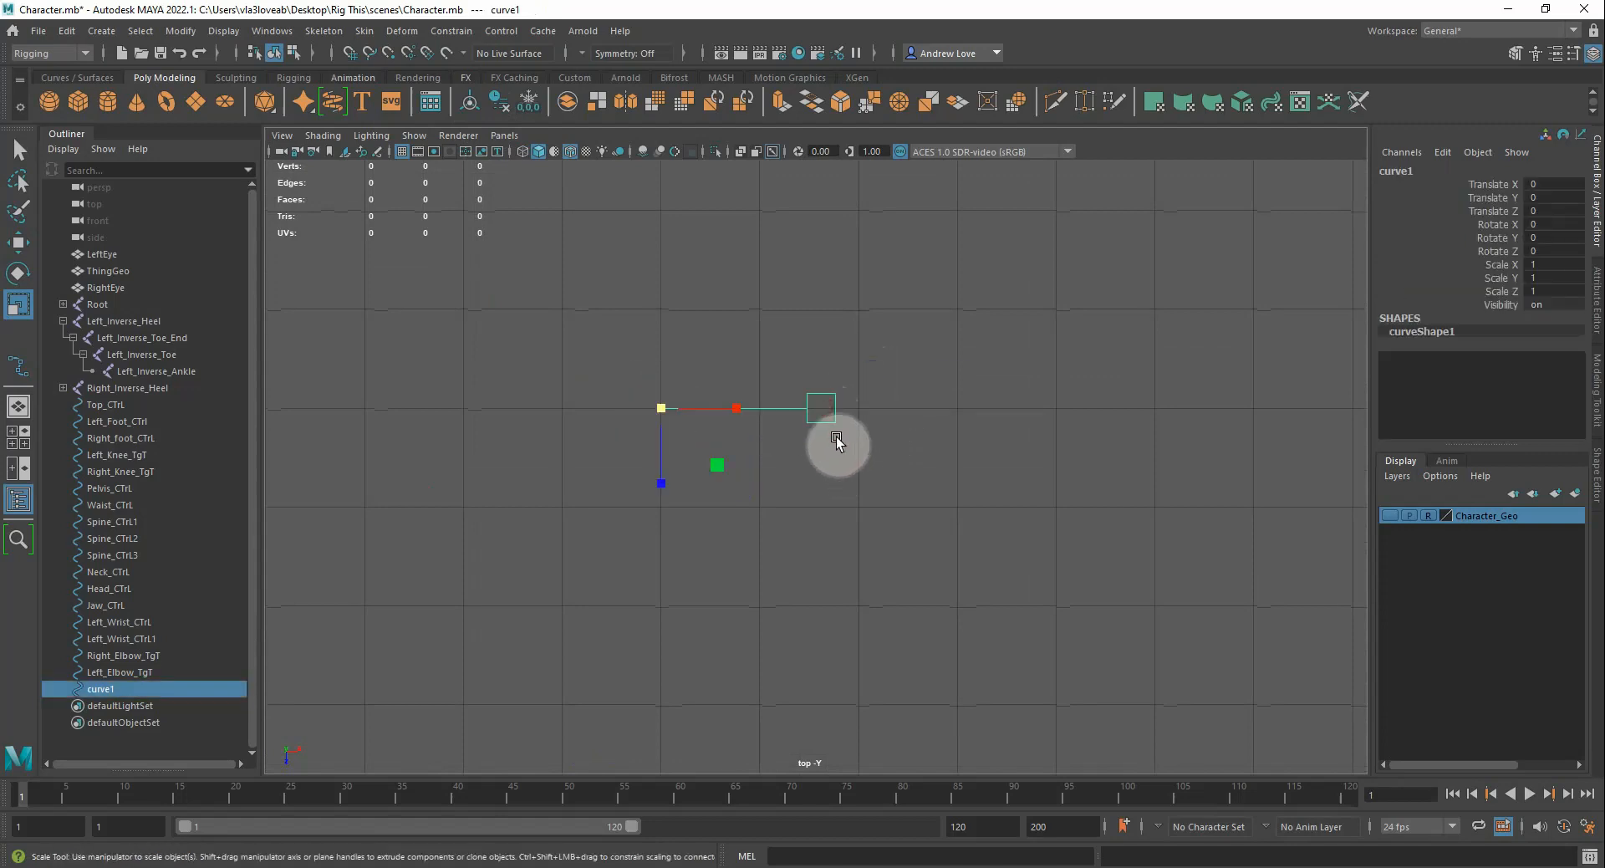
# Rotate the line-and-square curve 90° about X around its pivot
pyautogui.scroll(-3, 748, 424)
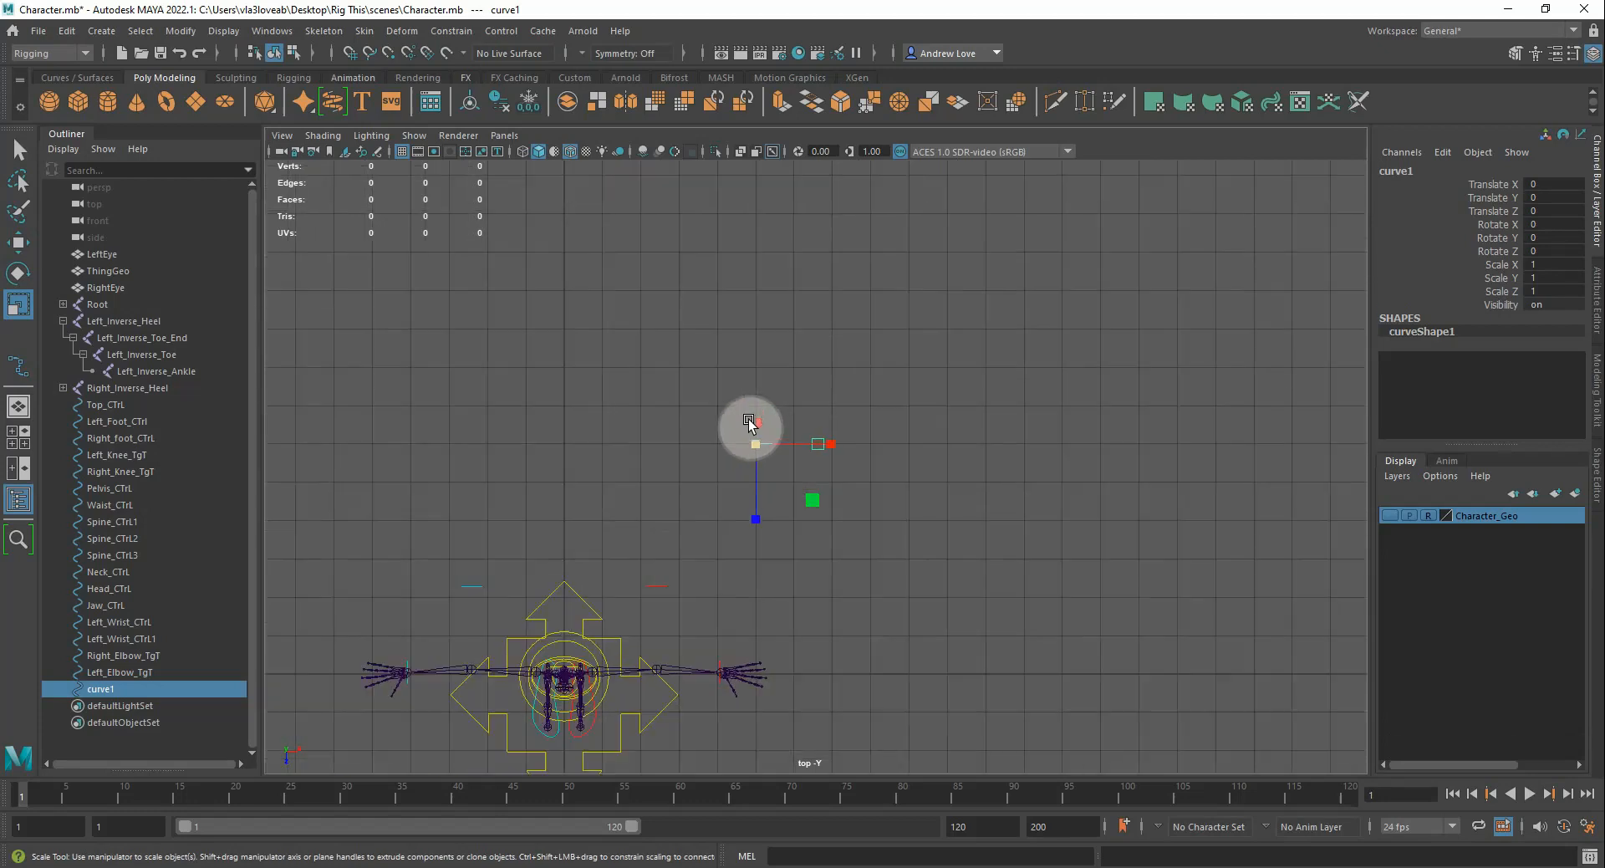
pyautogui.scroll(5, 748, 424)
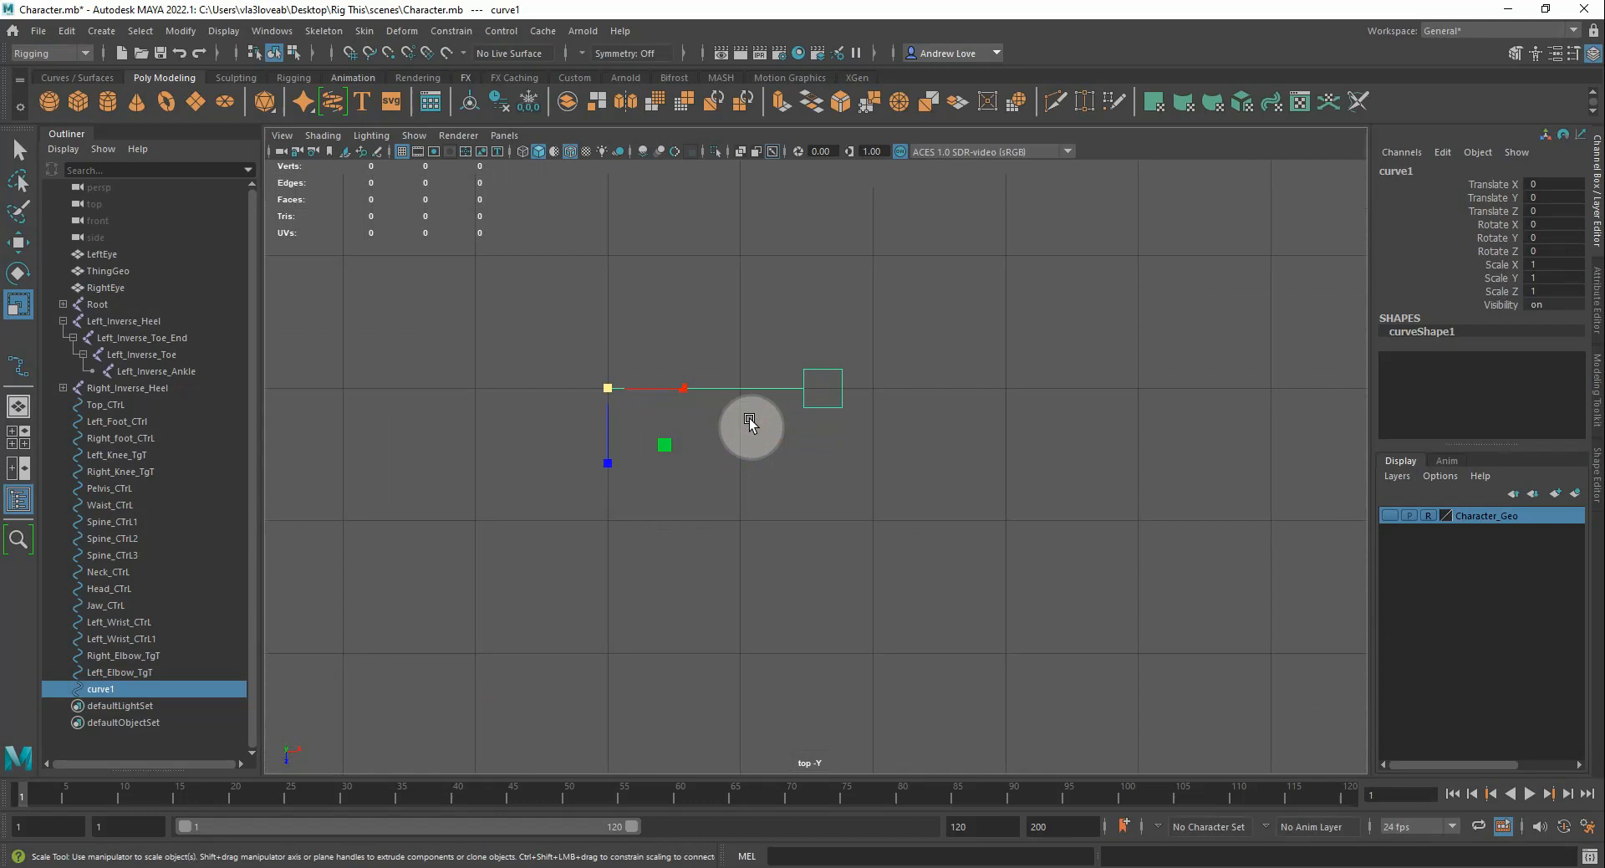
pyautogui.press('e')
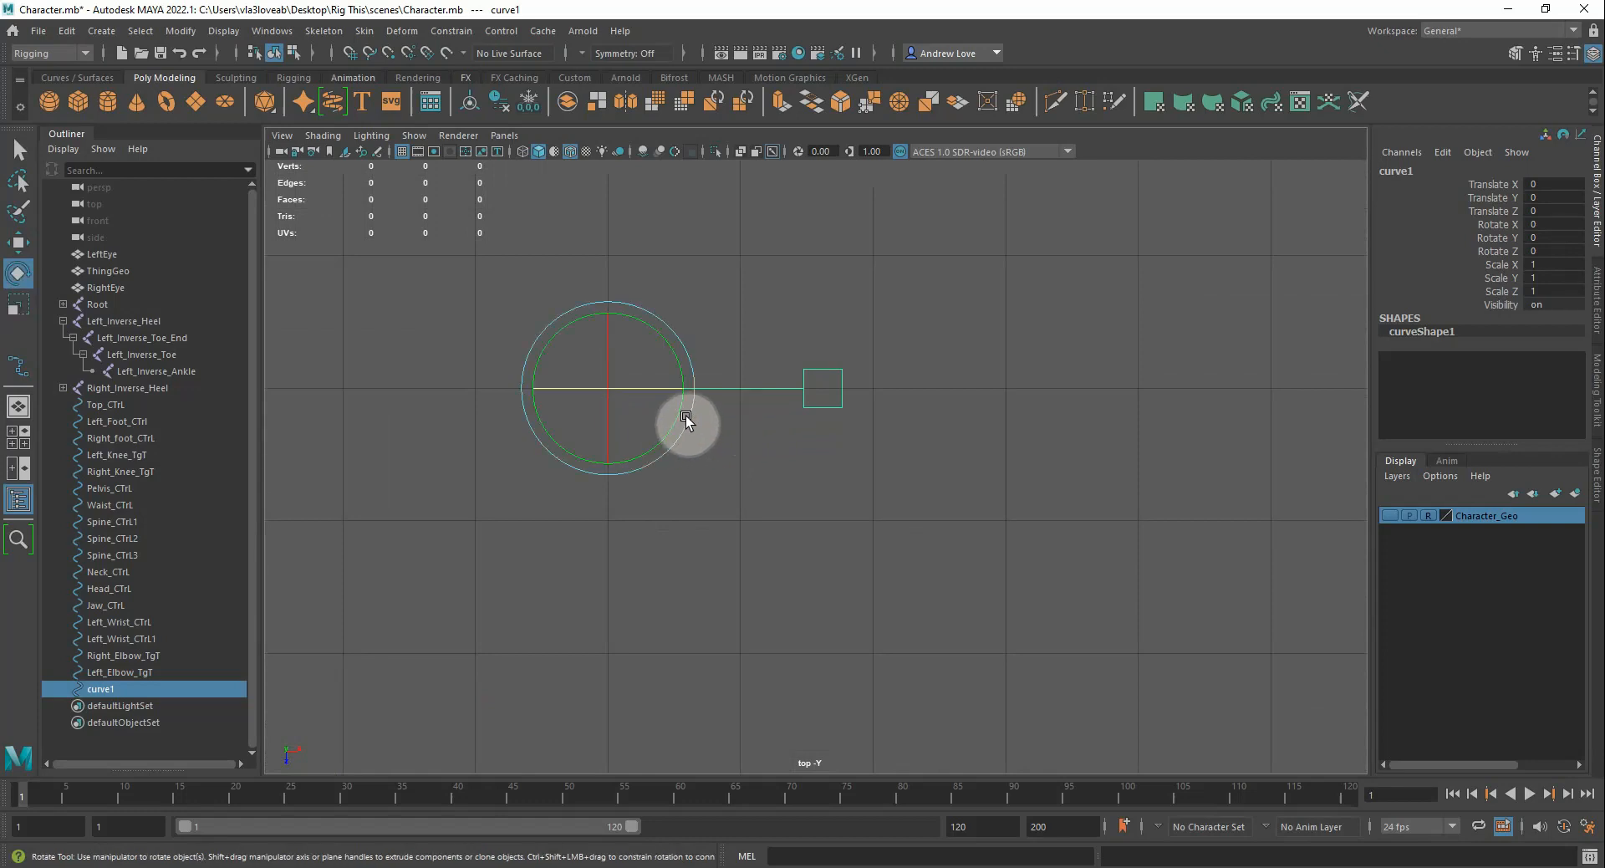
pyautogui.moveTo(686, 418); pyautogui.dragTo(660, 458)
# In the perspective view, move the curve so its pivot snaps onto the character's left clavicle joint
pyautogui.press('space')
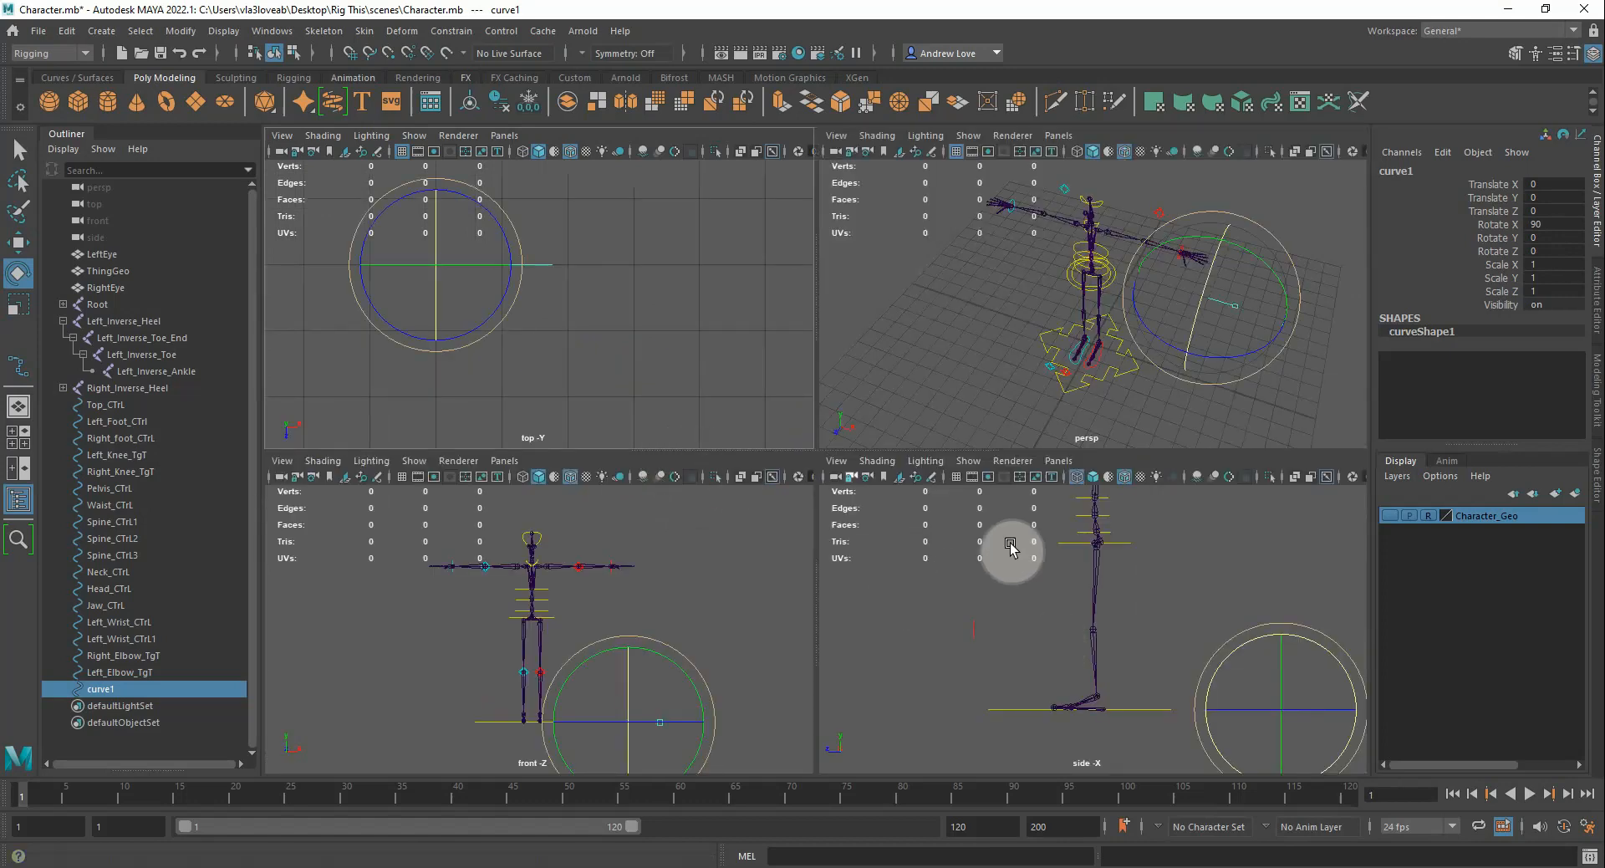
pyautogui.press('space')
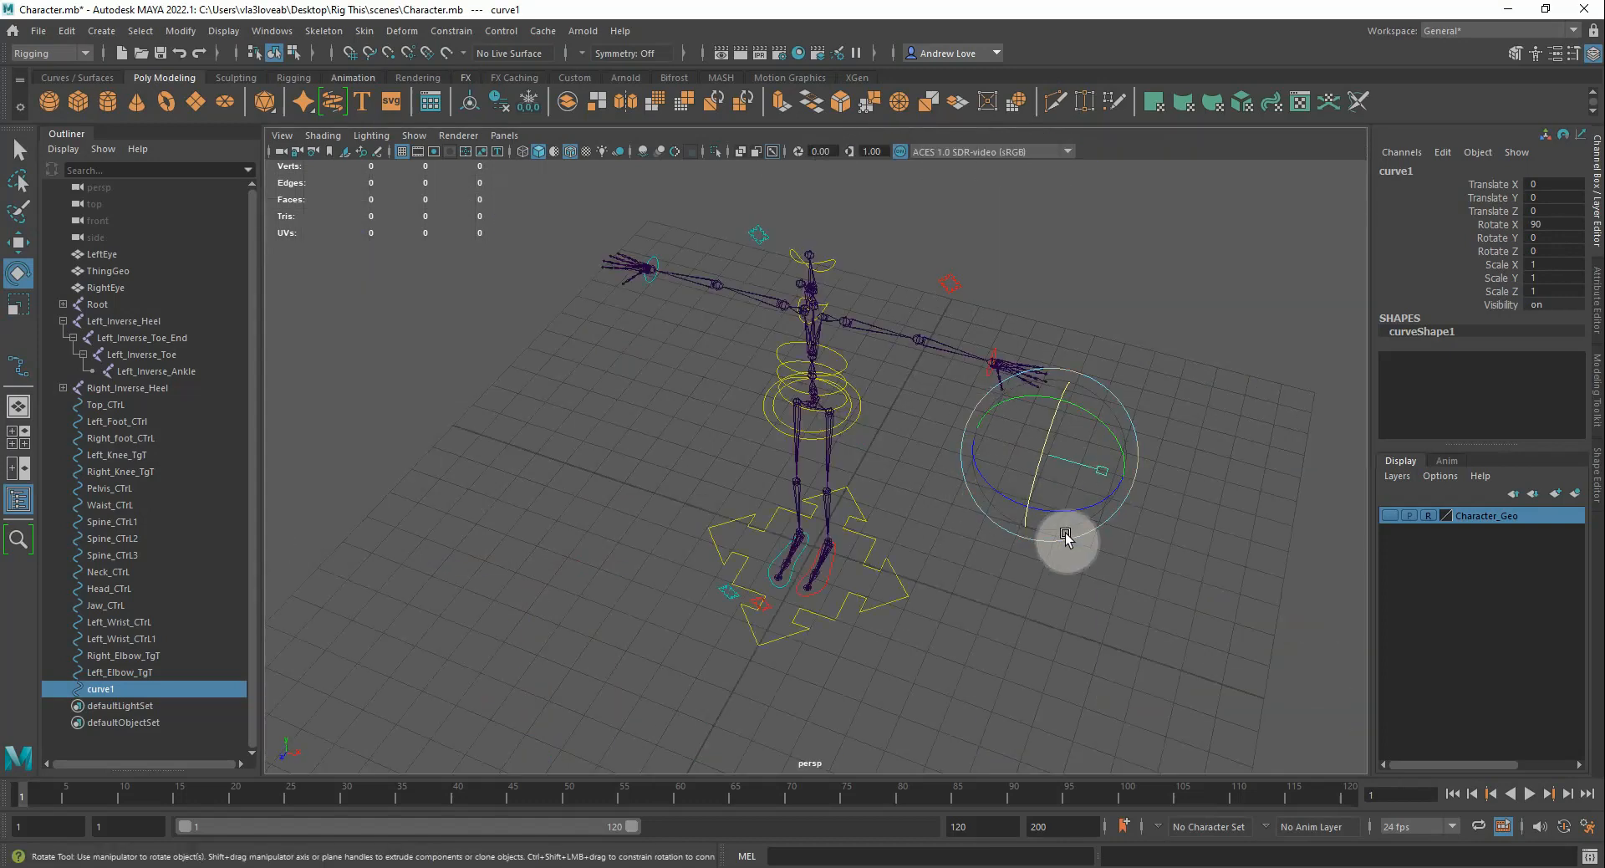
pyautogui.press('w')
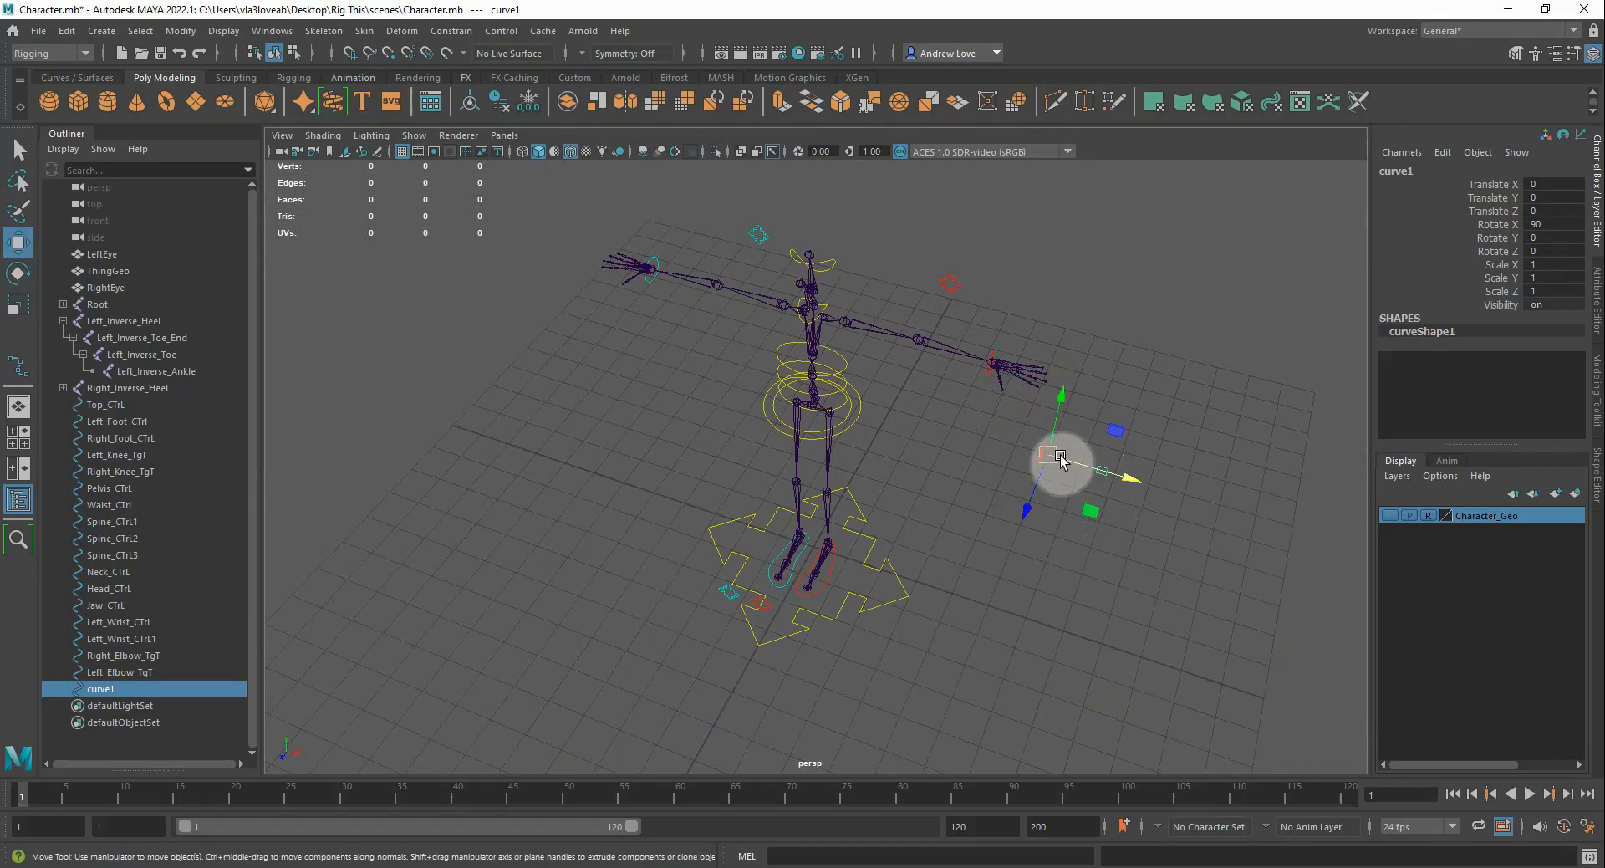
pyautogui.moveTo(1104, 473); pyautogui.dragTo(914, 359)
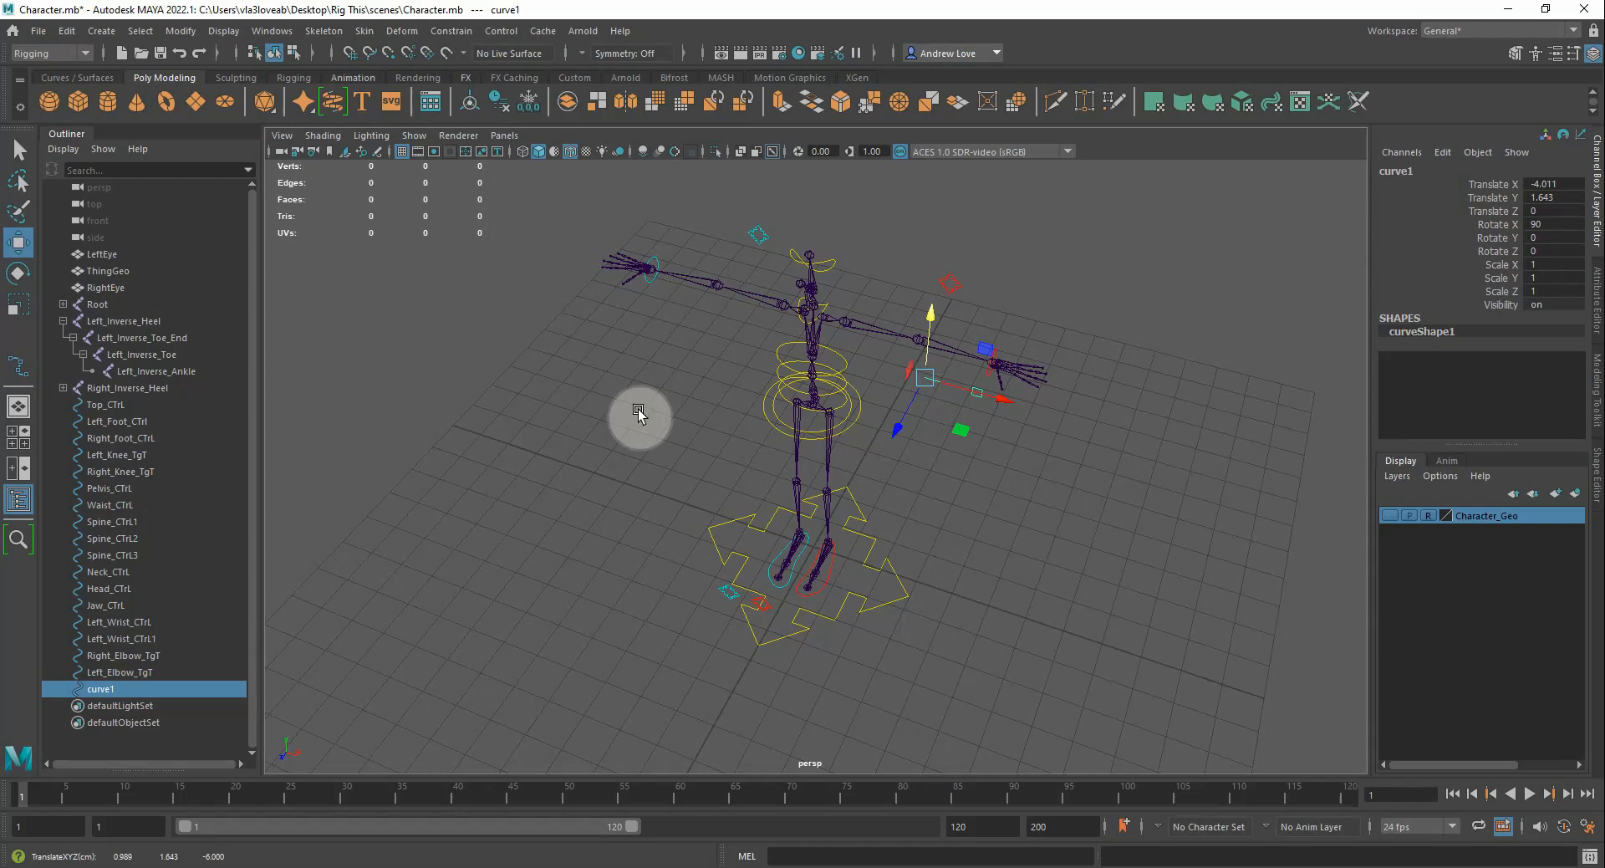
pyautogui.keyDown('alt'); pyautogui.moveTo(573, 438); pyautogui.dragTo(585, 509, button='right'); pyautogui.keyUp('alt')
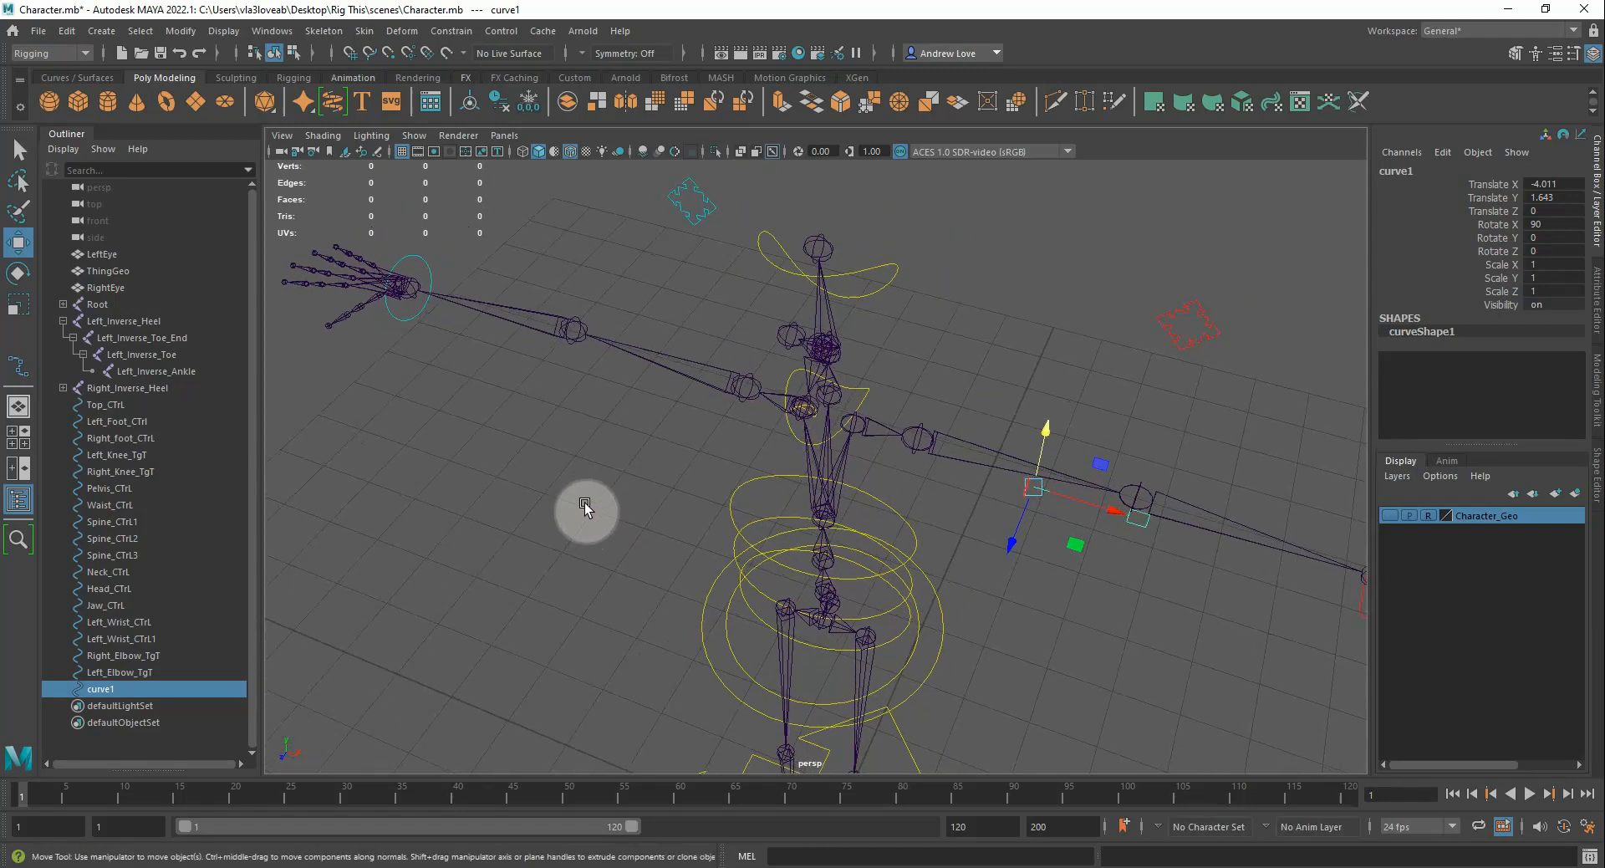
pyautogui.moveTo(1033, 487); pyautogui.dragTo(842, 414)
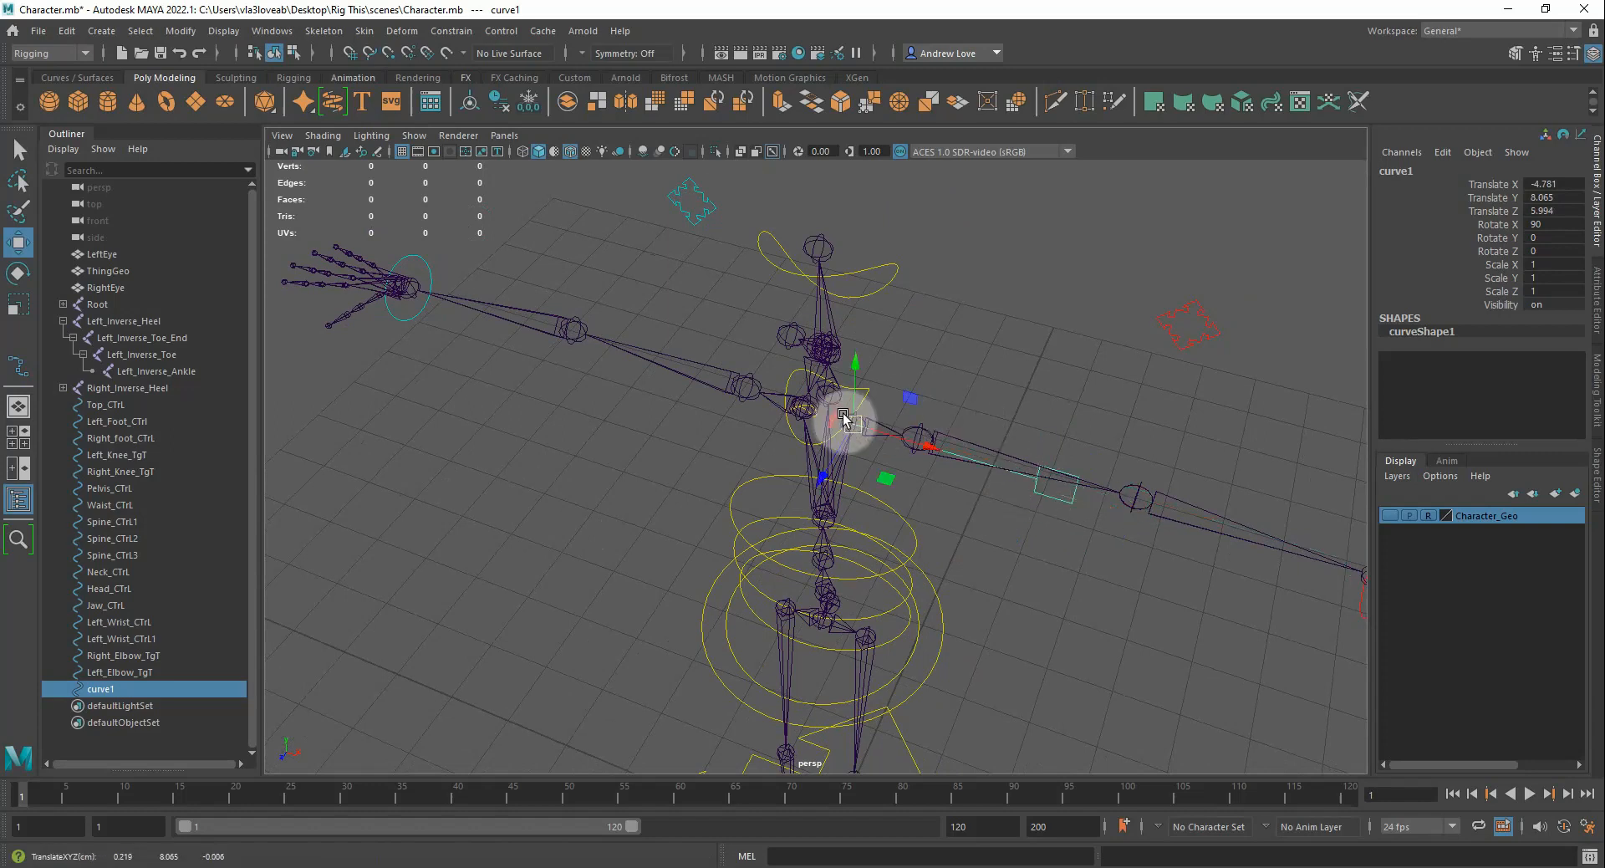
# Rotate the curve to about 46.6° in Z so its square points diagonally up and outward from the clavicle joint
pyautogui.press('e')
pyautogui.moveTo(877, 429); pyautogui.dragTo(872, 377)
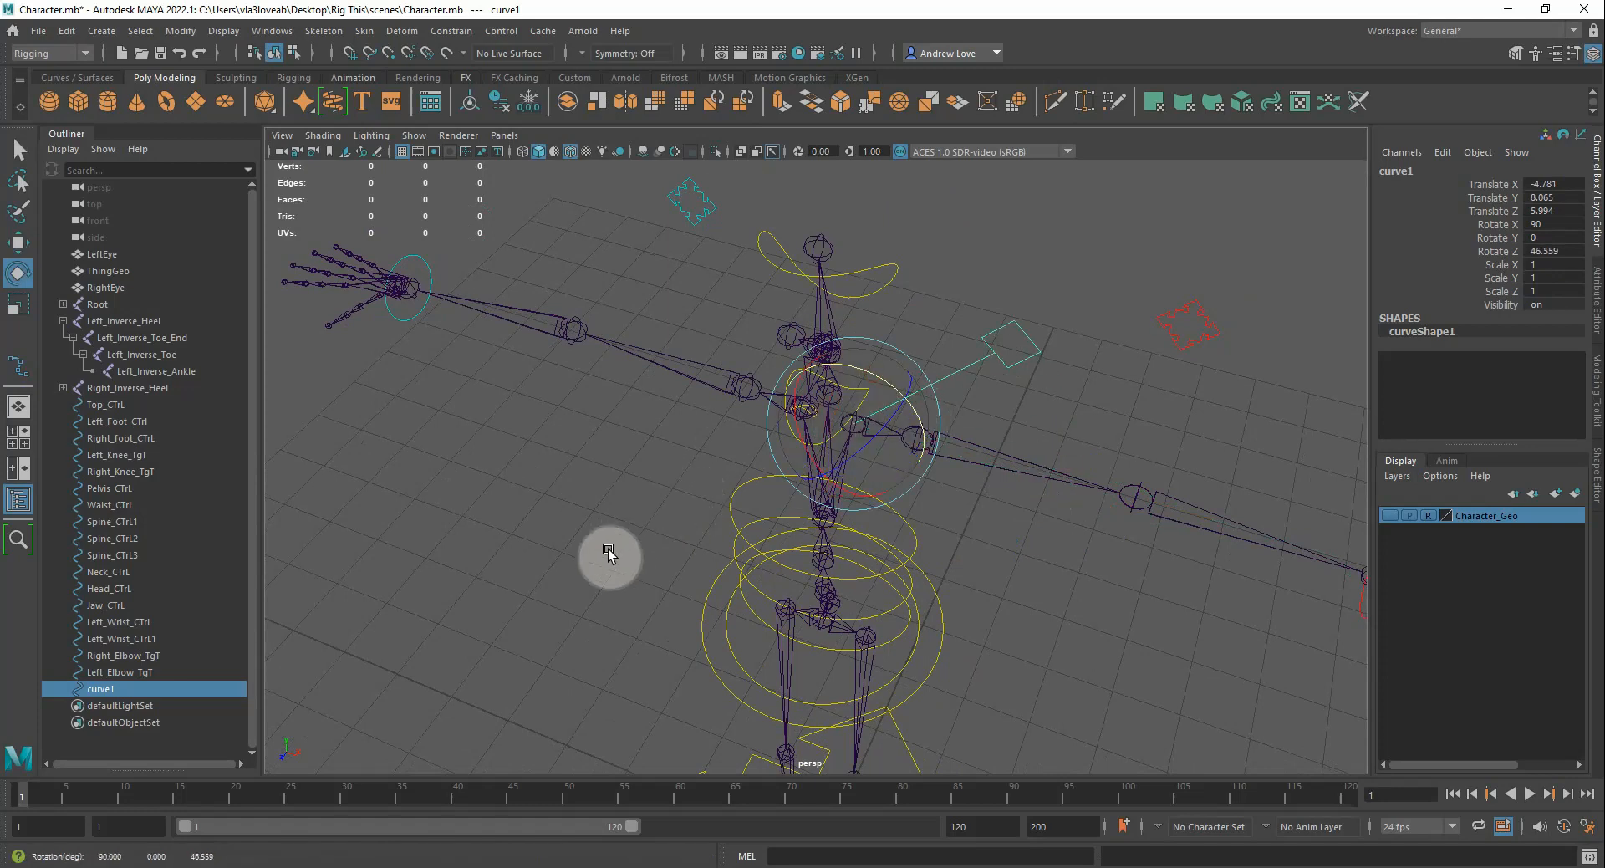
pyautogui.keyDown('alt'); pyautogui.moveTo(609, 548); pyautogui.dragTo(560, 569); pyautogui.keyUp('alt')
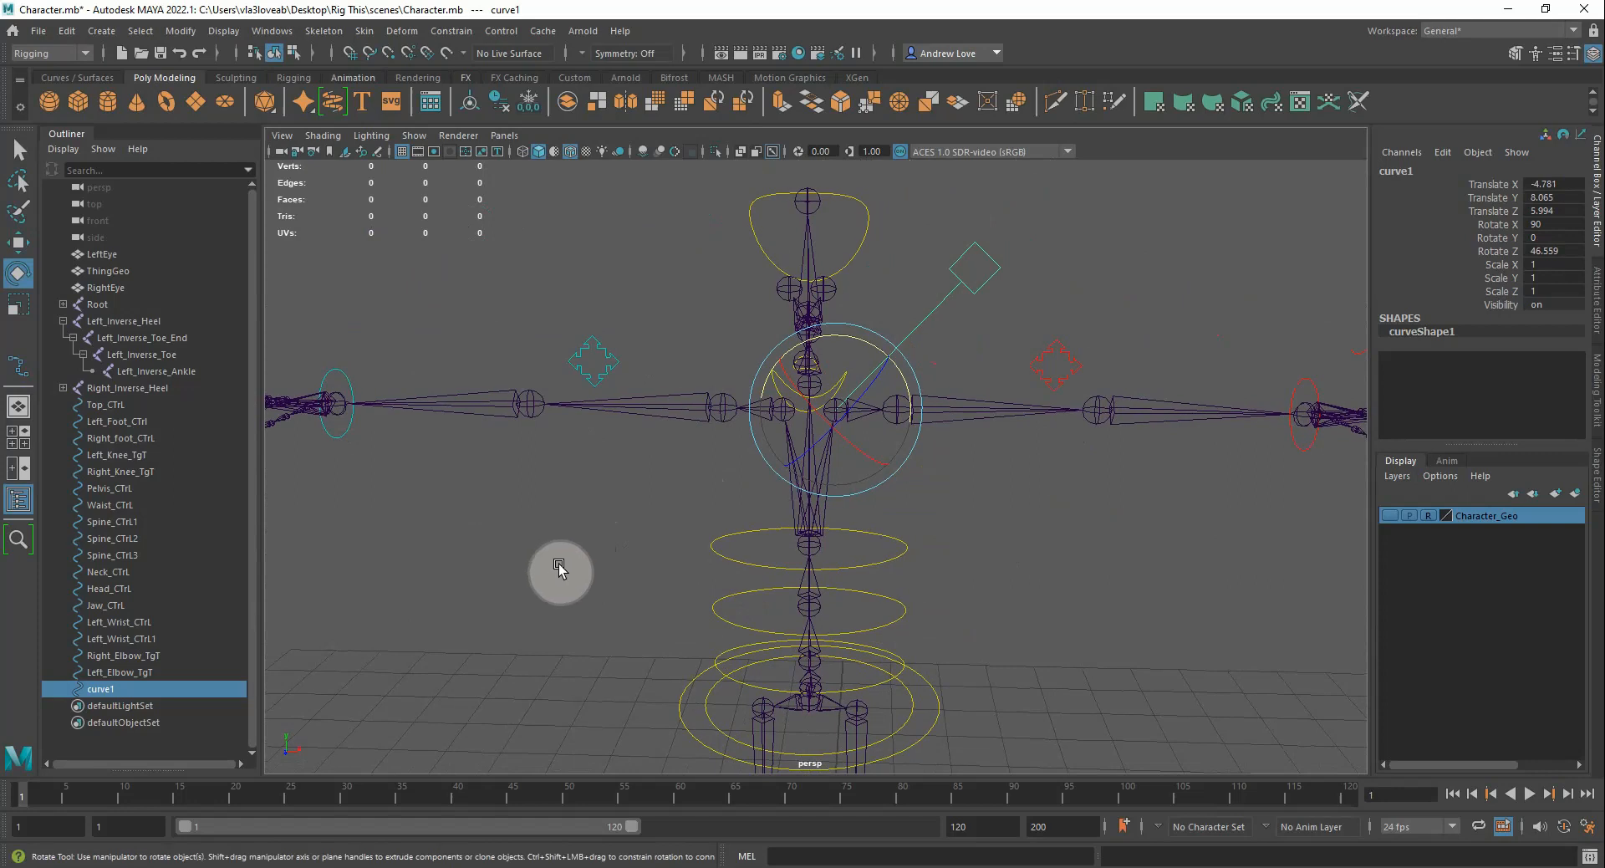
# Show the Character_Geo layer and scale the curve uniformly to about 0.47 to suit the body's size
pyautogui.press('r')
pyautogui.moveTo(840, 411); pyautogui.dragTo(727, 362)
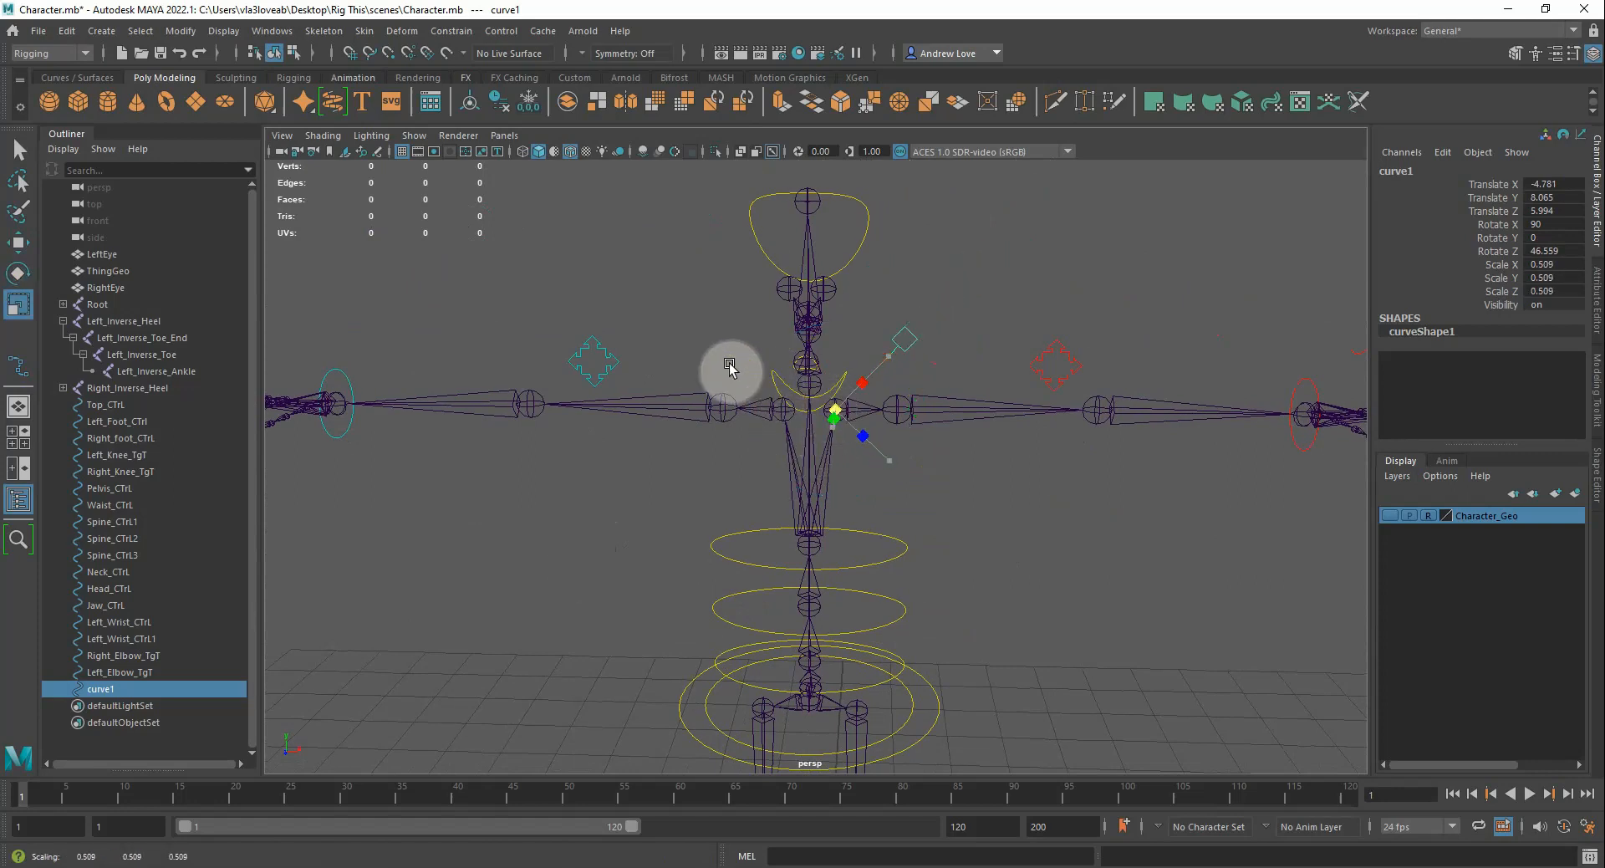
pyautogui.click(1389, 514)
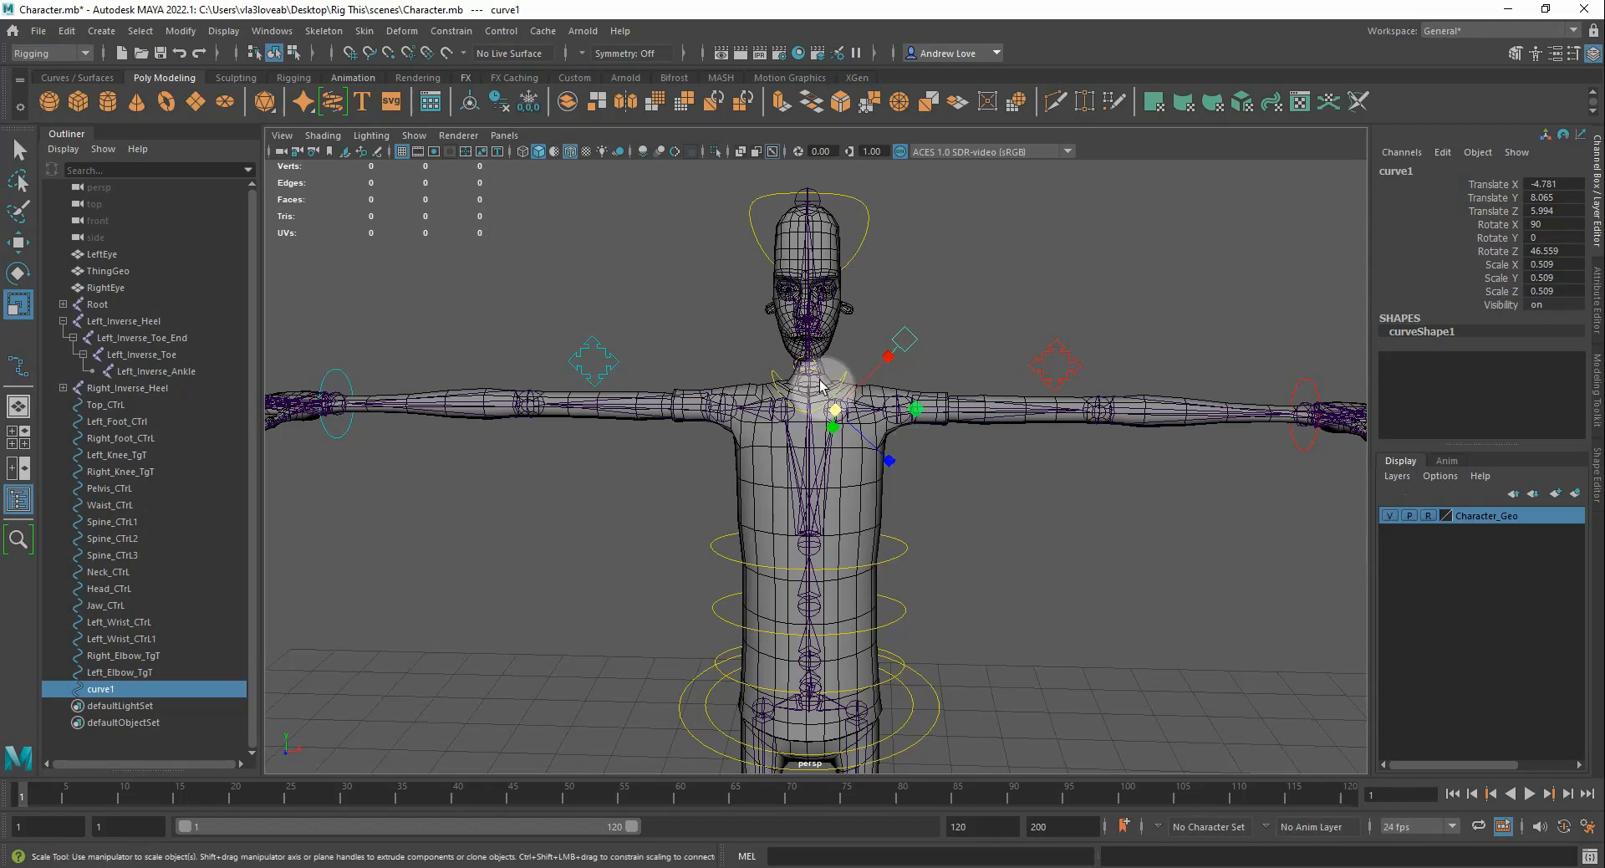
pyautogui.moveTo(836, 413); pyautogui.dragTo(827, 398)
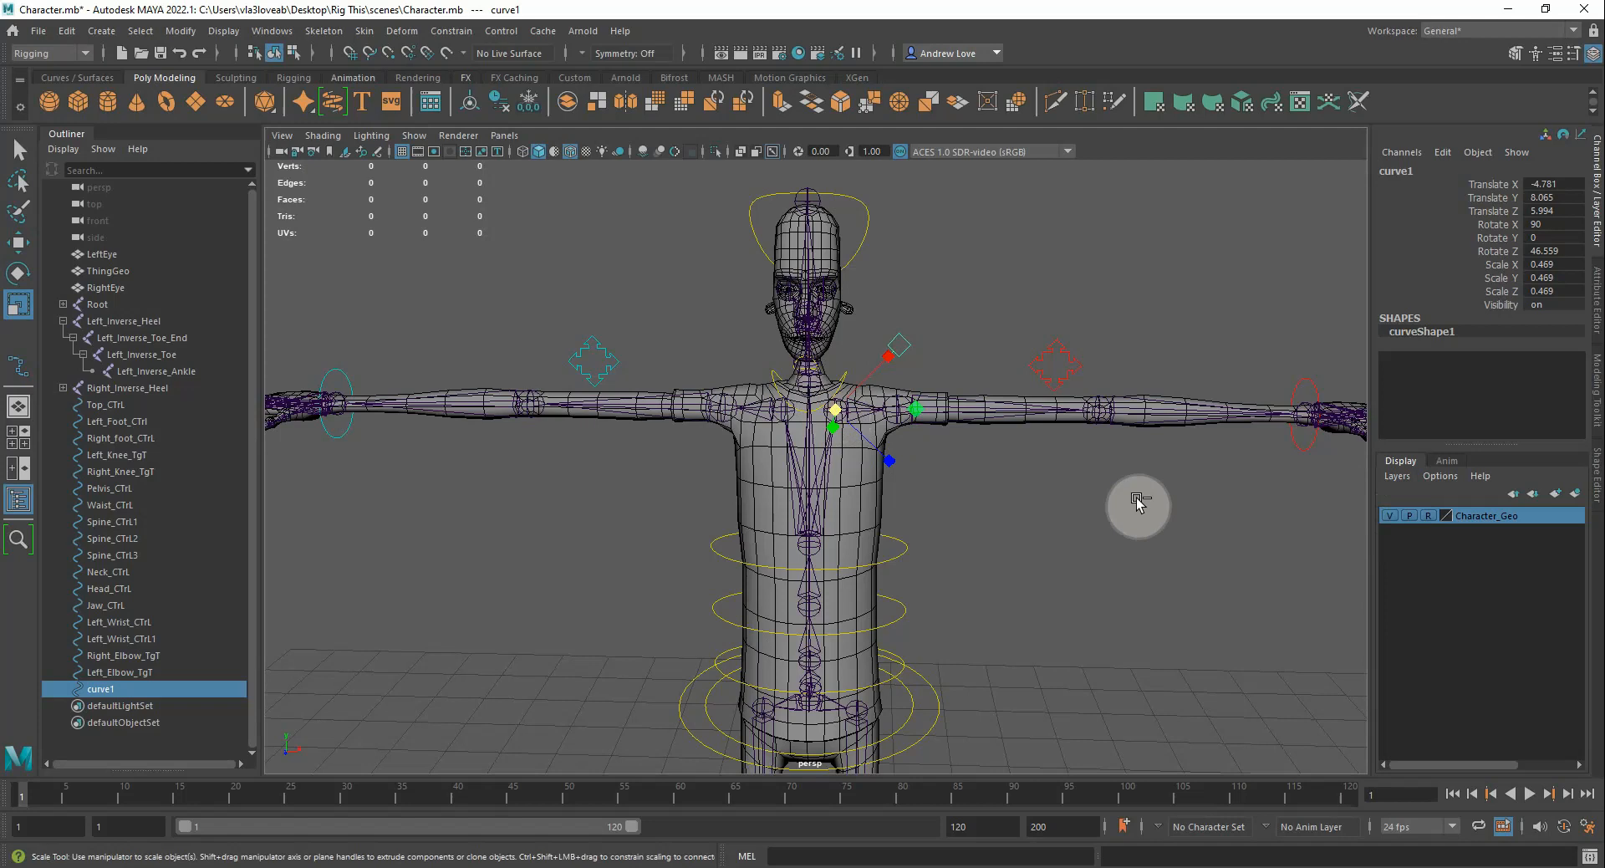
# Duplicate the clavicle control curve and turn on the grid in the front view
pyautogui.hotkey('ctrl', 'd')
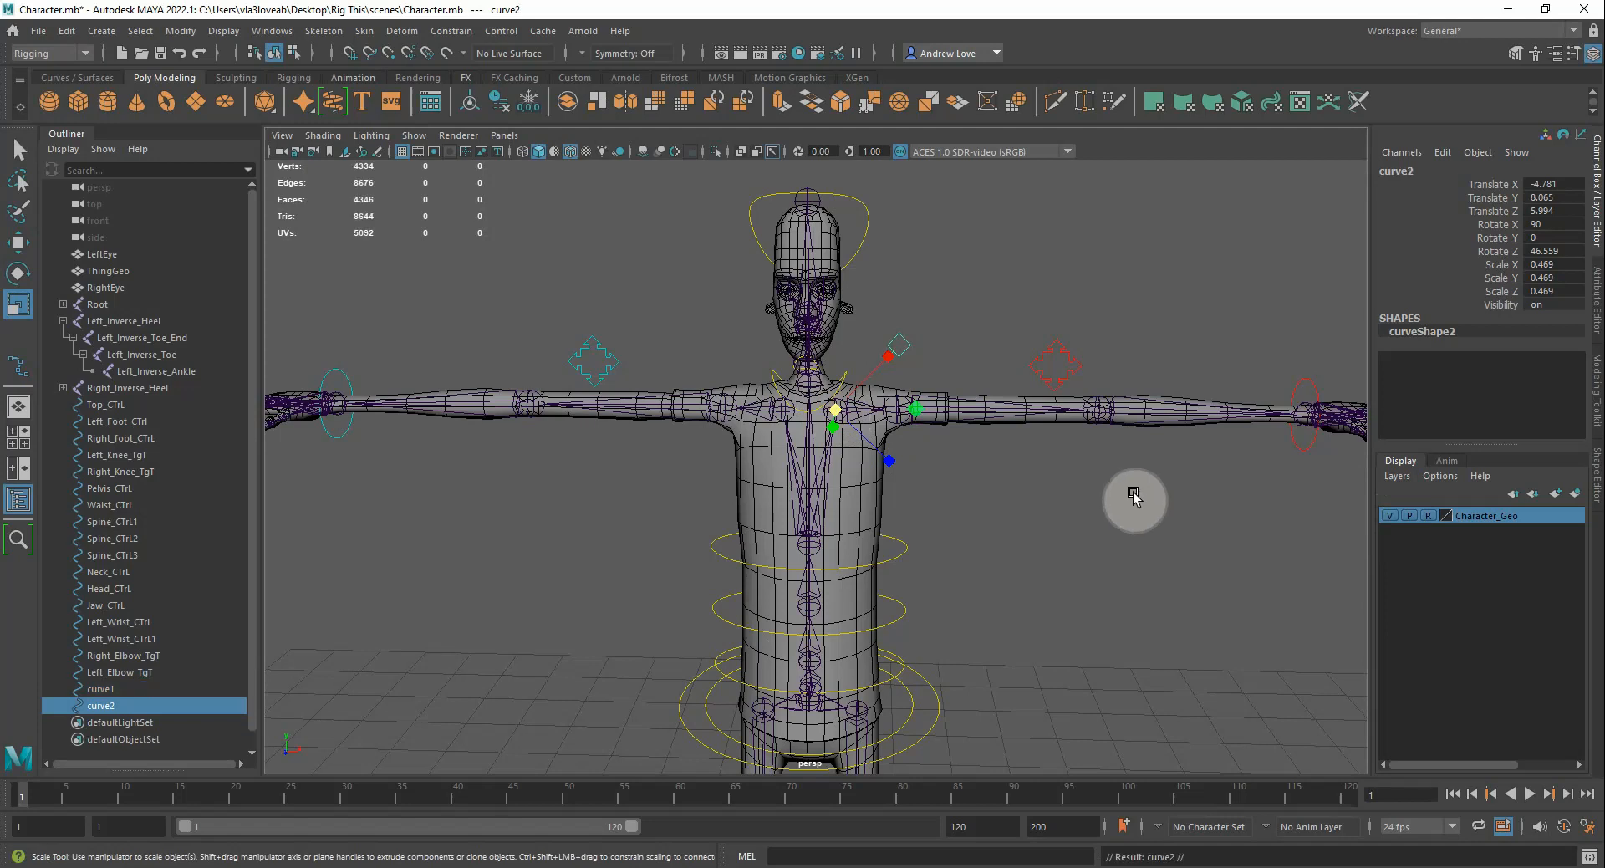
pyautogui.press('e')
pyautogui.press('space')
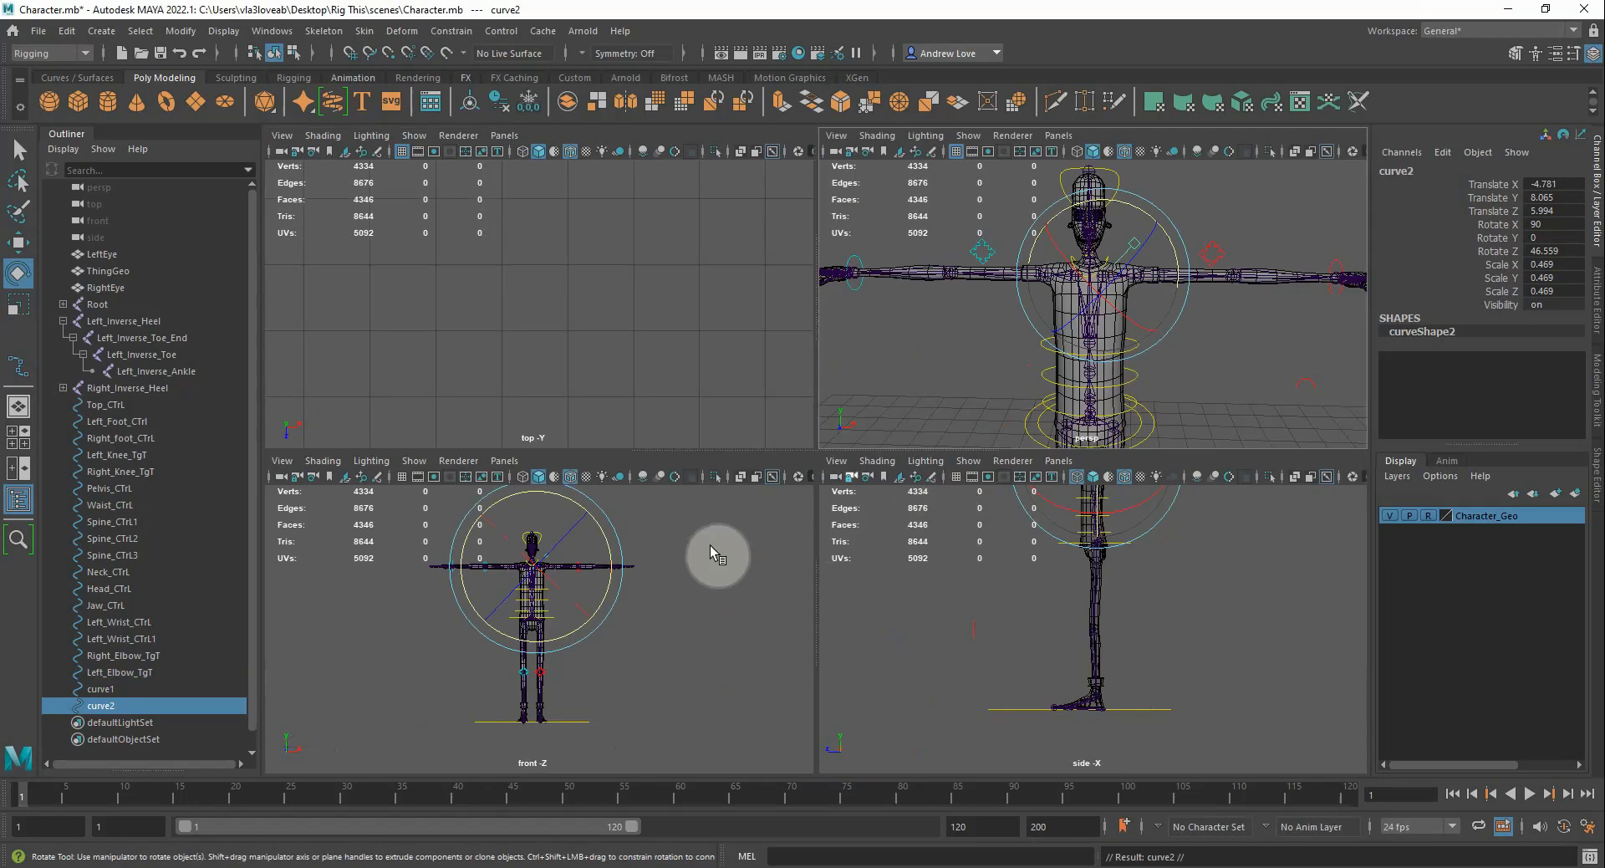
pyautogui.press('space')
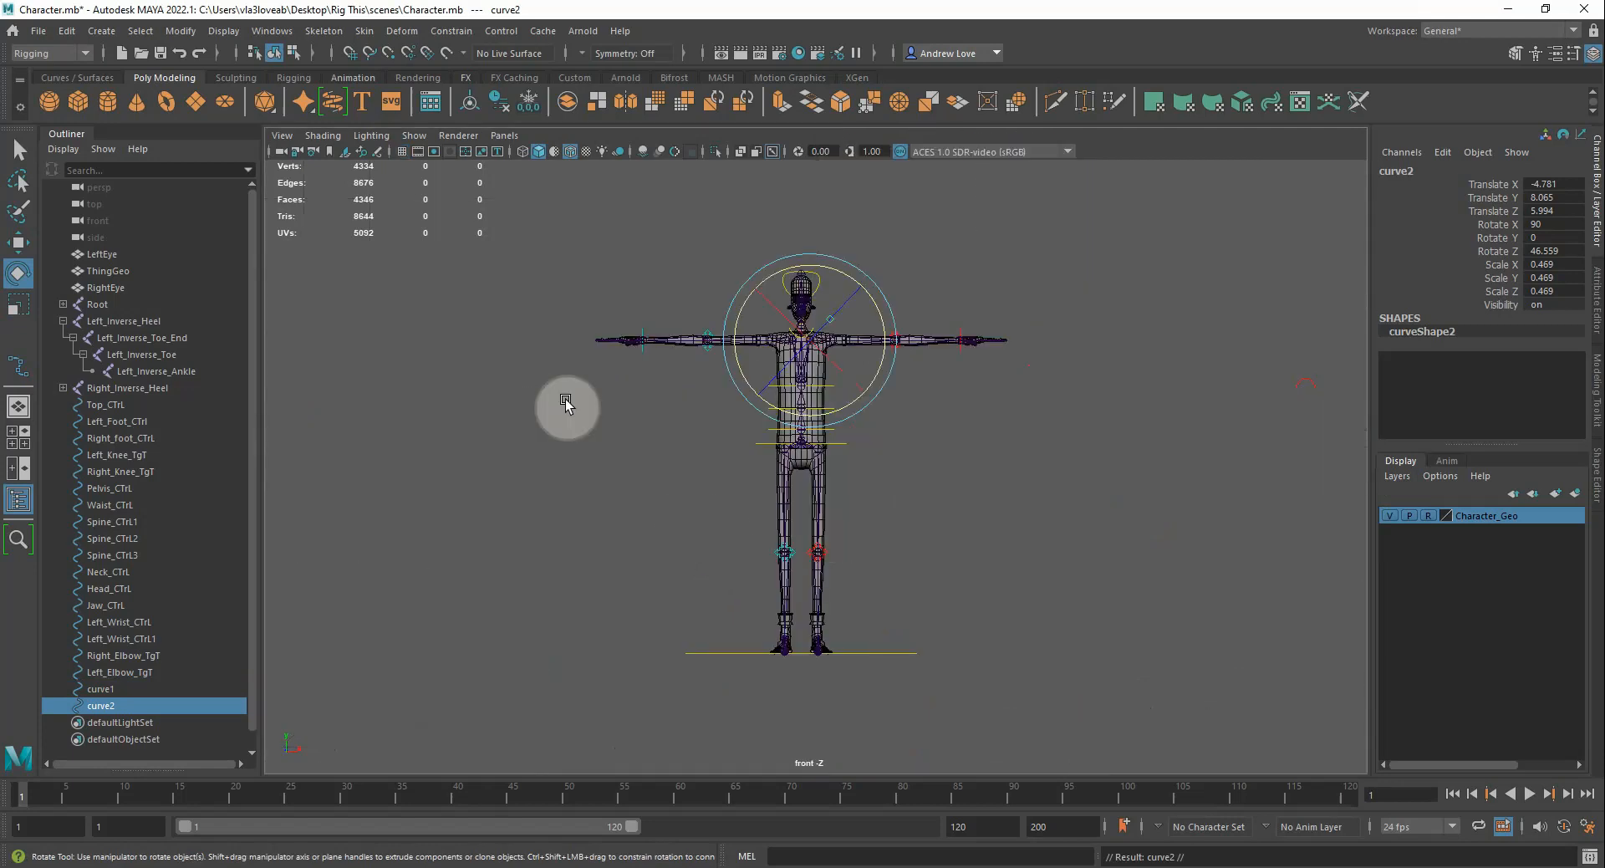
pyautogui.click(413, 135)
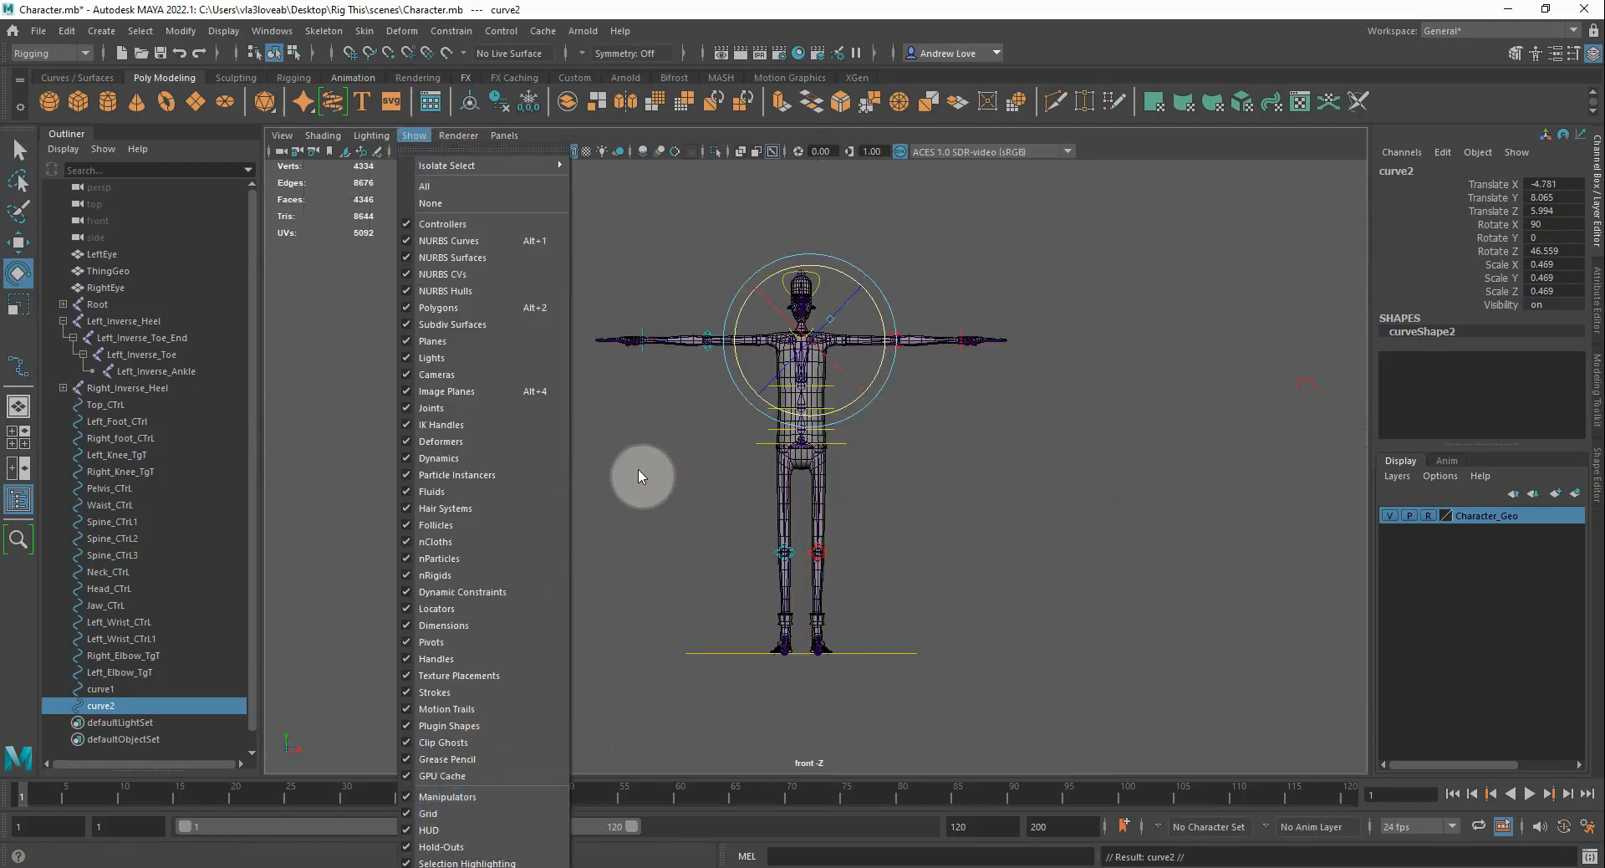
pyautogui.click(428, 816)
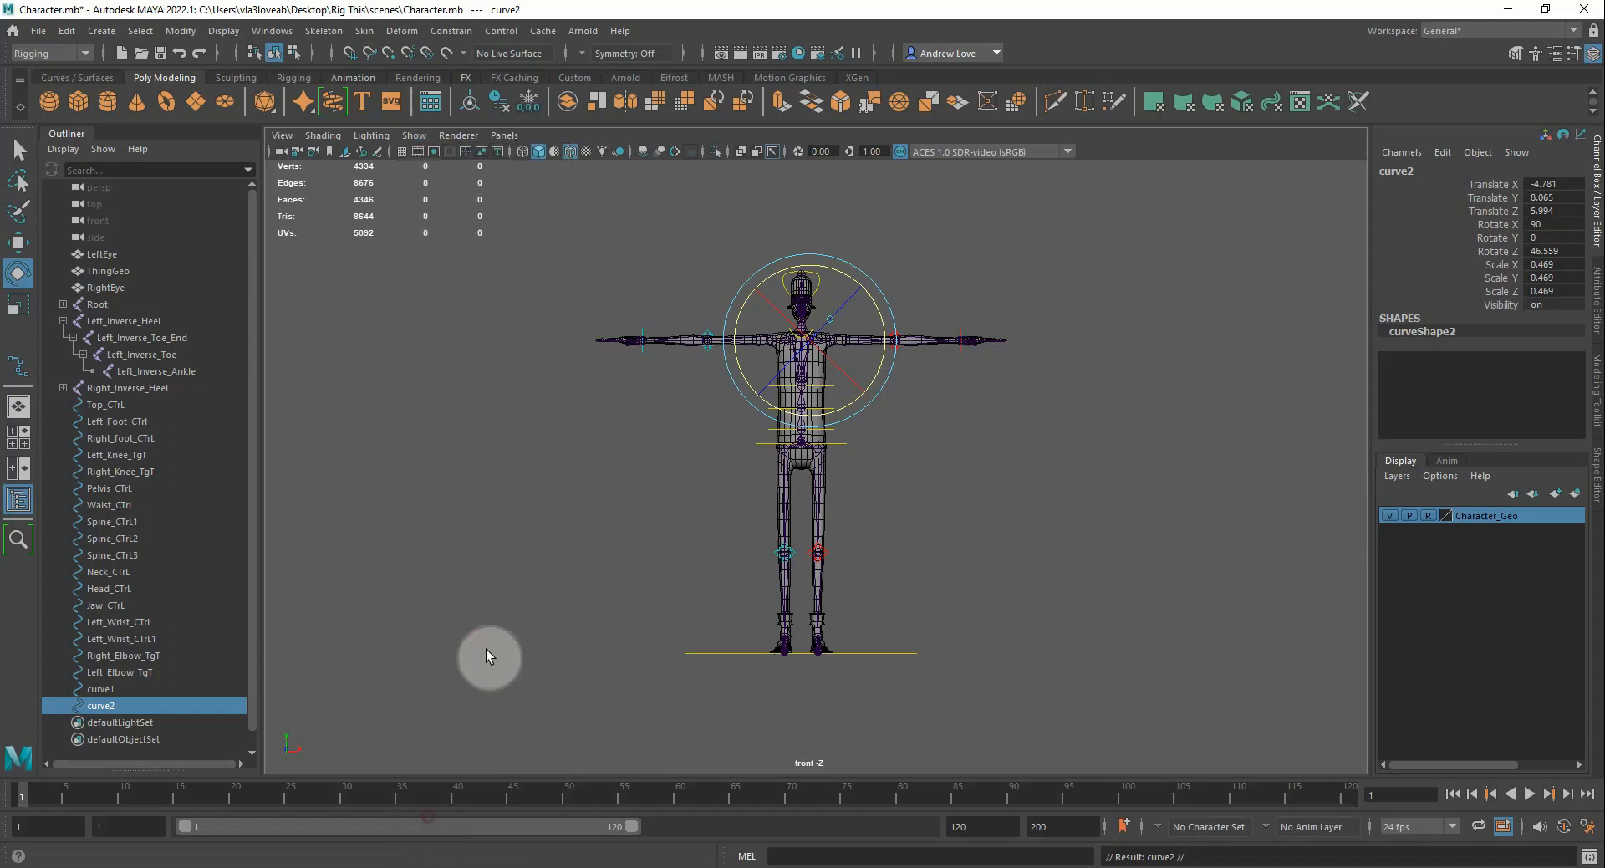
pyautogui.click(413, 136)
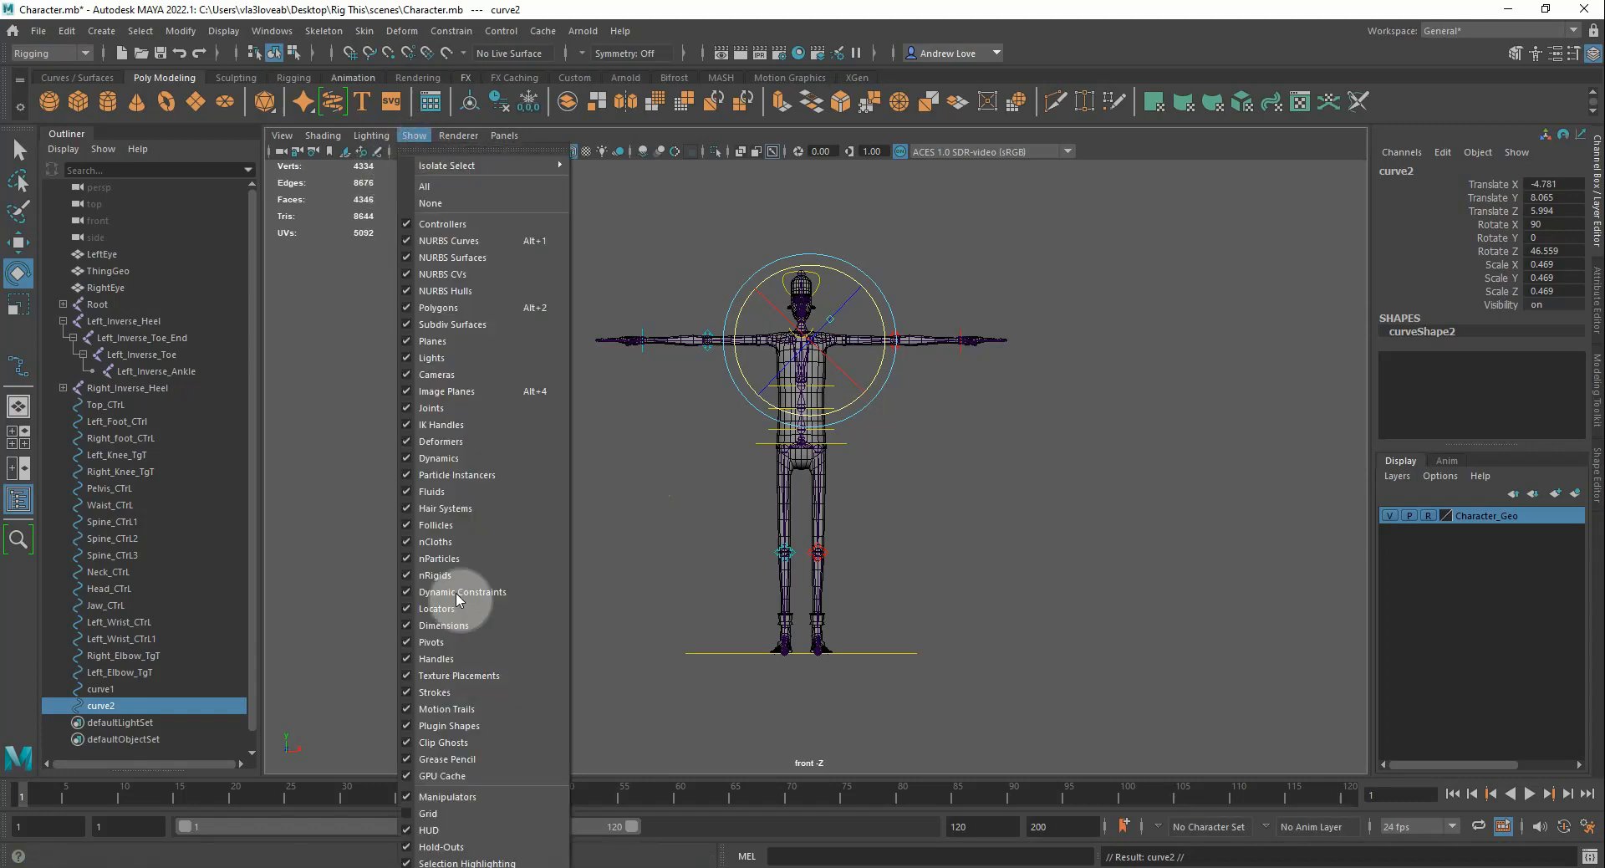
pyautogui.click(428, 812)
# In the front view, rotate the duplicated curve to about 135.6° in Z so it mirrors the original's angle
pyautogui.scroll(5, 594, 421)
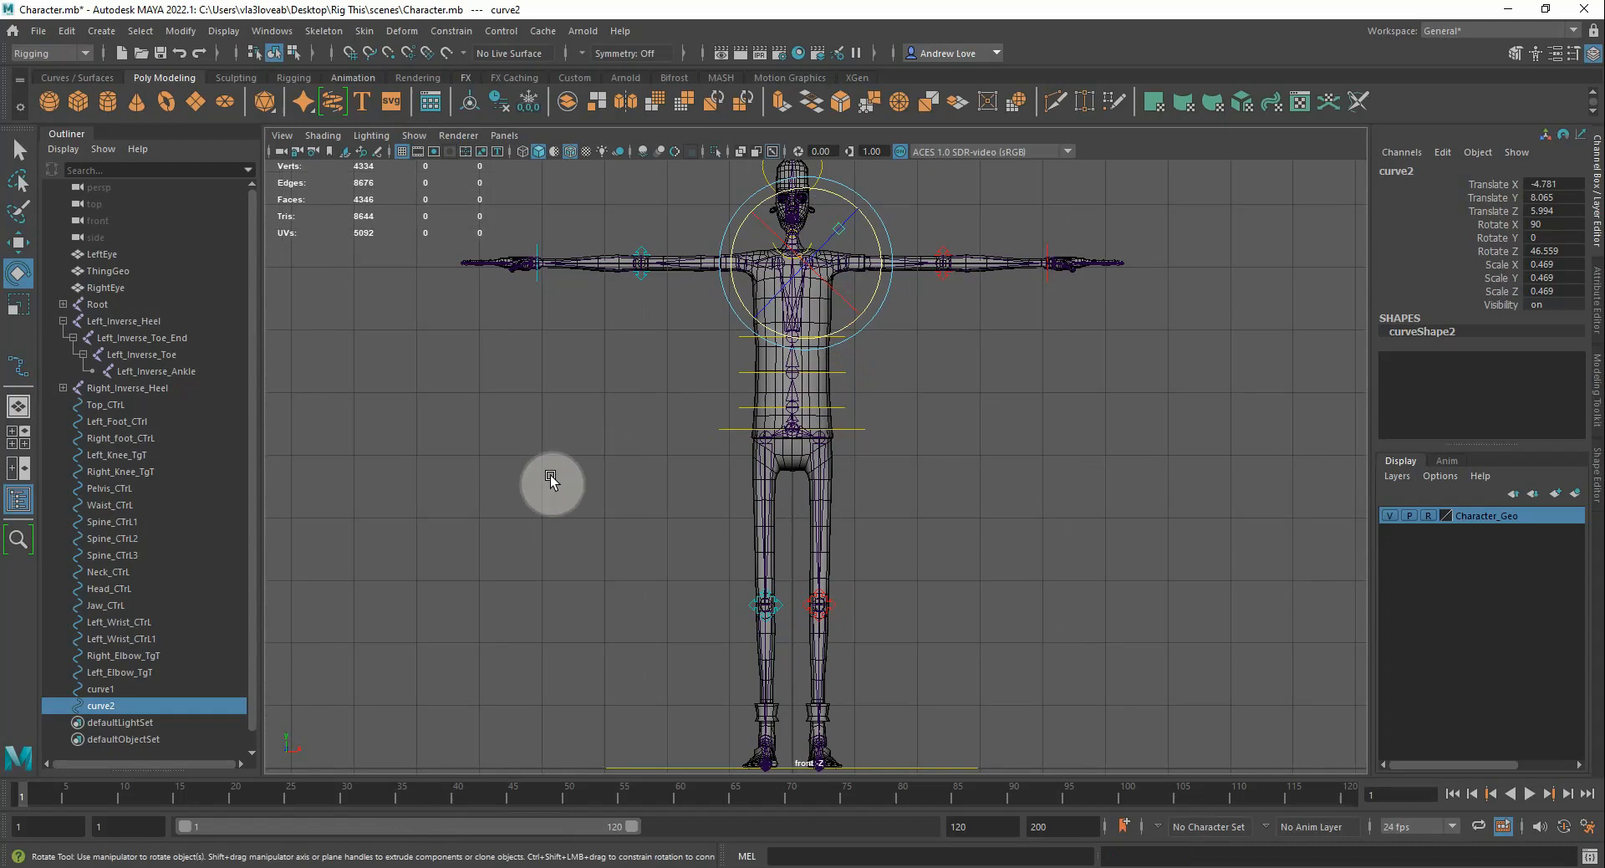
pyautogui.keyDown('alt'); pyautogui.moveTo(550, 475); pyautogui.dragTo(537, 705, button='middle'); pyautogui.keyUp('alt')
pyautogui.scroll(10, 555, 602)
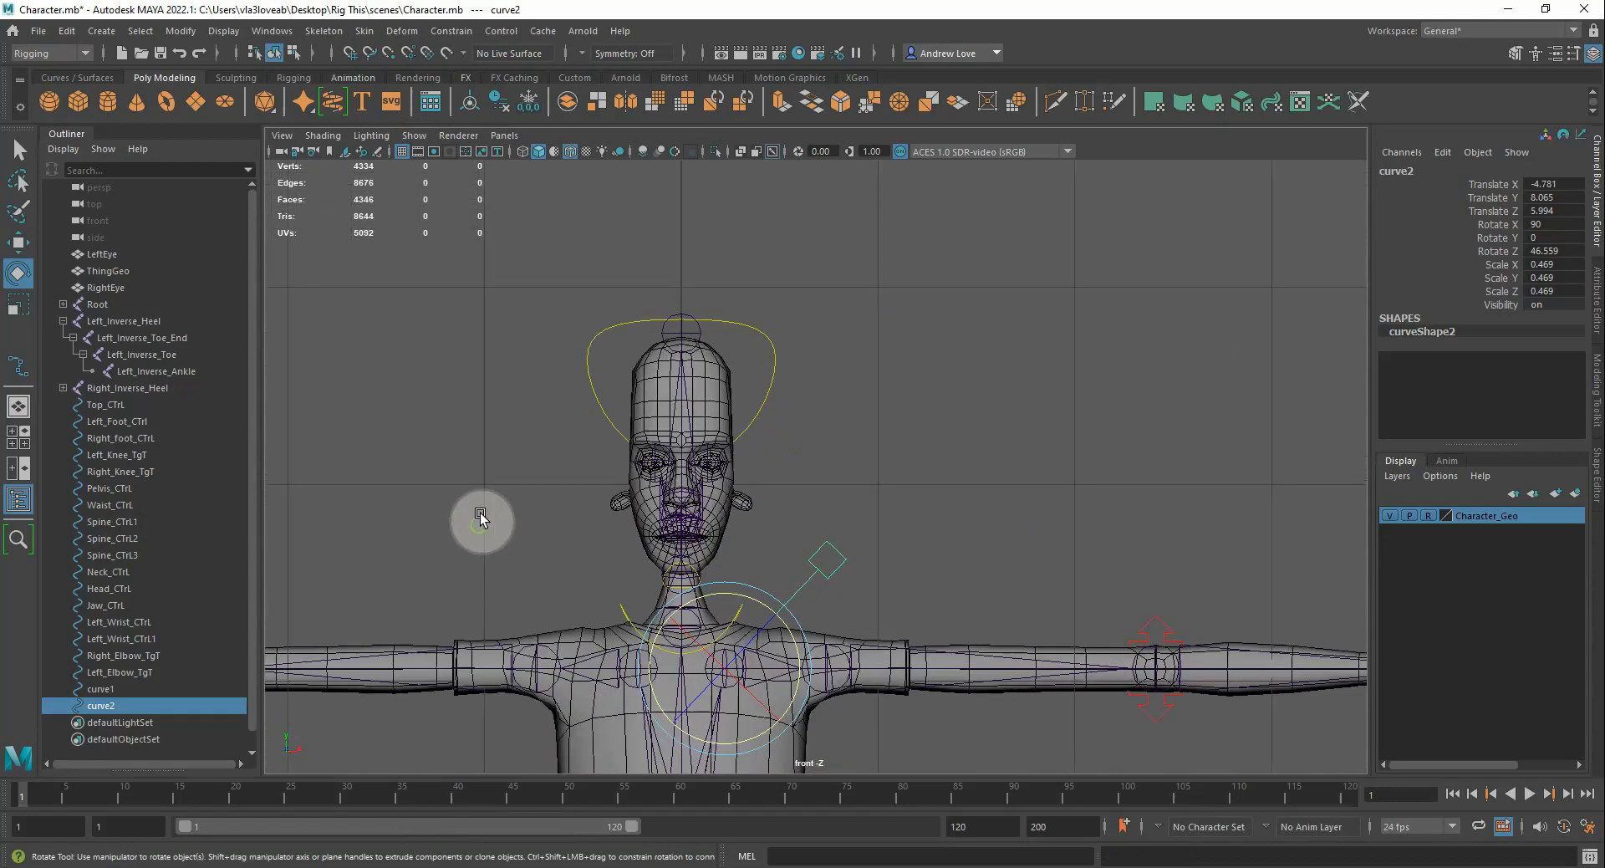
pyautogui.keyDown('alt'); pyautogui.moveTo(480, 520); pyautogui.dragTo(544, 344, button='middle'); pyautogui.keyUp('alt')
pyautogui.scroll(3, 544, 343)
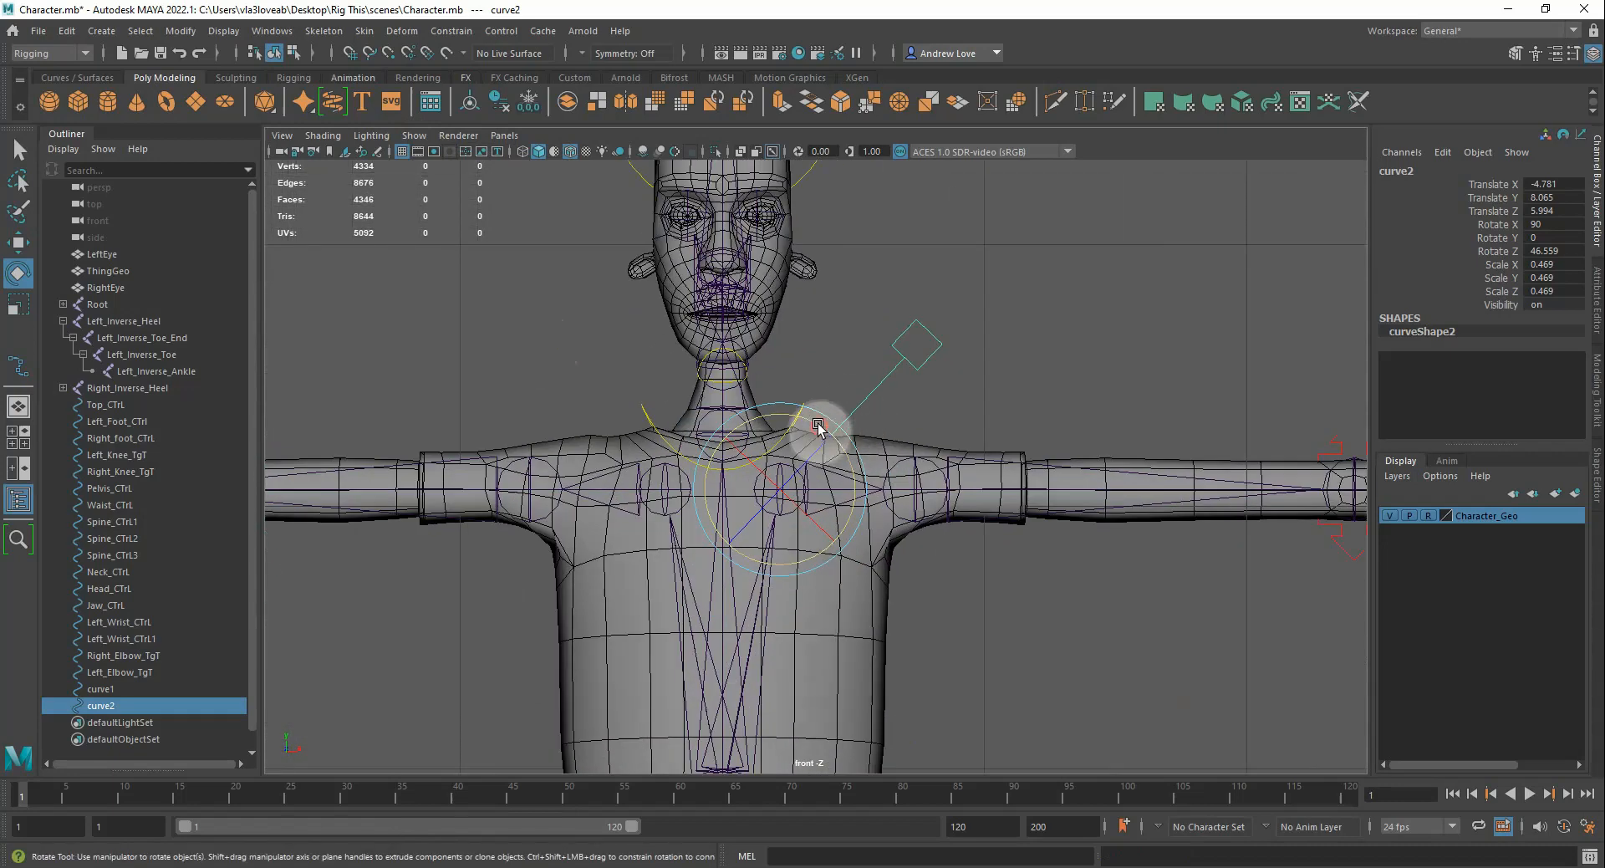
pyautogui.moveTo(818, 426); pyautogui.dragTo(691, 431)
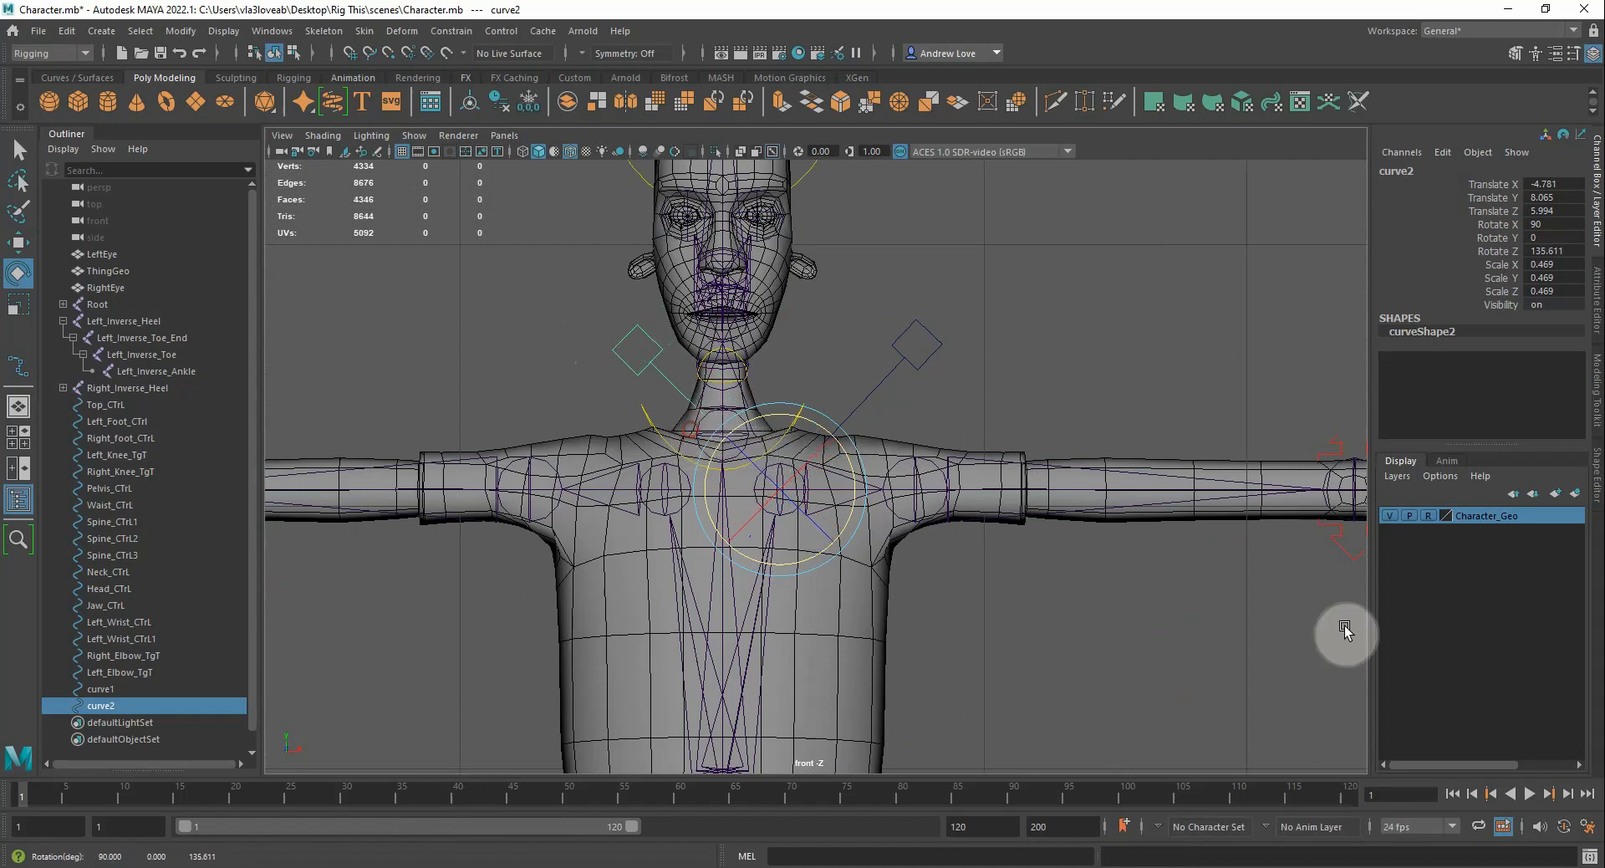
# Hide the Character_Geo layer and snap the duplicated curve onto the opposite clavicle joint, at about -5.22 in Translate X
pyautogui.click(1389, 516)
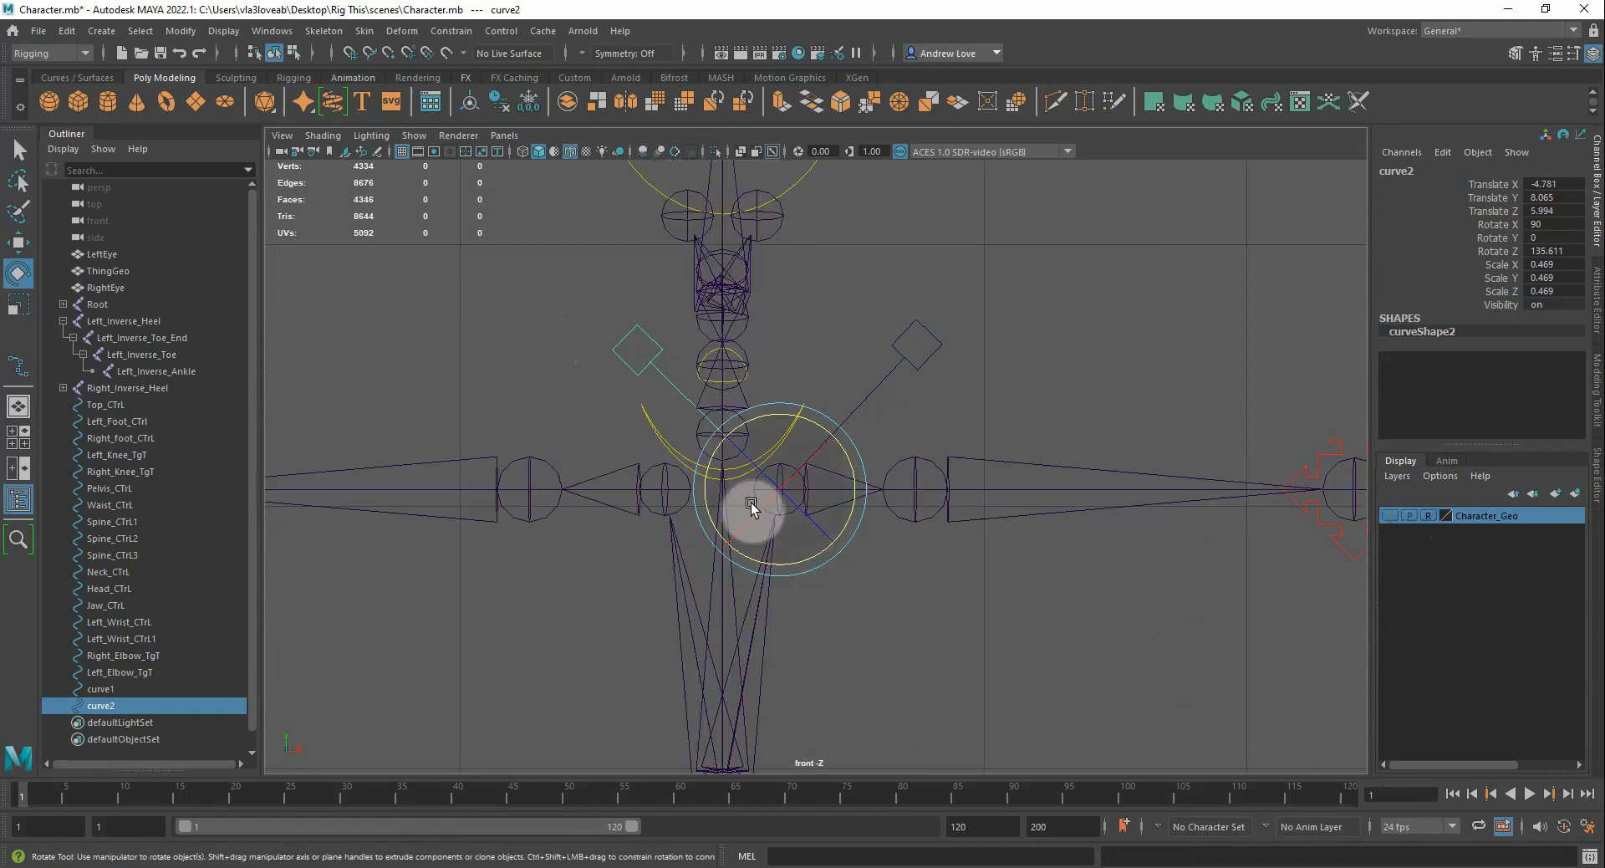
pyautogui.press('w')
pyautogui.moveTo(854, 492); pyautogui.dragTo(661, 491)
pyautogui.press('v')
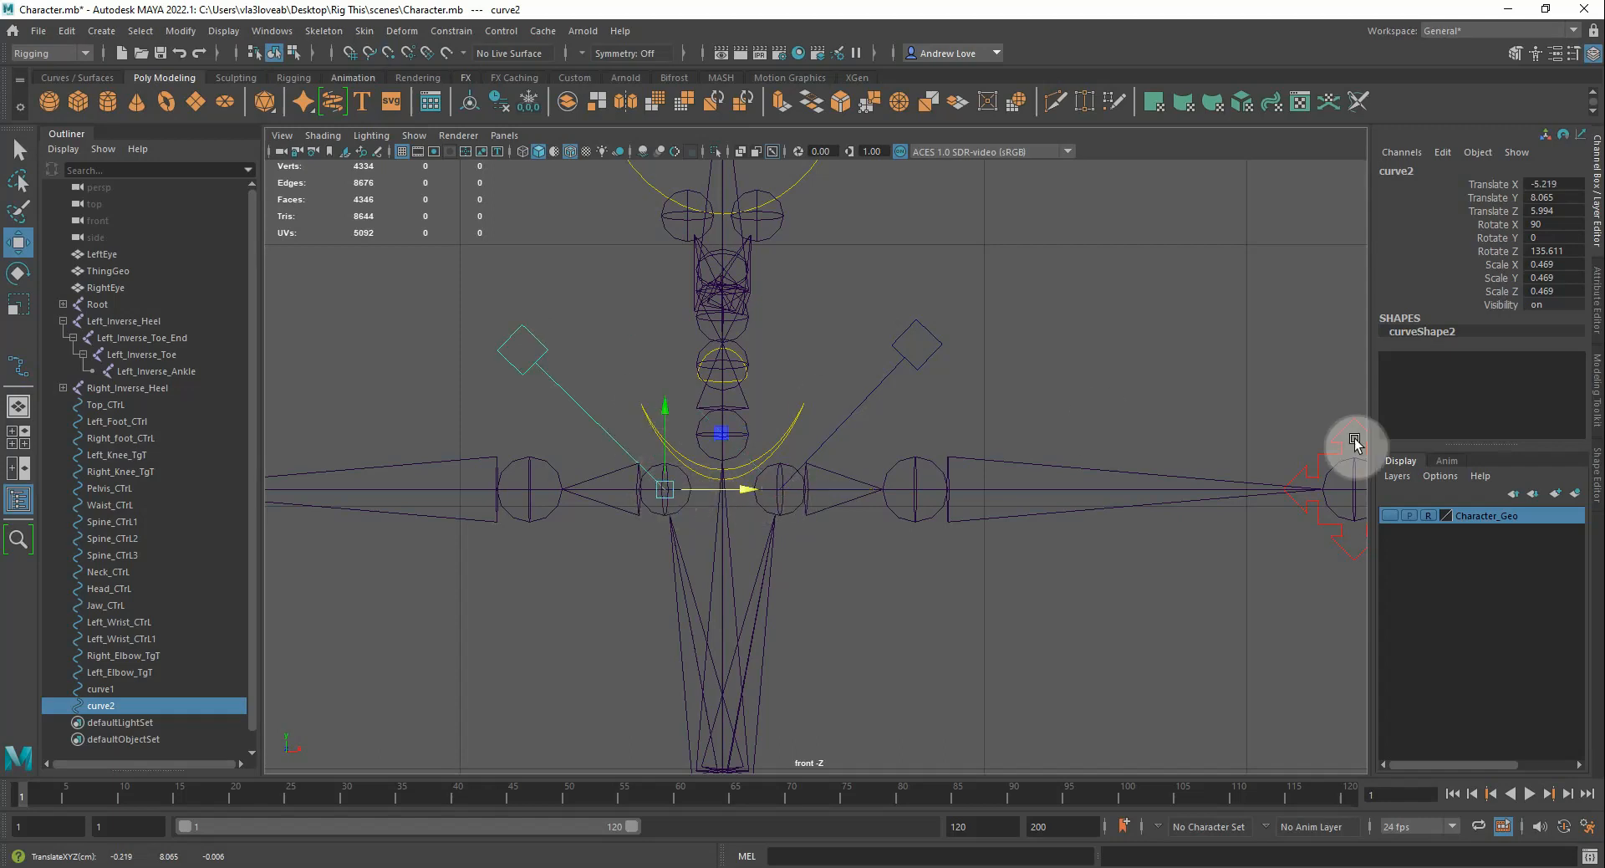
pyautogui.click(1045, 334)
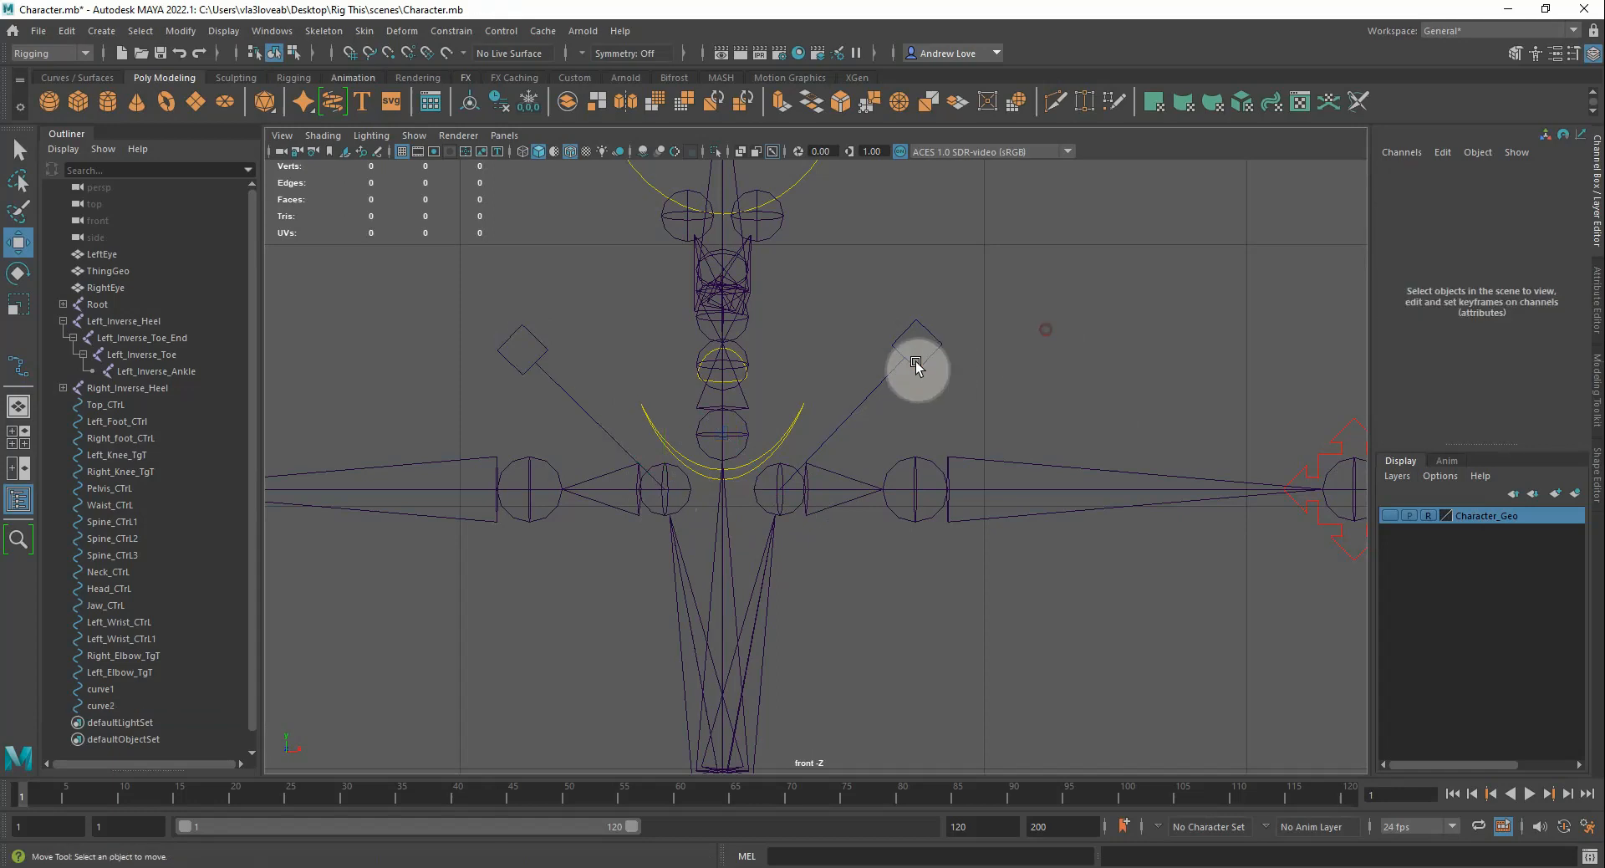
# Enable drawing overrides on the original clavicle curve's shape and set its RGB color to red
pyautogui.click(916, 361)
pyautogui.click(1595, 391)
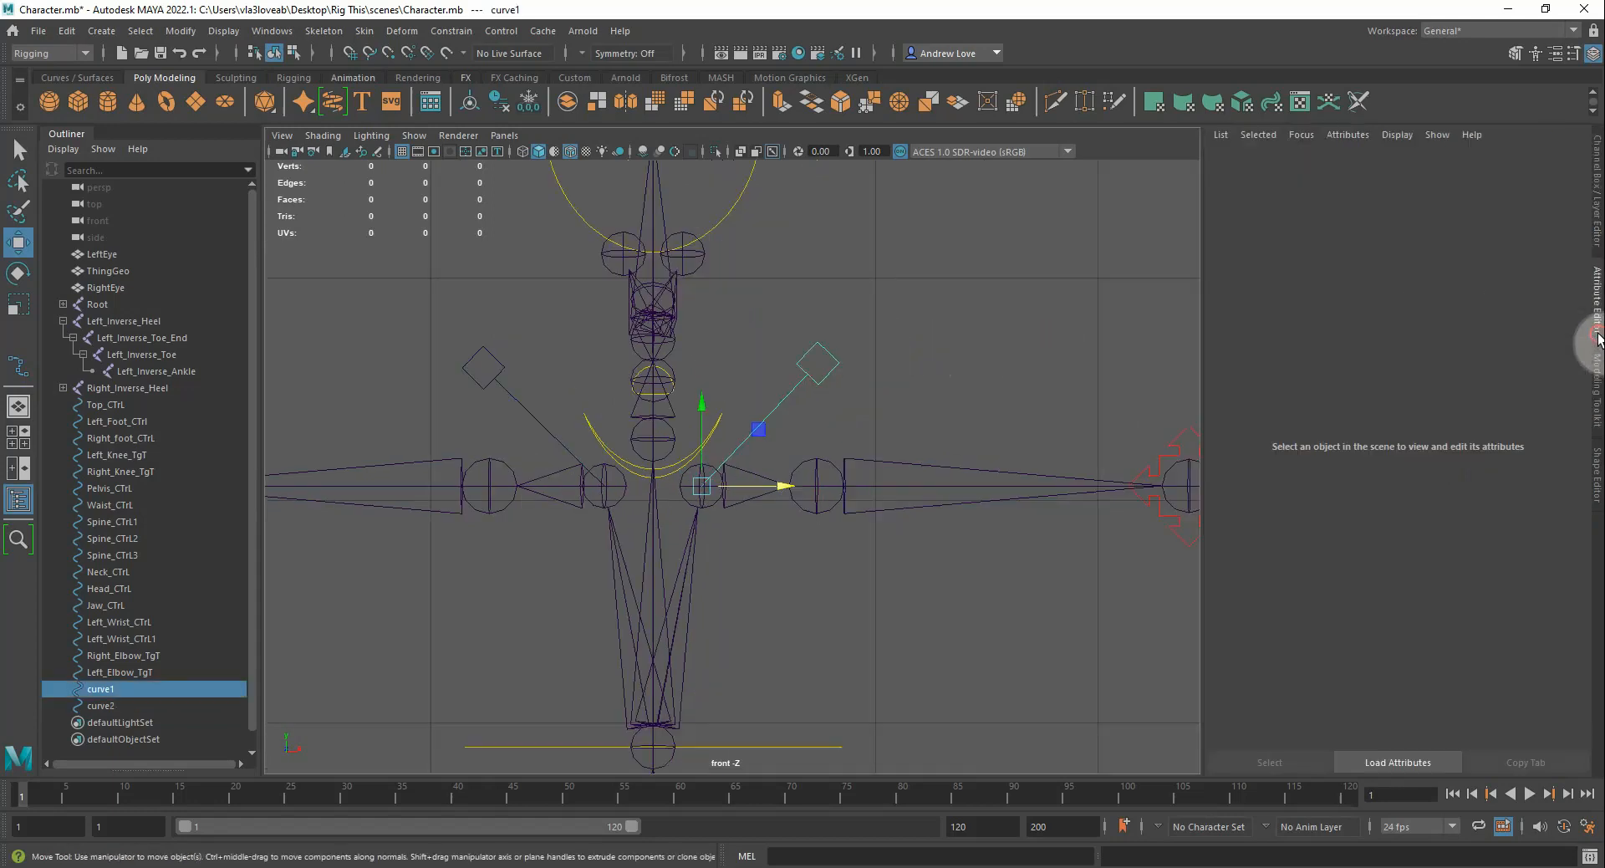
pyautogui.click(1353, 408)
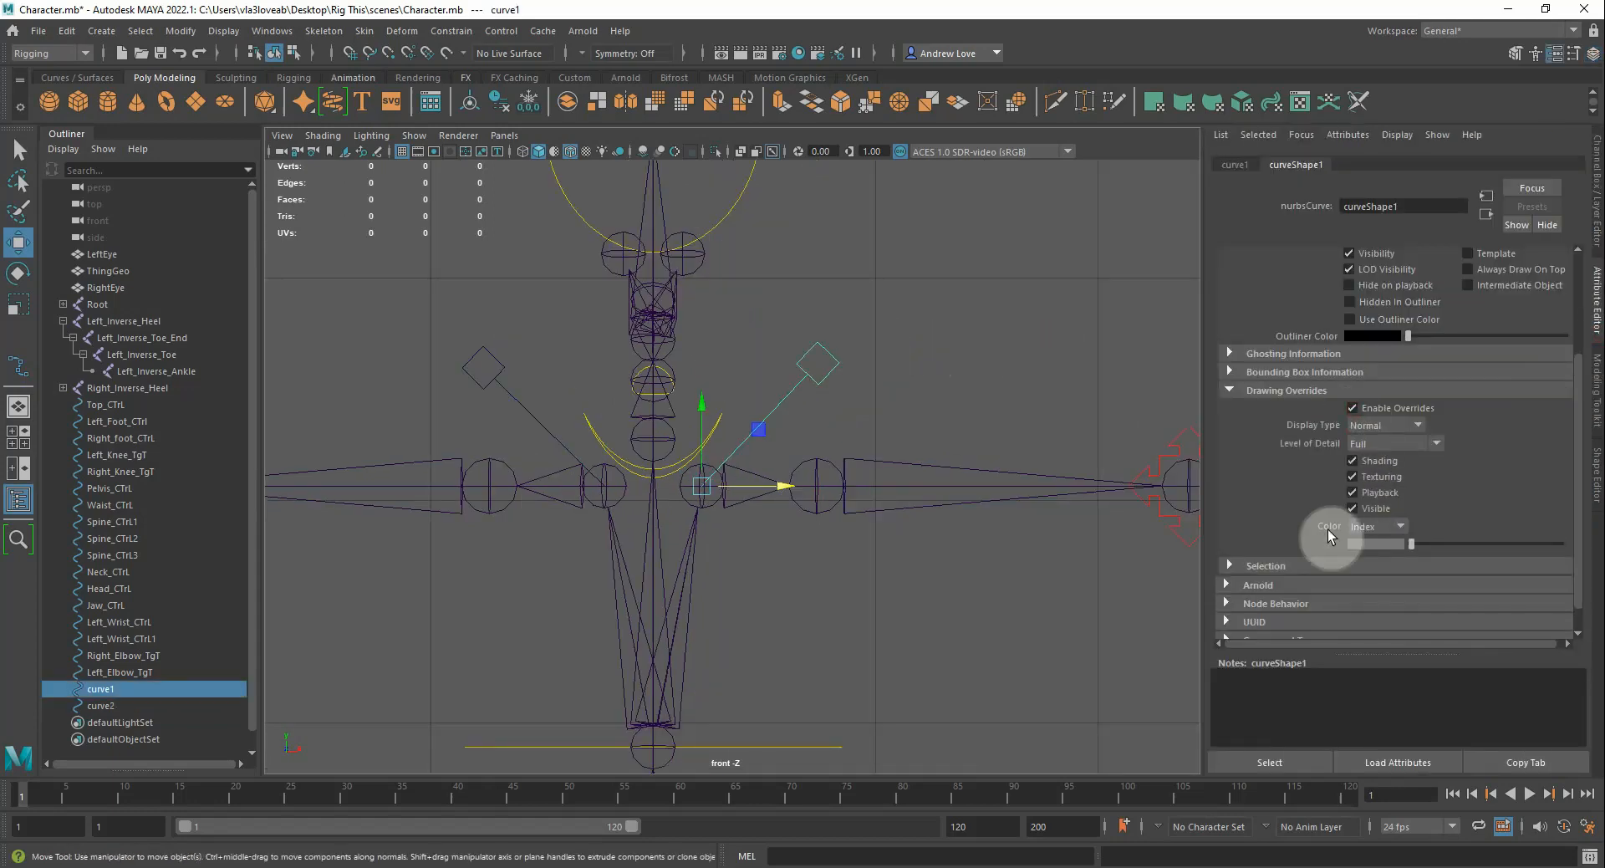
pyautogui.click(1358, 527)
pyautogui.click(1371, 543)
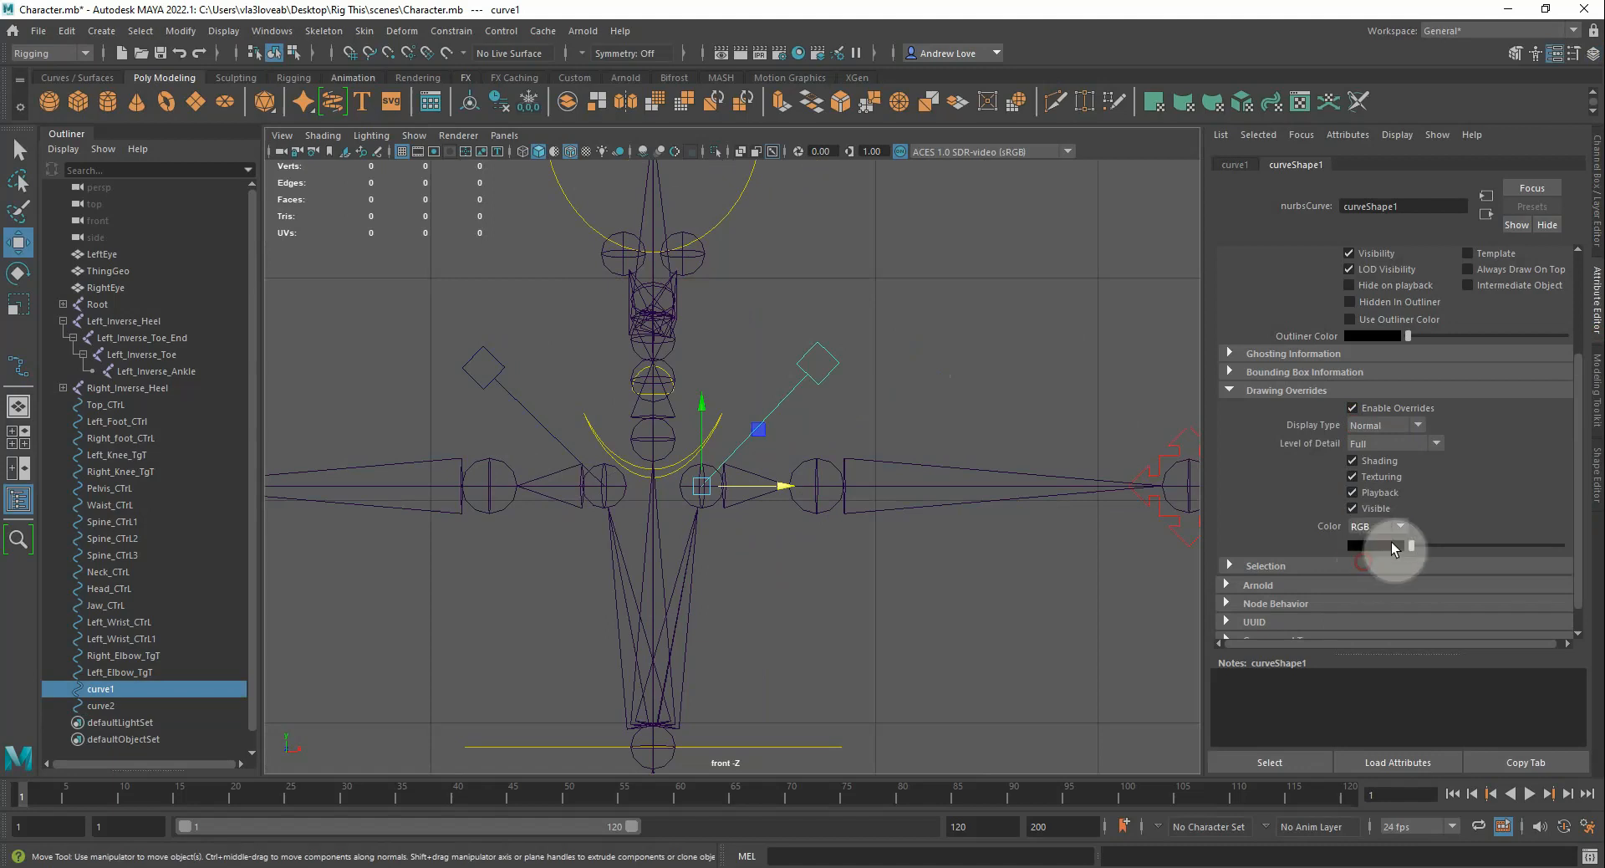
pyautogui.click(1377, 549)
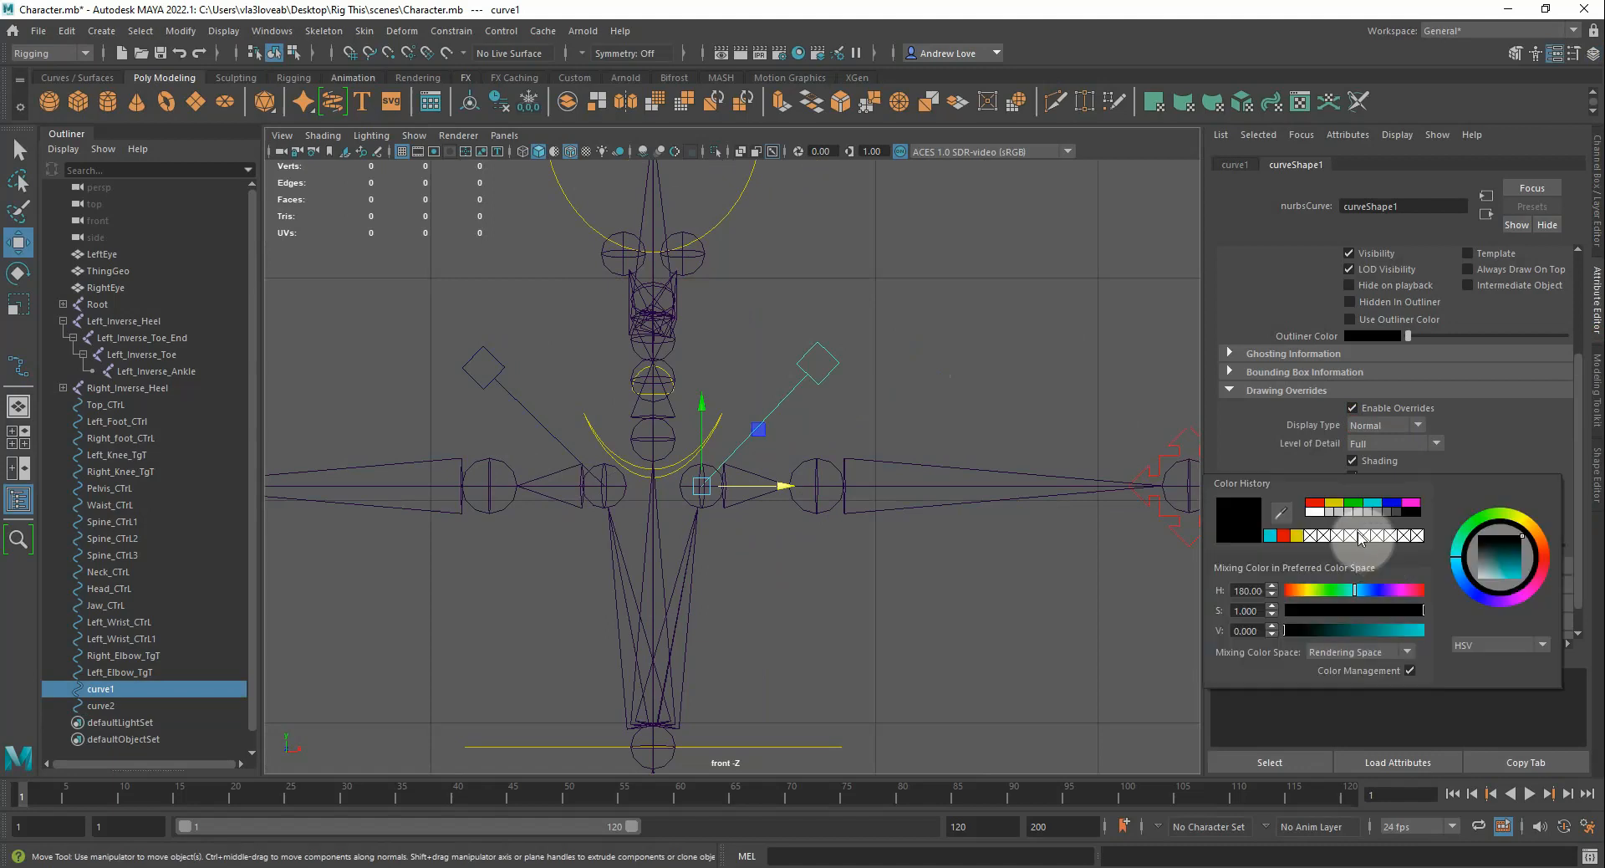
pyautogui.click(1315, 503)
pyautogui.click(1078, 590)
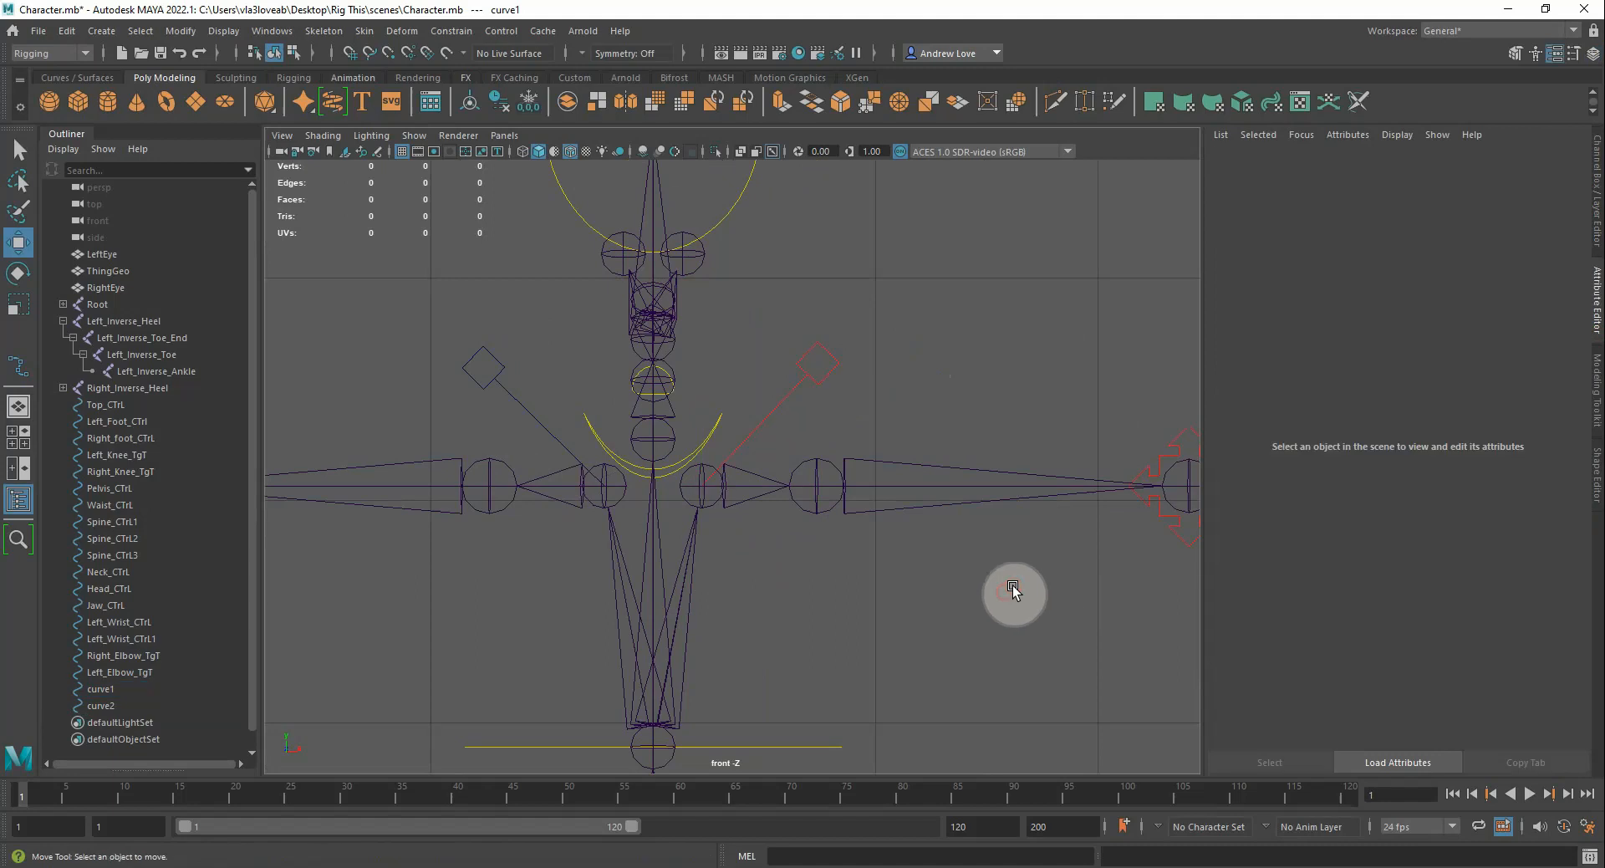
# Enable drawing overrides on the mirrored clavicle curve's shape and set its RGB color to cyan
pyautogui.click(549, 437)
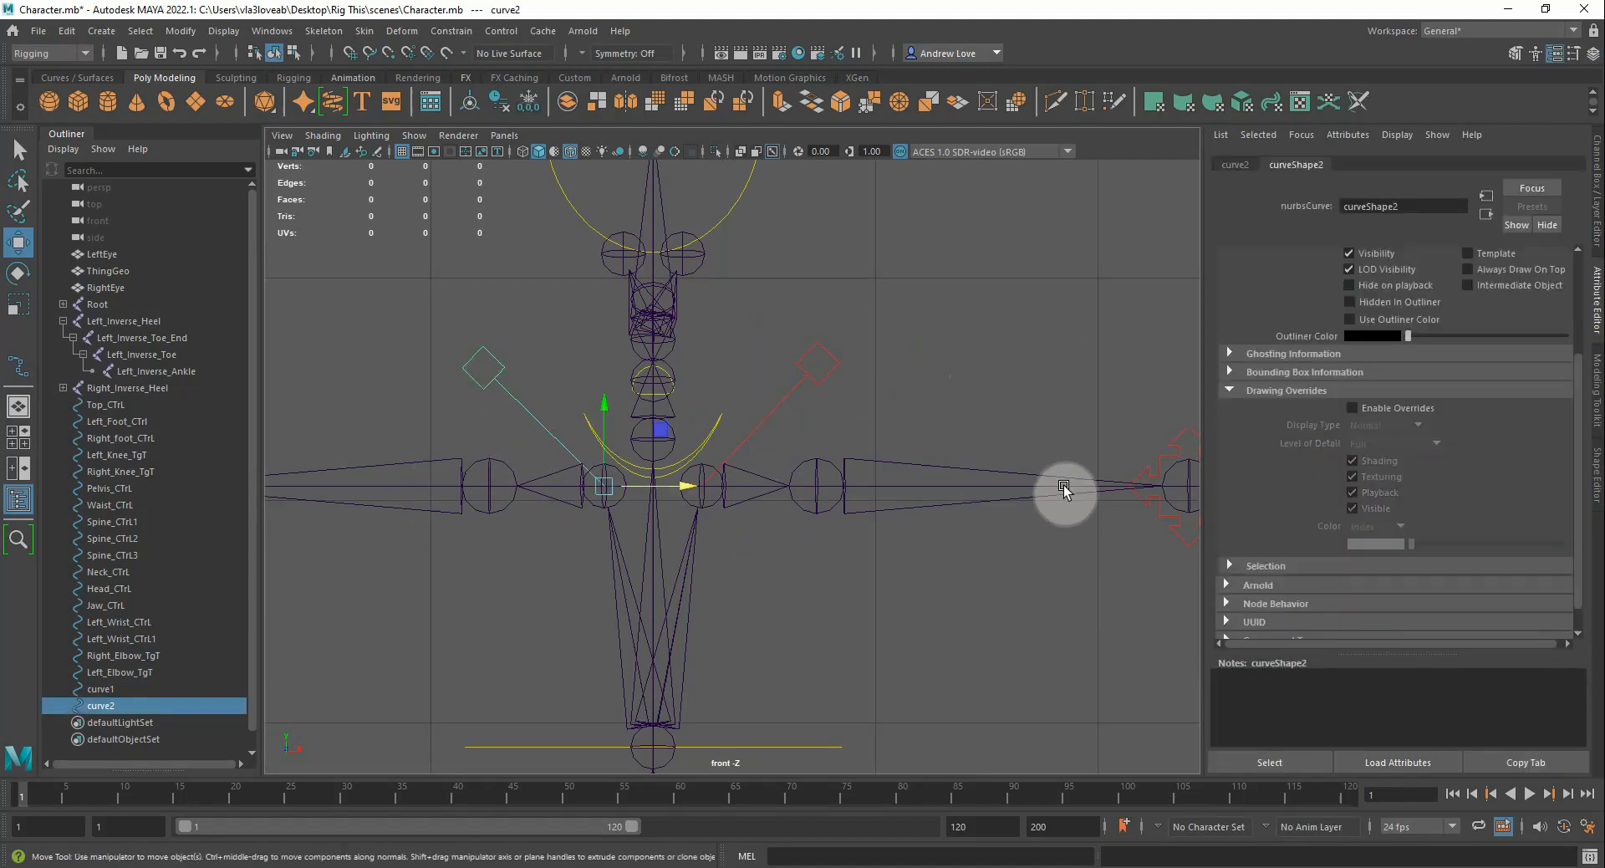
pyautogui.click(1352, 408)
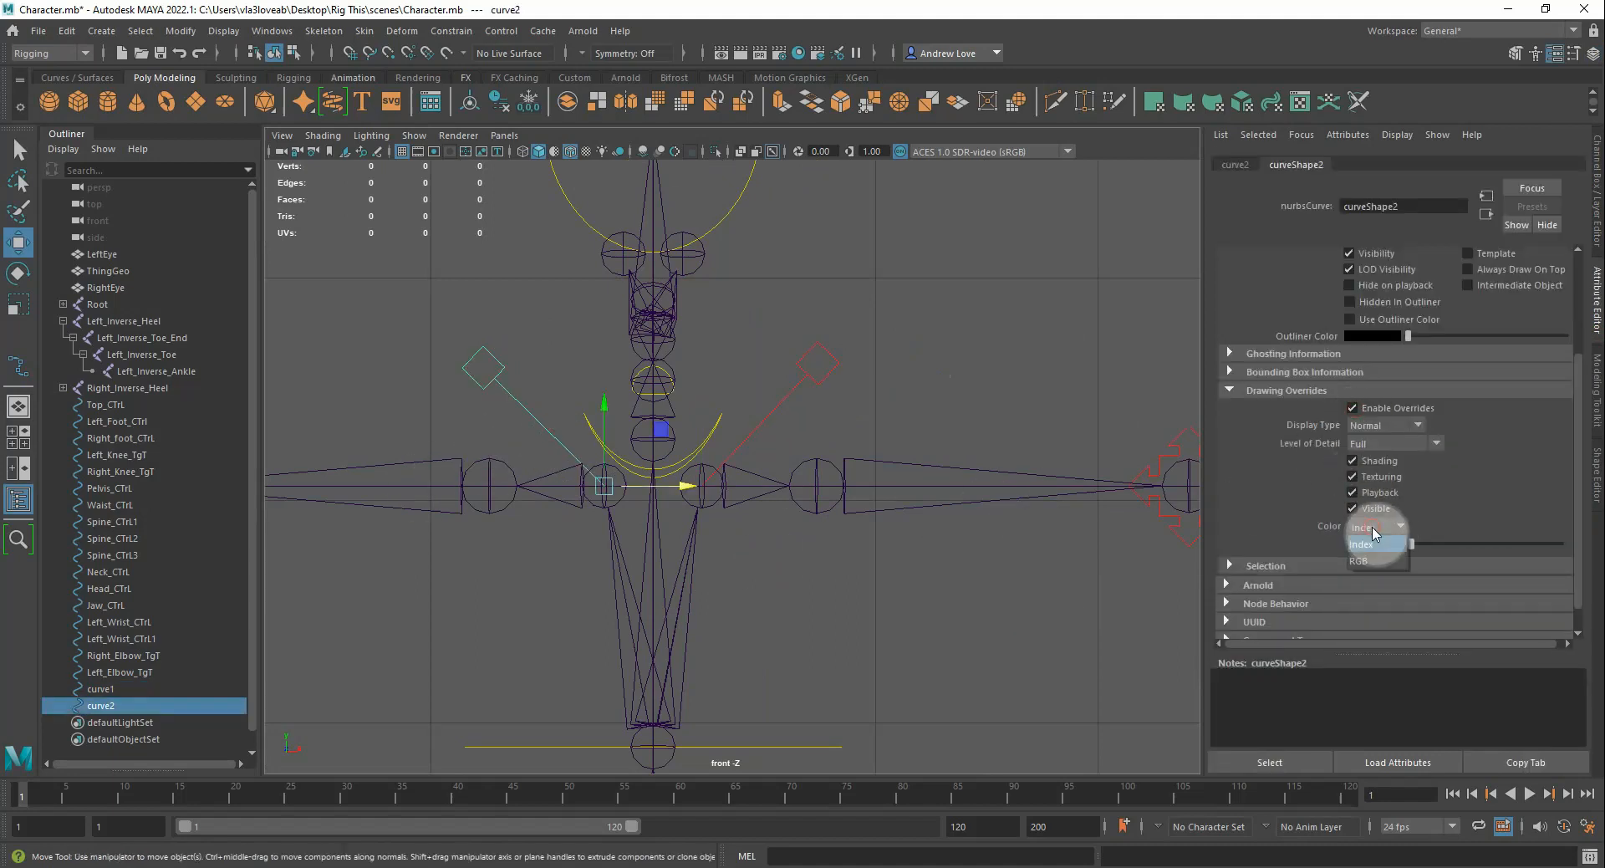
pyautogui.moveTo(1374, 532); pyautogui.dragTo(1371, 564)
pyautogui.click(1372, 545)
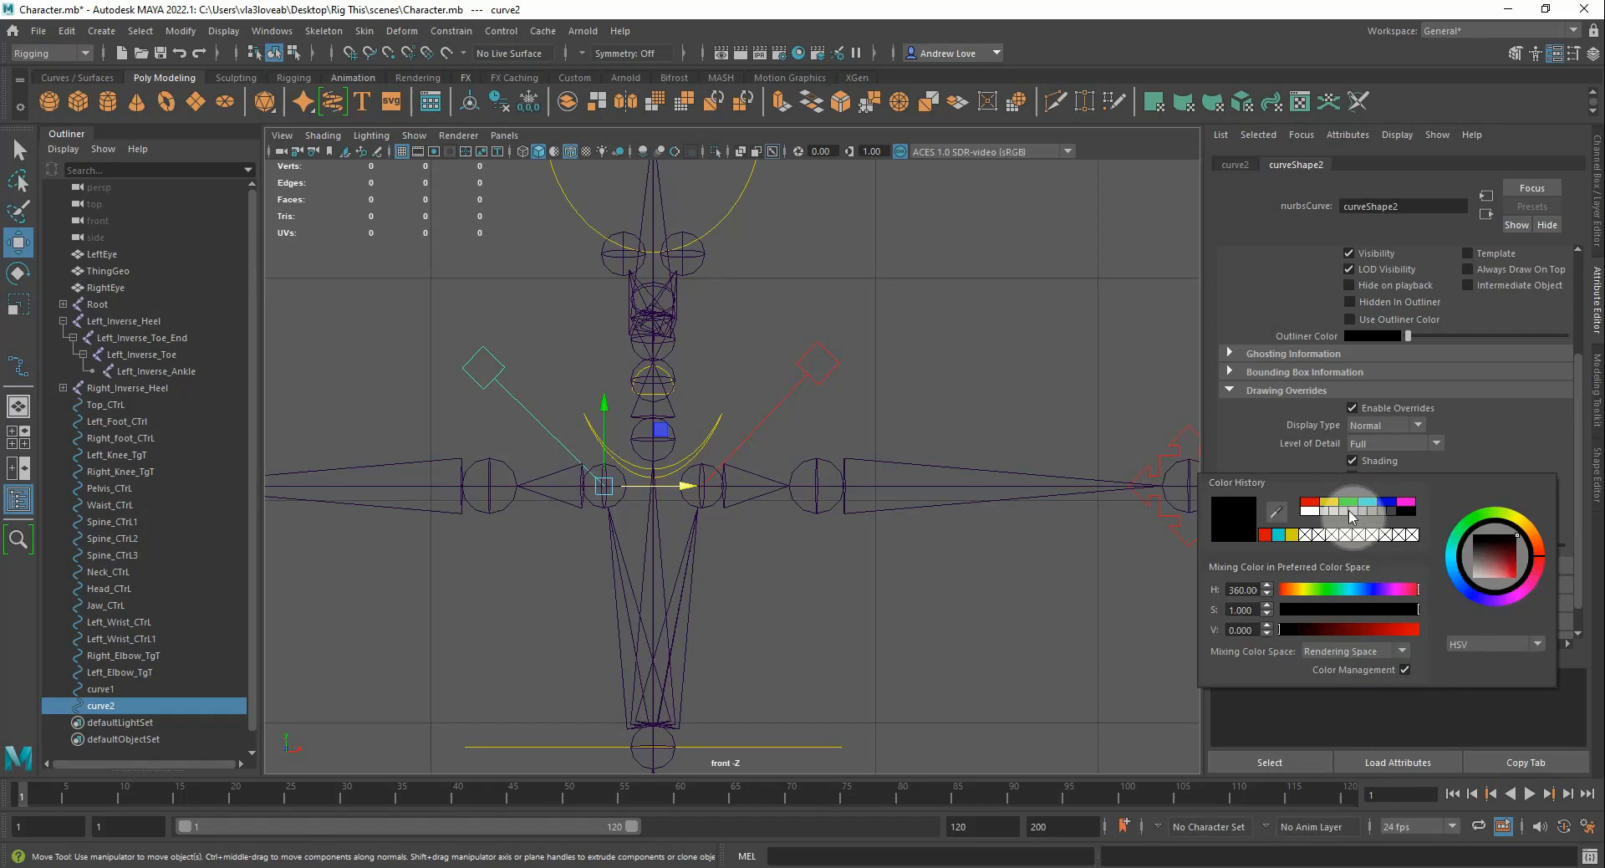
pyautogui.click(1348, 500)
pyautogui.click(1064, 418)
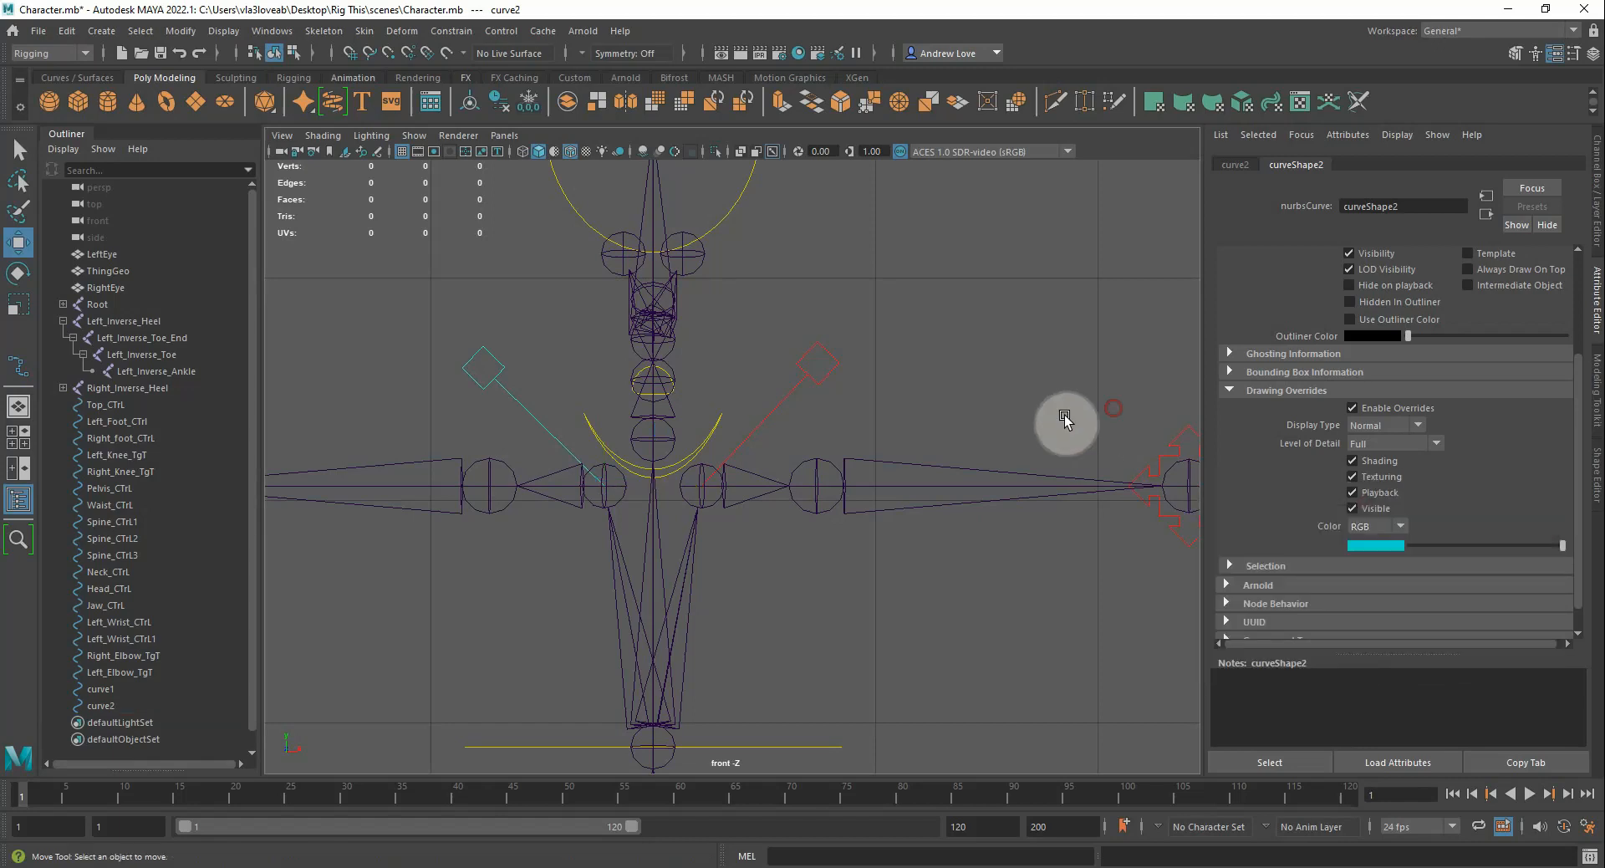
# Freeze the transformations of both the red and the cyan clavicle curves
pyautogui.click(778, 414)
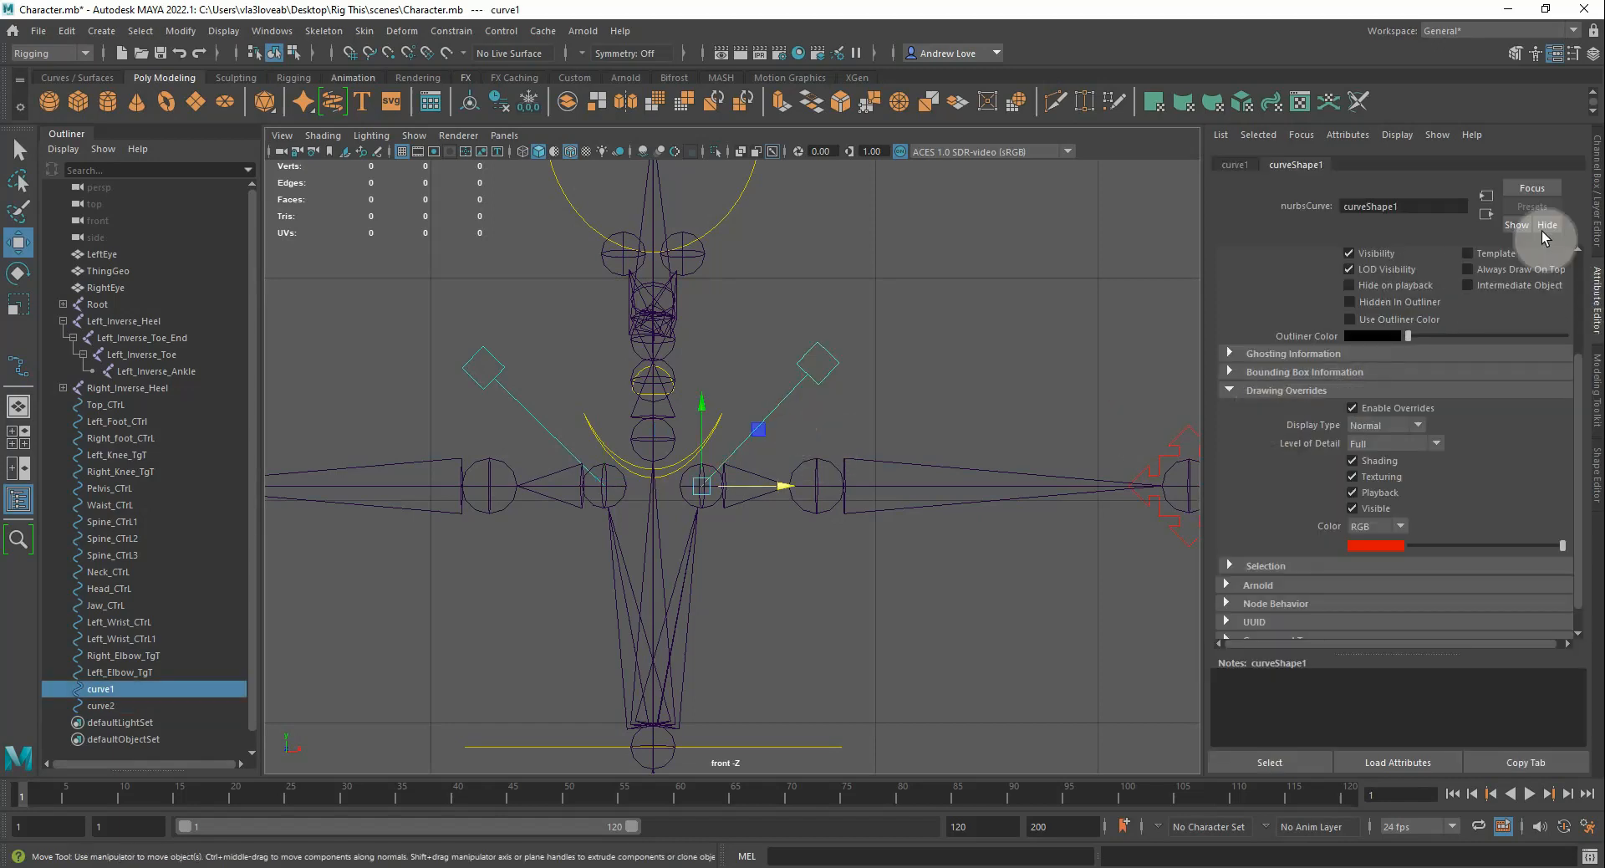
pyautogui.click(1593, 214)
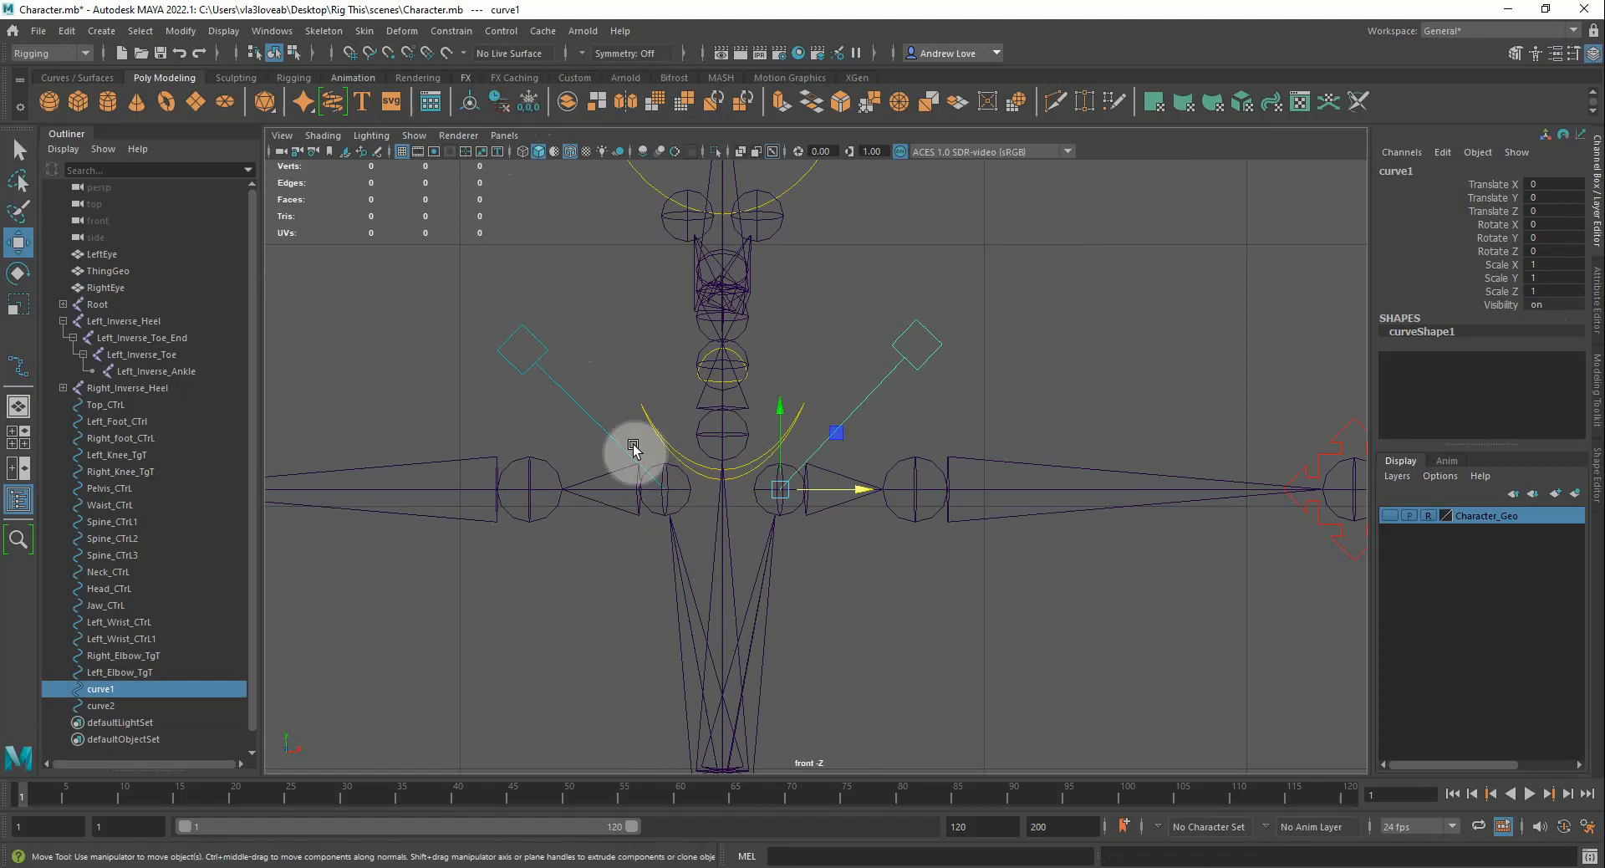
pyautogui.click(585, 430)
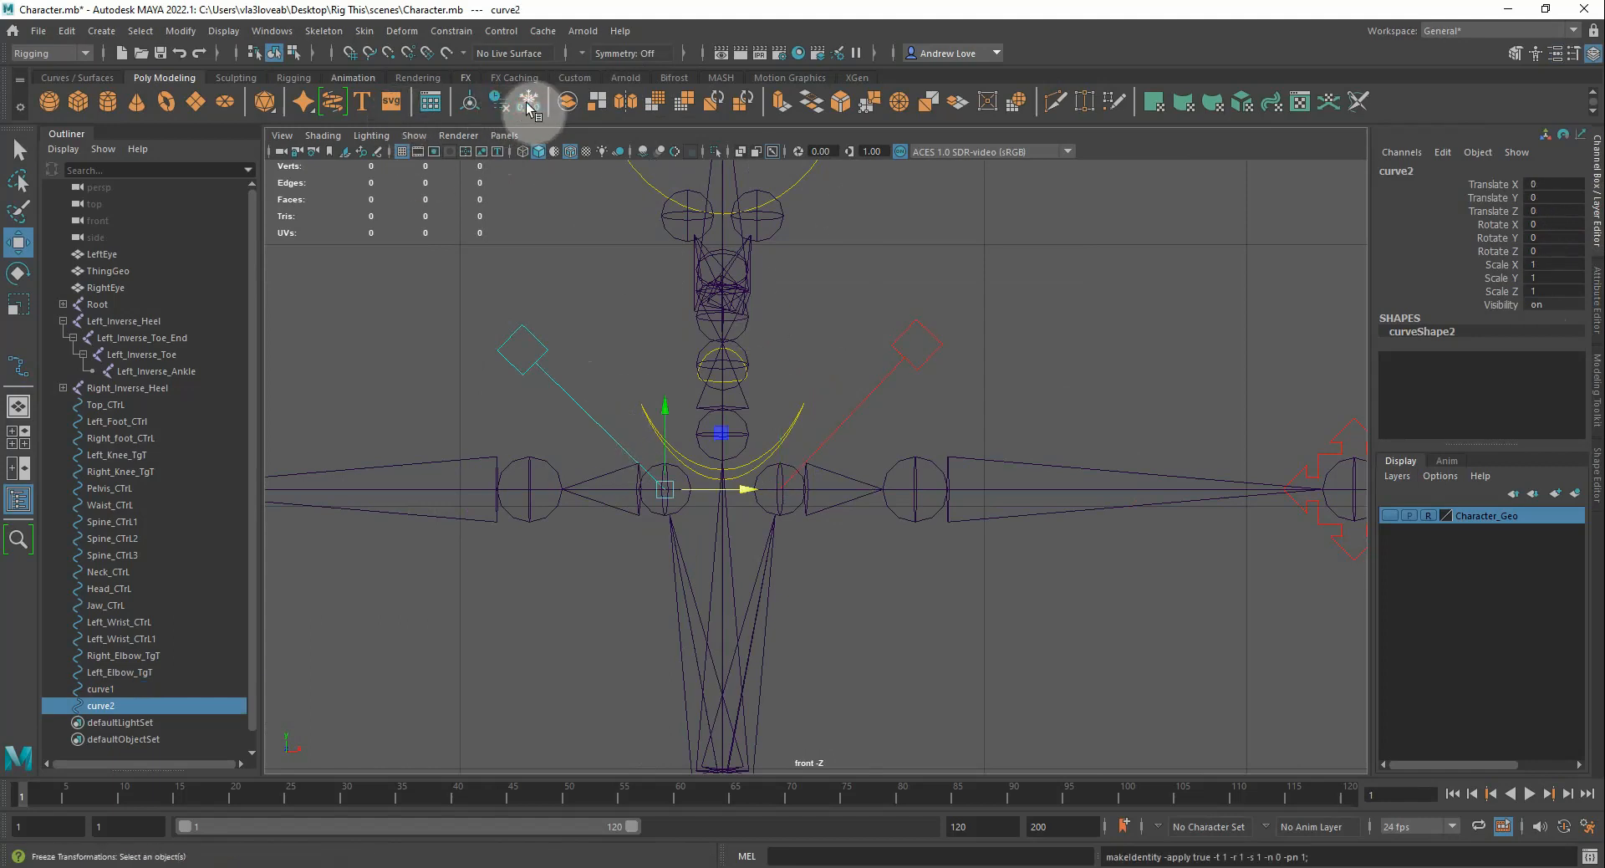
pyautogui.click(586, 279)
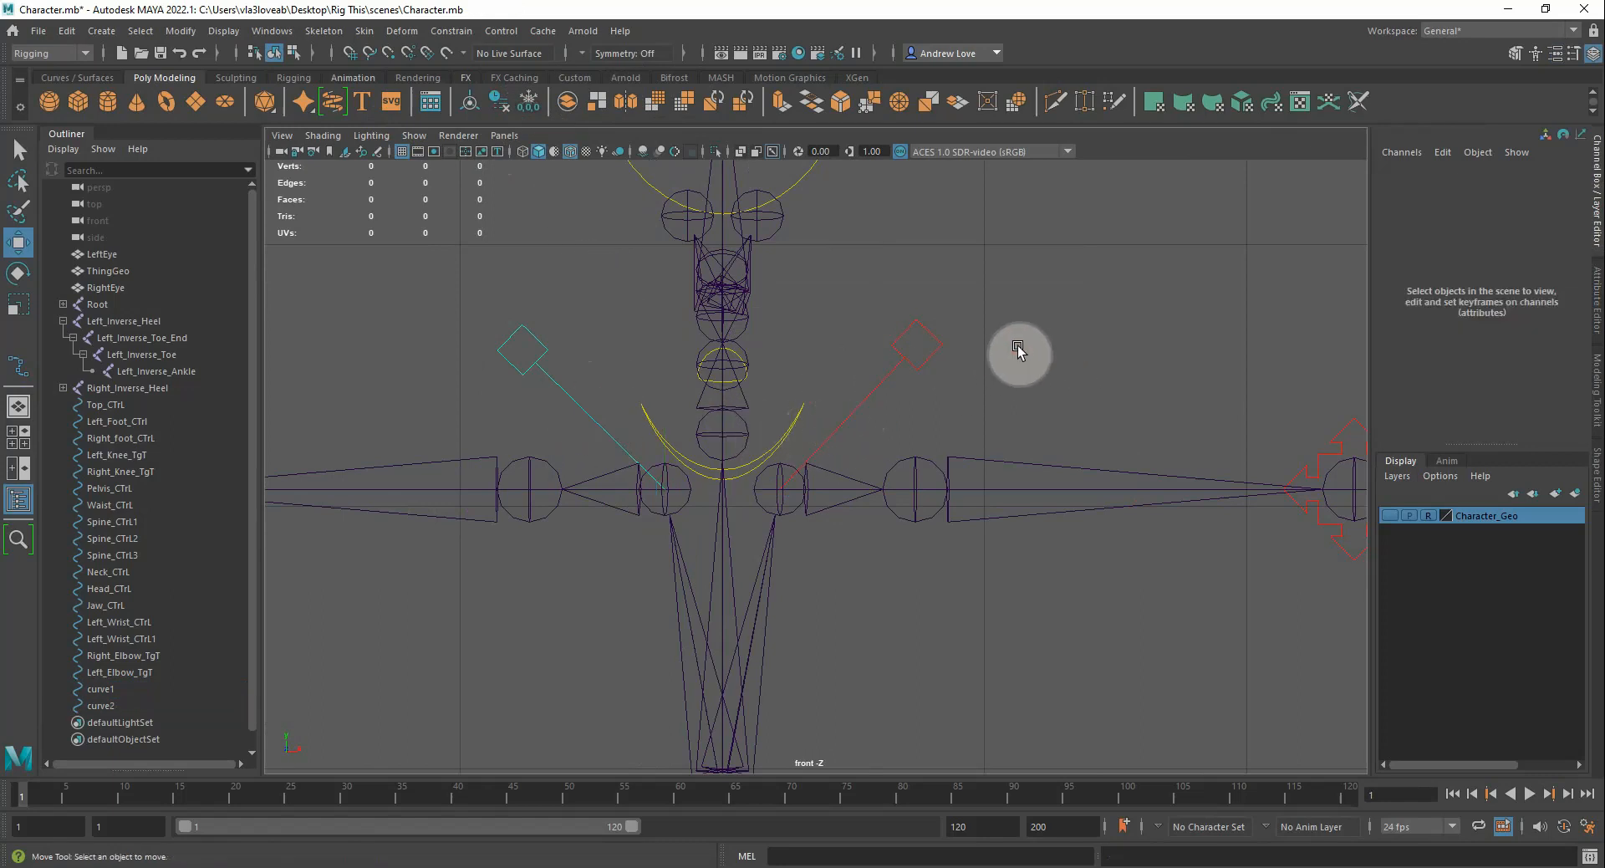
# Rename the red clavicle curve, curve1, as Left_Shoulder_CTrL
pyautogui.click(901, 366)
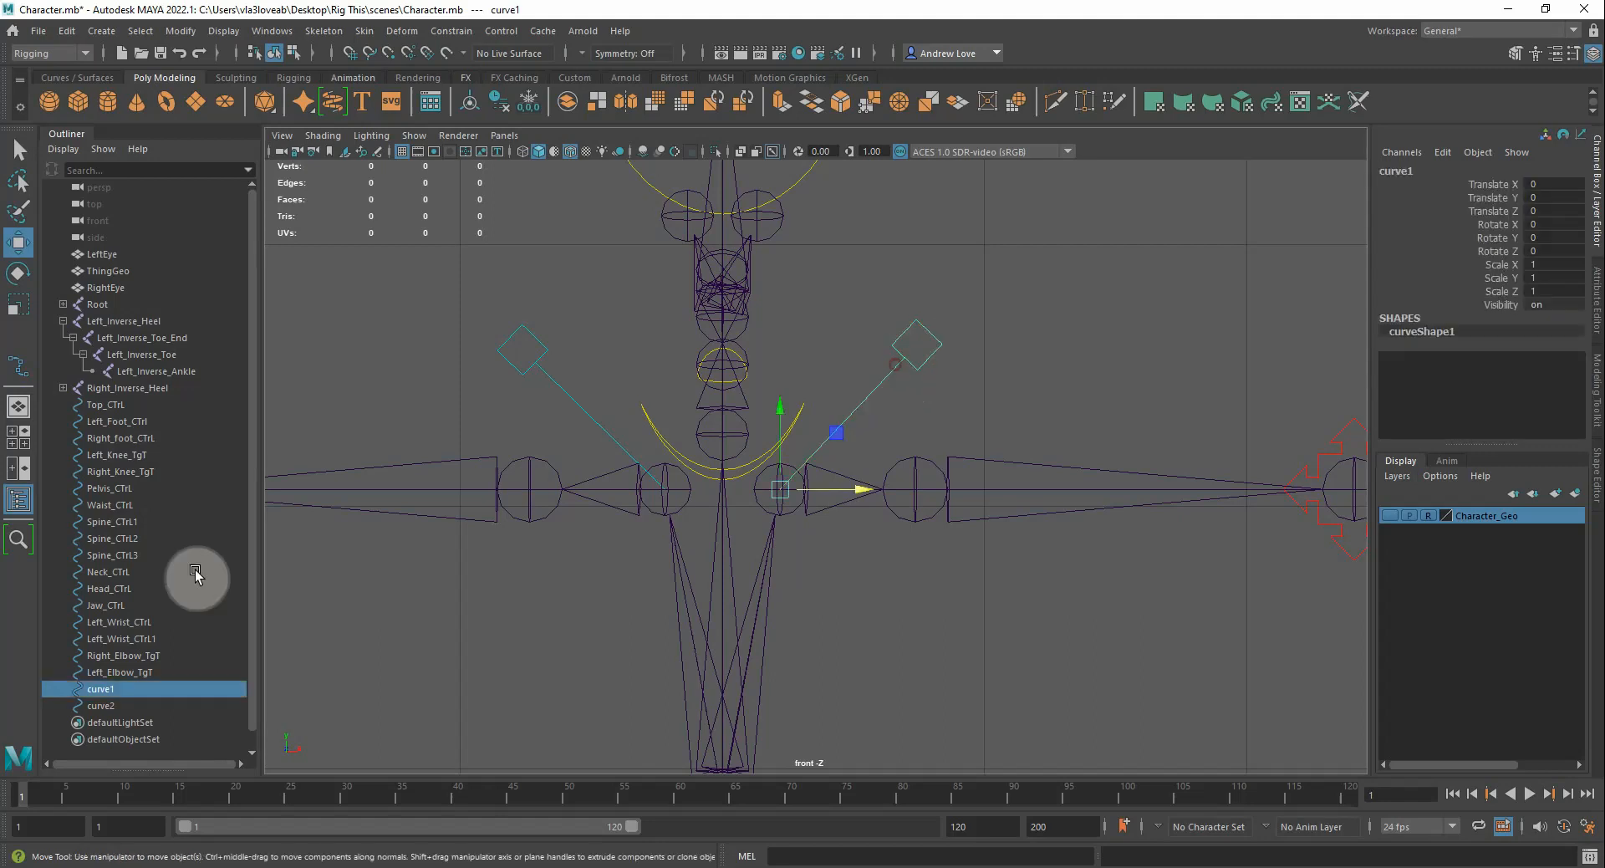
pyautogui.doubleClick(107, 690)
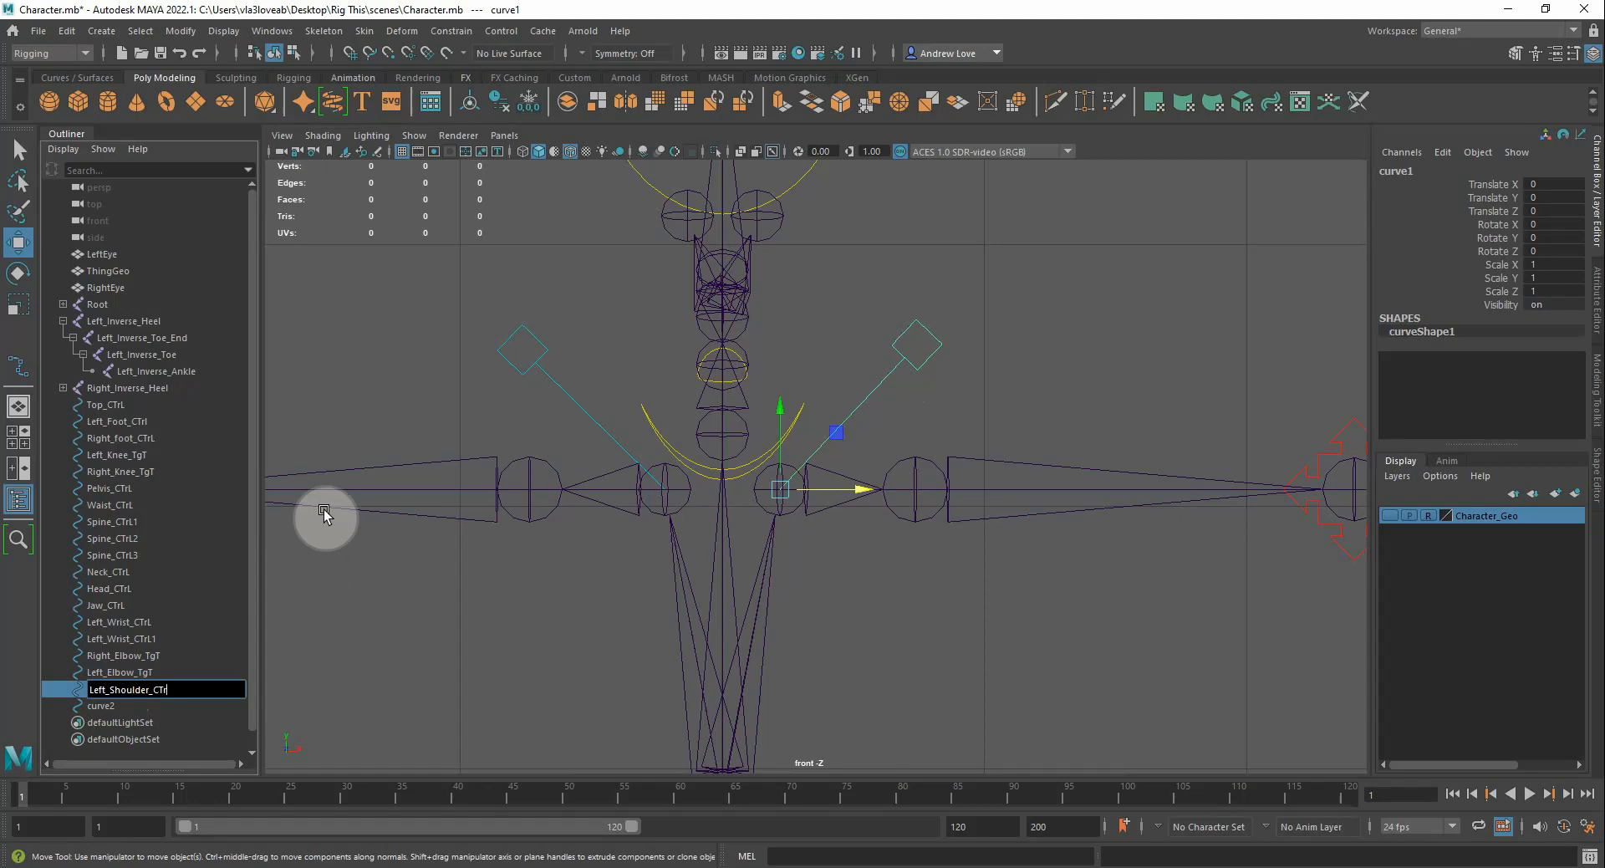
pyautogui.press('Return')
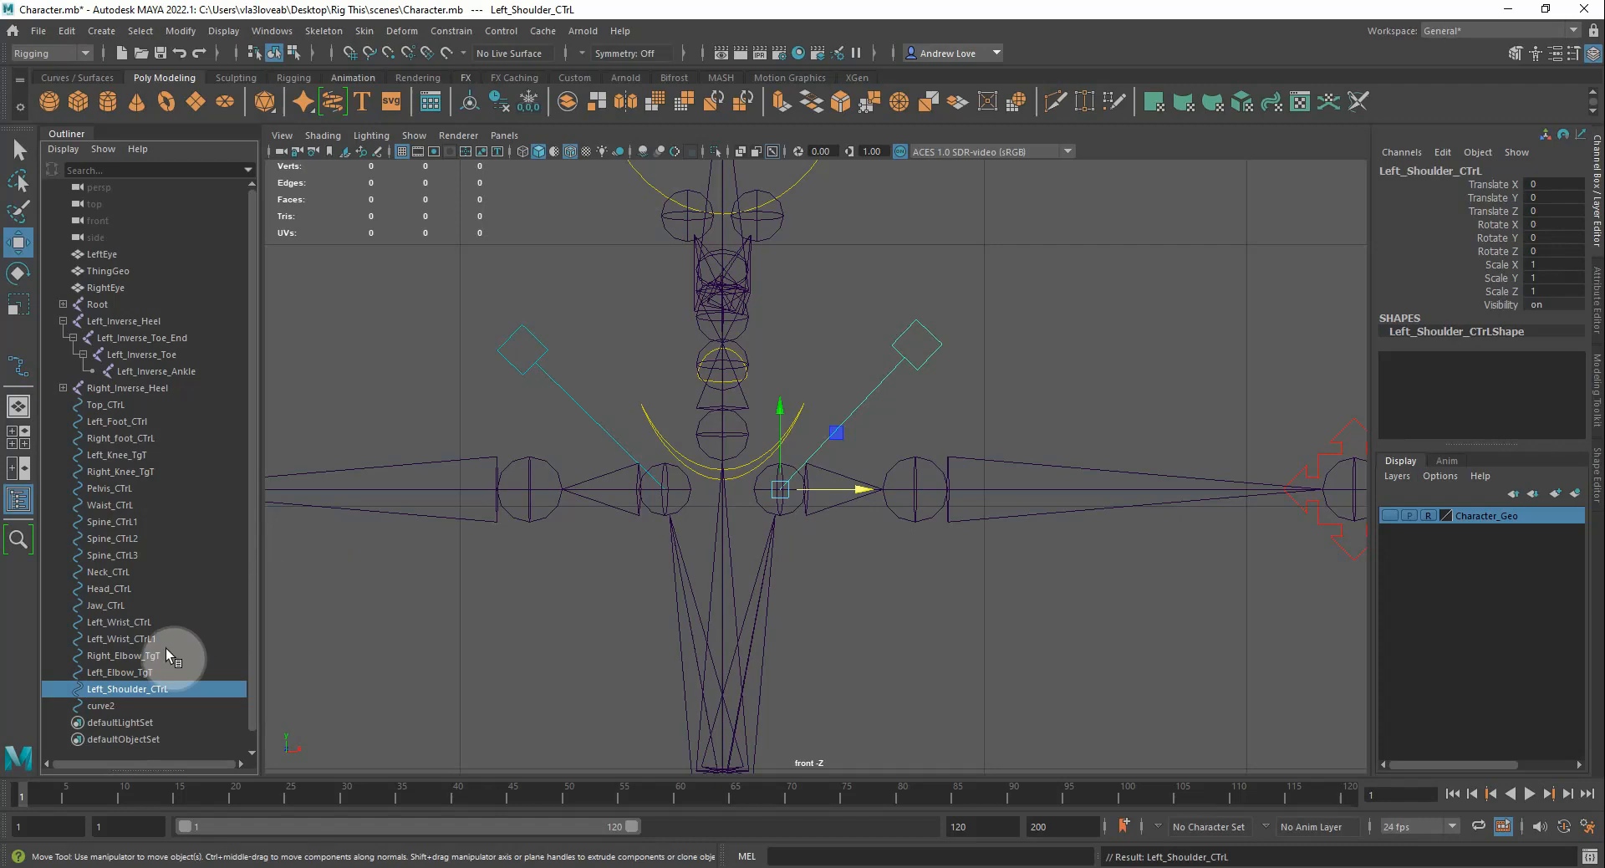
# Rename the cyan clavicle curve, curve2, as Right_Shoulder_CTrL, reusing the left control's name pattern
pyautogui.doubleClick(144, 689)
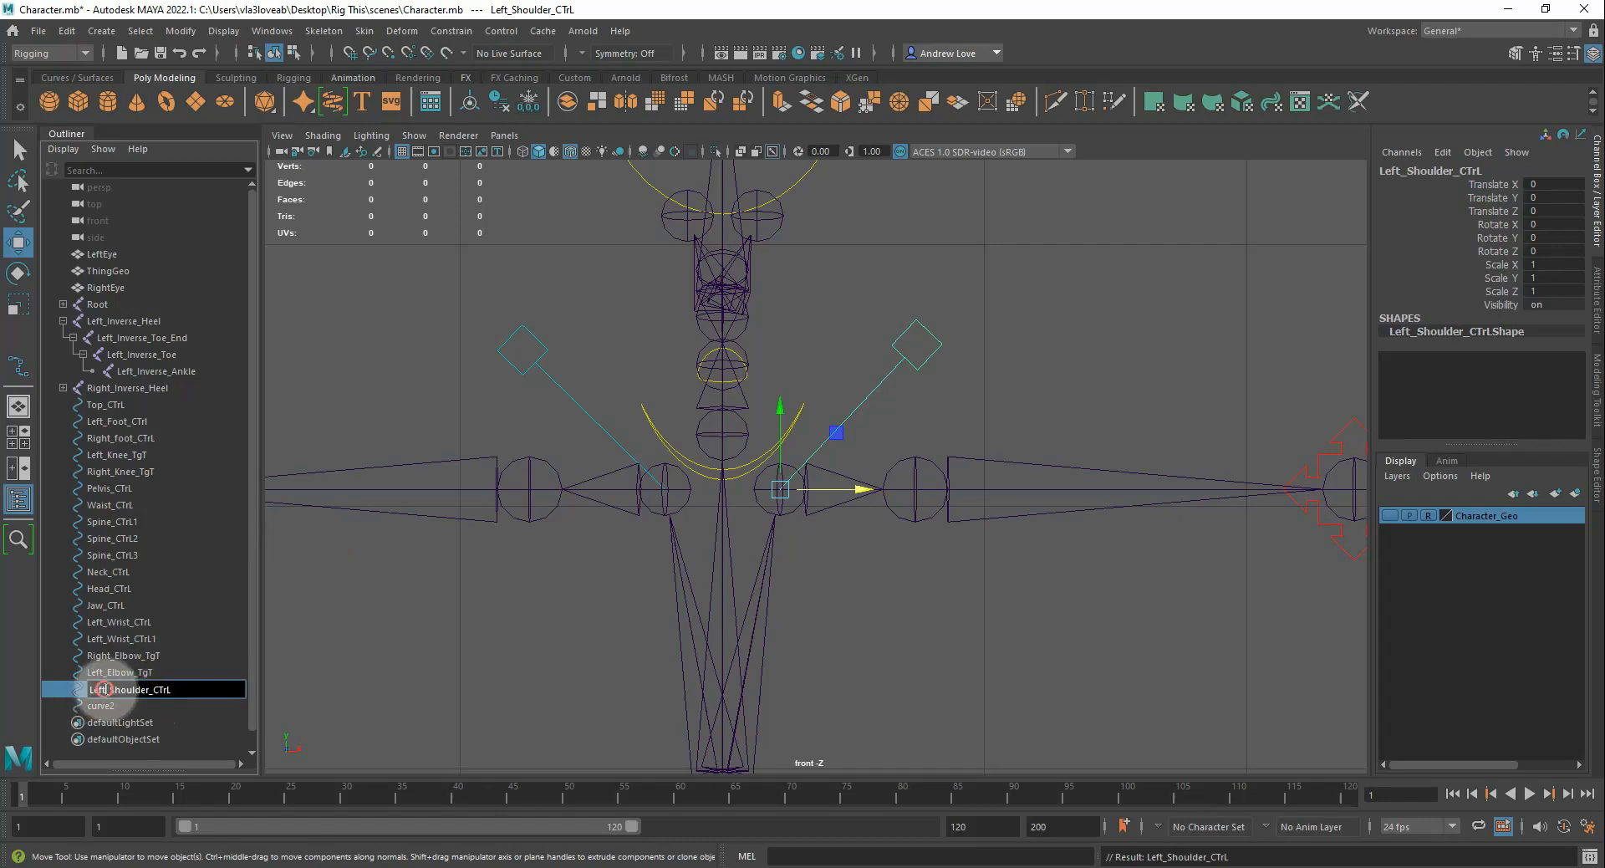
pyautogui.moveTo(102, 688); pyautogui.dragTo(203, 689)
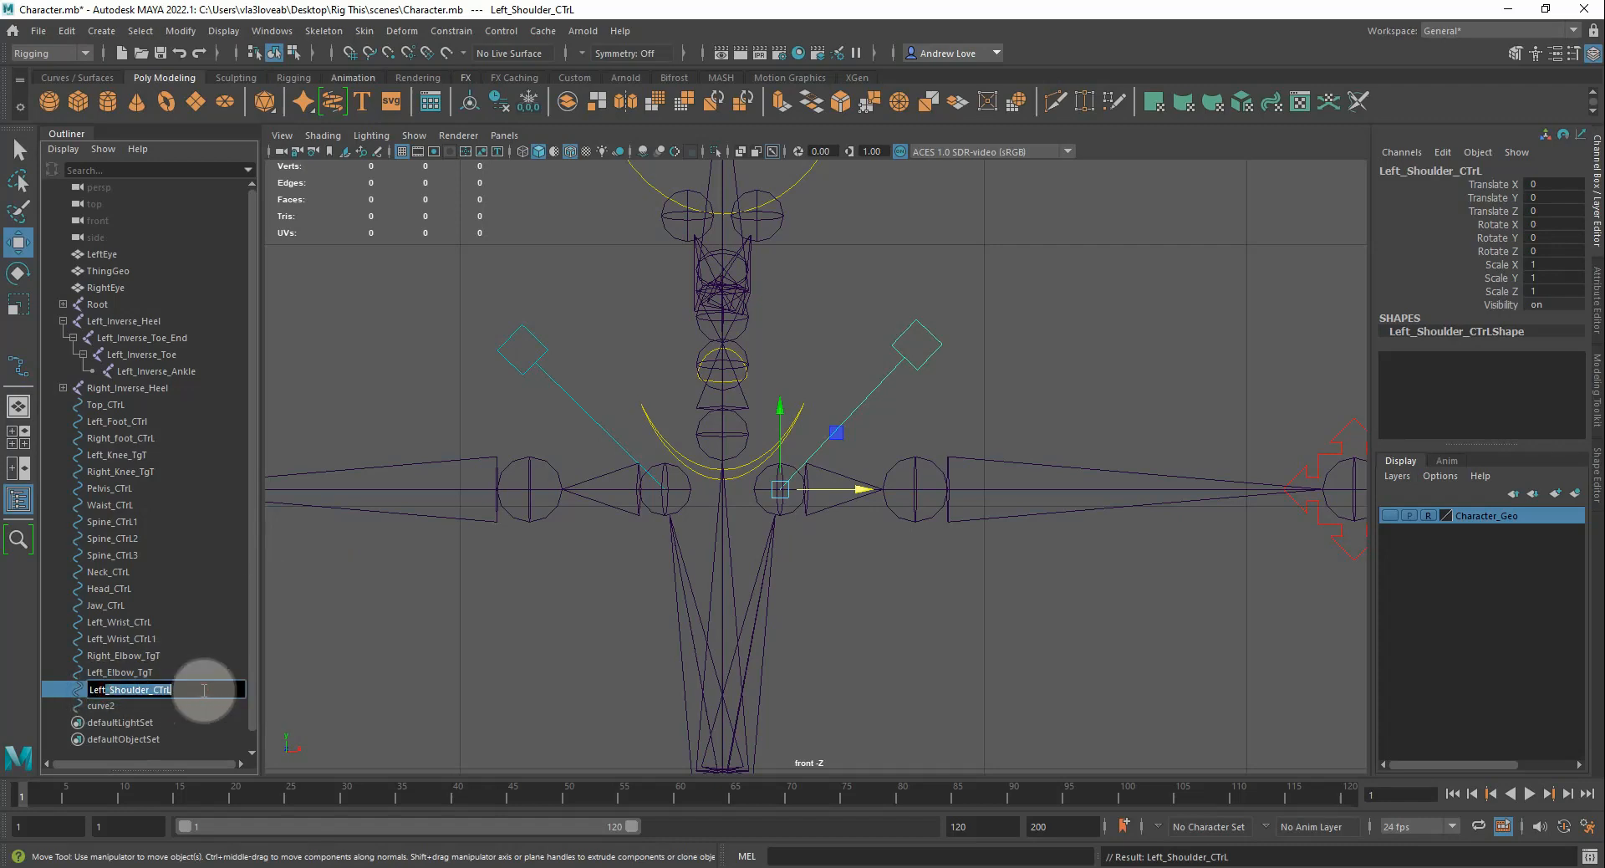
pyautogui.doubleClick(110, 706)
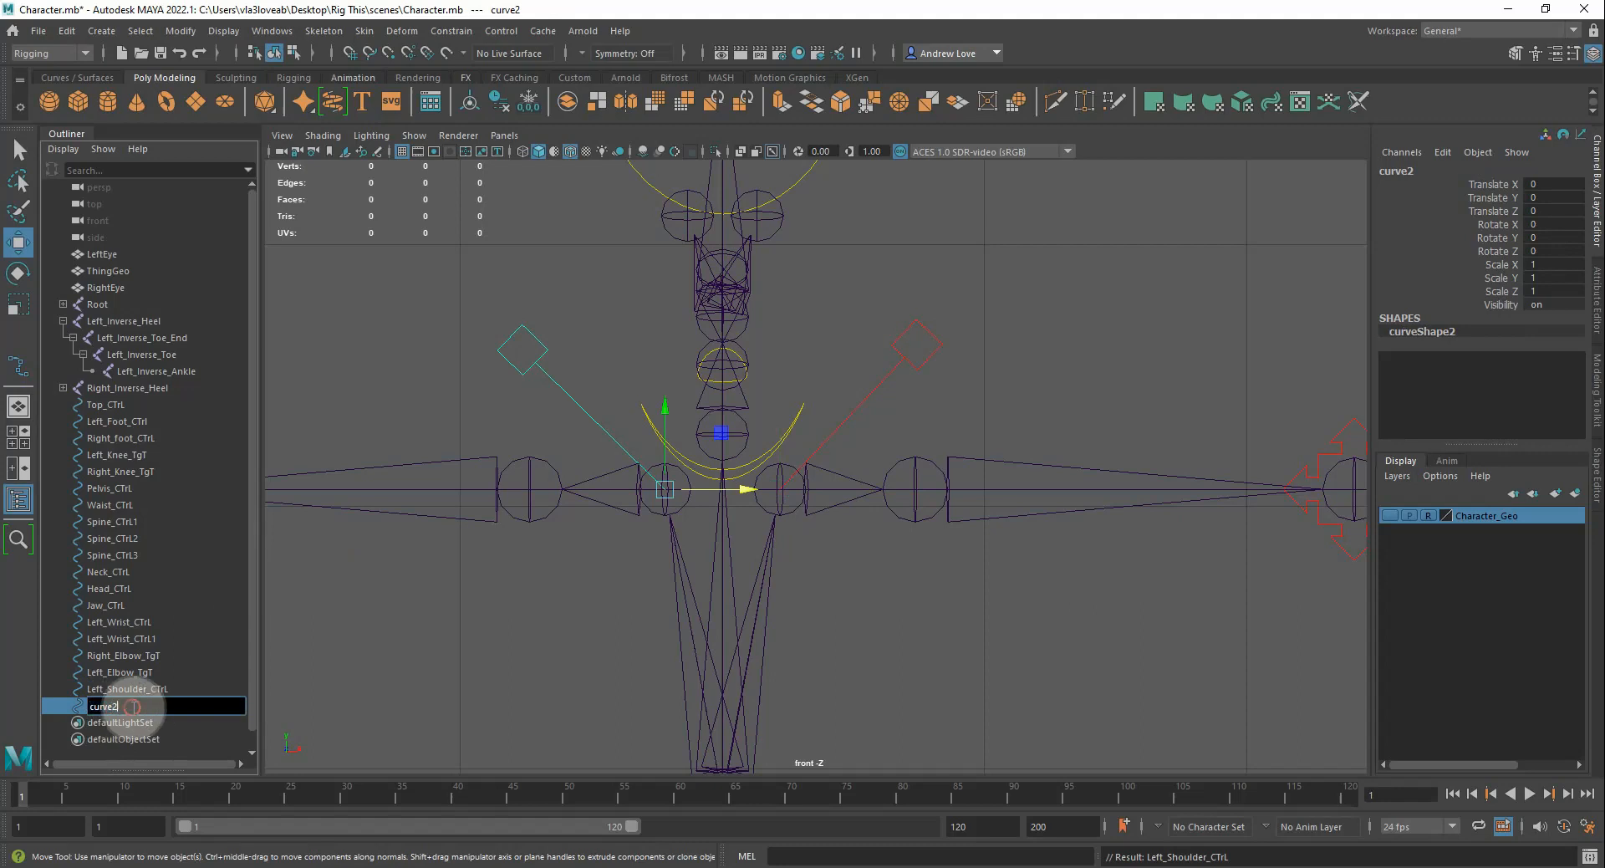
pyautogui.moveTo(134, 706); pyautogui.dragTo(55, 706)
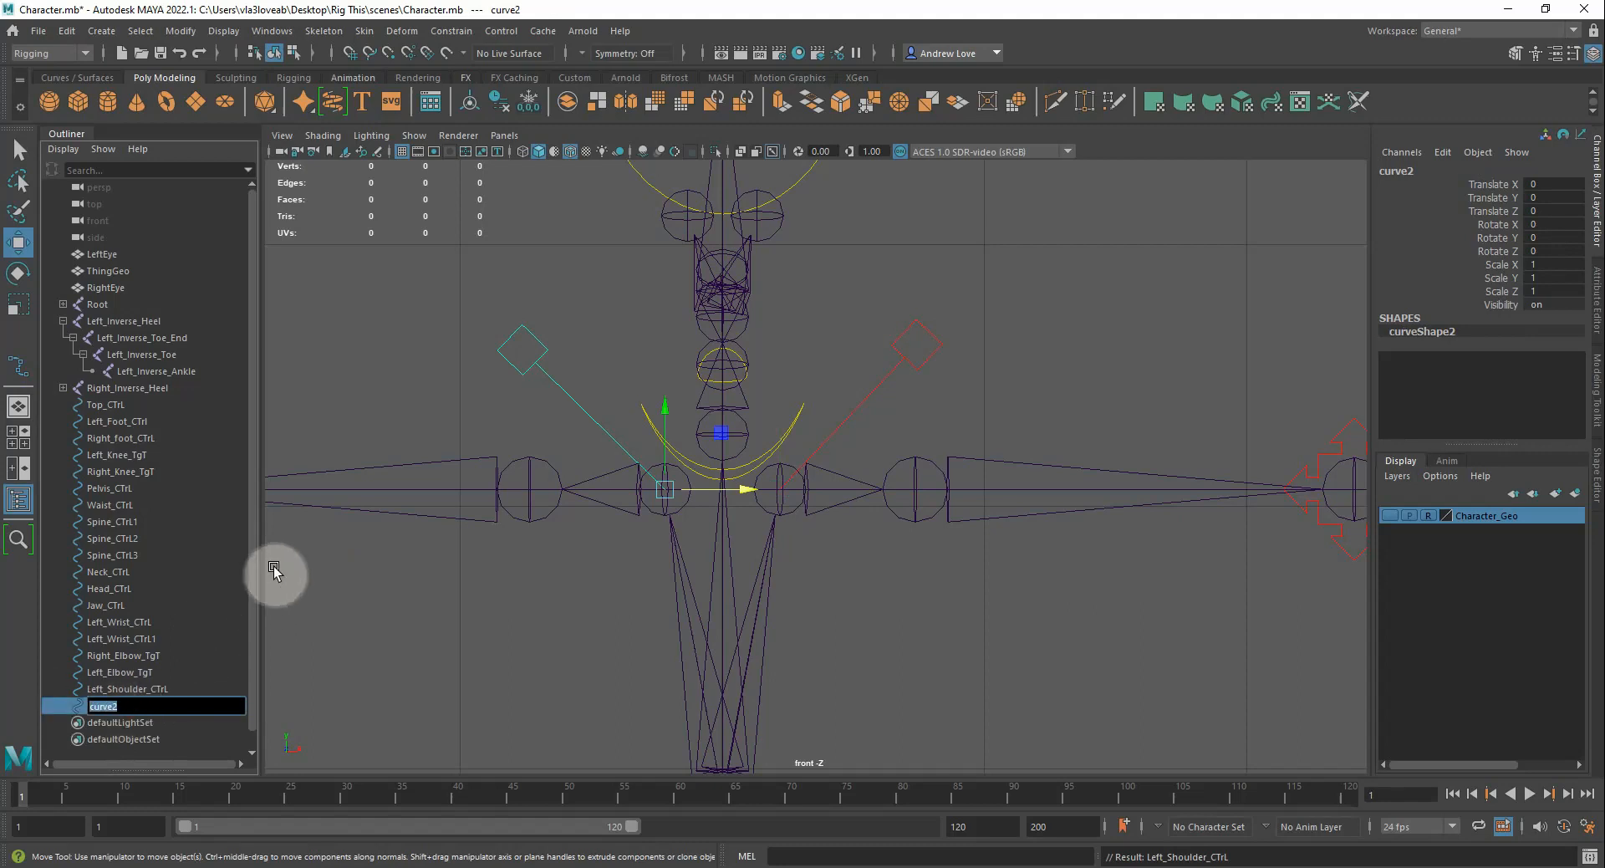
pyautogui.write('Rhight_Shoulder_CTrL')
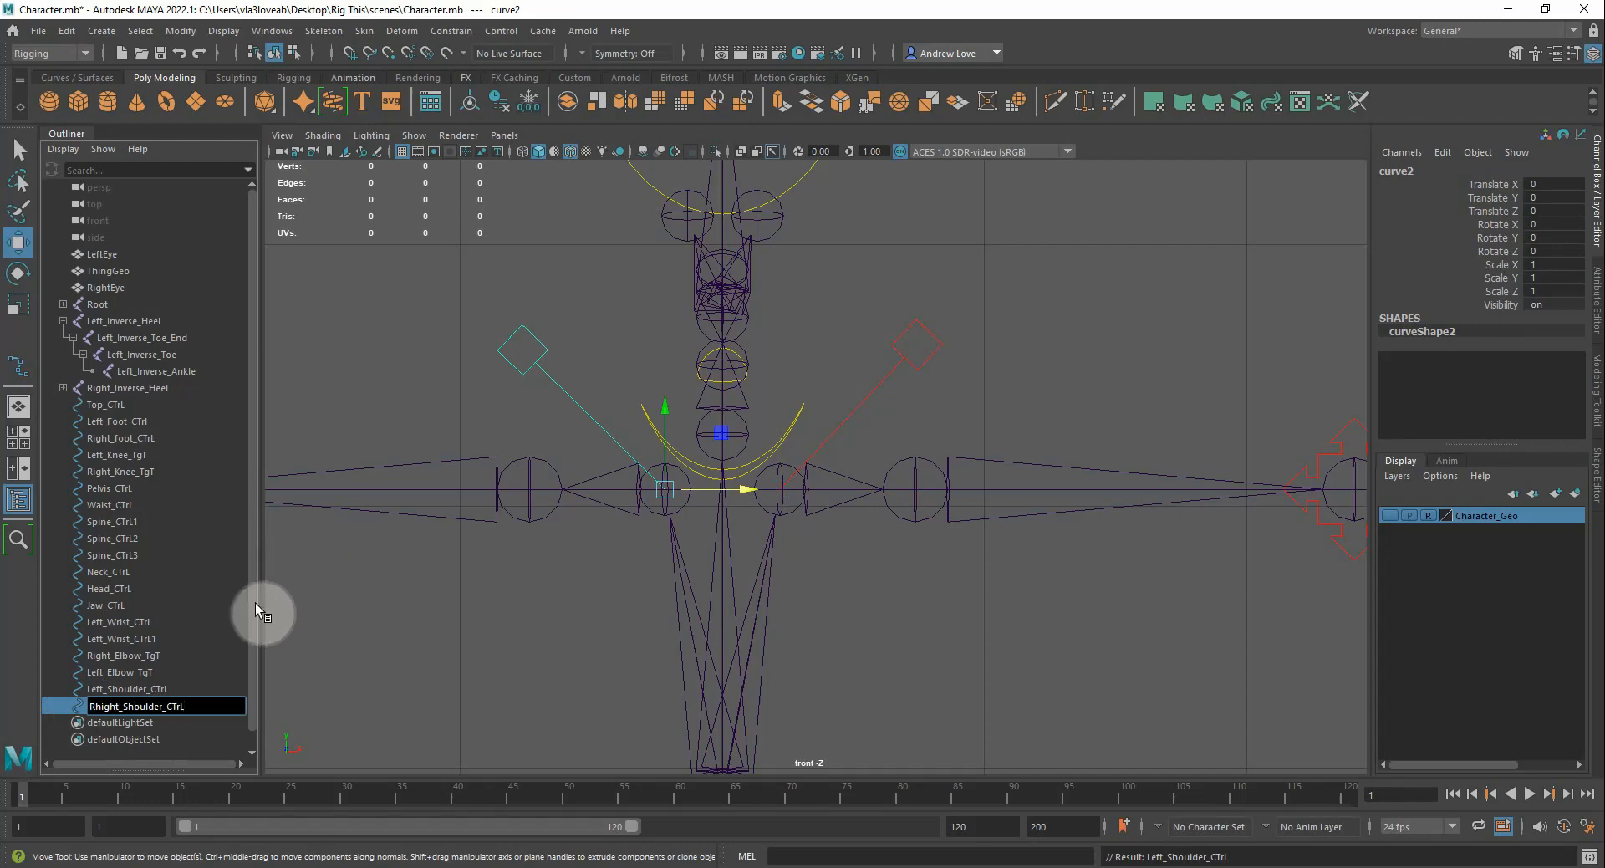
pyautogui.click(98, 707)
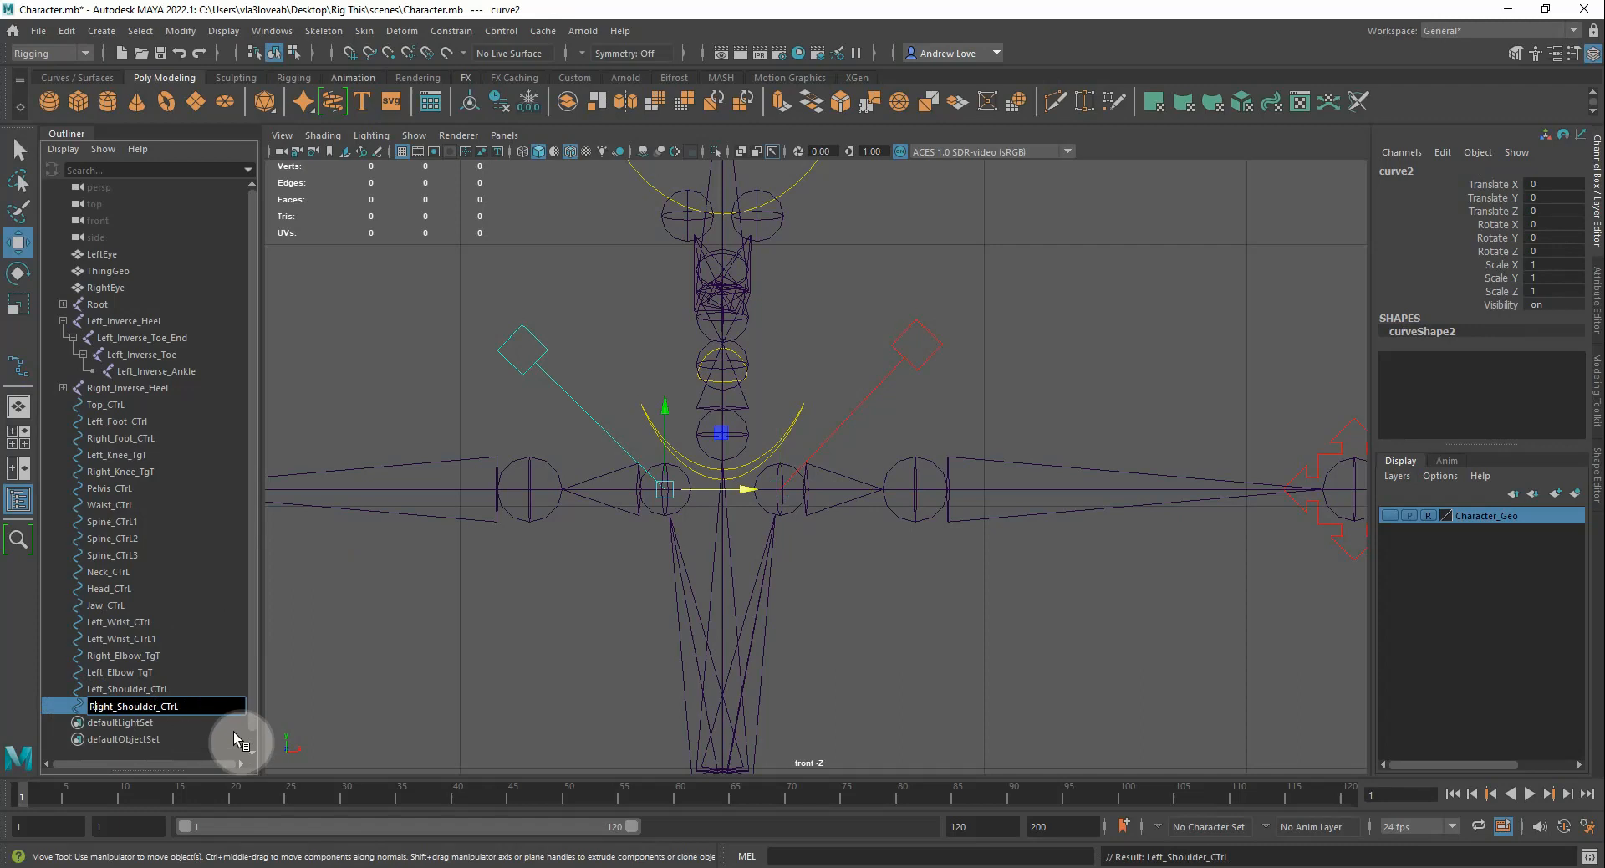
pyautogui.click(202, 673)
pyautogui.click(410, 660)
# Show the Character_Geo layer and switch to the perspective view to examine the controls around the whole character
pyautogui.press('a')
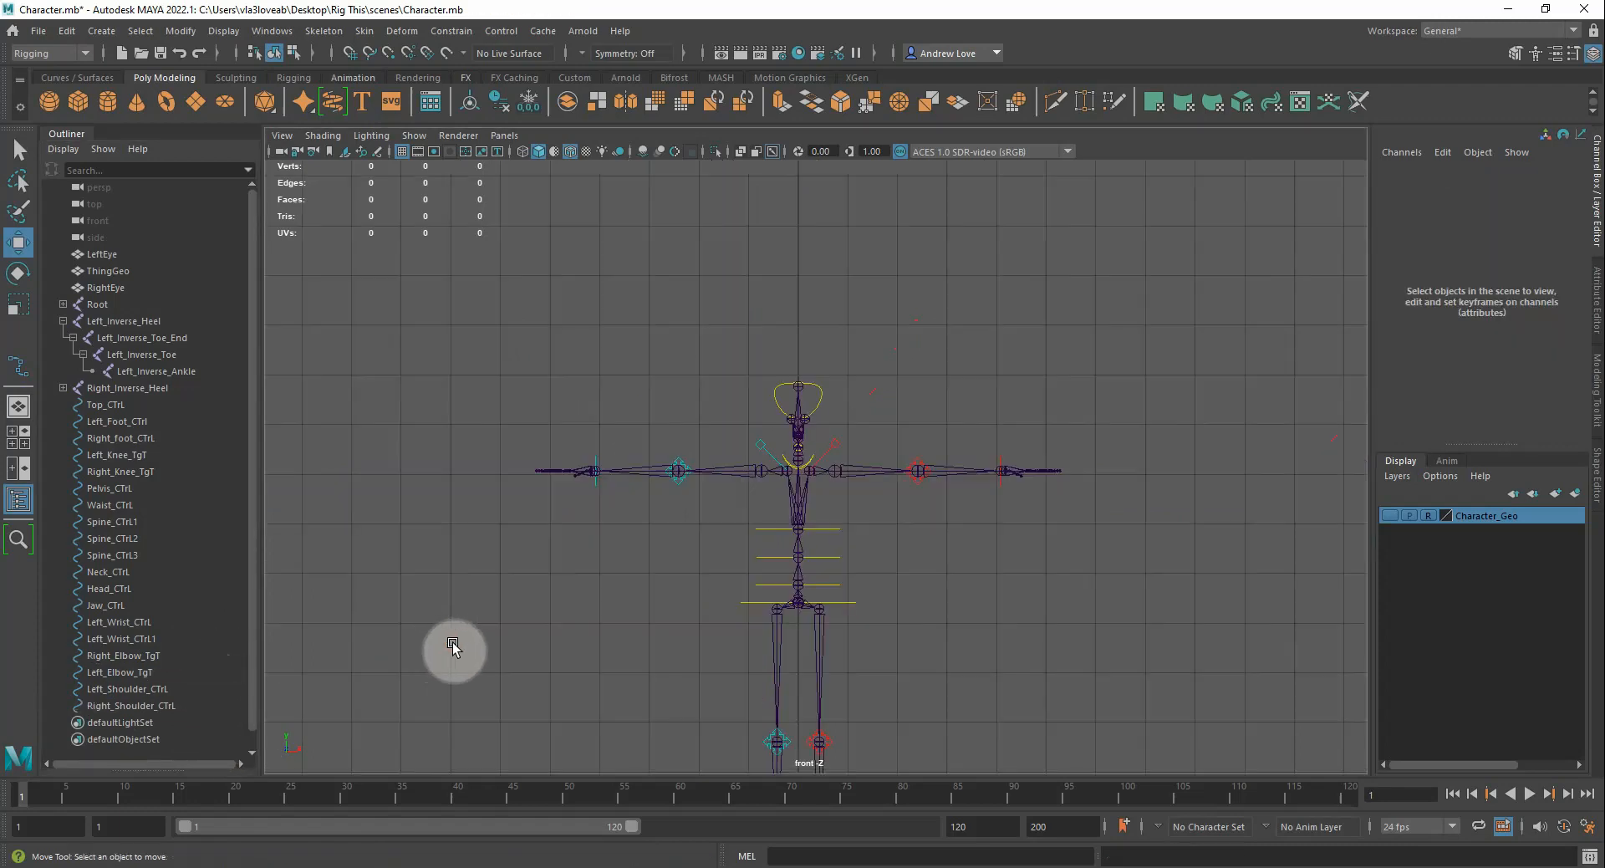
pyautogui.scroll(-3, 470, 638)
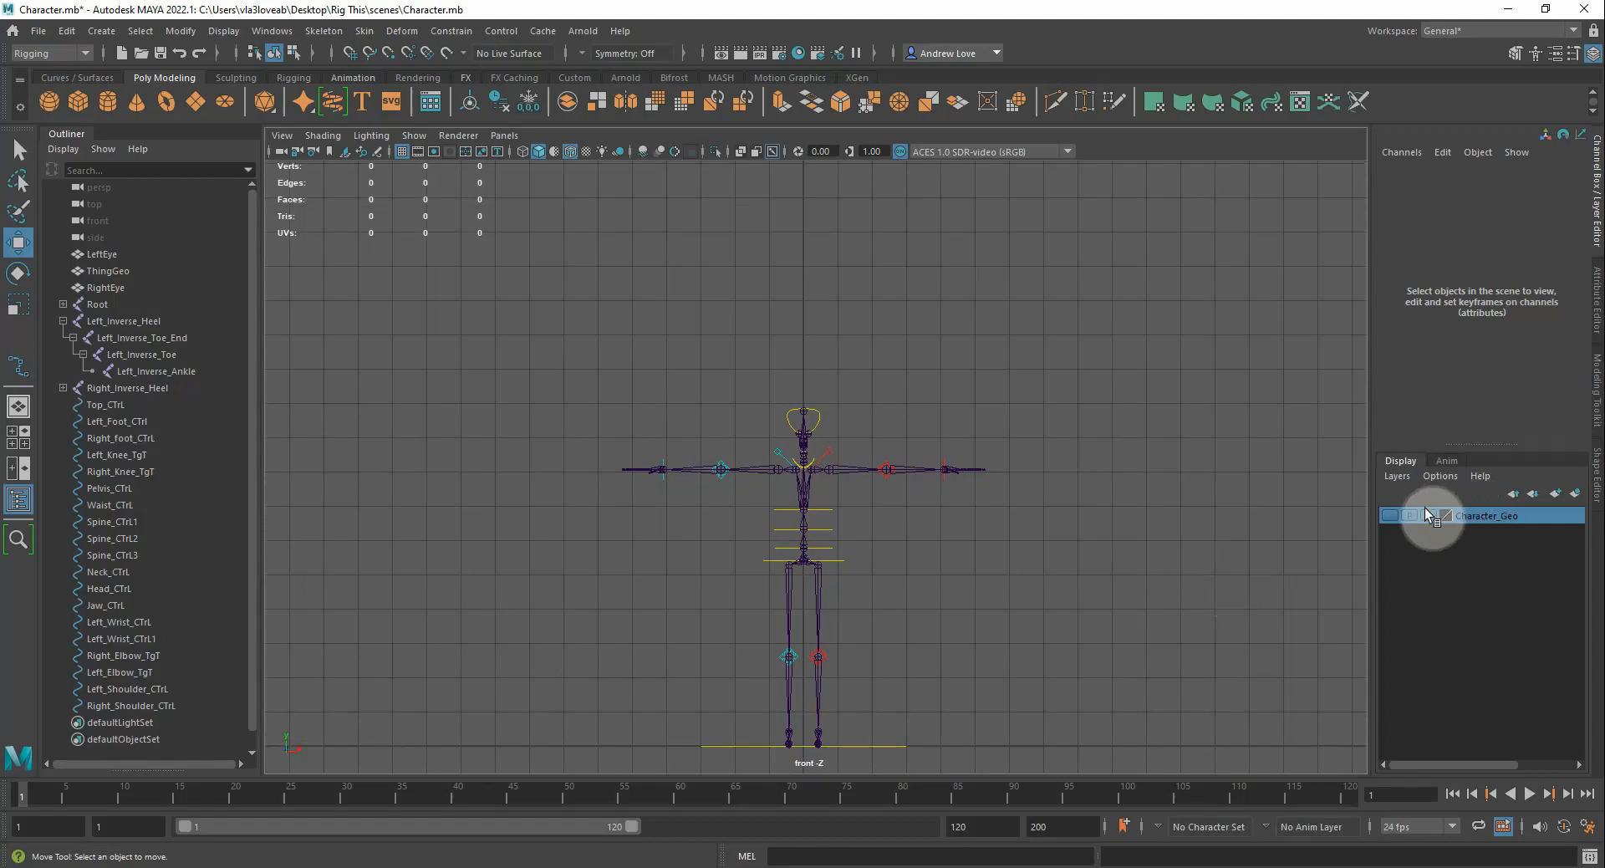
pyautogui.click(1389, 515)
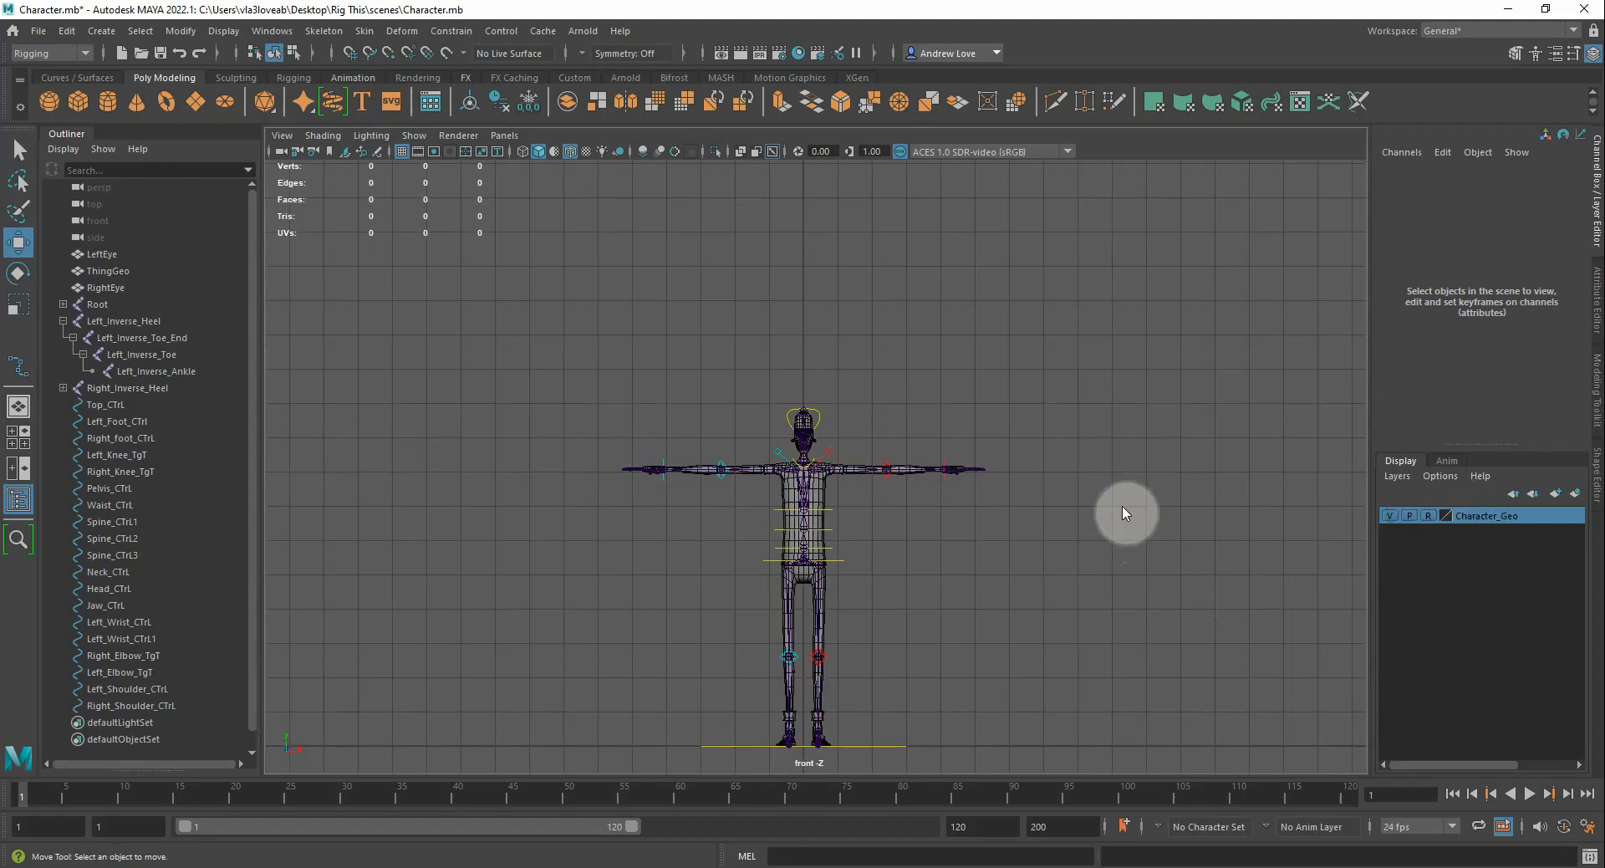
pyautogui.press('space')
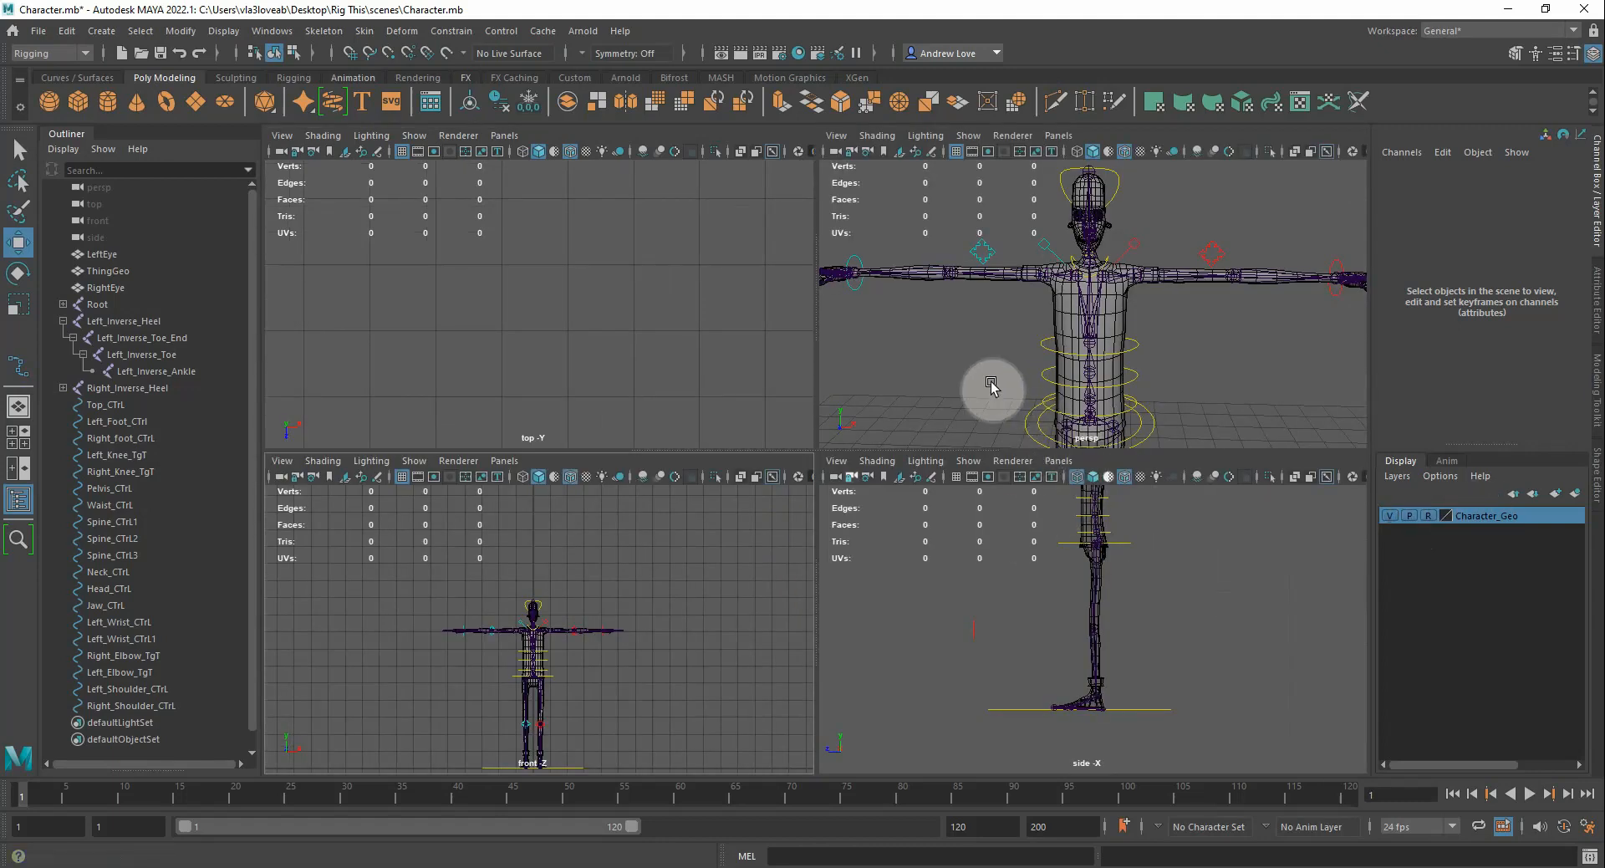
pyautogui.press('space')
pyautogui.scroll(-3, 916, 502)
pyautogui.keyDown('alt'); pyautogui.moveTo(914, 523); pyautogui.dragTo(622, 641); pyautogui.keyUp('alt')
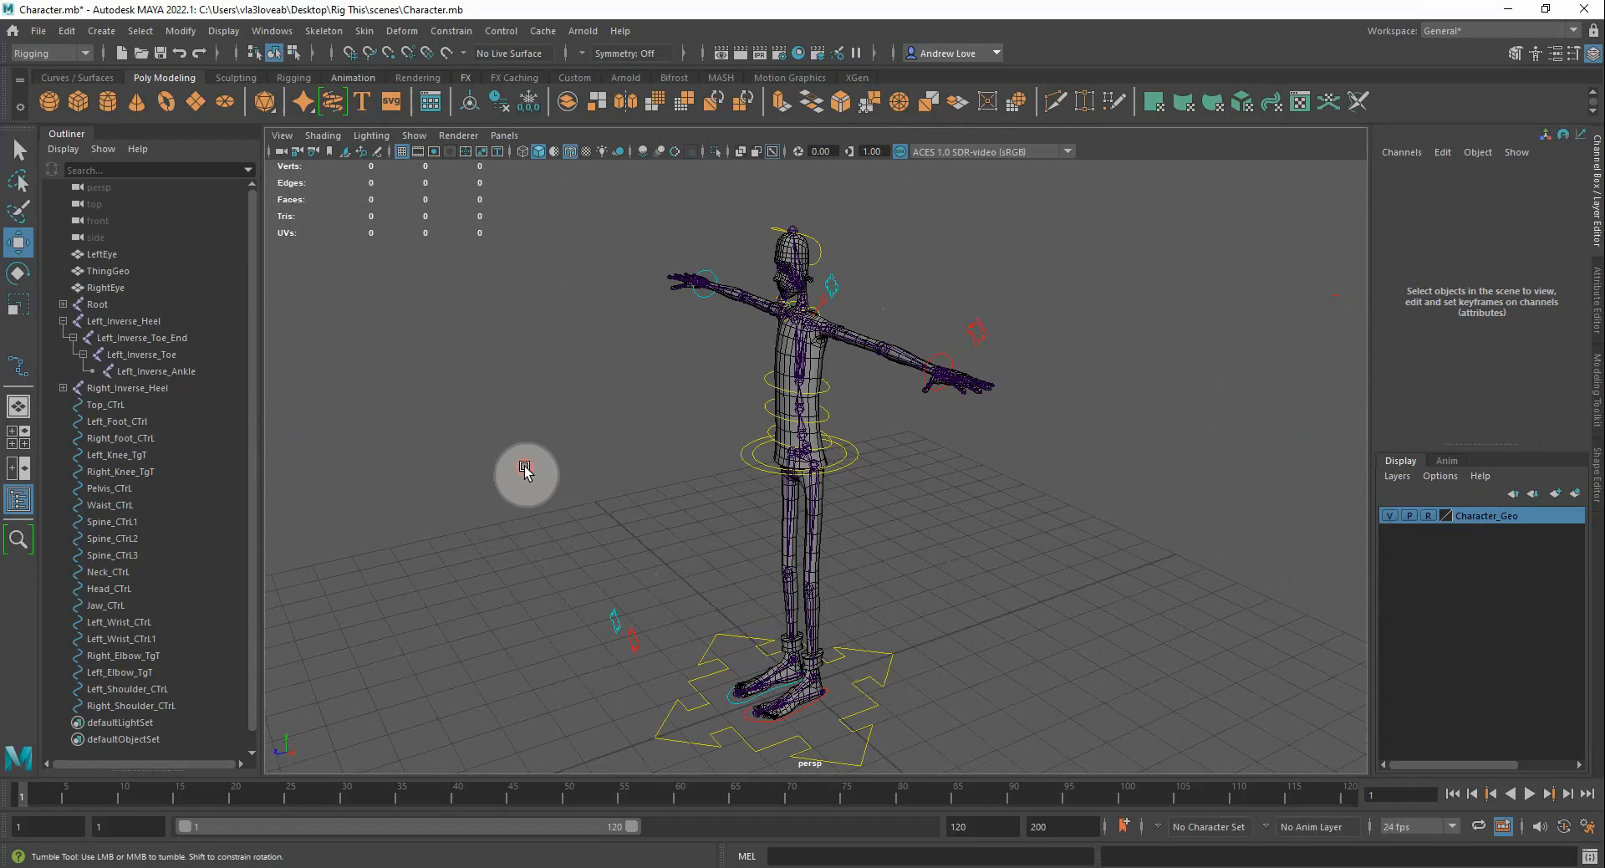
pyautogui.keyDown('alt'); pyautogui.moveTo(526, 465); pyautogui.dragTo(615, 499); pyautogui.keyUp('alt')
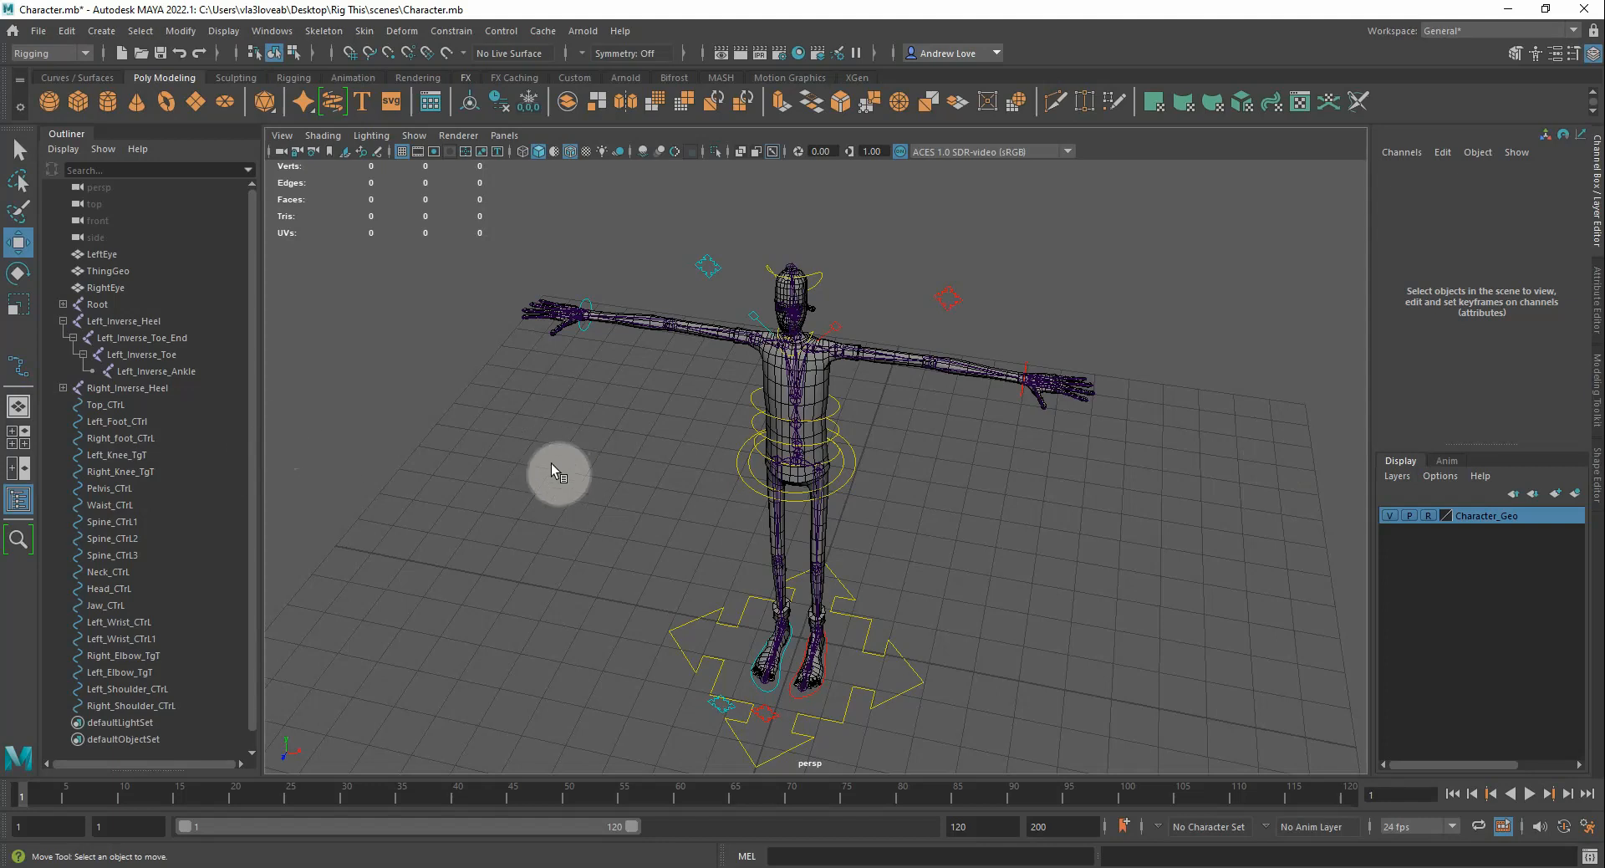
pyautogui.click(102, 31)
pyautogui.moveTo(234, 96)
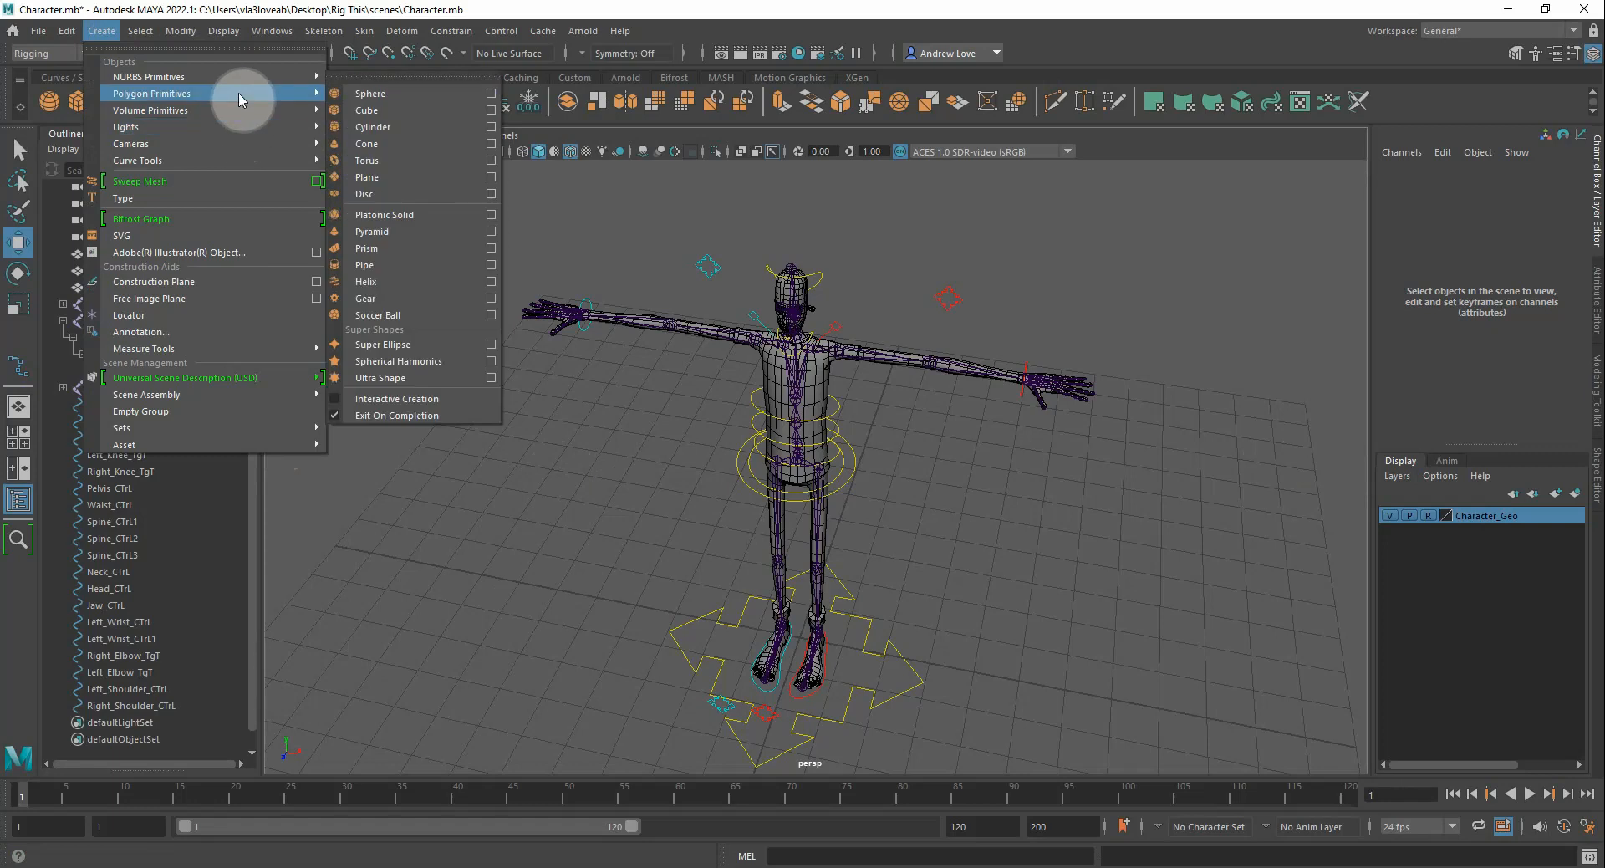
pyautogui.click(561, 555)
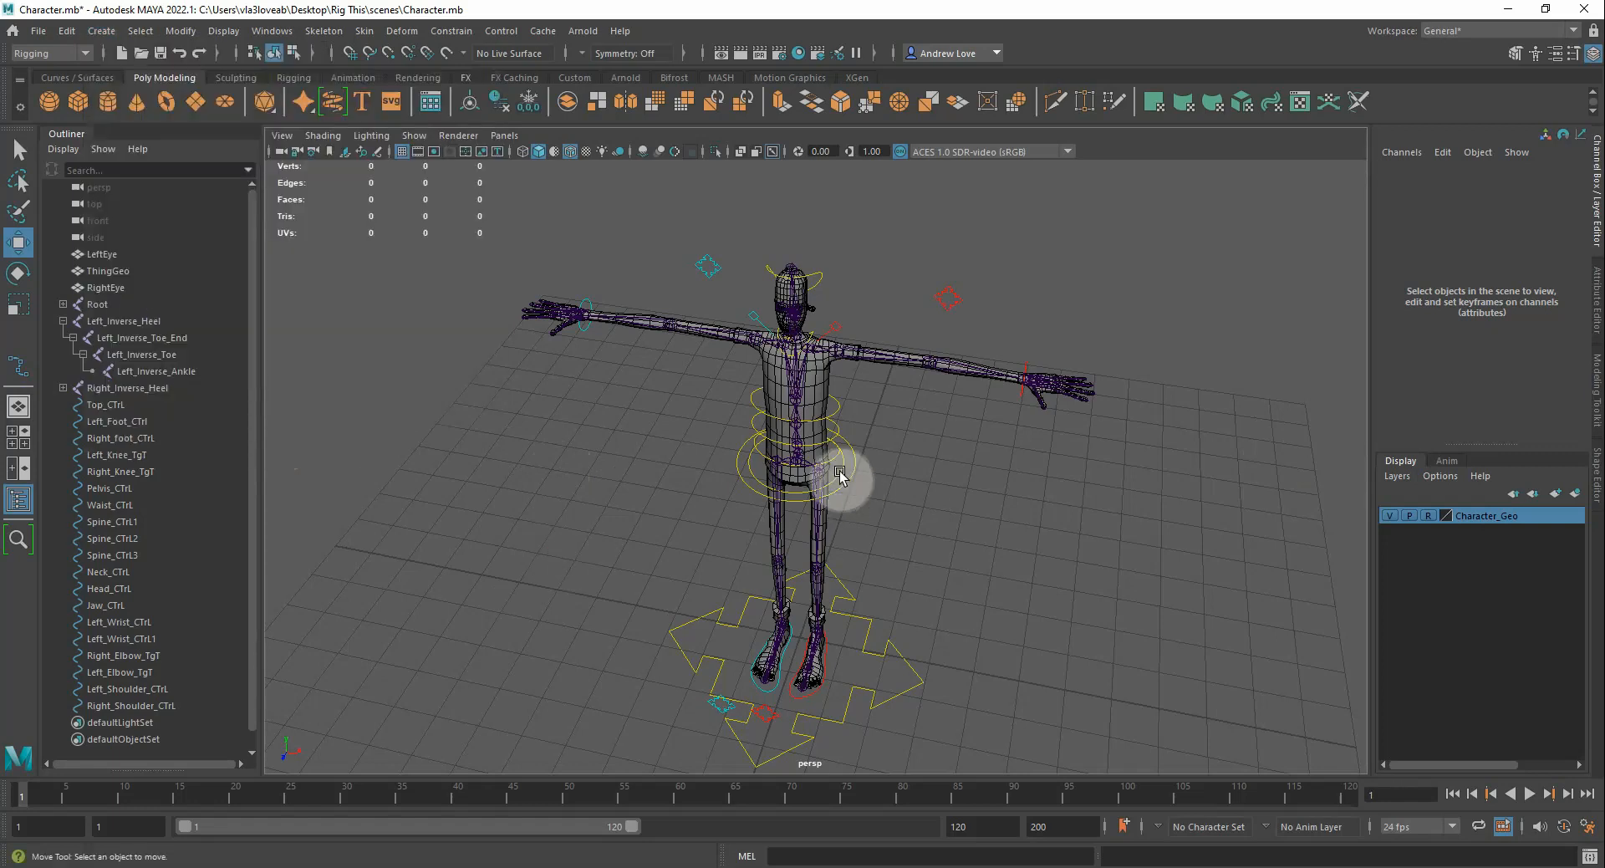
pyautogui.click(834, 473)
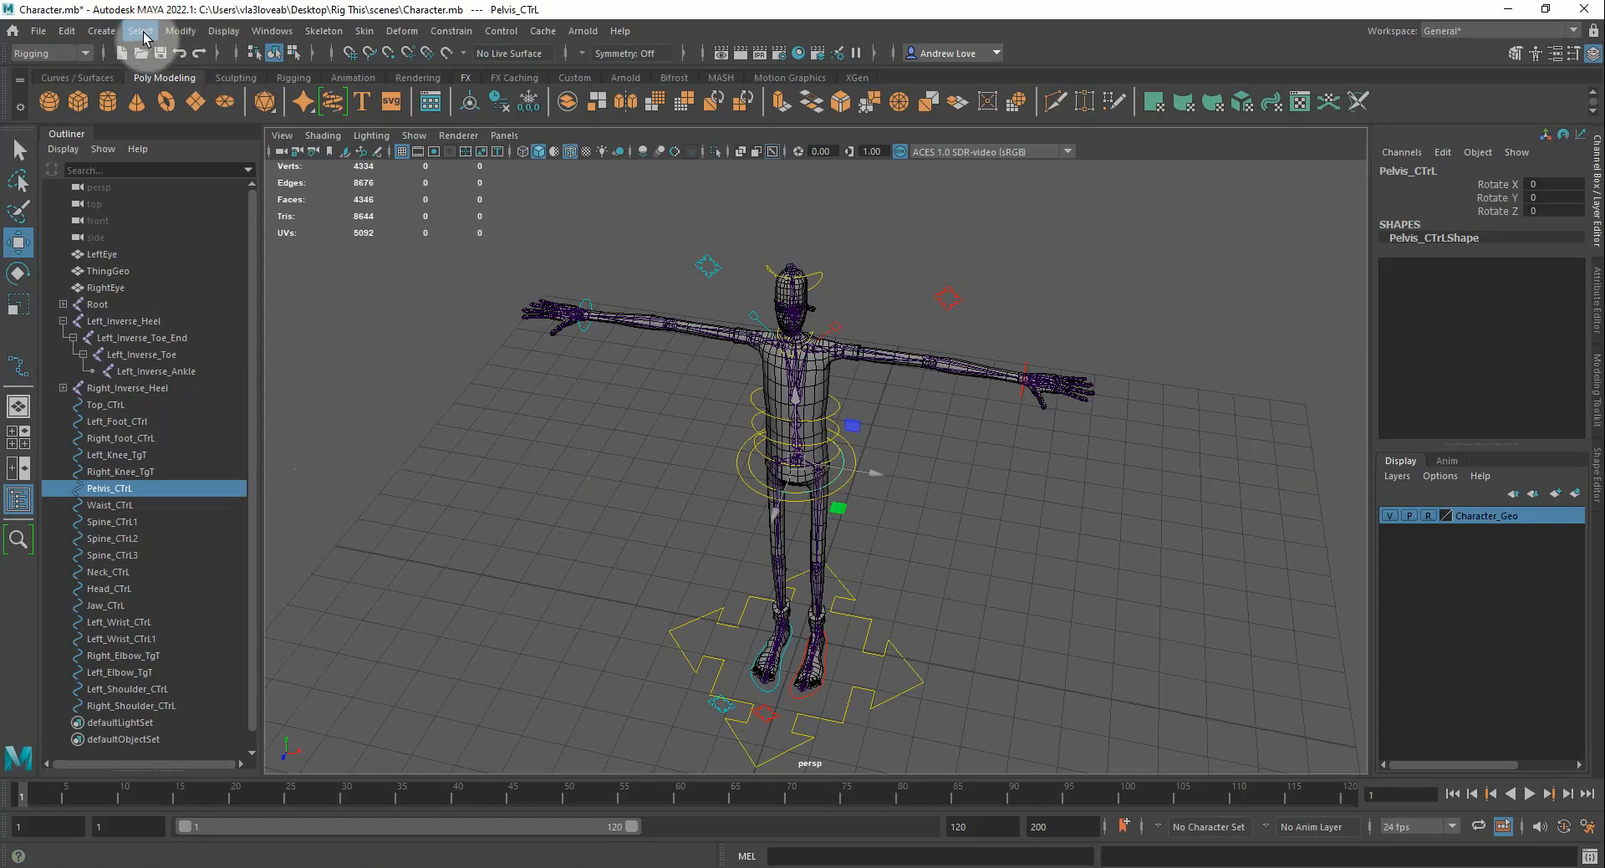
pyautogui.click(103, 32)
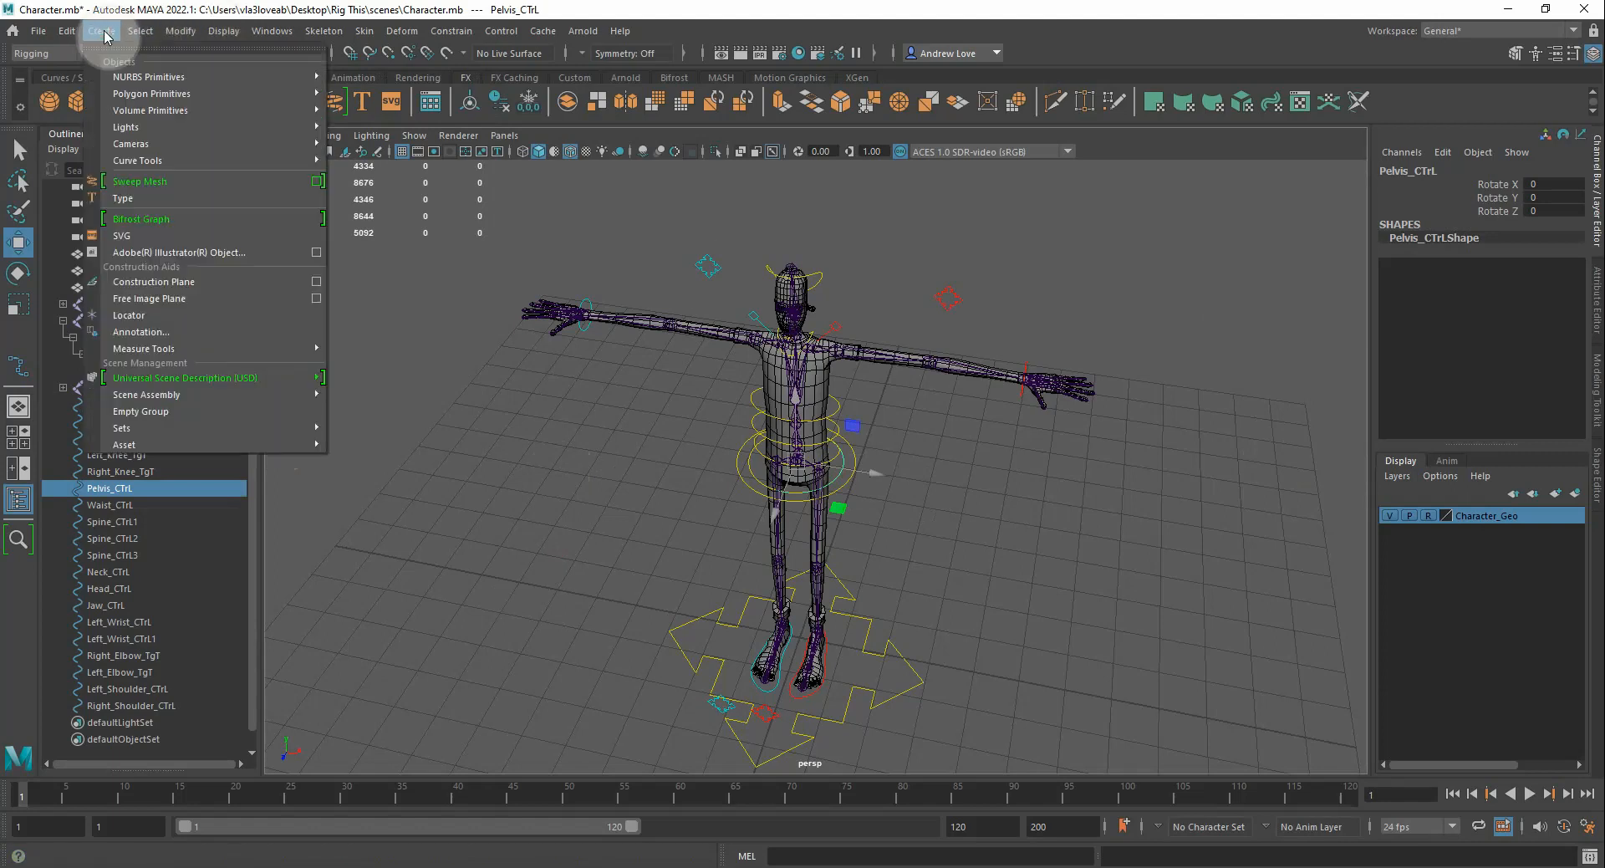
pyautogui.click(443, 275)
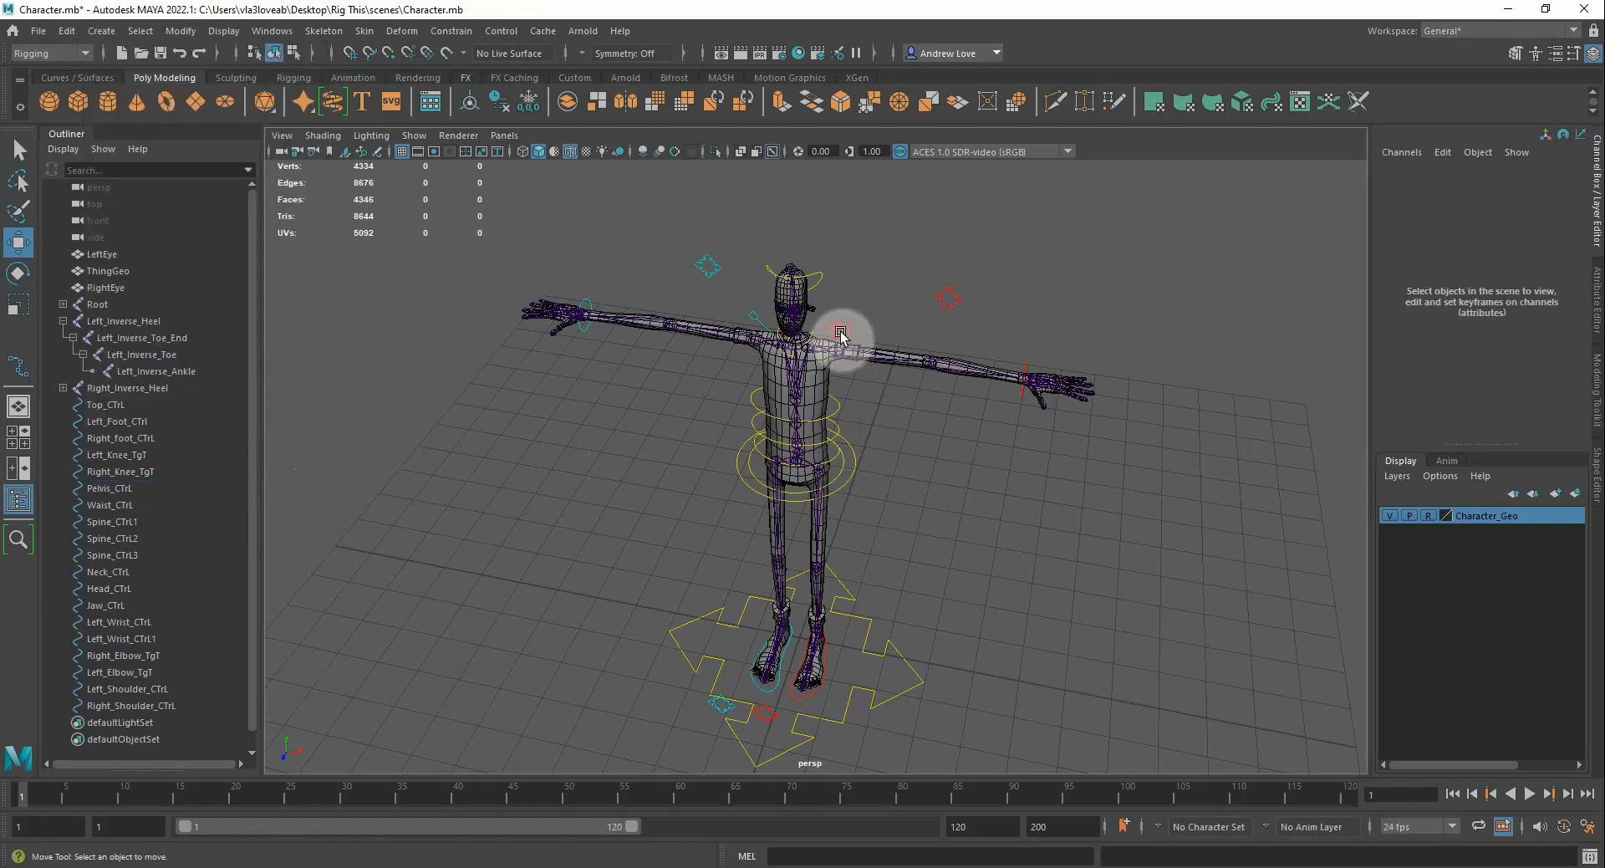
# Lock and hide the translate, scale and visibility channels of Left_Shoulder_CTrL
pyautogui.click(837, 331)
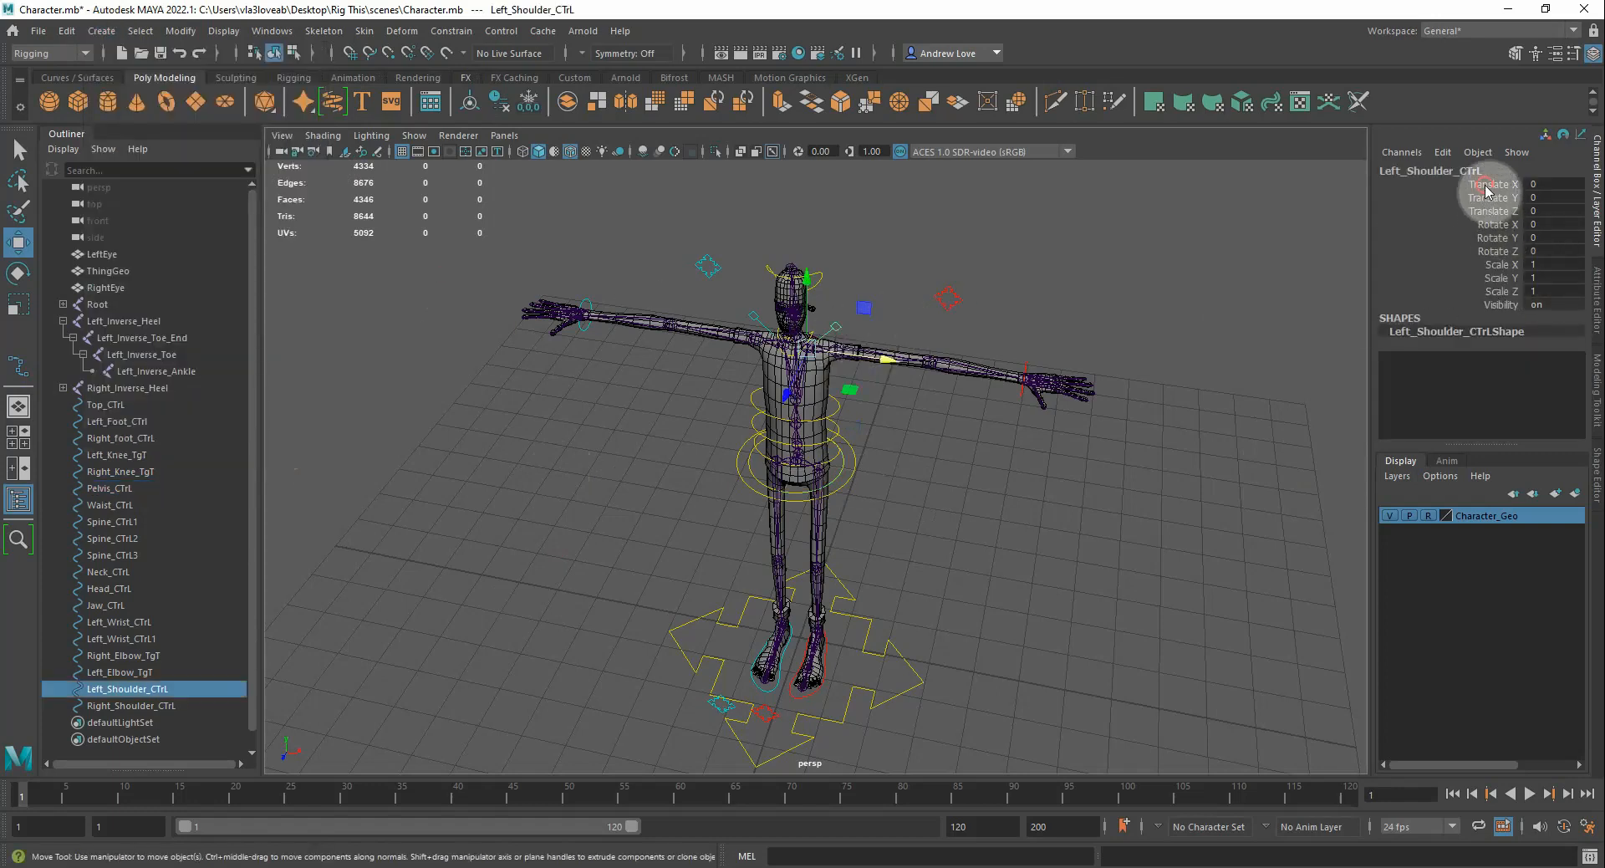
pyautogui.moveTo(1485, 189); pyautogui.dragTo(1487, 211)
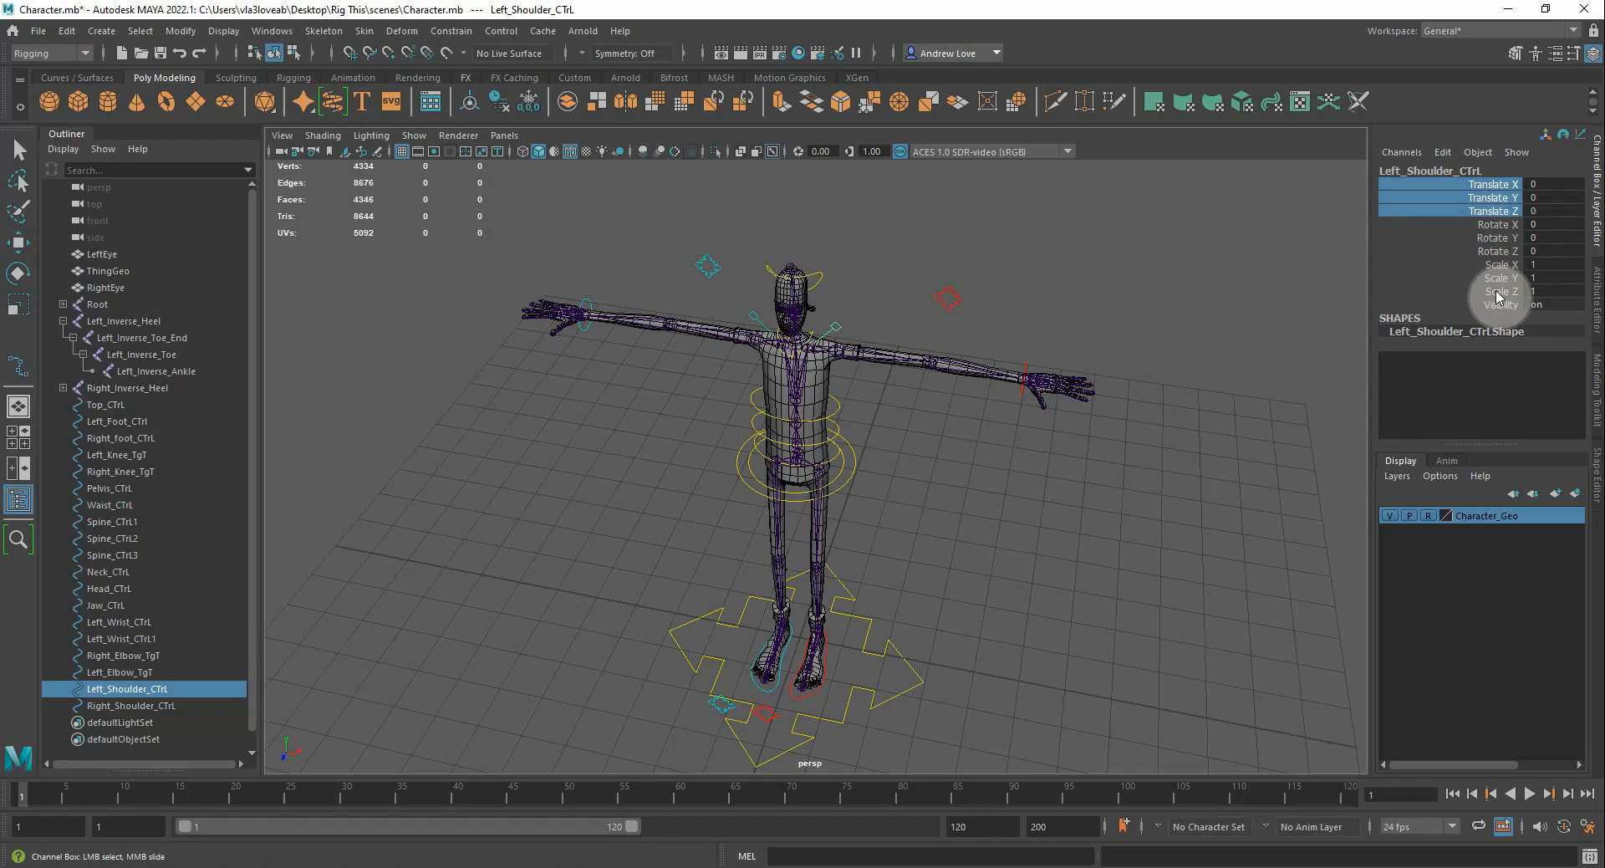
pyautogui.keyDown('ctrl'); pyautogui.moveTo(1498, 264); pyautogui.dragTo(1497, 304); pyautogui.keyUp('ctrl')
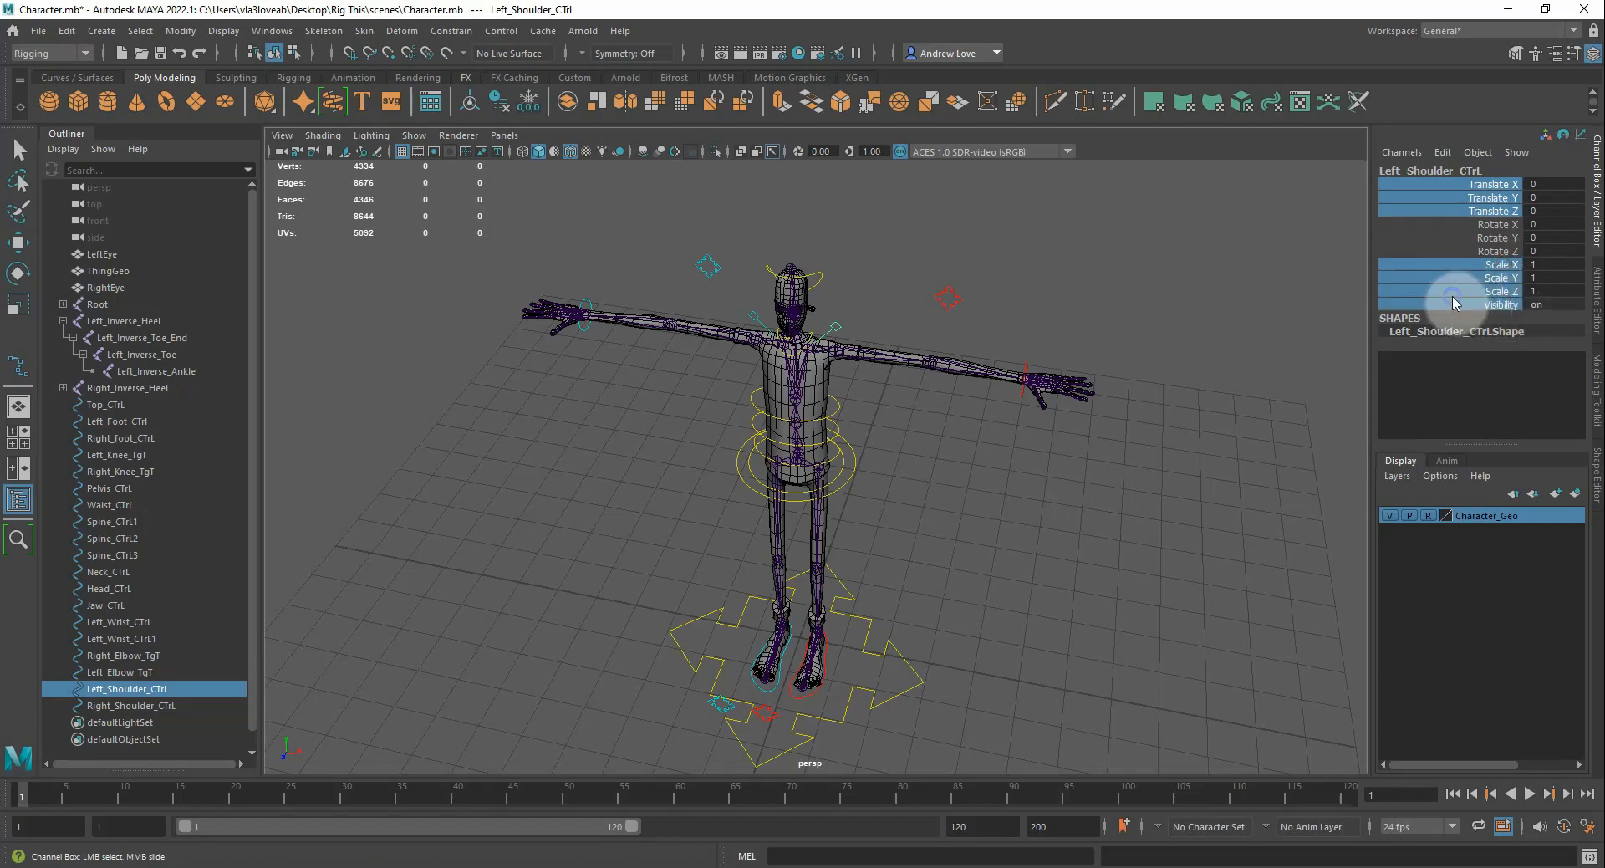
pyautogui.moveTo(1453, 302); pyautogui.dragTo(1495, 707, button='right')
pyautogui.press('w')
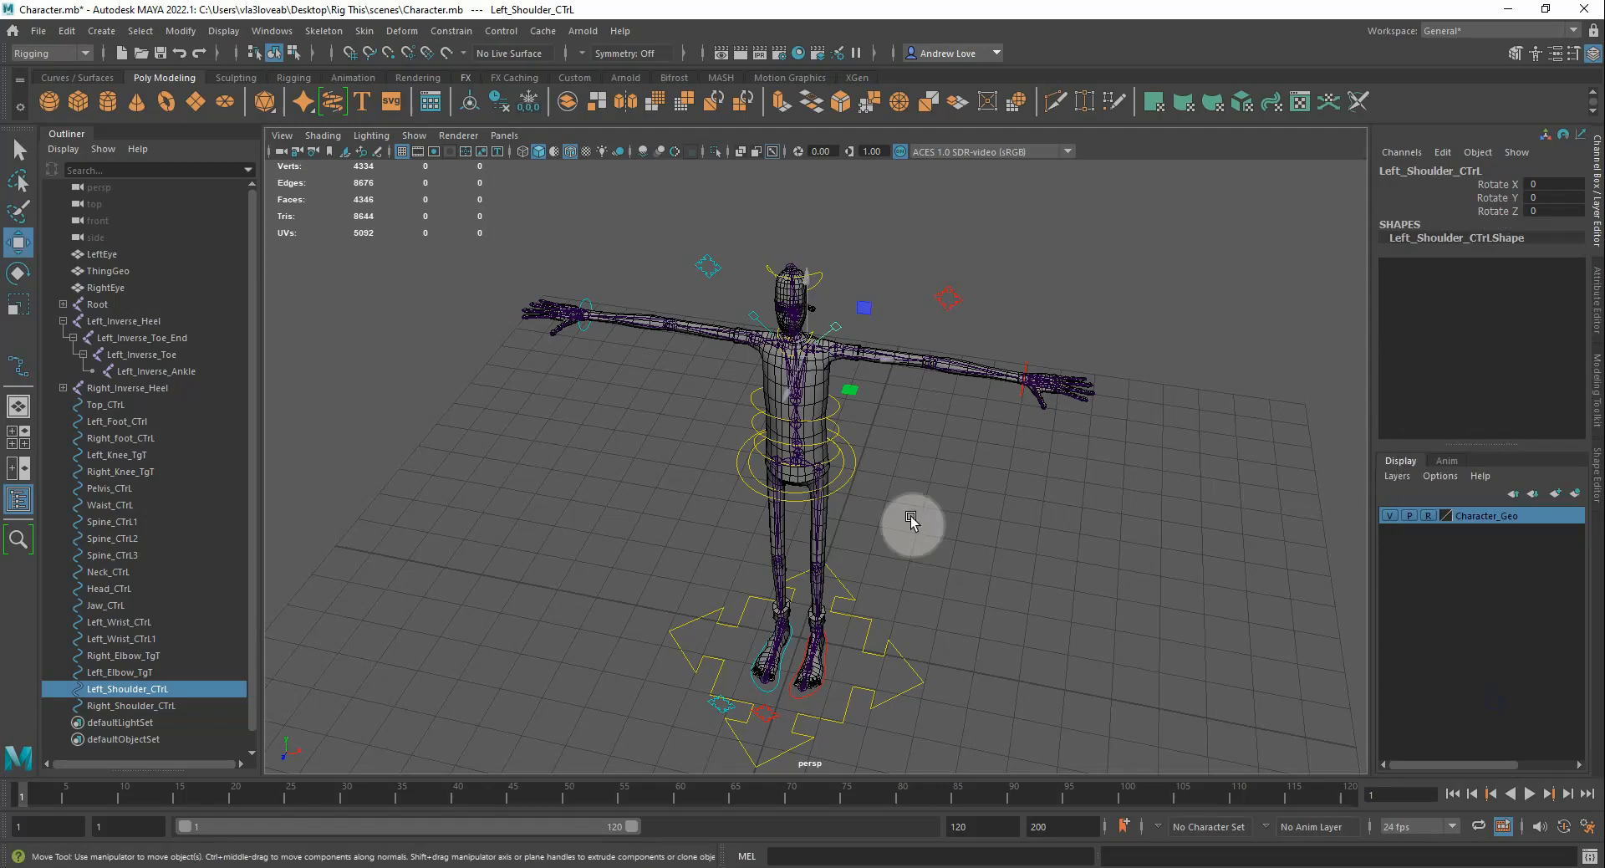
# Lock and hide the translate, scale and visibility channels of Right_Shoulder_CTrL
pyautogui.click(746, 317)
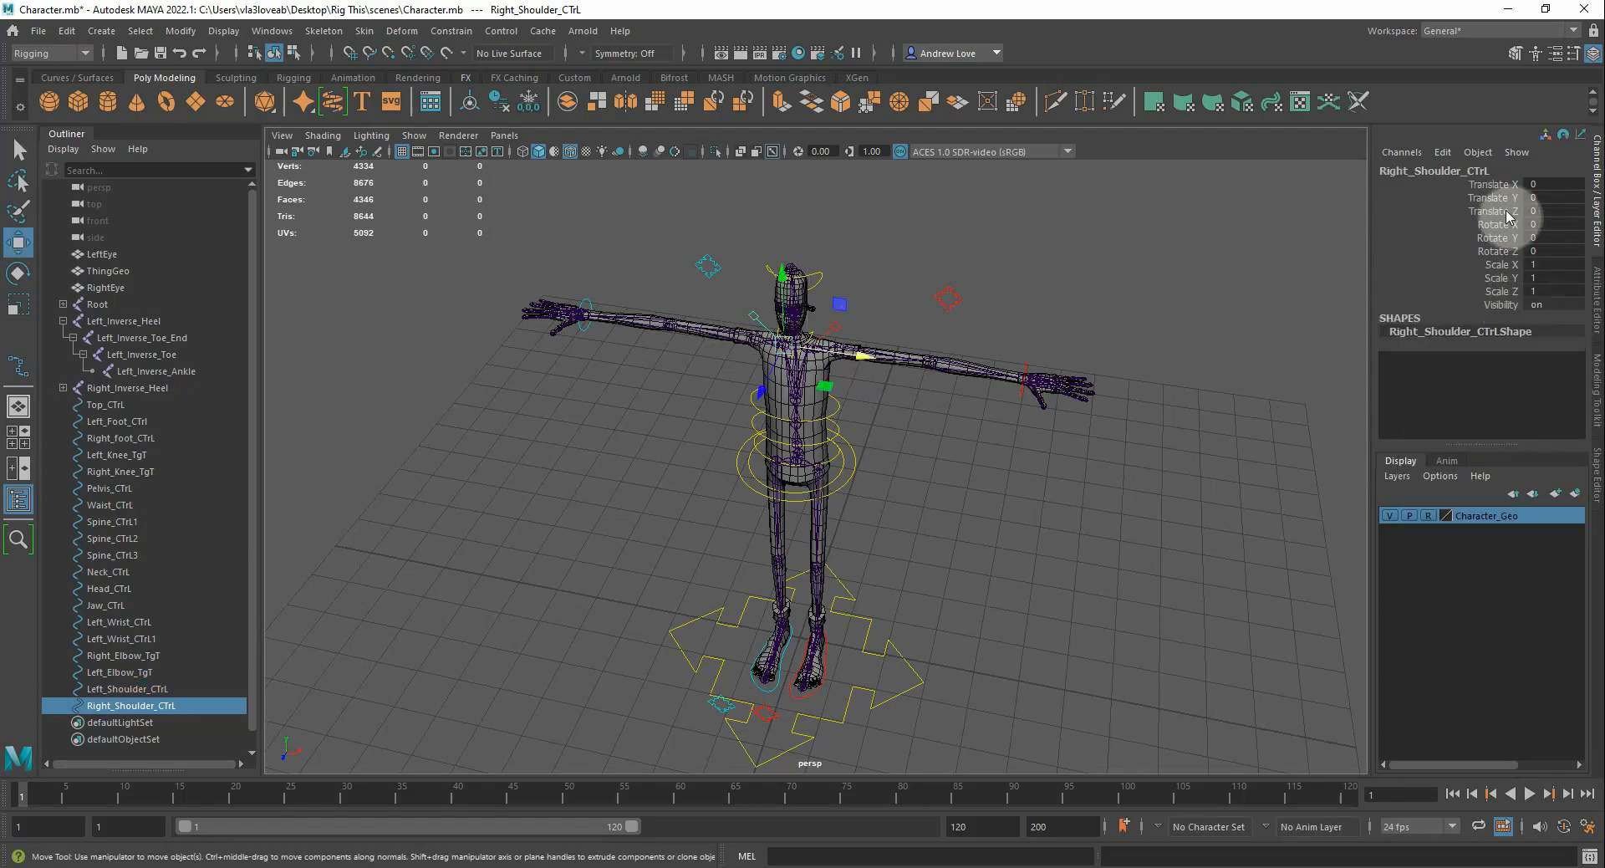
pyautogui.moveTo(1487, 186); pyautogui.dragTo(1488, 210)
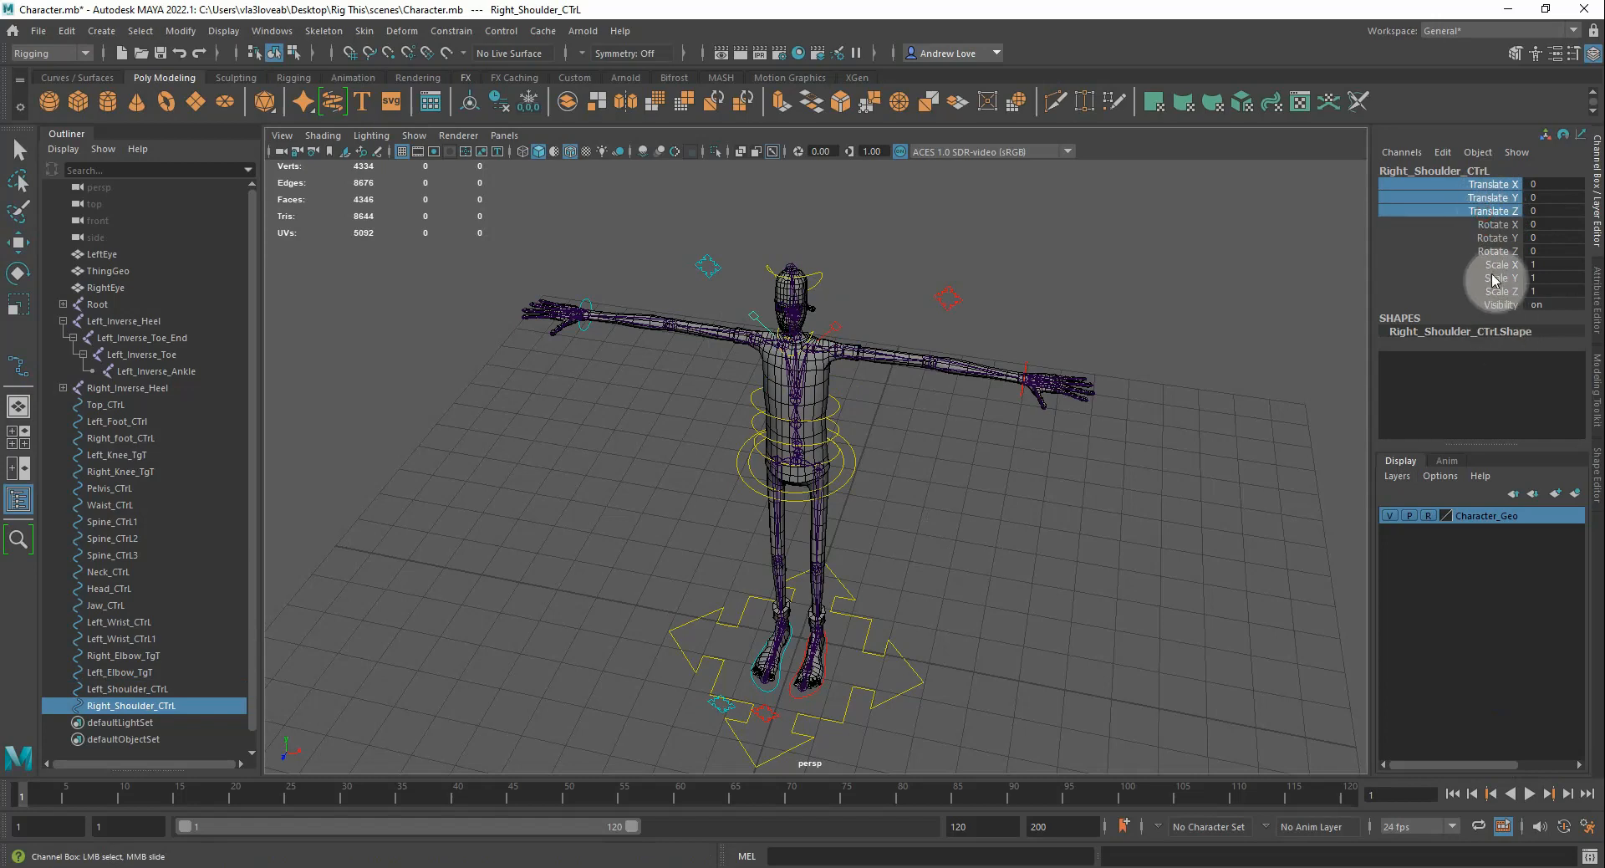
pyautogui.keyDown('ctrl'); pyautogui.moveTo(1492, 267); pyautogui.dragTo(1495, 313); pyautogui.keyUp('ctrl')
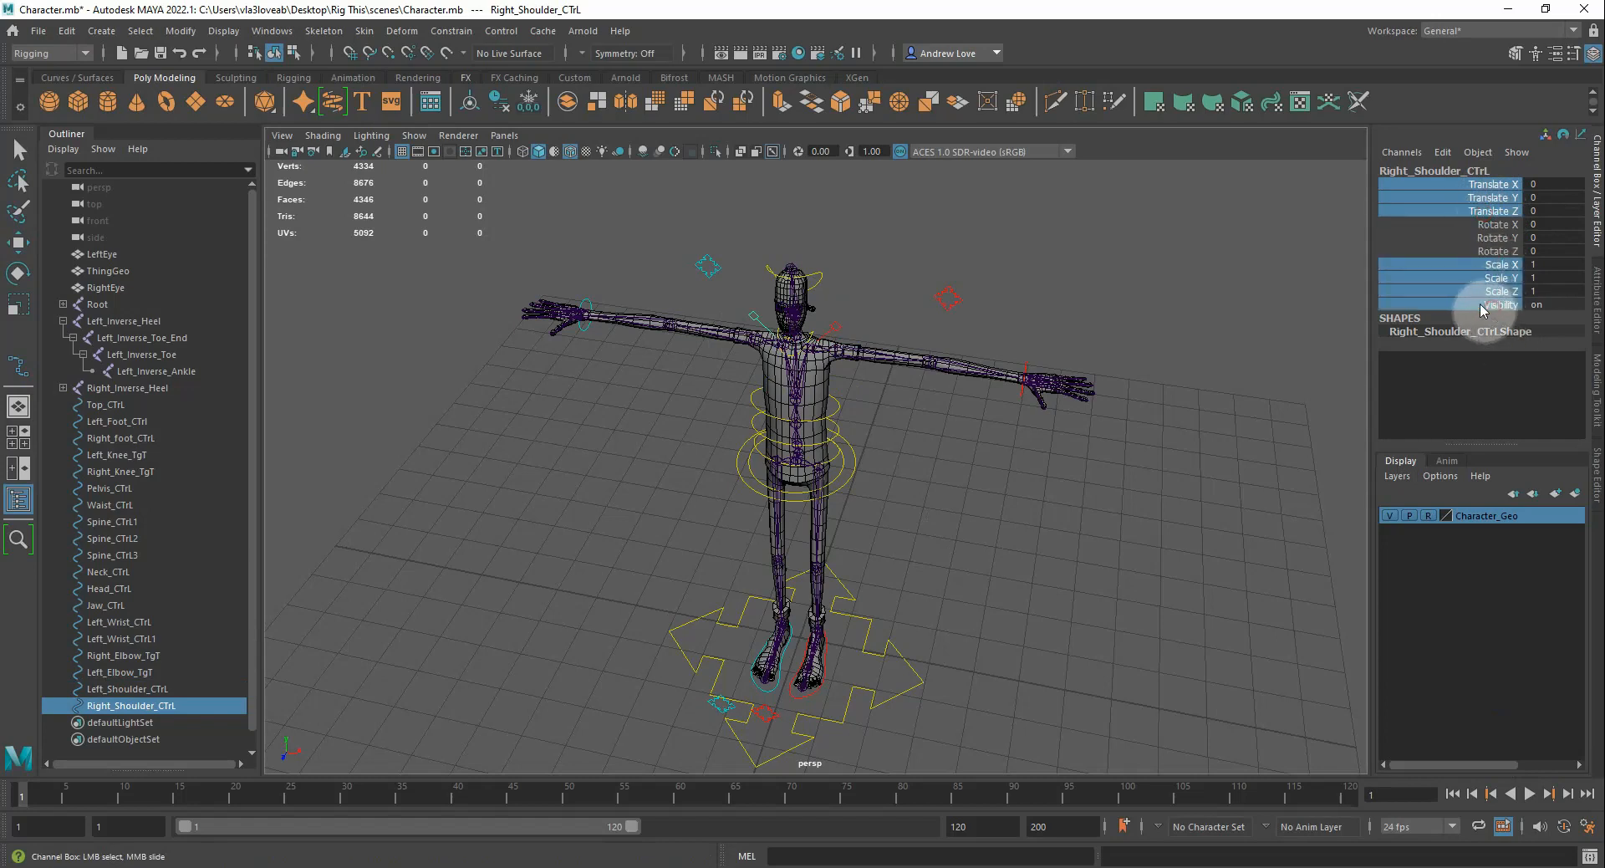
pyautogui.rightClick(1482, 309)
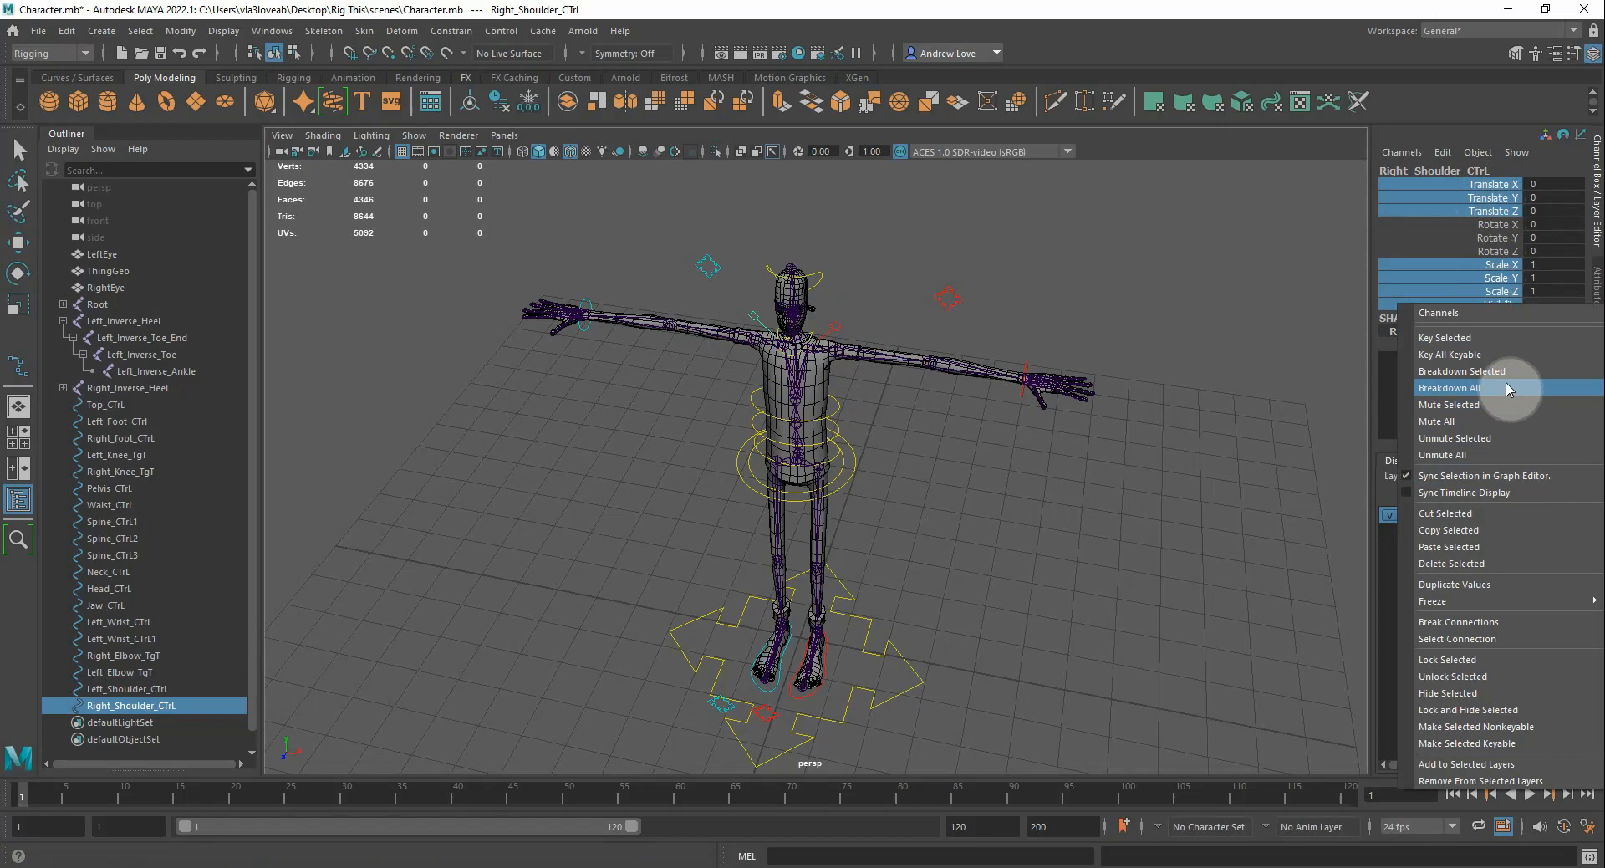
pyautogui.click(1493, 709)
pyautogui.click(1031, 462)
pyautogui.press('w')
pyautogui.click(1020, 398)
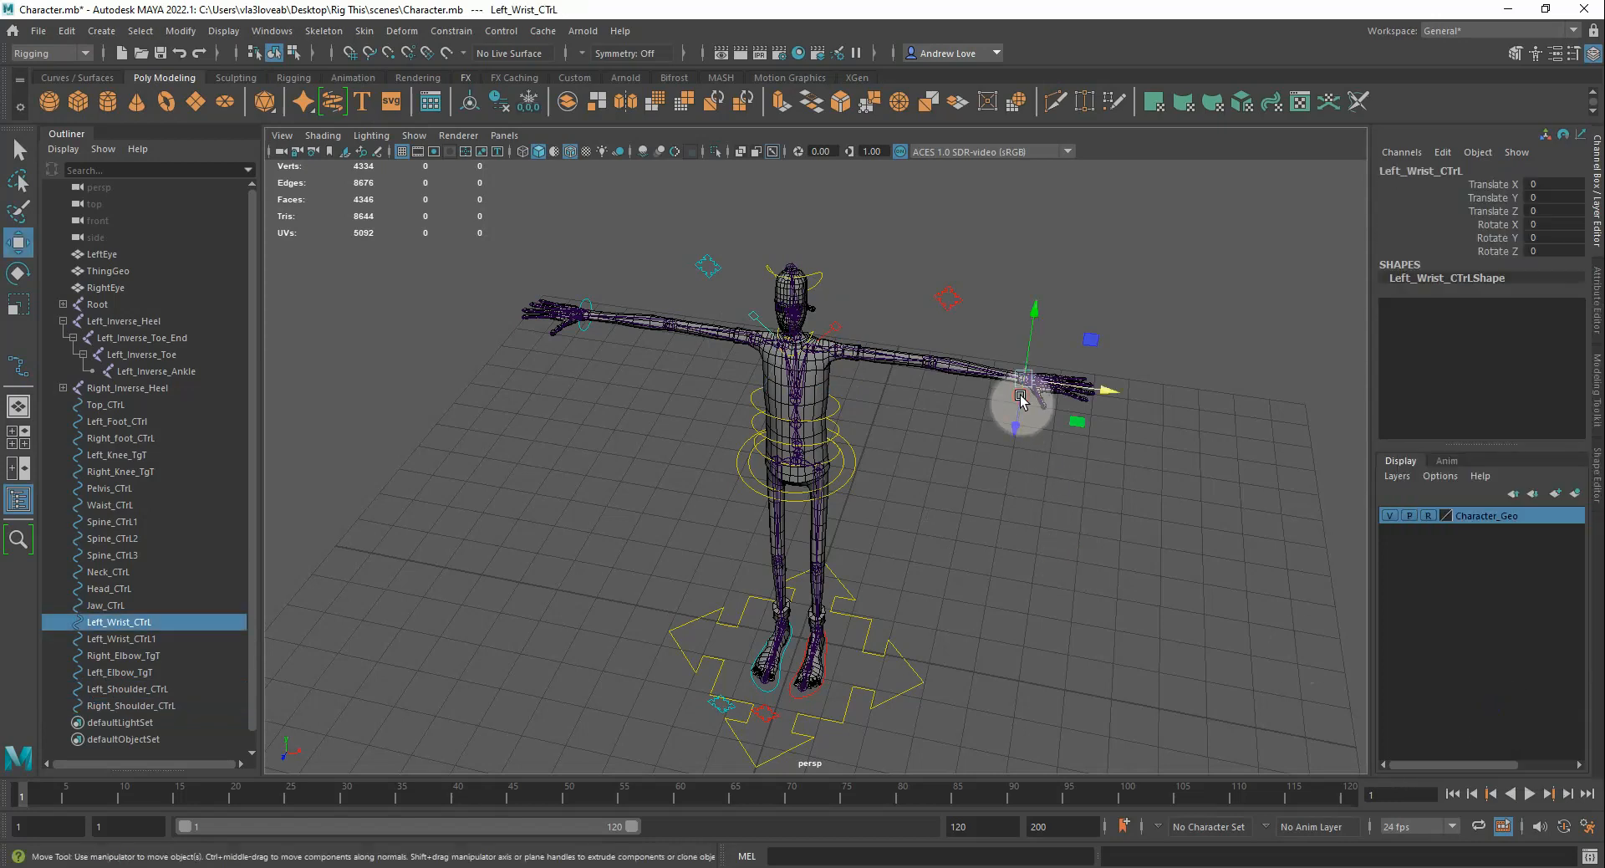
pyautogui.click(644, 393)
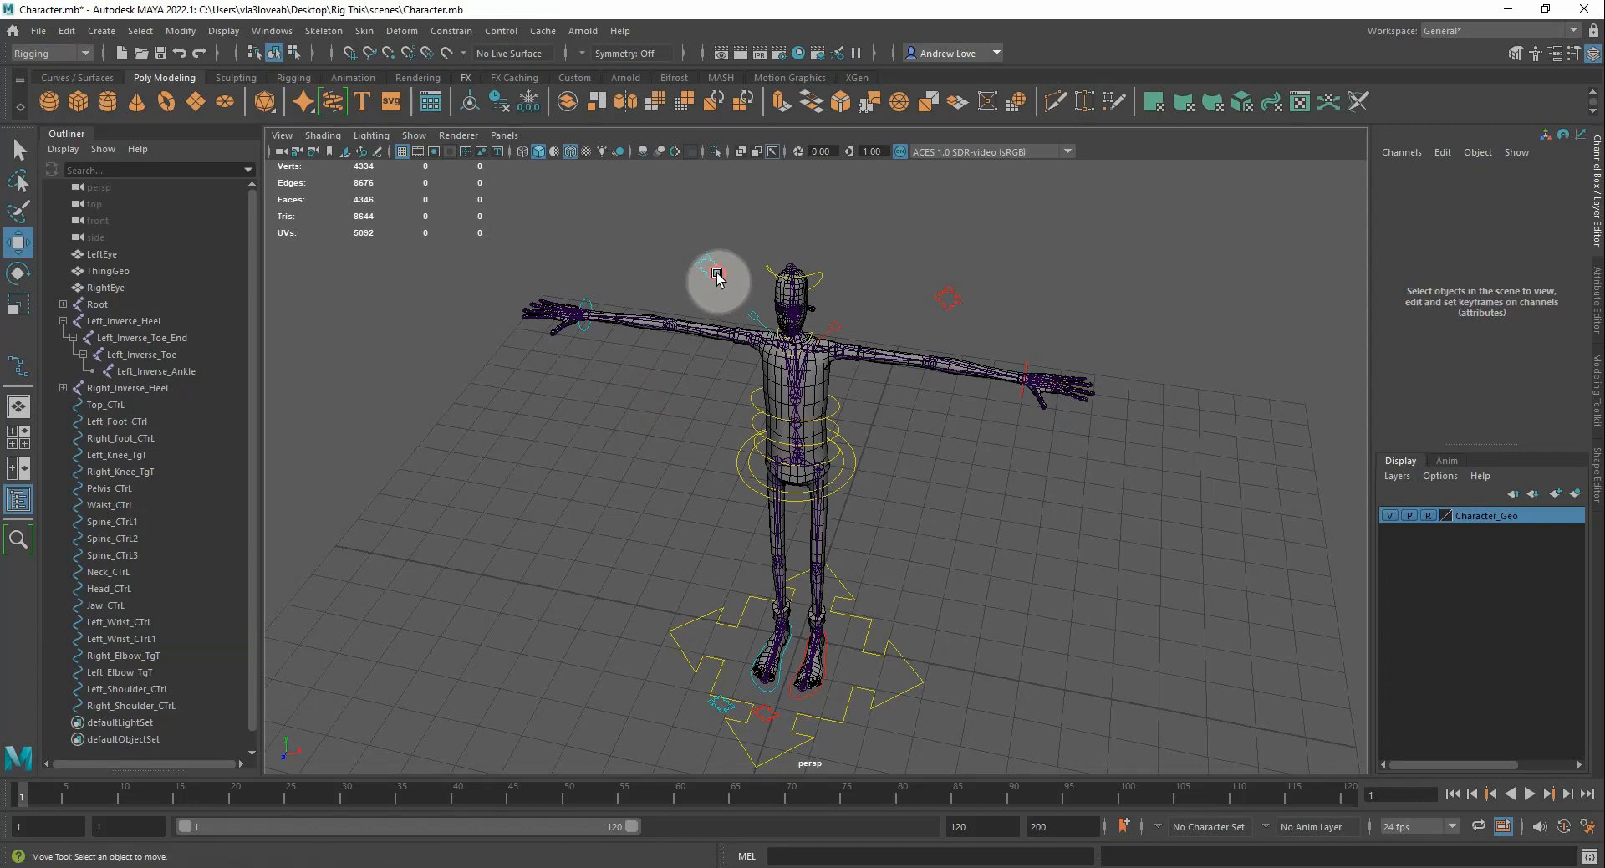
pyautogui.click(717, 276)
pyautogui.click(622, 526)
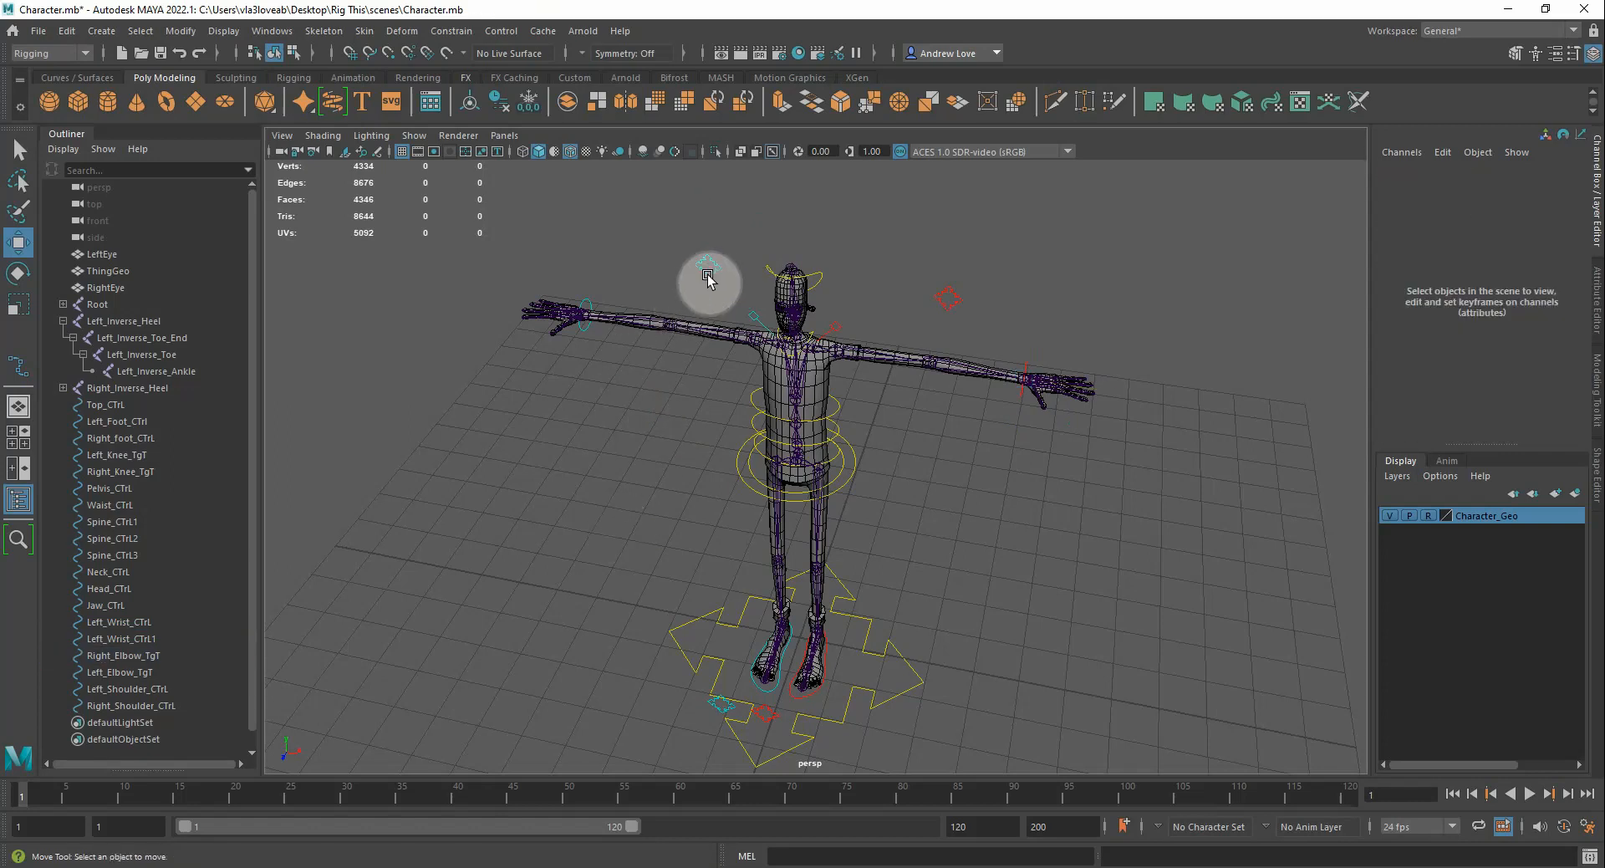
pyautogui.click(707, 277)
pyautogui.click(608, 549)
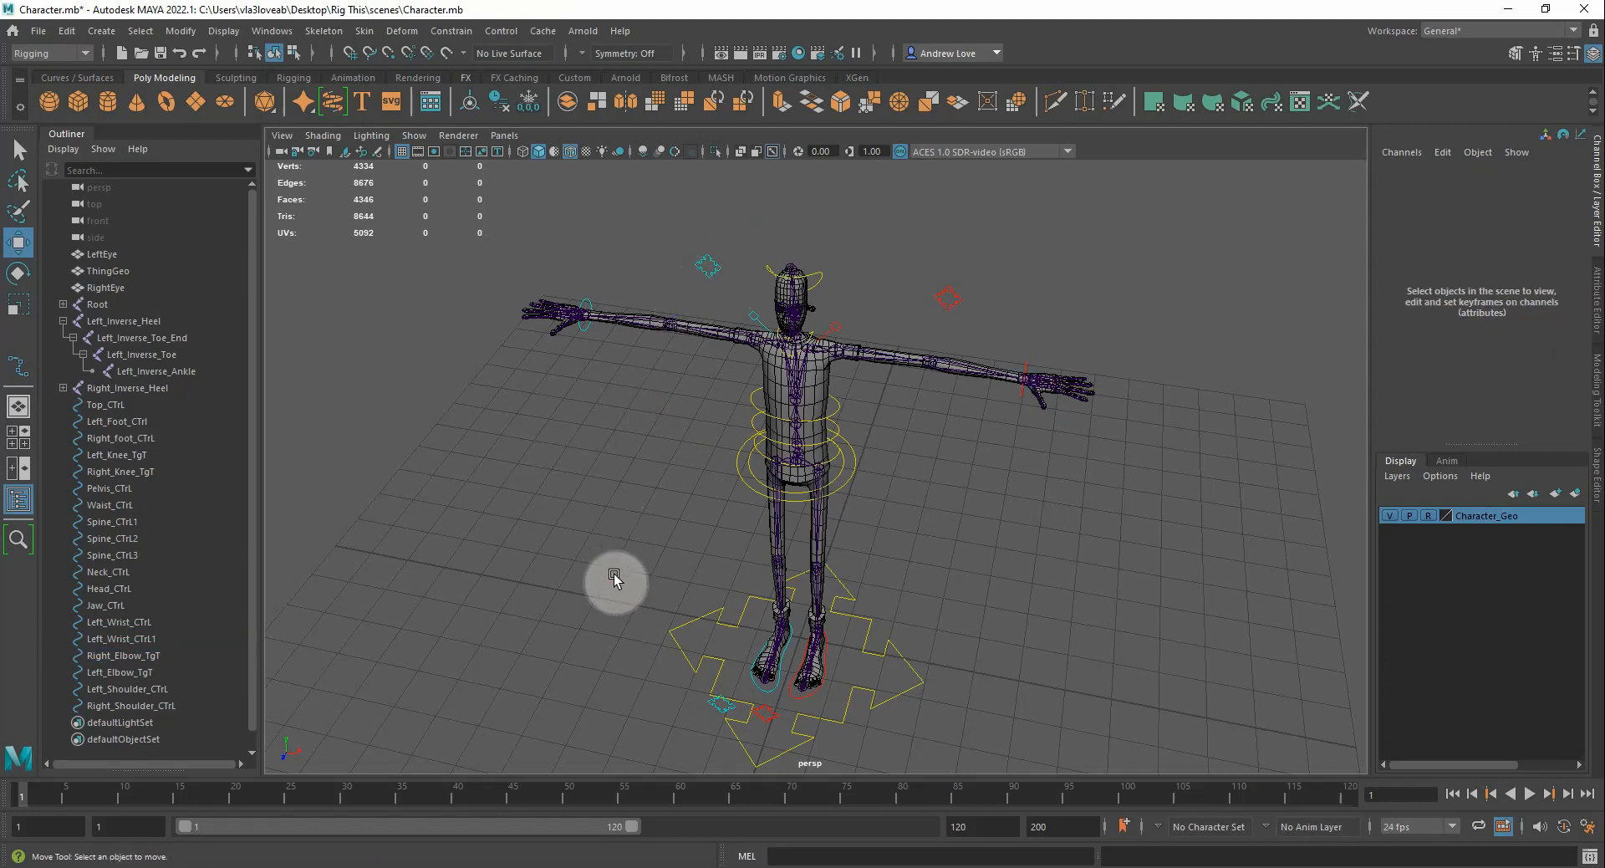
# Create a NURBS circle beside the character at about X 5 and stand it upright with a 90° X rotation
pyautogui.keyDown('alt'); pyautogui.moveTo(580, 609); pyautogui.dragTo(616, 484); pyautogui.keyUp('alt')
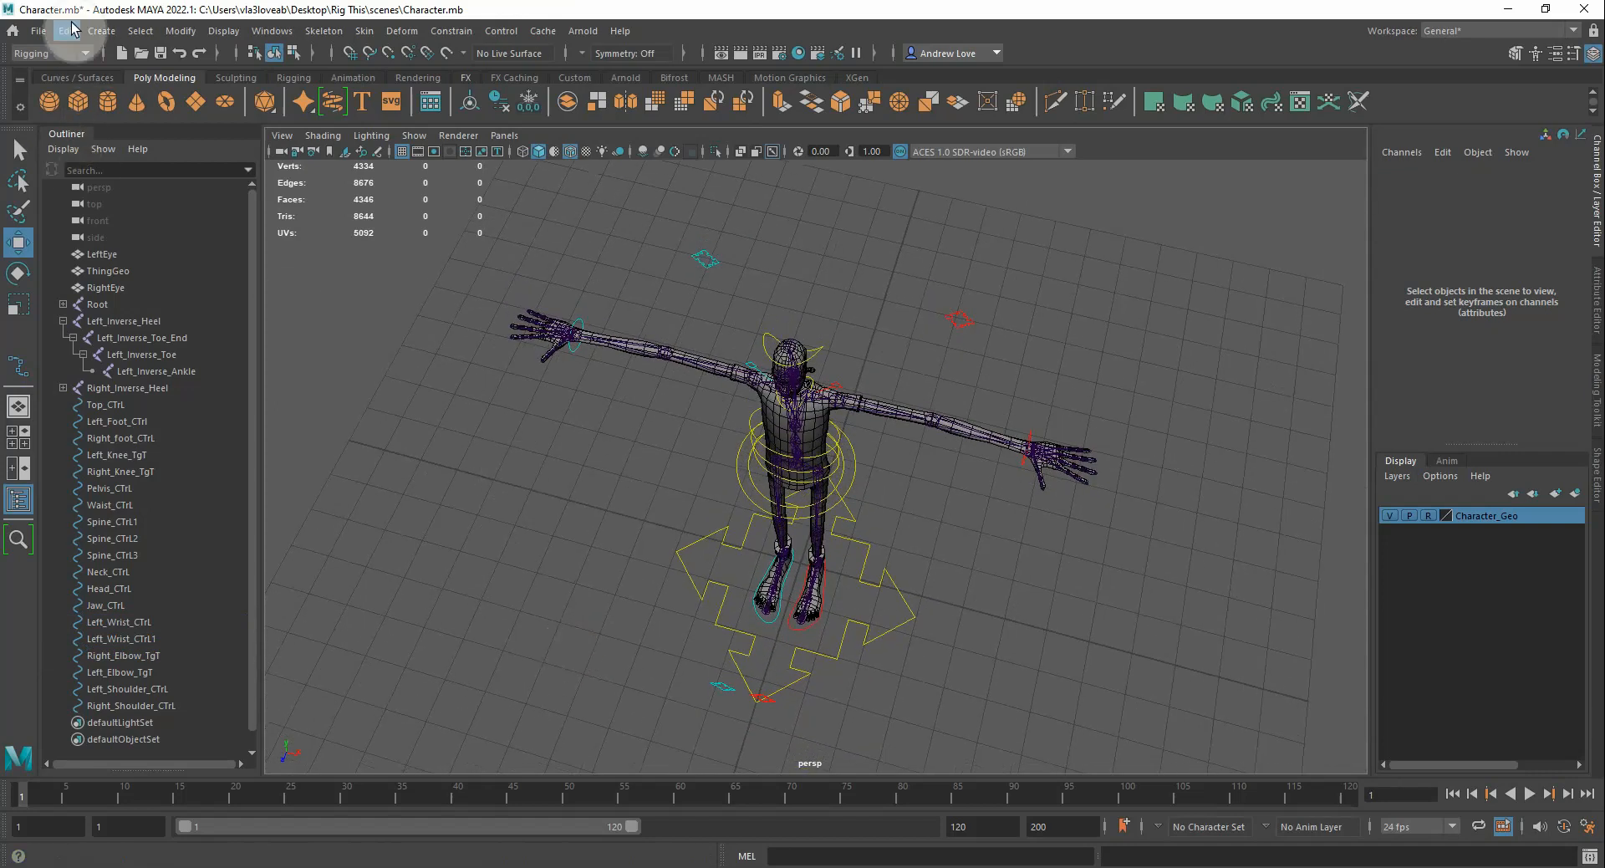
pyautogui.click(101, 31)
pyautogui.moveTo(196, 78)
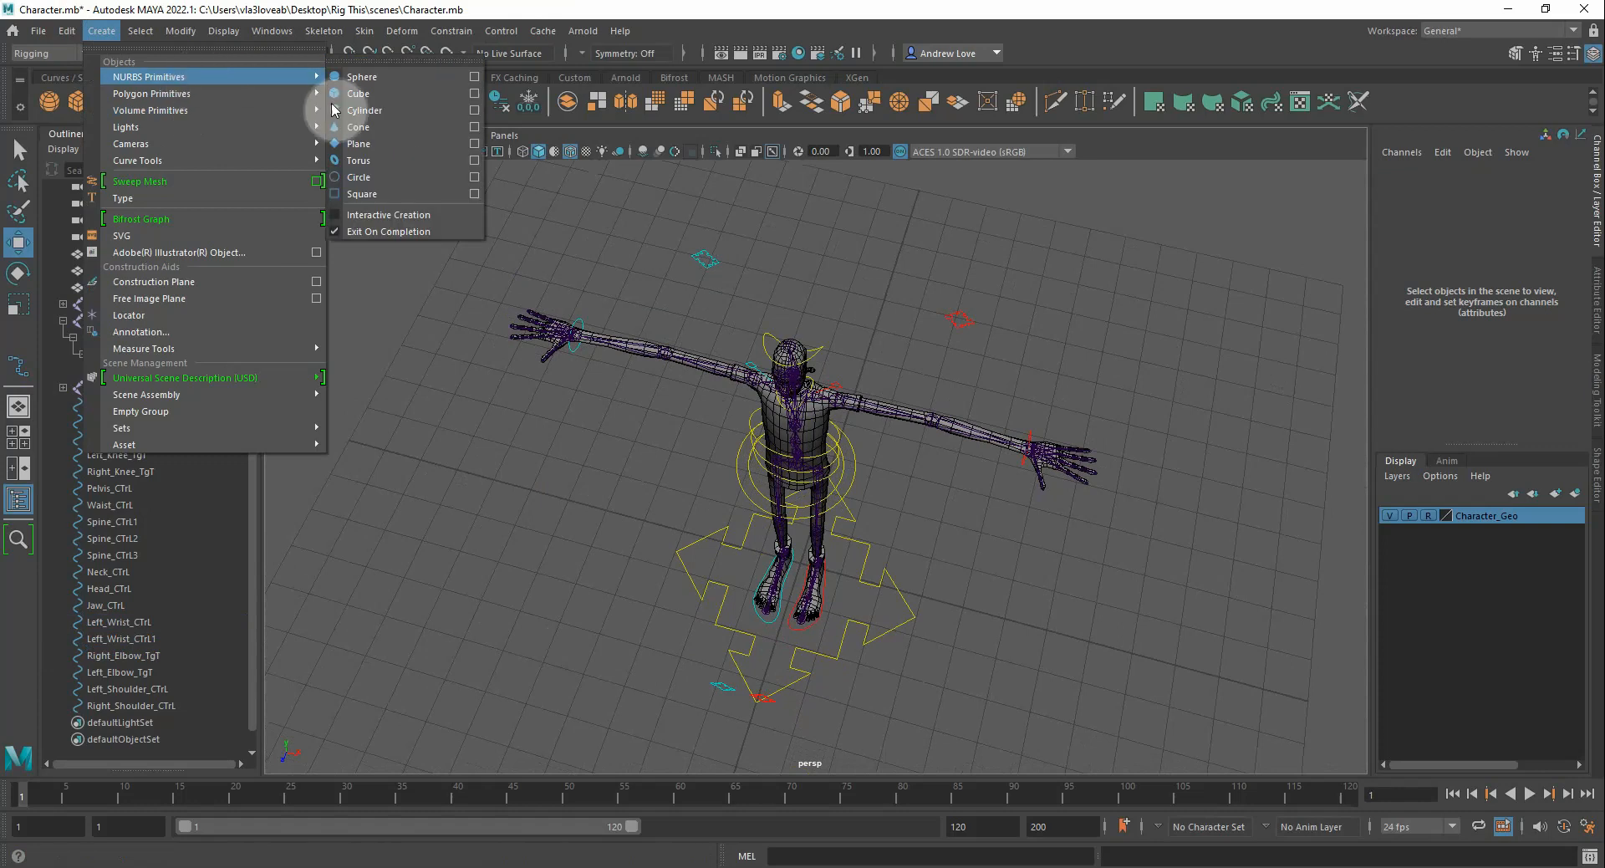
pyautogui.click(357, 177)
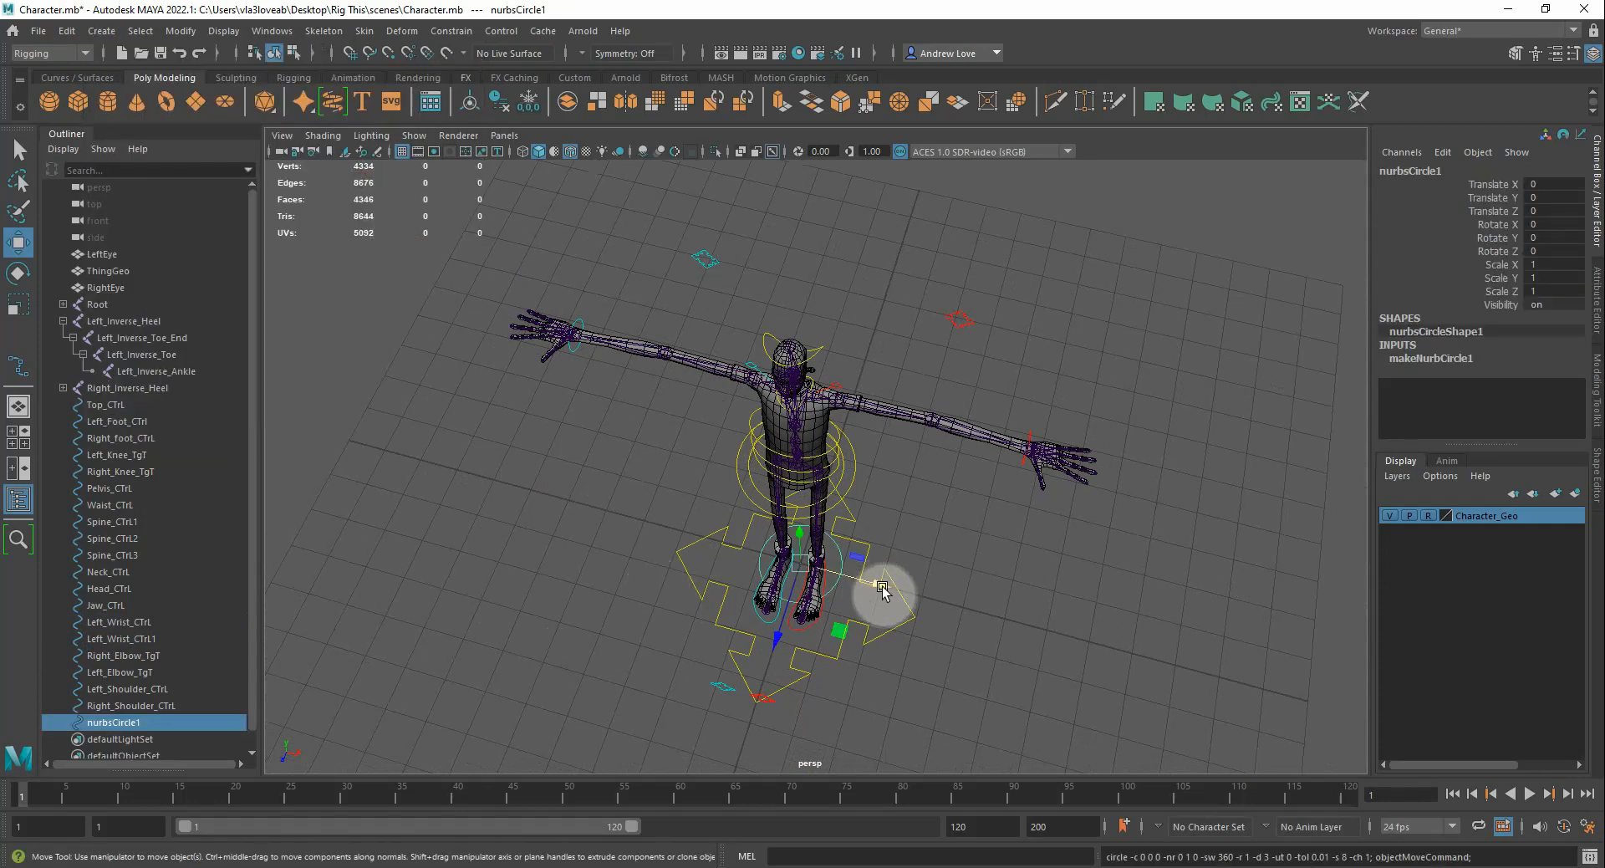
pyautogui.moveTo(882, 589); pyautogui.dragTo(1087, 610)
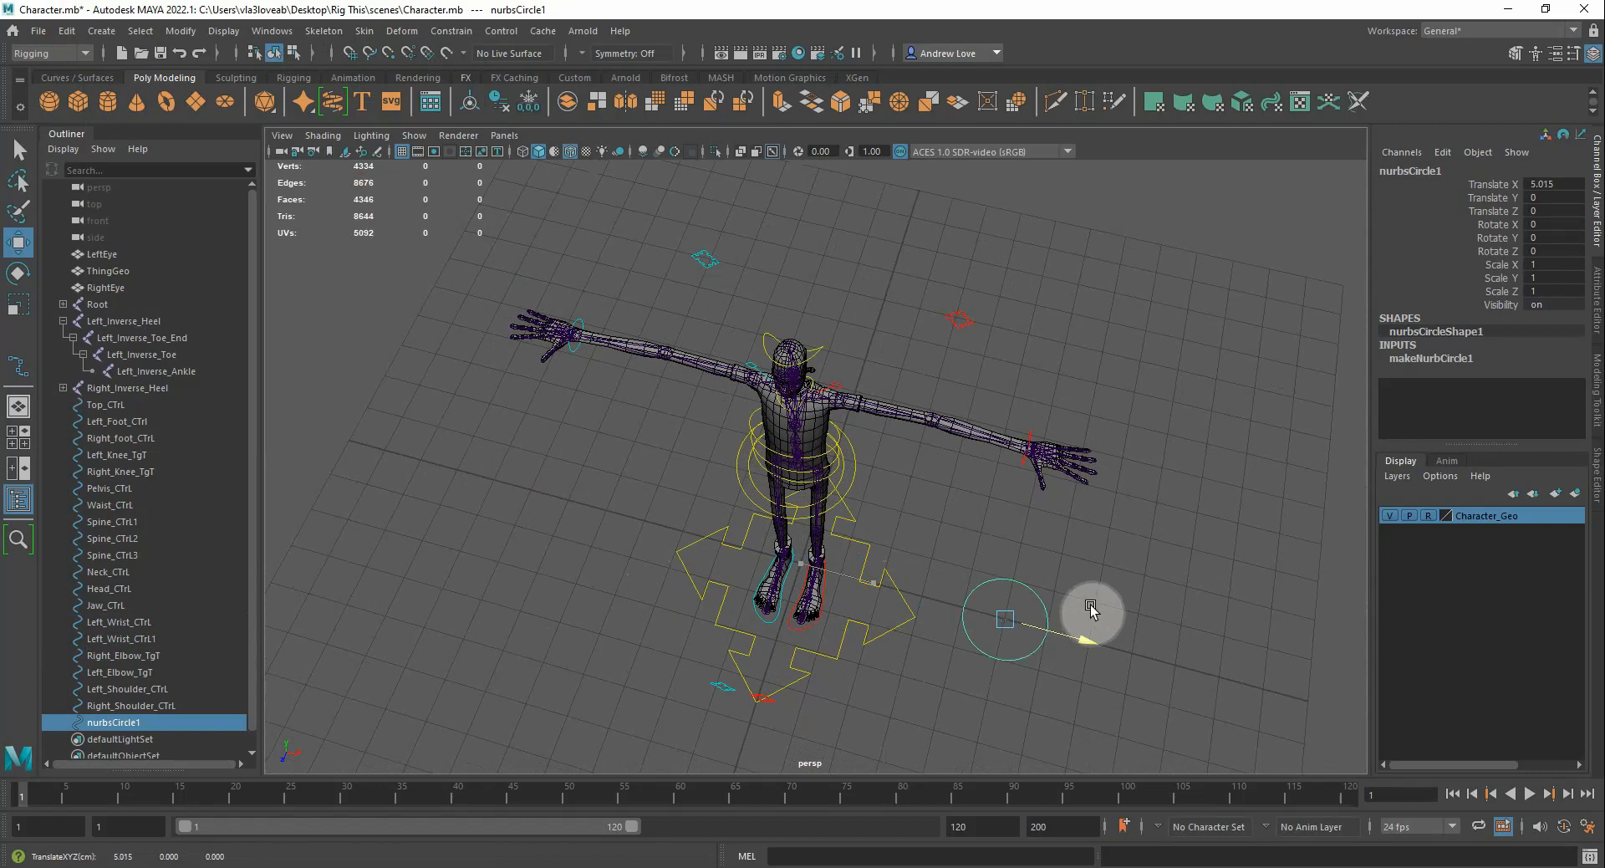
pyautogui.moveTo(1090, 610); pyautogui.dragTo(1091, 610)
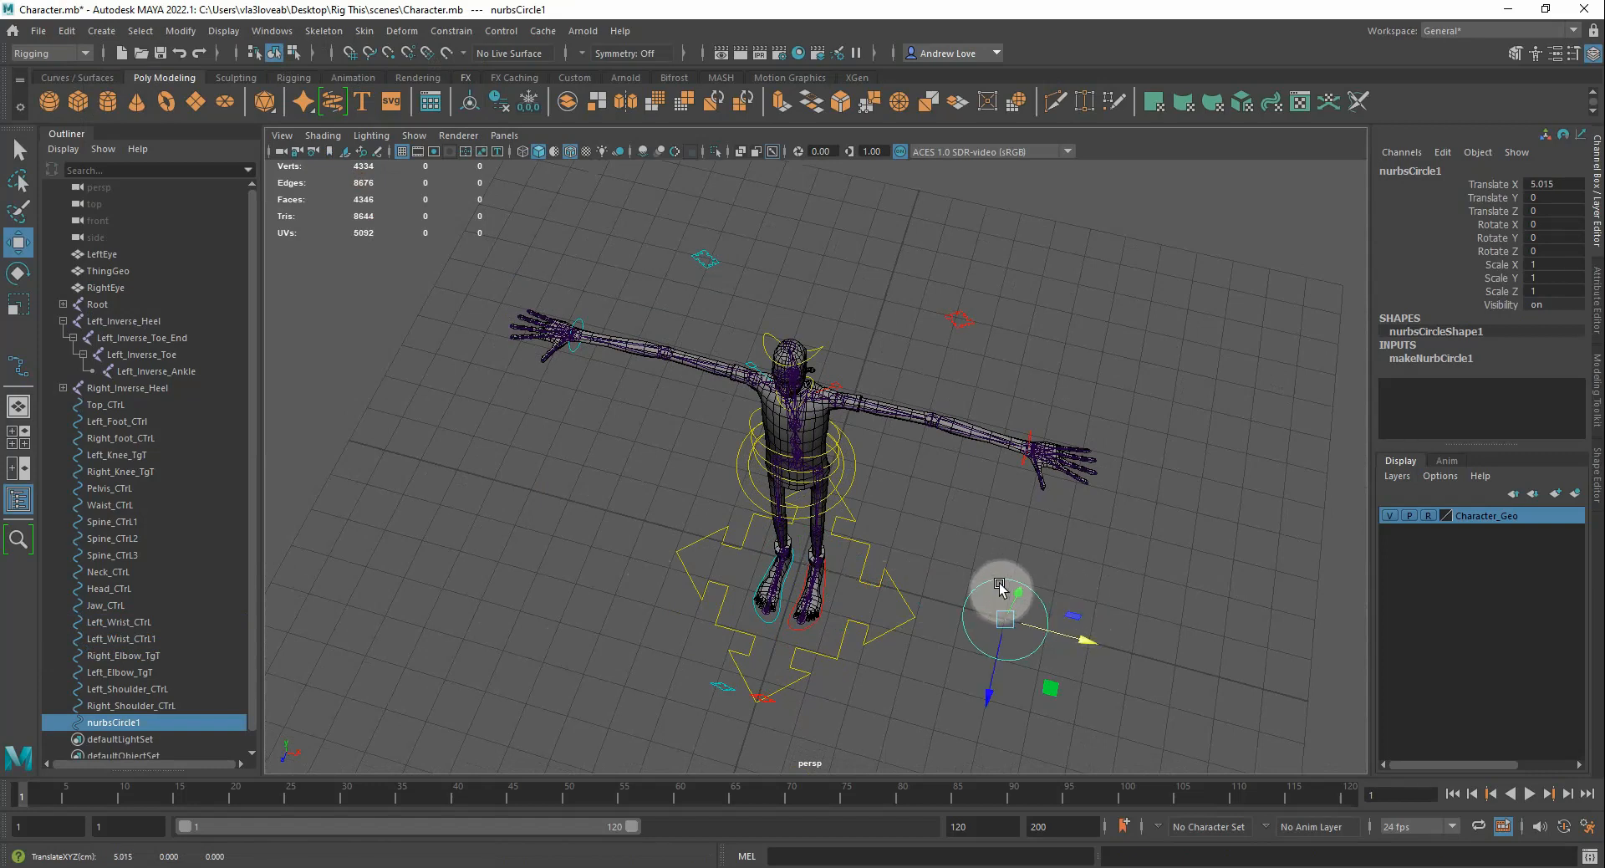
pyautogui.press('e')
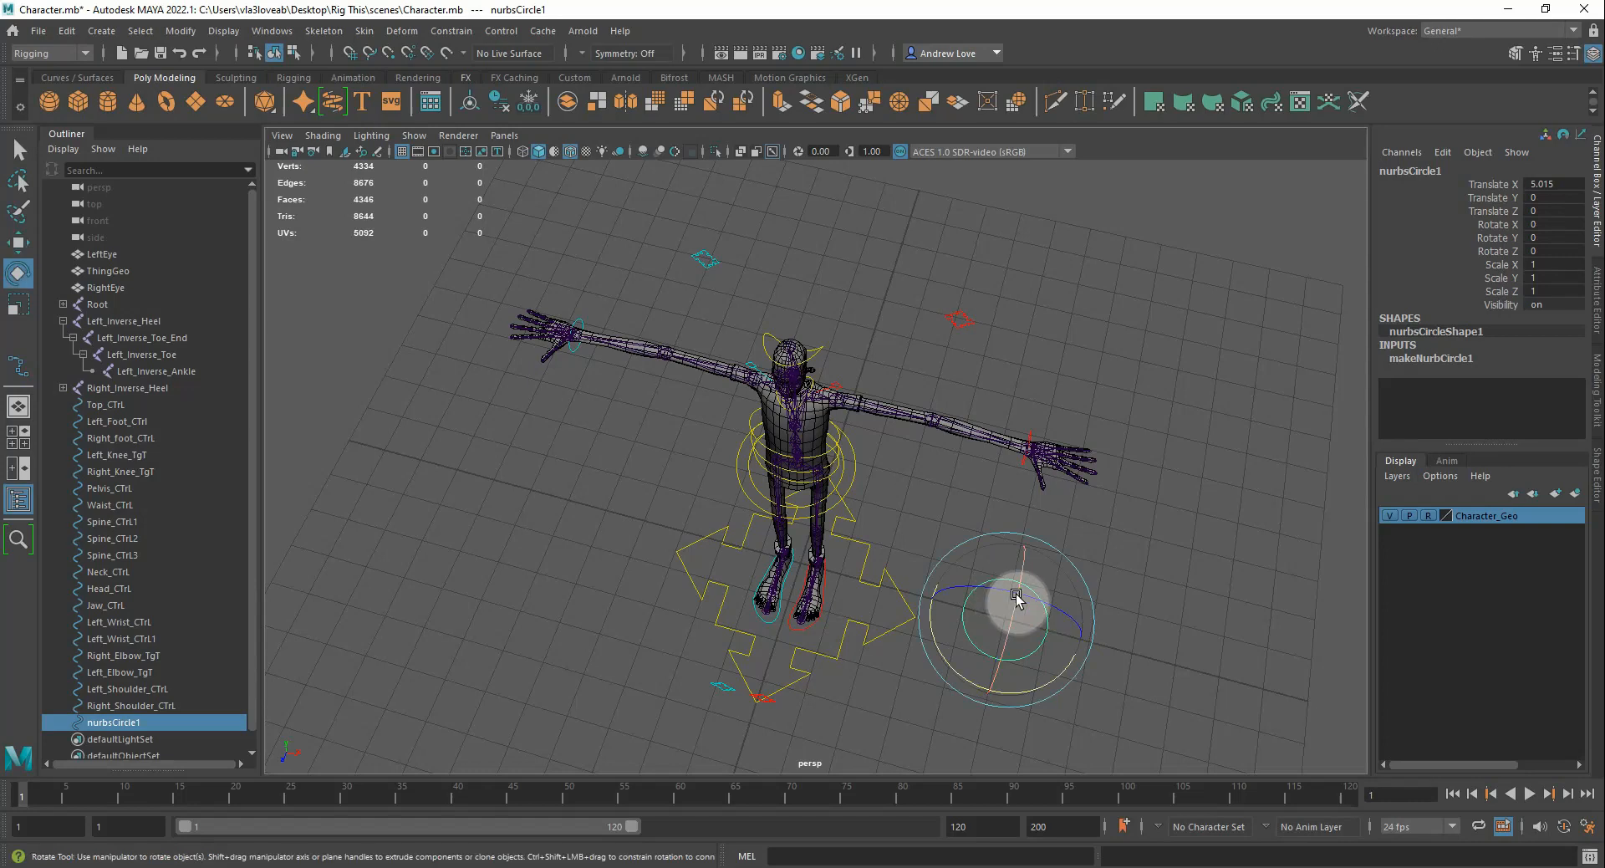
pyautogui.moveTo(1018, 581); pyautogui.dragTo(1011, 681)
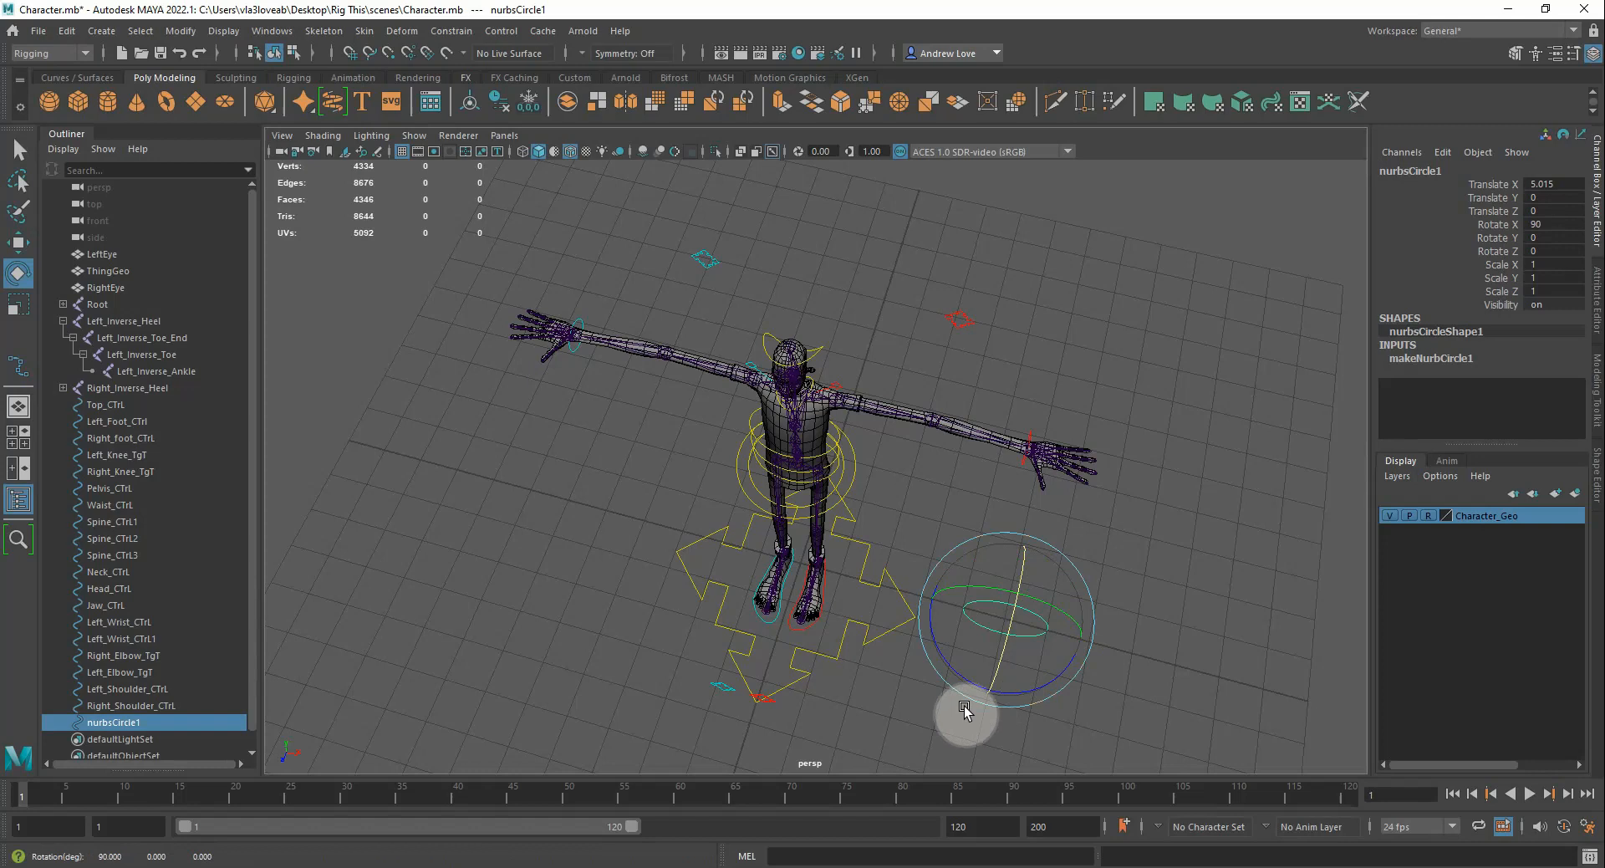
# Hide the Character_Geo layer and move the circle beside the head in the front view, at about X 0.6, Y 9.1
pyautogui.click(1389, 516)
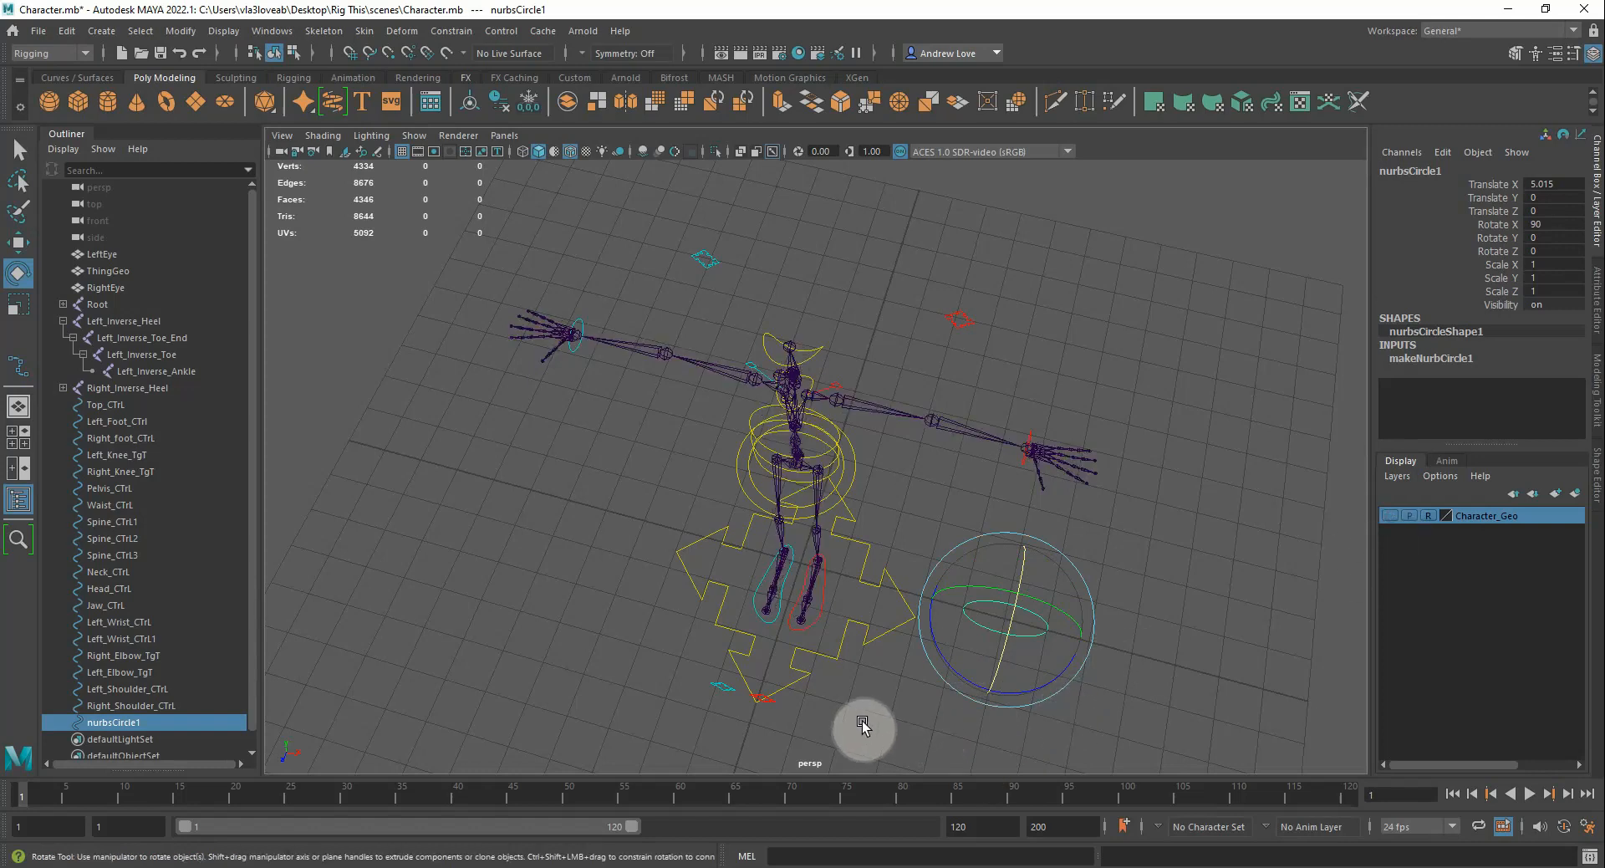
pyautogui.press('space')
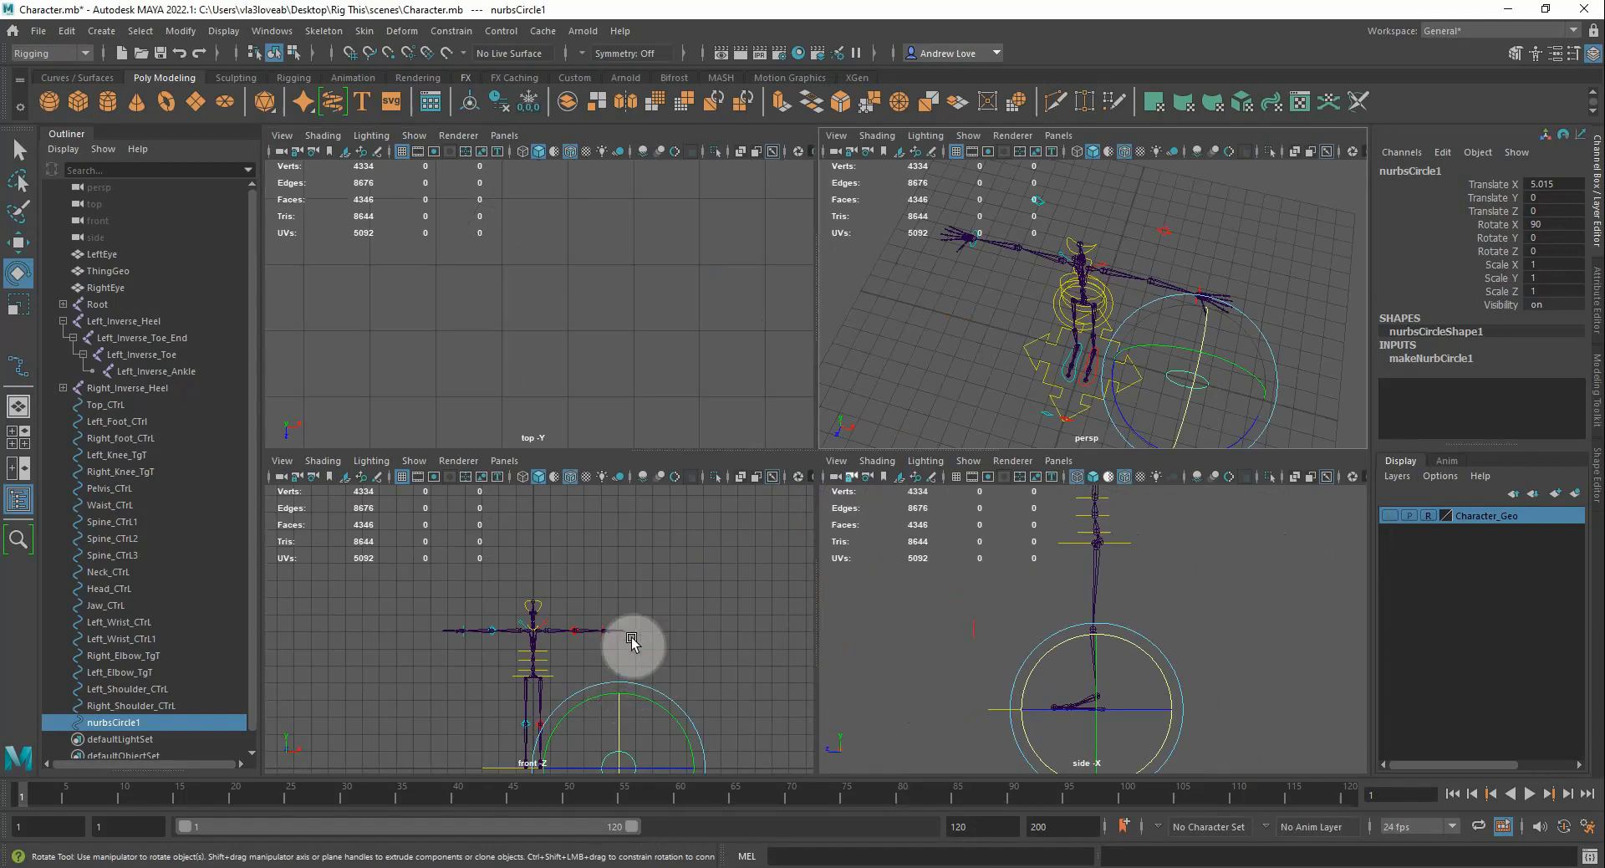
pyautogui.scroll(-1, 633, 641)
pyautogui.press('w')
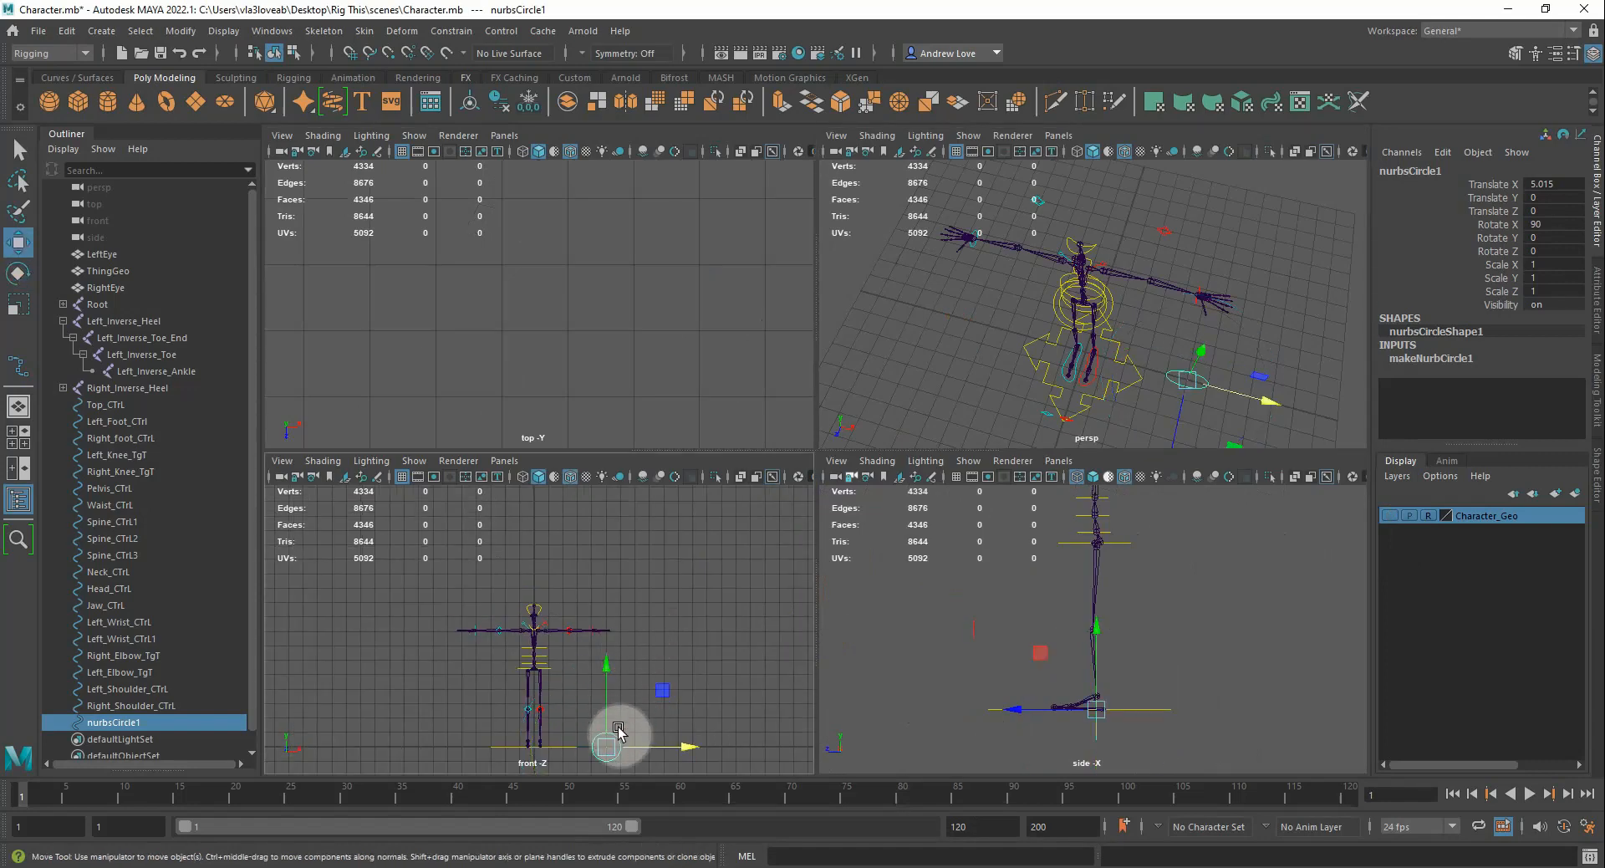
pyautogui.moveTo(607, 745); pyautogui.dragTo(549, 619)
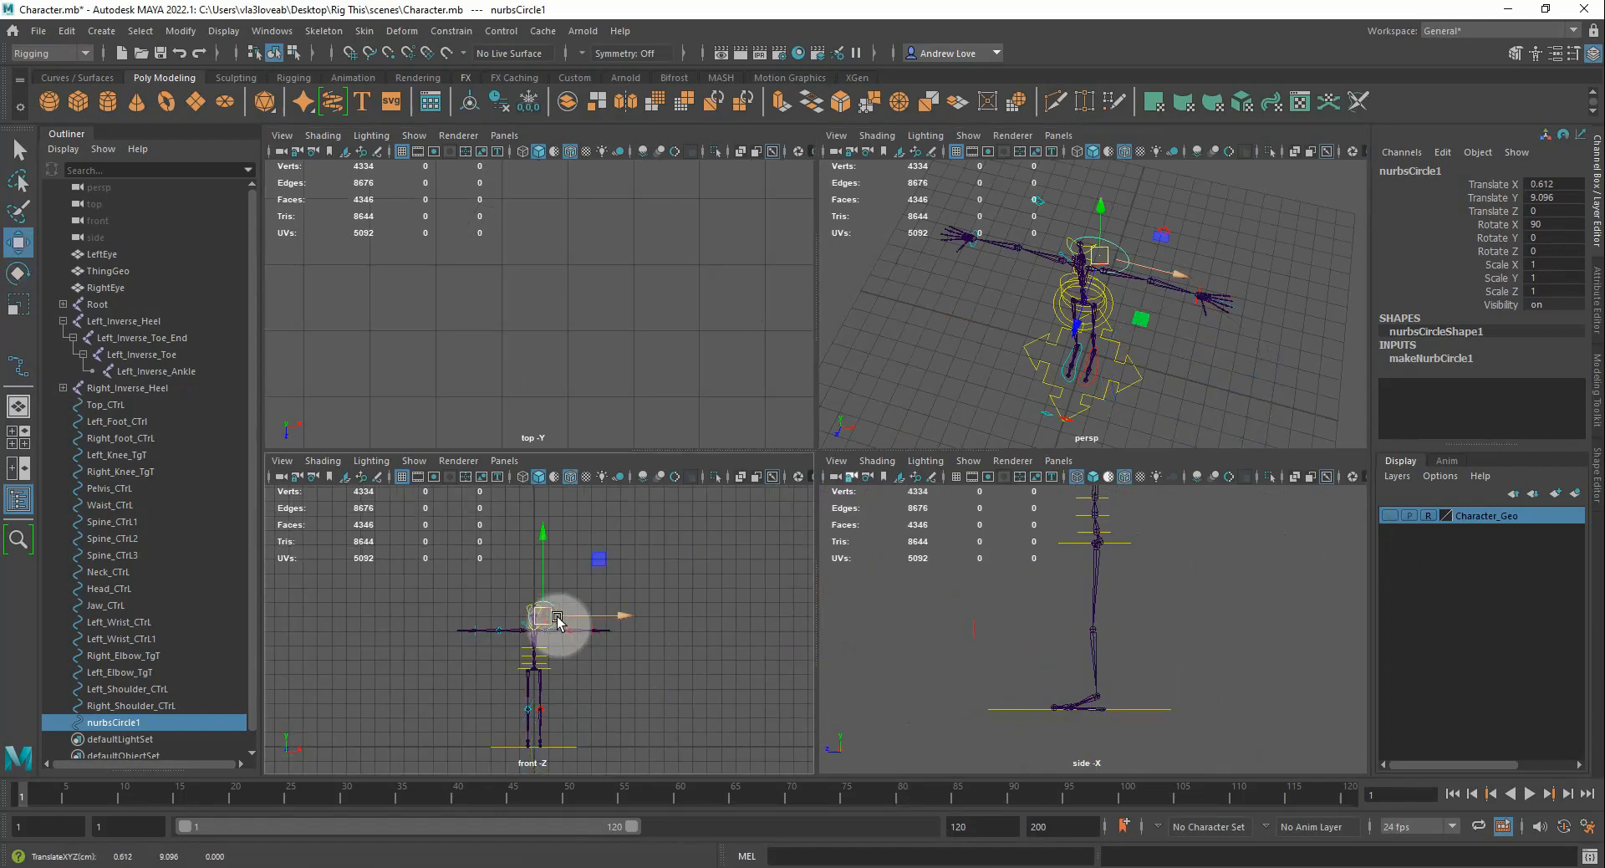
# Snap the circle to the left eye joint and scale it uniformly to about 0.08
pyautogui.scroll(5, 553, 616)
pyautogui.press('space')
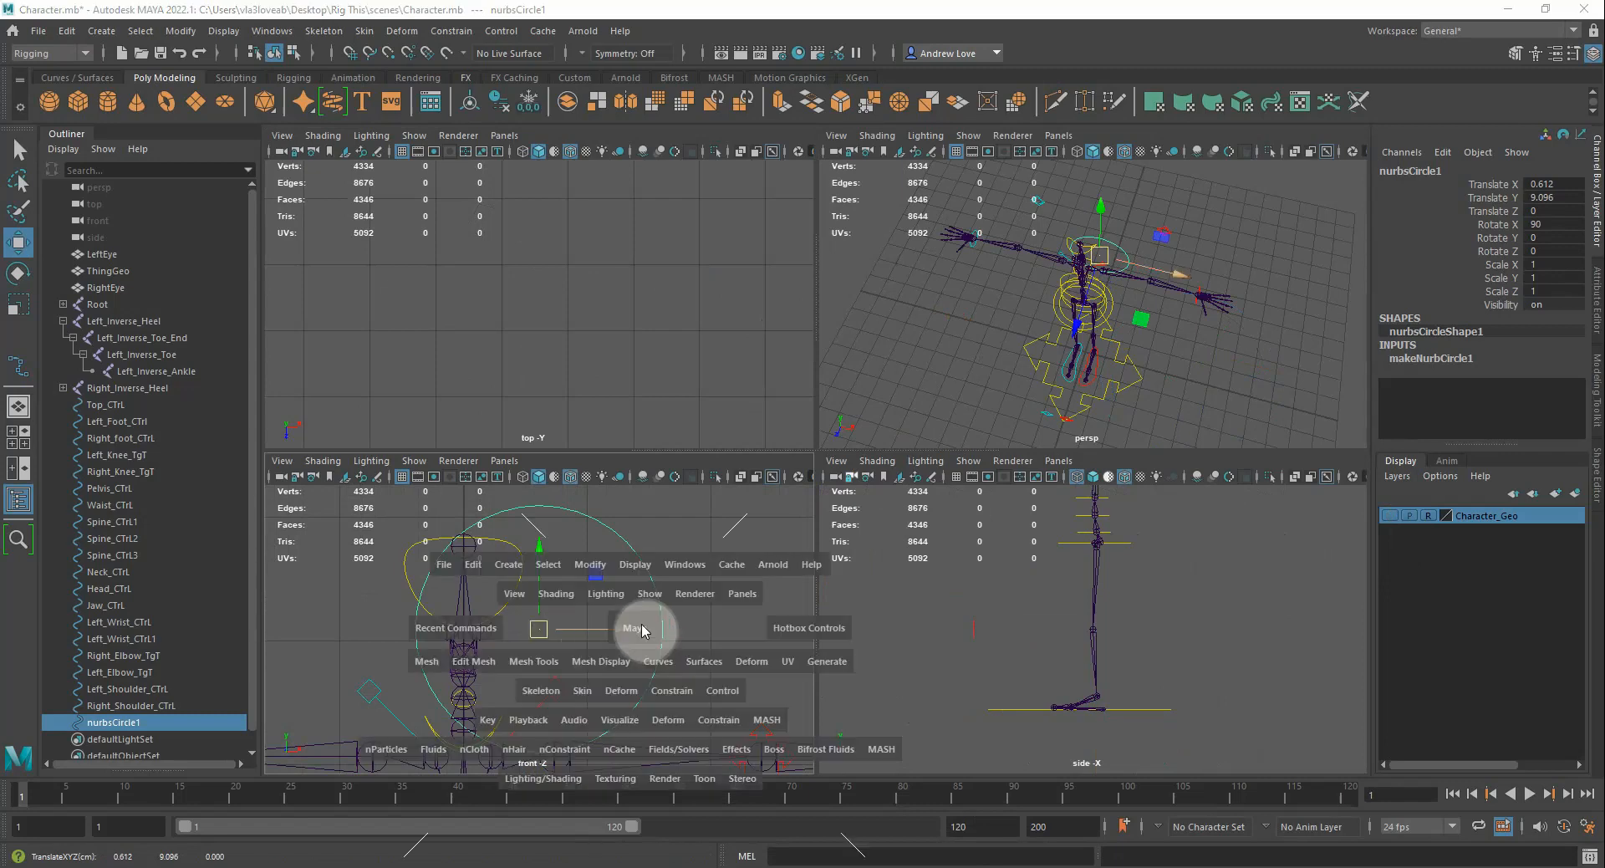
pyautogui.scroll(3, 788, 501)
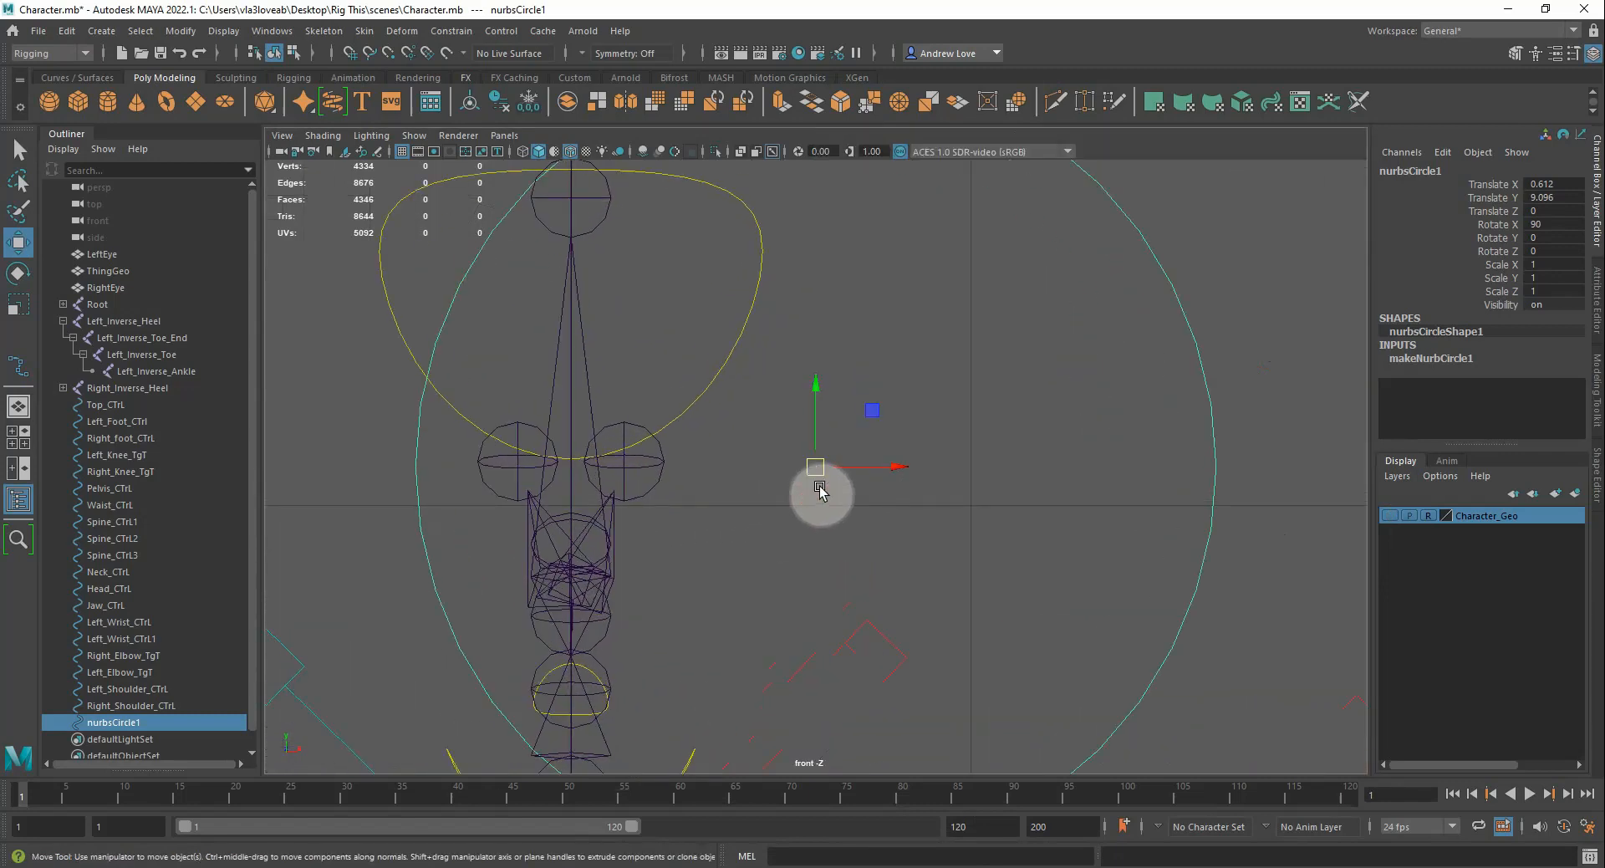
pyautogui.scroll(-8, 819, 491)
pyautogui.scroll(5, 819, 492)
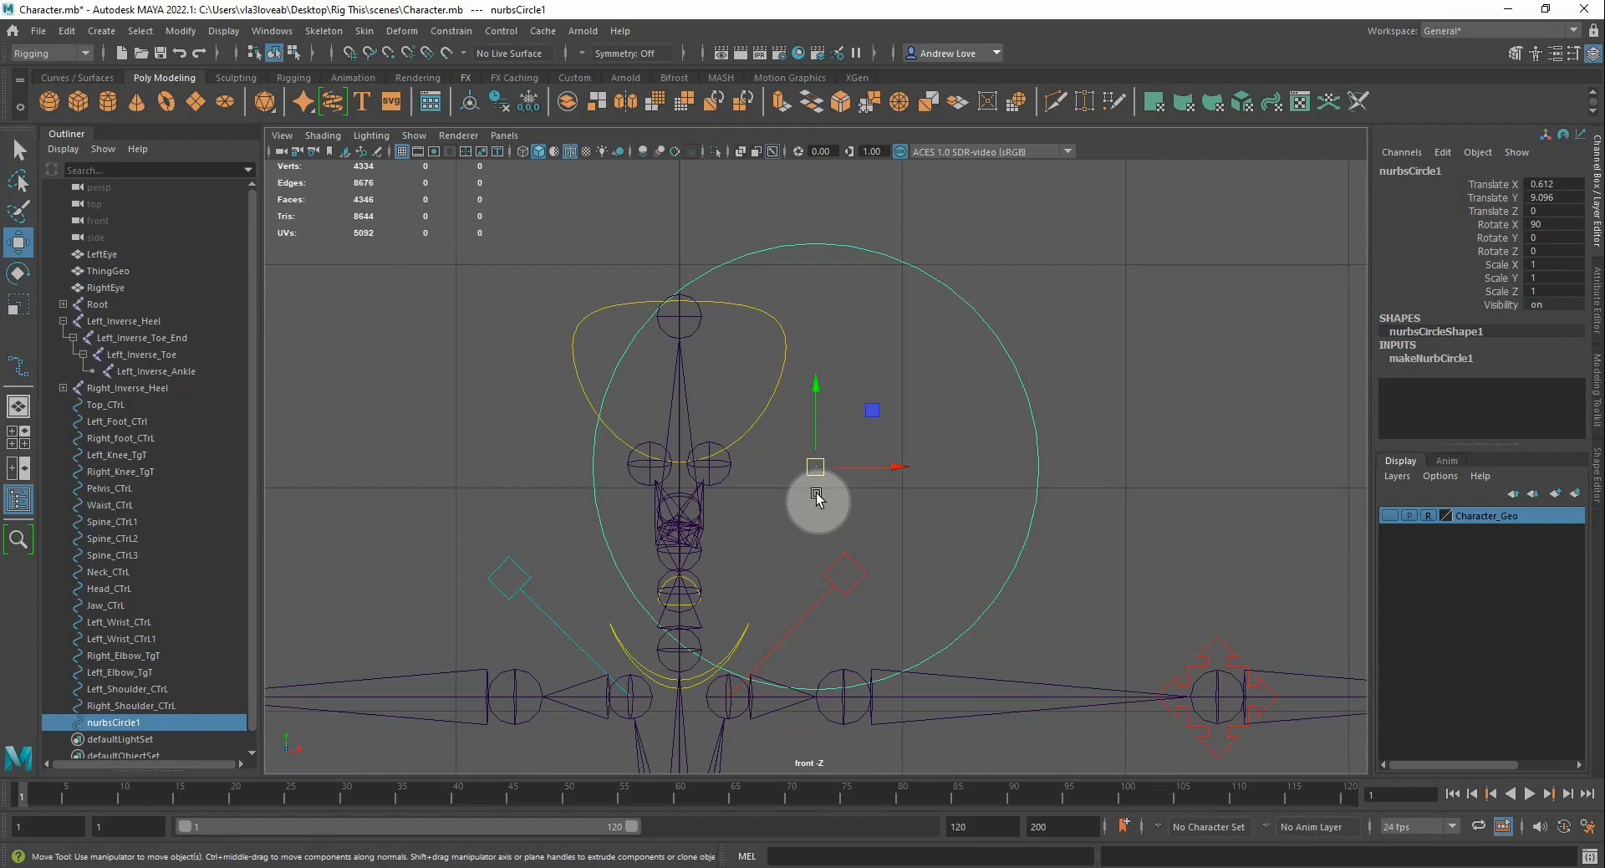
pyautogui.press('v')
pyautogui.moveTo(817, 465); pyautogui.dragTo(737, 468)
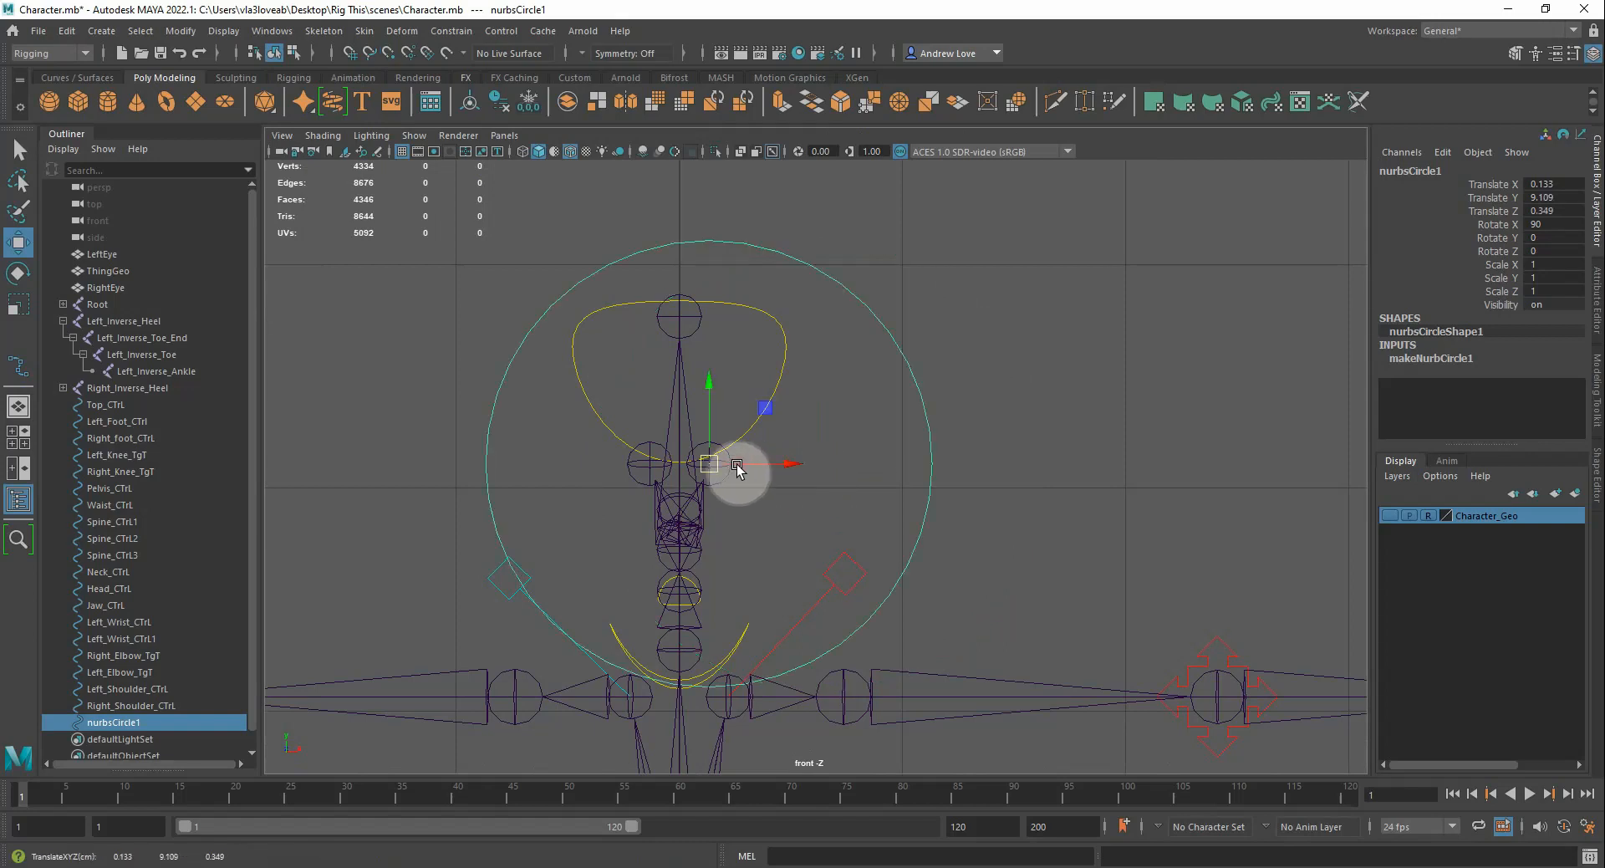
pyautogui.press('r')
pyautogui.moveTo(711, 465); pyautogui.dragTo(395, 390)
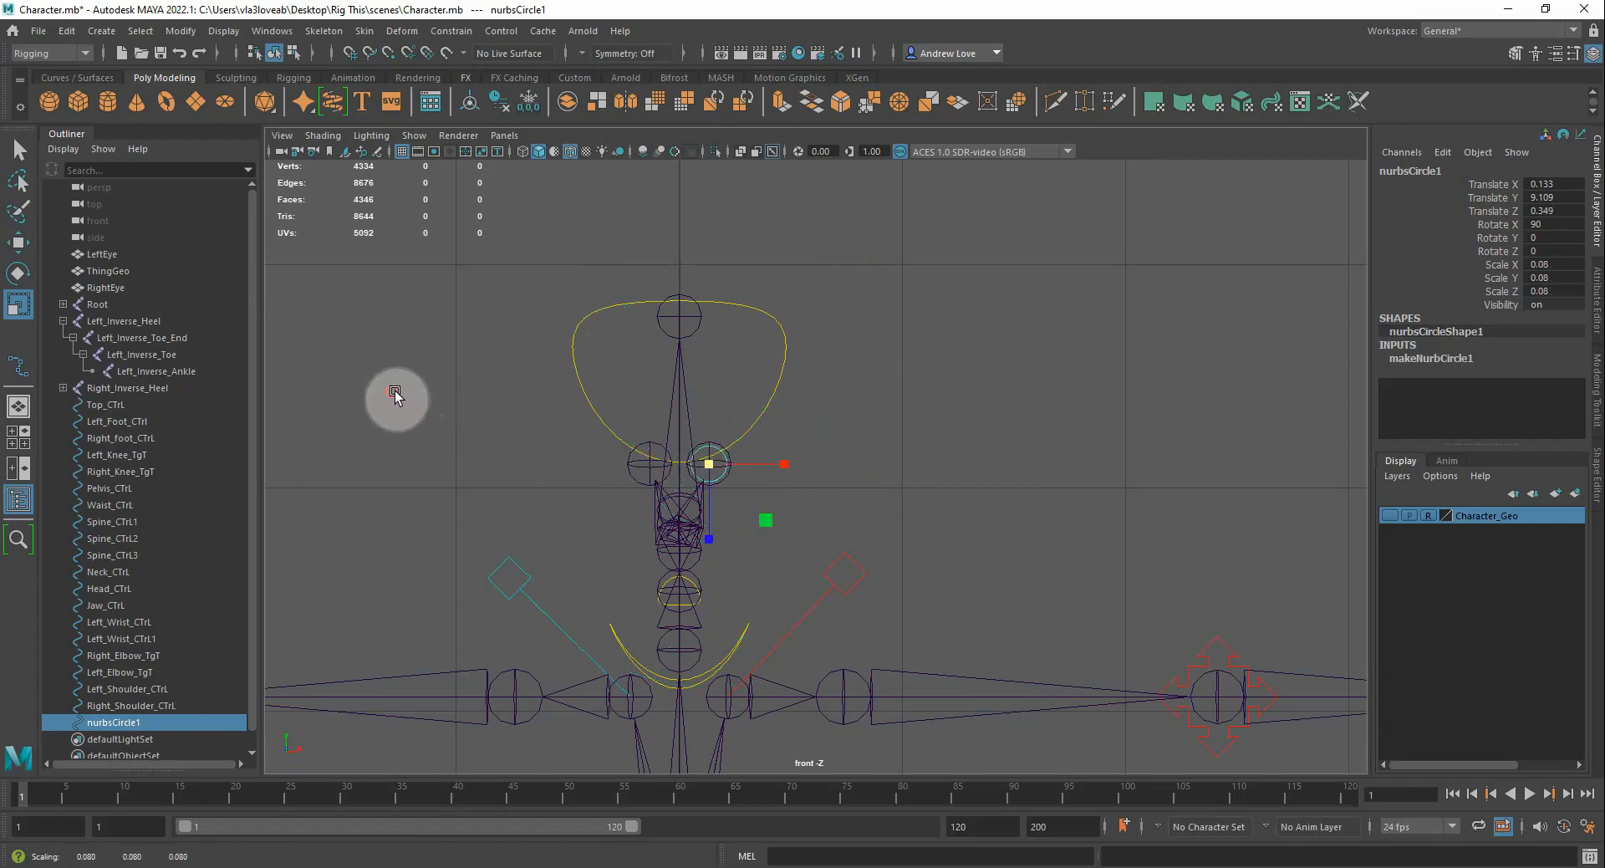
# Enable drawing overrides on the left eye circle and set its RGB override color to red
pyautogui.keyDown('alt'); pyautogui.moveTo(454, 437); pyautogui.dragTo(512, 460, button='middle'); pyautogui.keyUp('alt')
pyautogui.scroll(5, 516, 455)
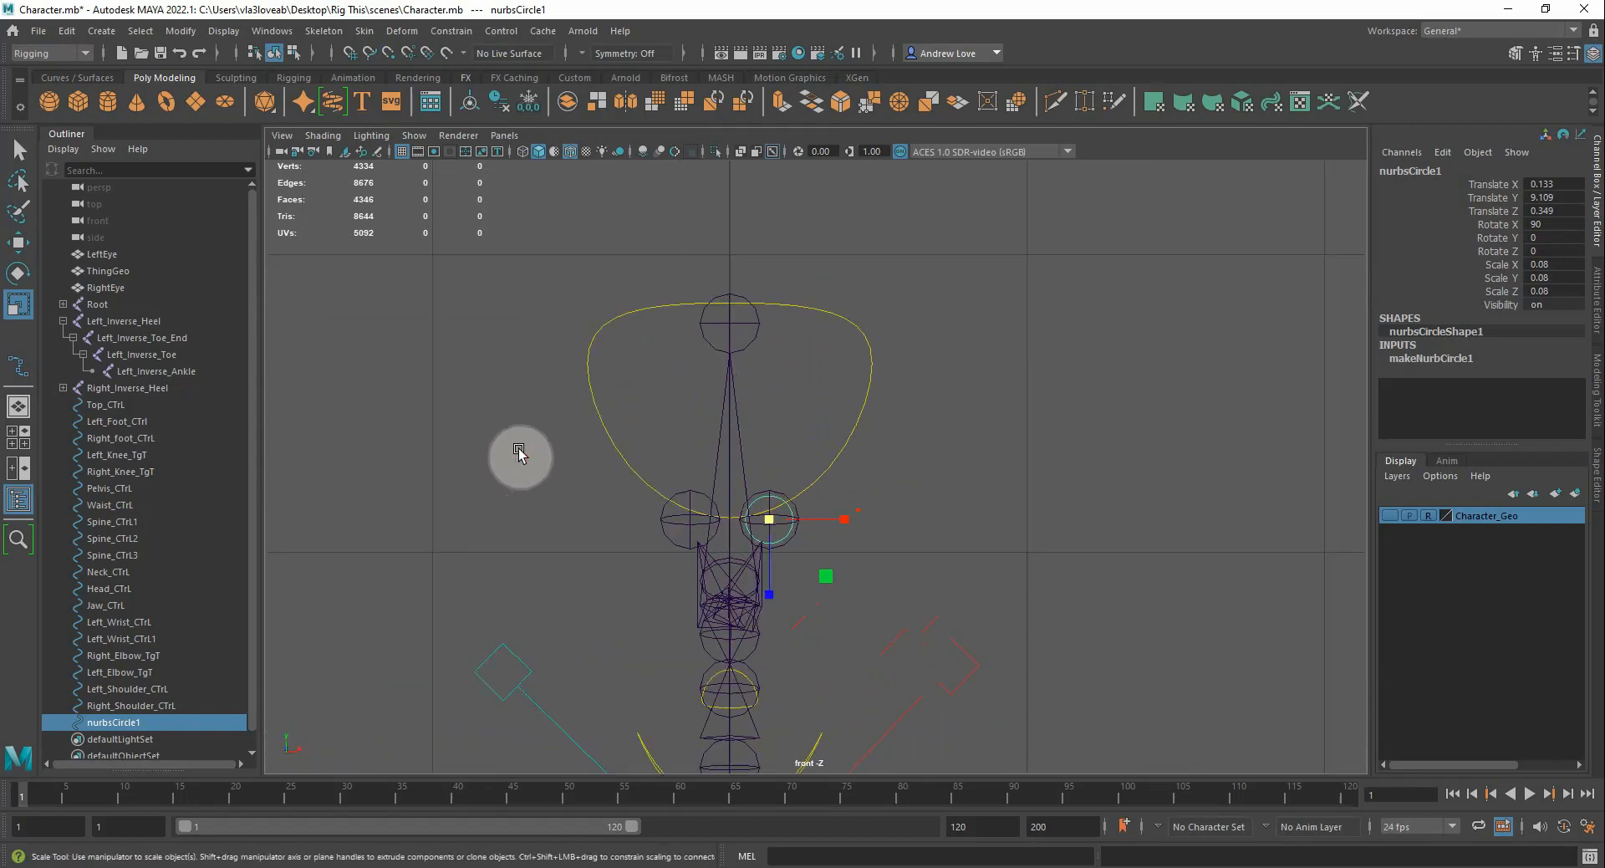
pyautogui.click(1598, 336)
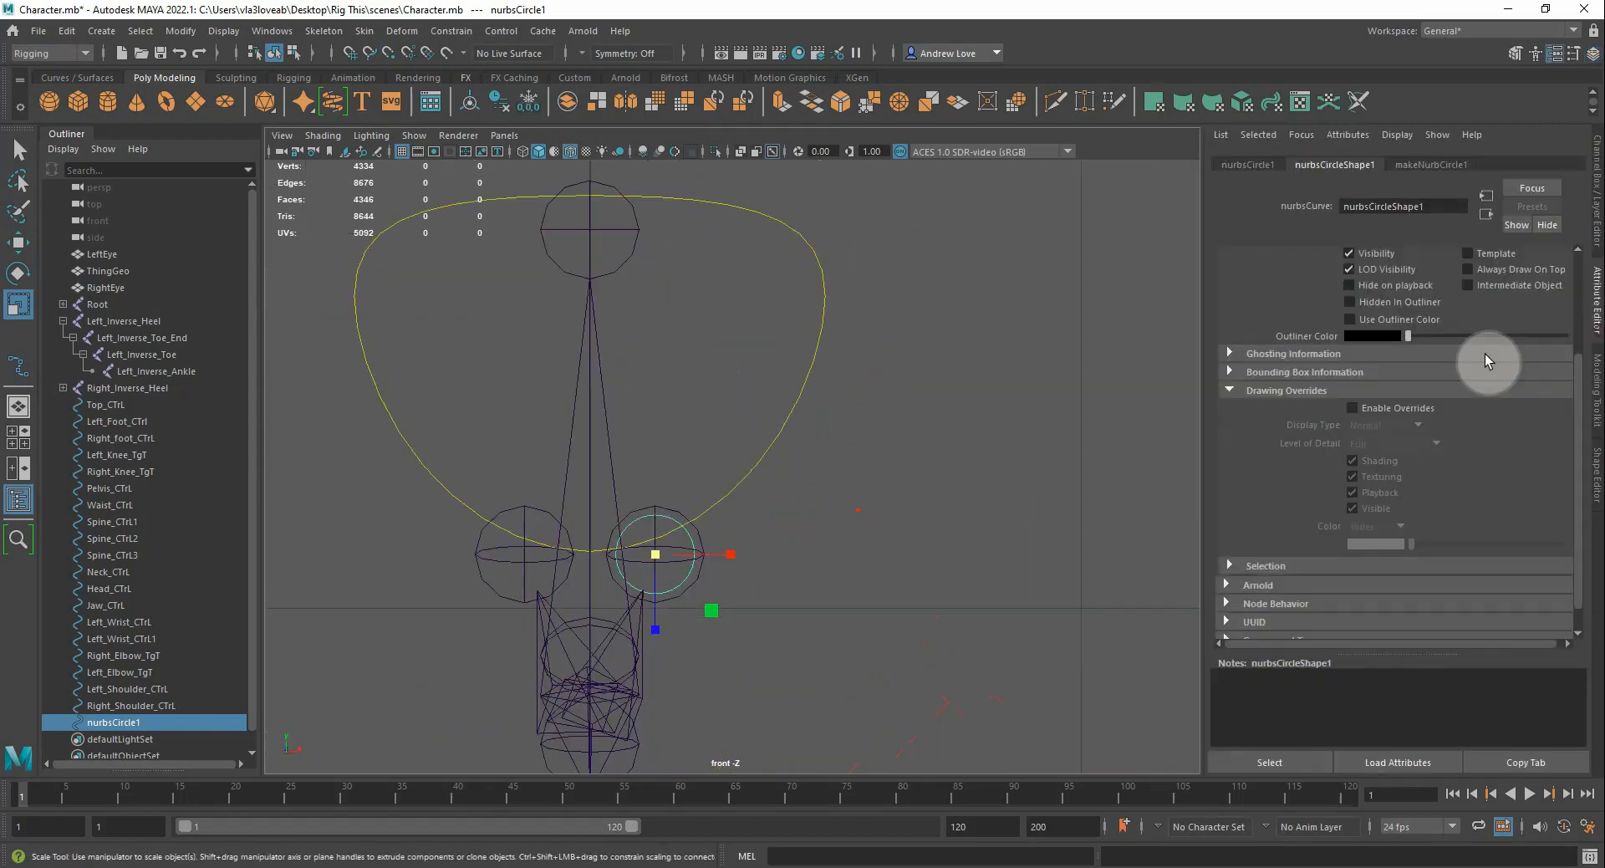
pyautogui.click(1353, 408)
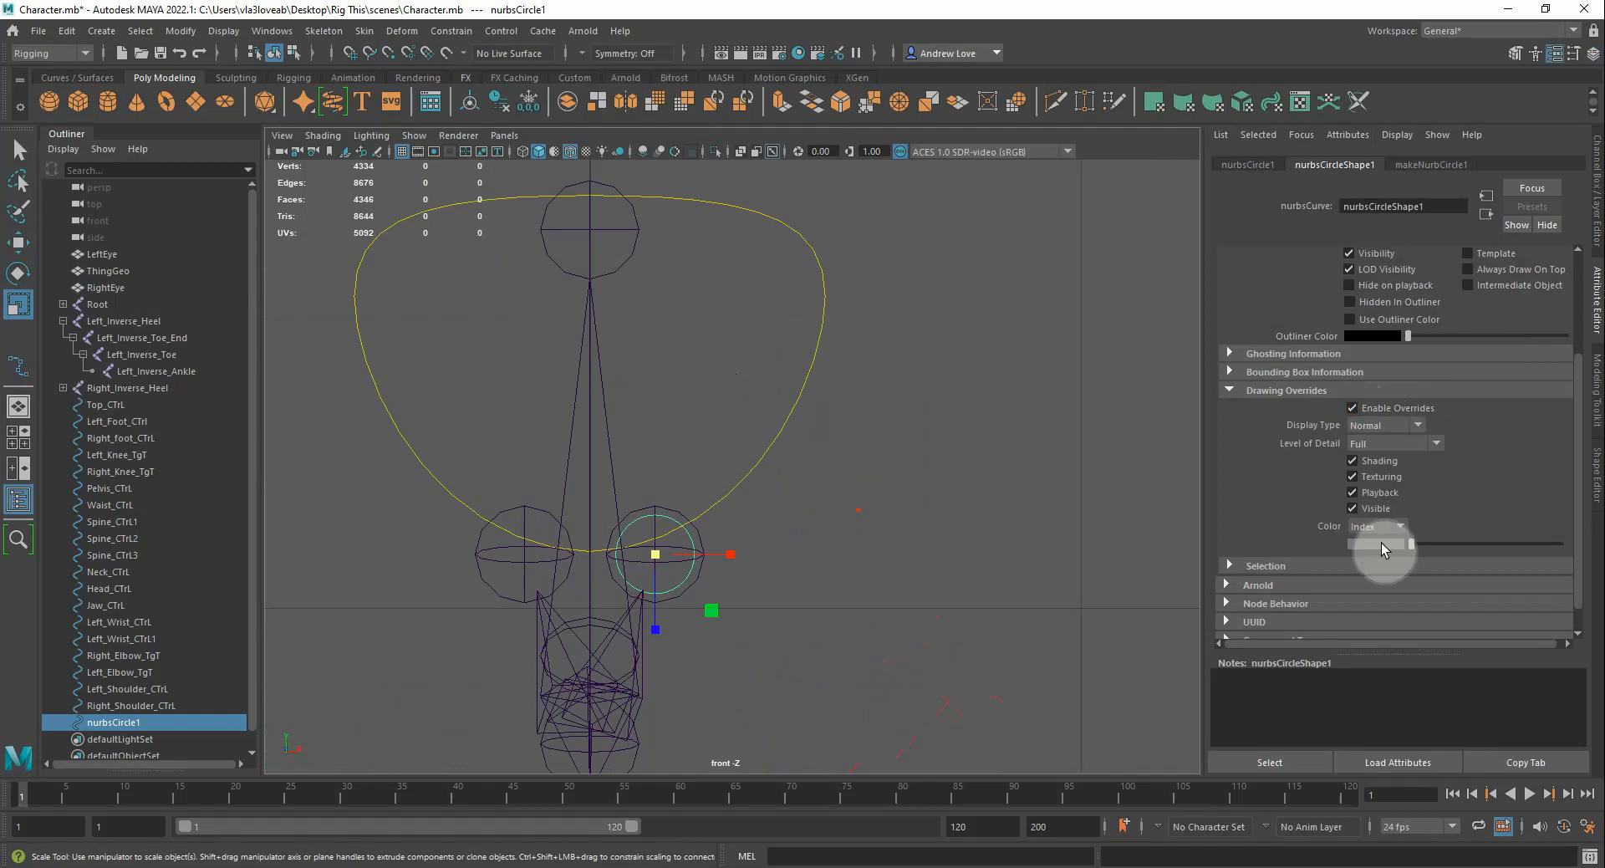
pyautogui.click(1377, 529)
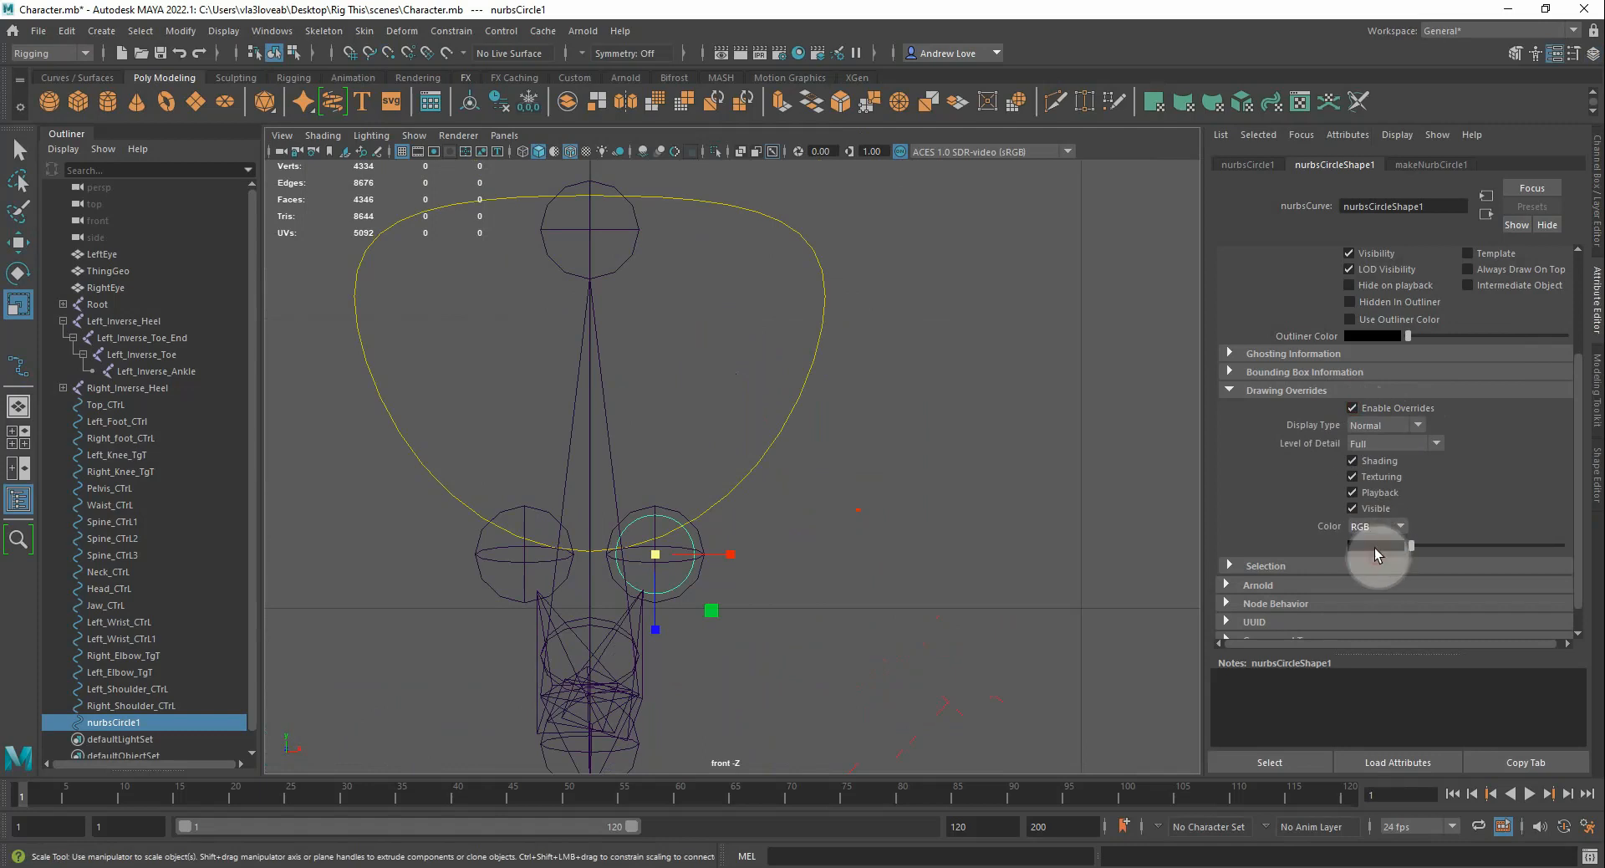
pyautogui.click(1375, 548)
pyautogui.click(1310, 504)
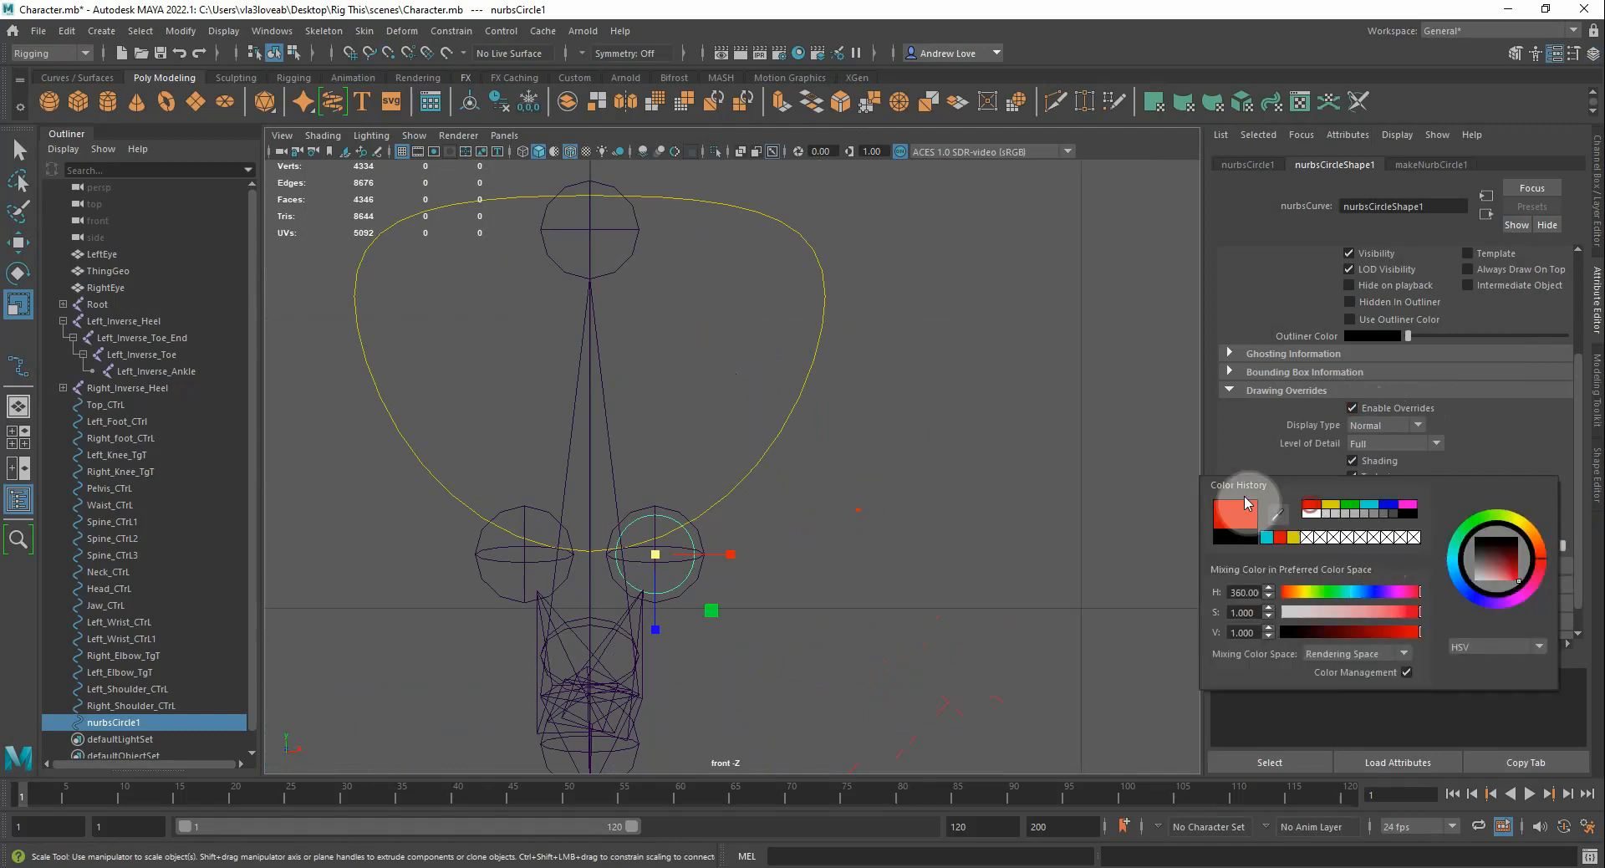
pyautogui.scroll(-5, 921, 523)
pyautogui.scroll(3, 927, 523)
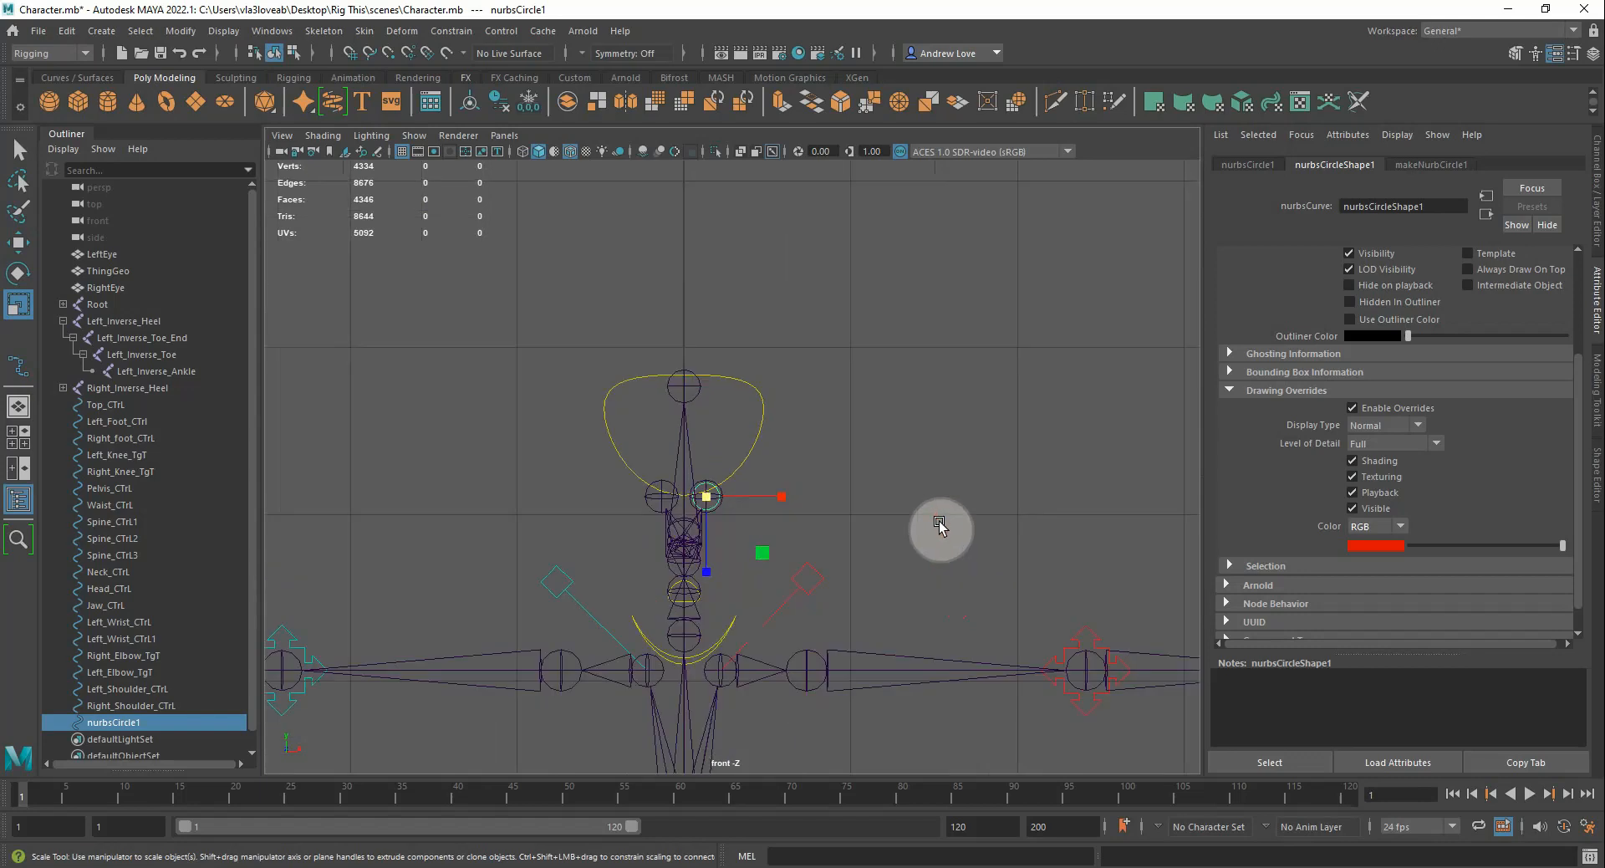
pyautogui.scroll(3, 940, 524)
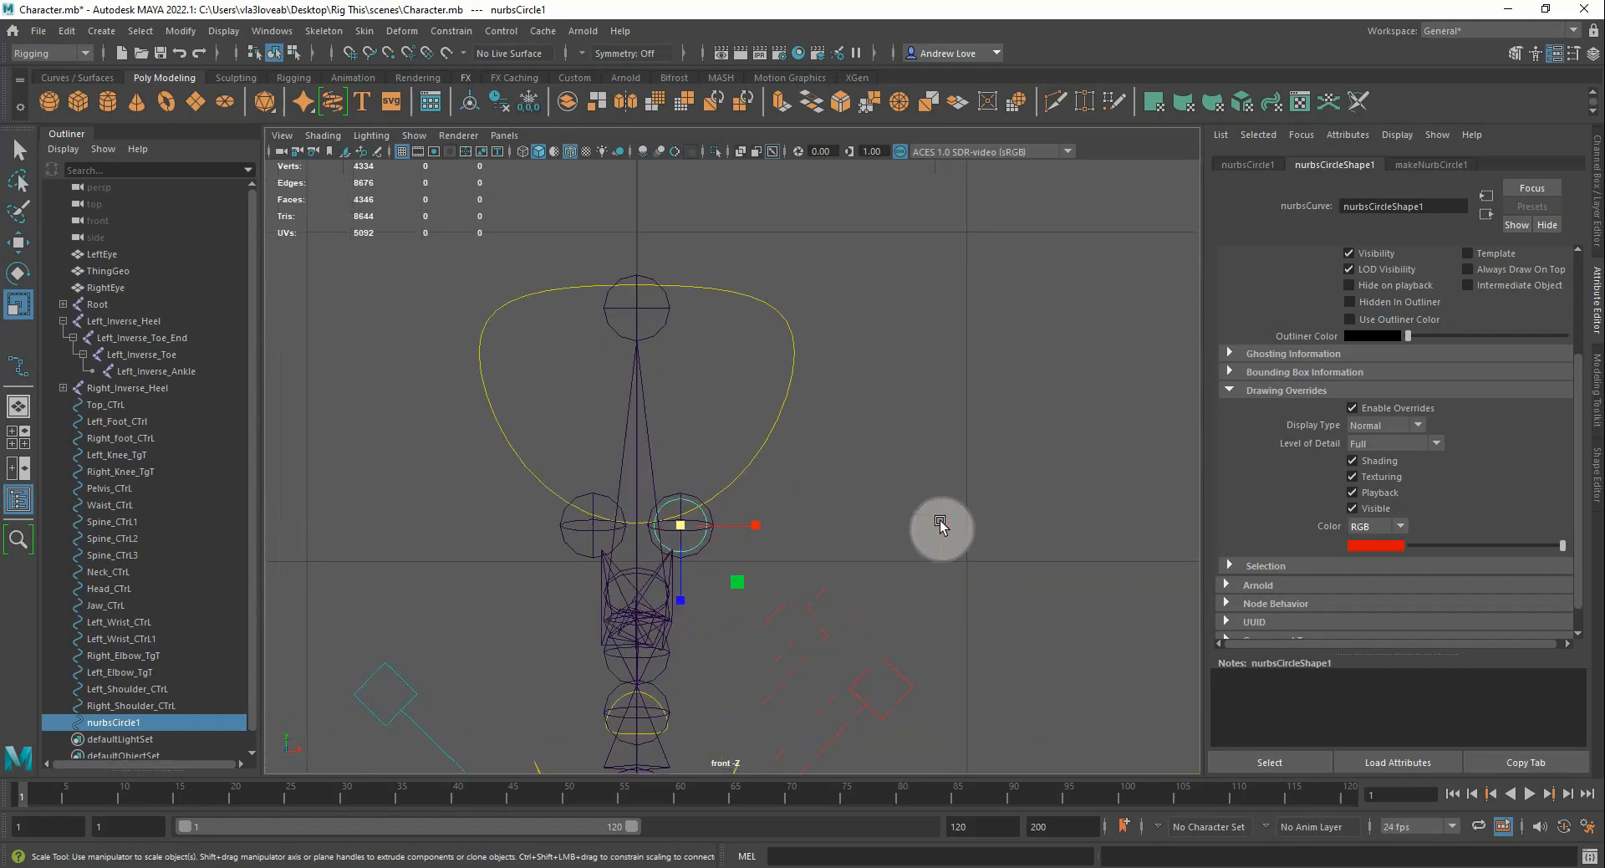
# Duplicate the red circle, move the copy to the right eye joint at X -0.133, and set its override color to cyan
pyautogui.hotkey('ctrl', 'd')
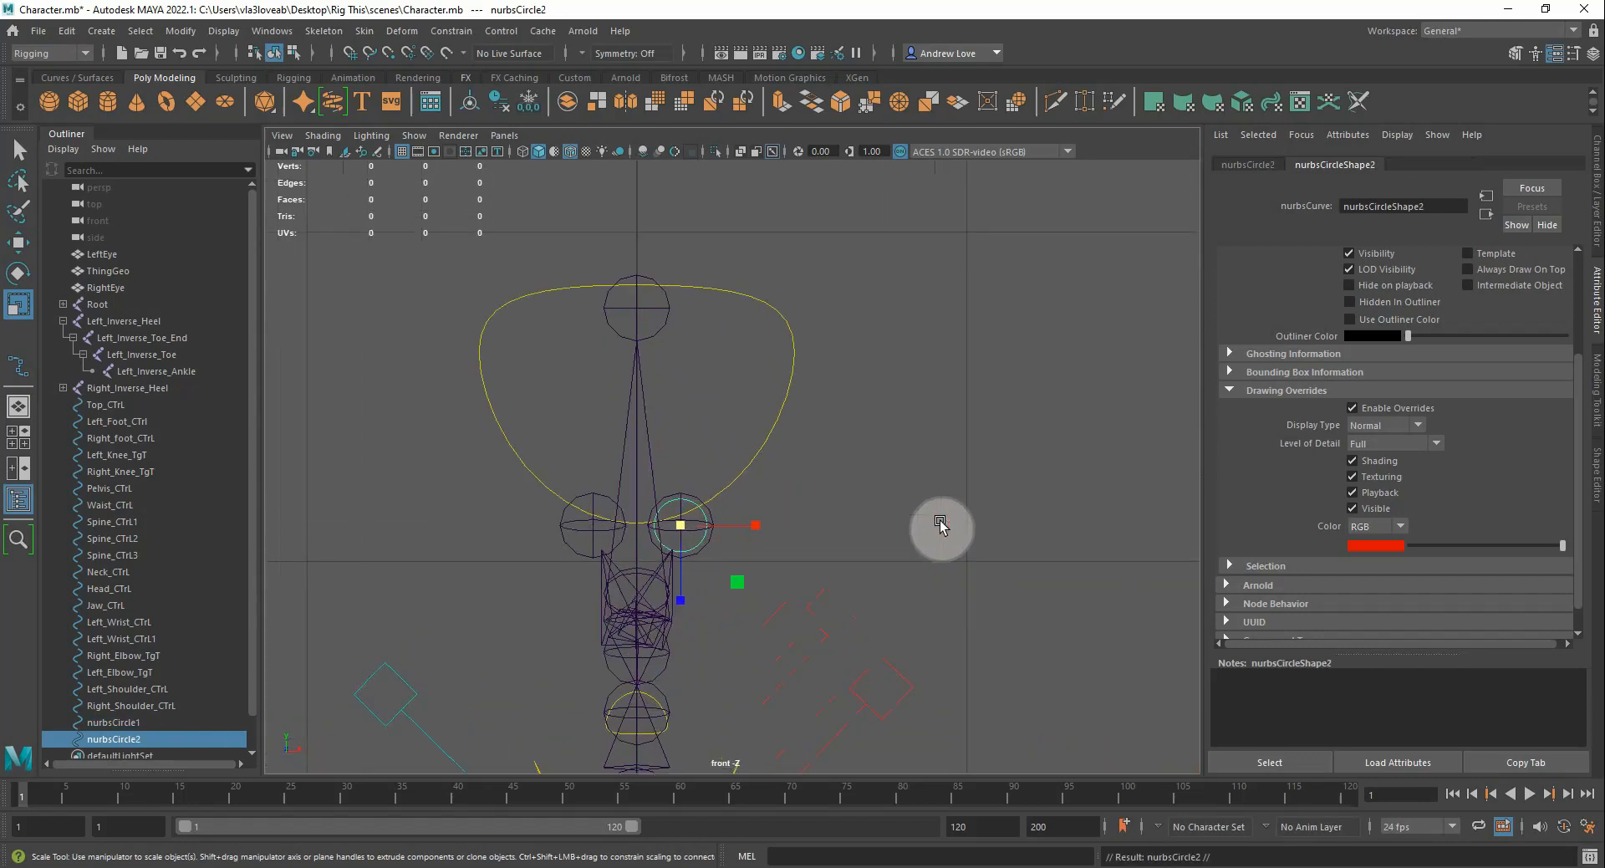
pyautogui.press('w')
pyautogui.moveTo(753, 526); pyautogui.dragTo(596, 529)
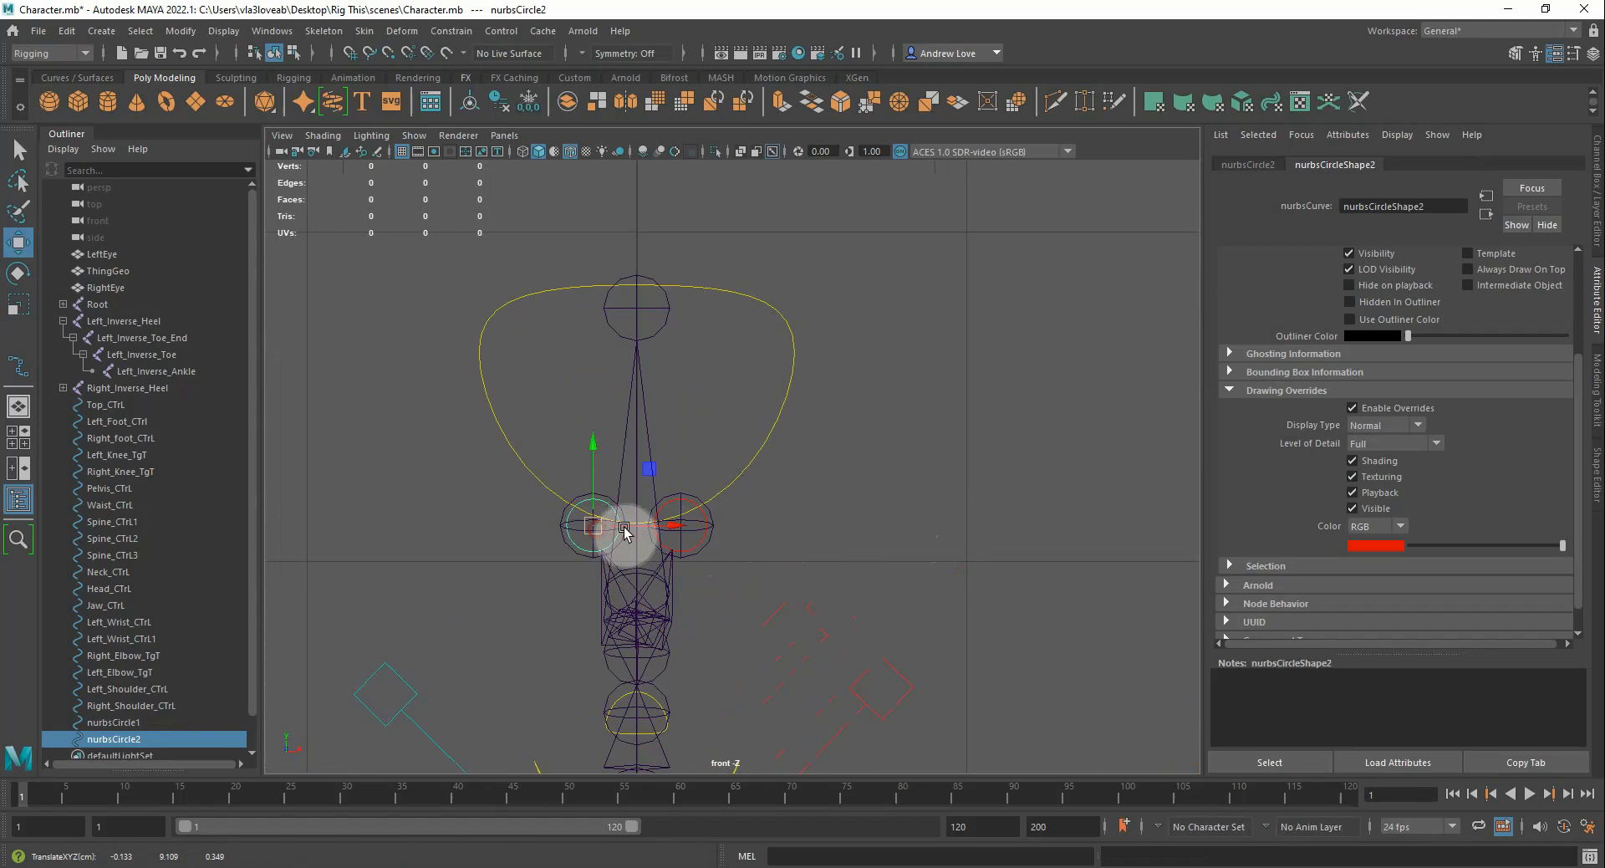
pyautogui.click(1368, 545)
pyautogui.click(1360, 505)
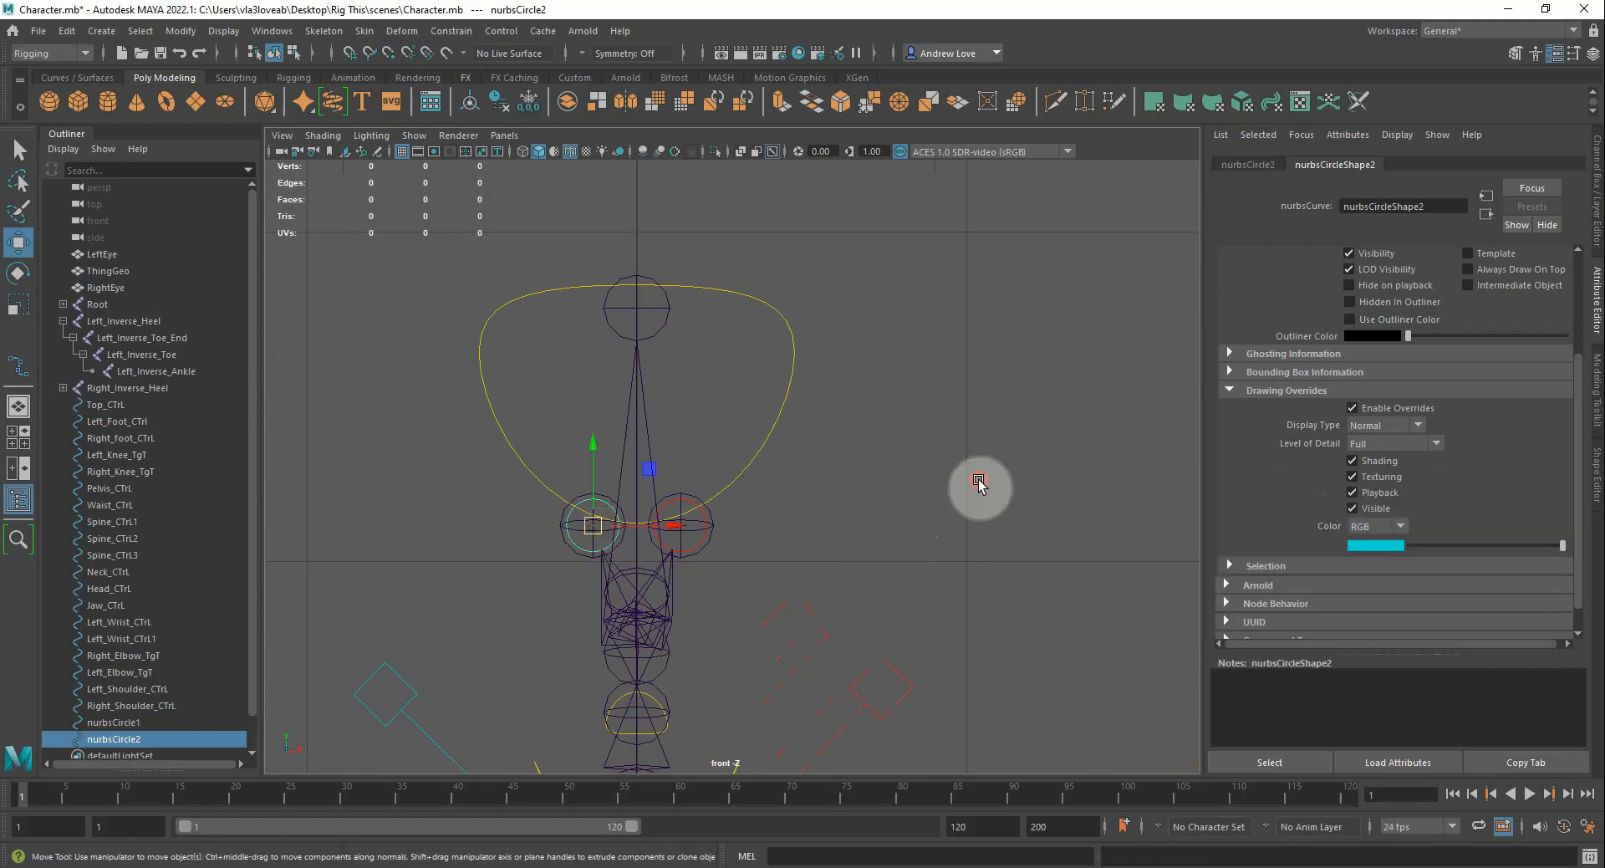
pyautogui.click(985, 485)
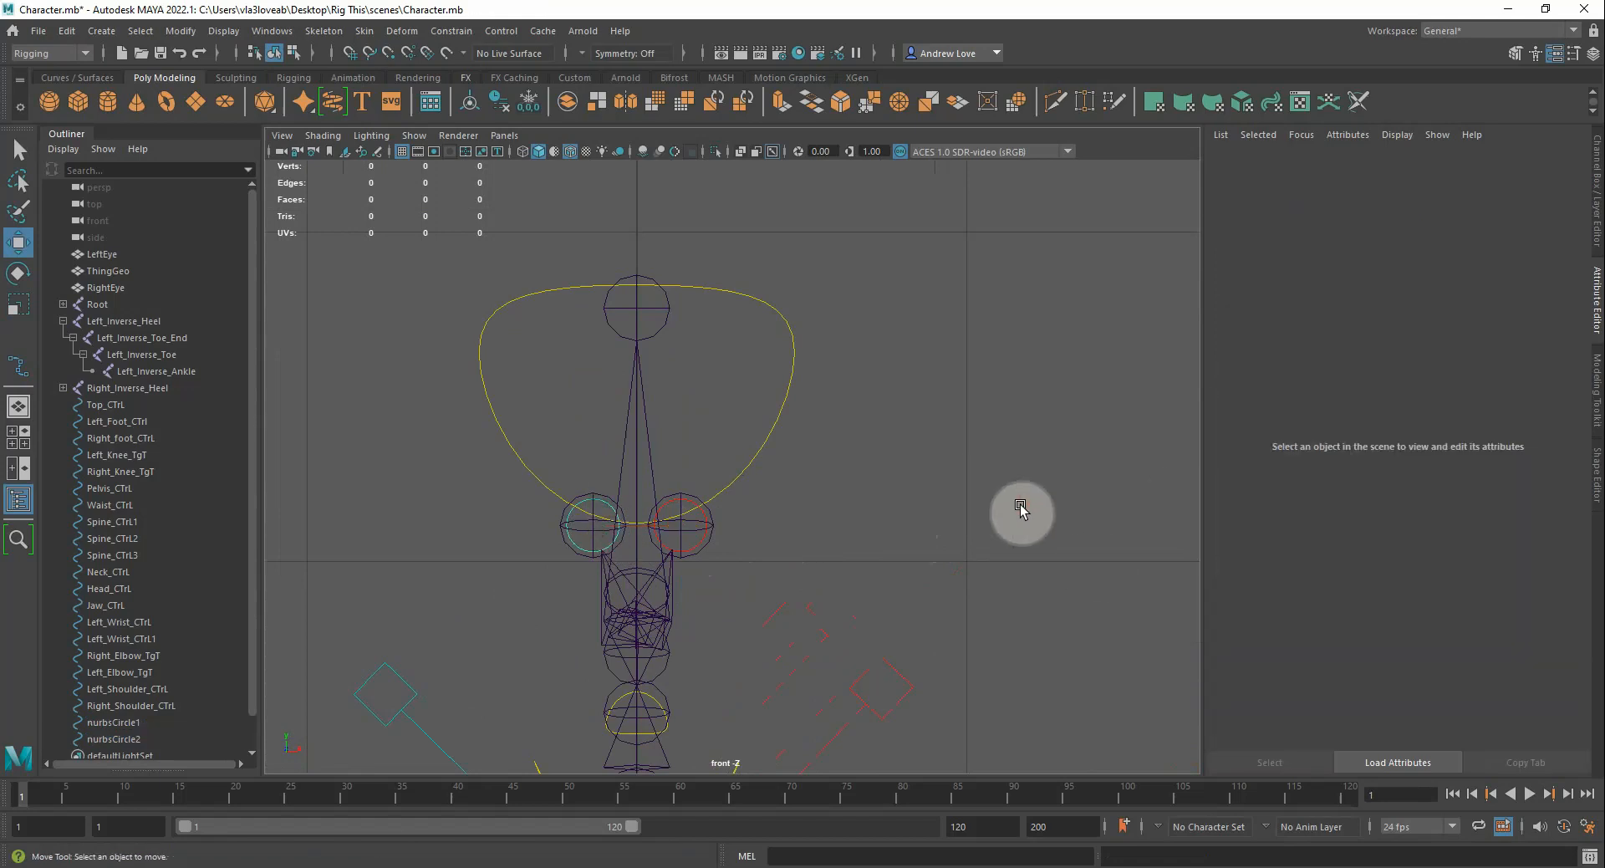
pyautogui.click(704, 518)
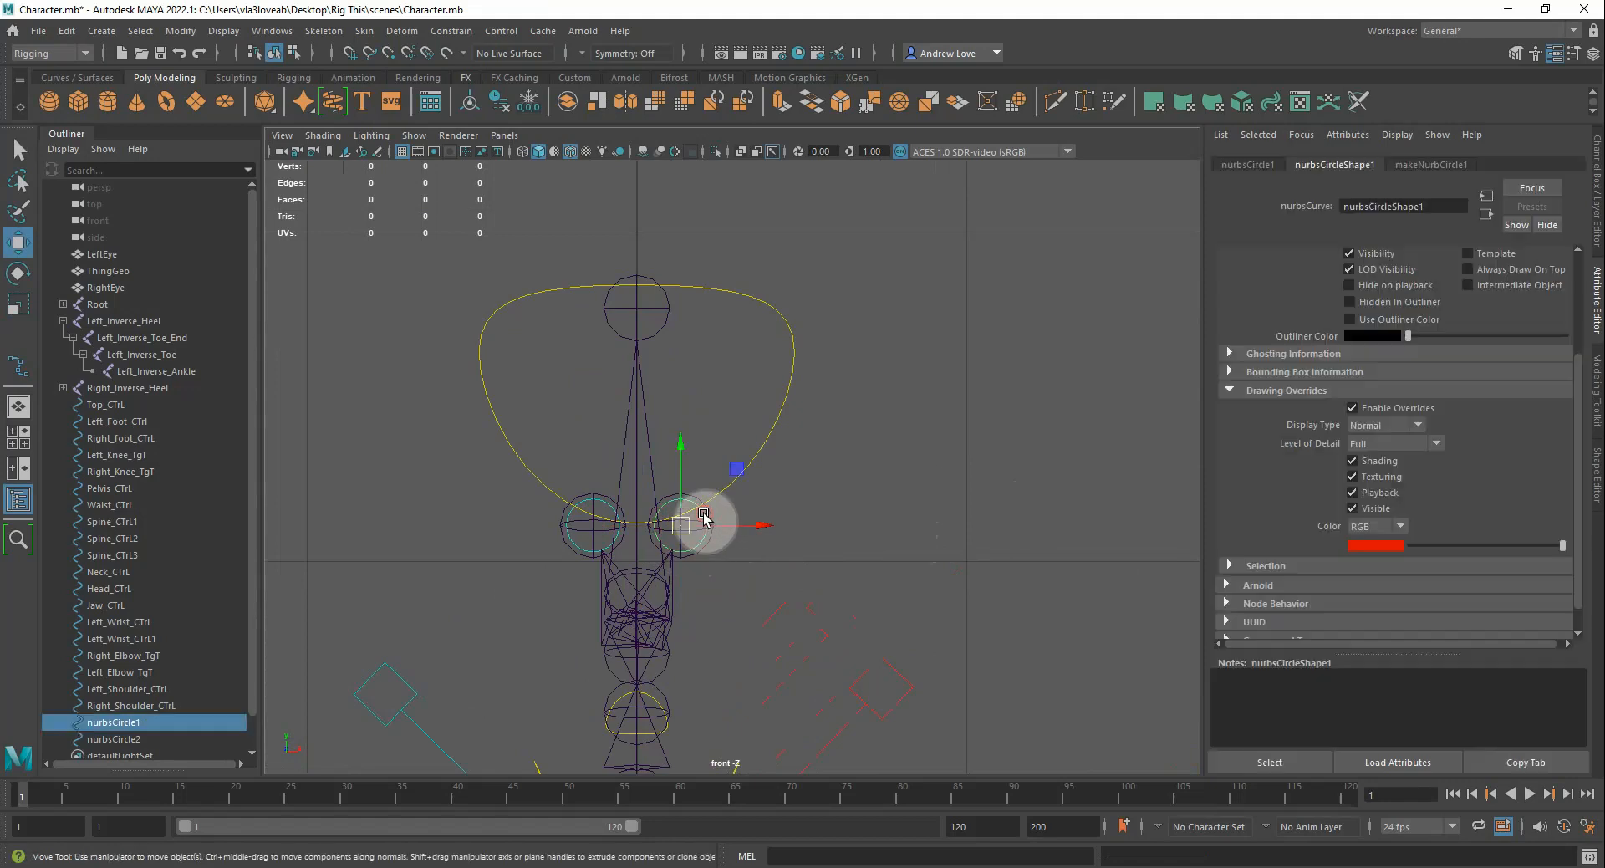
pyautogui.keyDown('shift'); pyautogui.click(576, 547); pyautogui.keyUp('shift')
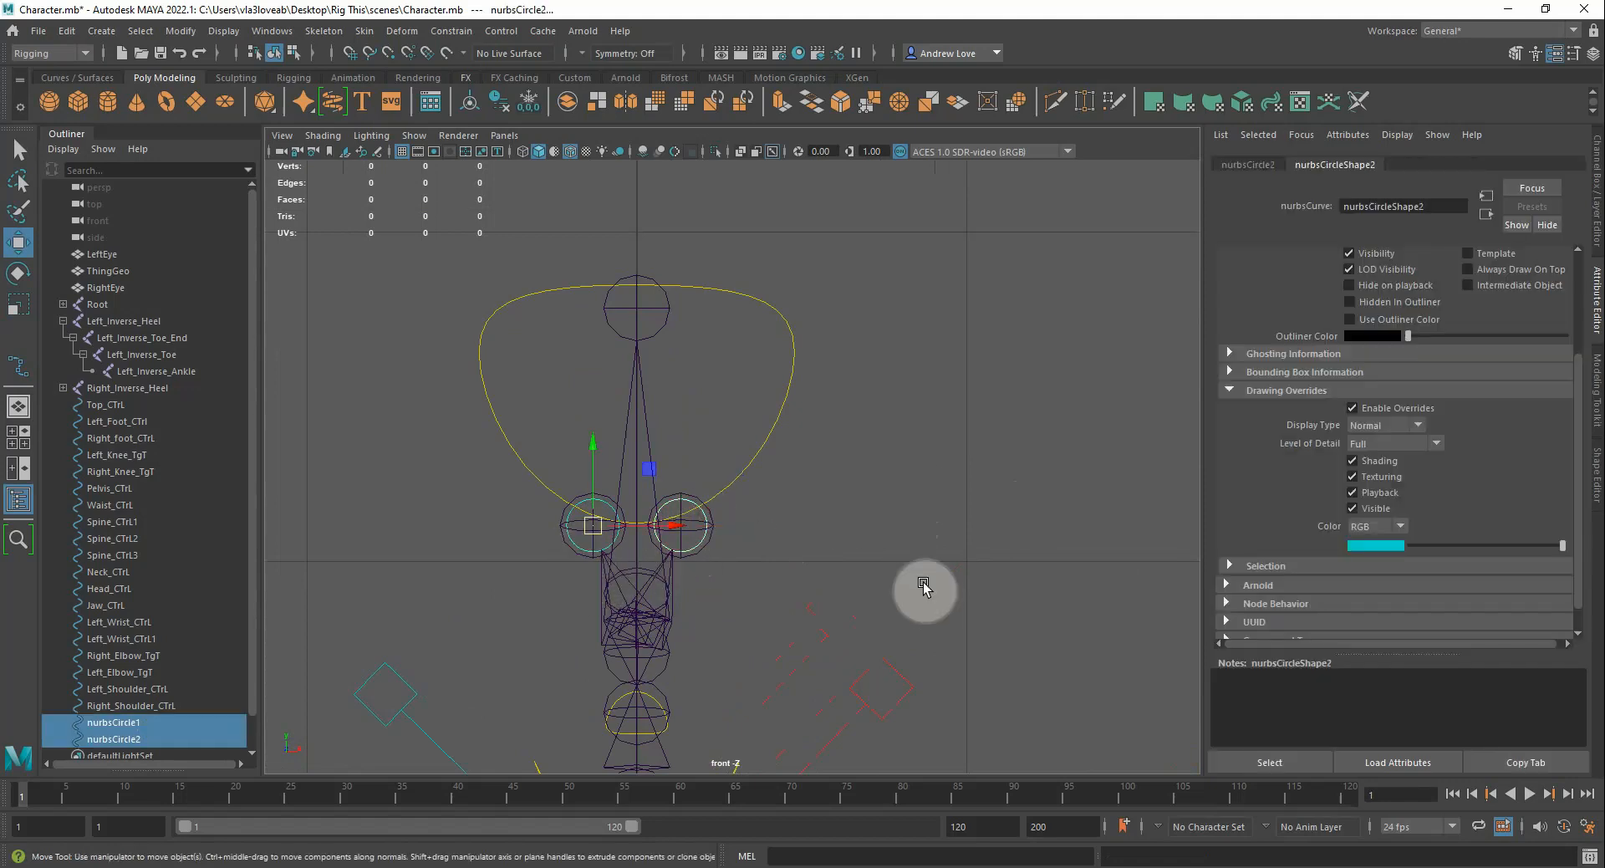
pyautogui.press('space')
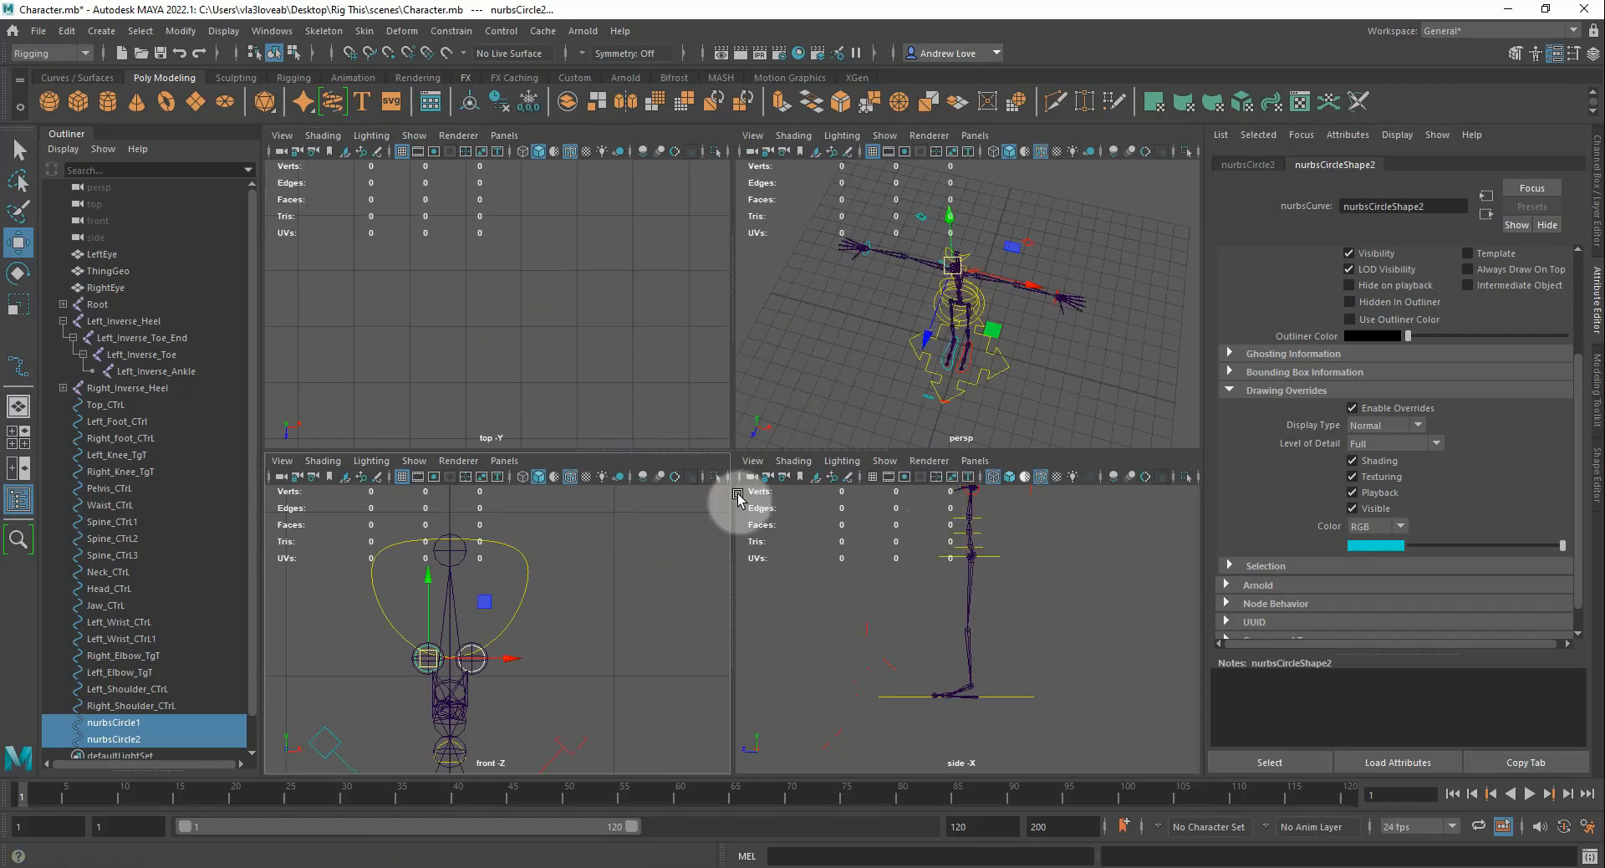
pyautogui.scroll(5, 580, 616)
pyautogui.press('space')
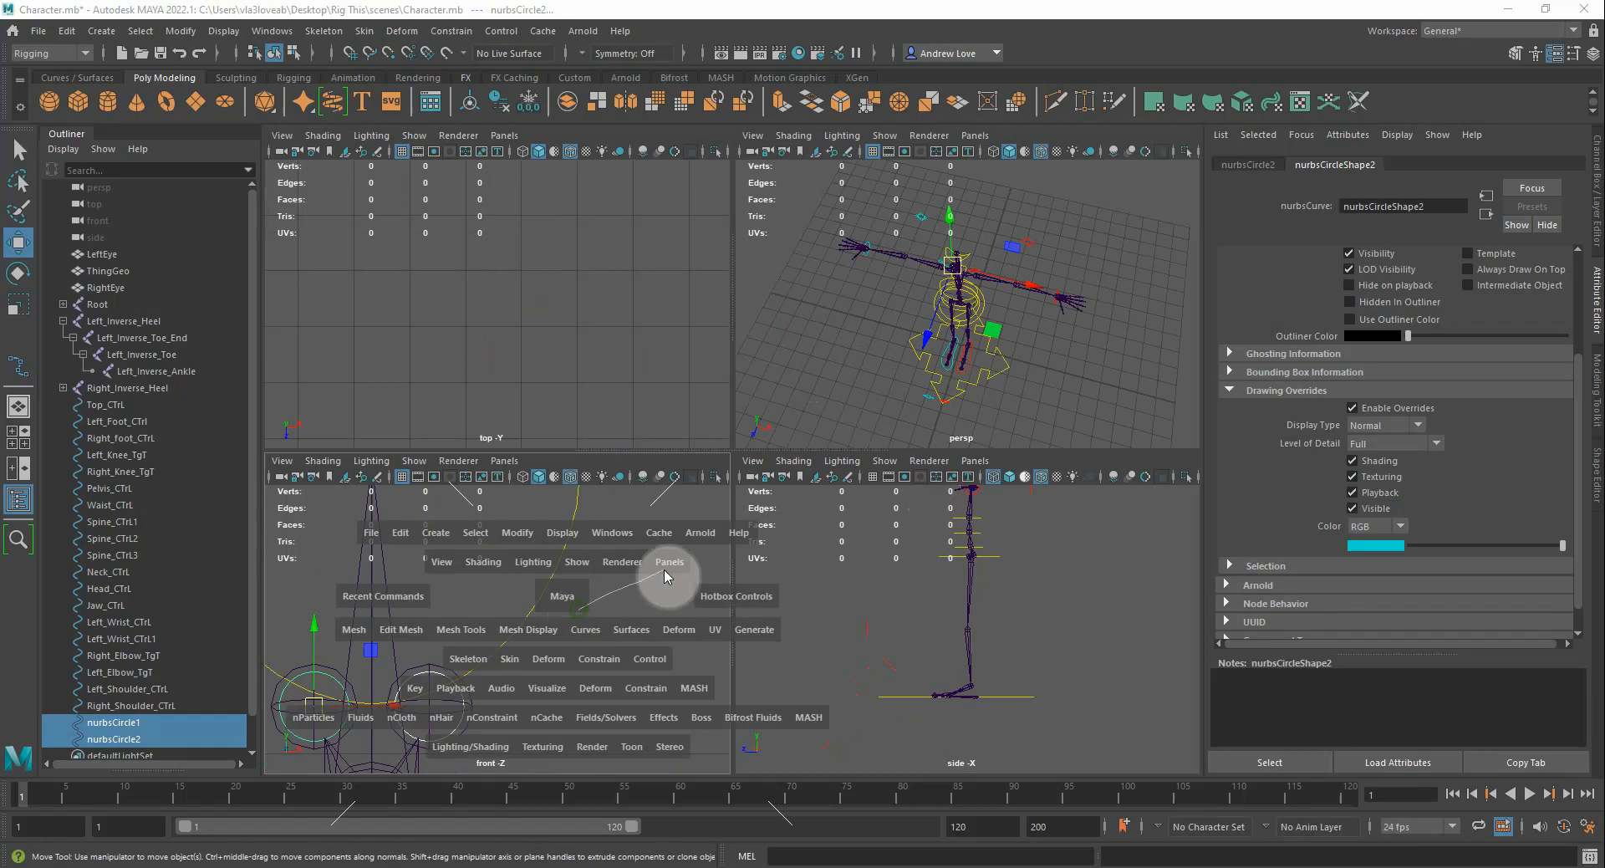
pyautogui.moveTo(664, 570)
pyautogui.mouseDown()
pyautogui.moveTo(613, 587)
pyautogui.moveTo(530, 501)
pyautogui.moveTo(555, 404)
pyautogui.moveTo(554, 430)
pyautogui.mouseUp()
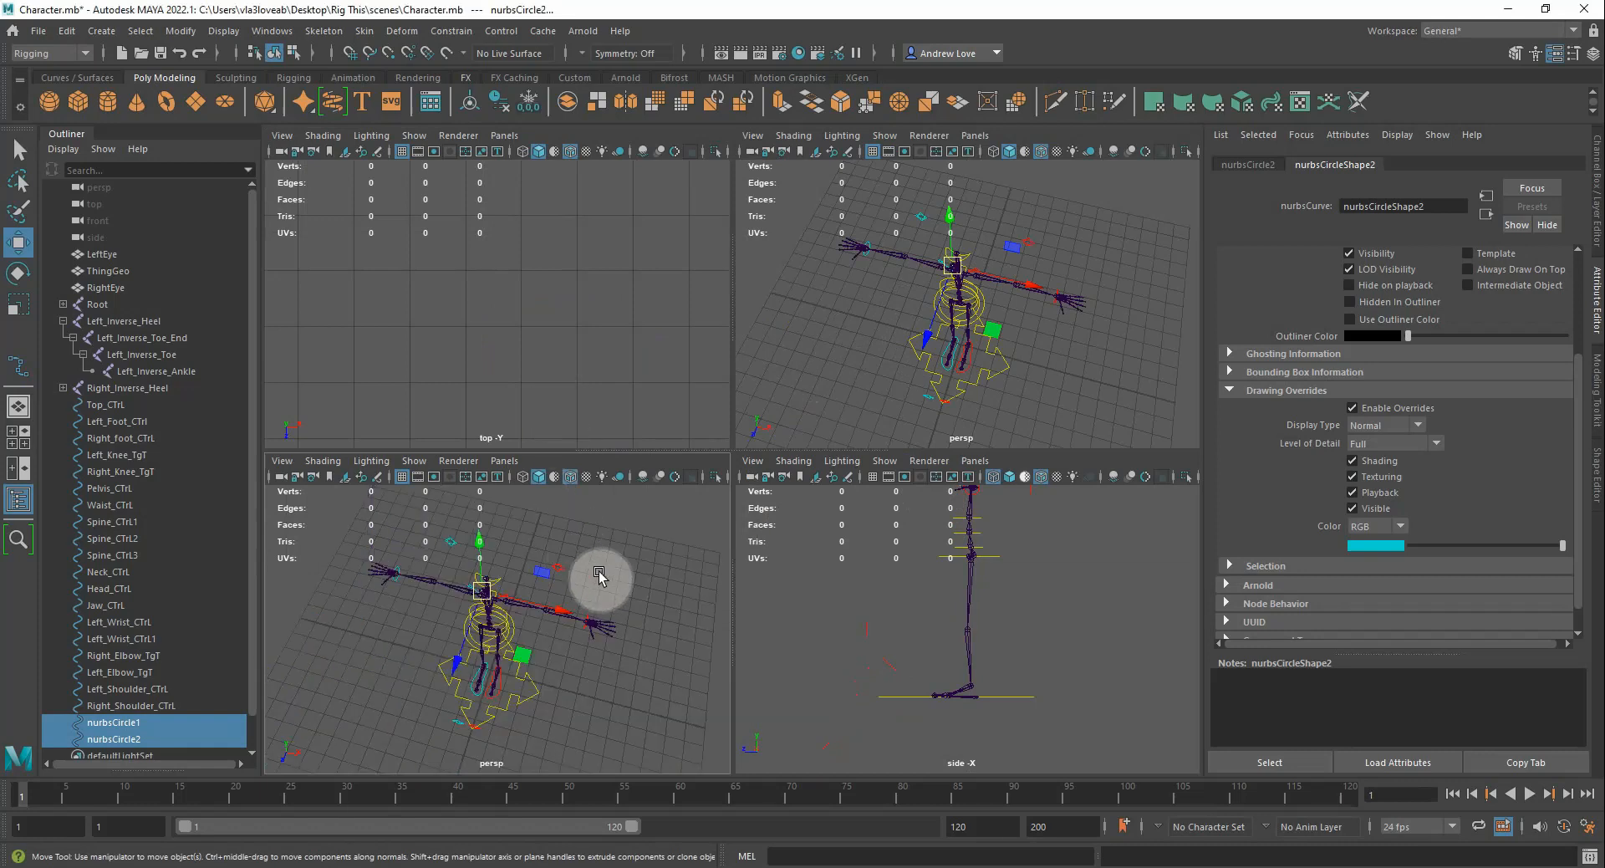
pyautogui.press('space')
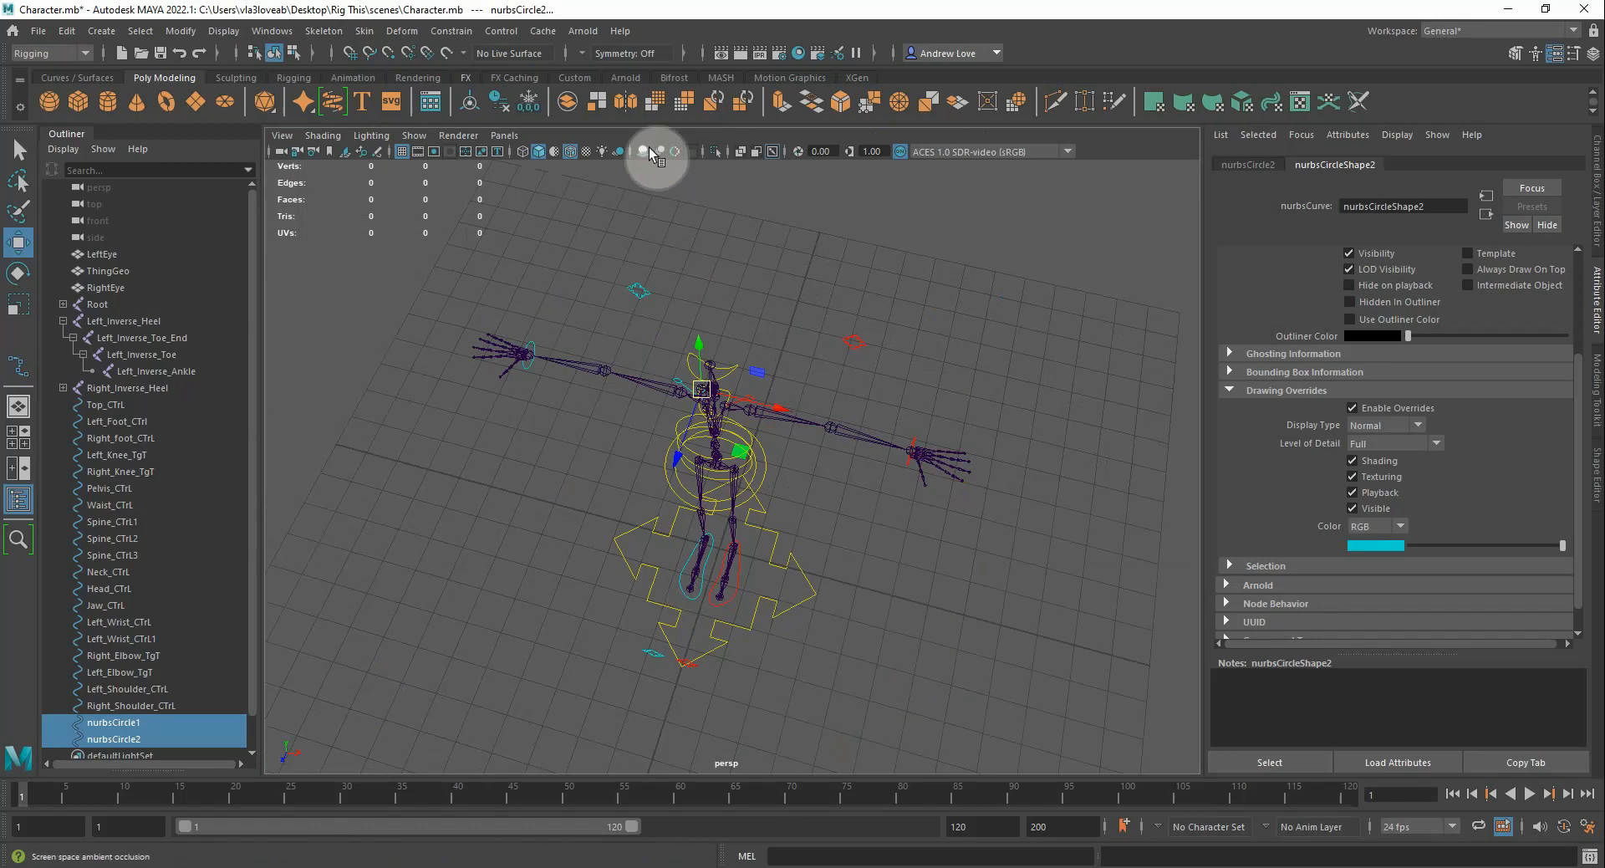
pyautogui.click(504, 135)
pyautogui.moveTo(634, 186)
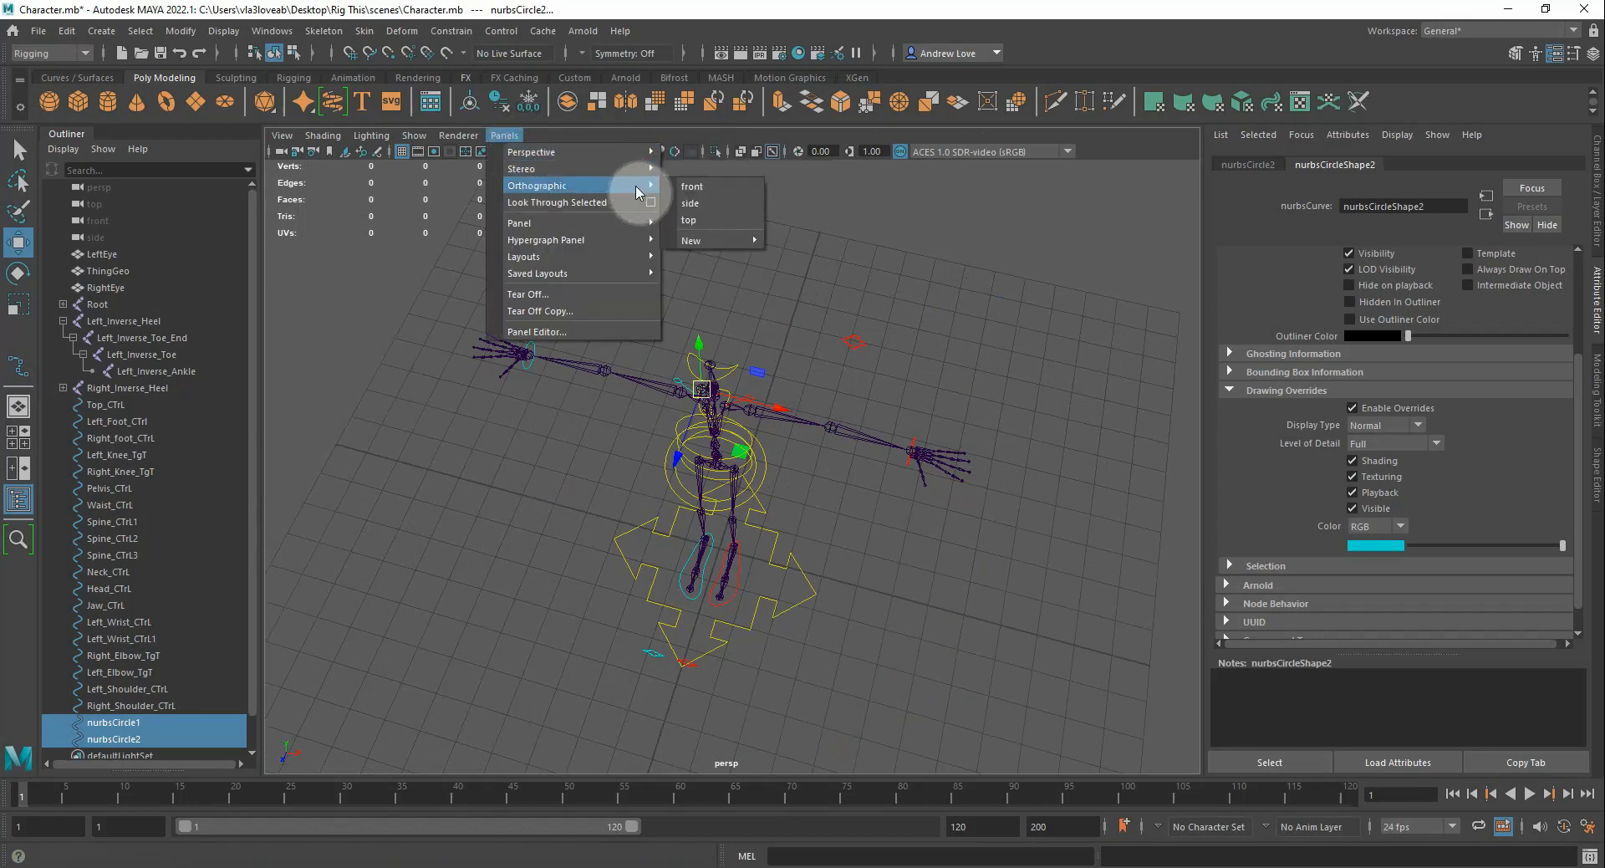
pyautogui.click(704, 187)
pyautogui.scroll(-6, 587, 491)
pyautogui.scroll(-3, 587, 493)
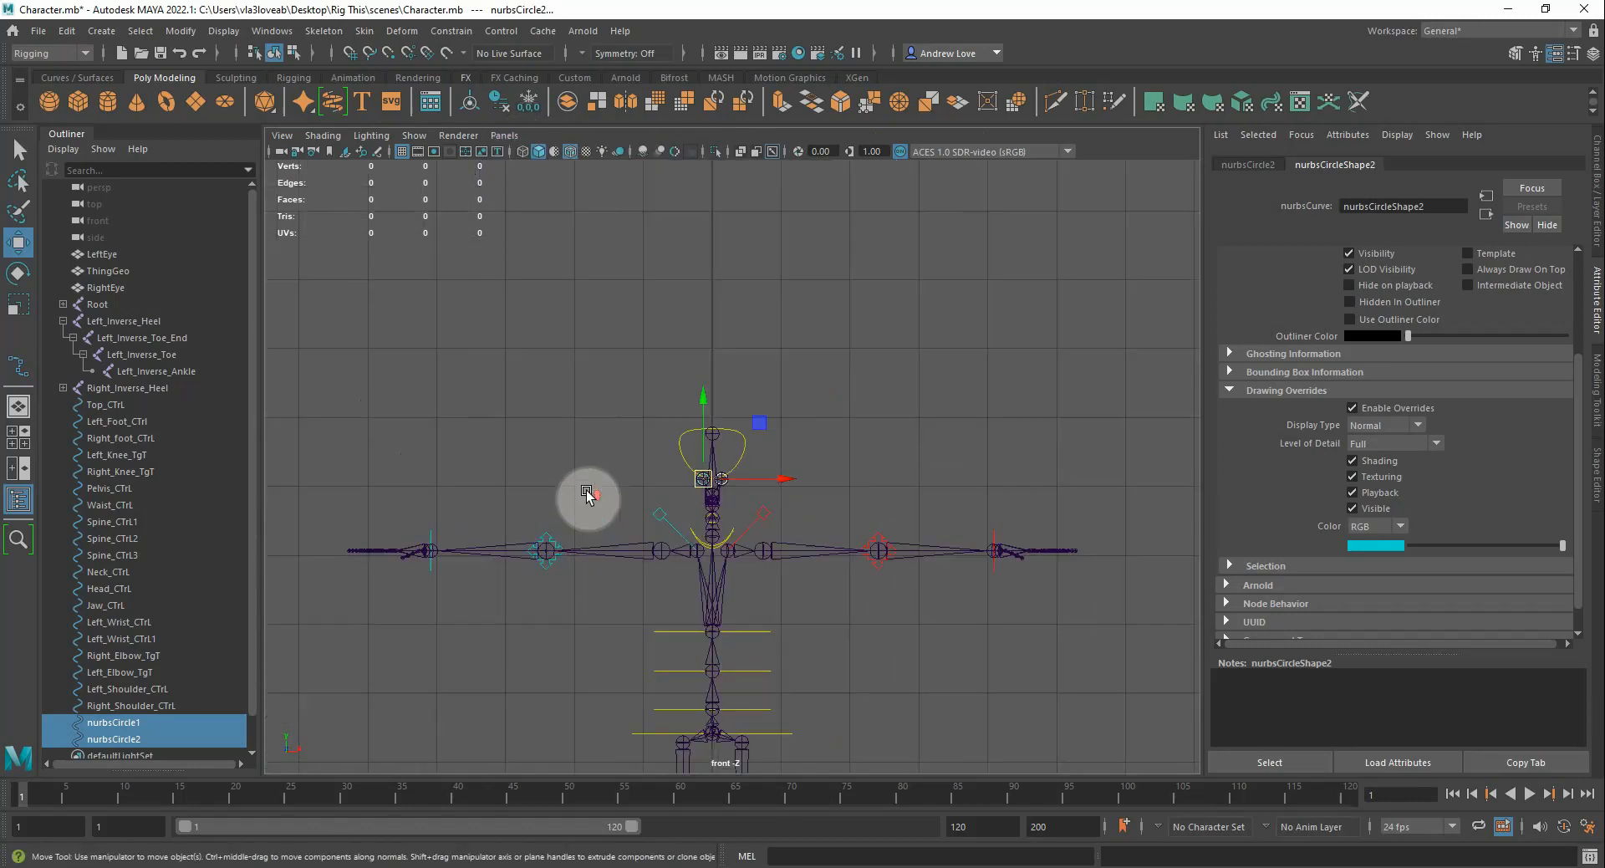
pyautogui.scroll(5, 587, 494)
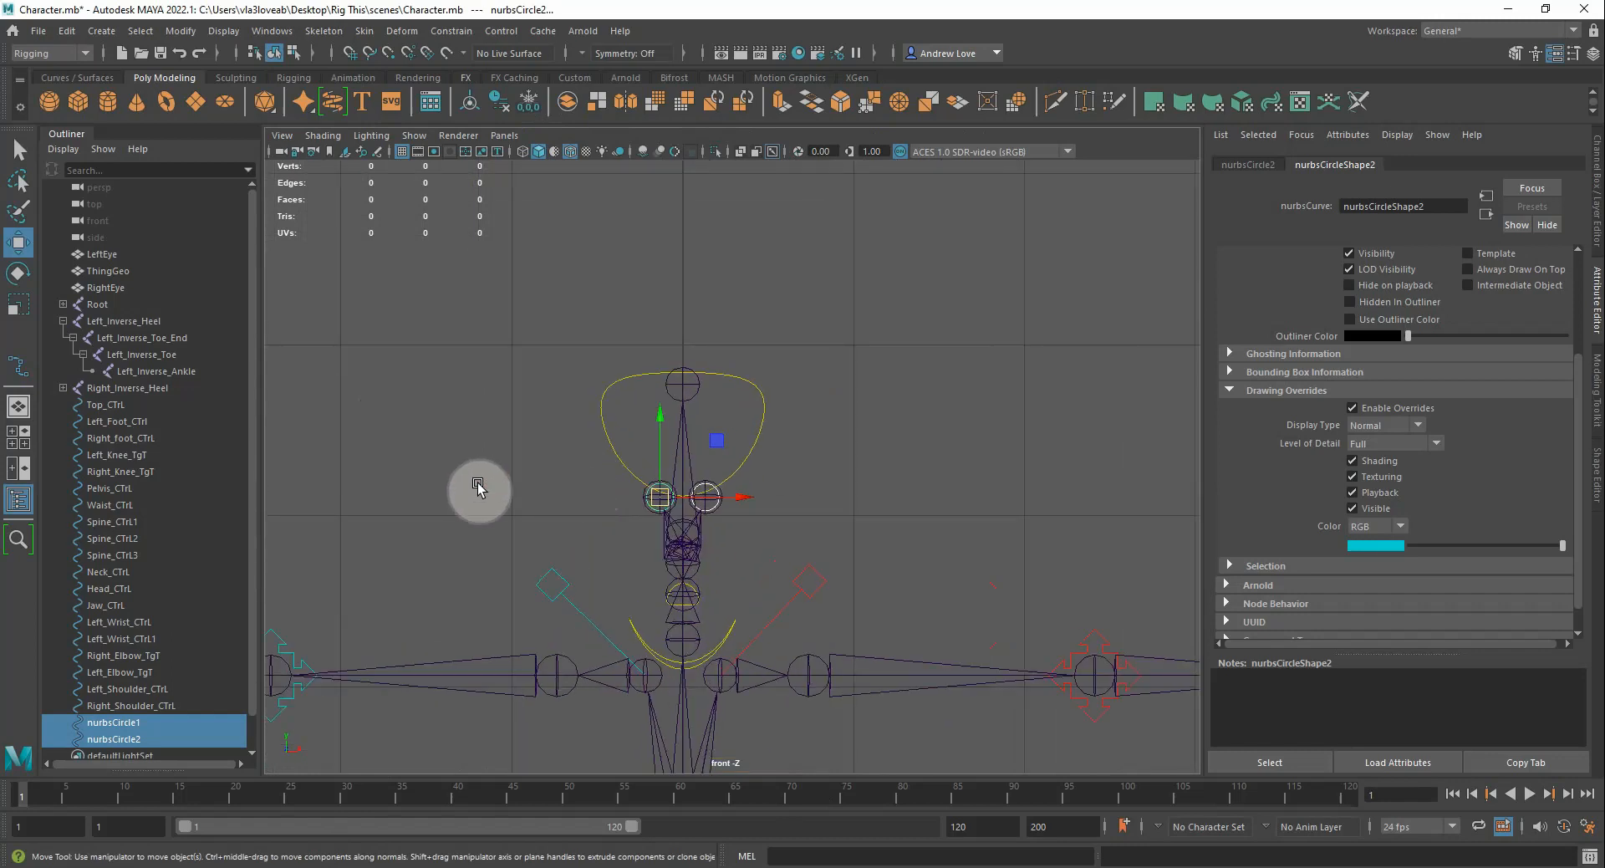
pyautogui.hotkey('ctrl', 'd')
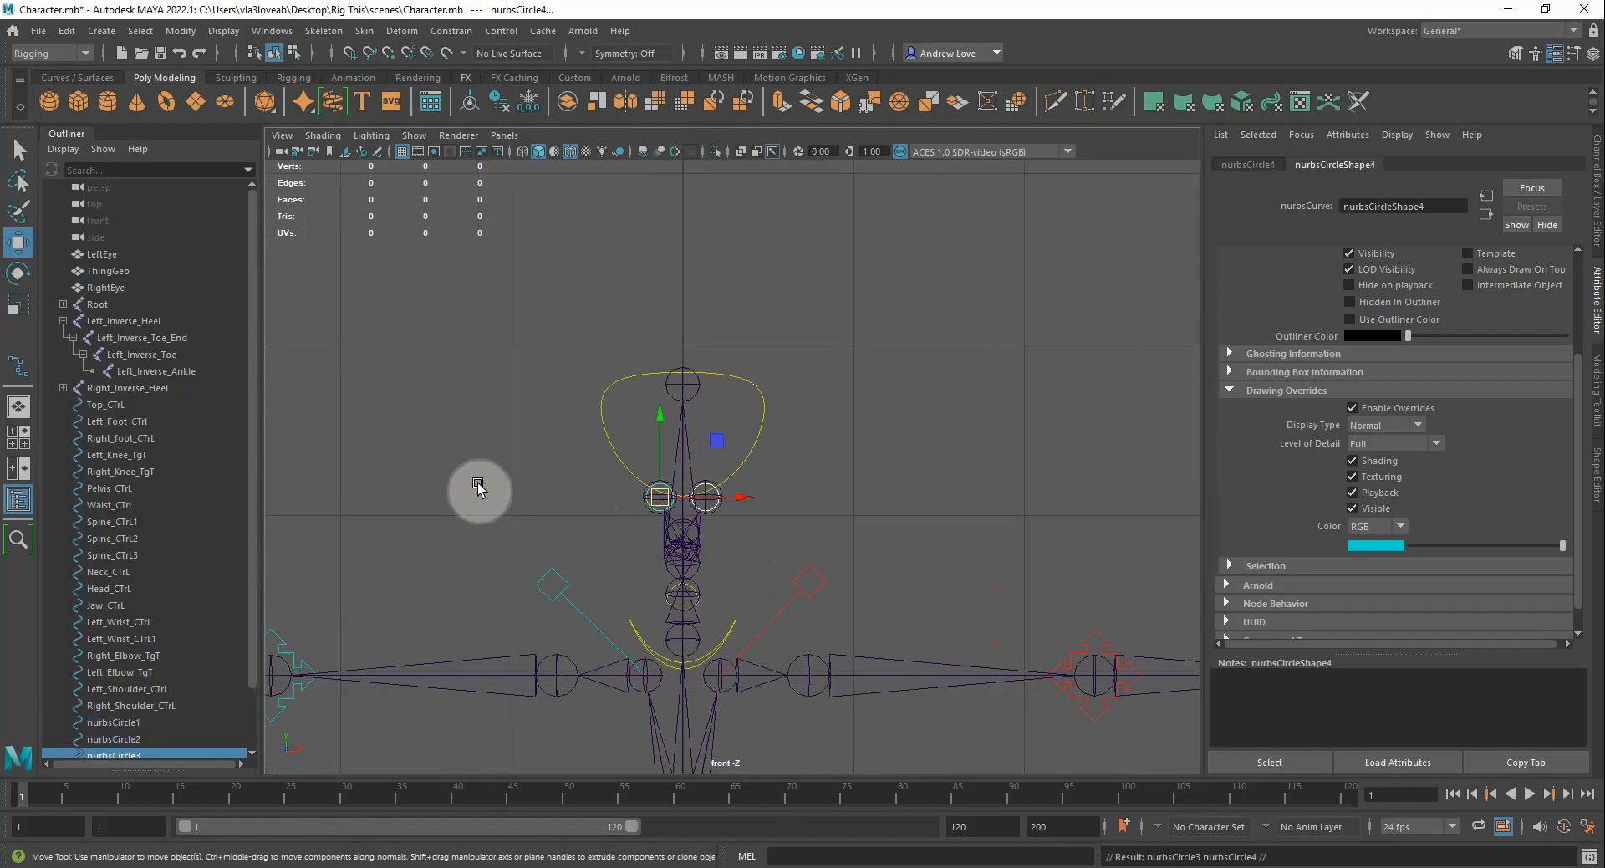
pyautogui.moveTo(727, 496); pyautogui.dragTo(861, 496)
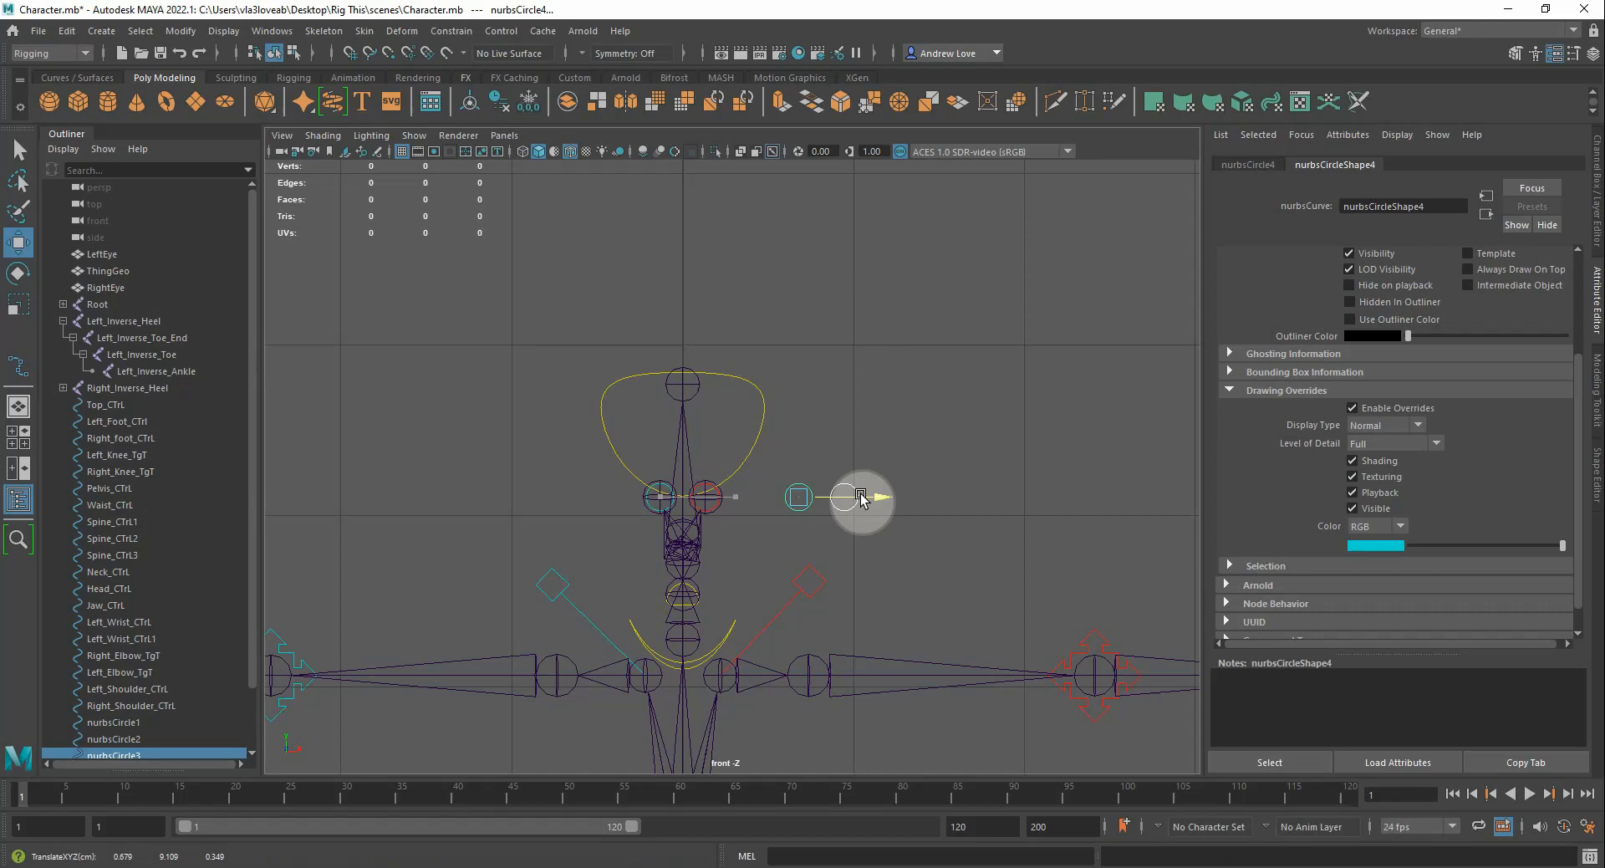
pyautogui.hotkey('ctrl', 'z')
pyautogui.hotkey('ctrl', 'z')
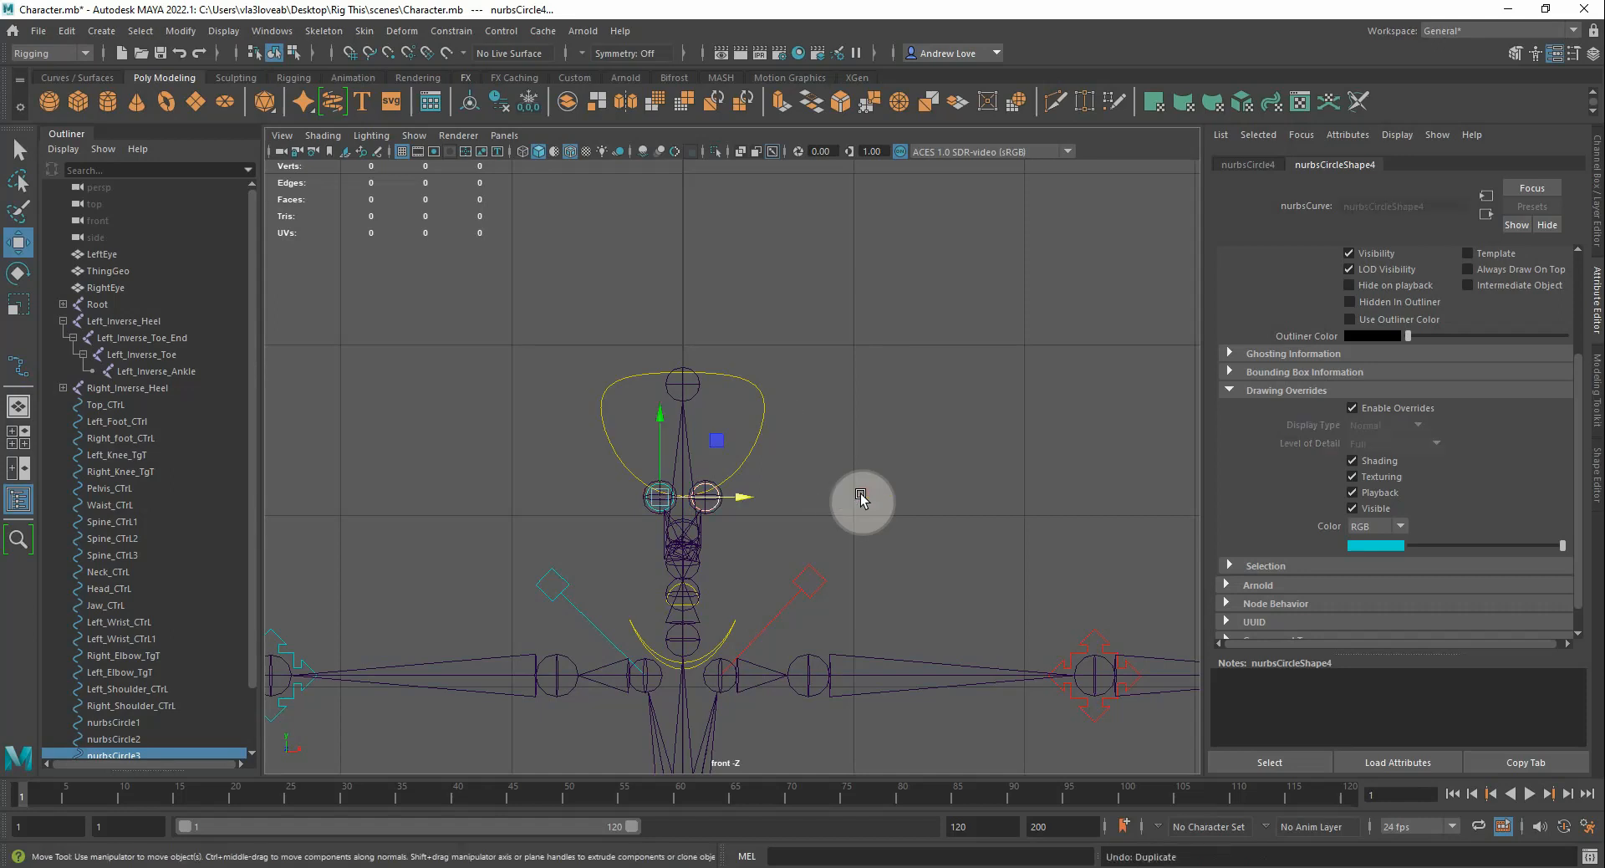
pyautogui.click(832, 484)
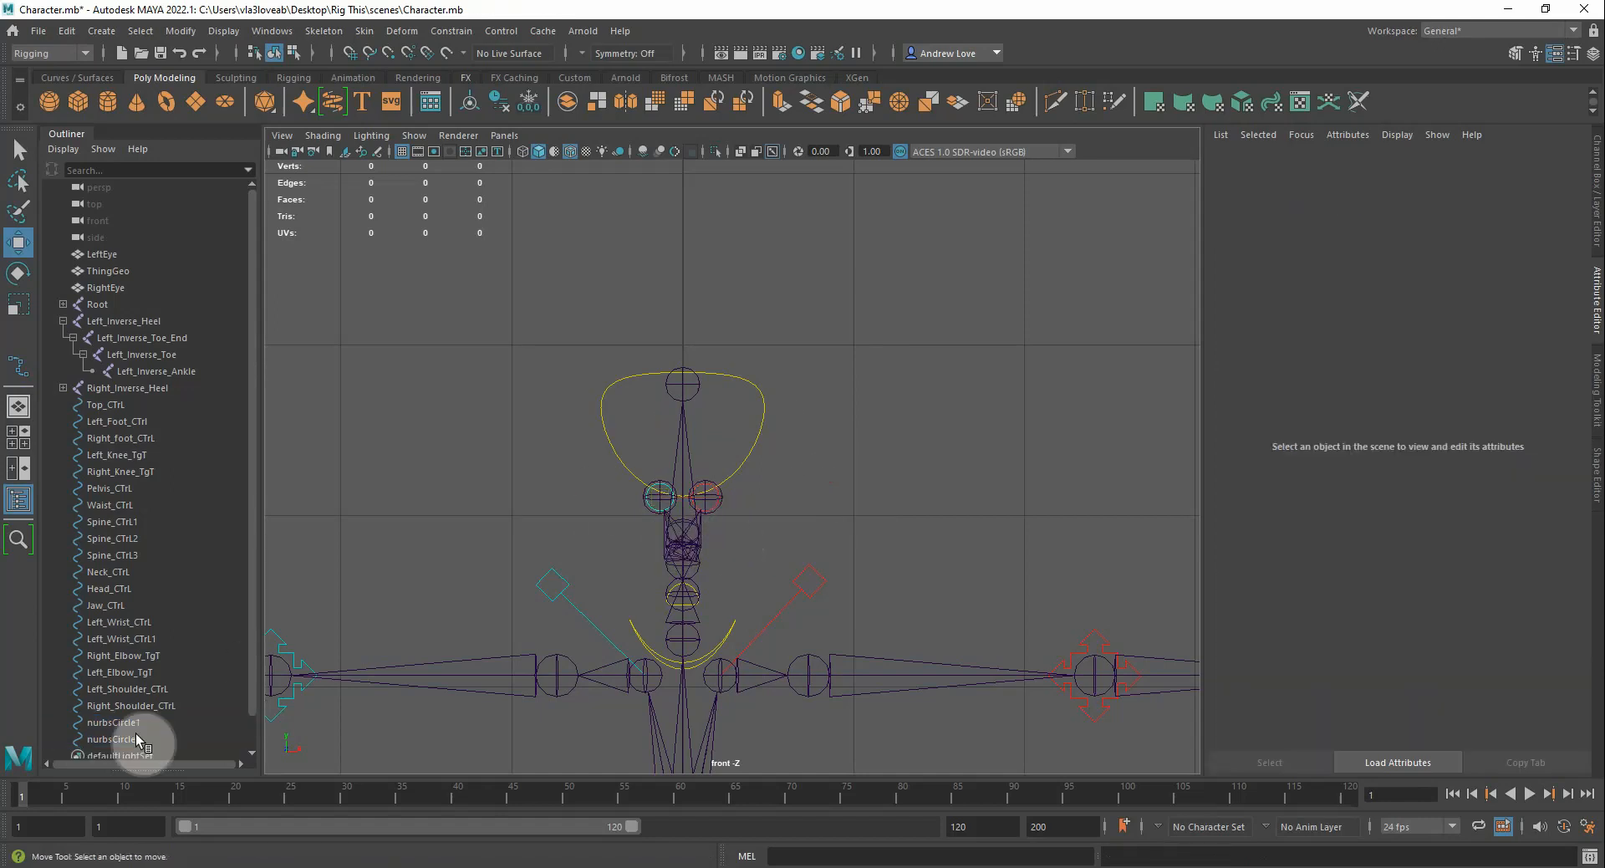
# Duplicate the cyan right eye circle and grid-snap the copy onto the head's center line at X 0, Y 9
pyautogui.click(654, 507)
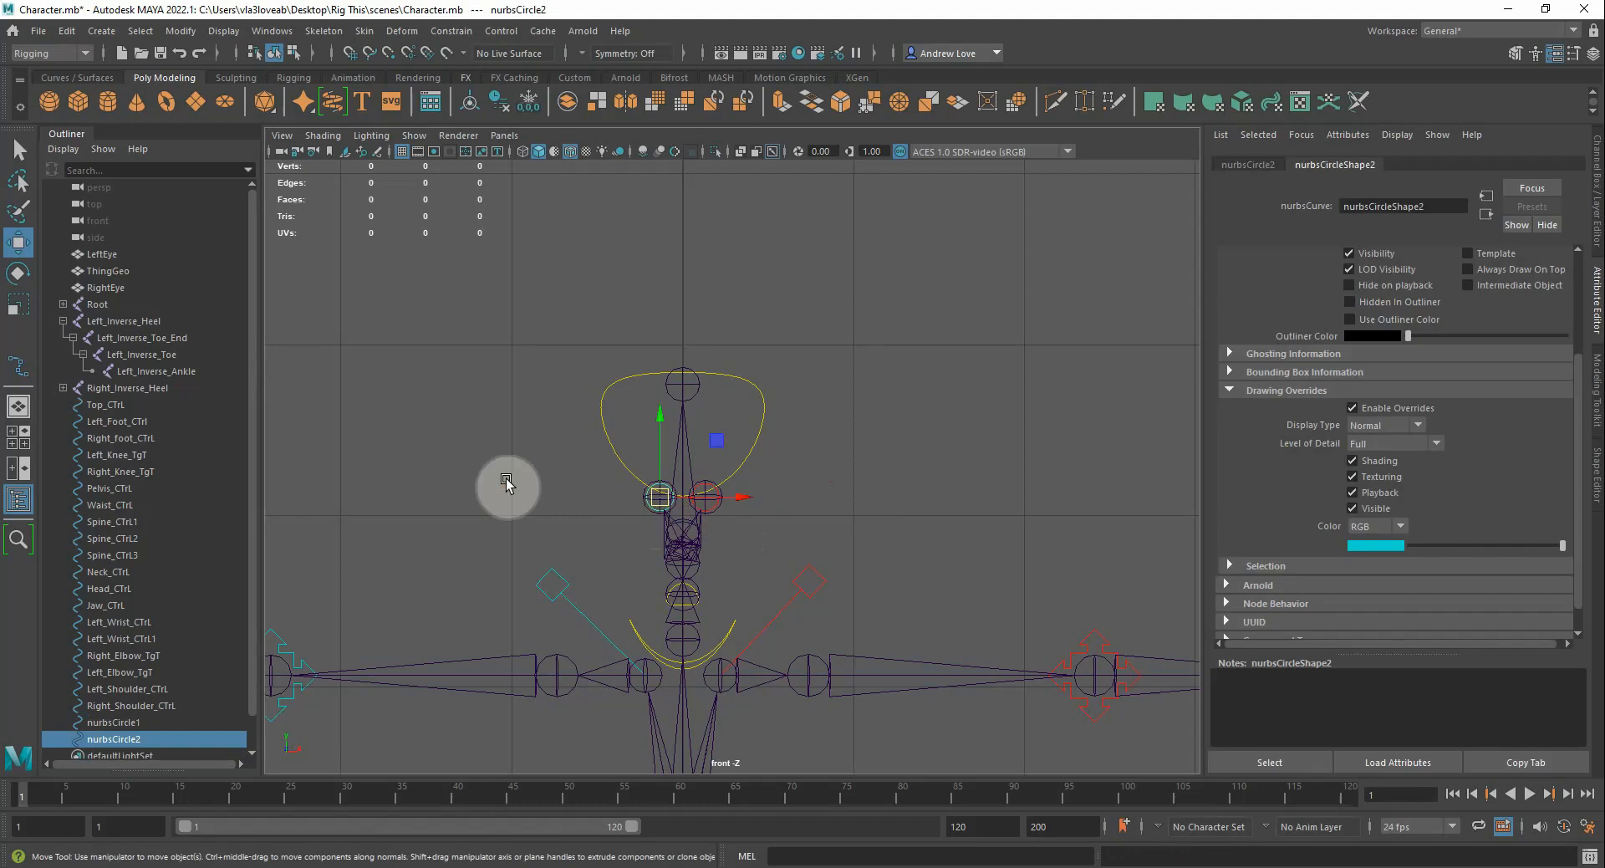
pyautogui.hotkey('ctrl', 'd')
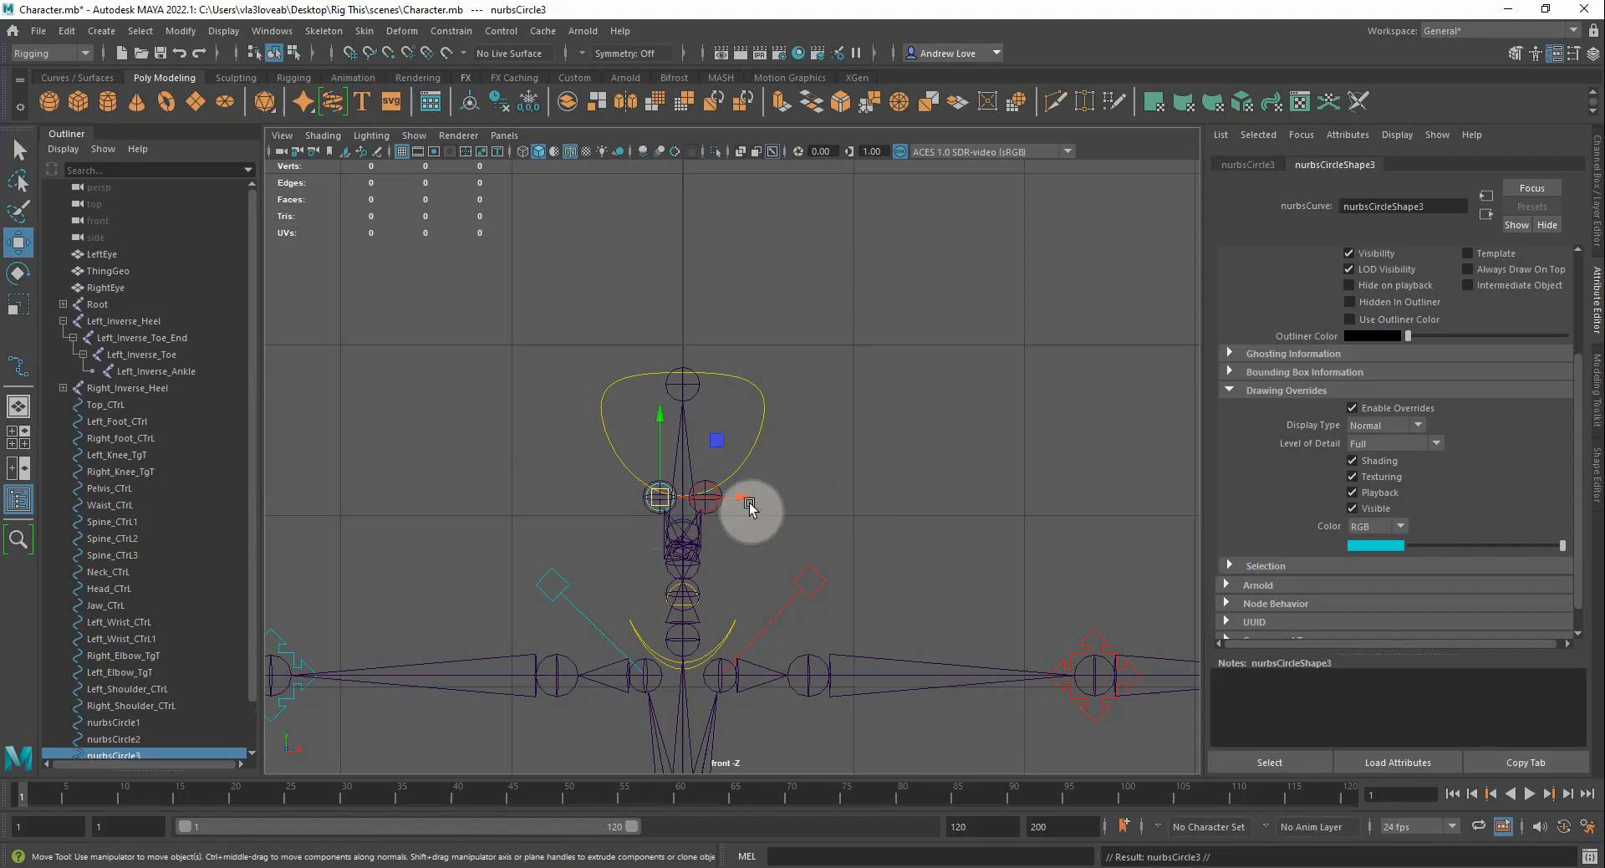
pyautogui.moveTo(746, 497); pyautogui.dragTo(874, 502)
pyautogui.scroll(5, 710, 530)
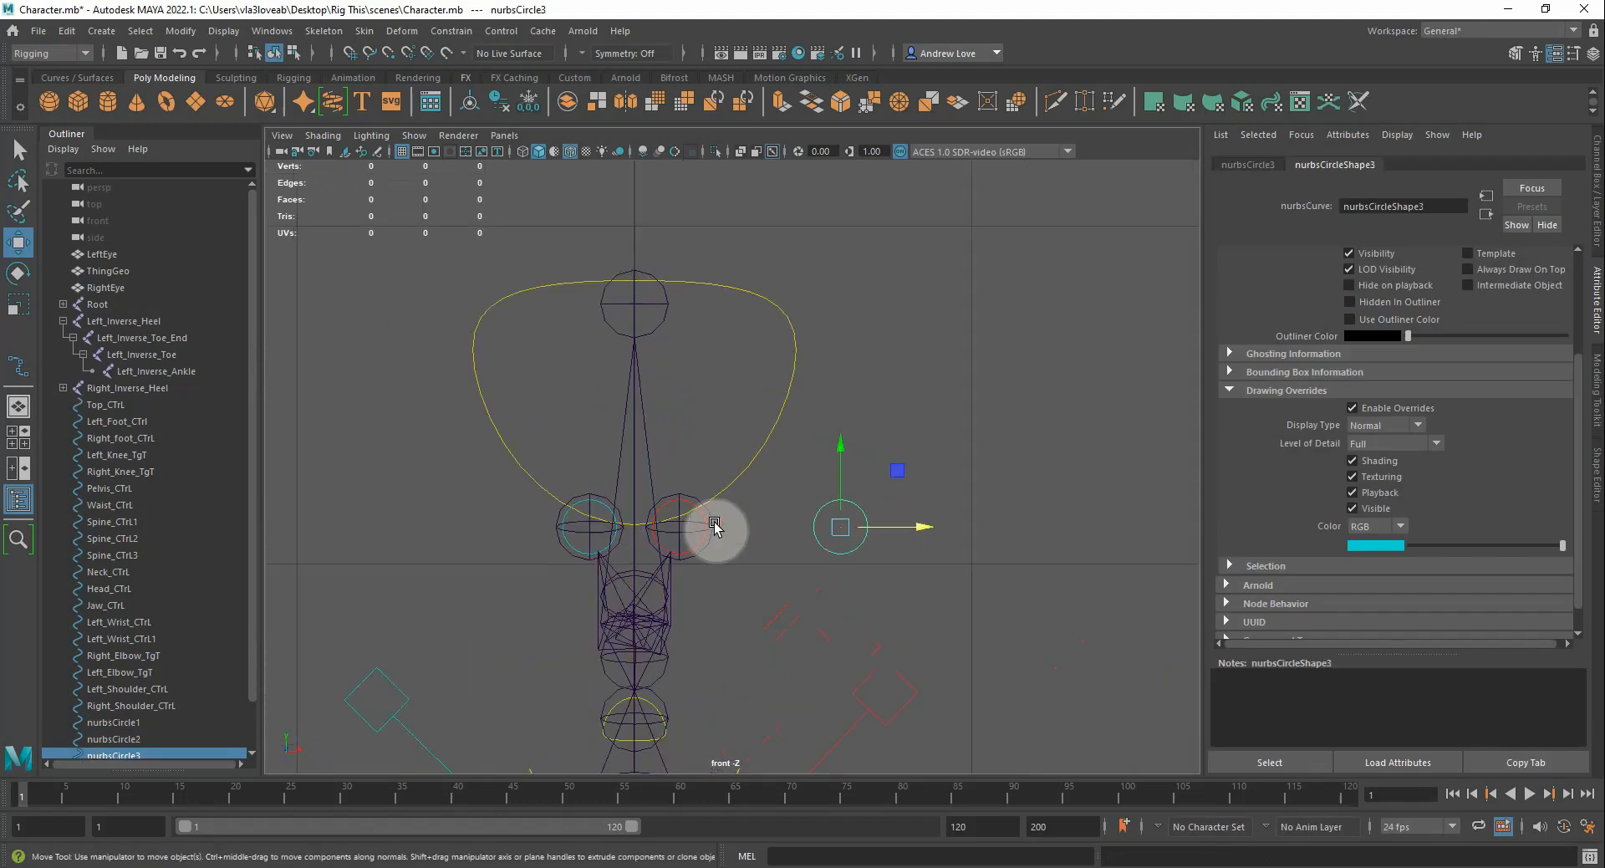
pyautogui.keyDown('alt'); pyautogui.moveTo(452, 631); pyautogui.dragTo(484, 419, button='middle'); pyautogui.keyUp('alt')
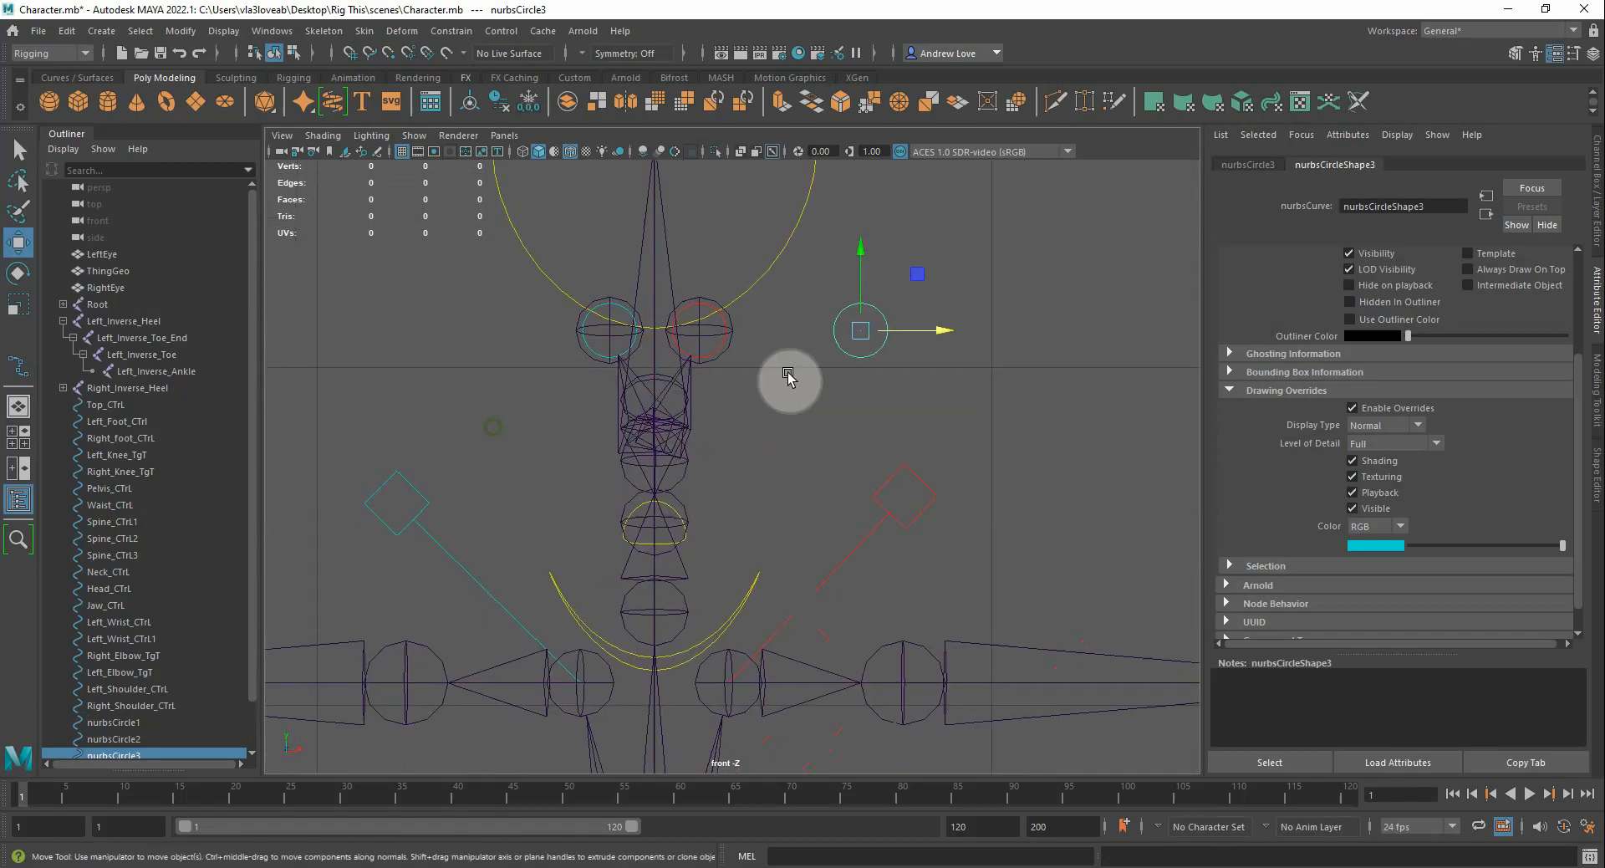
pyautogui.press('x')
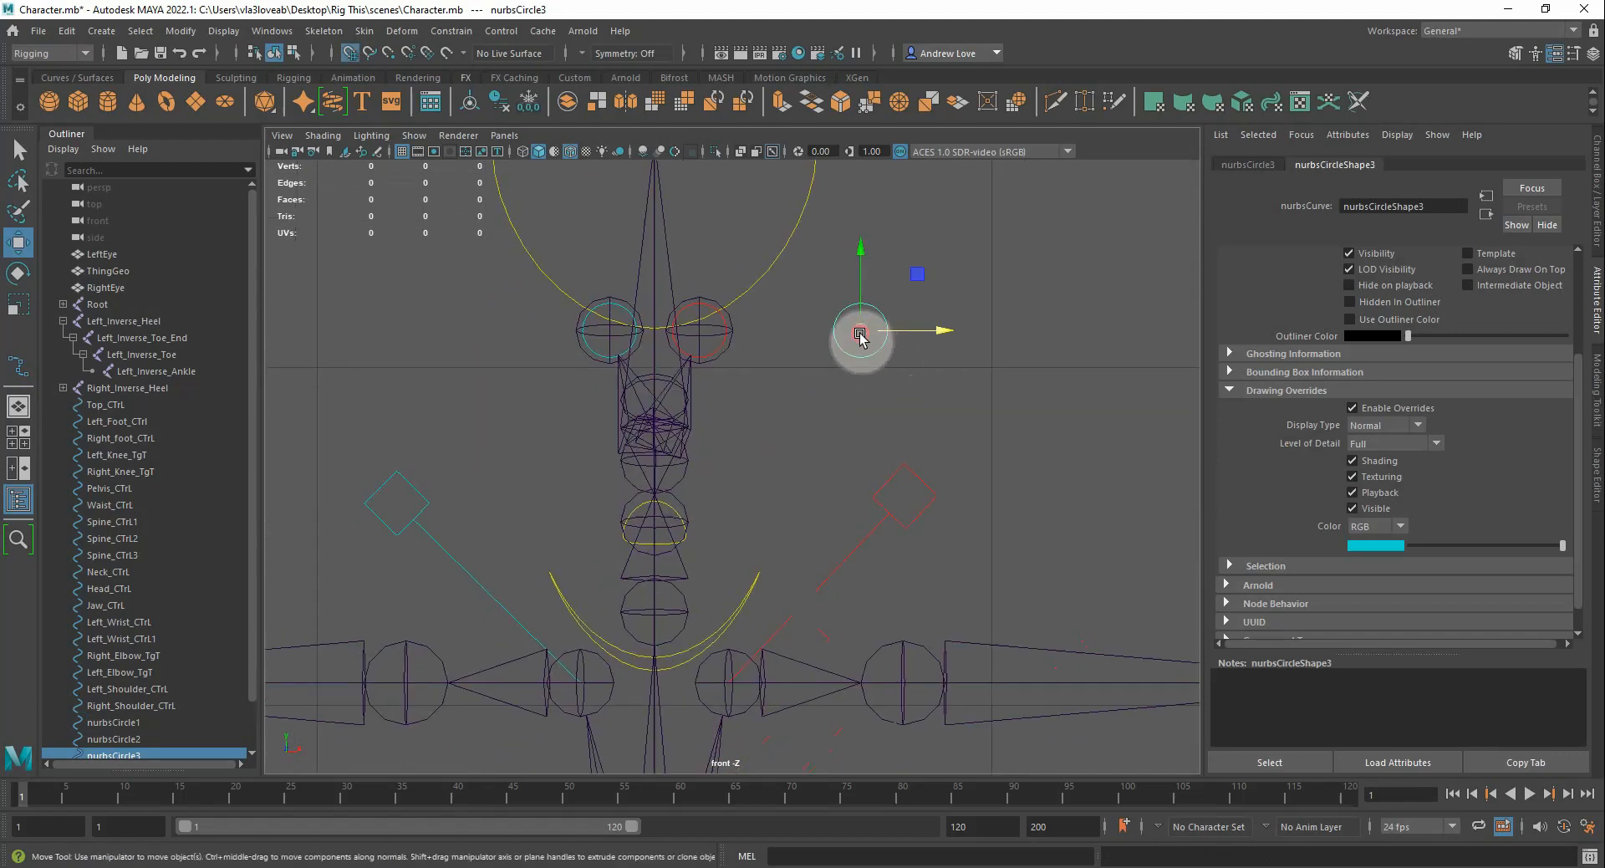
pyautogui.moveTo(860, 335); pyautogui.dragTo(755, 347)
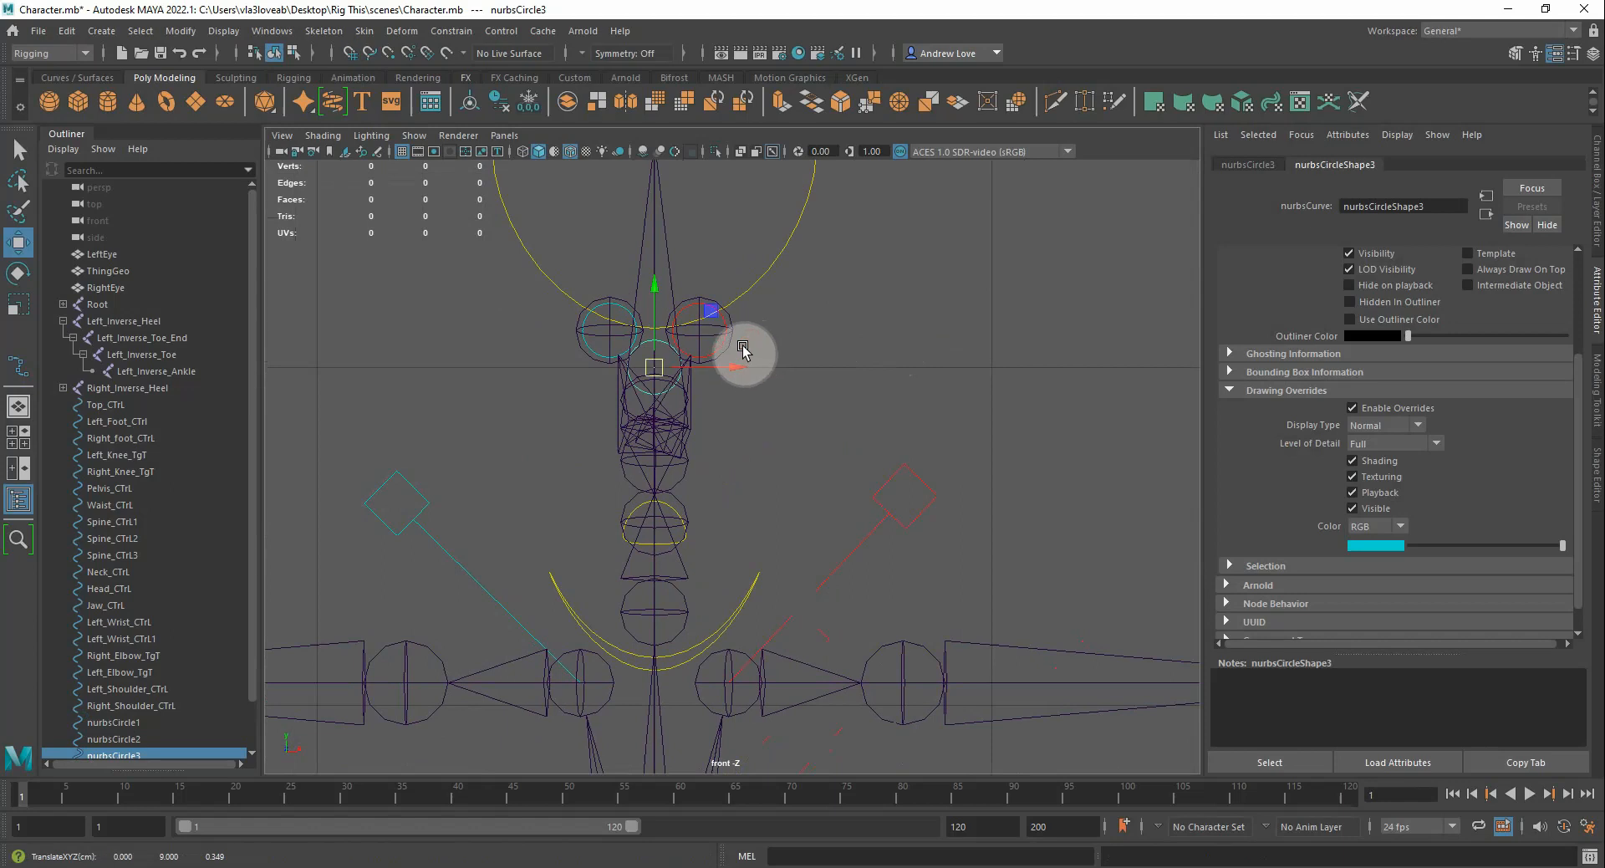
# Scale the centered circle uniformly to about 0.254 so it surrounds both eyes, and raise it to about Y 9.106
pyautogui.press('r')
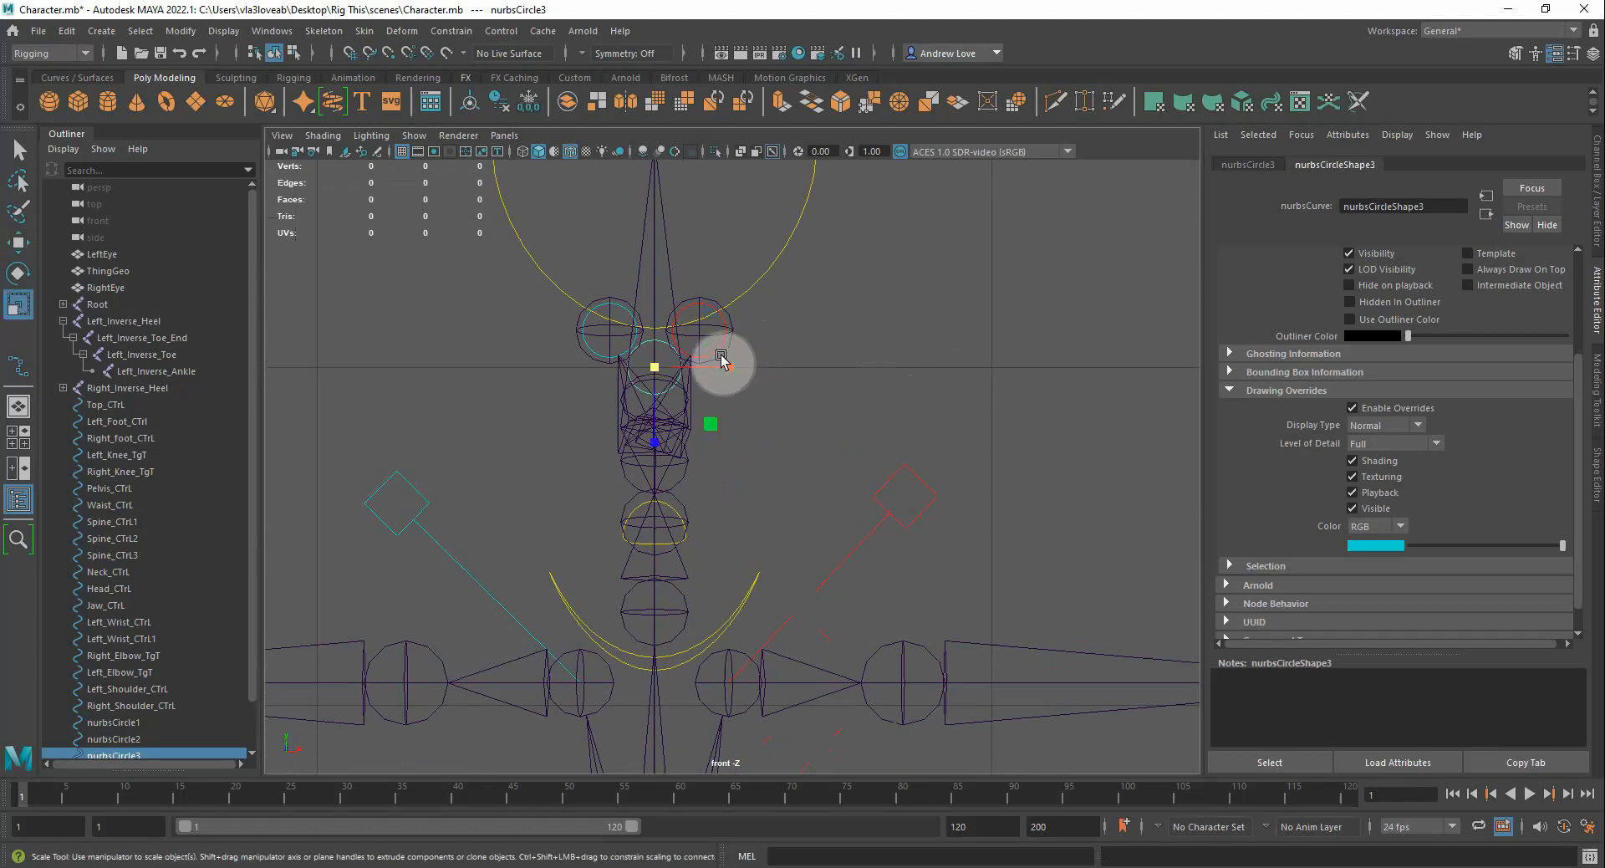
pyautogui.moveTo(655, 369); pyautogui.dragTo(749, 375)
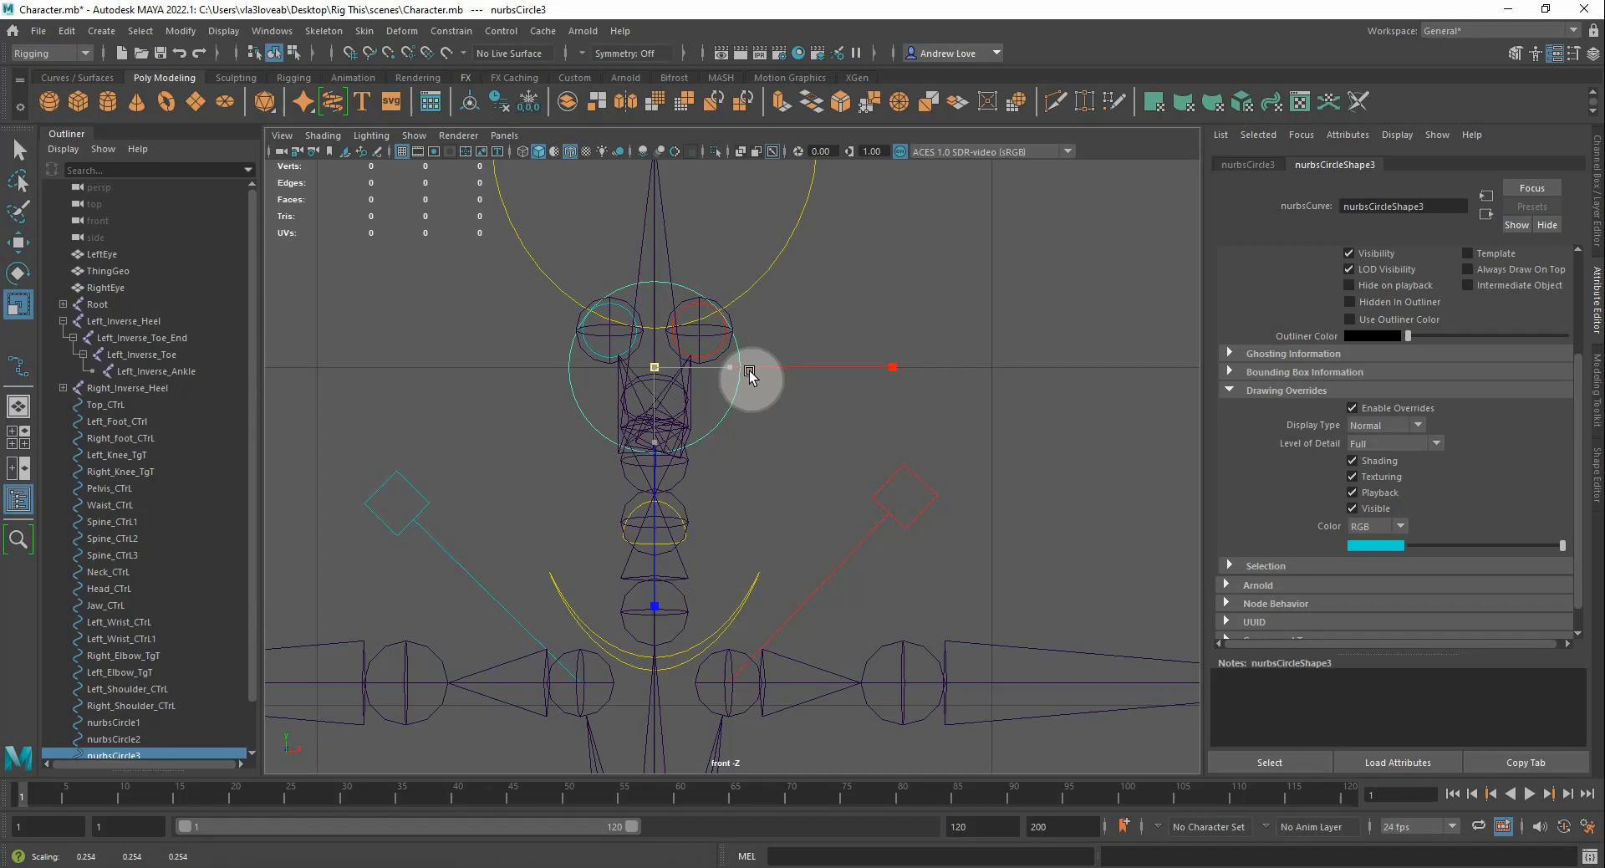
pyautogui.press('w')
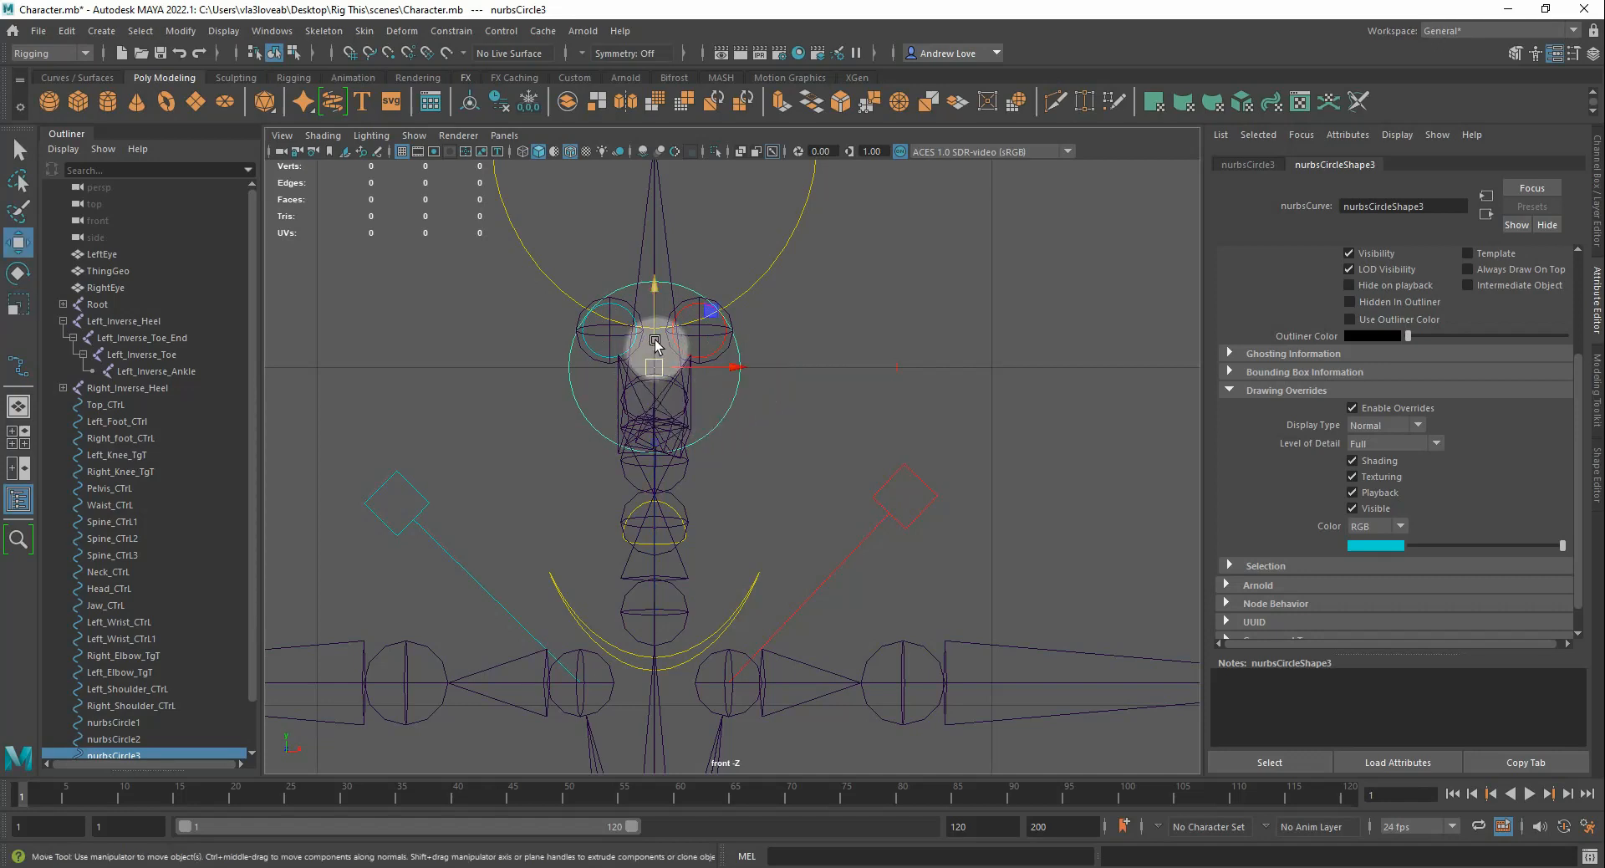
pyautogui.moveTo(655, 348); pyautogui.dragTo(660, 302)
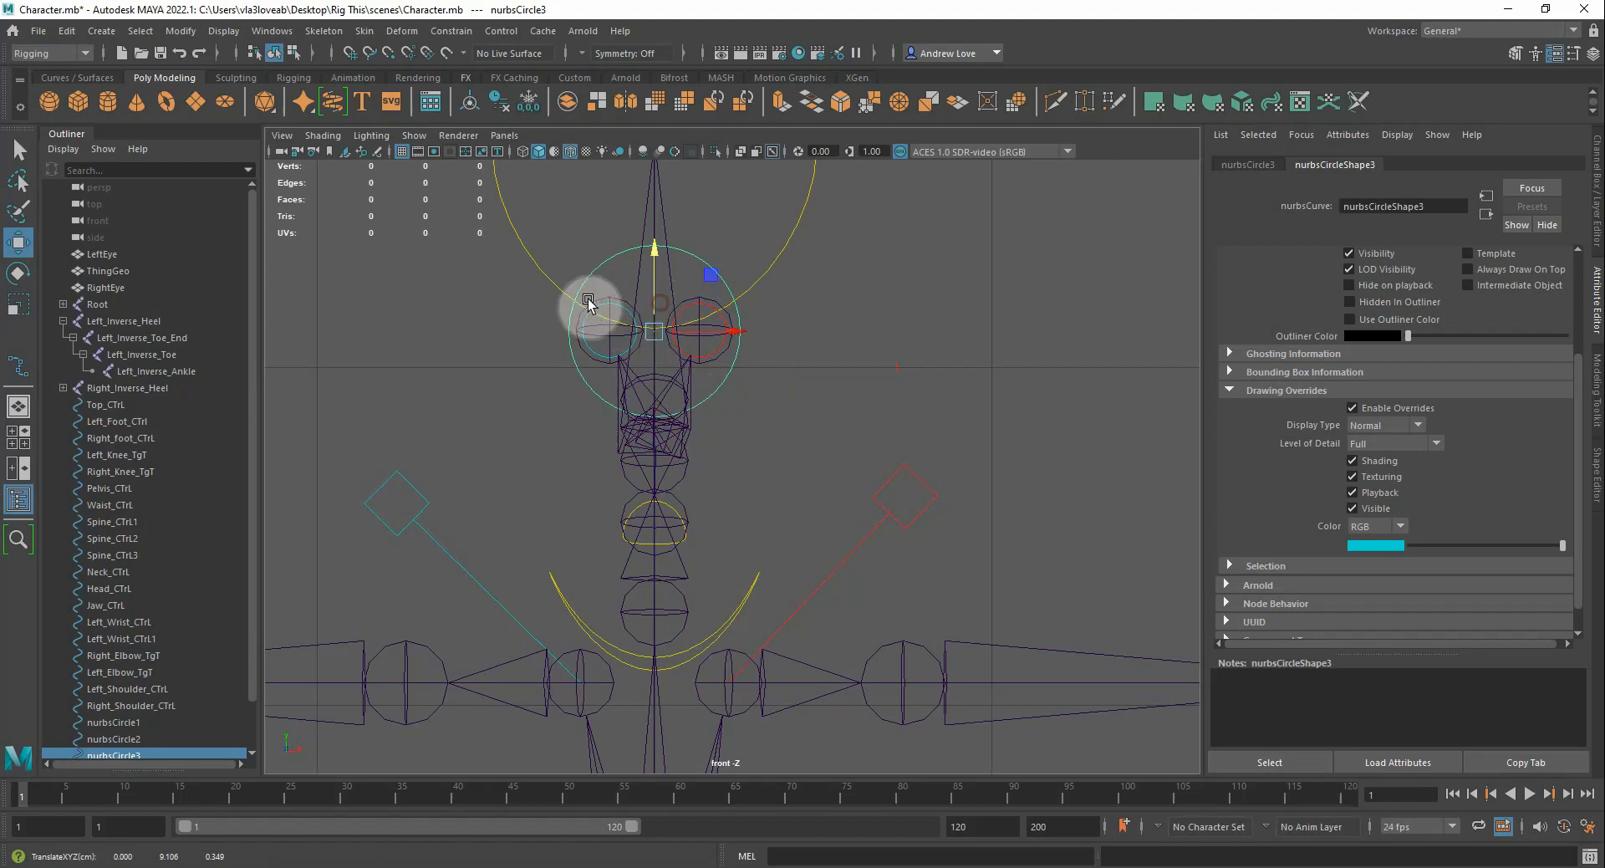
# Select the large surrounding circle and both eye circles, and isolate the three curves in the front view
pyautogui.moveTo(590, 278); pyautogui.dragTo(537, 271, button='right')
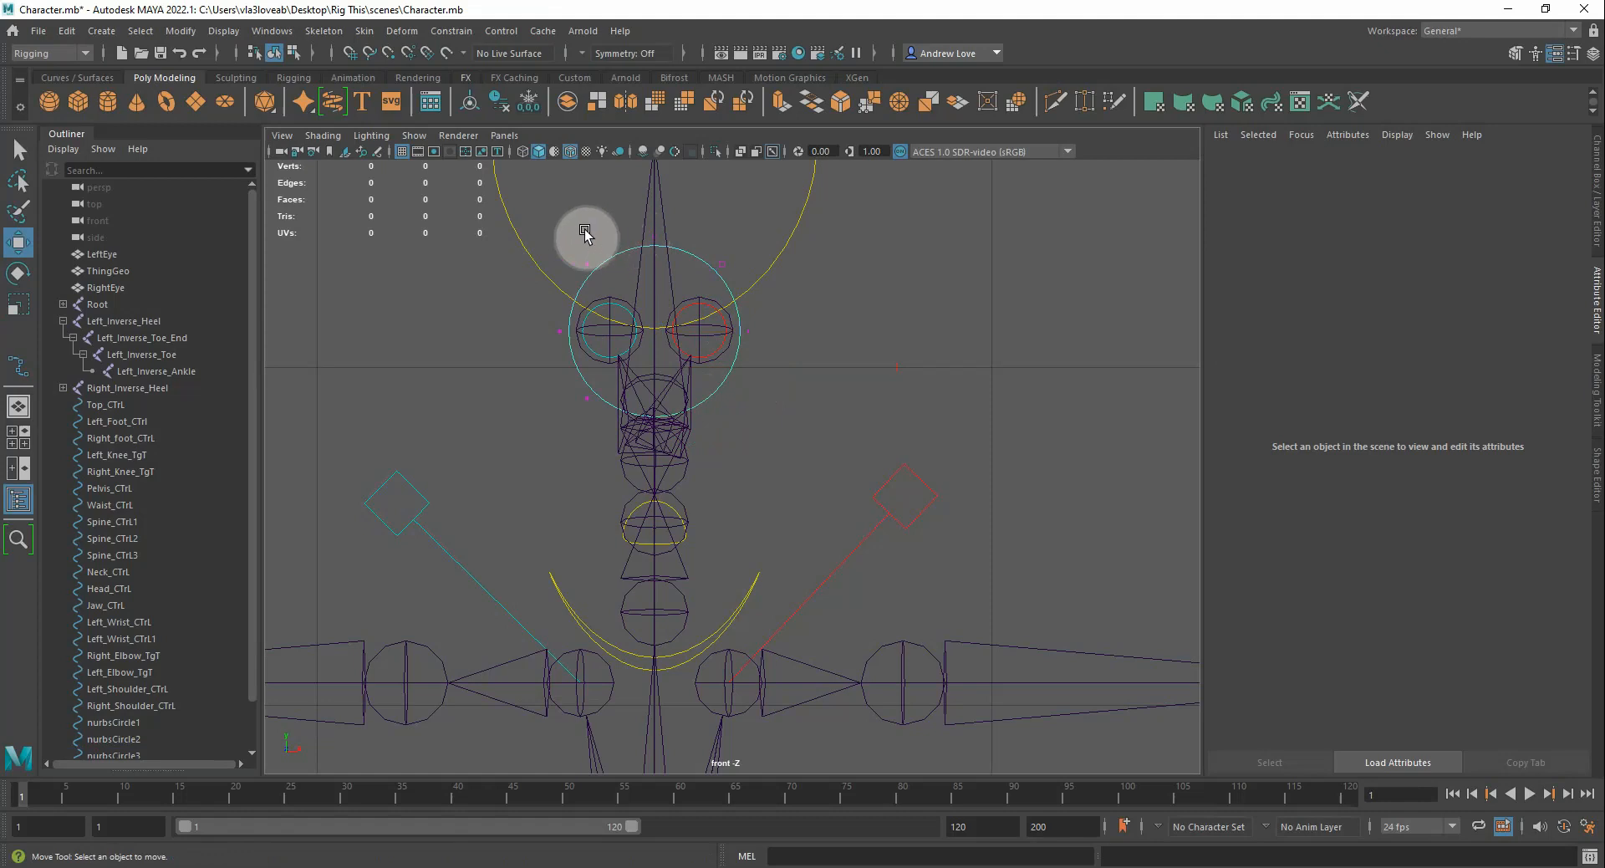
pyautogui.click(728, 275)
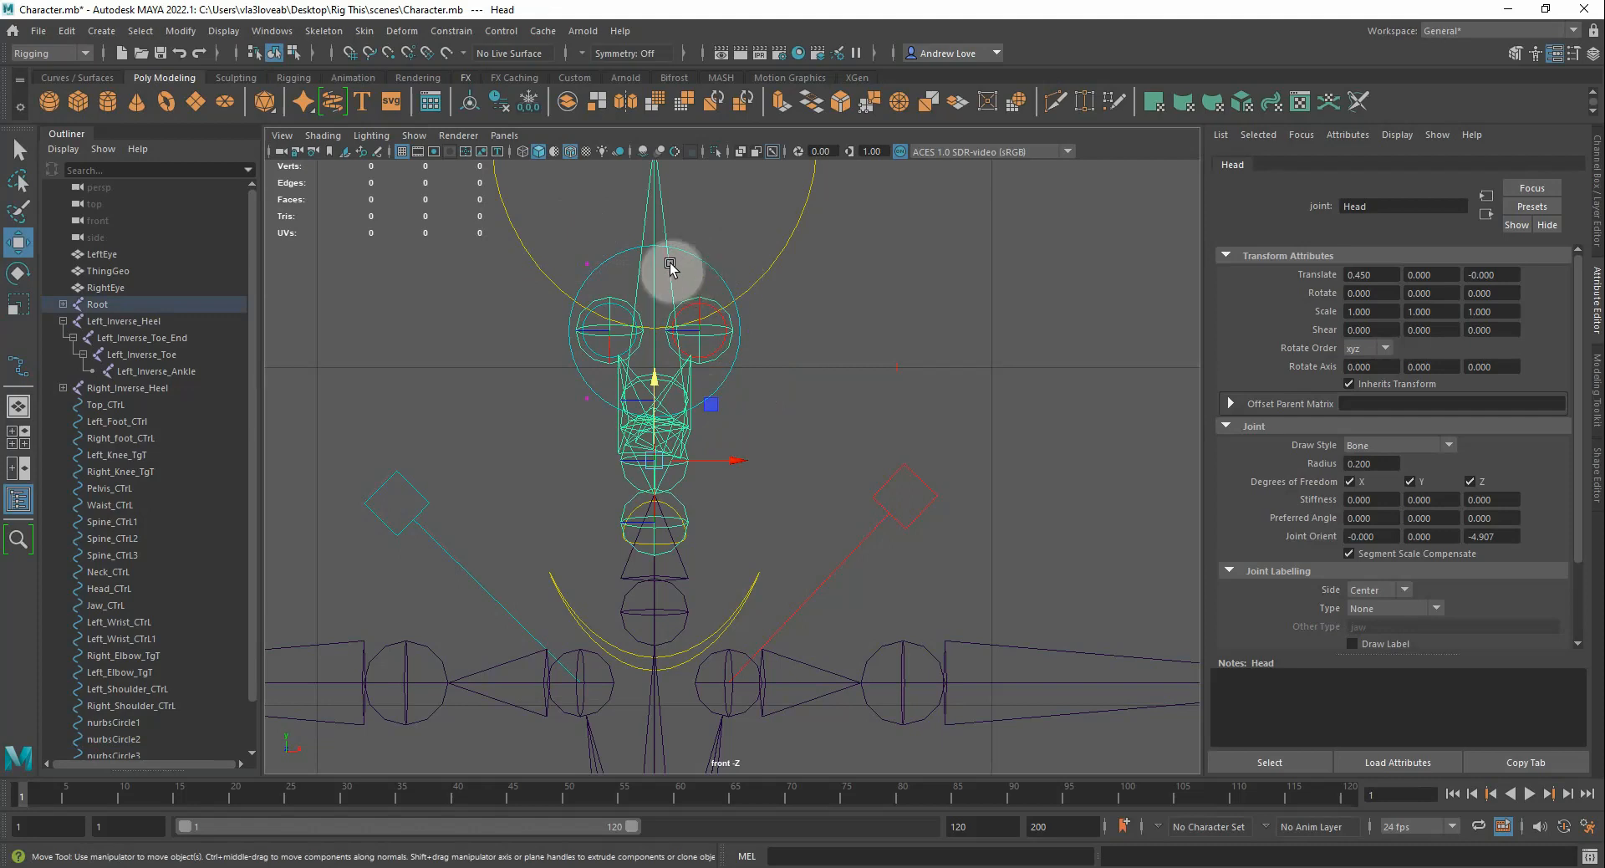
pyautogui.click(706, 269)
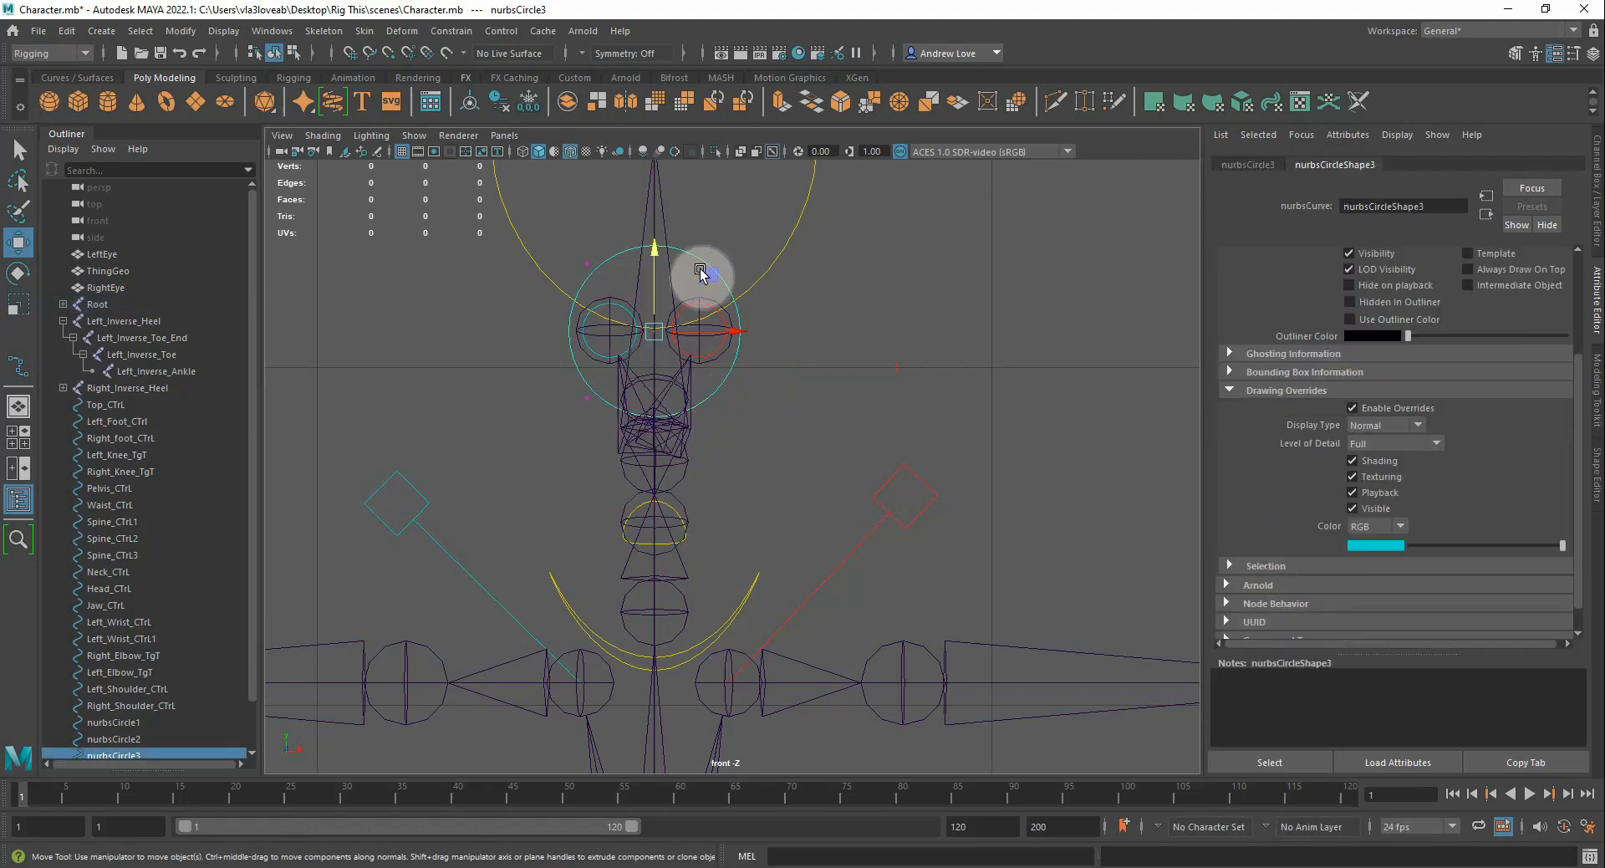
pyautogui.scroll(2, 602, 309)
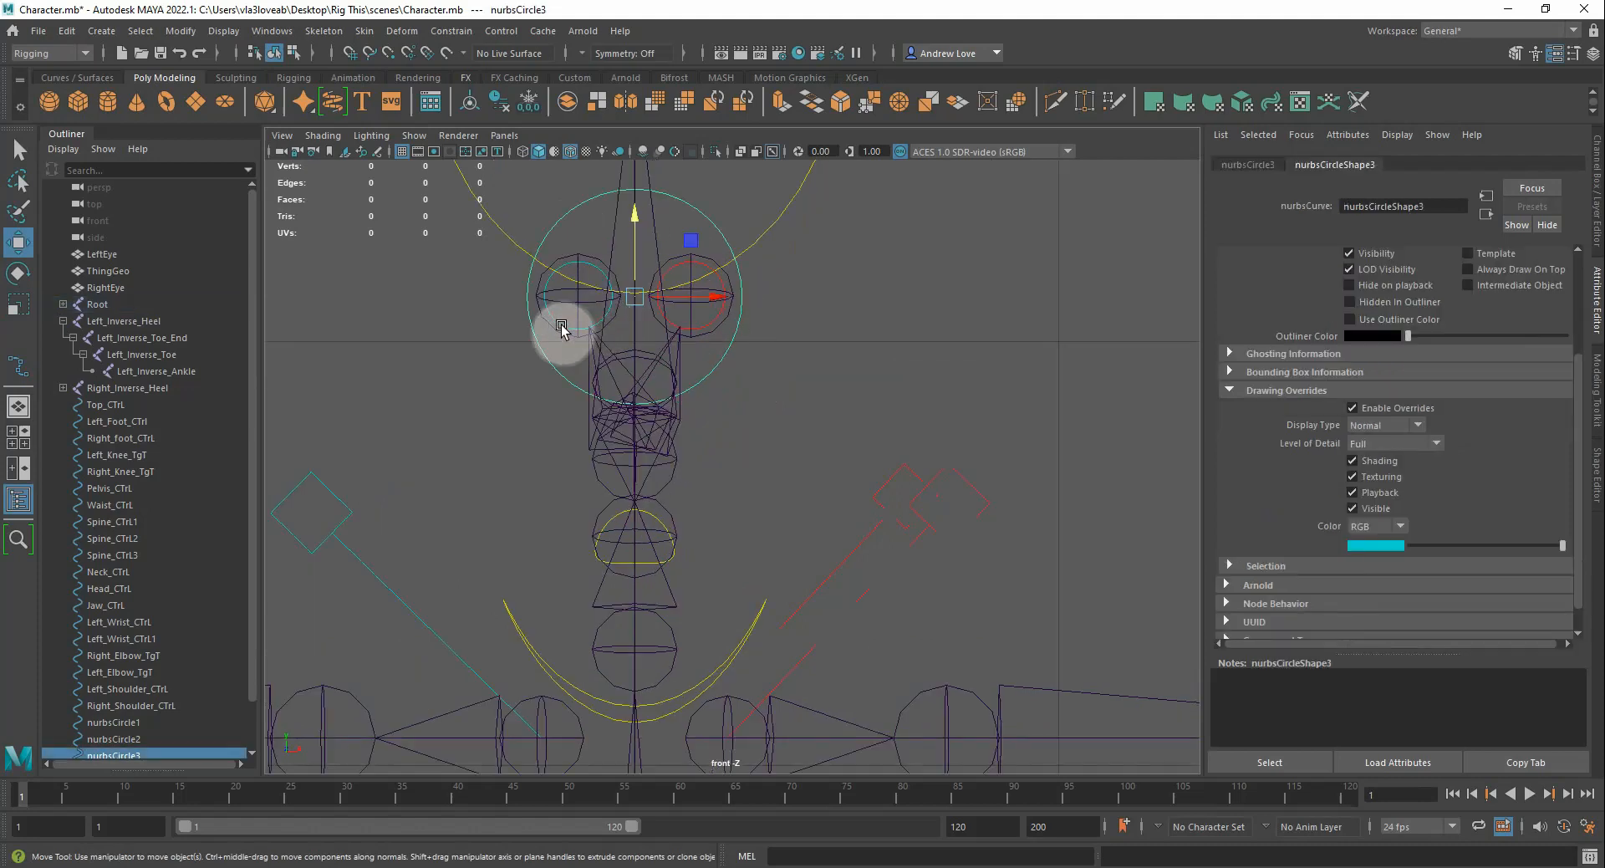
pyautogui.click(560, 325)
pyautogui.keyDown('shift'); pyautogui.click(708, 326); pyautogui.keyUp('shift')
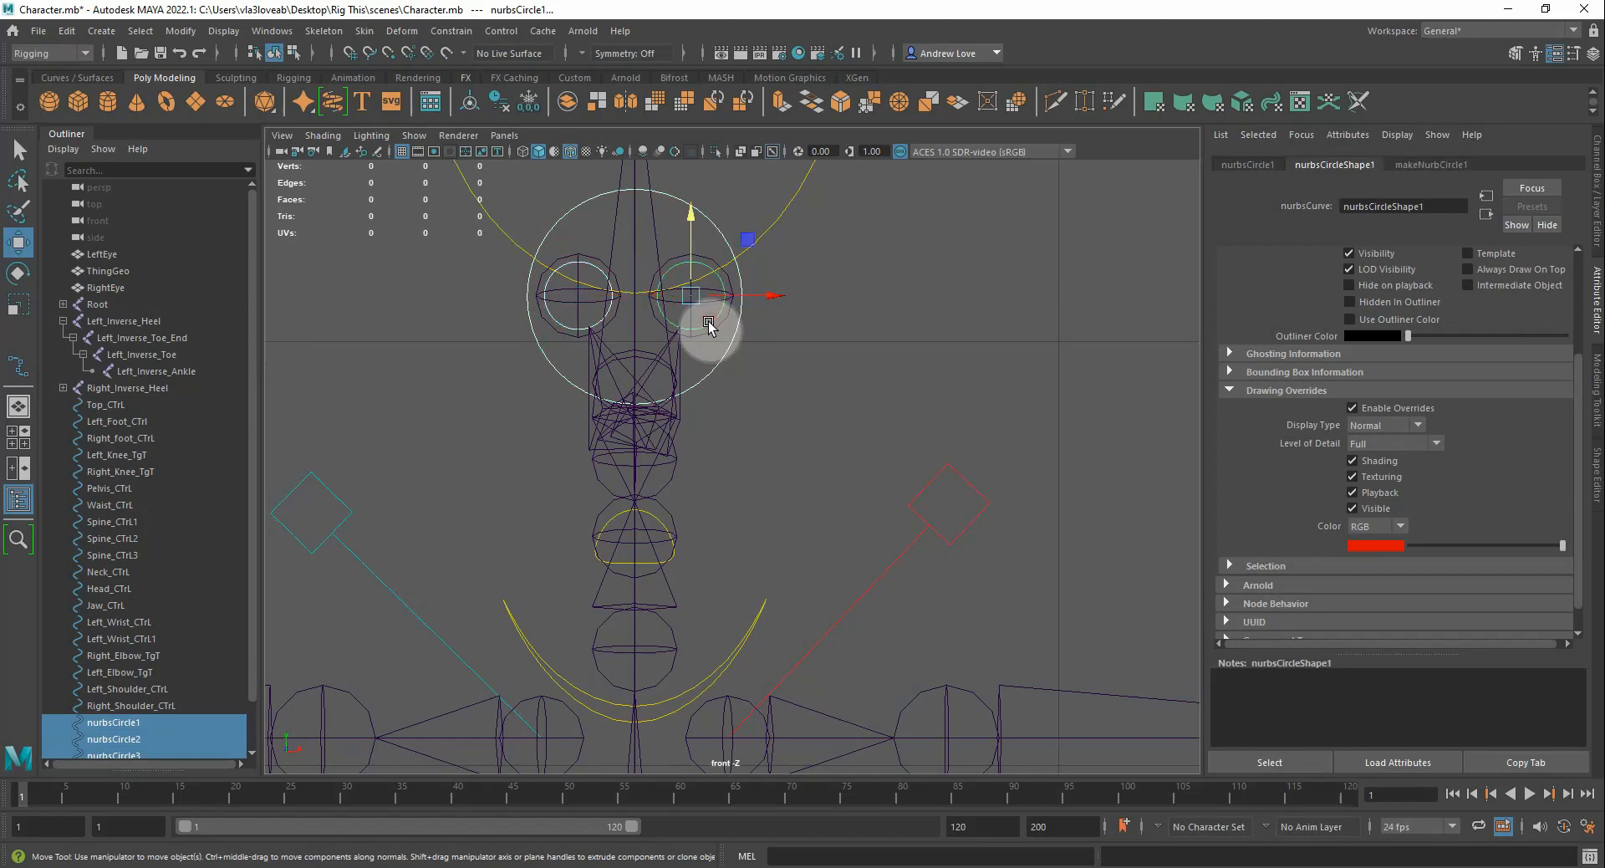
pyautogui.click(414, 136)
pyautogui.moveTo(430, 163)
pyautogui.click(619, 180)
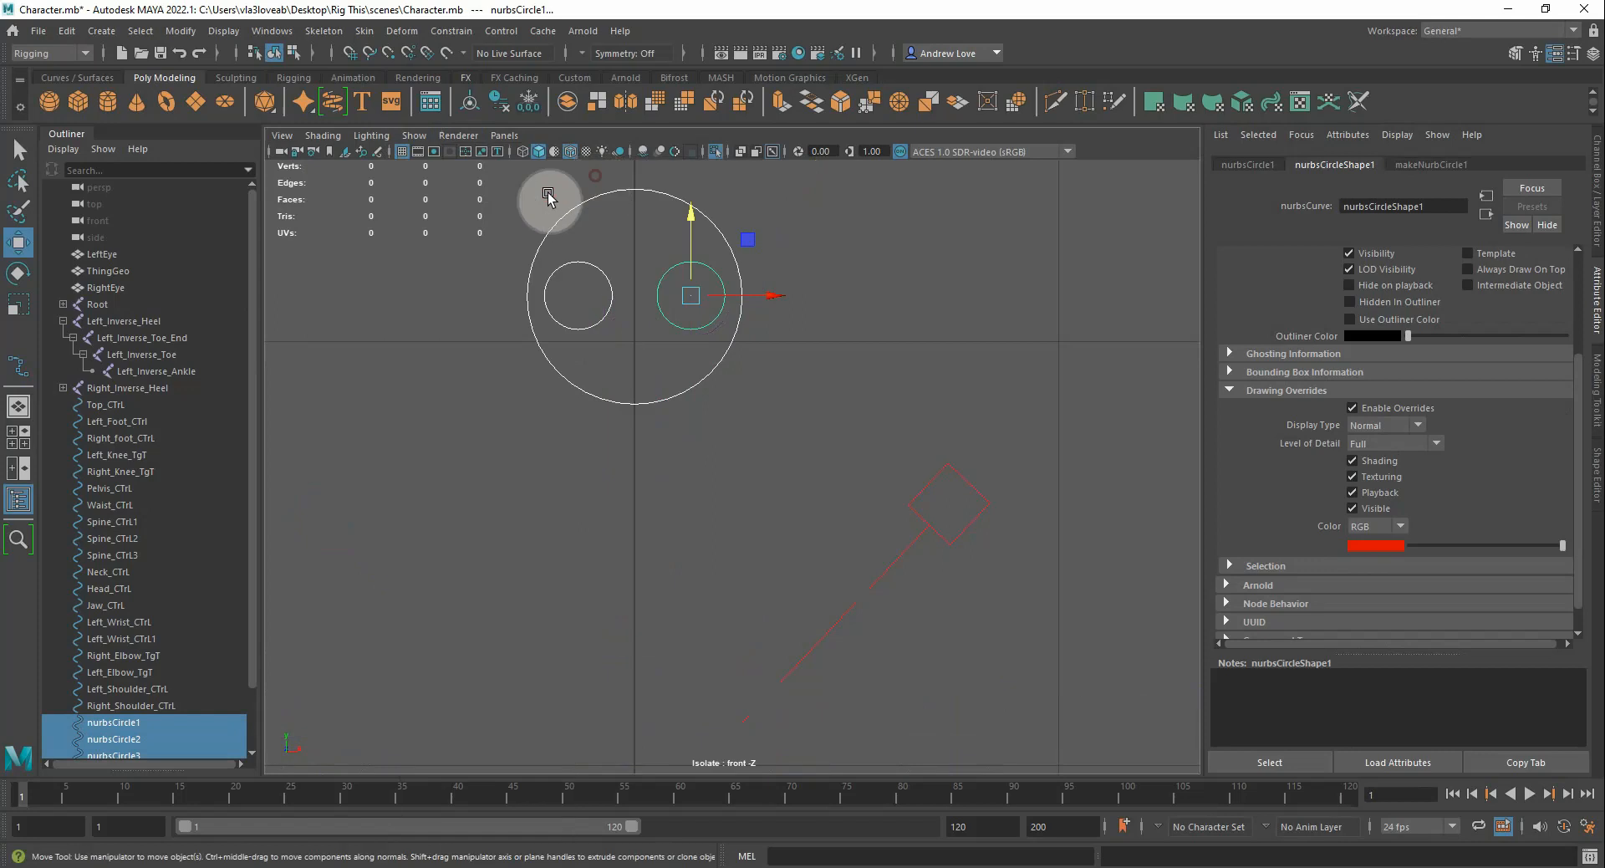
# Show the large circle's control vertices and lower the upper ones so the curve's top edge sits just above the eye circles
pyautogui.click(588, 199)
pyautogui.moveTo(589, 201); pyautogui.dragTo(521, 197, button='right')
pyautogui.scroll(-5, 521, 197)
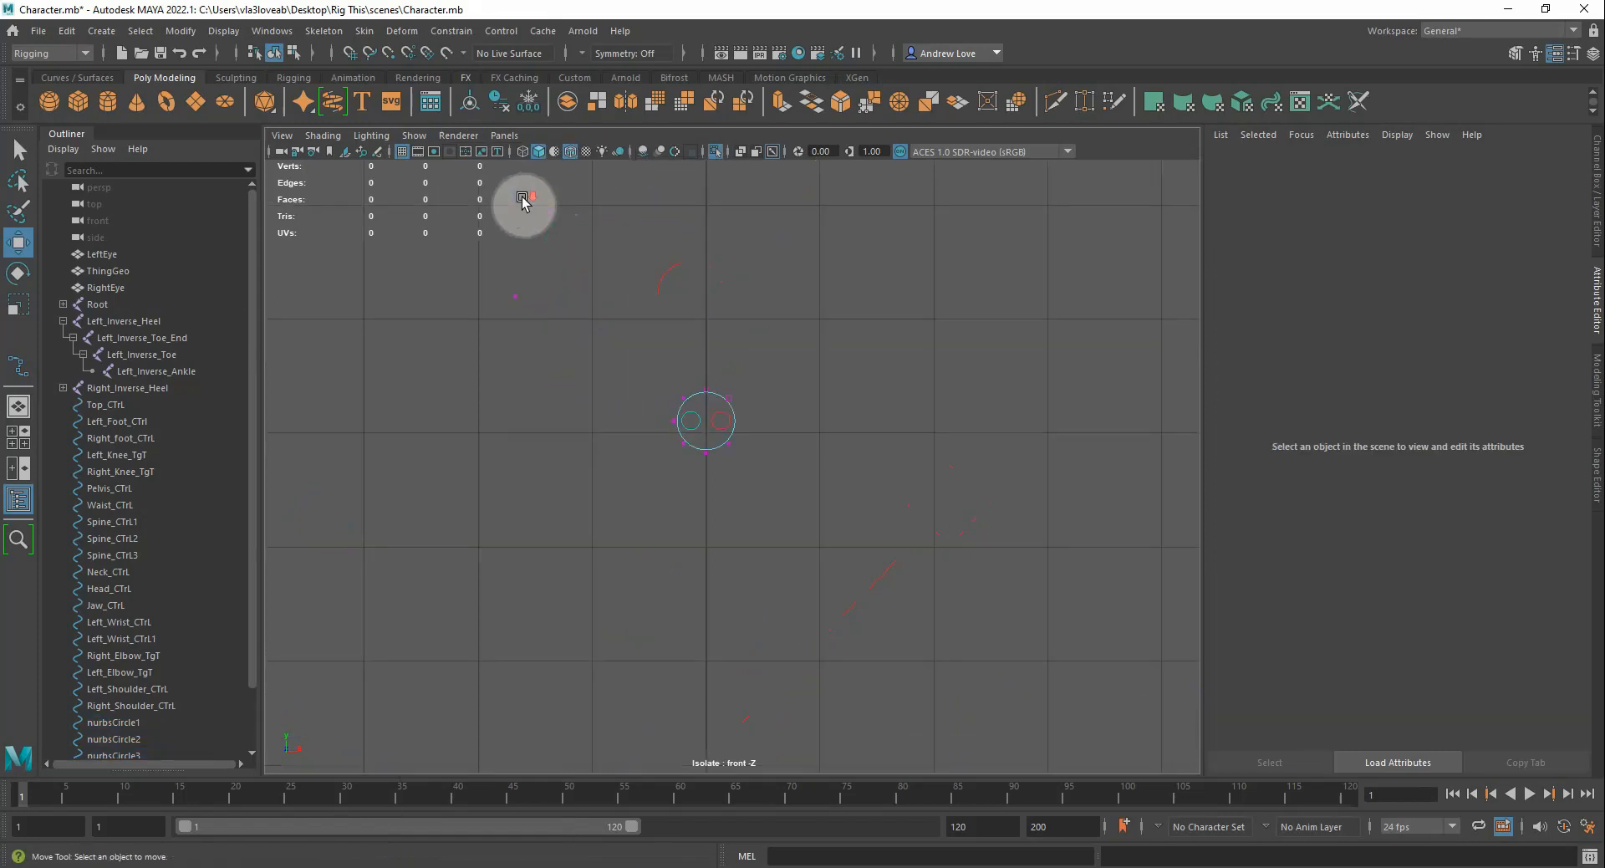
pyautogui.scroll(4, 554, 233)
pyautogui.moveTo(554, 251); pyautogui.dragTo(772, 328)
pyautogui.moveTo(676, 219); pyautogui.dragTo(682, 321)
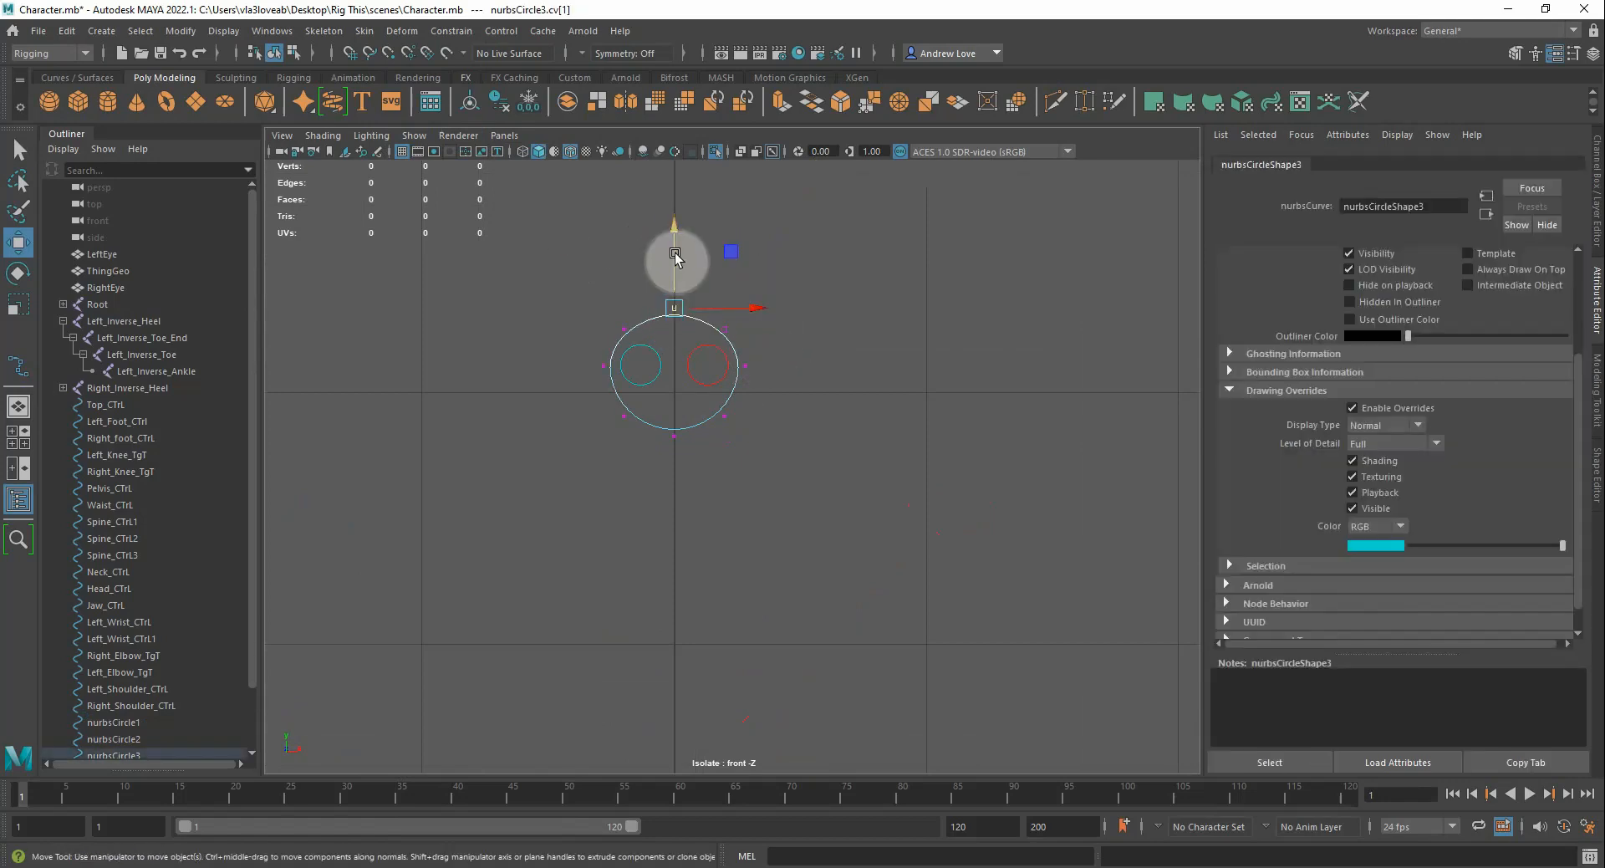
pyautogui.moveTo(674, 262); pyautogui.dragTo(674, 289)
# Raise the three lower control vertices toward the eye circles, and raise the bottom middle vertex further to about Y 9.057
pyautogui.moveTo(603, 451); pyautogui.dragTo(745, 415)
pyautogui.moveTo(675, 373); pyautogui.dragTo(676, 359)
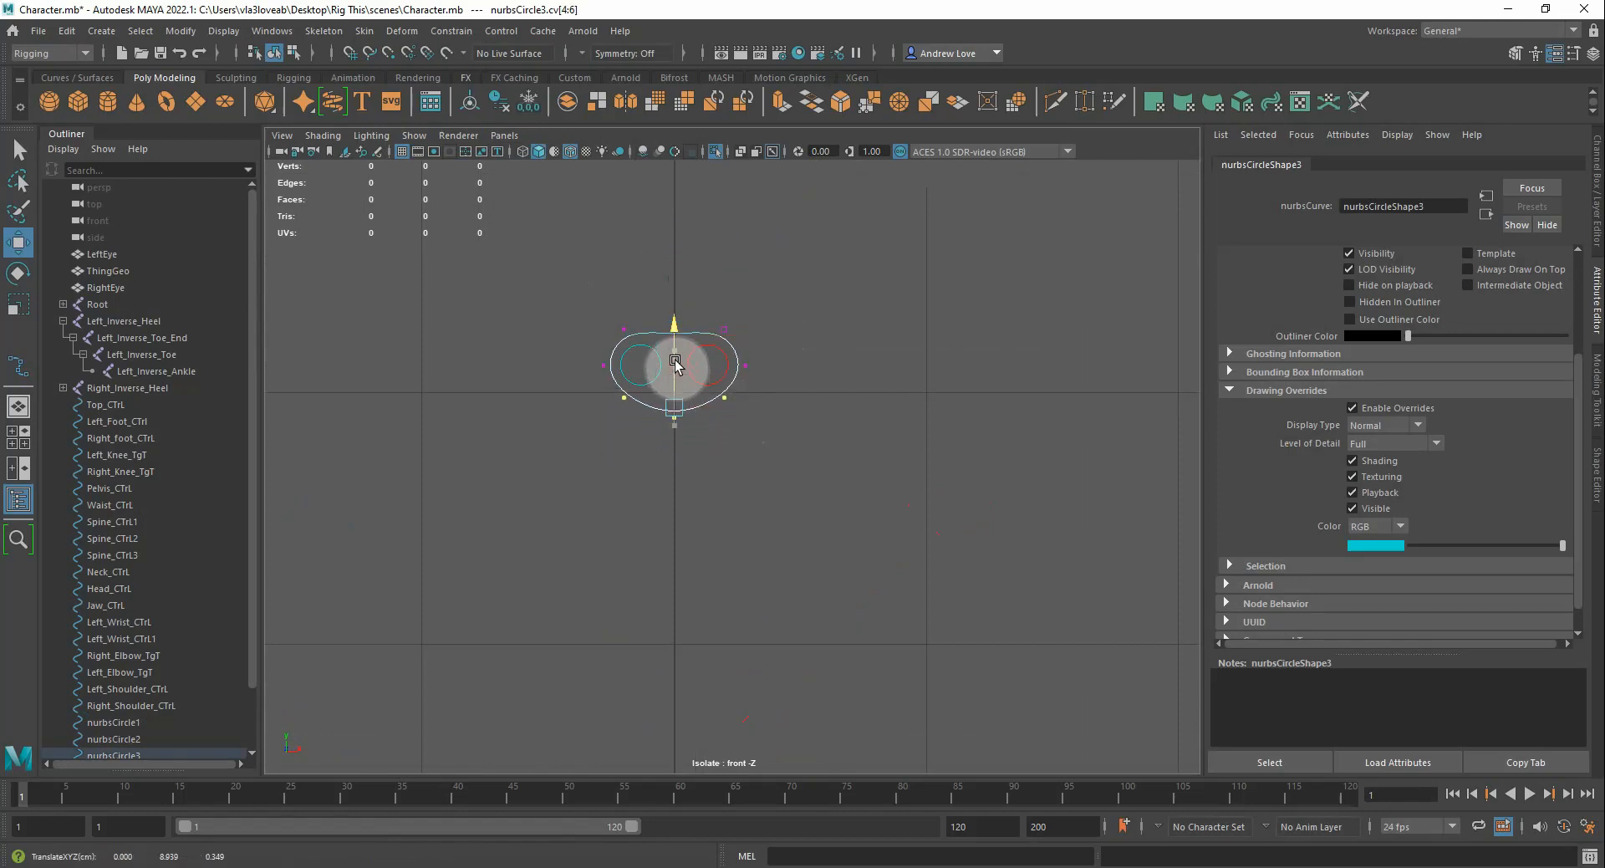
pyautogui.moveTo(656, 450); pyautogui.dragTo(684, 394)
pyautogui.moveTo(674, 362); pyautogui.dragTo(673, 340)
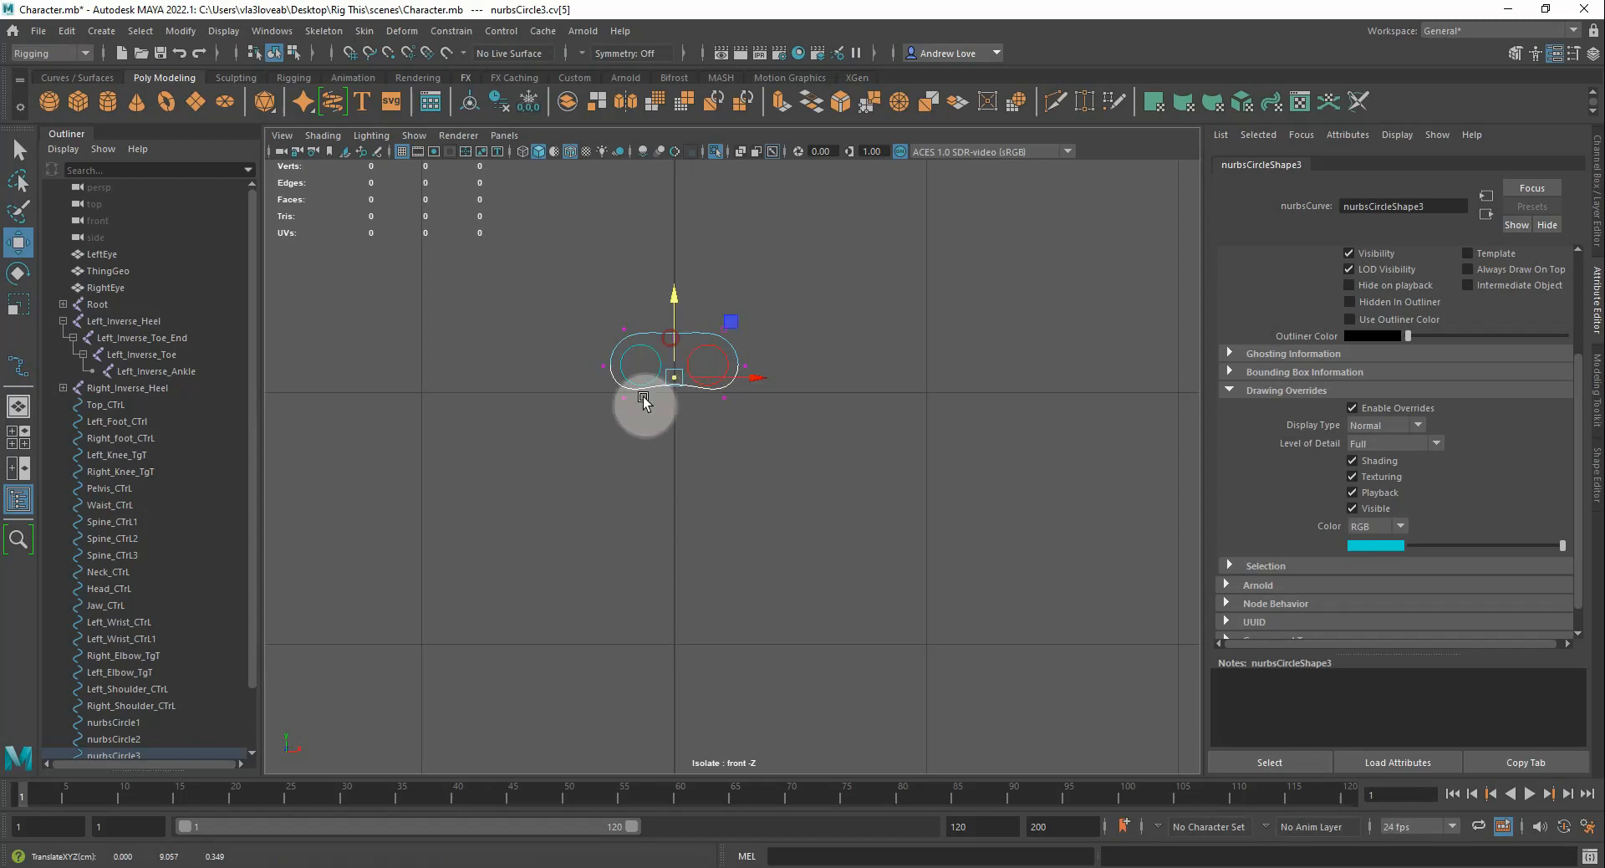
# Lower the curve's two bottom corner vertices slightly and move its two top corner vertices to about Y 9.272
pyautogui.moveTo(604, 428); pyautogui.dragTo(731, 394)
pyautogui.moveTo(681, 330)
pyautogui.mouseDown()
pyautogui.moveTo(673, 311)
pyautogui.moveTo(735, 332)
pyautogui.moveTo(676, 307)
pyautogui.mouseUp()
pyautogui.click(660, 314)
pyautogui.click(679, 328)
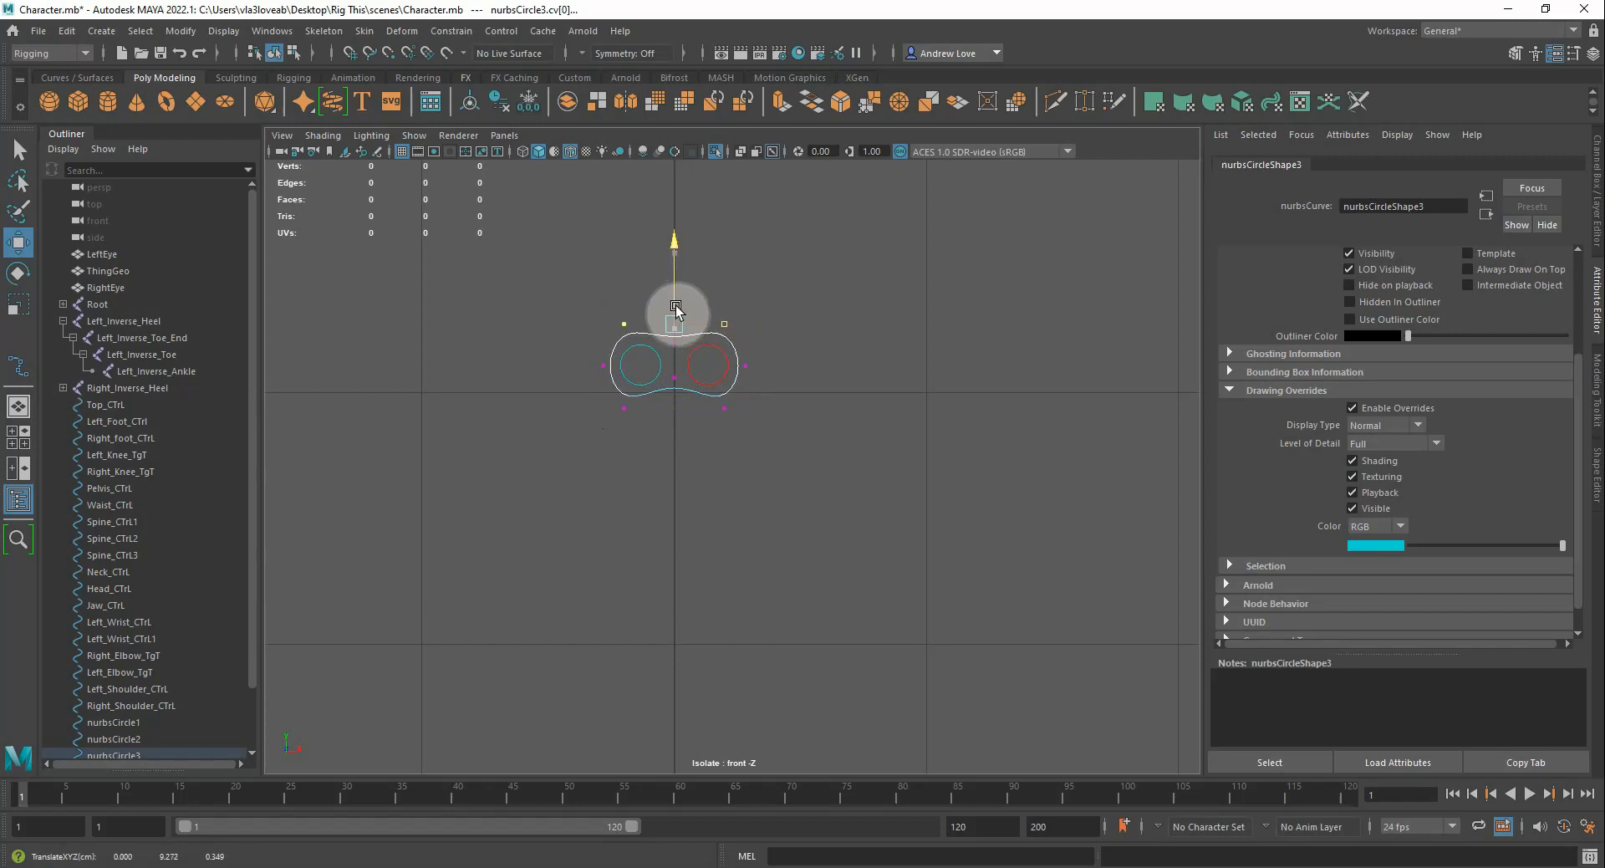
# Scale the top and bottom corner vertex pairs inward along X, and raise the bottom pair slightly to even out the outline
pyautogui.press('r')
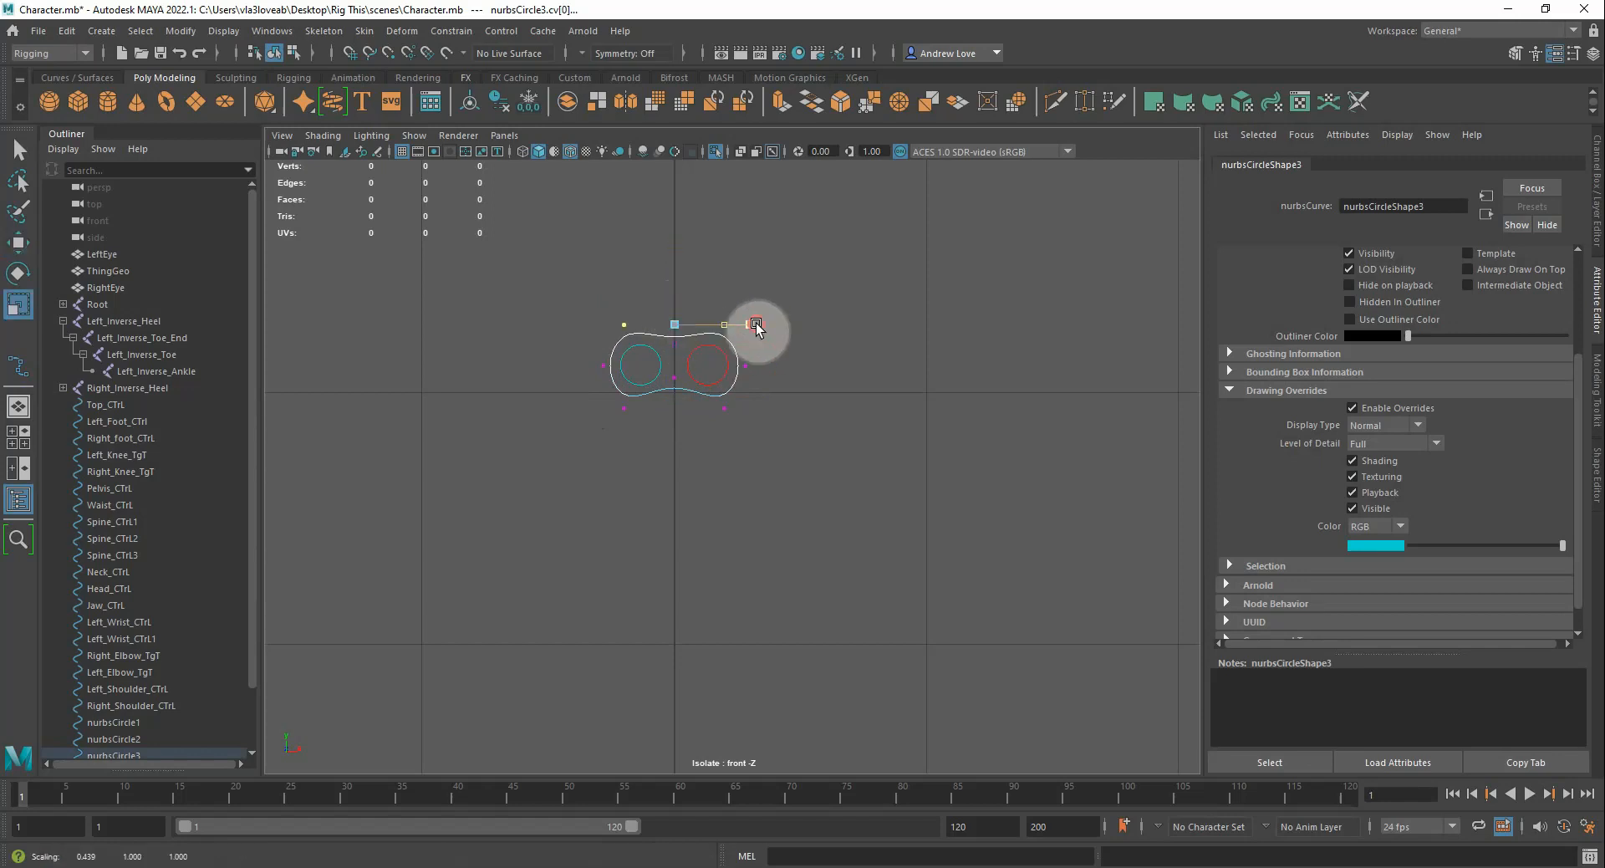
pyautogui.moveTo(601, 445); pyautogui.dragTo(749, 409)
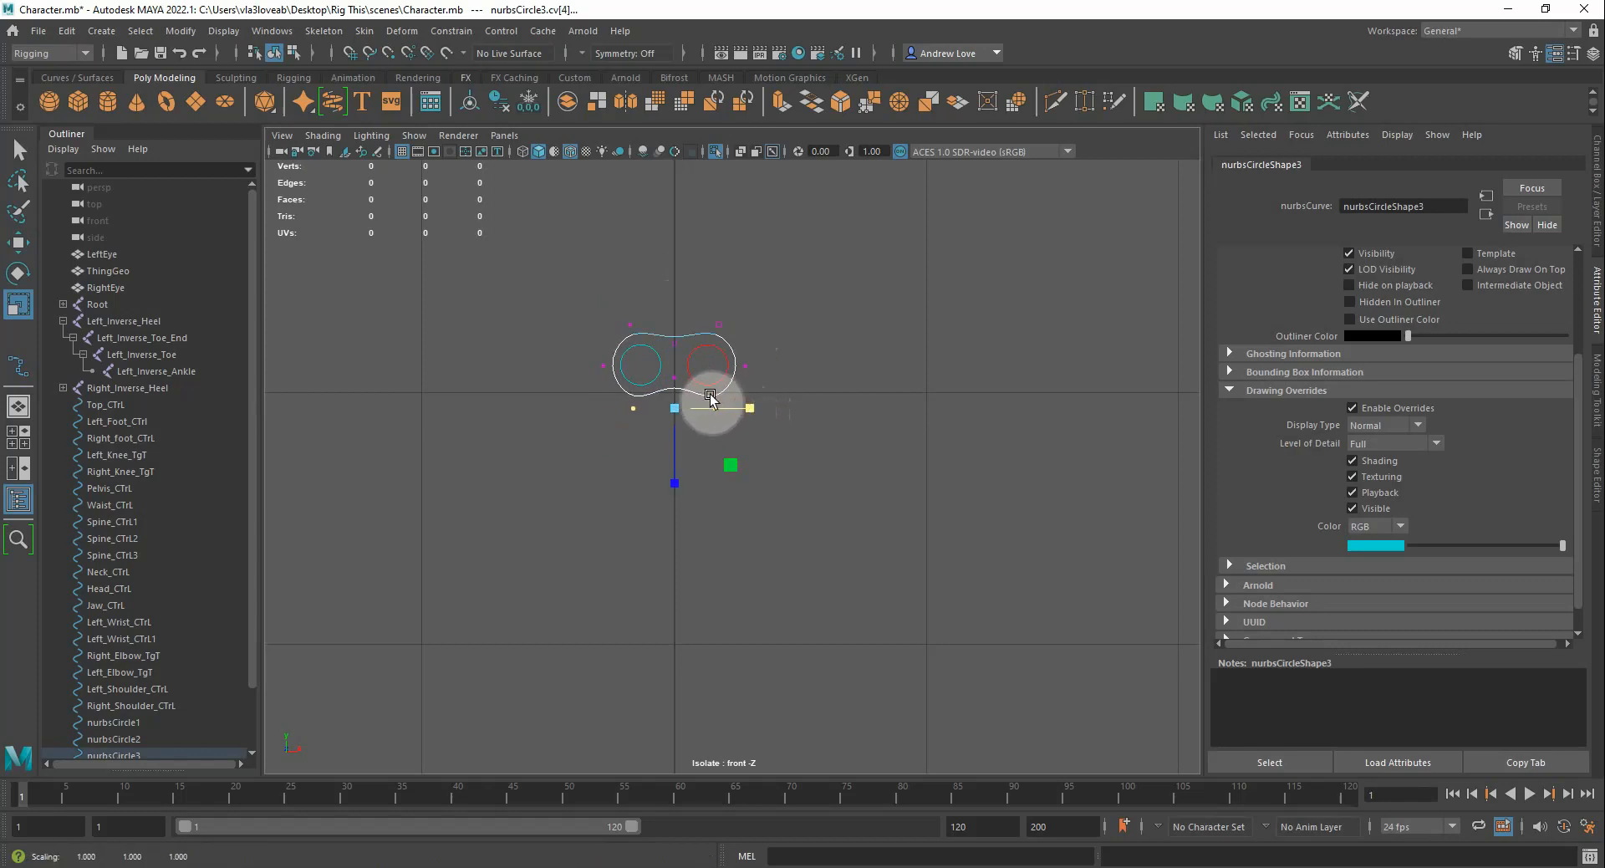
pyautogui.press('w')
pyautogui.moveTo(691, 337); pyautogui.dragTo(674, 354, button='middle')
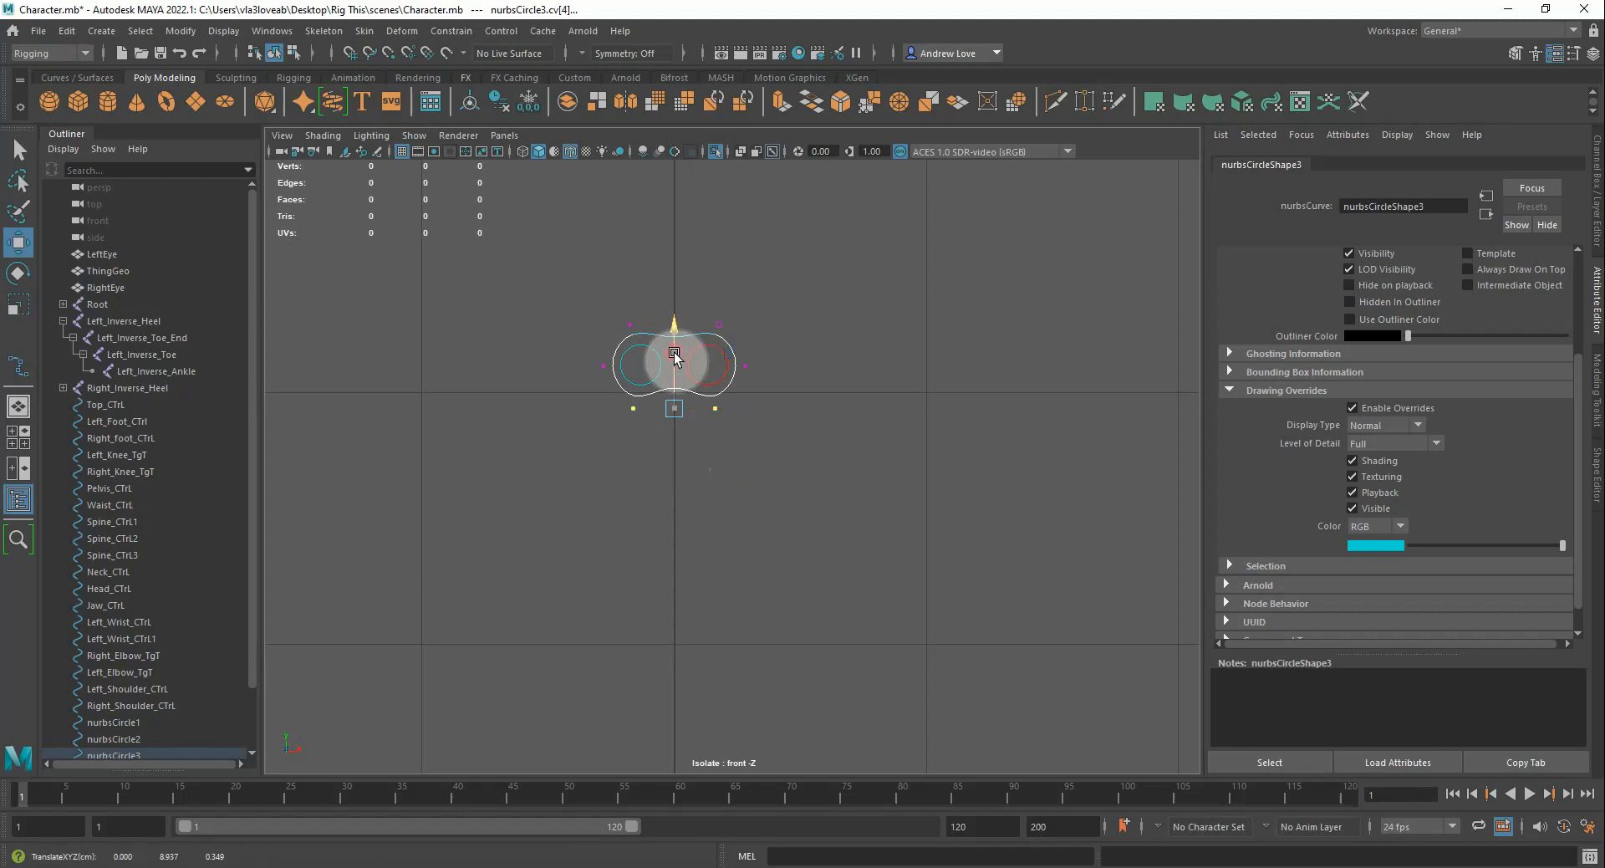
pyautogui.click(809, 330)
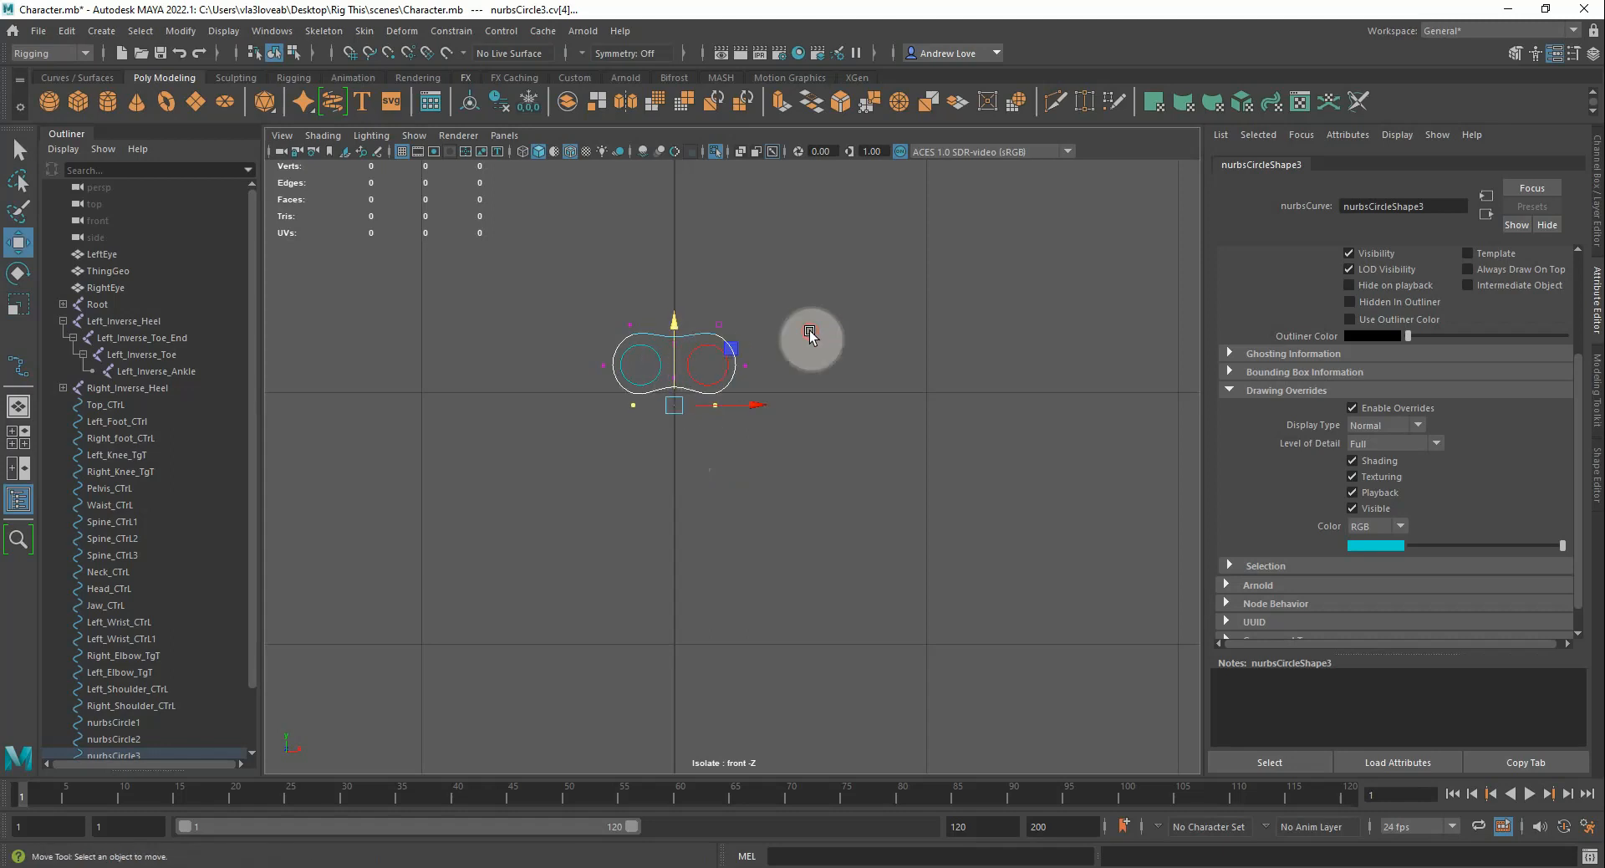
# Return the reshaped curve to object mode and set its RGB override color to yellow
pyautogui.rightClick(687, 339)
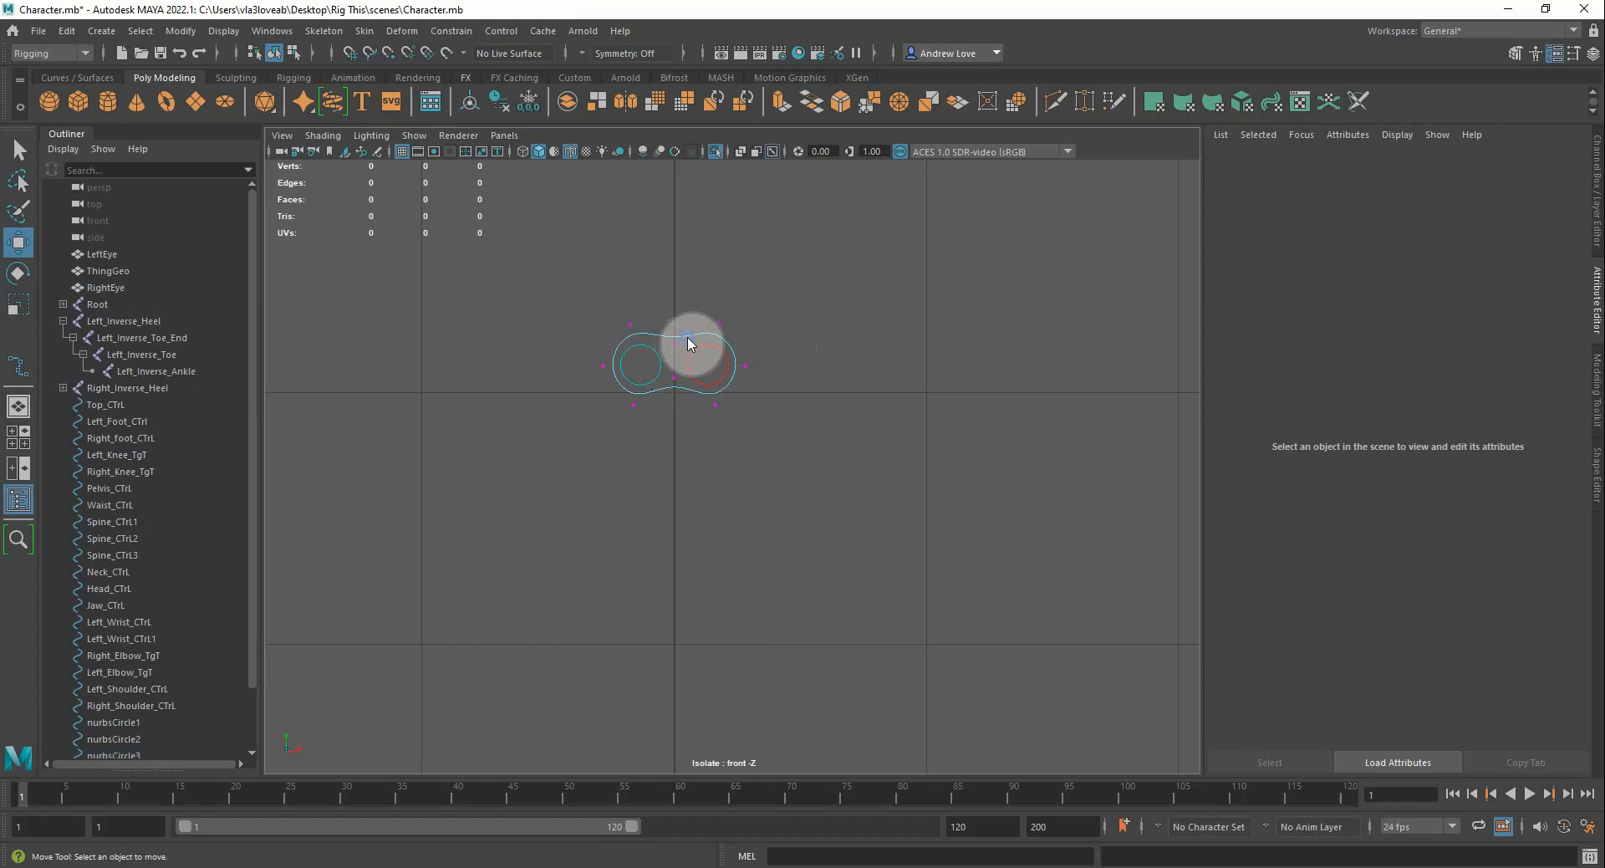
pyautogui.click(882, 307)
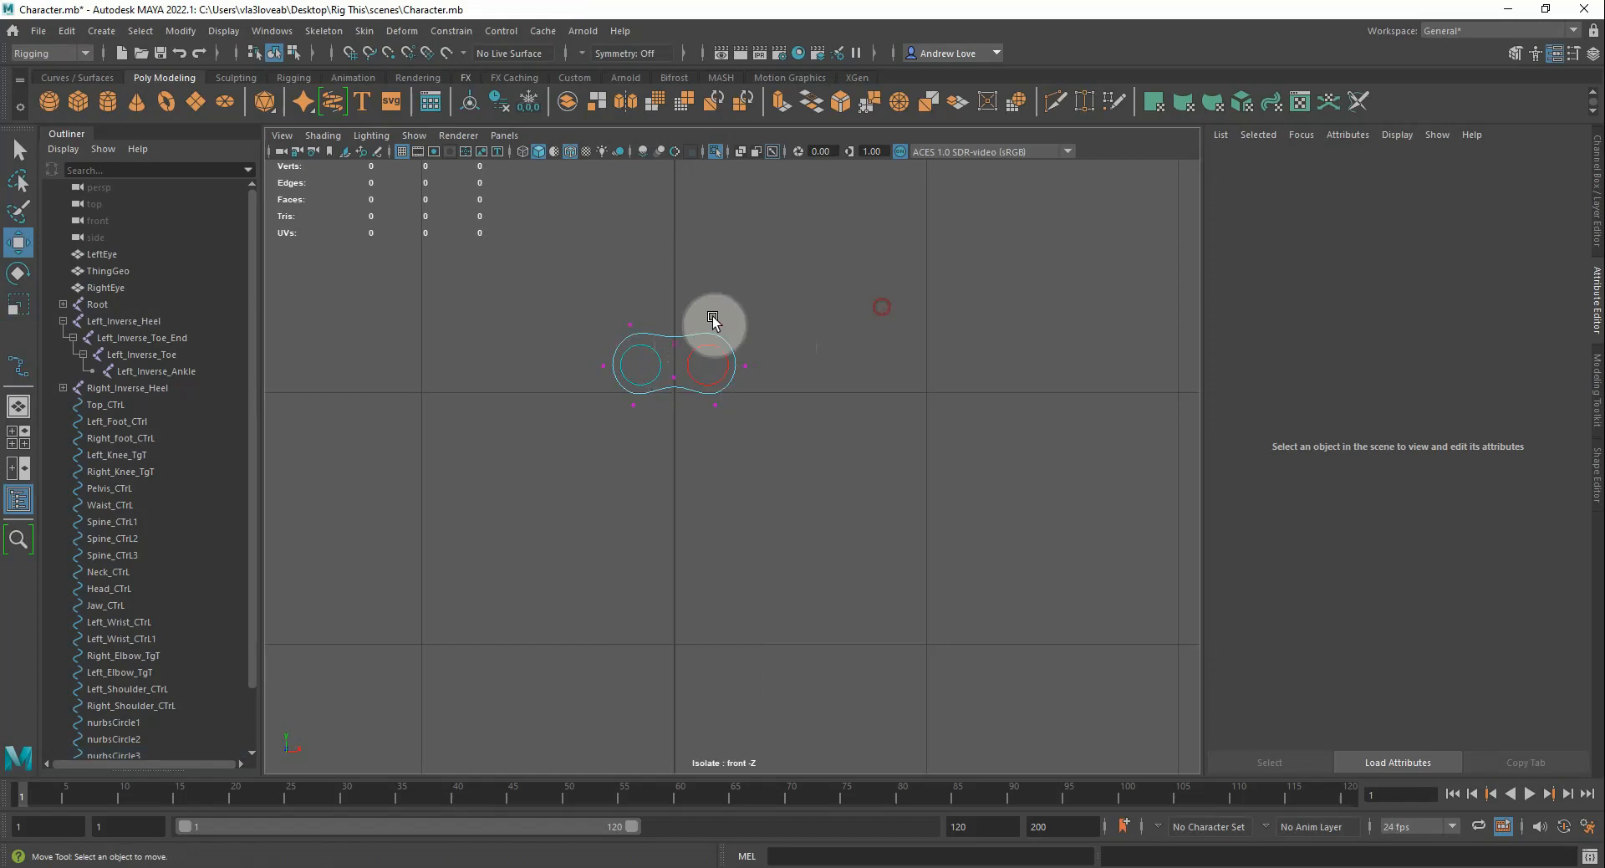
pyautogui.moveTo(701, 341); pyautogui.dragTo(790, 308, button='right')
pyautogui.click(791, 309)
pyautogui.click(690, 336)
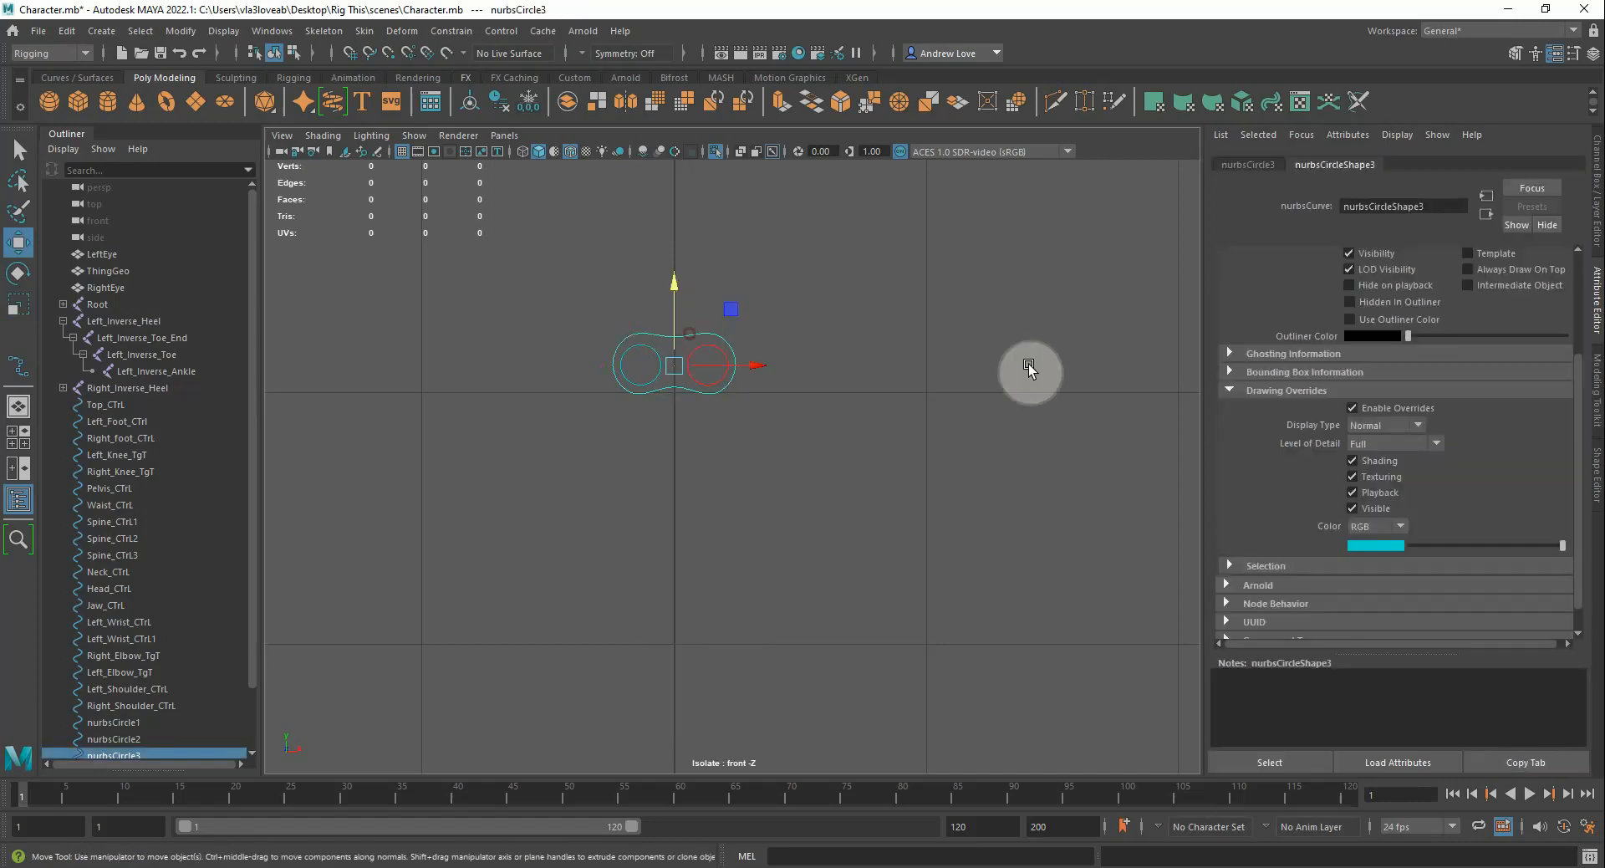
pyautogui.click(1376, 545)
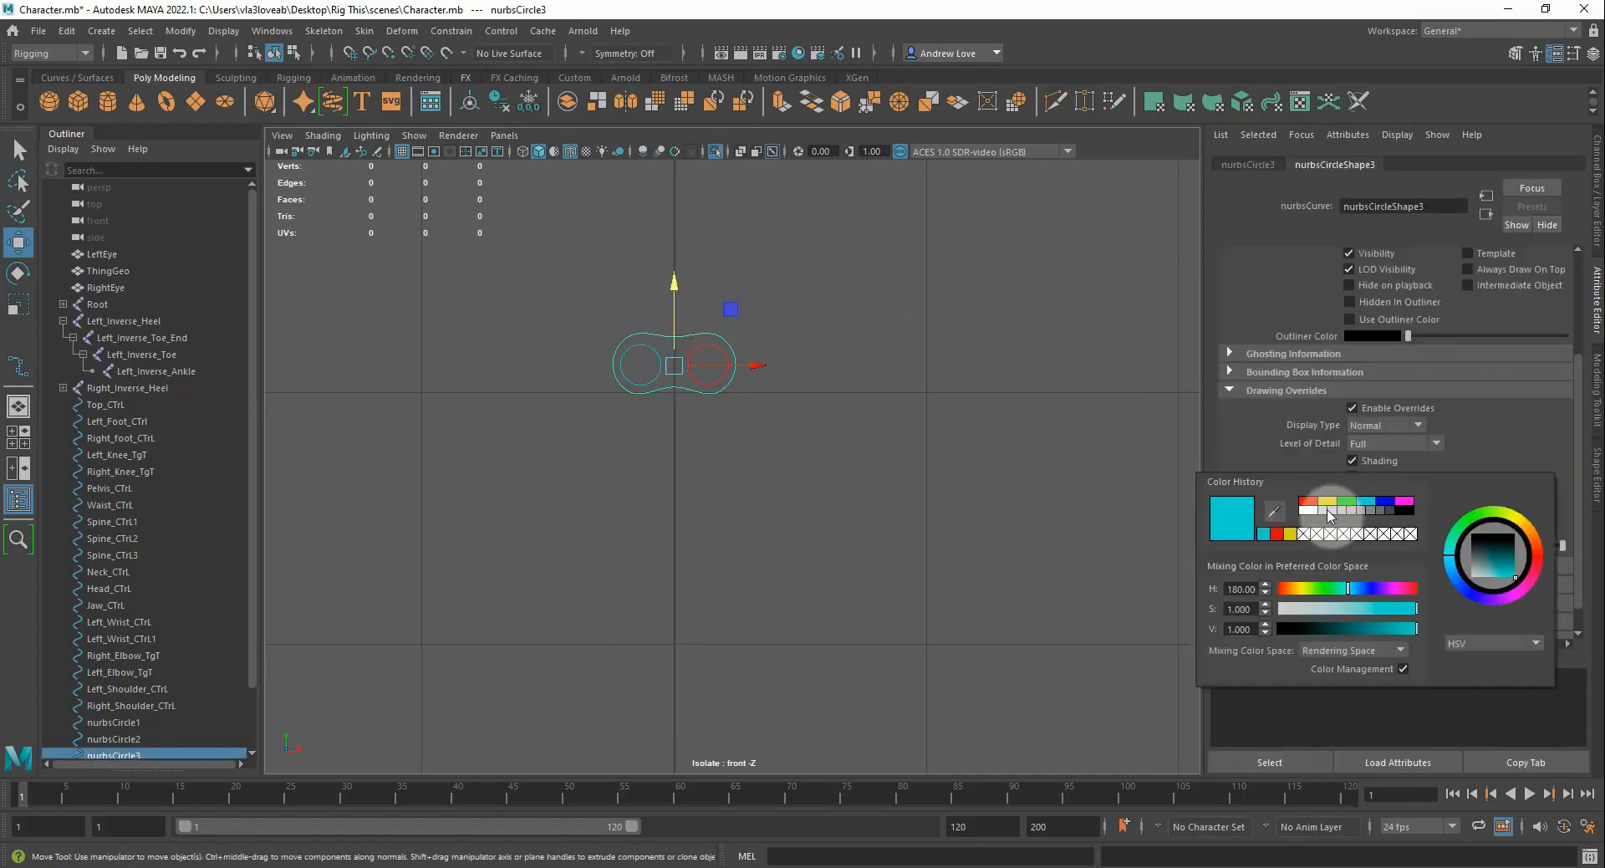
pyautogui.click(928, 456)
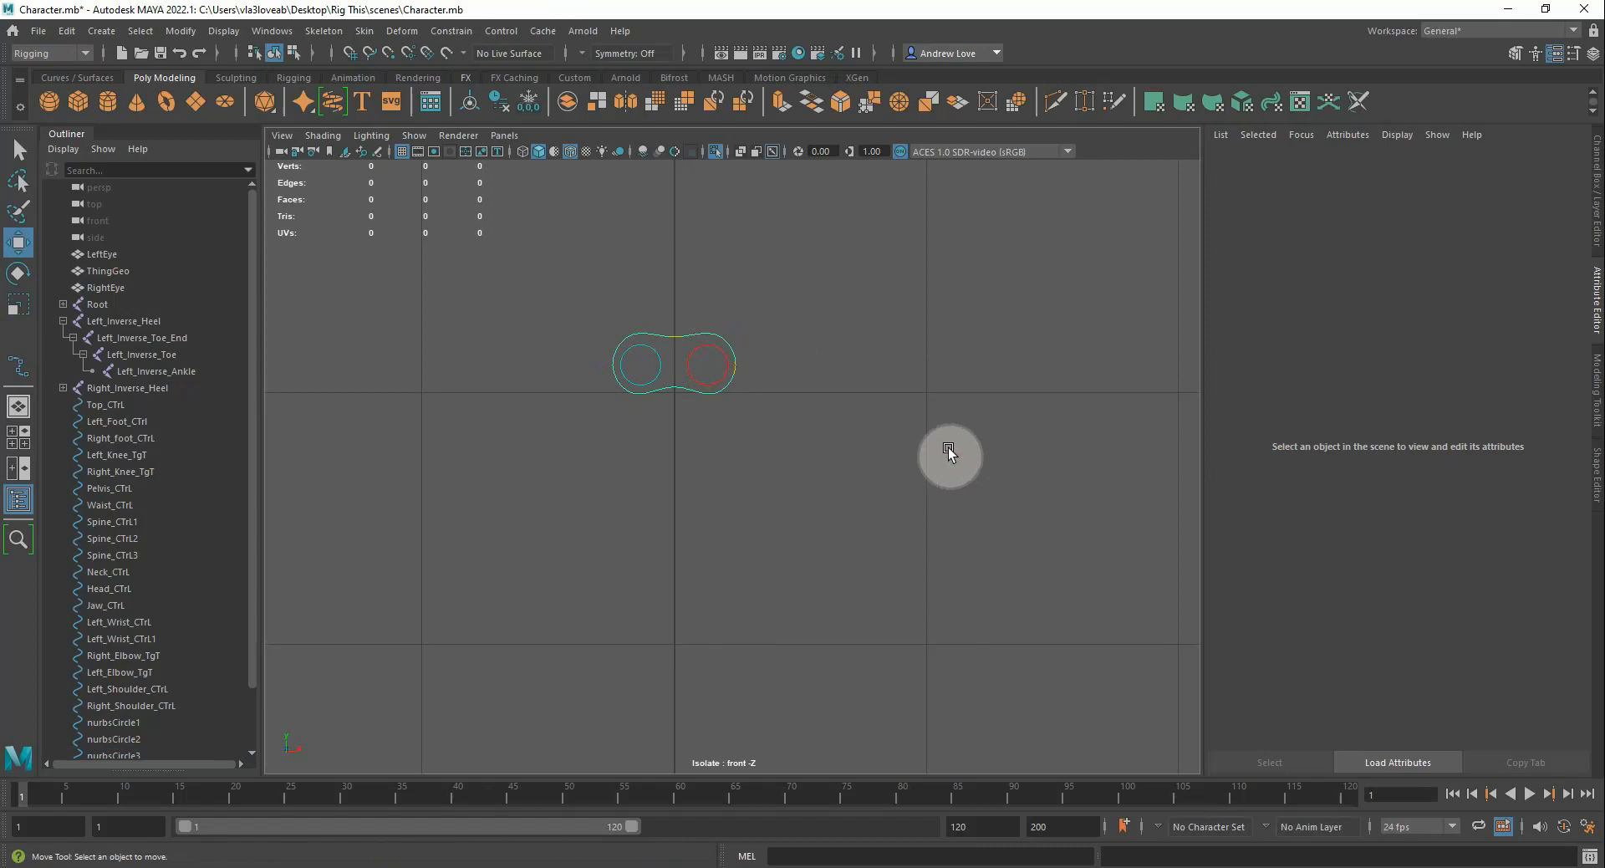
# Rename the yellow curve surrounding both eyes as Eyes_CTrL
pyautogui.click(671, 339)
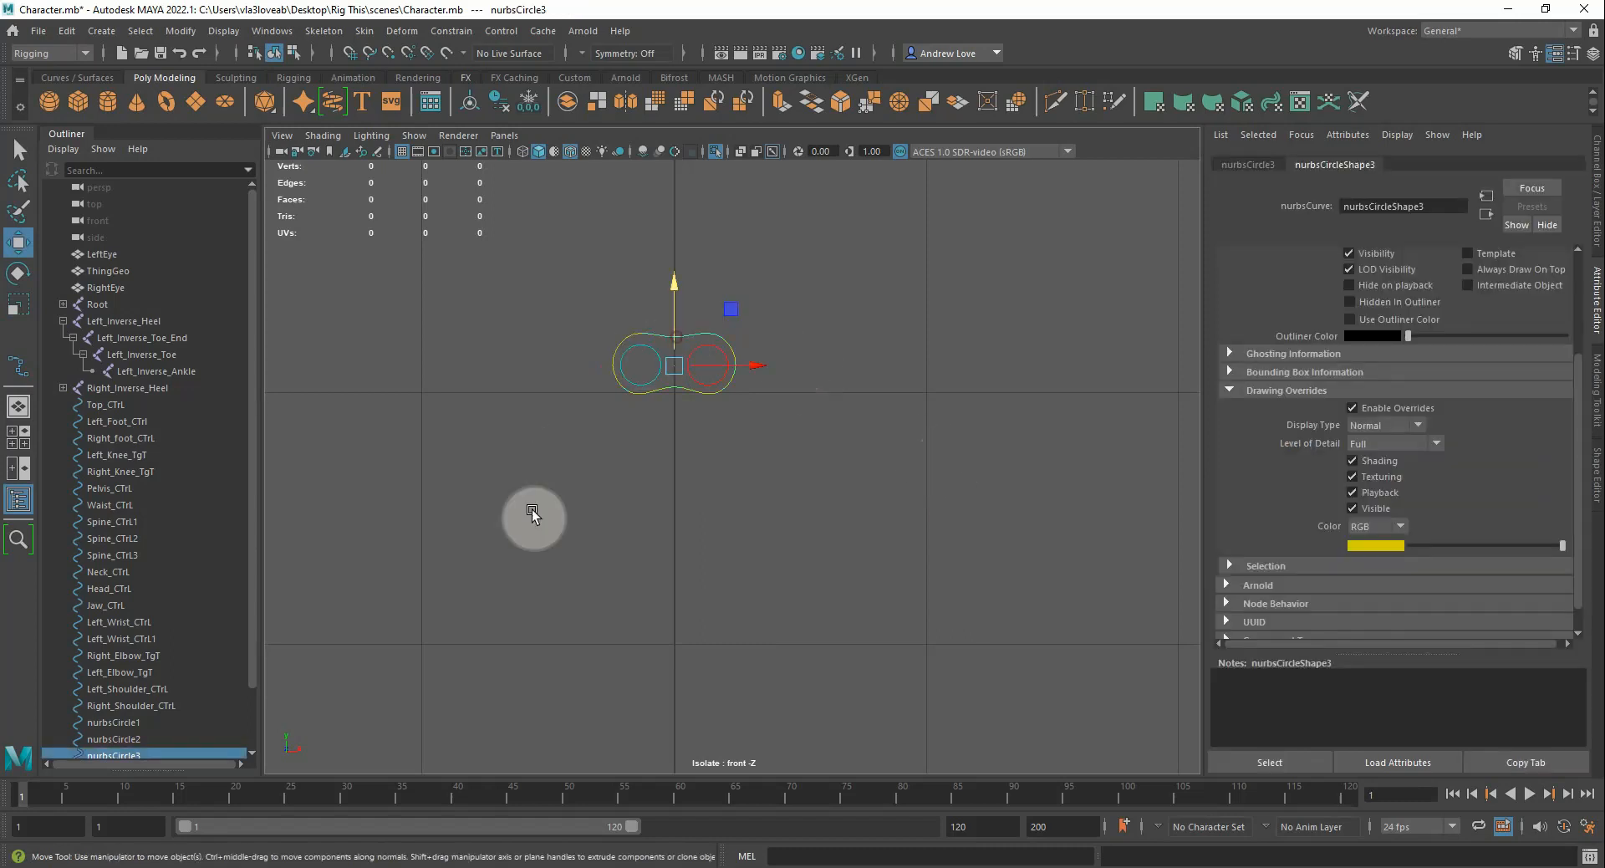
pyautogui.scroll(-2, 216, 603)
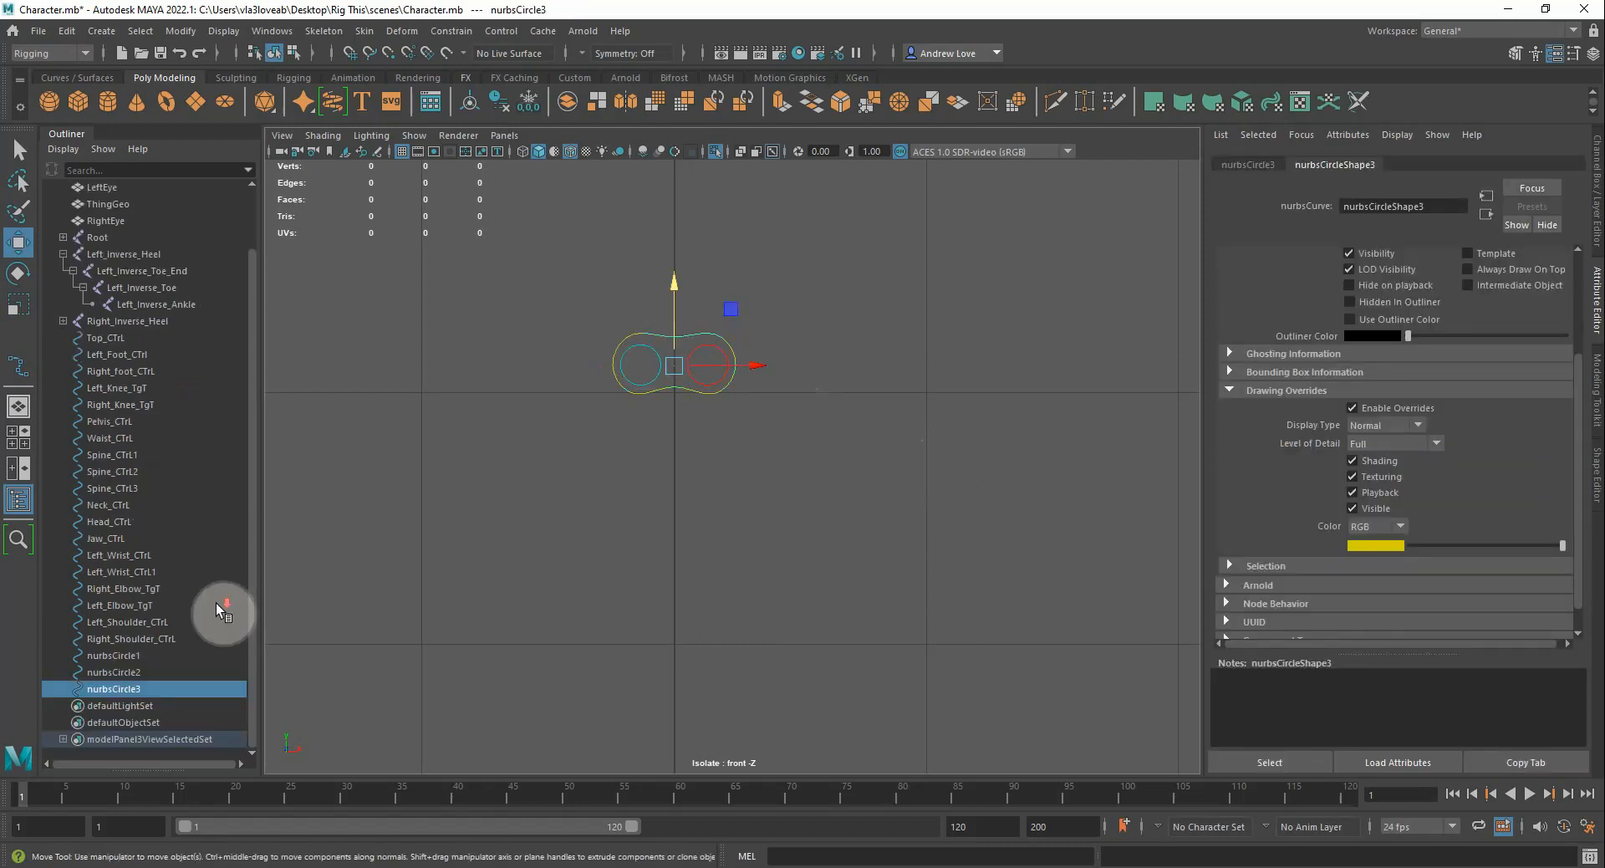
pyautogui.click(113, 689)
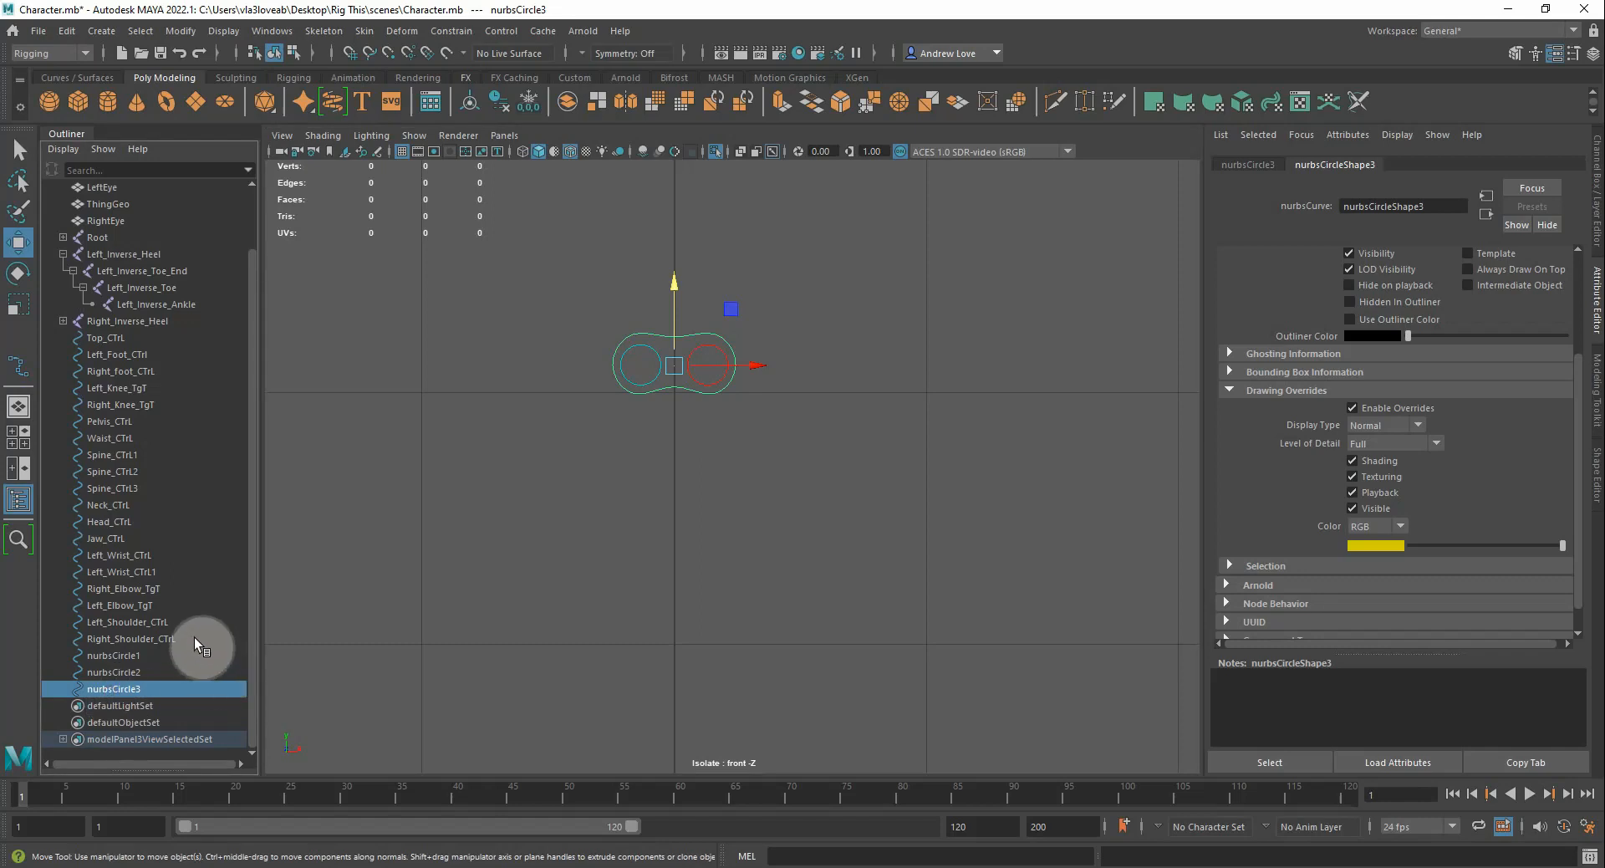
pyautogui.doubleClick(127, 690)
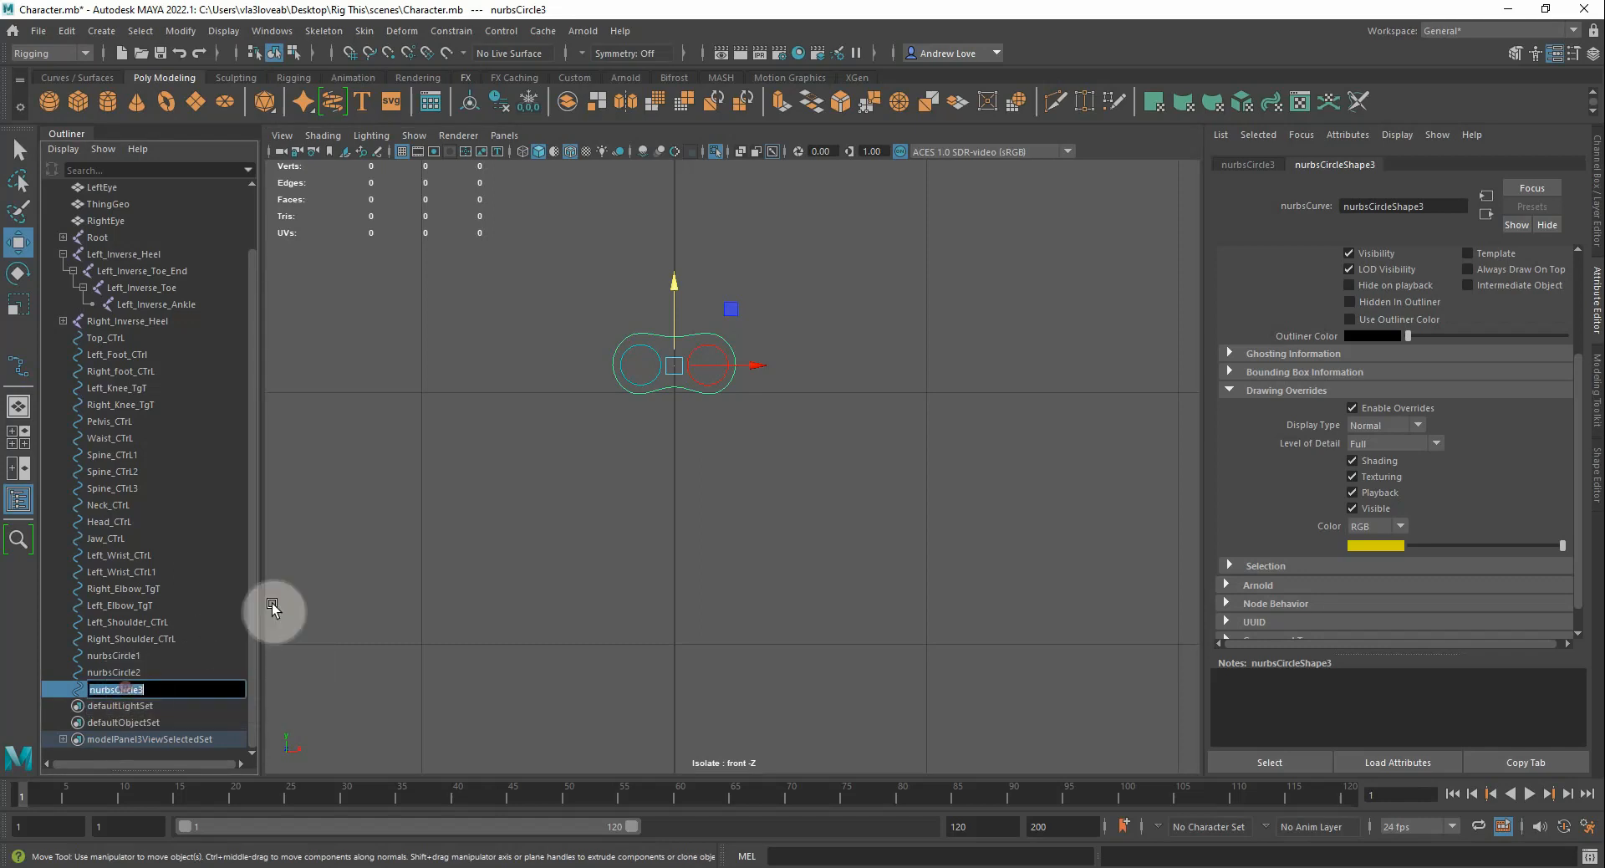
pyautogui.write('y')
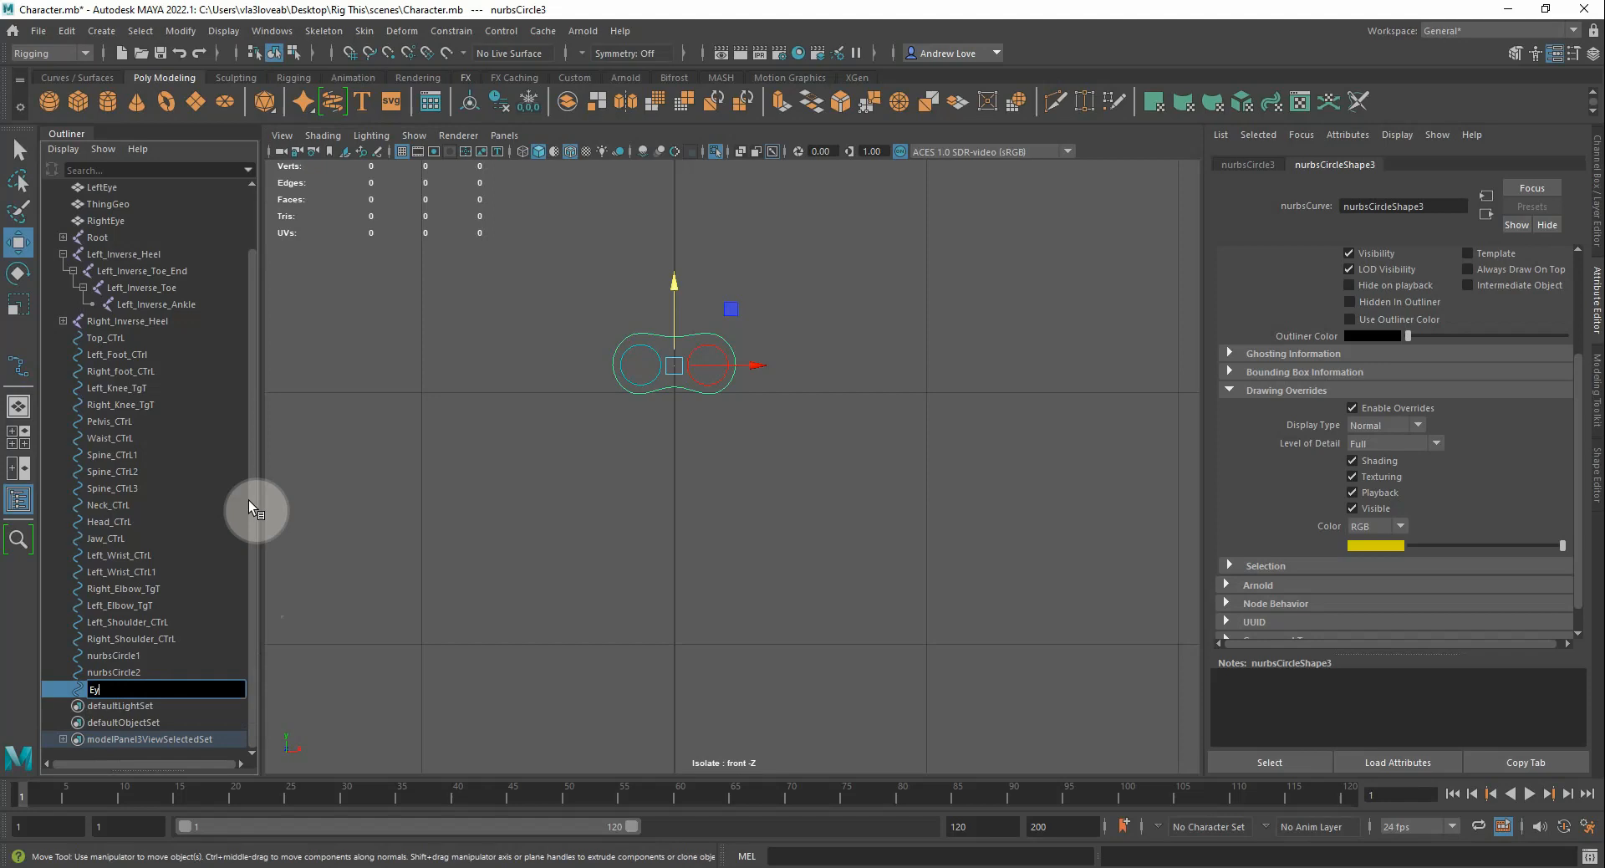
pyautogui.write('es_CTrL')
pyautogui.press('Return')
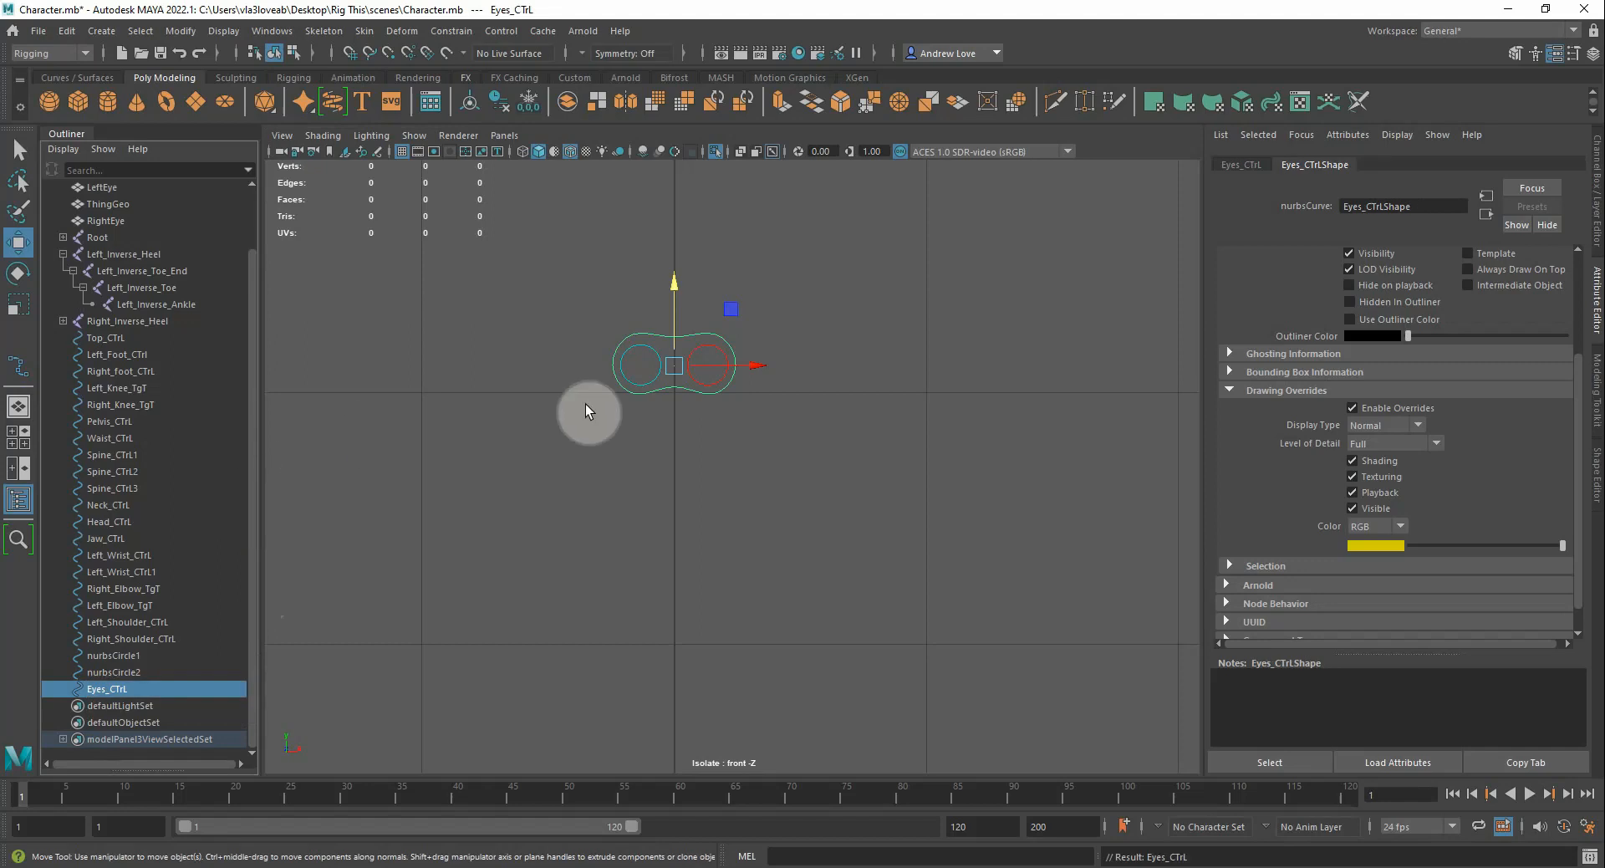
# Rename the red eye circle as Left_Eye_CTrL
pyautogui.click(702, 381)
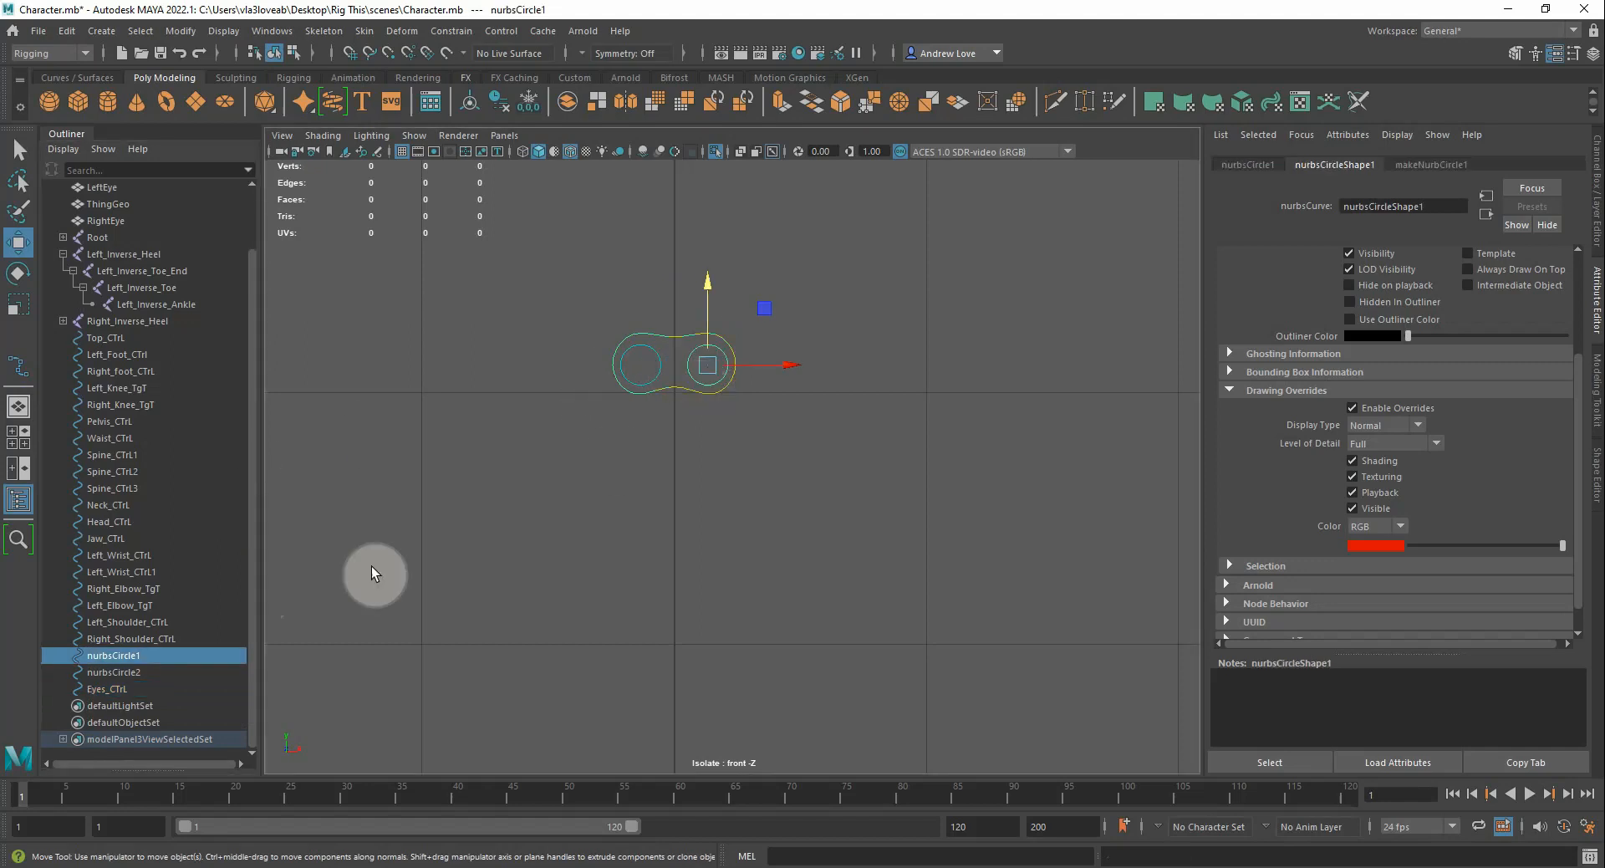
pyautogui.doubleClick(127, 656)
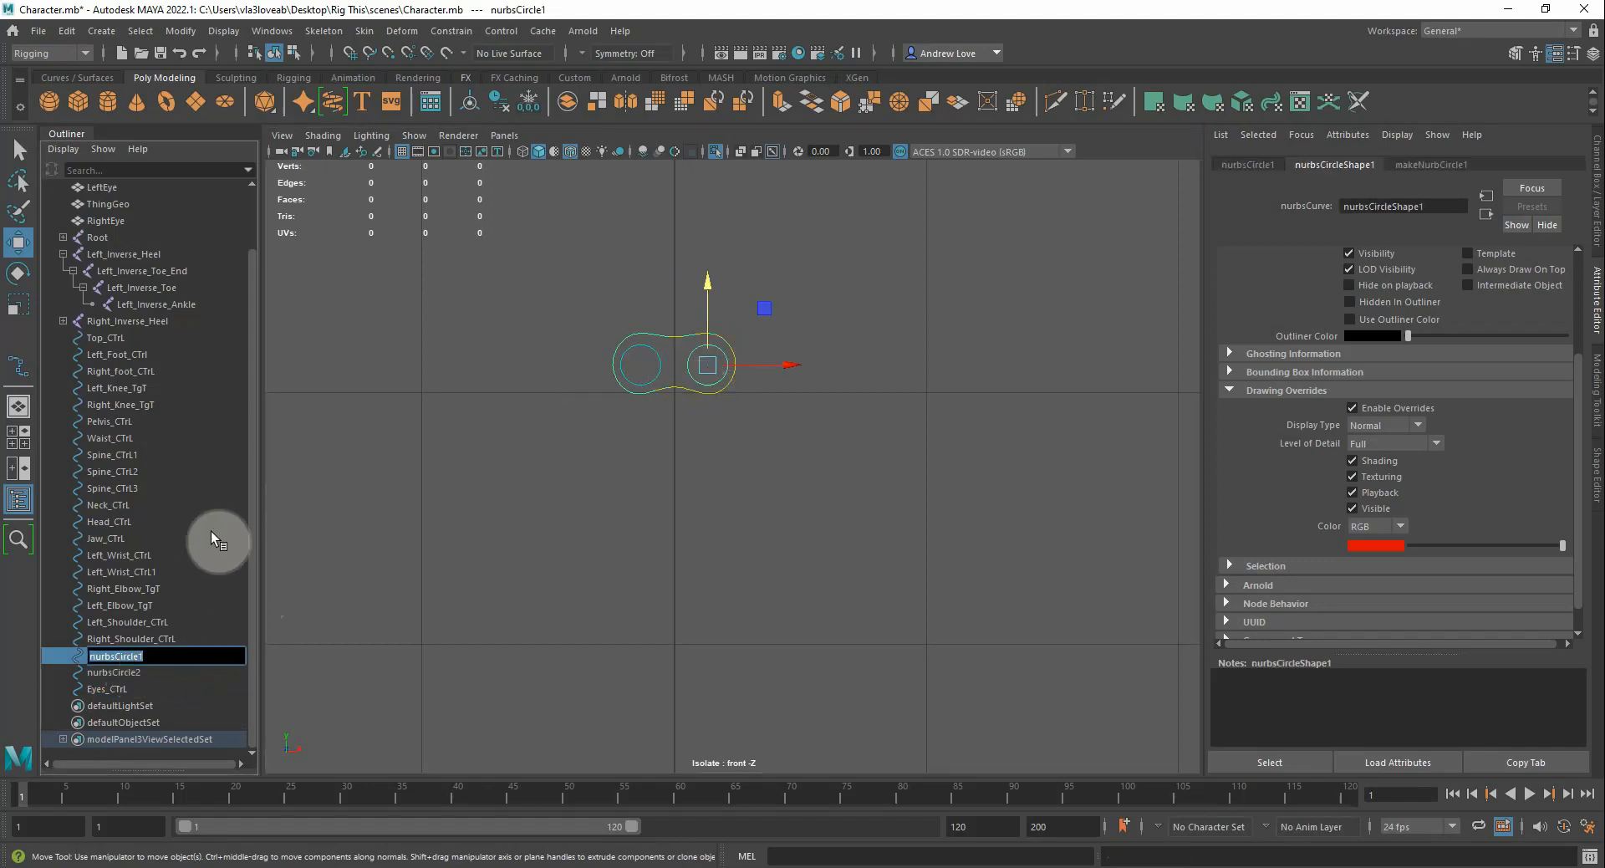
pyautogui.write('Left')
pyautogui.write('_Eye_CTrL')
pyautogui.press('Return')
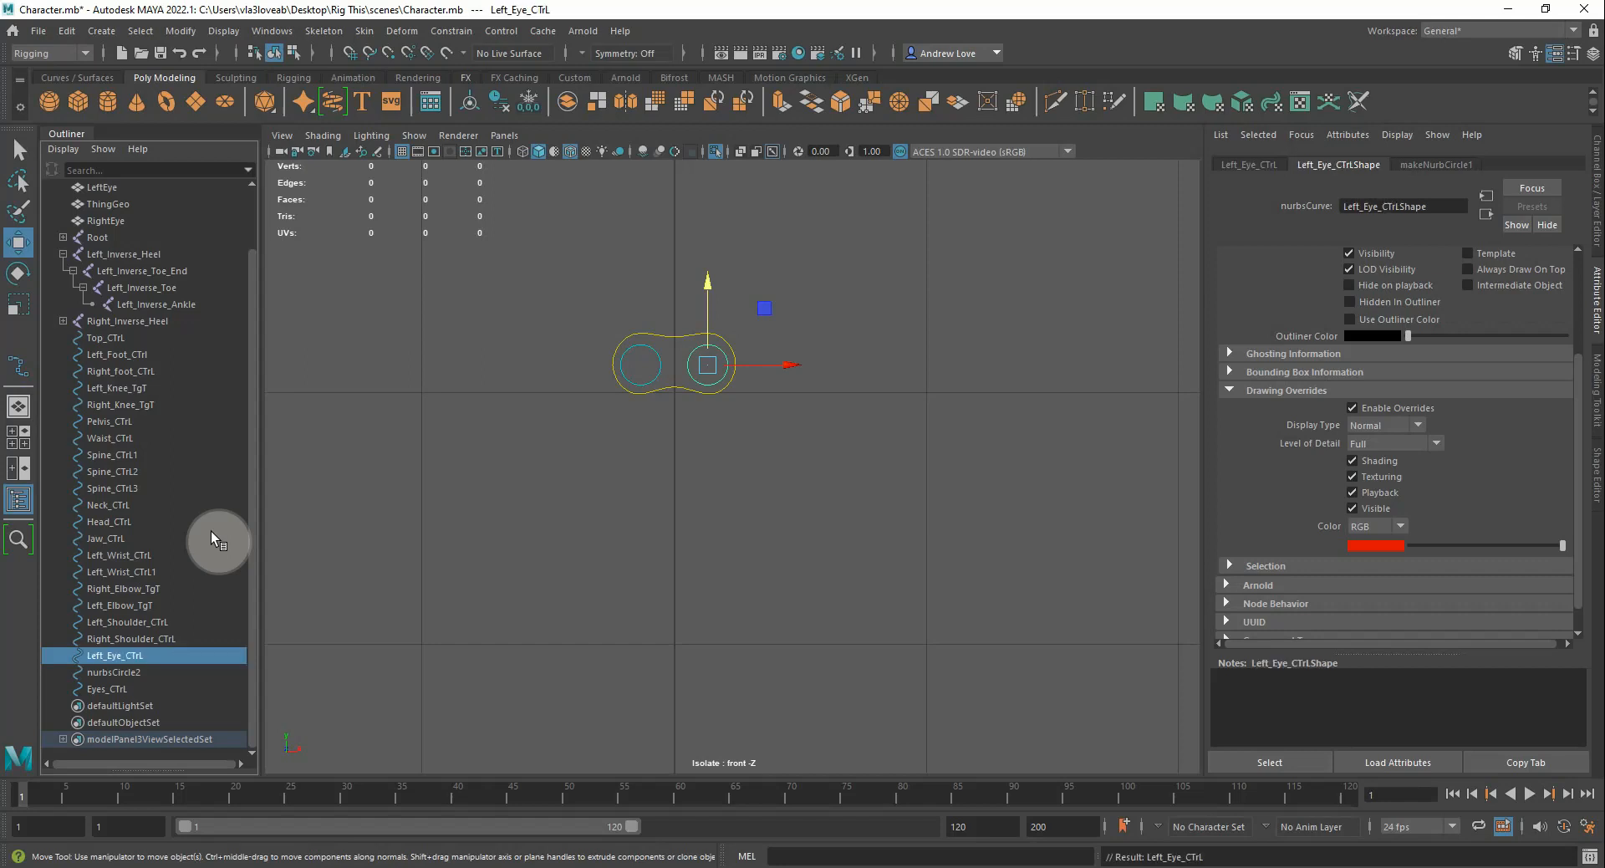
# Rename the cyan eye circle as Rigt_Eye_CTrL
pyautogui.click(117, 673)
pyautogui.doubleClick(139, 671)
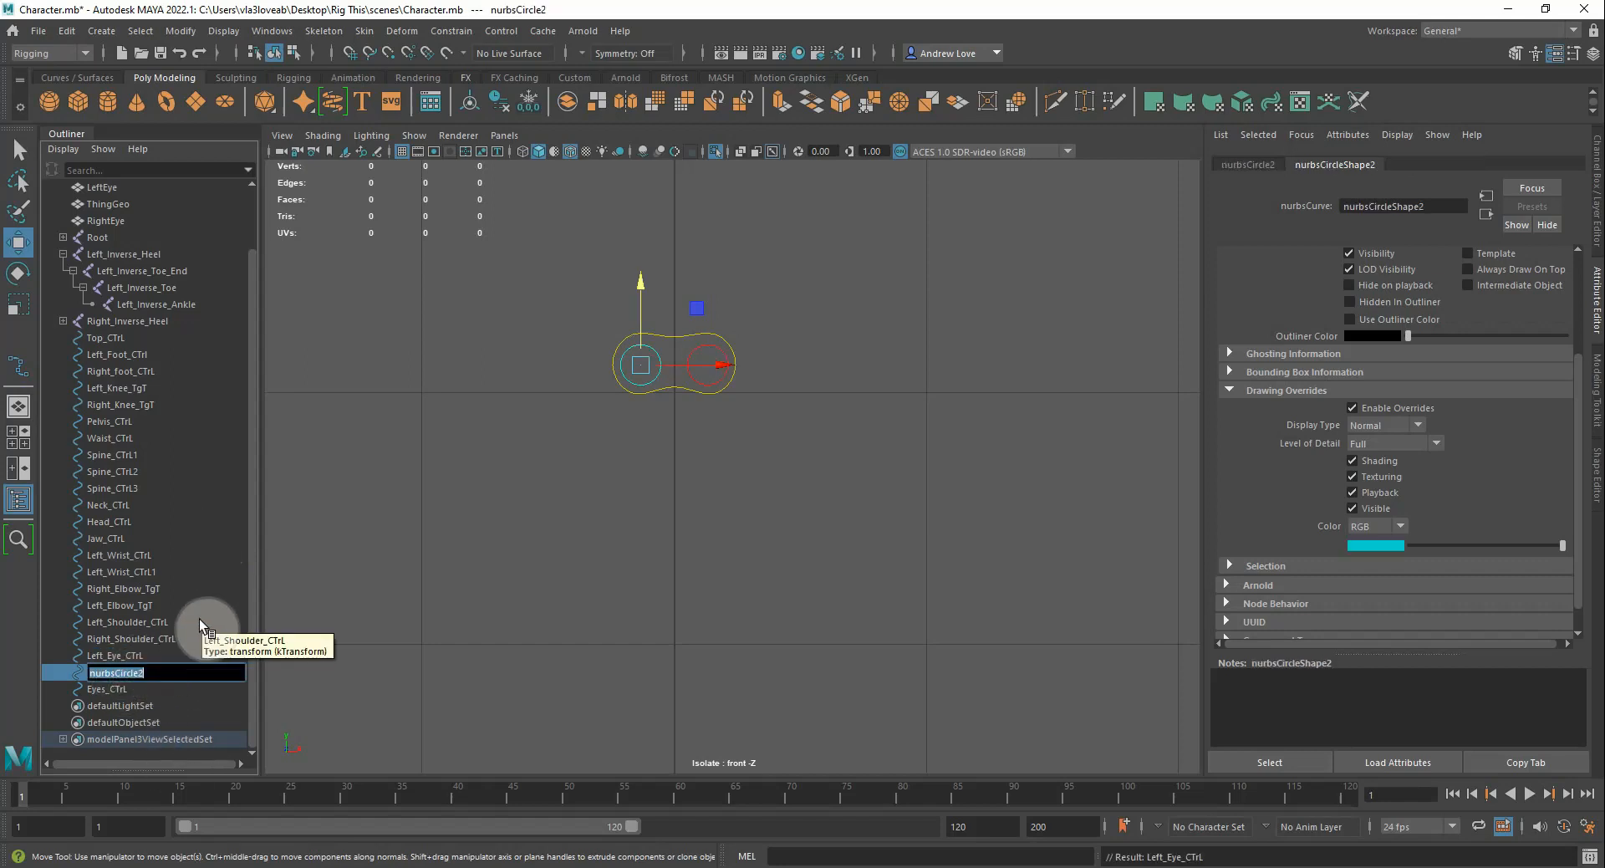
pyautogui.write('Rigt_Eye_CTrL')
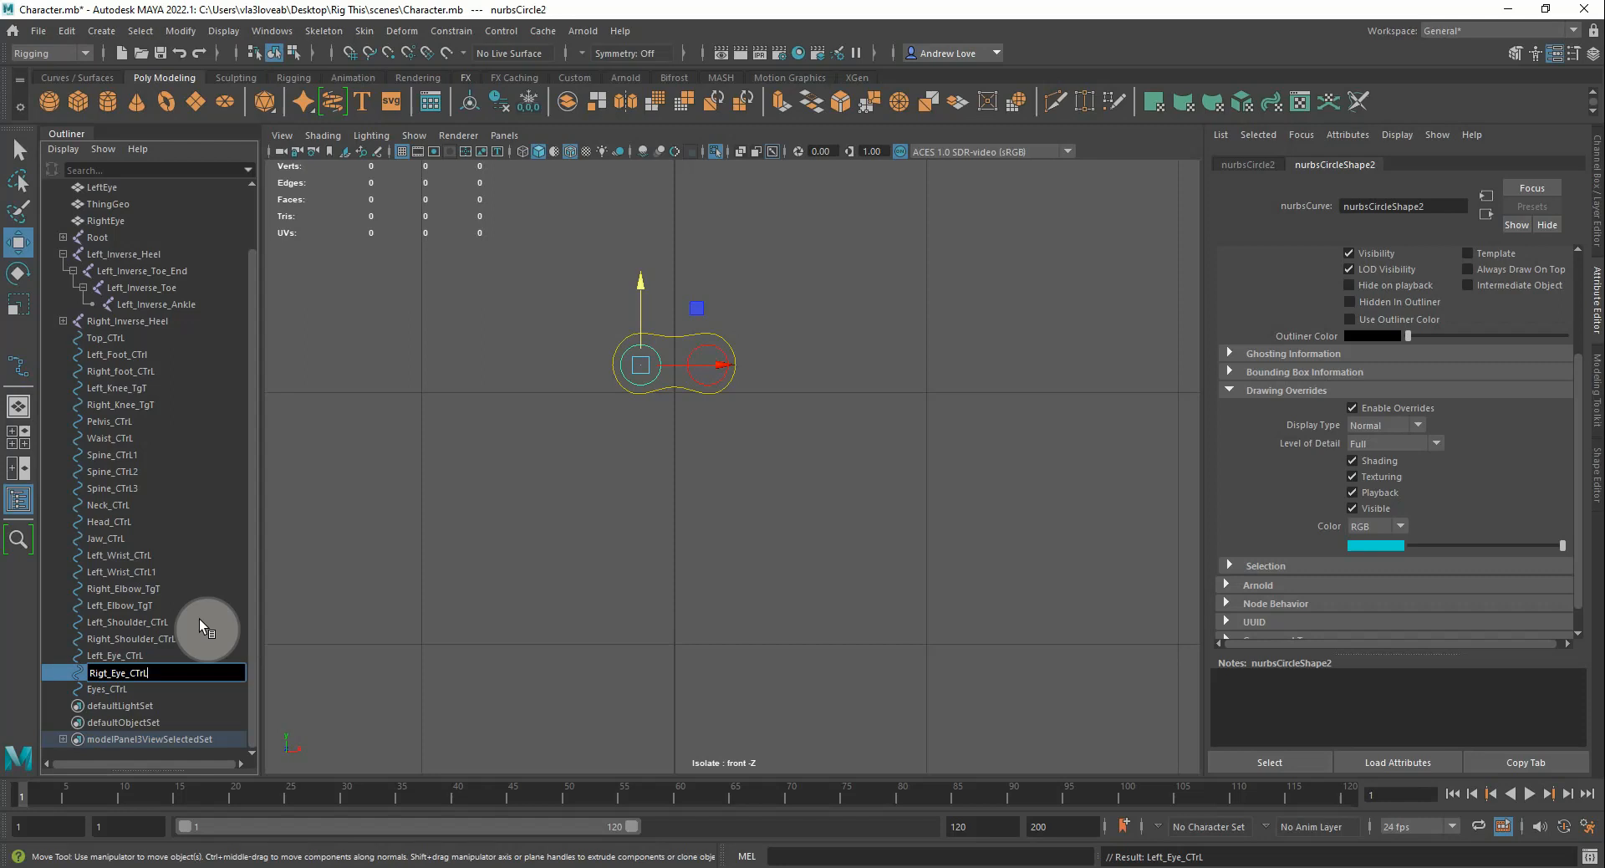
pyautogui.press('Return')
# Select all three eye controls and freeze their transformations
pyautogui.click(479, 518)
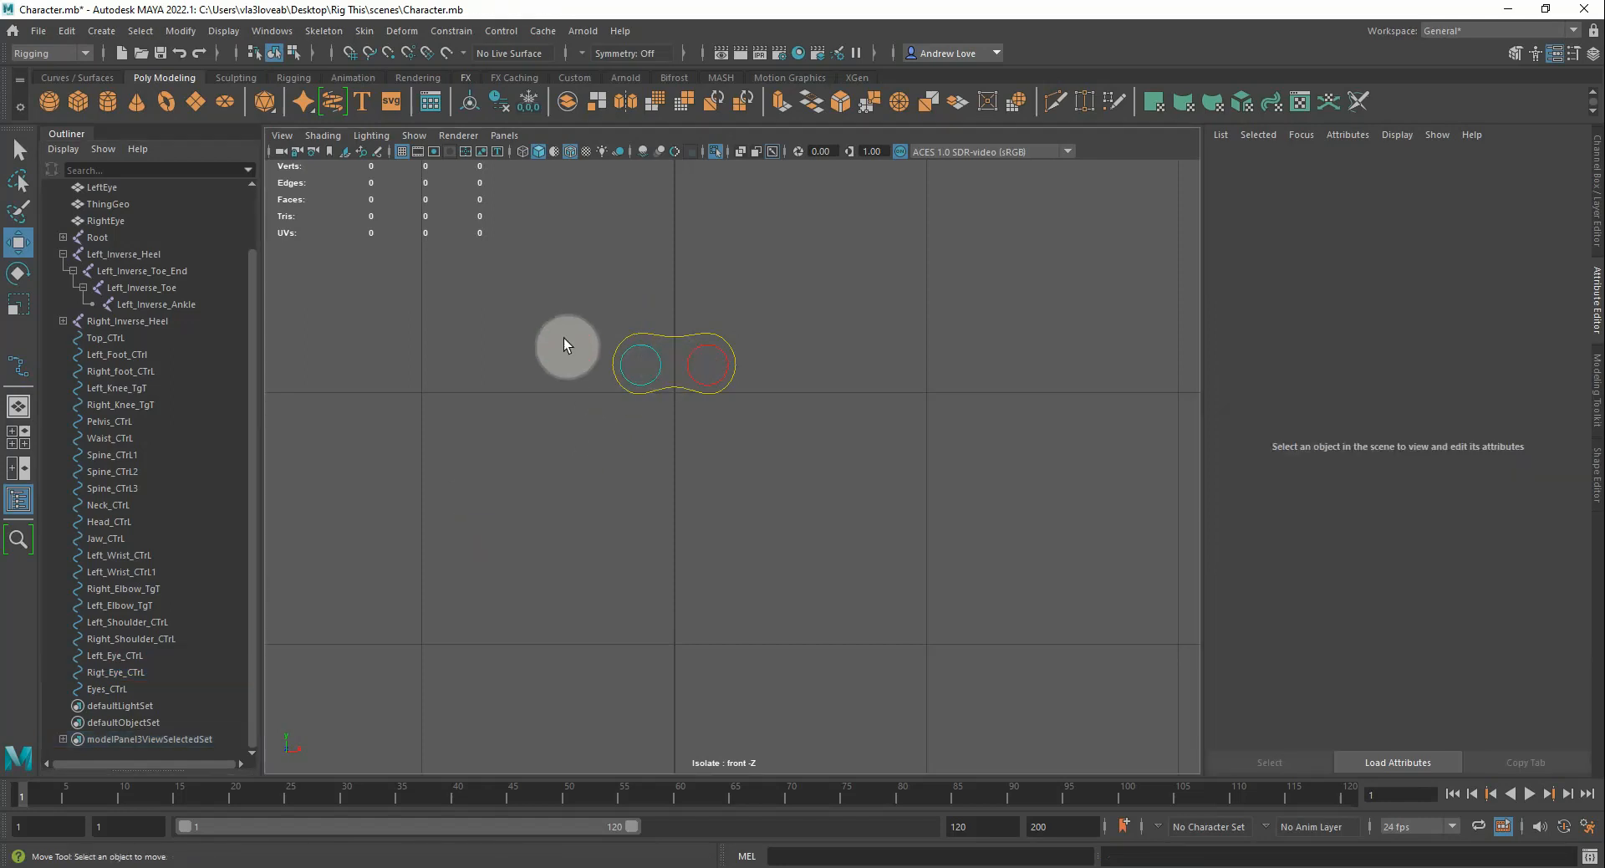
pyautogui.moveTo(562, 341); pyautogui.dragTo(857, 413)
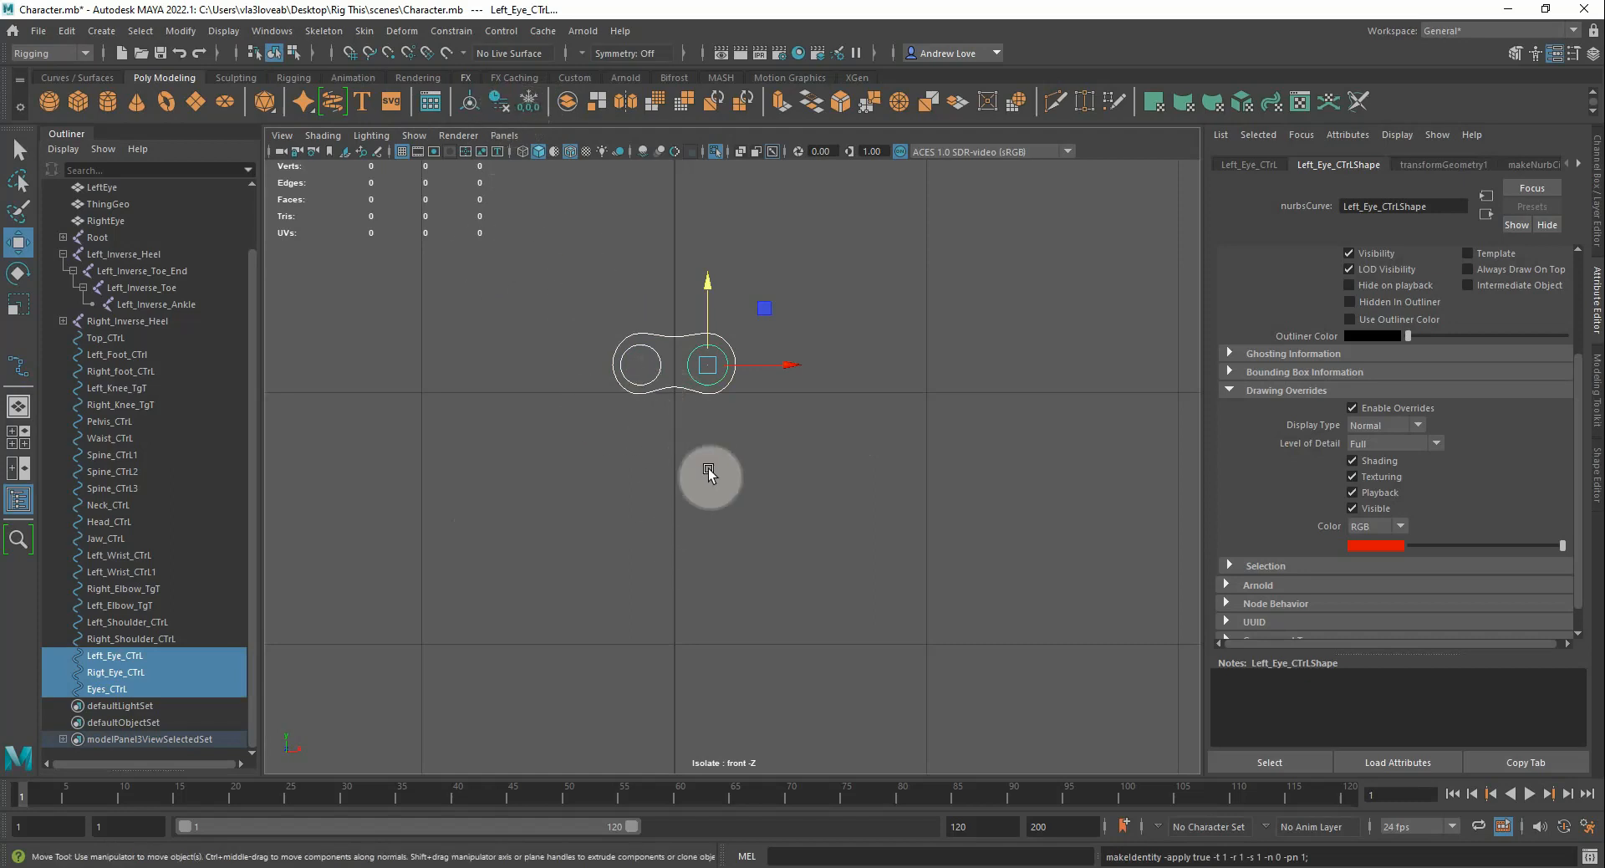
# Reselect both eye circles and the surrounding Eyes_CTrL, and turn off the isolated view to show the whole rig
pyautogui.click(670, 448)
pyautogui.moveTo(644, 363); pyautogui.dragTo(701, 366)
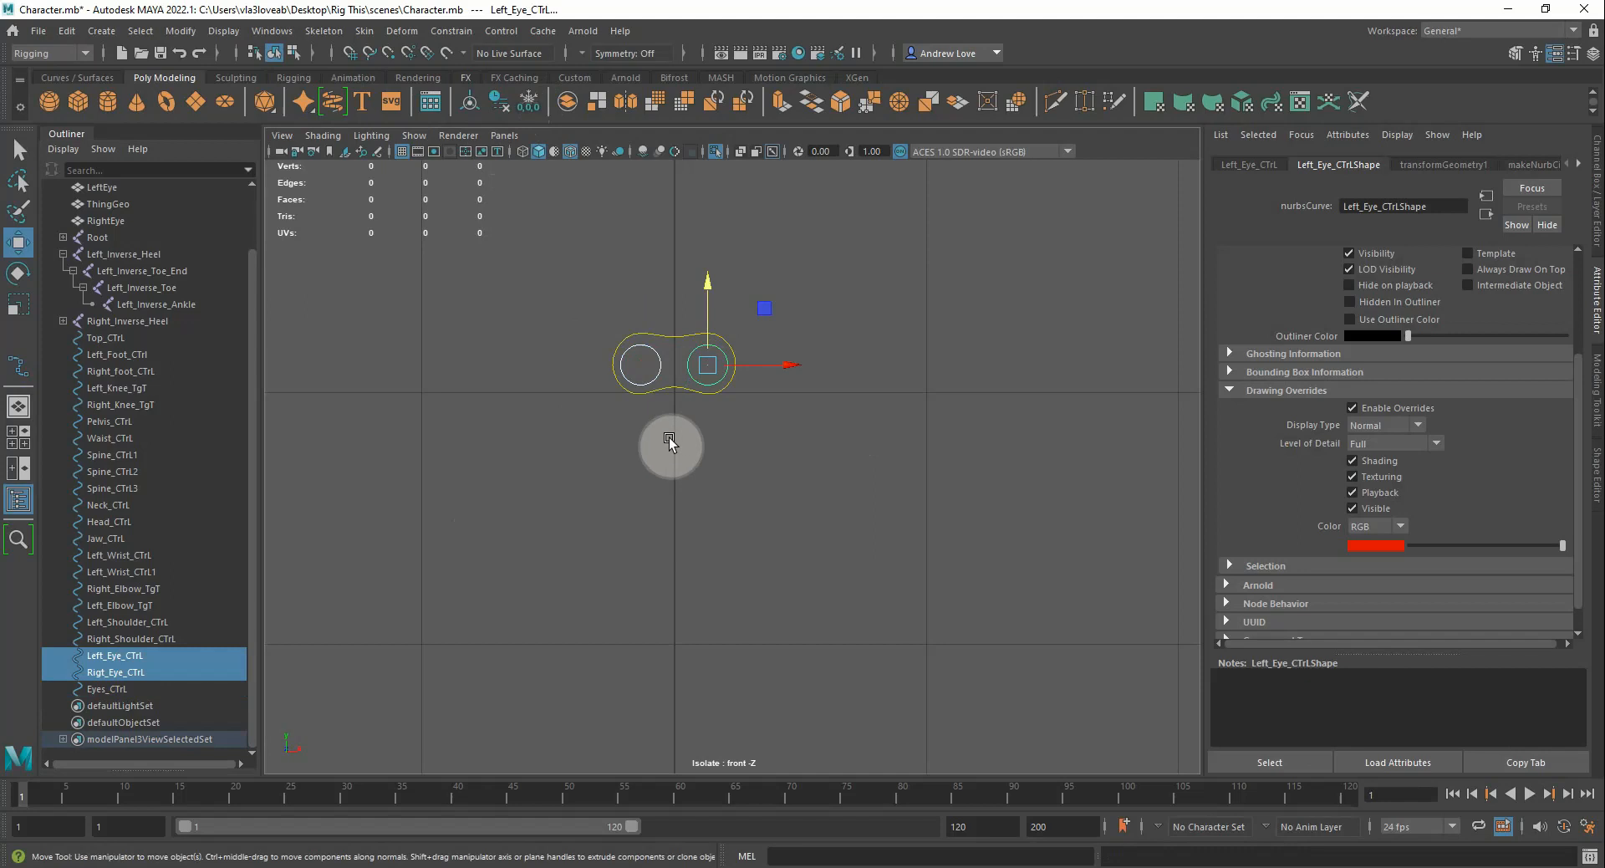
pyautogui.keyDown('shift'); pyautogui.click(667, 380); pyautogui.keyUp('shift')
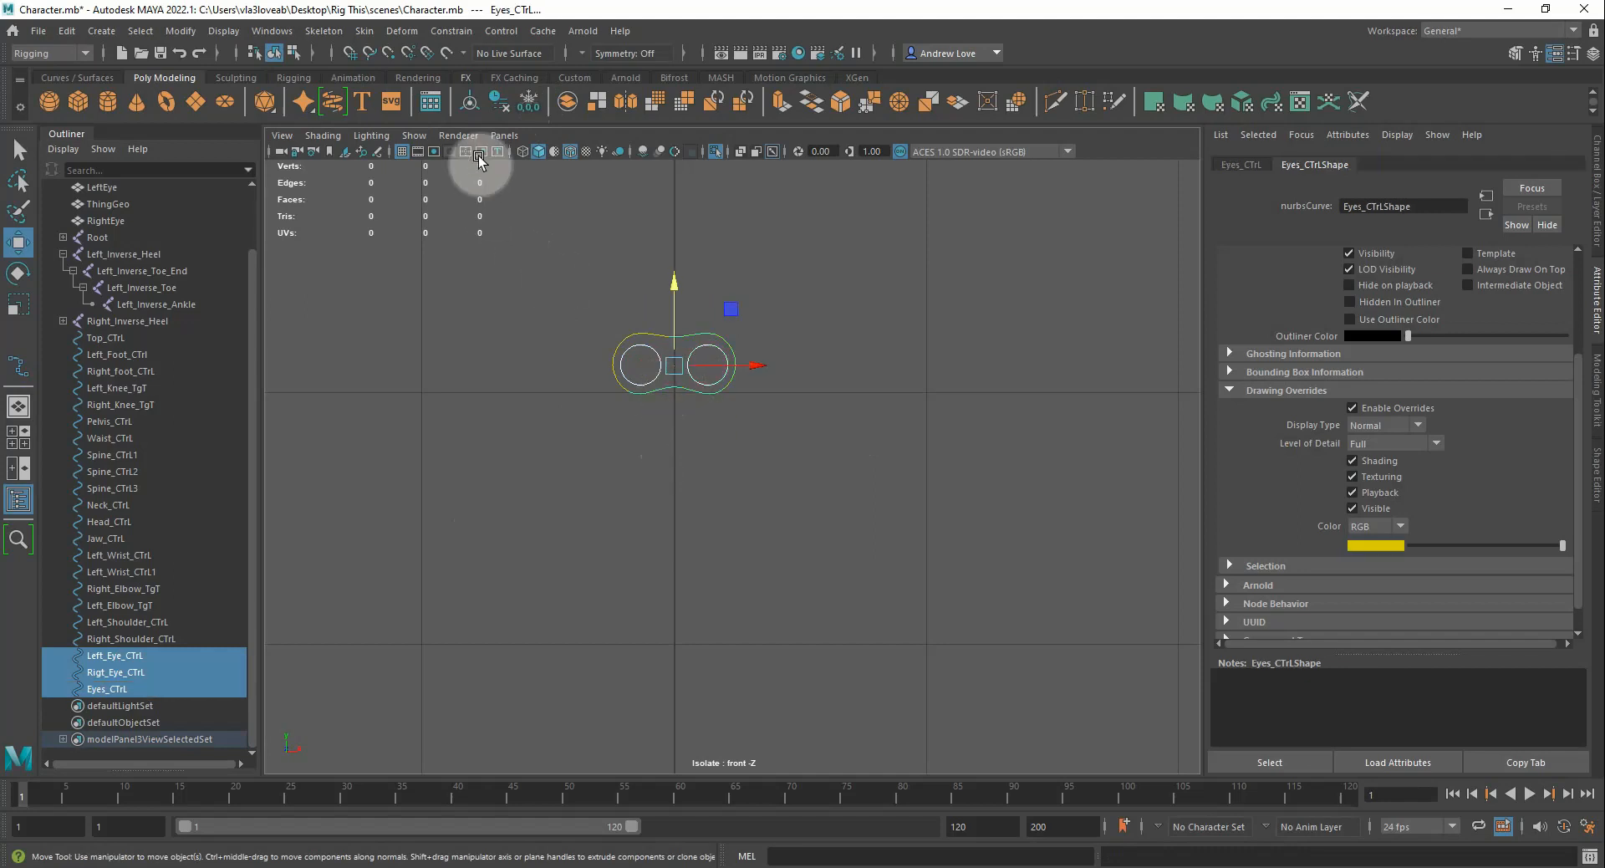
pyautogui.click(411, 137)
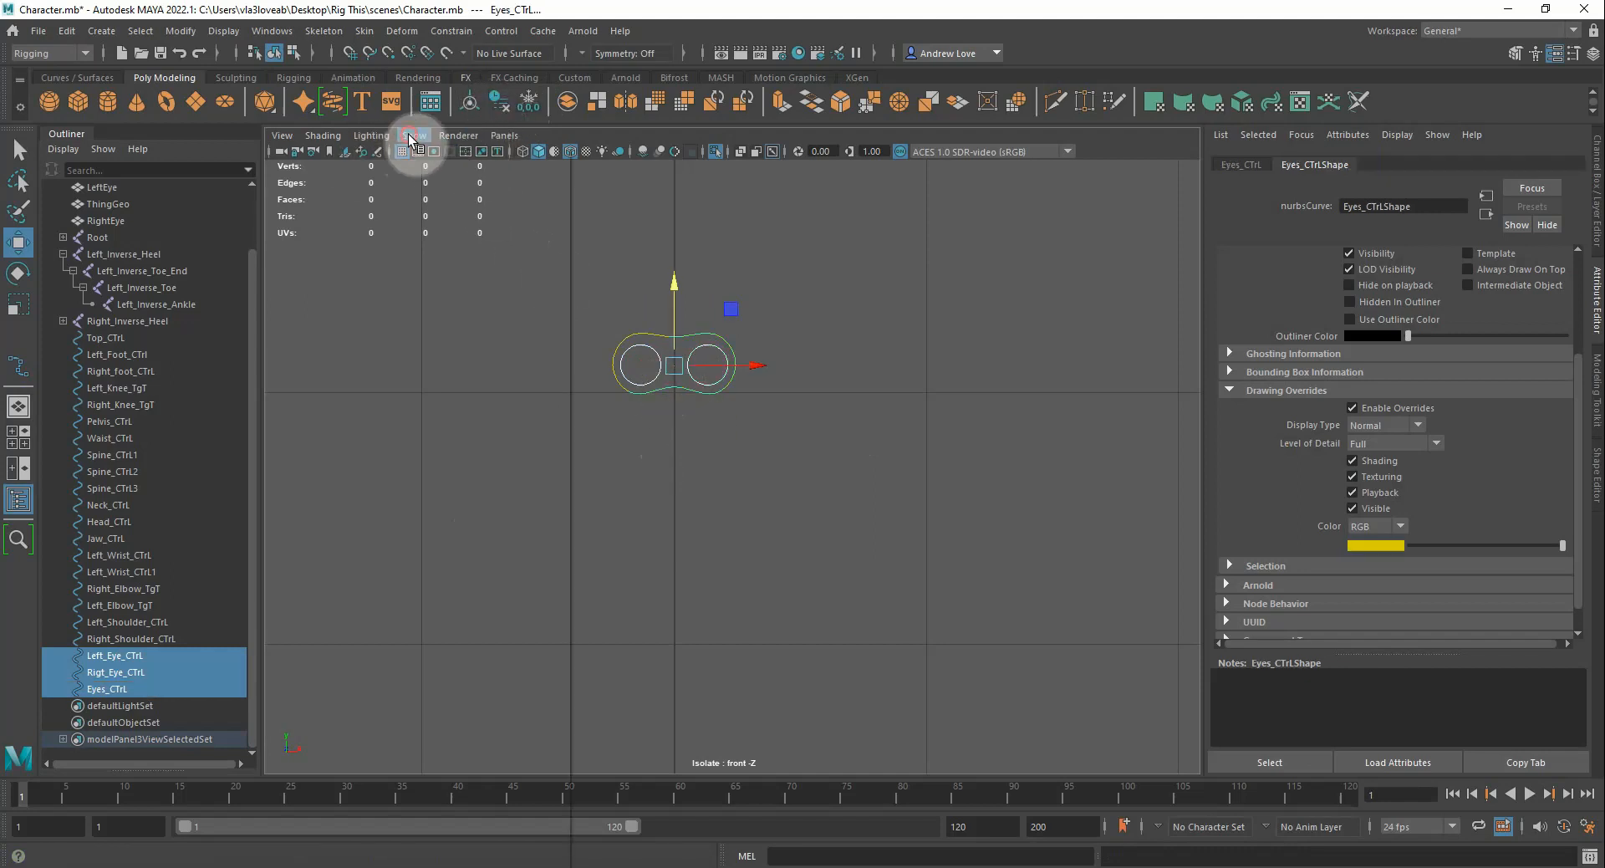
pyautogui.moveTo(468, 162)
pyautogui.click(591, 161)
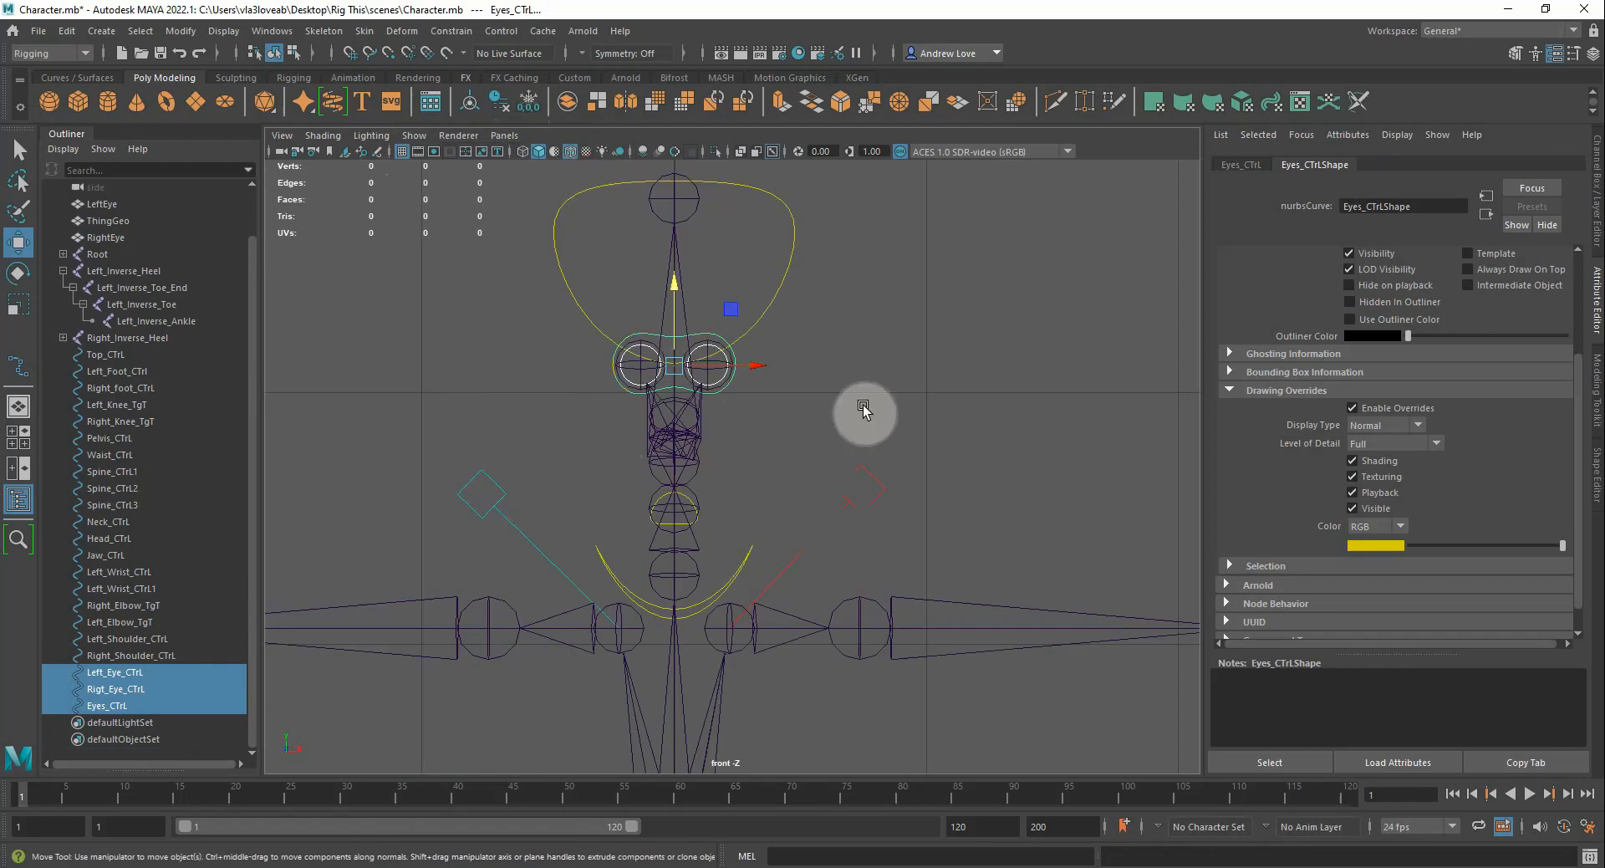
# Move the three eye controls forward along Z to about 1.147, in front of the face at eye height
pyautogui.press('space')
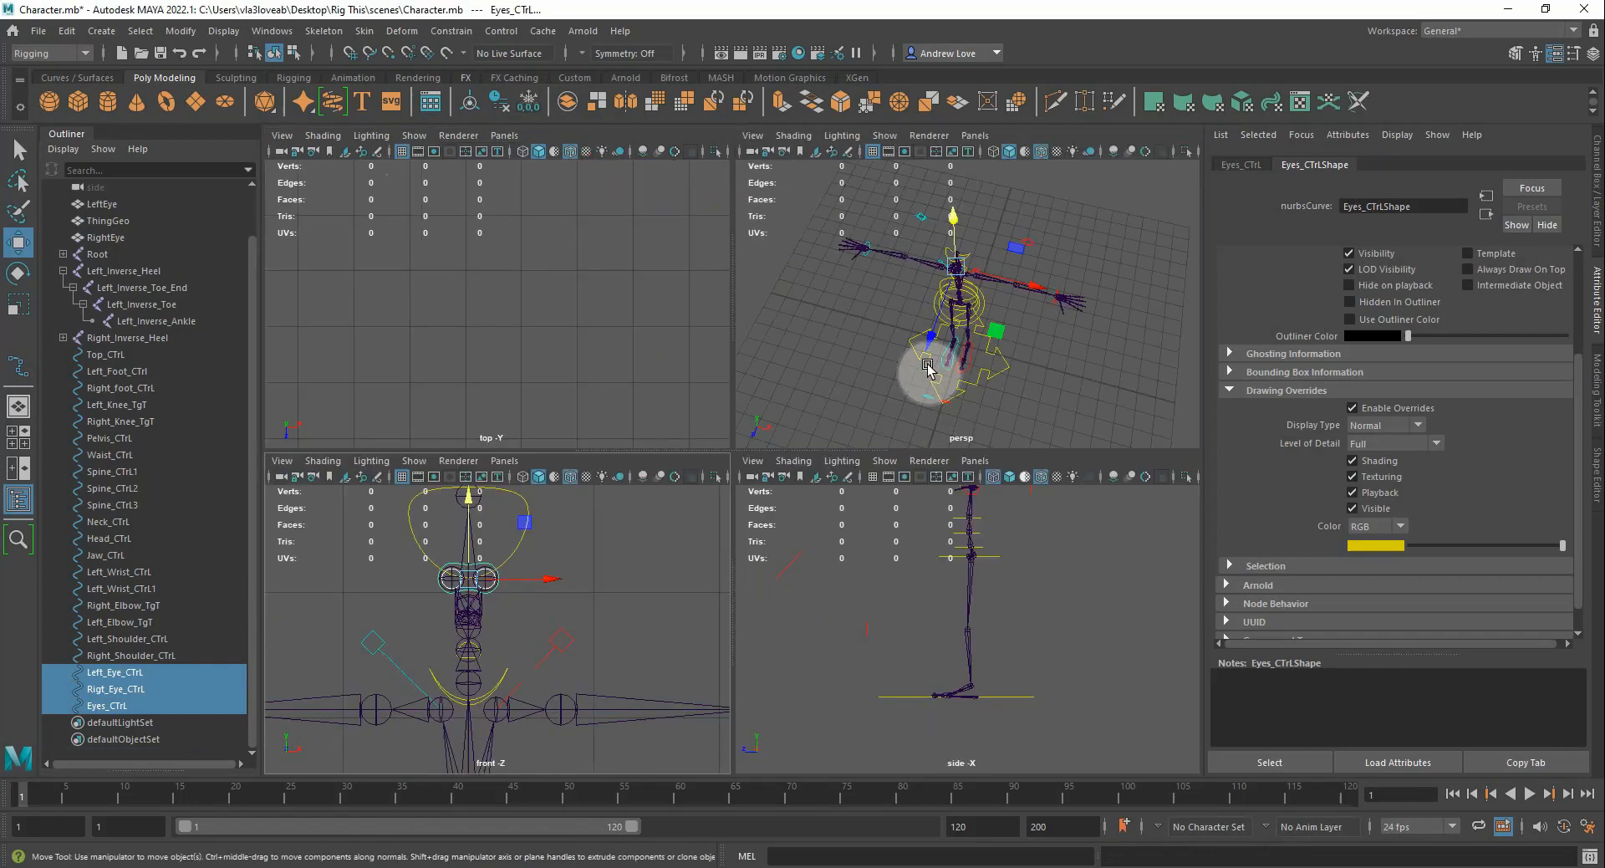
pyautogui.moveTo(928, 365); pyautogui.dragTo(905, 387)
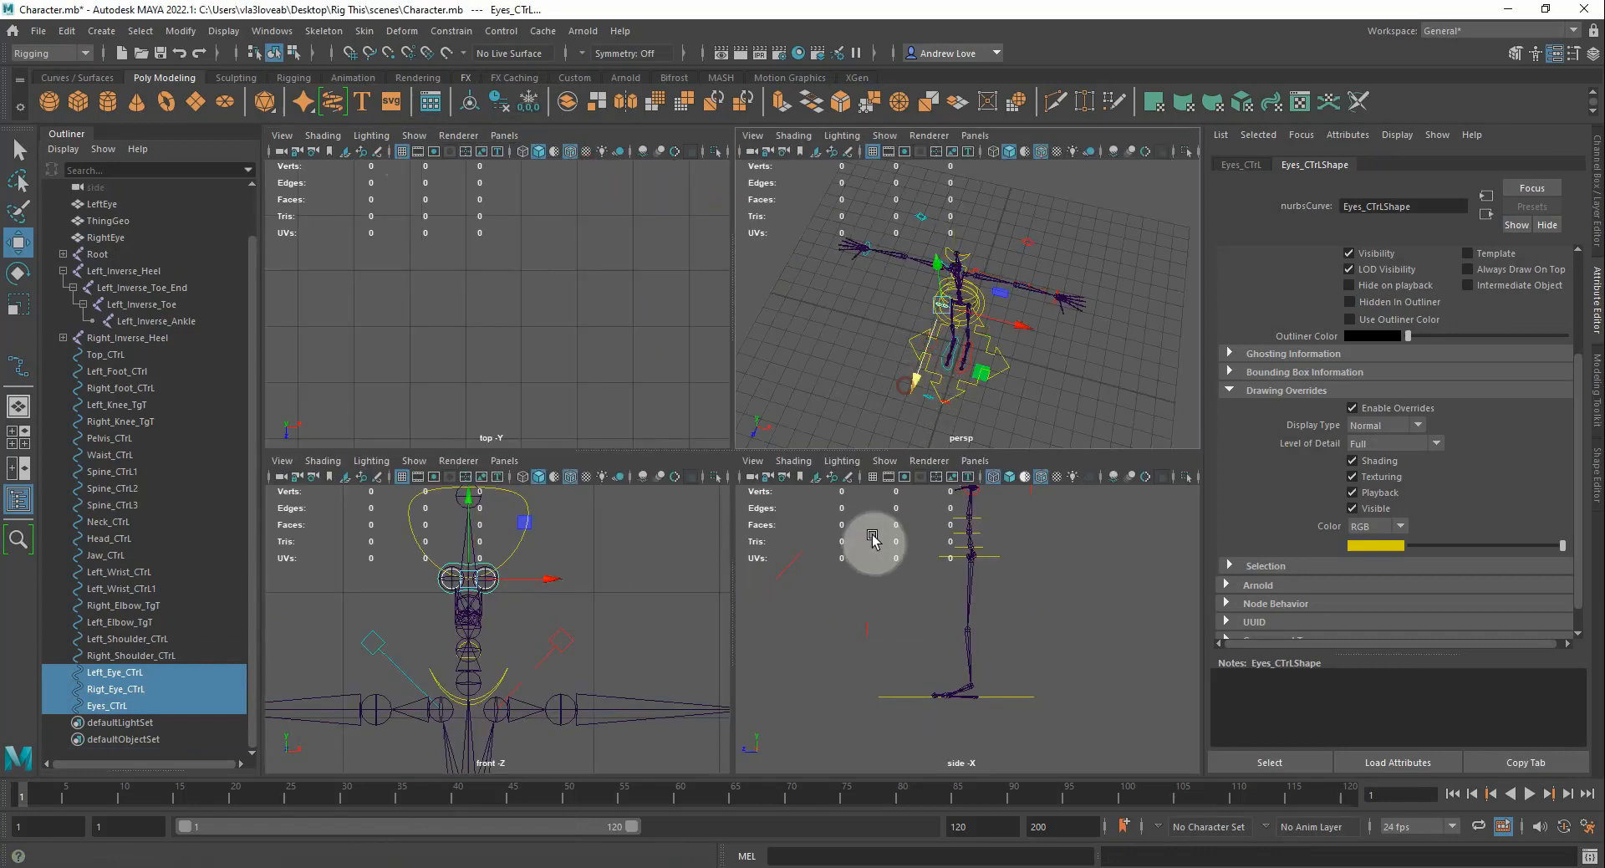
pyautogui.press('space')
pyautogui.press('f')
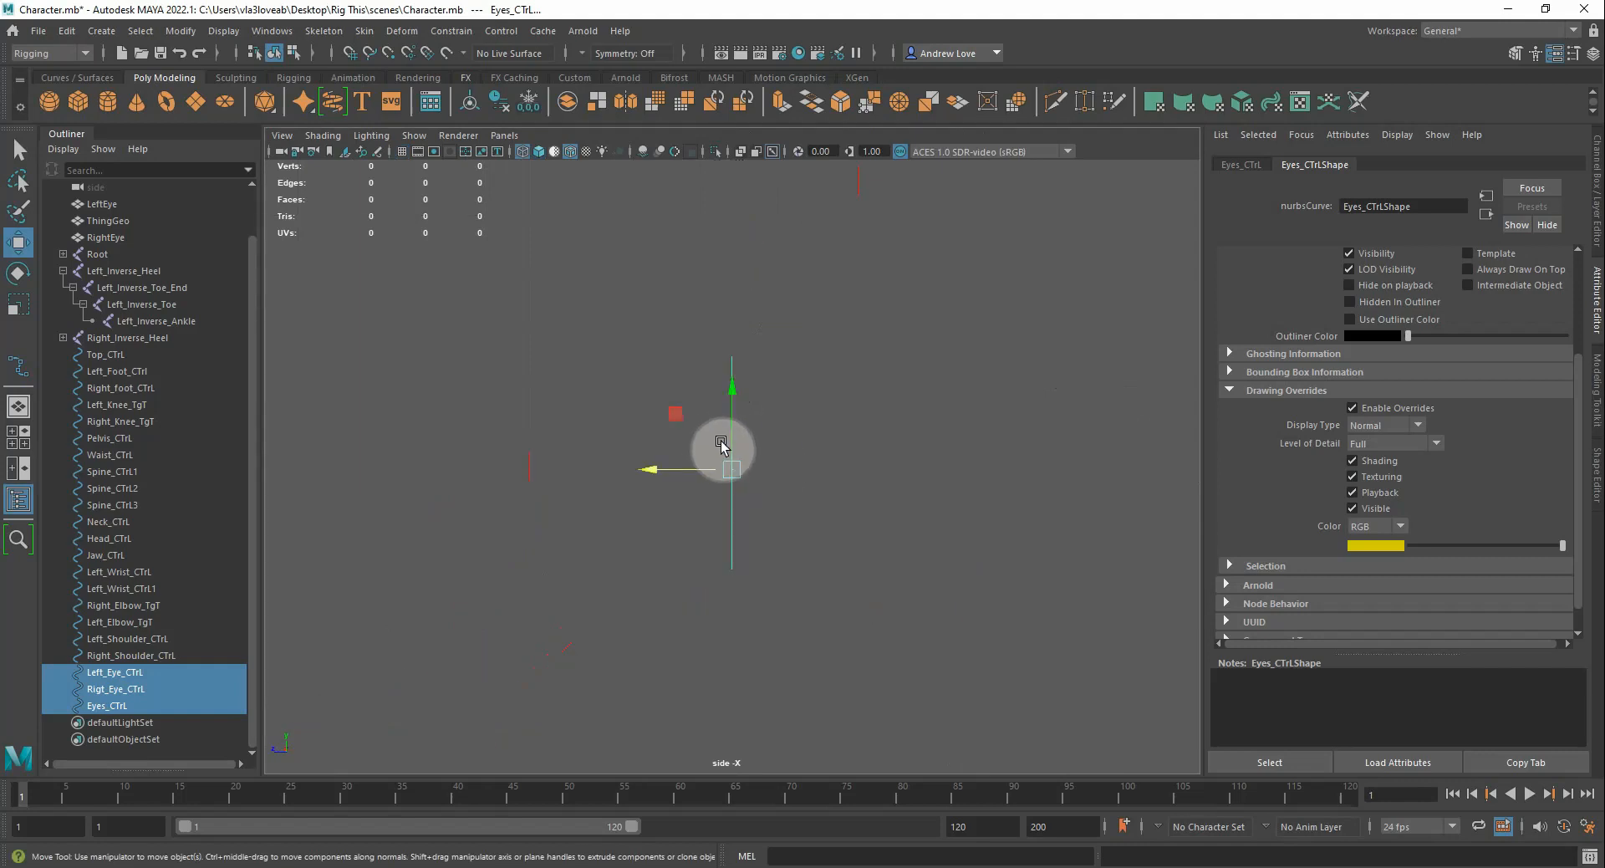
pyautogui.scroll(-4, 724, 440)
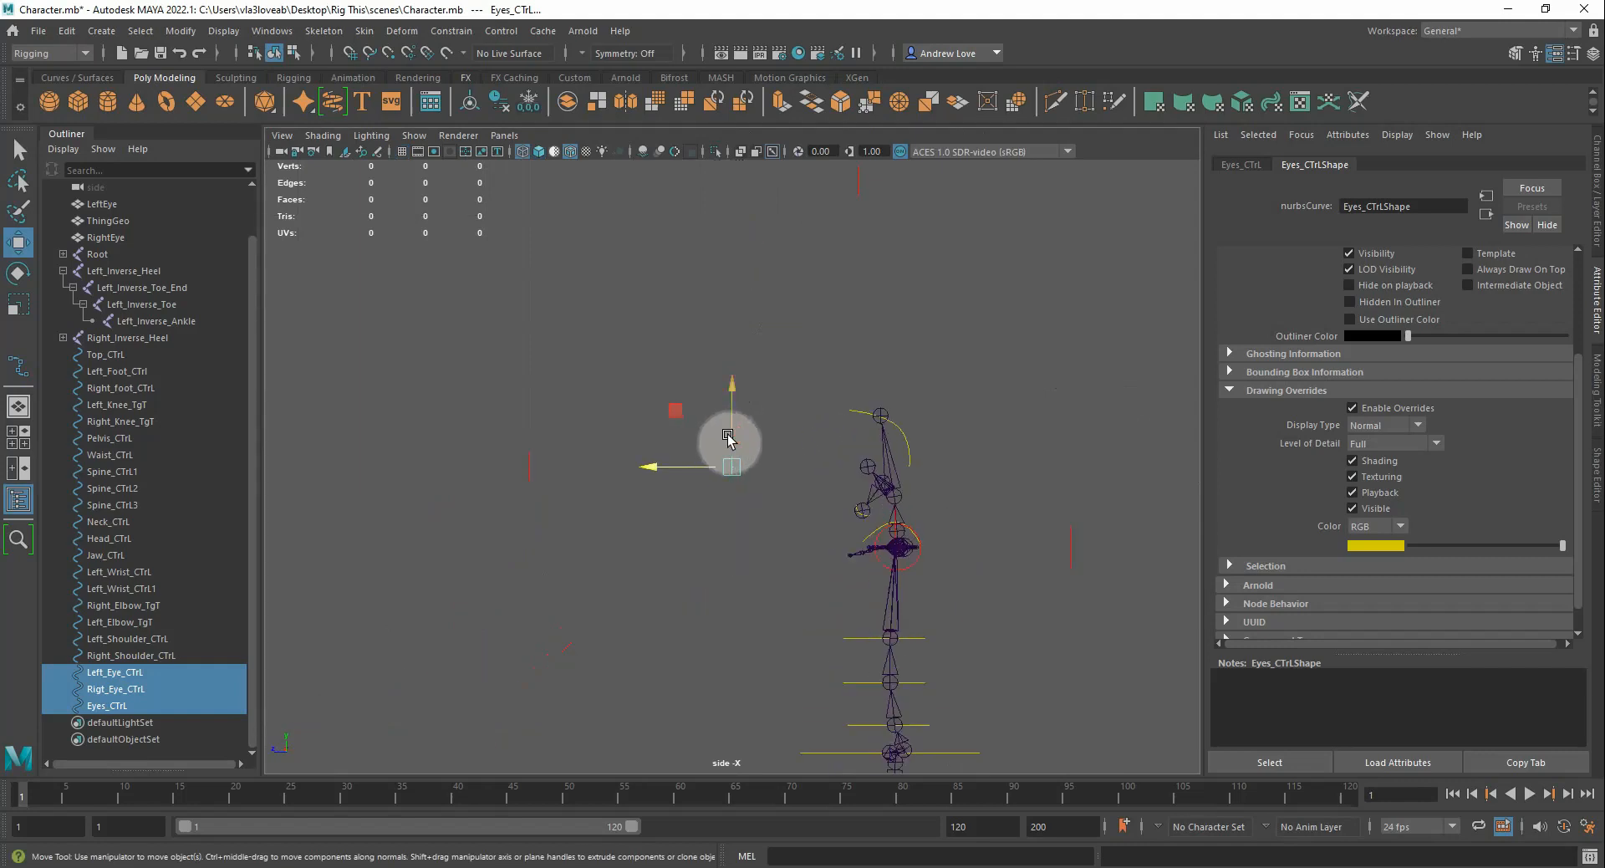
pyautogui.moveTo(727, 437); pyautogui.dragTo(738, 472)
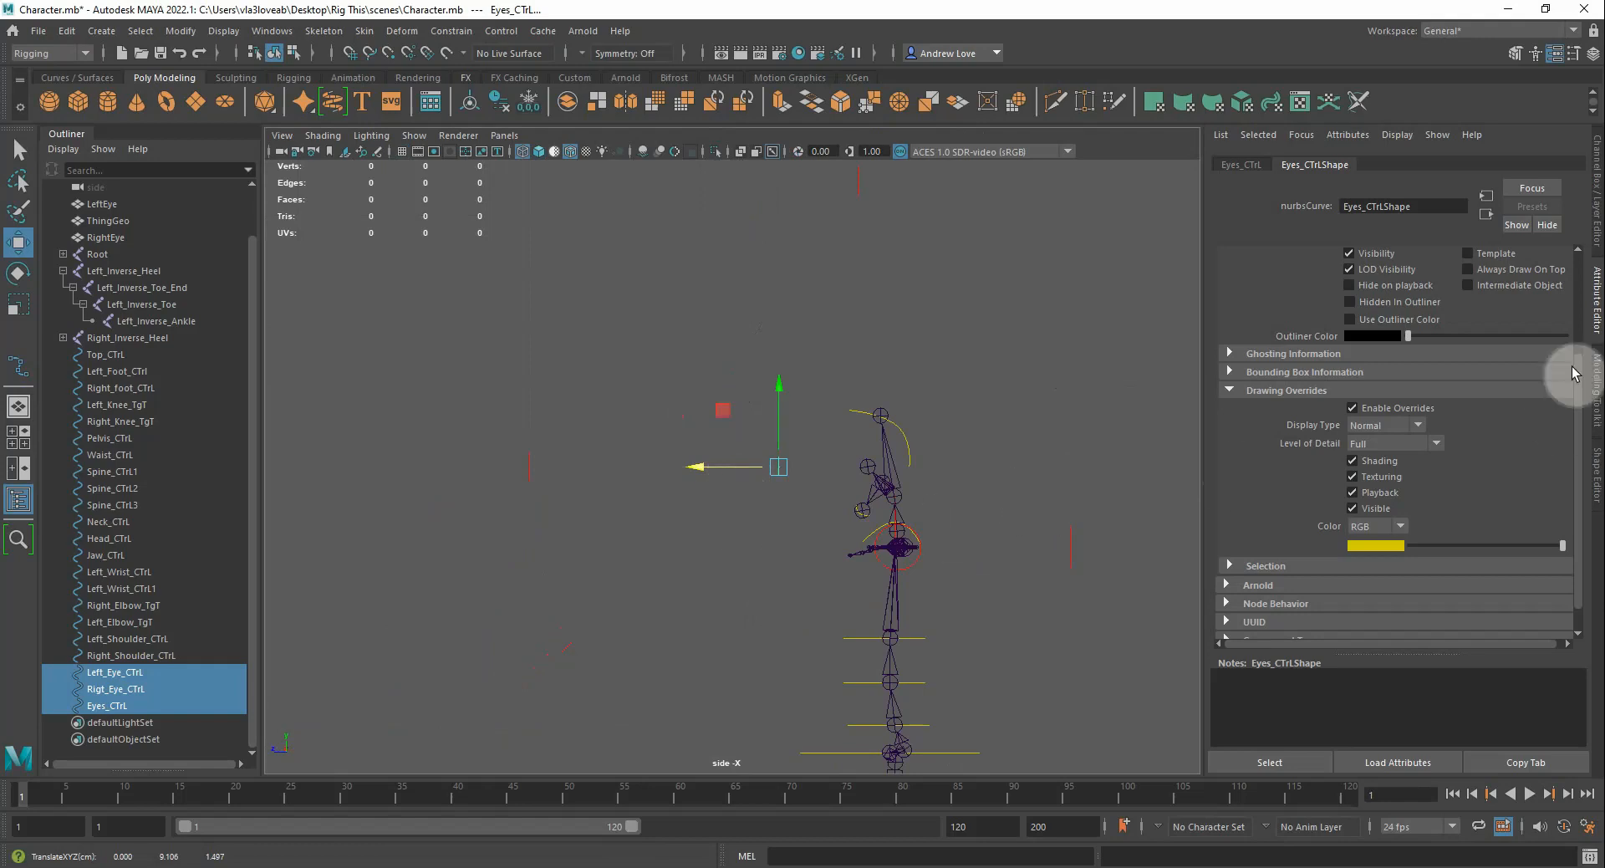
# Turn on the visibility of the Character_Geo display layer
pyautogui.click(1598, 222)
pyautogui.click(1417, 519)
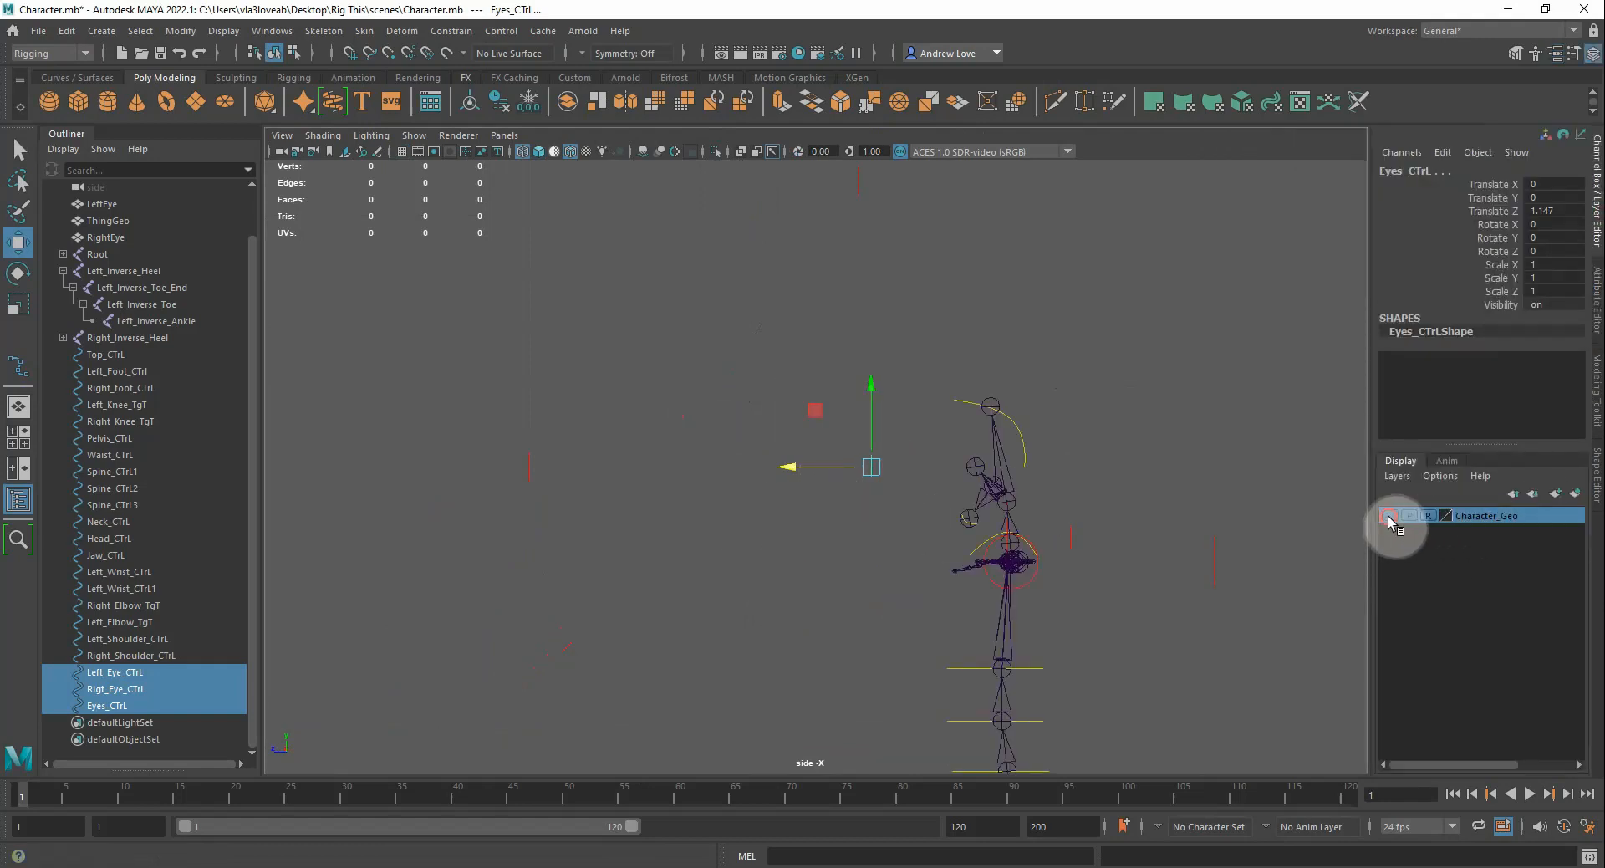
pyautogui.click(1390, 516)
# Check the eye controls against the face in perspective, freeze their transformations at the new position and deselect them
pyautogui.press('space')
pyautogui.press('space')
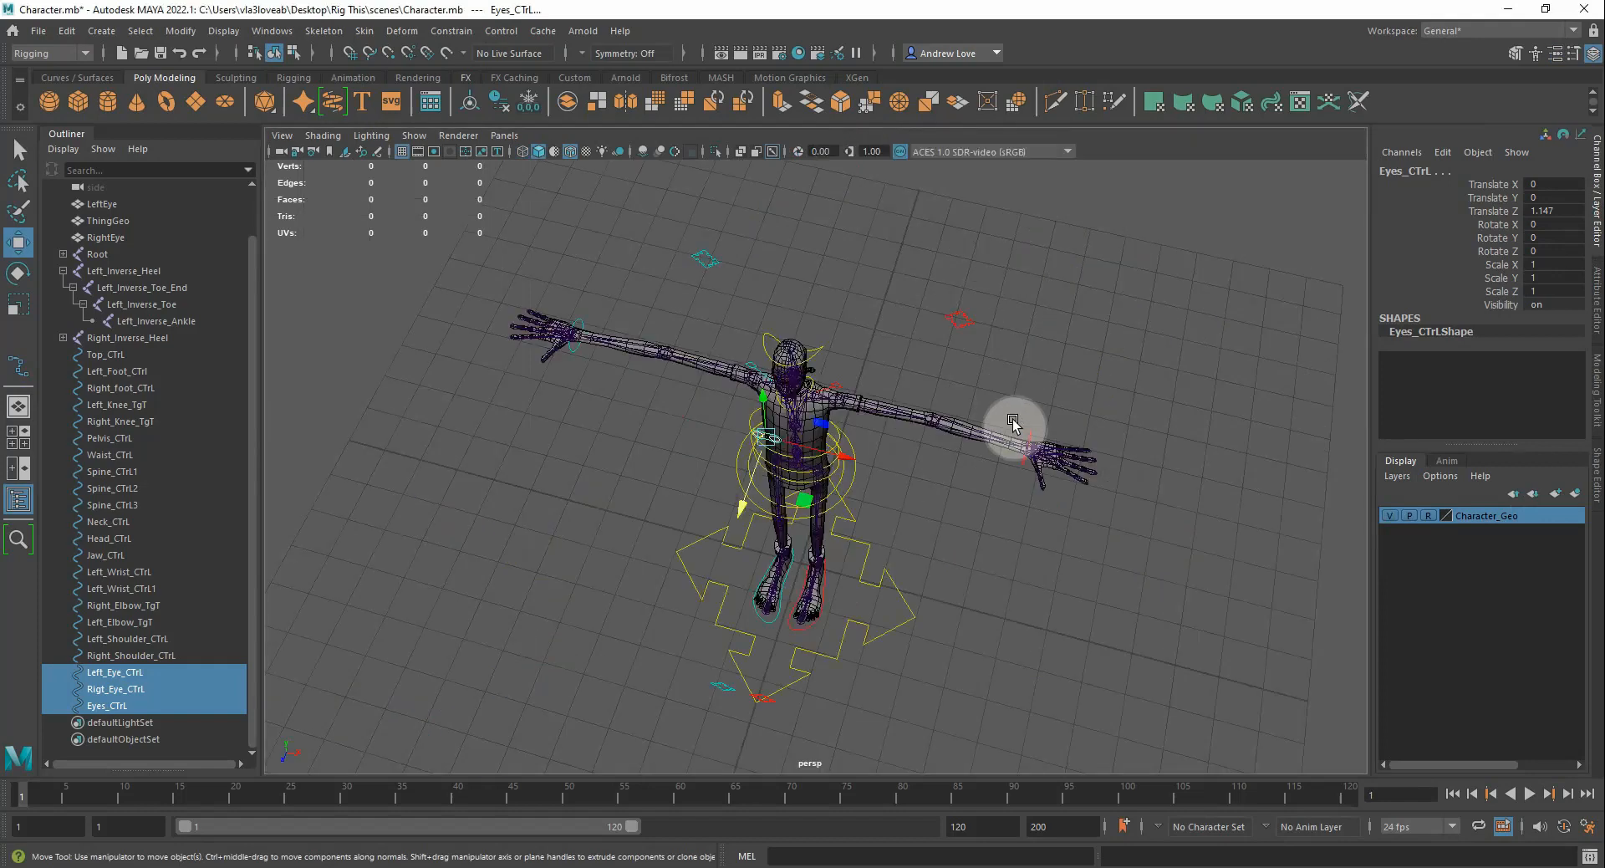
pyautogui.keyDown('alt'); pyautogui.moveTo(1000, 555); pyautogui.dragTo(942, 529); pyautogui.keyUp('alt')
pyautogui.scroll(5, 724, 402)
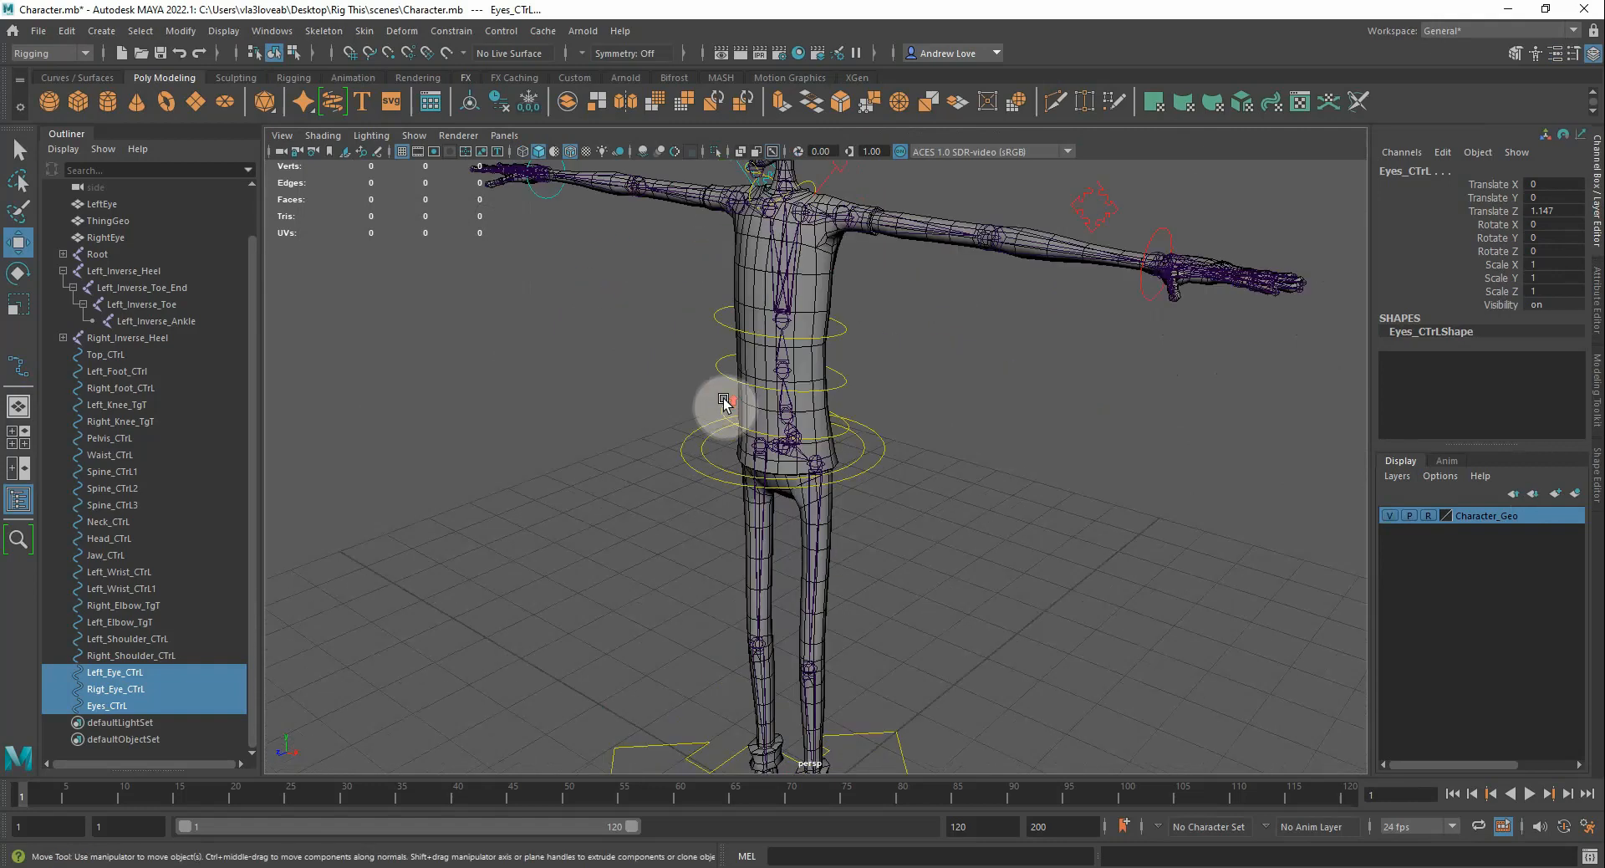
pyautogui.scroll(1, 724, 402)
pyautogui.keyDown('alt'); pyautogui.moveTo(484, 387); pyautogui.dragTo(487, 630); pyautogui.keyUp('alt')
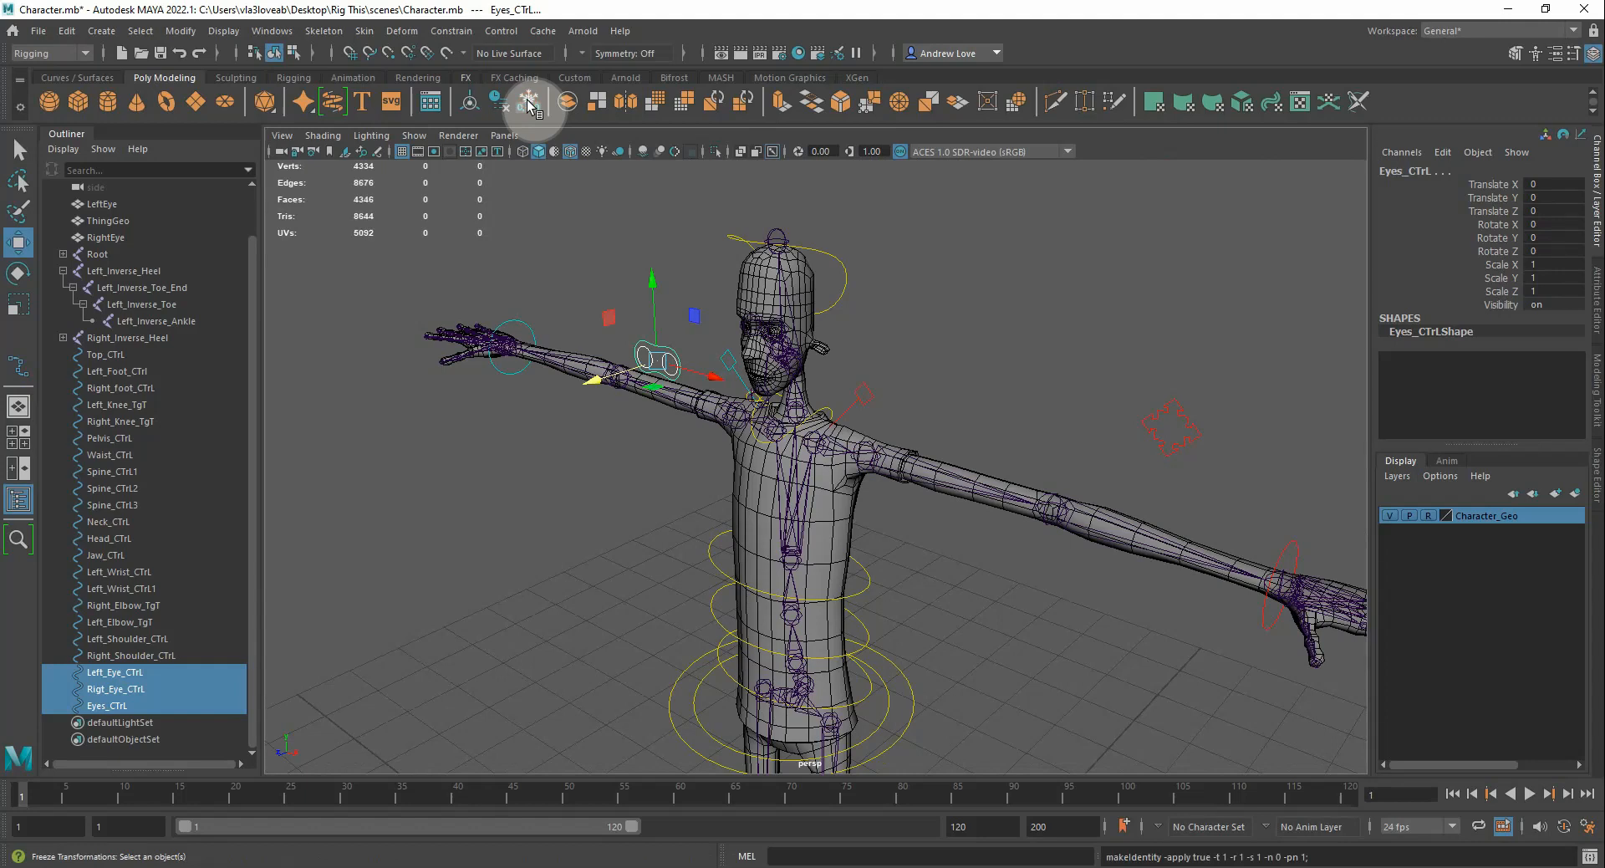
pyautogui.click(580, 215)
pyautogui.scroll(-2, 618, 259)
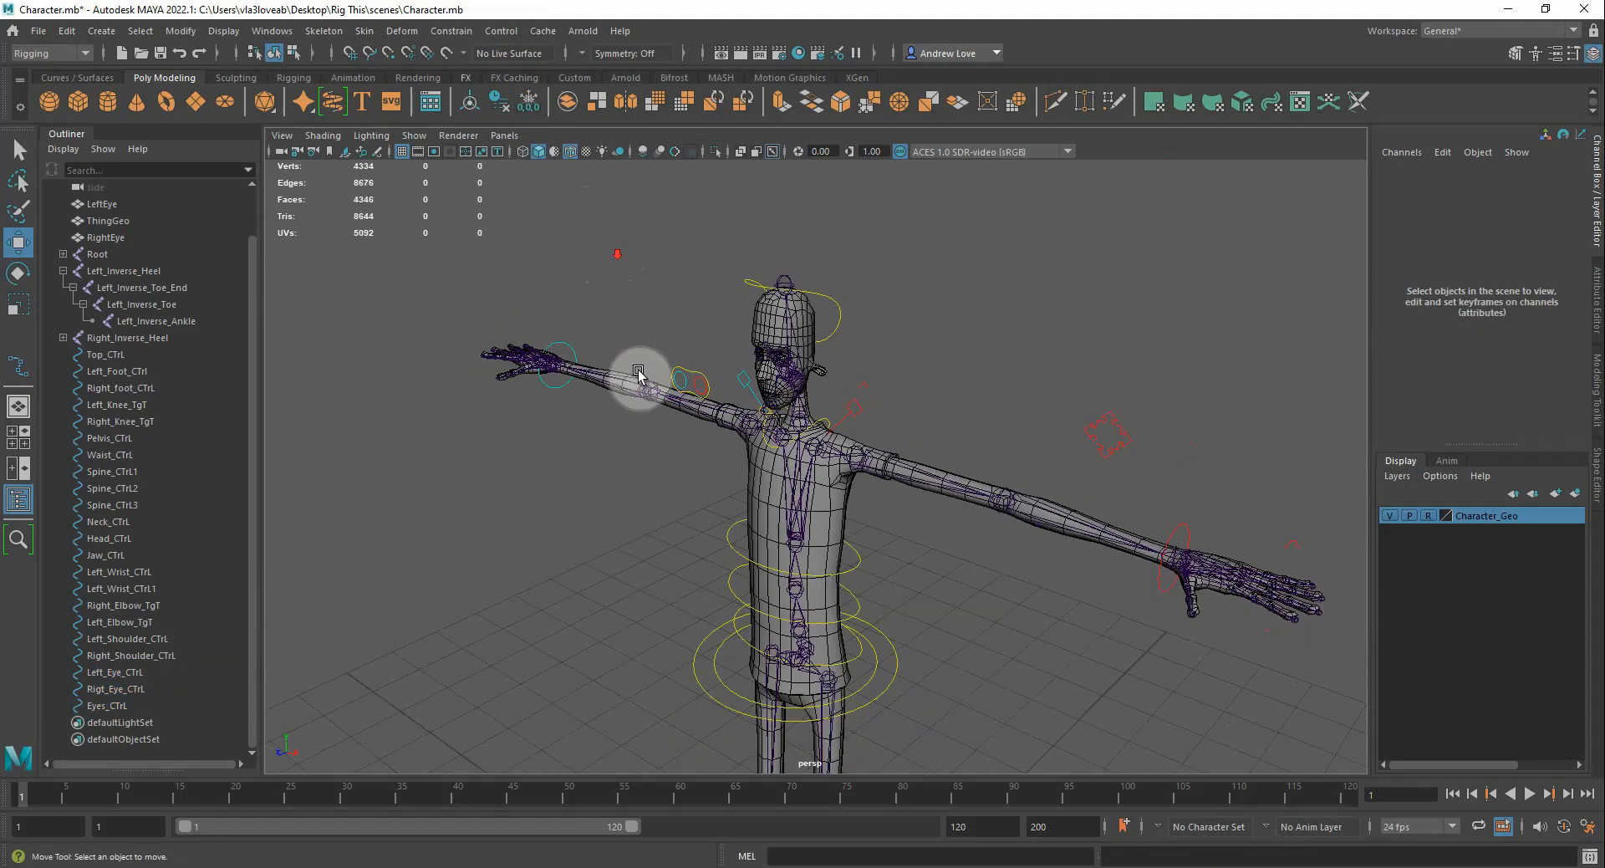
# Turn off X-Ray Joints shading in the perspective view
pyautogui.keyDown('alt'); pyautogui.moveTo(638, 374); pyautogui.dragTo(574, 716); pyautogui.keyUp('alt')
pyautogui.keyDown('alt'); pyautogui.moveTo(423, 680); pyautogui.dragTo(398, 354); pyautogui.keyUp('alt')
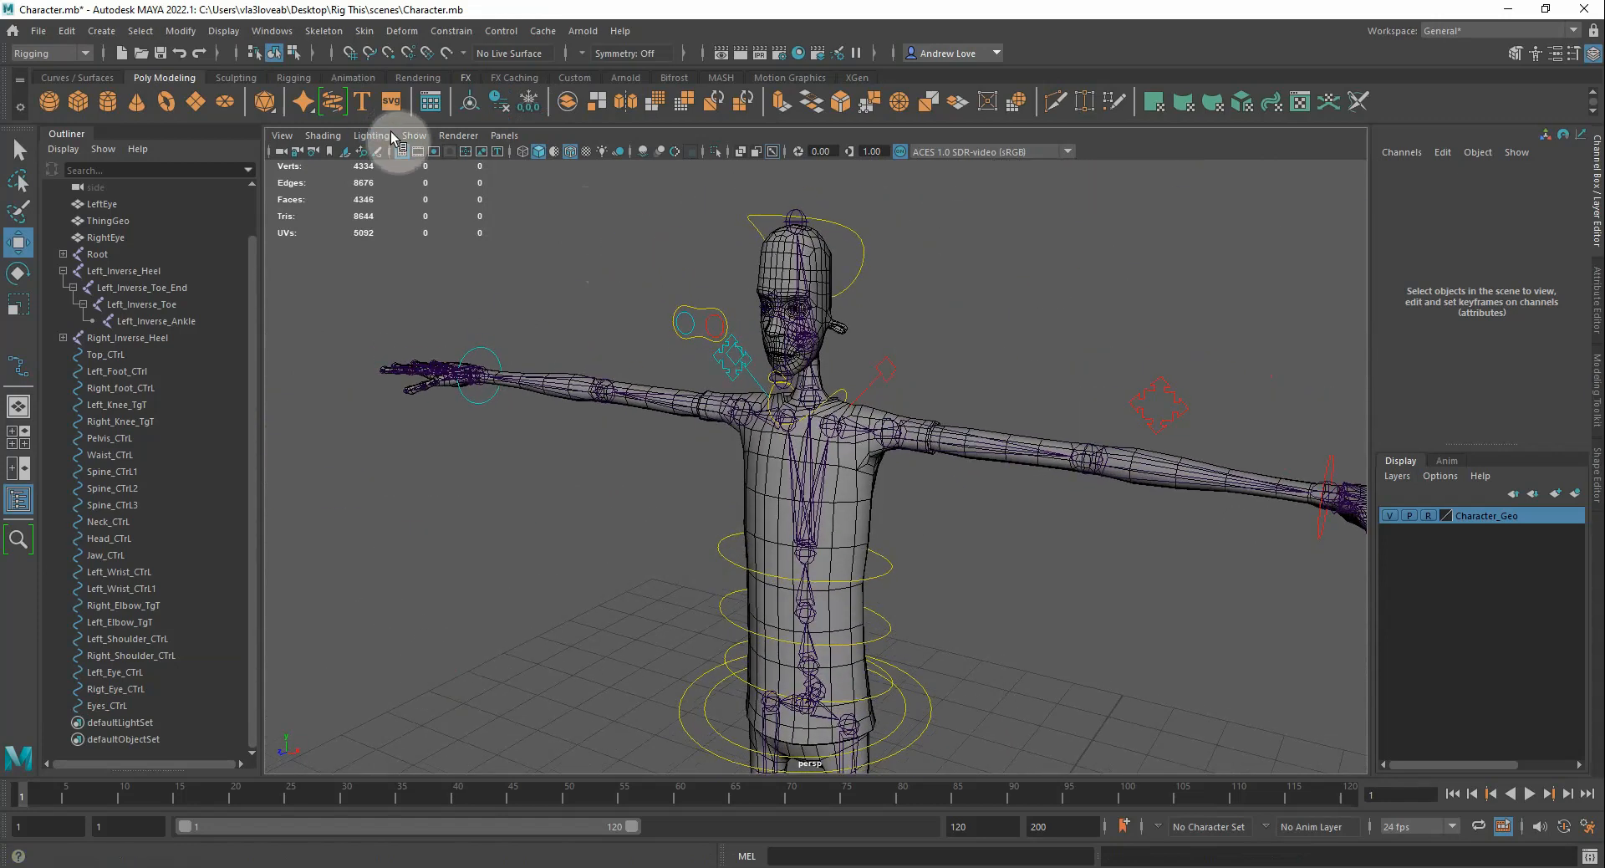
pyautogui.click(322, 140)
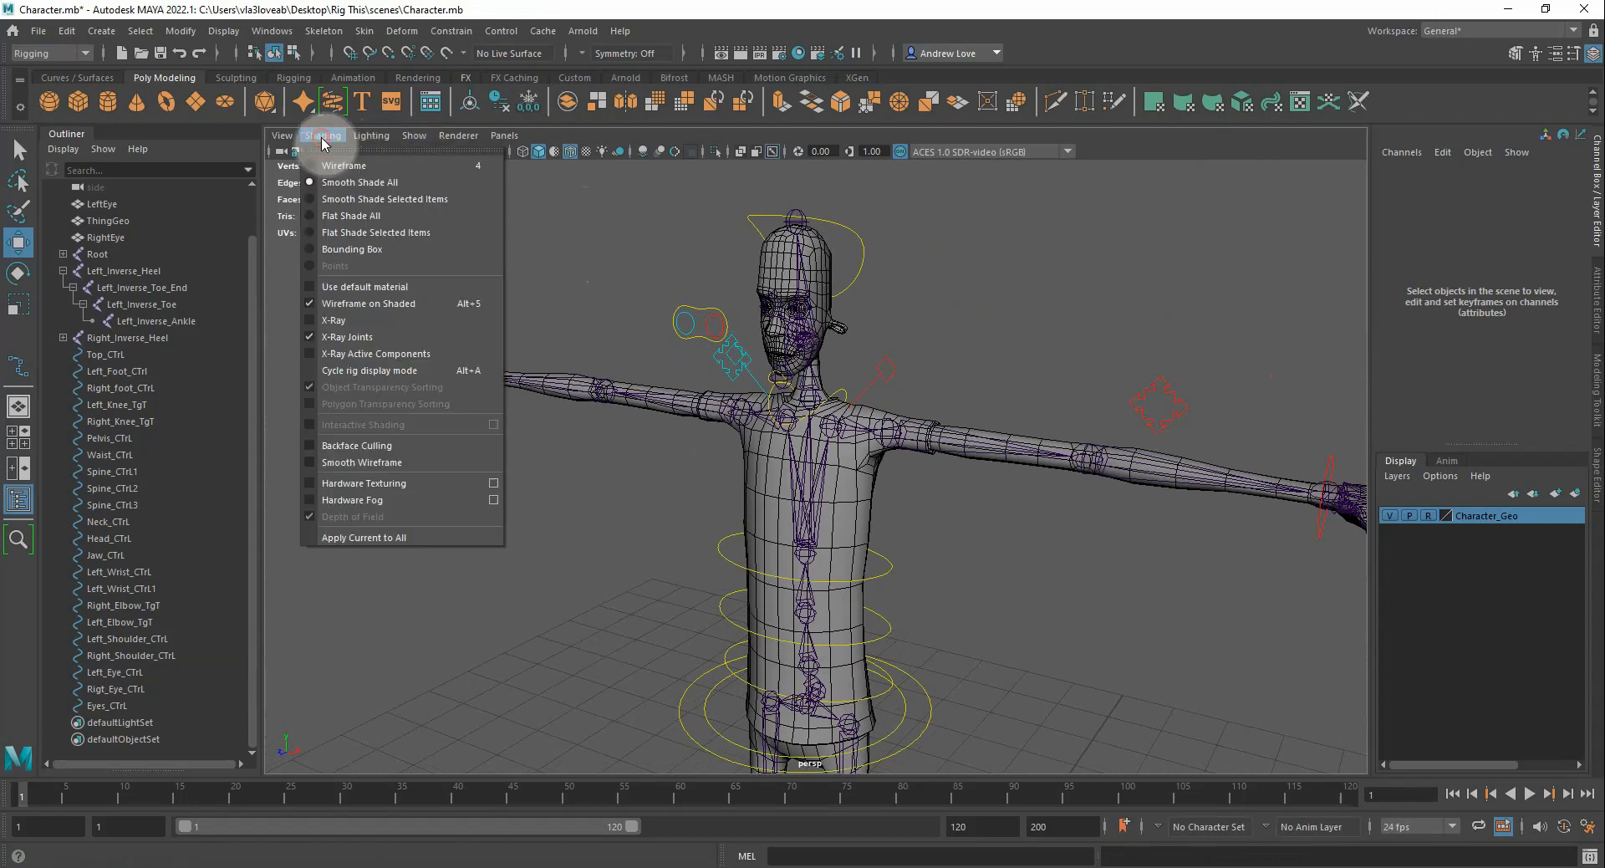
pyautogui.click(318, 337)
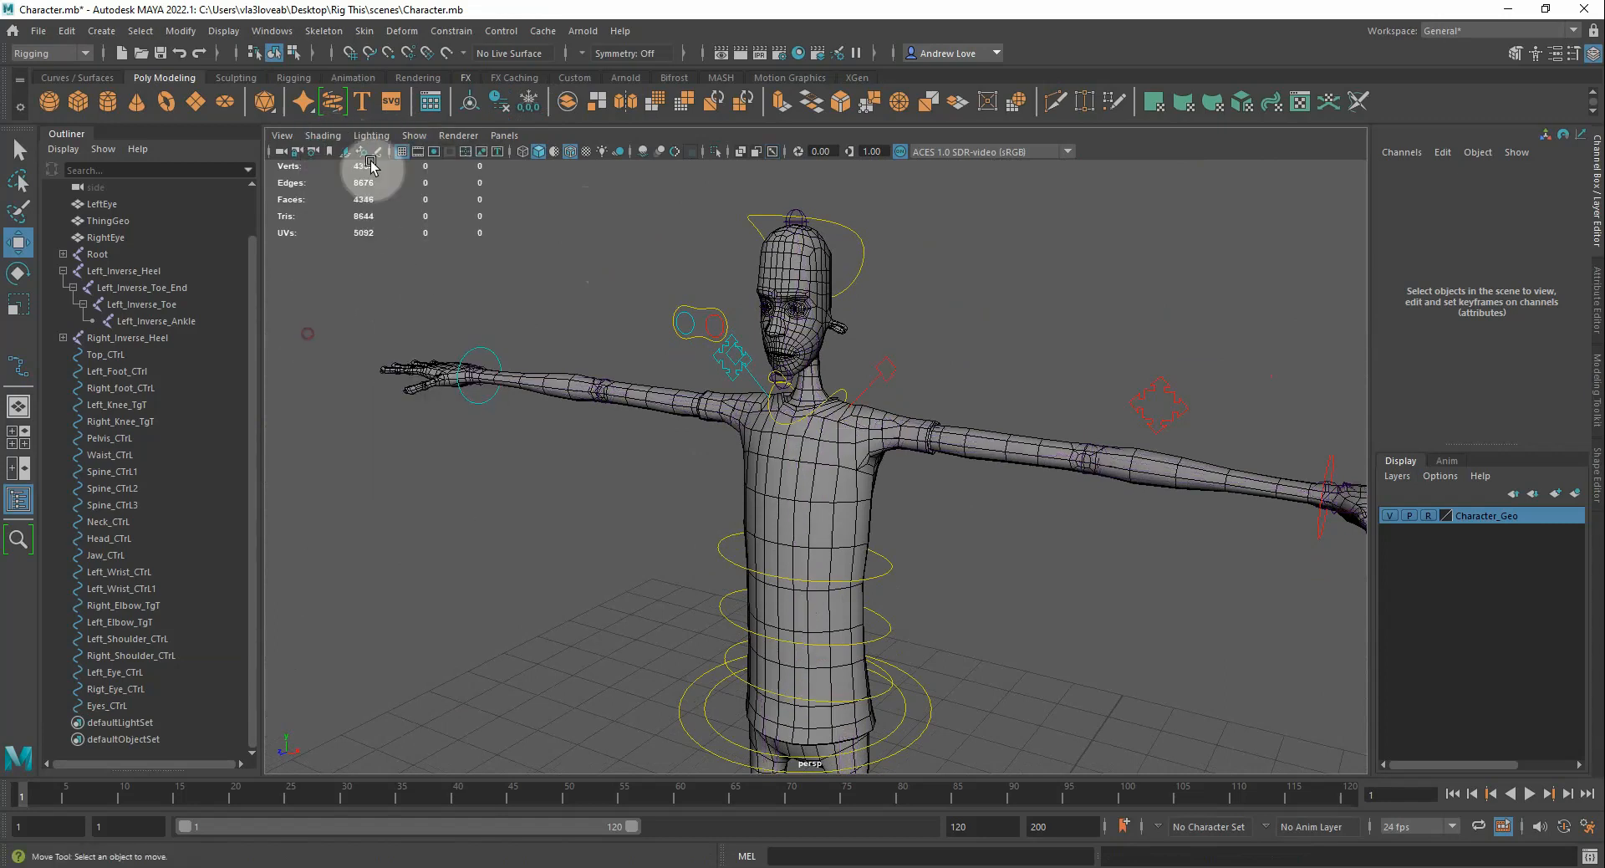
# Hide all object types in the perspective view and display only NURBS Curves and Polygons
pyautogui.click(409, 136)
pyautogui.click(451, 237)
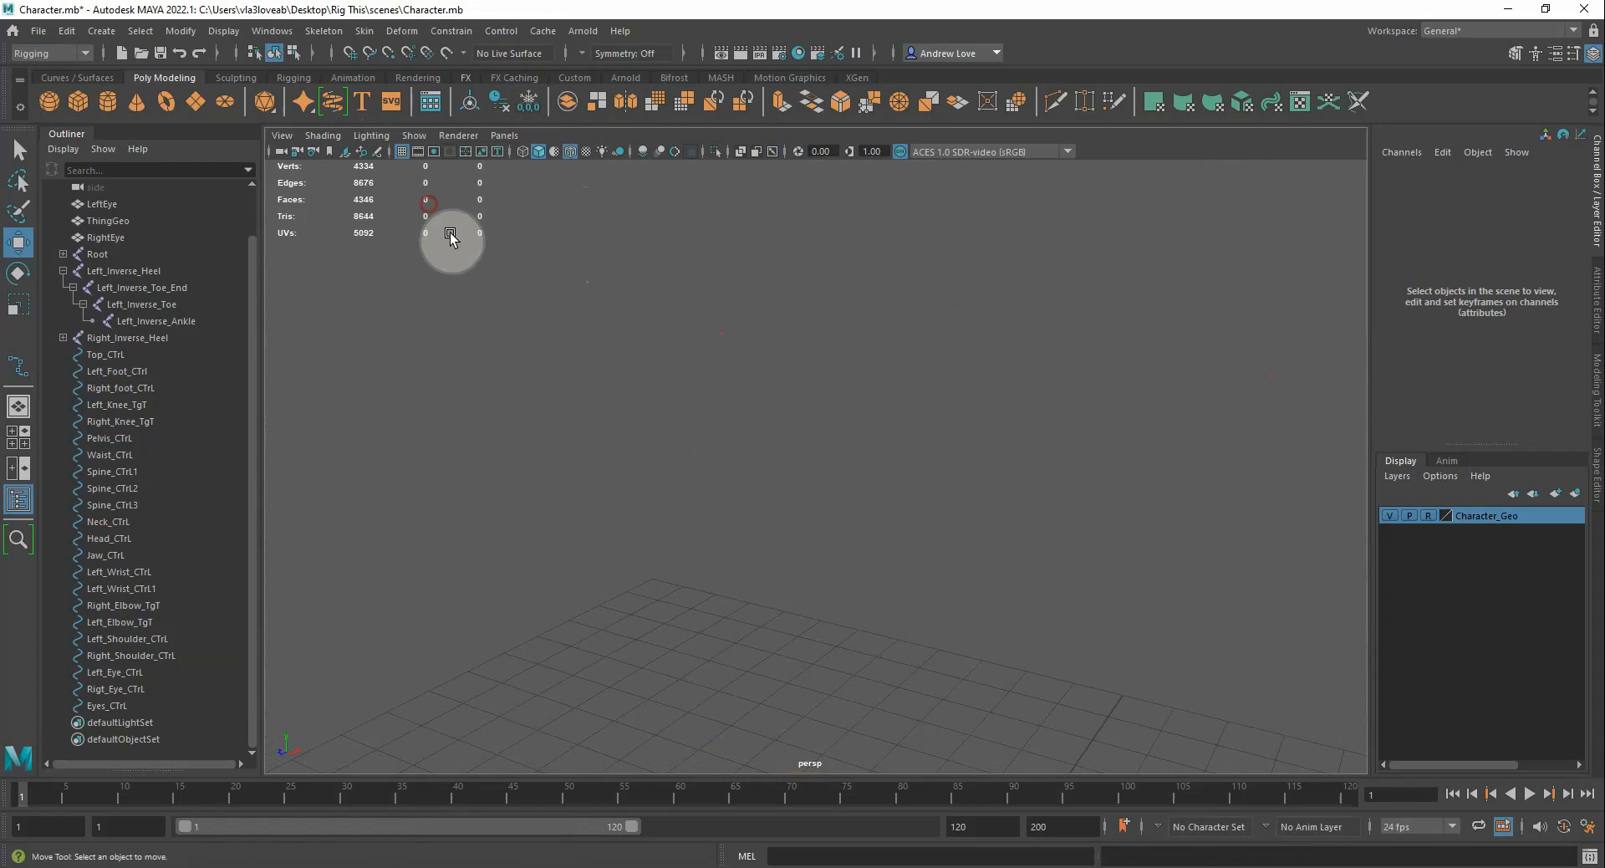
pyautogui.click(415, 137)
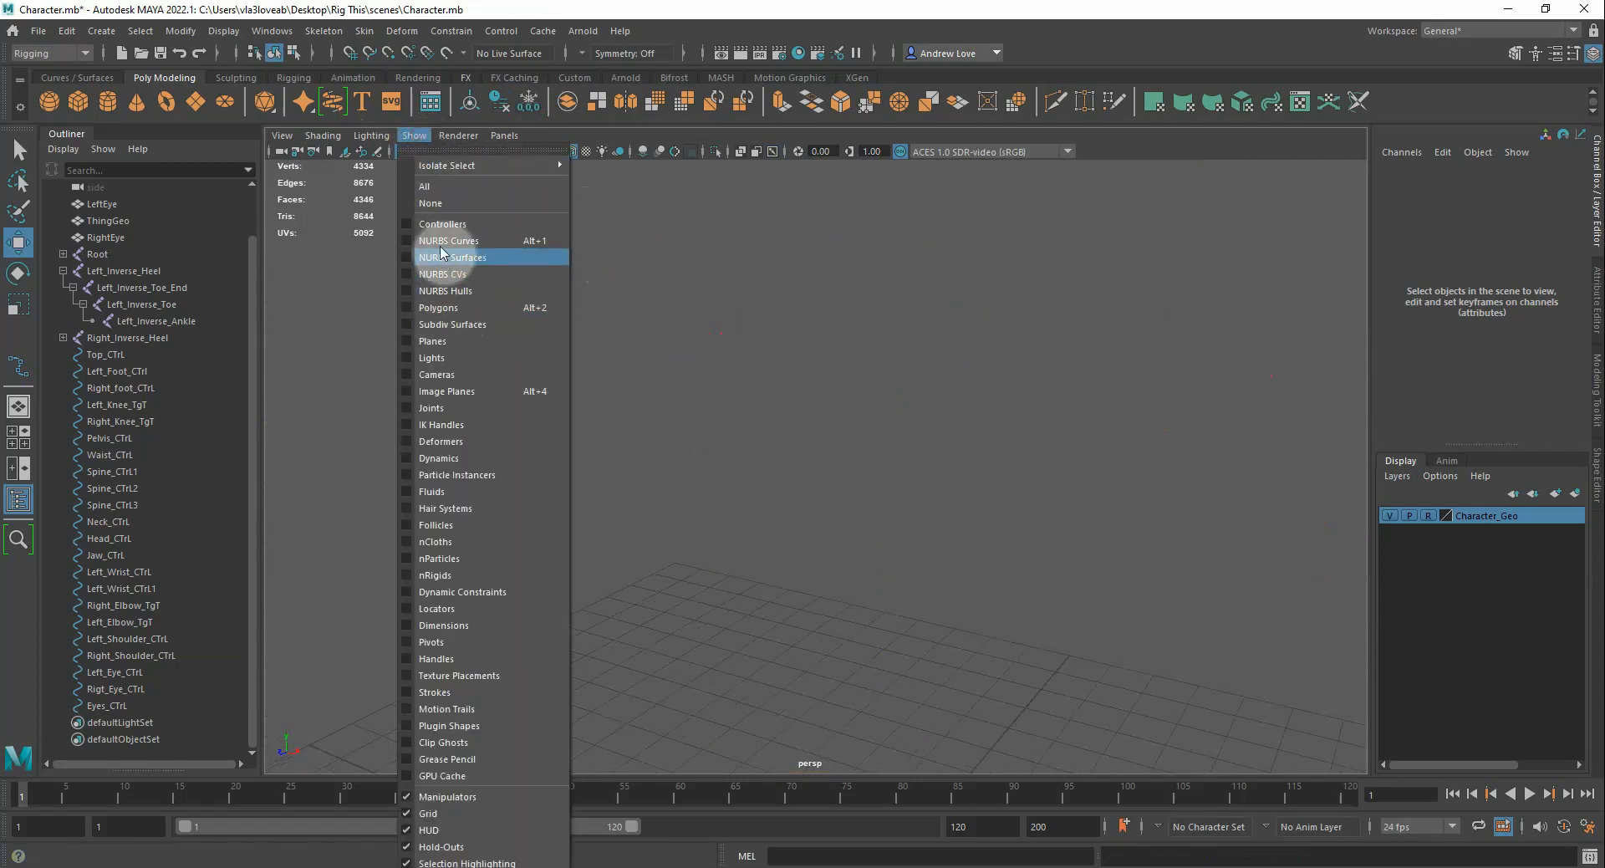
pyautogui.click(439, 240)
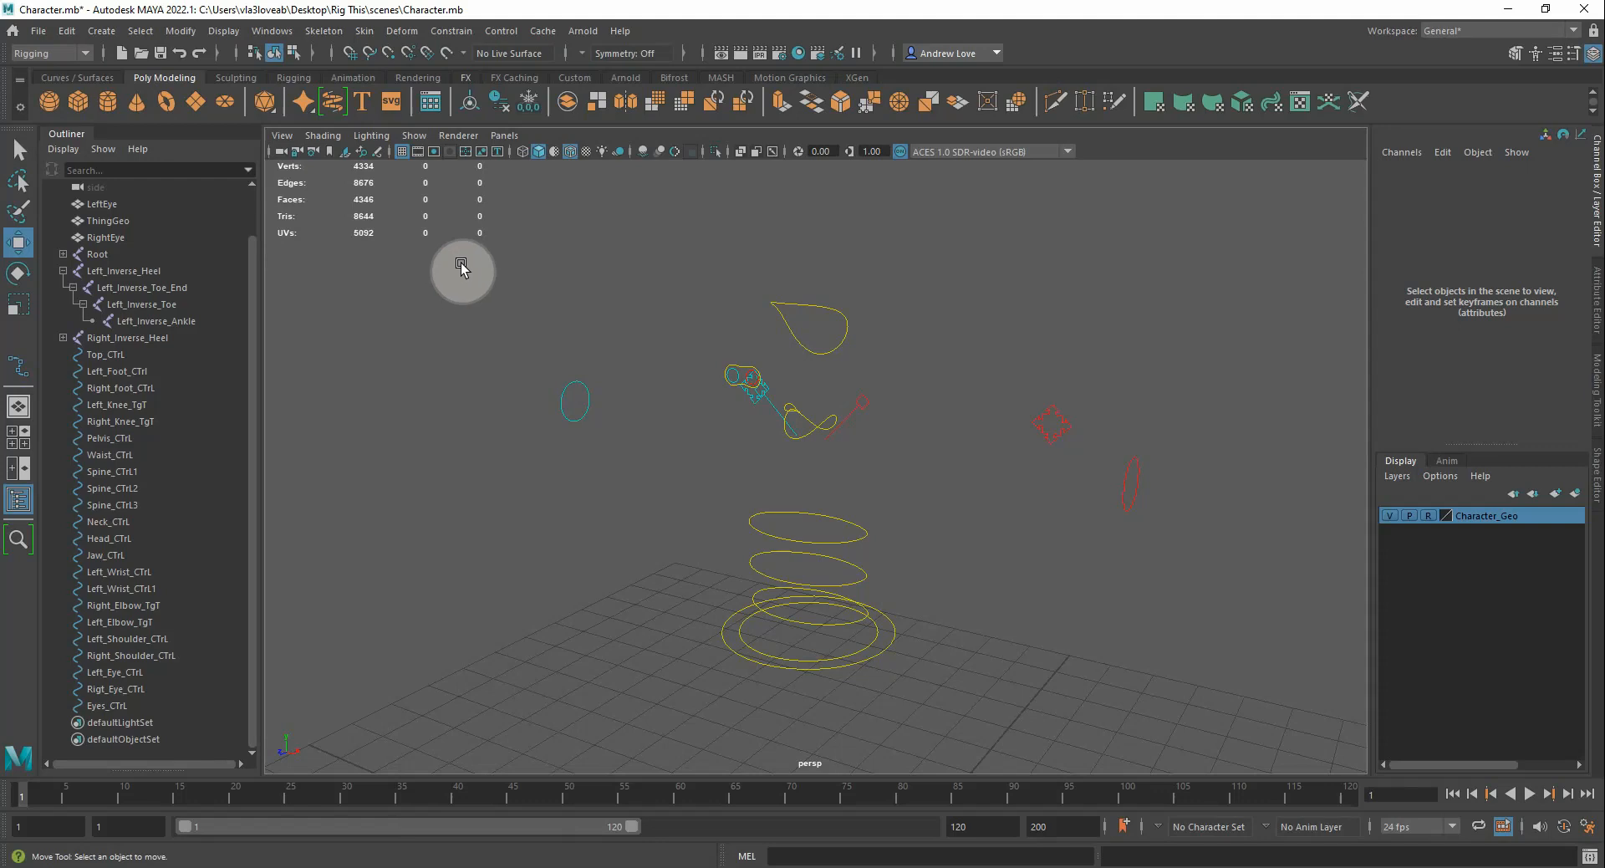
pyautogui.click(416, 138)
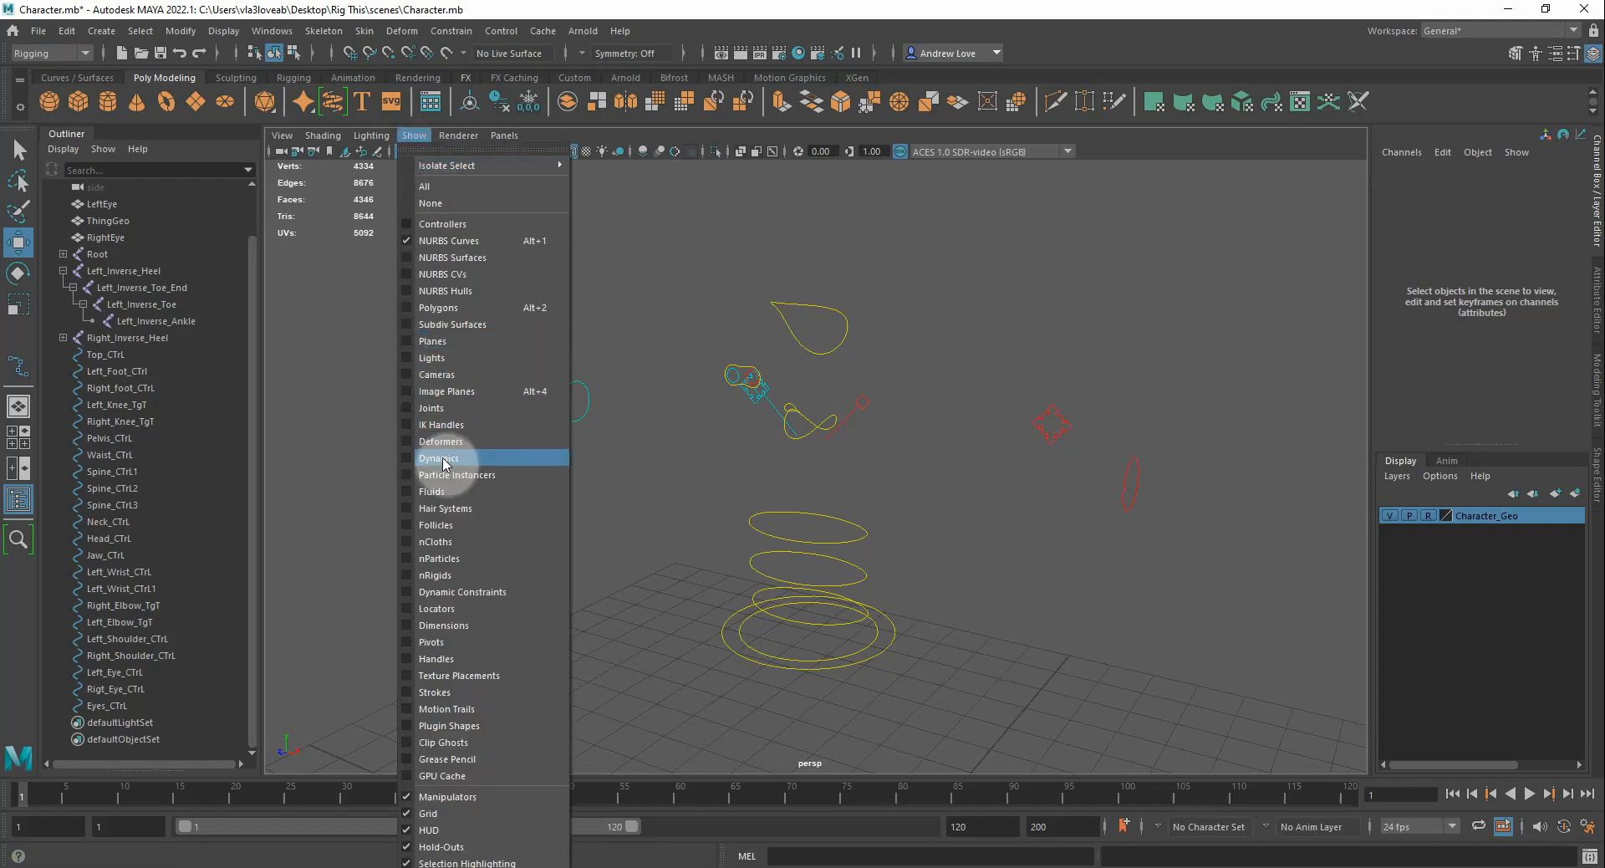
pyautogui.click(452, 311)
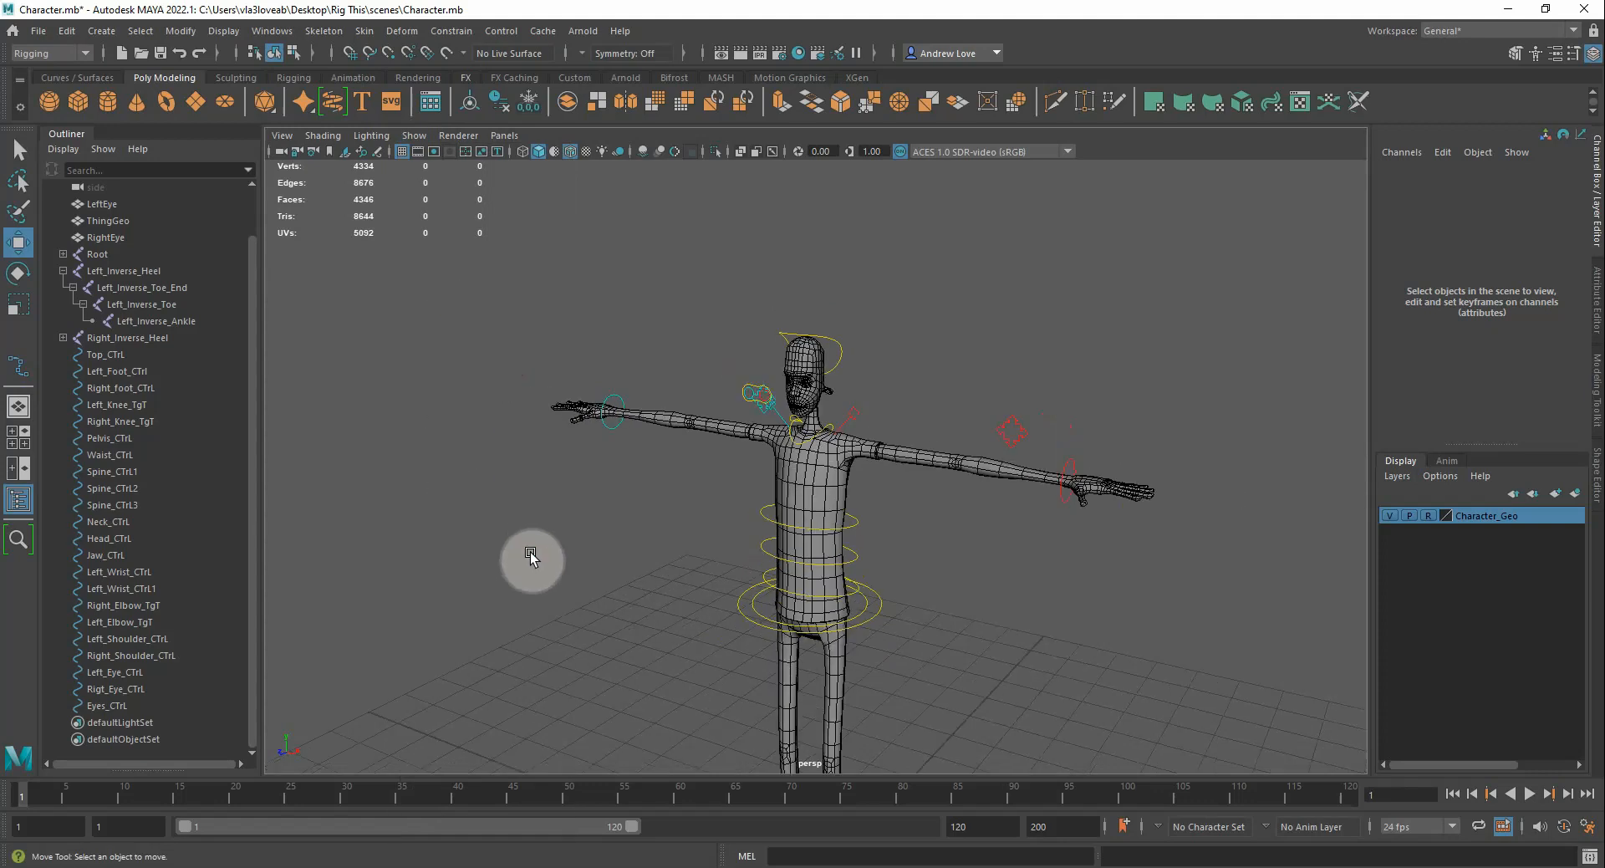
pyautogui.keyDown('alt'); pyautogui.moveTo(531, 556); pyautogui.dragTo(517, 526); pyautogui.keyUp('alt')
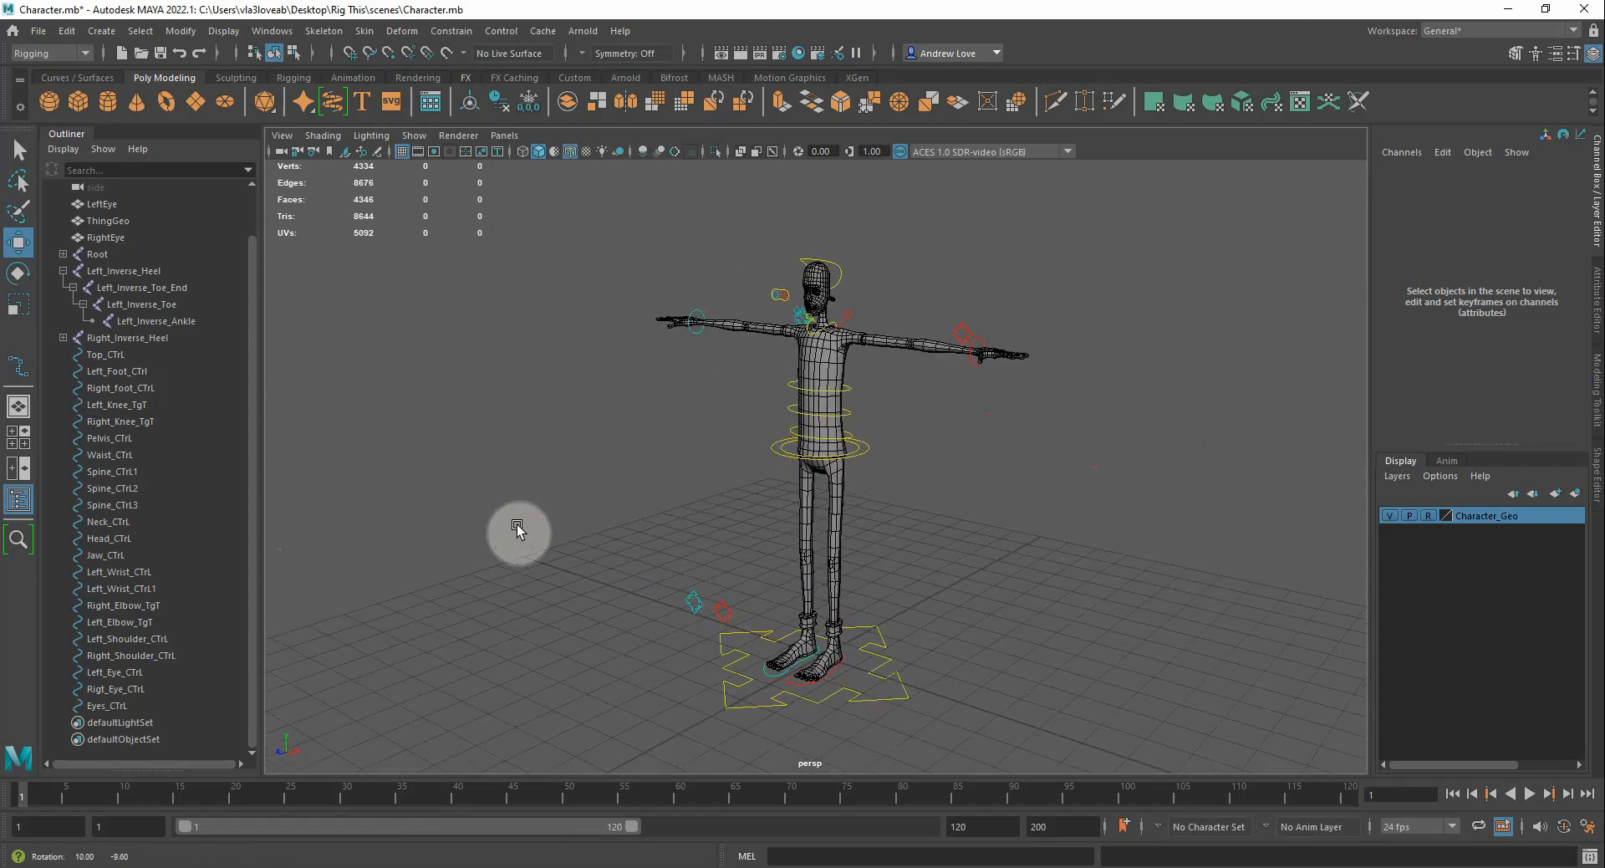